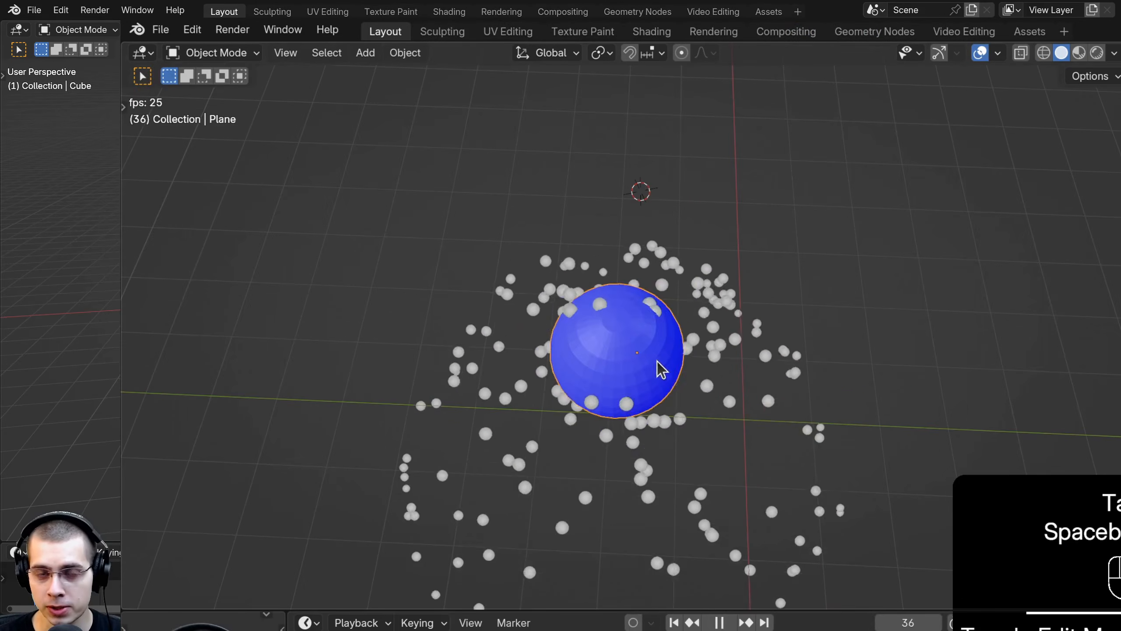
Step: Play and pause the particle animation to examine the particles colliding around the blue sphere
key(space)
scroll(657, 384, up, 2)
shift+middle_drag(658, 384, 664, 351)
scroll(670, 300, up, 3)
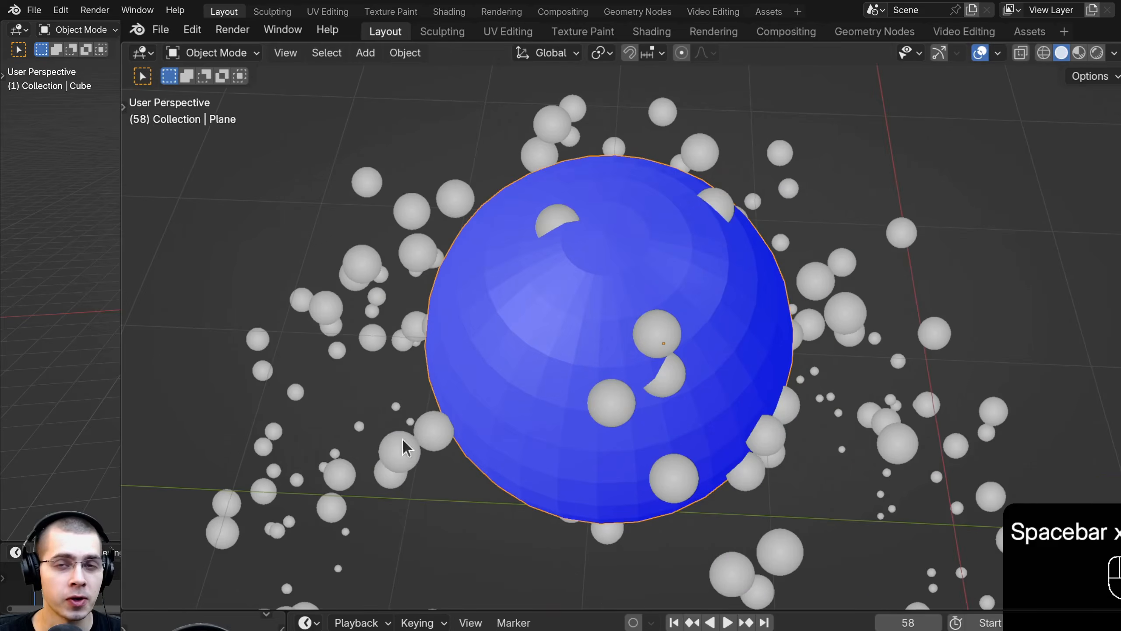
scroll(405, 445, down, 3)
key(space)
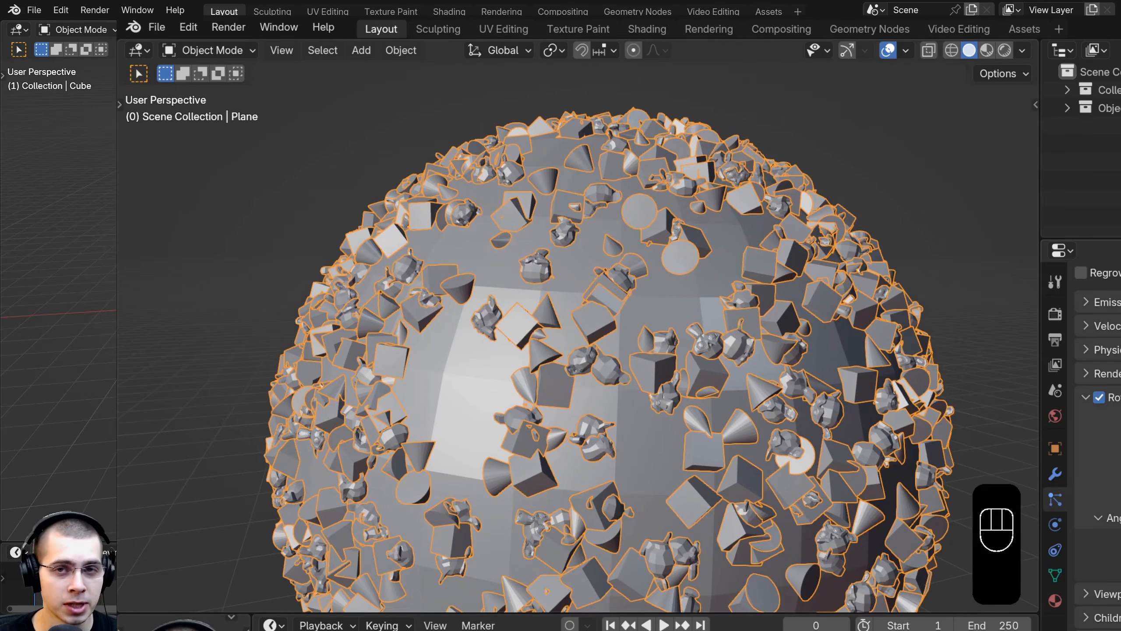
Step: Adjust the rotation settings of the mixed objects scattered over the sphere and inspect their orientation
drag(1104, 435, 1120, 436)
middle_drag(768, 424, 772, 446)
scroll(773, 446, down, 2)
shift+middle_drag(775, 448, 777, 435)
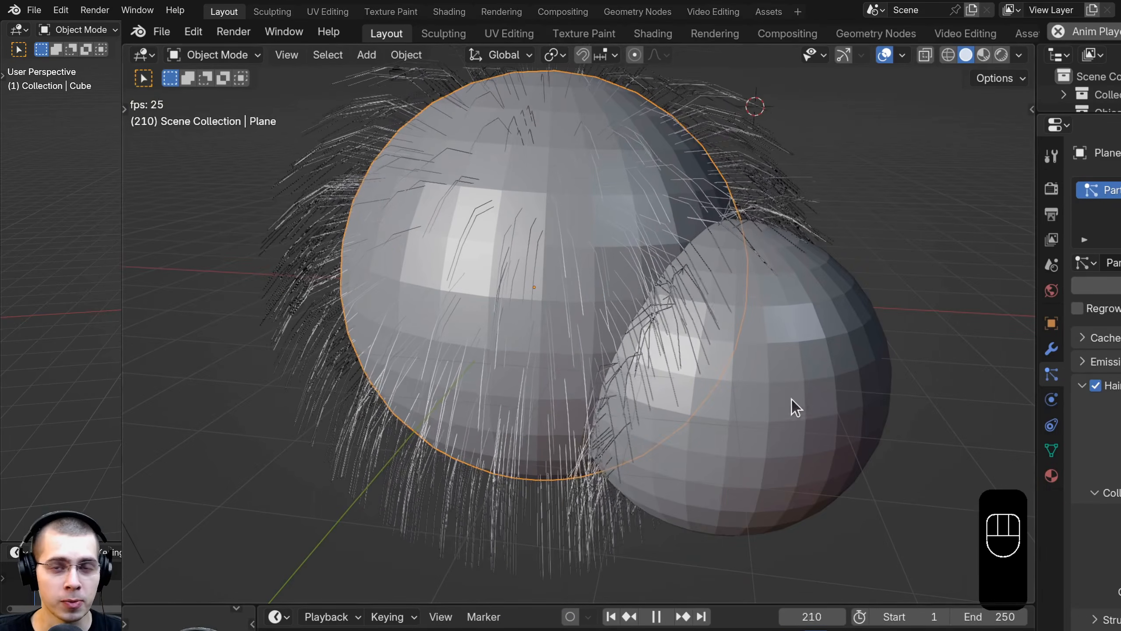
Step: Move the smaller sphere over the hairy sphere and back against its side while the hair simulation plays
click(790, 403)
key(g)
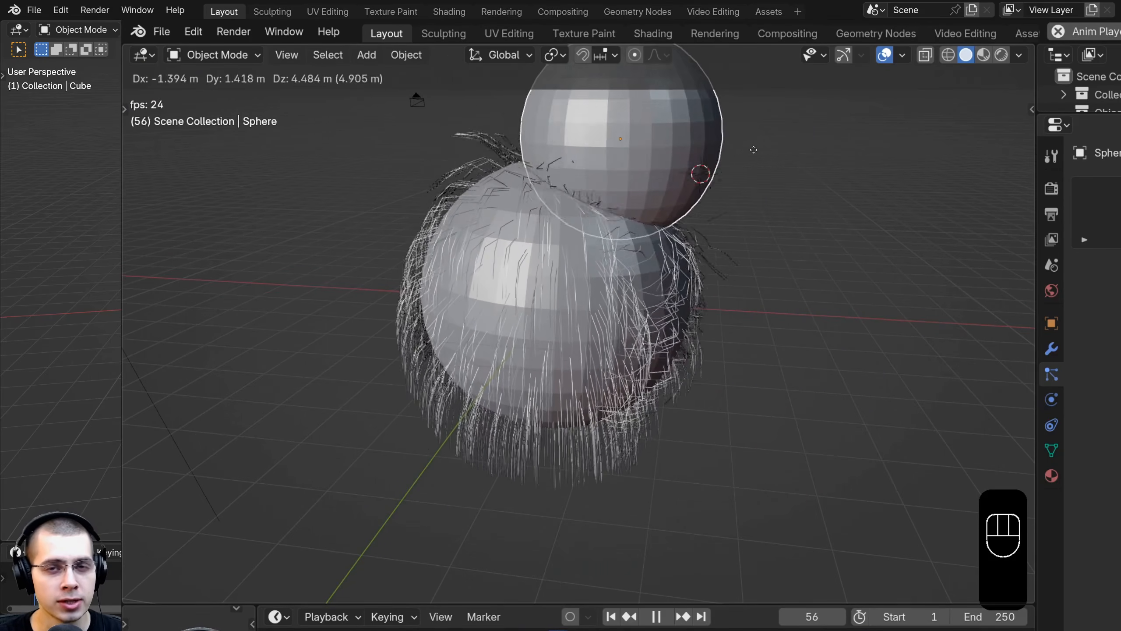
click(622, 240)
key(g)
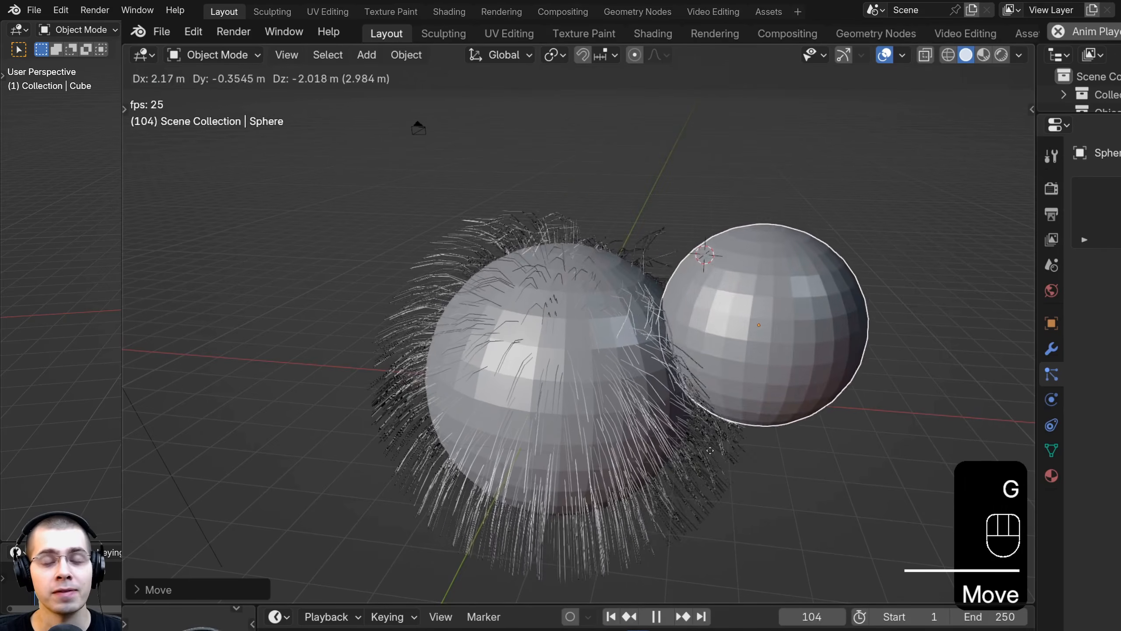
click(656, 401)
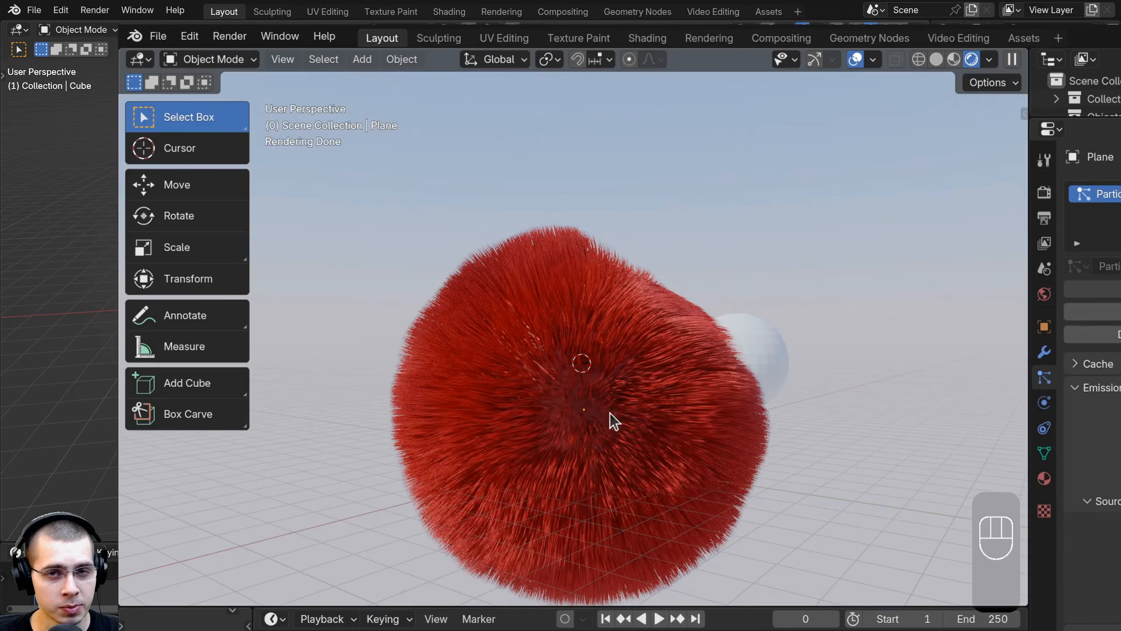
scroll(561, 426, up, 2)
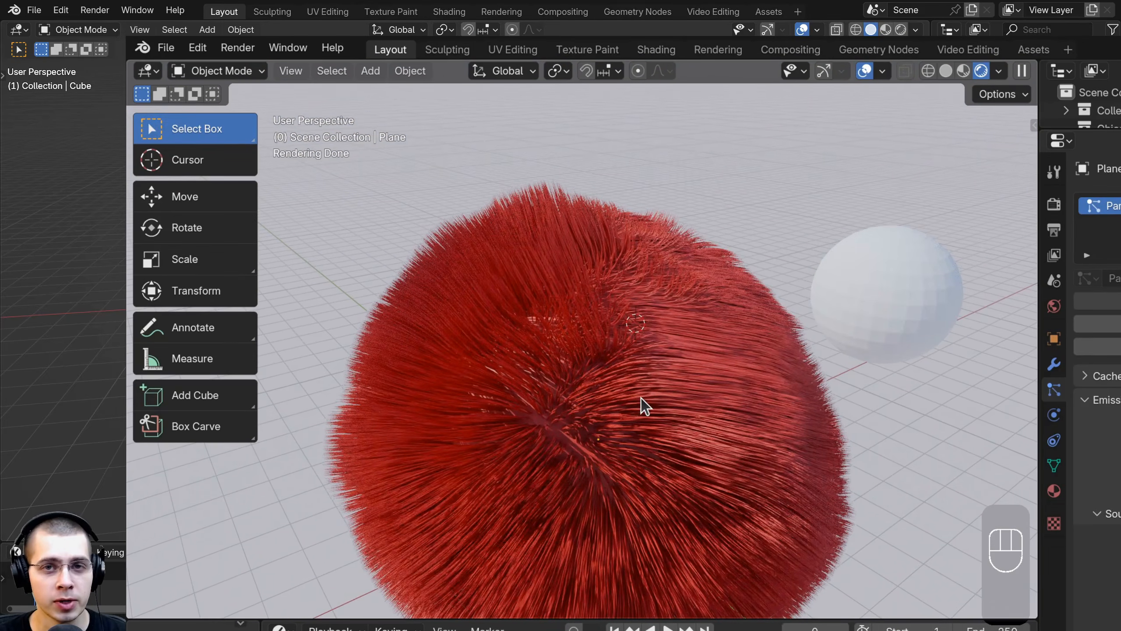
shift+middle_drag(648, 384, 638, 354)
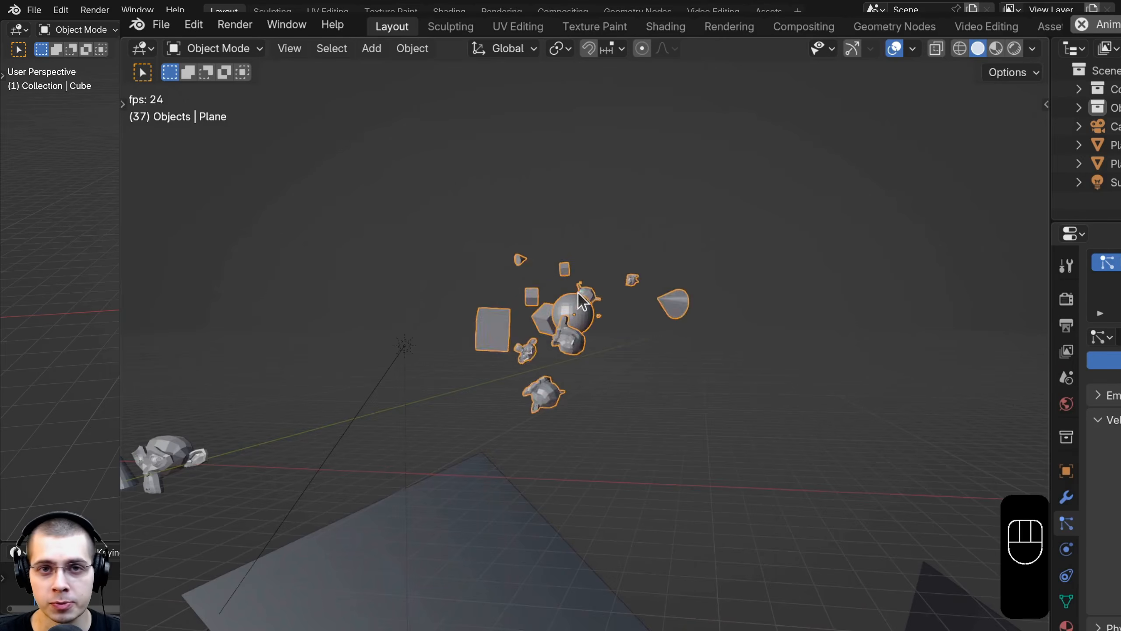
Step: Deselect all objects and inspect the emitted cubes, cones and monkey heads during playback
key(a)
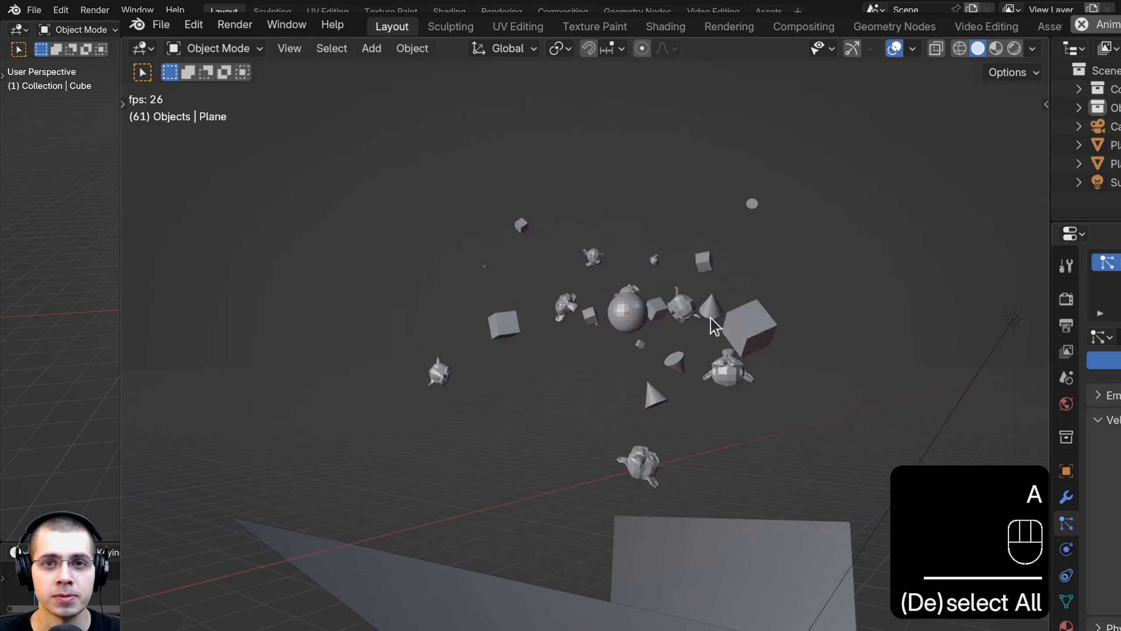
middle_drag(691, 300, 601, 320)
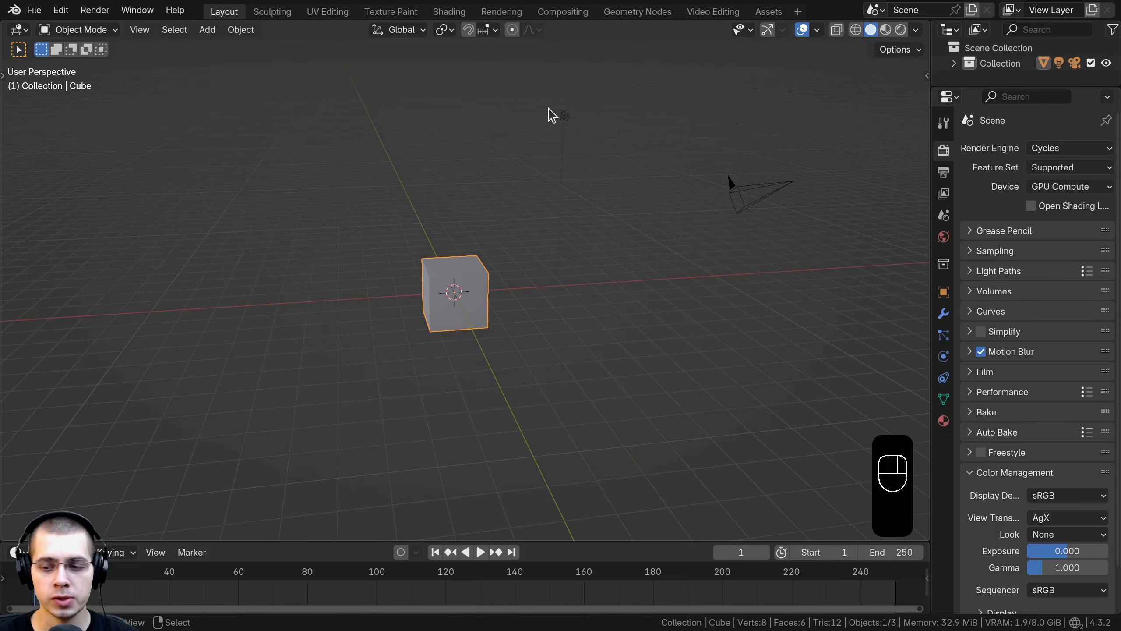
Step: Delete all the default scene objects and add a mesh plane at the origin
key(x)
click(522, 115)
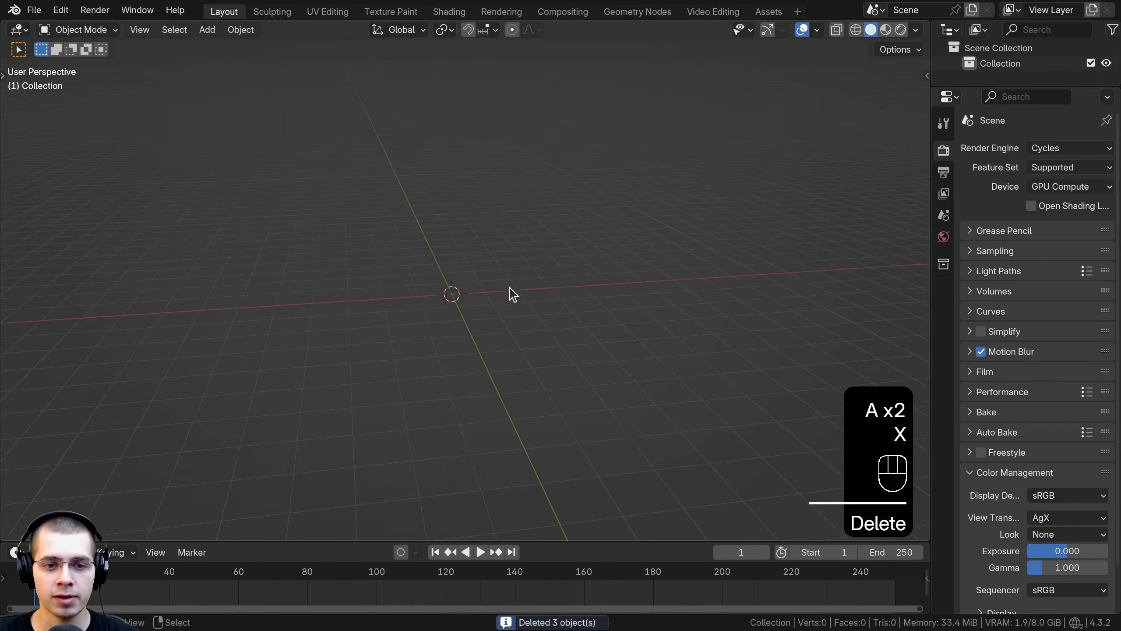
key(shift+a)
mouse_move(433, 182)
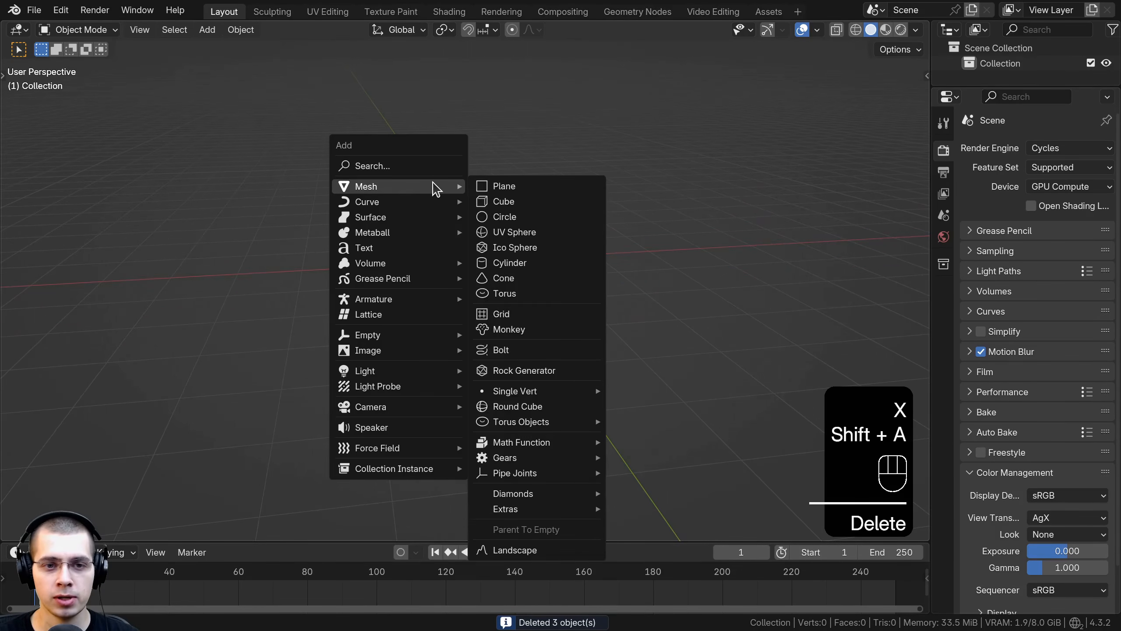
click(499, 188)
scroll(534, 288, up, 2)
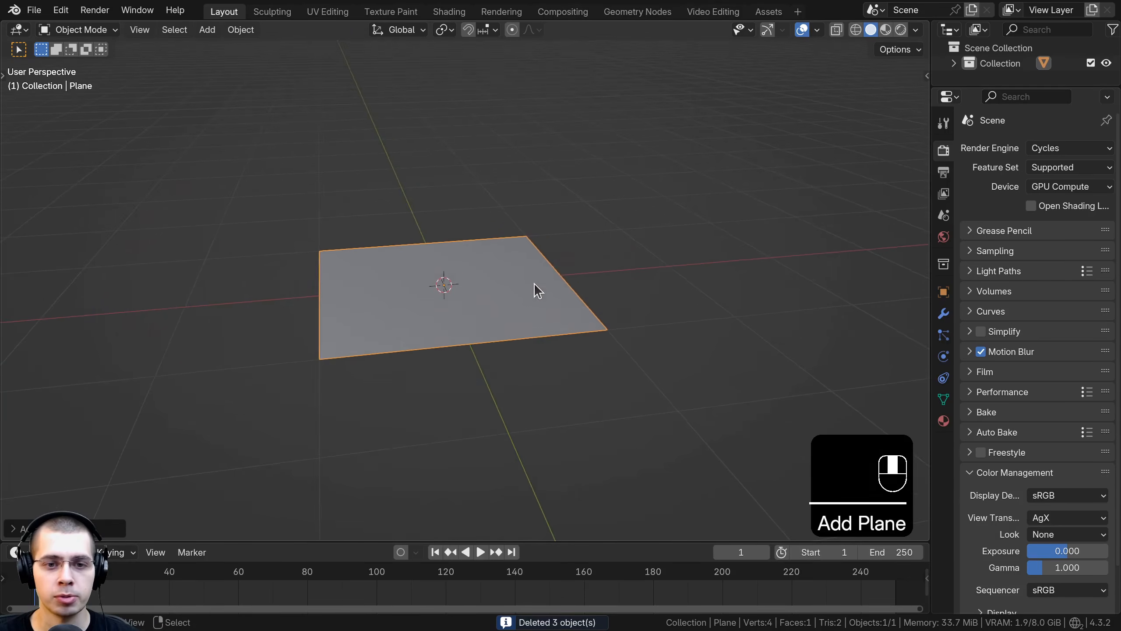
middle_drag(533, 288, 546, 265)
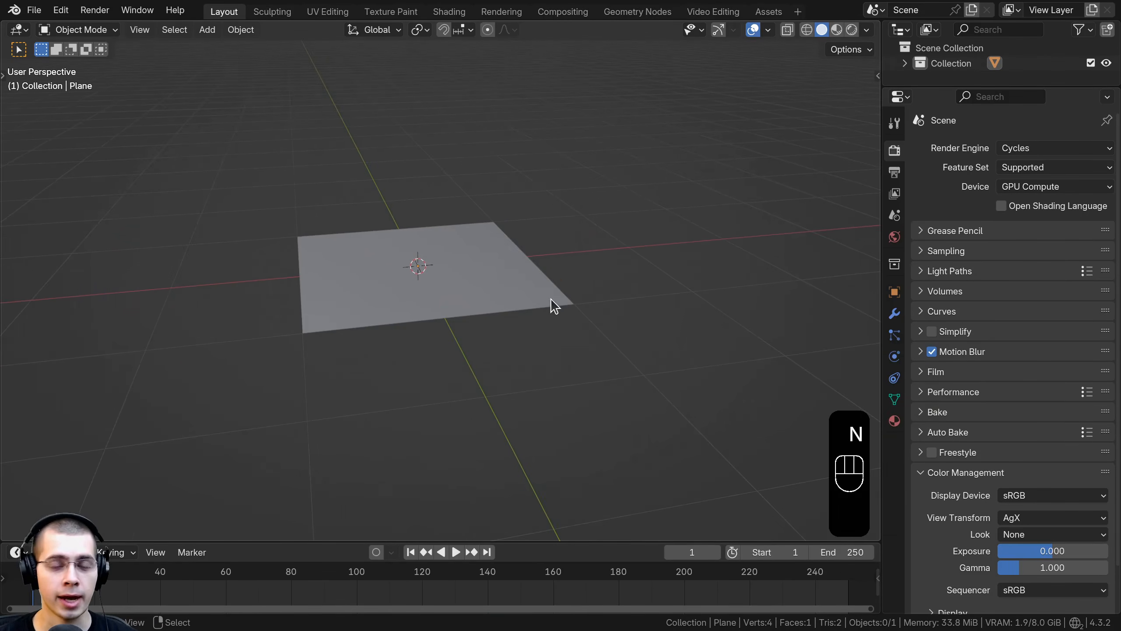
Step: Select the plane and add a particle system to it
scroll(564, 294, up, 2)
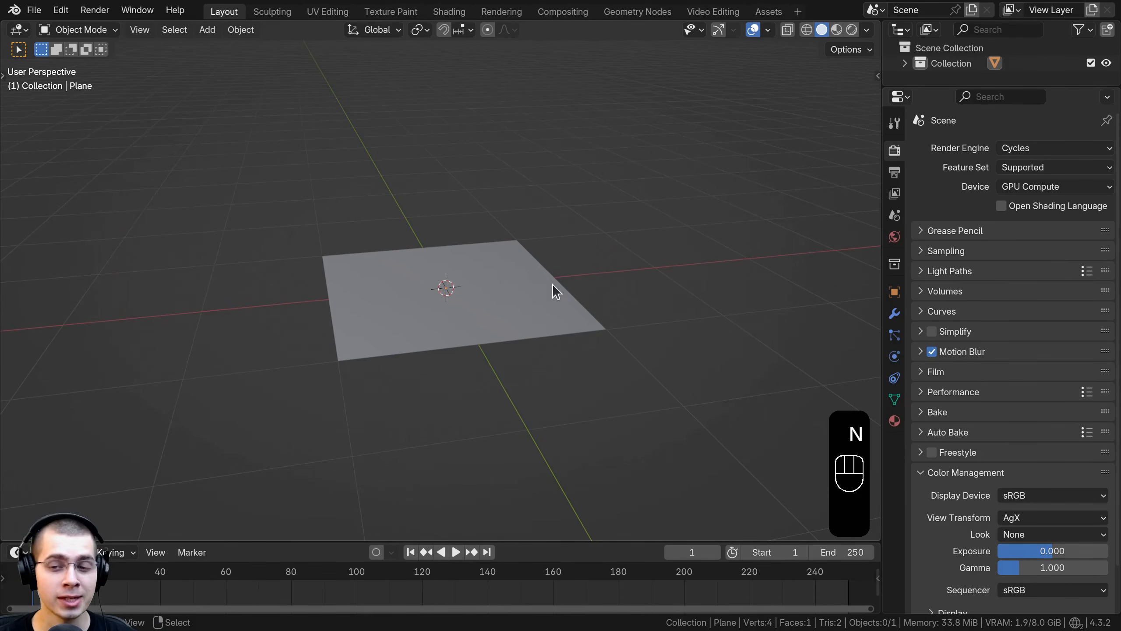
click(552, 284)
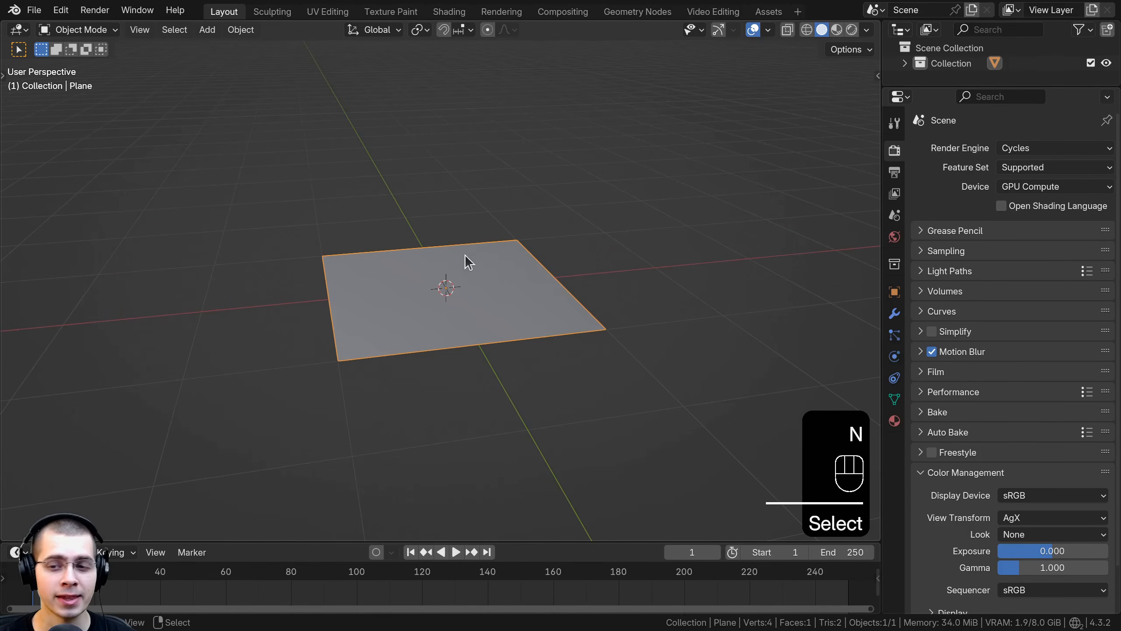
click(896, 337)
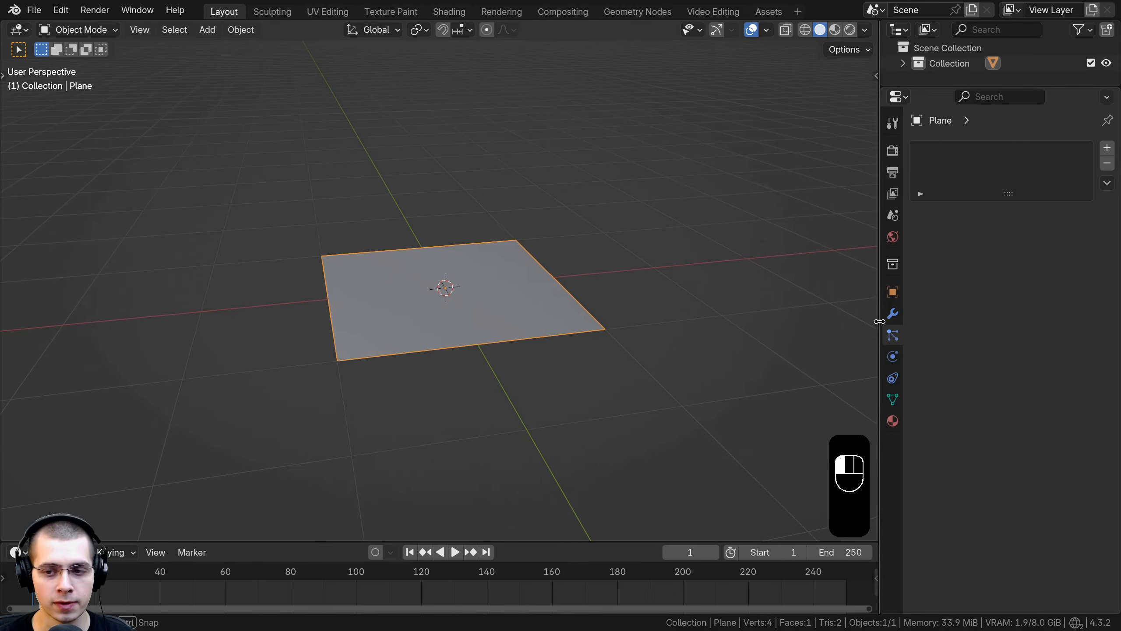
drag(882, 308, 877, 308)
click(1107, 150)
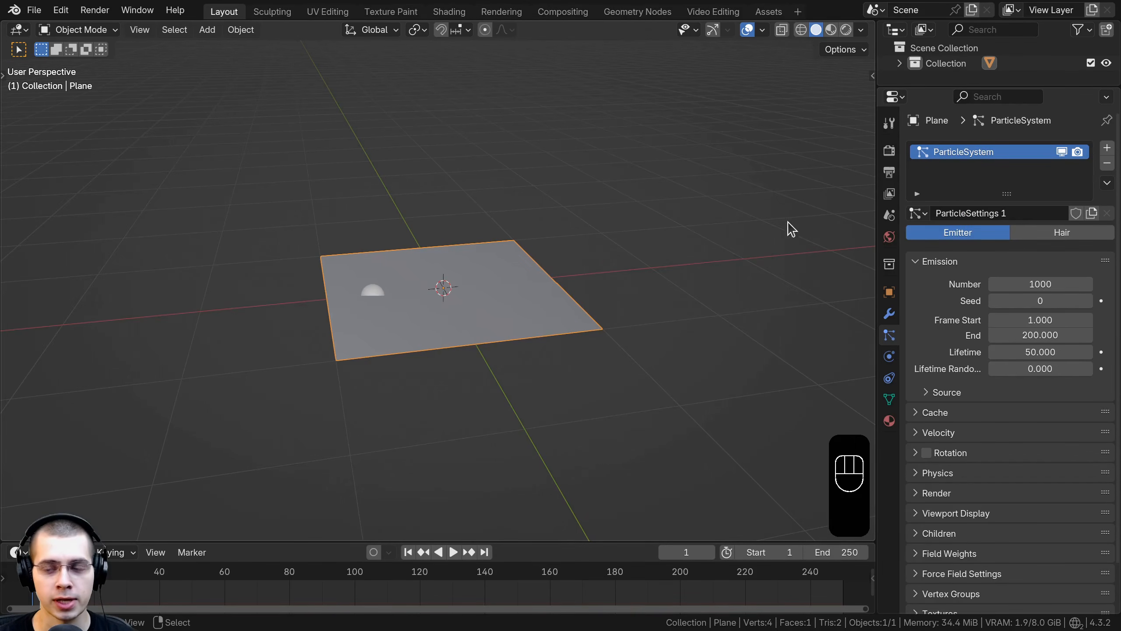
Step: Add a second particle system to the plane
middle_drag(711, 203, 727, 222)
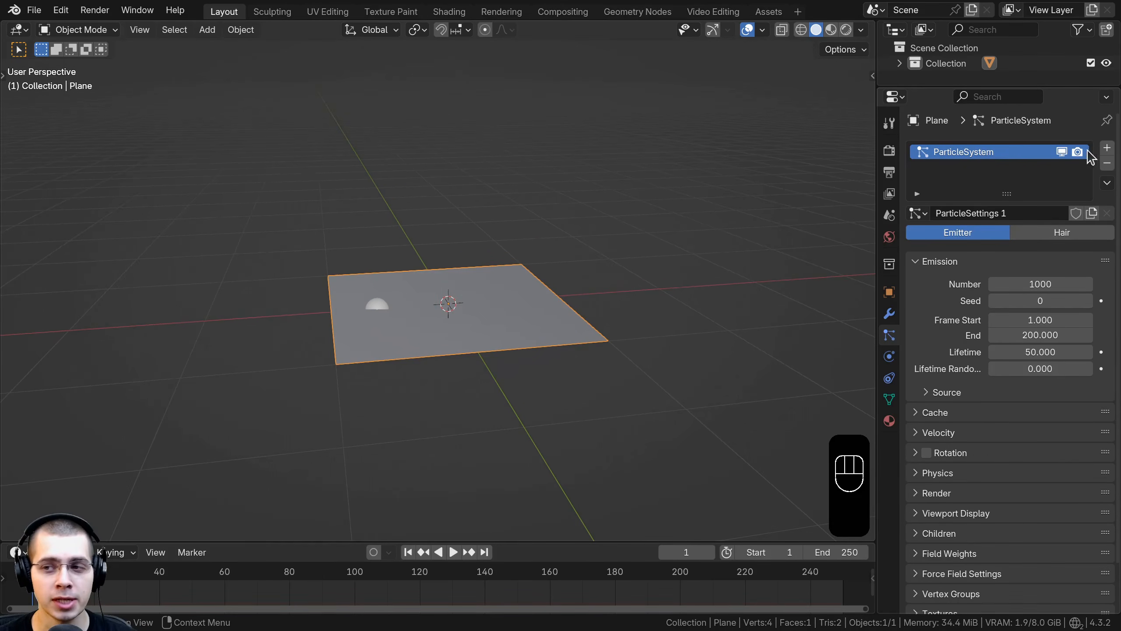
click(1108, 149)
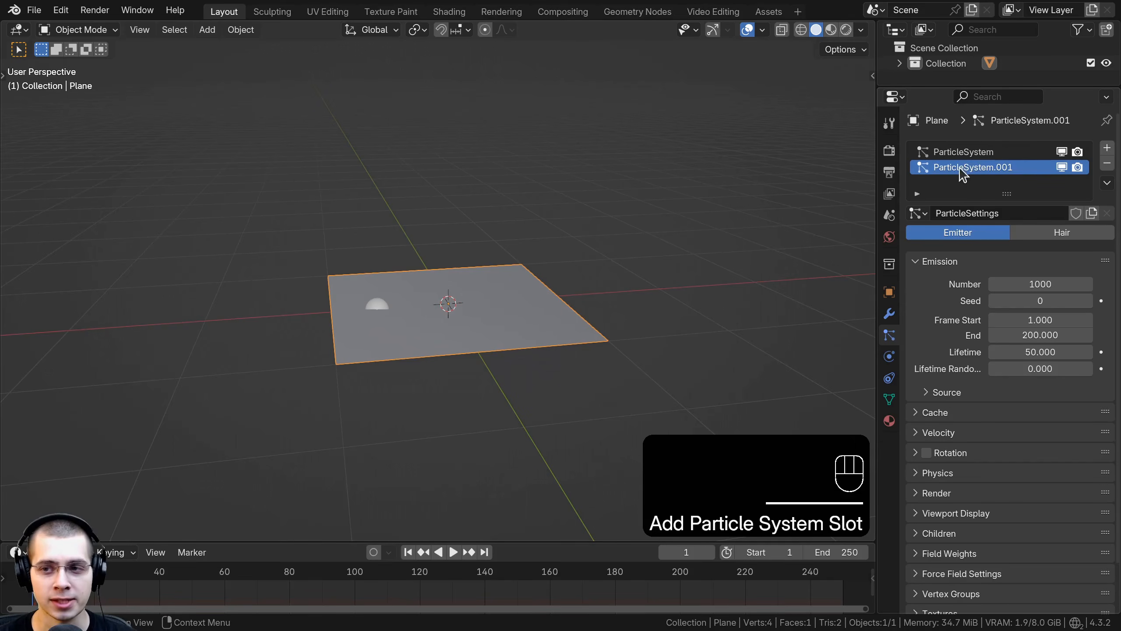
Step: Compare the particle settings assigned to the plane's two particle systems, and remove the second system
click(917, 214)
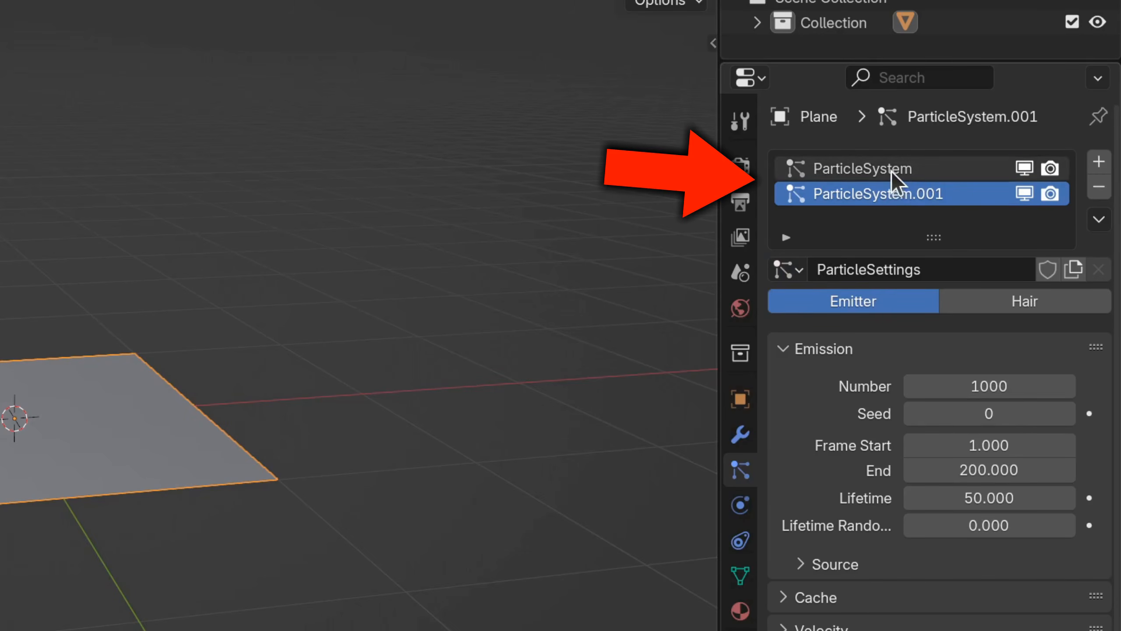
click(797, 270)
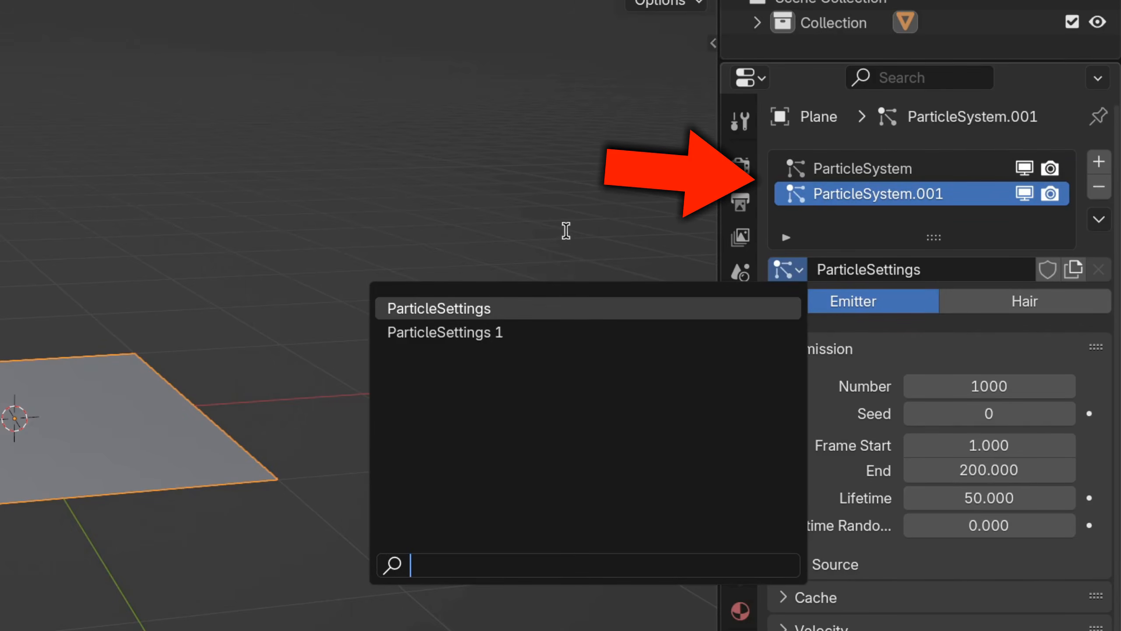
click(857, 173)
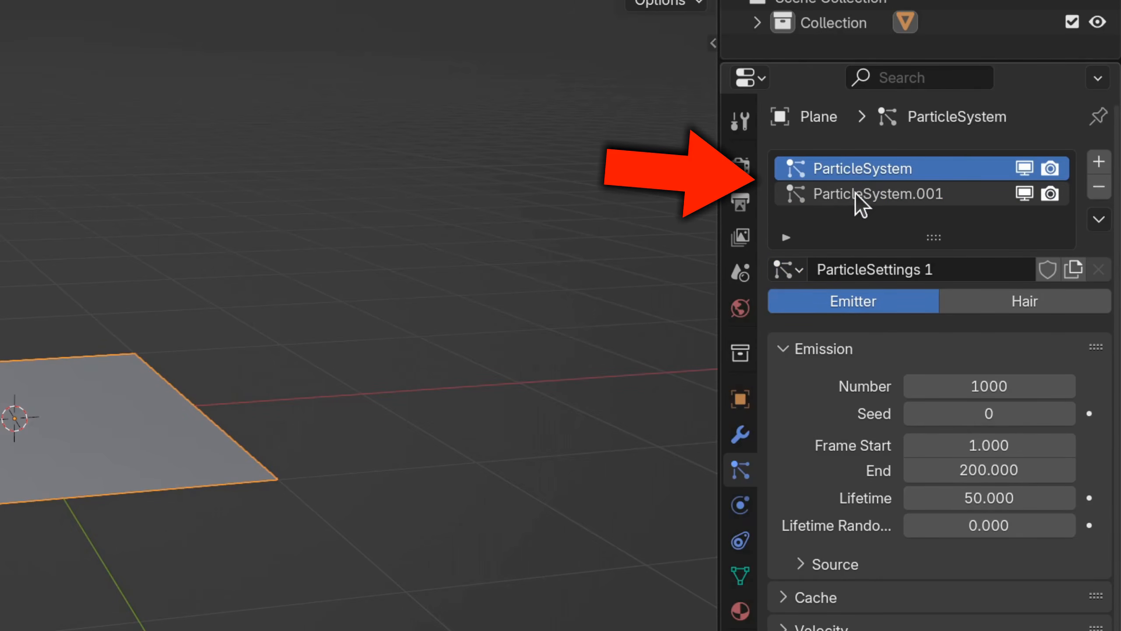
click(855, 193)
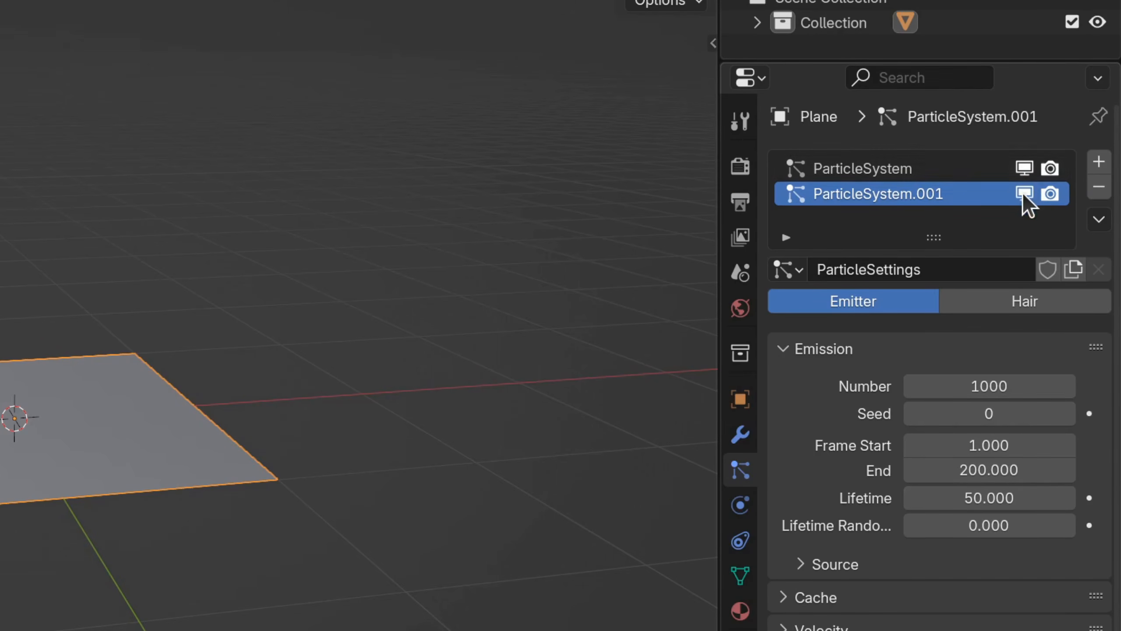
click(782, 268)
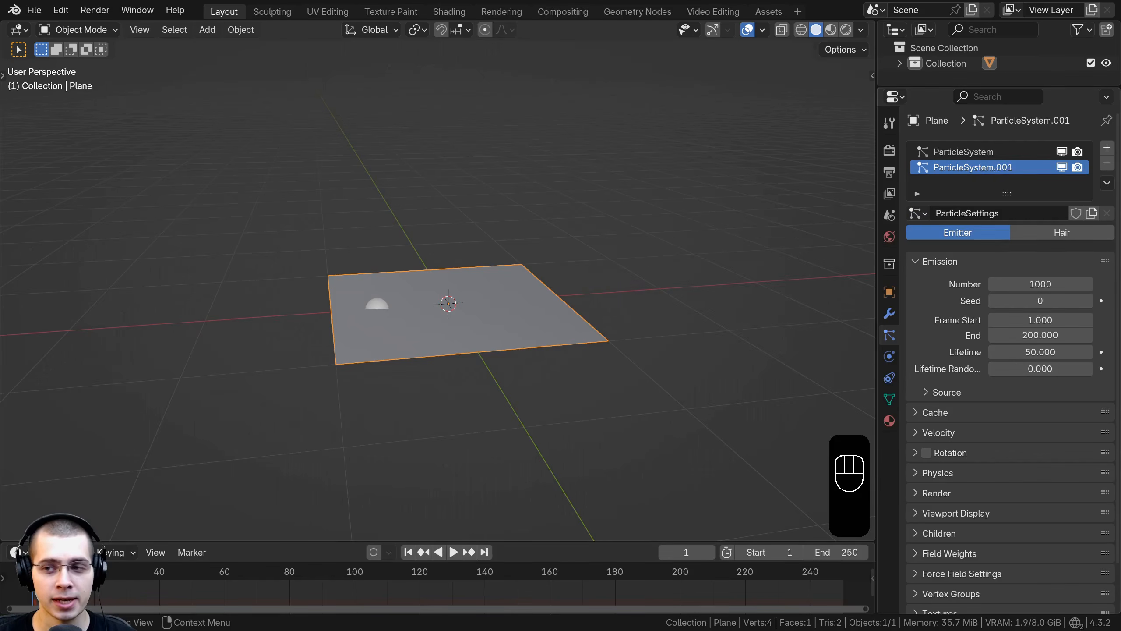
click(917, 214)
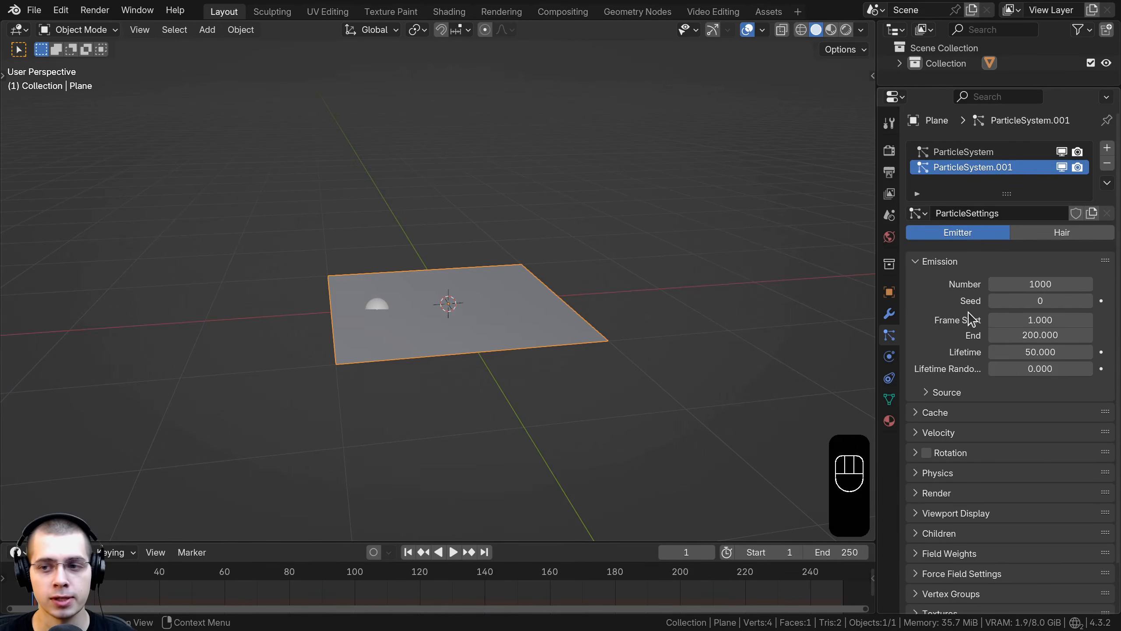
click(1107, 165)
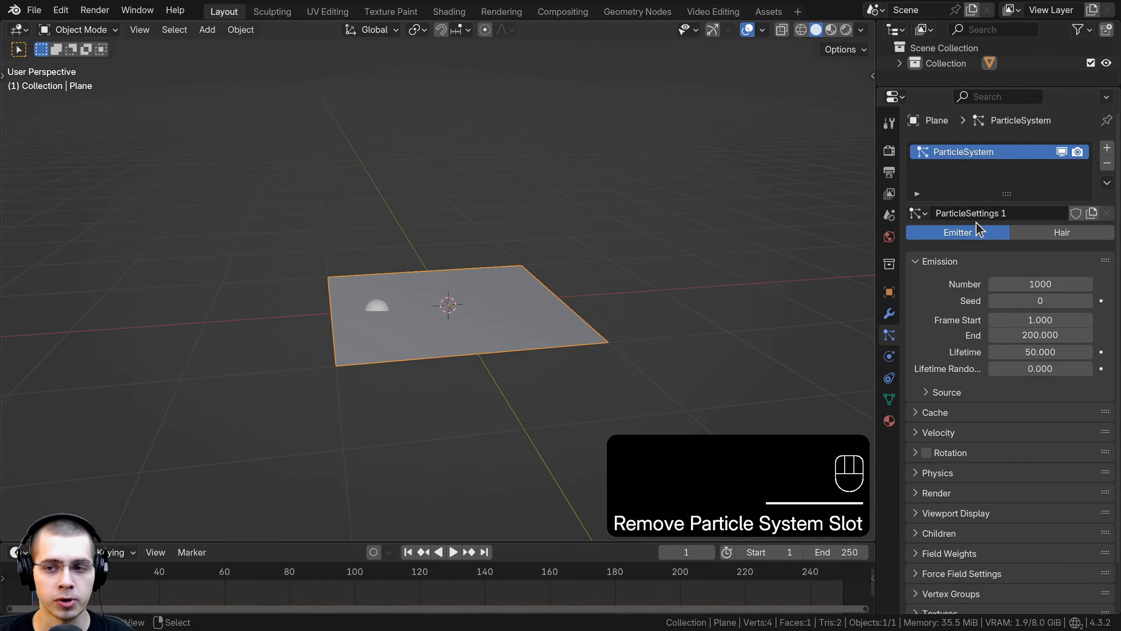
Step: Switch the particle system to Hair to examine the strands on the plane, and return it to Emitter
click(1030, 234)
click(967, 234)
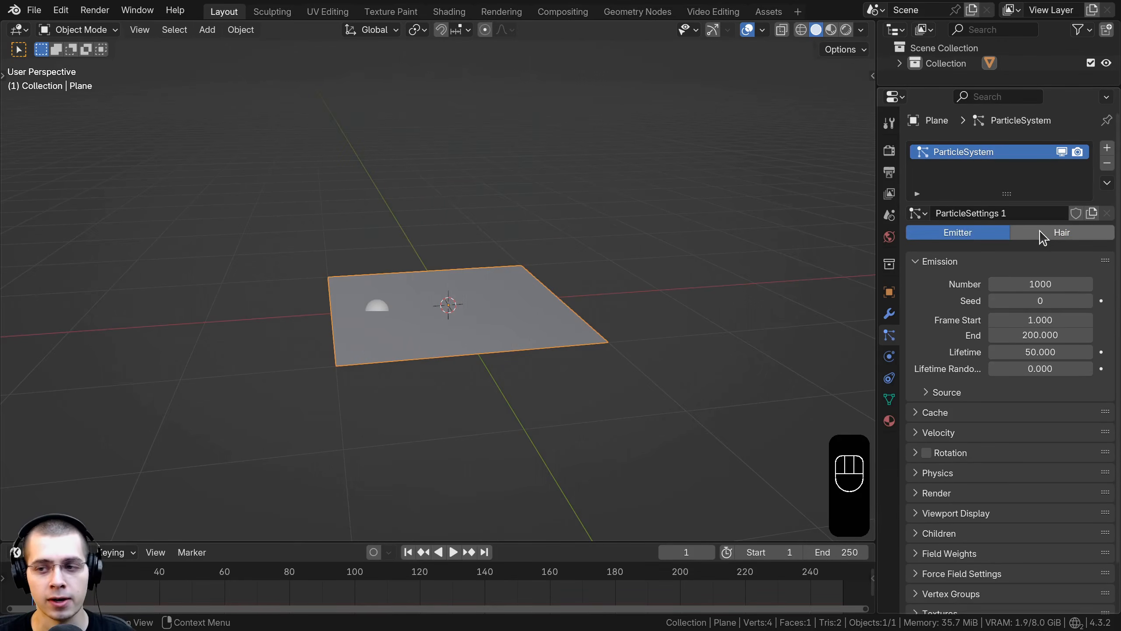
click(1042, 235)
middle_drag(465, 220, 505, 188)
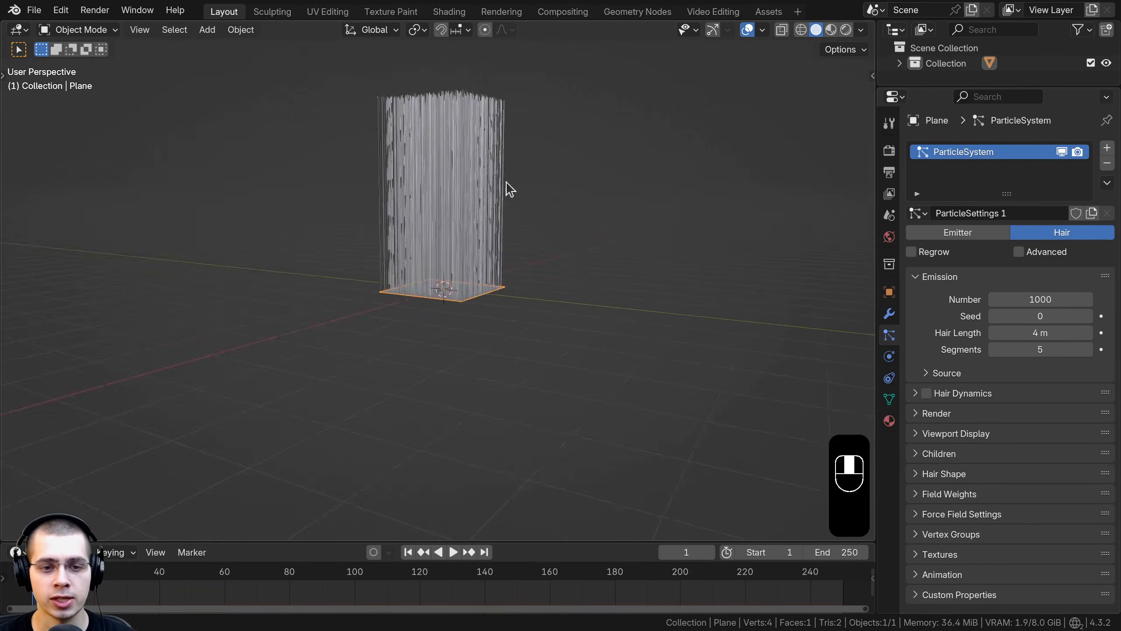
scroll(493, 188, up, 3)
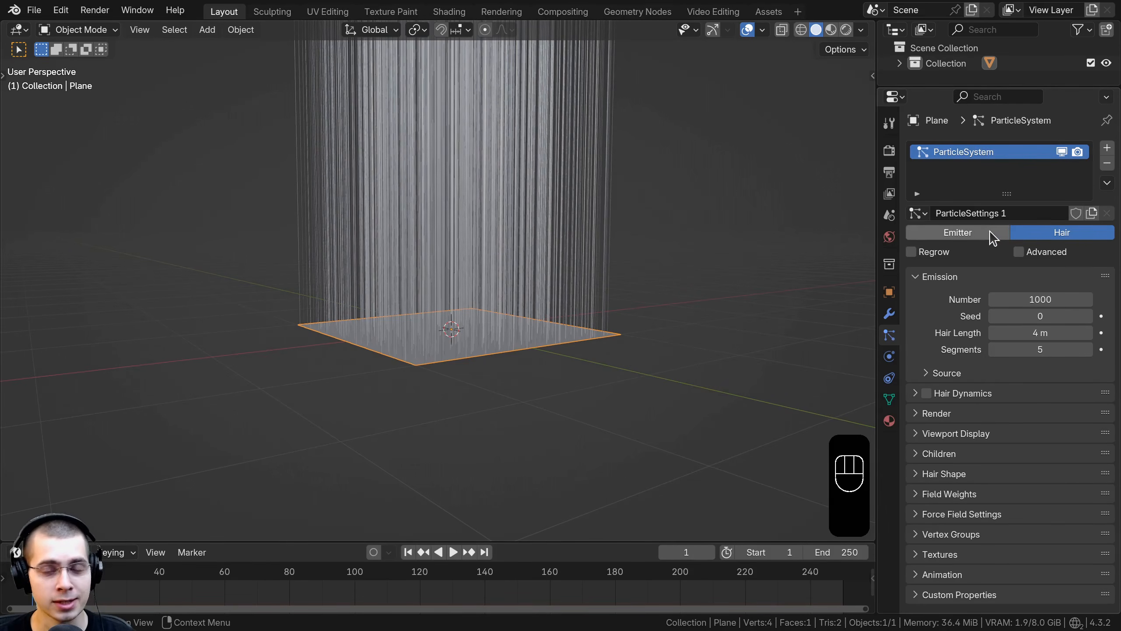
click(953, 233)
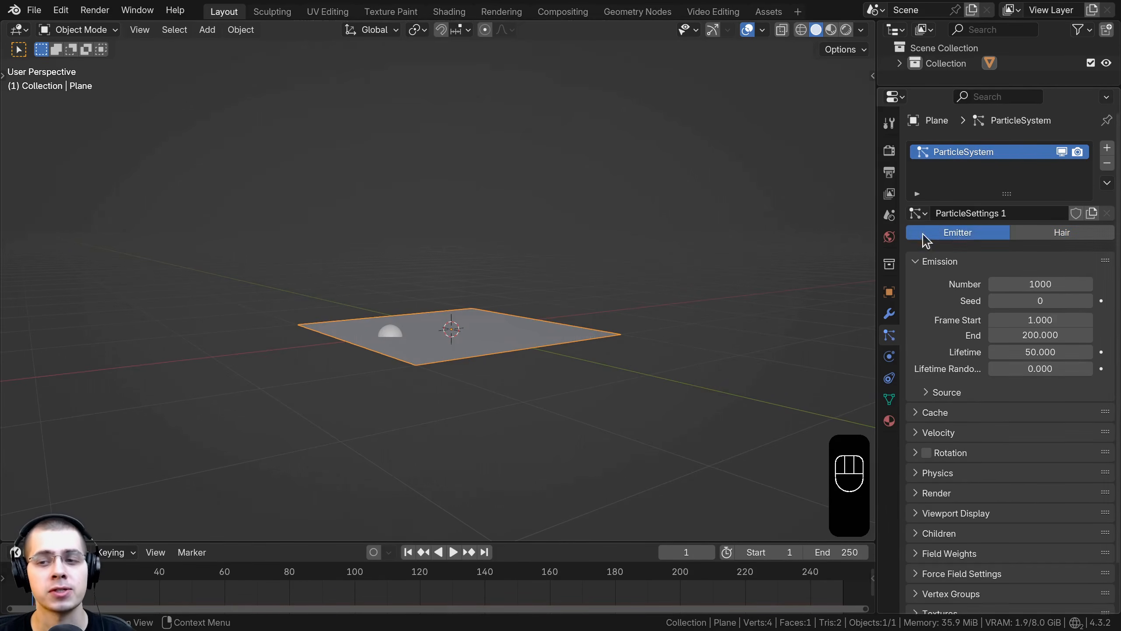
Step: Play the animation up to frame 30 and pause it to examine the particles emitted from the plane
shift+middle_drag(516, 179, 503, 208)
scroll(442, 320, up, 2)
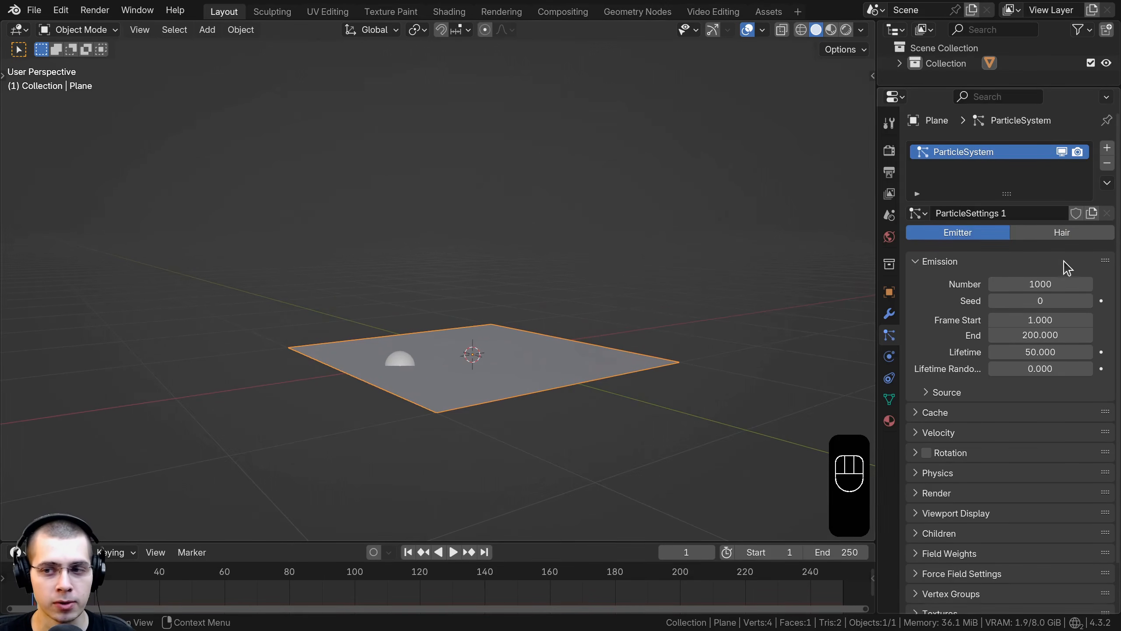
shift+middle_drag(482, 329, 485, 315)
shift+middle_drag(447, 240, 450, 221)
scroll(489, 227, up, 1)
middle_drag(451, 230, 470, 141)
scroll(474, 288, down, 3)
key(space)
key(space)
middle_drag(441, 186, 445, 252)
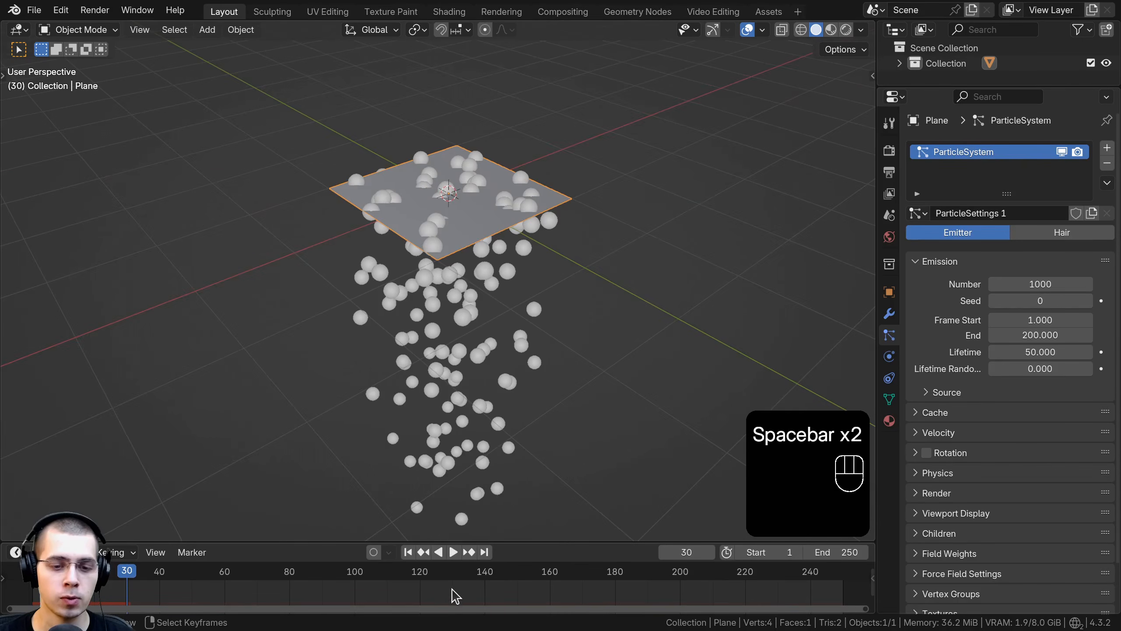
Step: Resume, pause and restart playback to watch the particles falling beneath the plane
click(455, 555)
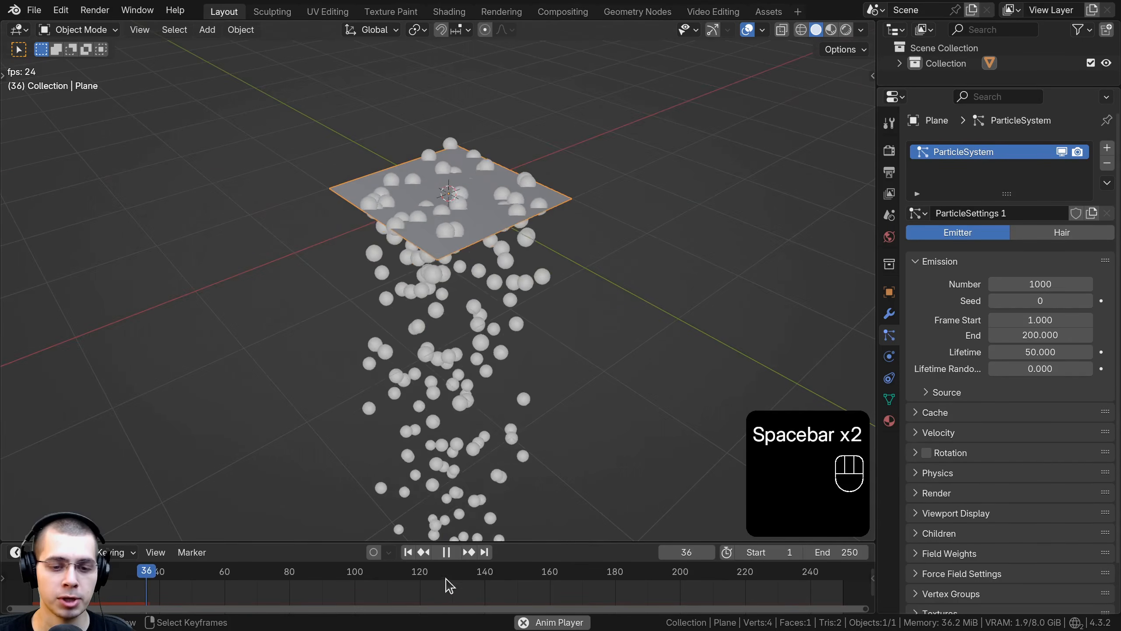
click(452, 554)
key(space)
middle_drag(427, 464, 400, 379)
key(space)
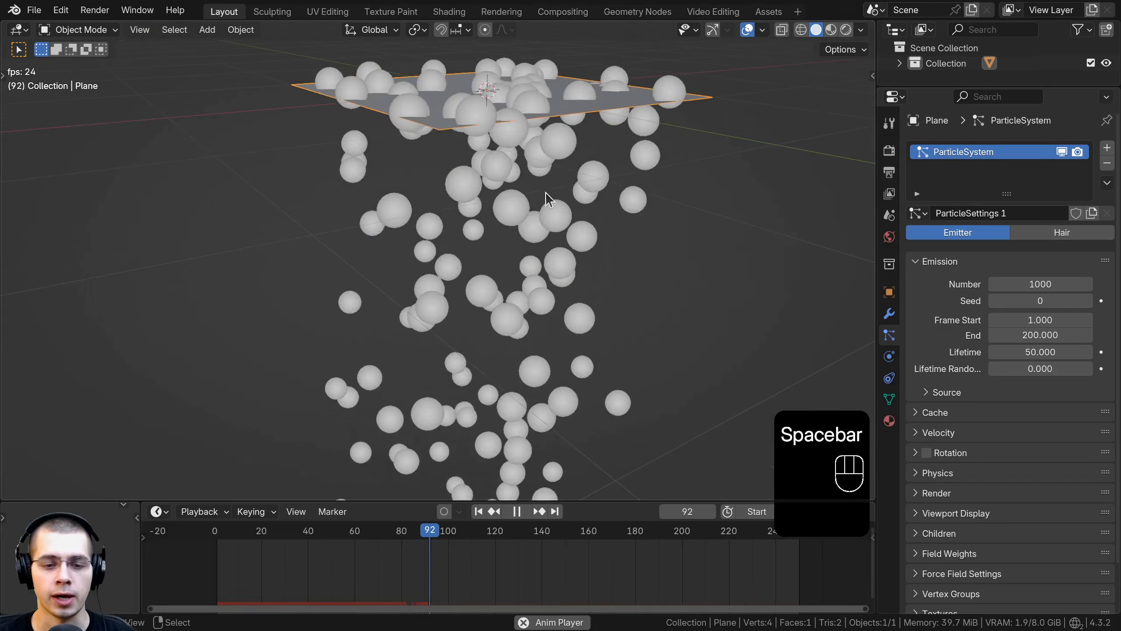
Step: Pause playback at frame 100 and resume it to examine the particles around the plane from different angles
key(space)
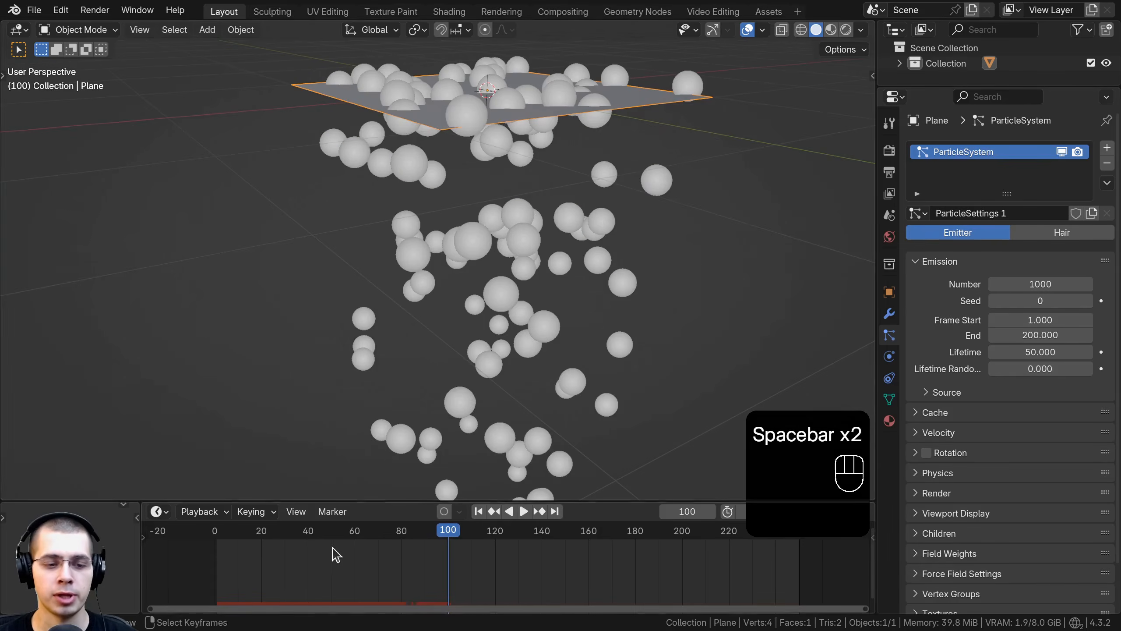
key(space)
middle_drag(494, 233, 457, 139)
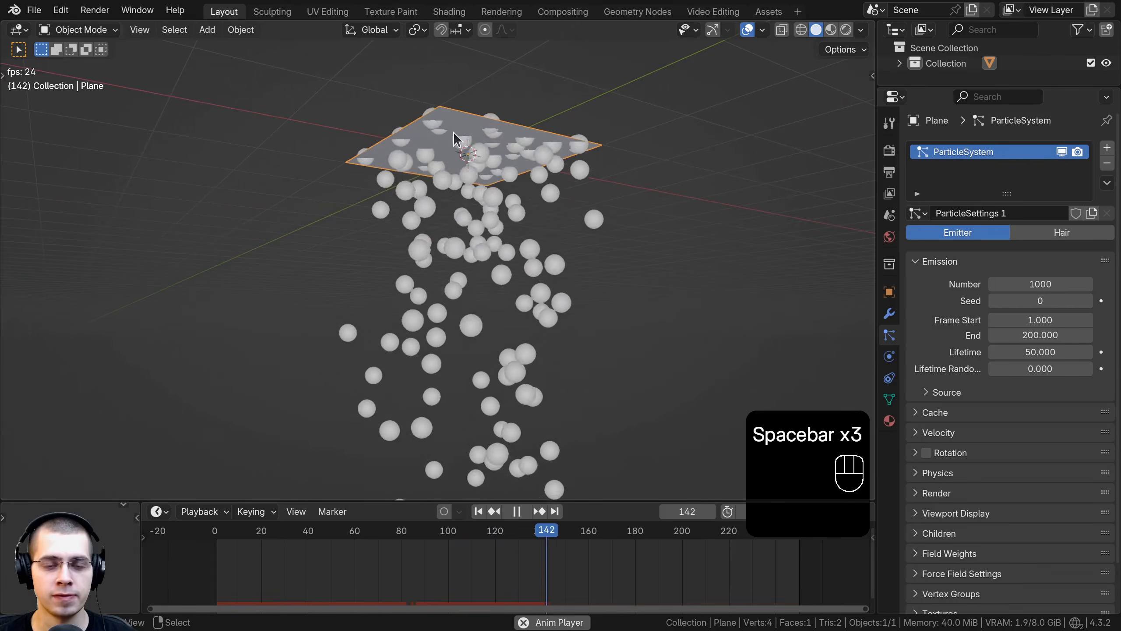
shift+middle_drag(456, 220, 489, 299)
scroll(442, 238, up, 2)
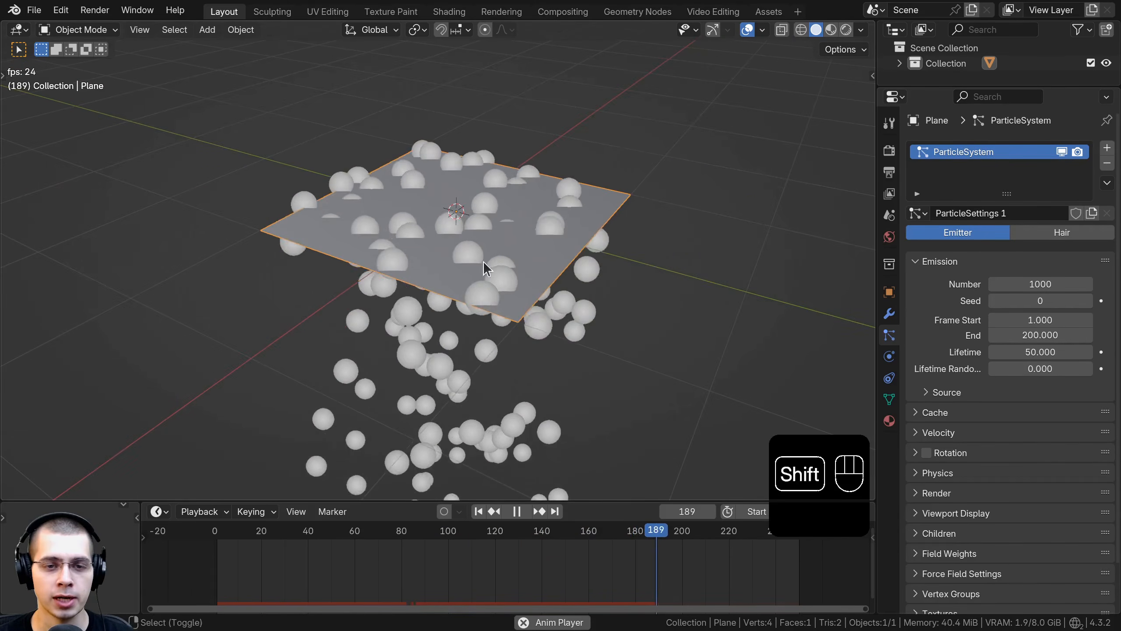
shift+middle_drag(484, 262, 480, 92)
scroll(456, 359, down, 4)
Step: Watch the animation play past the end of emission and loop, and pause it at frame 23
key(space)
middle_drag(437, 349, 432, 287)
key(space)
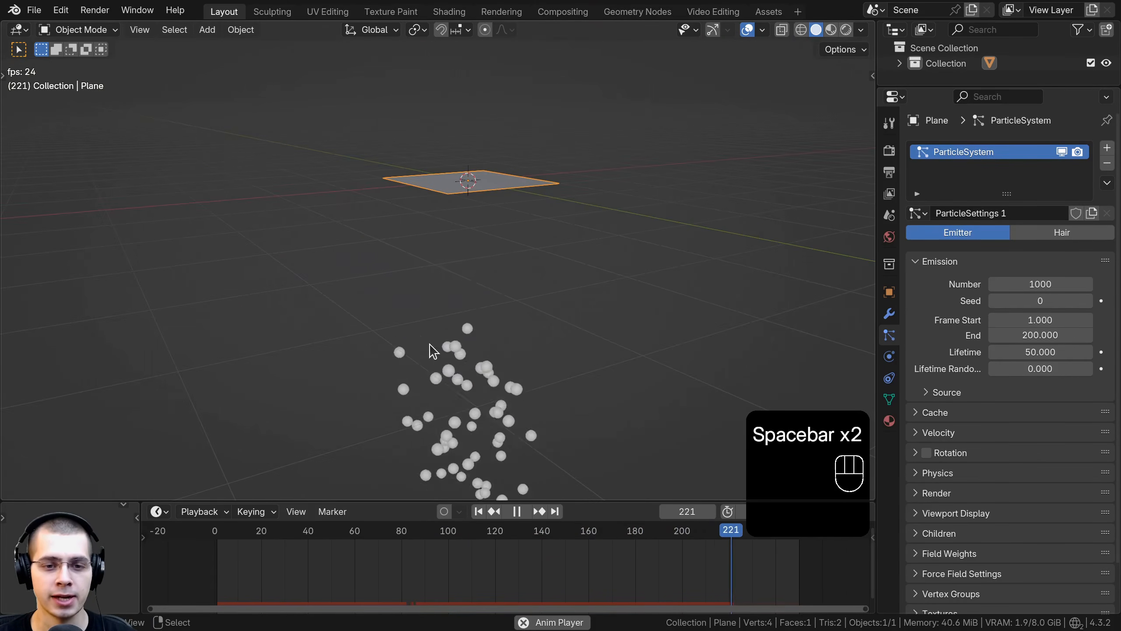
scroll(618, 316, up, 3)
key(space)
shift+middle_drag(577, 95, 542, 128)
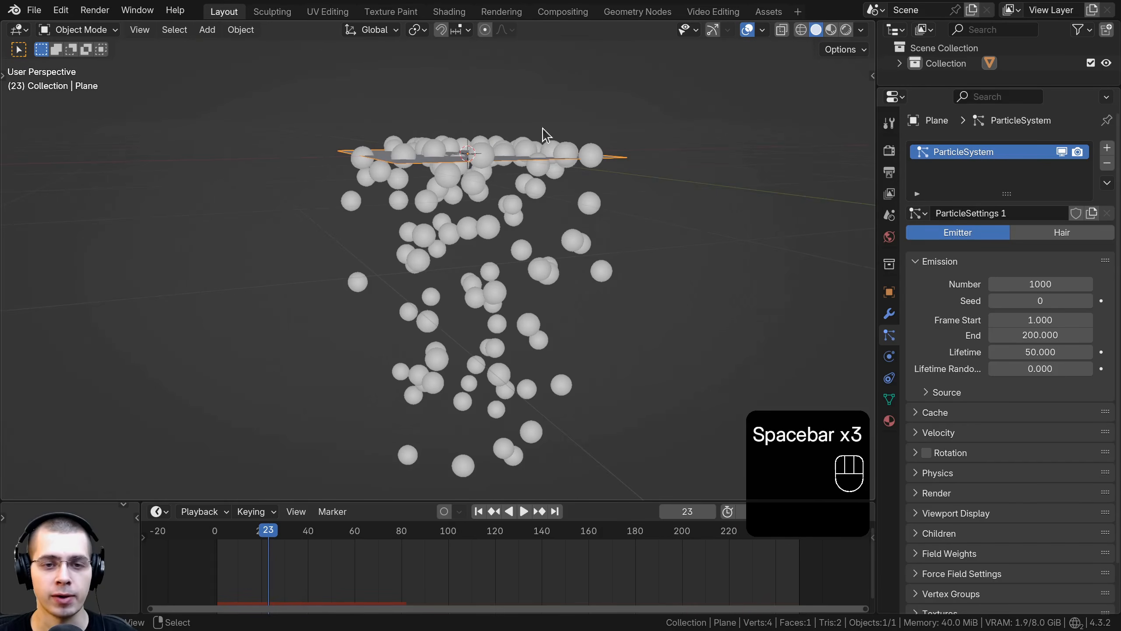
Step: Add a camera, align it to the current view, and move it to frame the plane and falling particles
scroll(509, 236, down, 1)
shift+middle_drag(510, 235, 513, 220)
key(shift+a)
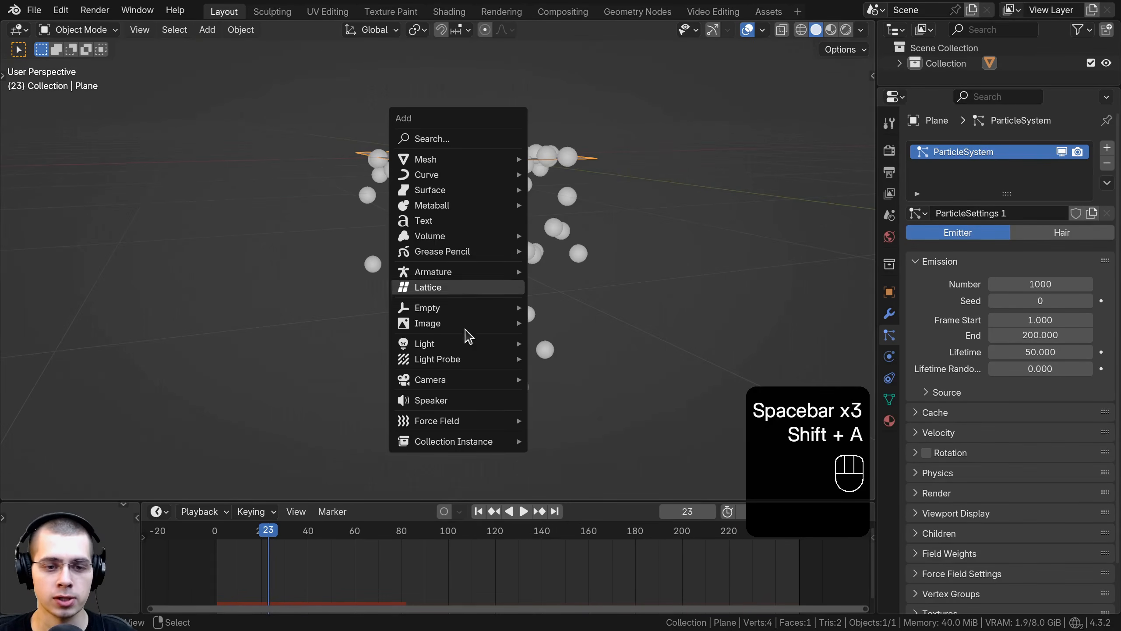
click(565, 379)
key(ctrl+alt+KP_0)
key(g)
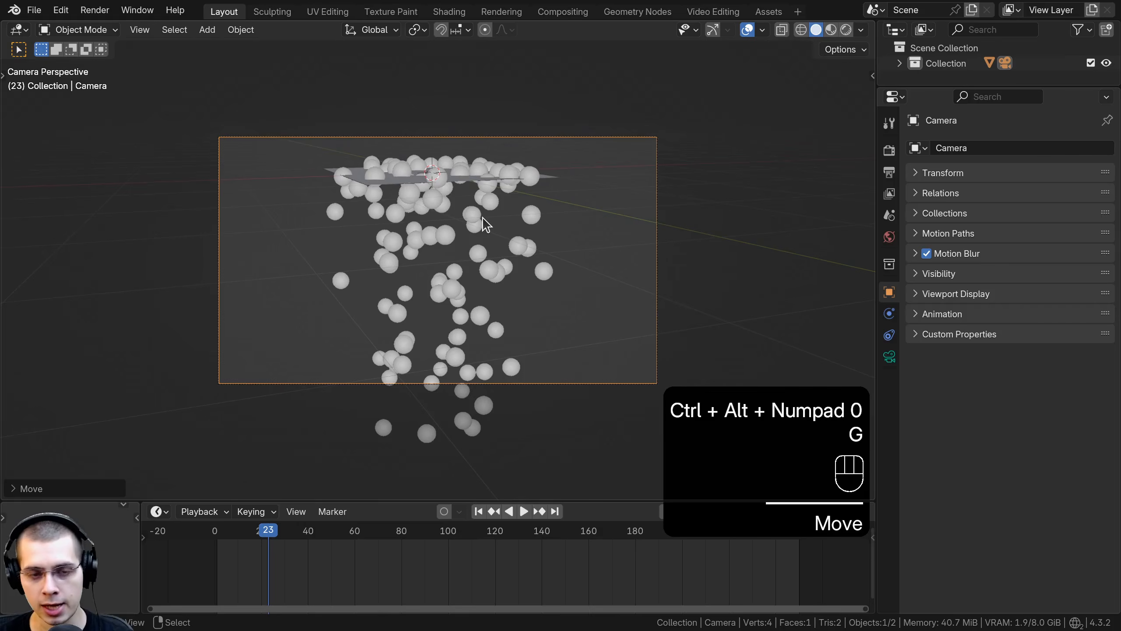
Step: Render frame 23 through the camera to check how the particles render, and close the render result
key(F11)
key(F12)
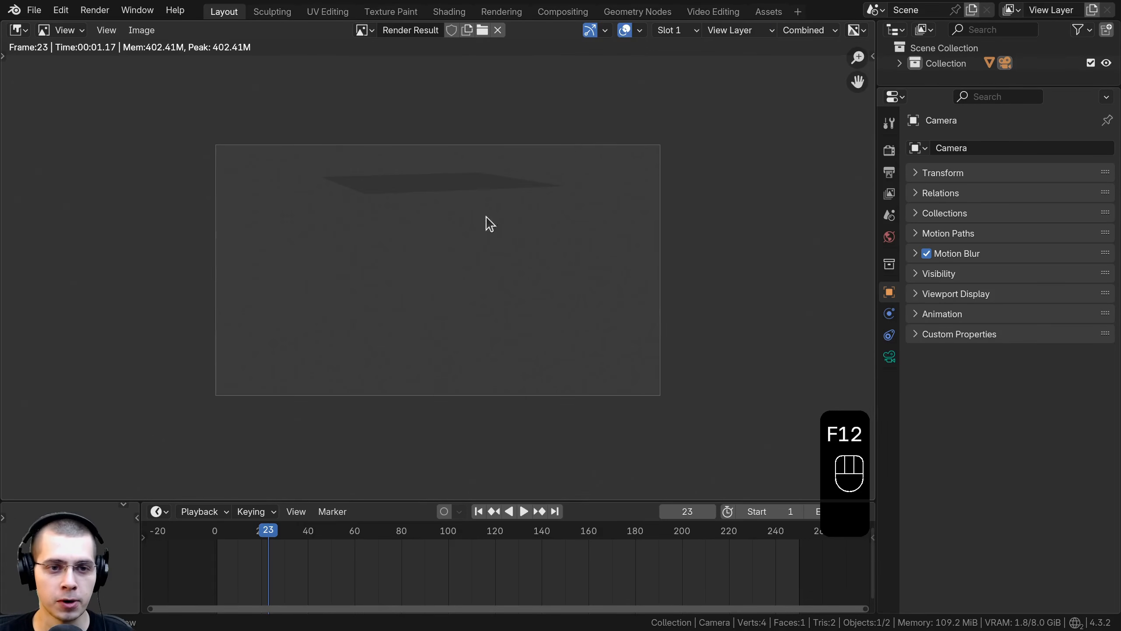
key(Escape)
key(Escape)
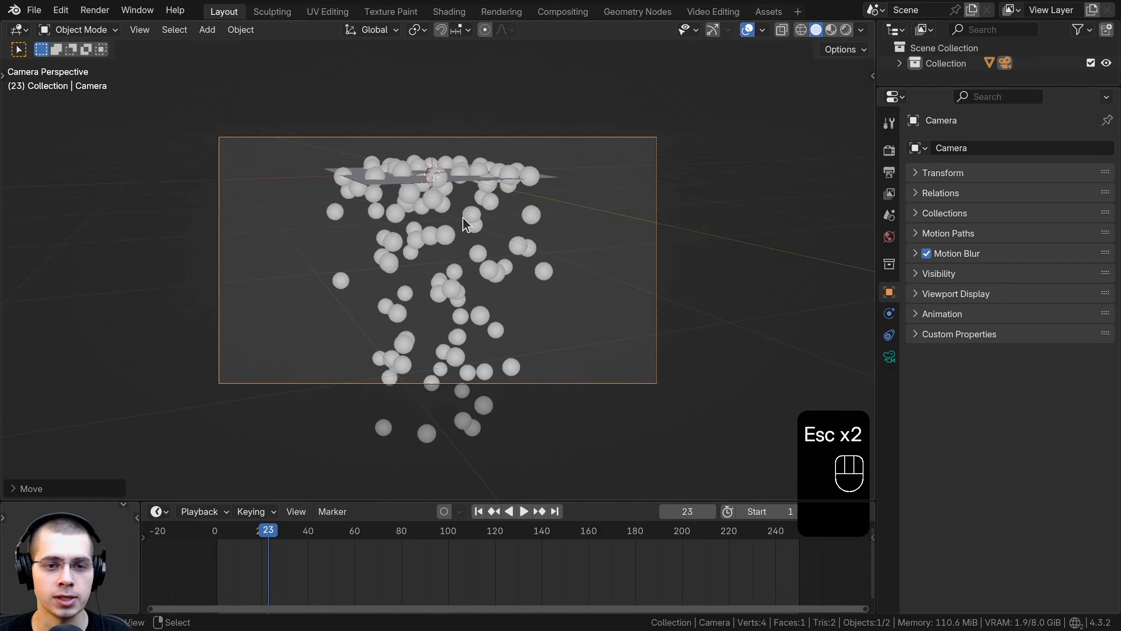
Step: Leave the camera view and examine the particles beneath the plane up close and from several angles
middle_drag(463, 217, 395, 220)
scroll(419, 287, up, 4)
middle_drag(419, 287, 412, 223)
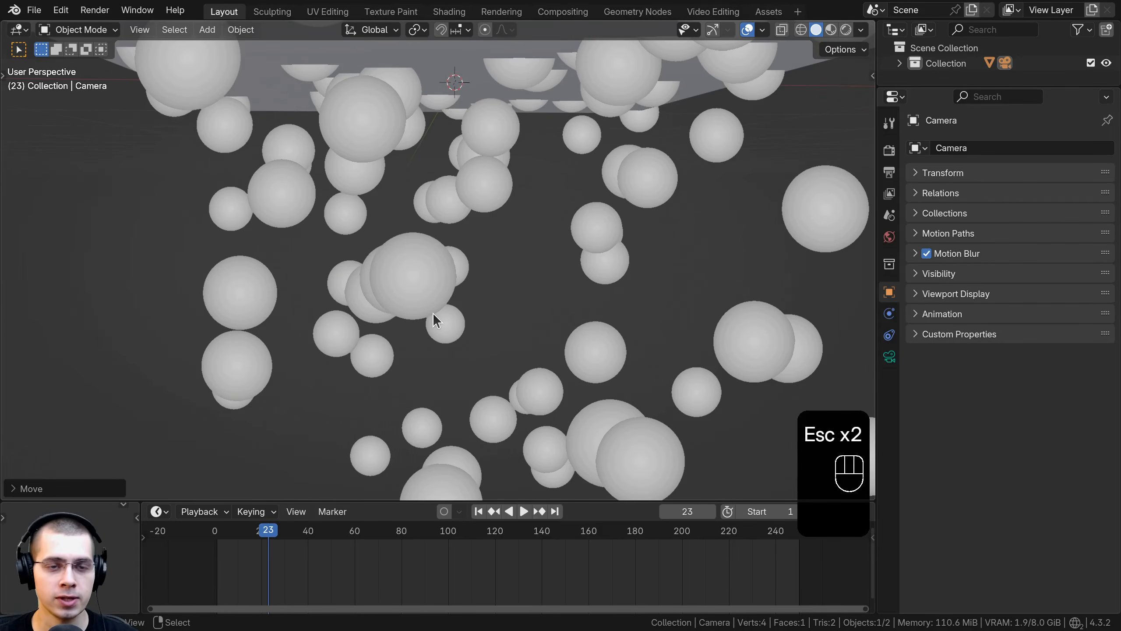
scroll(438, 309, down, 5)
mouse_move(455, 299)
middle_down()
mouse_move(450, 291)
mouse_move(487, 271)
mouse_move(552, 324)
mouse_move(493, 363)
mouse_move(447, 349)
mouse_move(448, 320)
mouse_move(482, 331)
mouse_move(489, 281)
mouse_move(477, 236)
mouse_move(455, 290)
middle_up()
scroll(455, 308, up, 2)
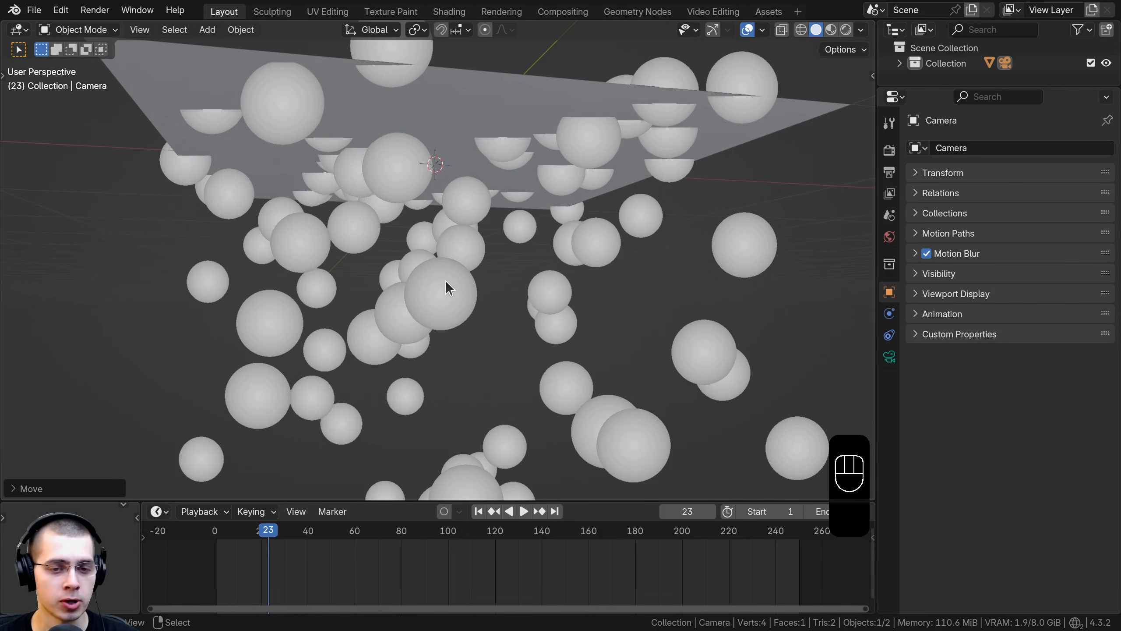
scroll(454, 261, up, 2)
scroll(457, 293, down, 5)
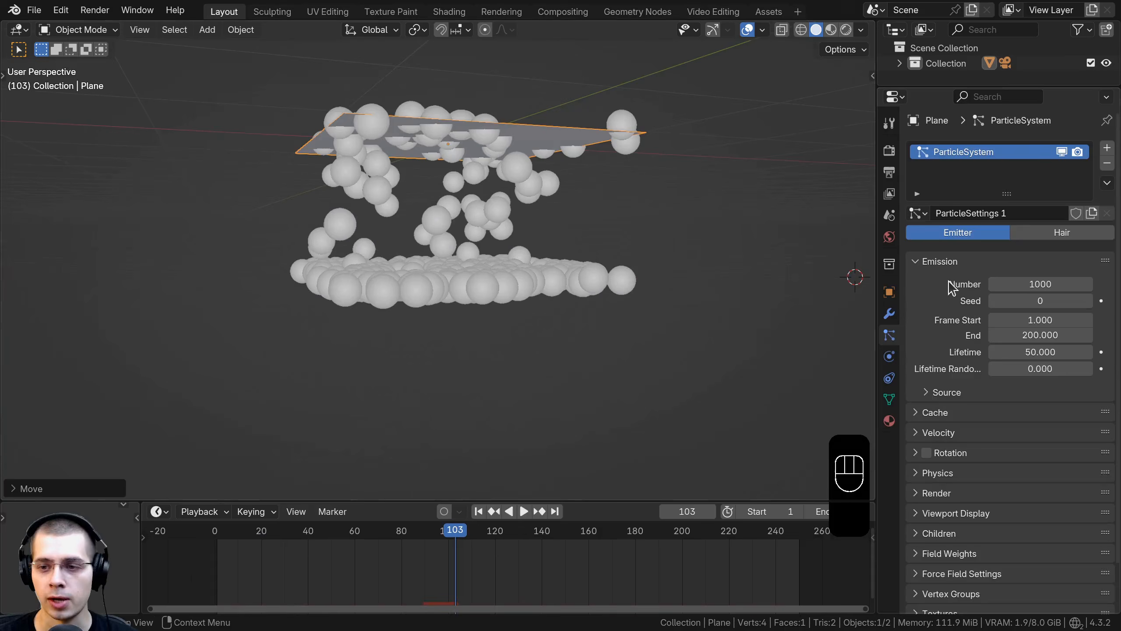
Step: Raise the plane's particle emission number to 4196 and replay the animation from the start
key(space)
drag(1030, 283, 1069, 284)
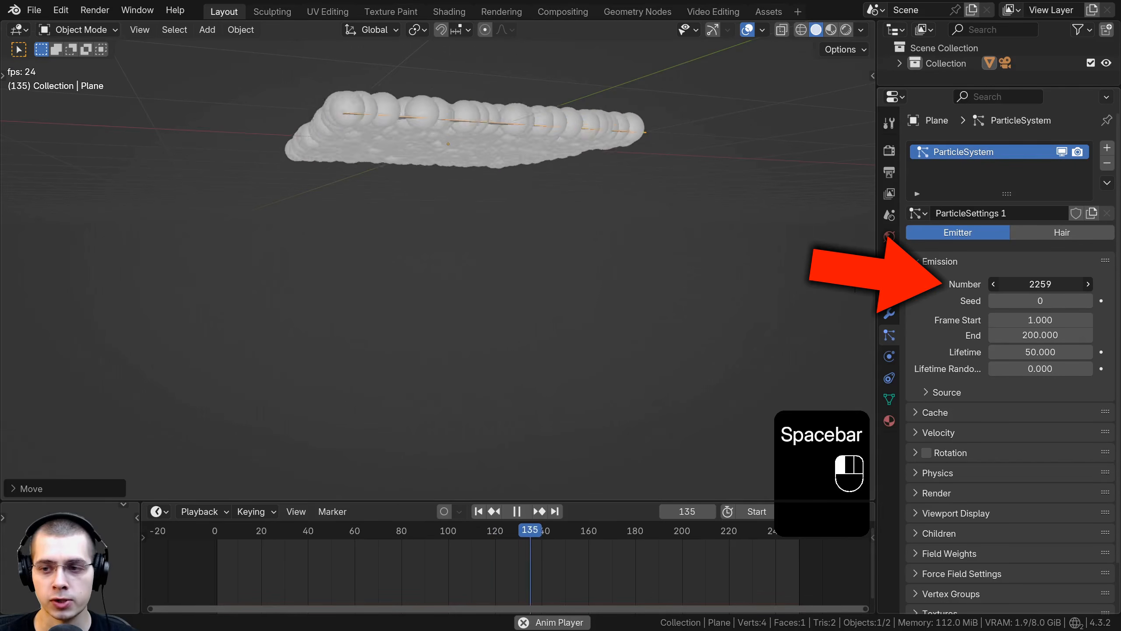
click(478, 512)
shift+middle_drag(479, 102, 486, 128)
middle_drag(486, 128, 574, 155)
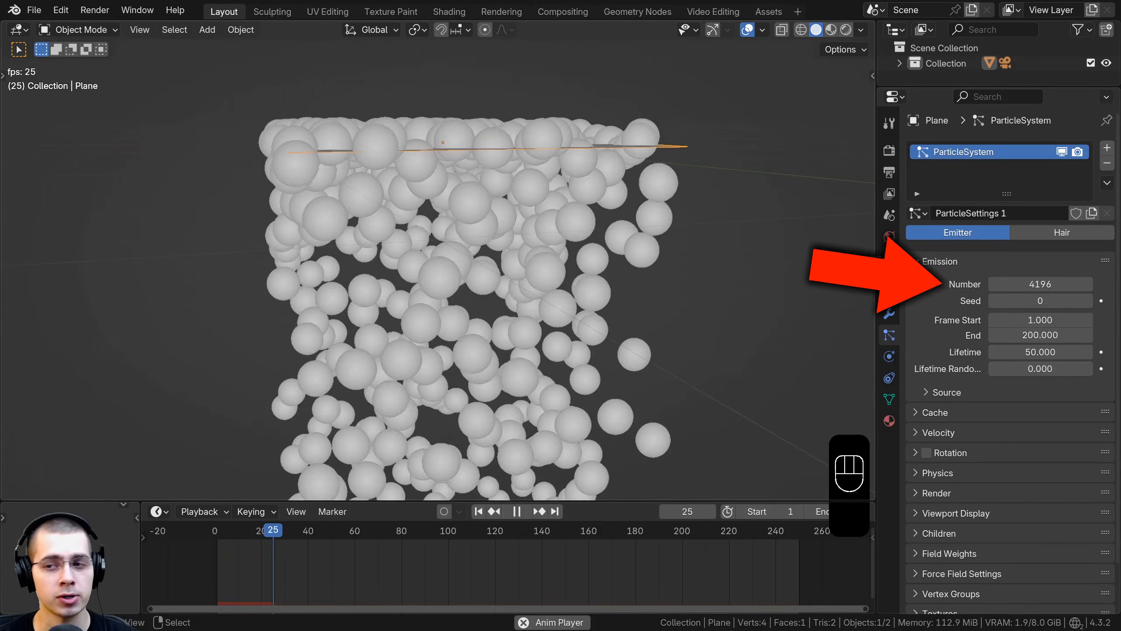
scroll(725, 310, down, 2)
Step: Set the particle emission number to 500 and pause the animation
click(1018, 285)
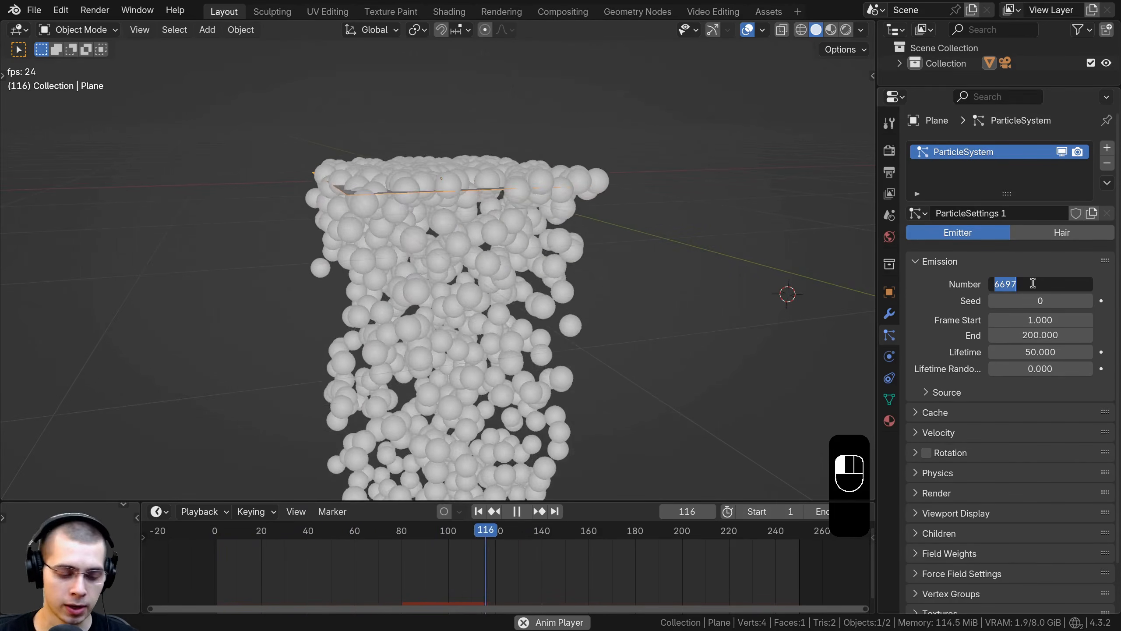
text(500)
key(Return)
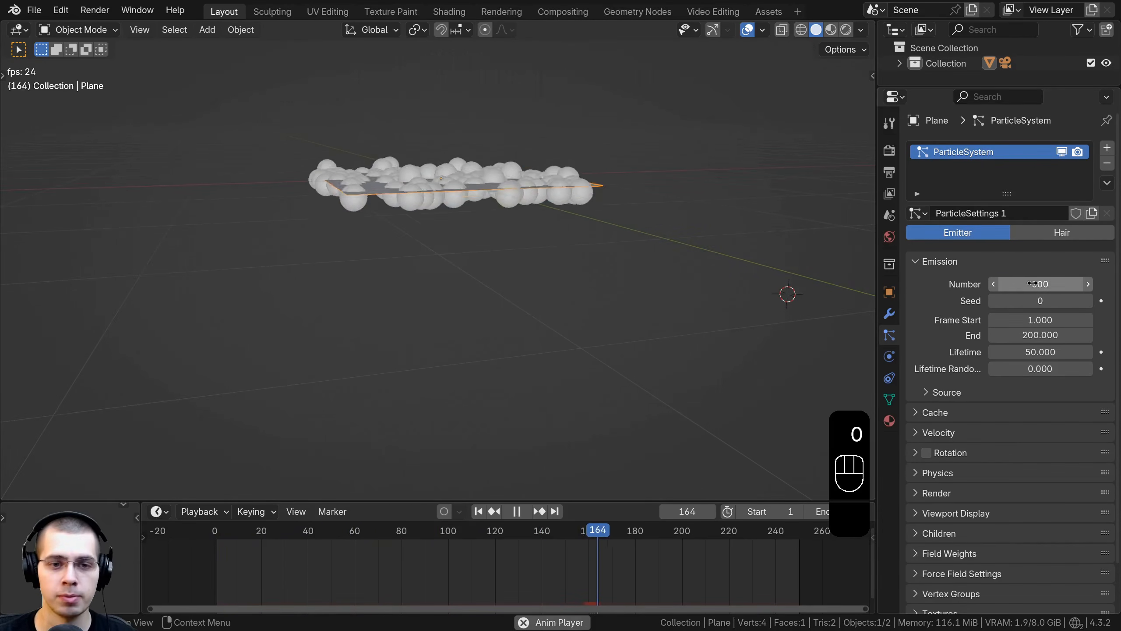
middle_drag(570, 409, 494, 340)
key(space)
Step: Replay the animation from the first frame and watch the sparser particles from below, pausing at frame 89
mouse_move(1030, 301)
mouse_down()
mouse_move(1057, 301)
mouse_move(1031, 301)
mouse_up()
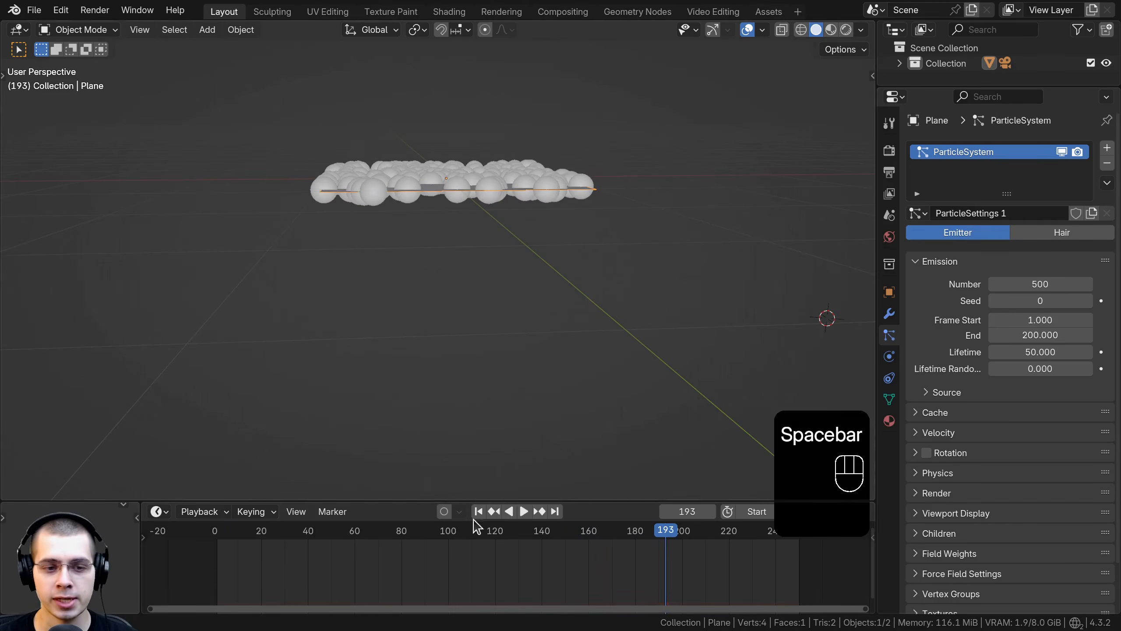
click(478, 511)
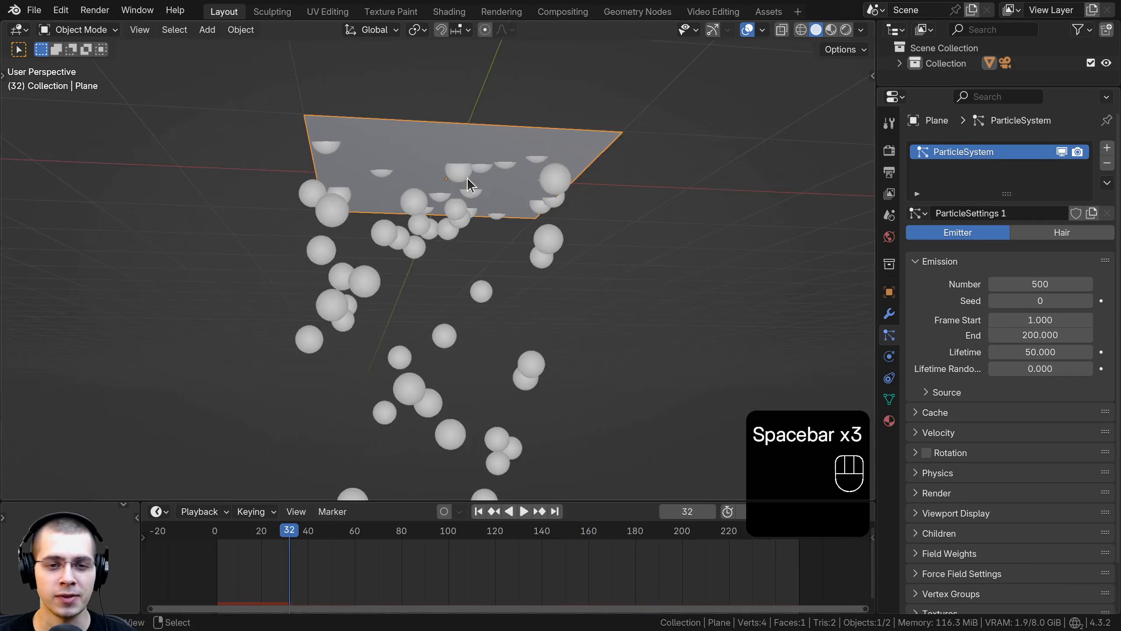
middle_drag(468, 181, 477, 165)
key(space)
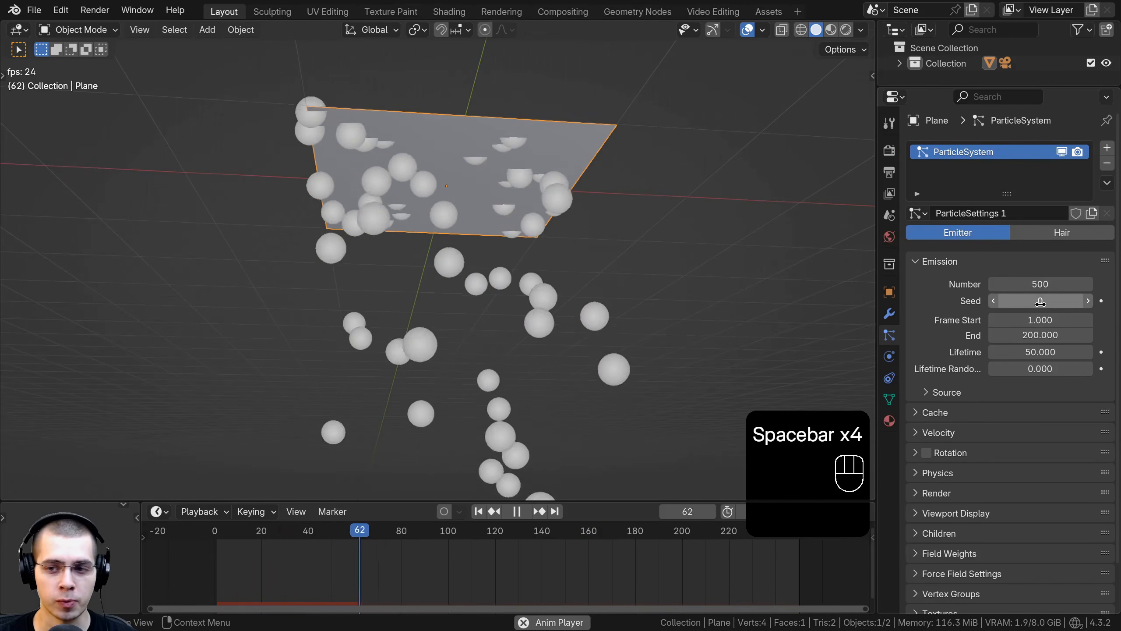
middle_drag(453, 243, 483, 256)
key(space)
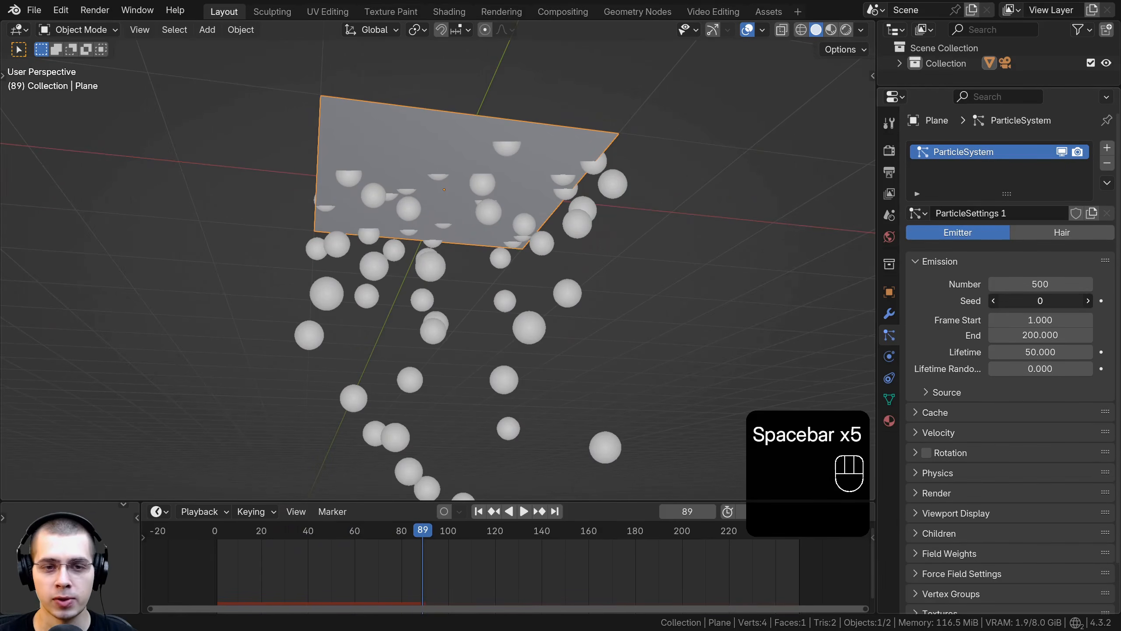
Step: Try other emission seed values such as 16 during playback to compare the particle distribution on the plane
mouse_move(1060, 301)
mouse_down()
mouse_move(1113, 301)
mouse_move(1060, 301)
mouse_up()
key(shift+Left)
key(space)
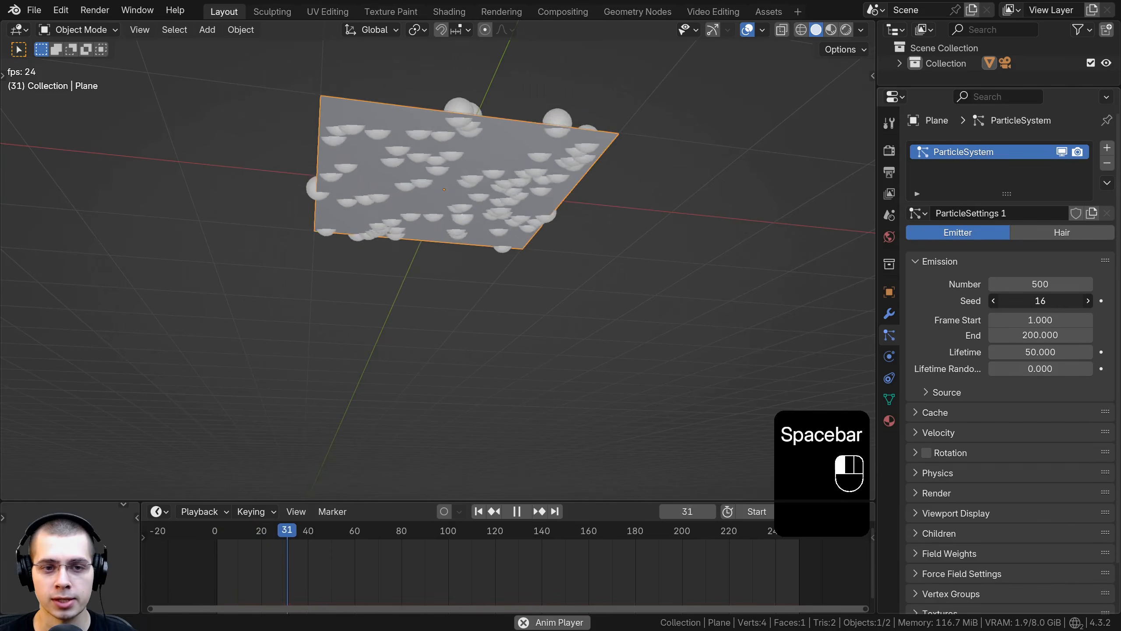
key(space)
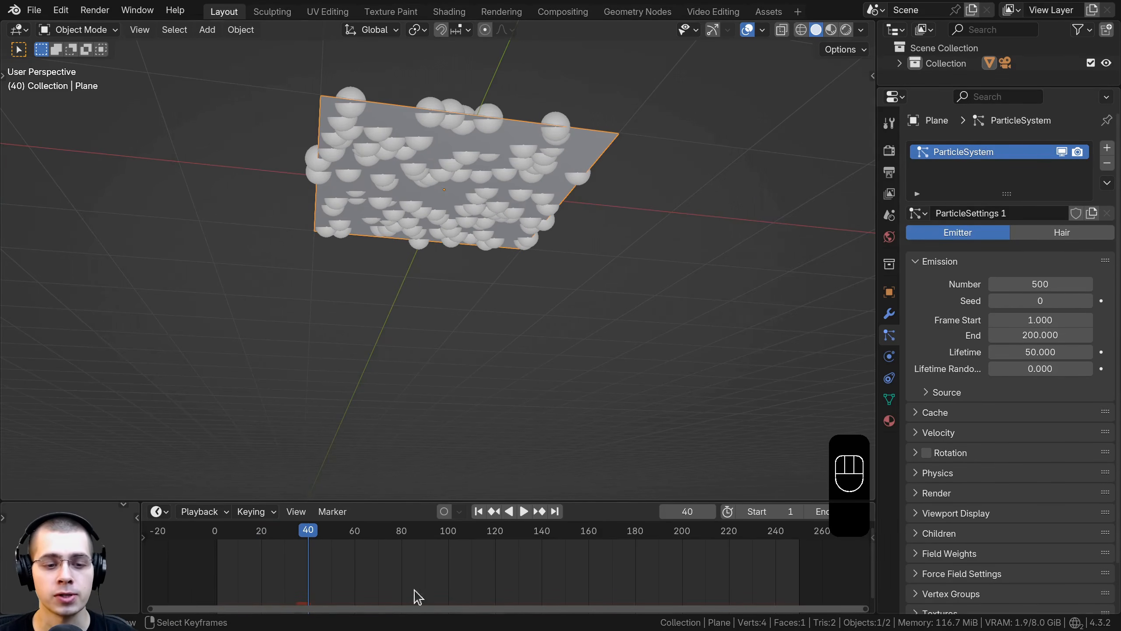
Step: Replay the animation from frame 0 twice to examine when the plane starts emitting particles
drag(283, 533, 215, 534)
key(space)
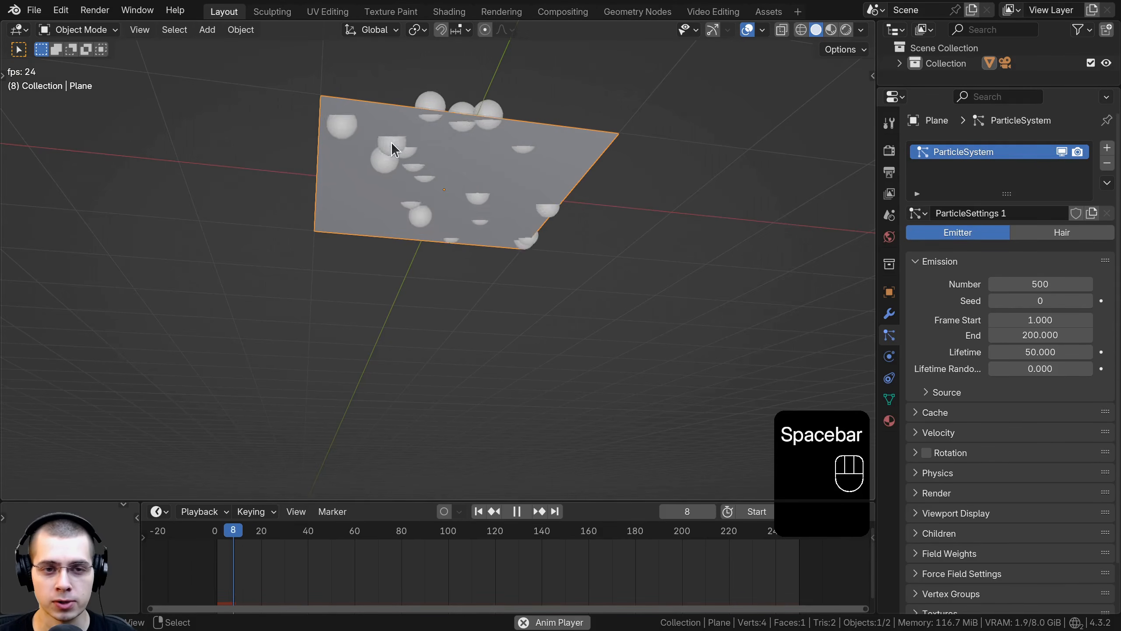
key(space)
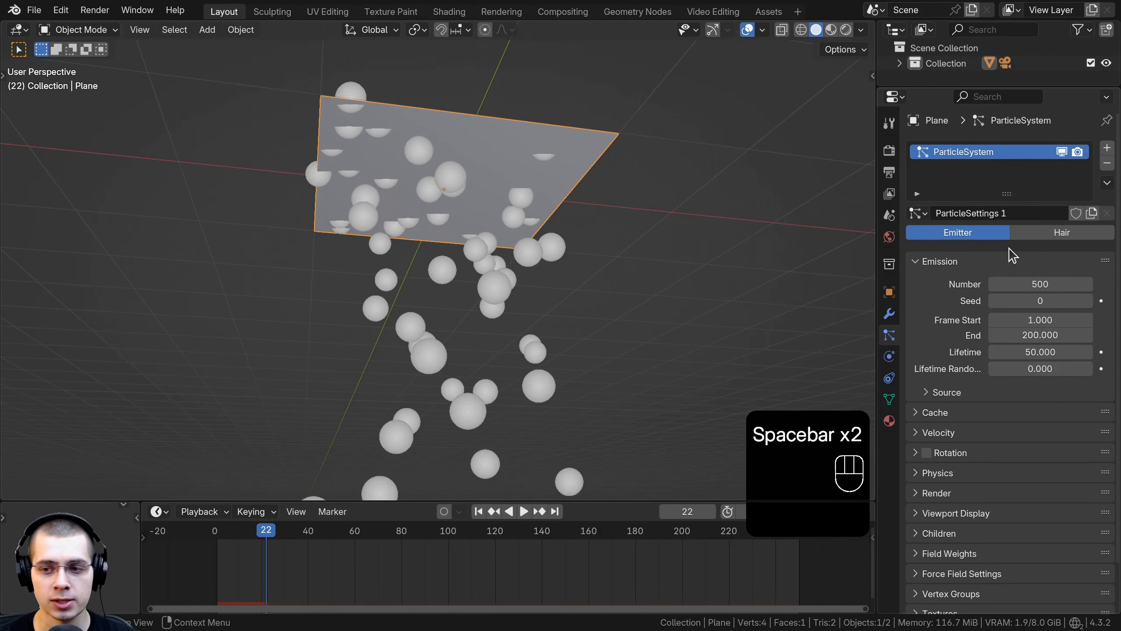
click(213, 560)
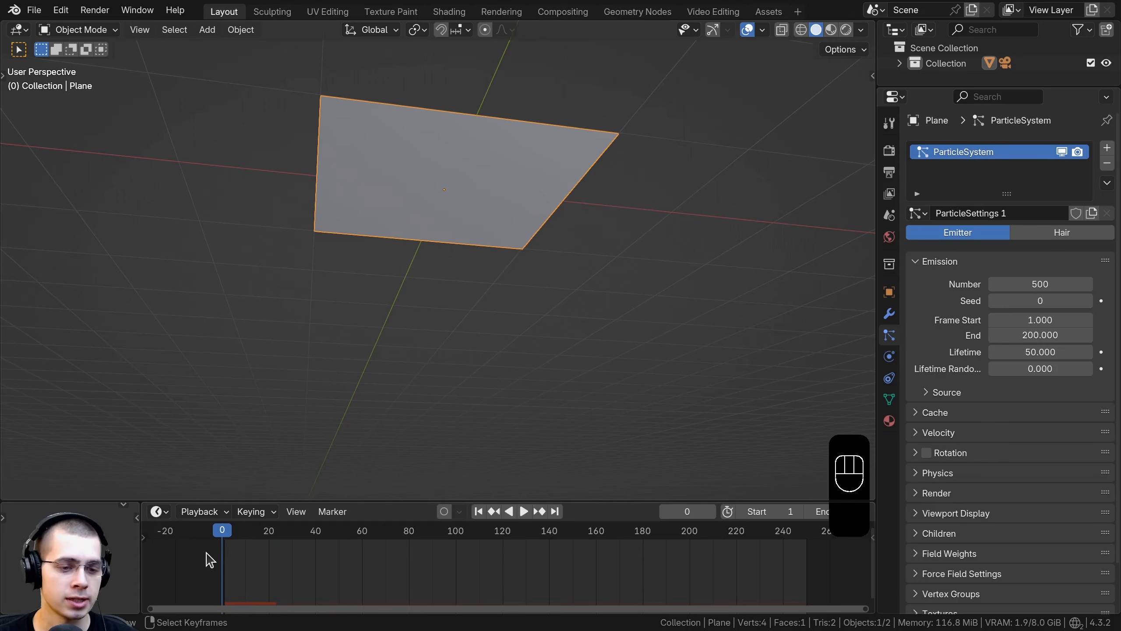
key(space)
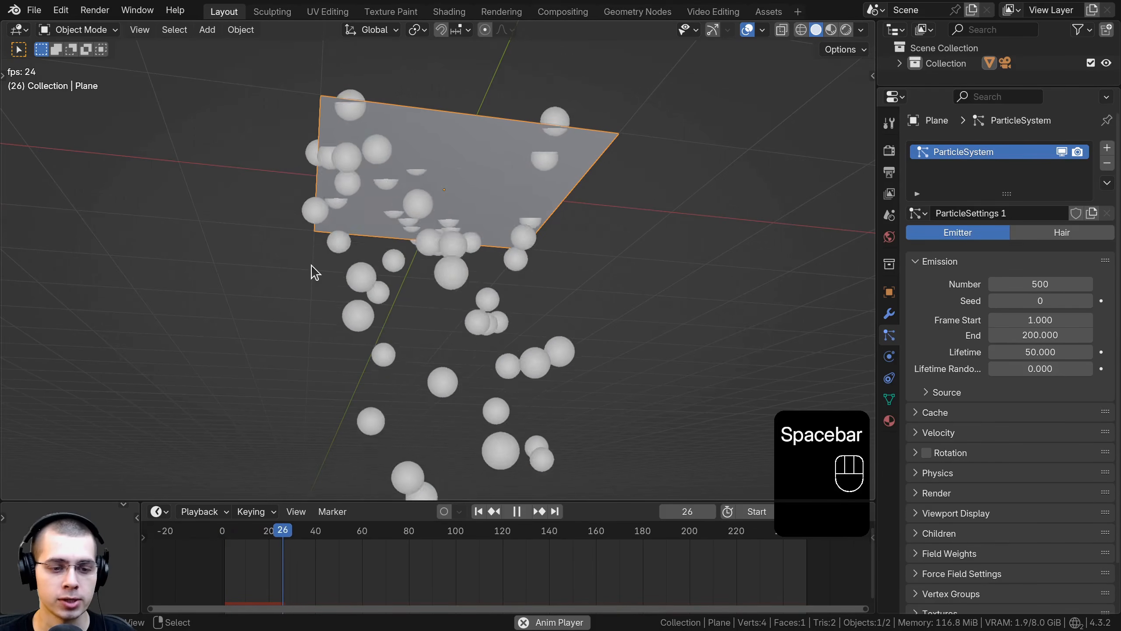
key(space)
Step: Set the particle emission's start frame to 25
click(1049, 320)
text(25)
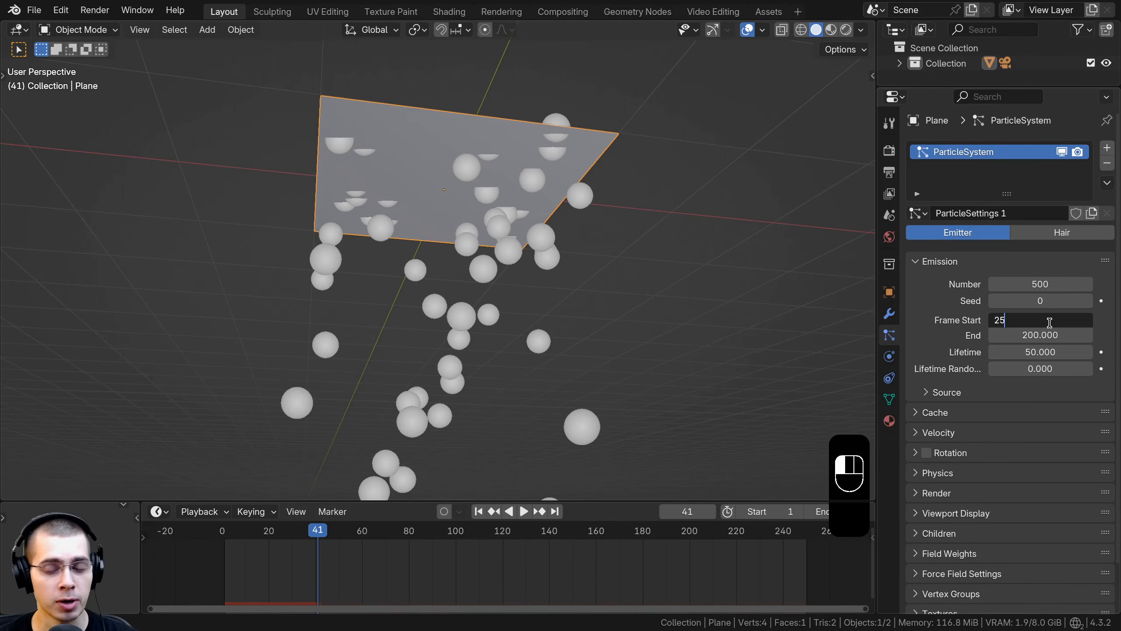
key(Left)
key(Left)
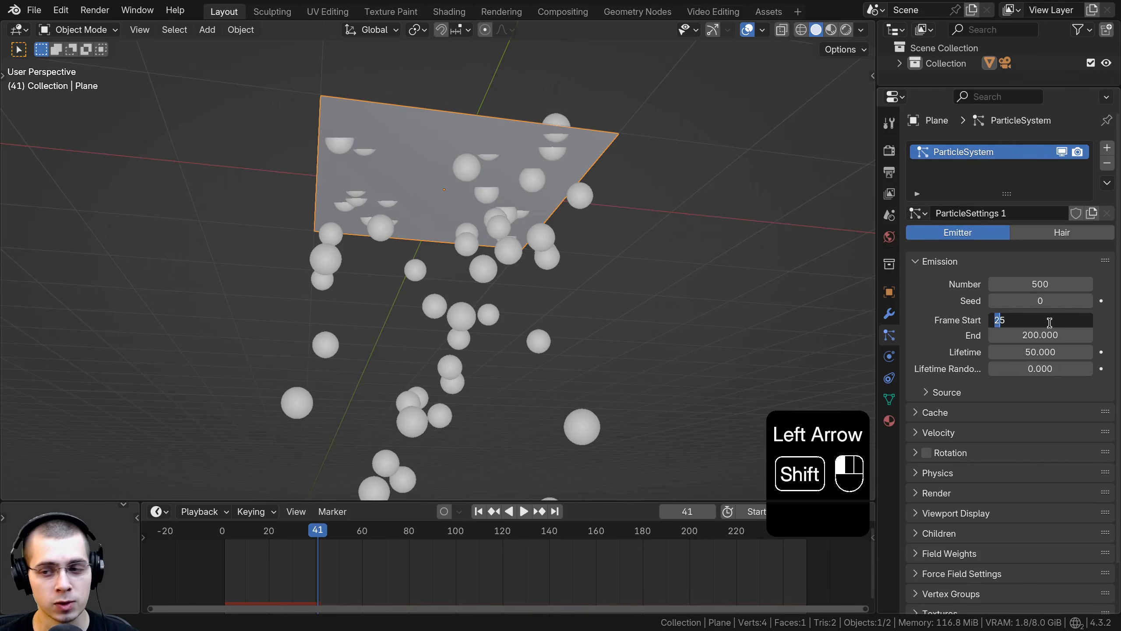
key(shift+Right)
key(Return)
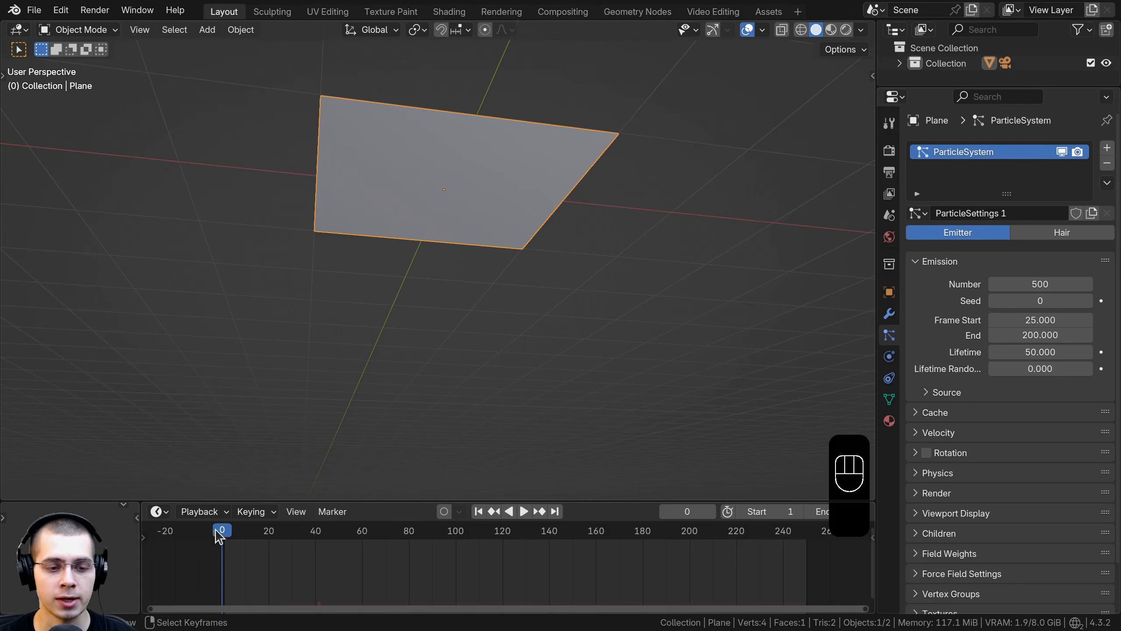
Step: Play the animation from frame 0 to examine the delayed emission, and pause it at frame 167
key(space)
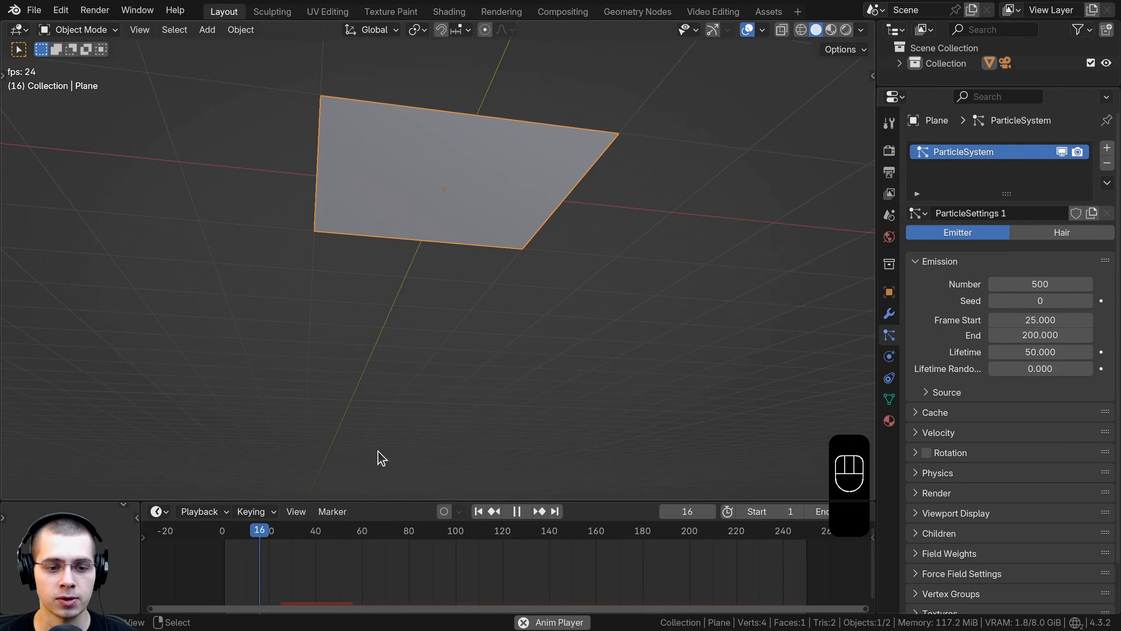
middle_drag(424, 250, 434, 264)
scroll(434, 264, up, 1)
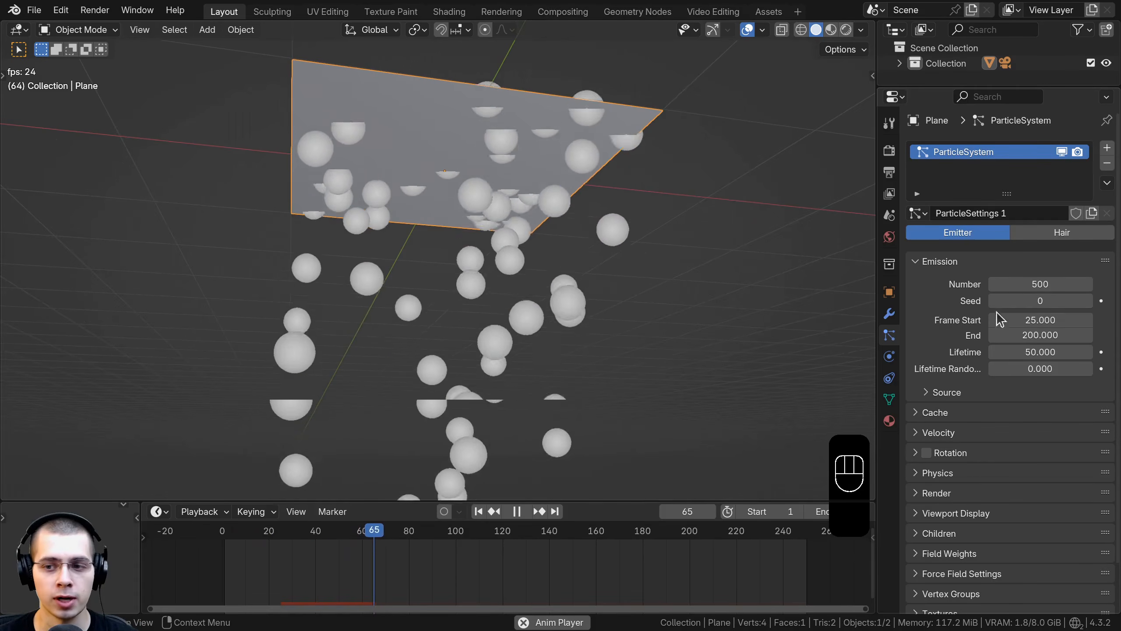
scroll(437, 247, down, 2)
shift+middle_drag(434, 193, 429, 254)
scroll(430, 254, down, 2)
key(space)
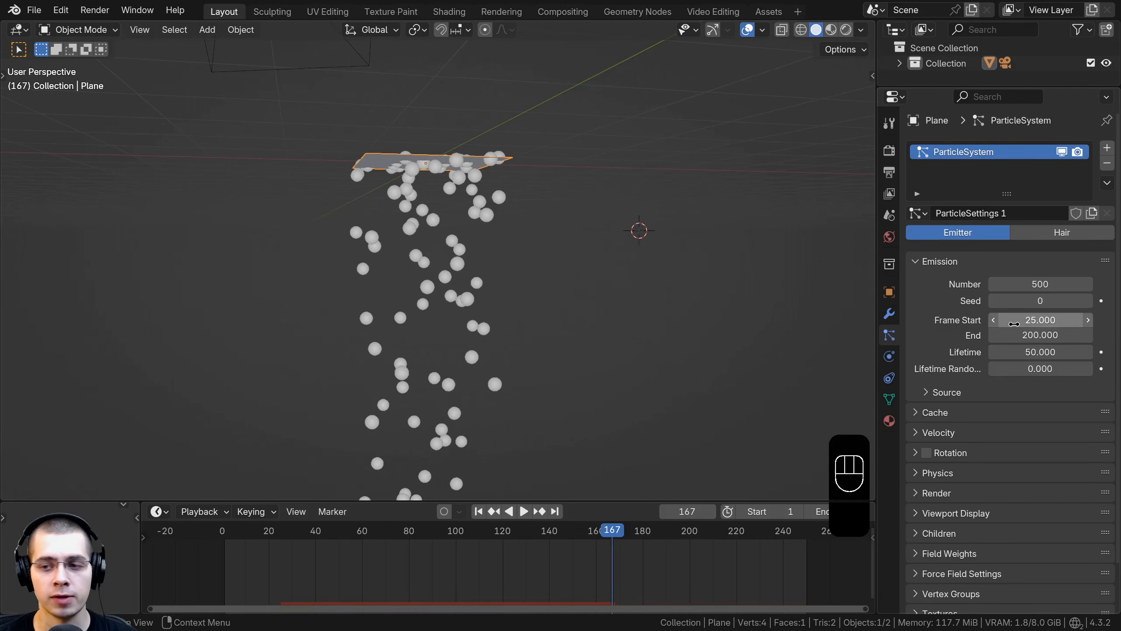
Step: Set both the start and end frames of the emission to 30 and replay the animation from frame 0
drag(1014, 324, 1013, 323)
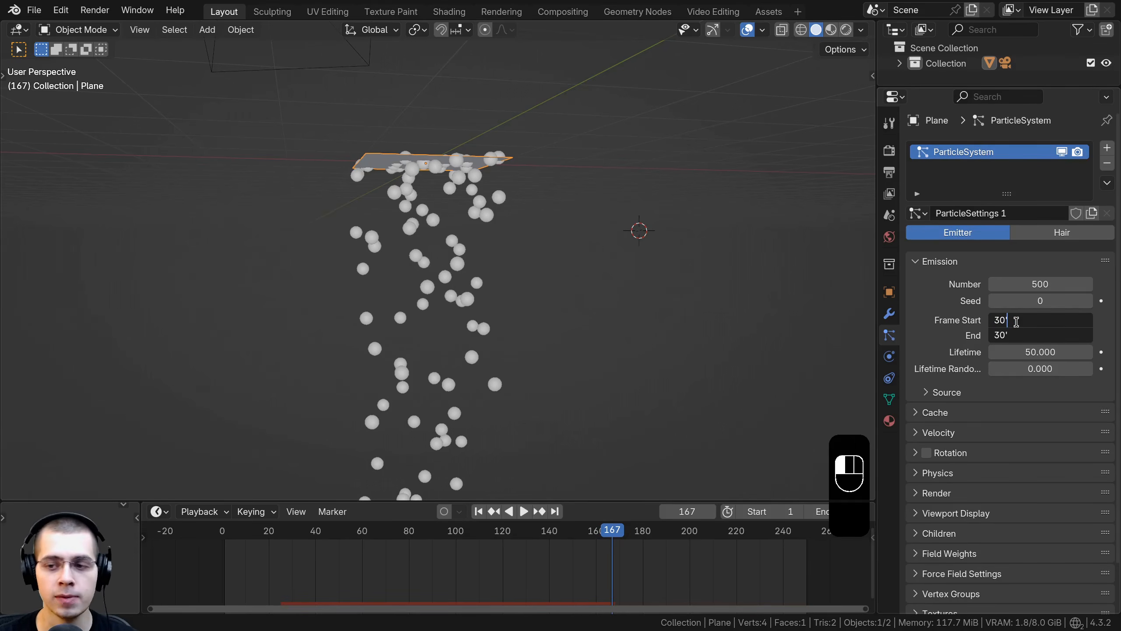
key(Return)
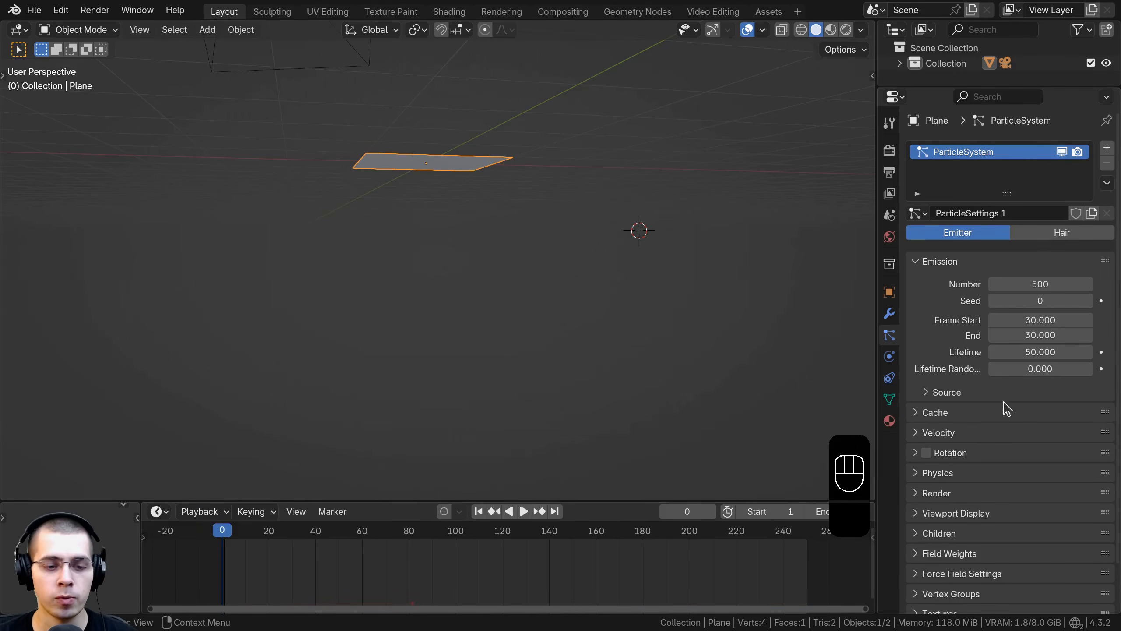
key(space)
key(space)
click(202, 535)
key(space)
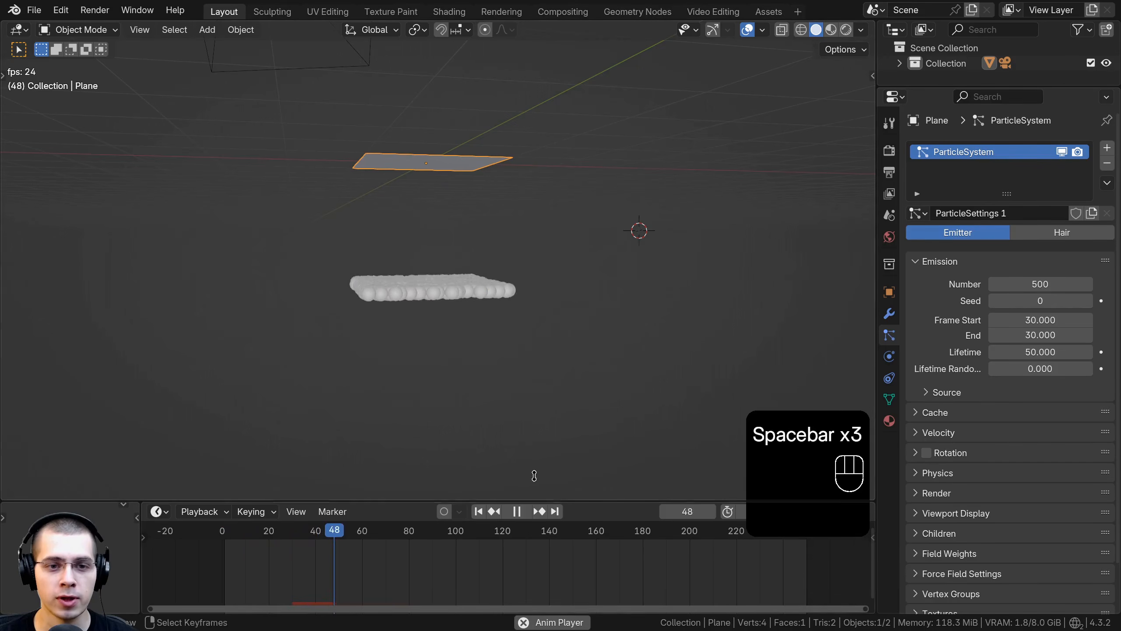
Step: Pause the playback and set the emission's start frame to 1 and end frame to 10000
key(space)
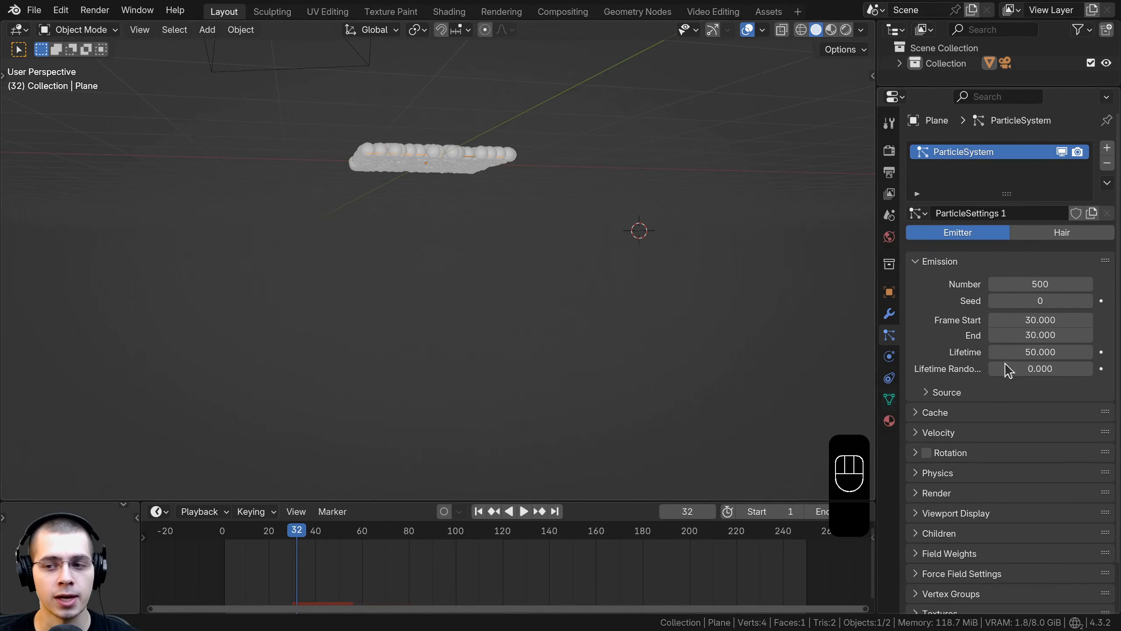
click(1027, 320)
text(1)
key(Return)
click(1019, 336)
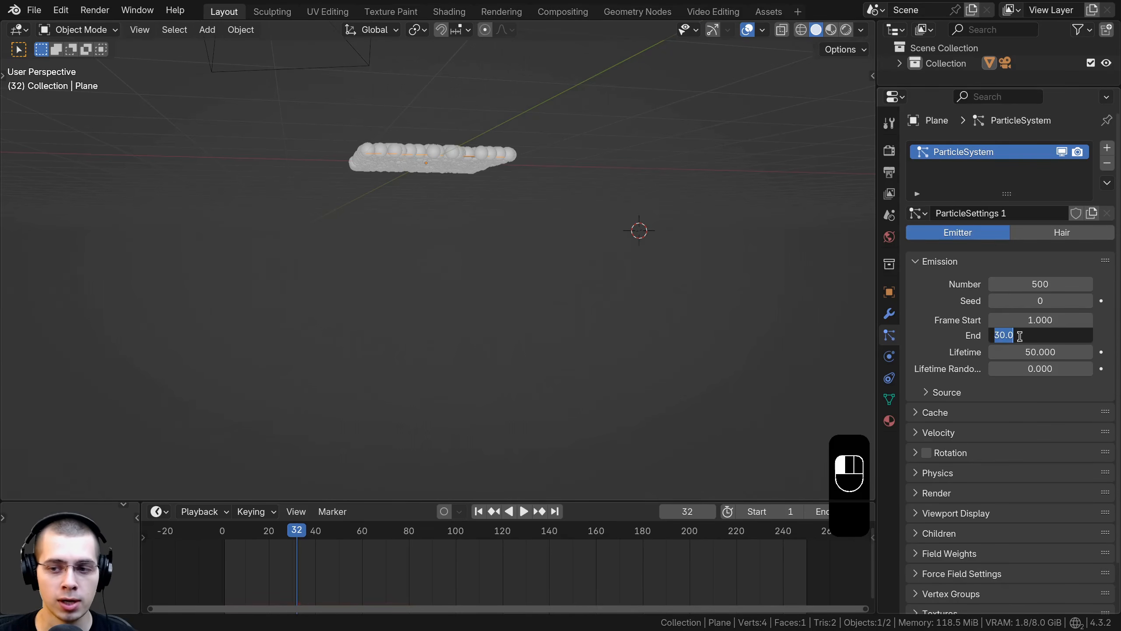
text(10000)
key(Return)
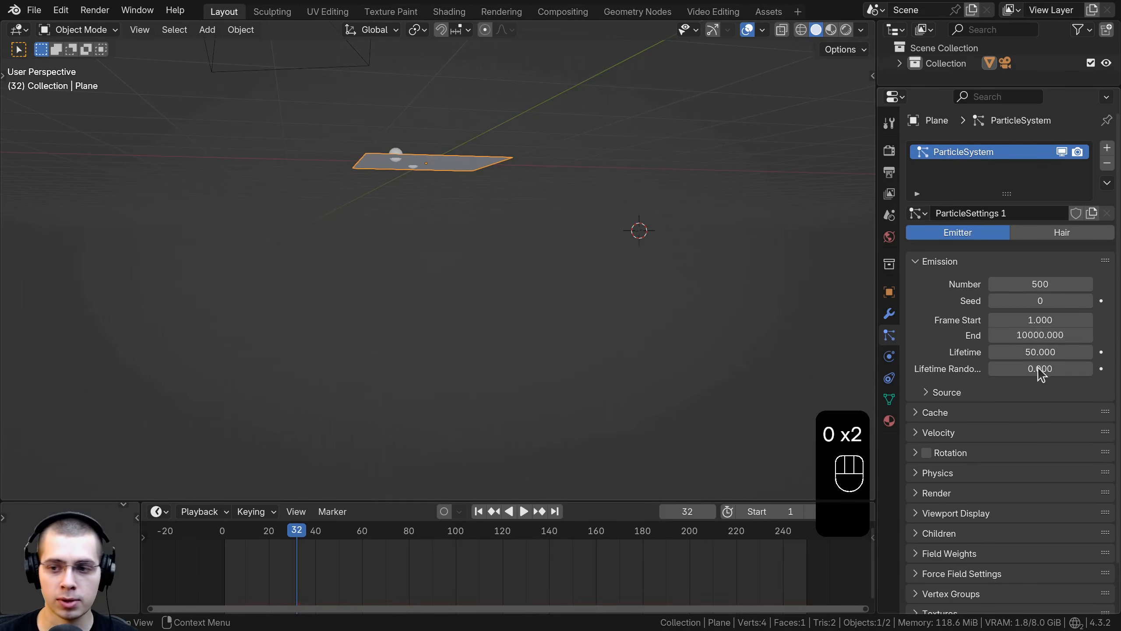
Step: Play the animation, pausing at frame 64, to examine how sparsely particles emit over the long frame range
key(space)
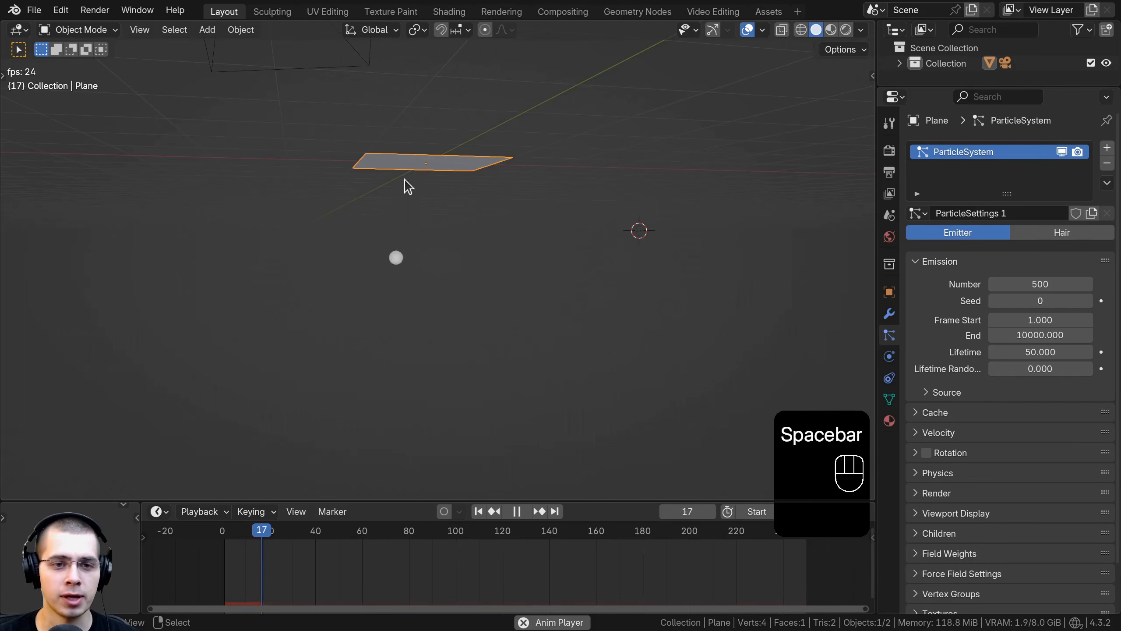
middle_drag(418, 241, 390, 246)
key(space)
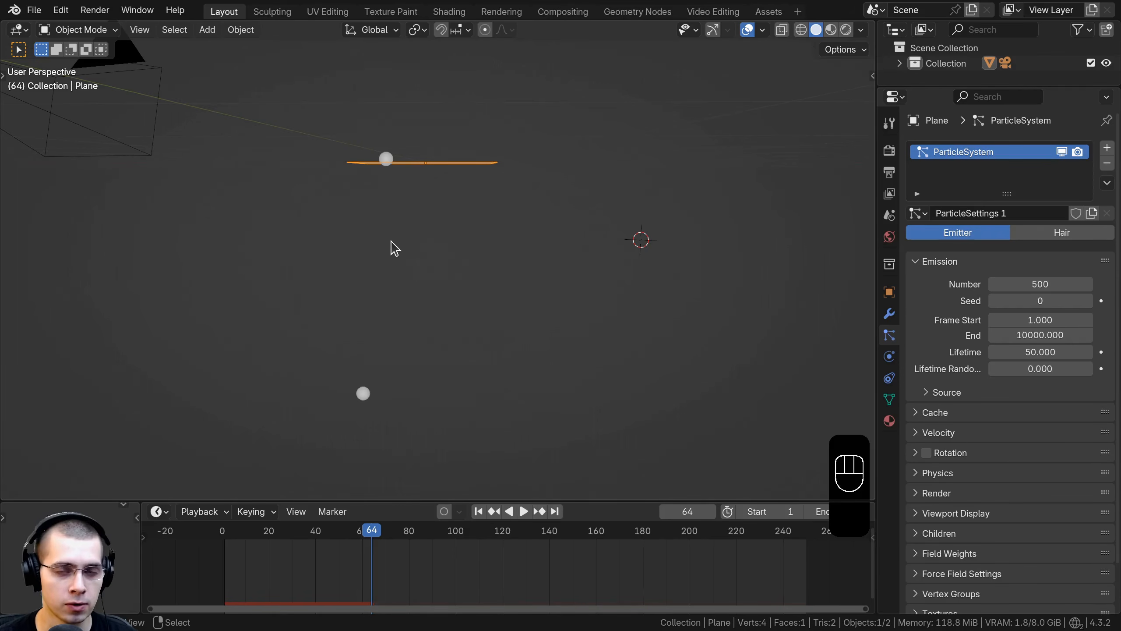
key(space)
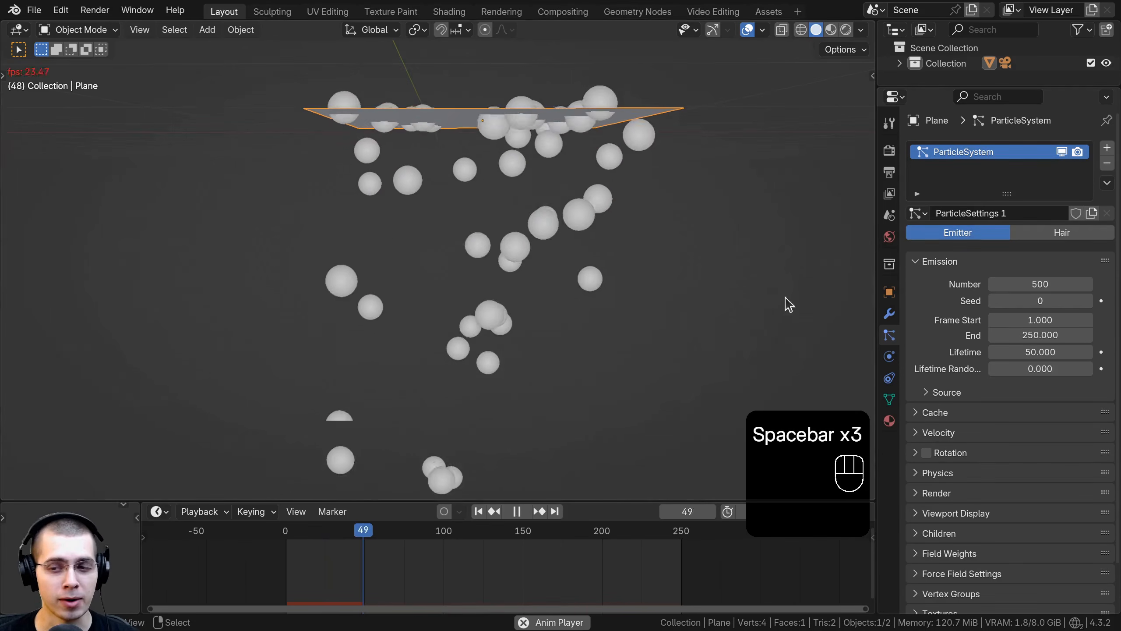
Step: Replay the animation from frame 0 twice, pausing in between, to examine the cached range in the timeline
key(space)
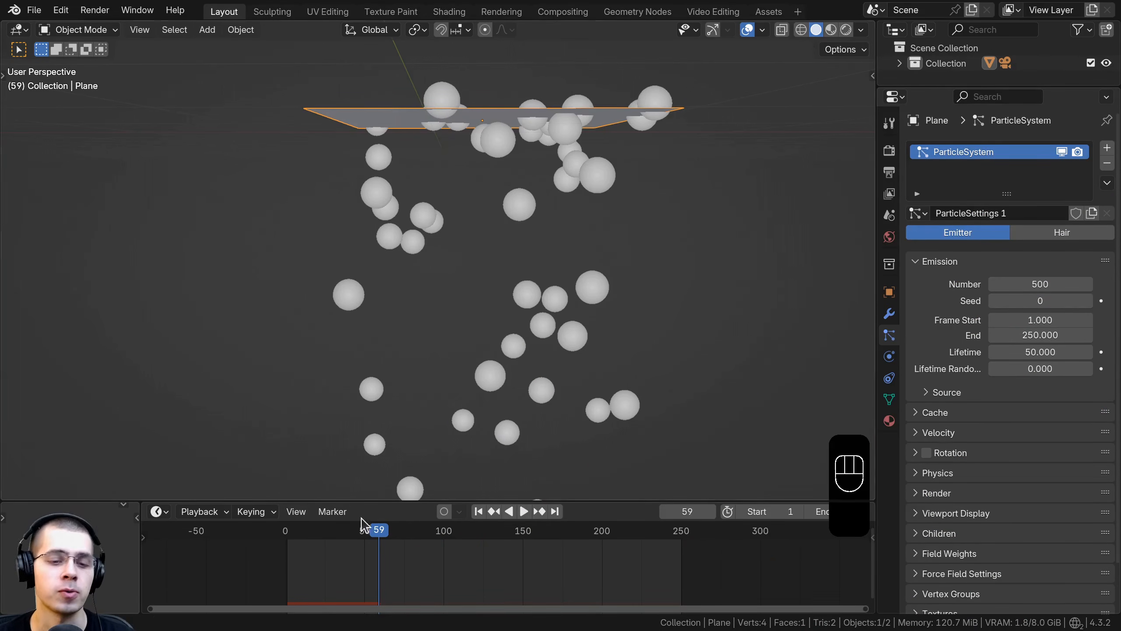
click(285, 530)
key(space)
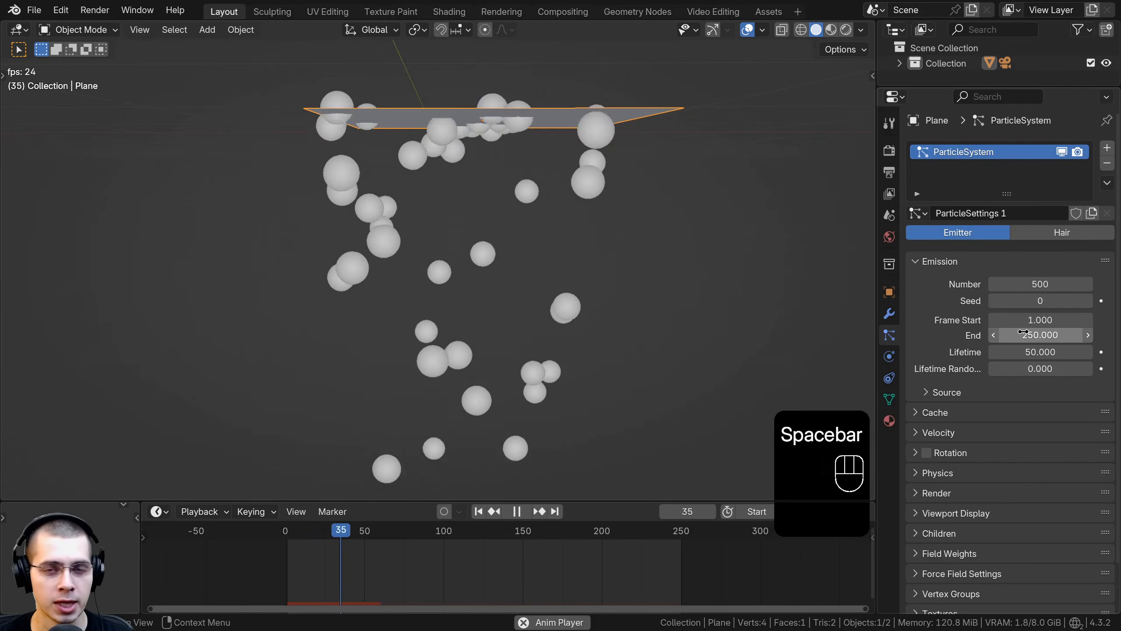
key(Escape)
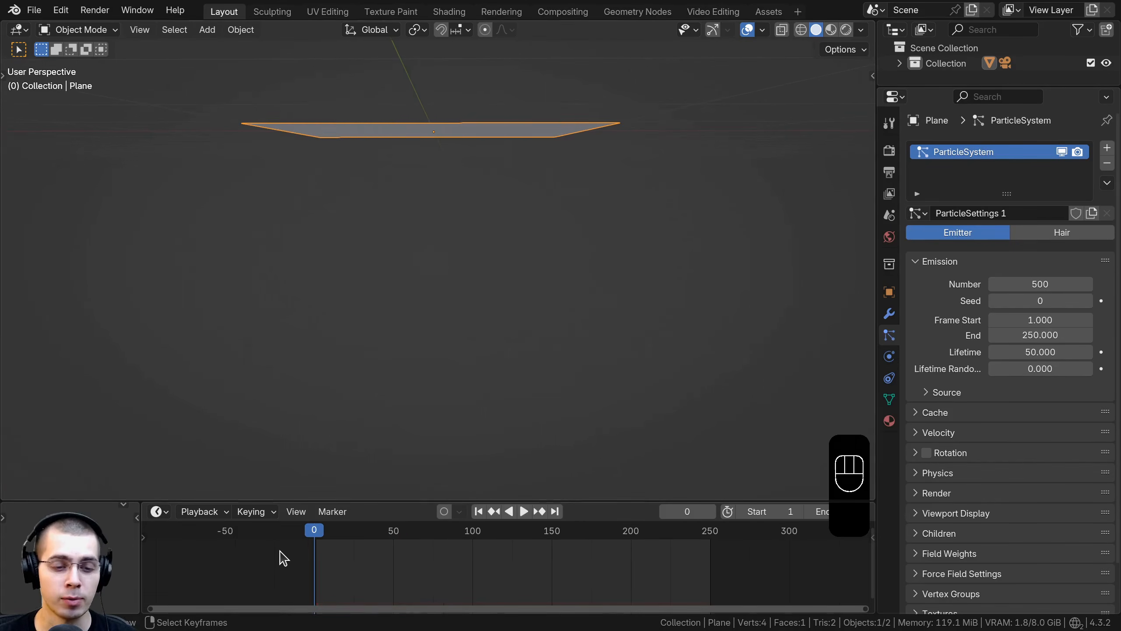
key(space)
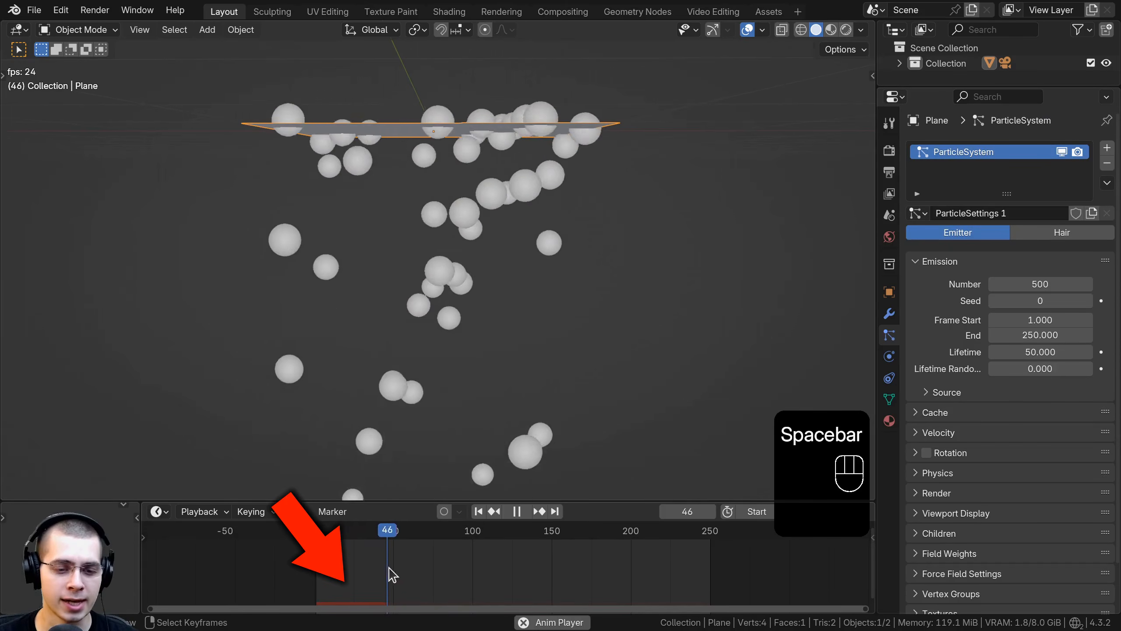
key(space)
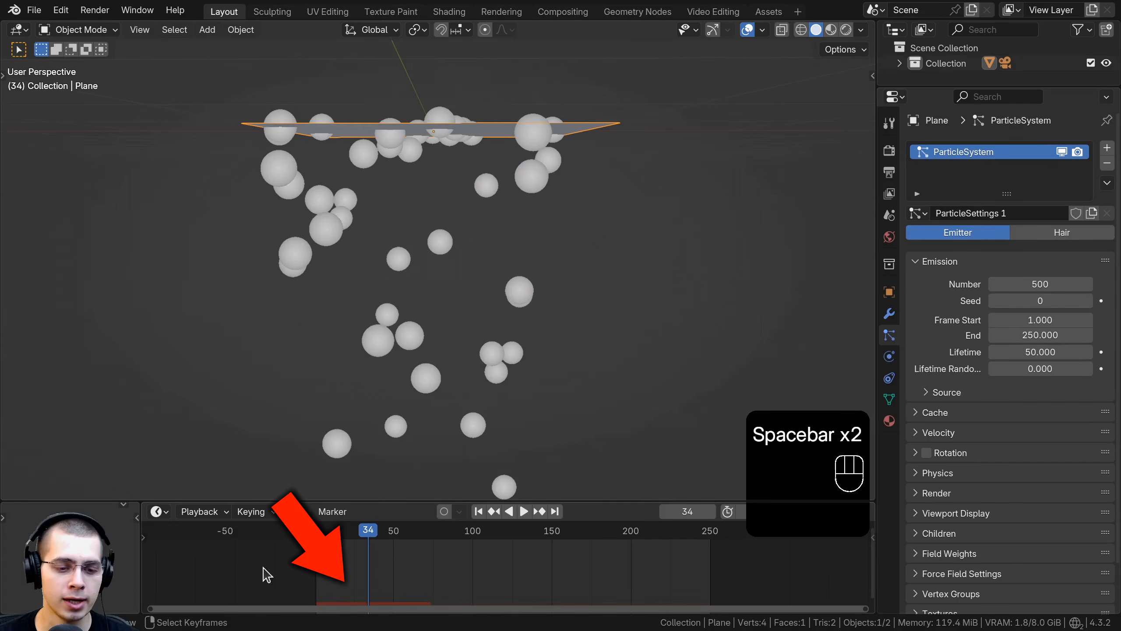
Step: Try a particle number of 529, return it to 500, and move the plane slightly
click(994, 284)
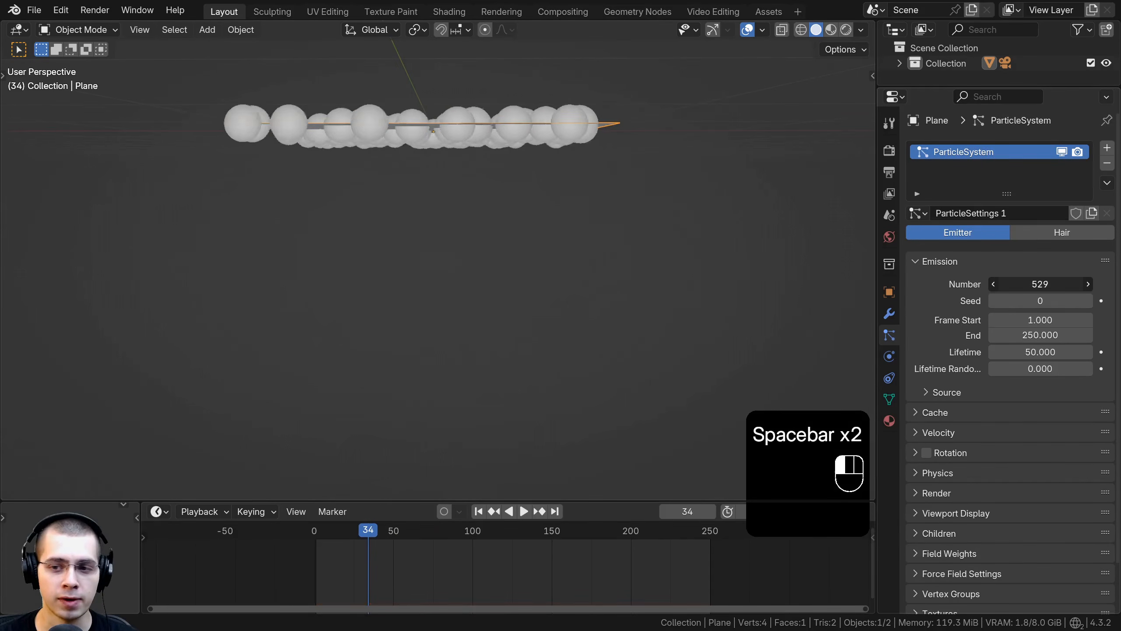
drag(1038, 284, 1041, 283)
key(g)
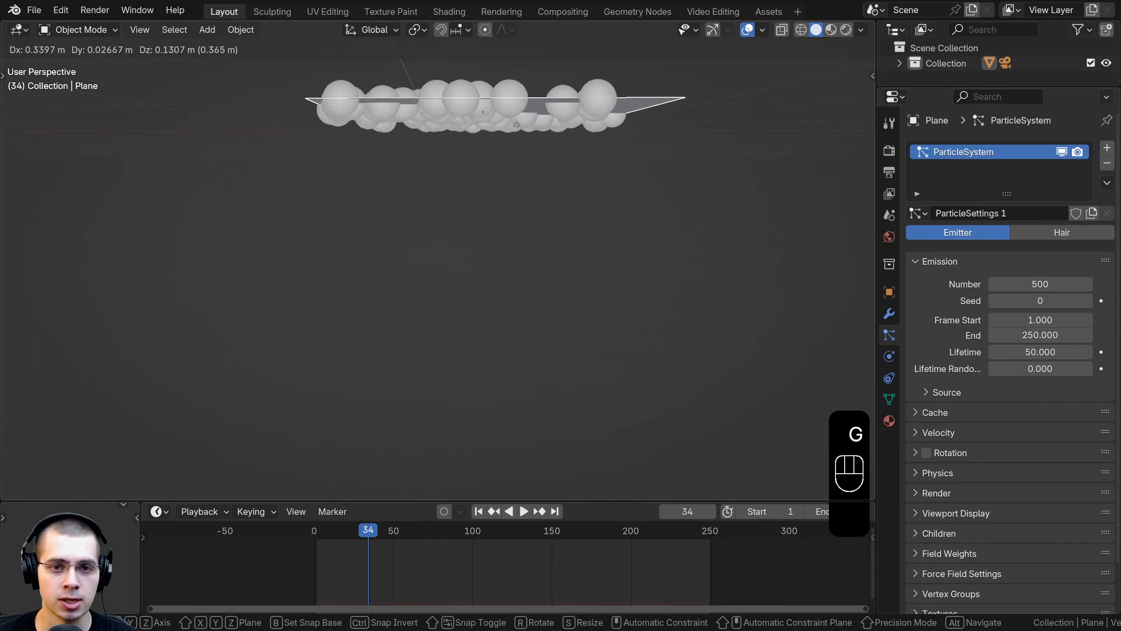
click(593, 145)
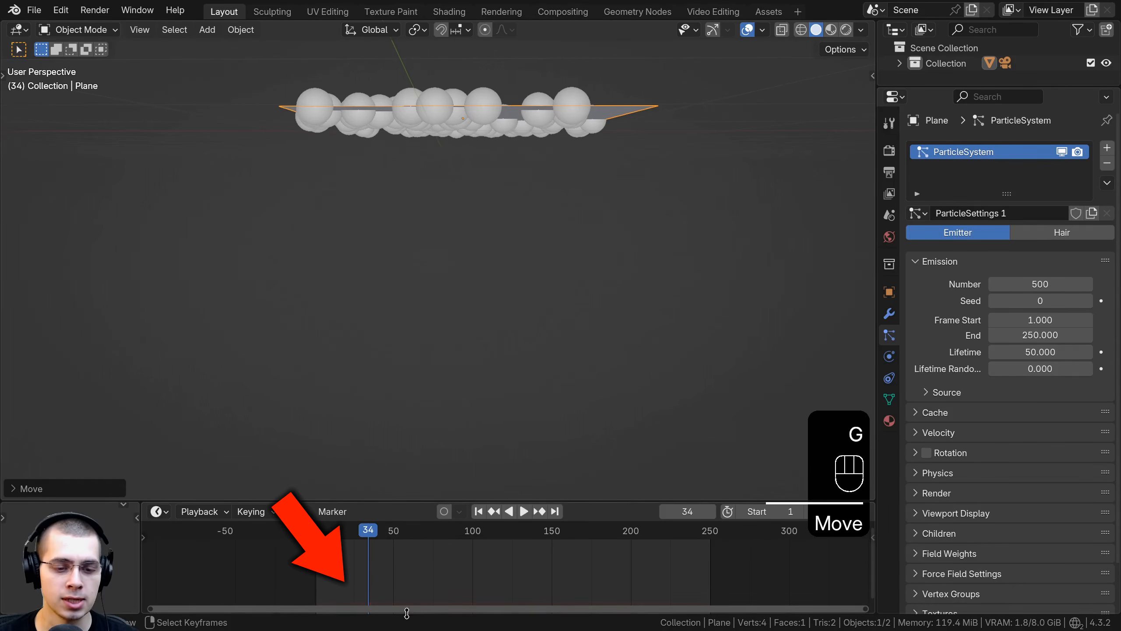
Step: Replay the animation from the start, pause it at frame 63, and move the plane slightly again
drag(367, 536, 316, 535)
key(space)
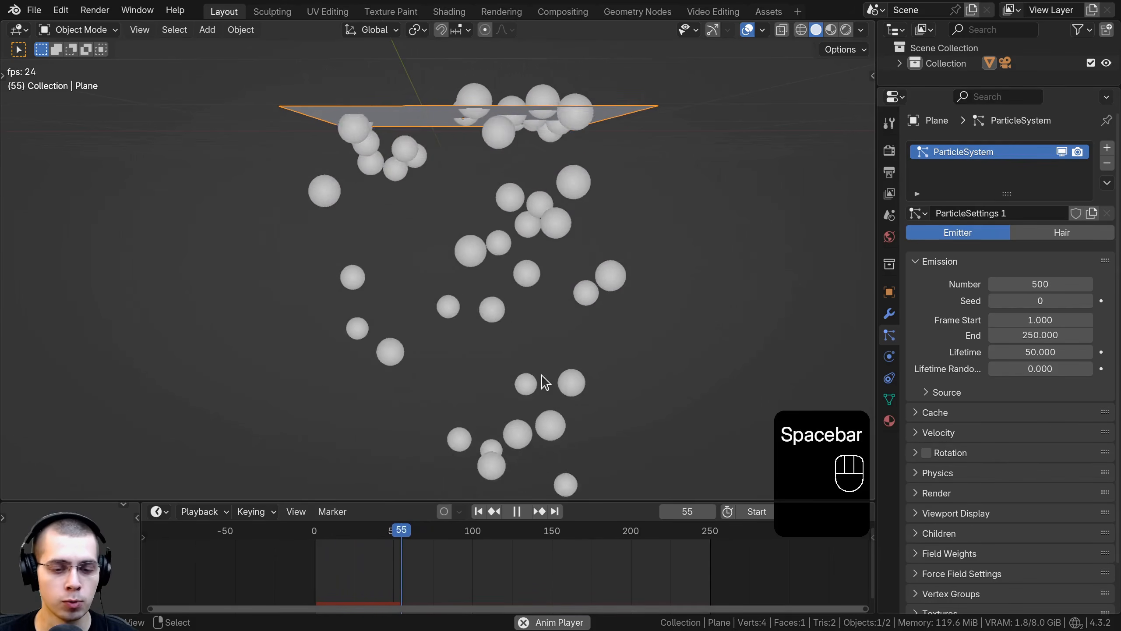
key(space)
key(g)
click(538, 218)
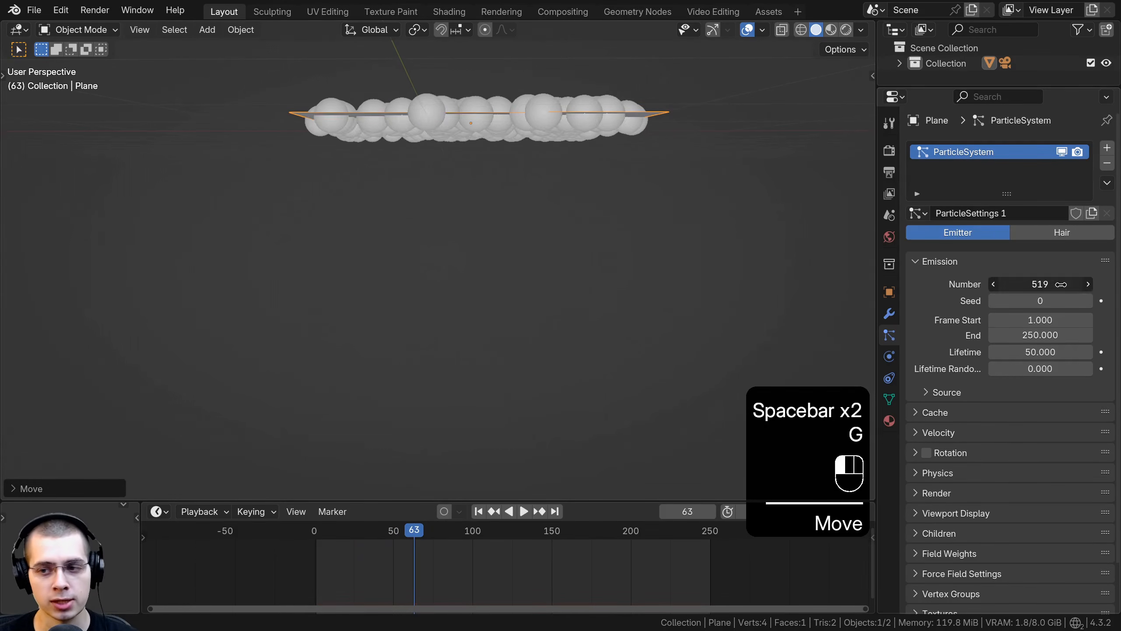
Step: Play the animation from a frame partway through the timeline and scrub to frame 92 to examine the partial cache
click(313, 566)
drag(310, 560, 436, 555)
key(space)
middle_drag(438, 592, 409, 588)
key(space)
drag(445, 587, 431, 594)
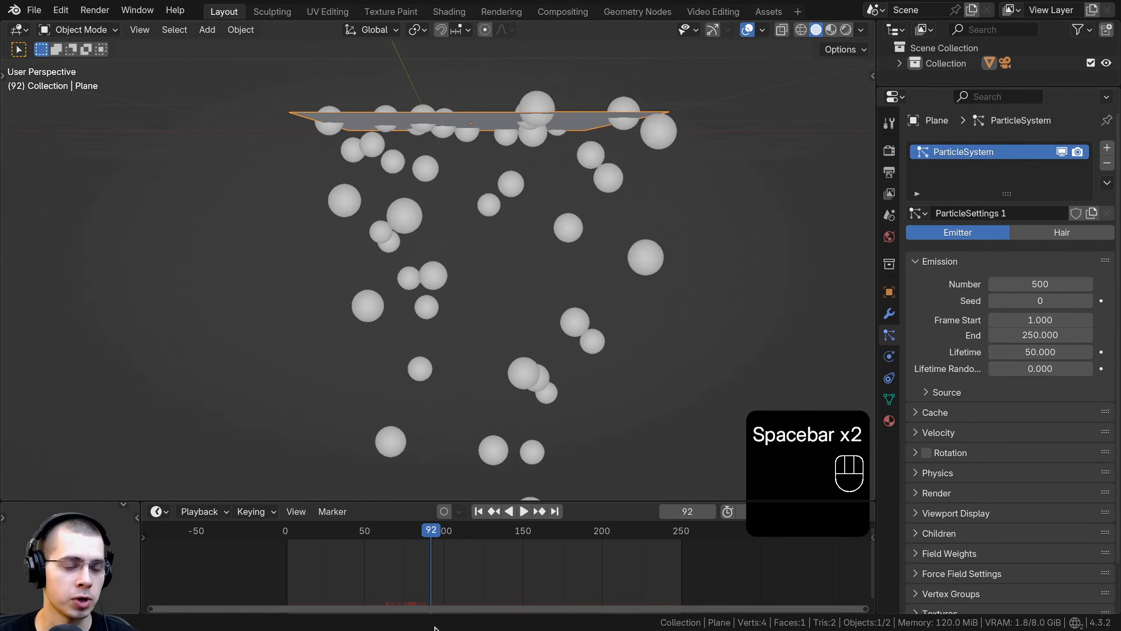
Step: Play the animation, move the plane slightly while frames are cached, and return to frame 0
key(space)
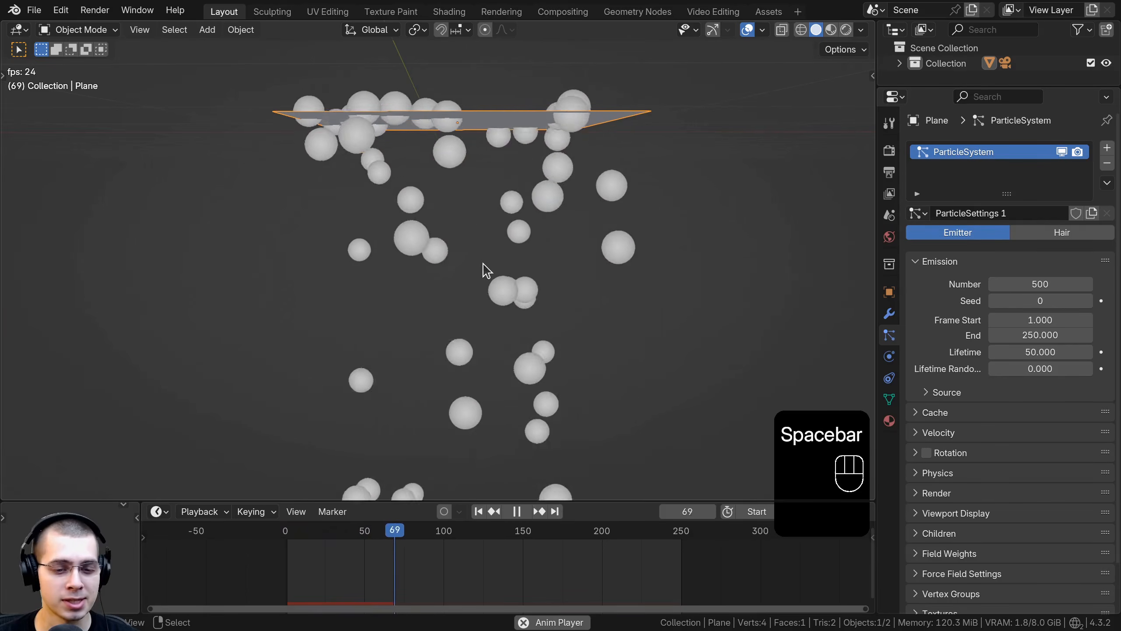
key(g)
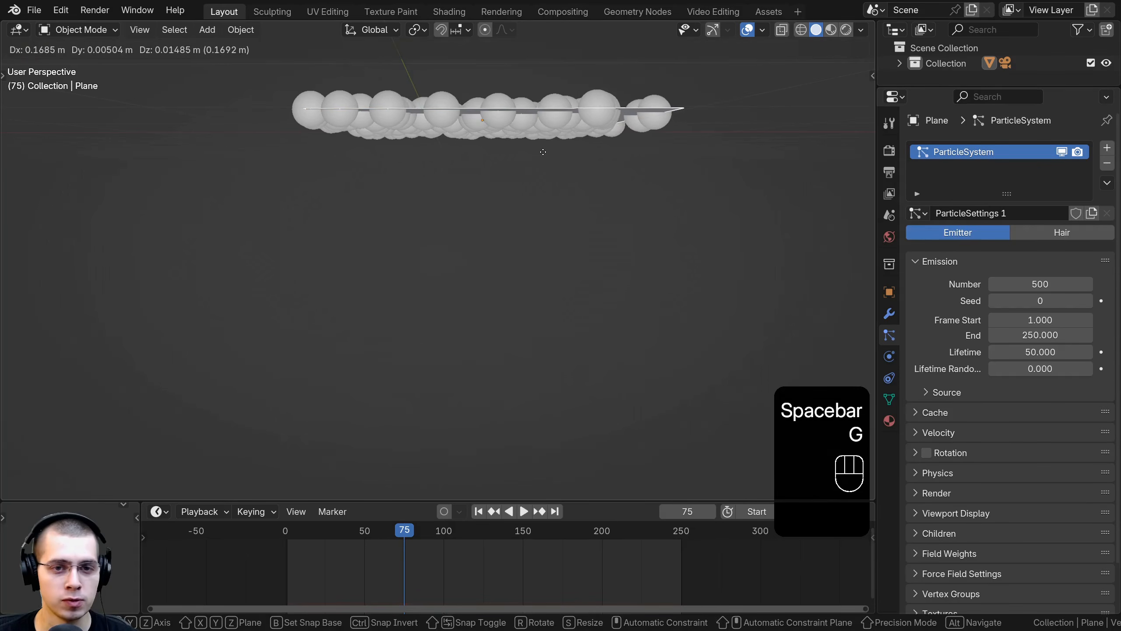
click(537, 151)
drag(378, 597, 283, 577)
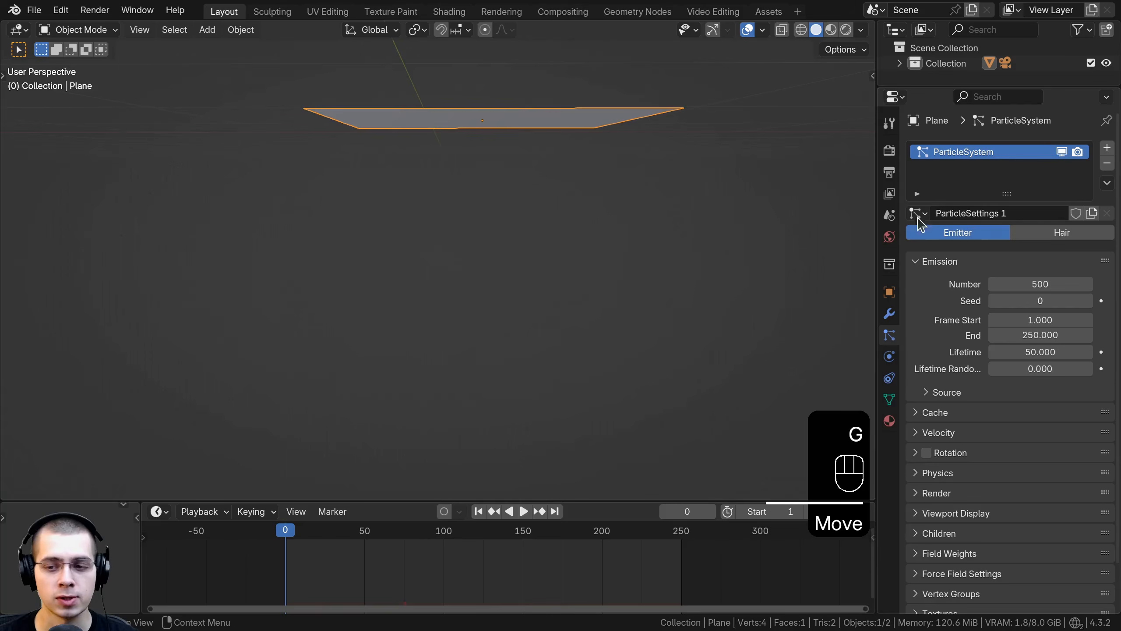
Step: Examine the particle system's Cache bake options, collapse them, and replay the animation from frame 0
click(927, 413)
scroll(978, 386, down, 5)
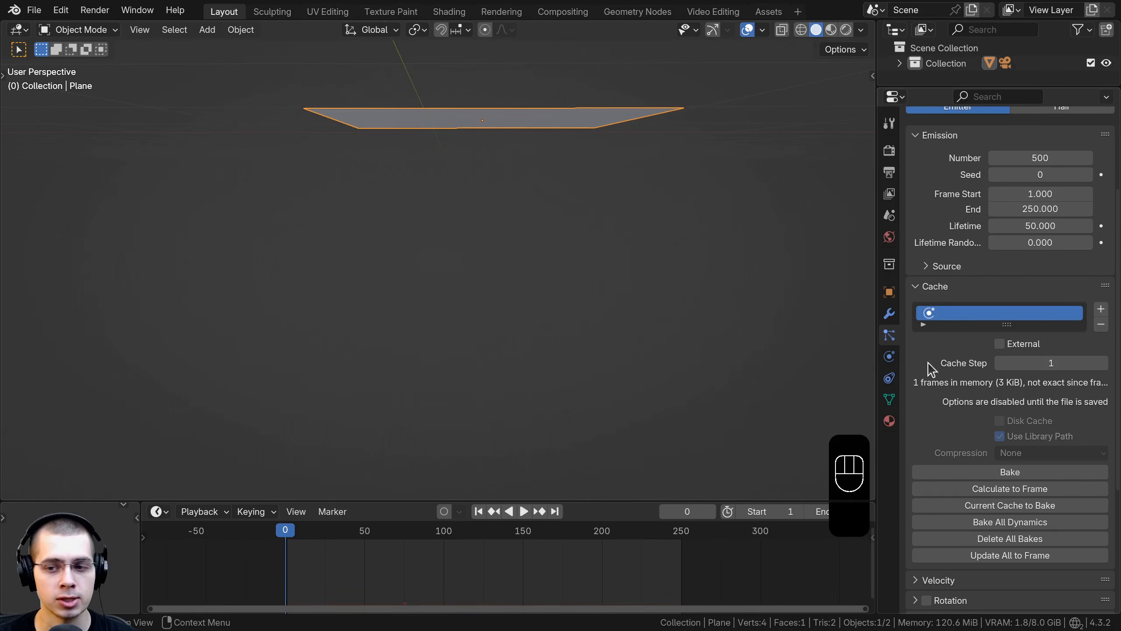
click(917, 288)
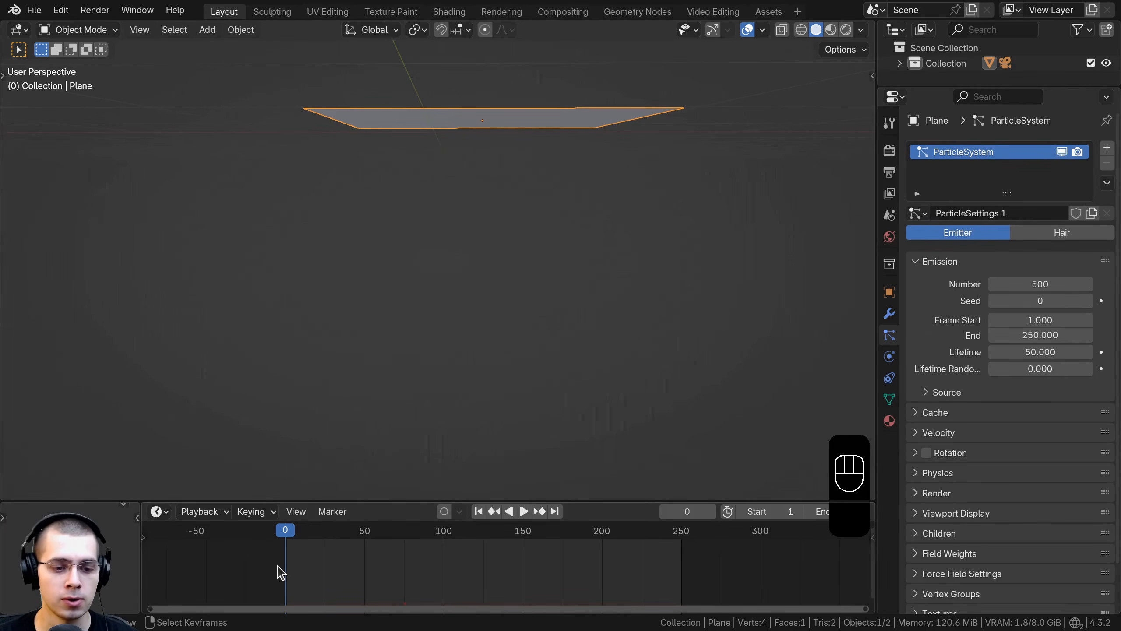
key(space)
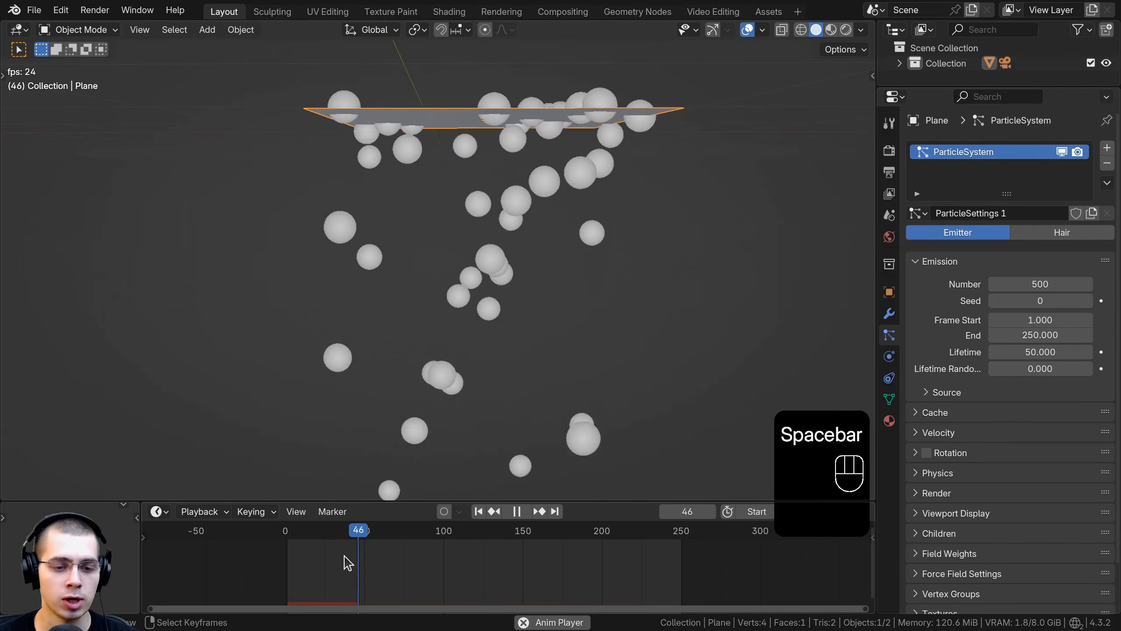
key(space)
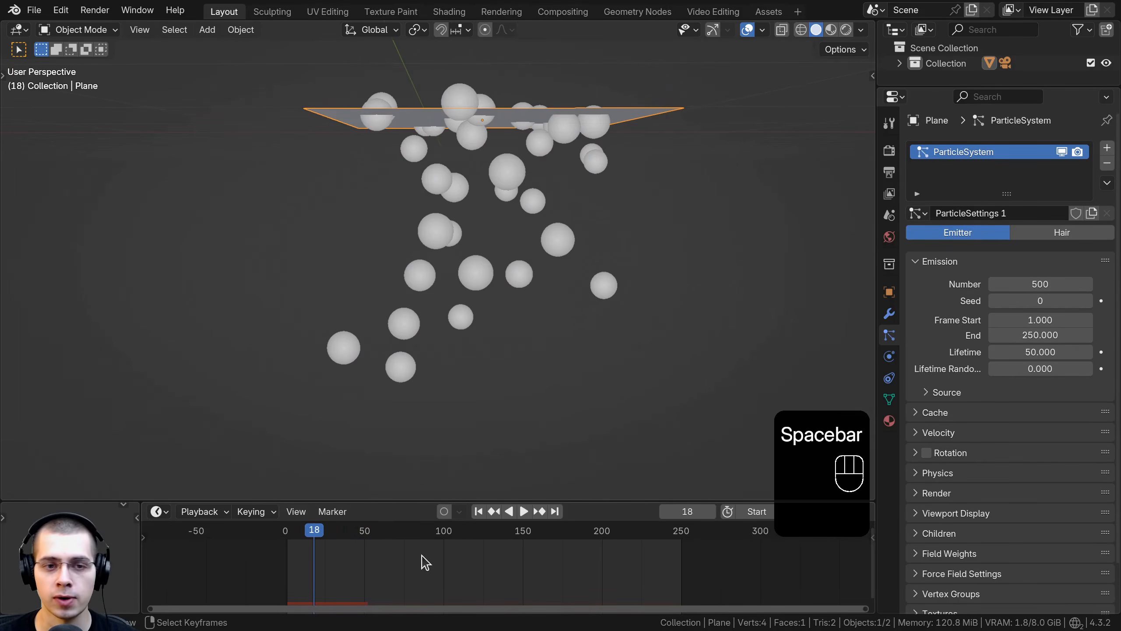
Step: Play the animation with the whole particle stream in view to examine where particles disappear, and pause at frame 183
key(space)
scroll(663, 351, down, 8)
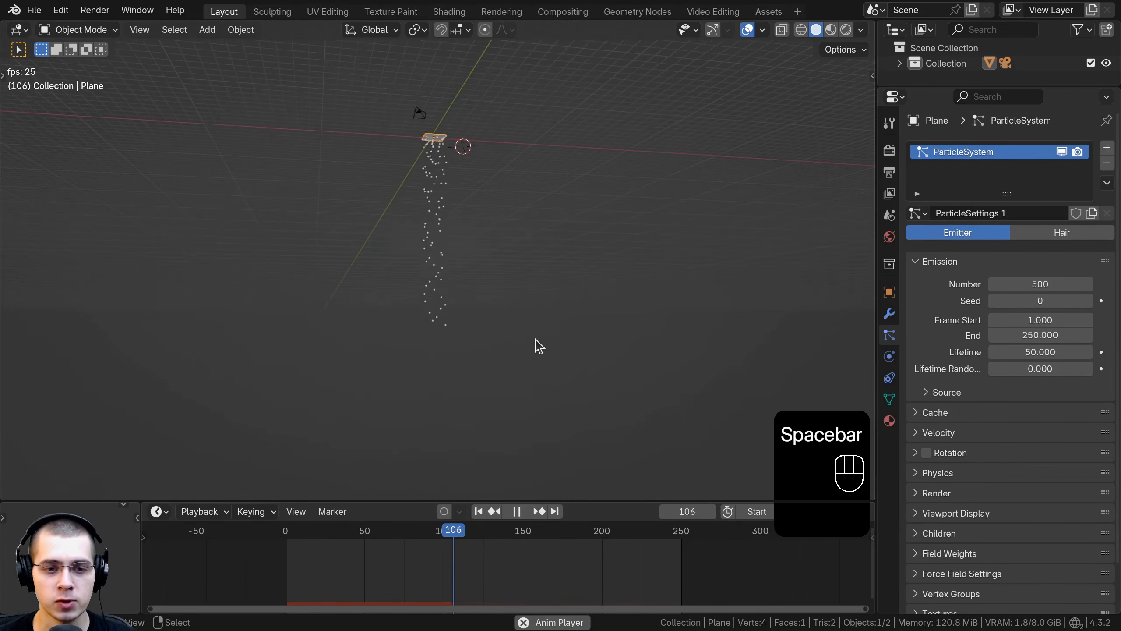
scroll(426, 326, up, 2)
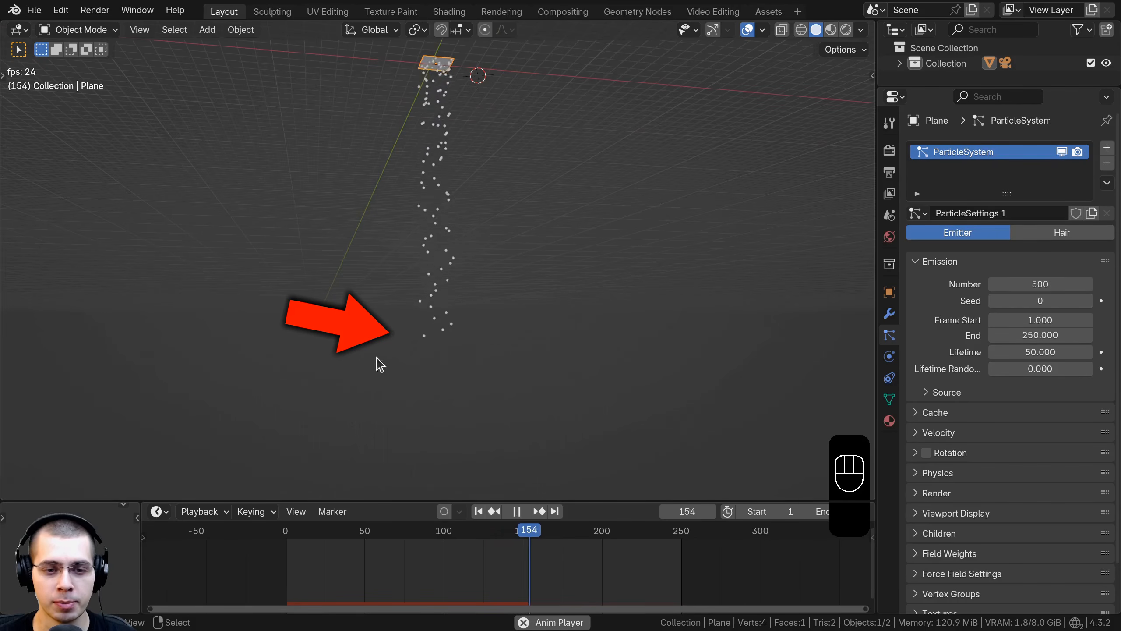
scroll(432, 349, up, 1)
key(space)
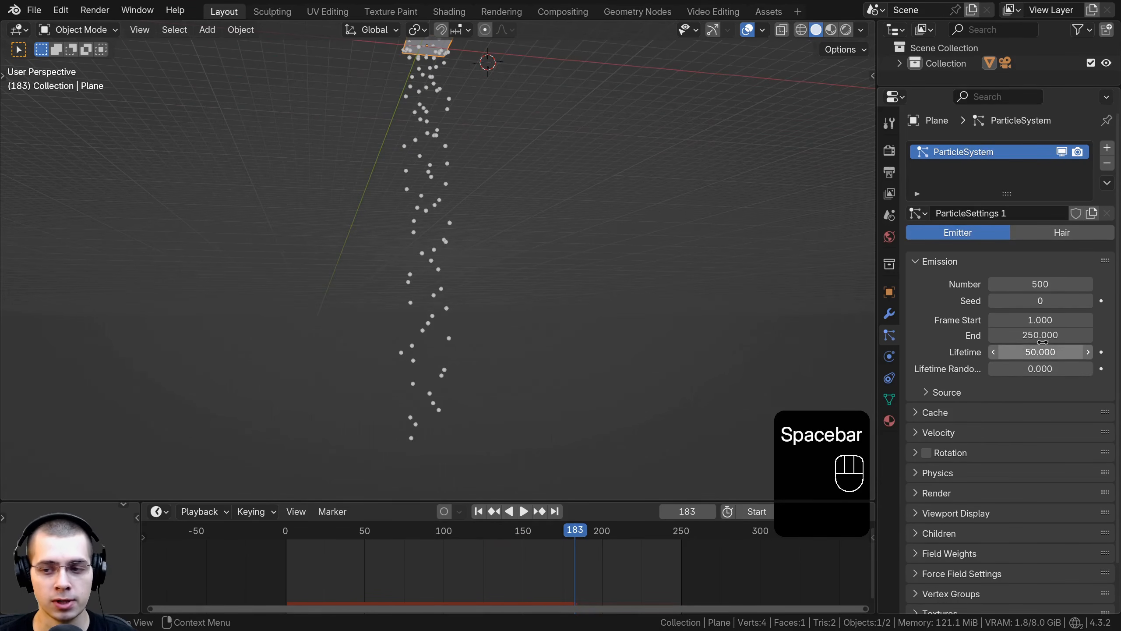
Step: Replay parts of the animation to examine how long each particle lasts, ending paused at frame 23
shift+middle_drag(568, 243, 568, 273)
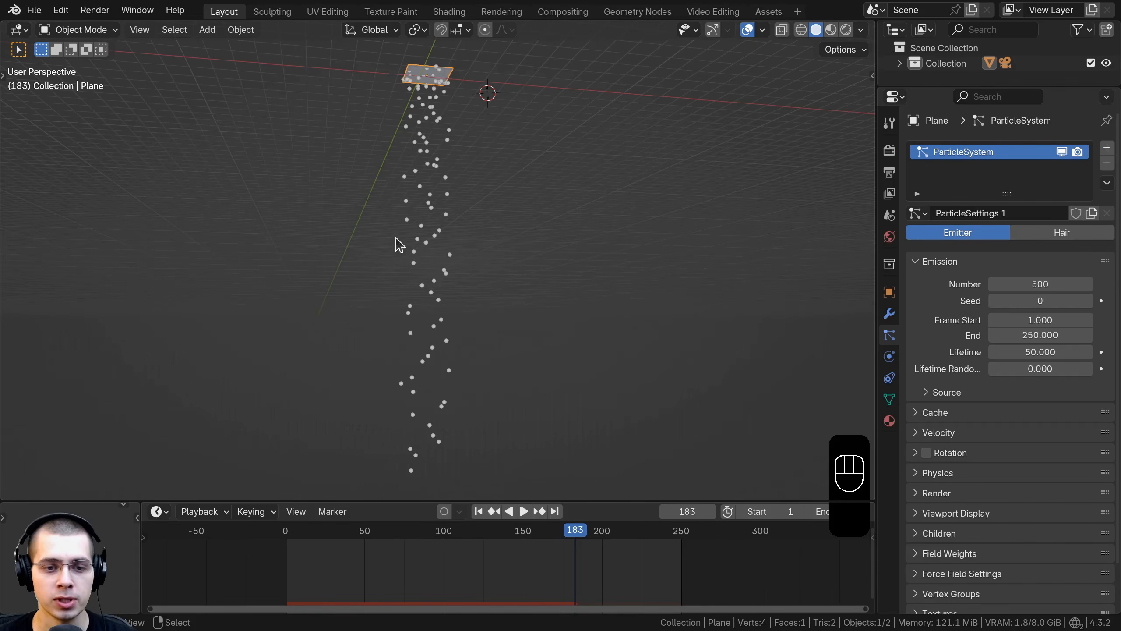
key(space)
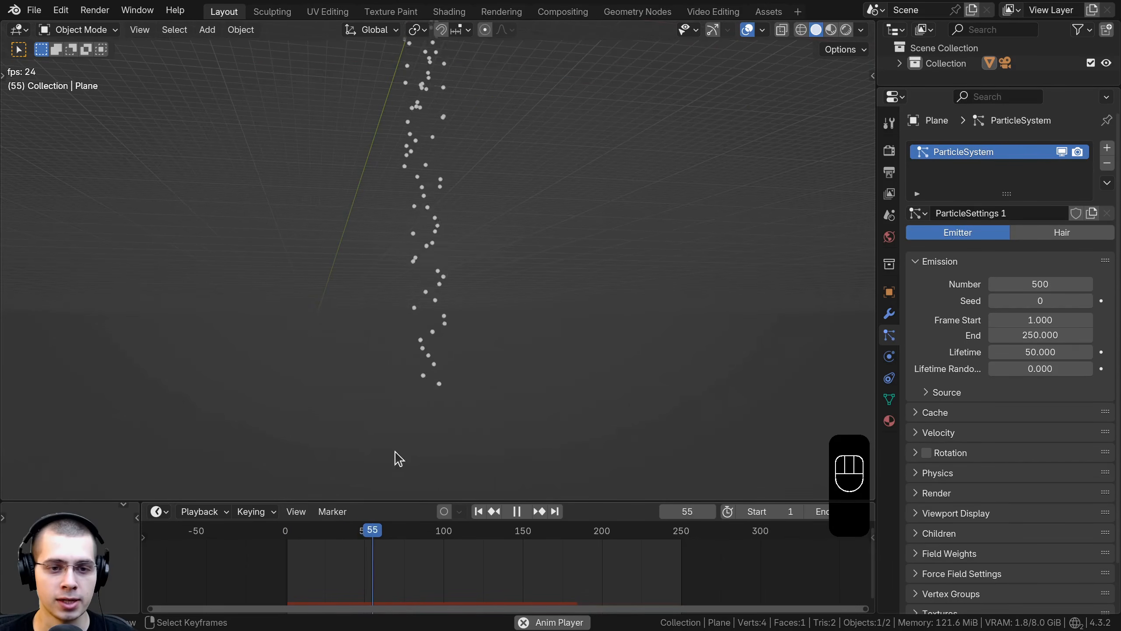
key(space)
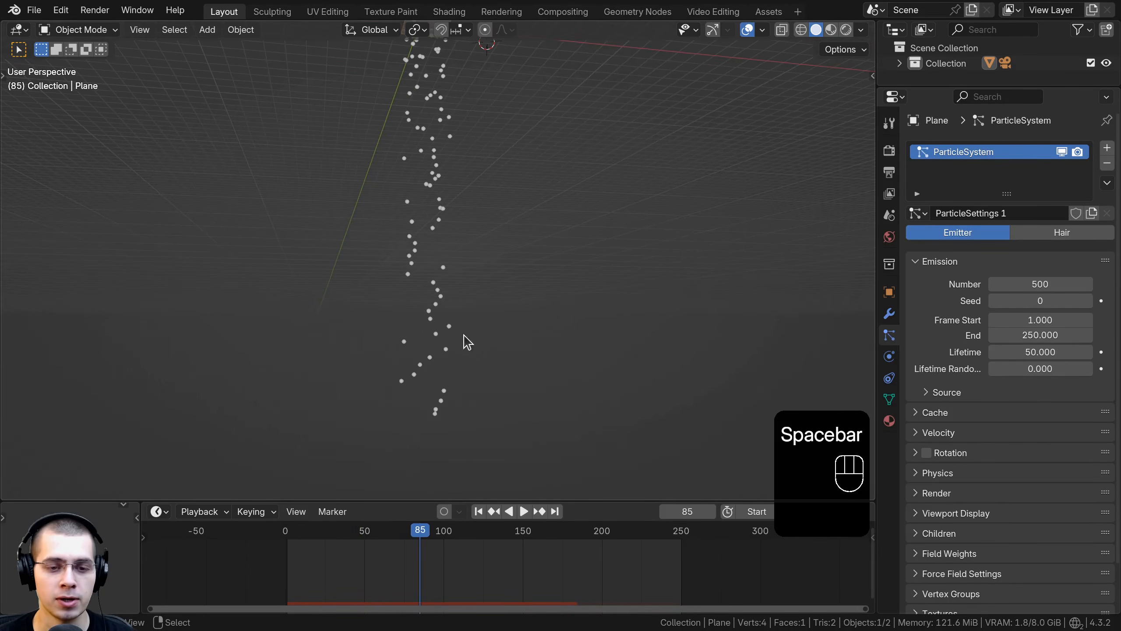
key(space)
key(space)
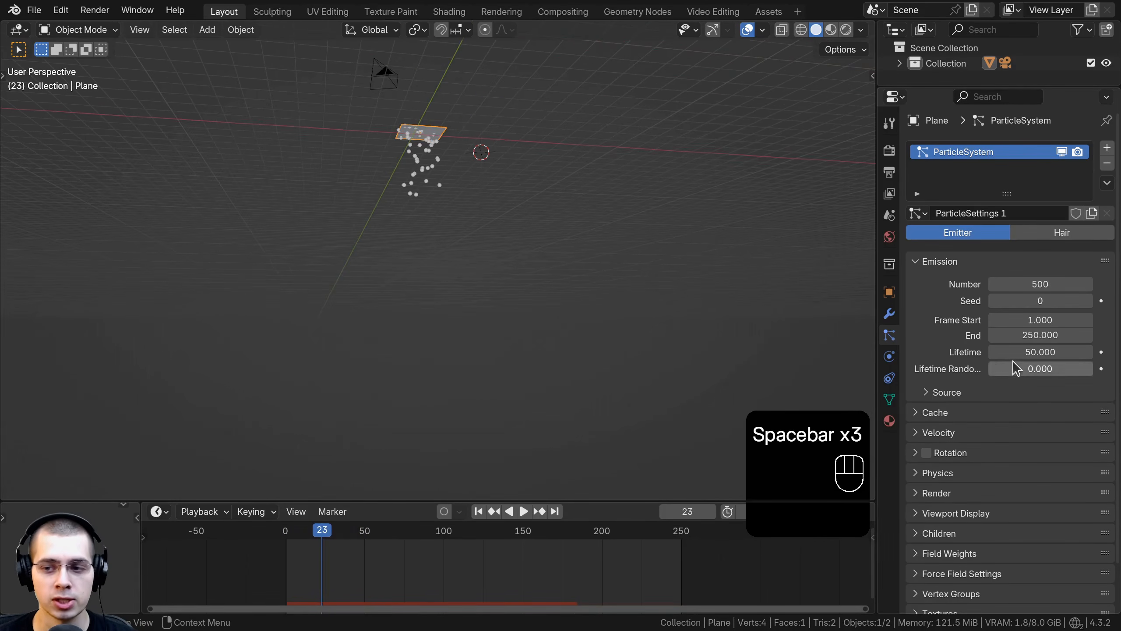
Step: Set the particle lifetime to 6.6 and play the animation to examine the shorter-lived particles close to the plane
click(1015, 353)
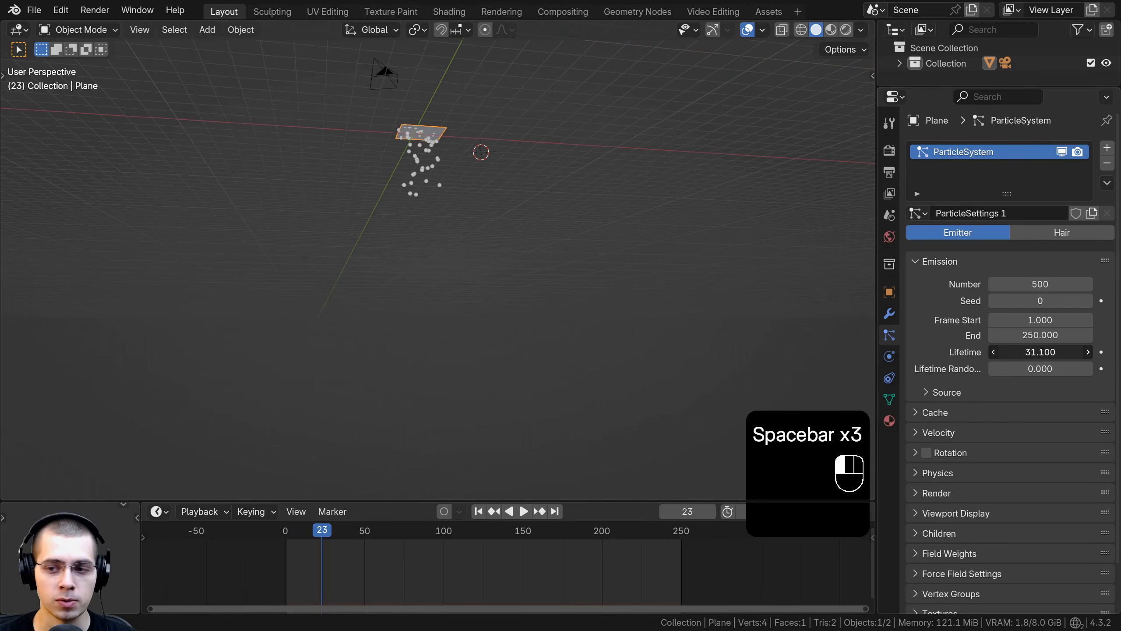
drag(1015, 352, 989, 352)
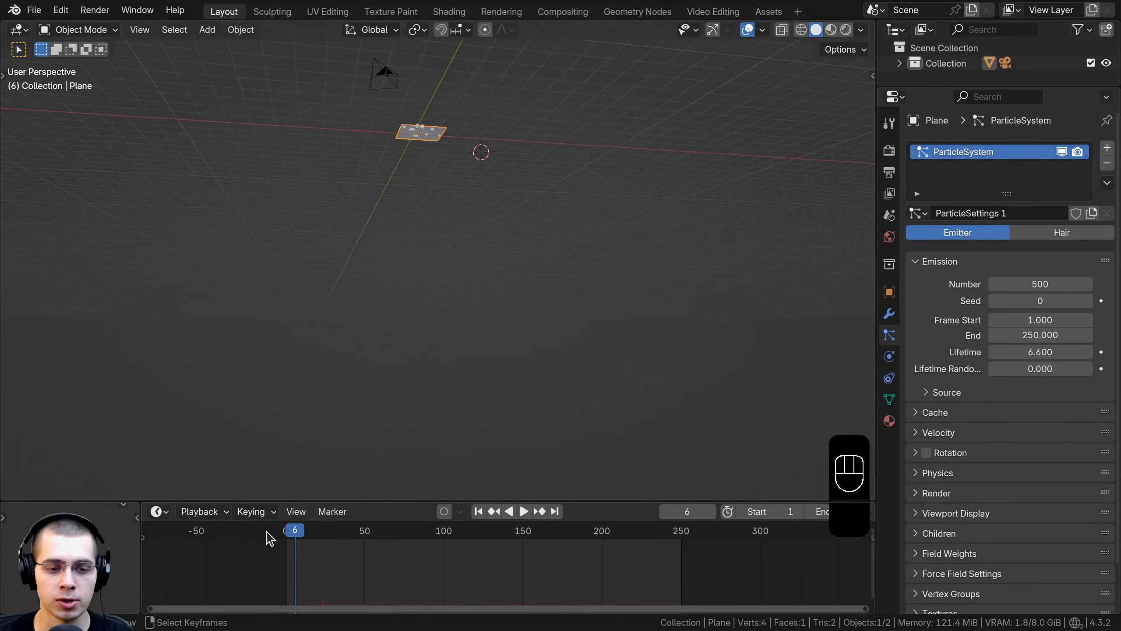
key(space)
shift+middle_drag(451, 425, 426, 404)
scroll(463, 433, up, 6)
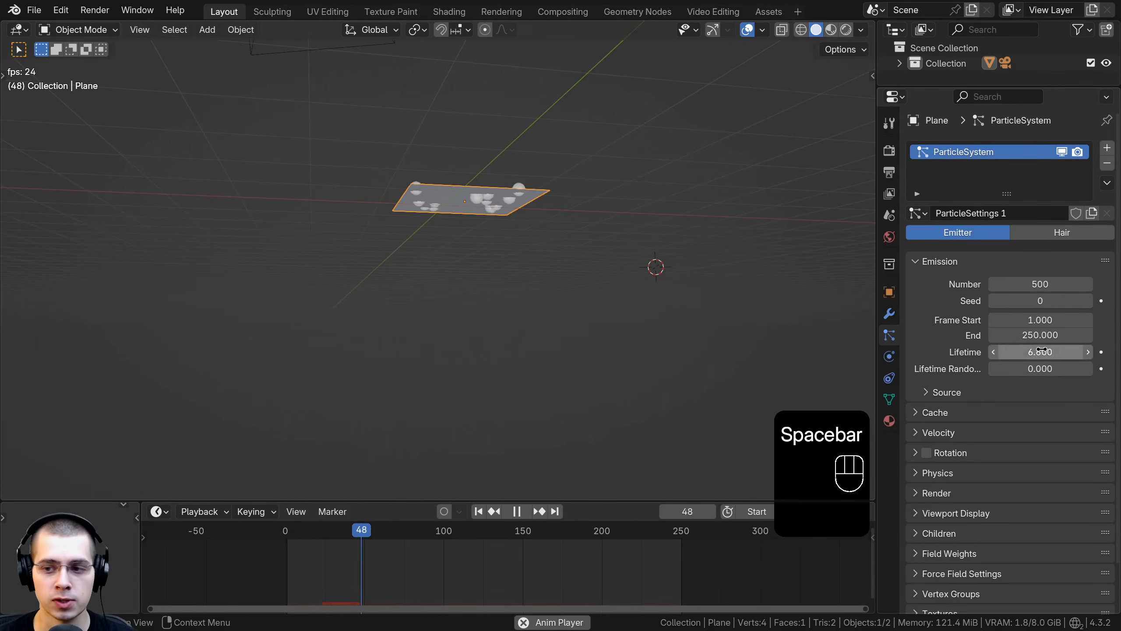
Step: Set the particle lifetime to 22.2 and restart the playback from the beginning of the timeline
drag(1042, 350, 1110, 349)
click(200, 584)
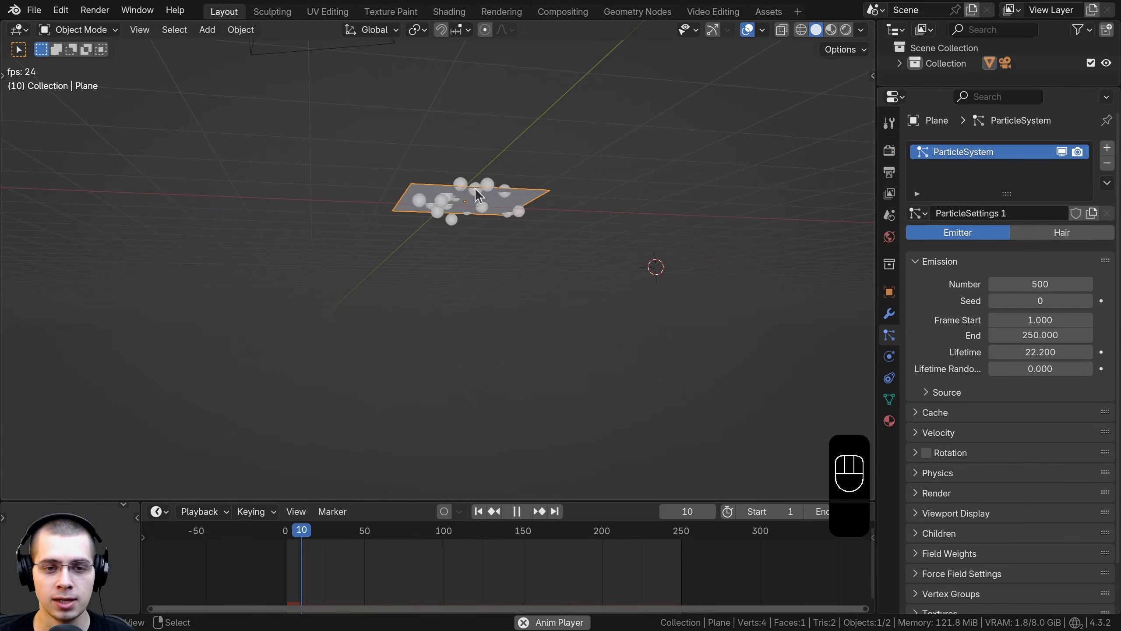
Step: Pause the playback and set the particle lifetime to 10000
key(space)
click(1020, 352)
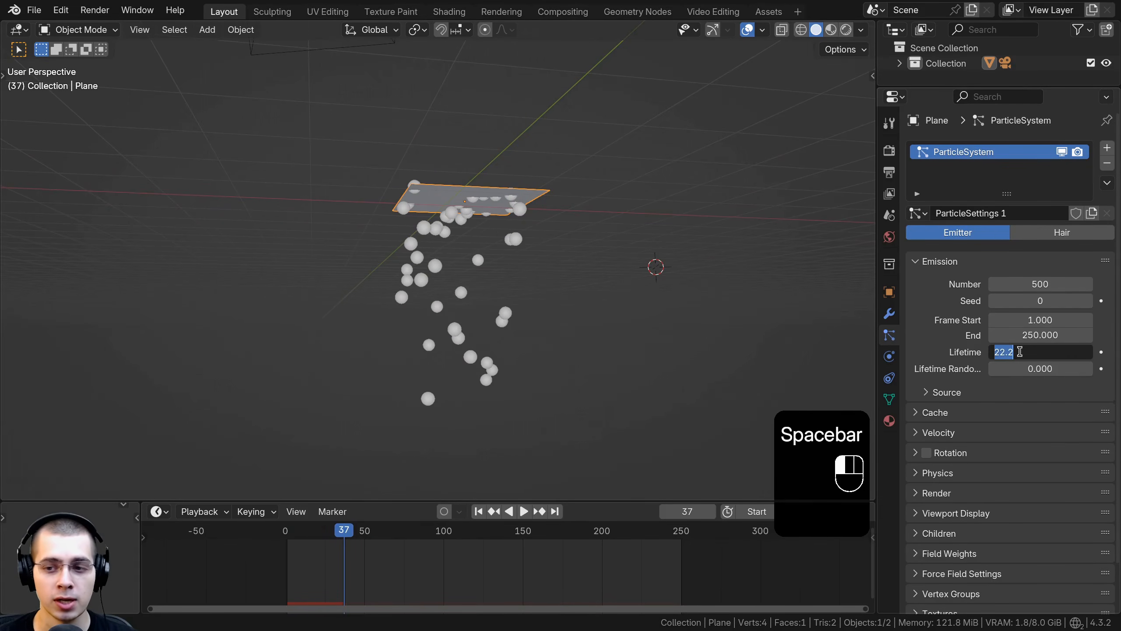
text(10000)
key(Return)
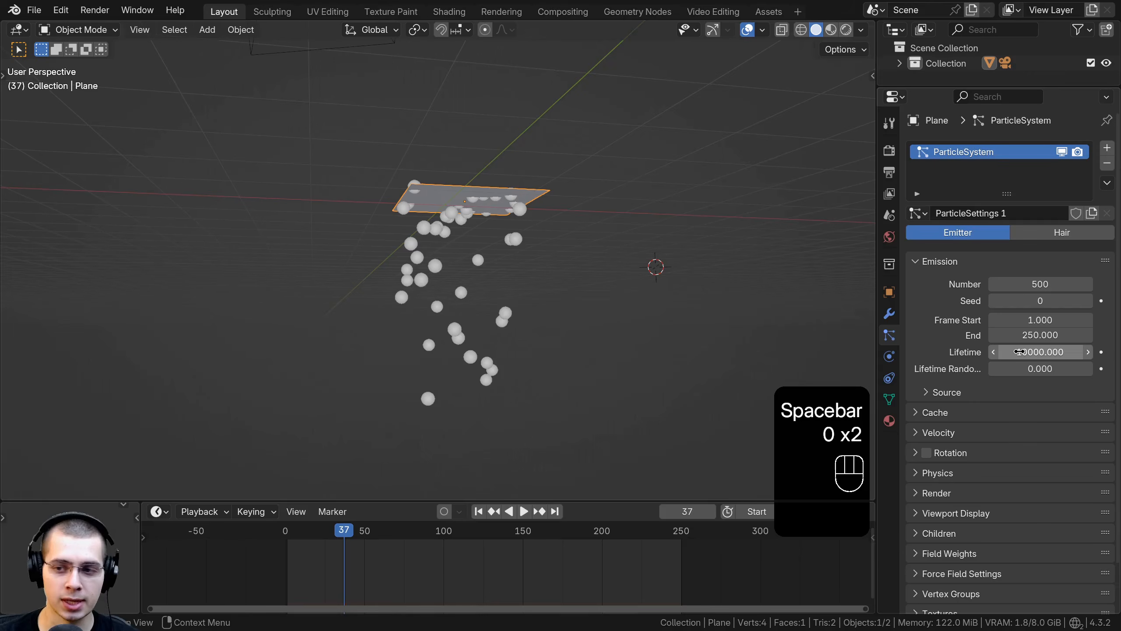
Step: Play the animation with the whole falling stream in view to examine how far the long-lived particles travel
key(space)
scroll(648, 401, down, 3)
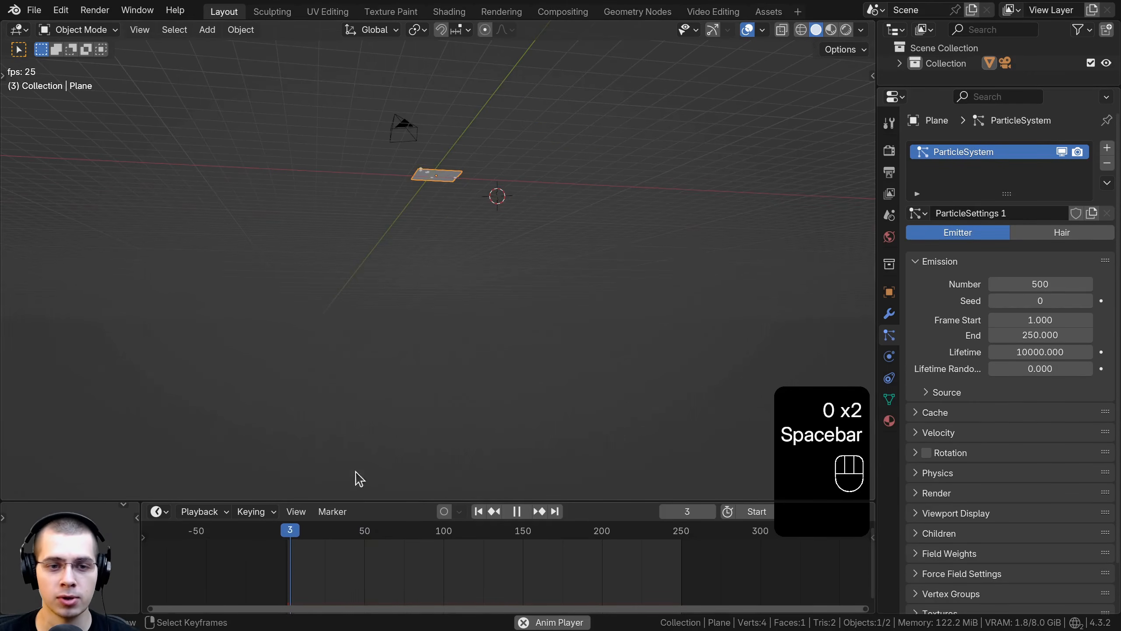
scroll(427, 321, down, 4)
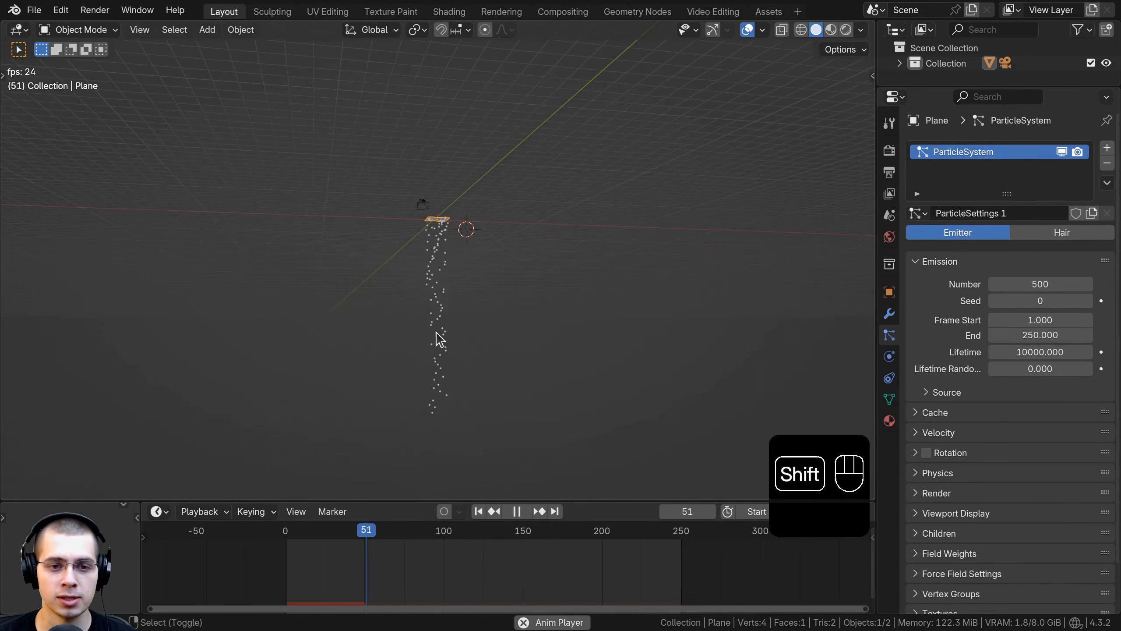
shift+middle_drag(436, 334, 438, 227)
middle_drag(438, 227, 450, 365)
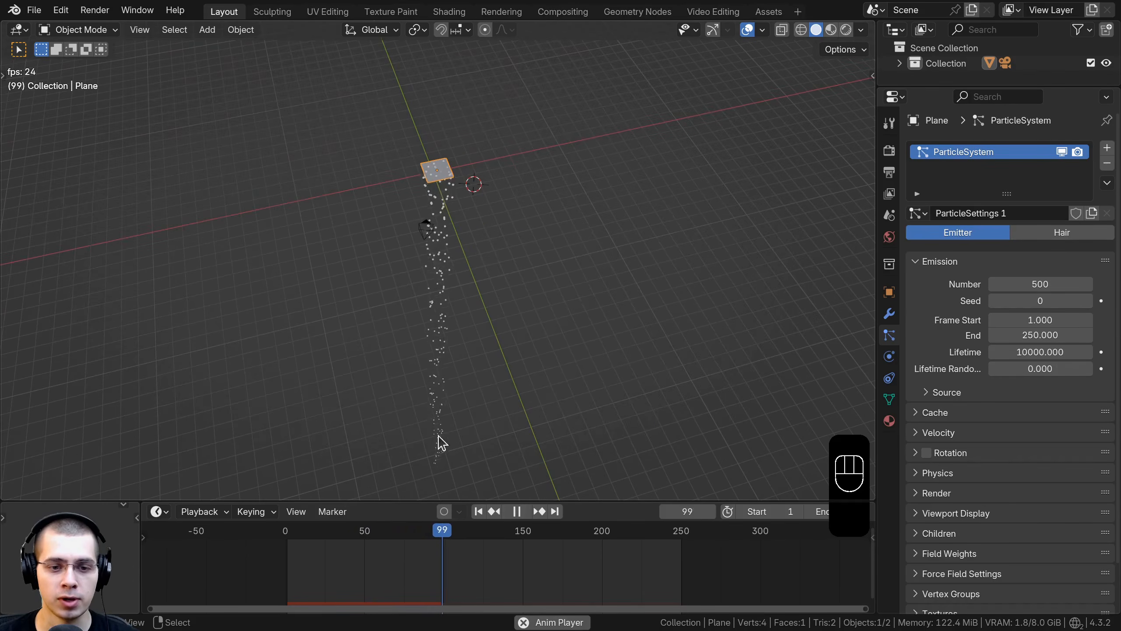
middle_drag(451, 479, 1027, 371)
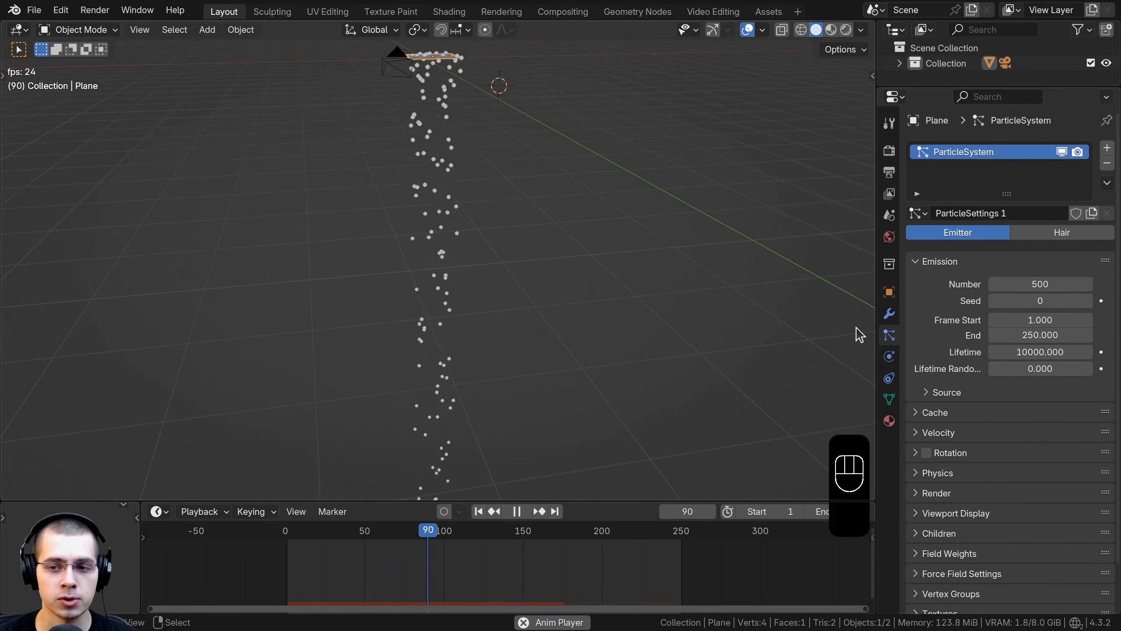
Step: Widen the properties editor, then set the particle lifetime to 50 and the lifetime randomness to 1
drag(877, 322, 861, 323)
click(1034, 350)
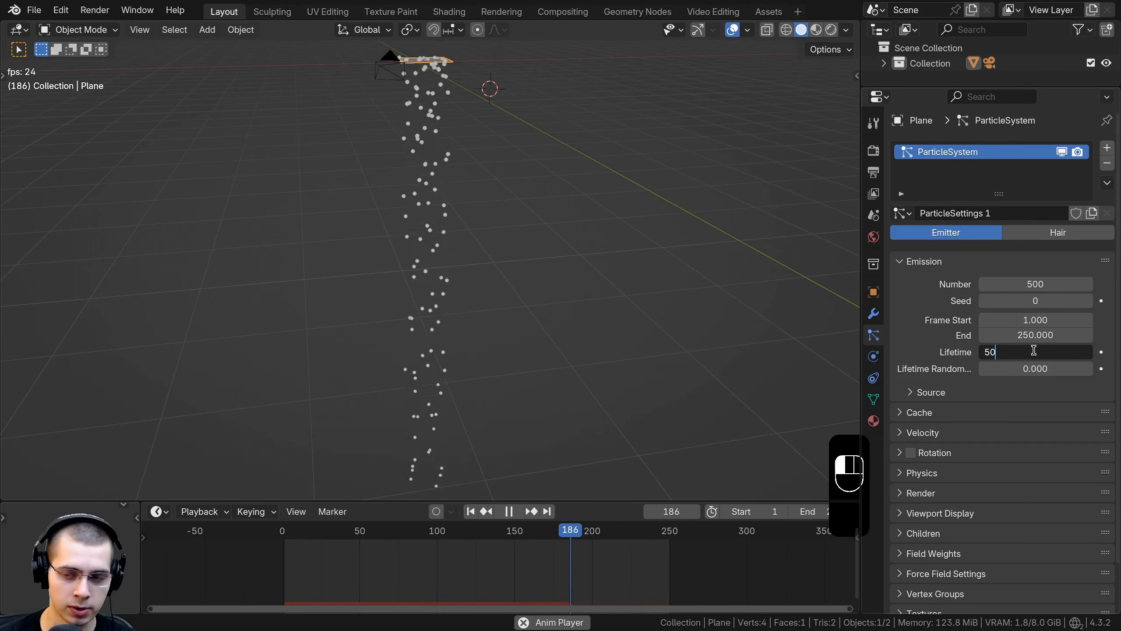
key(Return)
click(1015, 369)
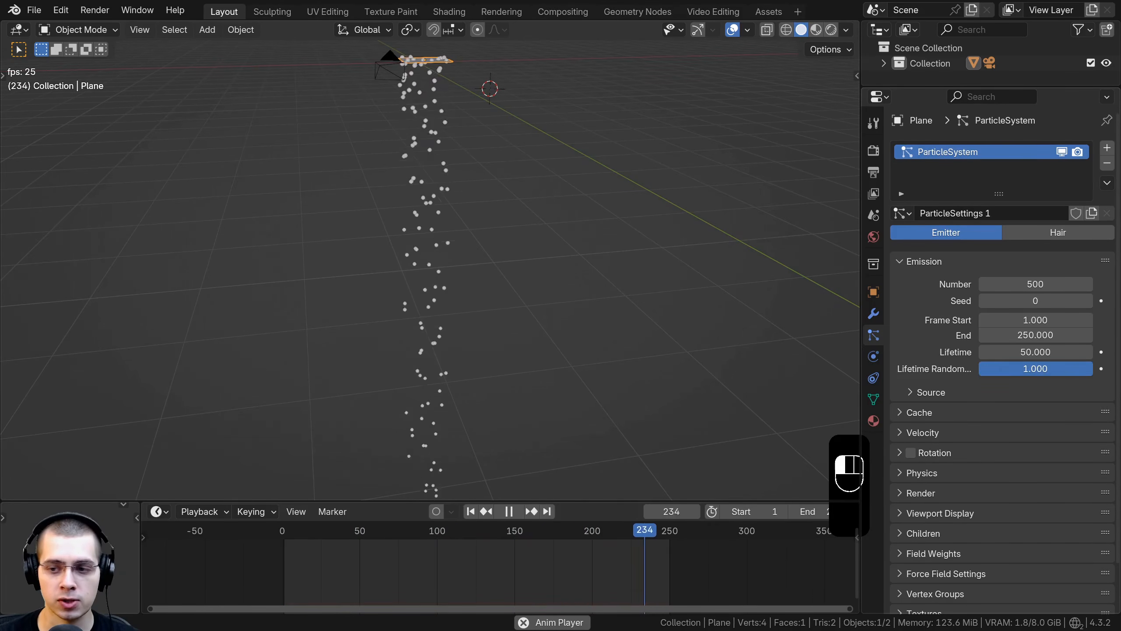
Step: Restart the playback from the beginning and examine the different heights at which the falling particles disappear
click(285, 535)
shift+middle_drag(390, 261, 393, 358)
middle_drag(393, 358, 397, 265)
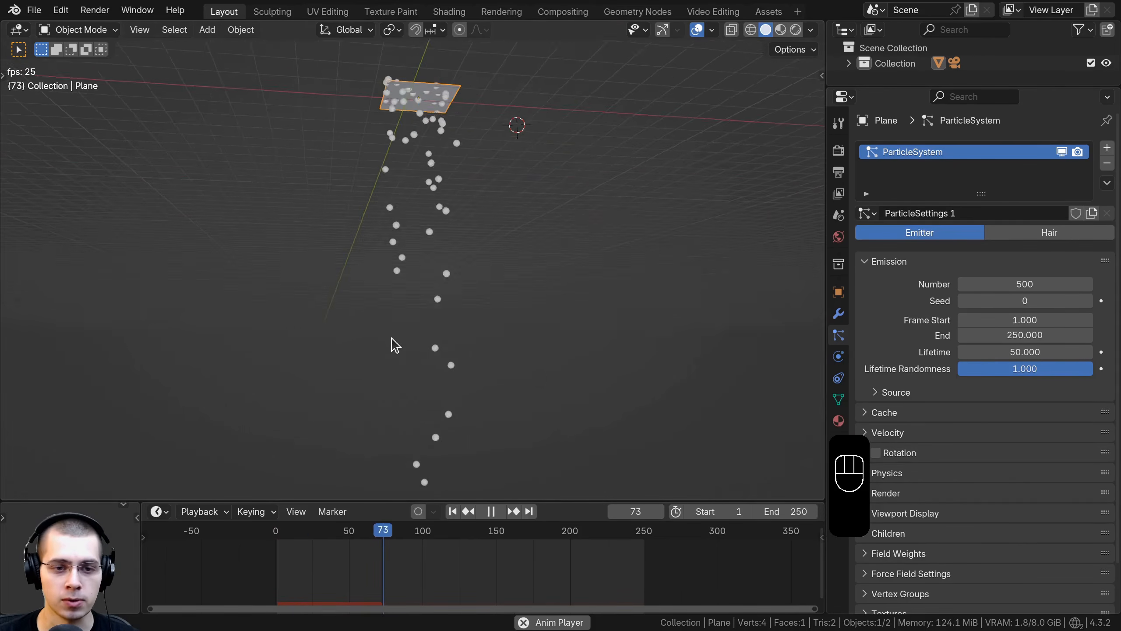
shift+middle_drag(394, 338, 419, 229)
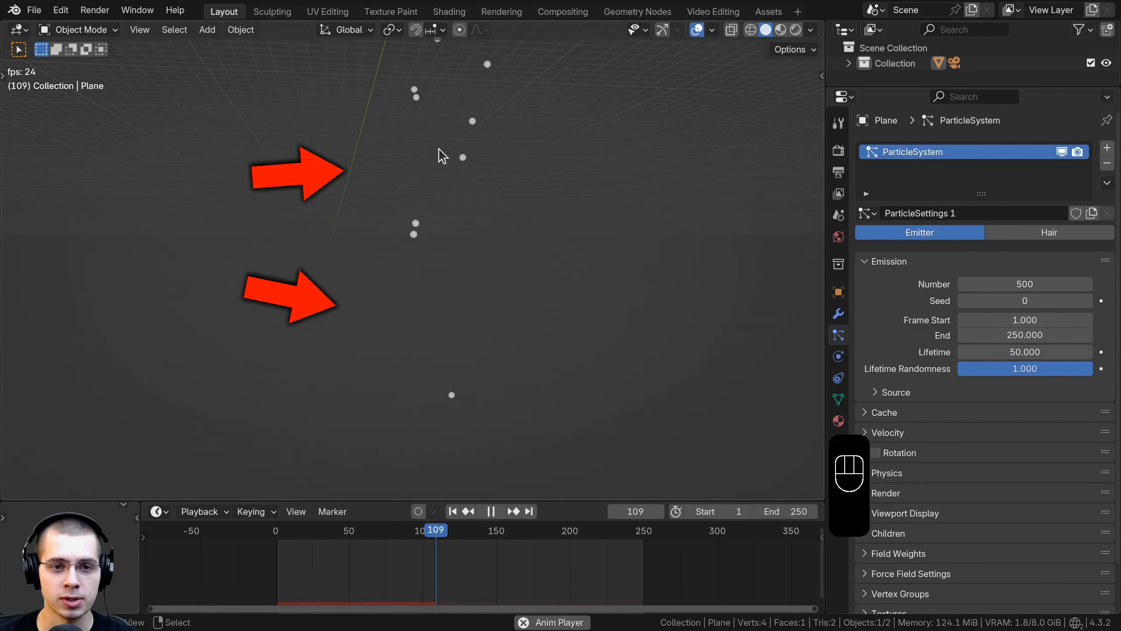
key(space)
key(space)
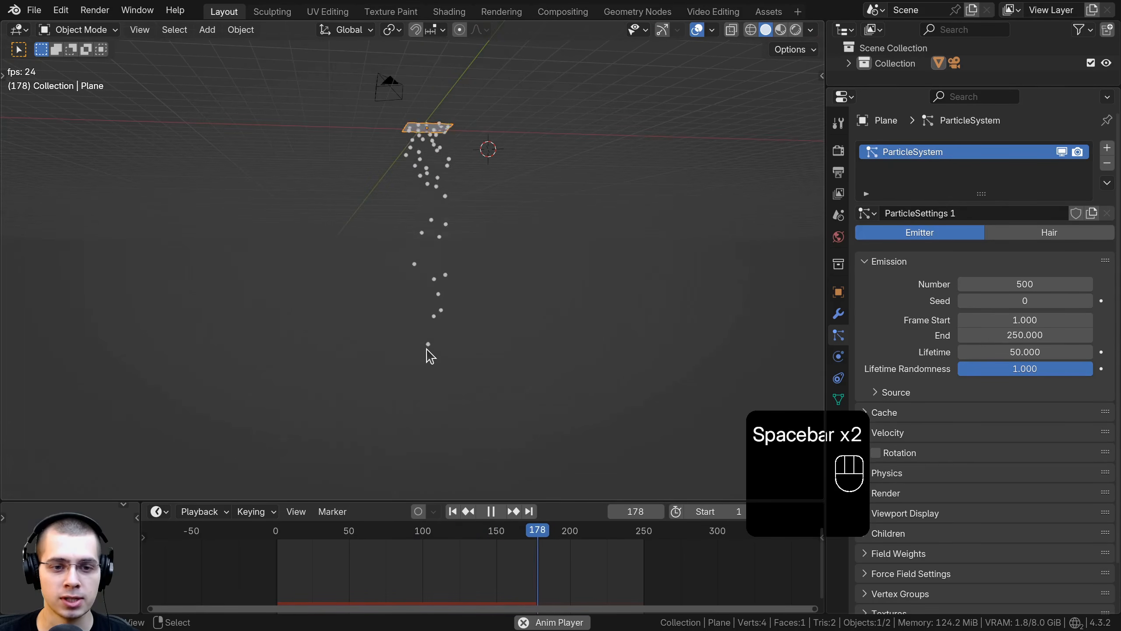
middle_drag(444, 311, 453, 293)
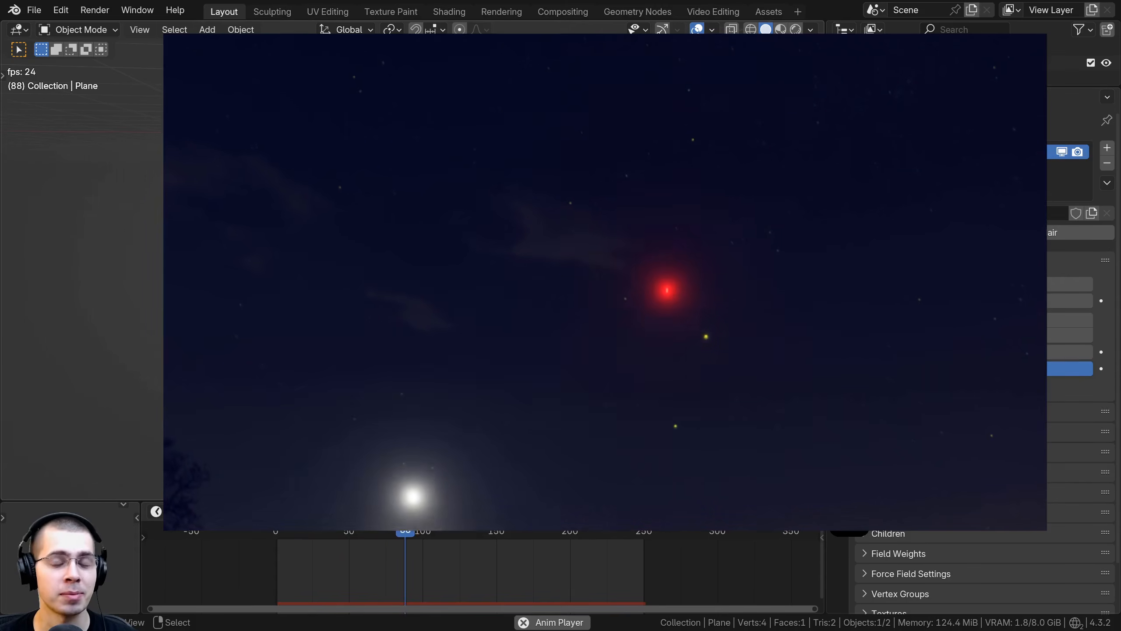
Step: Pause the playback, scrub back to frame 55 and examine the particle stream beneath the plane
key(space)
drag(427, 530, 357, 529)
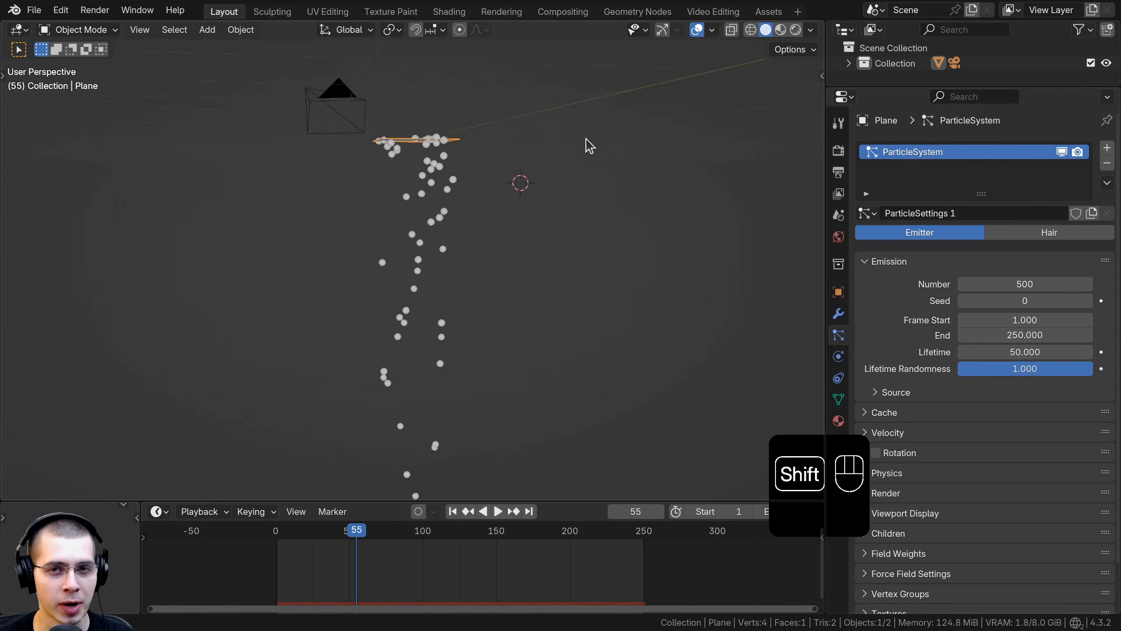
middle_drag(590, 146, 559, 153)
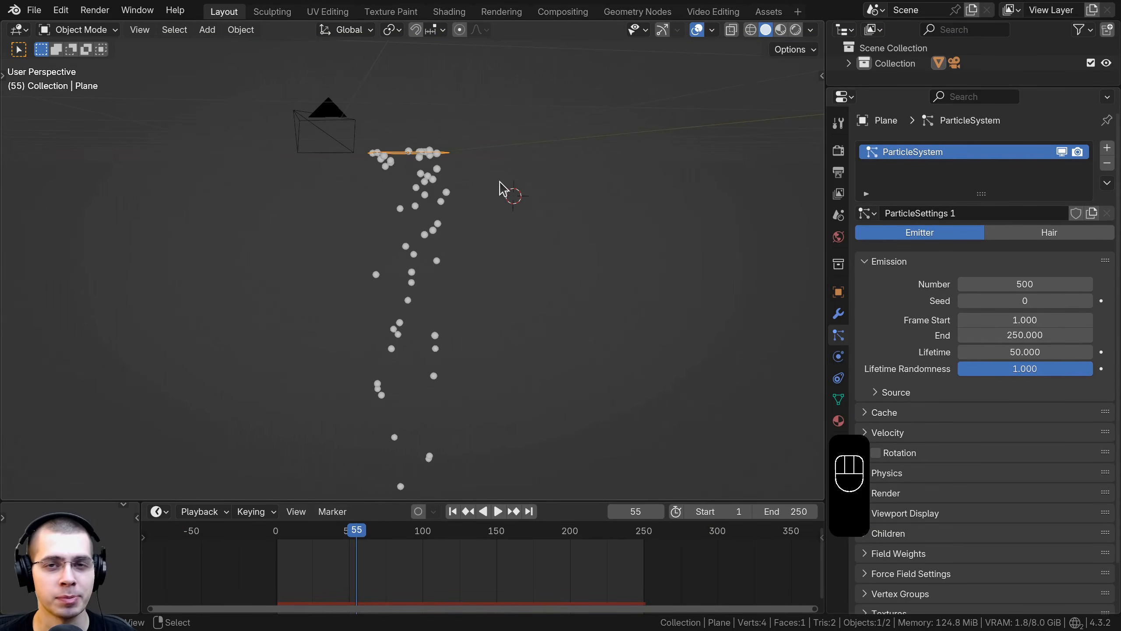
middle_drag(500, 188, 490, 193)
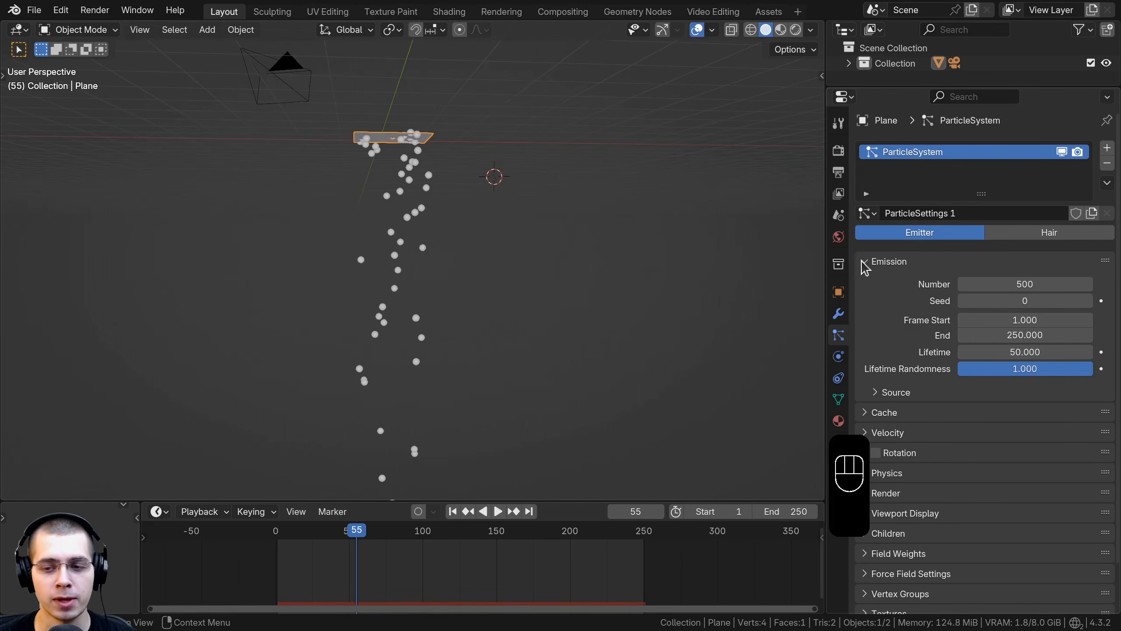
Step: Expand the emission source settings and make the particles emit from Vertices
click(879, 393)
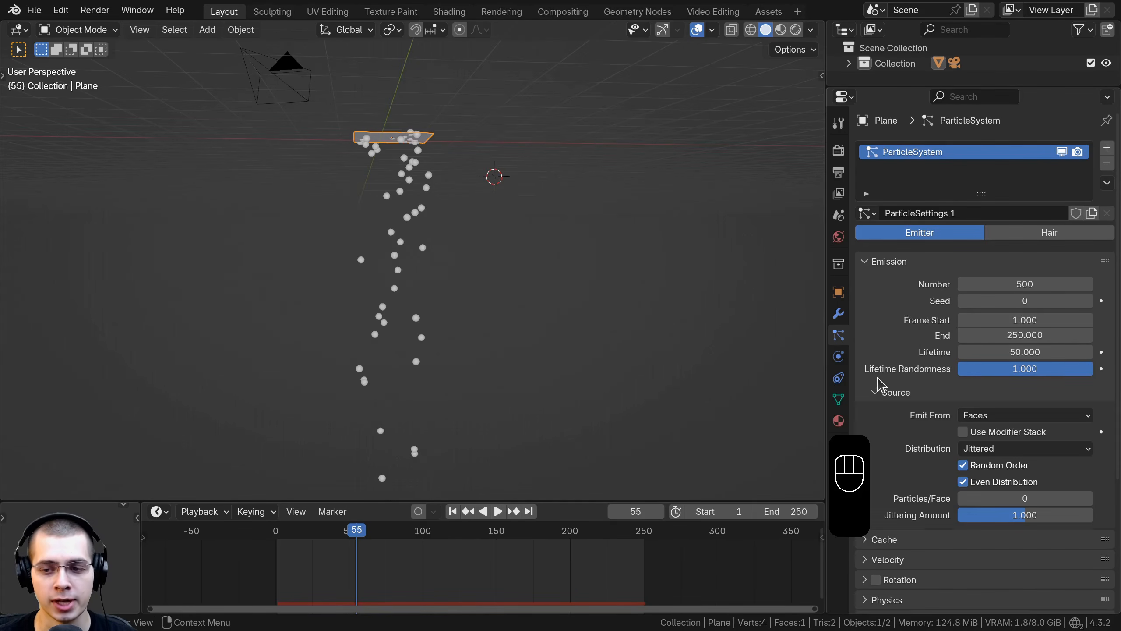
scroll(885, 305, down, 3)
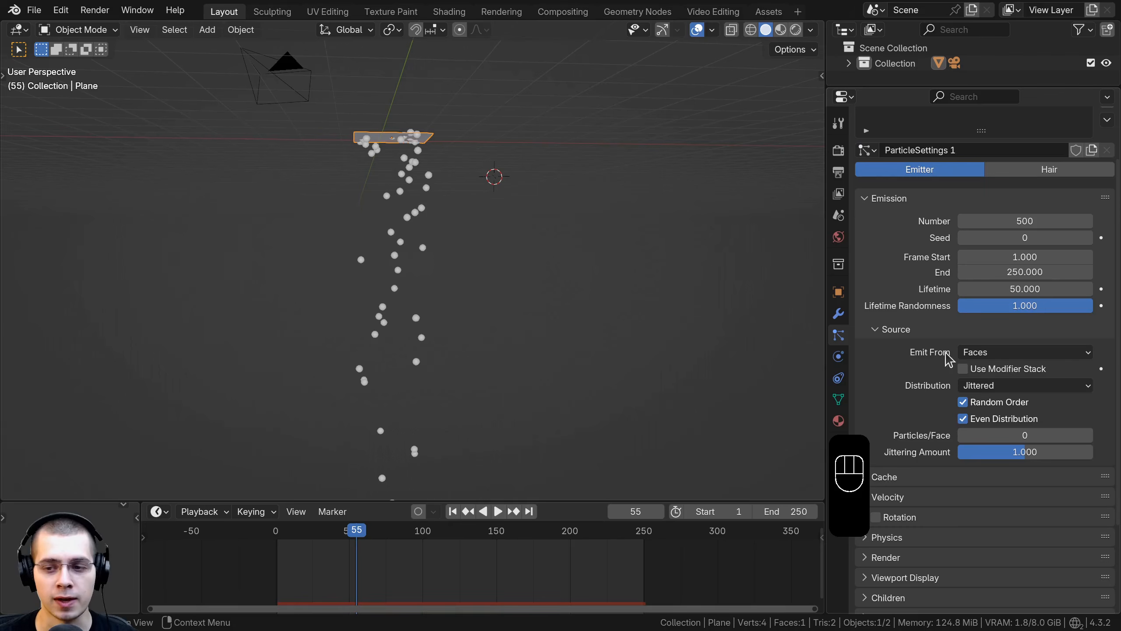
click(976, 357)
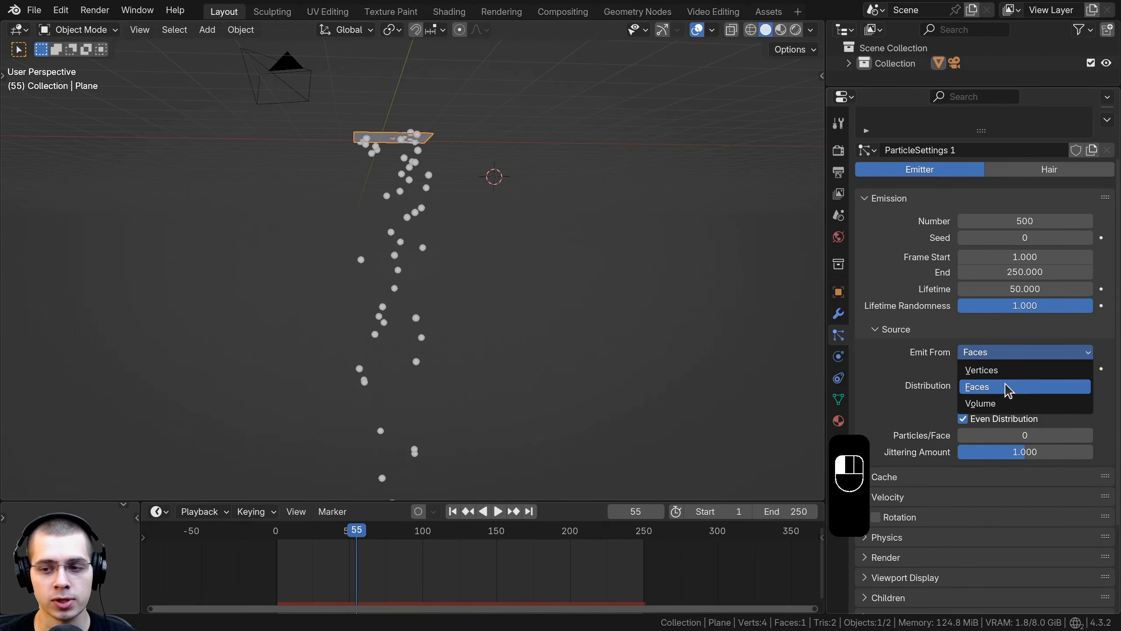
click(1001, 371)
Step: Play the animation and compare where particles emerge with the plane's vertices in Edit Mode
key(space)
scroll(556, 267, up, 5)
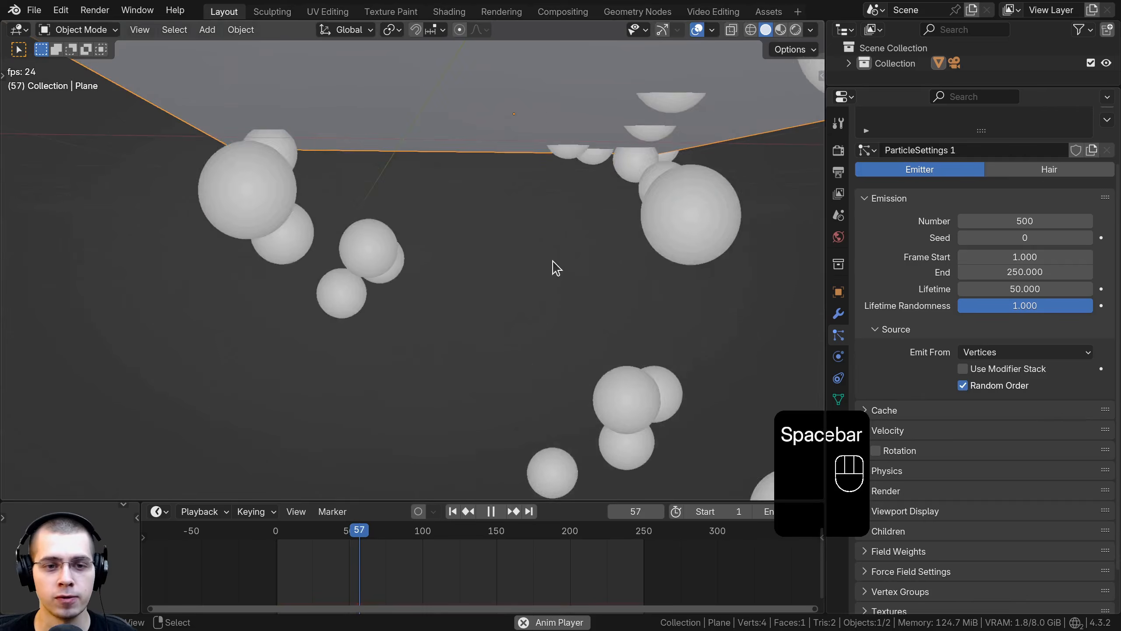
scroll(547, 247, down, 3)
middle_drag(542, 236, 541, 195)
scroll(526, 135, up, 3)
key(Tab)
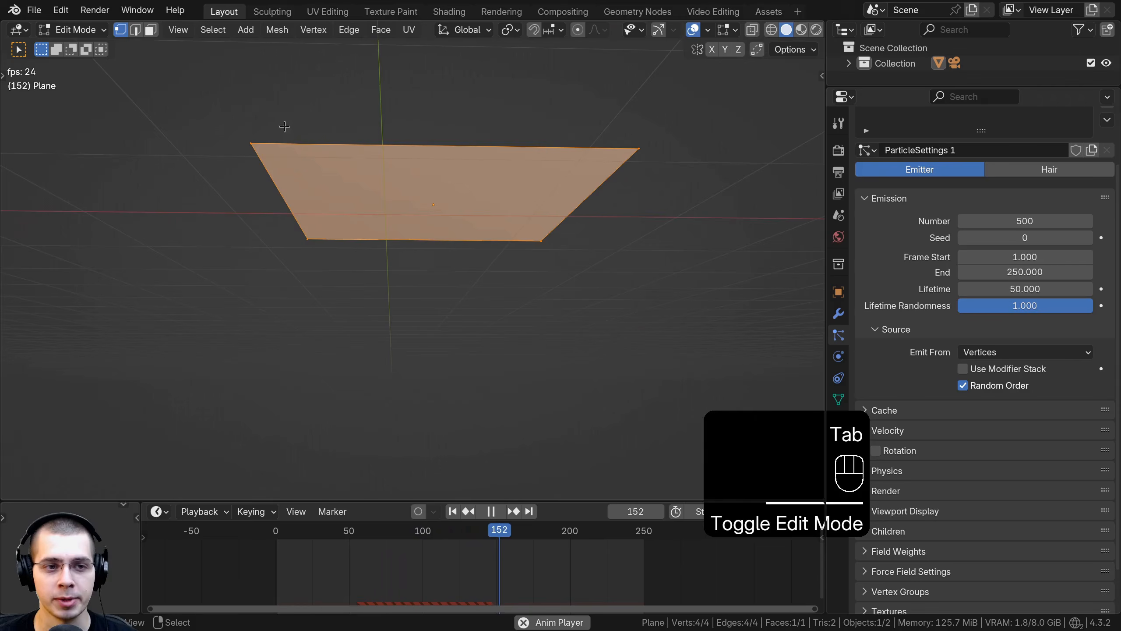
key(Tab)
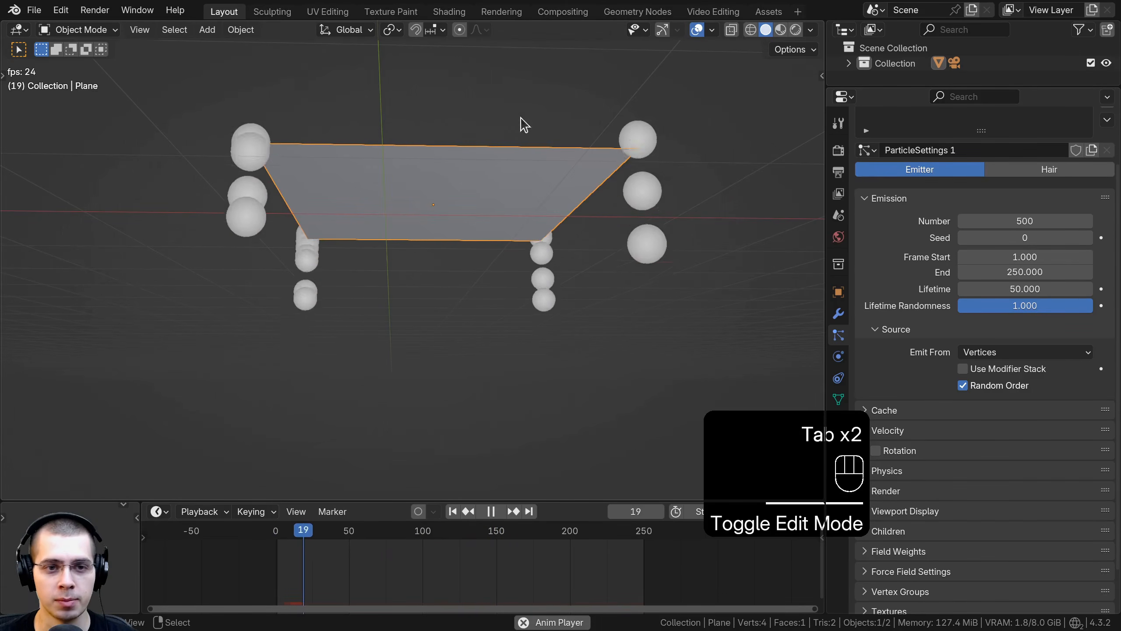
Step: Set the particles to emit from Faces and examine how they emerge across the plane's surface
click(984, 352)
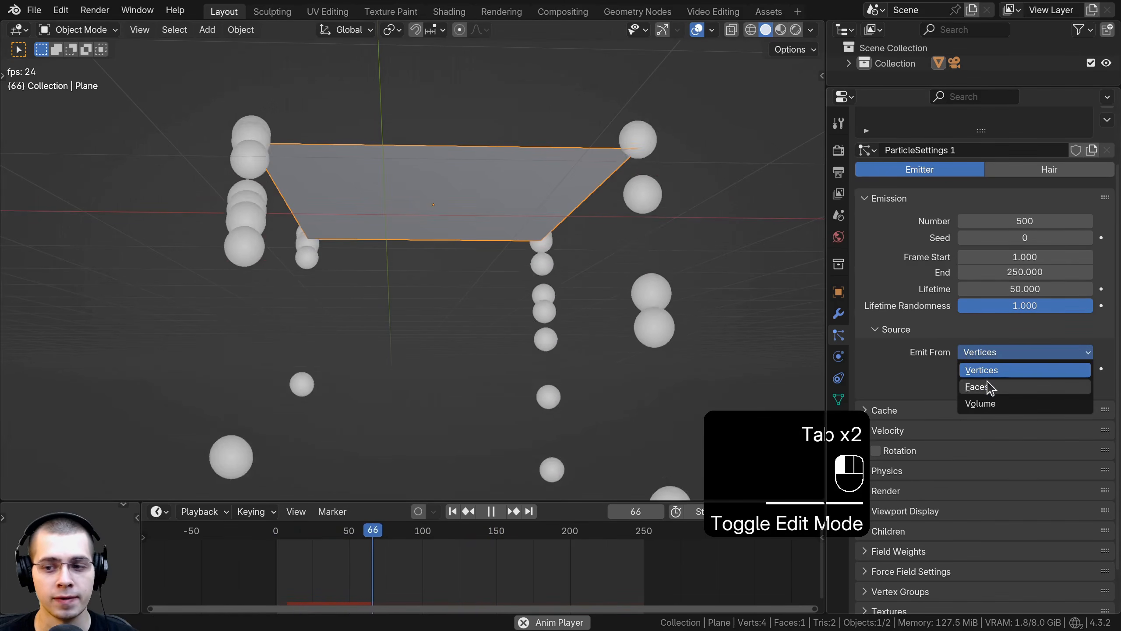
click(988, 386)
middle_drag(515, 175, 511, 126)
middle_drag(534, 80, 561, 142)
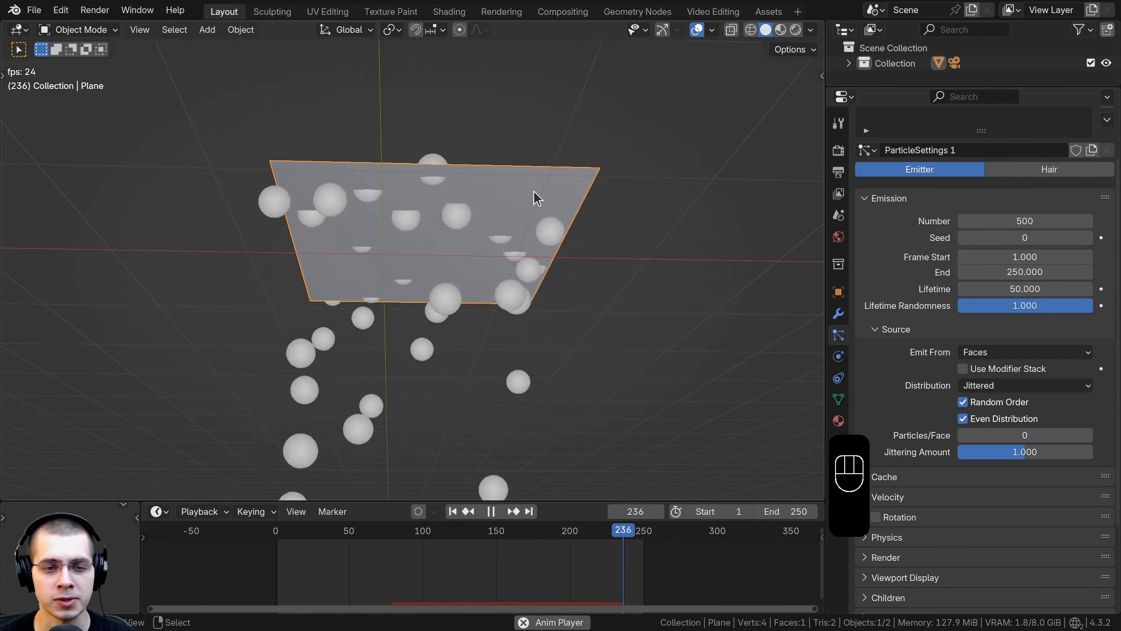
shift+middle_drag(516, 304, 535, 312)
scroll(530, 300, up, 3)
Step: Set the particles to emit from Volume, examine the stream and pause the playback
click(984, 356)
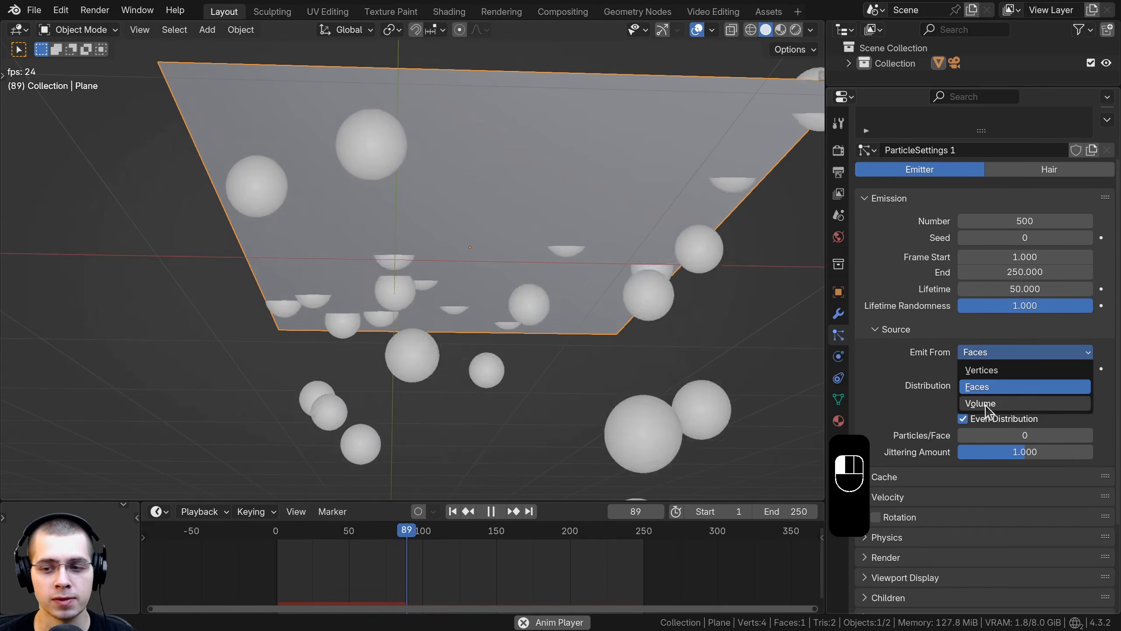
click(980, 403)
scroll(516, 278, down, 6)
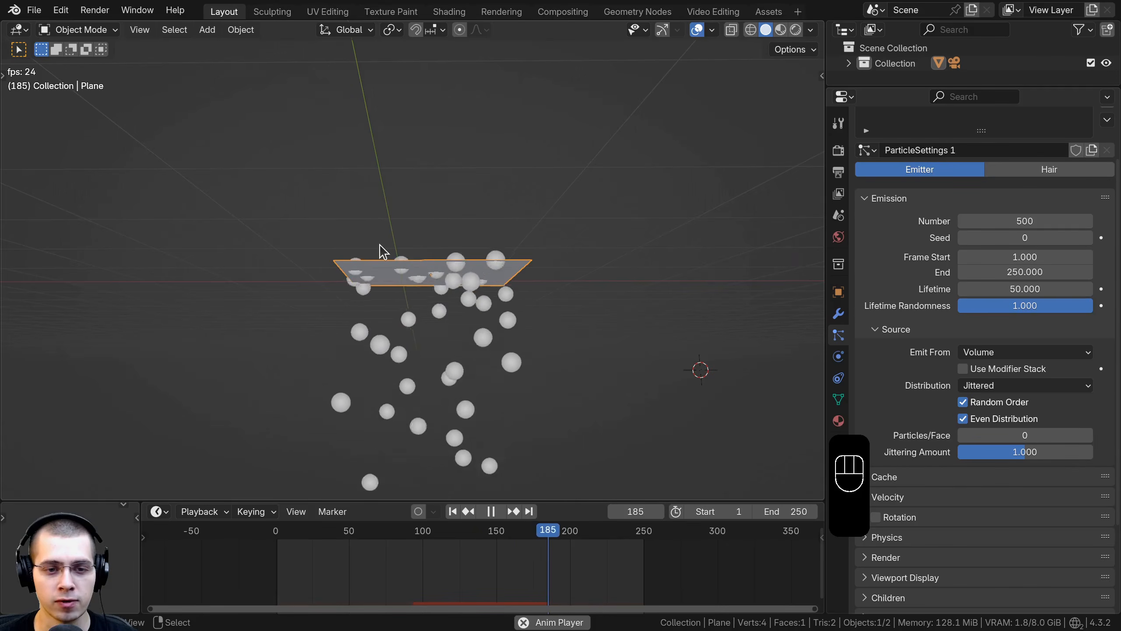
scroll(397, 256, down, 3)
key(space)
Step: Scale up the plane's mesh in Edit Mode and move it down along the Z axis
key(Tab)
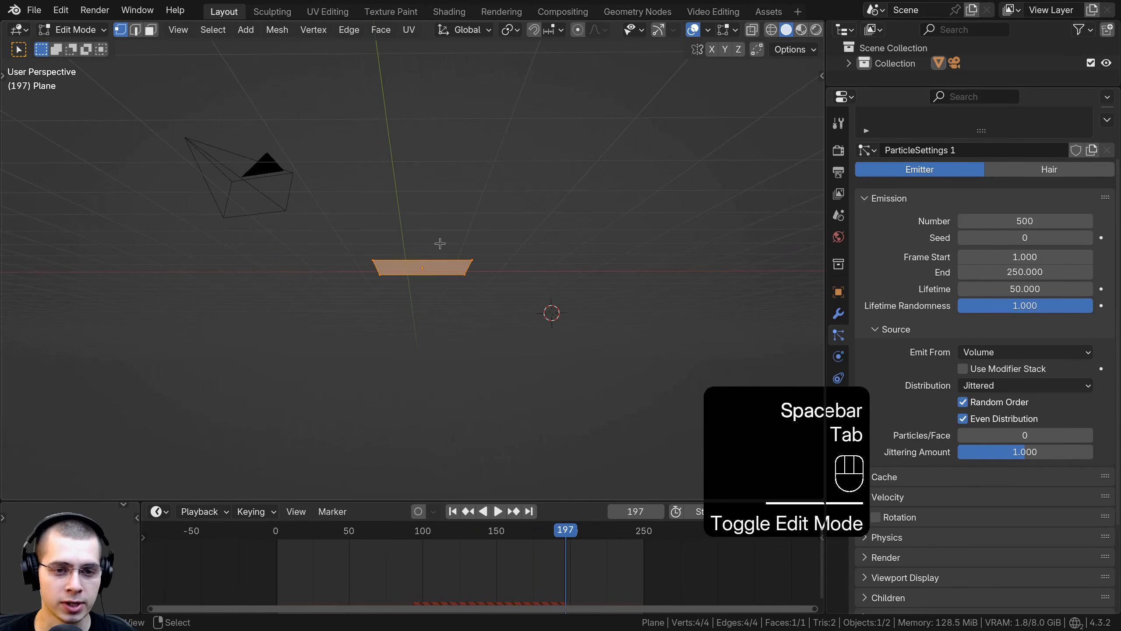
key(s)
key(g)
key(y)
right_click(483, 321)
key(g)
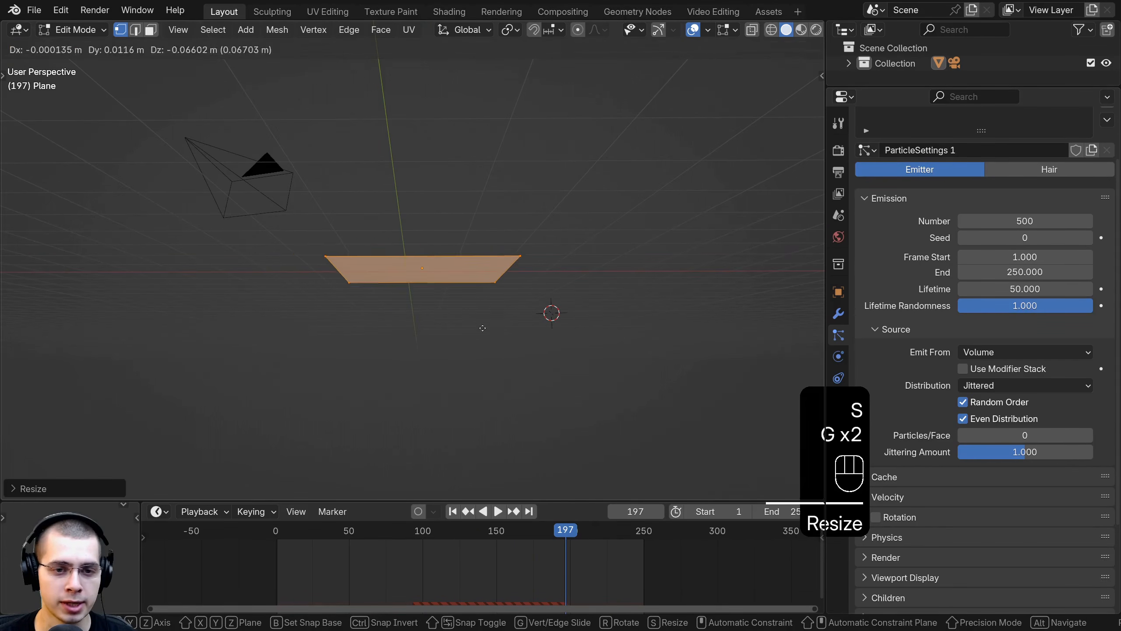
key(z)
click(481, 414)
Step: Extrude the plane's face upward into a box and return to Object Mode
key(e)
click(492, 234)
middle_drag(491, 234, 508, 248)
key(Tab)
Step: Switch the viewport to wireframe shading and play the animation to examine particles emitted inside the box
scroll(511, 422, up, 4)
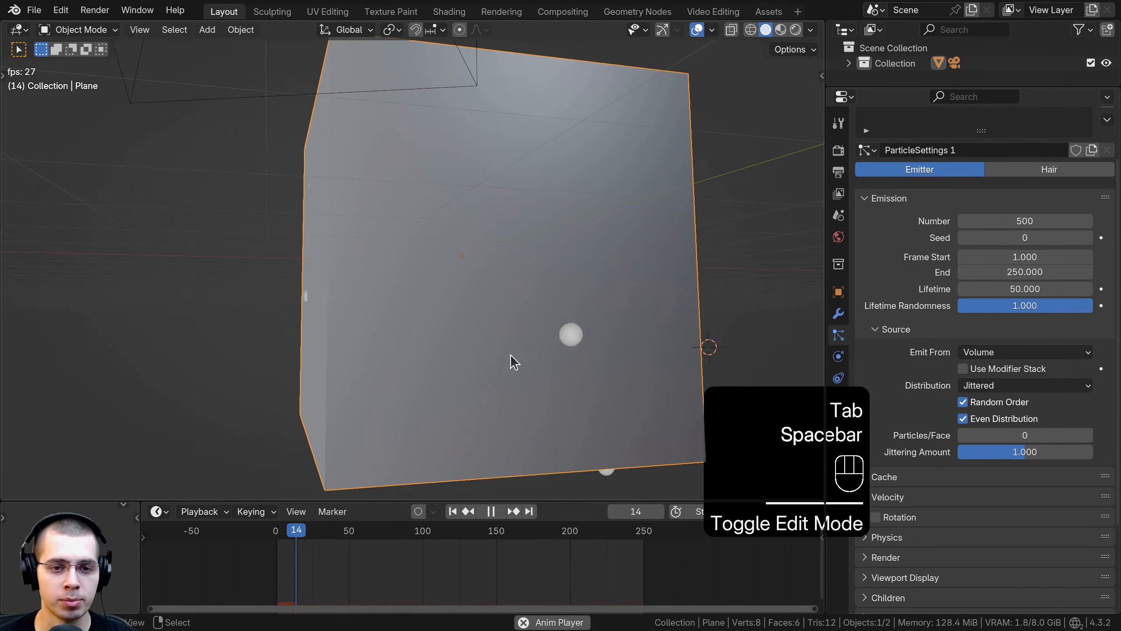
key(z)
key(space)
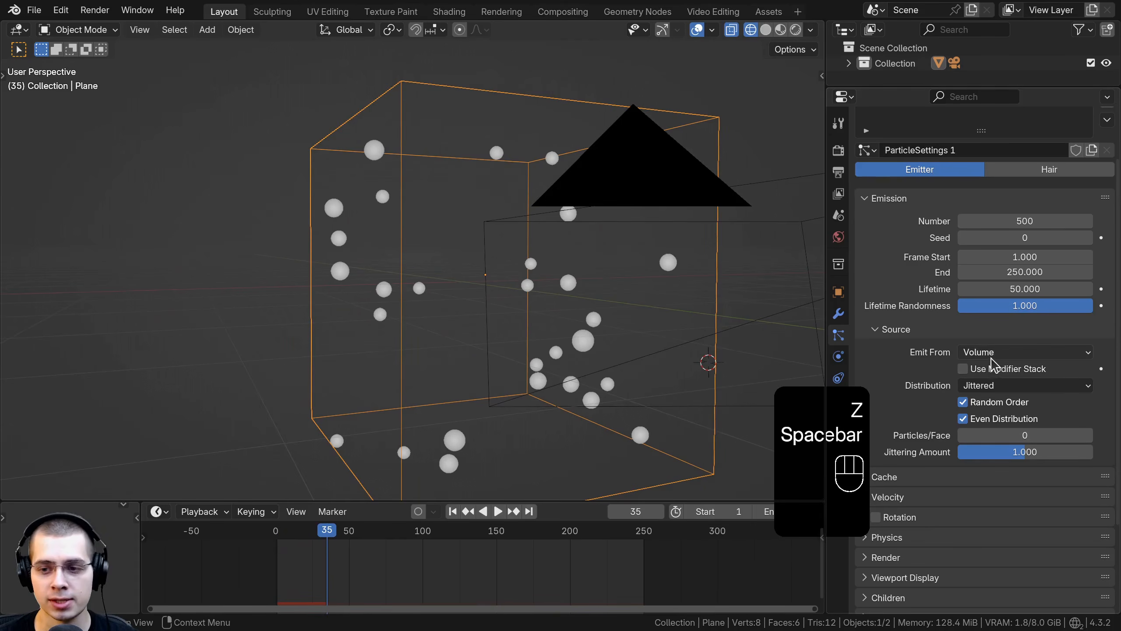
middle_drag(514, 310, 599, 352)
scroll(553, 331, up, 4)
scroll(599, 352, down, 3)
key(space)
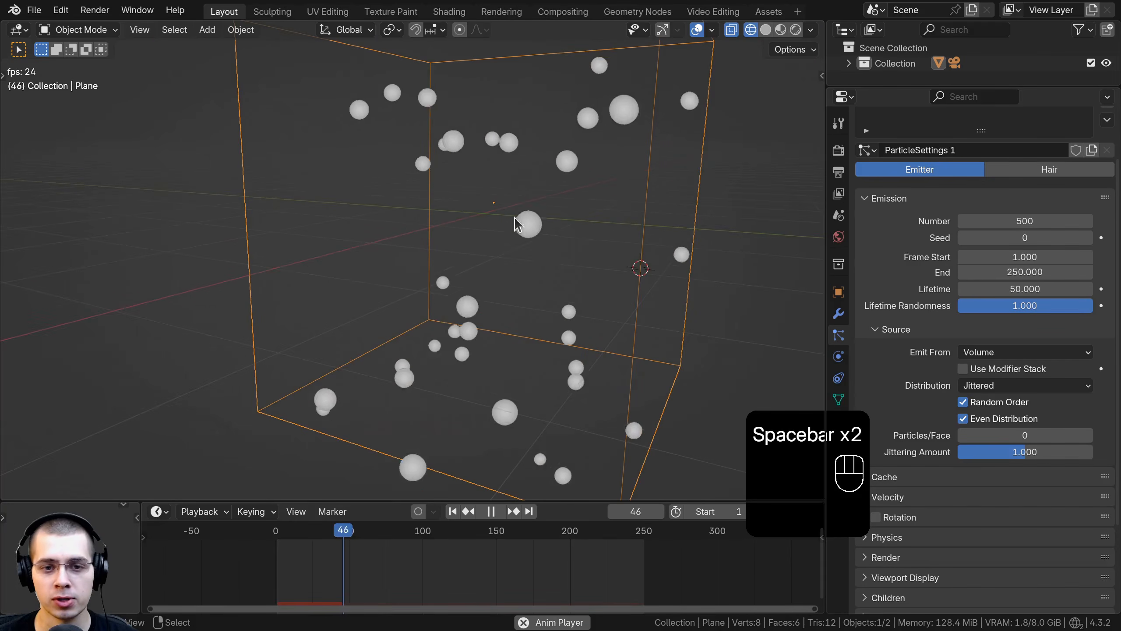
middle_drag(519, 220, 564, 234)
scroll(567, 223, down, 3)
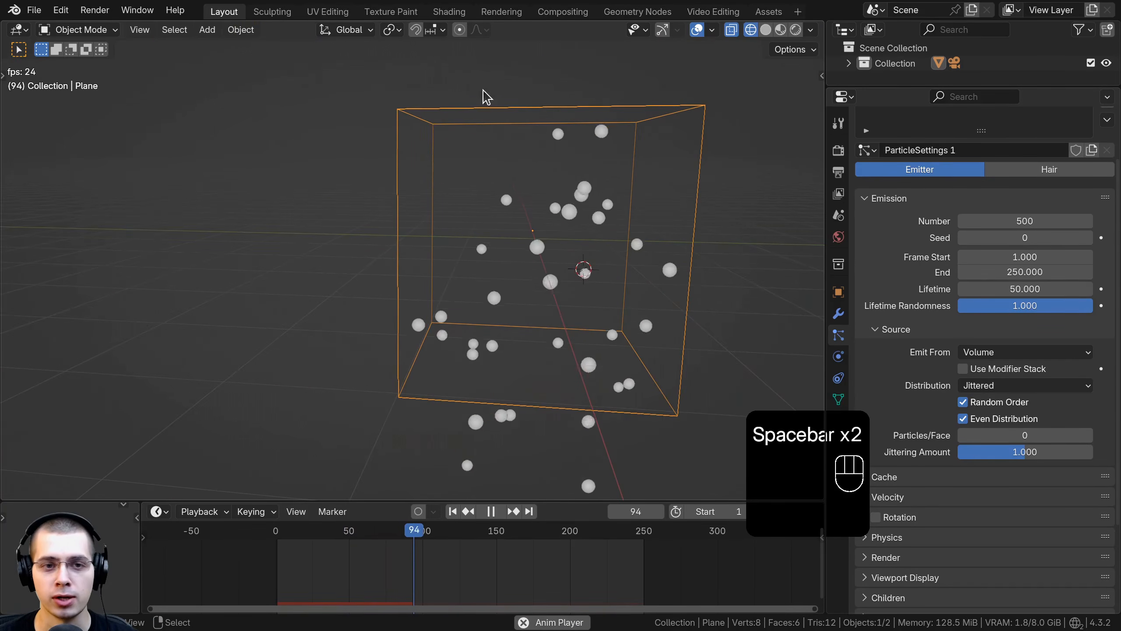
Step: Scale the entire box mesh up by about 3.4 in Edit Mode and examine the particles spread through it
middle_drag(371, 337, 546, 261)
key(Tab)
key(s)
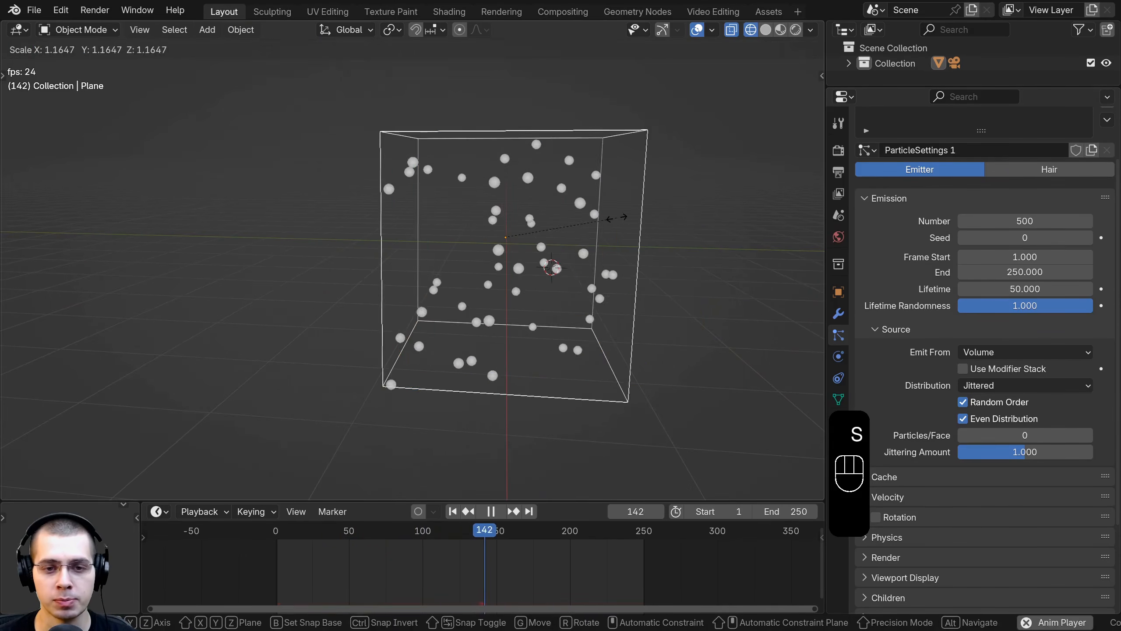
right_click(646, 232)
middle_drag(646, 233, 570, 236)
scroll(569, 236, down, 3)
key(a)
key(a)
key(s)
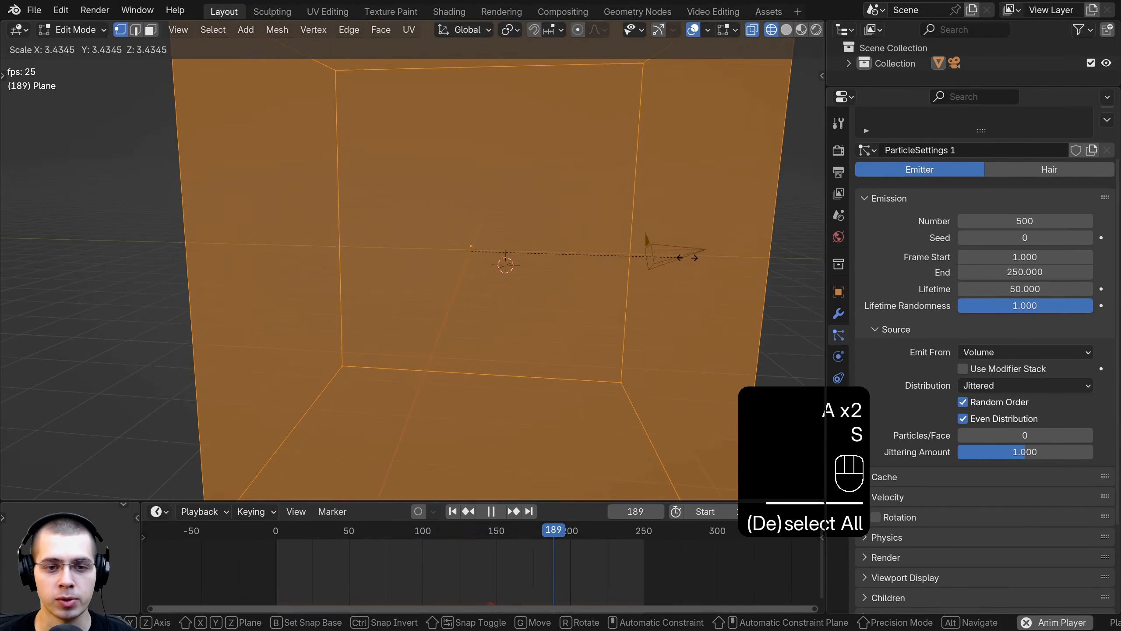
click(688, 255)
key(Tab)
middle_drag(566, 299, 618, 247)
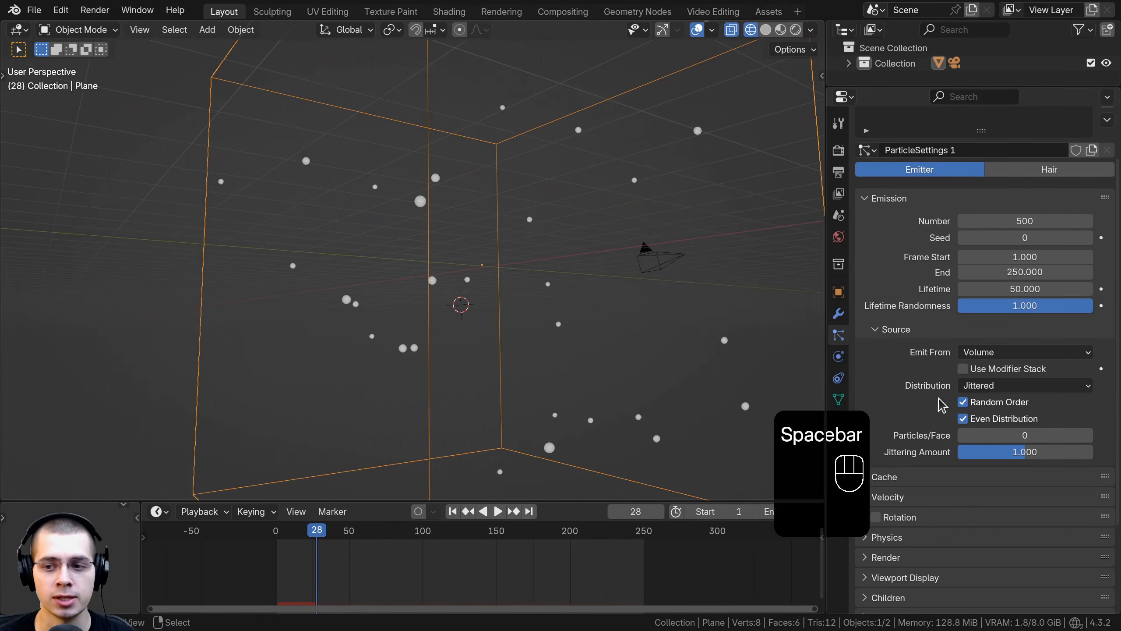
Step: Set the emitter to emit from Volume and change its particle distribution to Random
click(1024, 352)
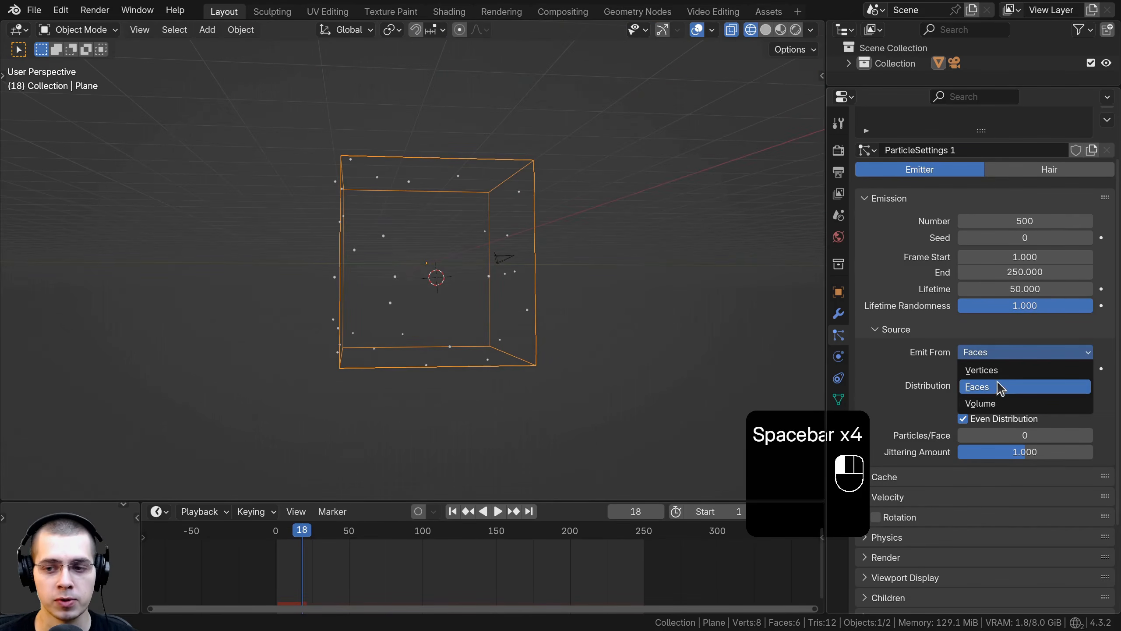
click(996, 395)
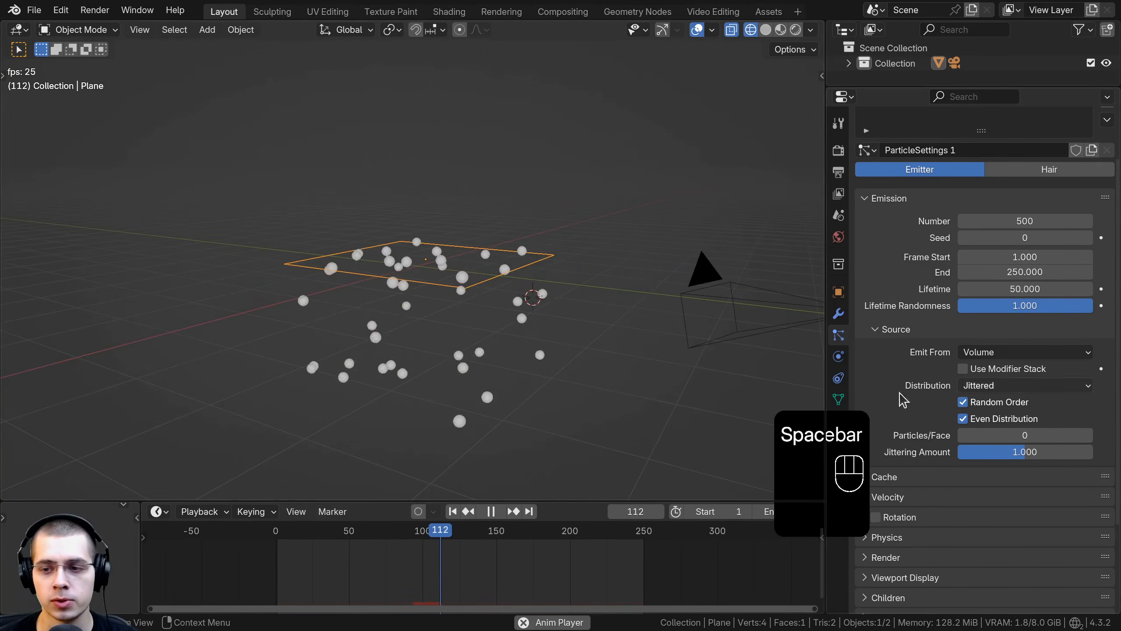
shift+middle_drag(576, 349, 612, 347)
scroll(612, 347, up, 1)
click(986, 385)
click(989, 424)
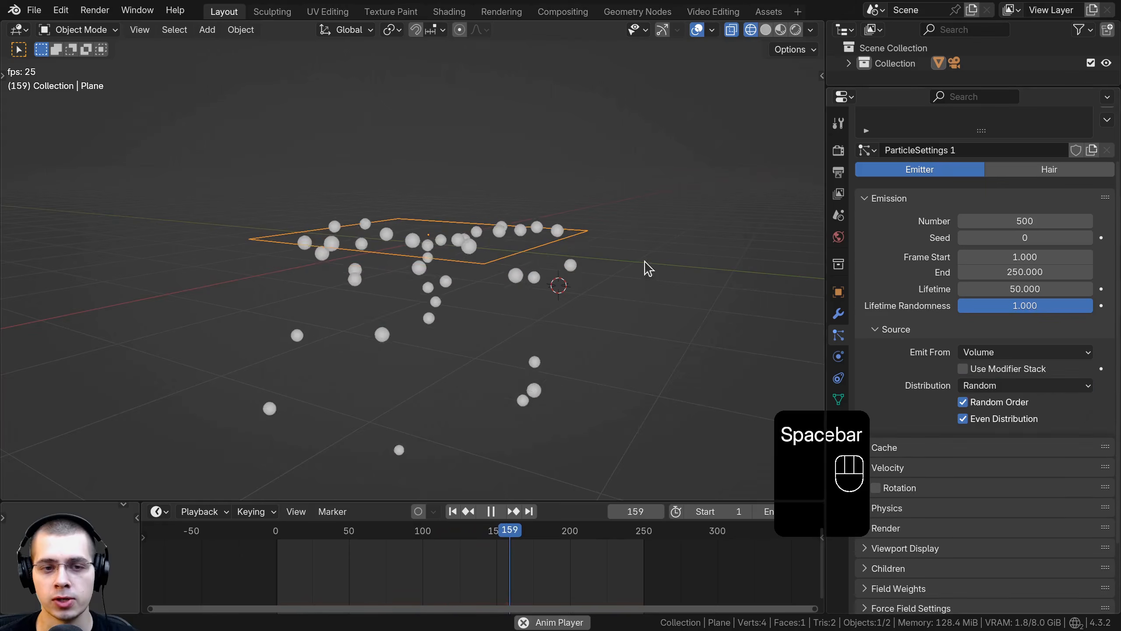
Step: Switch the distribution to Jittered and back to Random to compare the particle patterns during playback
middle_drag(646, 268, 681, 383)
click(1026, 386)
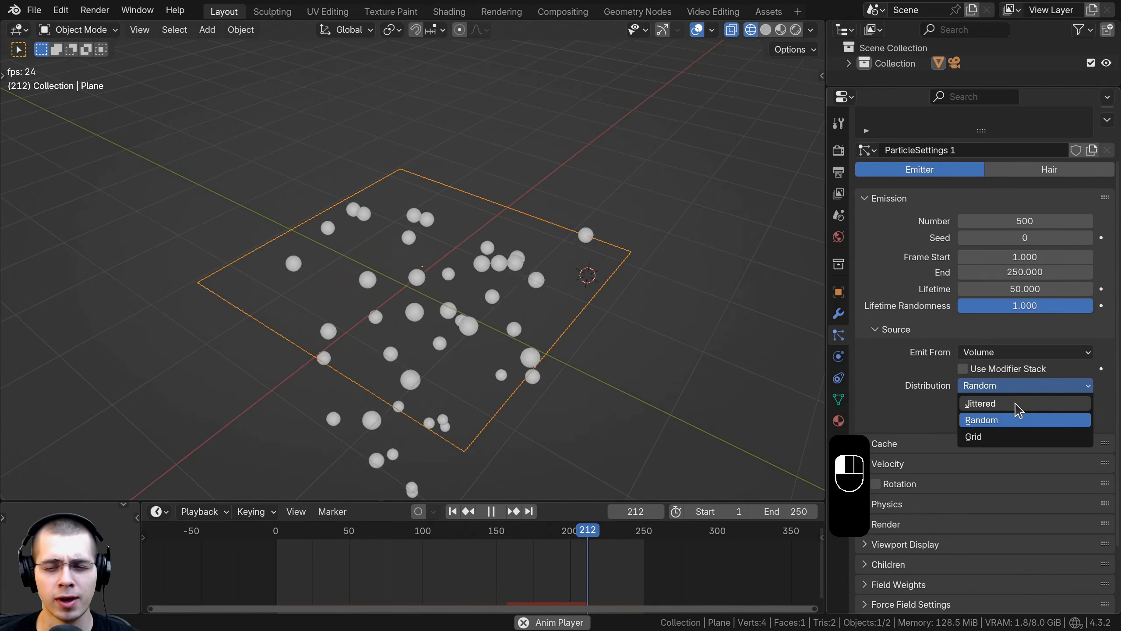
click(1016, 404)
click(984, 386)
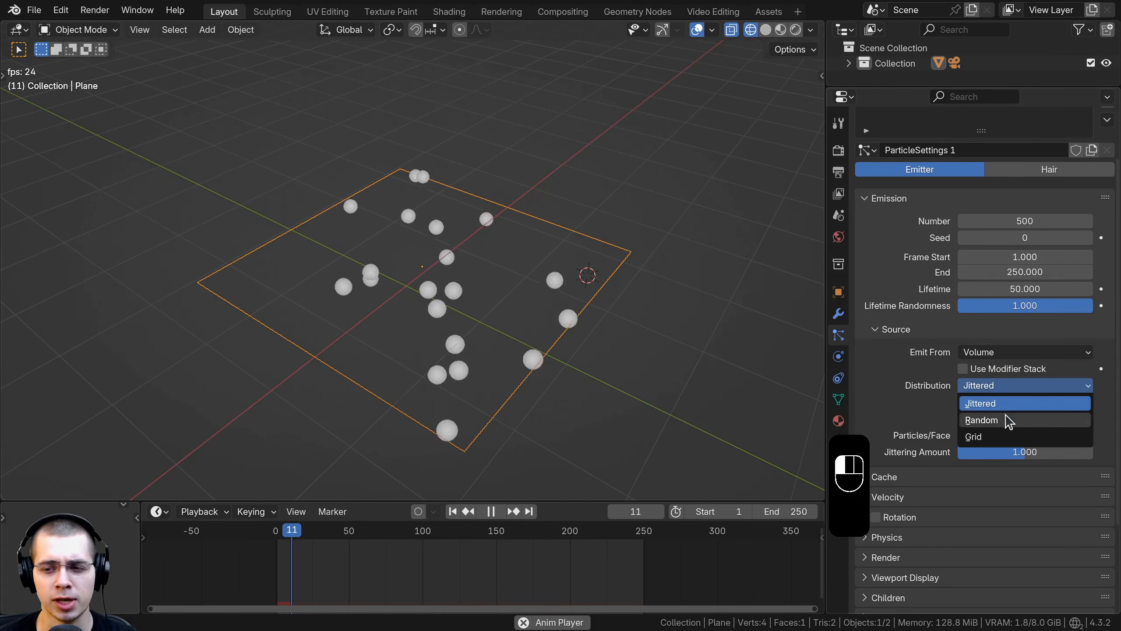
click(1006, 416)
middle_drag(369, 208, 377, 237)
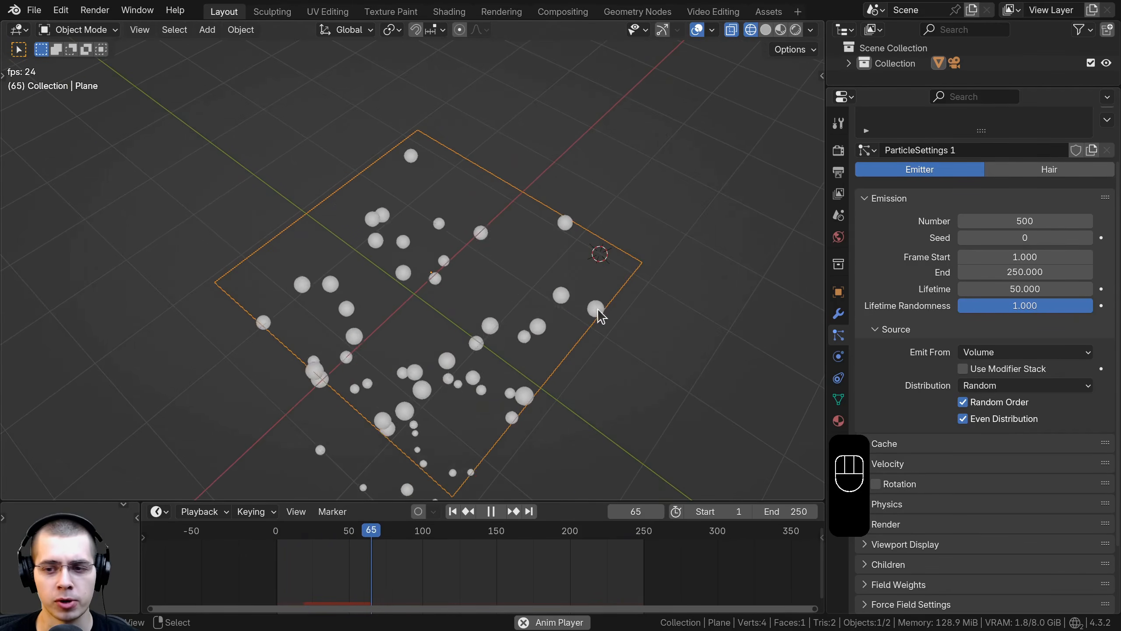
key(space)
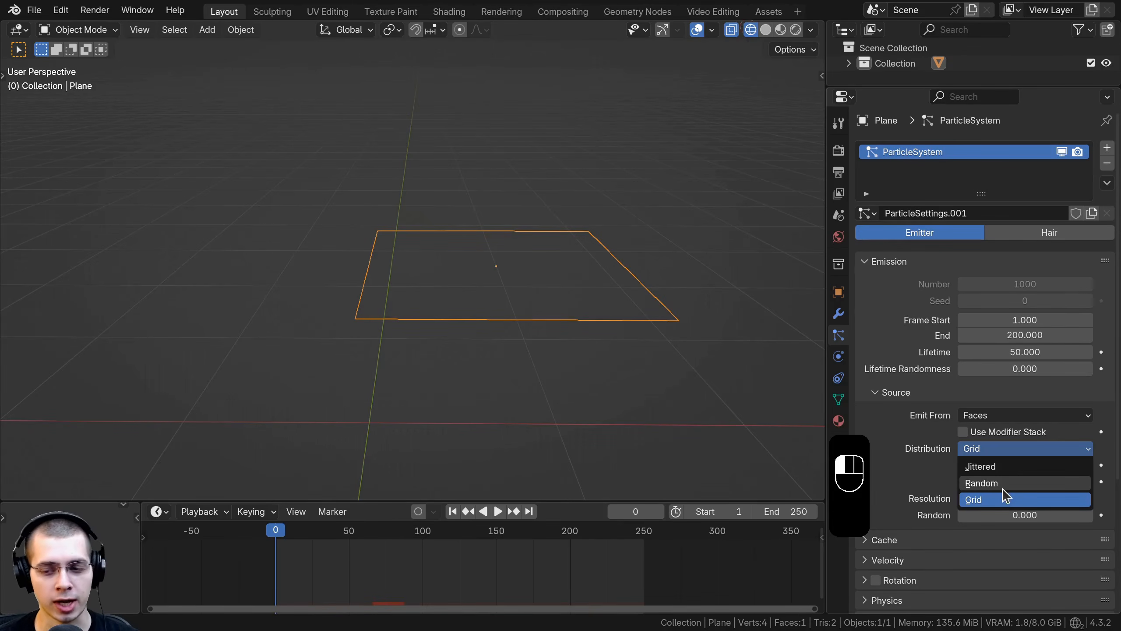
Step: Set the plane's particle distribution to Grid and play the animation to examine the emission pattern
click(987, 501)
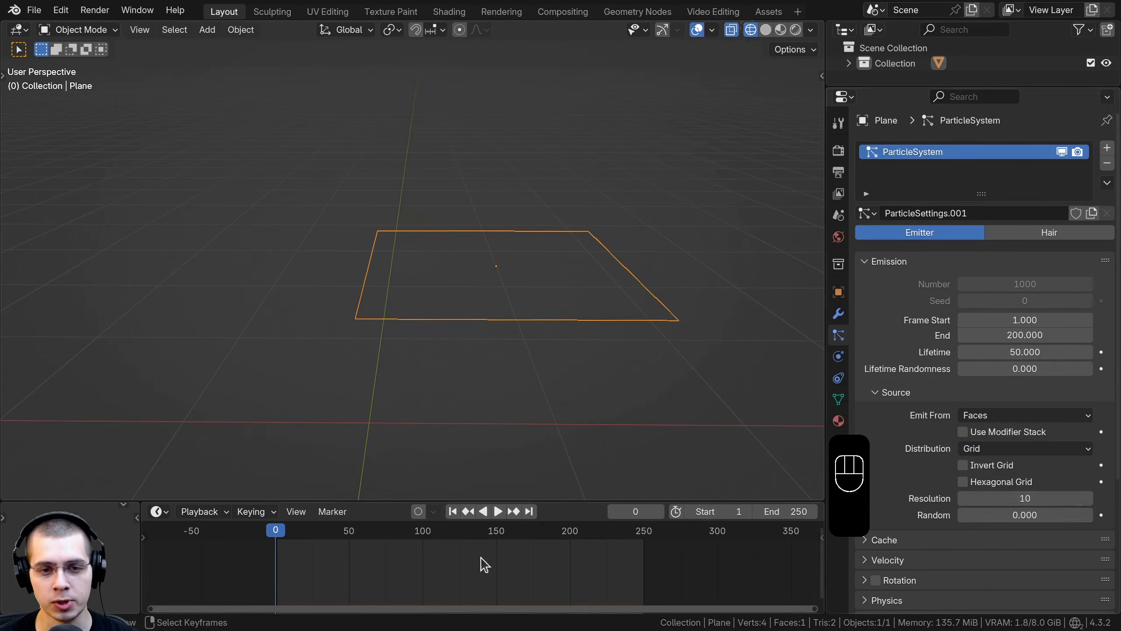
key(space)
middle_drag(244, 449, 375, 273)
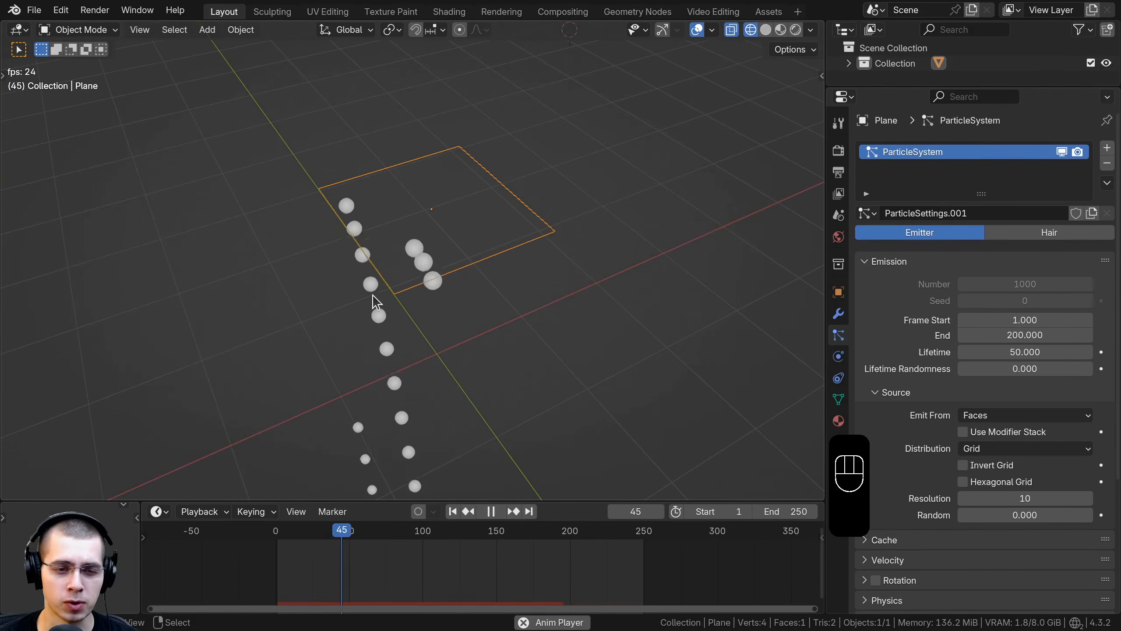
middle_drag(543, 285, 400, 249)
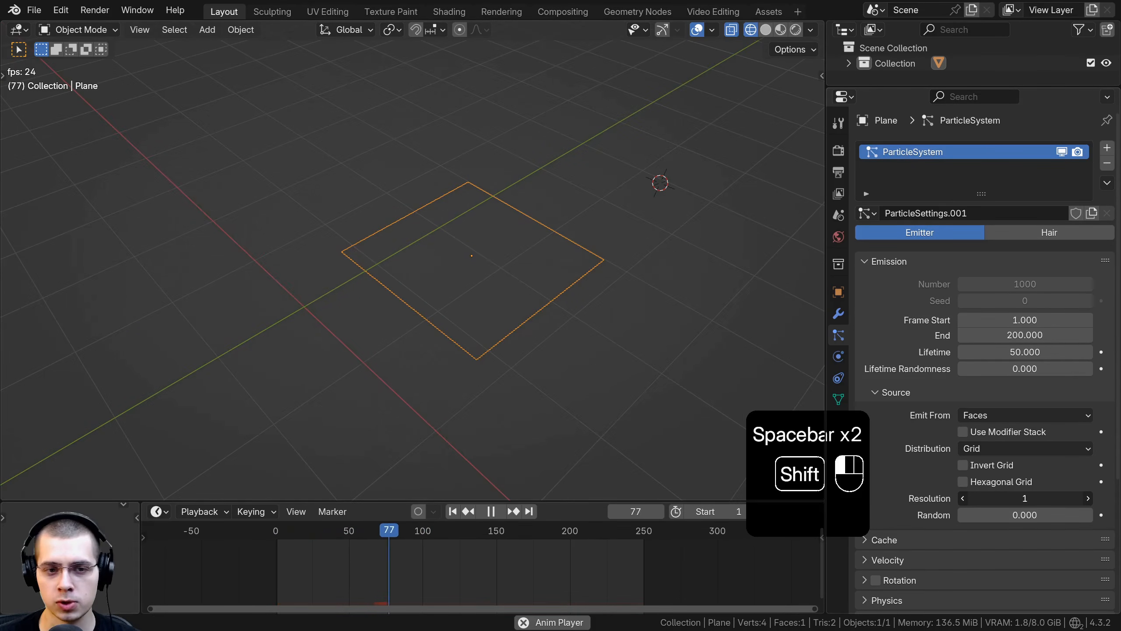
Step: Set the grid resolution to 46 and watch the denser particle rows from the start of the animation
drag(1025, 498, 1062, 498)
click(279, 531)
middle_drag(448, 388, 480, 423)
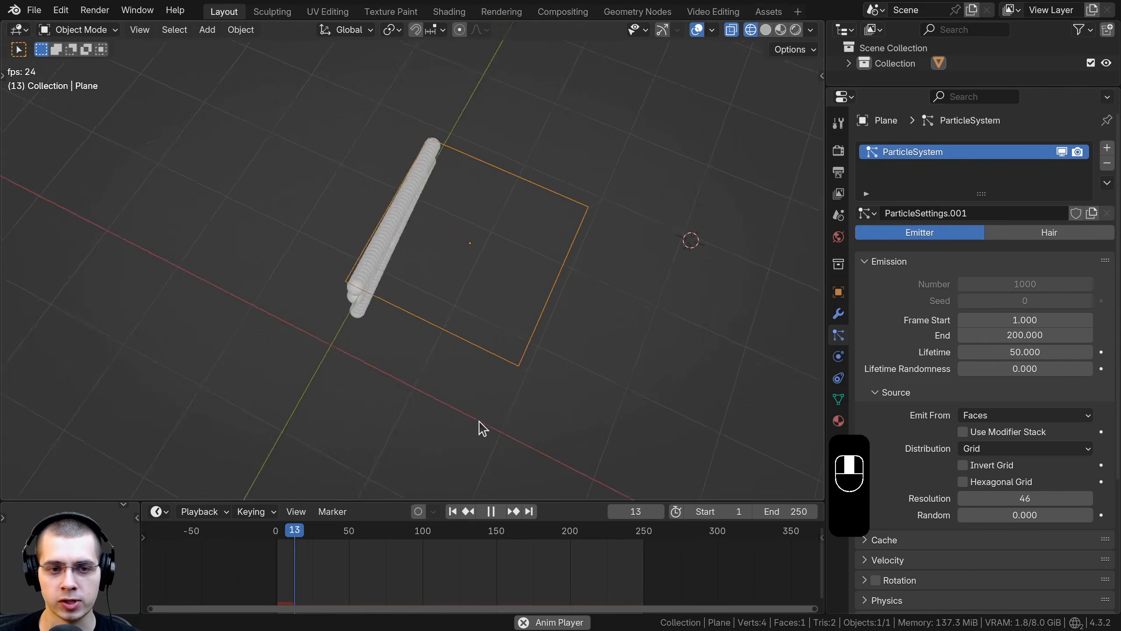
middle_drag(395, 274, 483, 205)
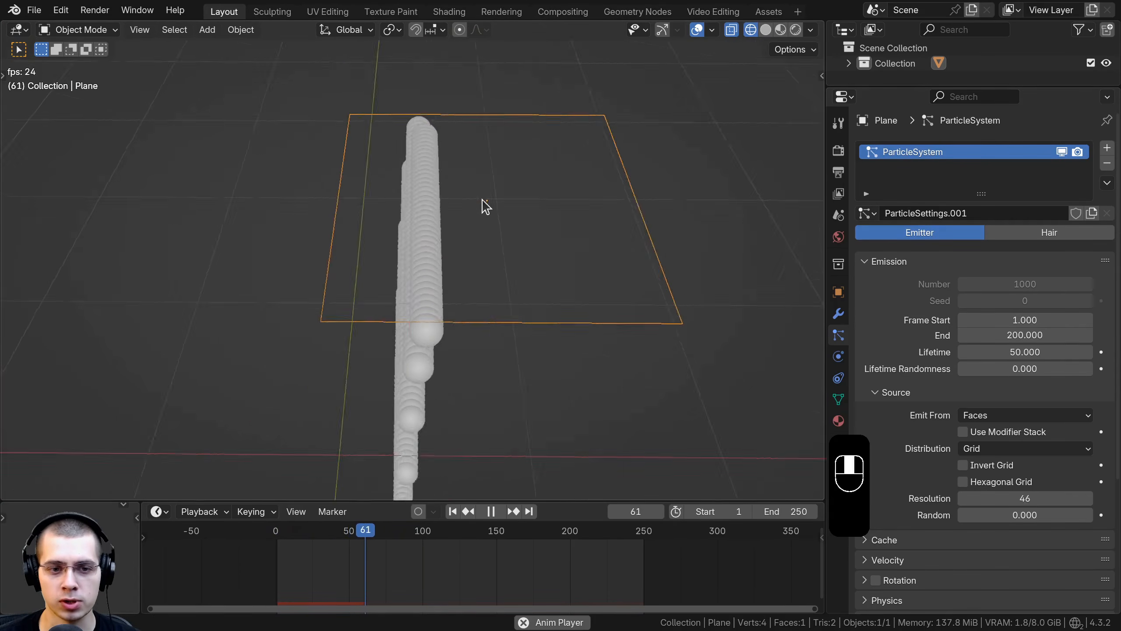
Step: Set the grid's Random value to 1.000 and replay the animation from the first frame
drag(1042, 515, 1069, 515)
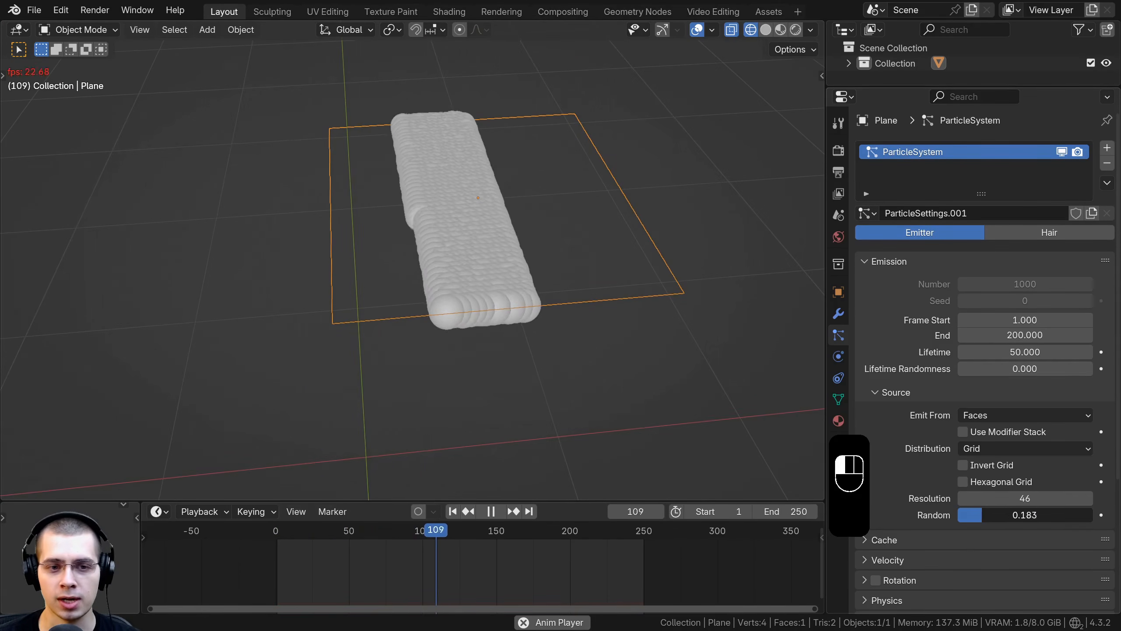
click(453, 512)
middle_drag(363, 341, 578, 327)
Step: Change the distribution from Grid to Random, examine the falling particles during playback, and stop the animation
click(998, 449)
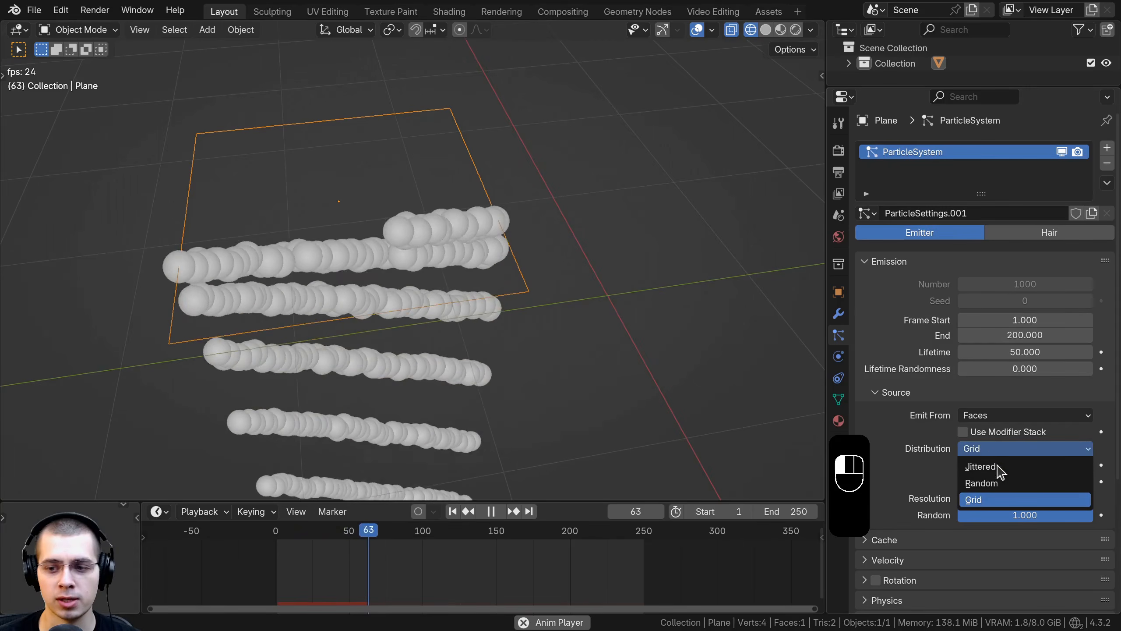
click(995, 484)
middle_drag(618, 401, 773, 424)
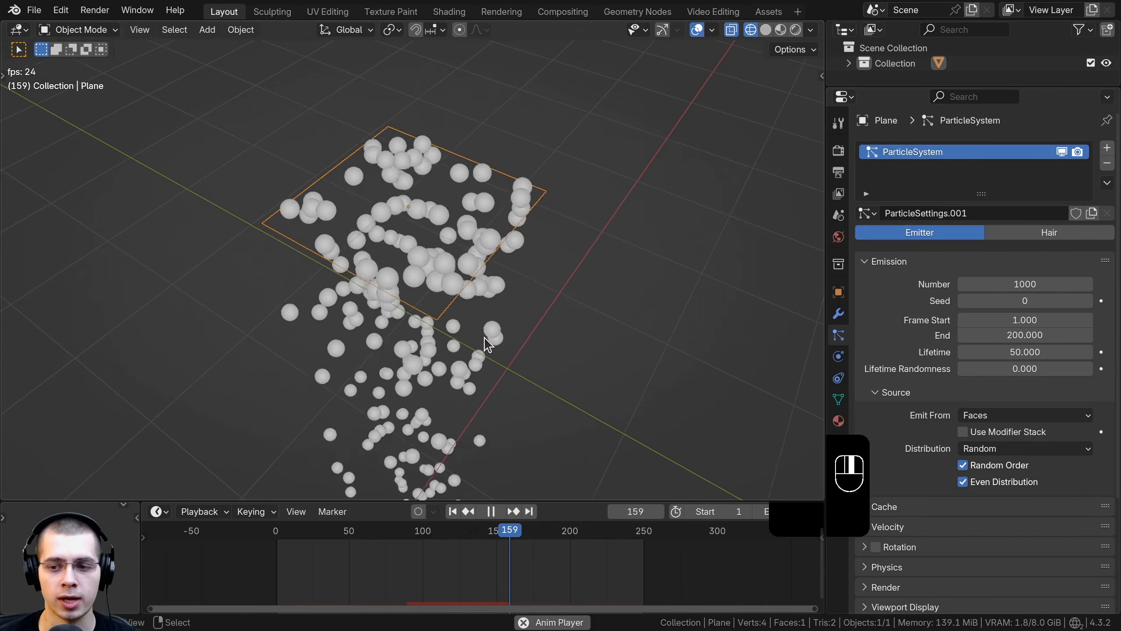
middle_drag(449, 387, 499, 327)
key(space)
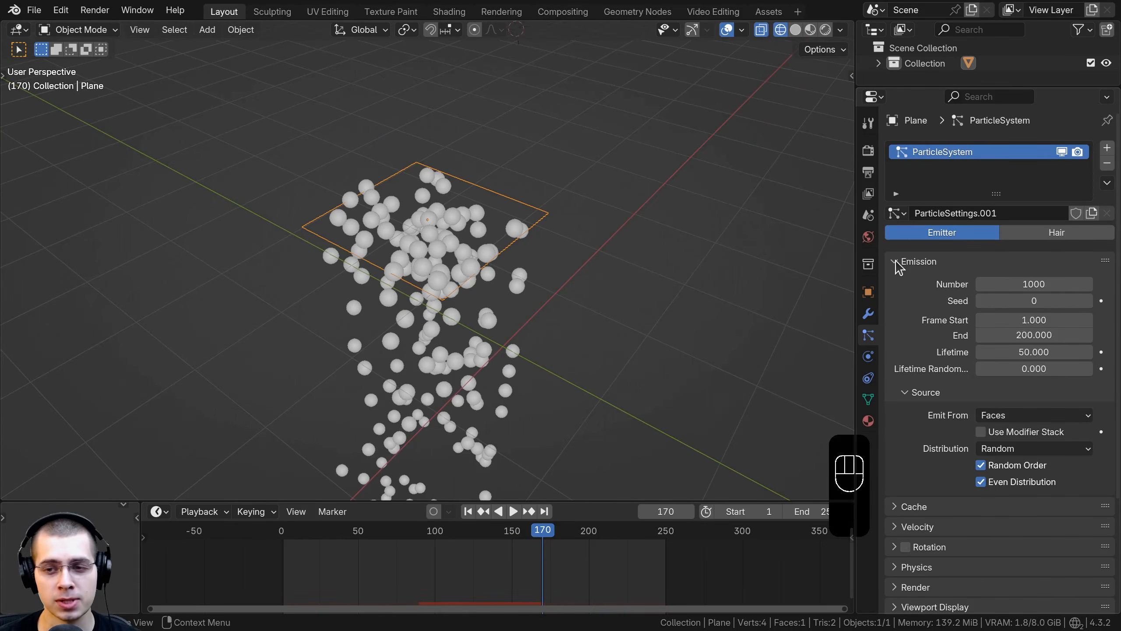
Step: Collapse the Emission settings, expand the Cache settings and replay the animation from the first frame to examine the cached frames
click(896, 261)
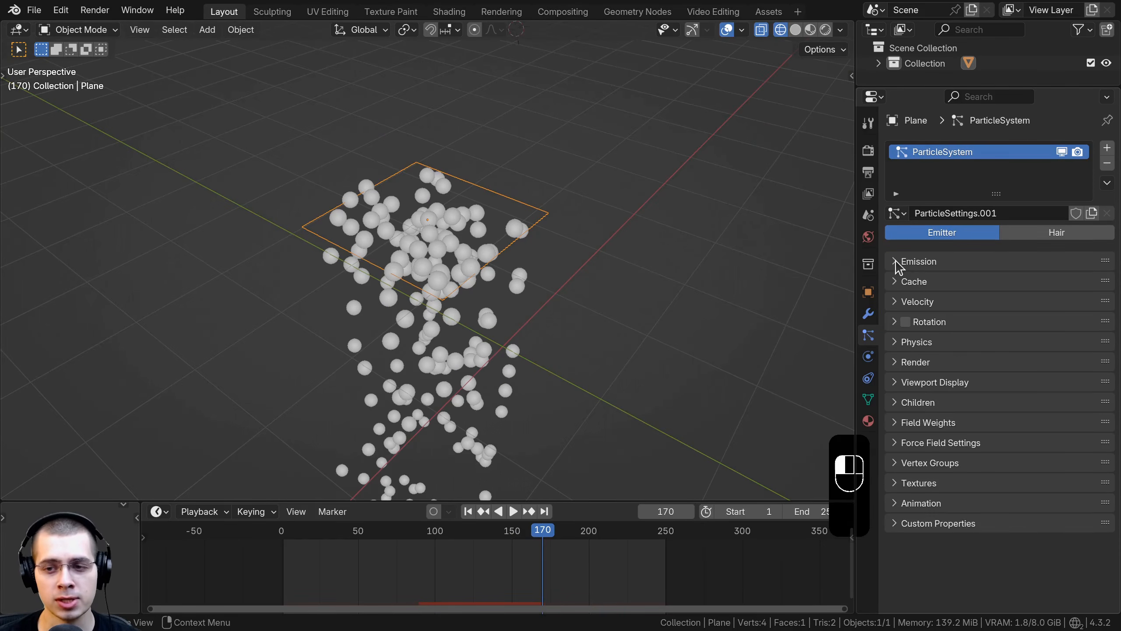
click(902, 286)
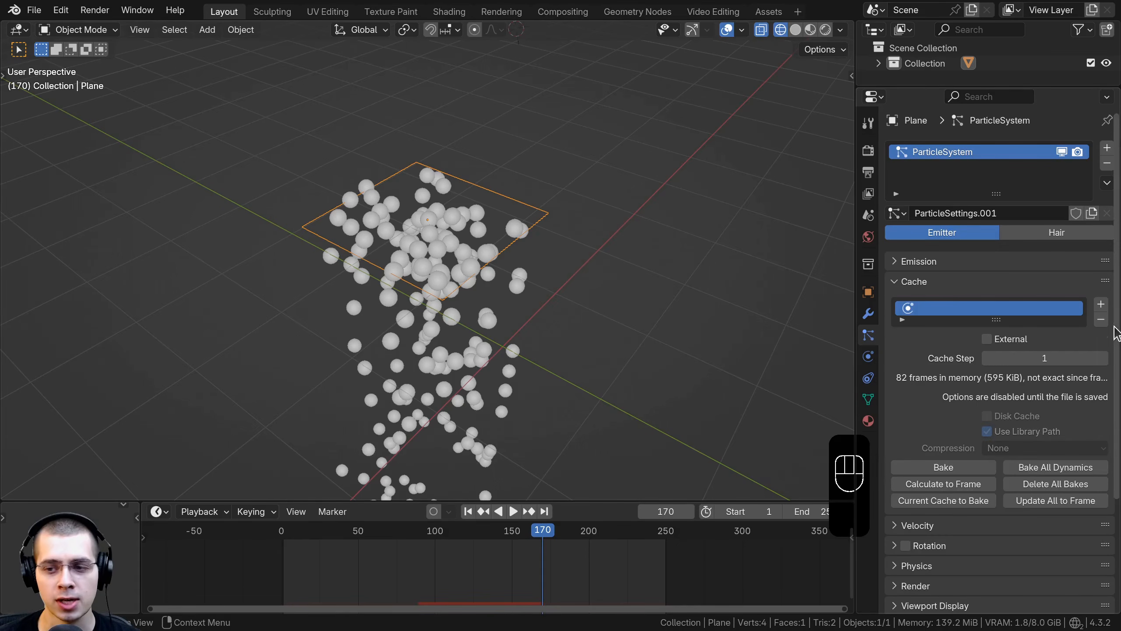
key(space)
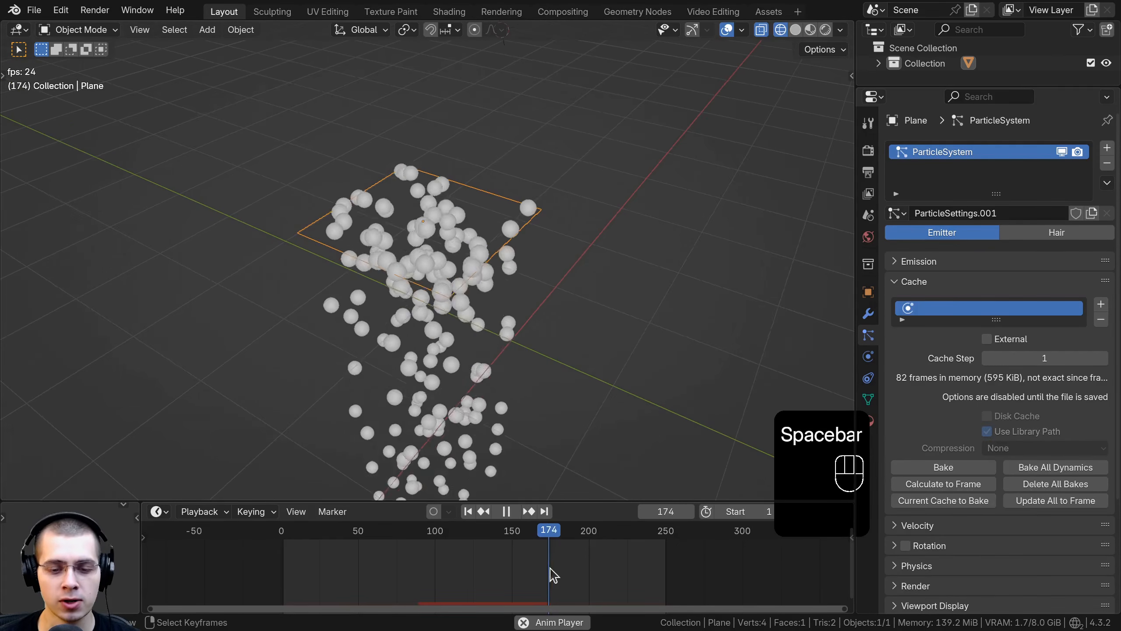
key(shift+Left)
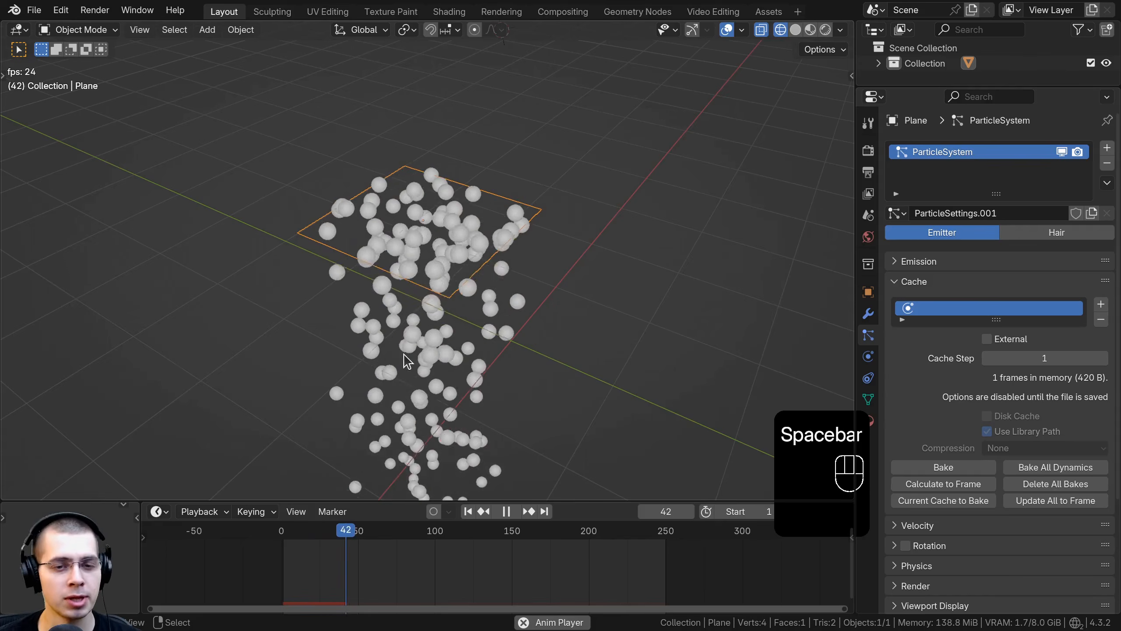
shift+middle_drag(407, 320, 413, 337)
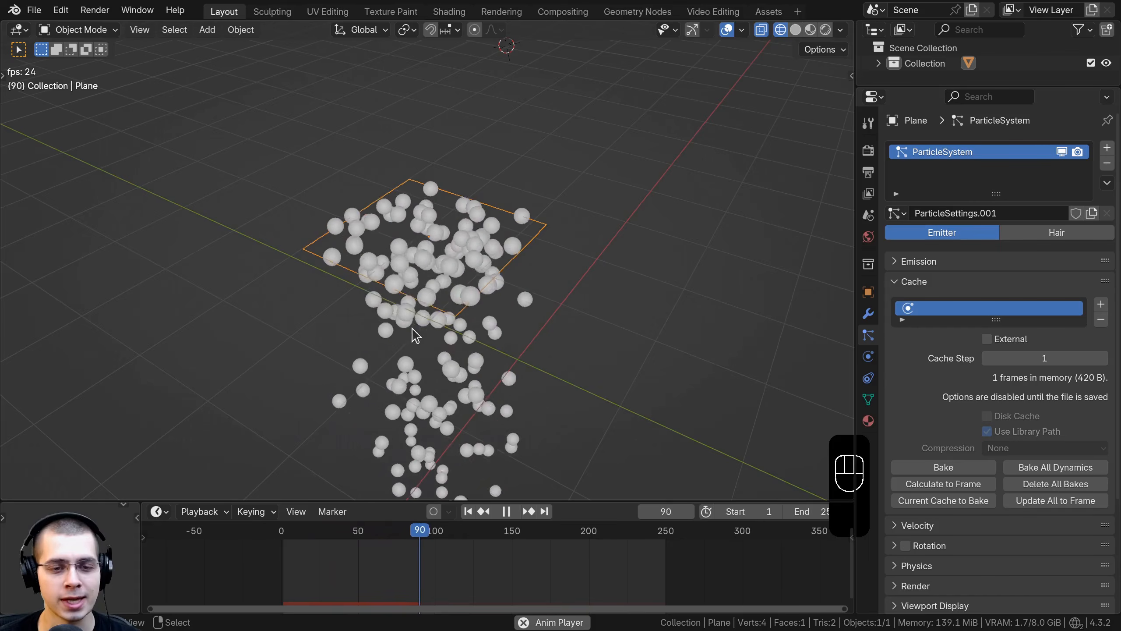
key(space)
scroll(921, 539, down, 6)
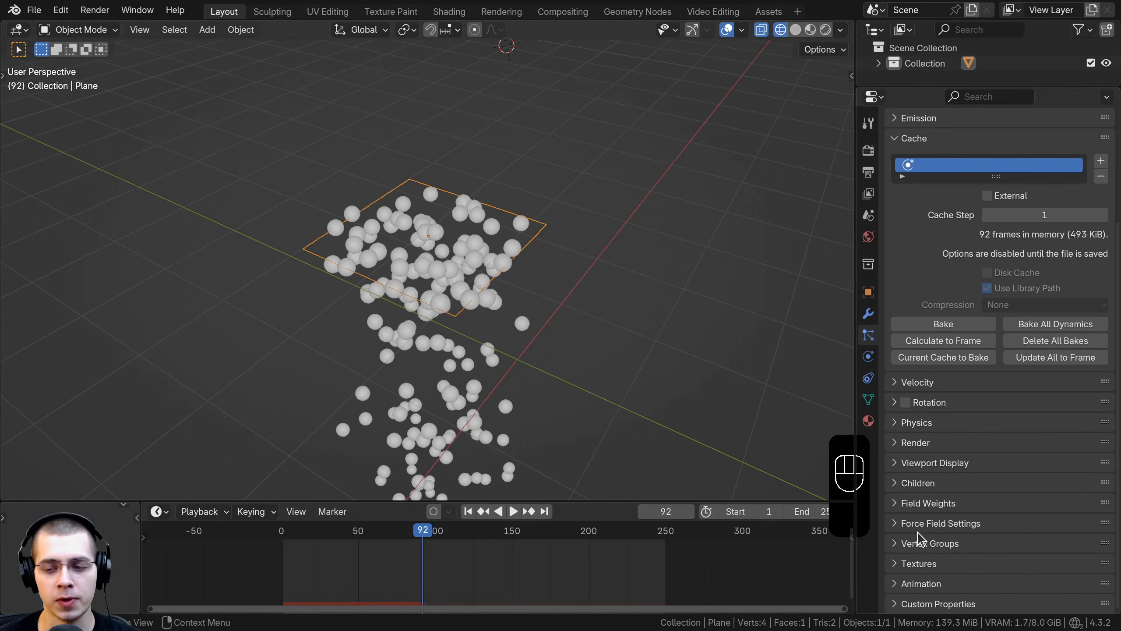
scroll(977, 477, up, 6)
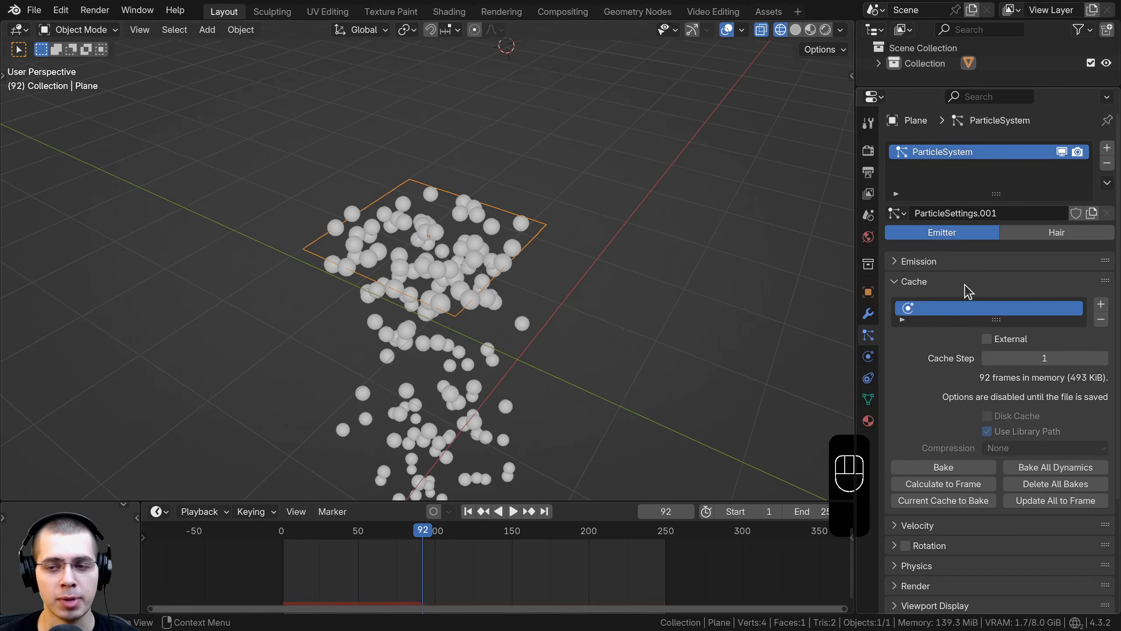
Step: Collapse the Cache section and move it below Custom Properties, at the end of the particle settings
click(922, 285)
click(935, 283)
click(915, 282)
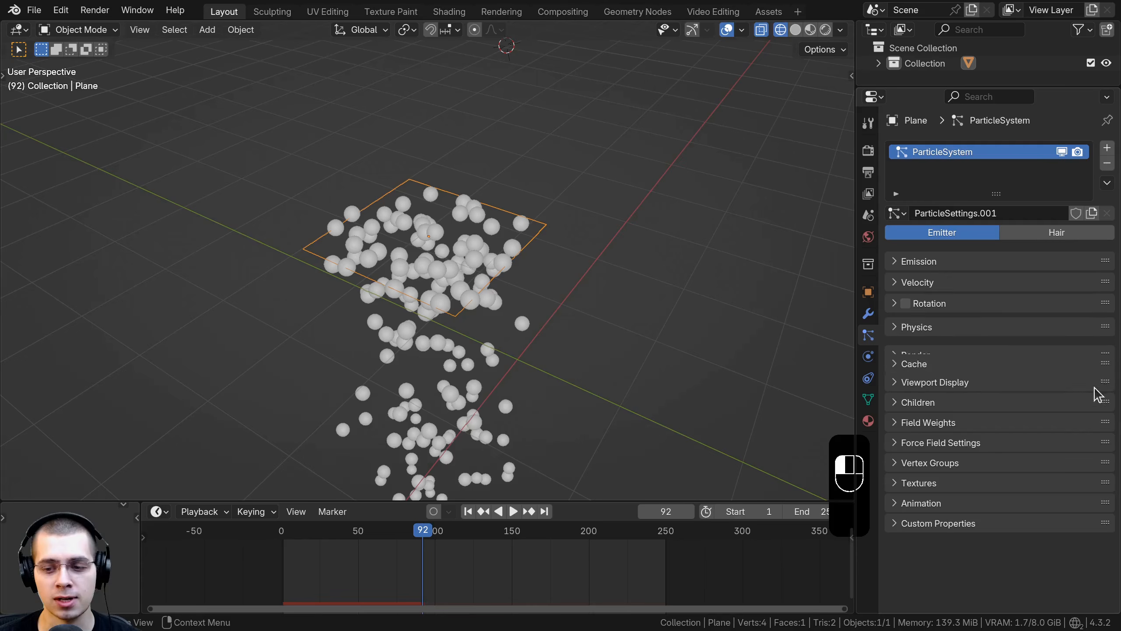
drag(1096, 387, 1080, 529)
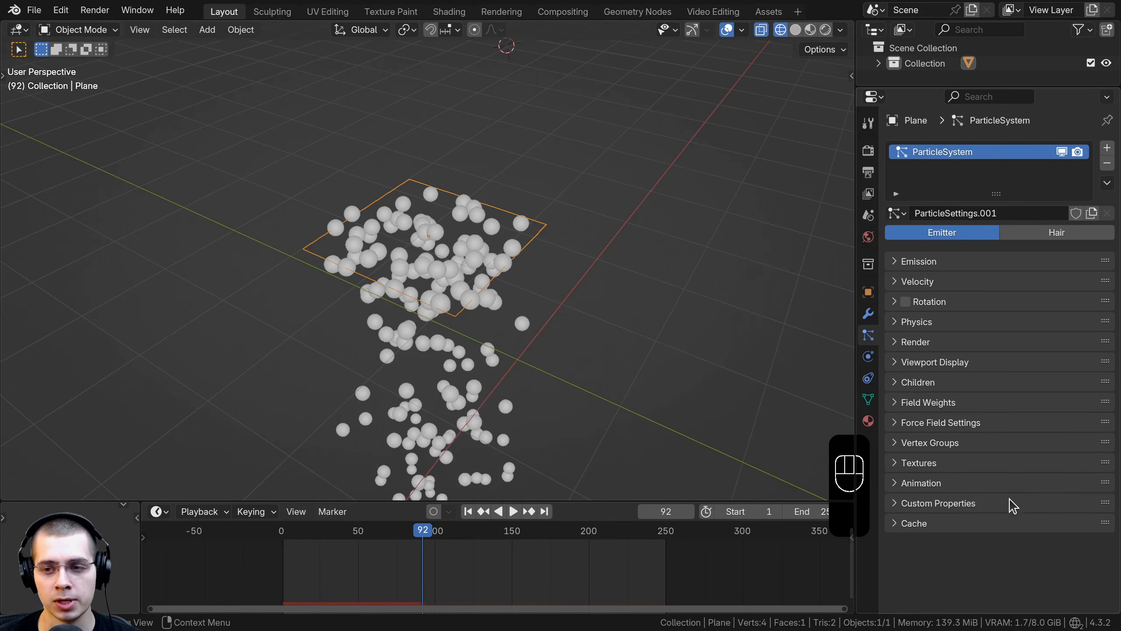
Step: Expand the Velocity settings and briefly play the animation with the plane viewed up close
click(897, 285)
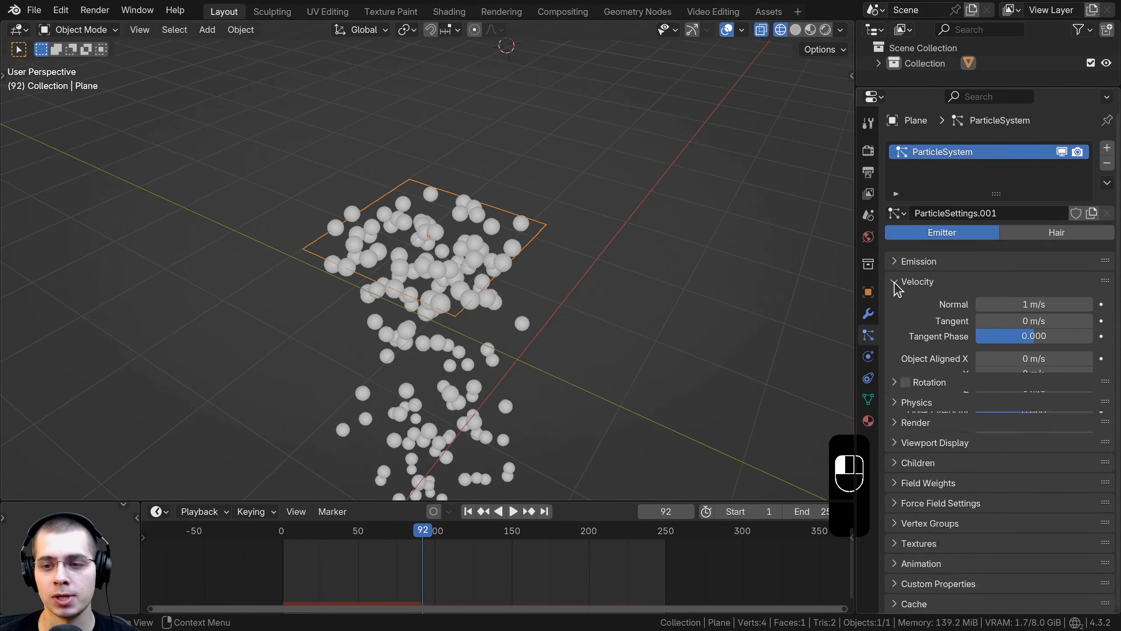
middle_drag(608, 358, 573, 331)
scroll(573, 331, up, 2)
key(space)
scroll(573, 331, up, 1)
scroll(503, 255, down, 2)
key(space)
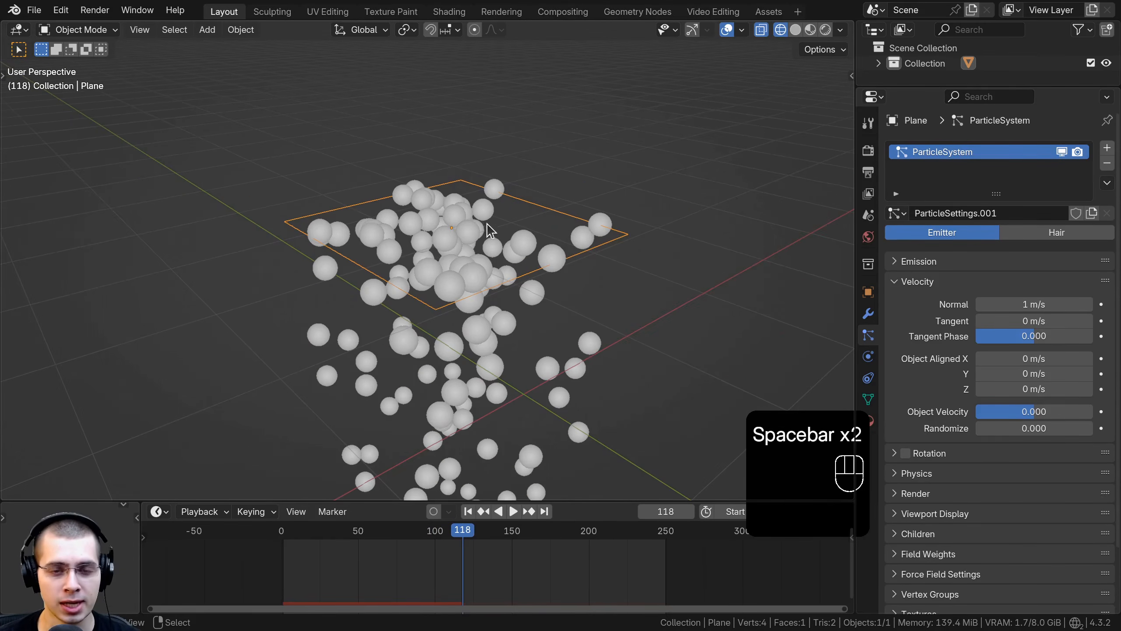
Step: Replay the particle animation from the first frame and examine from several angles how particles leave the plane
middle_drag(483, 215, 556, 333)
key(space)
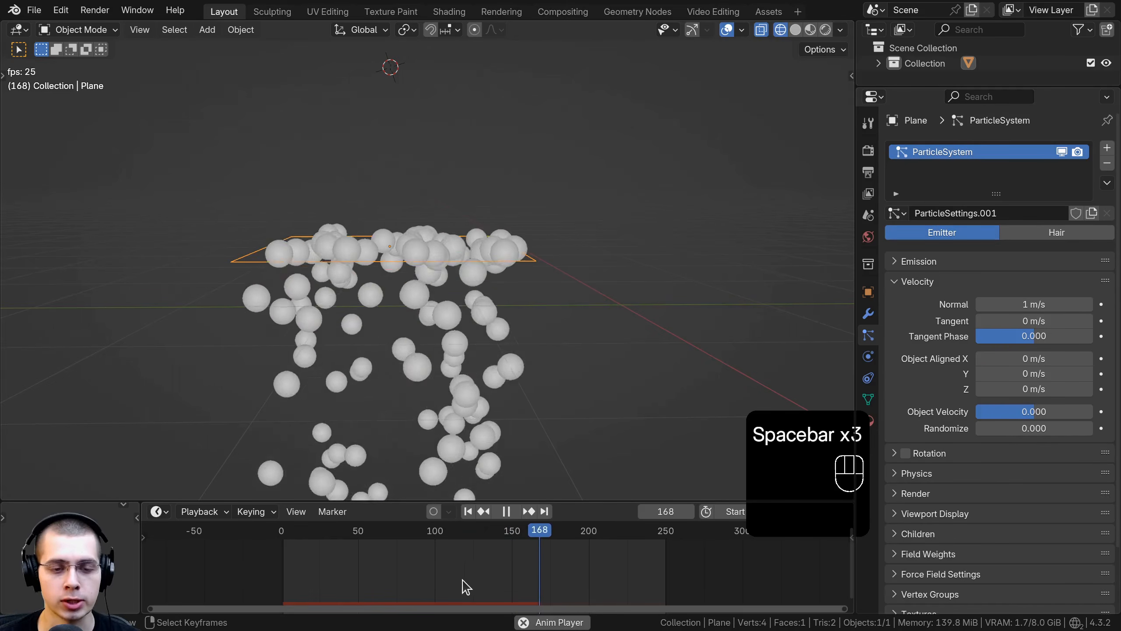
key(shift+Left)
middle_drag(333, 276, 462, 296)
key(space)
scroll(462, 296, up, 3)
middle_drag(450, 274, 417, 287)
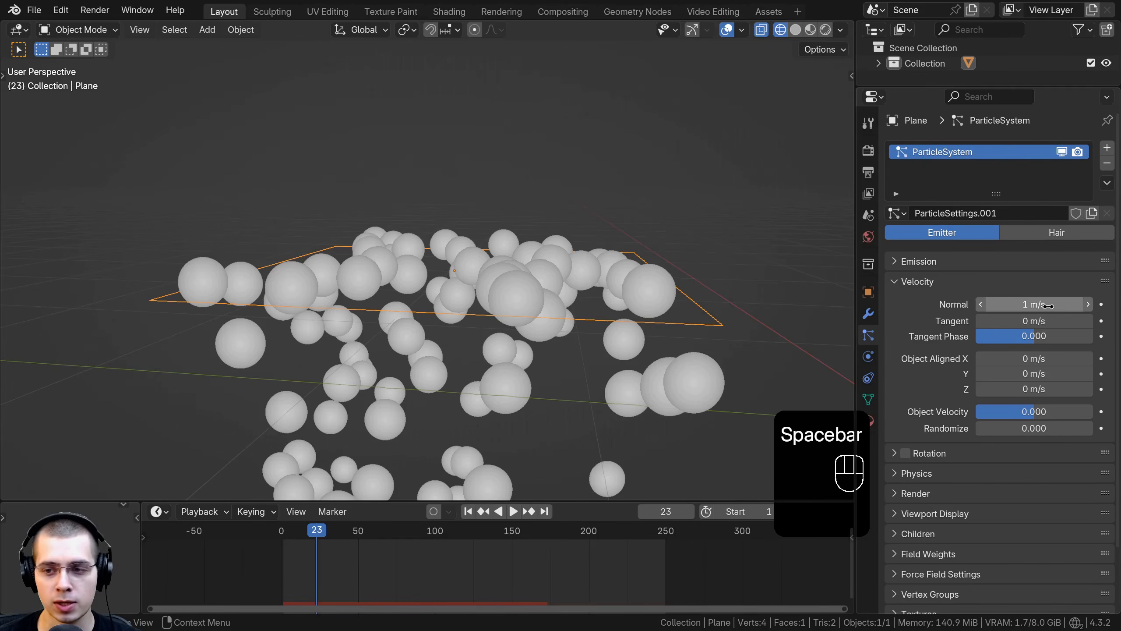
middle_drag(597, 313, 504, 320)
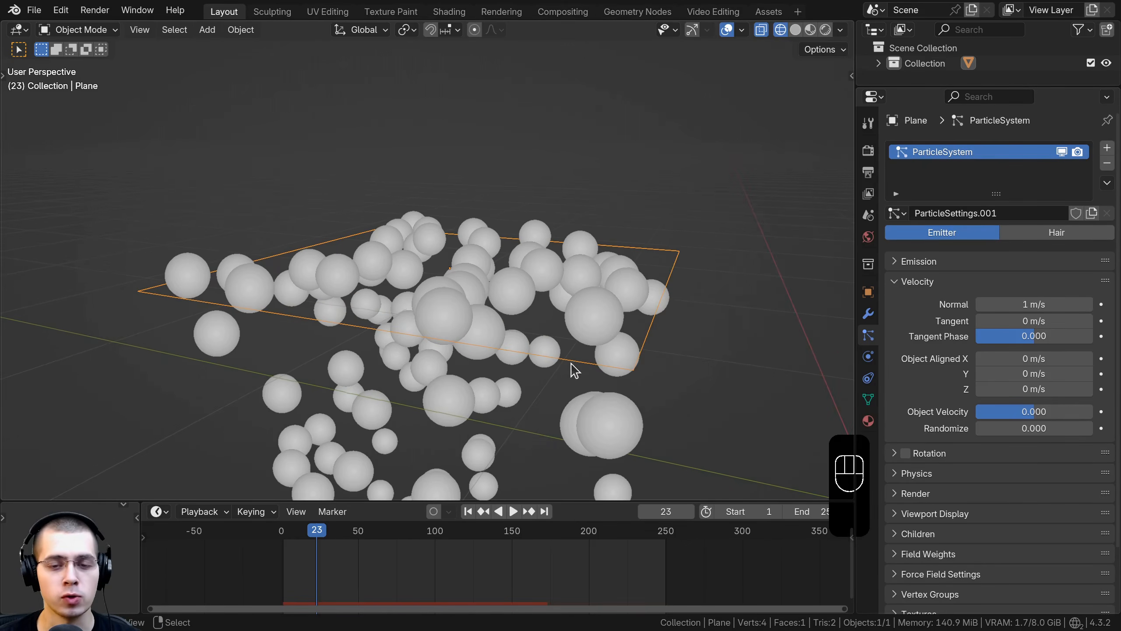
middle_drag(571, 363, 490, 239)
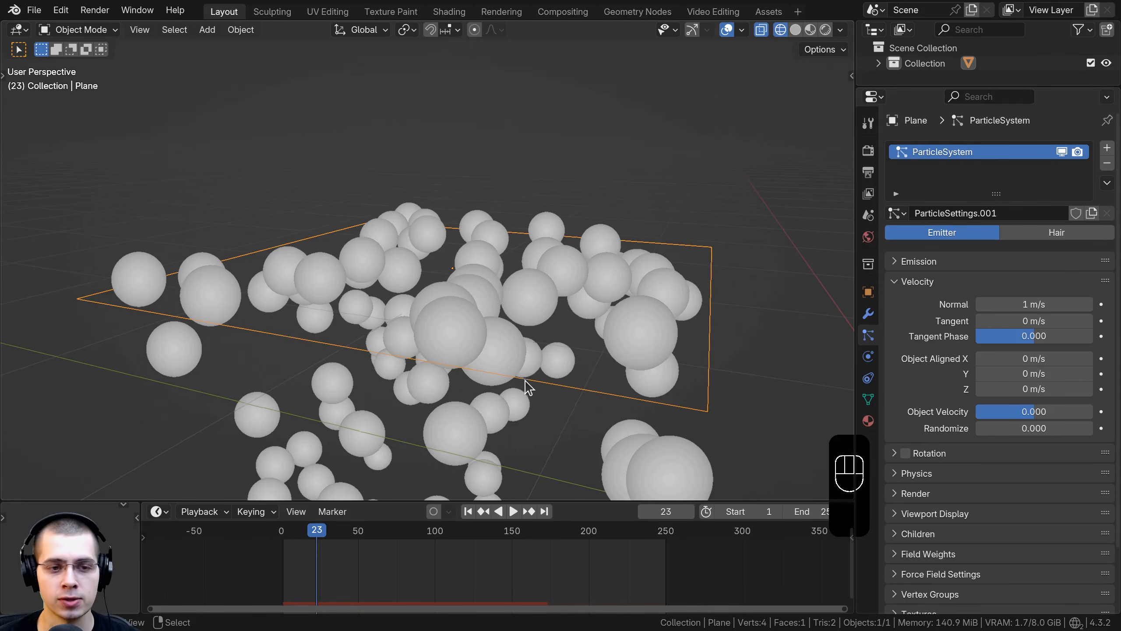
Step: Switch the viewport to solid shading, enable the Face Orientation overlay and inspect both sides of the plane
key(z)
key(z)
click(743, 30)
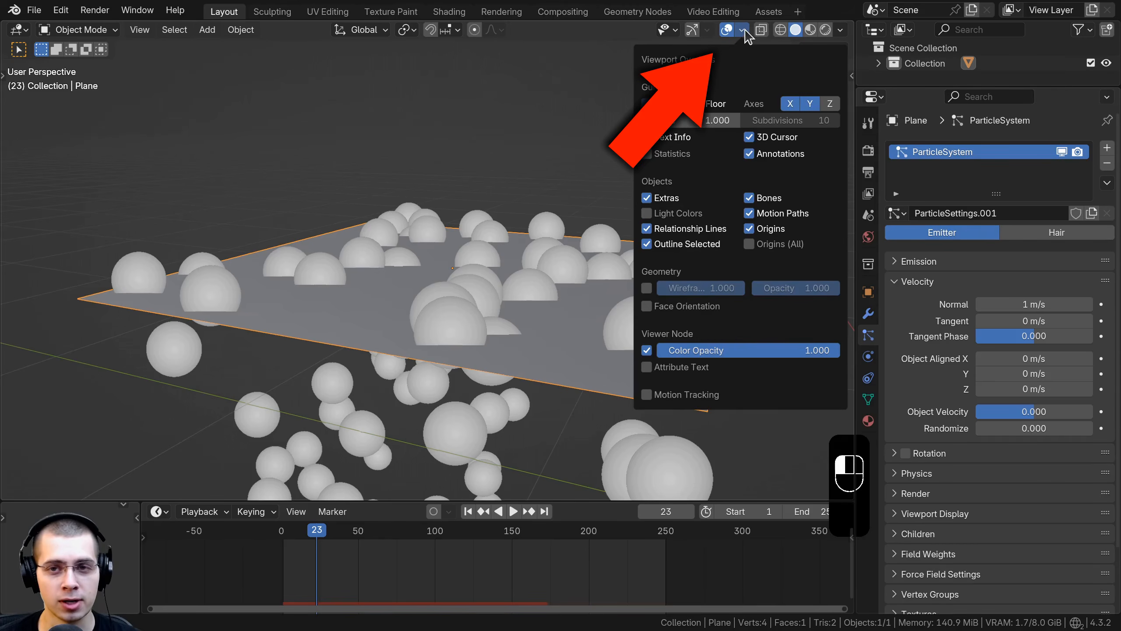
click(648, 307)
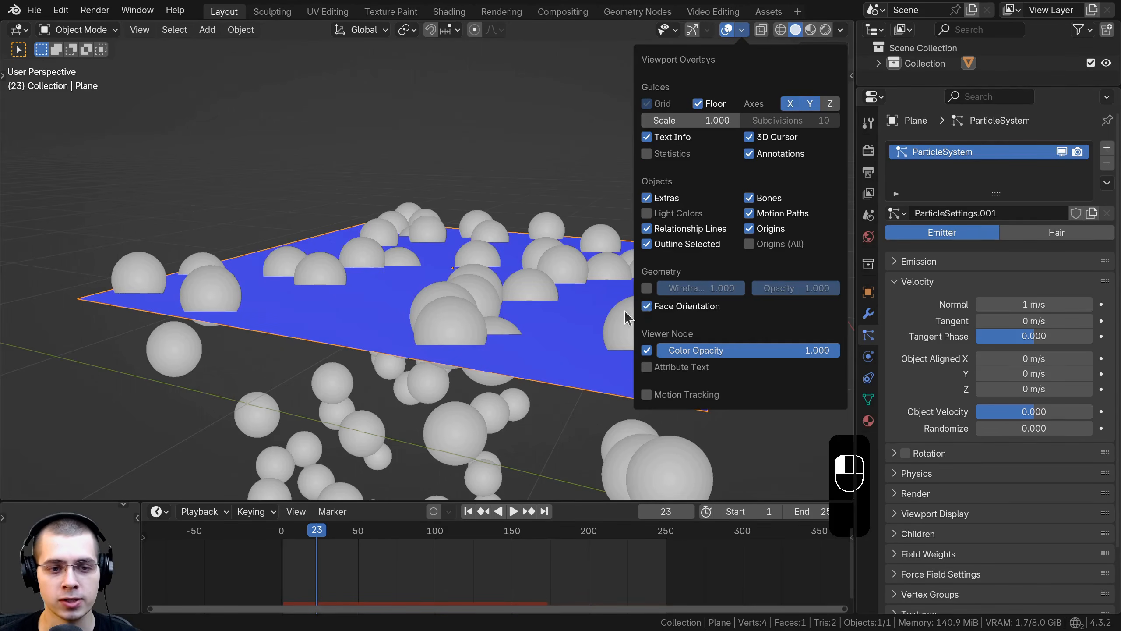
middle_drag(293, 311, 490, 217)
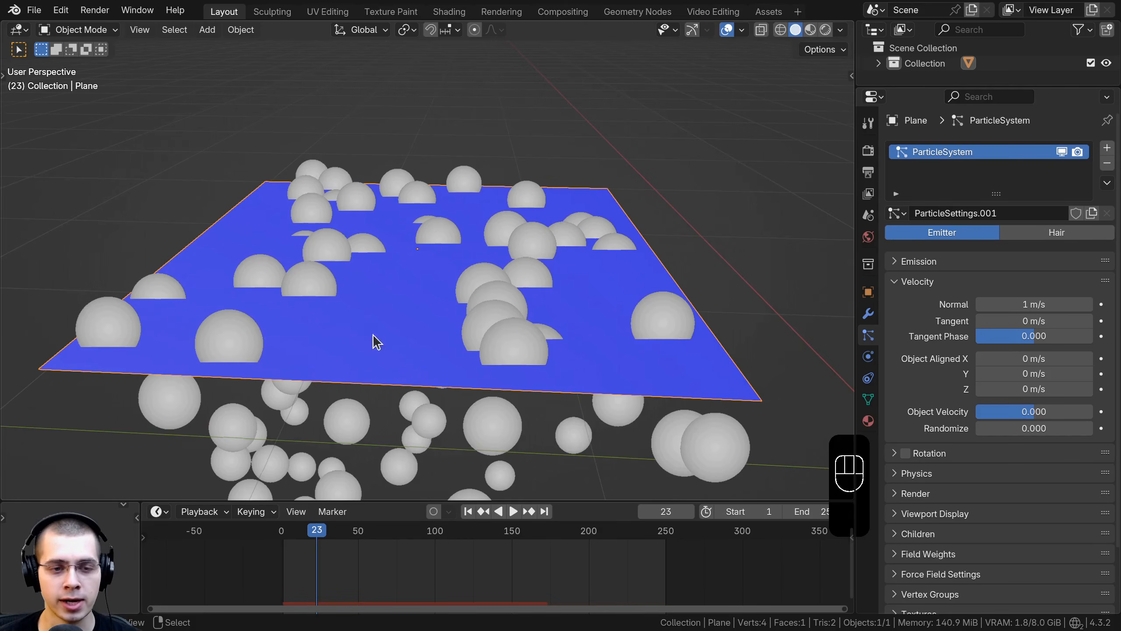
middle_drag(536, 274, 325, 431)
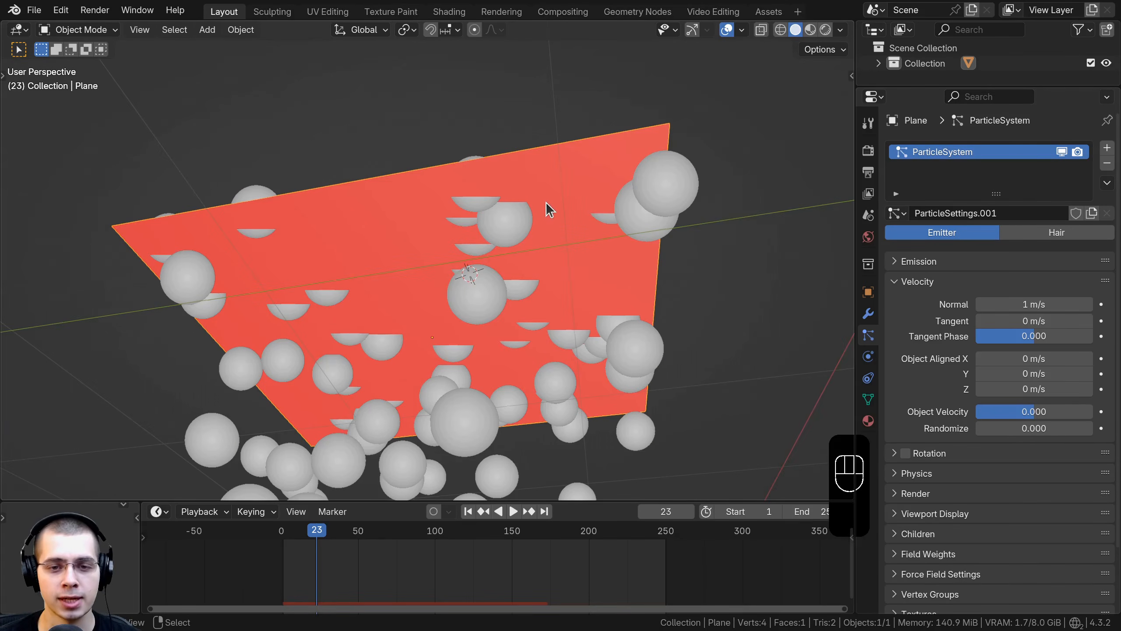
Step: Add a monkey mesh, inspect its face orientation from inside and outside, and delete it again
middle_drag(546, 209, 503, 147)
key(shift+a)
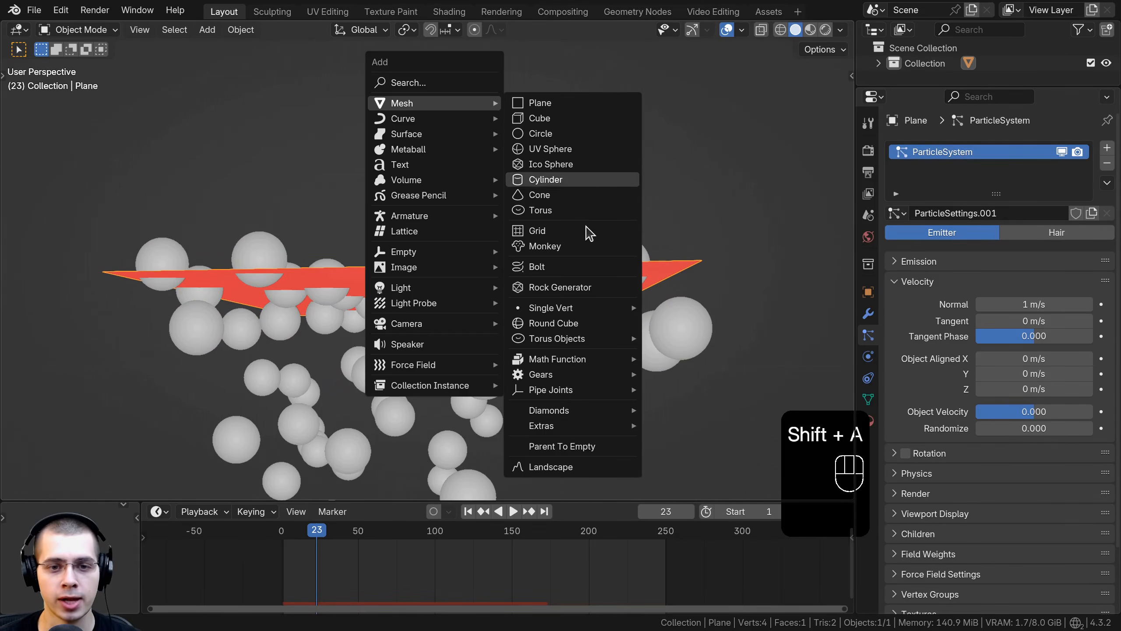
click(581, 246)
shift+middle_drag(560, 333, 550, 388)
middle_drag(468, 252, 508, 305)
scroll(574, 199, up, 3)
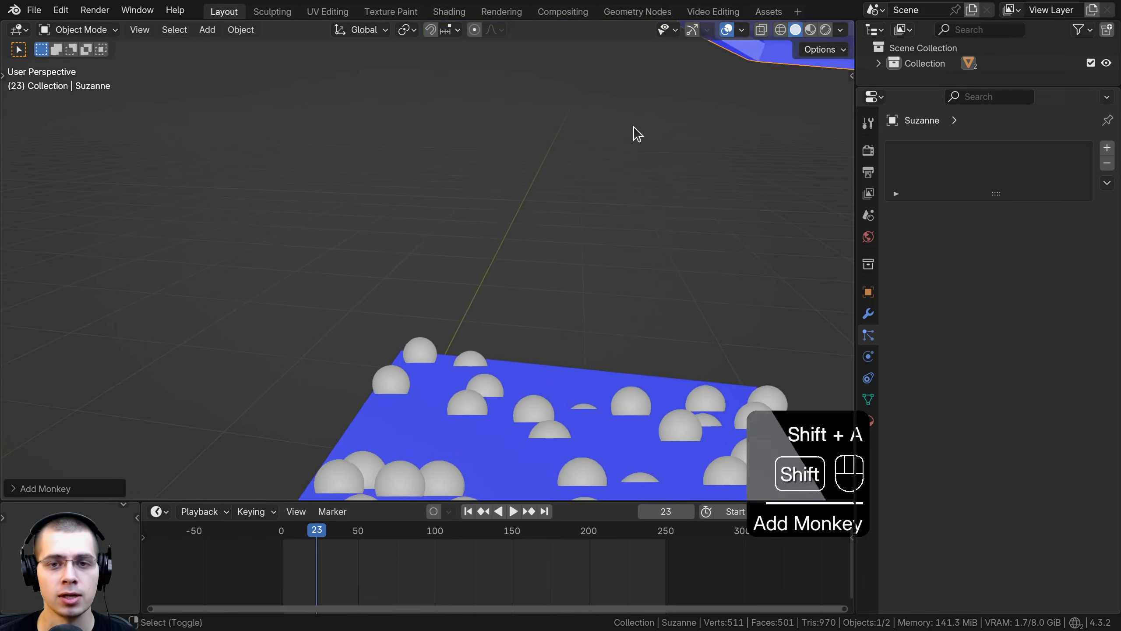
shift+middle_drag(635, 133, 435, 283)
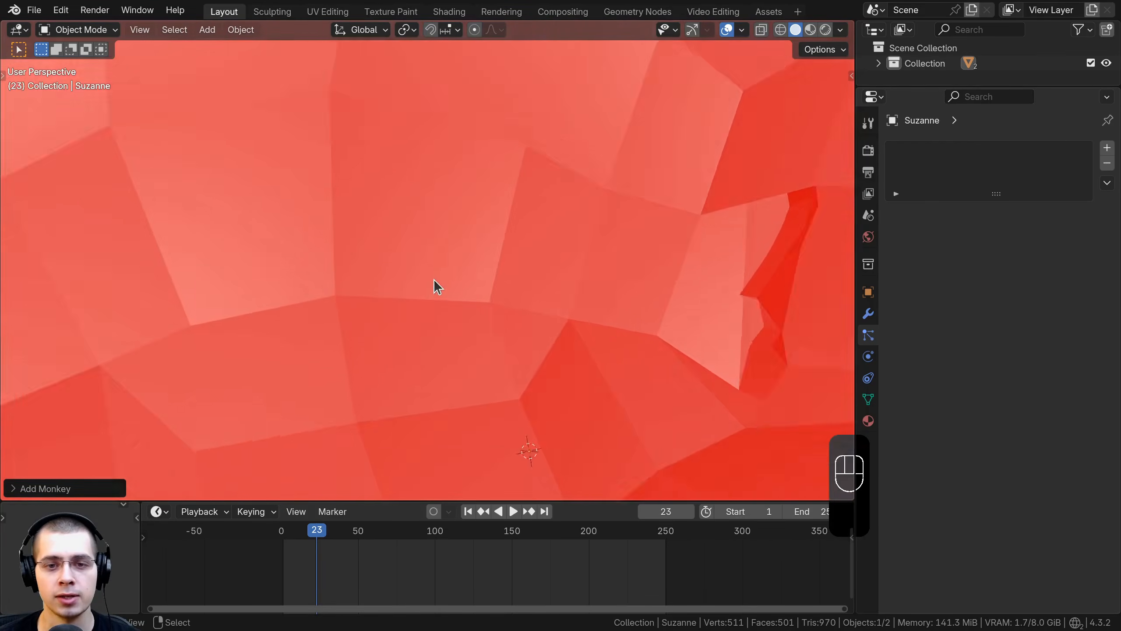
scroll(435, 283, down, 8)
key(Tab)
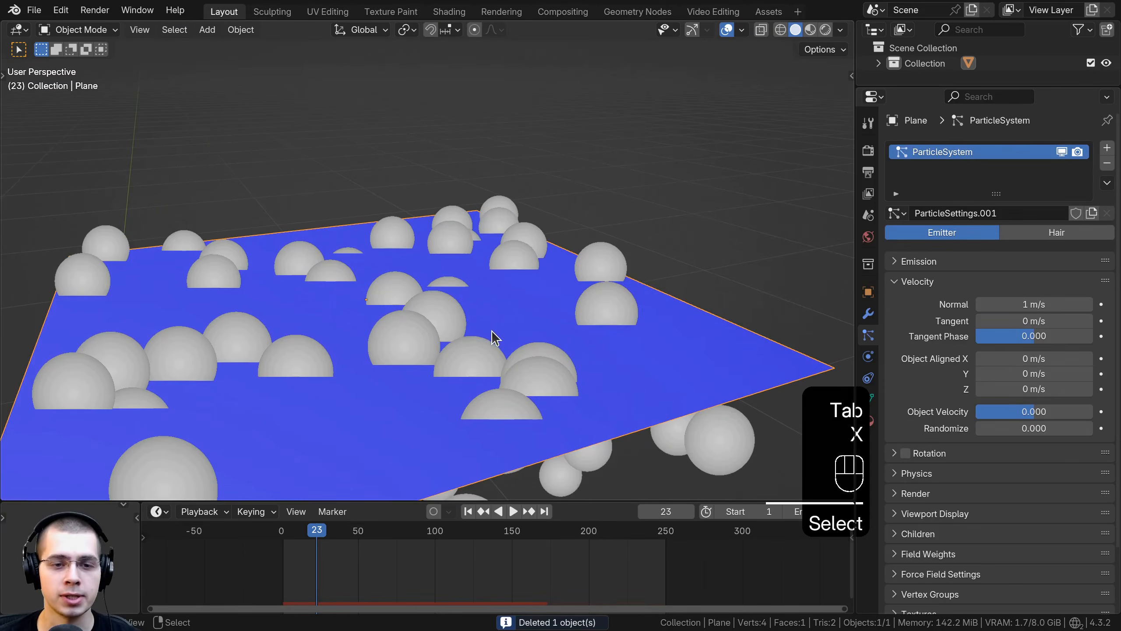
Step: Play the particle animation and rotate the plane into a steep tilt to watch the emission direction change
key(space)
scroll(494, 335, down, 5)
middle_drag(493, 335, 443, 272)
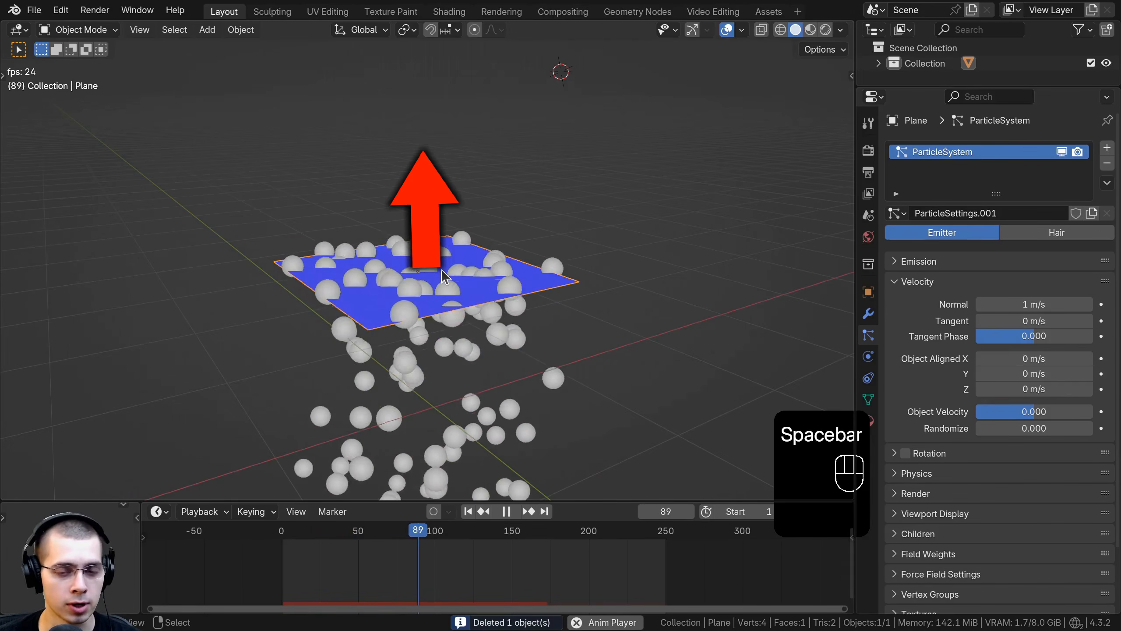
key(r)
click(475, 376)
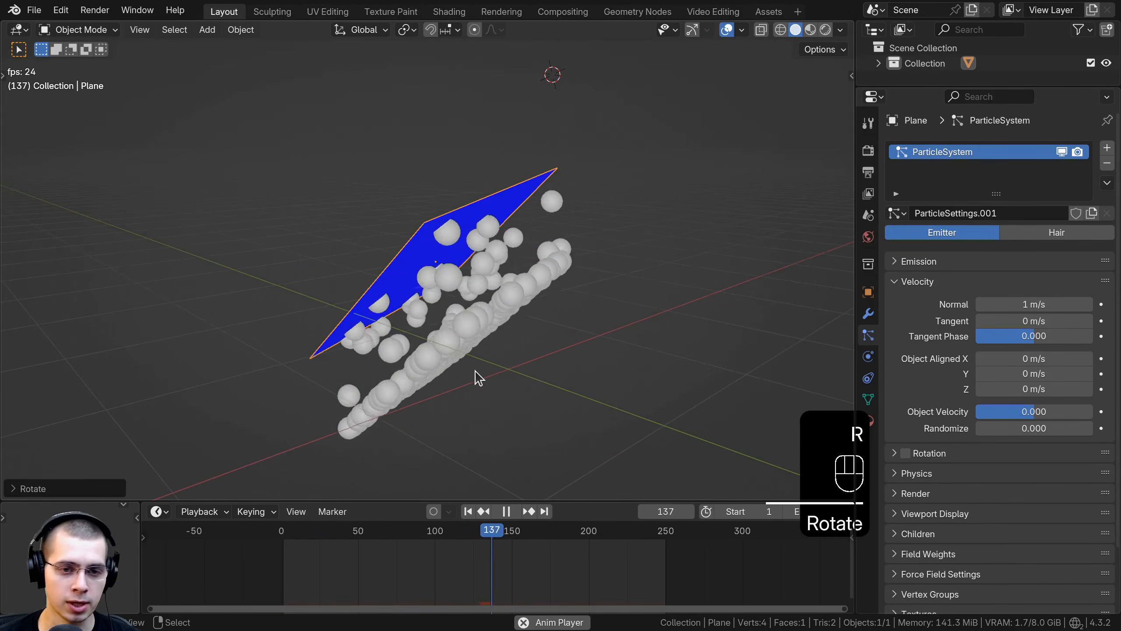
key(r)
click(630, 251)
middle_drag(631, 252, 643, 258)
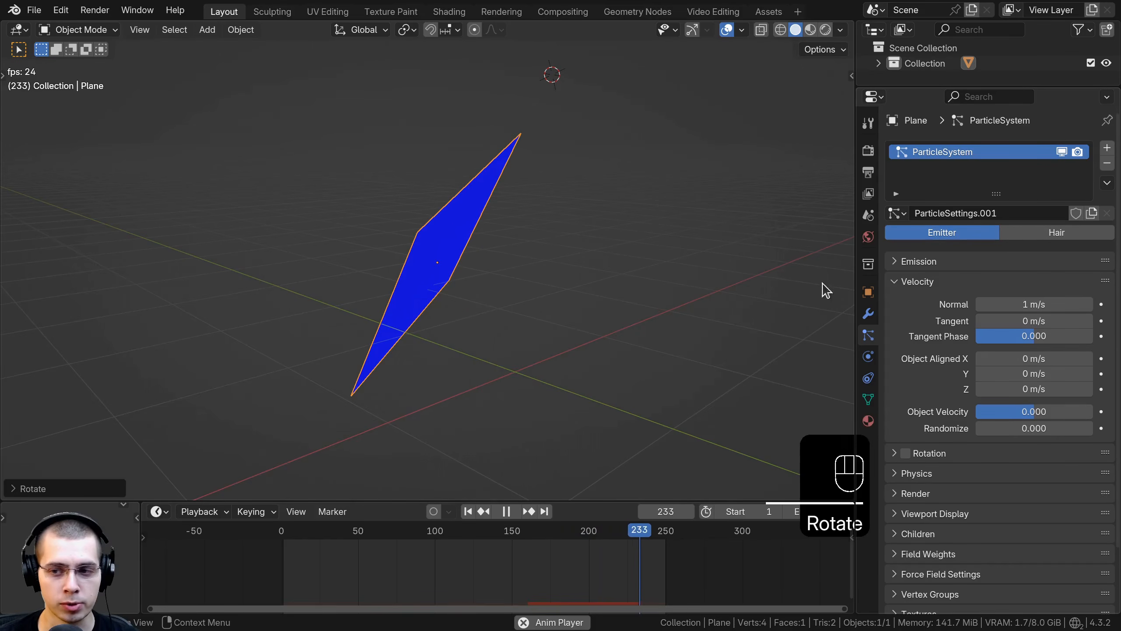
Step: Set the Normal velocity to 1.82 m/s and replay the animation from the start, viewing the plane edge-on
key(space)
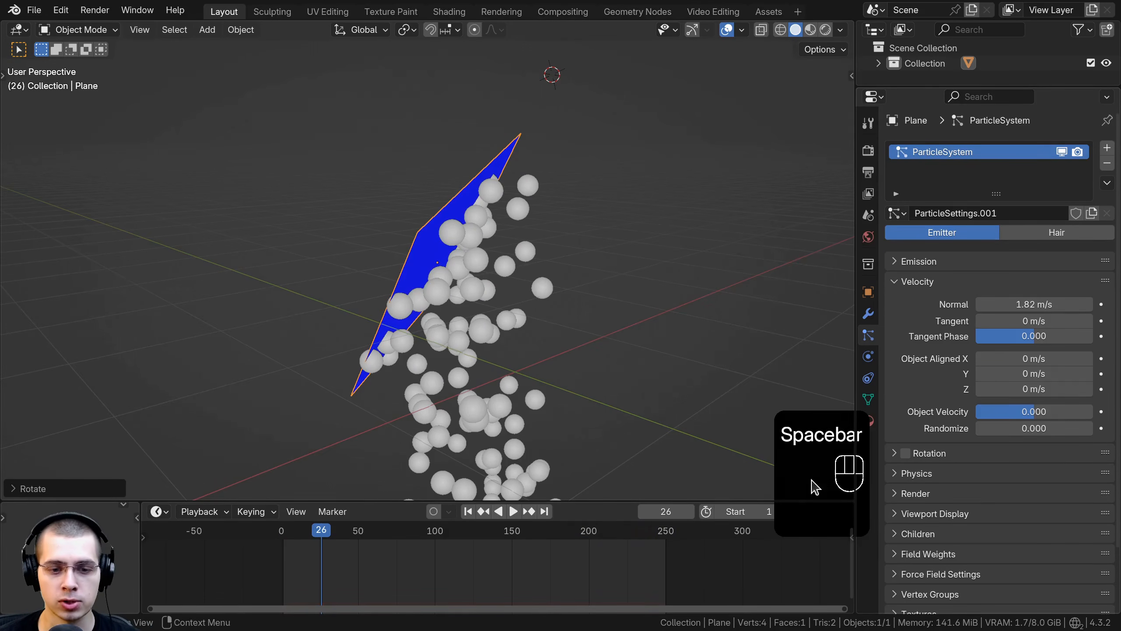
drag(314, 531, 281, 531)
key(space)
middle_drag(559, 315, 618, 314)
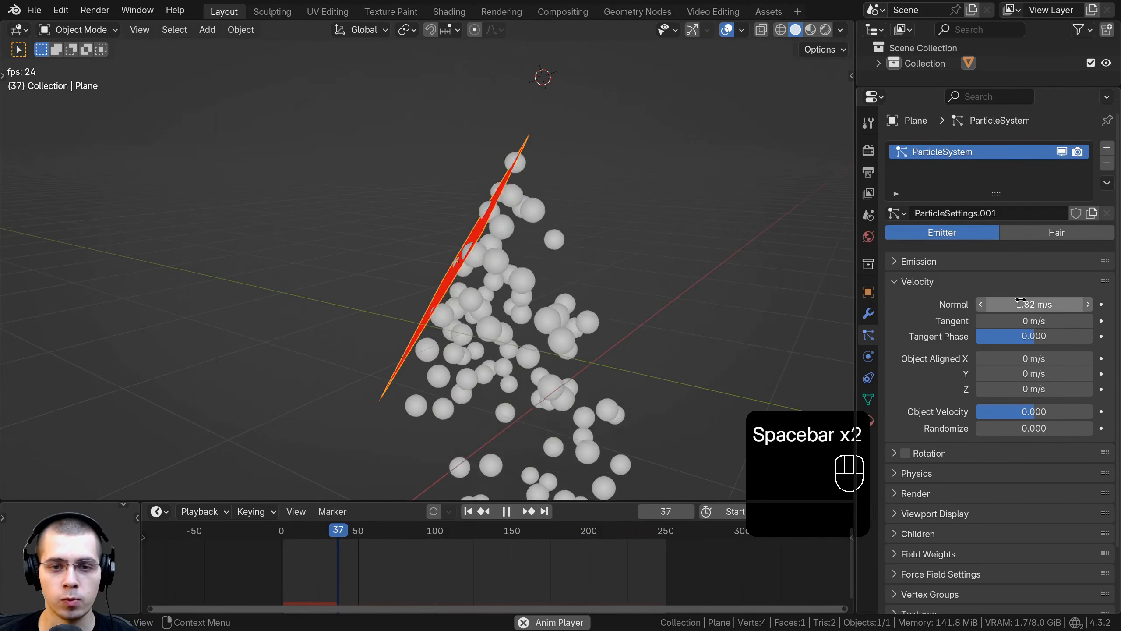
Step: Raise the Normal velocity to 9.09 m/s and rotate the plane to aim the particle stream
drag(1022, 300, 1071, 300)
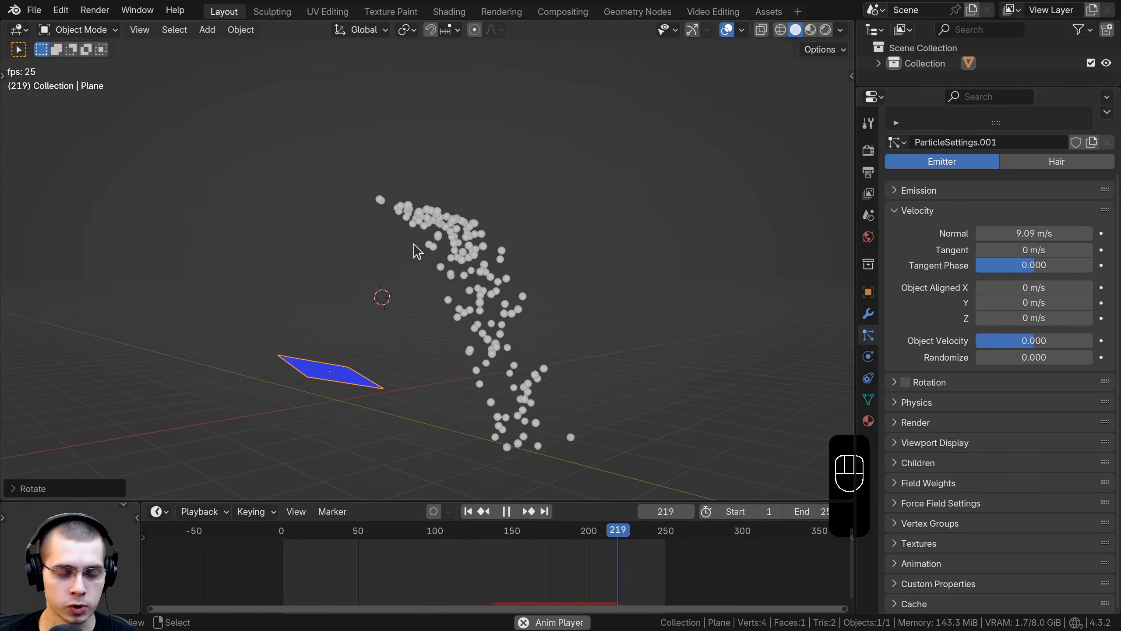
middle_drag(417, 252, 358, 381)
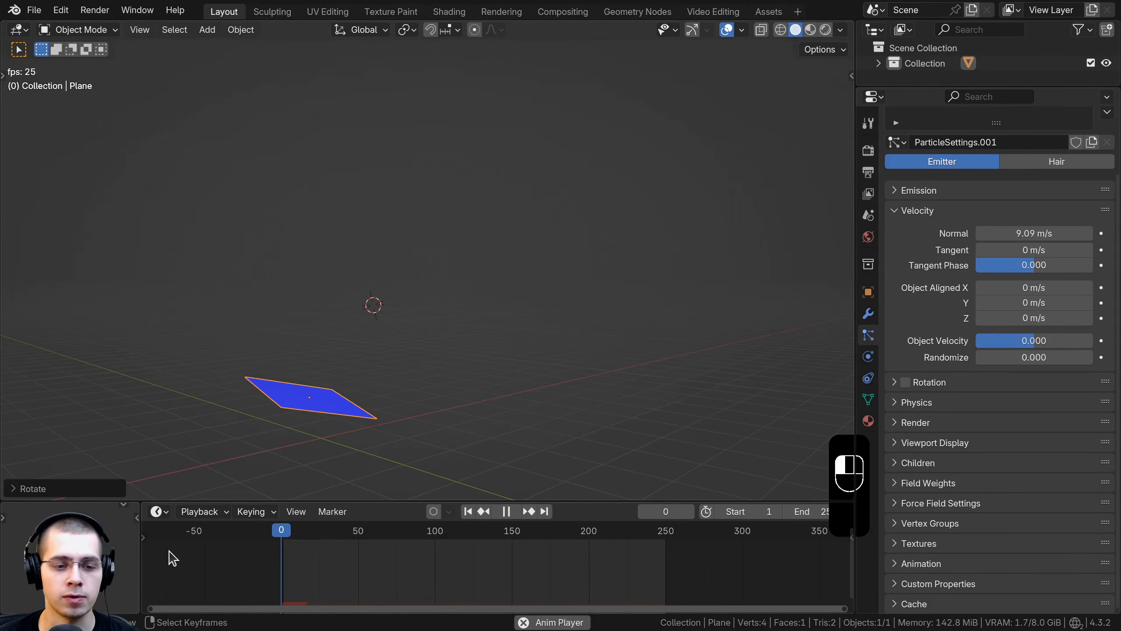
key(r)
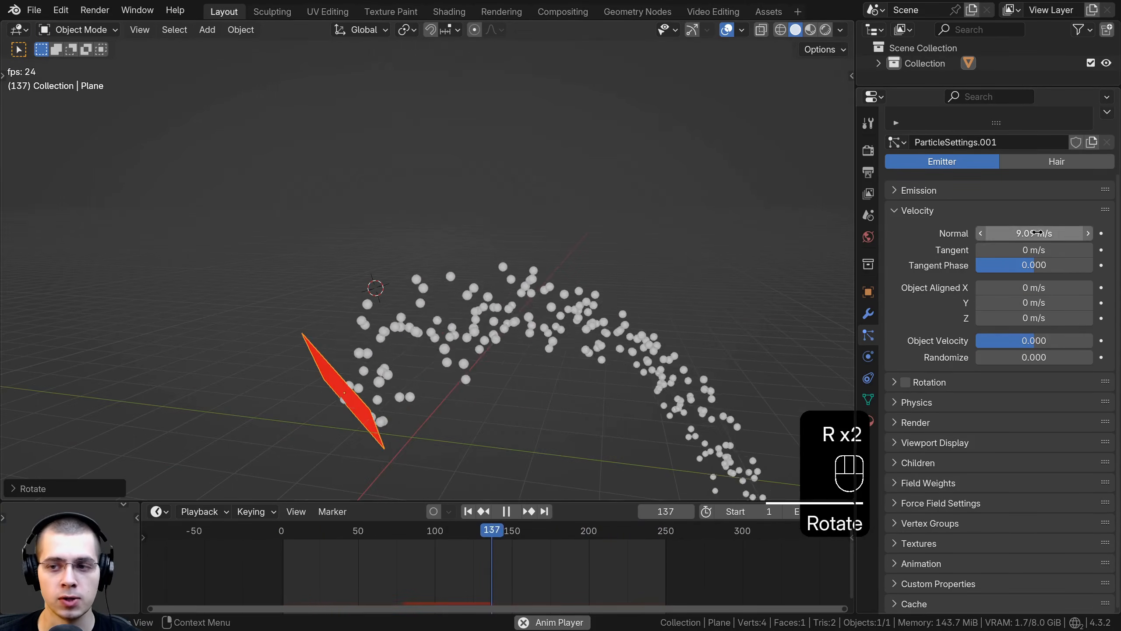
Step: Set the Normal velocity to -5 m/s and examine from several angles how particles leave the plane
click(1033, 233)
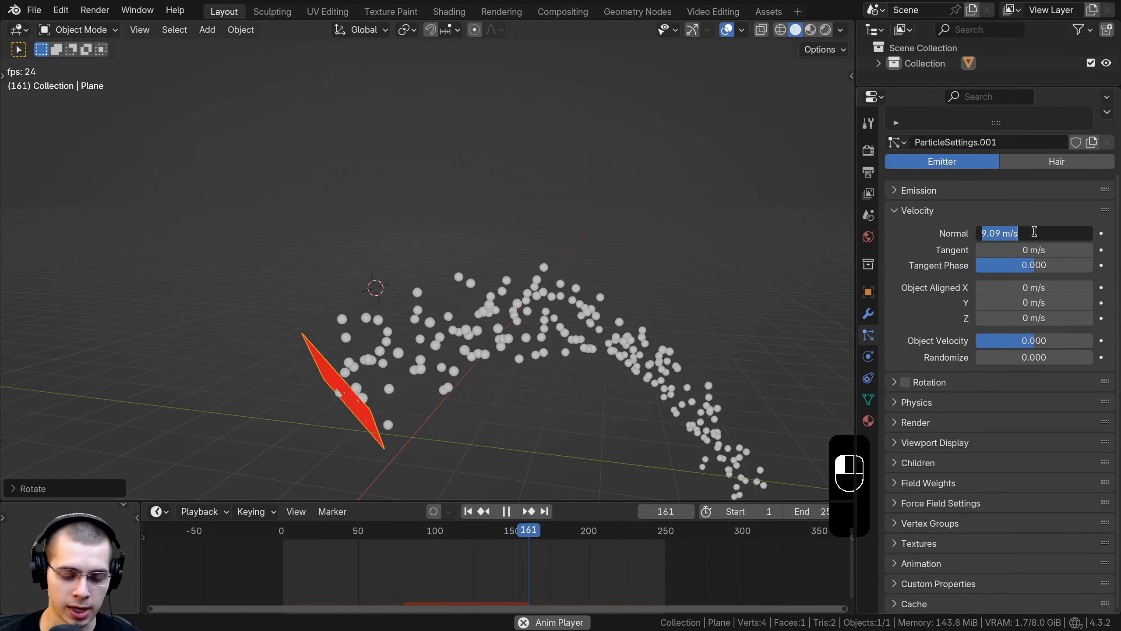
text(-5)
key(Return)
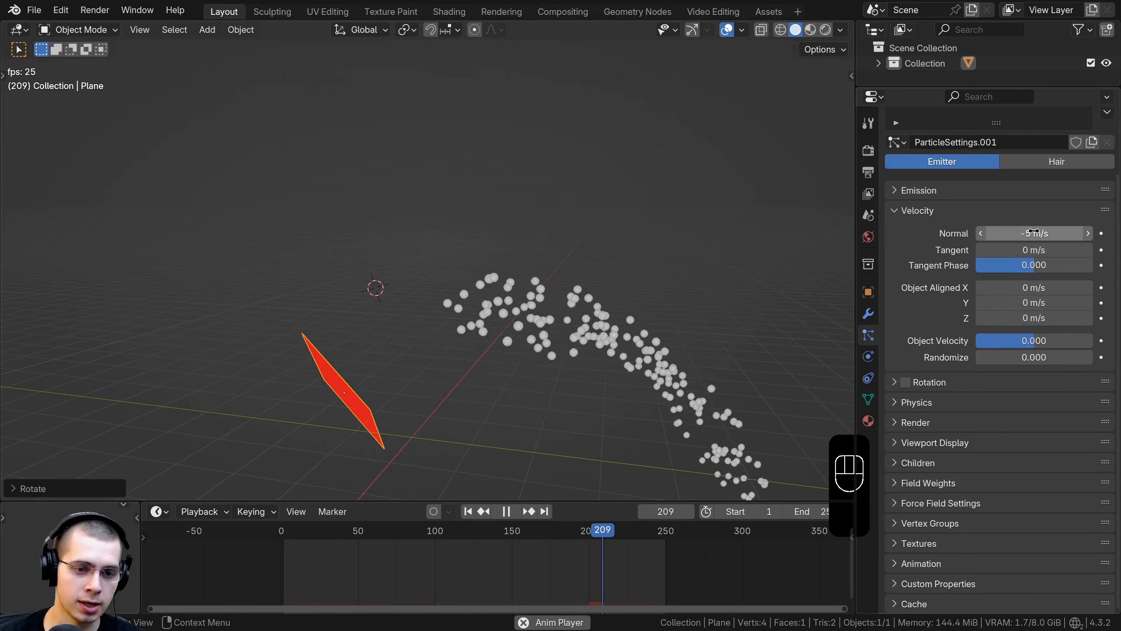
middle_drag(552, 309, 505, 343)
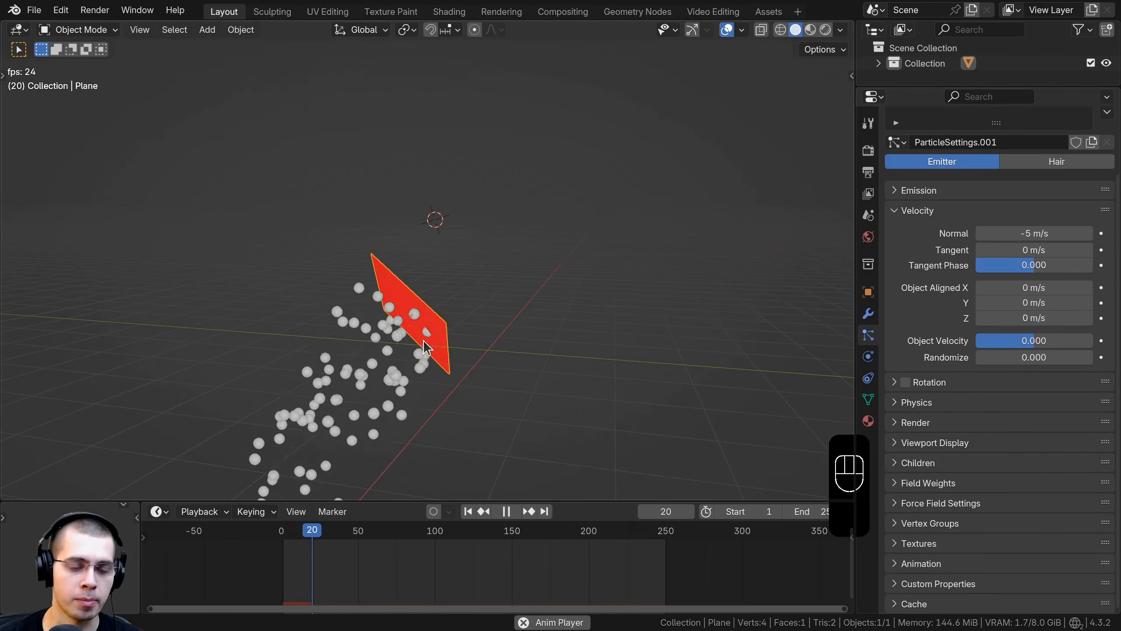
middle_drag(496, 368, 605, 344)
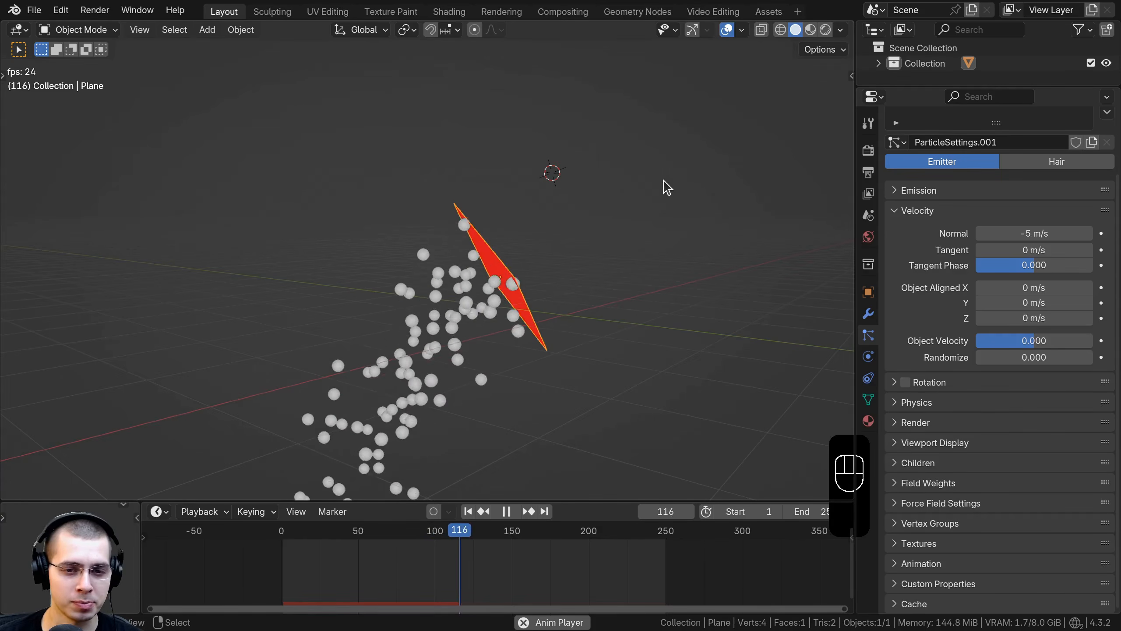
middle_drag(556, 255, 583, 260)
Step: Set the Normal velocity to 0 m/s and replay the animation from the first frame
key(space)
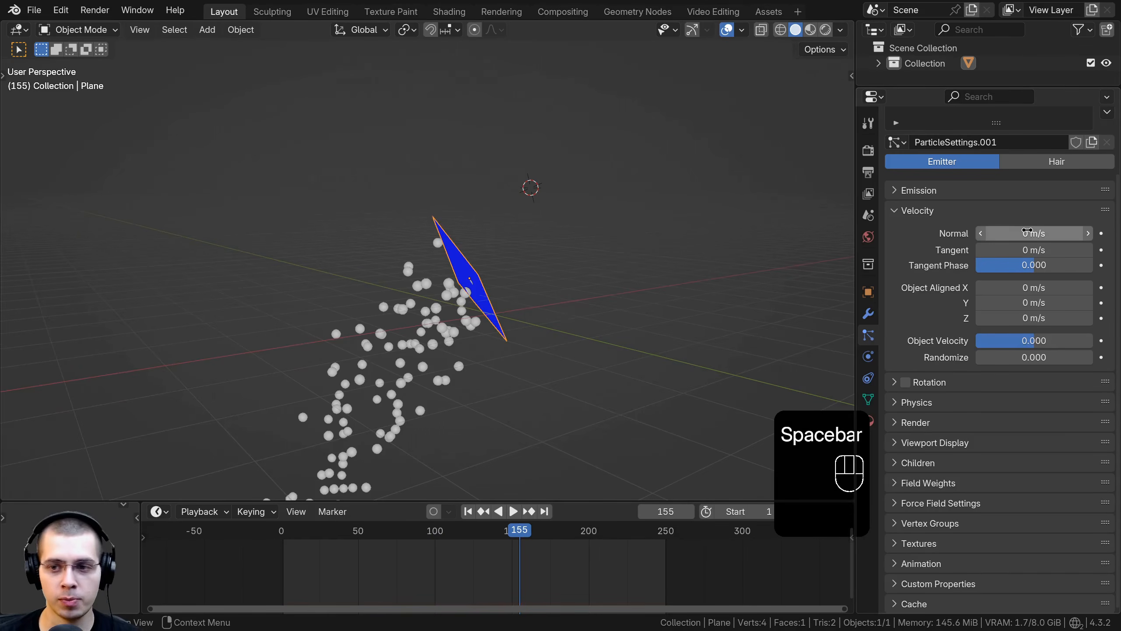
scroll(568, 304, up, 2)
key(space)
click(468, 512)
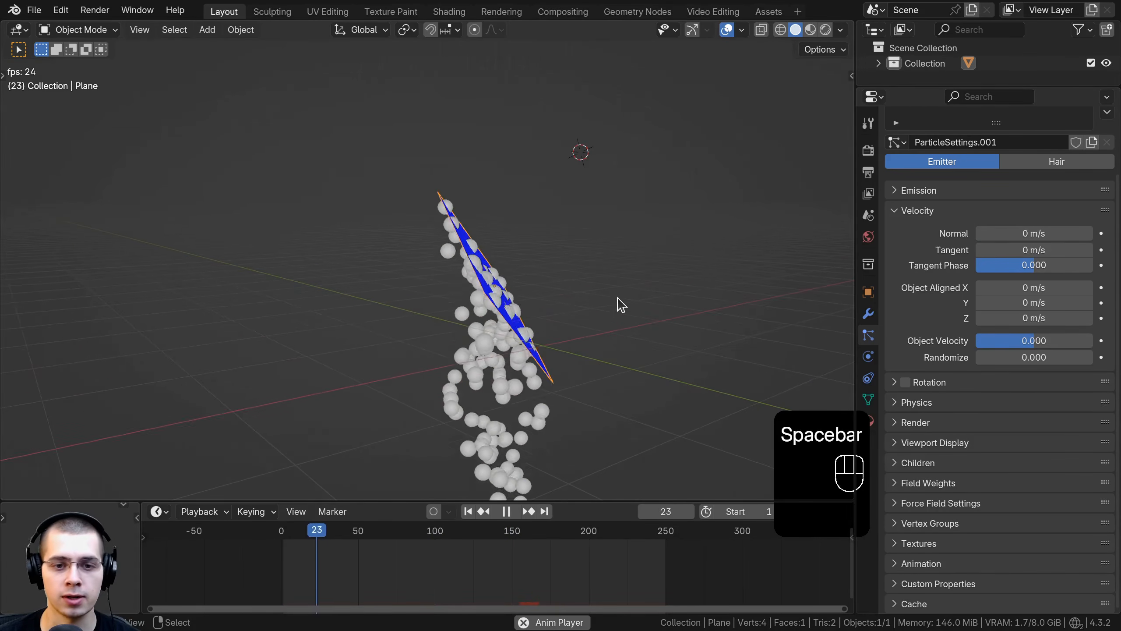
Step: Set the Tangent velocity to 11 m/s while the animation plays
drag(1027, 249, 1064, 250)
middle_drag(539, 292, 510, 281)
scroll(463, 282, down, 4)
Step: Rotate the plane freely until it lies nearly flat with its blue side up, and pause the animation
key(r)
click(390, 293)
scroll(510, 281, up, 2)
key(r)
key(r)
click(527, 269)
scroll(607, 414, up, 4)
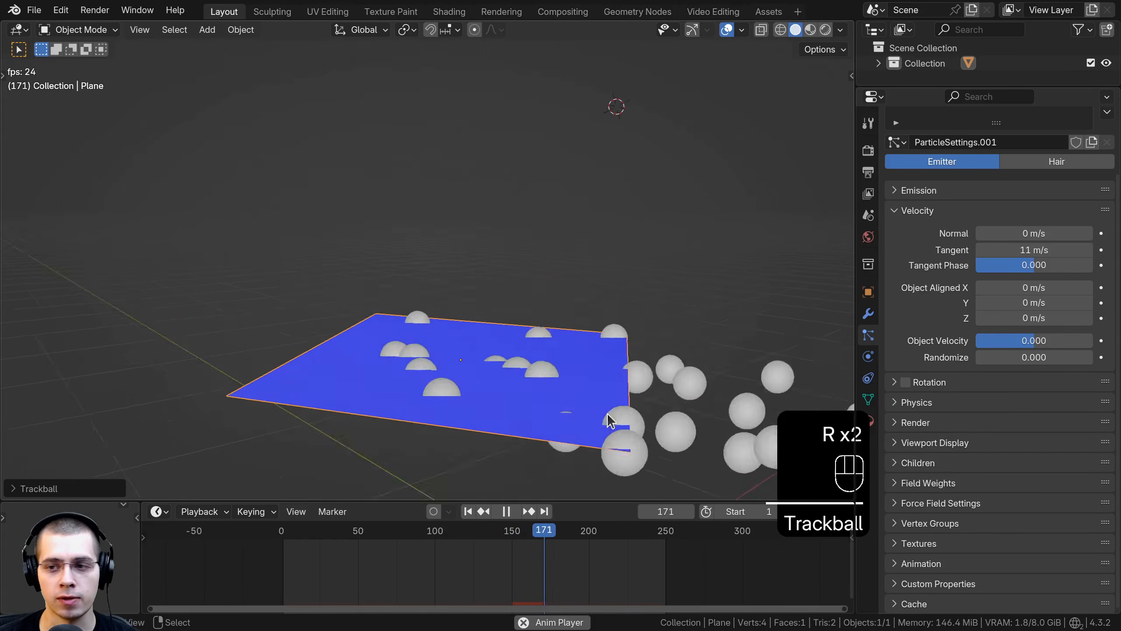
scroll(528, 333, down, 3)
key(space)
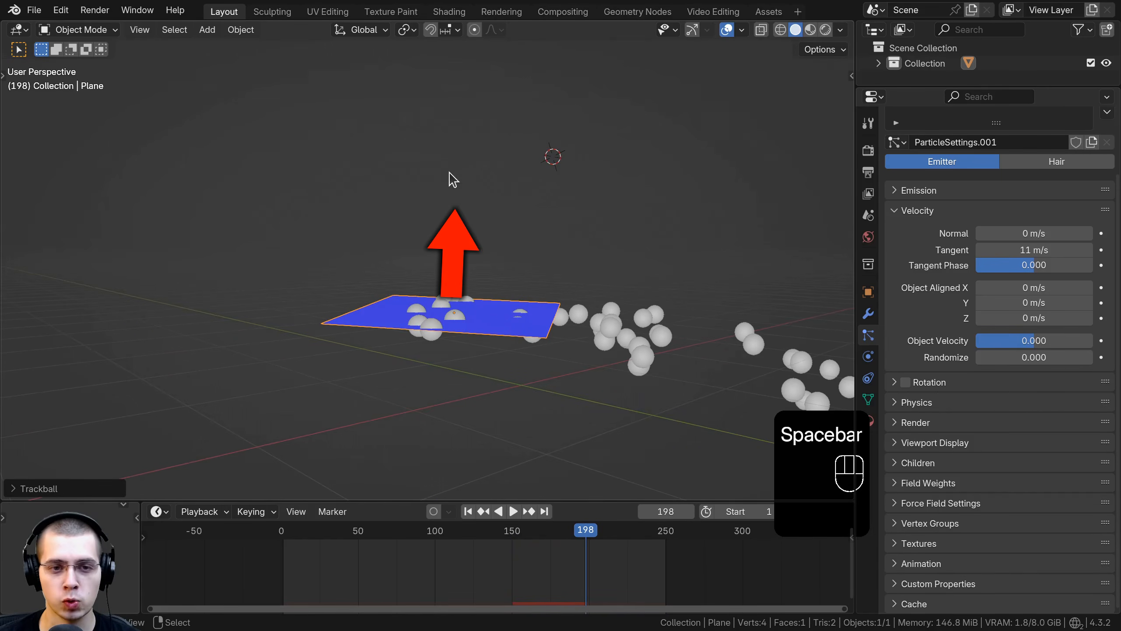
Step: Set the Tangent velocity to 4 m/s and play the animation, viewing the plane from above
middle_drag(450, 183, 422, 418)
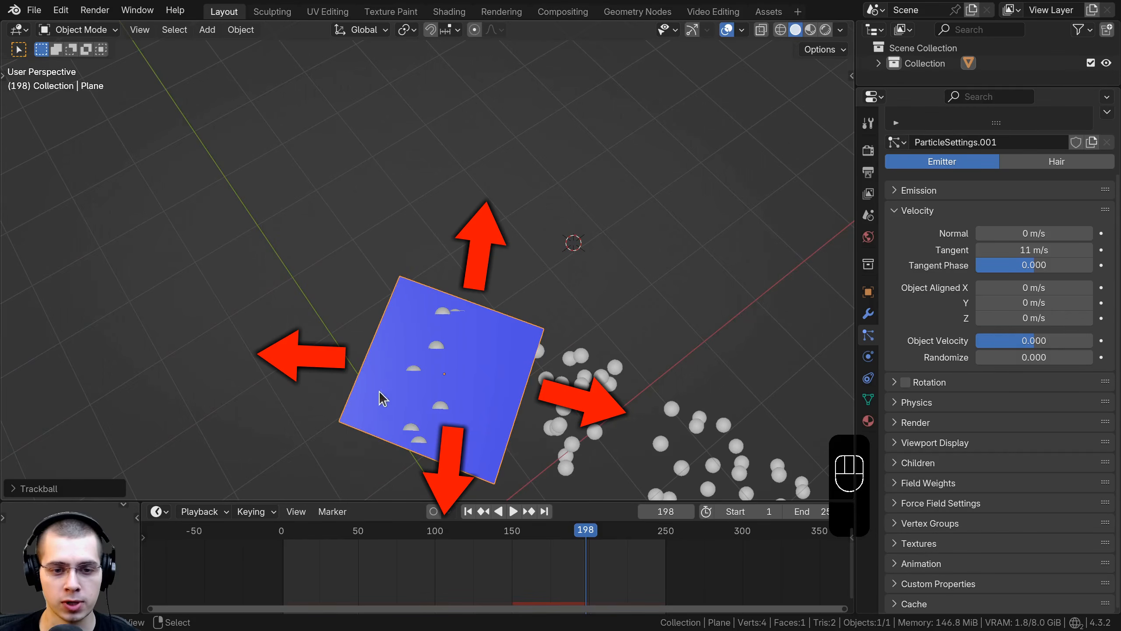
key(space)
key(space)
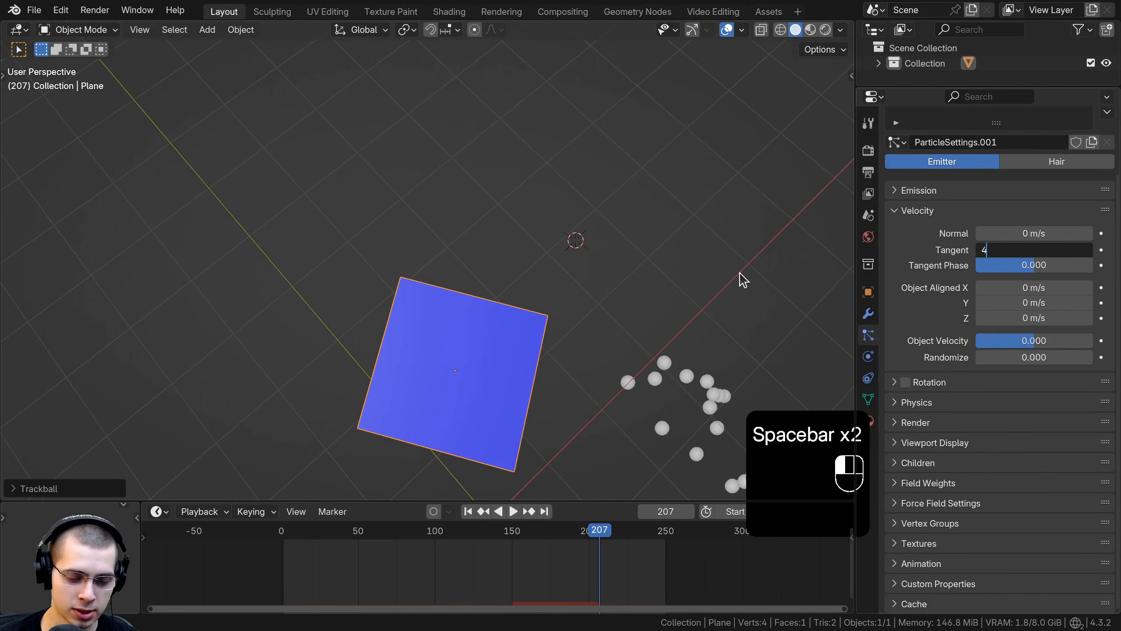
key(space)
middle_drag(561, 379, 610, 344)
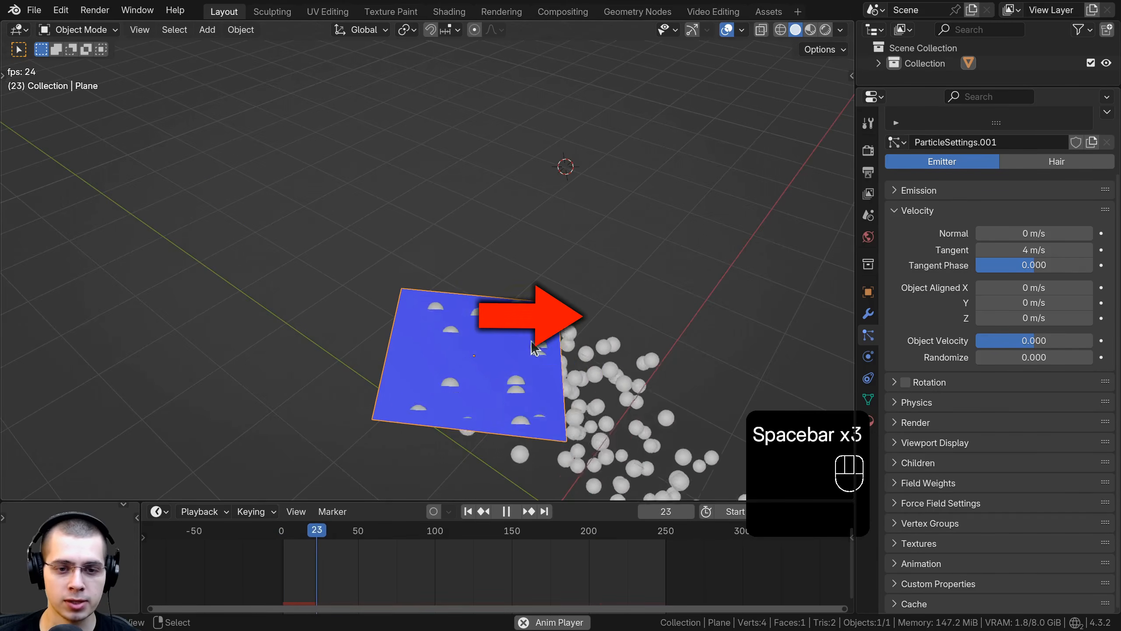
key(space)
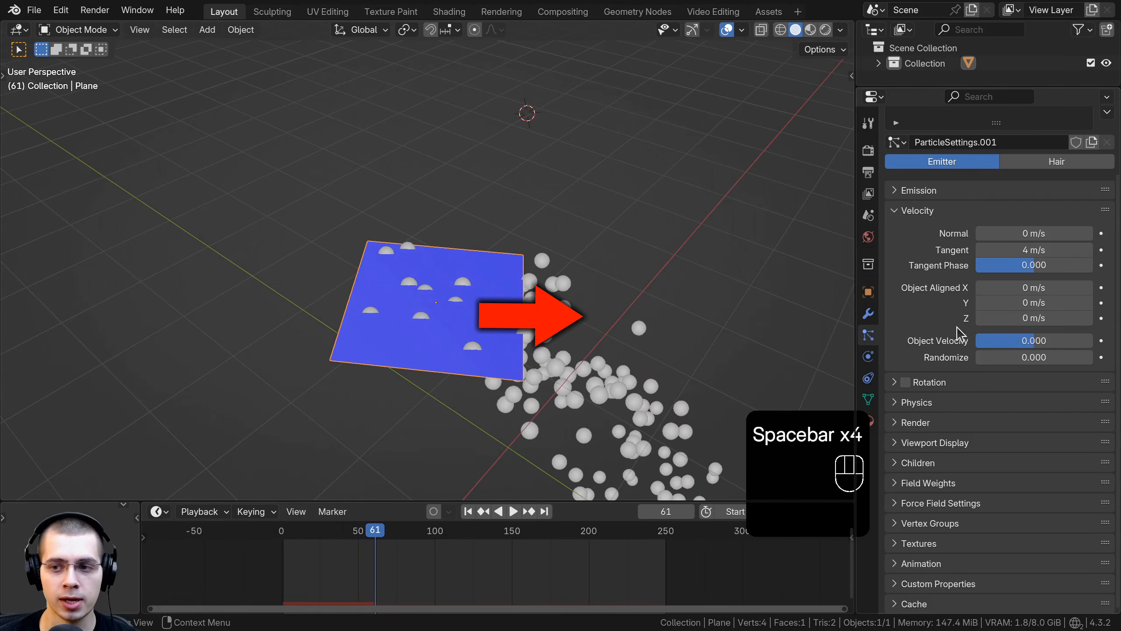
Step: Set the Tangent Phase to 0.570 and play the animation, examining the emission direction from above
drag(1046, 265, 1068, 265)
key(space)
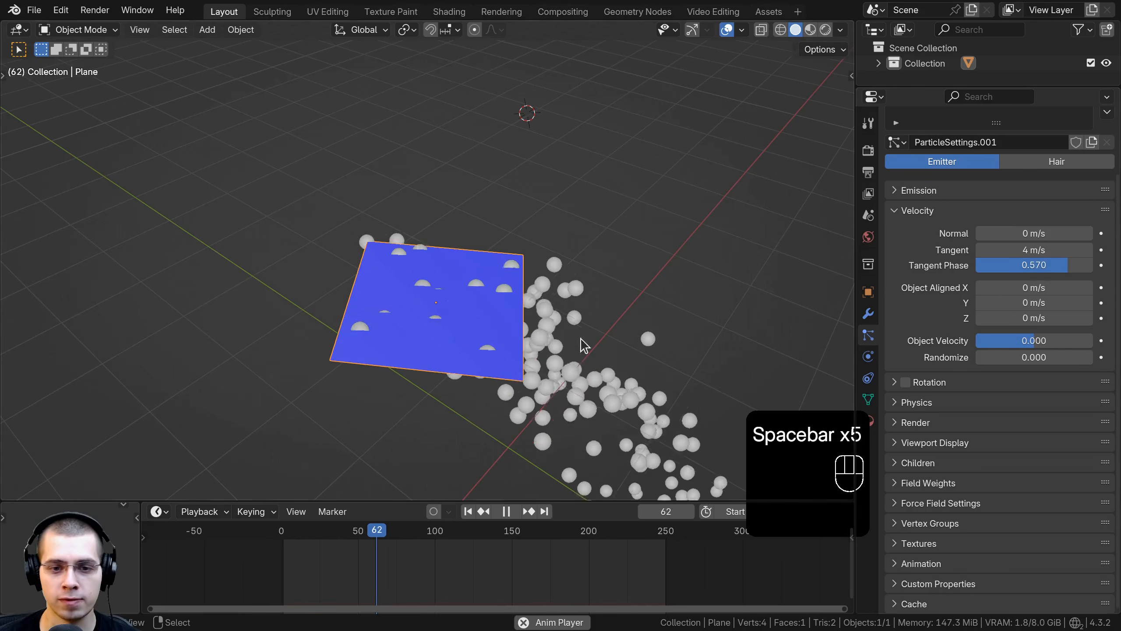
middle_drag(580, 345, 525, 419)
shift+middle_drag(525, 420, 408, 391)
Step: Change the Tangent Phase to -0.667, watch the particles' direction around the plane, and stop playback
drag(1063, 268, 995, 267)
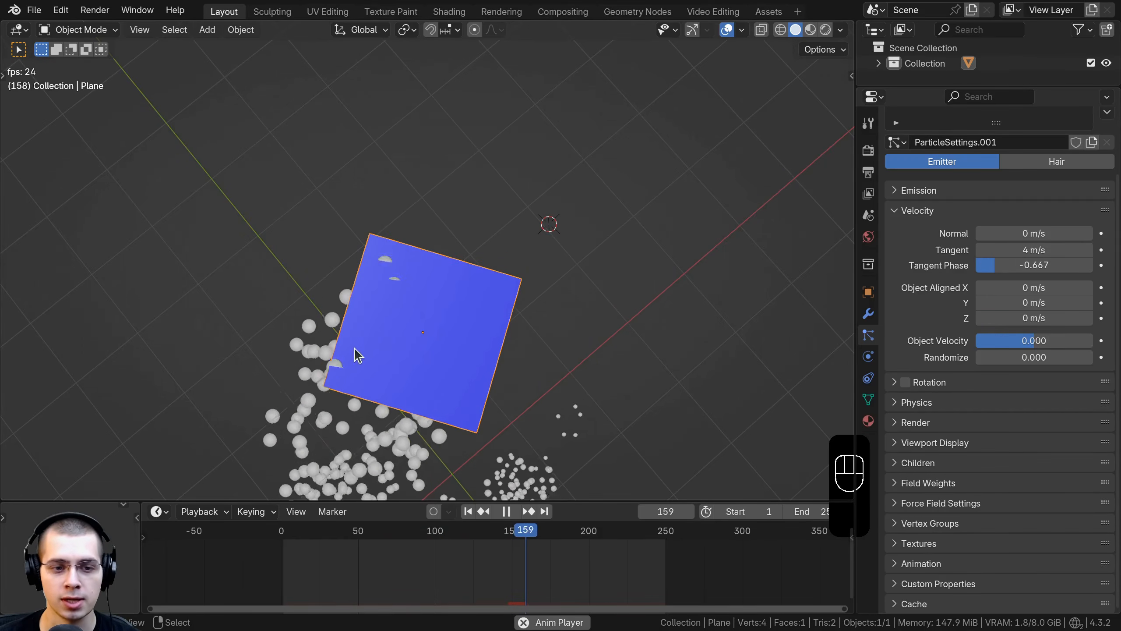
middle_drag(501, 233, 441, 225)
key(space)
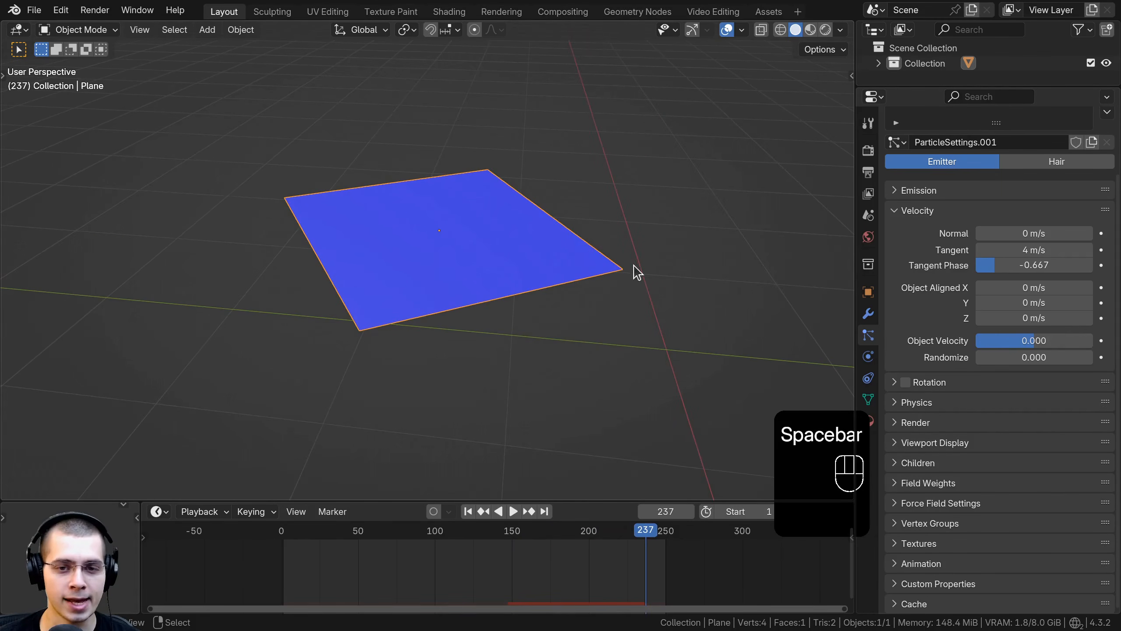
Step: Replace the emitter's plane geometry with a UV sphere in Edit Mode, reposition the sphere and return to Object Mode
key(Tab)
key(x)
click(389, 241)
key(shift+a)
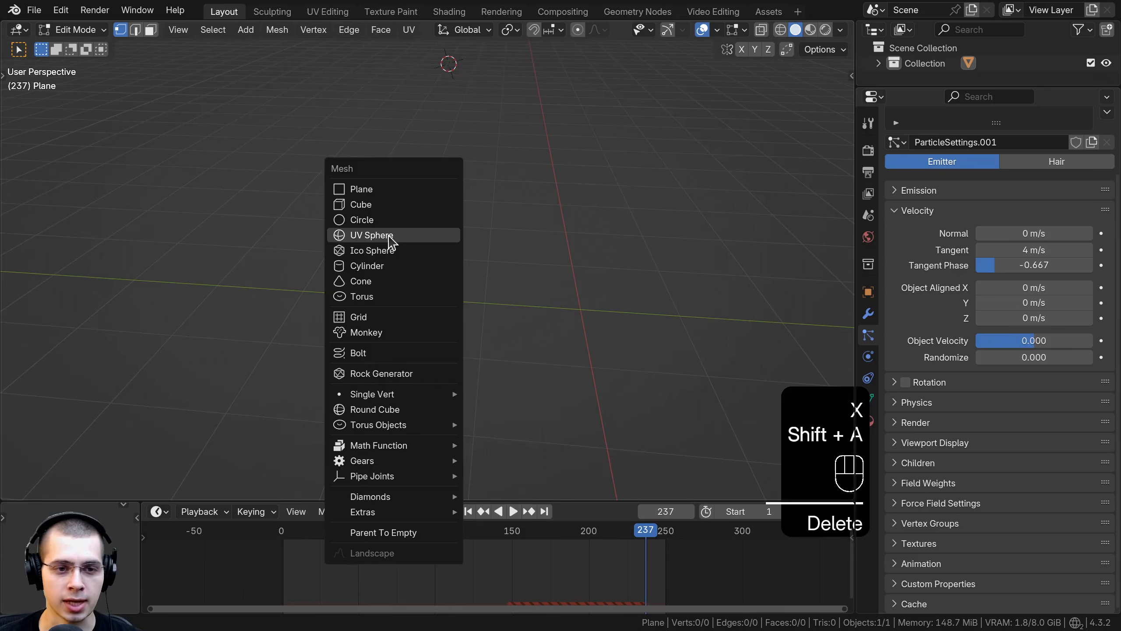
click(386, 236)
key(g)
key(g)
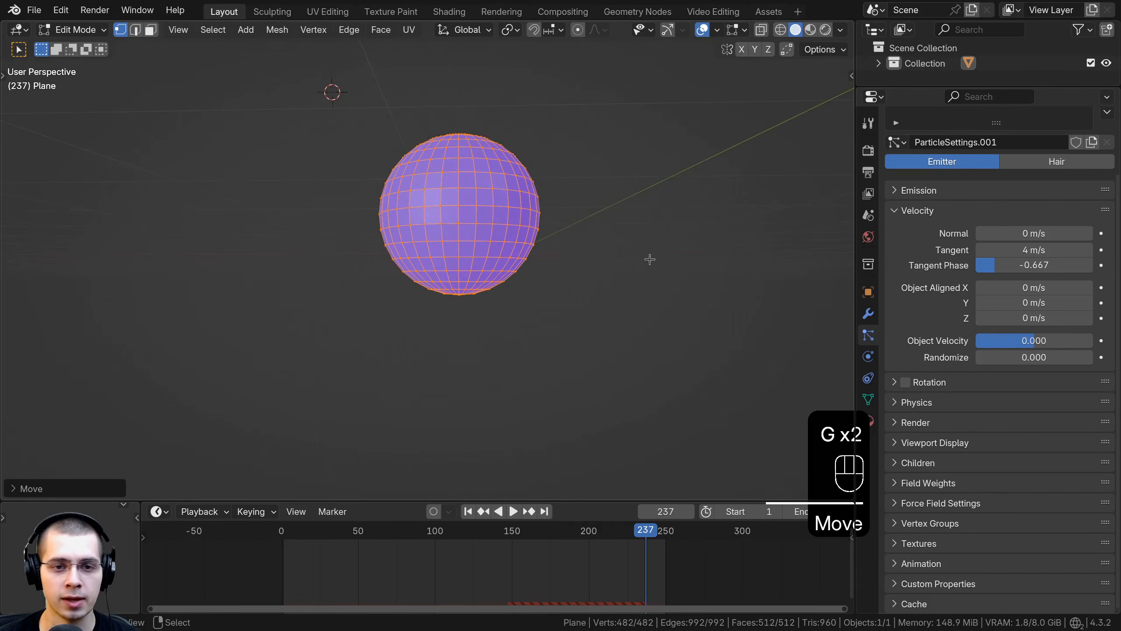
key(Tab)
Step: Play the animation, examine how particles leave the sphere's surface, and try a Tangent Phase of -0.985
key(space)
shift+middle_drag(387, 187, 427, 292)
scroll(436, 156, up, 2)
scroll(436, 156, down, 4)
key(space)
scroll(471, 318, up, 3)
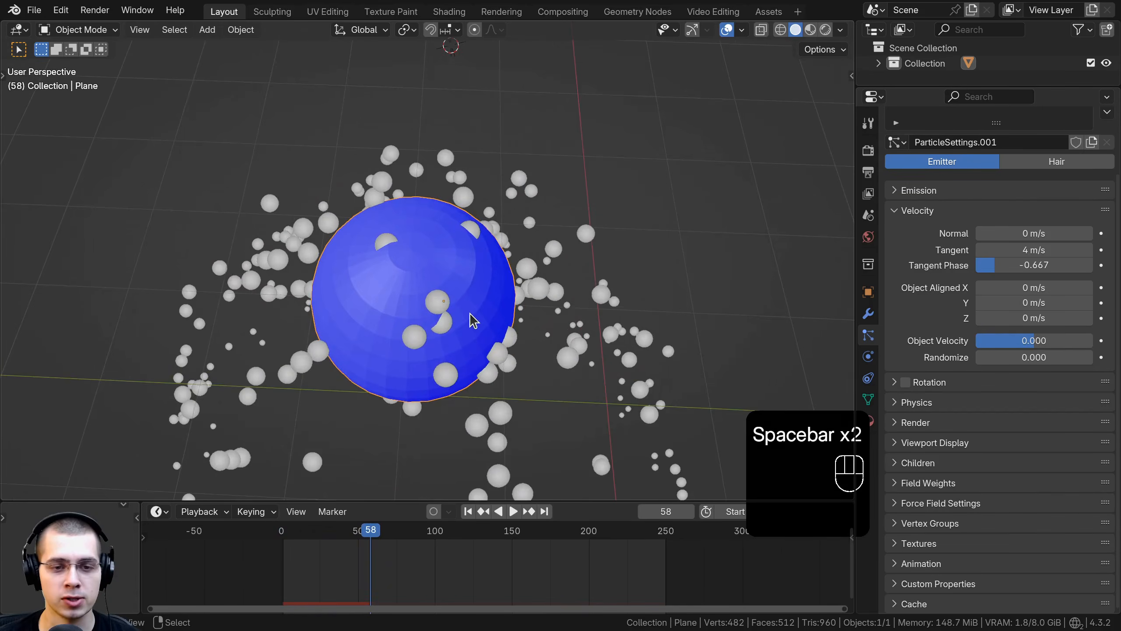
scroll(480, 182, up, 2)
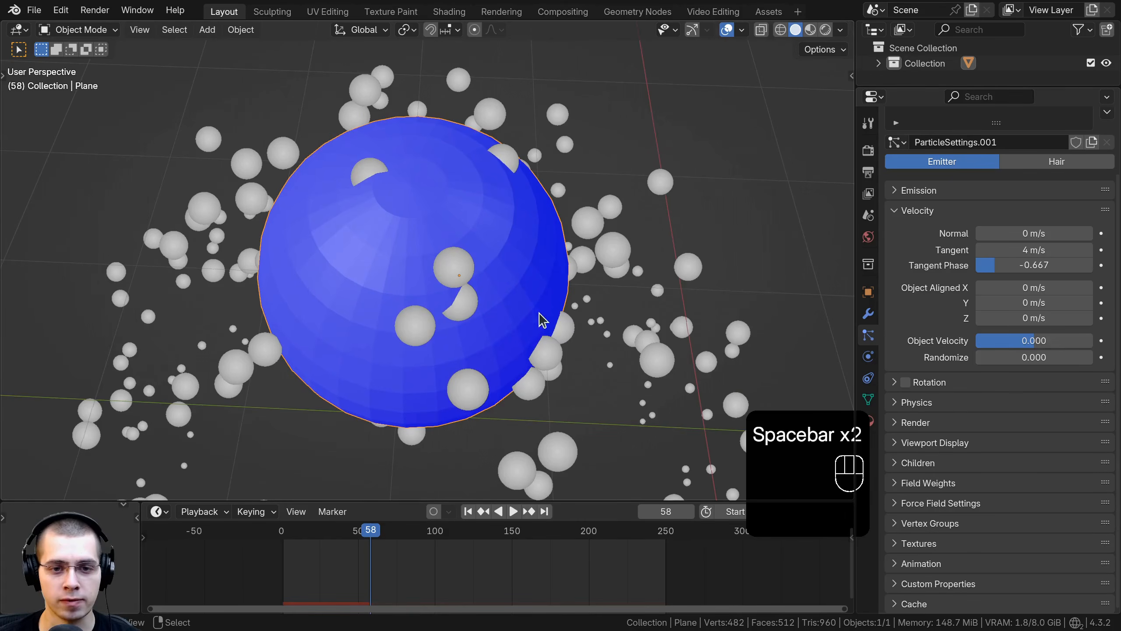
scroll(255, 388, down, 3)
key(space)
middle_drag(368, 317, 361, 335)
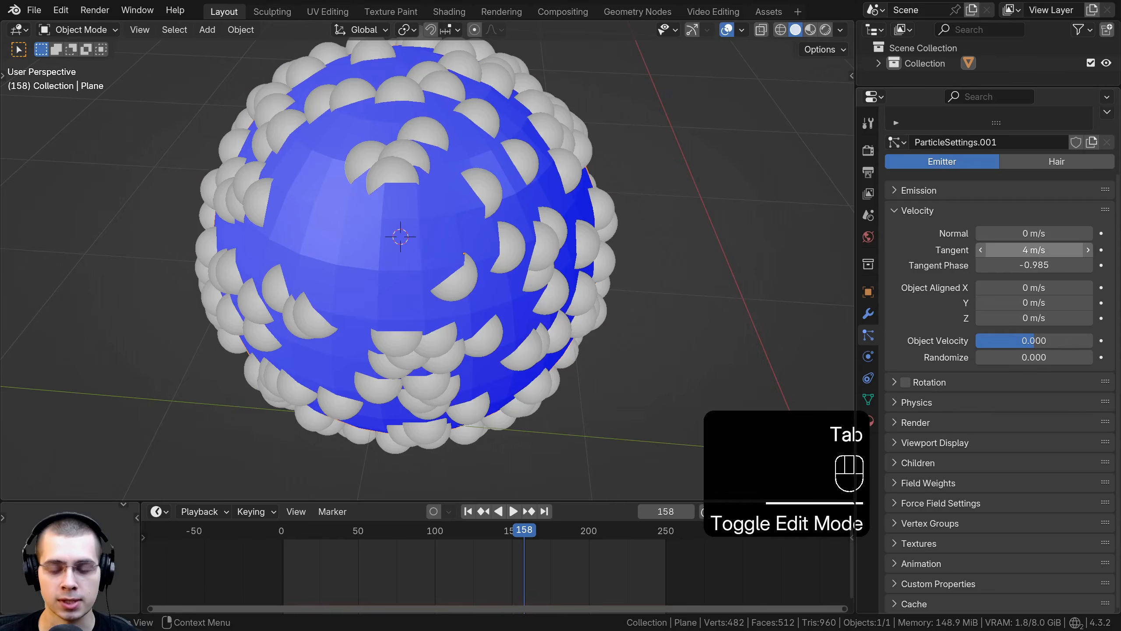
Step: Reset Tangent and Tangent Phase to 0 and replay the animation from the first frame around the sphere
key(Return)
click(1021, 251)
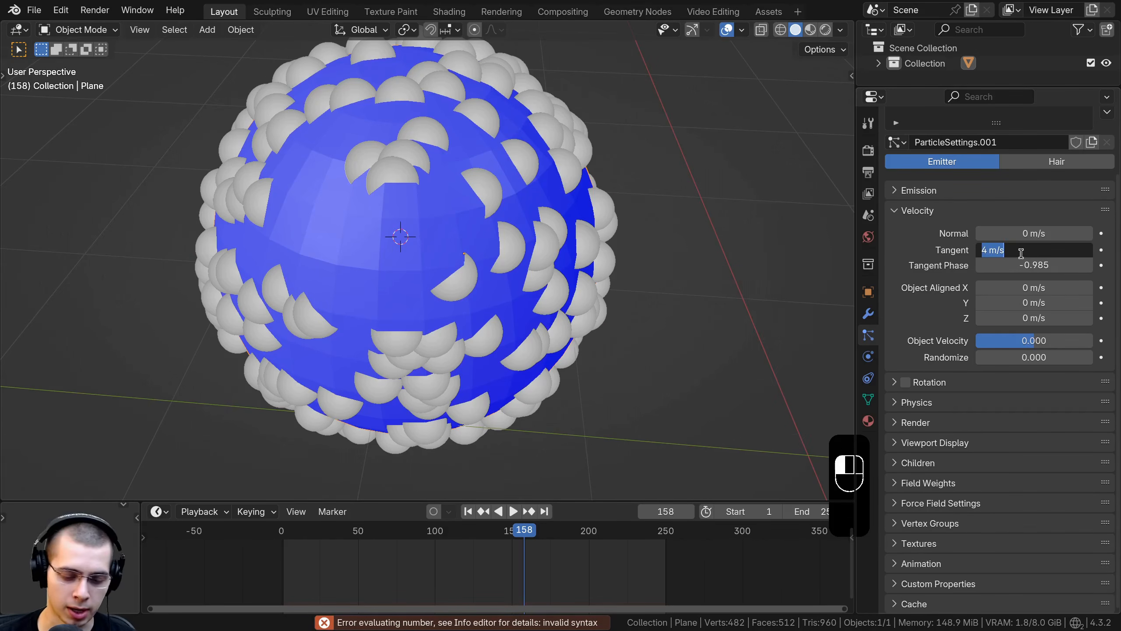
scroll(663, 407, down, 3)
key(space)
click(467, 512)
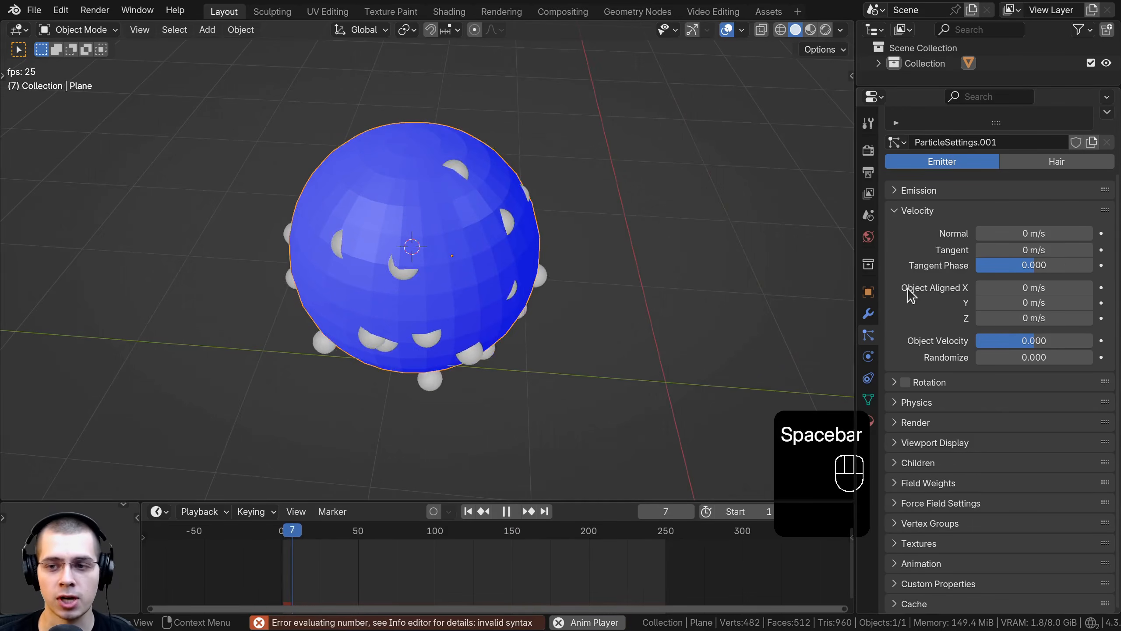
scroll(578, 247, down, 3)
middle_drag(554, 247, 547, 196)
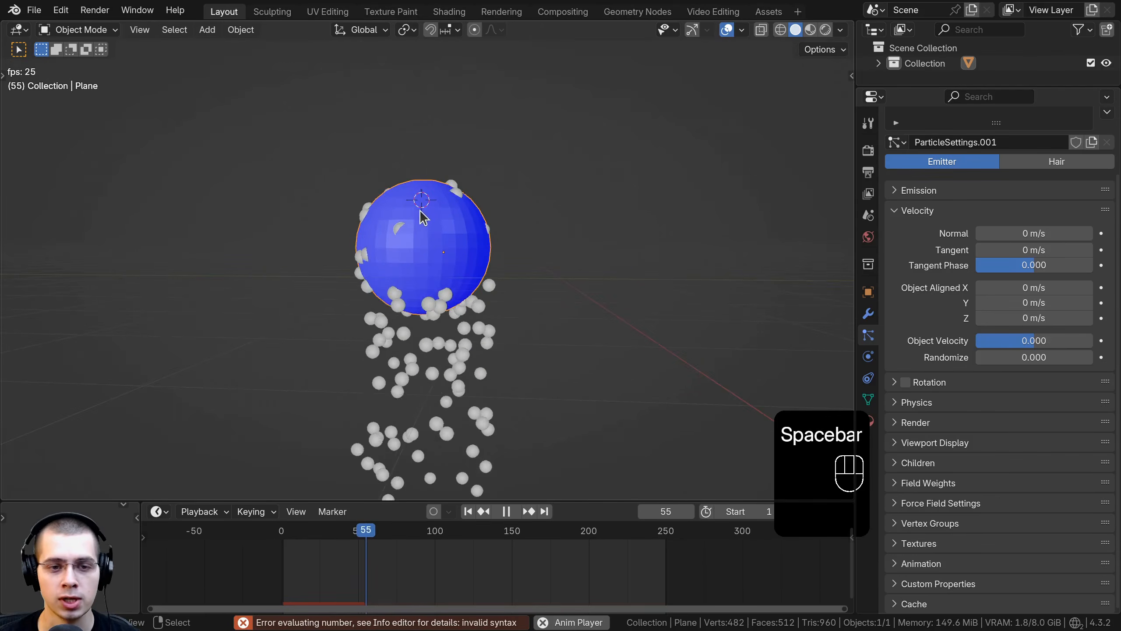
Step: Move the sphere emitter away from the 3D cursor during playback and examine how the particles fall from it
key(g)
click(555, 245)
middle_drag(557, 248, 541, 235)
middle_drag(752, 282, 751, 309)
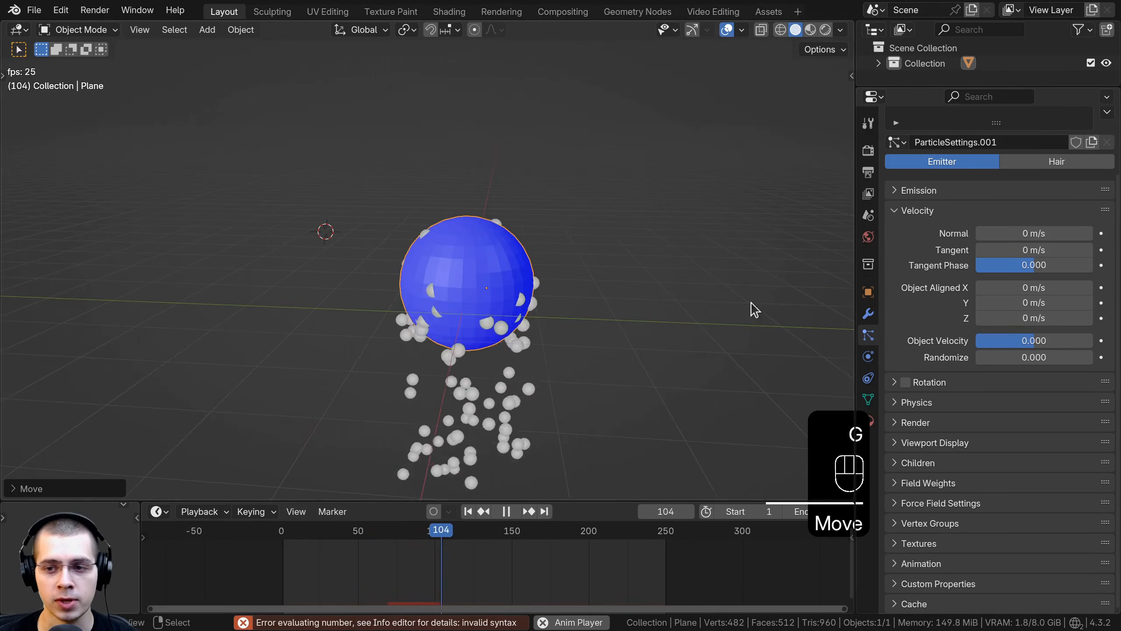
middle_drag(512, 256, 509, 305)
scroll(508, 292, up, 1)
scroll(462, 283, down, 4)
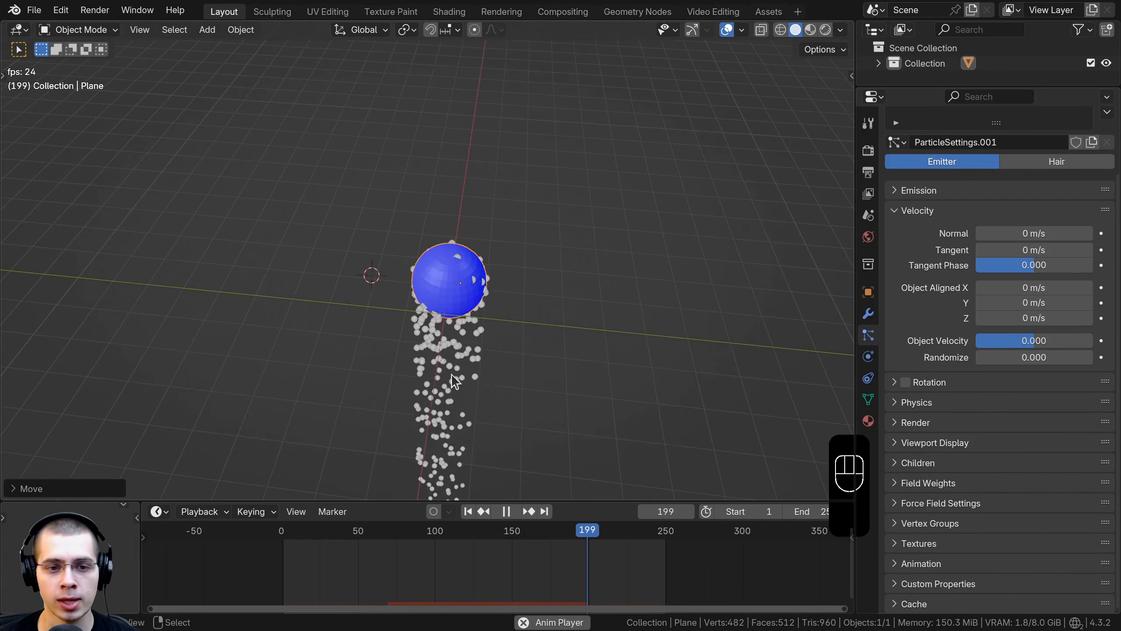
shift+middle_drag(451, 375, 473, 318)
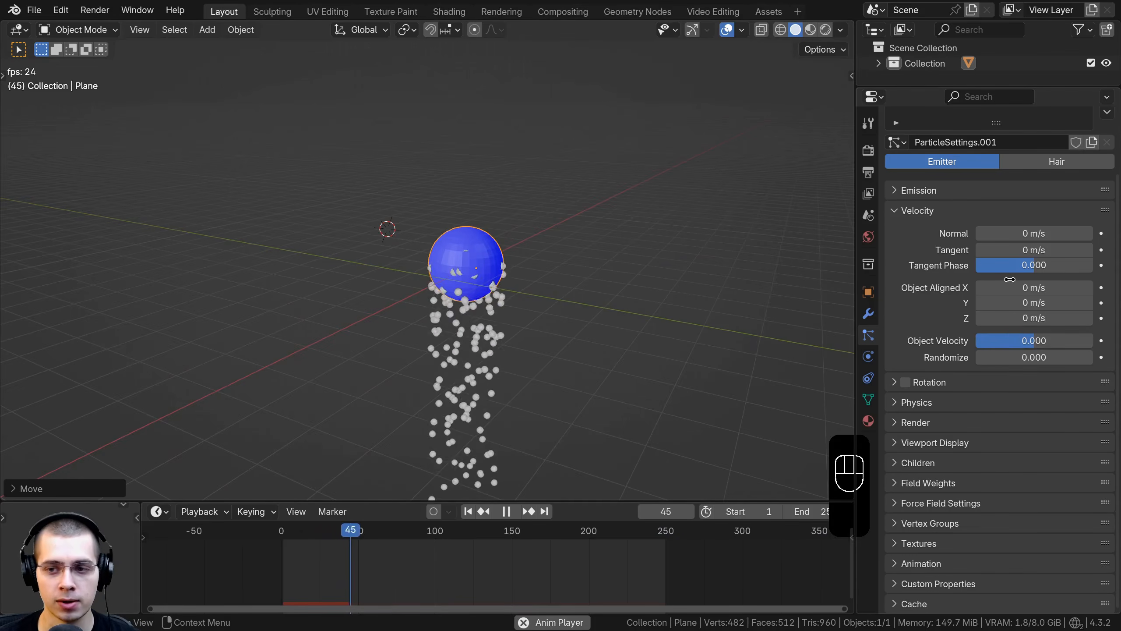
Step: Set the Object Aligned X velocity to 10.2 m/s and watch the particles from above
drag(1034, 287, 1013, 325)
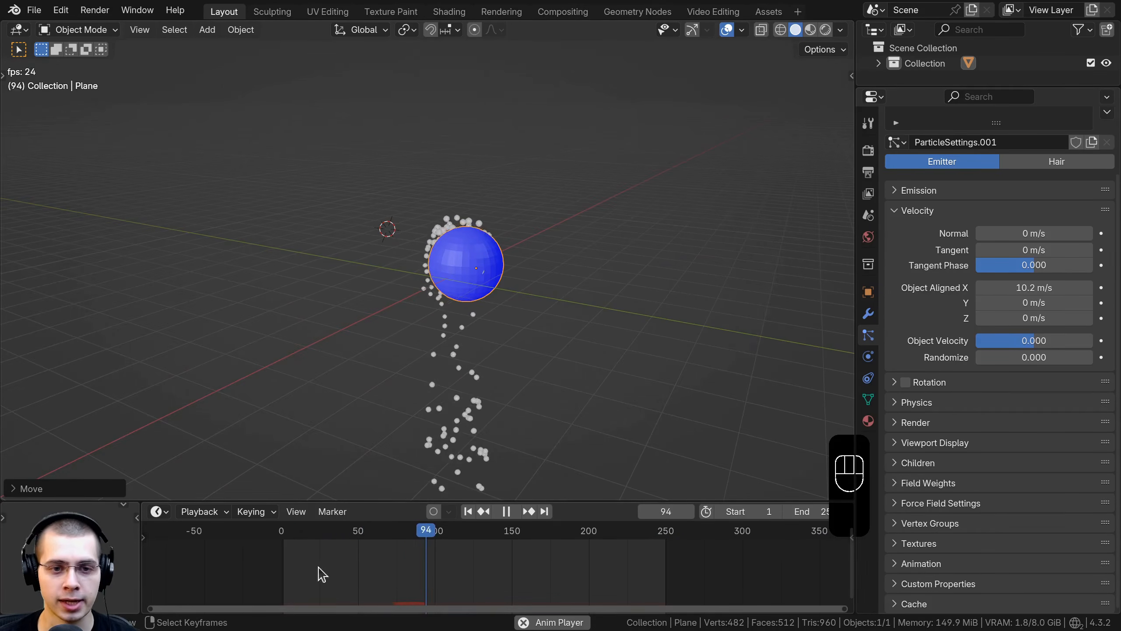
middle_drag(471, 219, 506, 322)
shift+middle_drag(487, 241, 485, 261)
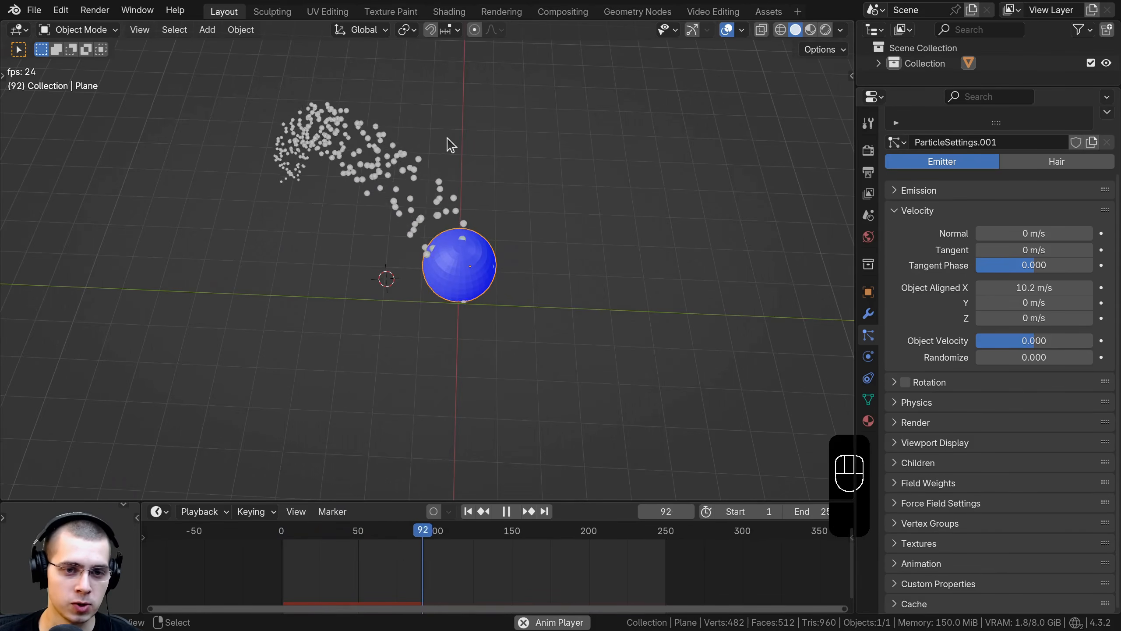
Step: Clear the sphere's rotation, reposition it, and check the particles' travel along the X axis
middle_drag(448, 138, 454, 148)
key(alt+r)
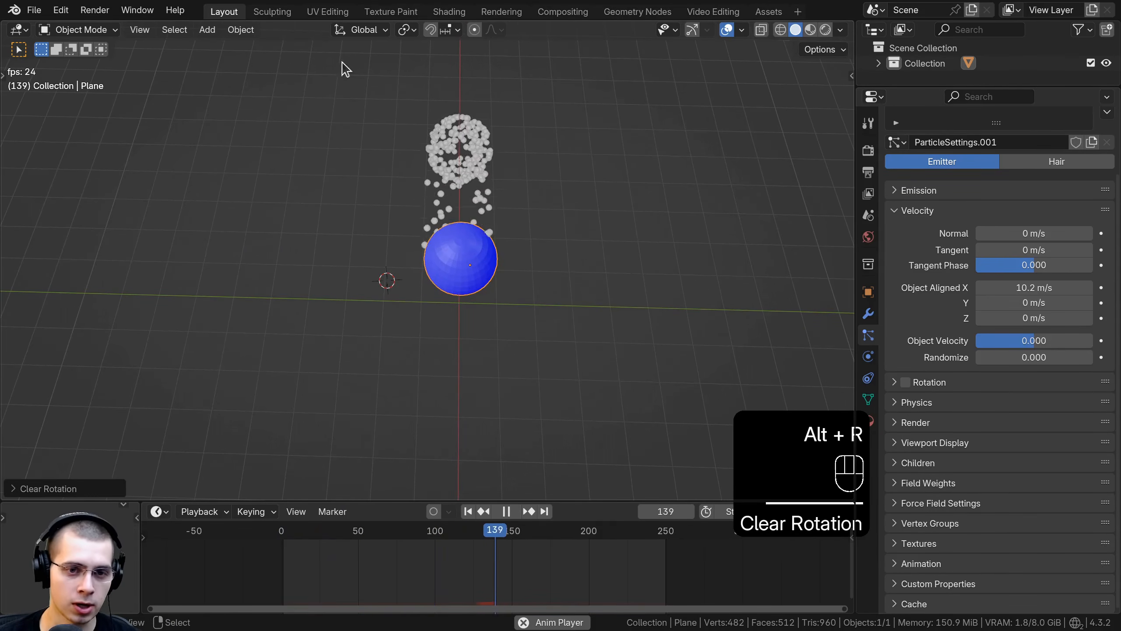
middle_drag(629, 334, 451, 268)
key(g)
click(419, 271)
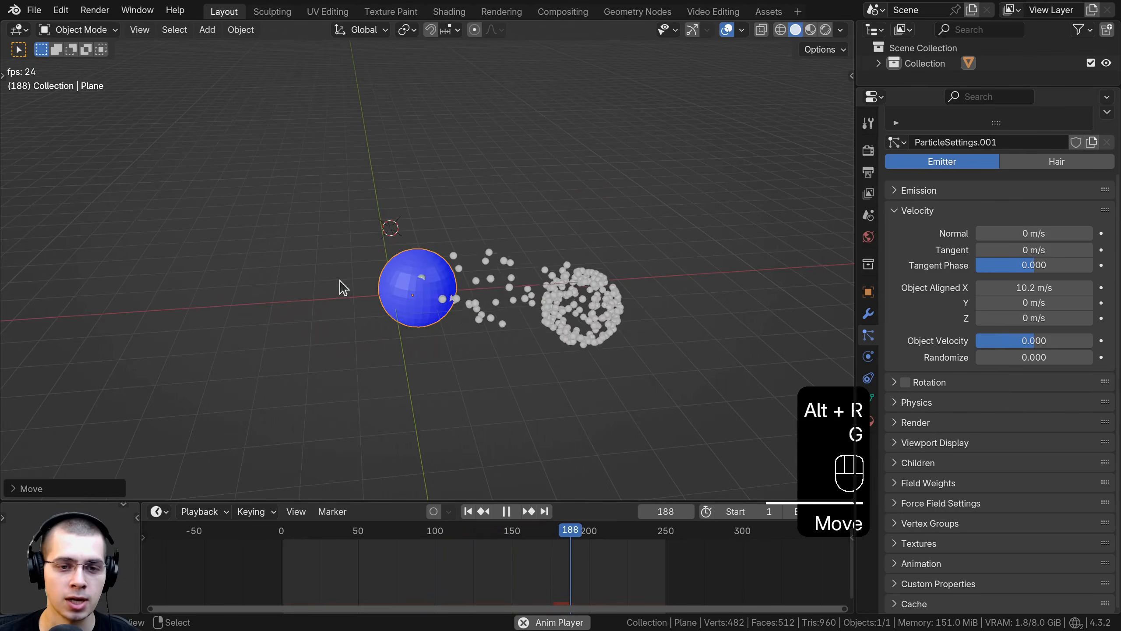
middle_drag(726, 297, 352, 262)
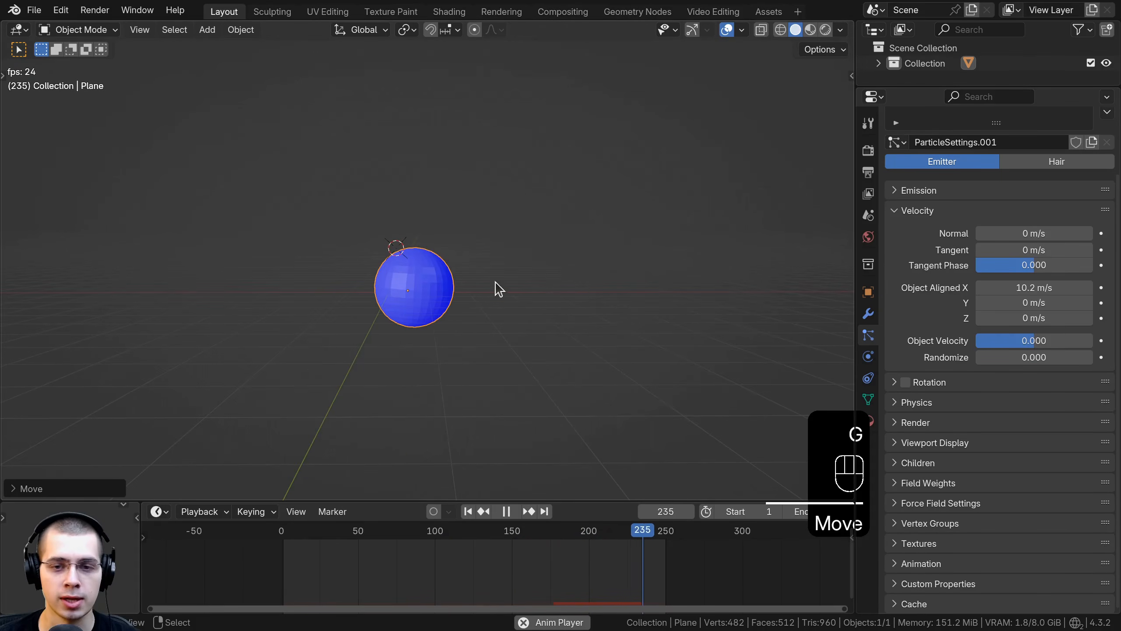
Step: Set the Object Aligned X velocity to -5.8 m/s and observe the emission direction
drag(1034, 287, 990, 287)
middle_drag(38, 308, 278, 278)
scroll(300, 331, down, 3)
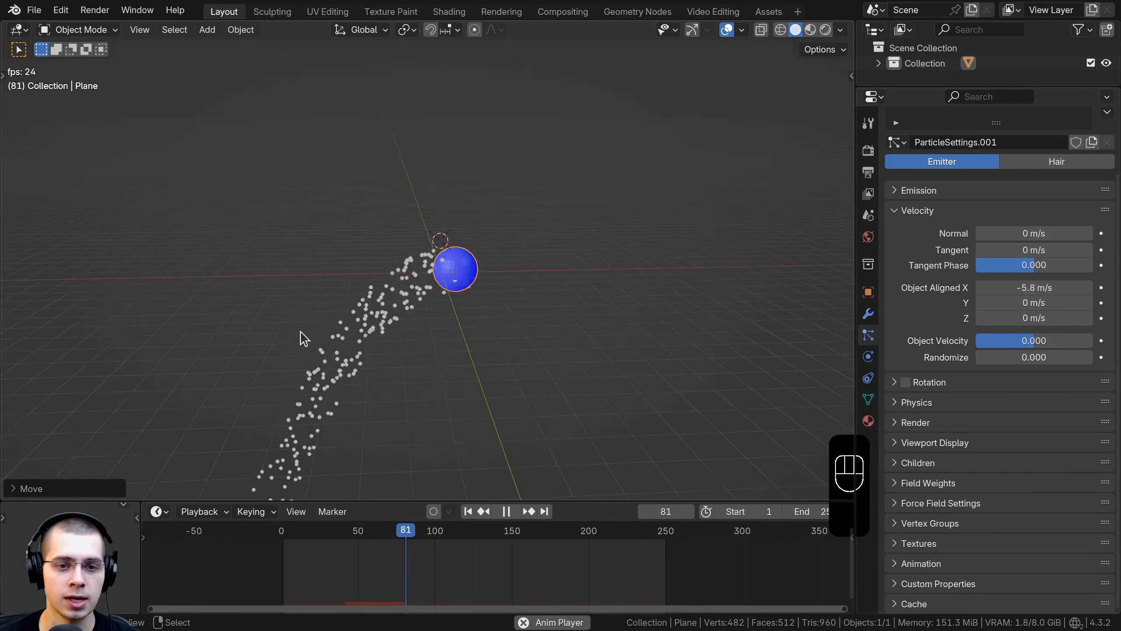
Step: Set the Object Aligned Y velocity to -3.98 m/s while viewing the emitter from above
middle_drag(300, 331, 333, 368)
shift+middle_drag(334, 369, 390, 306)
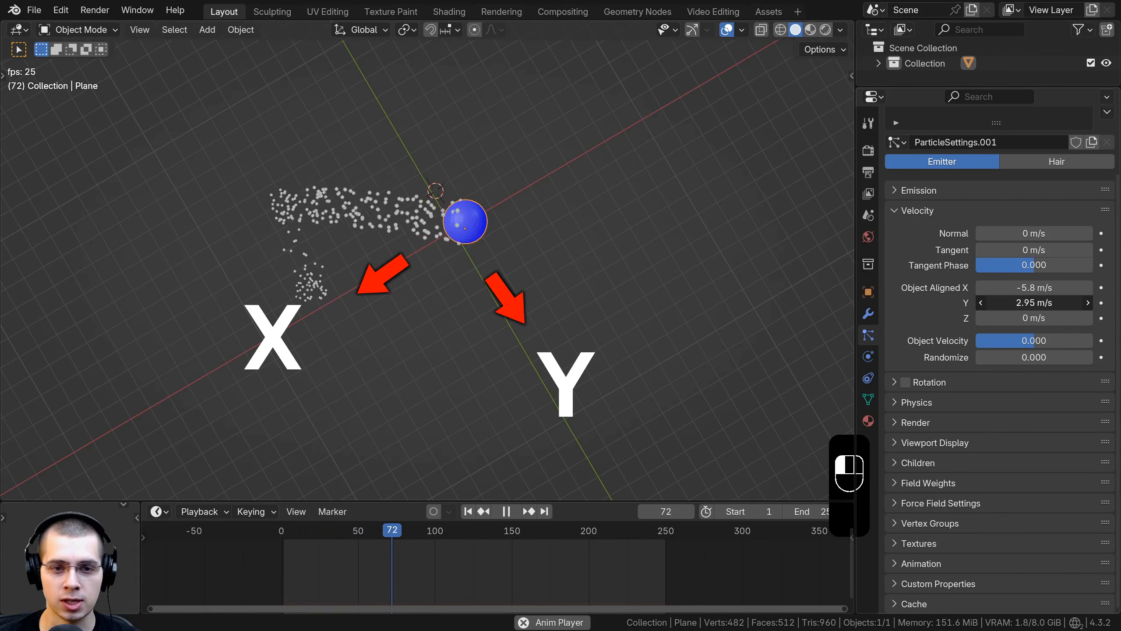
drag(1024, 306, 989, 306)
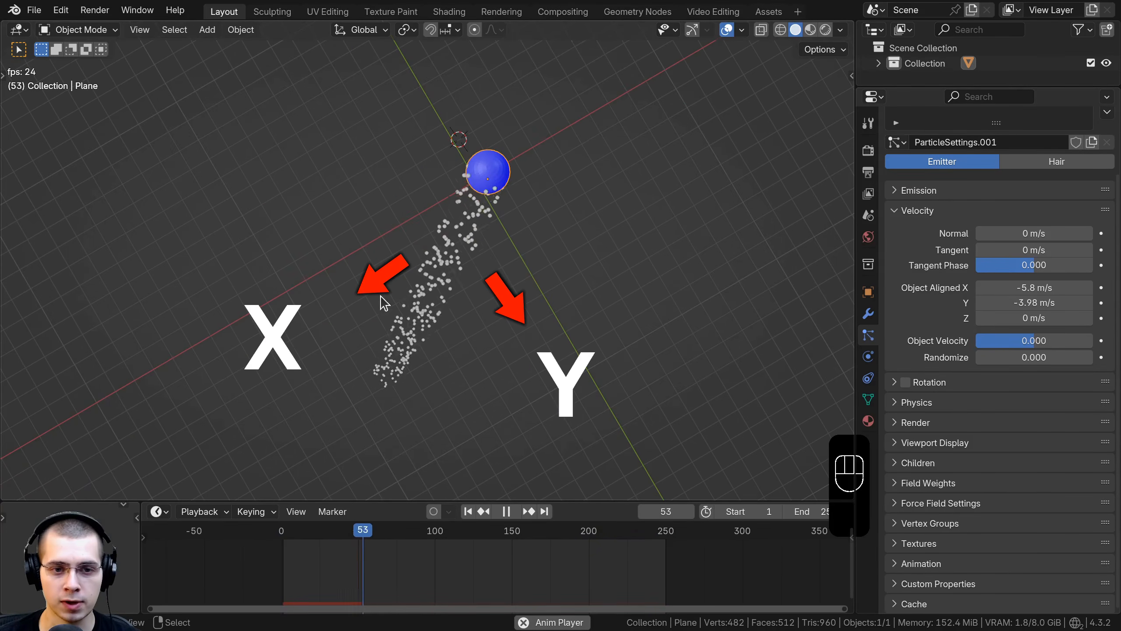
Step: Reset Object Aligned X and Y to 0, try a Z velocity of 7.49 m/s, and examine the particles' vertical motion
middle_drag(521, 314, 715, 235)
drag(1037, 321, 1061, 321)
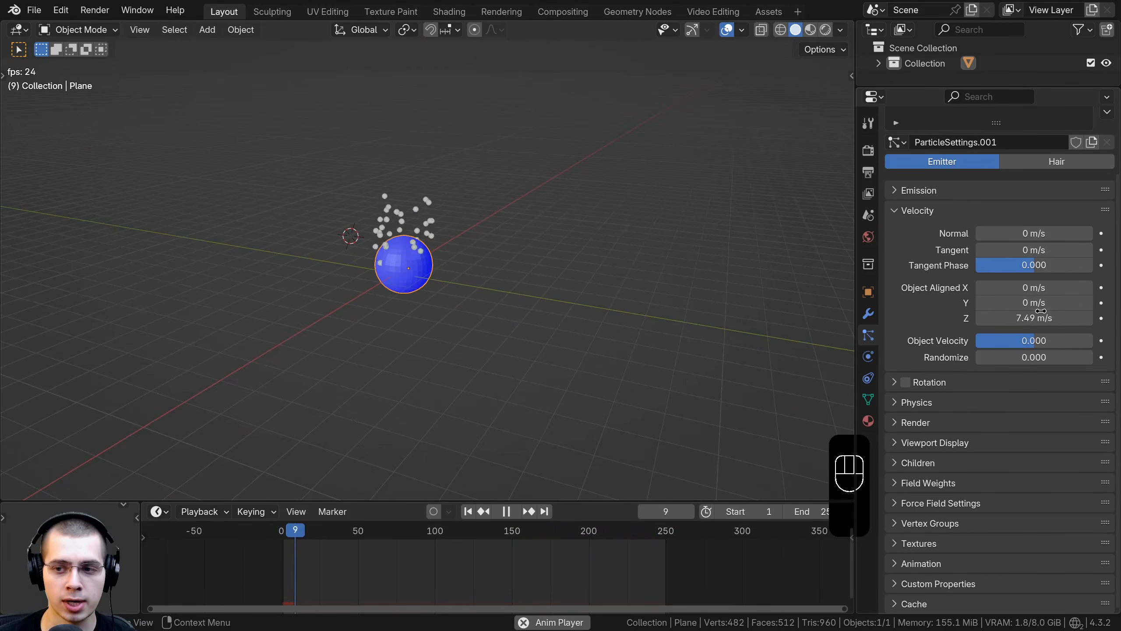
drag(1024, 318, 1023, 318)
middle_drag(544, 411, 559, 204)
middle_drag(574, 335, 553, 347)
shift+middle_drag(553, 346, 609, 358)
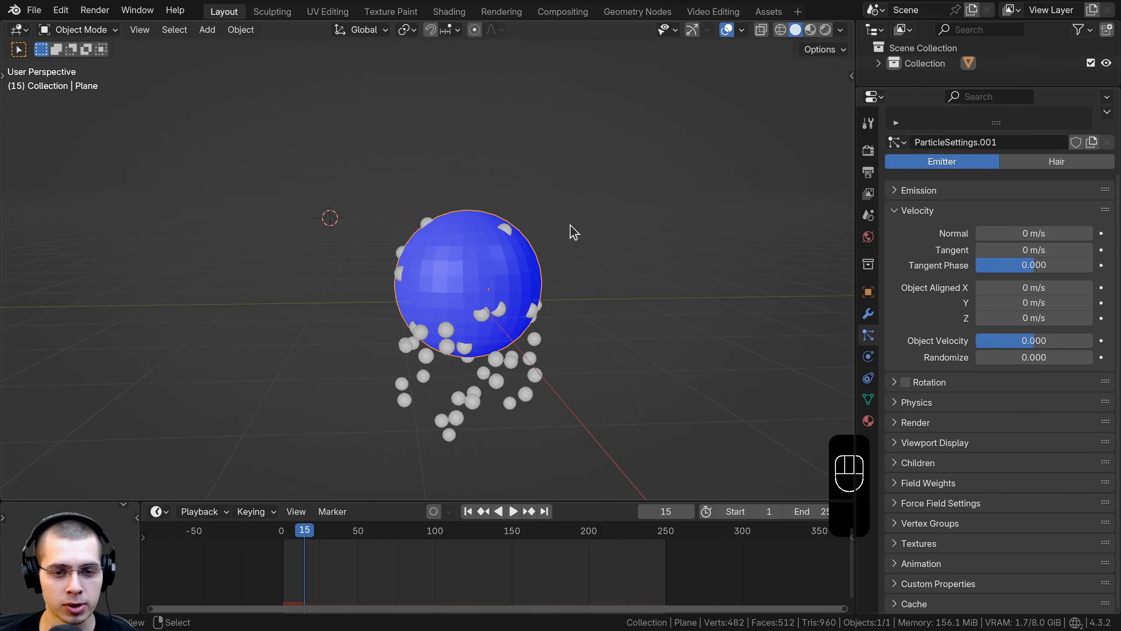
middle_drag(570, 225, 559, 225)
key(g)
right_click(481, 240)
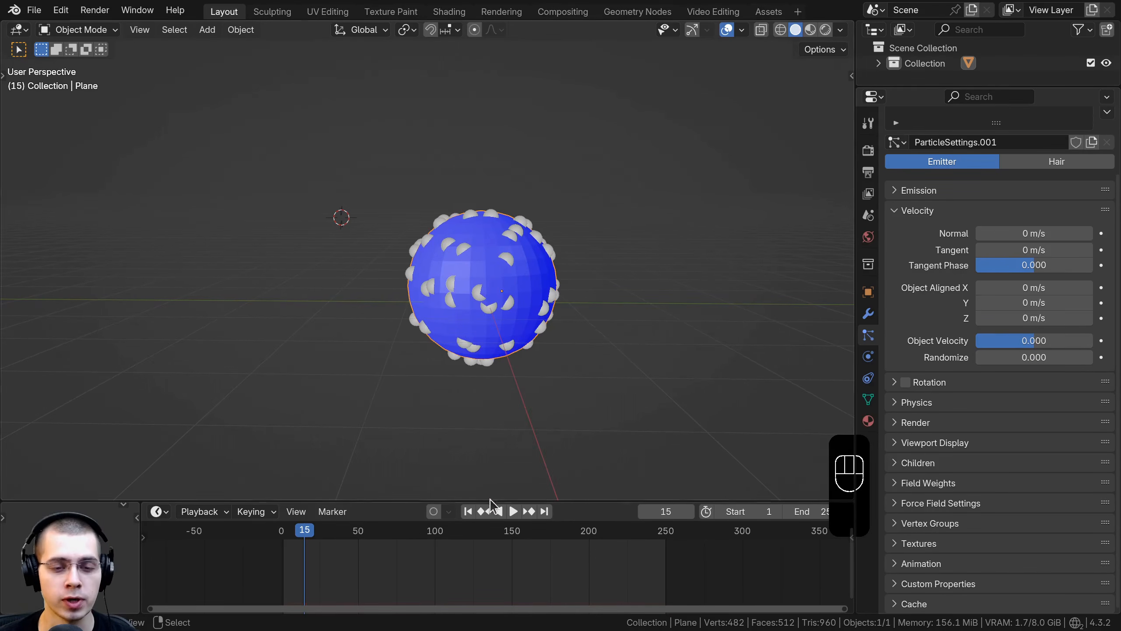
Step: At frame 0, move the sphere to a starting position around the 3D cursor and insert a keyframe
ctrl+middle_drag(340, 555, 396, 555)
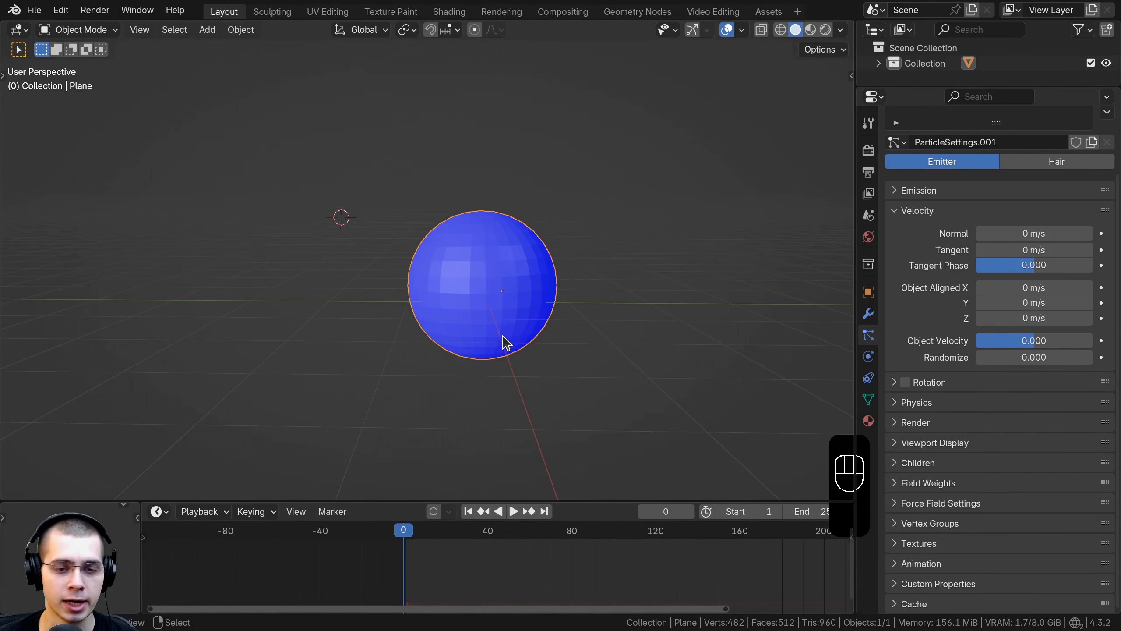
key(g)
key(g)
click(349, 250)
middle_drag(318, 254, 326, 237)
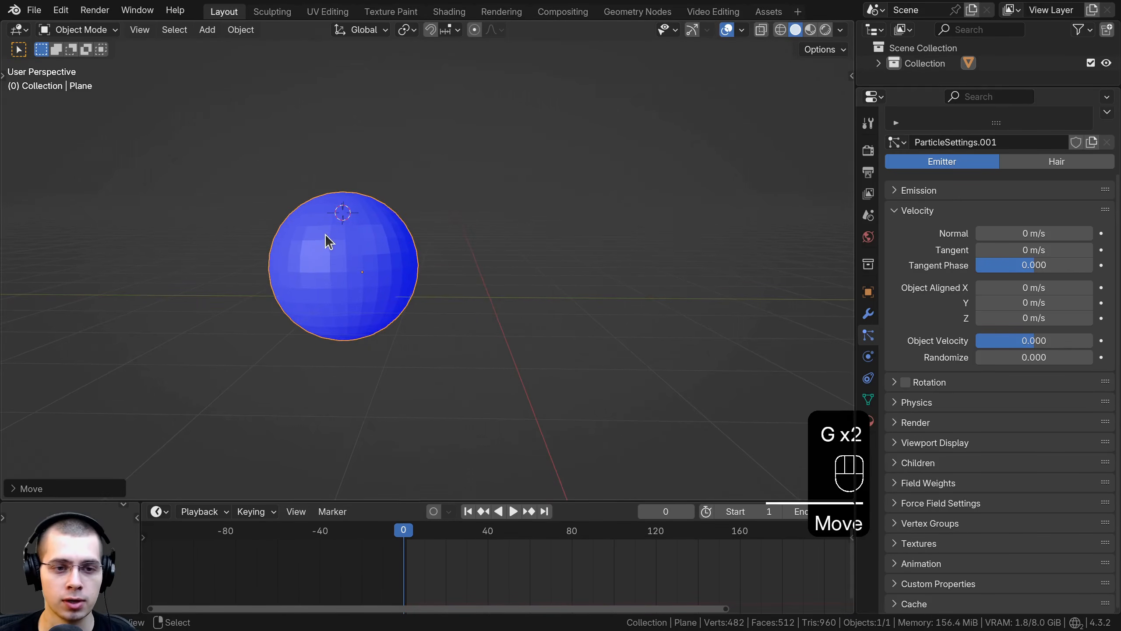
key(g)
click(318, 223)
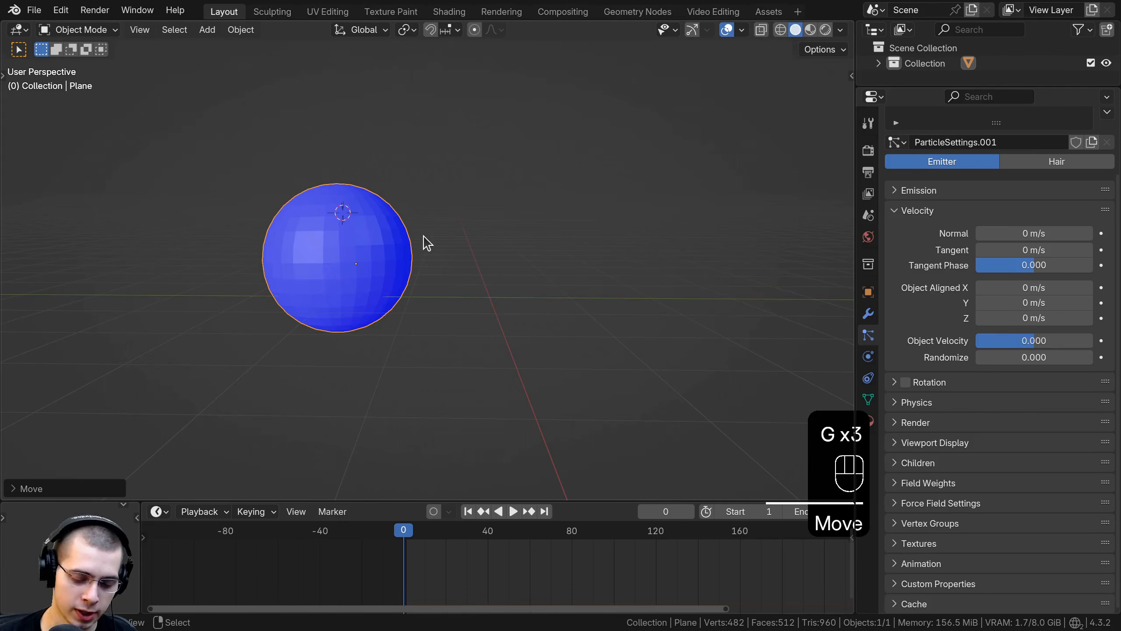
key(k)
click(287, 235)
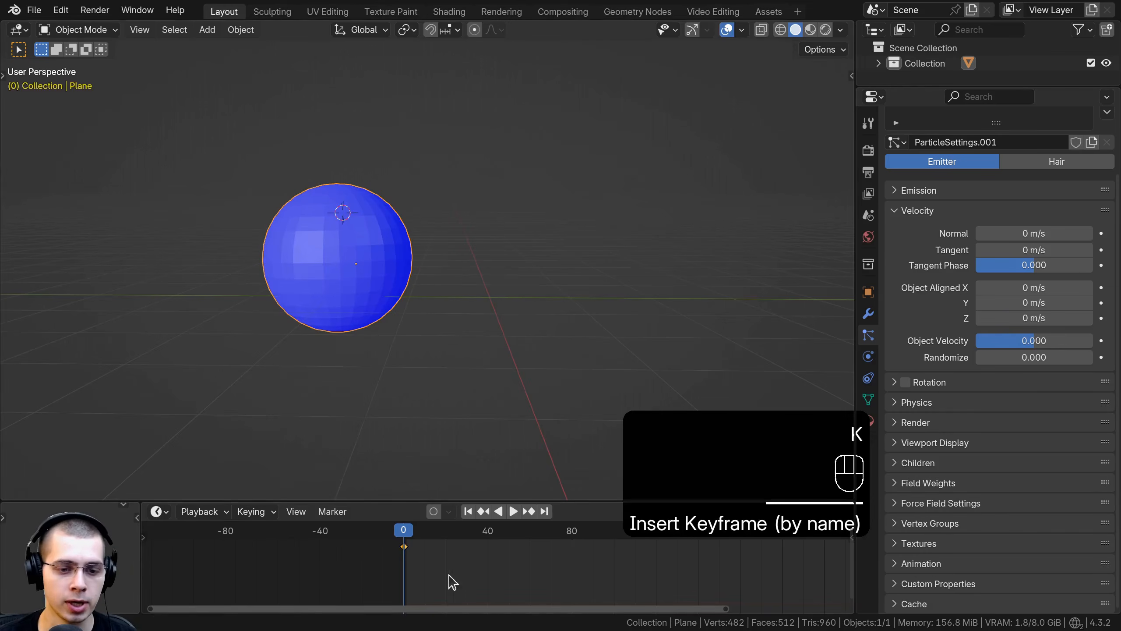
Step: At frame 25, move the sphere well away from the 3D cursor along the Y direction and insert a second keyframe
drag(388, 561, 452, 565)
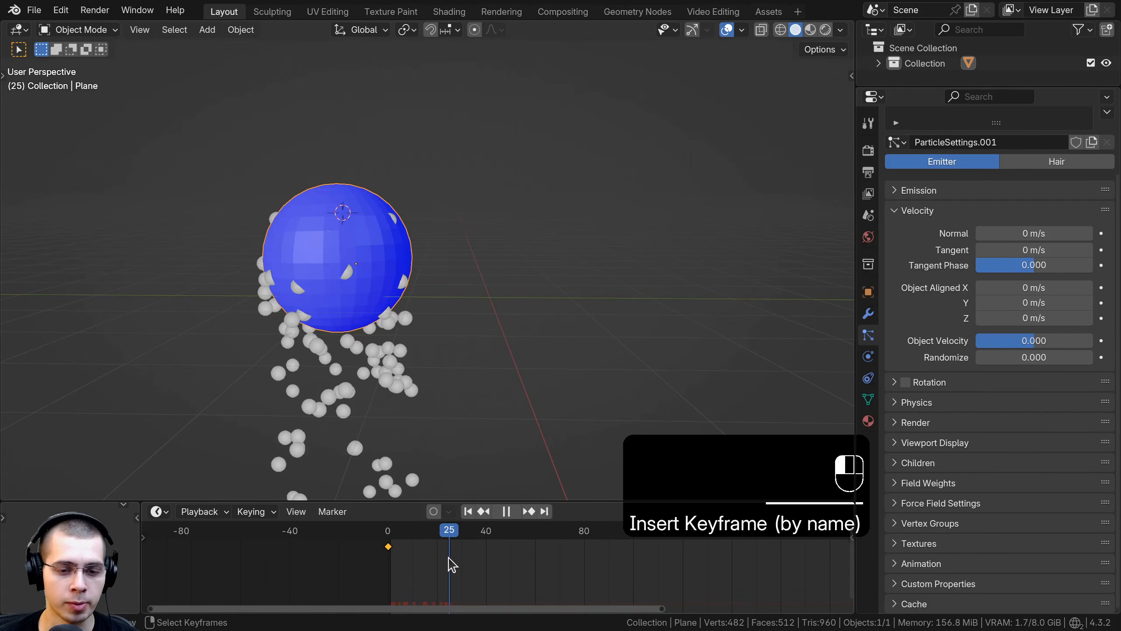
shift+middle_drag(398, 318, 450, 296)
shift+middle_drag(421, 206, 335, 231)
scroll(295, 242, down, 2)
key(g)
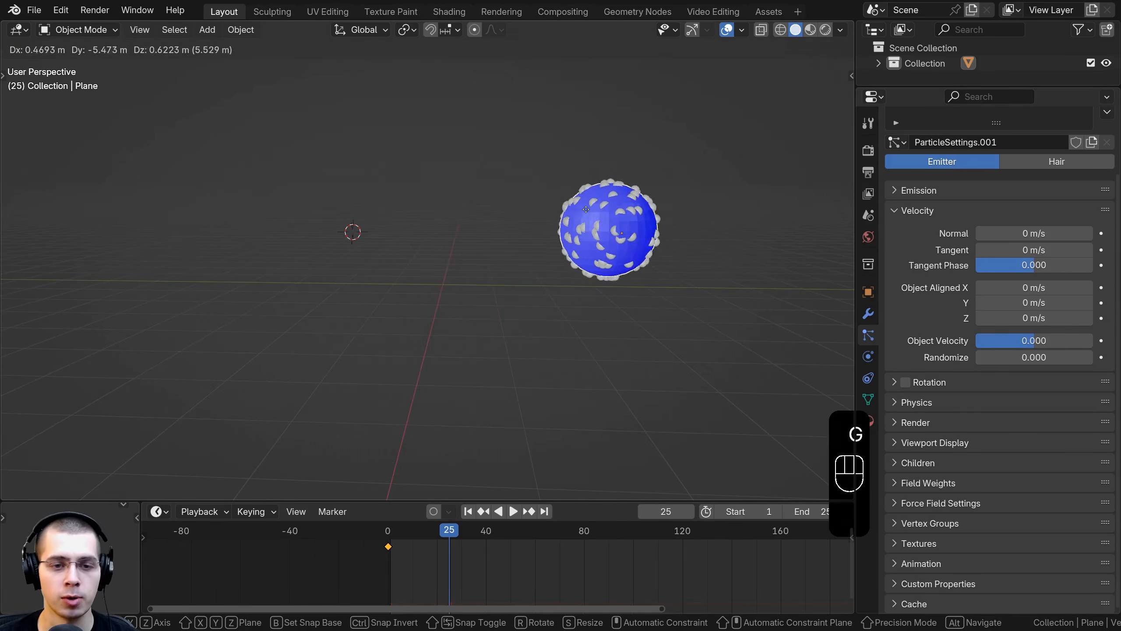
click(609, 224)
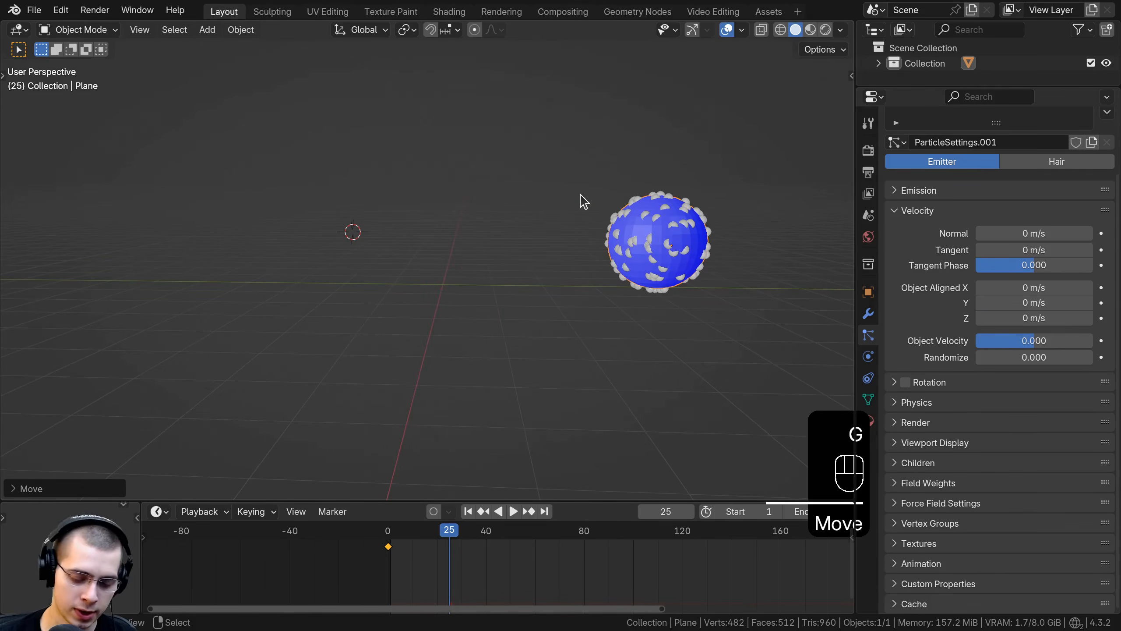
key(k)
click(446, 195)
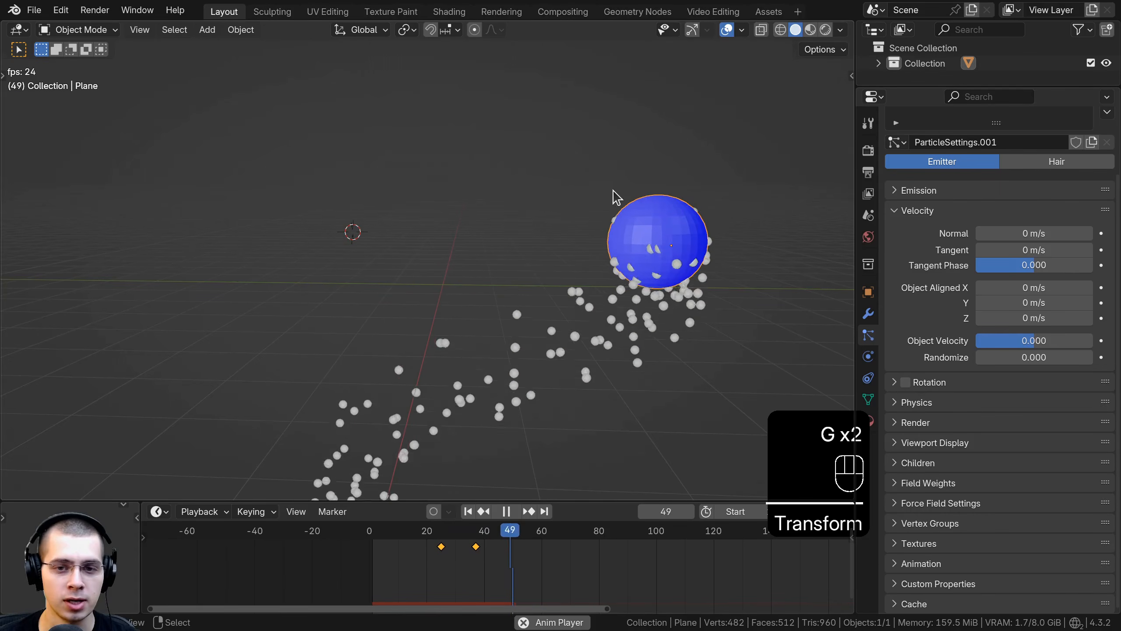
Step: Replay the sphere's keyframed movement and pause to examine how particles leave it with Object Velocity at 0
key(space)
key(space)
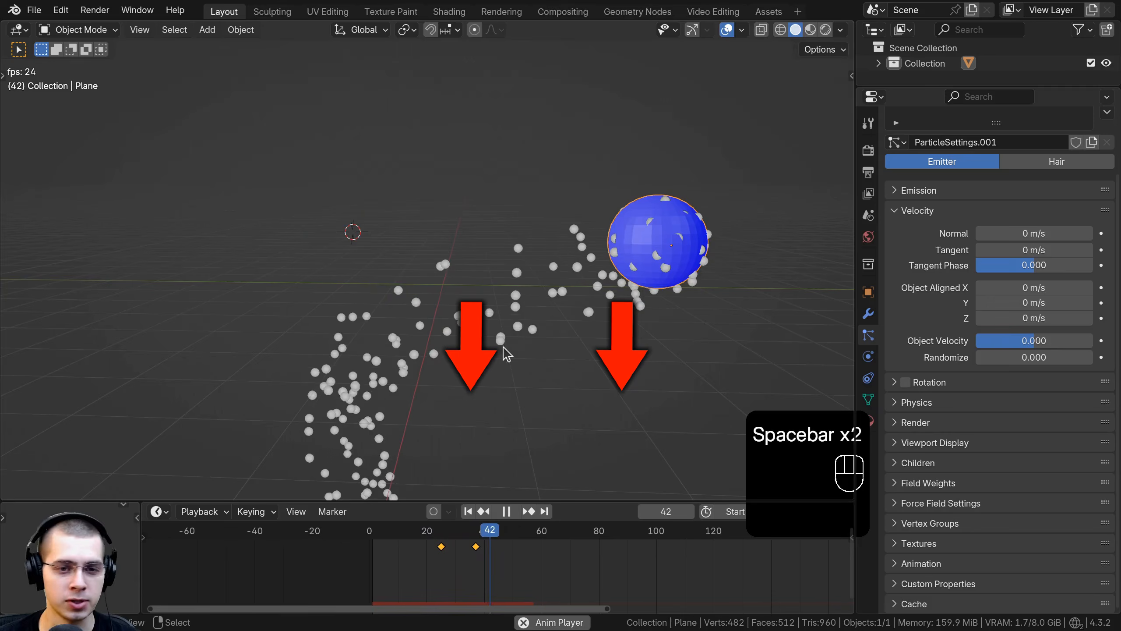
shift+middle_drag(606, 313, 565, 317)
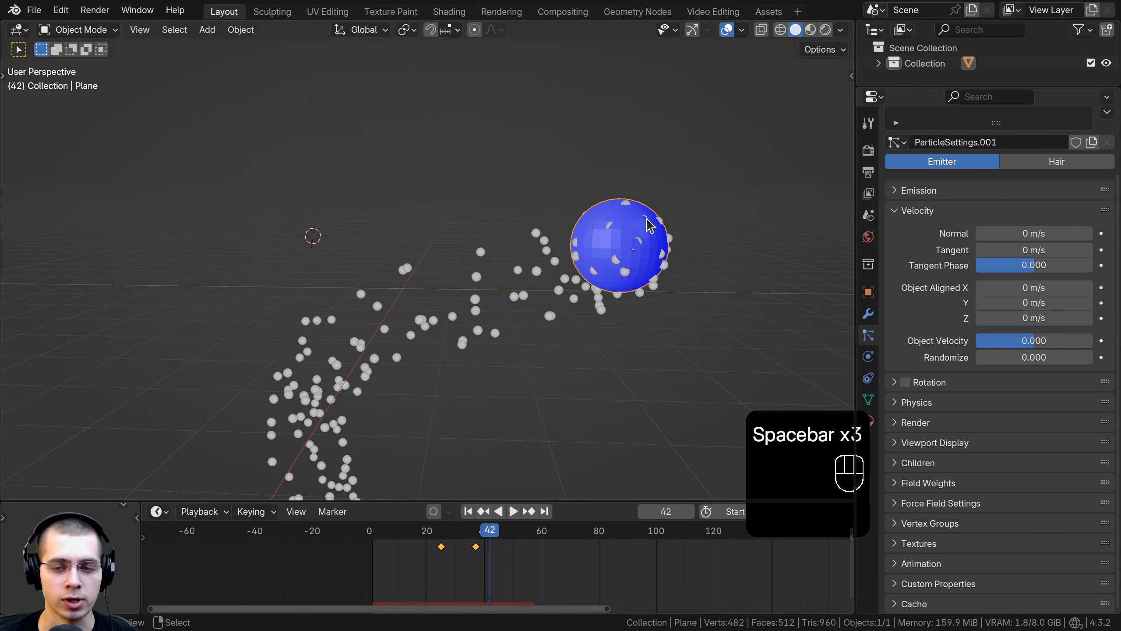
shift+middle_drag(650, 222, 526, 221)
scroll(525, 216, up, 2)
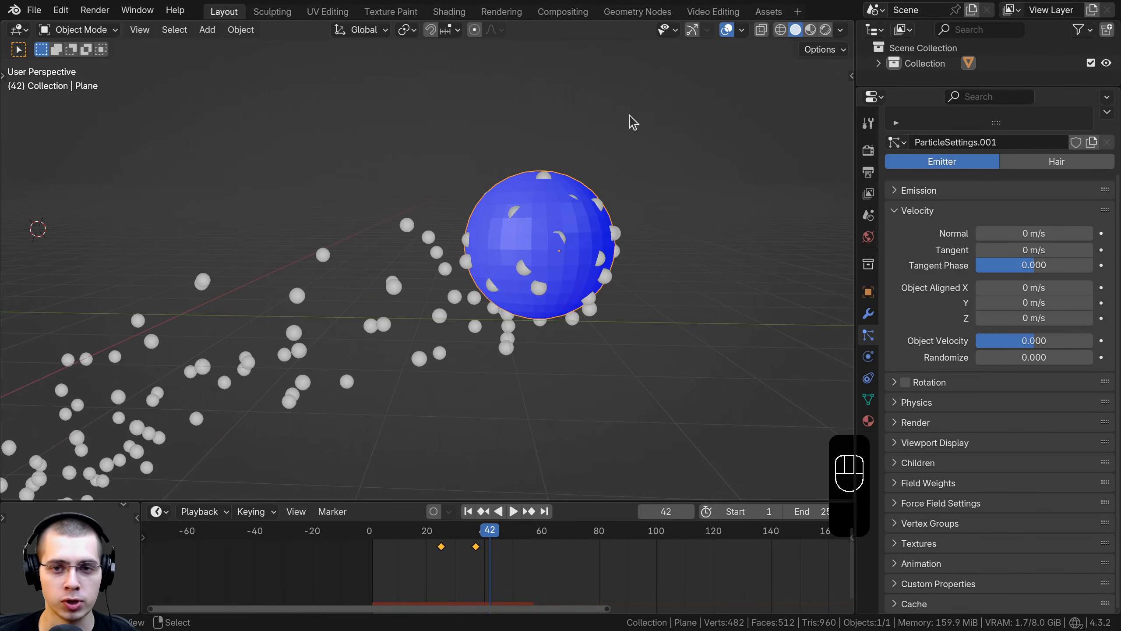
scroll(552, 220, down, 4)
key(space)
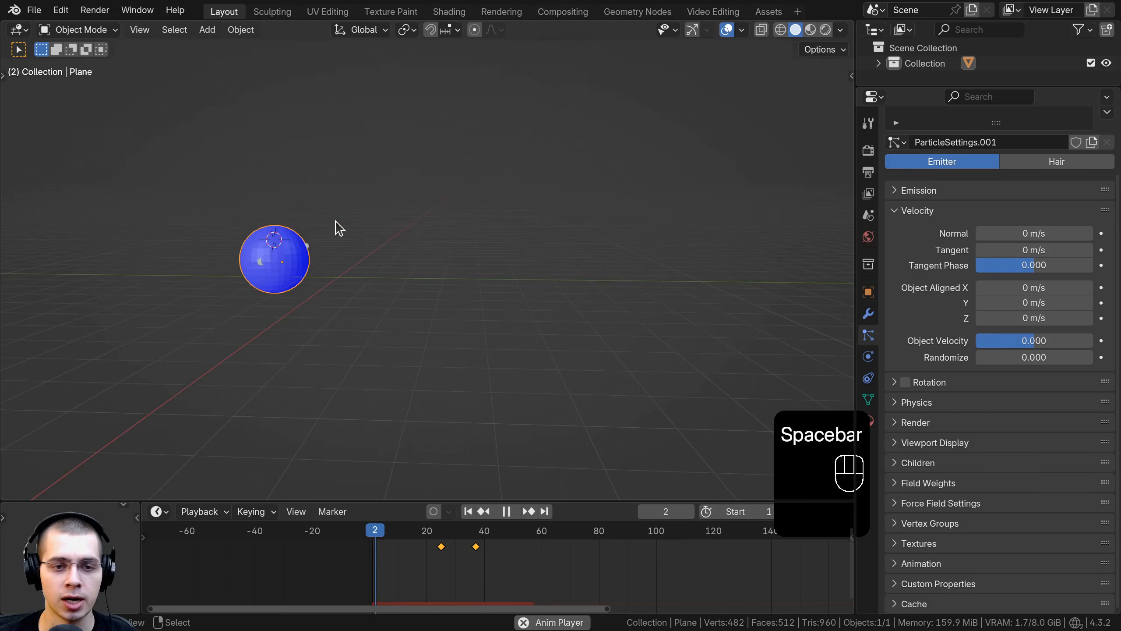
key(space)
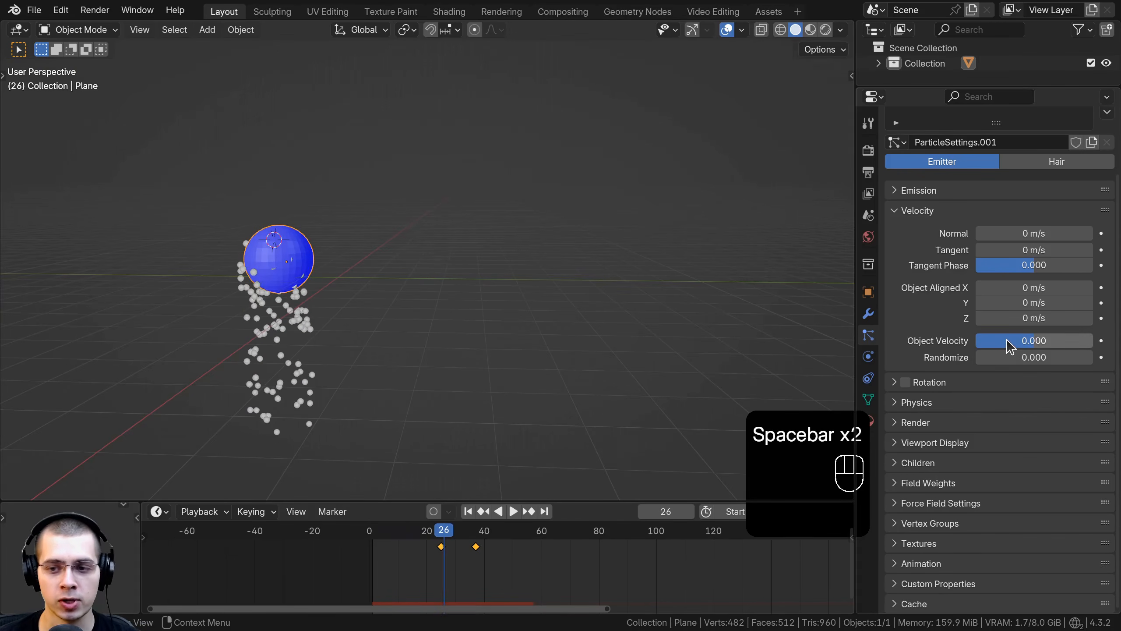
Step: Set Object Velocity to 1 and replay the movement, pausing near frame 40 to inspect the inherited particle motion
key(space)
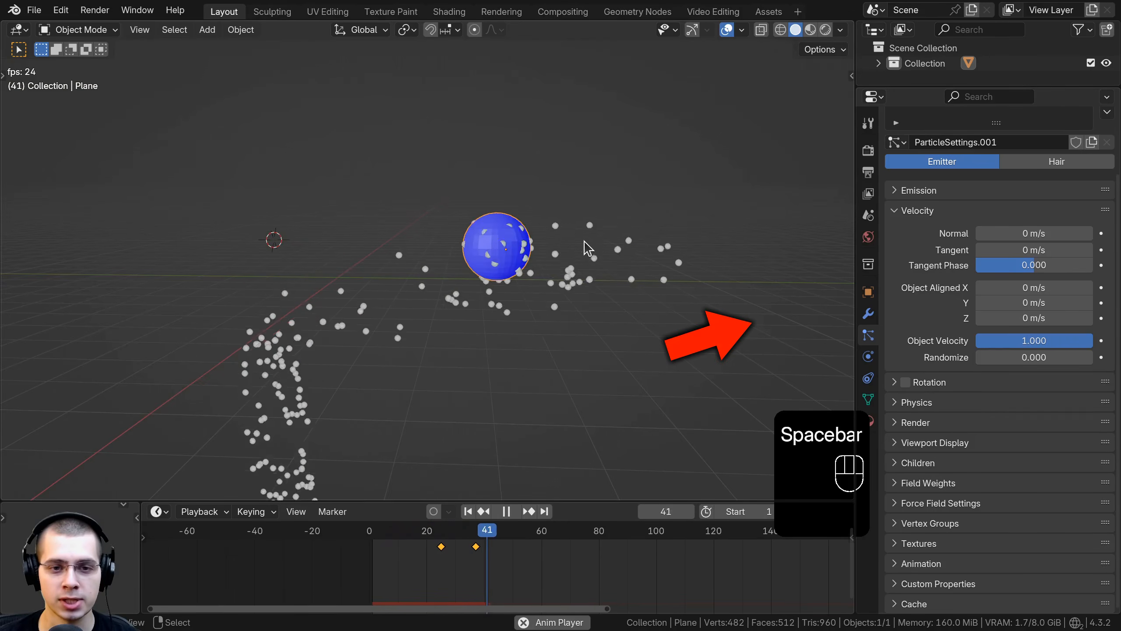
key(space)
drag(445, 571, 423, 573)
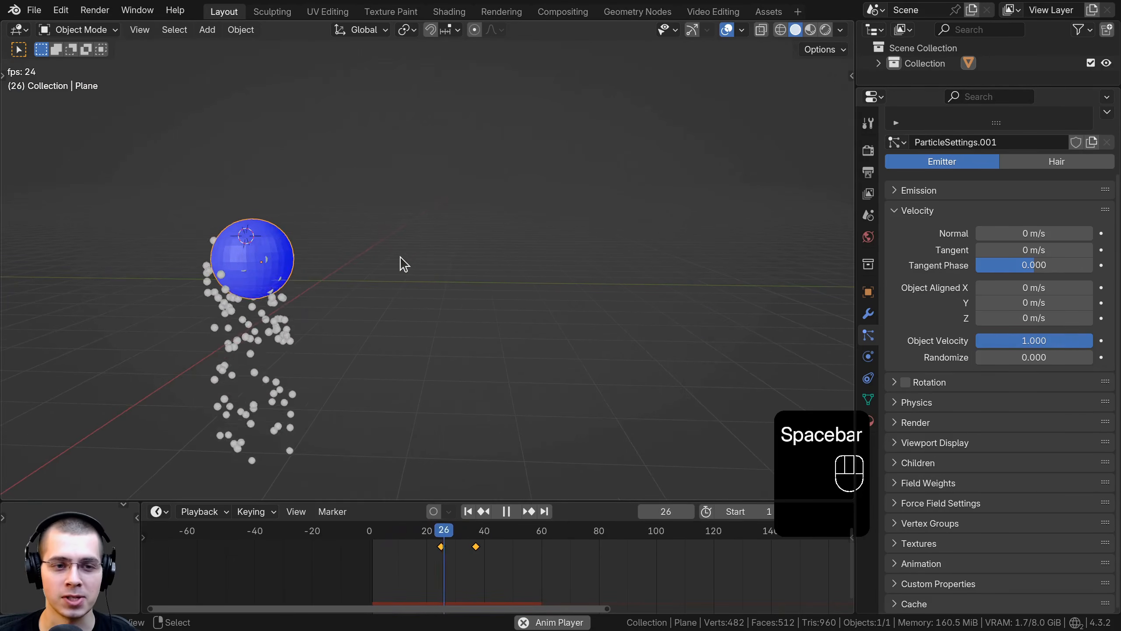
key(space)
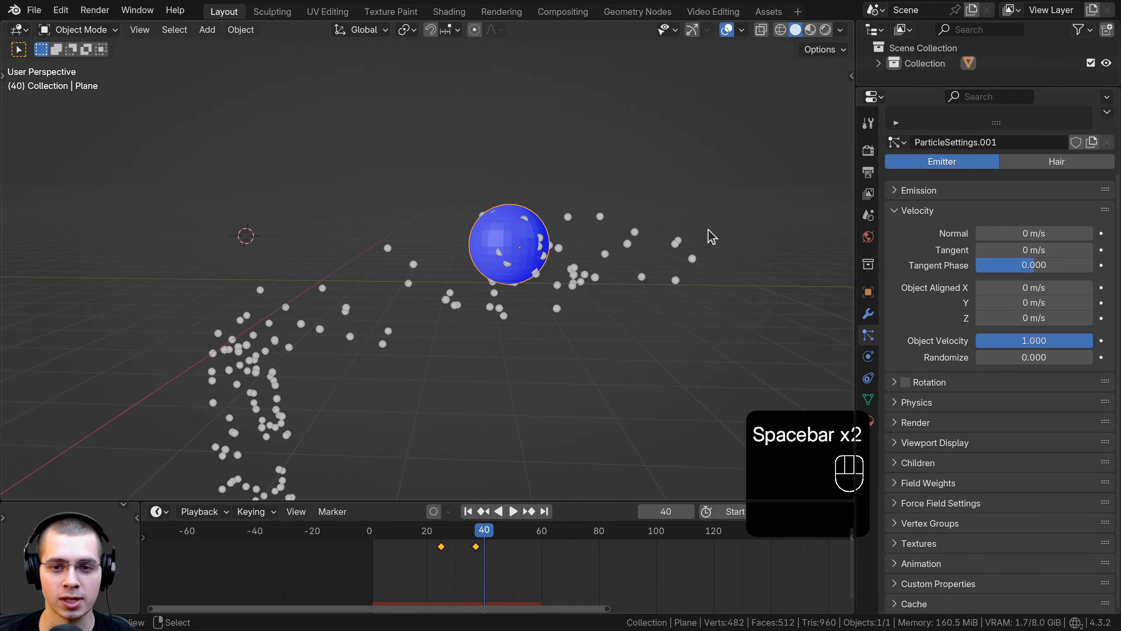
shift+middle_drag(678, 270, 677, 273)
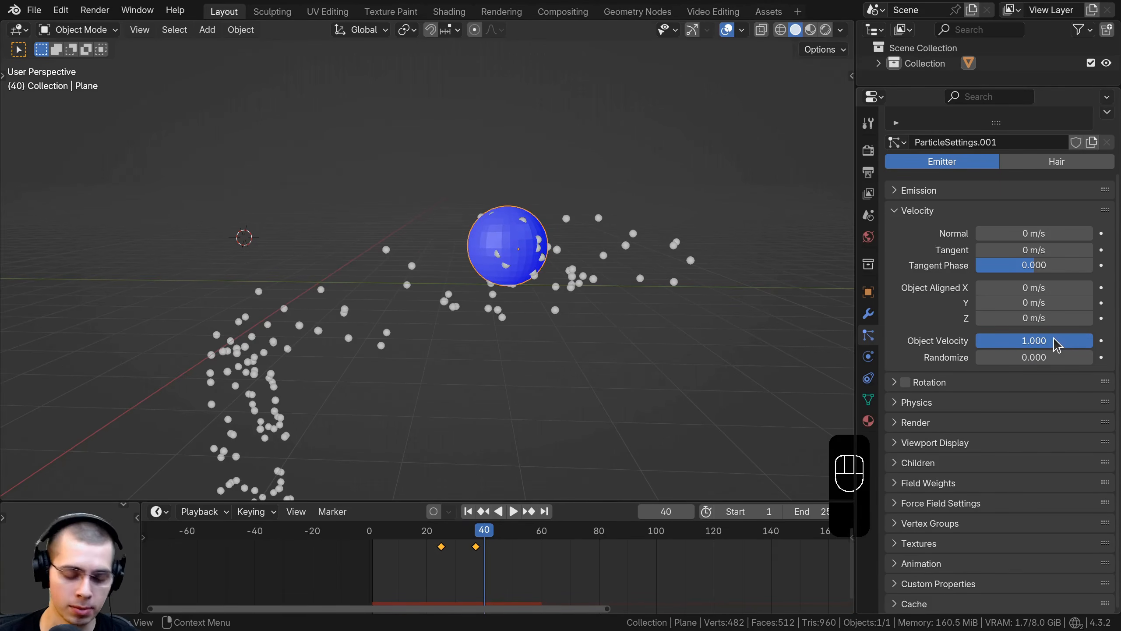
Step: Reset Object Velocity to 0, set Randomize to 3.69, and examine the particle spread around the sphere
drag(1024, 357, 1086, 357)
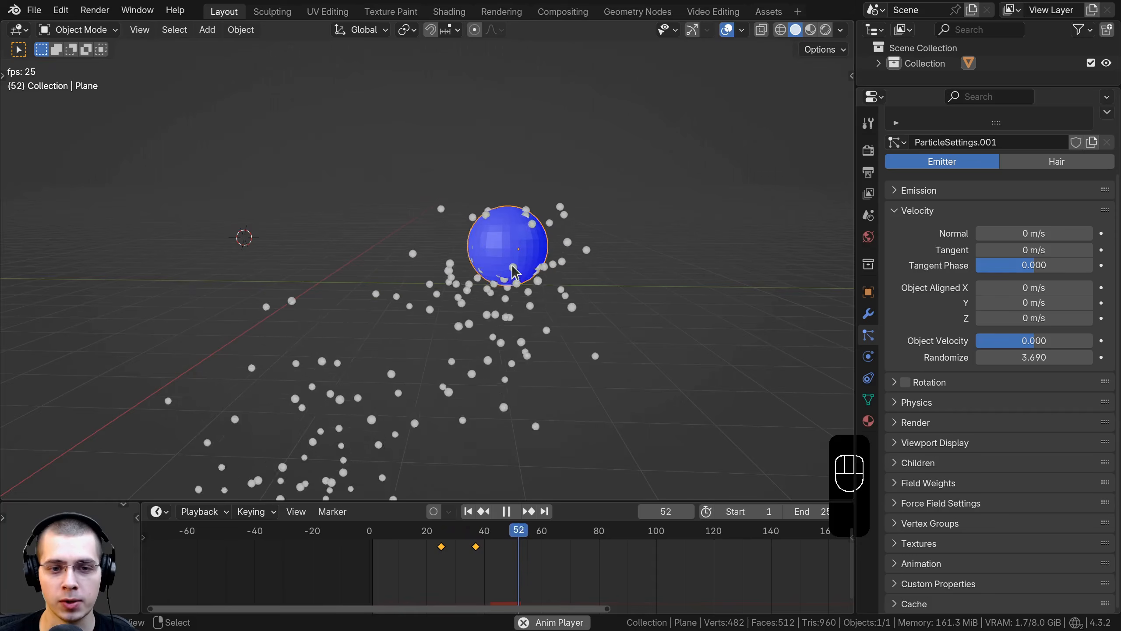
middle_drag(512, 266, 419, 261)
middle_drag(534, 239, 429, 232)
scroll(429, 221, up, 4)
middle_drag(432, 187, 556, 360)
Step: Set Randomize to 8.91 and watch the particles scatter around the moving sphere
scroll(534, 244, down, 3)
scroll(556, 360, up, 1)
drag(1041, 359, 1086, 359)
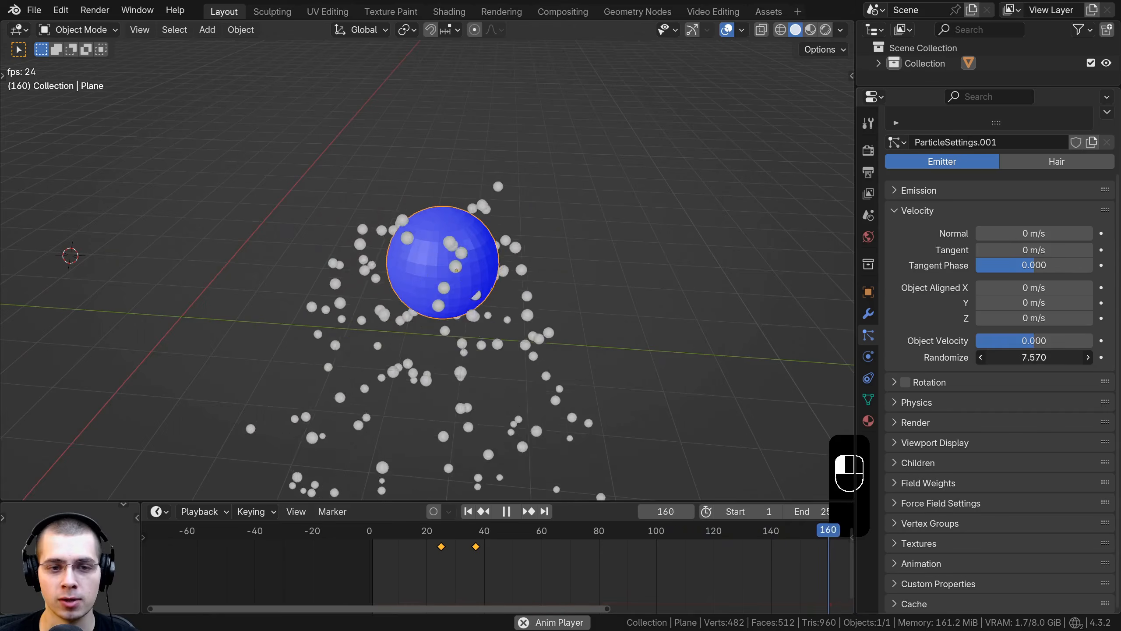
middle_drag(419, 194, 243, 282)
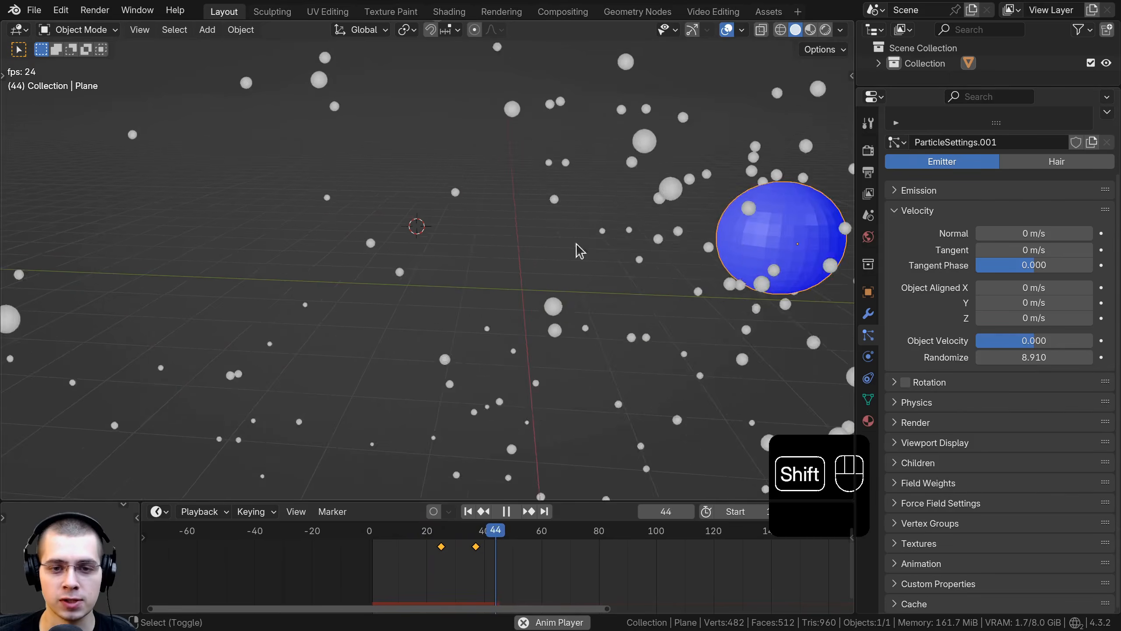
Step: Stop playback and delete the sphere's movement keyframes
key(space)
key(x)
click(472, 564)
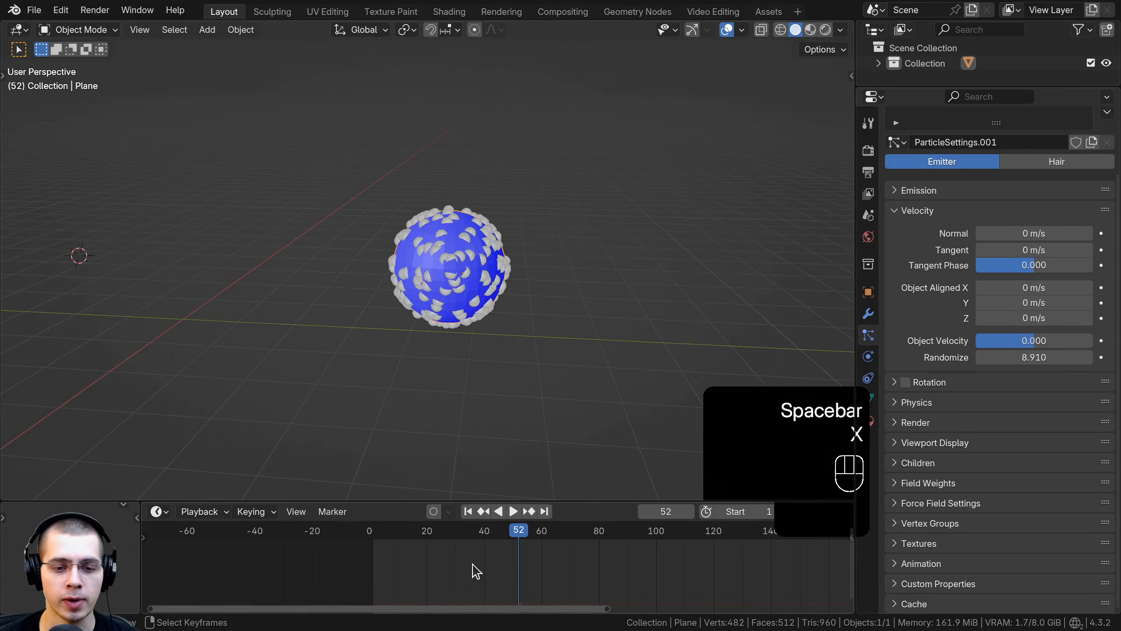
Step: Replay the particle emission from the start with the sphere stationary and set Randomize to 6.41
drag(431, 531, 370, 530)
scroll(605, 247, down, 3)
middle_drag(552, 292, 482, 301)
drag(523, 541, 374, 532)
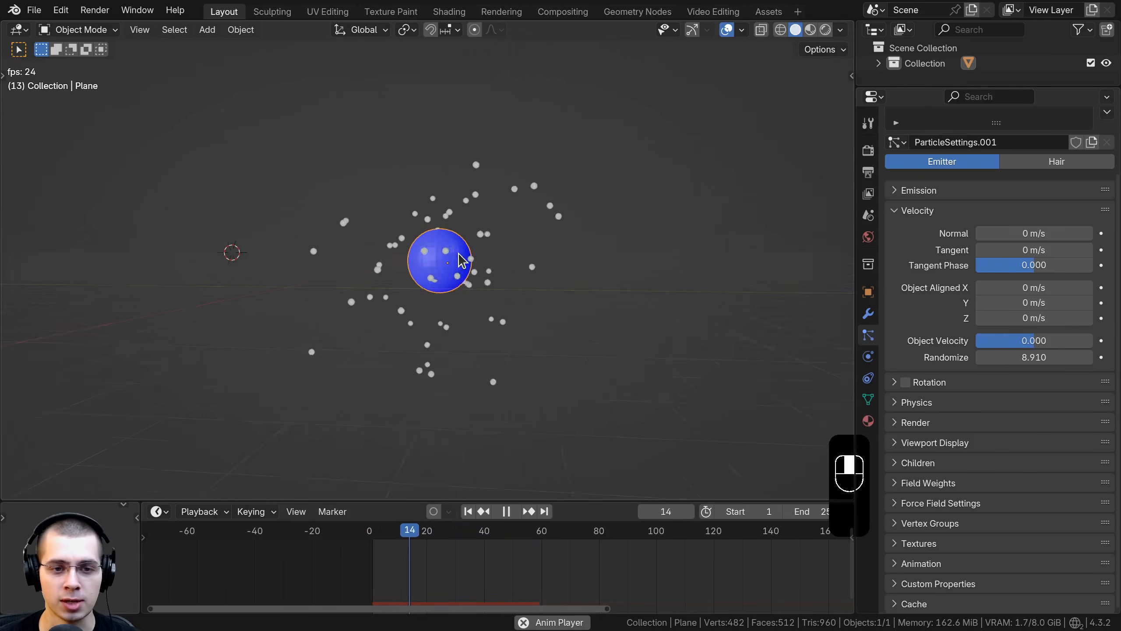
drag(1033, 357, 987, 357)
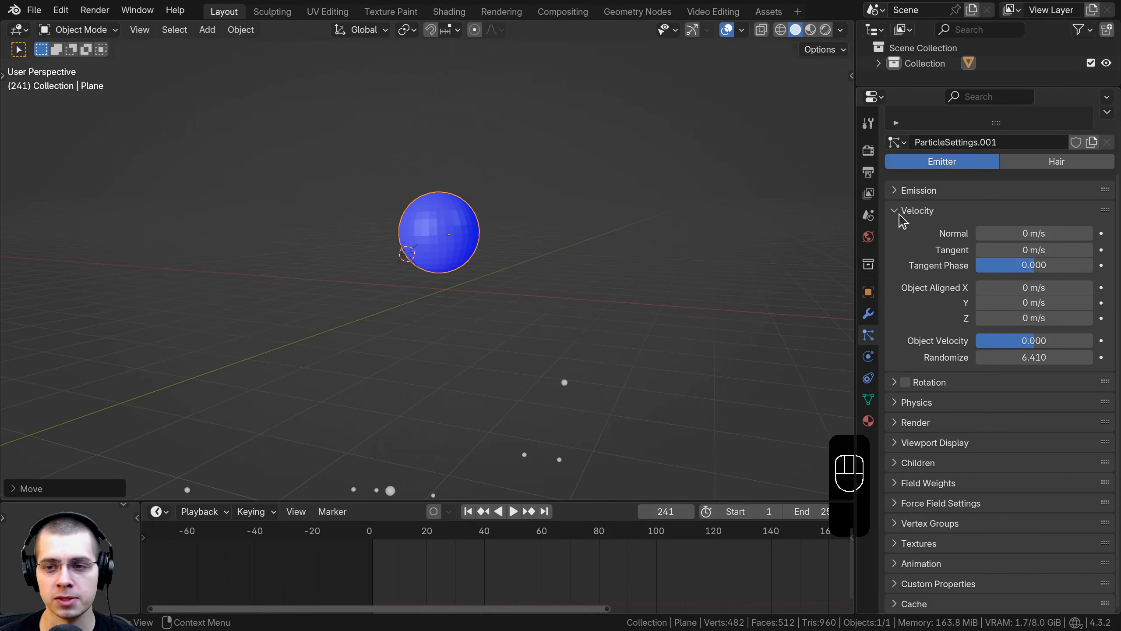
Step: Collapse the Velocity settings and expand the particle system's Rotation settings
click(900, 215)
shift+middle_drag(682, 237, 689, 275)
scroll(688, 275, up, 1)
click(895, 303)
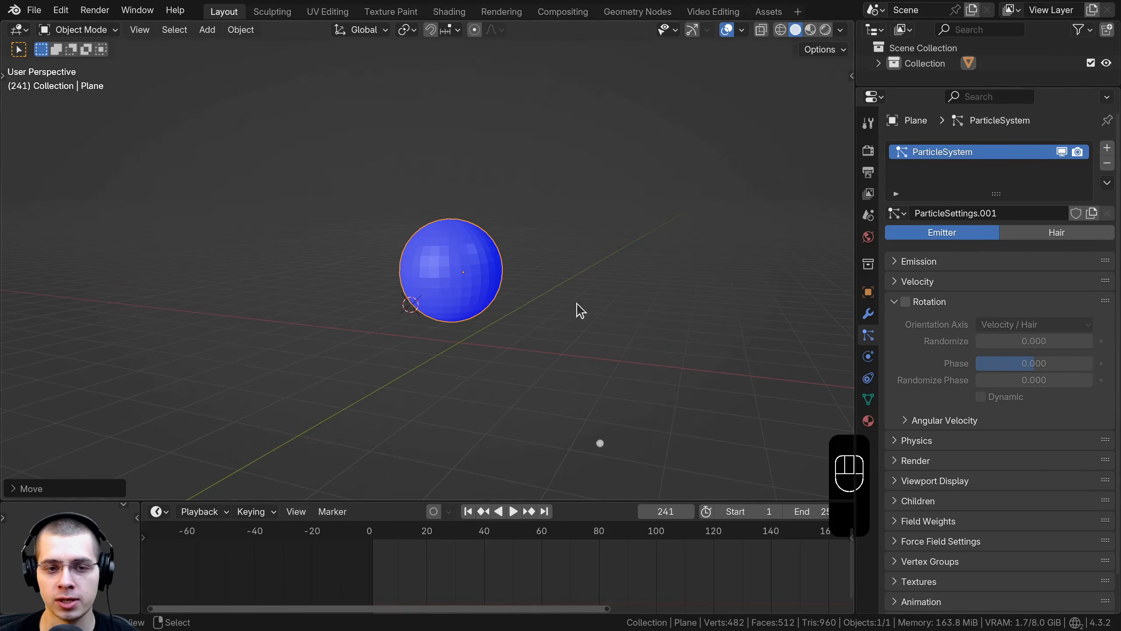
Step: Play the simulation, pausing near frame 30 to inspect the emitted particles up close, and scrub back to frame 18
key(space)
key(space)
scroll(437, 100, up, 5)
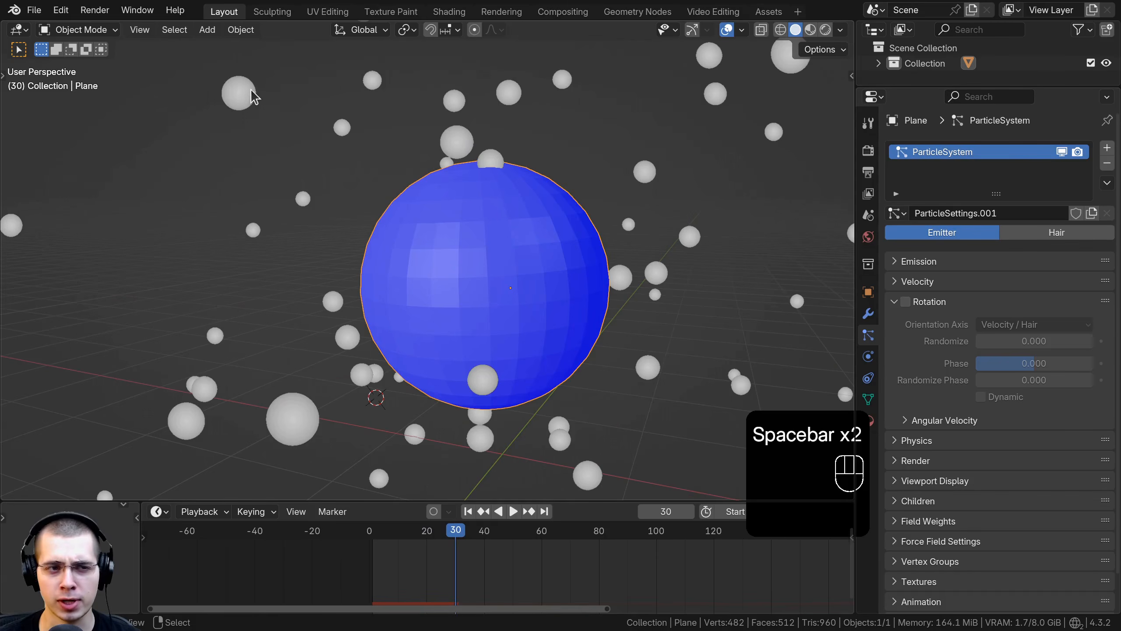
key(space)
scroll(452, 182, down, 4)
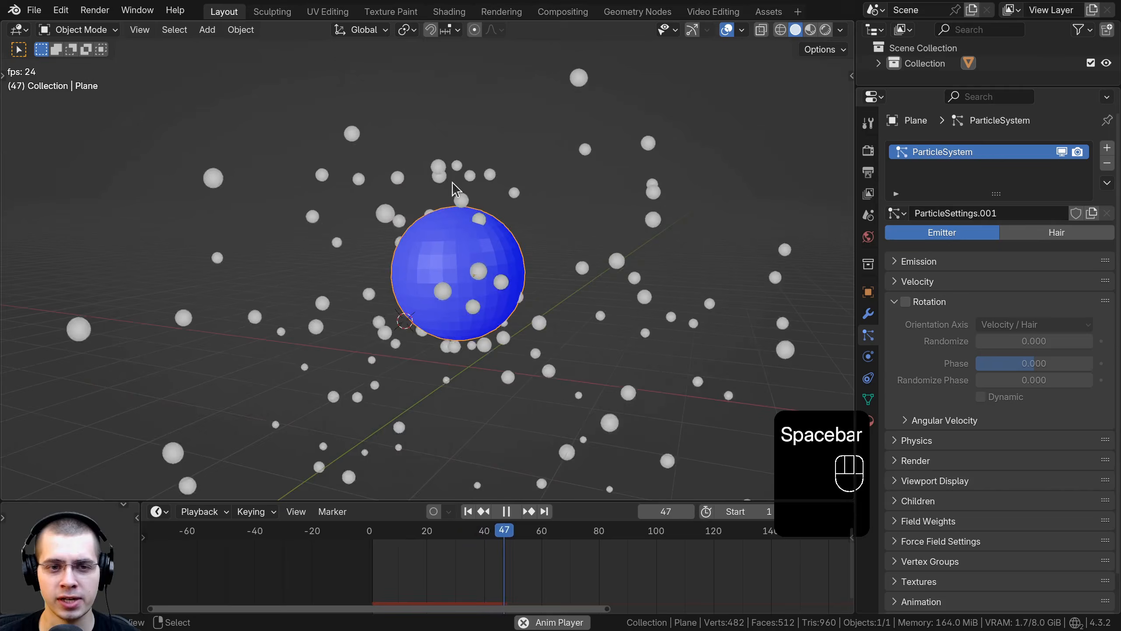
key(space)
drag(556, 581, 421, 575)
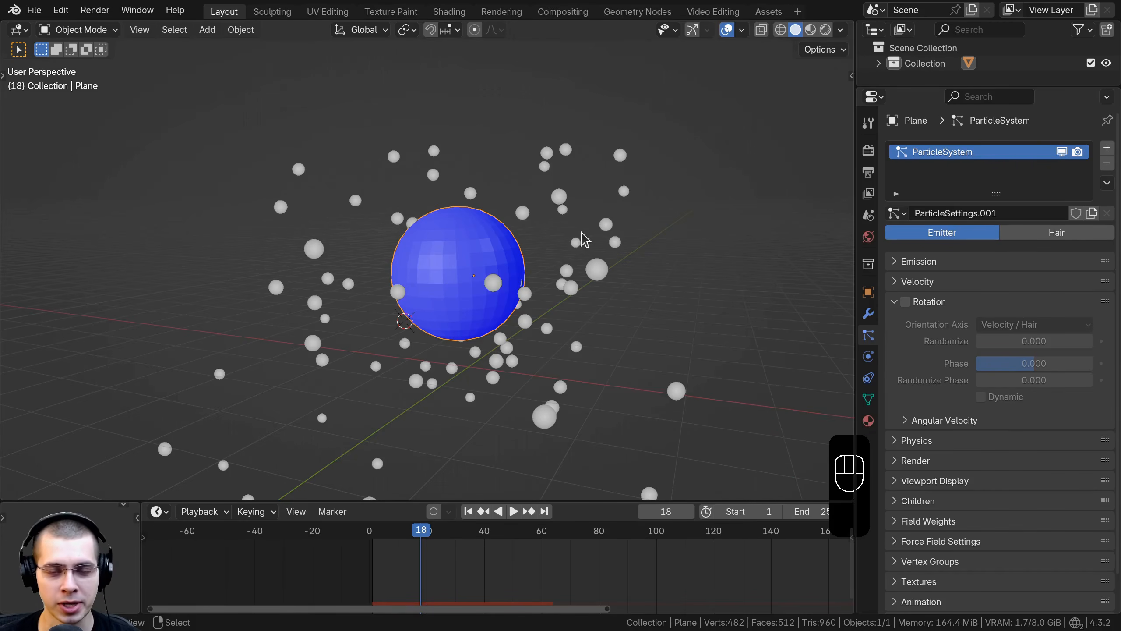
middle_drag(580, 238, 633, 233)
Step: Move the collapsed Rotation section down to just above Cache and expand the Physics settings
click(968, 309)
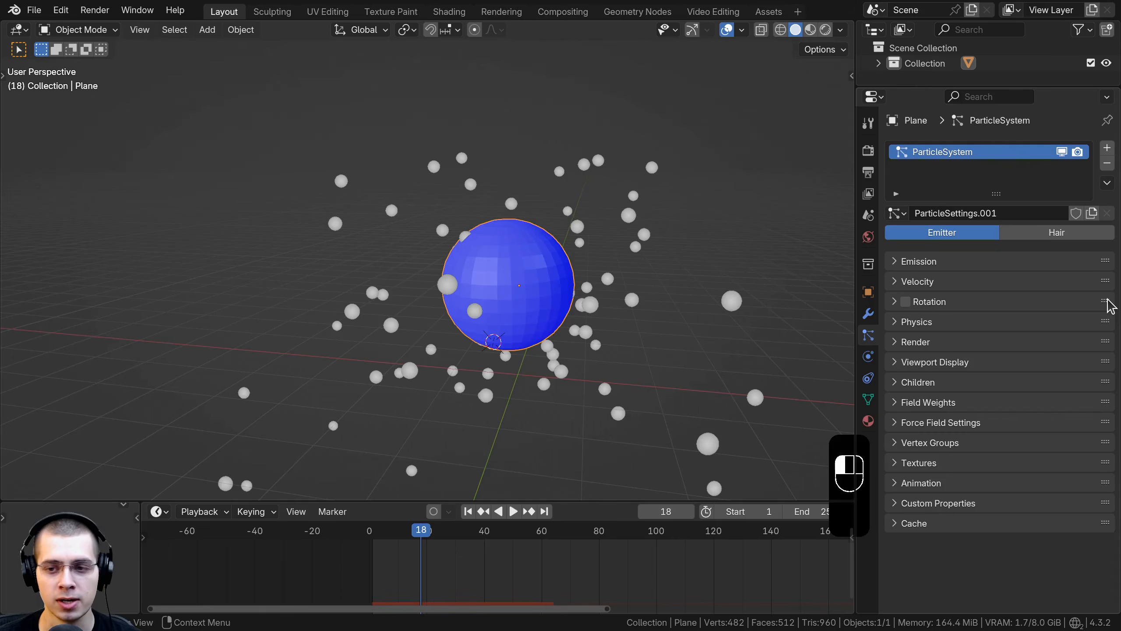
drag(1112, 339, 1113, 511)
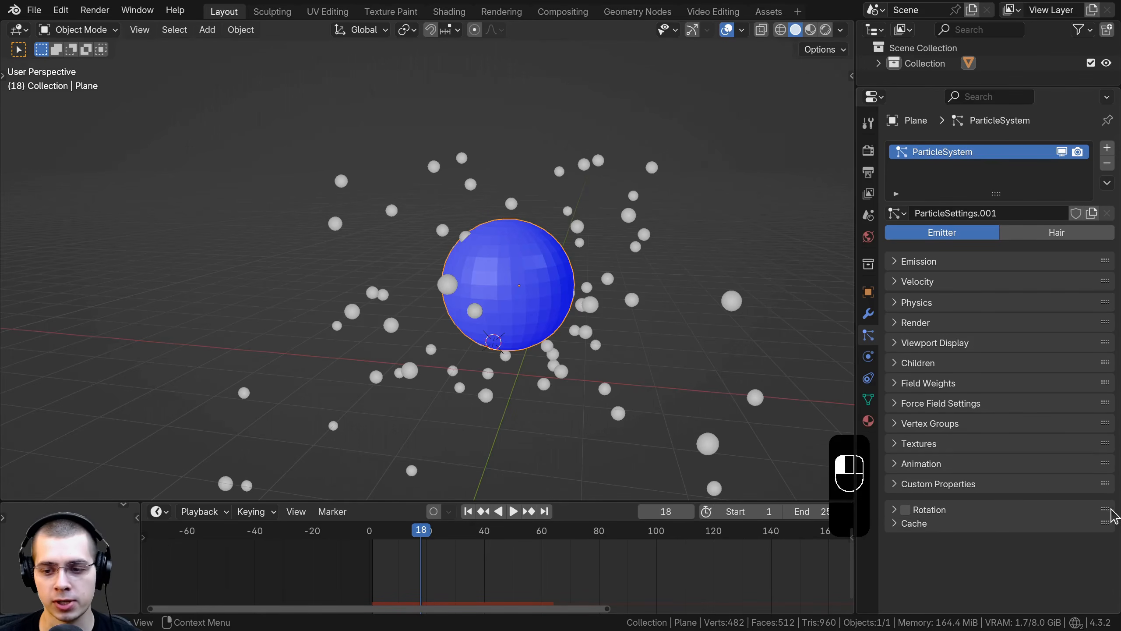
click(895, 303)
shift+middle_drag(643, 294, 630, 289)
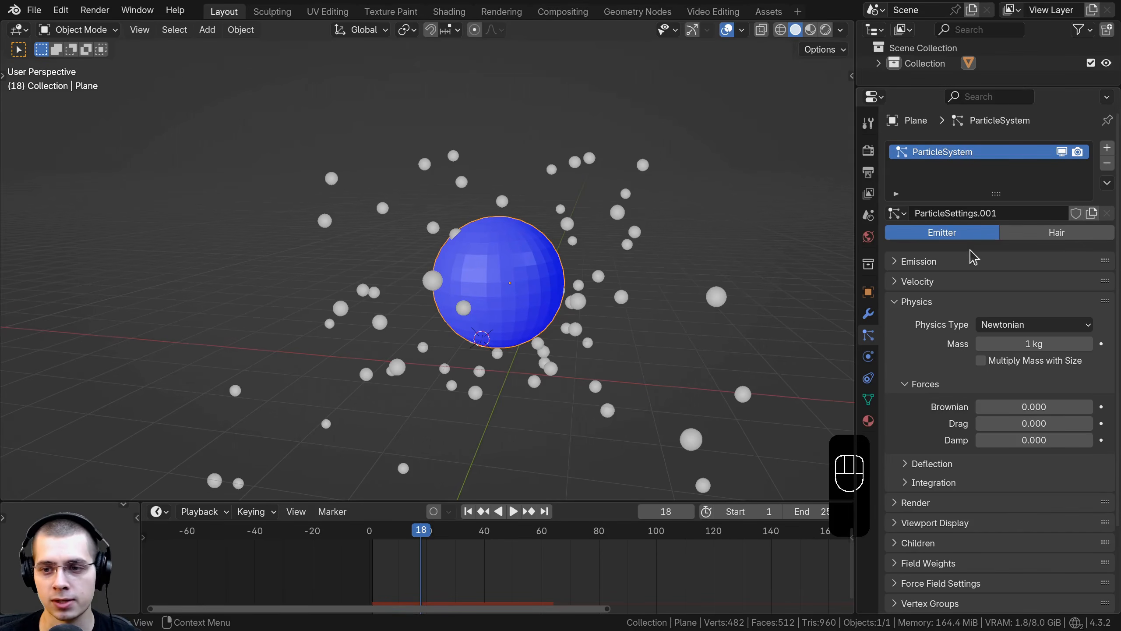
Step: Play the simulation and set the particle mass to 2.986 kg to examine how the particles move
middle_drag(724, 289, 697, 288)
key(space)
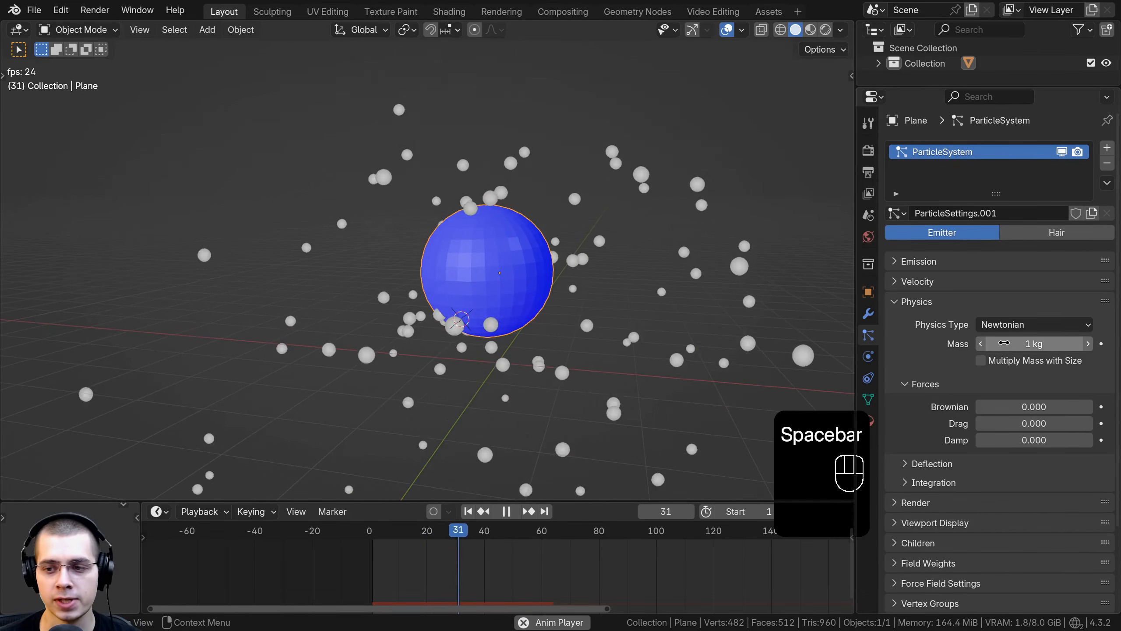
scroll(518, 331, down, 6)
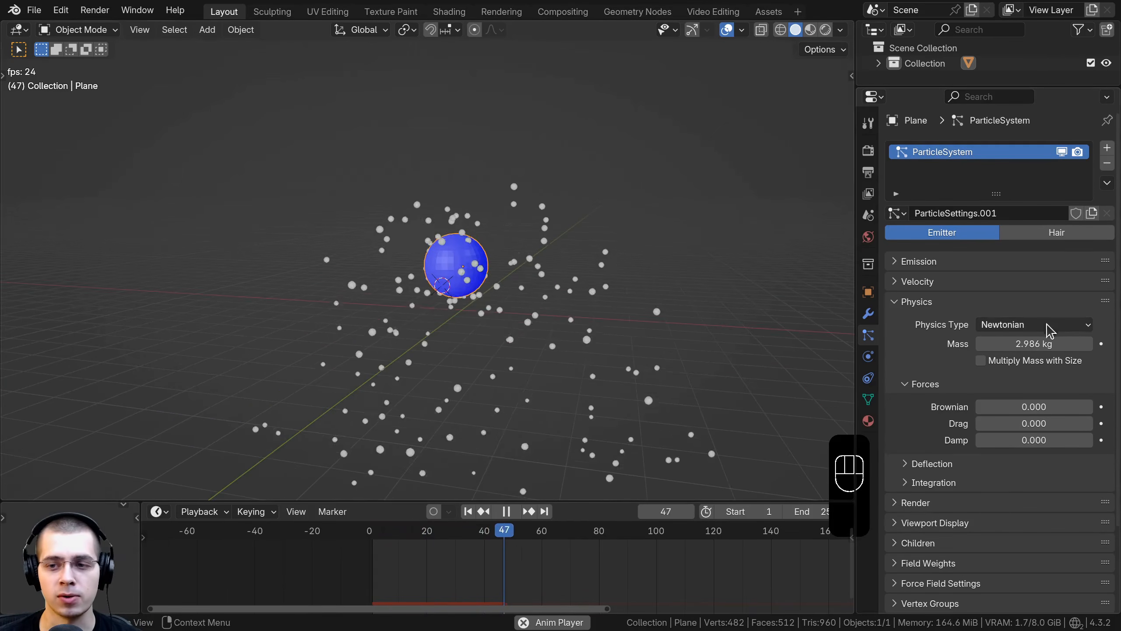
Step: Set the velocity Randomize value to 0 and collapse the Velocity settings again
click(906, 282)
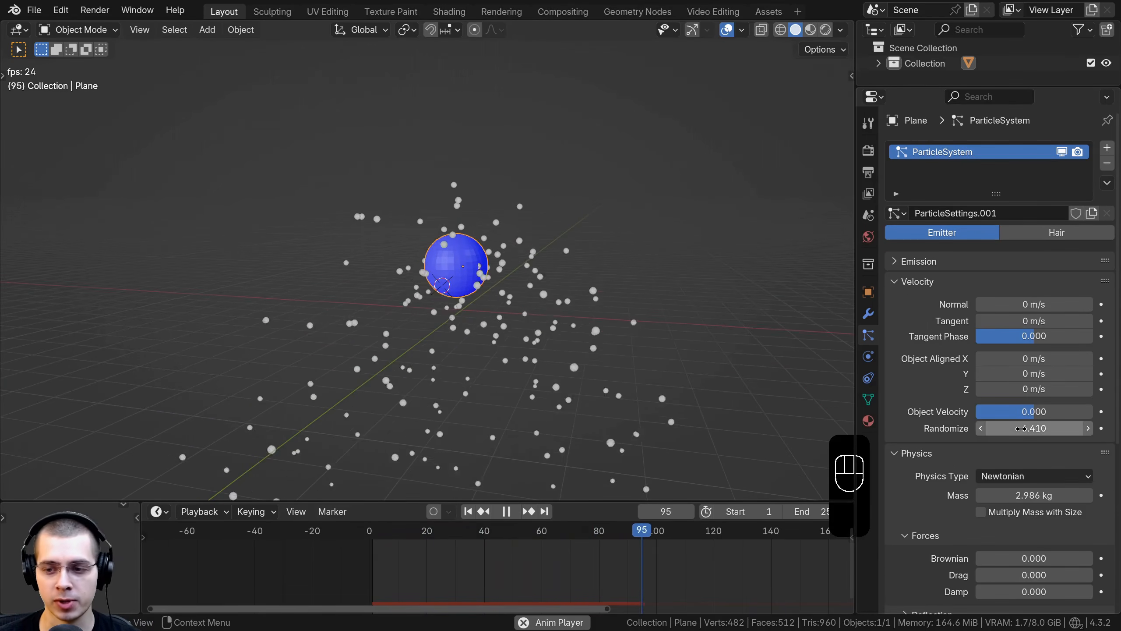
double_click(1021, 429)
text(0)
key(Return)
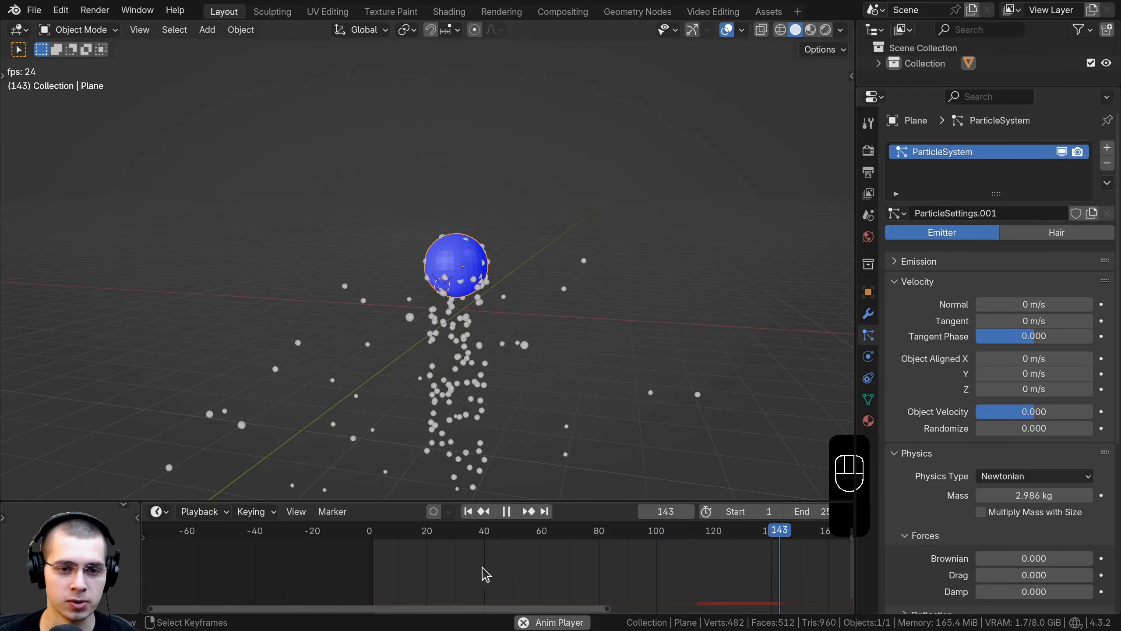
click(943, 282)
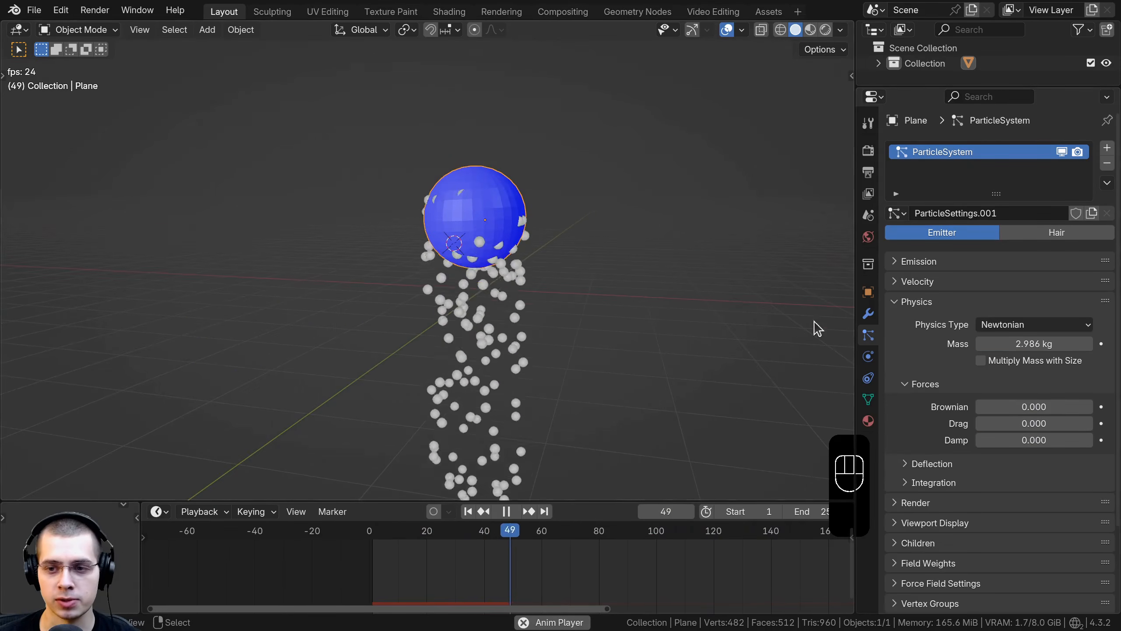
Step: Try a particle mass of 10.82 kg, watch the falling particles, and return the mass to 1 kg
drag(1019, 347, 1078, 347)
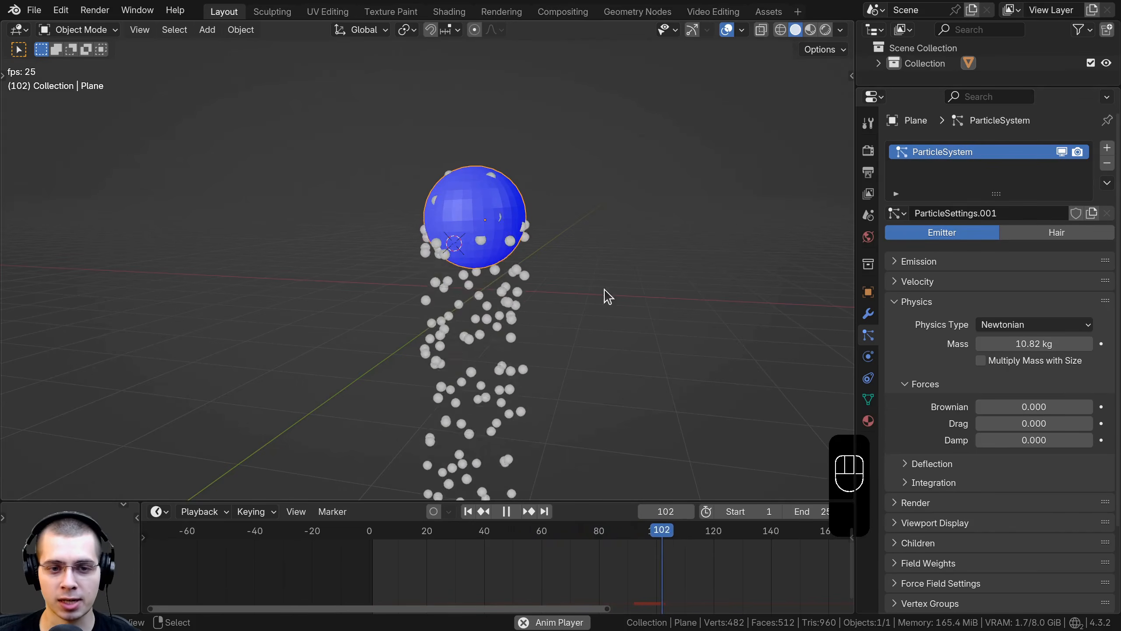
scroll(605, 297, down, 3)
scroll(426, 333, up, 2)
scroll(426, 333, down, 3)
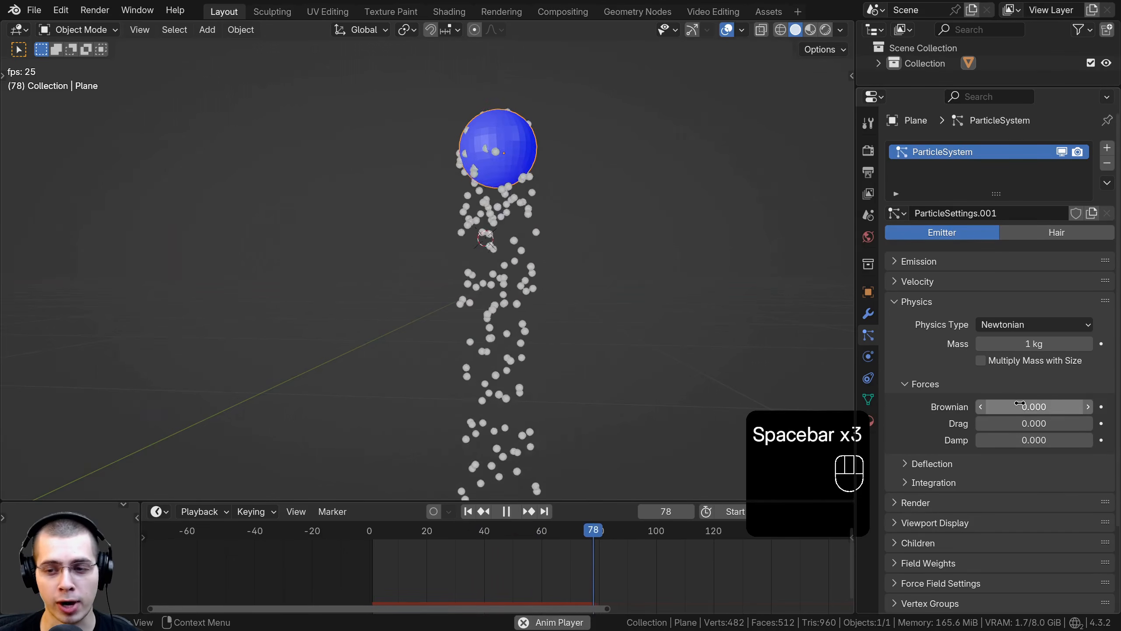
Step: Set the Brownian force to 200 and replay from the first frame to watch the particles around the sphere
key(space)
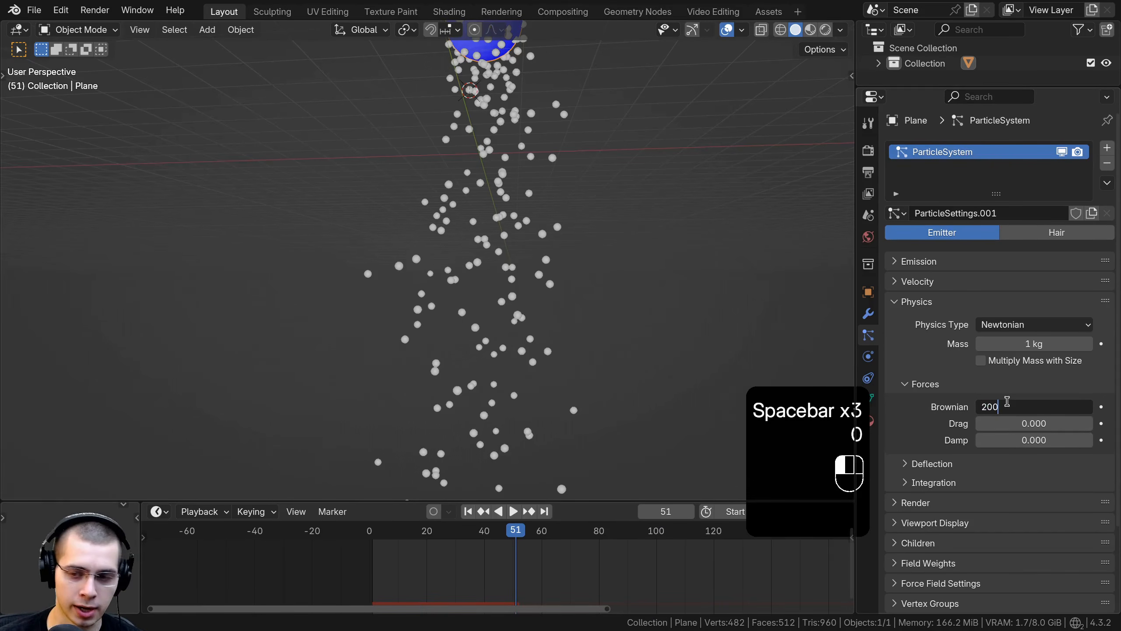
key(Return)
key(space)
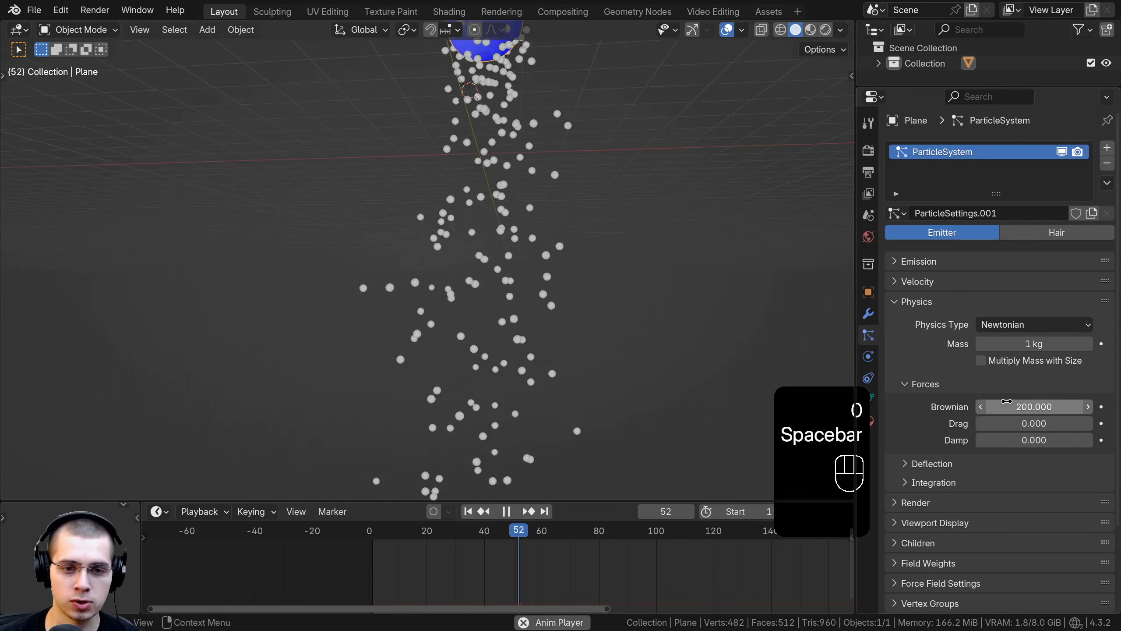
click(468, 512)
shift+middle_drag(464, 161, 466, 382)
middle_drag(507, 147, 553, 155)
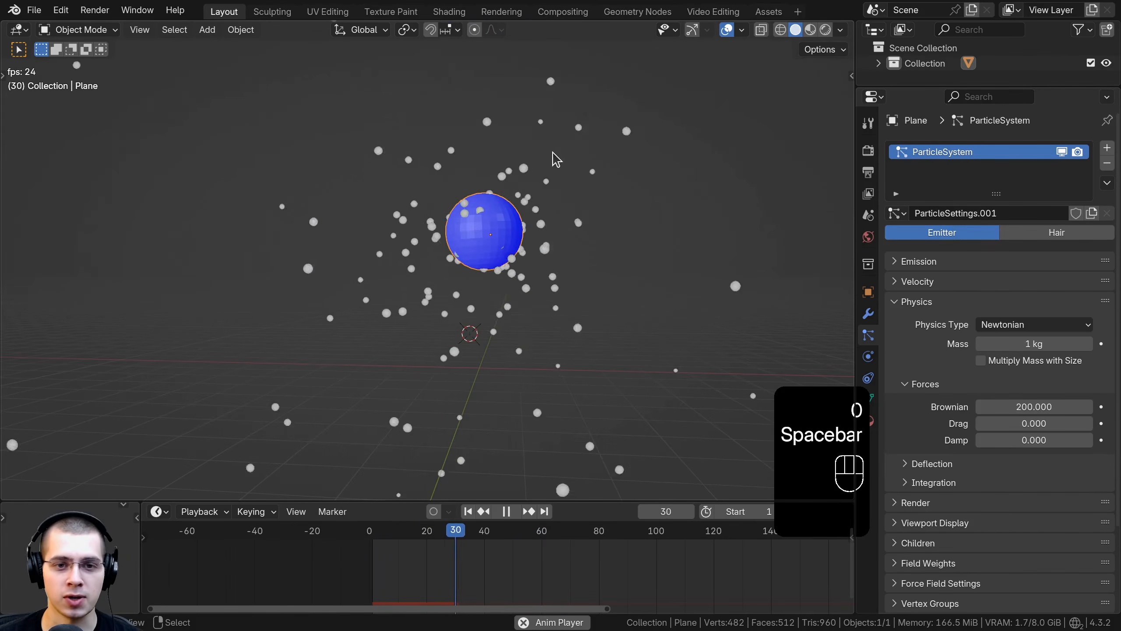
scroll(545, 199, down, 5)
mouse_move(508, 217)
middle_down()
mouse_move(549, 219)
mouse_move(522, 219)
middle_up()
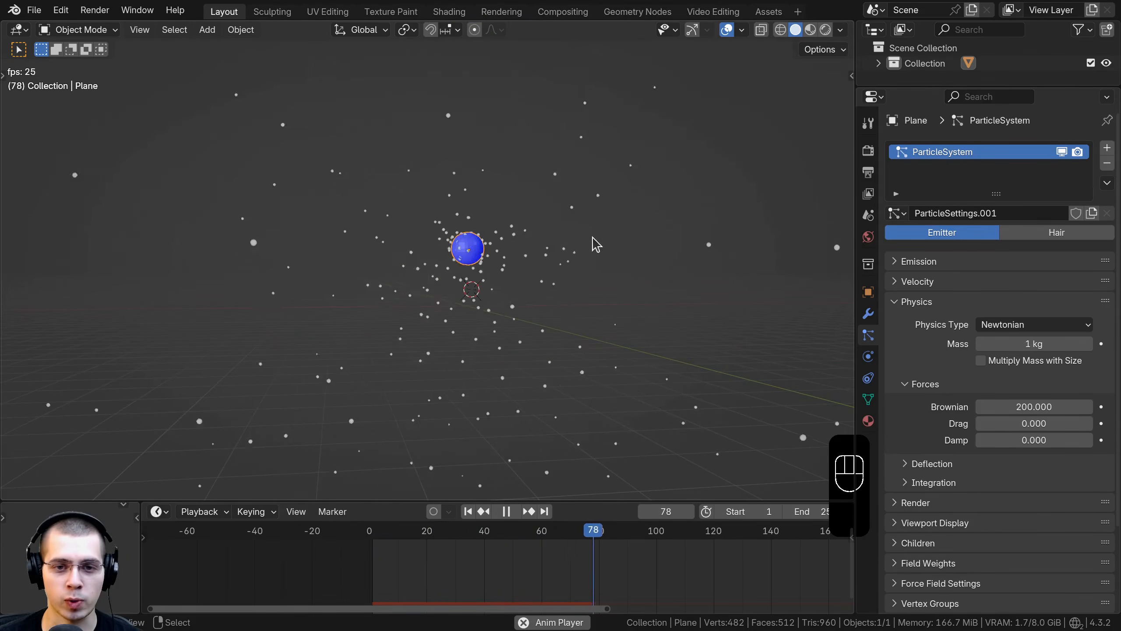
Step: Replay the Brownian motion from frame 1 to examine it again, and reset the Brownian force to 0
key(space)
click(626, 549)
drag(453, 545, 365, 536)
key(space)
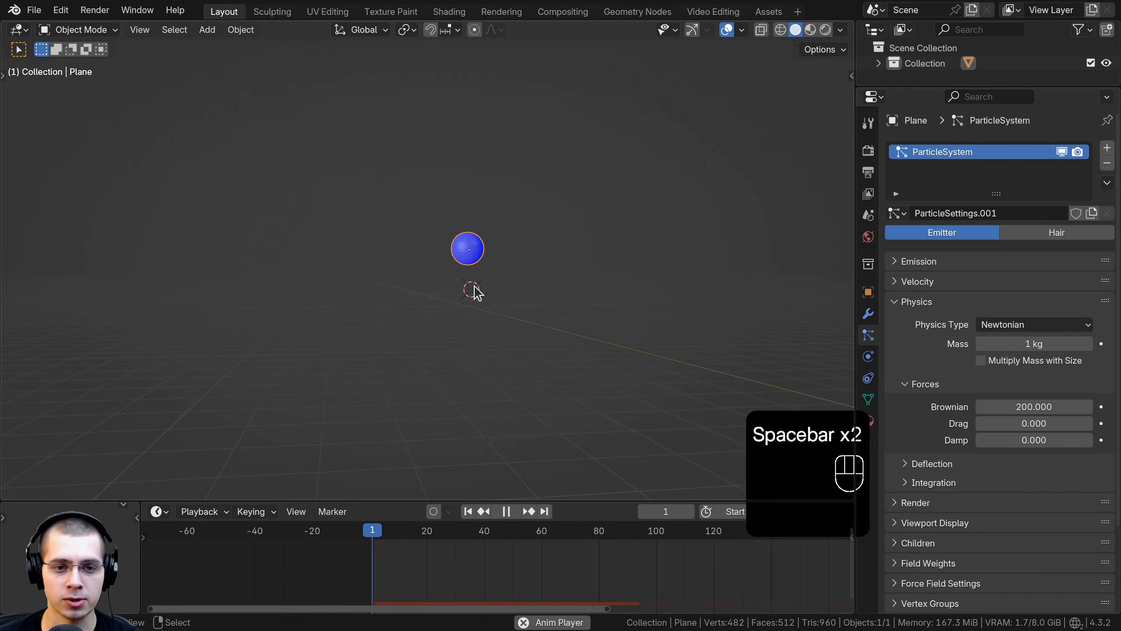
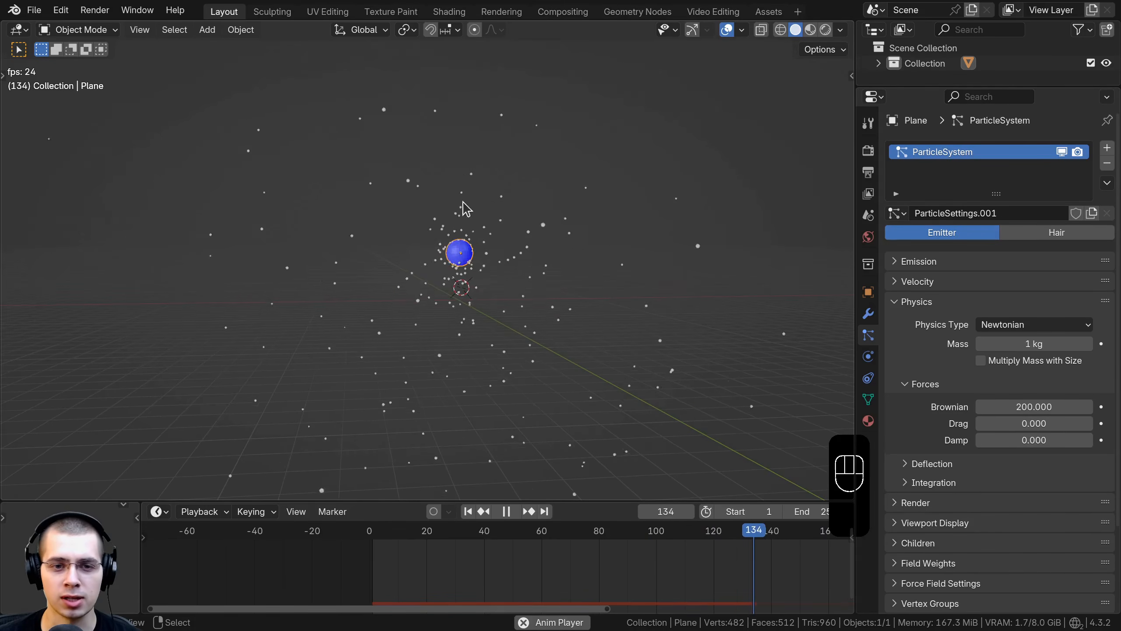
middle_drag(569, 224, 547, 242)
key(space)
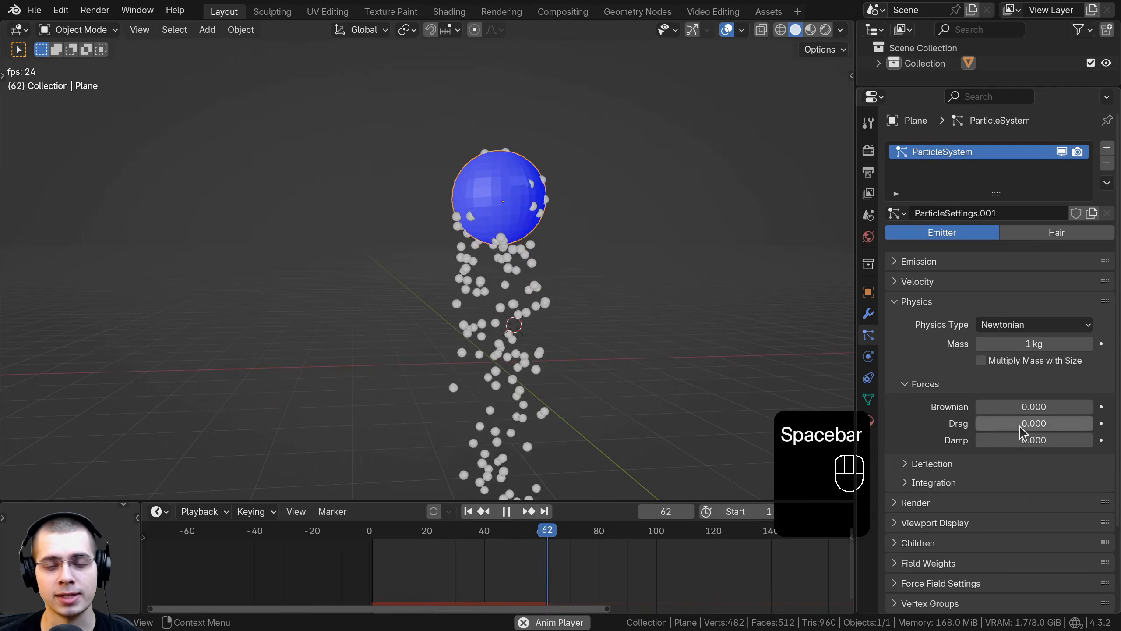
scroll(468, 311, down, 1)
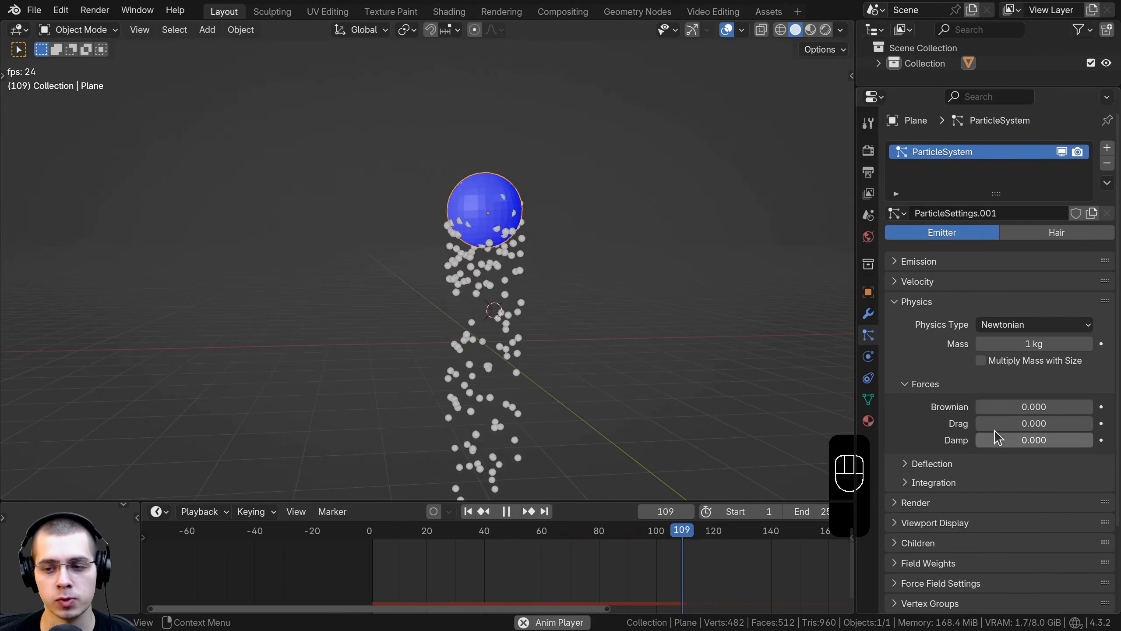
Step: Try a higher Drag force while observing the falling particles, and return Drag to 0
drag(995, 425, 1092, 425)
shift+middle_drag(506, 311, 516, 269)
middle_drag(516, 269, 521, 292)
drag(1068, 424, 954, 425)
Step: Set Damp to 1 and replay from the first frame, inspecting the particles close to the sphere
drag(1043, 443, 1117, 443)
drag(719, 532, 372, 531)
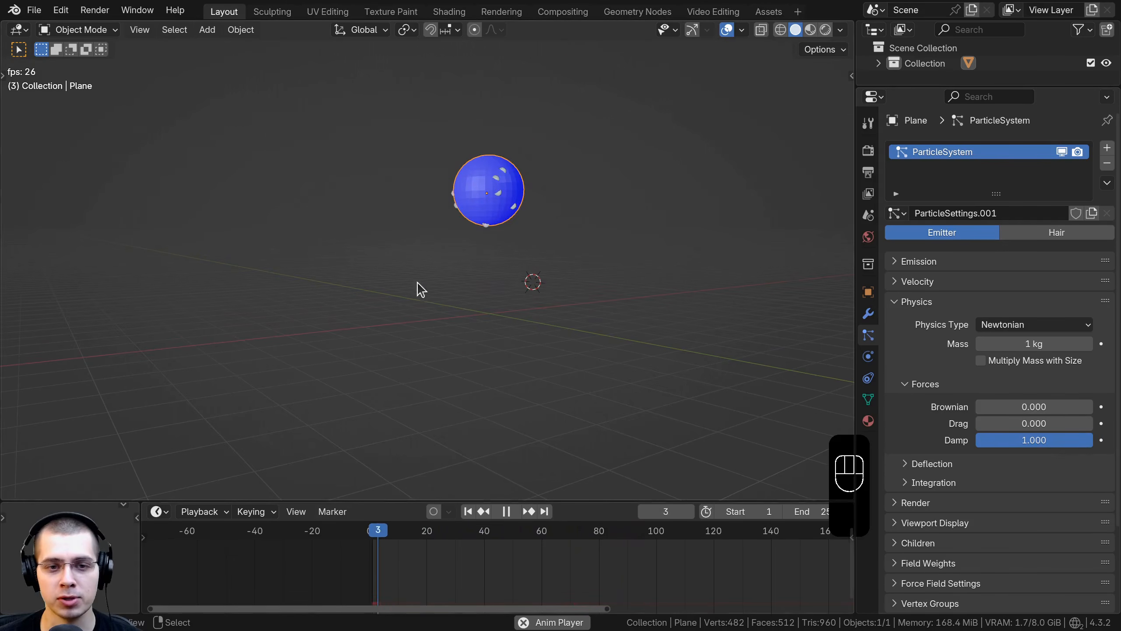
scroll(419, 288, up, 4)
shift+middle_drag(551, 149, 506, 163)
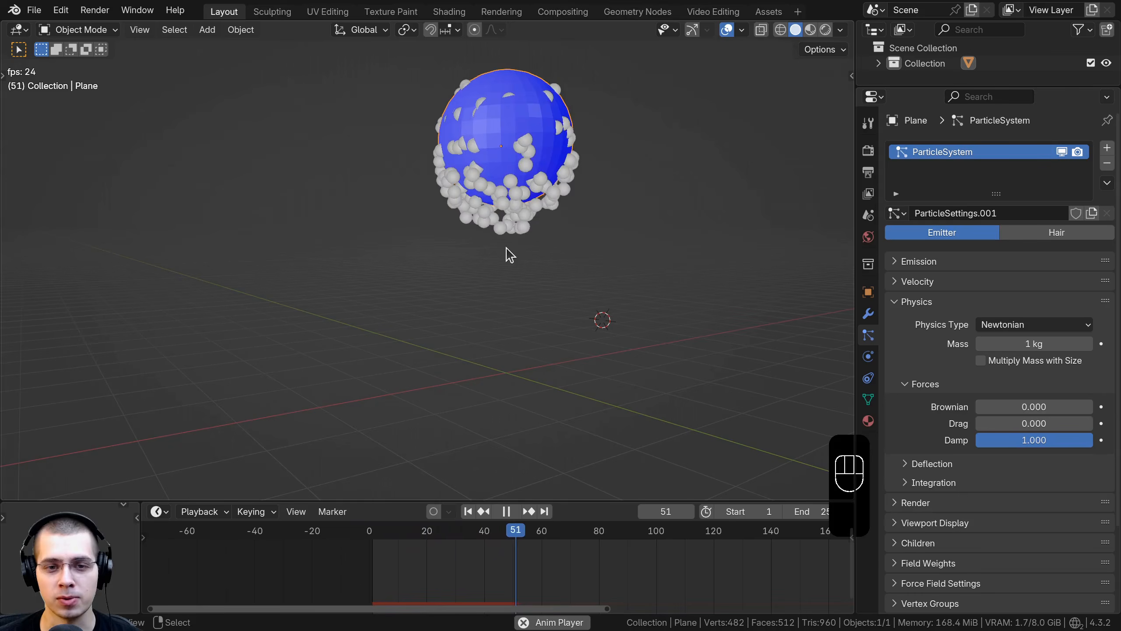
Step: Compare lower damping on the falling particles by setting Damp to 0.181 and raising it to about 0.63
drag(1060, 444, 1016, 439)
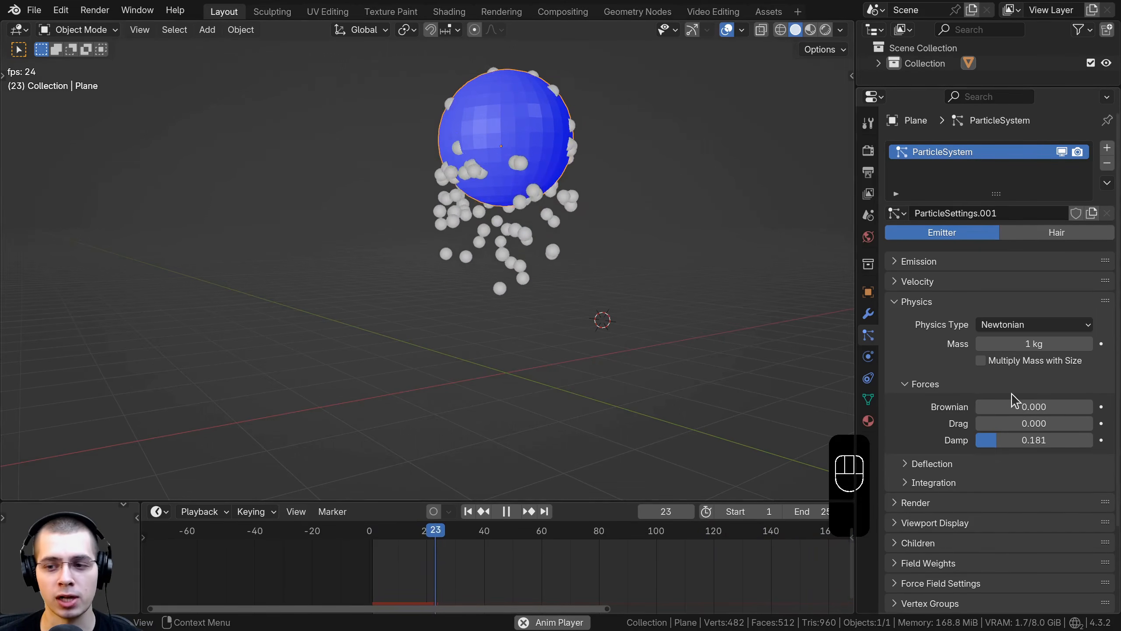
drag(1016, 440, 1070, 439)
middle_drag(663, 216, 698, 197)
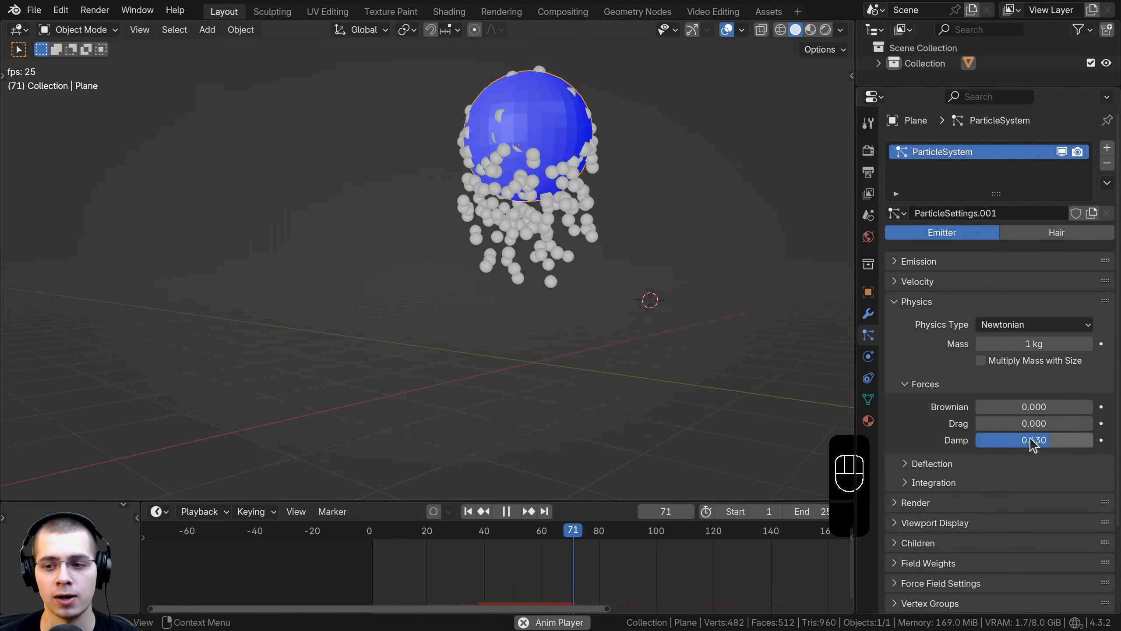
Step: Stop the playback, expand the Deflection settings, and collapse the Forces settings
key(space)
click(932, 464)
click(926, 384)
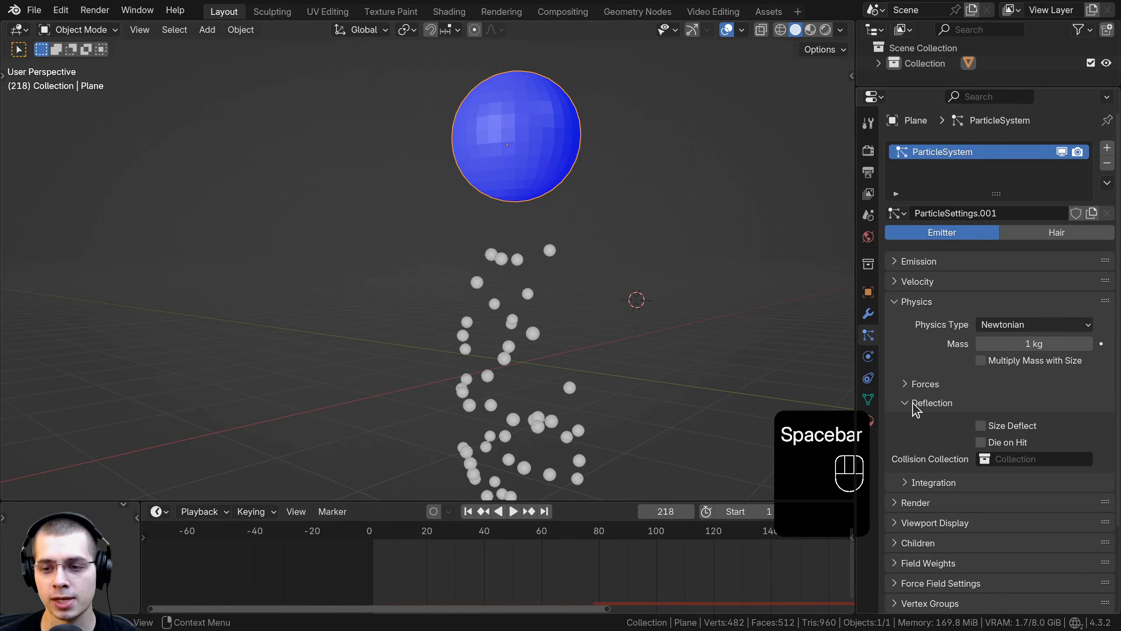
scroll(916, 408, down, 3)
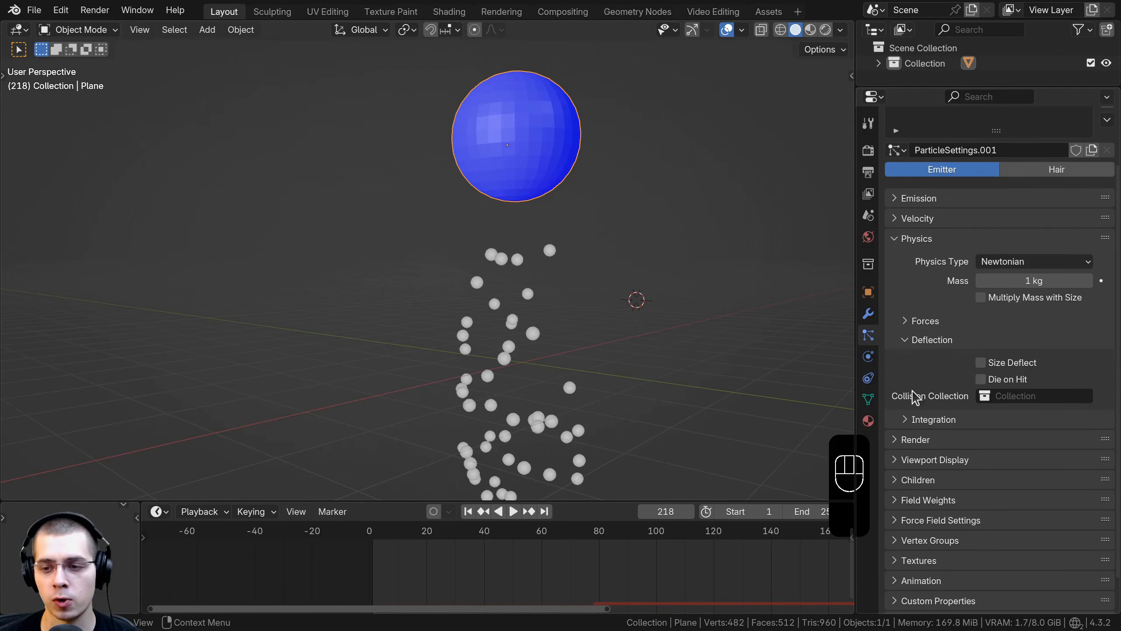
Step: Replay the falling particles from another viewing angle and pause the simulation at frame 26
key(space)
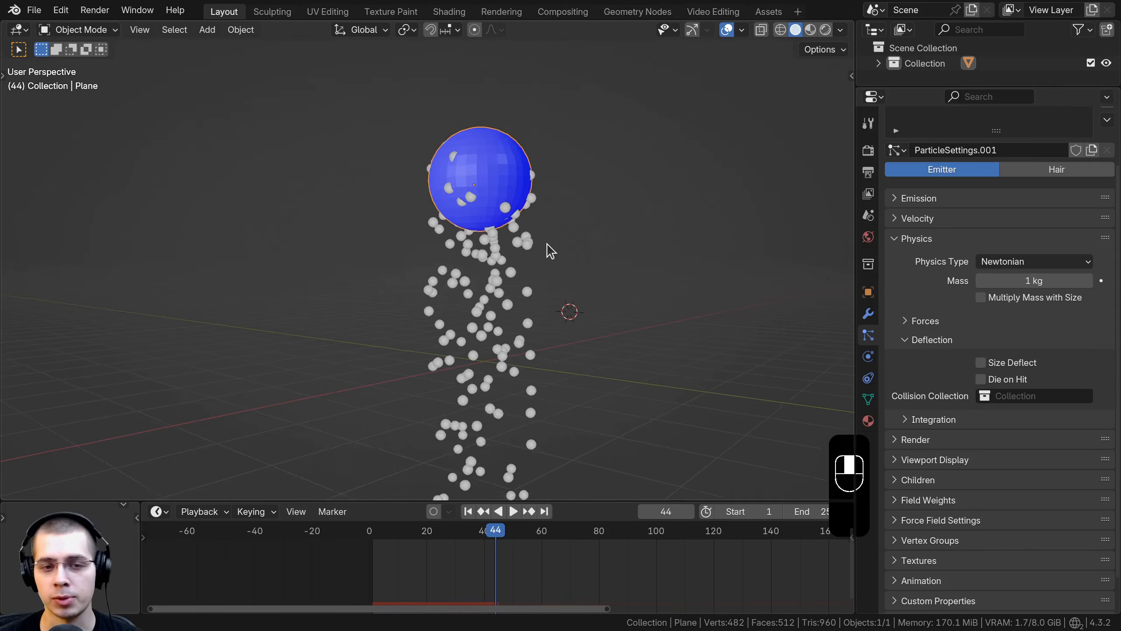
key(space)
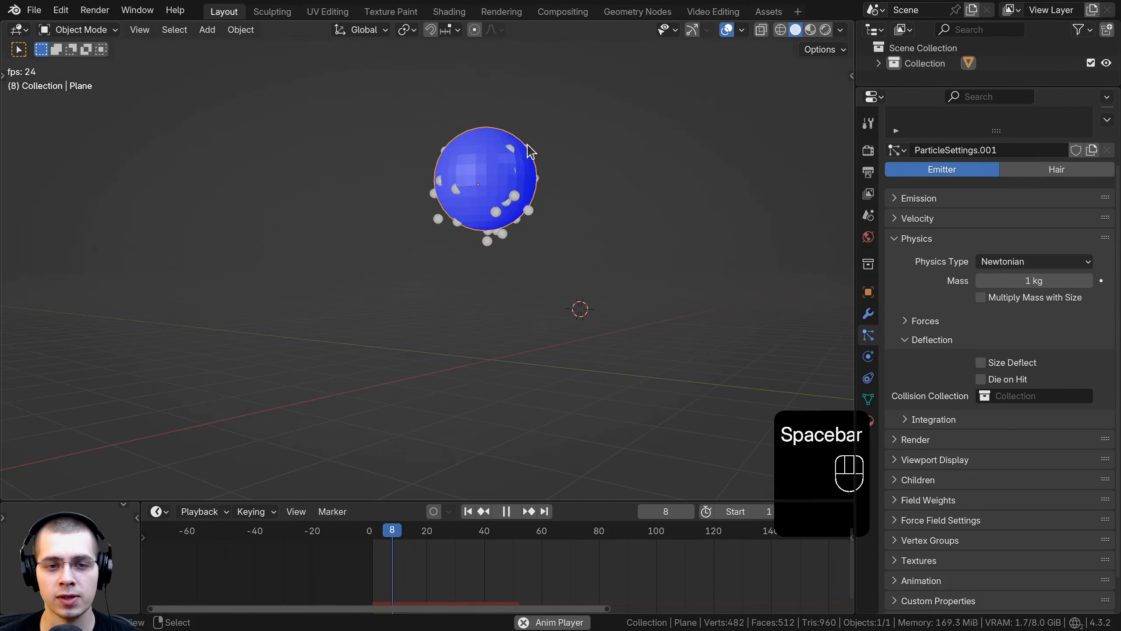
middle_drag(530, 151, 479, 127)
key(space)
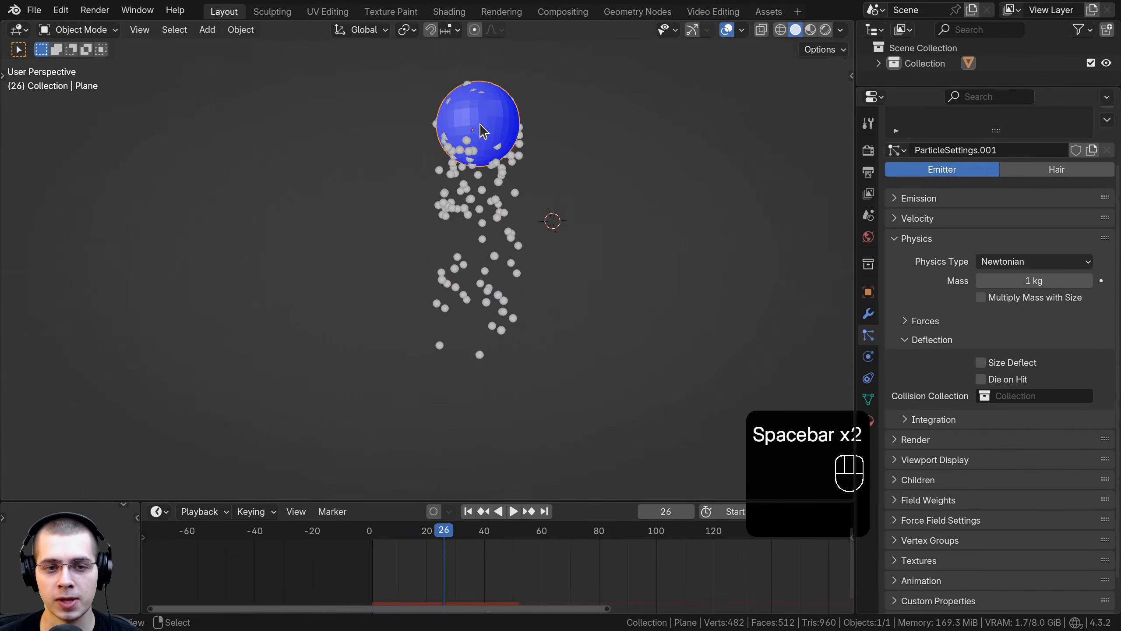
Step: Add a mesh plane, enlarge it, and place it tilted about 15 degrees below the sphere in the particles' path
shift+middle_drag(567, 244, 560, 267)
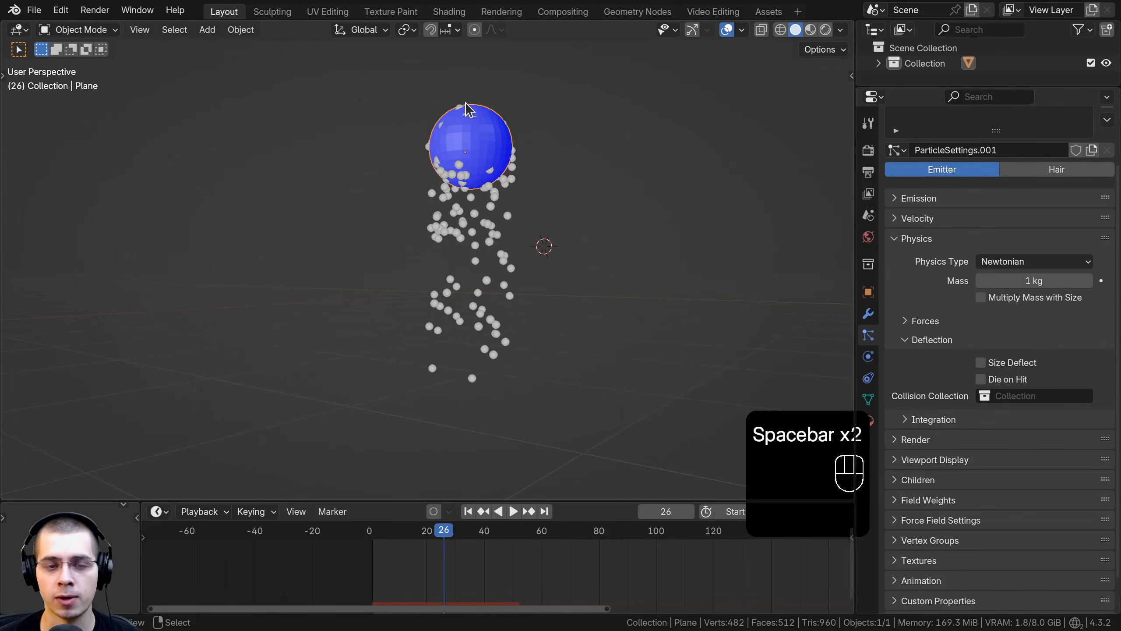
key(shift+a)
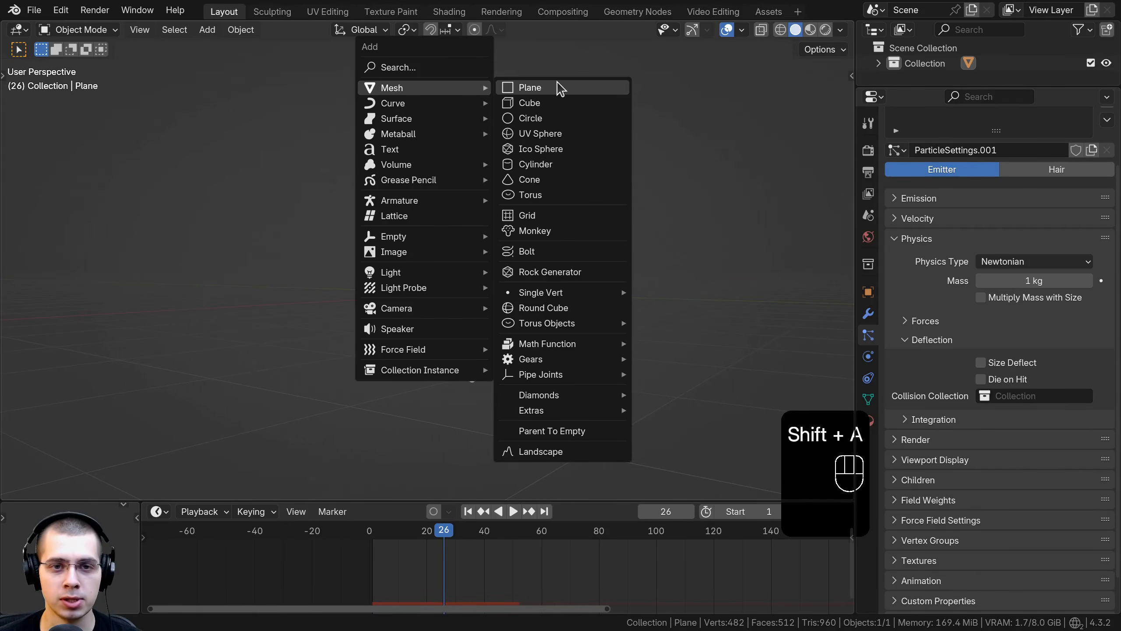
click(530, 88)
key(s)
click(671, 263)
key(r)
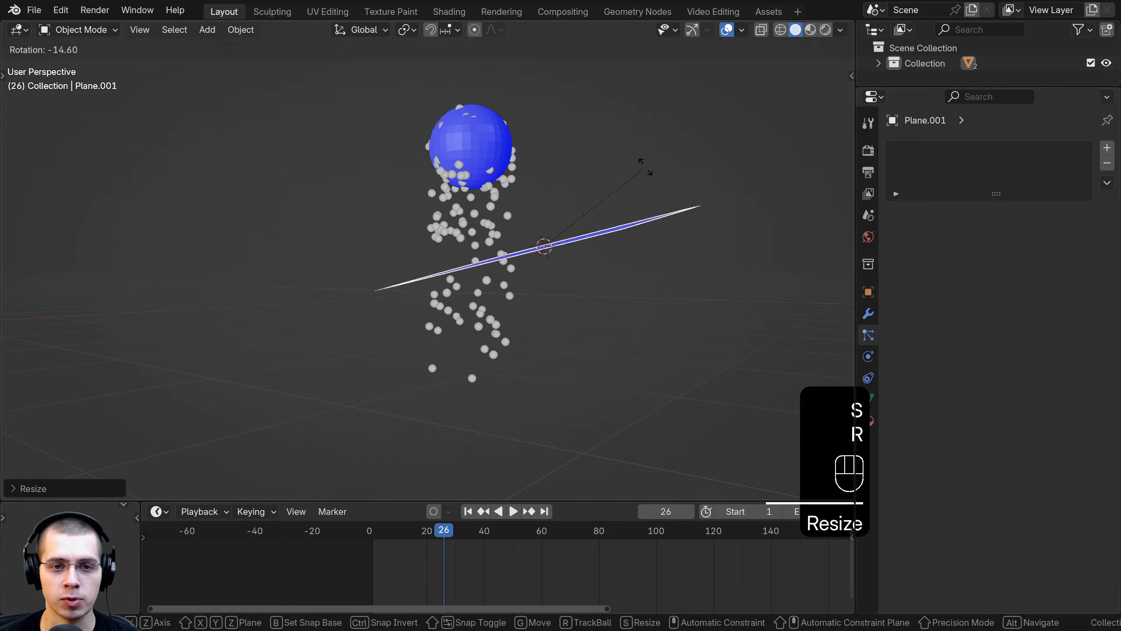
click(637, 169)
key(g)
click(602, 266)
middle_drag(601, 266, 784, 129)
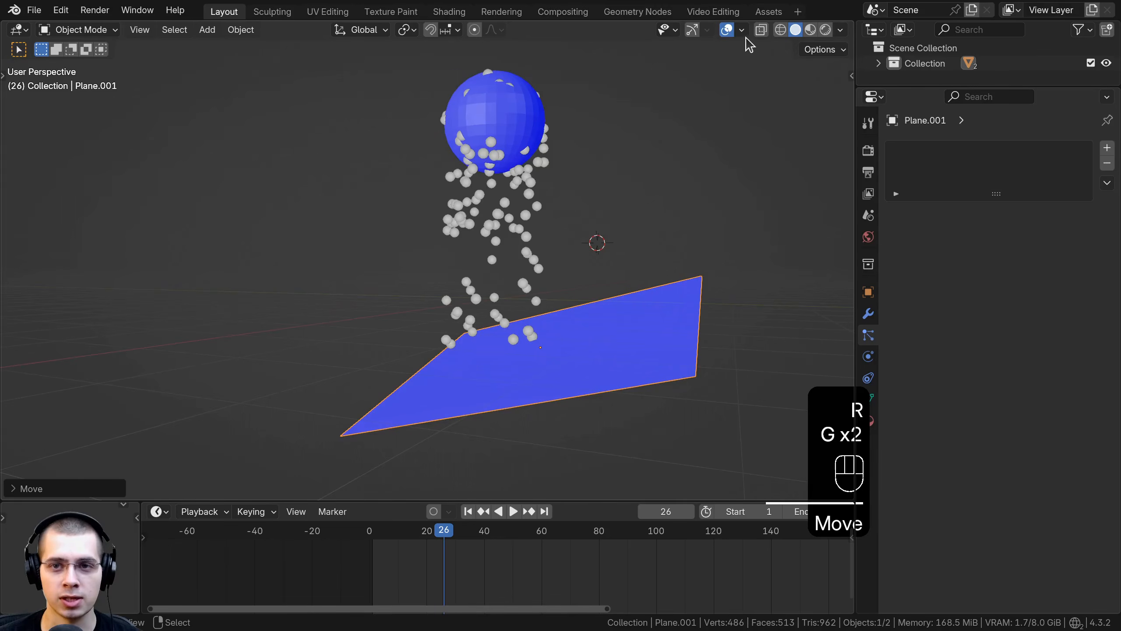
Step: Turn off the Face Orientation overlay, then adjust the plane's rotation and position beneath the sphere
click(743, 30)
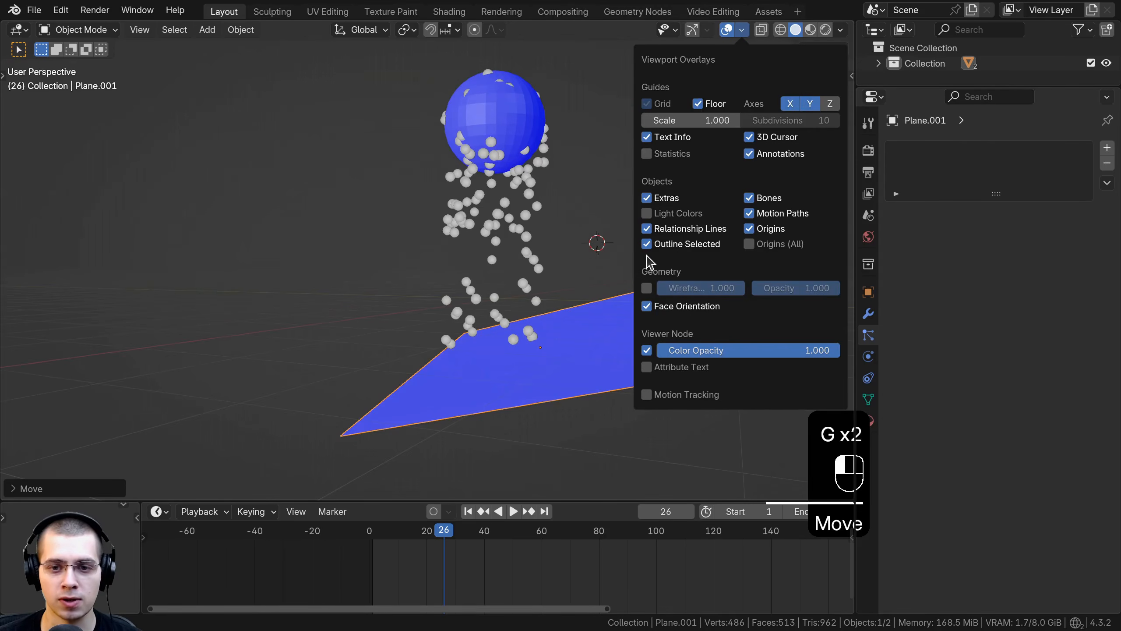
click(654, 310)
middle_drag(506, 268, 642, 248)
key(r)
click(640, 237)
key(g)
click(611, 235)
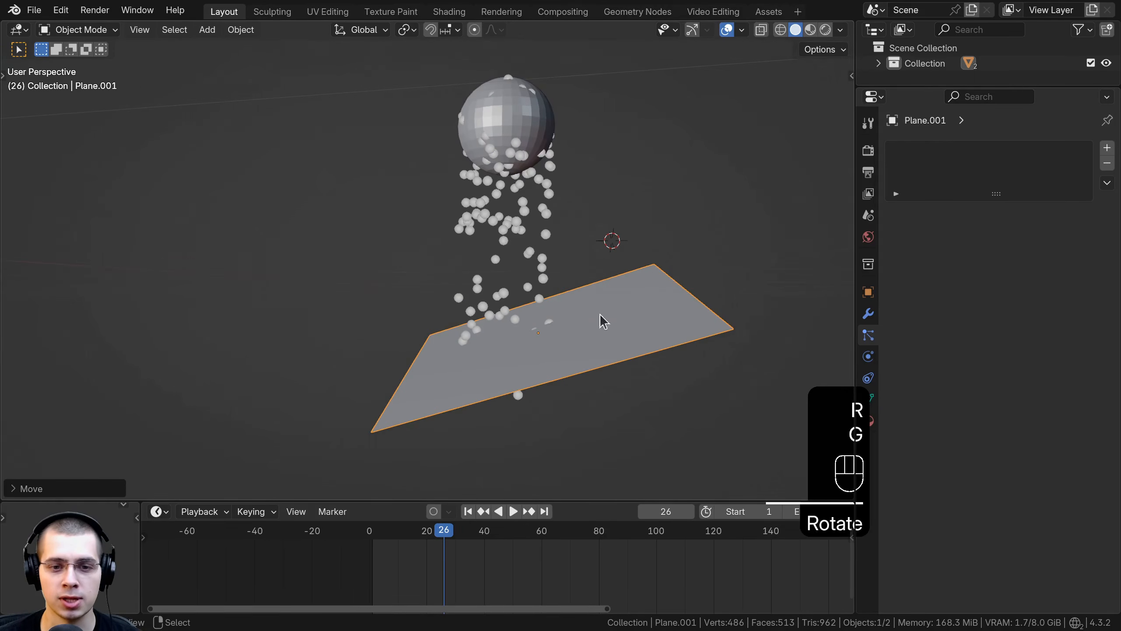
Step: Shift the tilted plane slightly and play the simulation from the beginning
click(369, 530)
key(g)
click(591, 212)
key(space)
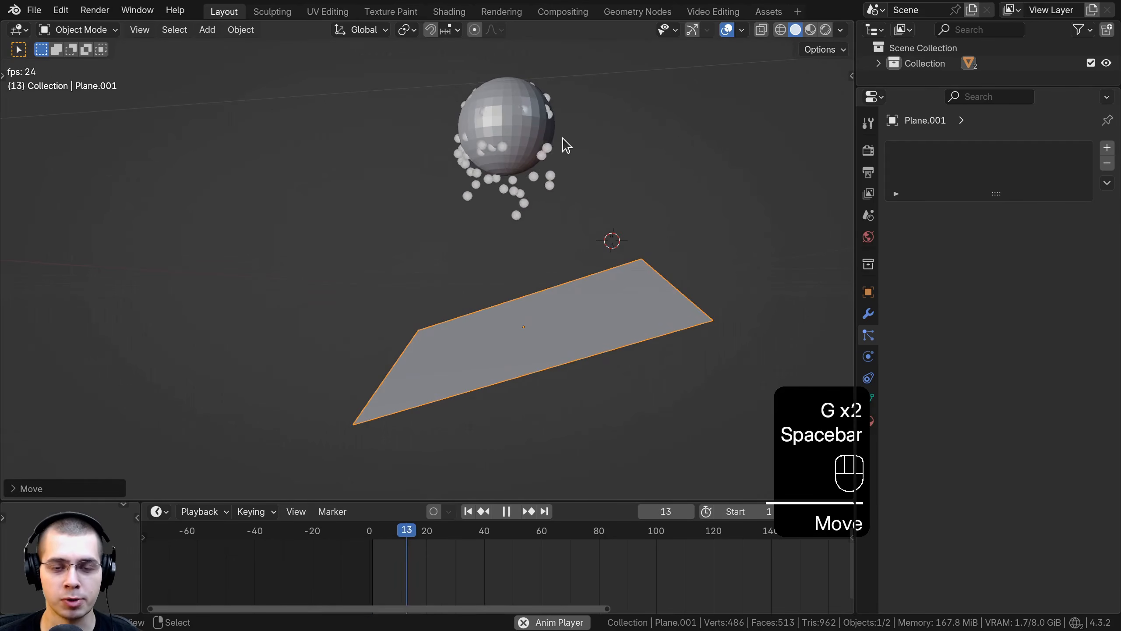
middle_drag(573, 268, 529, 226)
middle_drag(517, 369, 603, 409)
Step: Enlarge the tilted plane, reposition it under the falling particles, and pause the simulation at frame 87
key(s)
click(704, 411)
key(g)
click(667, 391)
middle_drag(662, 389, 435, 212)
key(space)
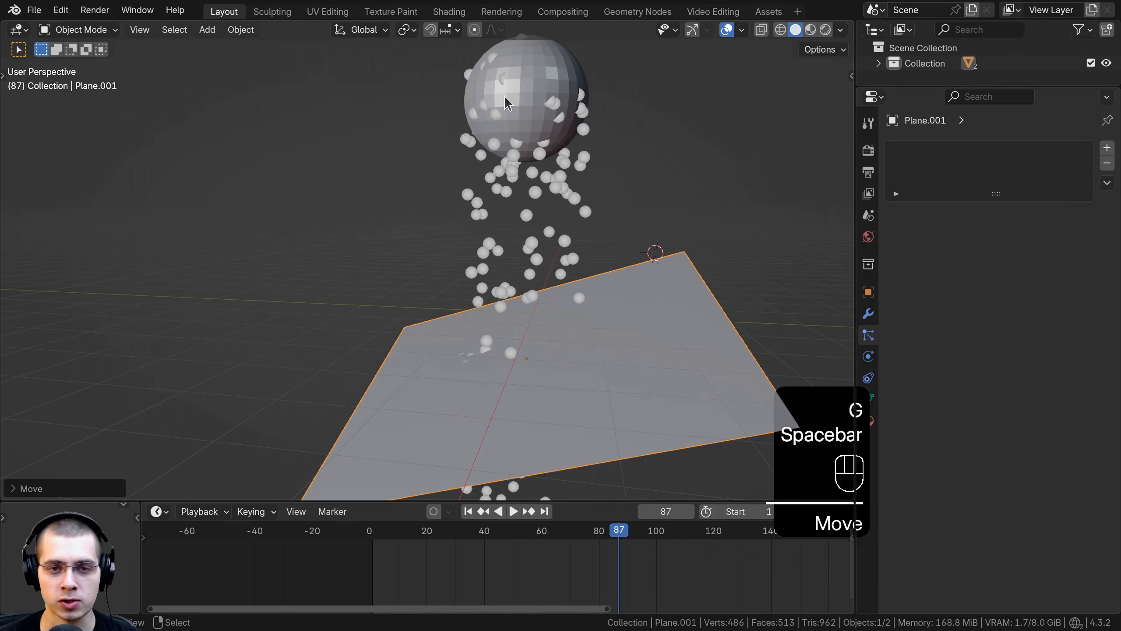
Step: Add Collision physics to the tilted plane
shift+middle_drag(539, 330, 537, 321)
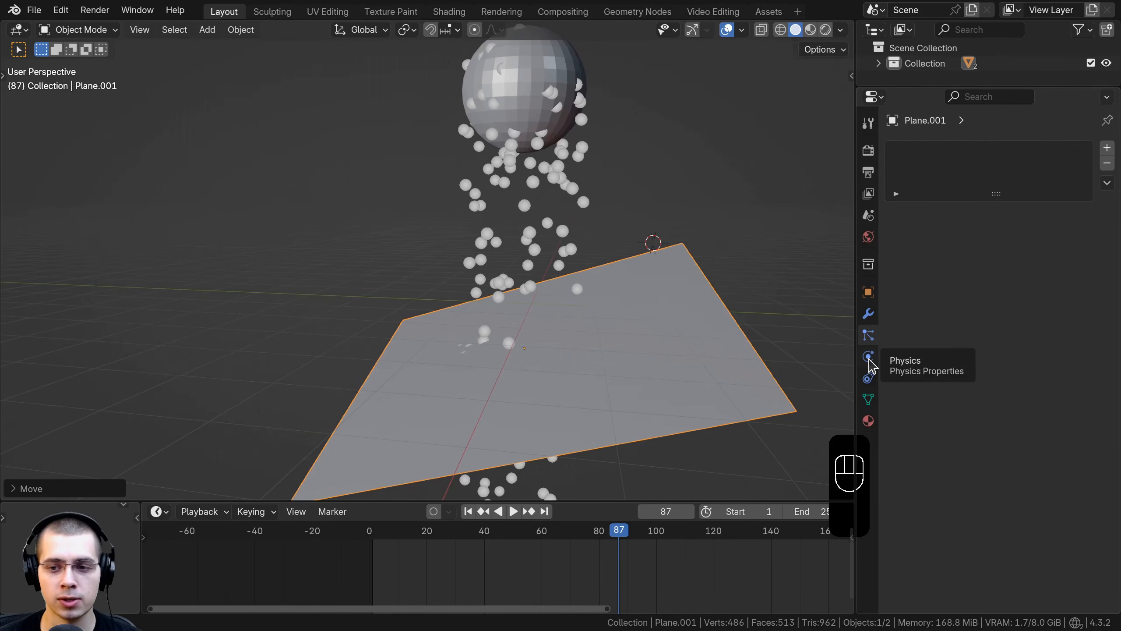
click(869, 358)
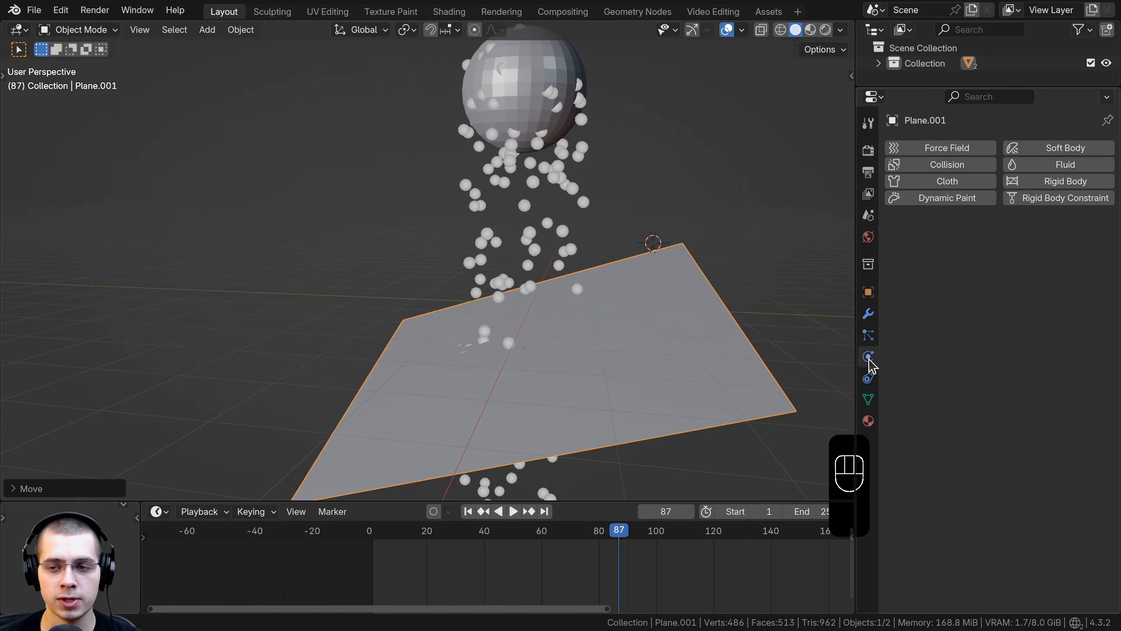
click(903, 164)
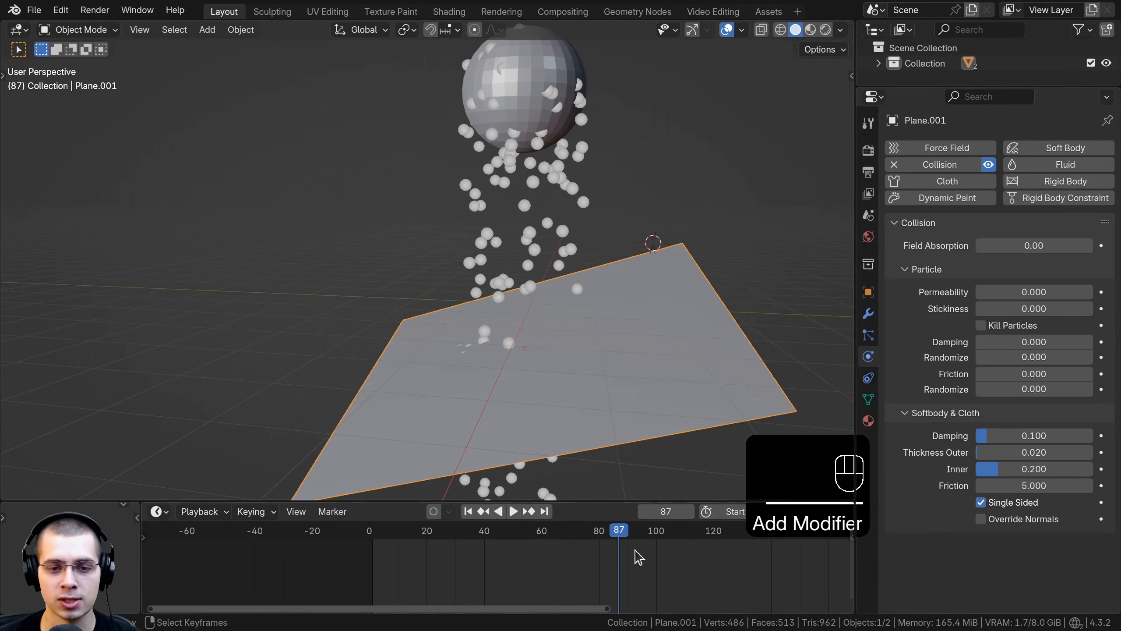
Step: Replay the simulation from the start and examine how the particles interact with the collision plane
click(371, 529)
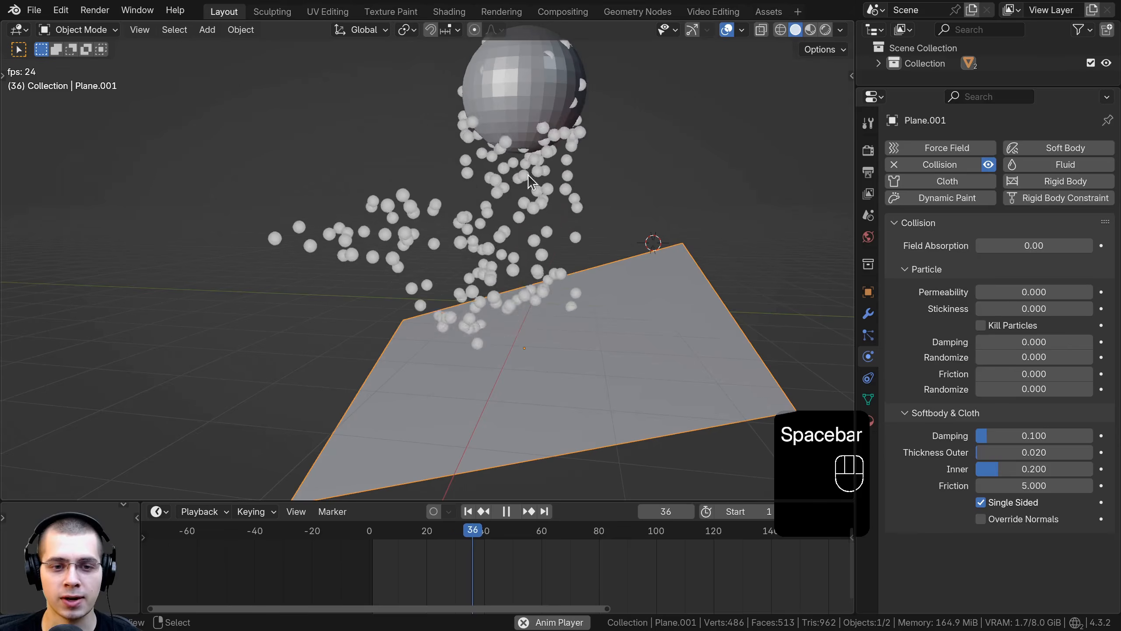
scroll(519, 211, down, 7)
middle_drag(520, 211, 533, 326)
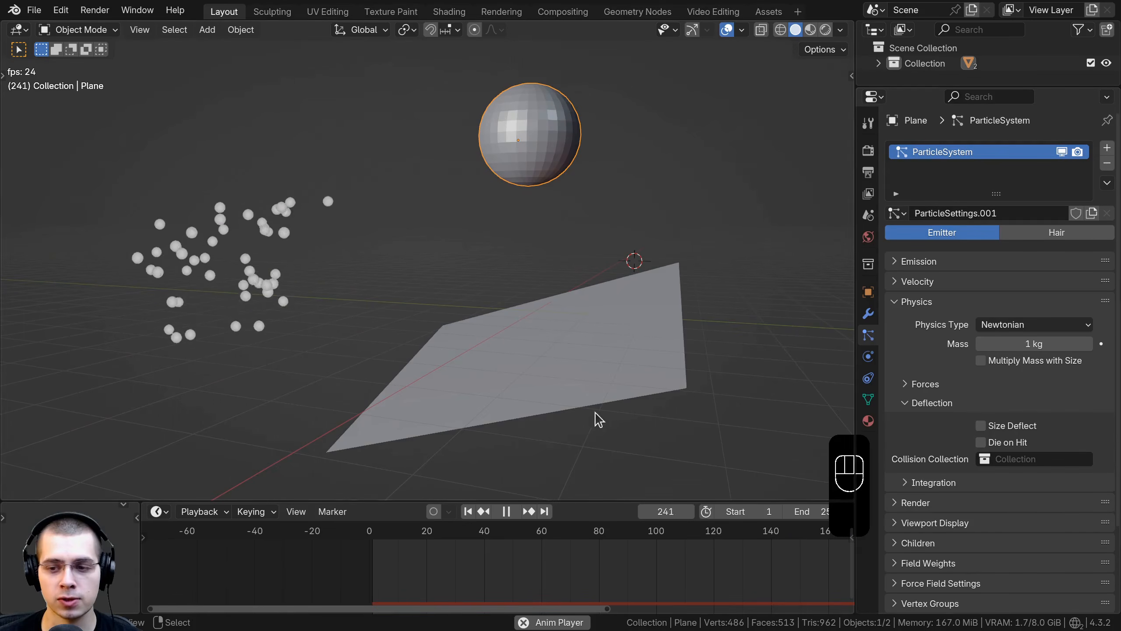
Step: Enable Die on Hit in the sphere's particle Deflection settings and replay from the start to inspect the particles reaching the plane
click(980, 442)
key(shift+Left)
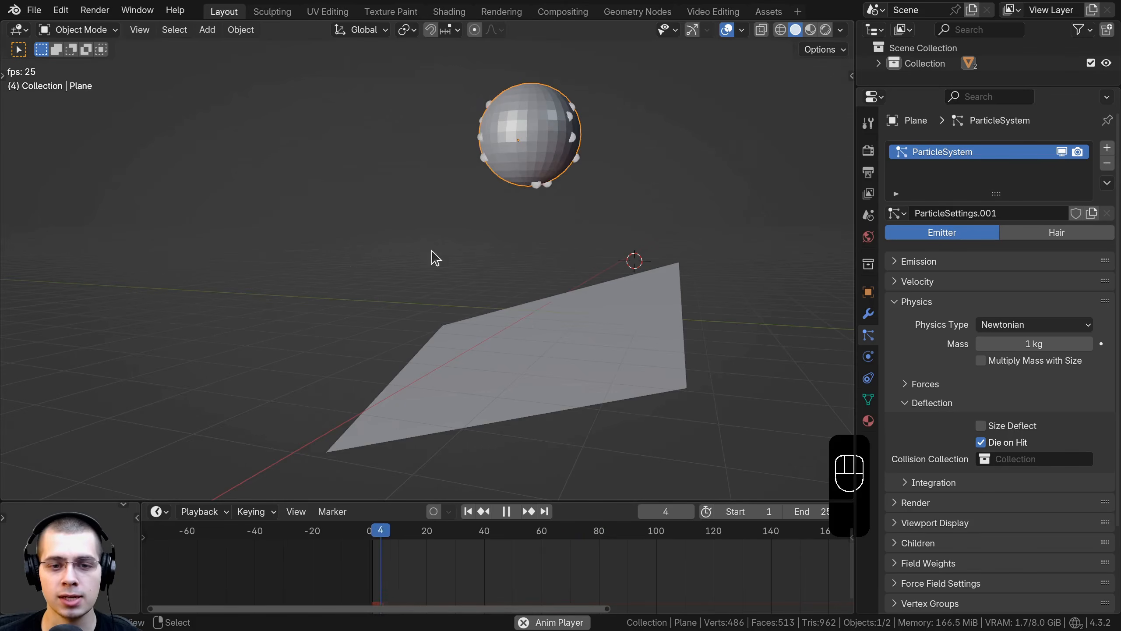
middle_drag(514, 356, 554, 261)
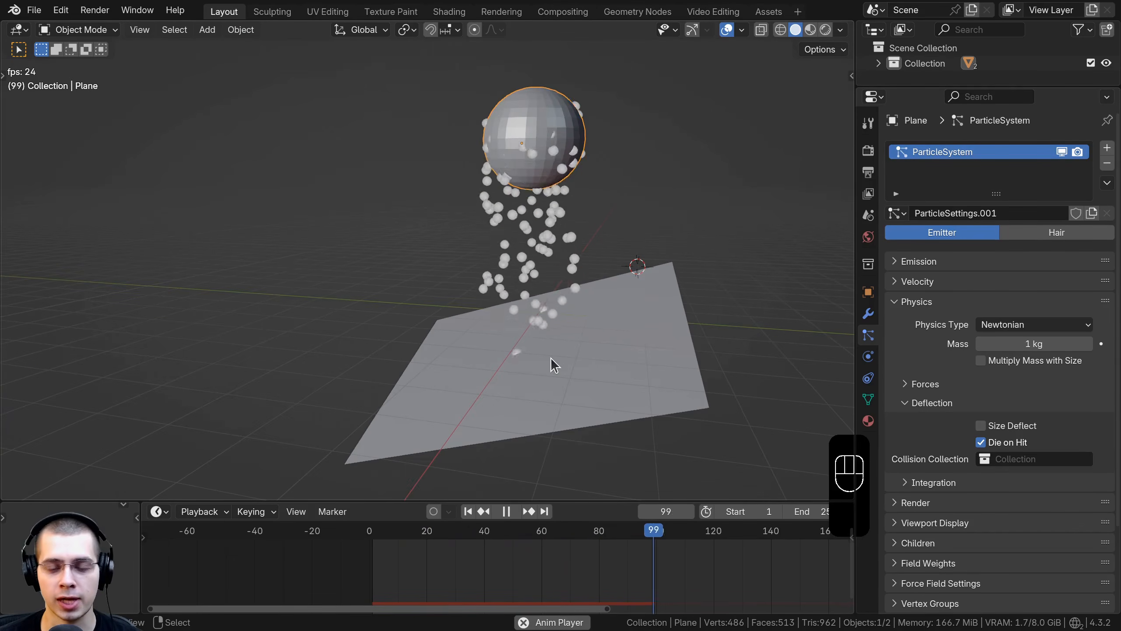
key(space)
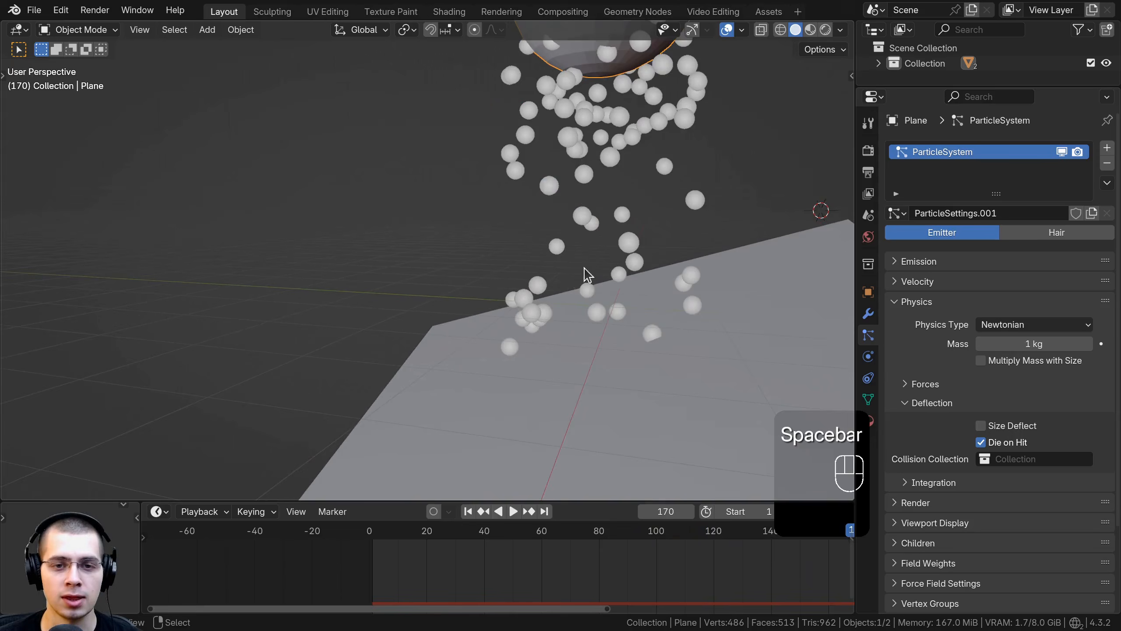
shift+middle_drag(635, 424, 569, 358)
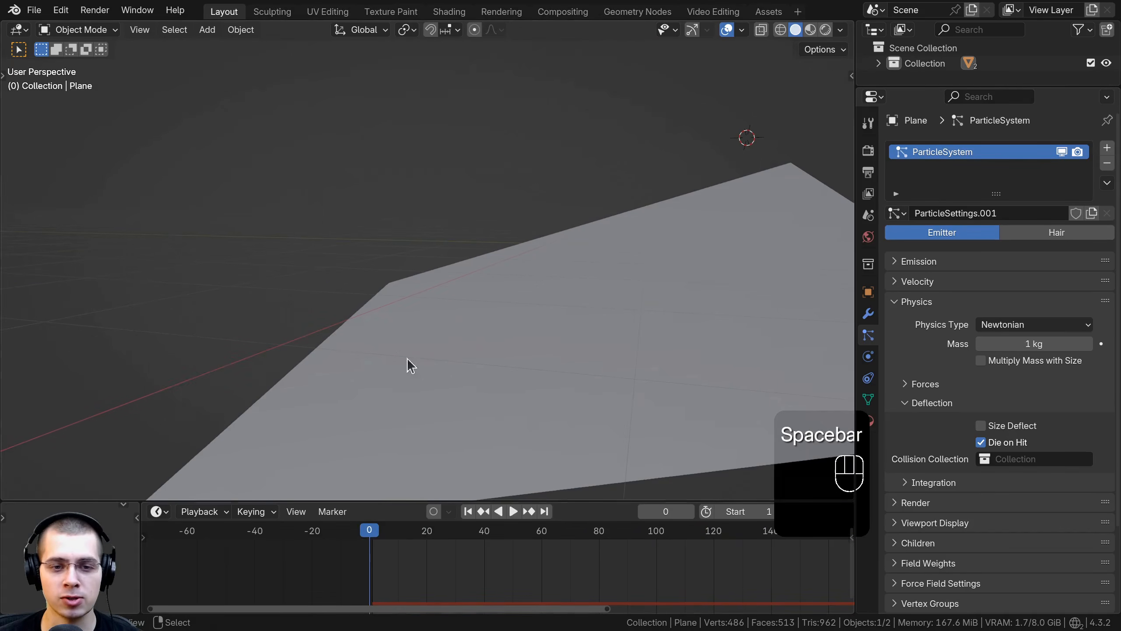
key(space)
scroll(552, 225, down, 3)
key(space)
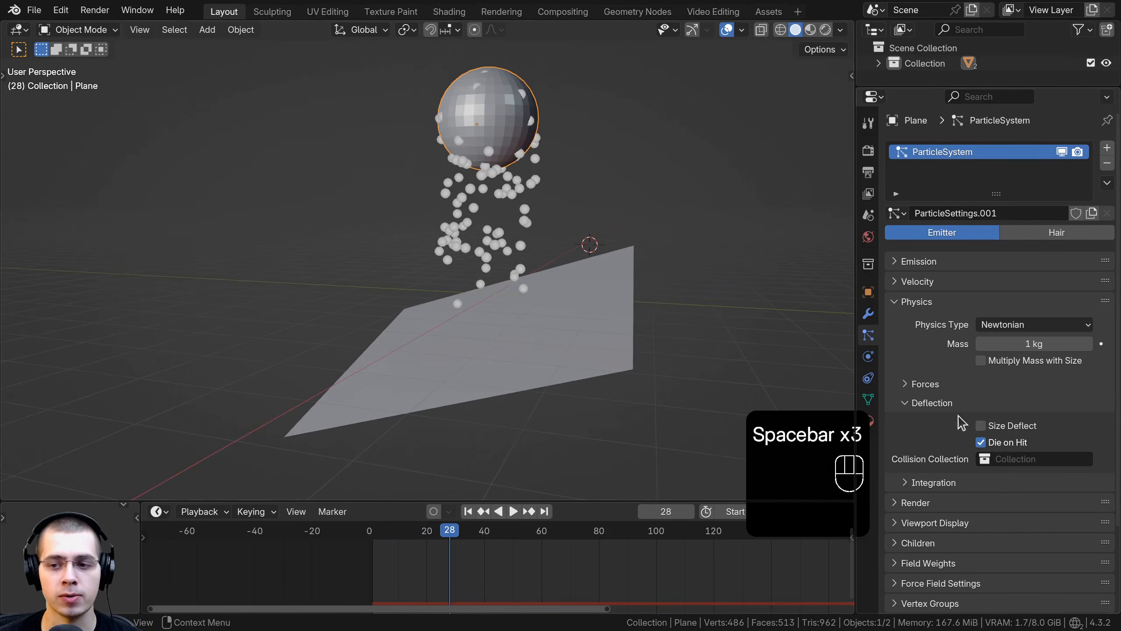
Step: Disable Die on Hit, replay up to frame 82, and check the choices for Collision Collection
click(981, 442)
key(space)
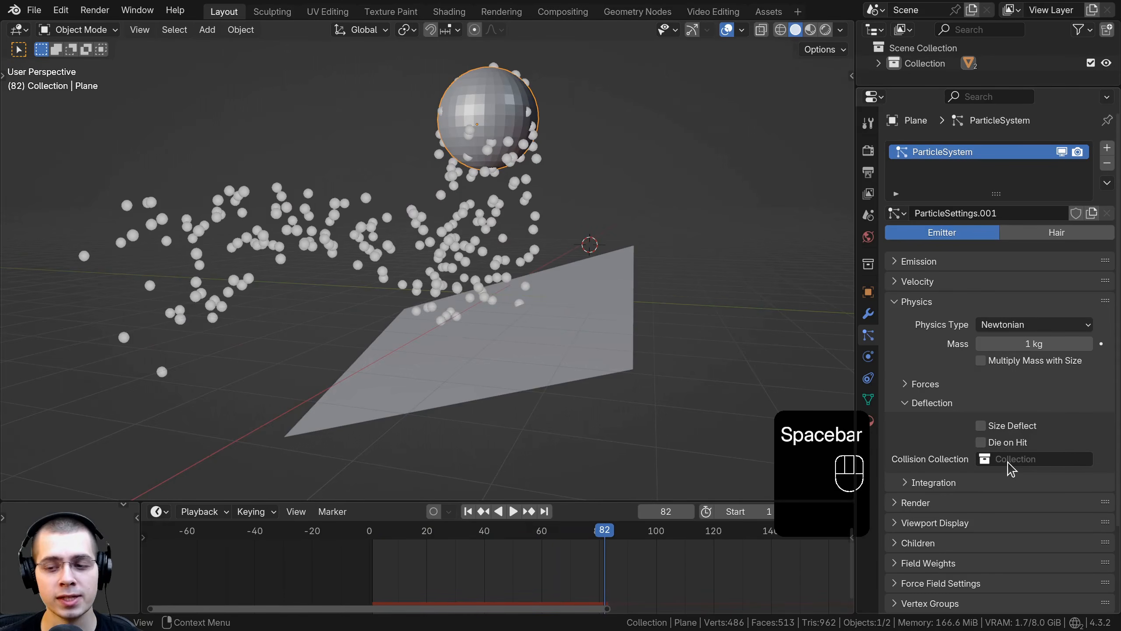
click(1010, 462)
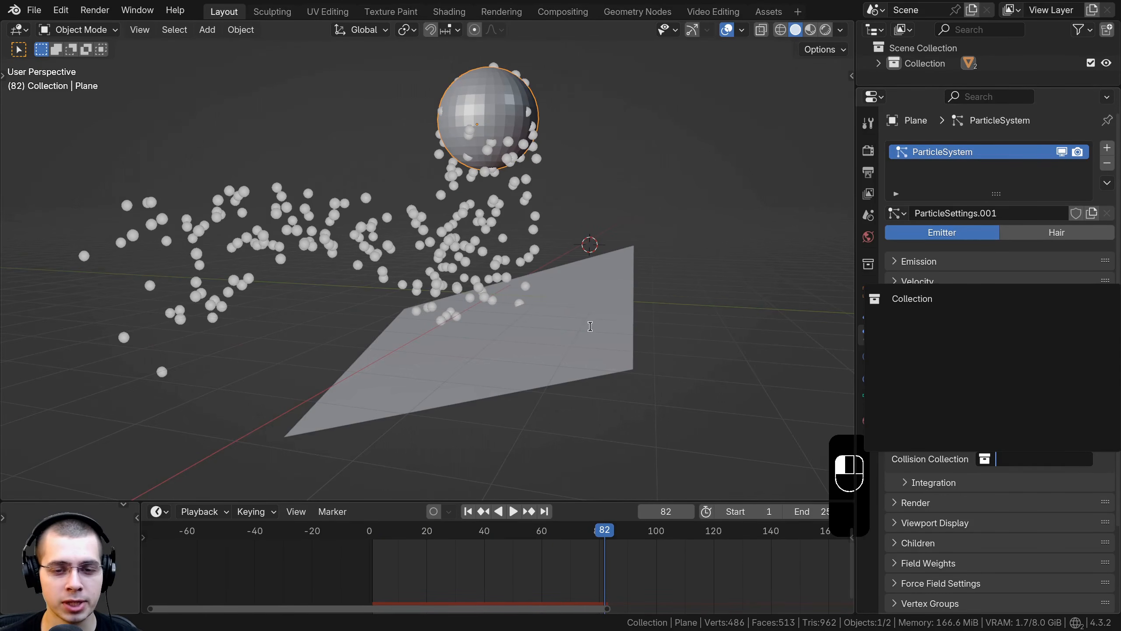
click(590, 326)
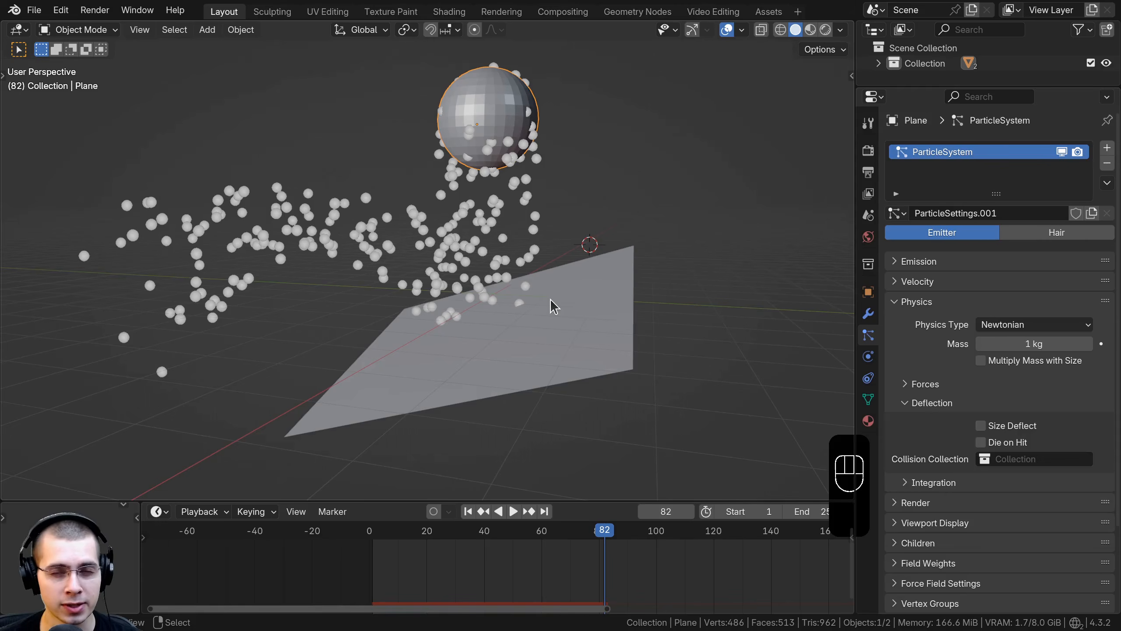
Step: Duplicate the tilted plane, place the copy in the path of the deflected particles, and scale it down
click(555, 328)
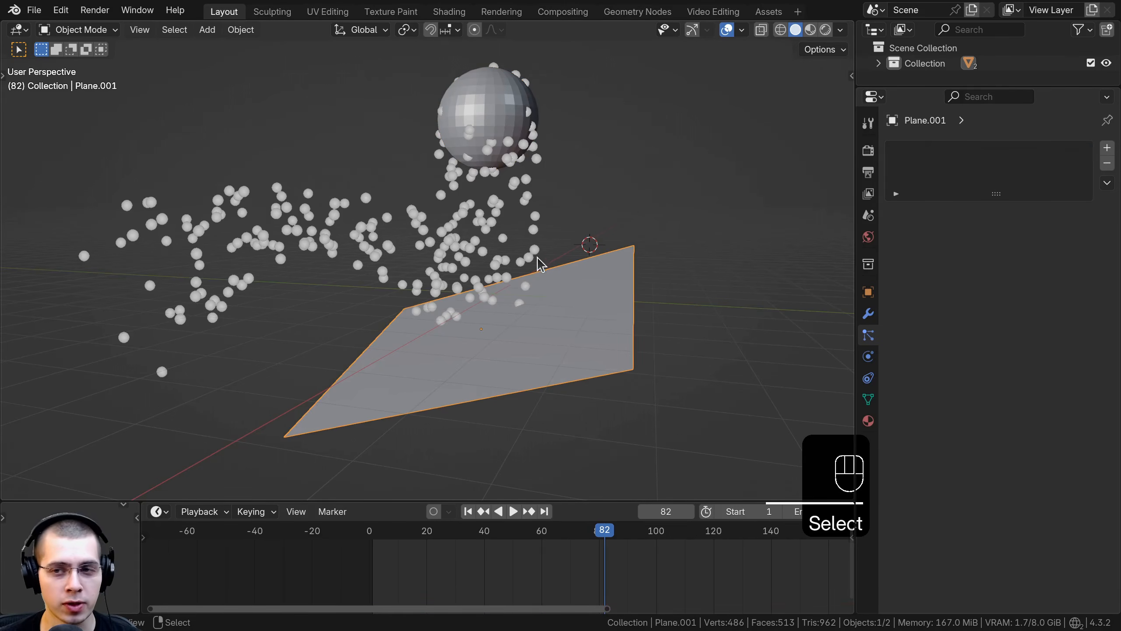
scroll(528, 279, down, 2)
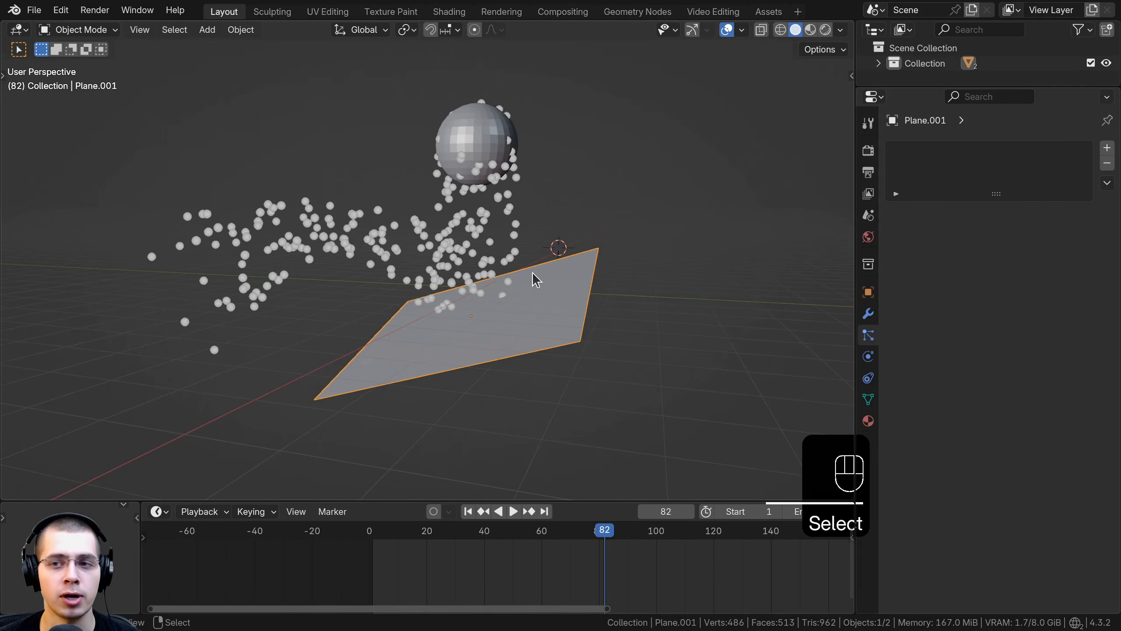
shift+middle_drag(537, 280, 578, 264)
key(shift+d)
click(413, 188)
key(s)
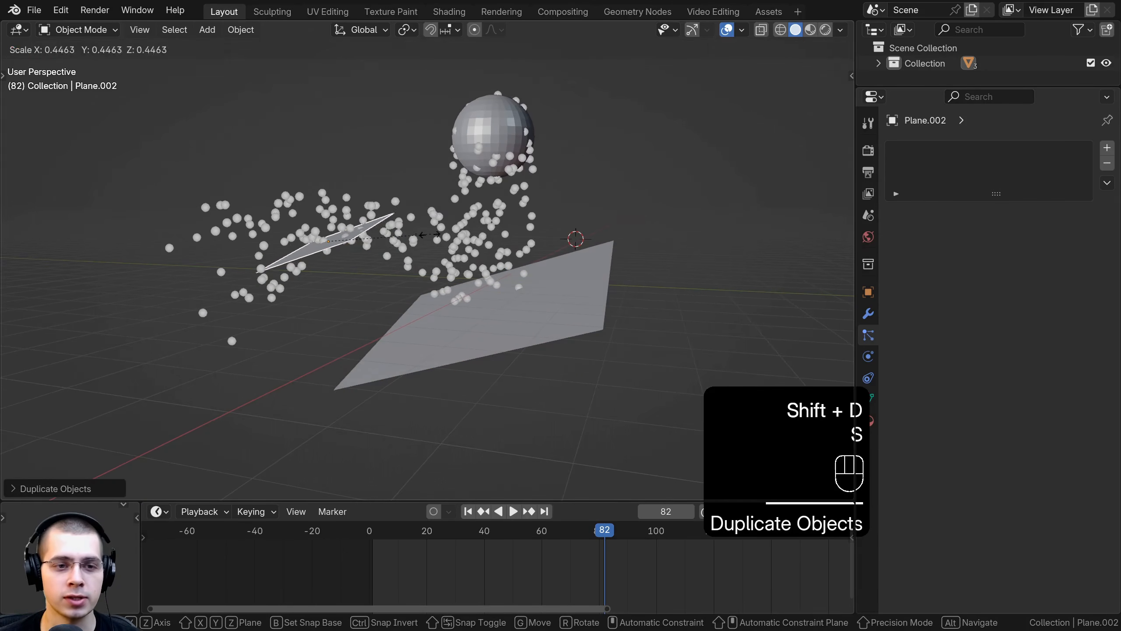
click(374, 244)
Step: Rotate the duplicate plane steeply, enlarge it, and position it to catch the particles bouncing off the first plane
key(r)
click(338, 353)
key(g)
click(319, 314)
key(s)
click(410, 308)
key(r)
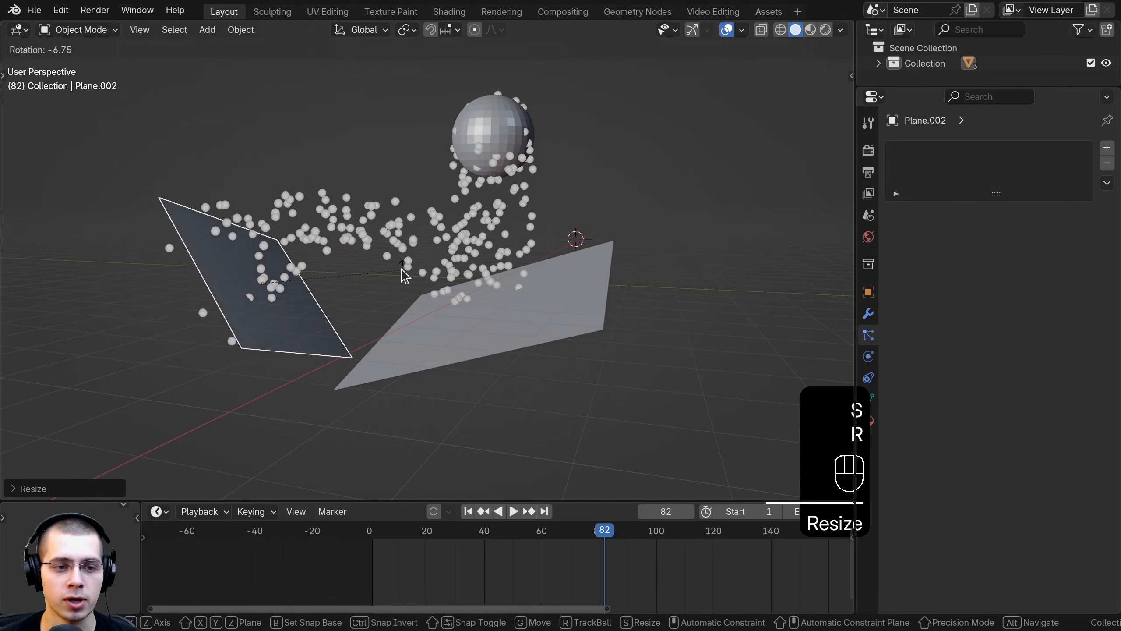
click(405, 273)
key(g)
click(383, 267)
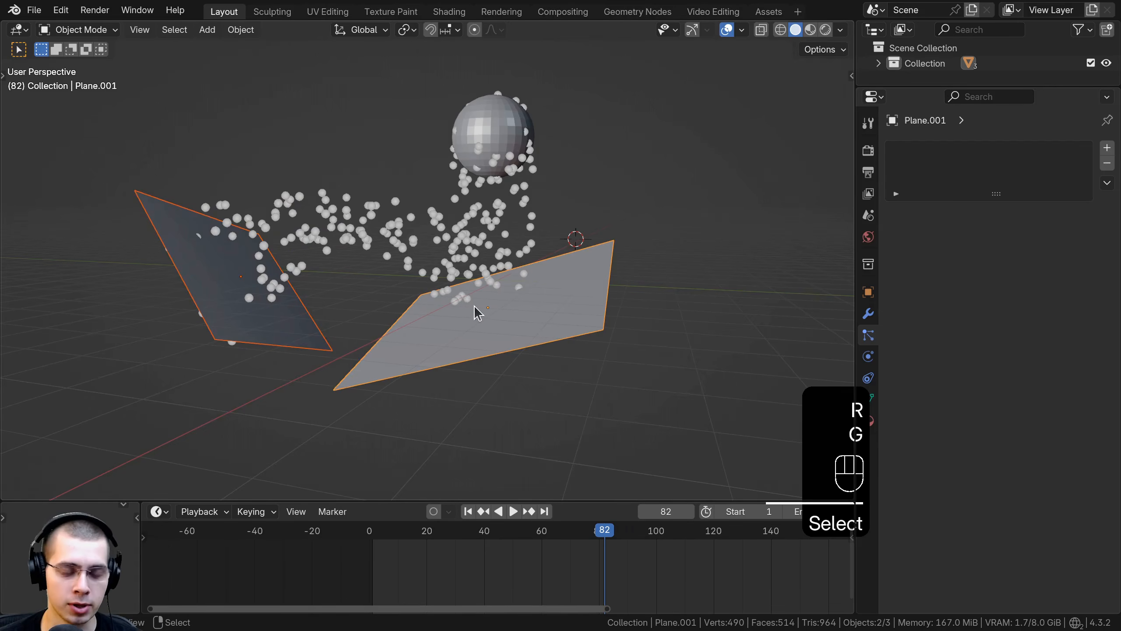
Step: Move both collision planes into a new collection named Plane and enlarge the Outliner to show it
key(m)
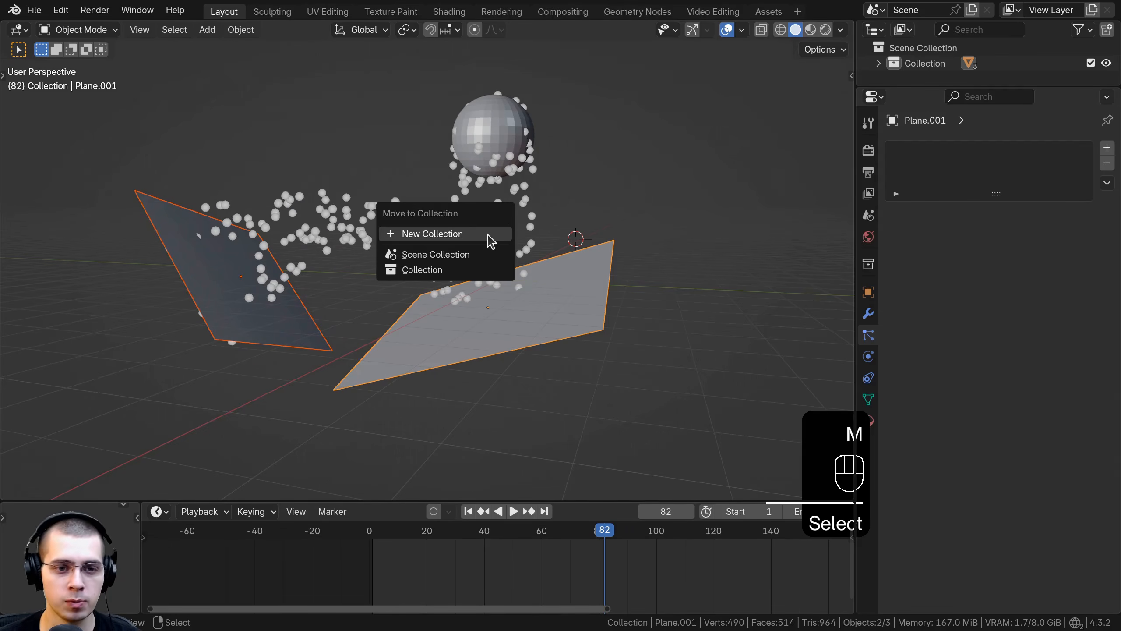
click(462, 240)
text(Plane)
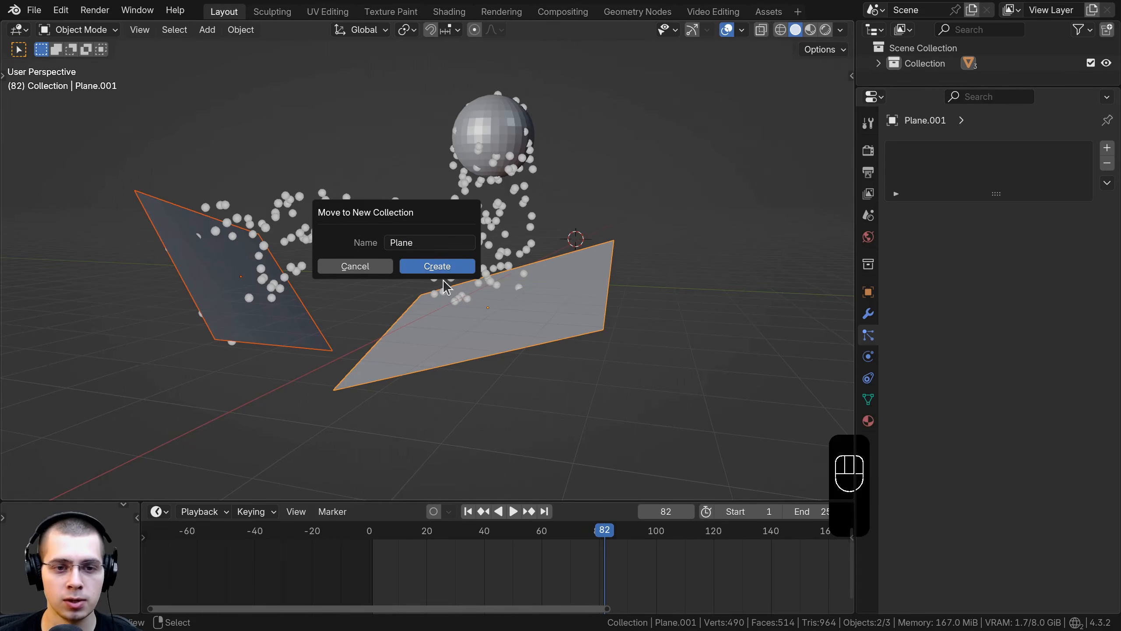
click(446, 266)
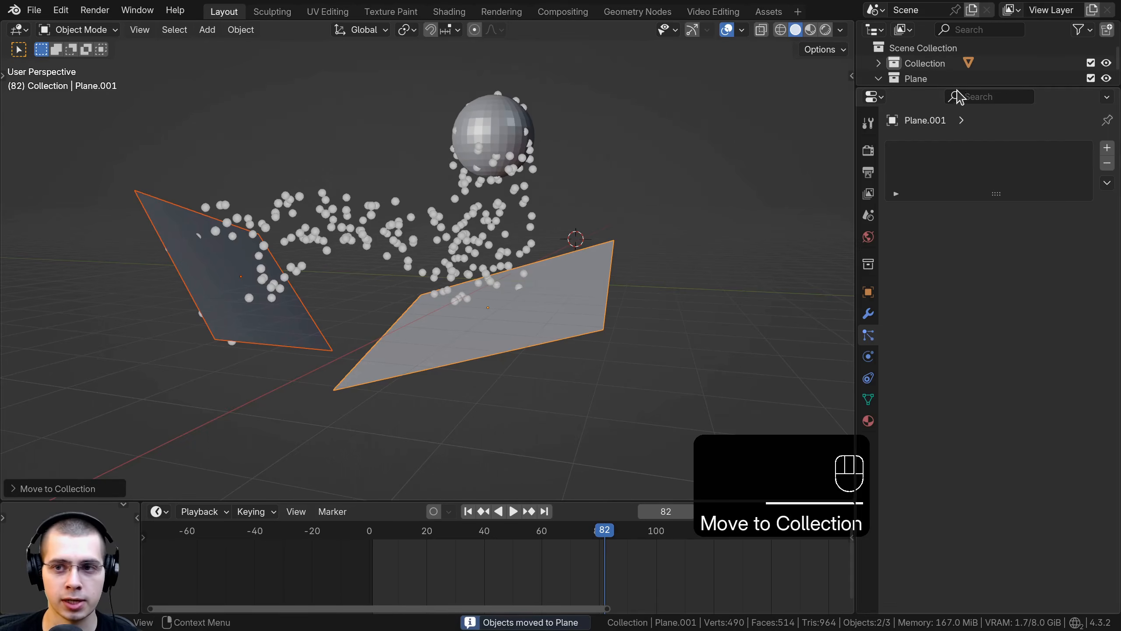
drag(918, 128, 917, 168)
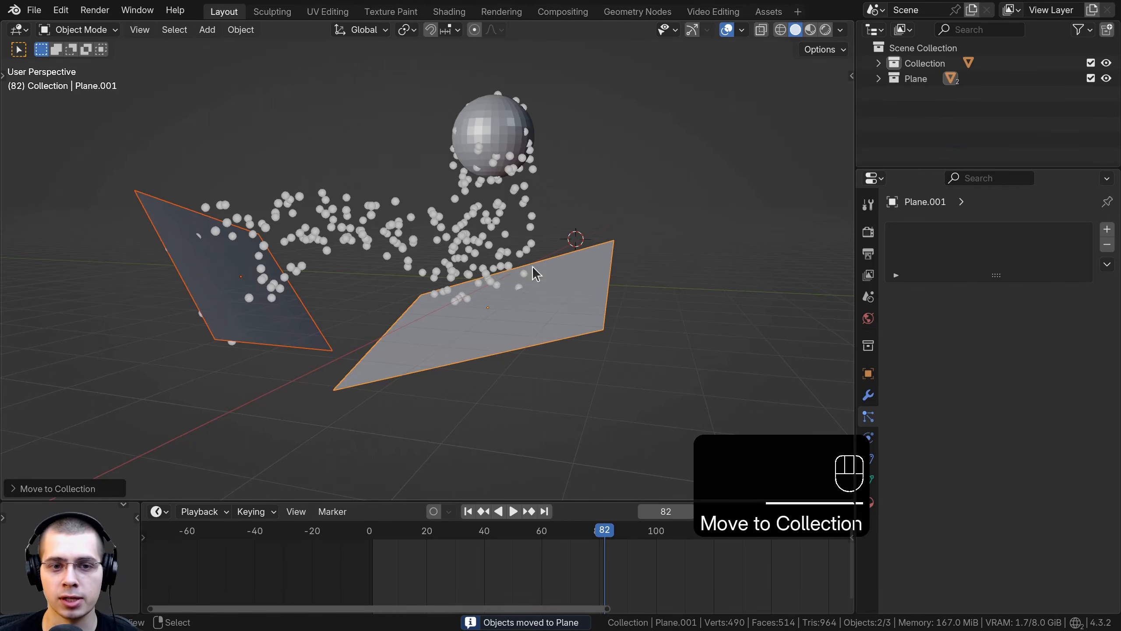
Step: Play the simulation and place a third plane, duplicated from the existing ones, between the sphere and the tilted plane
key(space)
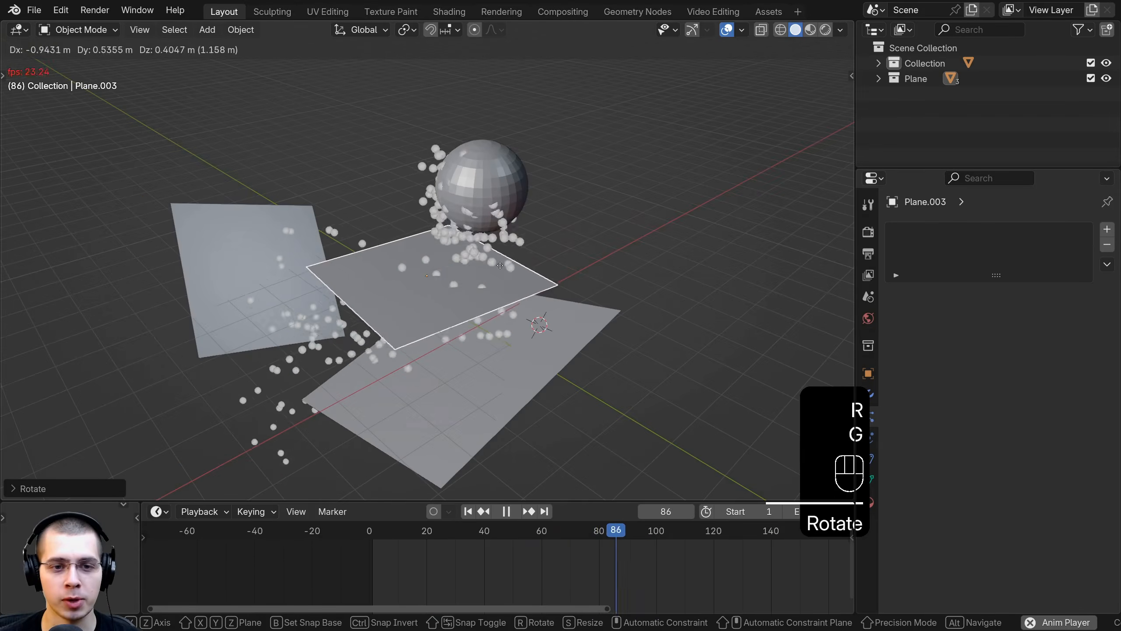
click(538, 250)
key(g)
click(568, 223)
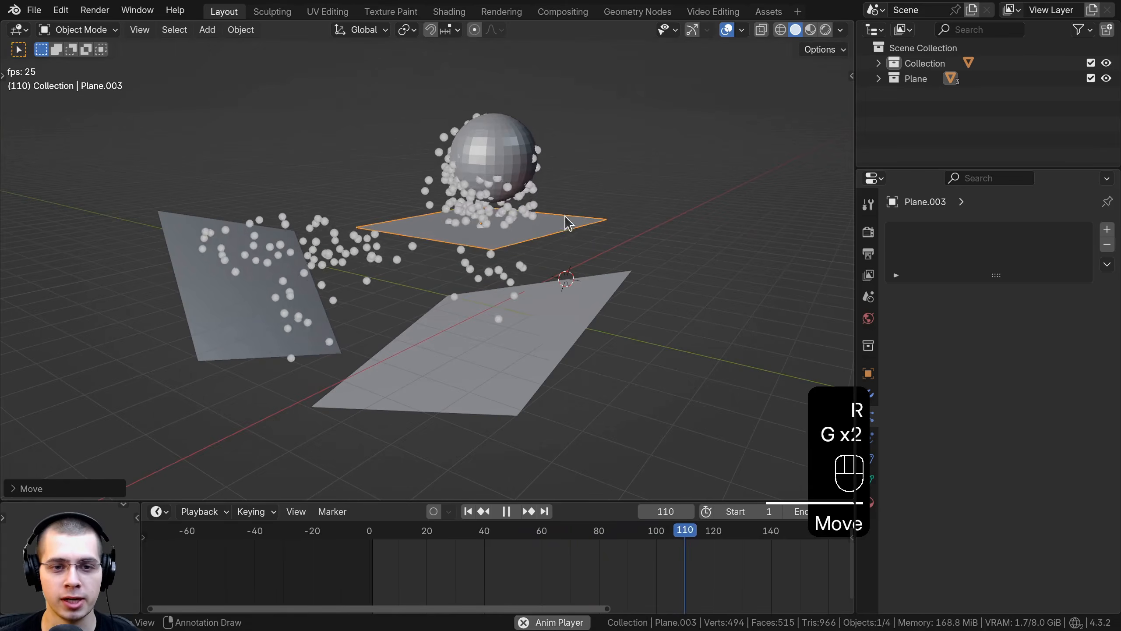
Step: Fine-tune the third plane's rotation and position so that it lies nearly level just below the sphere
key(r)
click(566, 220)
key(g)
click(565, 221)
middle_drag(449, 285, 419, 269)
key(g)
click(548, 215)
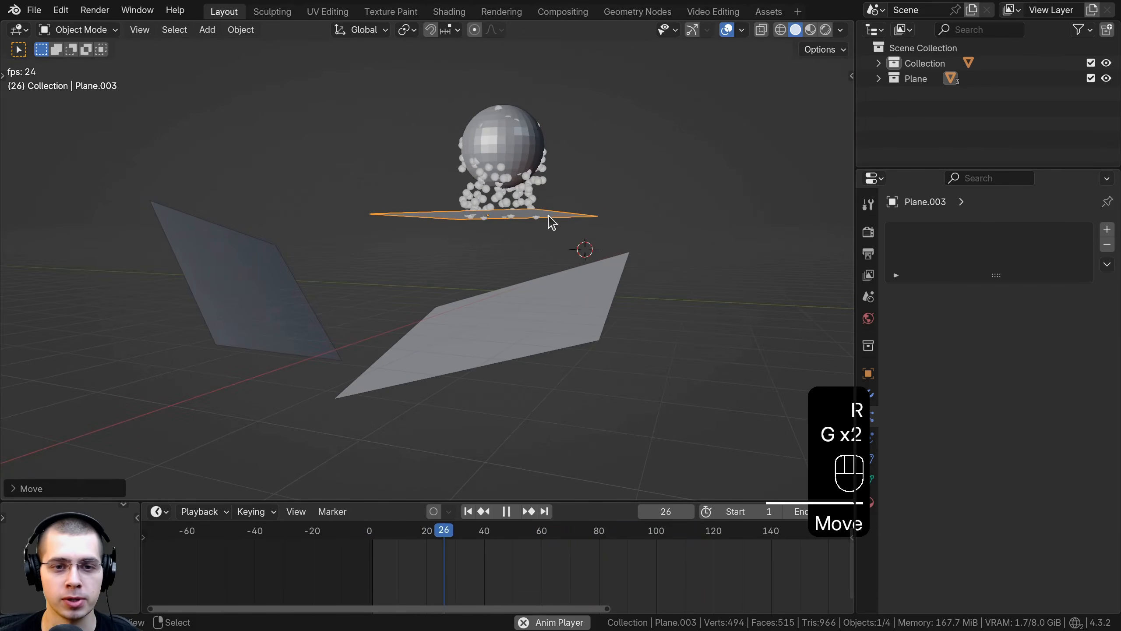
Step: Move the third plane out of the Plane collection into the Scene Collection
middle_drag(552, 221, 534, 254)
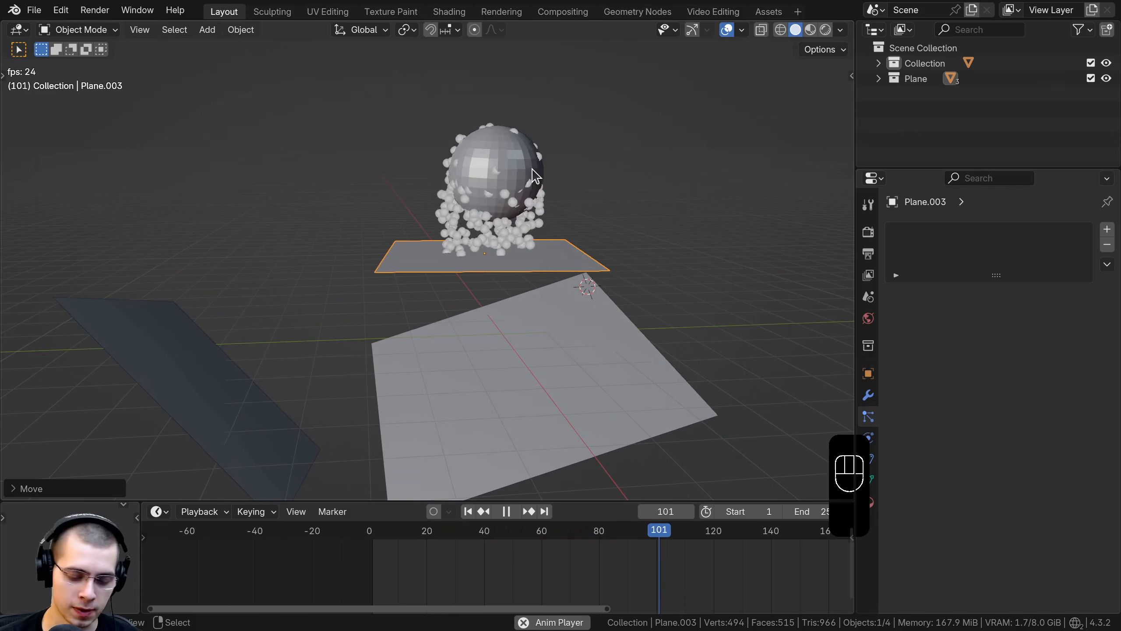
key(m)
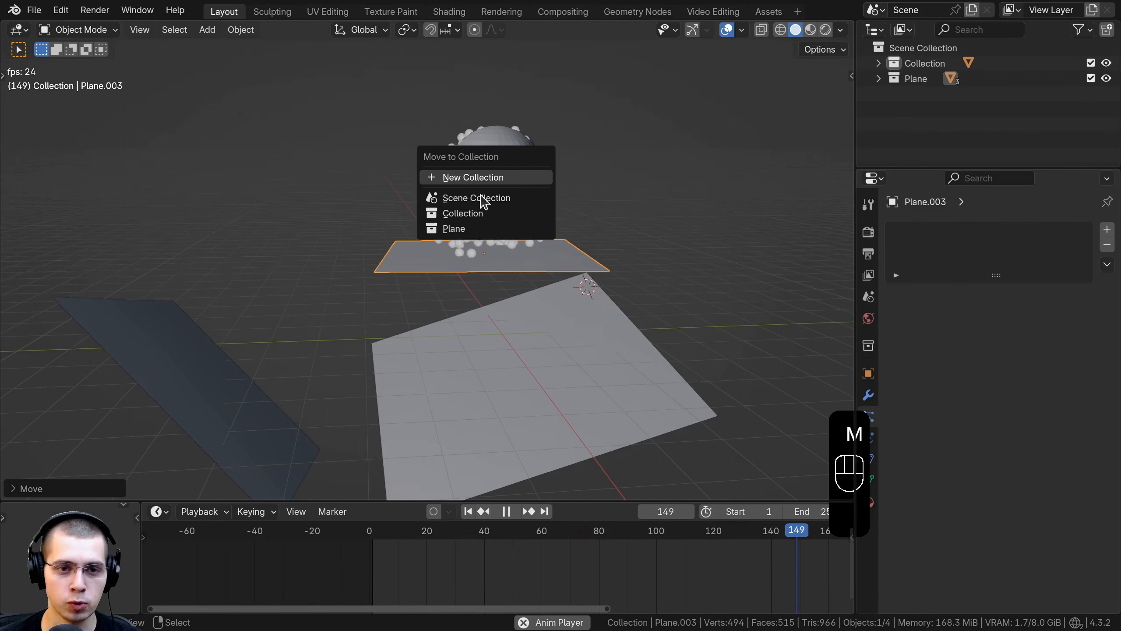
click(467, 199)
Step: Select the emitter sphere and set the particle system's Collision Collection to Plane under Deflection
middle_drag(456, 351, 446, 256)
click(492, 145)
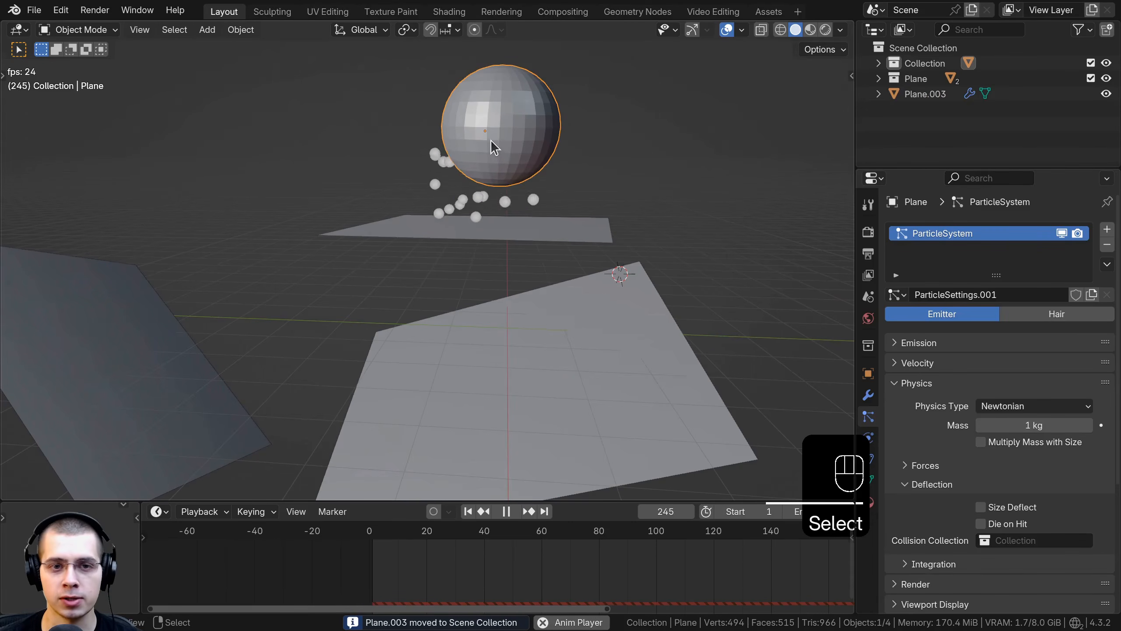
scroll(900, 385, down, 6)
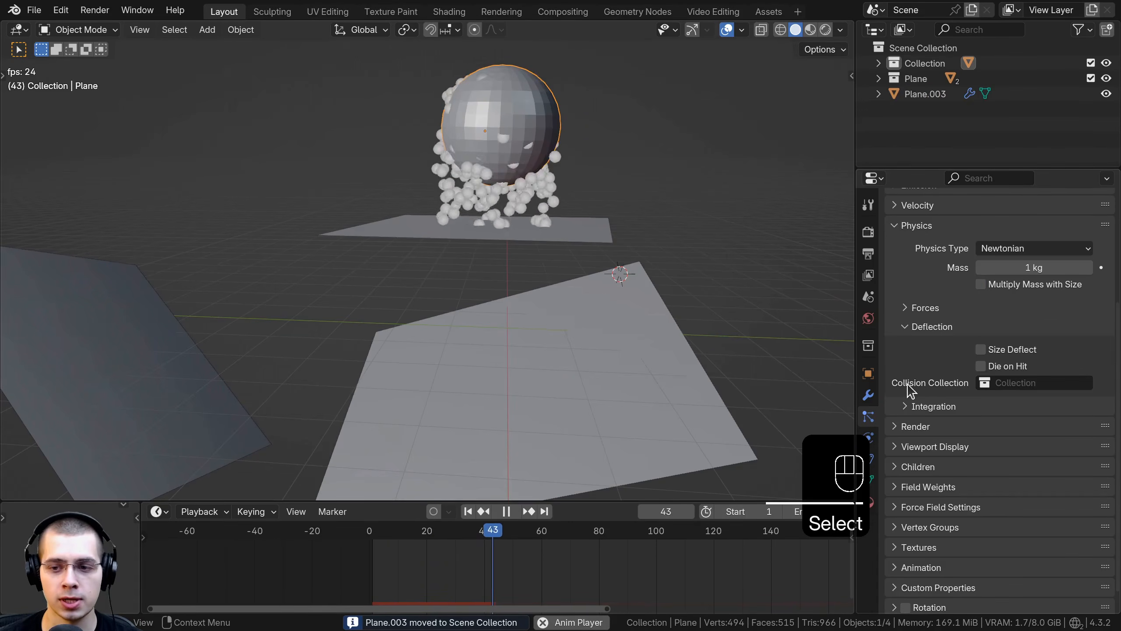
click(1008, 384)
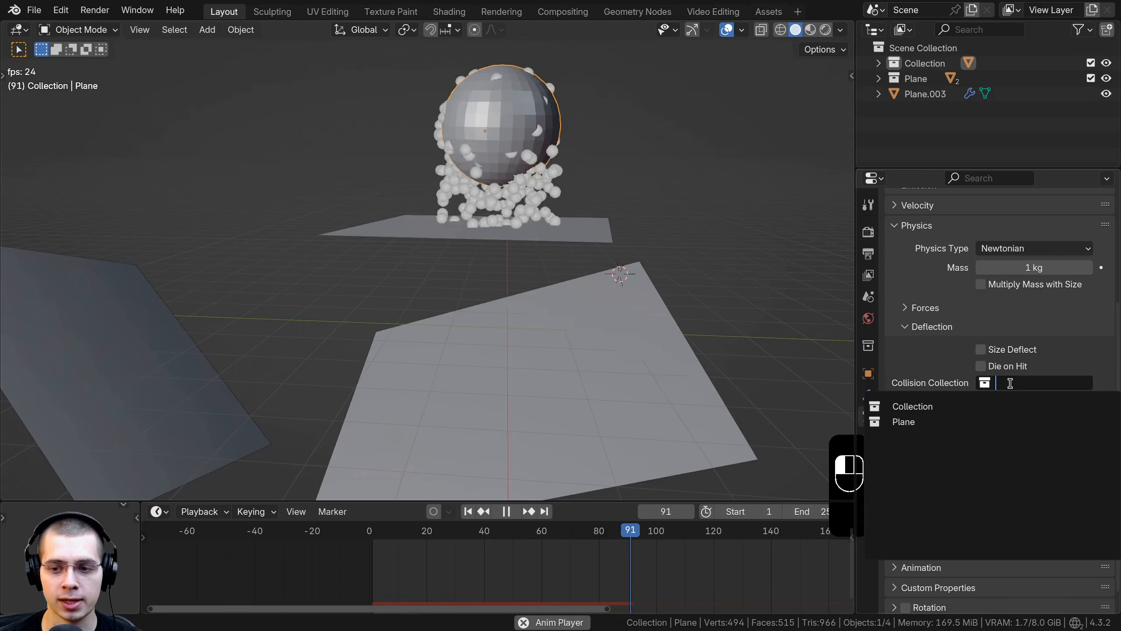
click(903, 422)
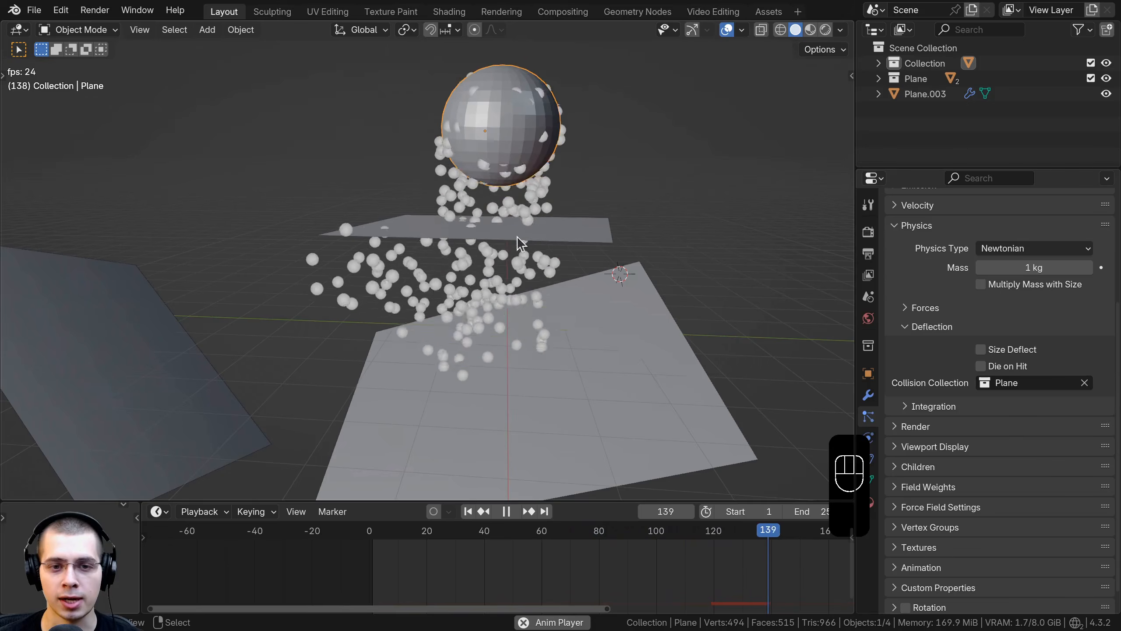
click(494, 244)
key(g)
right_click(506, 224)
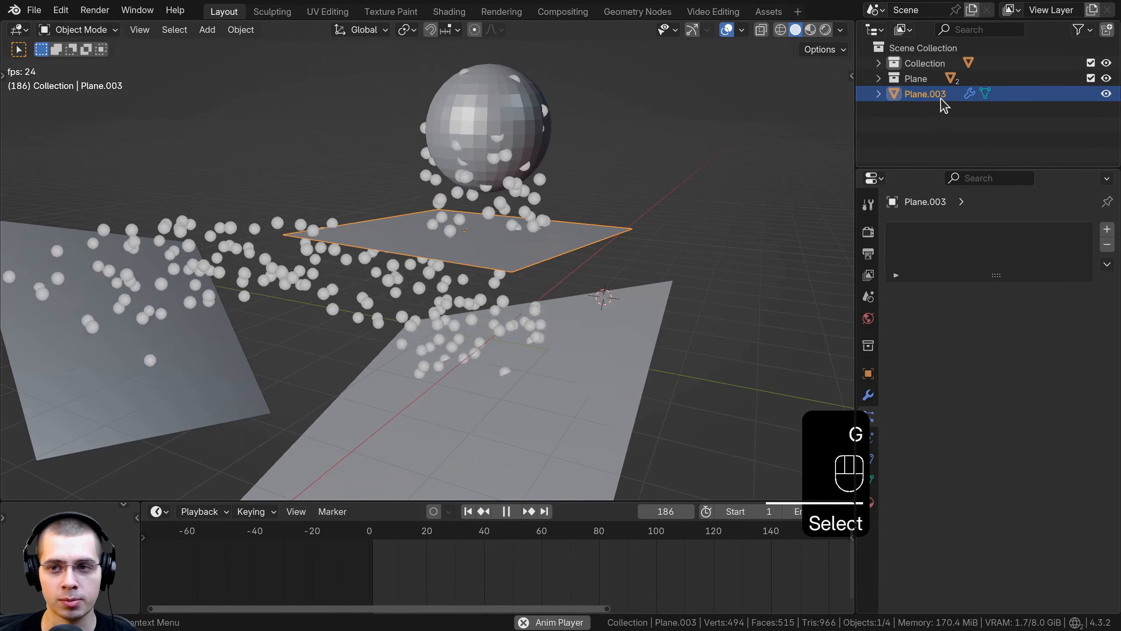
Step: Expand the Integration physics settings in place of Deflection and play the simulation from the first frame
scroll(413, 329, down, 5)
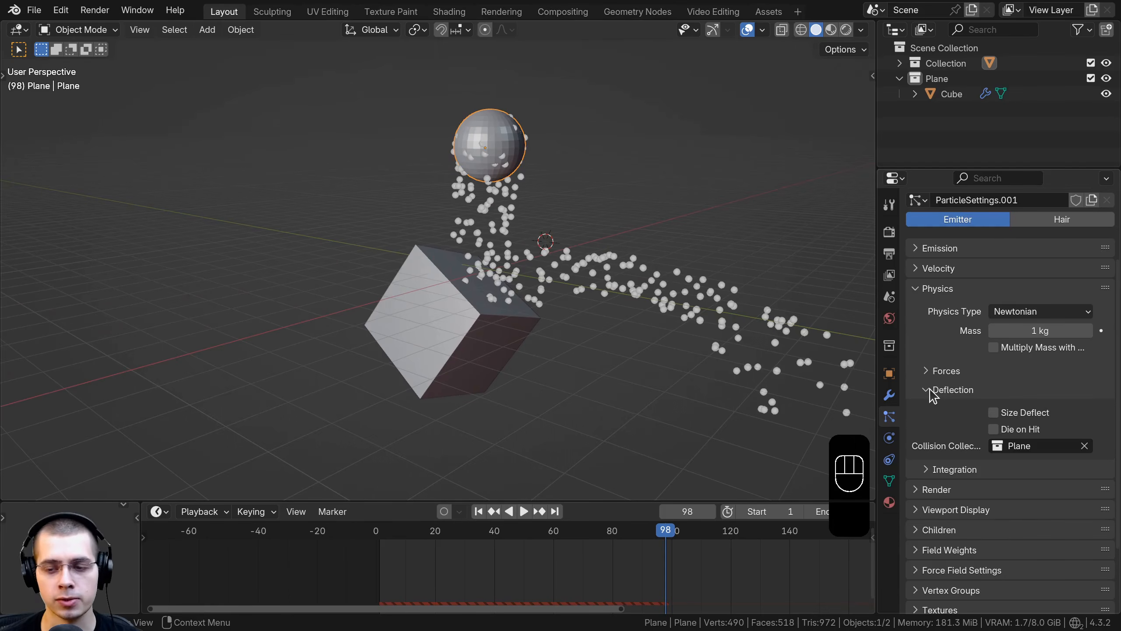
click(932, 390)
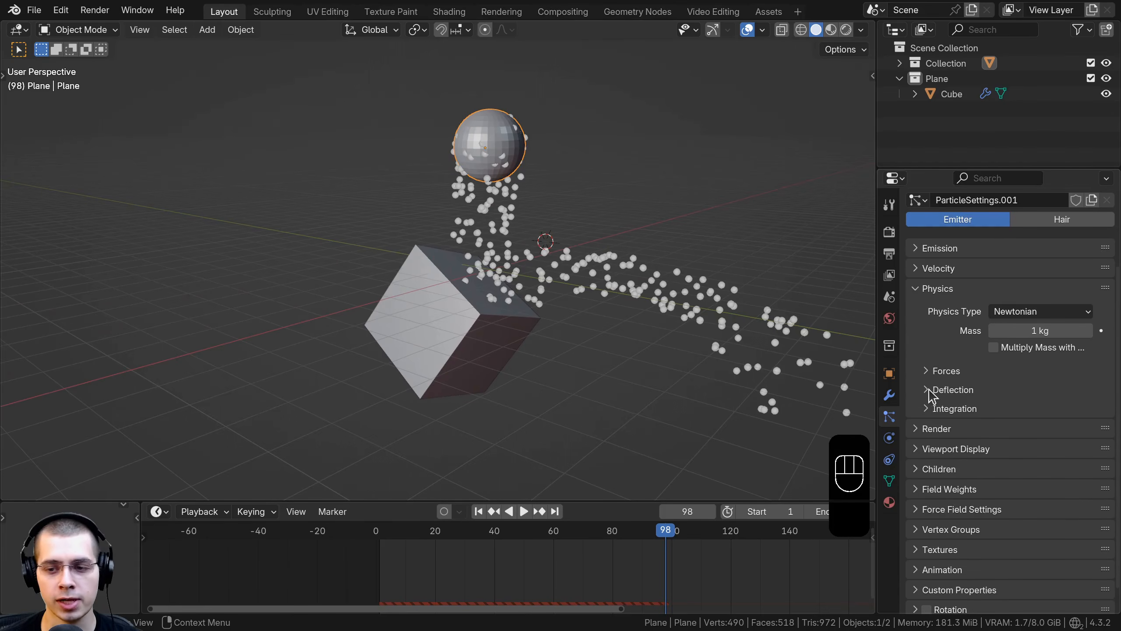
click(930, 410)
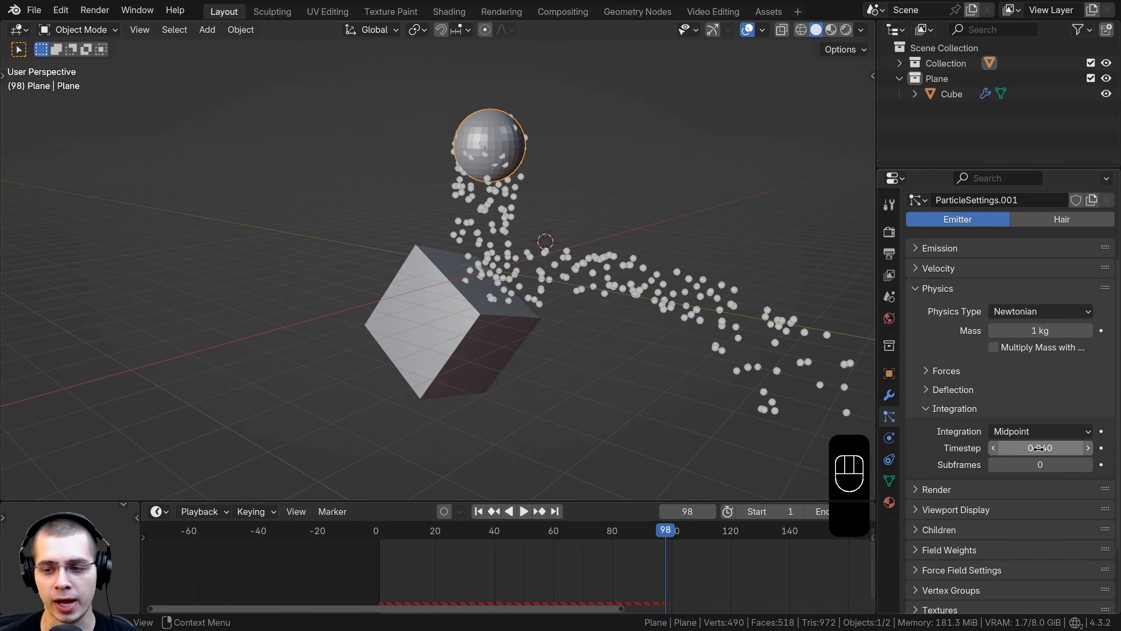
drag(607, 533, 375, 532)
key(space)
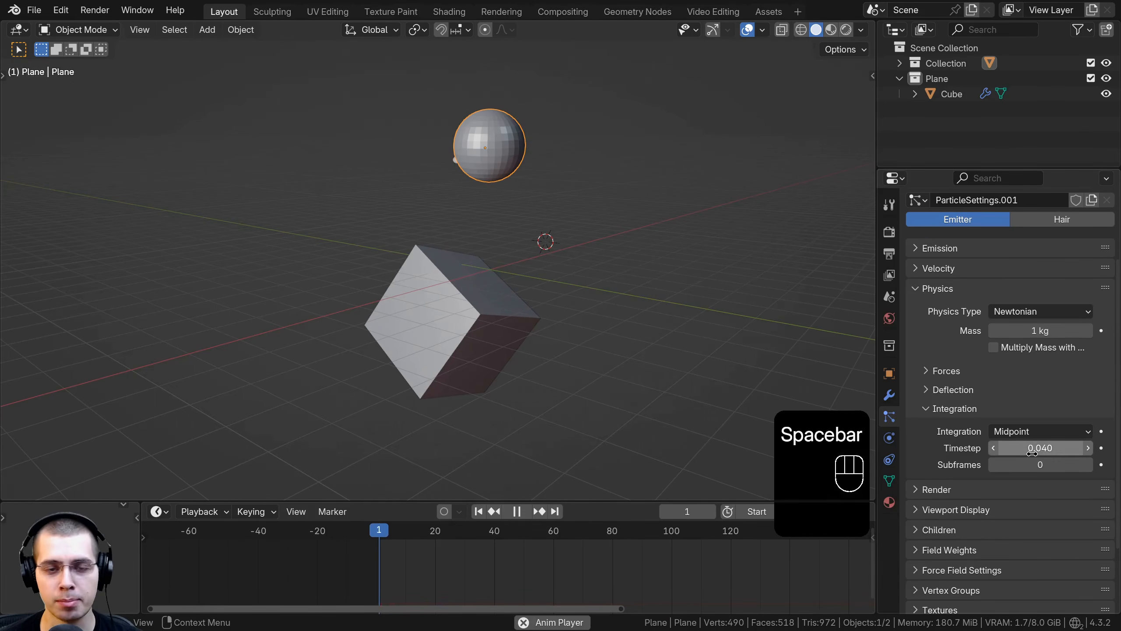
scroll(703, 393, up, 3)
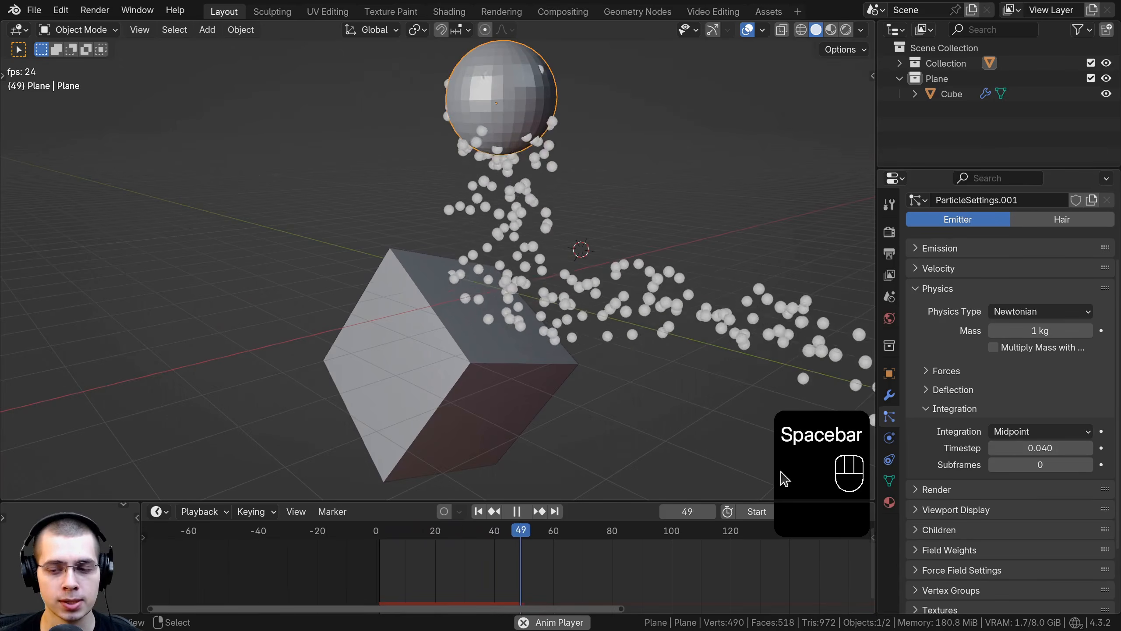
Step: Vary the Timestep value during playback, trying 0.169, 0.036 and 0.039, to compare how fast the particles move
shift+drag(1041, 448, 984, 448)
middle_drag(649, 373, 619, 343)
shift+drag(1041, 448, 1091, 448)
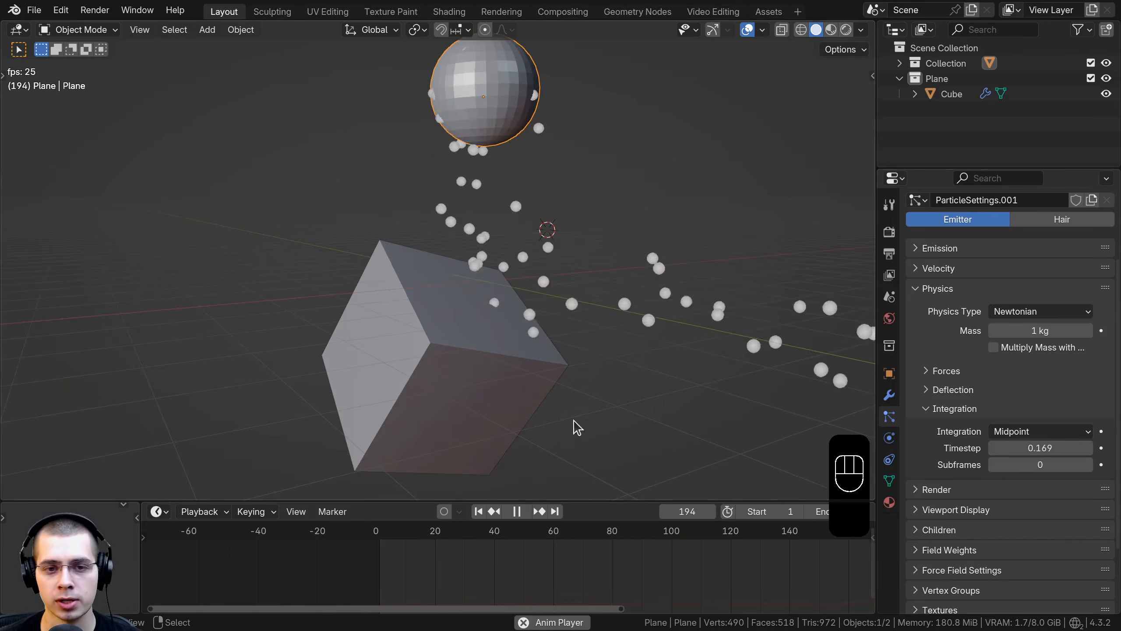
scroll(575, 427, down, 3)
shift+drag(1041, 448, 994, 448)
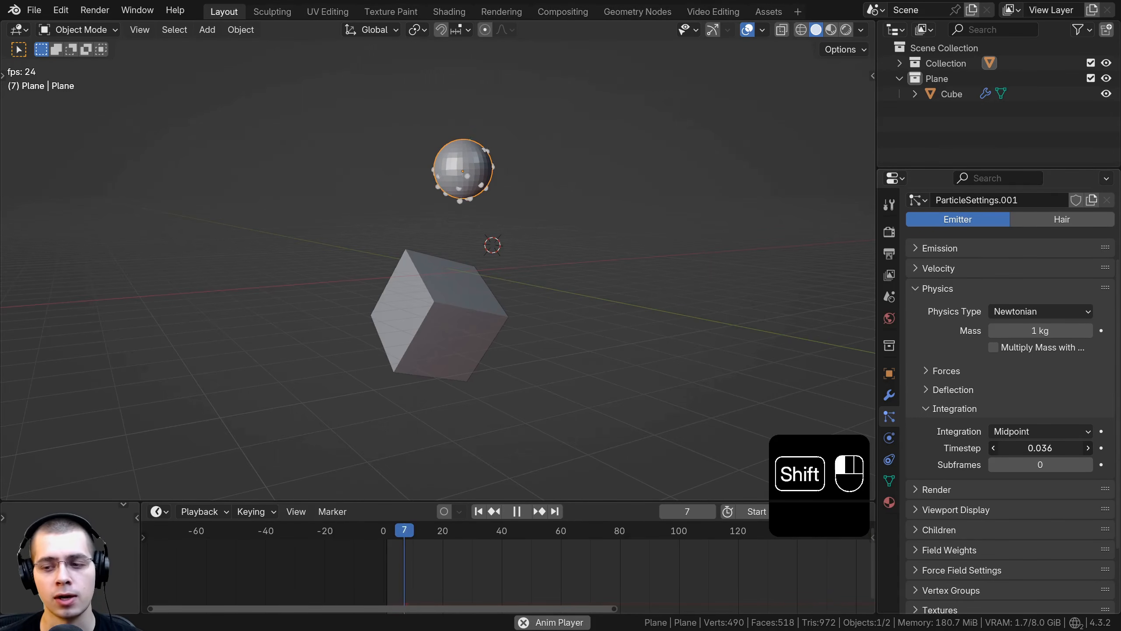
shift+drag(1041, 448, 1041, 450)
Step: Set the Integration Timestep to 0.040
click(1047, 447)
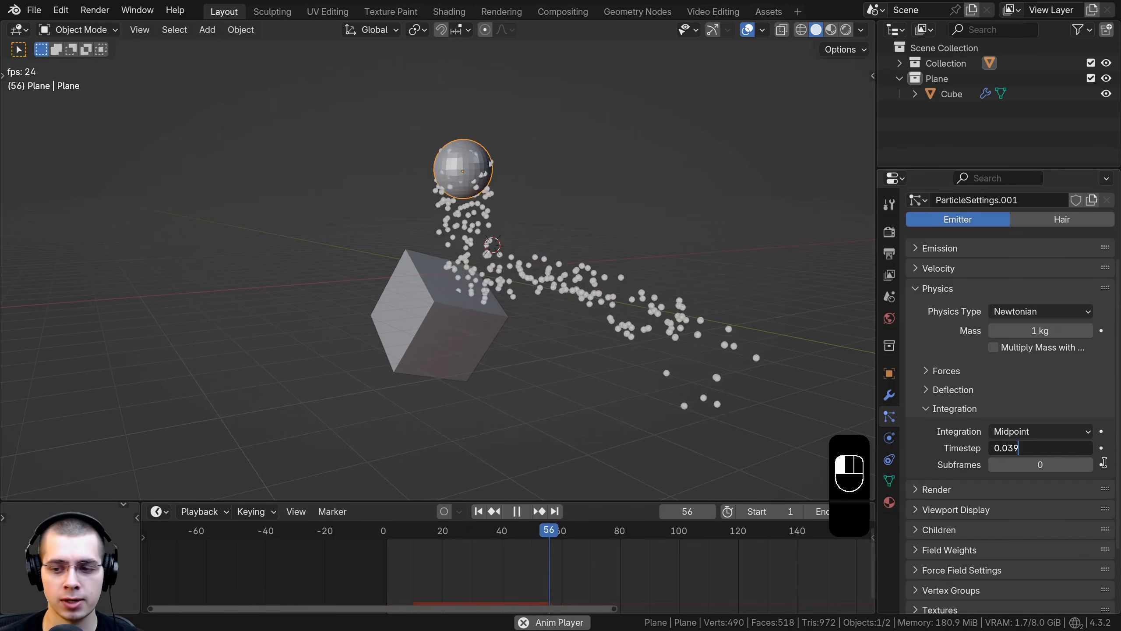
key(BackSpace)
key(BackSpace)
text(40)
key(Return)
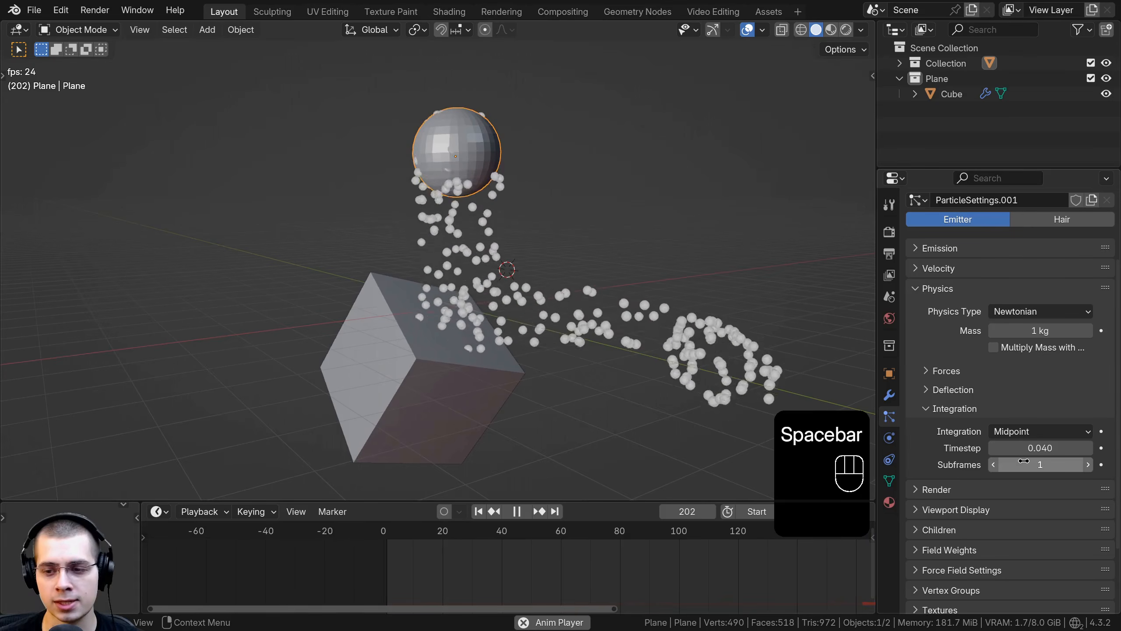
Step: Raise the Integration Subframes to 3 and replay the simulation from the start
click(1088, 465)
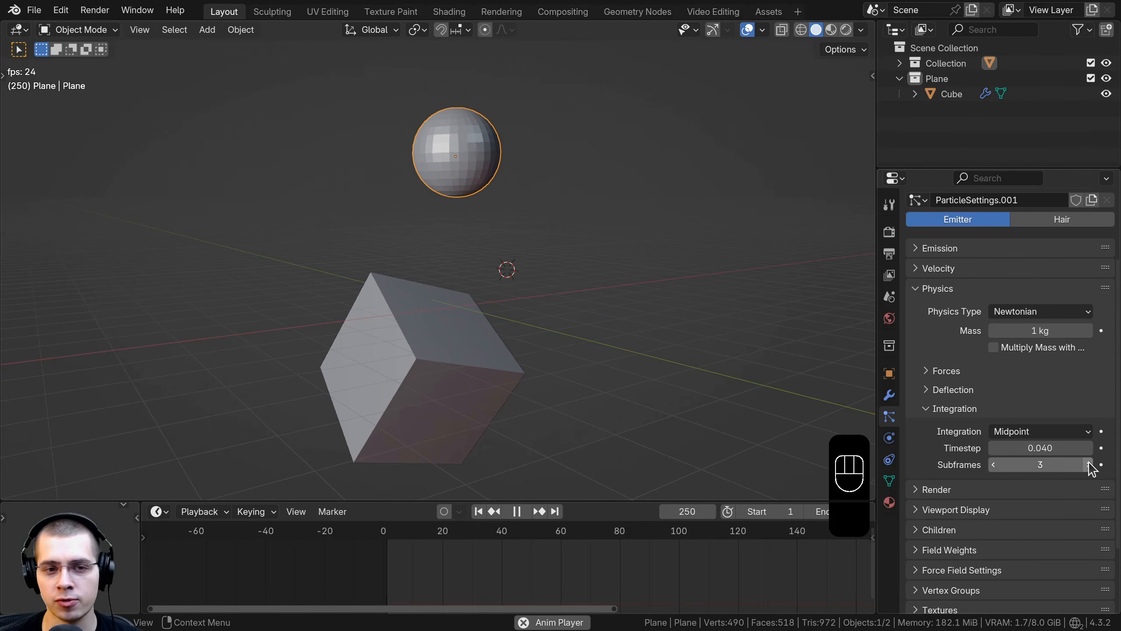
key(space)
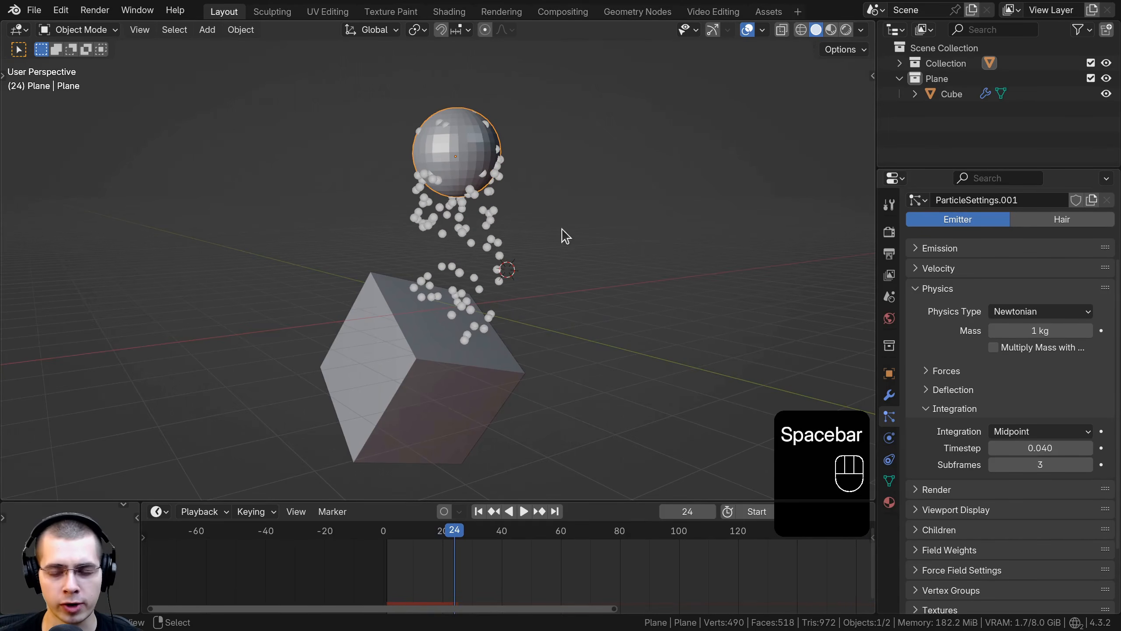
scroll(493, 533, down, 1)
drag(490, 534, 376, 536)
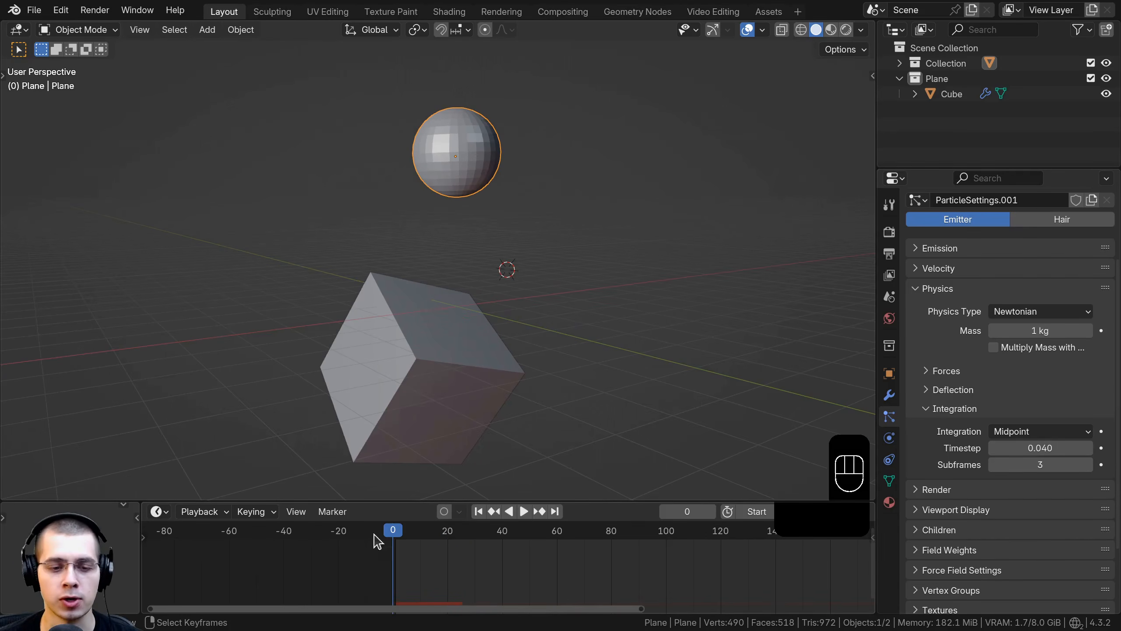
key(space)
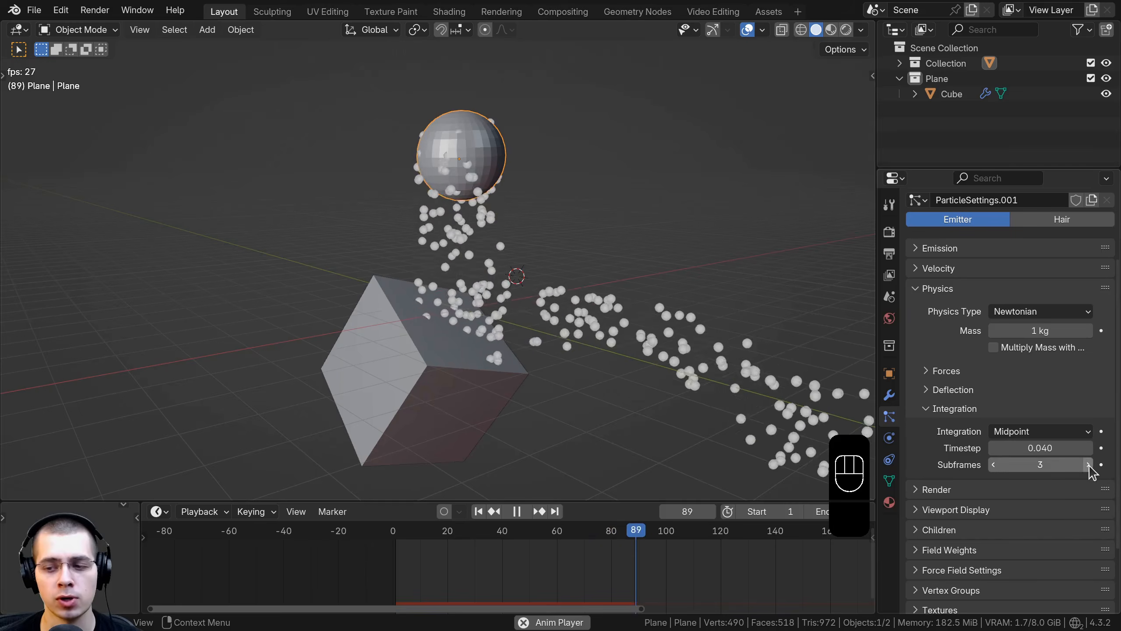
Step: Undo the recent Subframes and Timestep changes and set the Timestep to 0.040
key(ctrl+z)
key(ctrl+z)
key(ctrl+z)
key(ctrl+z)
key(ctrl+z)
key(ctrl+z)
key(ctrl+z)
key(ctrl+z)
key(ctrl+z)
key(ctrl+z)
key(ctrl+z)
key(ctrl+z)
key(ctrl+z)
click(1032, 464)
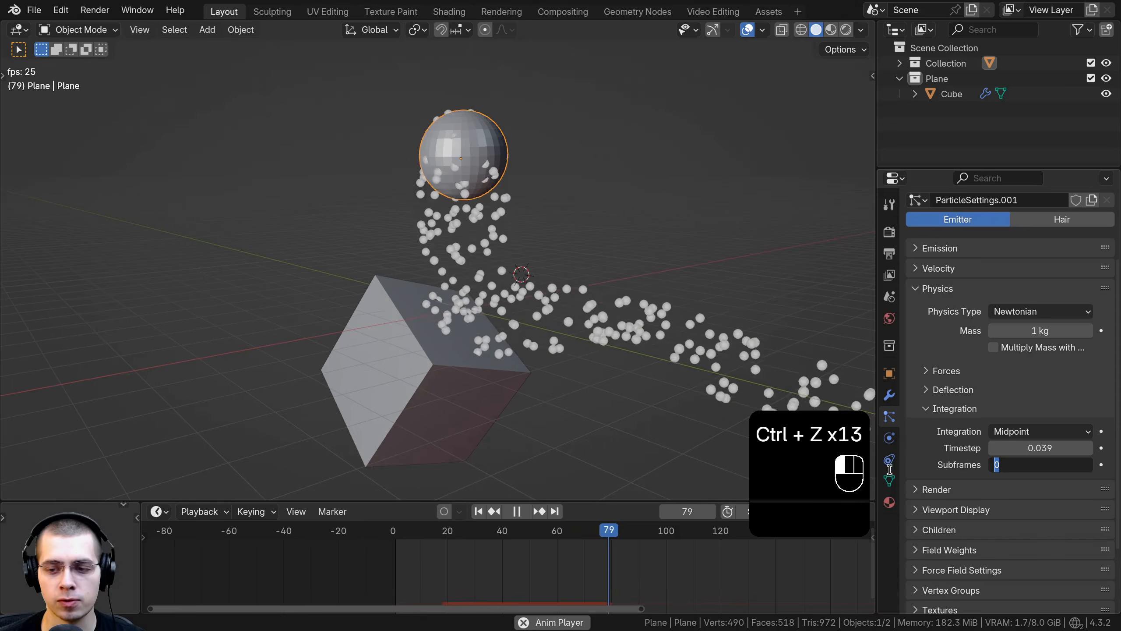
click(1038, 448)
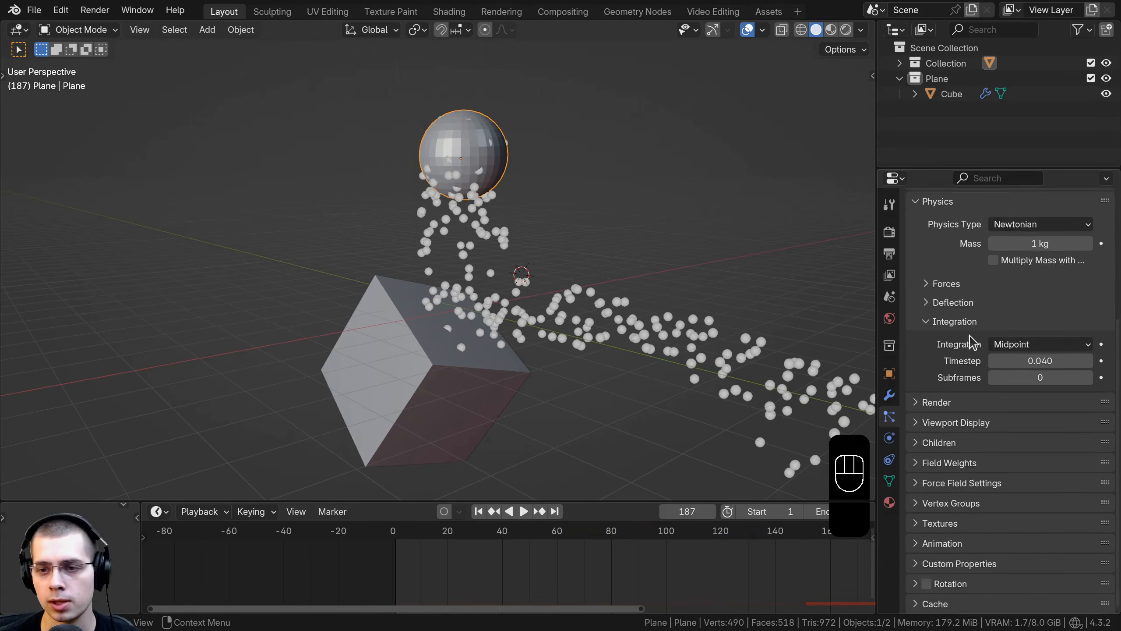
Step: Expand the particle Render settings, choose Halo for Render As, and examine the particles around the cube up close
scroll(932, 274, up, 2)
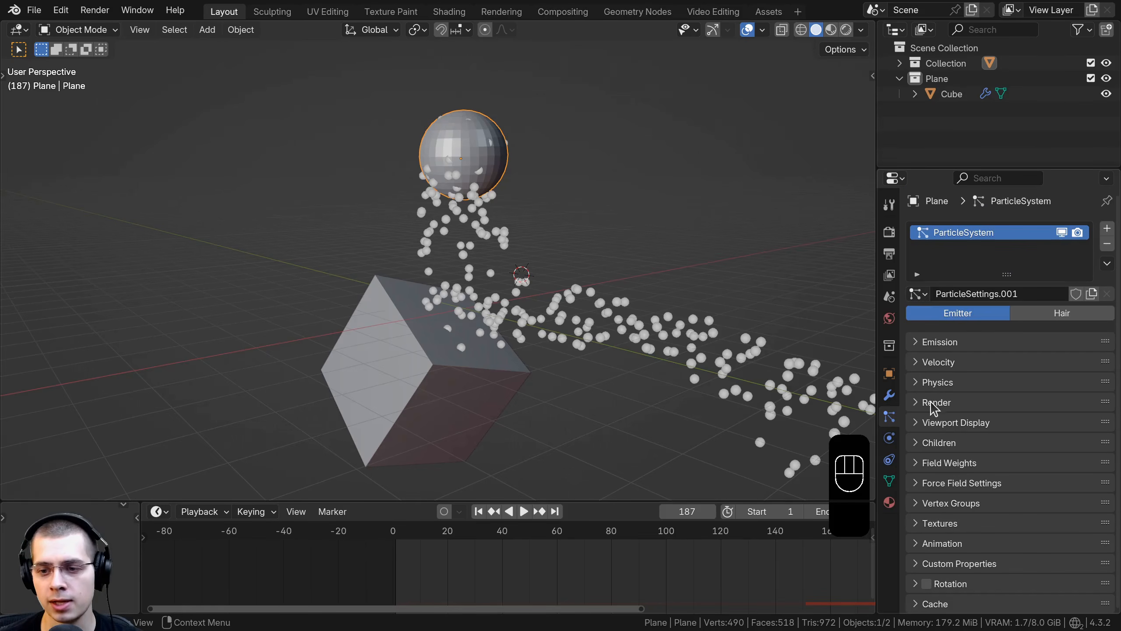
click(919, 403)
scroll(932, 419, down, 3)
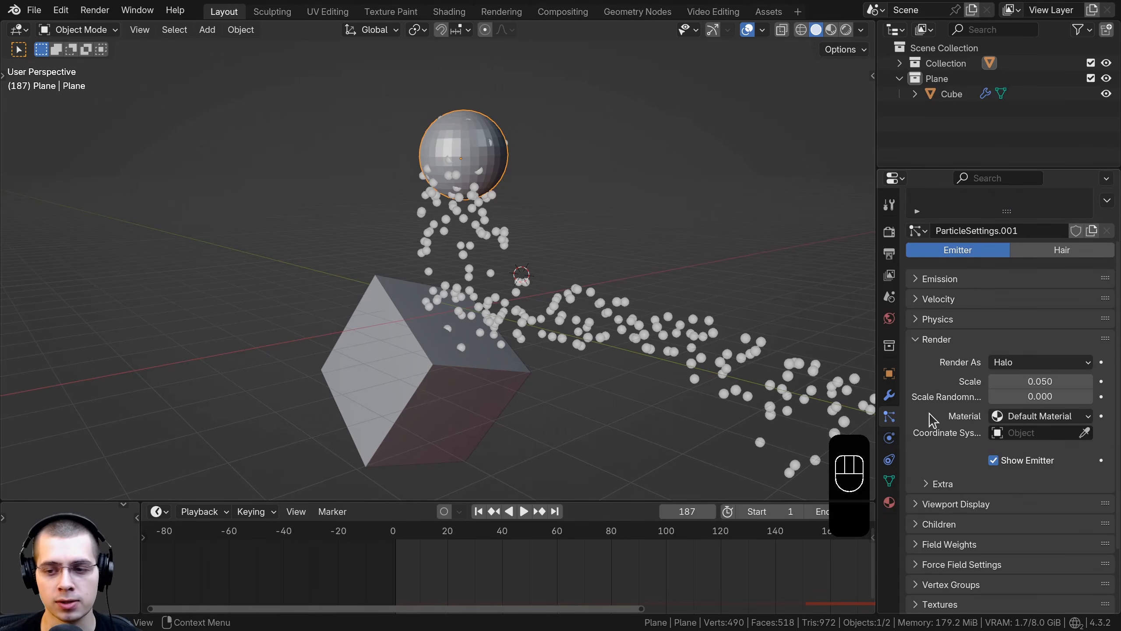
click(1016, 363)
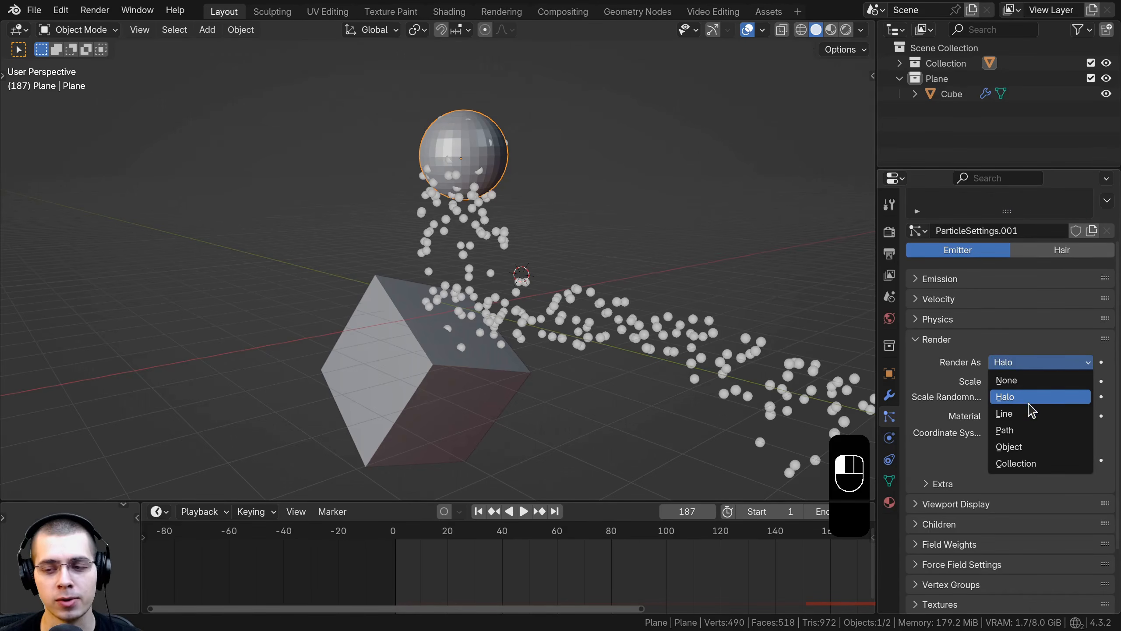
click(1027, 398)
scroll(571, 250, up, 5)
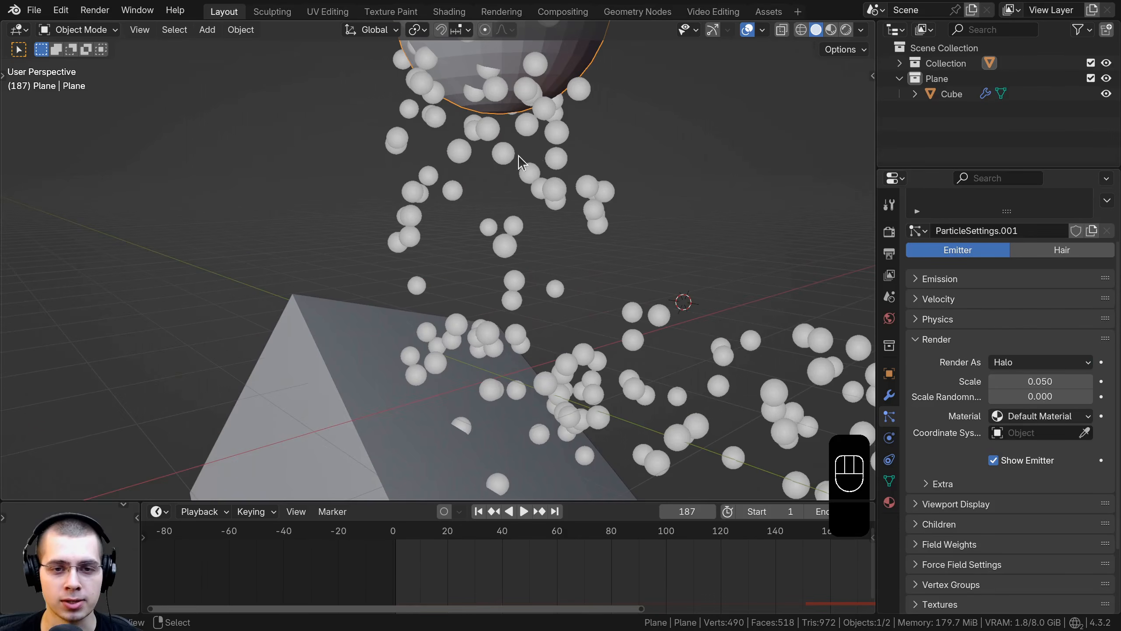
middle_drag(565, 211, 618, 208)
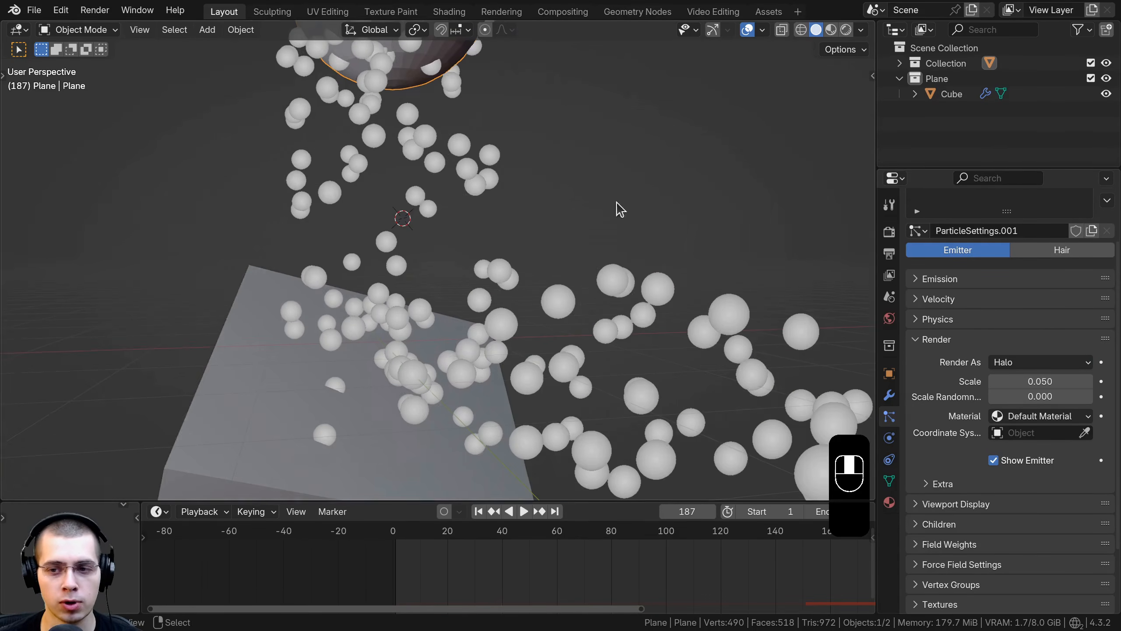
click(1005, 363)
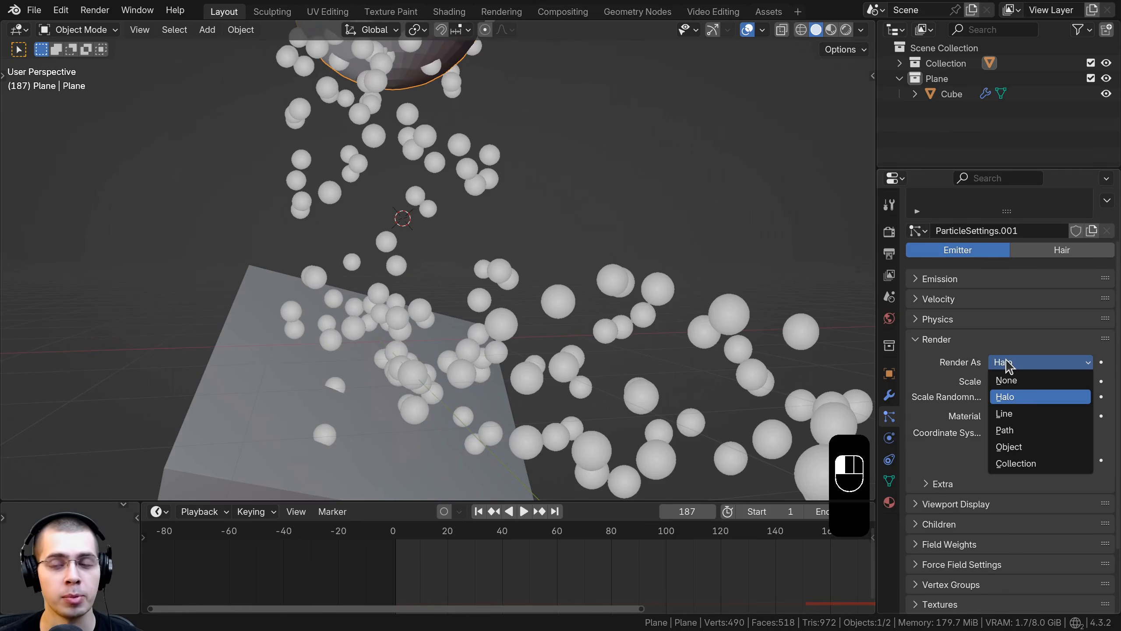
shift+middle_drag(621, 313, 619, 355)
scroll(731, 333, down, 3)
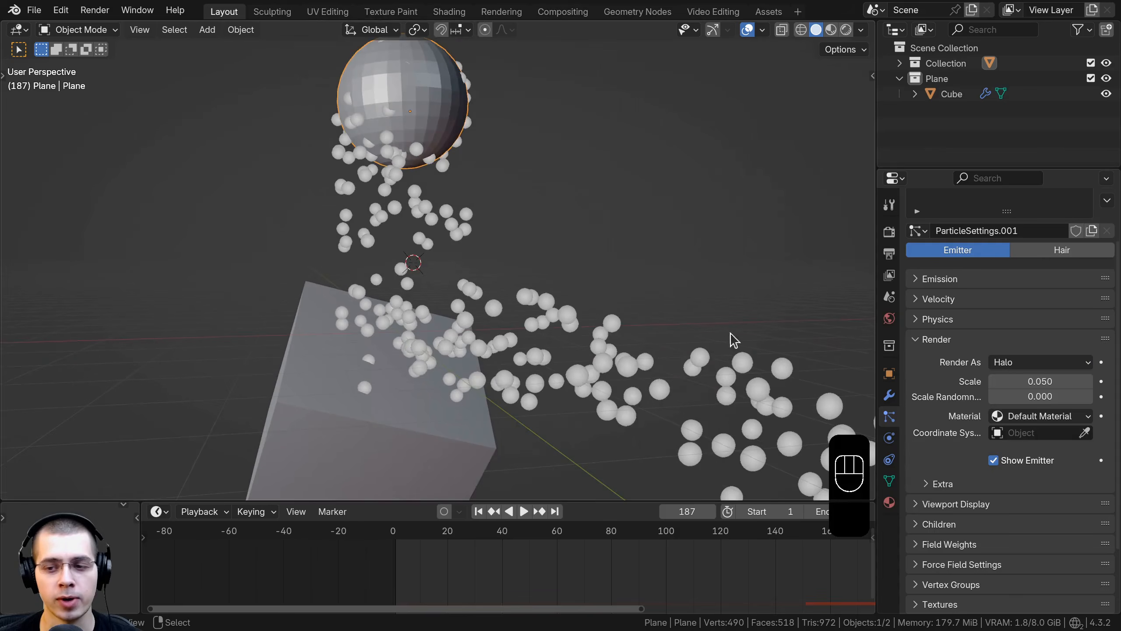
Step: Set Render As to None and play the simulation briefly to check the particle visibility
click(1021, 363)
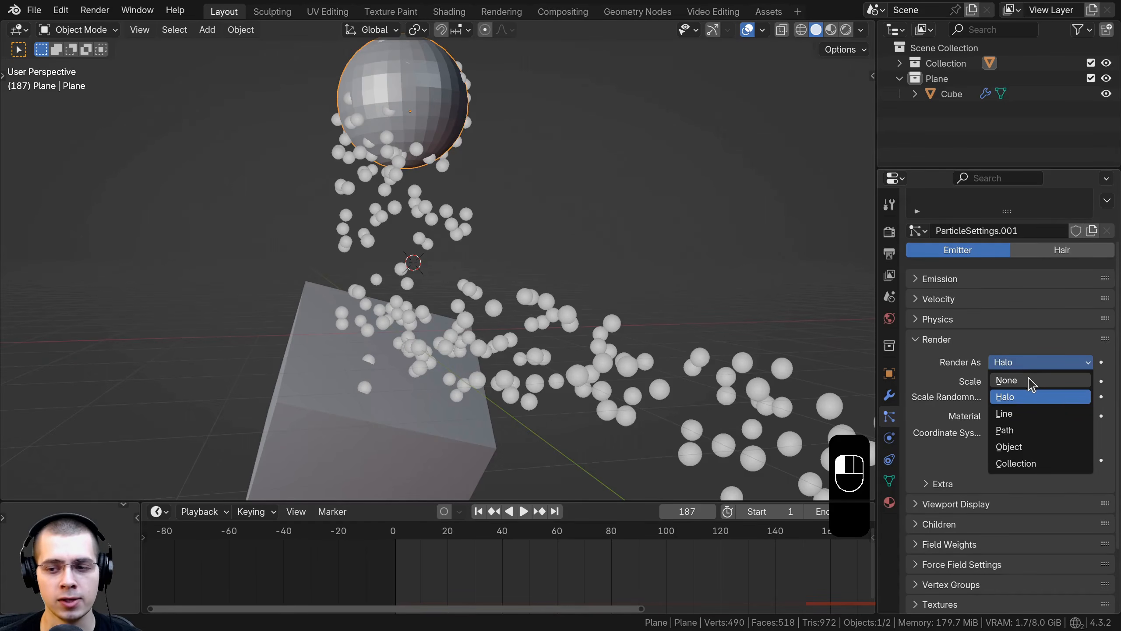
click(1029, 378)
scroll(653, 283, down, 3)
middle_drag(507, 199, 519, 231)
scroll(552, 248, up, 2)
key(space)
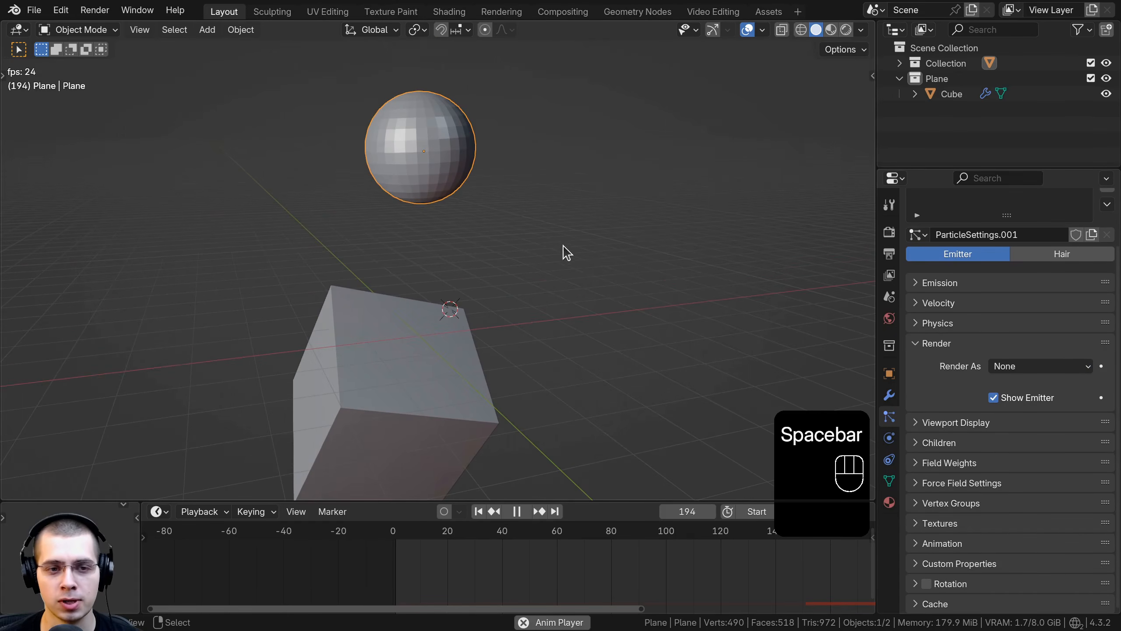
key(space)
Step: Try Line and Path as the particle render types and settle on Object for Render As
click(1022, 367)
click(1016, 417)
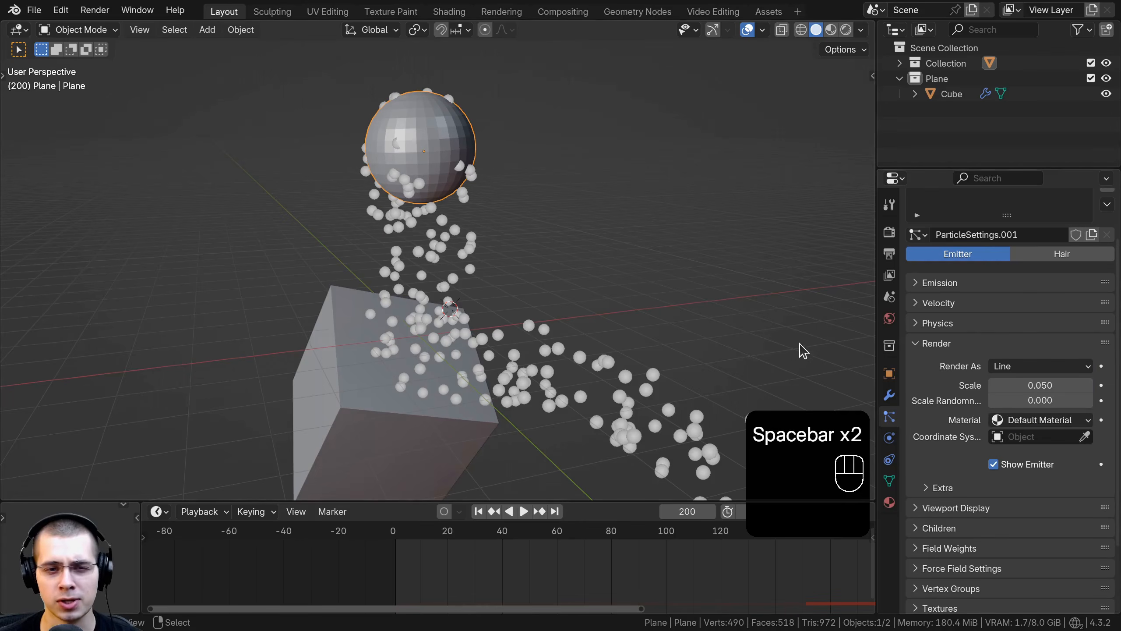
click(1077, 368)
click(1055, 435)
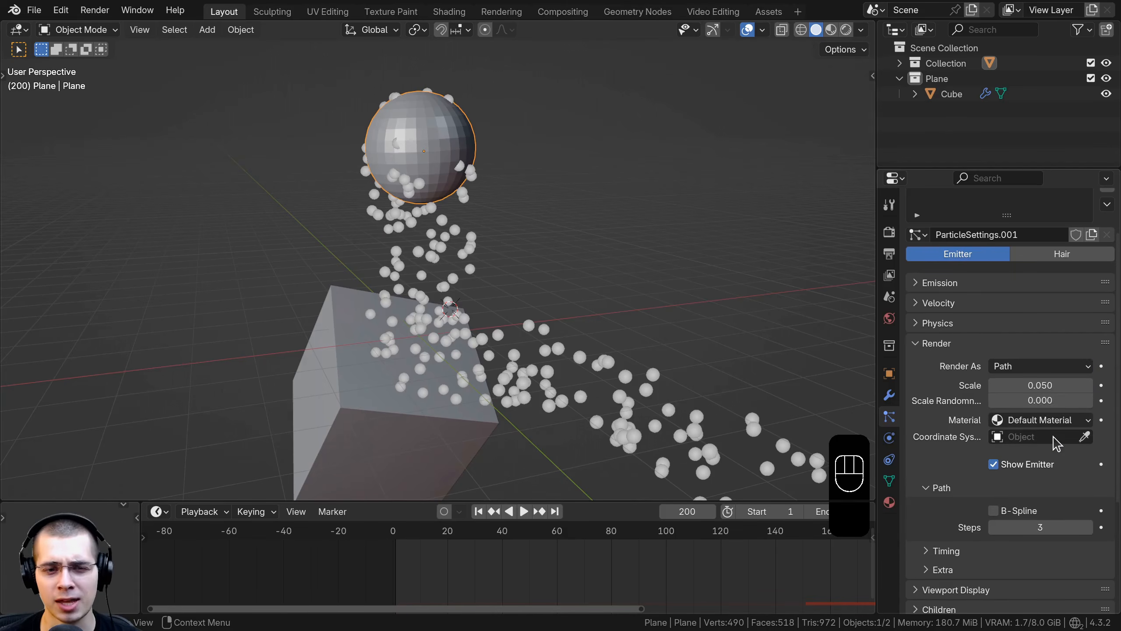
click(1033, 367)
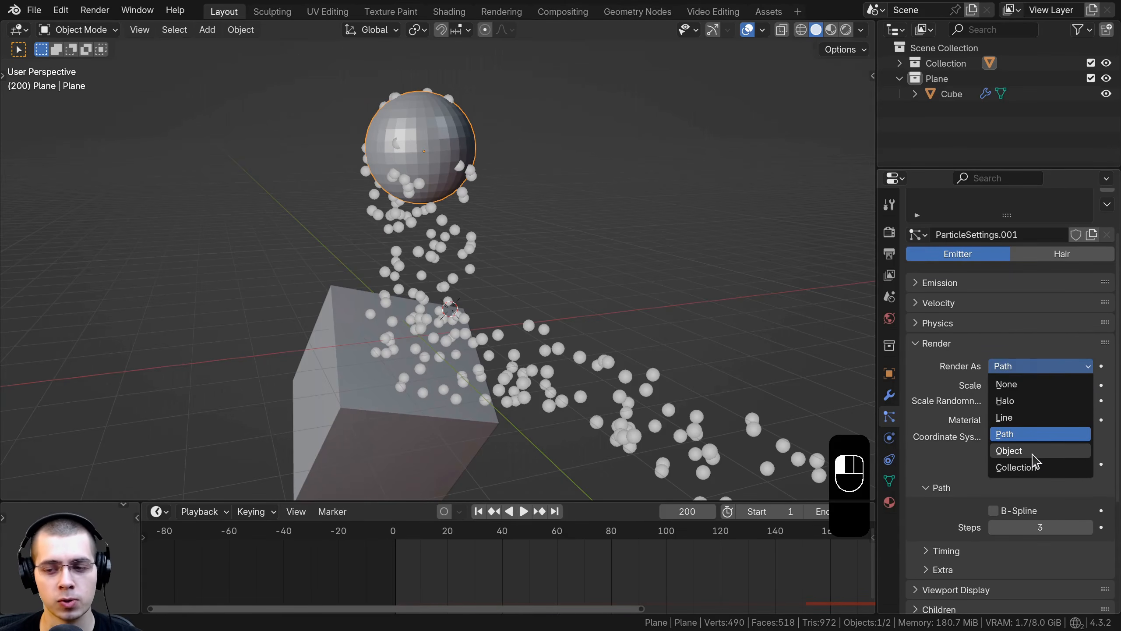
click(1029, 452)
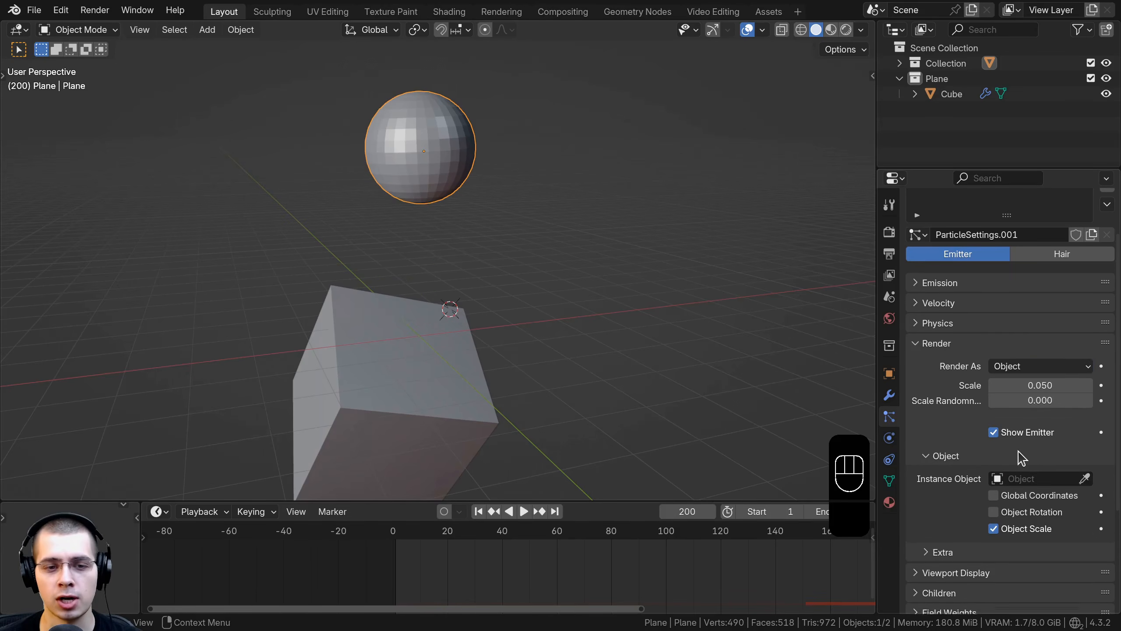
Step: Add a monkey mesh, scale it down to a small size, and move it into the empty space beside the sphere
middle_drag(346, 170, 336, 105)
key(shift+a)
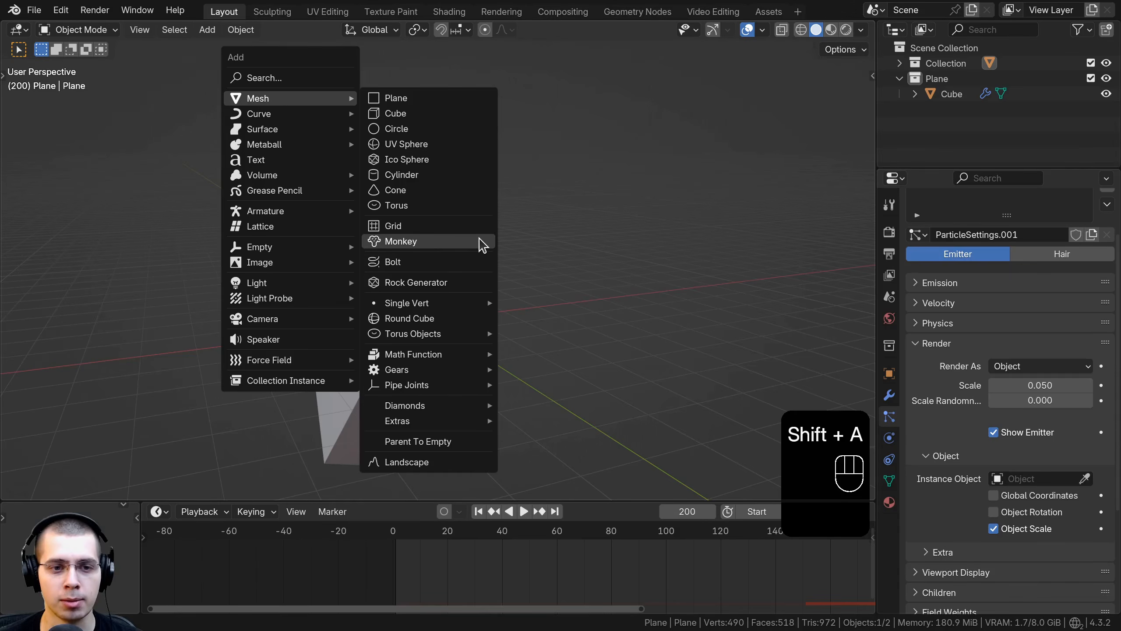
click(479, 239)
key(s)
click(460, 271)
key(g)
click(286, 162)
Step: Rotate the small monkey freely so that it stands upright, and shift it farther away from the sphere
key(r)
key(r)
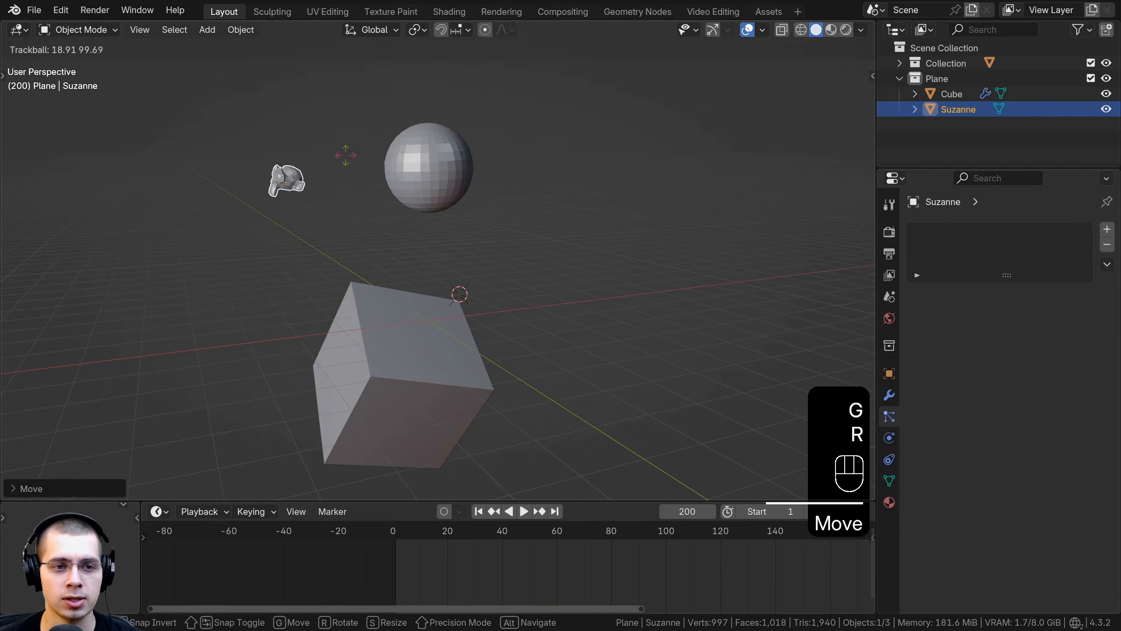
click(403, 155)
key(g)
click(355, 143)
key(r)
key(r)
click(346, 154)
Step: Select the sphere emitter and assign the Suzanne monkey as the Instance Object for its rendered particles
click(443, 170)
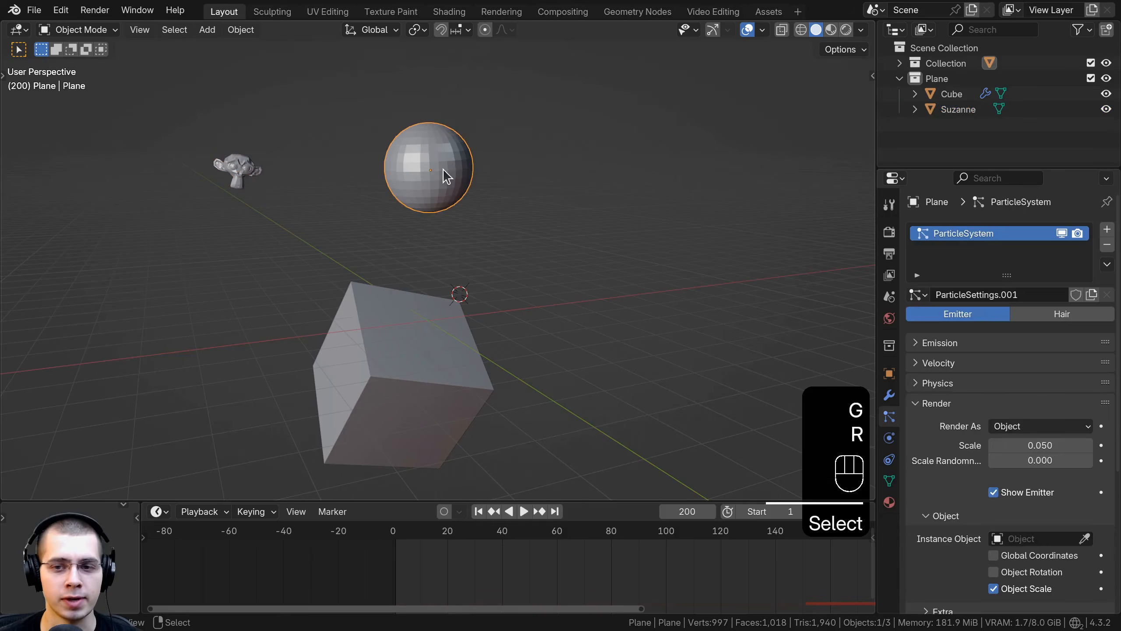
scroll(1003, 346, down, 5)
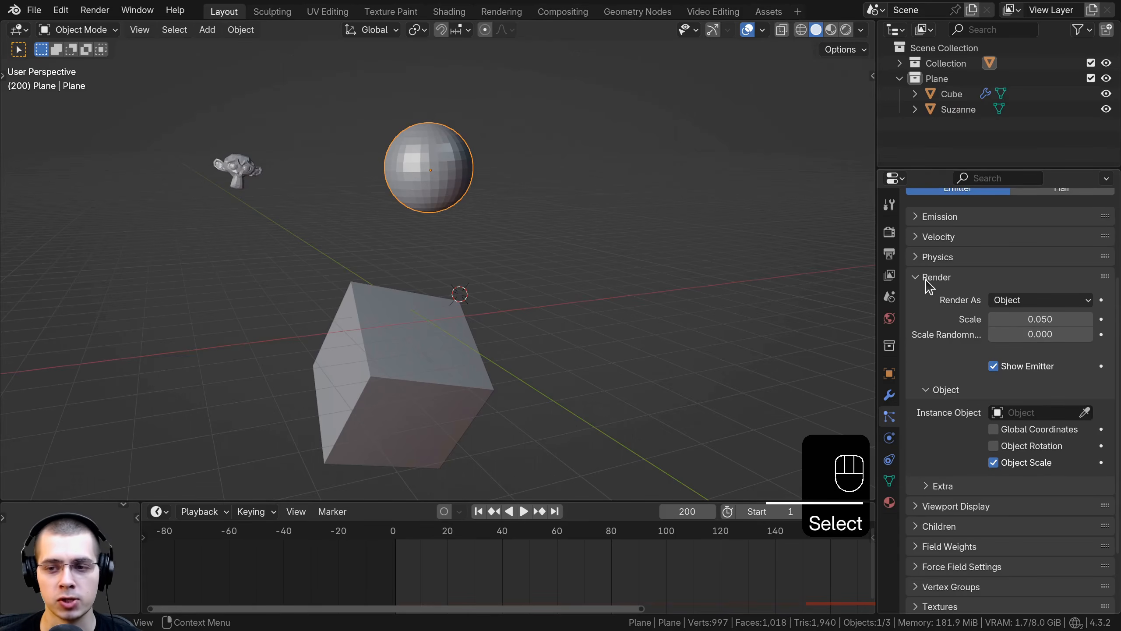
click(1021, 301)
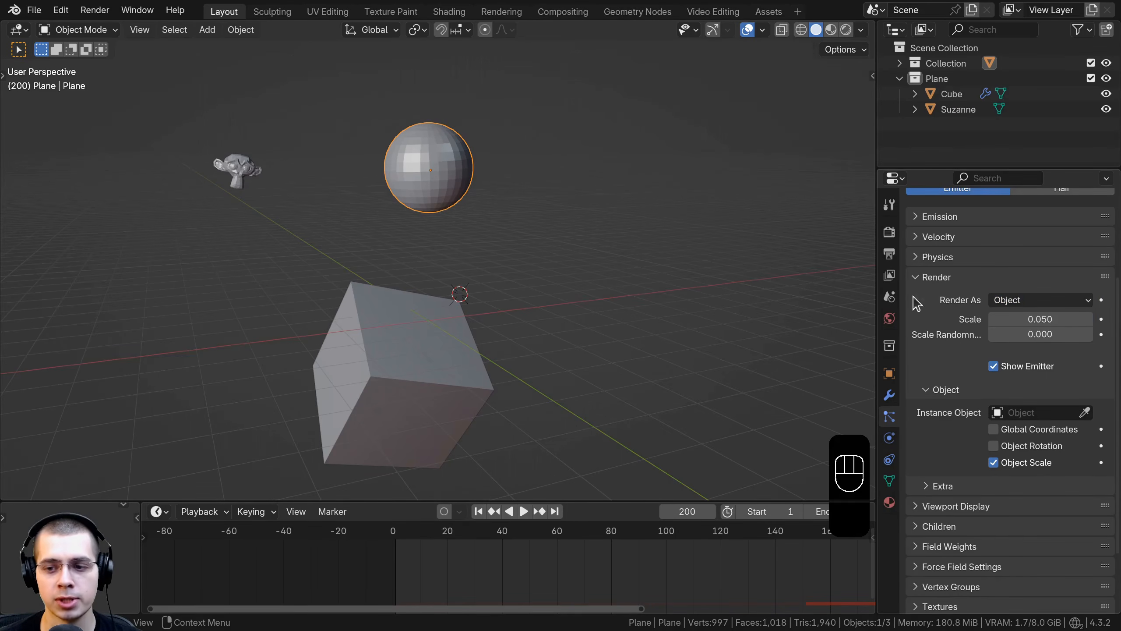
click(1085, 413)
click(1016, 413)
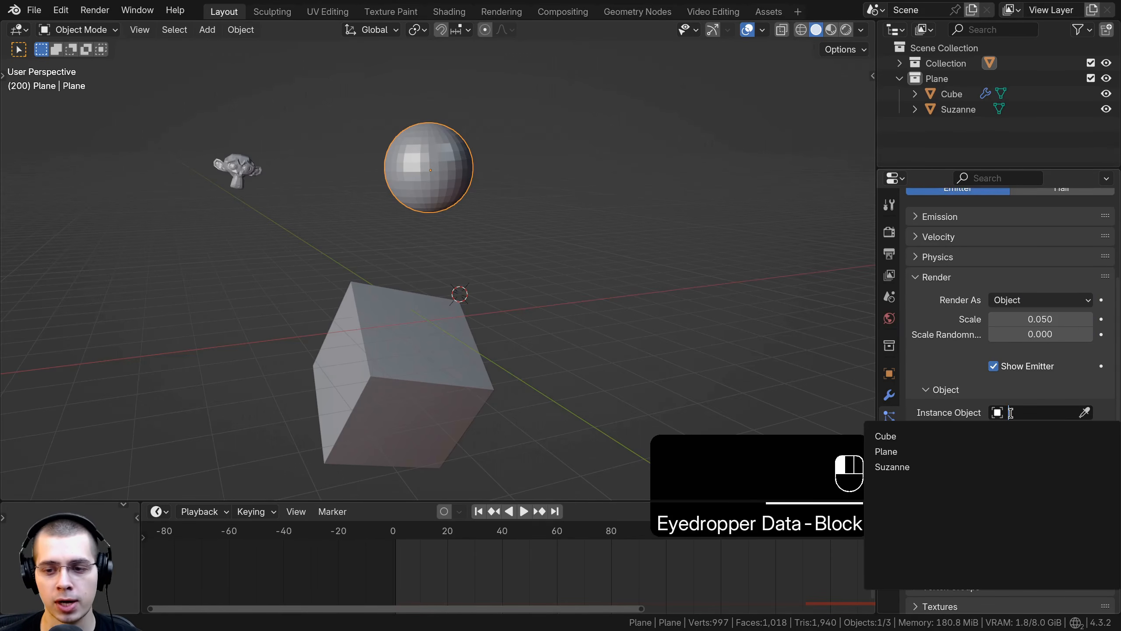
click(960, 467)
click(1086, 413)
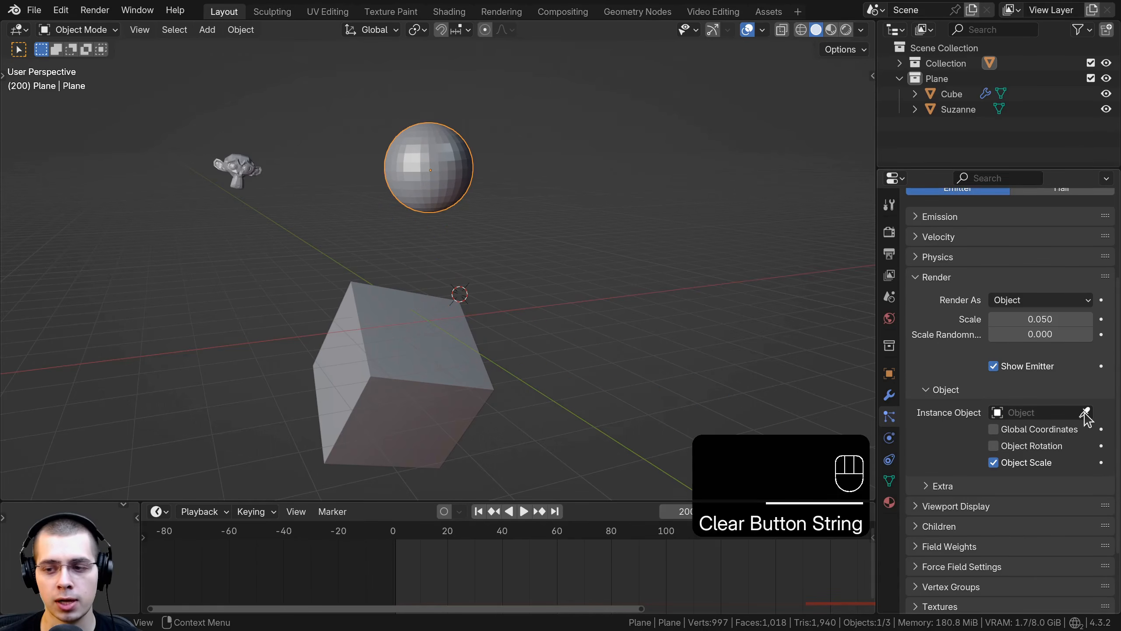
click(234, 165)
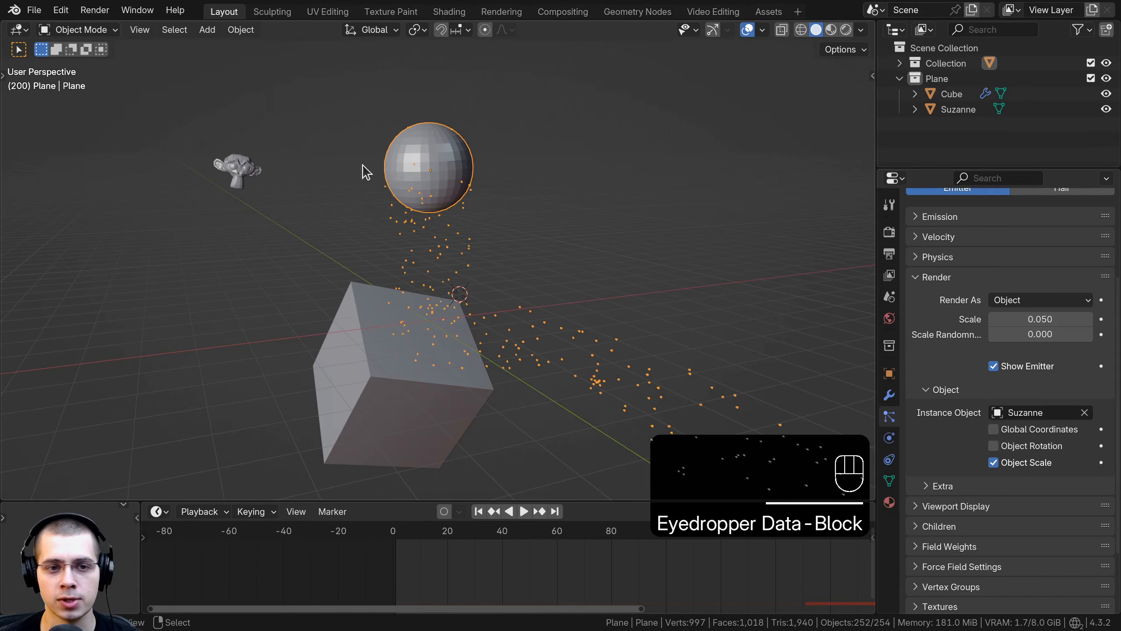
Step: Play the particle animation and examine the tiny Suzanne instances emitted from the sphere up close
scroll(445, 250, up, 3)
key(space)
scroll(462, 293, up, 5)
key(space)
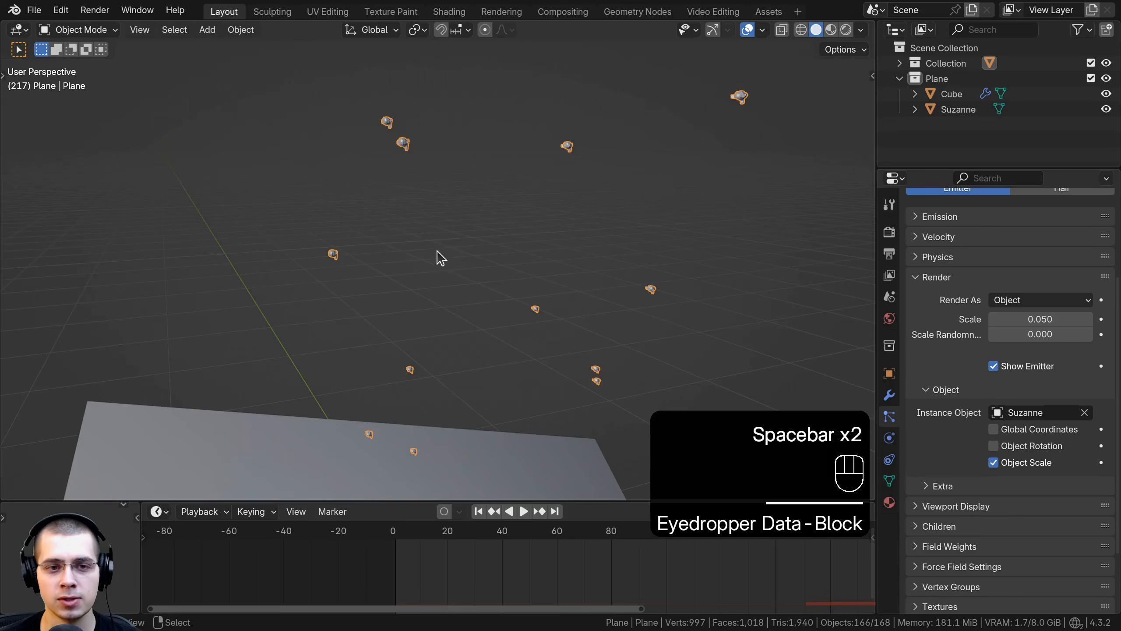
shift+middle_drag(441, 257, 412, 218)
scroll(446, 265, up, 3)
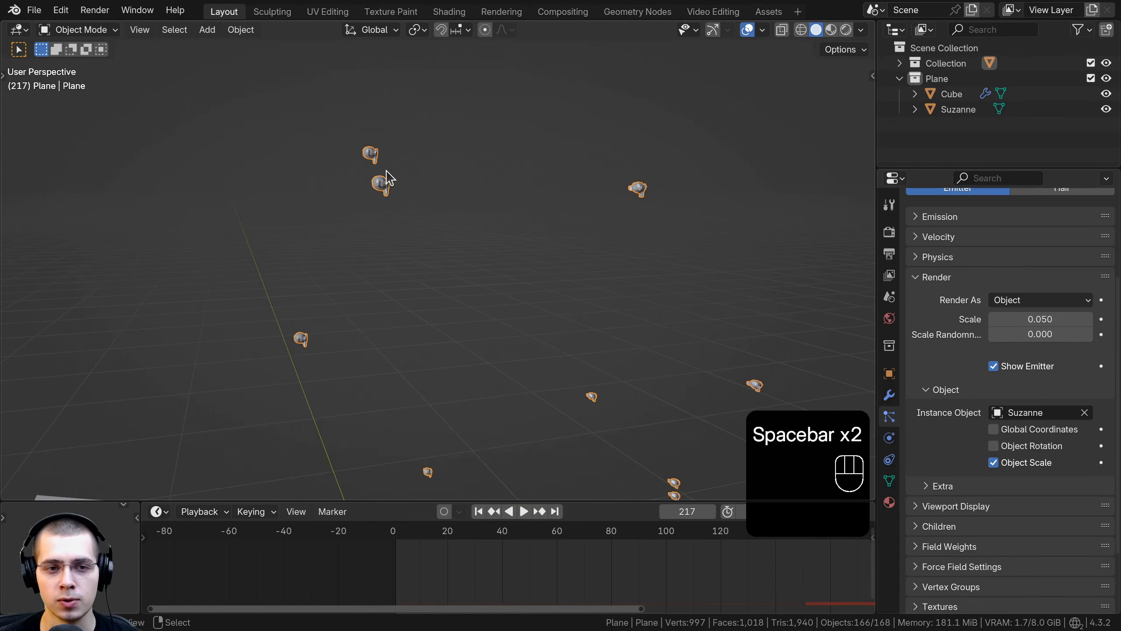
scroll(397, 212, down, 5)
key(space)
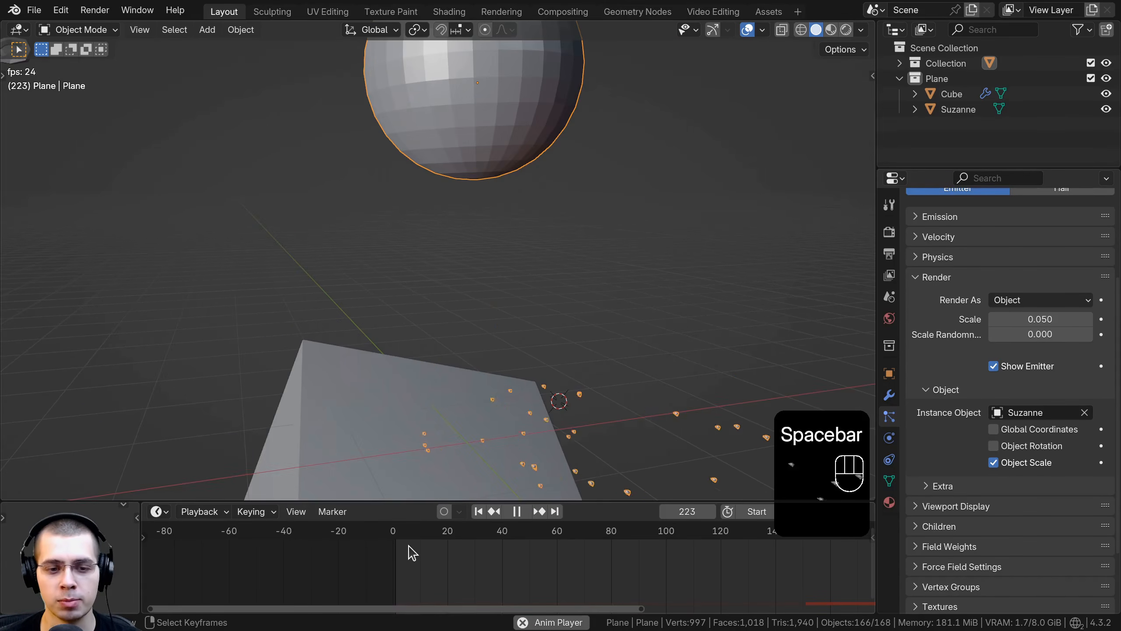
scroll(424, 372, down, 2)
Step: Restart the animation and set the particle render Scale to 1.030 and Scale Randomness to 1.000
key(space)
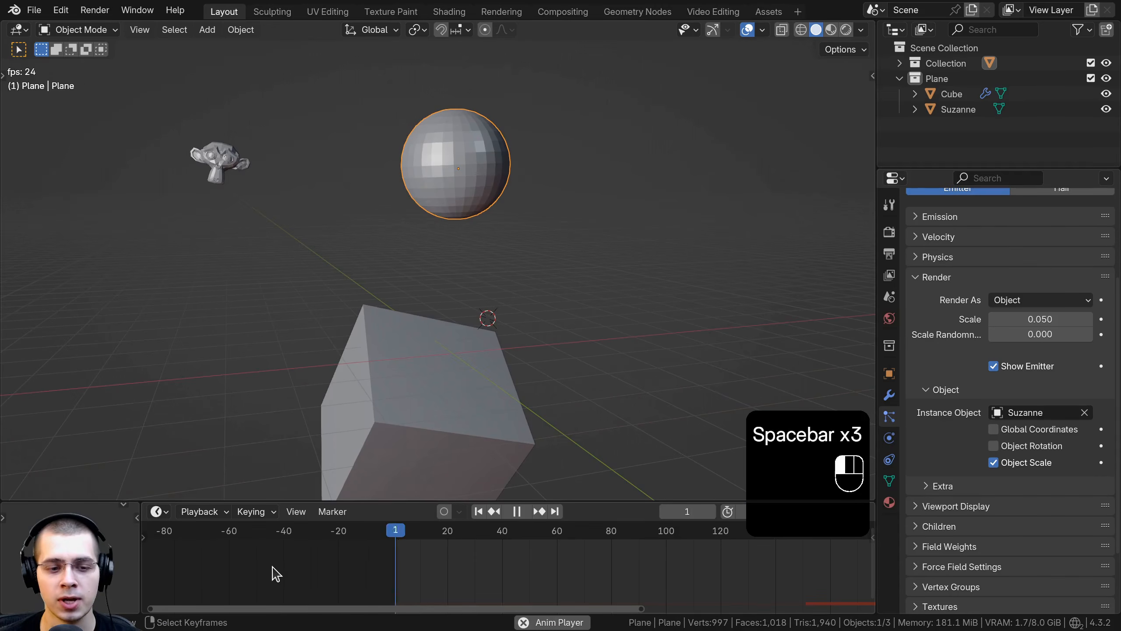
key(space)
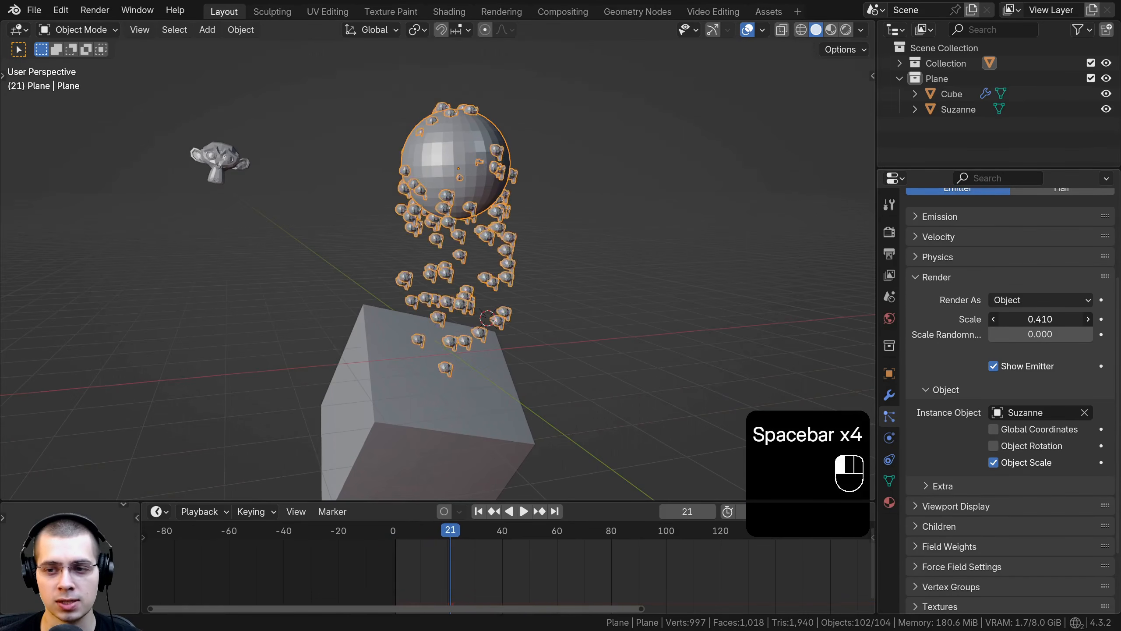
drag(1041, 319, 1064, 318)
key(space)
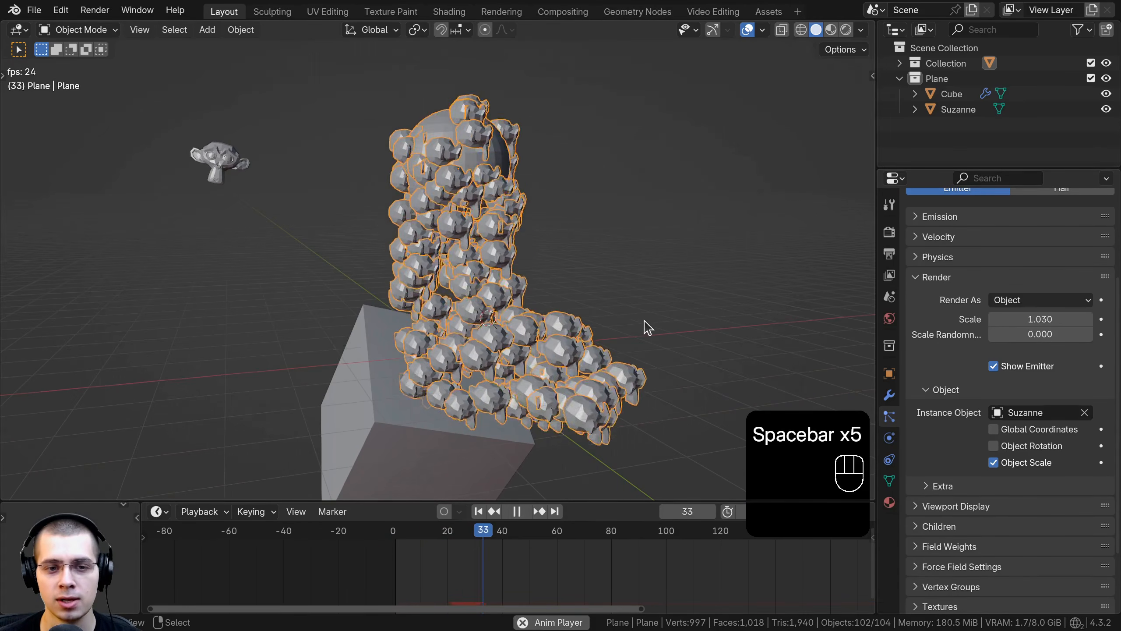
mouse_move(648, 325)
middle_down()
mouse_move(509, 305)
mouse_move(631, 316)
middle_up()
drag(1049, 335, 1119, 334)
middle_drag(525, 290, 632, 254)
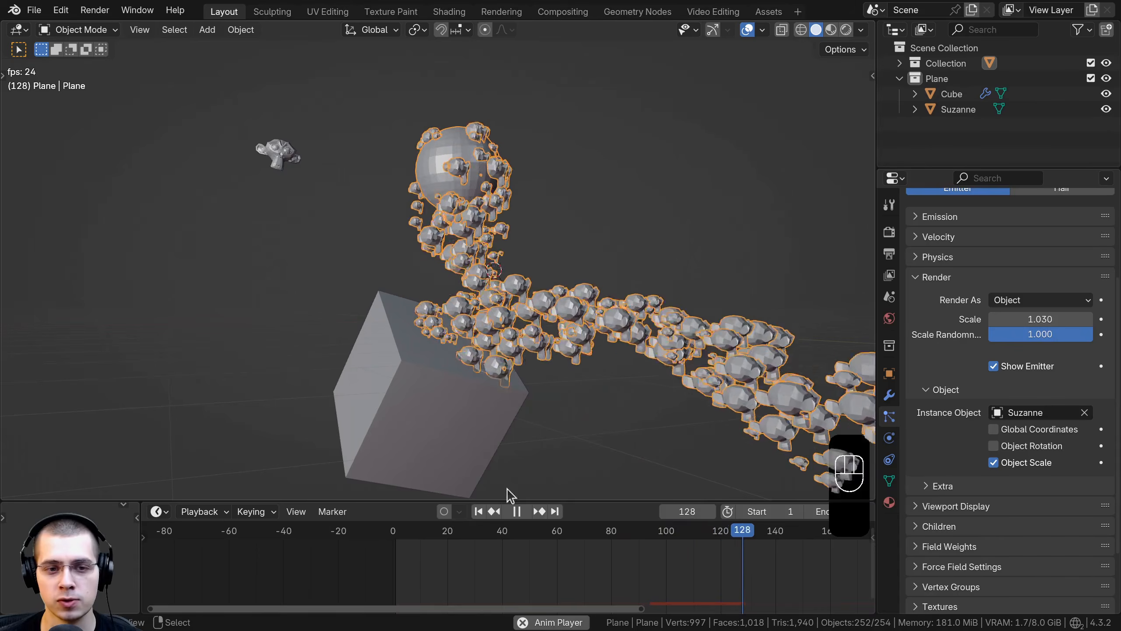
Step: Set the particle render Scale to 0.587 with Scale Randomness at 1.000, and replay the animation to check it
middle_drag(290, 431, 563, 280)
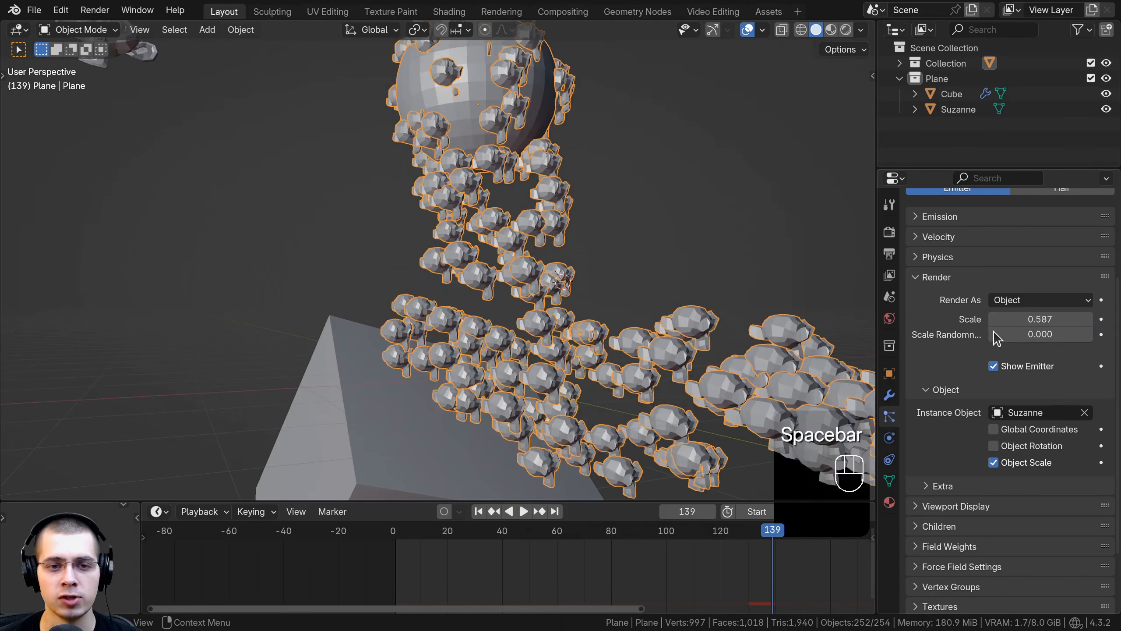
drag(995, 337, 1088, 338)
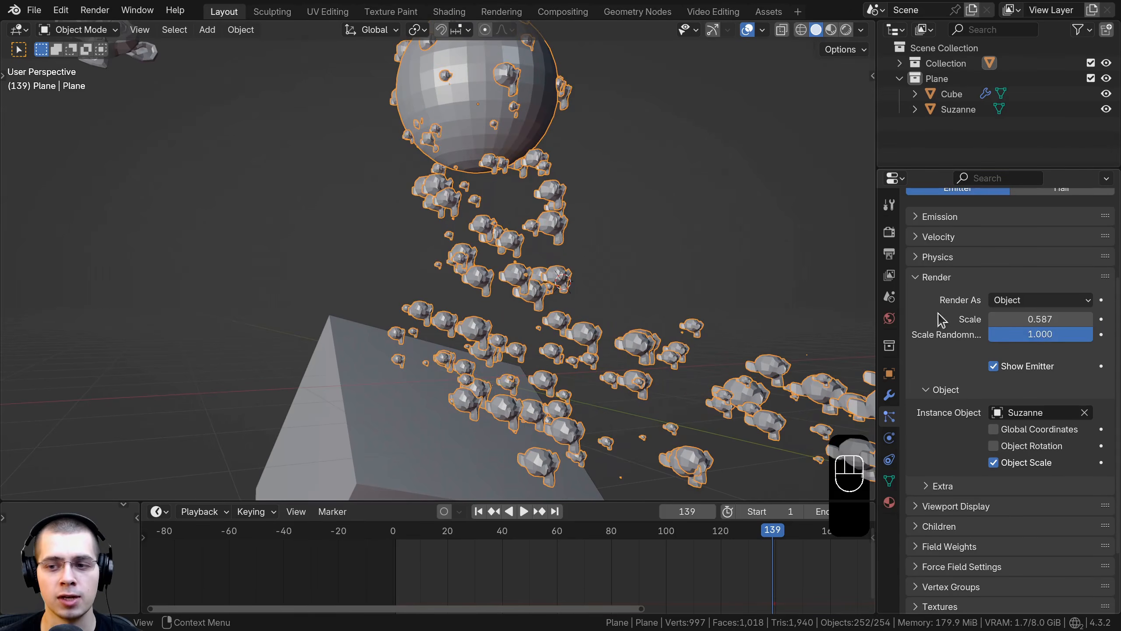
key(space)
key(space)
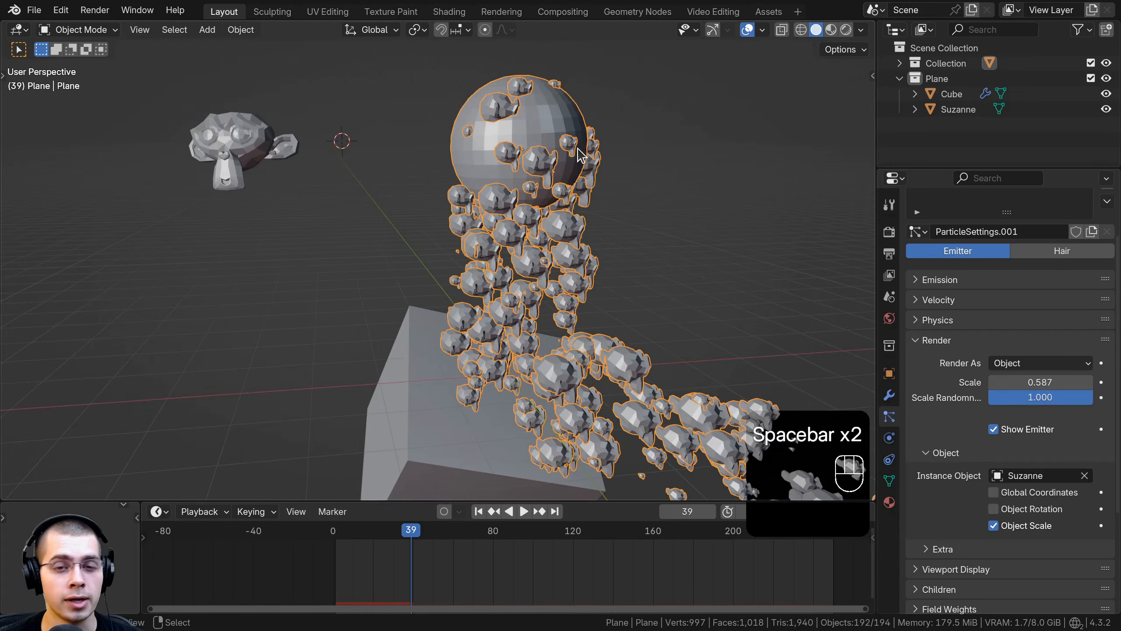
key(space)
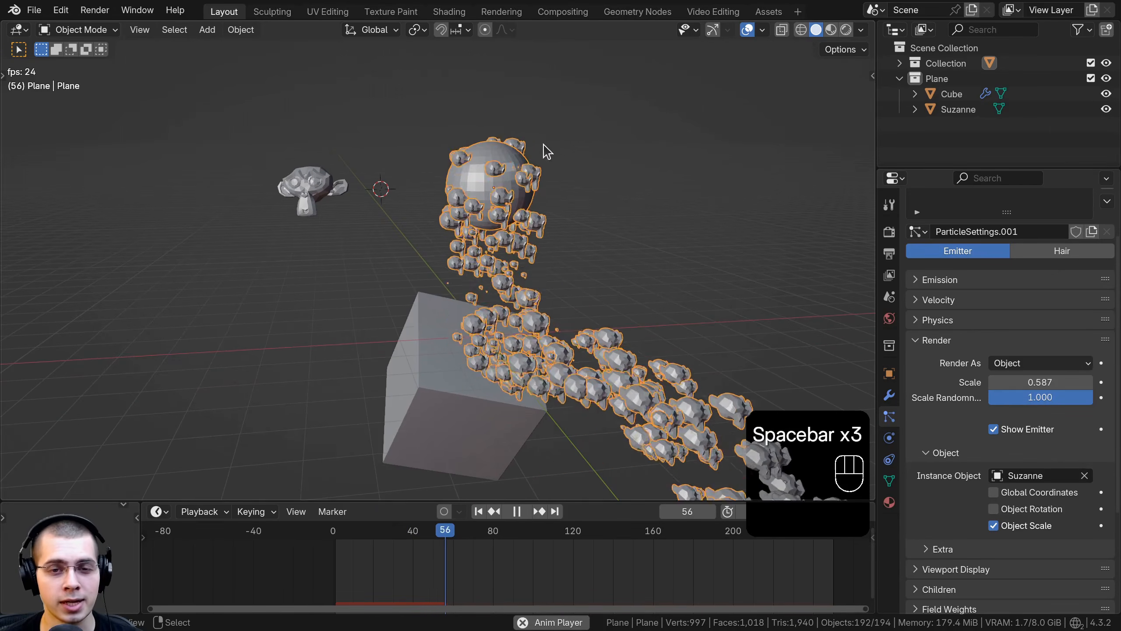
key(space)
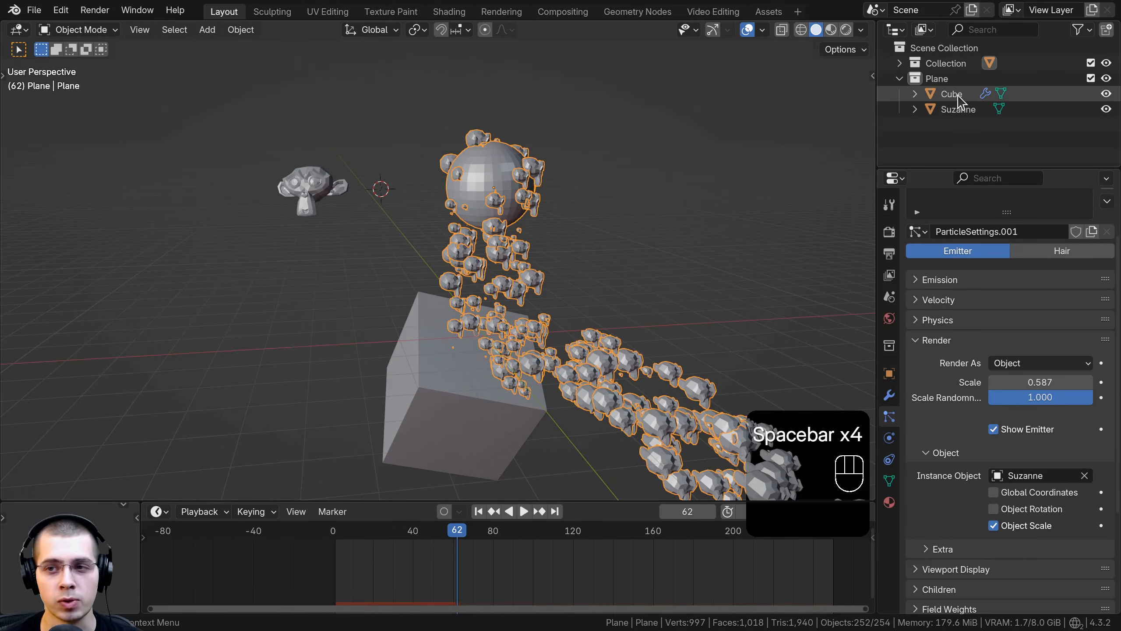
Step: Shrink the large cube and move it out of the particle stream, next to the Suzanne source object
click(431, 364)
key(s)
click(442, 375)
key(g)
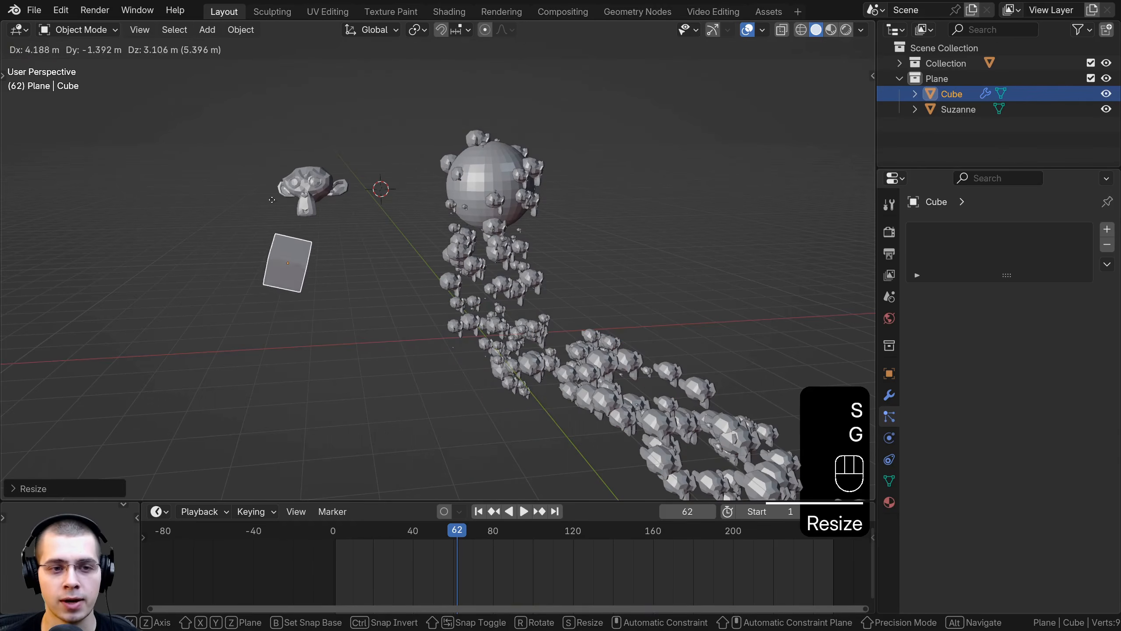
click(282, 159)
middle_drag(283, 159, 495, 177)
key(g)
click(639, 177)
middle_drag(638, 177, 424, 159)
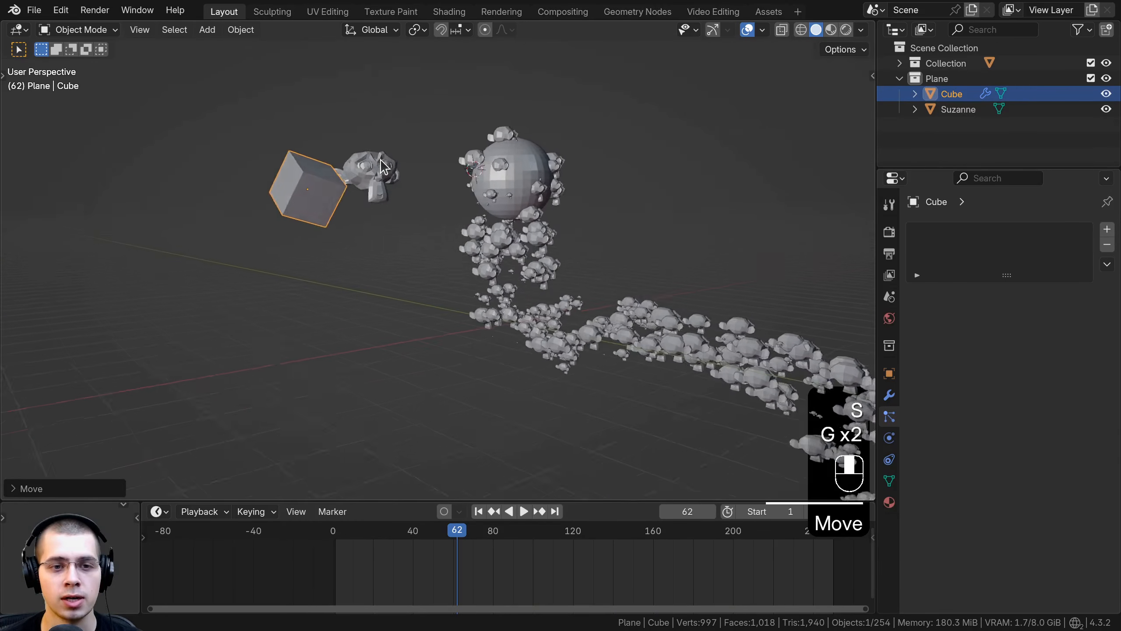
key(g)
click(350, 152)
Step: Add a cone mesh to the scene and scale it down
key(shift+a)
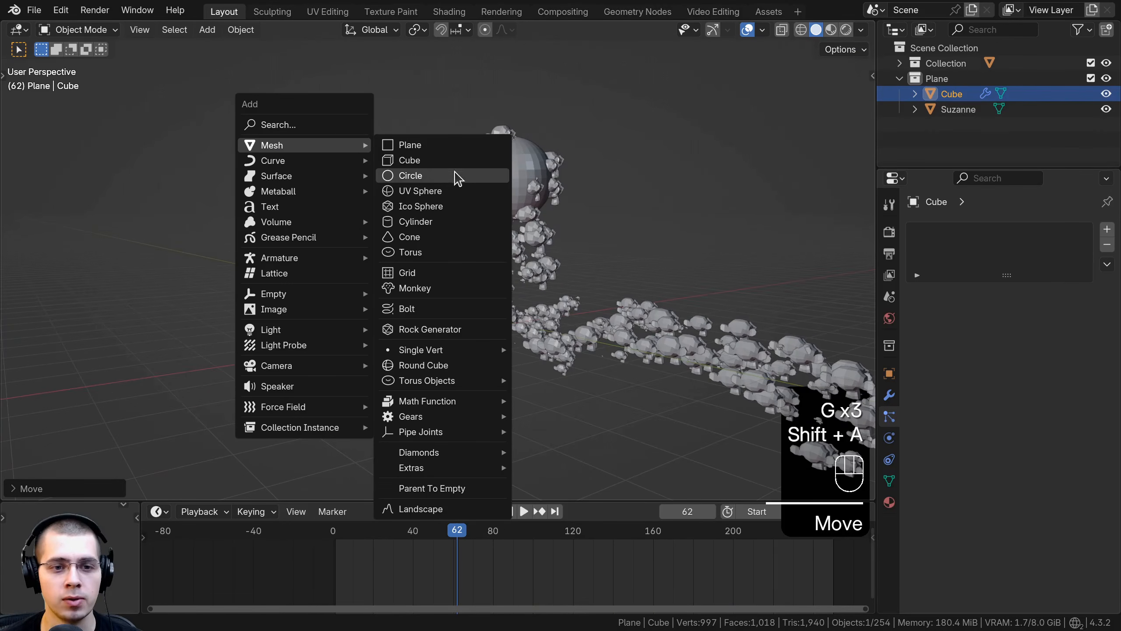
click(448, 241)
middle_drag(546, 232, 558, 248)
key(s)
click(492, 209)
Step: Place the cone beside Suzanne on the side opposite the cube, adjusting its size to match the other objects
key(g)
click(423, 205)
key(g)
middle_drag(423, 205, 551, 155)
click(349, 210)
key(s)
click(373, 222)
key(g)
click(328, 186)
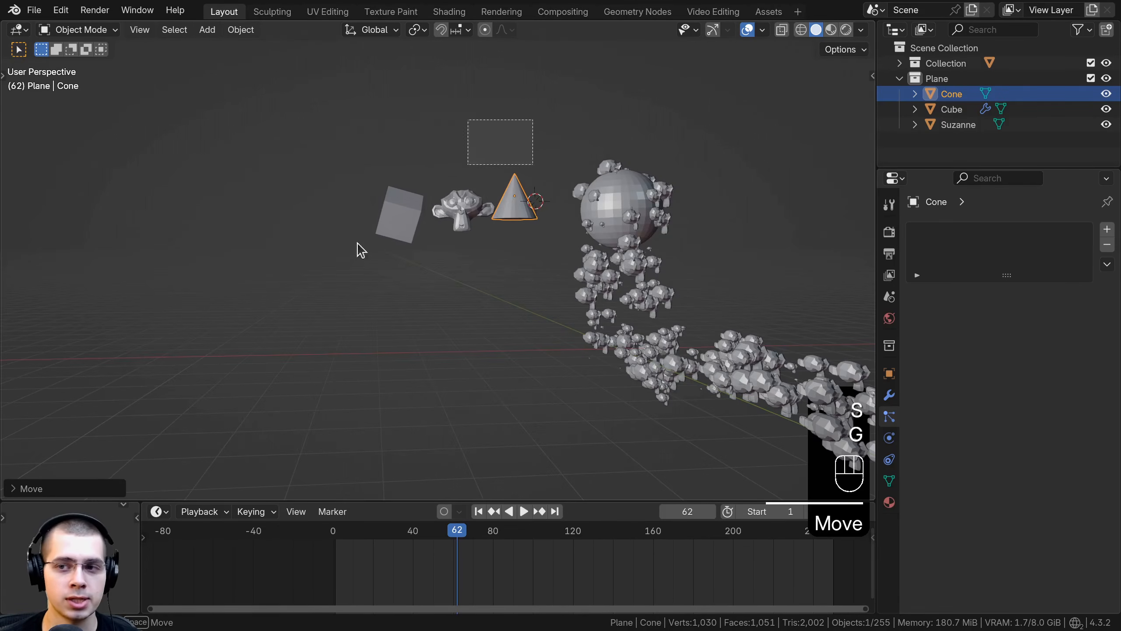
Step: Select the cube, Suzanne and the cone together and move them to the Plane collection
drag(357, 242, 353, 249)
key(m)
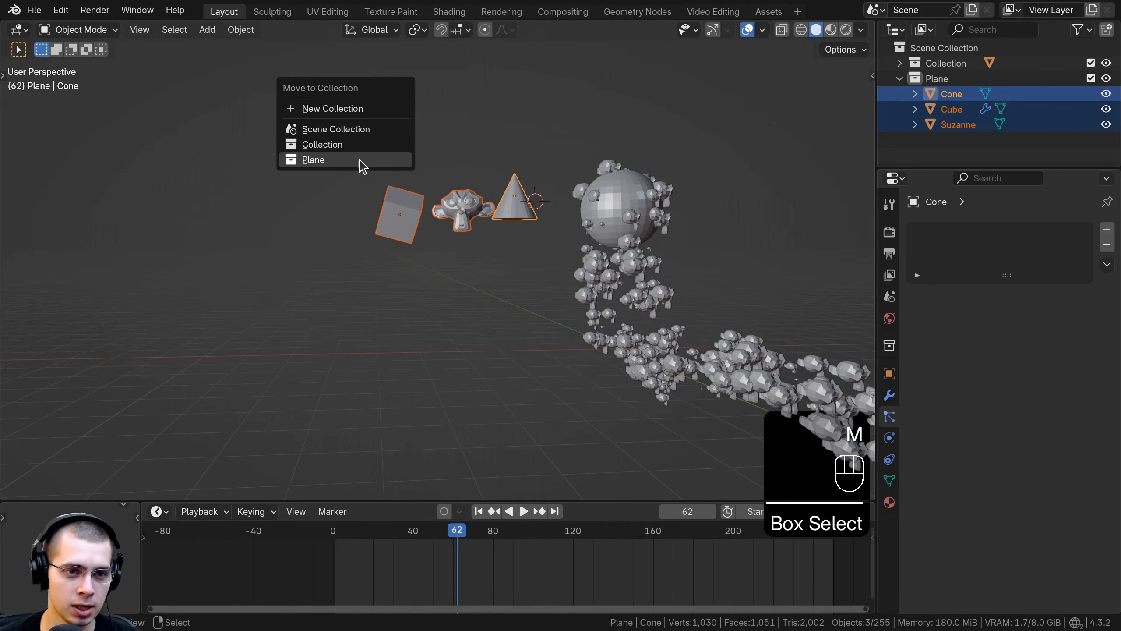
click(314, 160)
Step: Rename the Plane collection as Objects and collapse it in the outliner
double_click(937, 79)
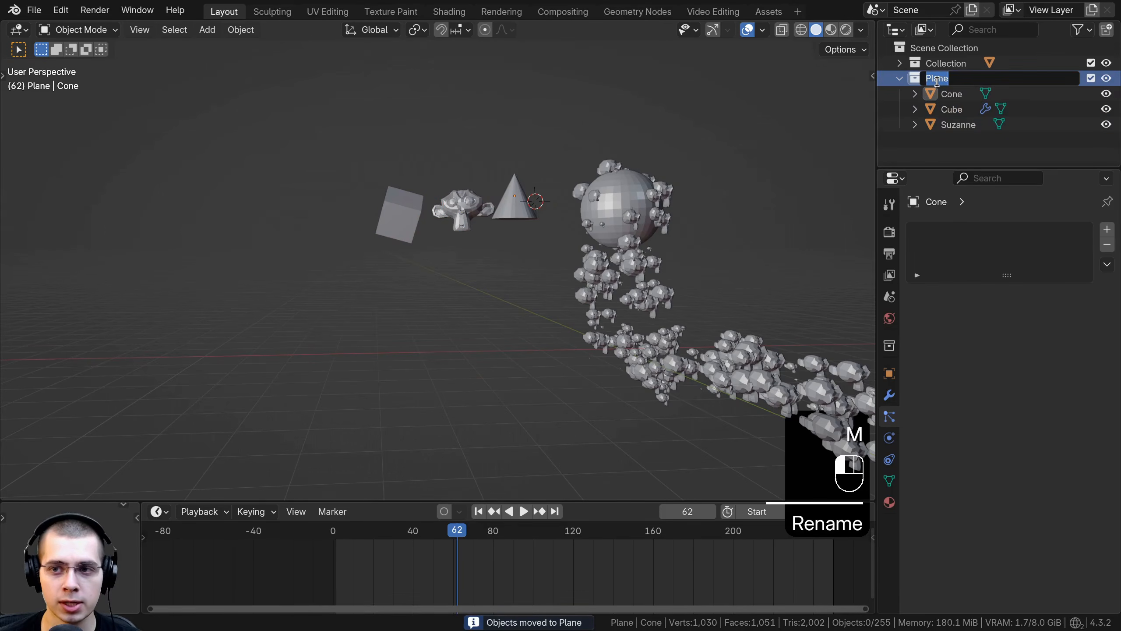
text(Obje)
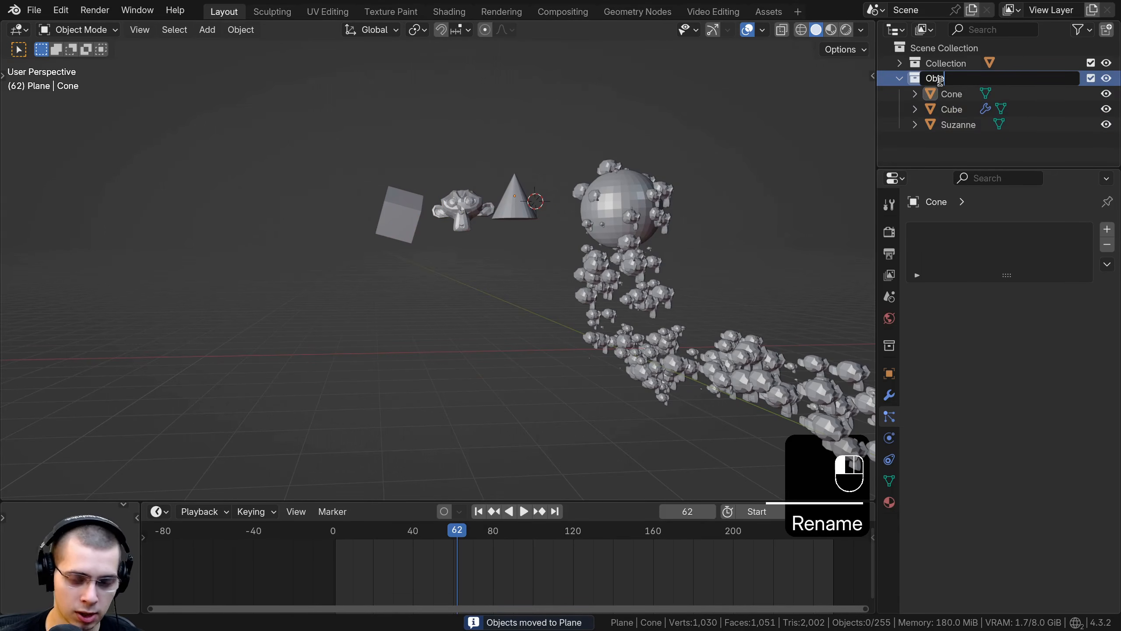
text(cts)
key(Return)
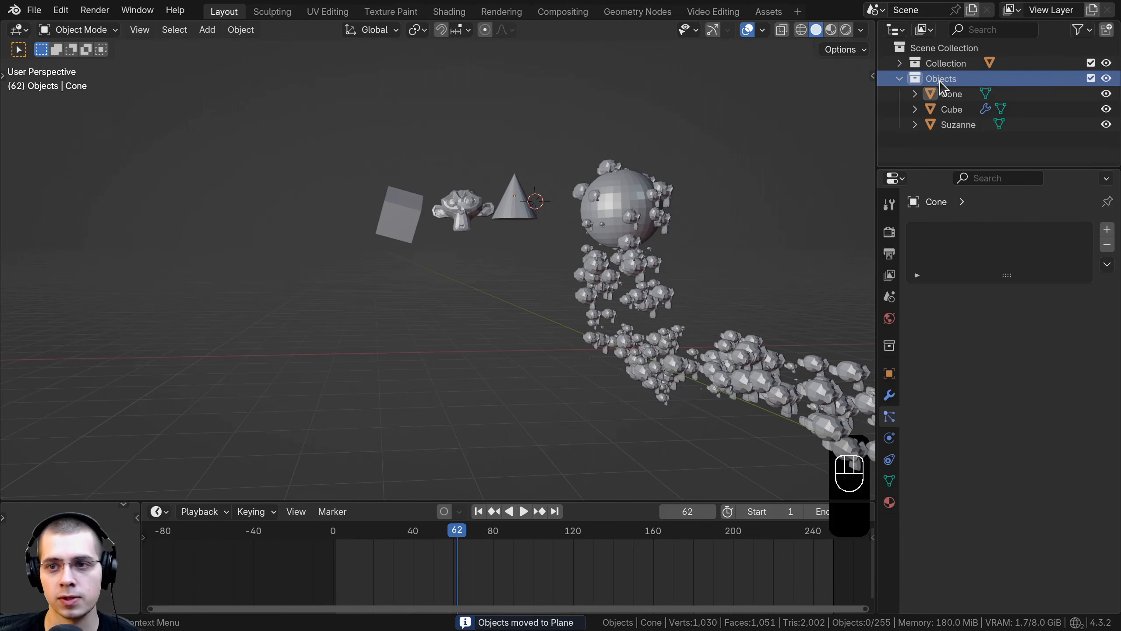
click(900, 79)
Step: Render the emitter sphere's particles as a Collection, using Objects as the instance collection
shift+middle_drag(707, 168, 544, 212)
scroll(542, 199, up, 3)
right_click(537, 204)
scroll(530, 217, down, 3)
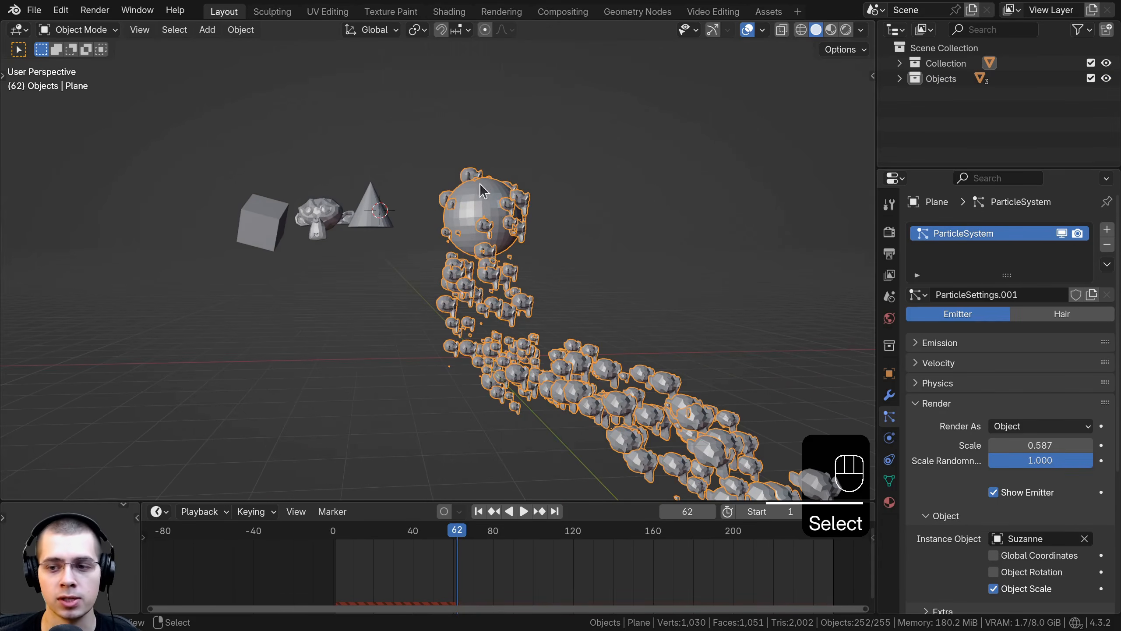
scroll(1007, 264, down, 5)
click(1005, 332)
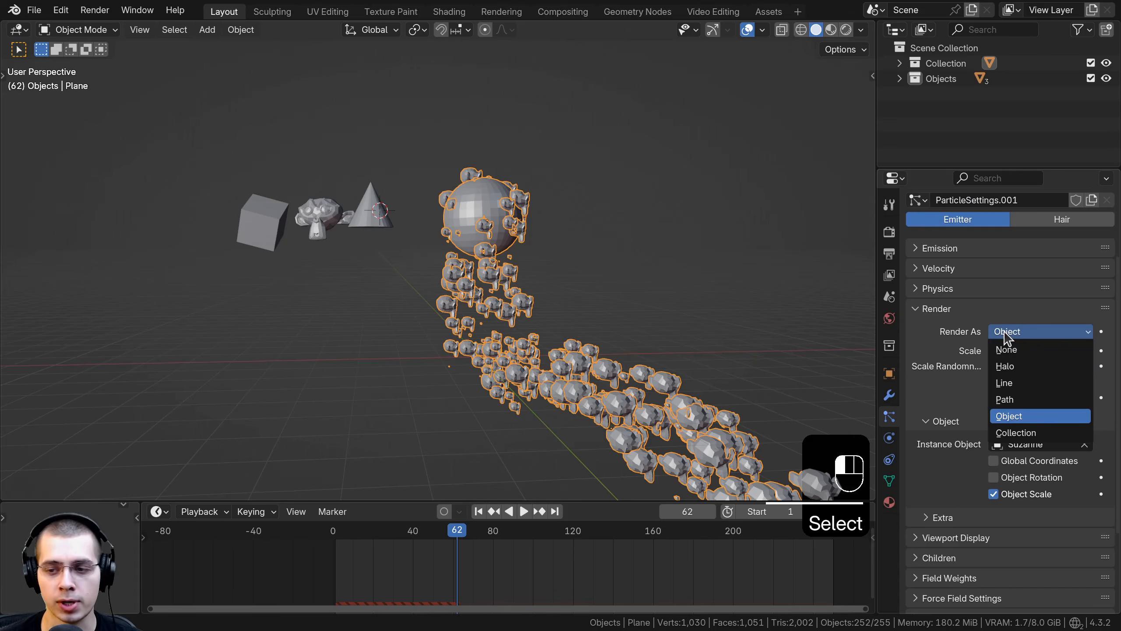
click(1033, 433)
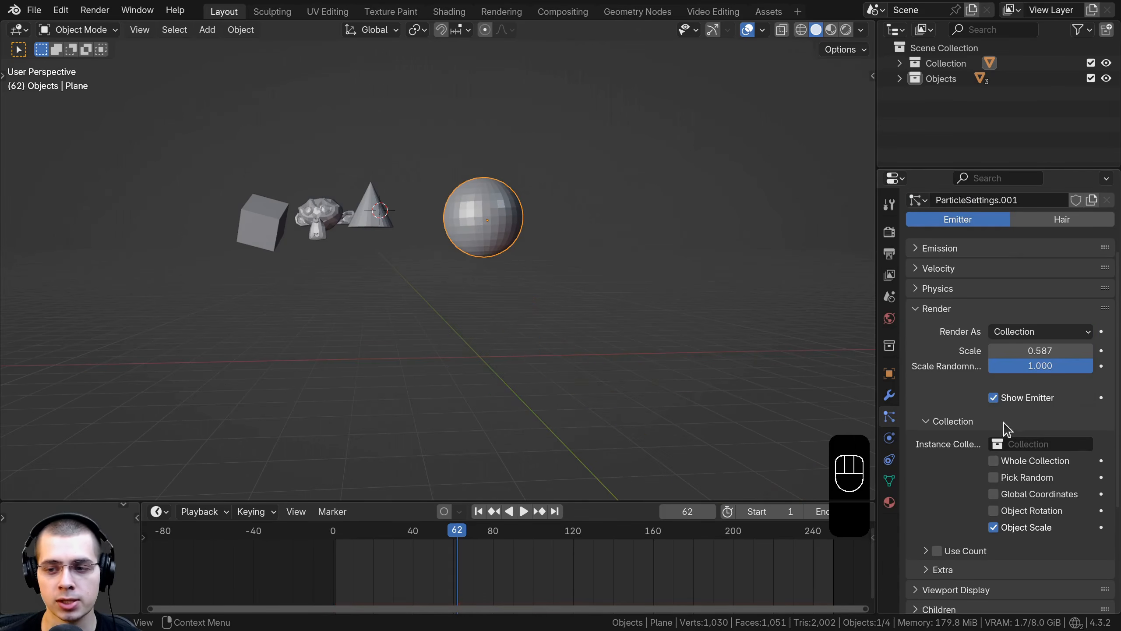
click(1018, 444)
click(908, 482)
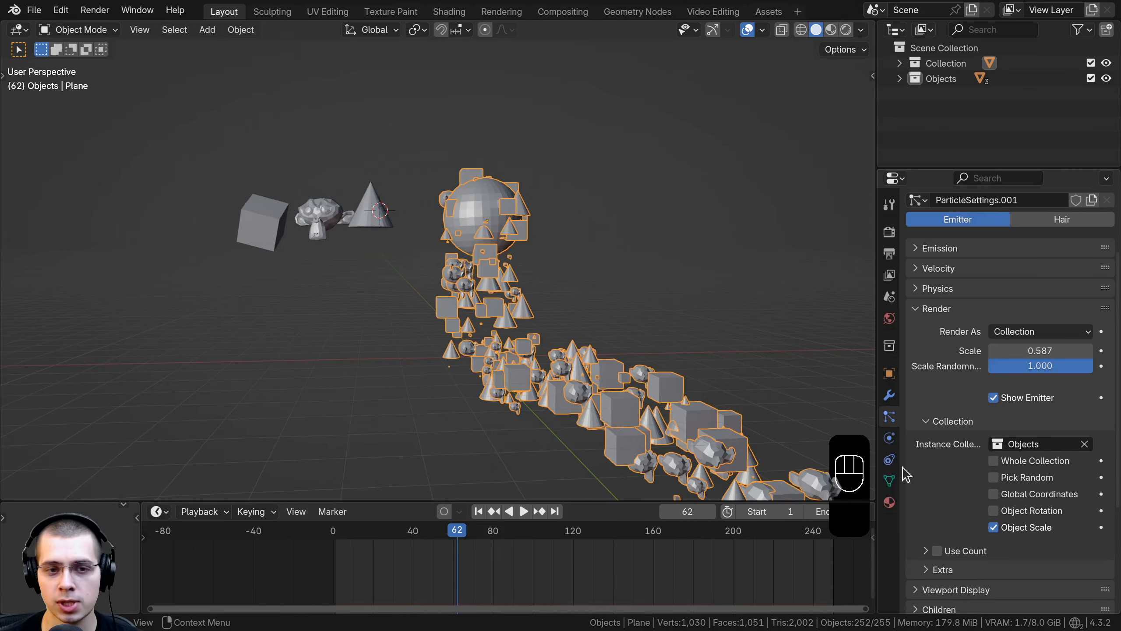
Step: Replay the animation from the start and examine the mixed cube, cone and Suzanne particles from several angles
key(space)
drag(435, 596, 334, 578)
shift+middle_drag(363, 313, 327, 283)
scroll(353, 292, up, 3)
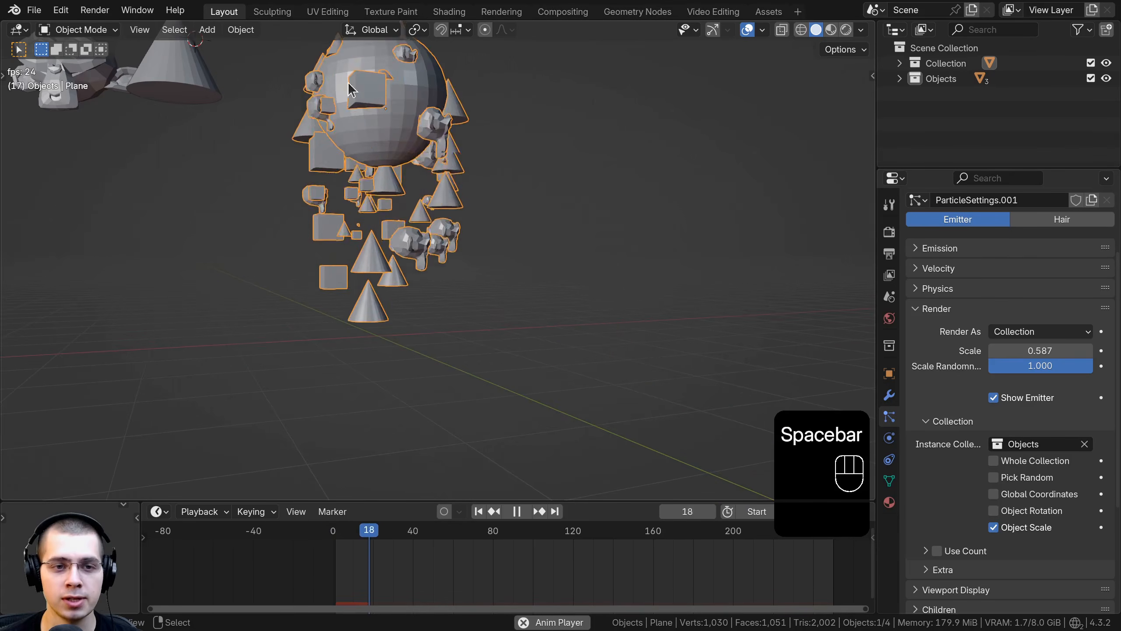
scroll(469, 283, down, 3)
middle_drag(410, 349, 442, 177)
scroll(481, 213, up, 3)
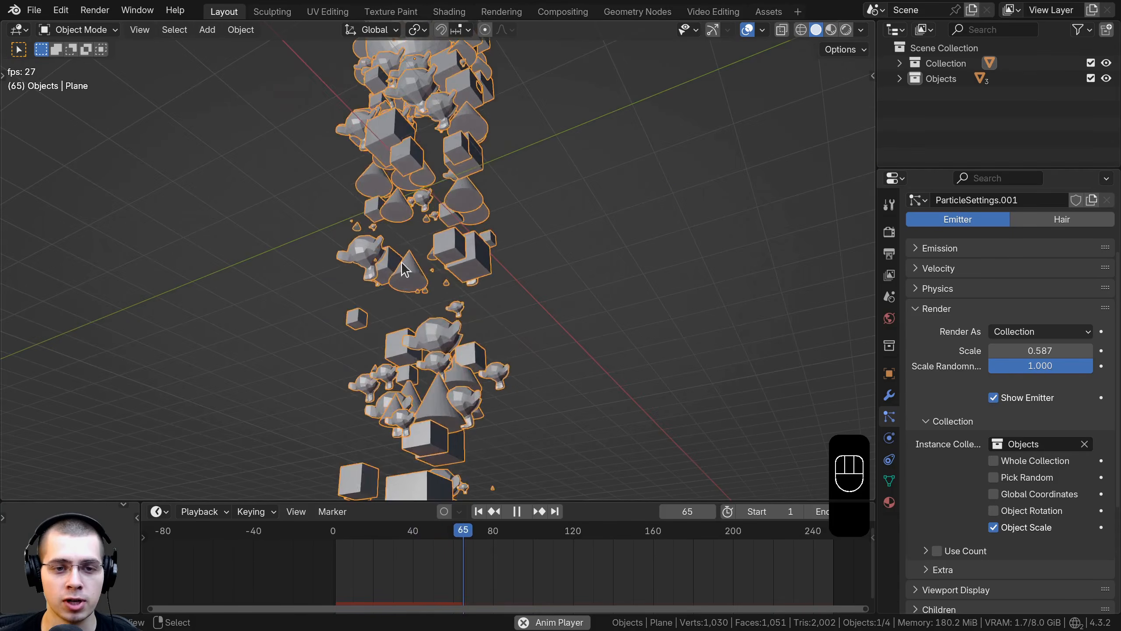
key(space)
drag(466, 581, 411, 574)
middle_drag(424, 398, 508, 336)
scroll(510, 331, down, 4)
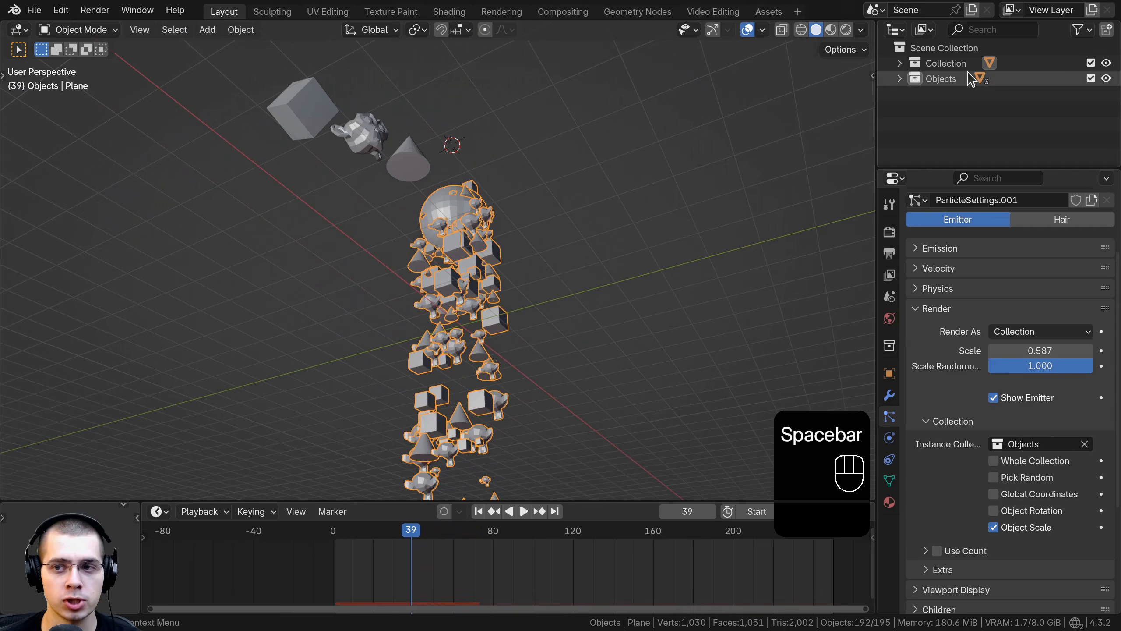
middle_drag(397, 221, 416, 291)
key(space)
key(space)
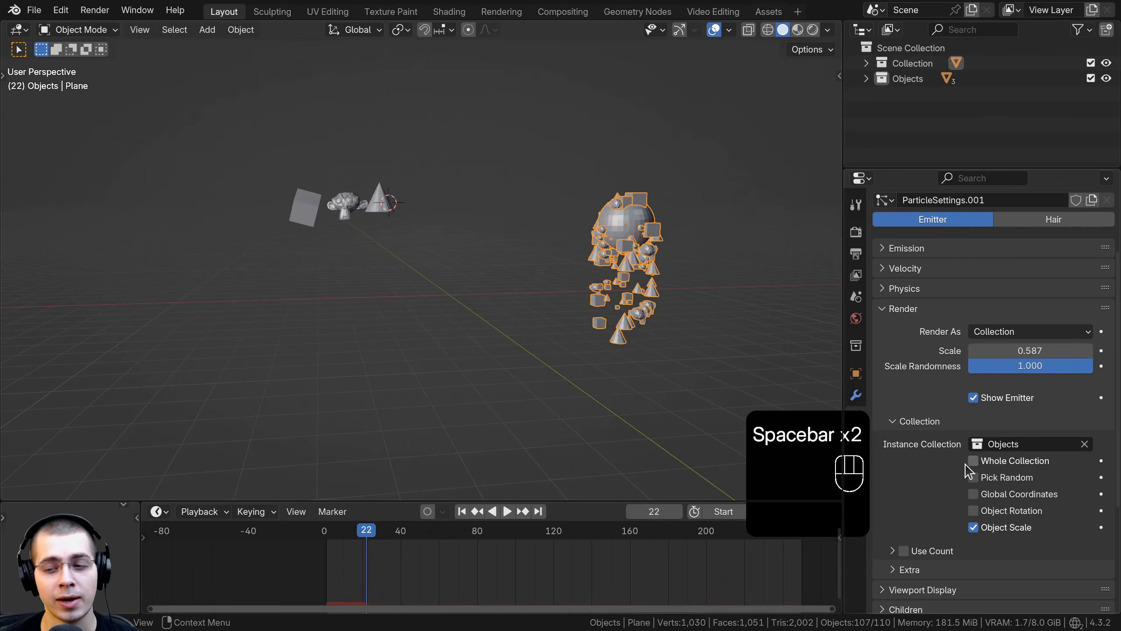
Step: Enable Whole Collection for the particle instances and bring the source objects into closer view
click(974, 460)
scroll(532, 248, up, 5)
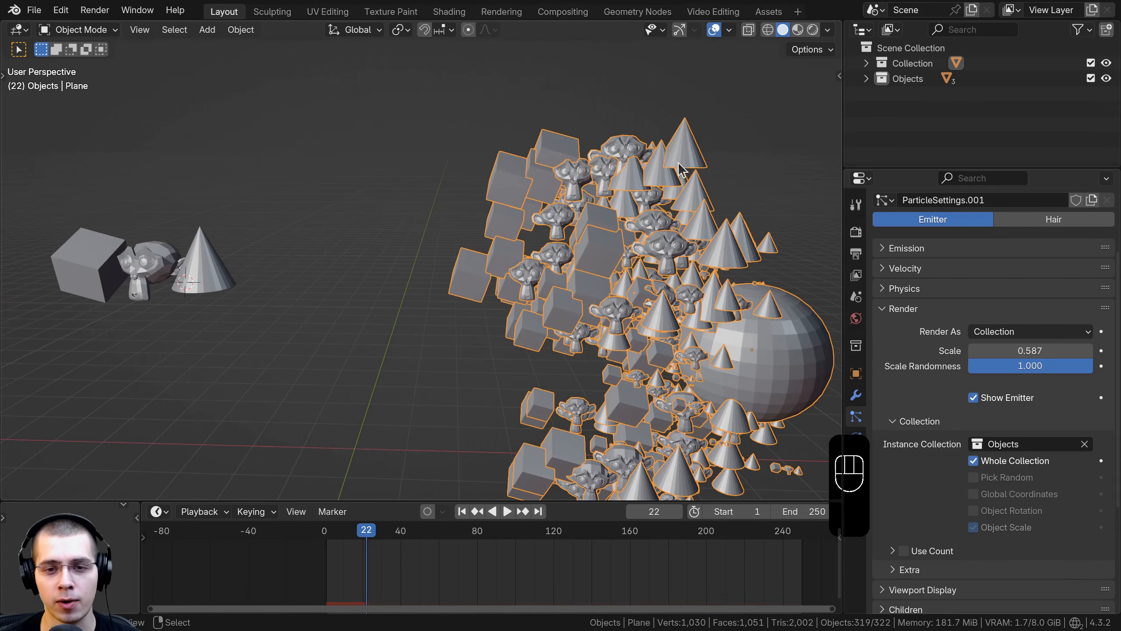
shift+middle_drag(241, 263, 338, 237)
Step: Spread the source objects apart by moving the cube and Suzanne farther away from the cone
click(291, 247)
scroll(300, 247, down, 3)
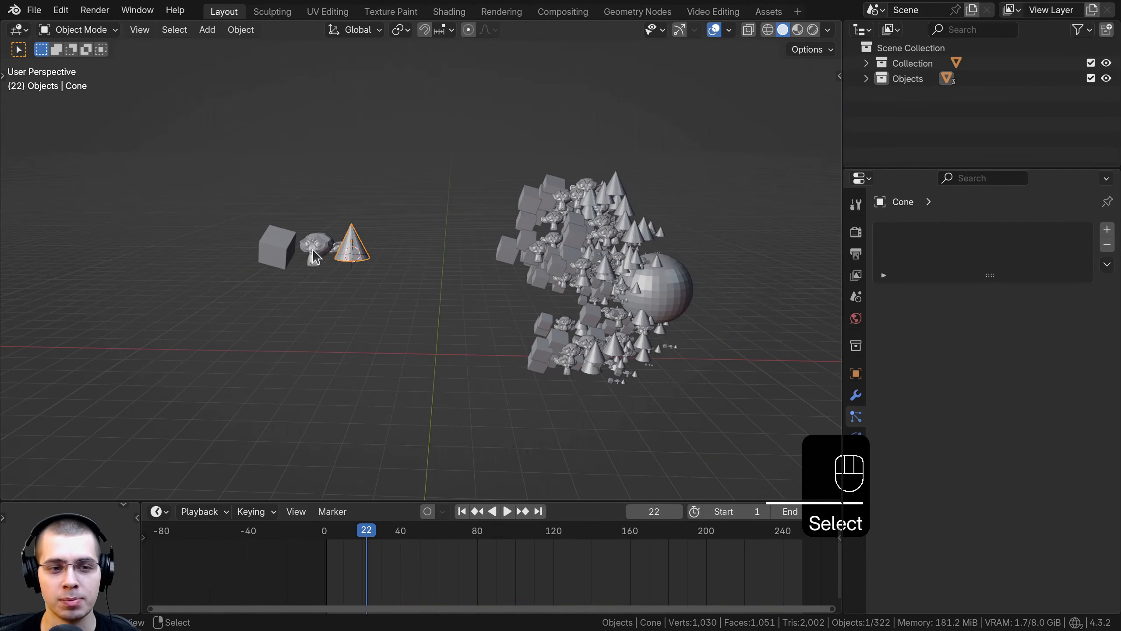
key(g)
click(243, 249)
right_click(316, 250)
key(g)
click(297, 249)
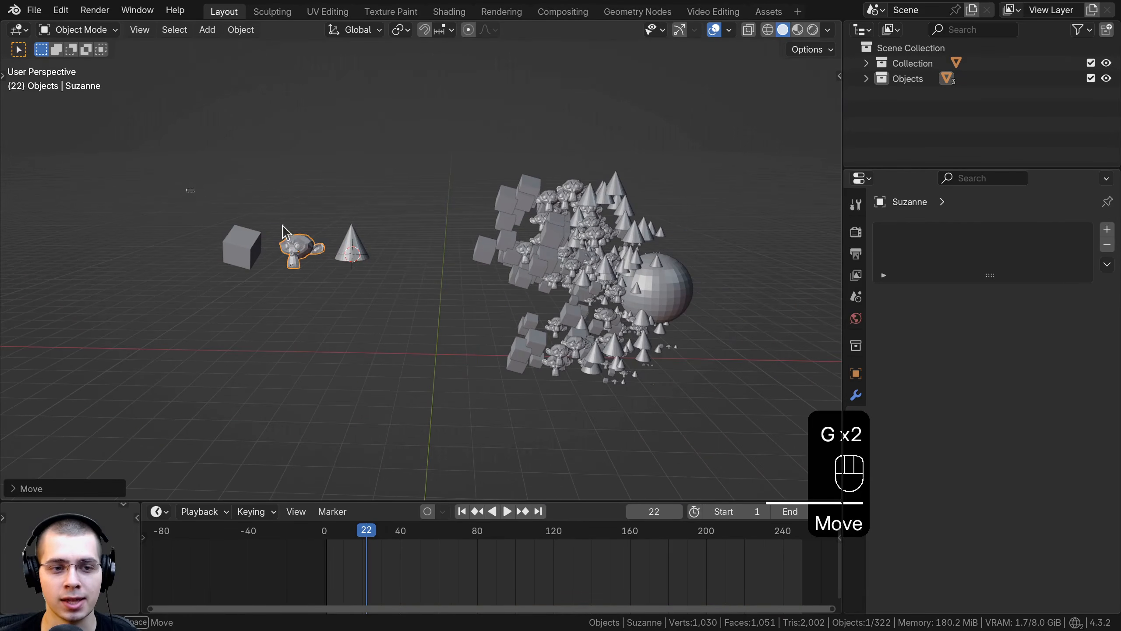
Step: Select all three source objects, adjust their position and scale them up slightly together
drag(187, 189, 435, 288)
key(g)
click(403, 269)
key(s)
click(355, 255)
shift+middle_drag(443, 441, 418, 437)
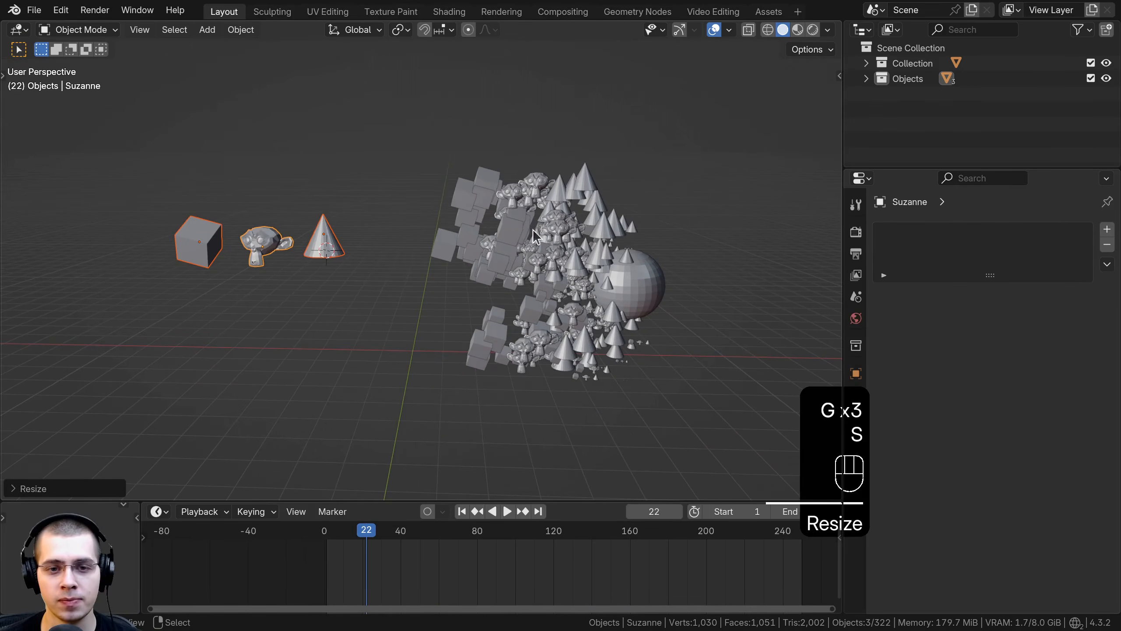
Step: Select the emitter sphere and play the animation to frame 50 to check the whole-collection instances
right_click(590, 257)
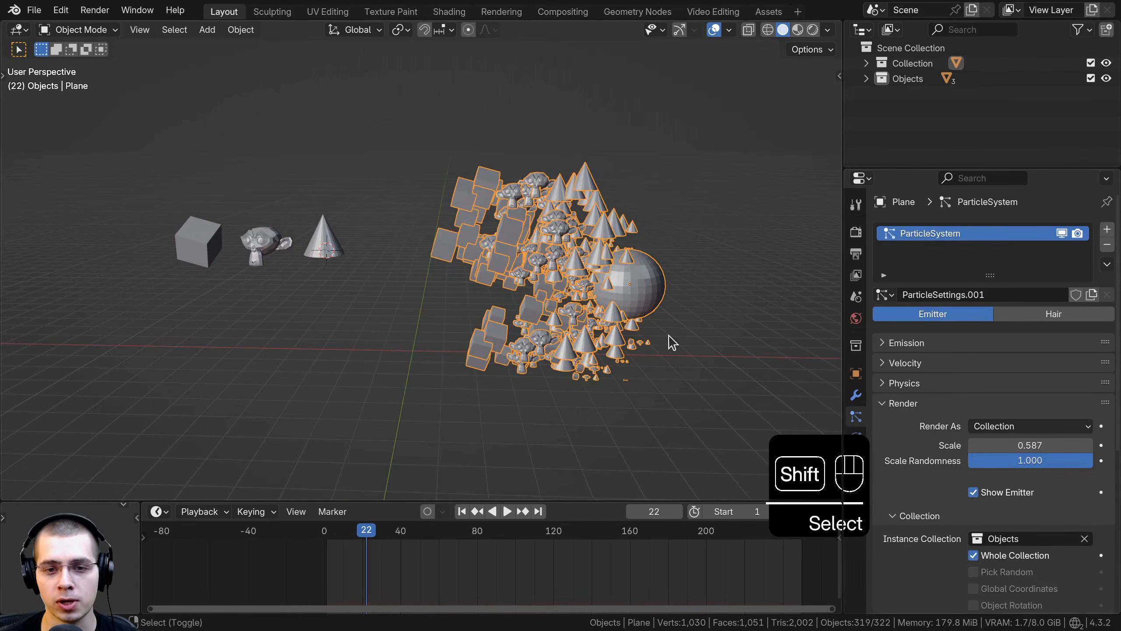
scroll(671, 344, up, 2)
key(space)
key(space)
shift+middle_drag(525, 308, 583, 321)
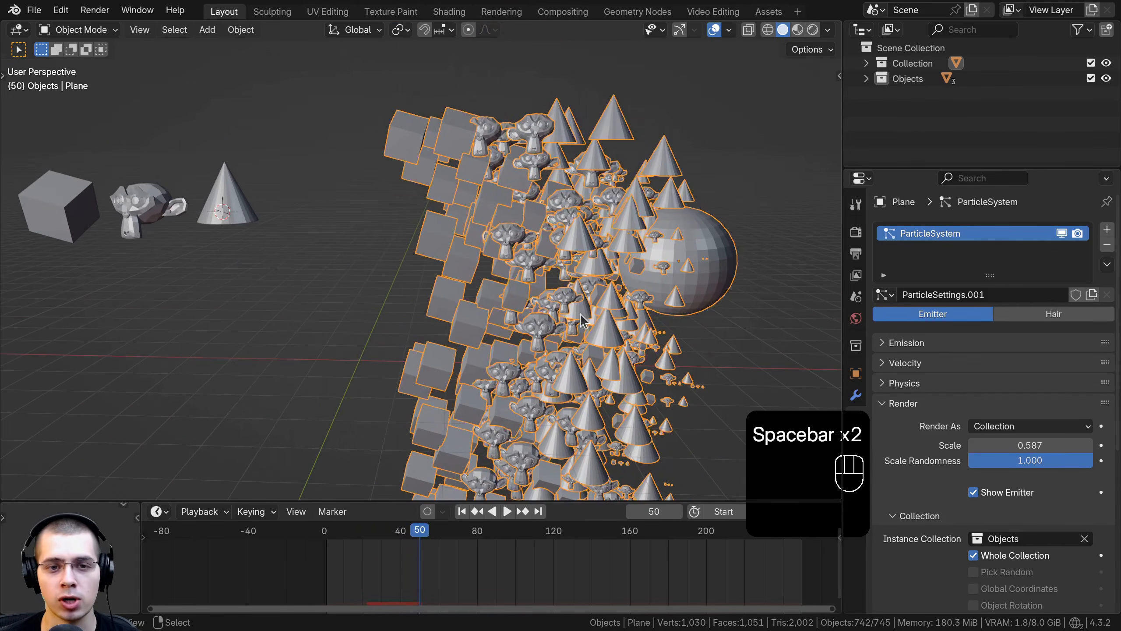
Step: Duplicate Suzanne twice, placing one copy between the original and the cone and the other beyond the cone
click(156, 203)
key(shift+d)
click(209, 203)
key(shift+d)
click(331, 203)
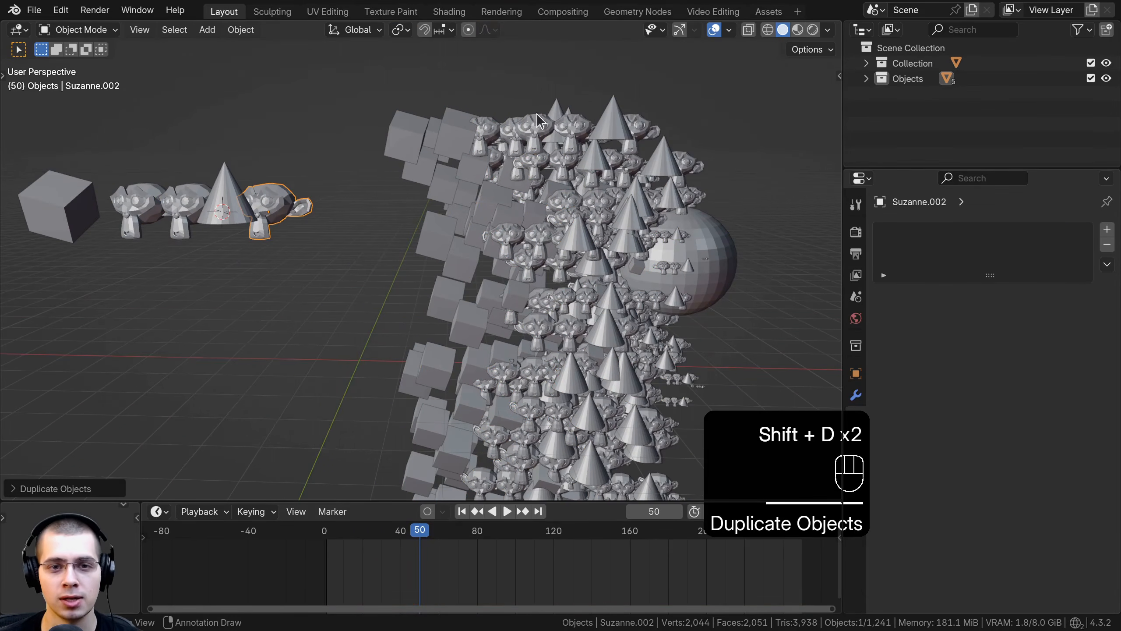
Step: Select the emitter sphere, turn off Whole Collection and play the animation to frame 55
click(473, 259)
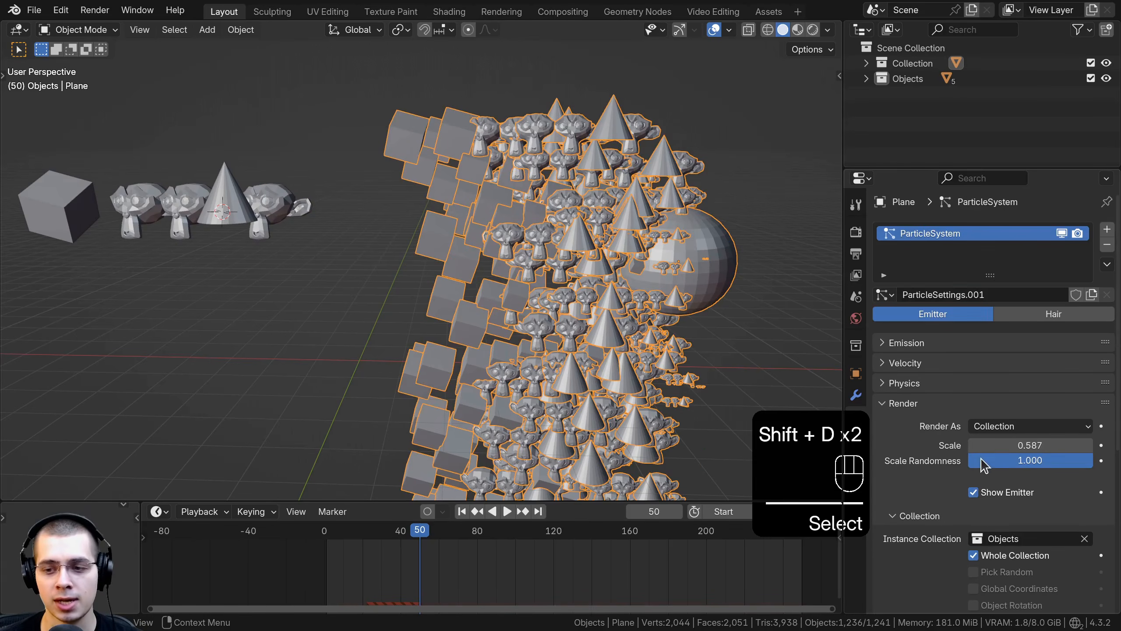
scroll(981, 464, down, 4)
click(973, 461)
middle_drag(508, 230, 446, 192)
key(space)
key(space)
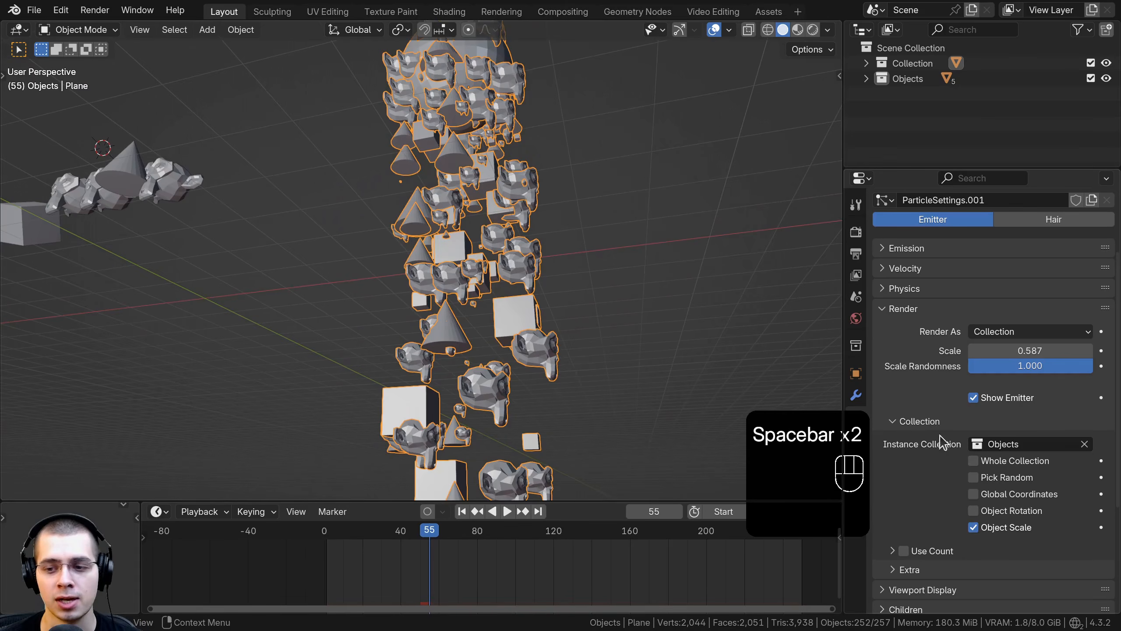
shift+middle_drag(591, 301, 581, 316)
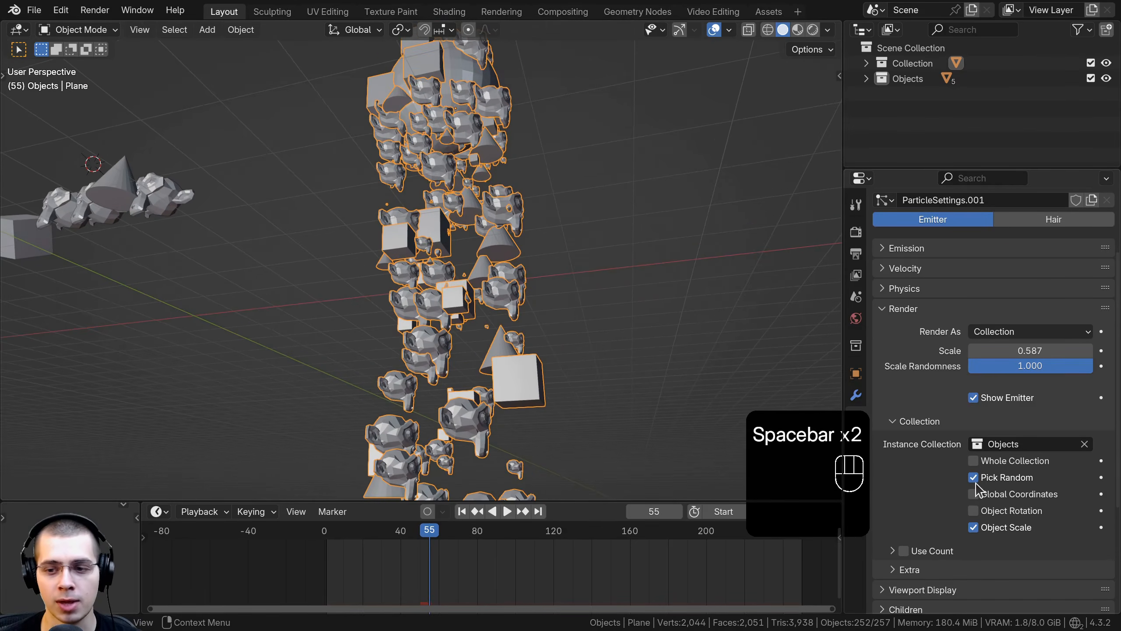
Step: Turn on Pick Random for the instanced collection and play the animation to frame 80
click(973, 477)
key(space)
middle_drag(638, 276, 699, 375)
key(space)
Step: Turn on Global Coordinates for the particle system's instanced collection
scroll(1007, 498, down, 5)
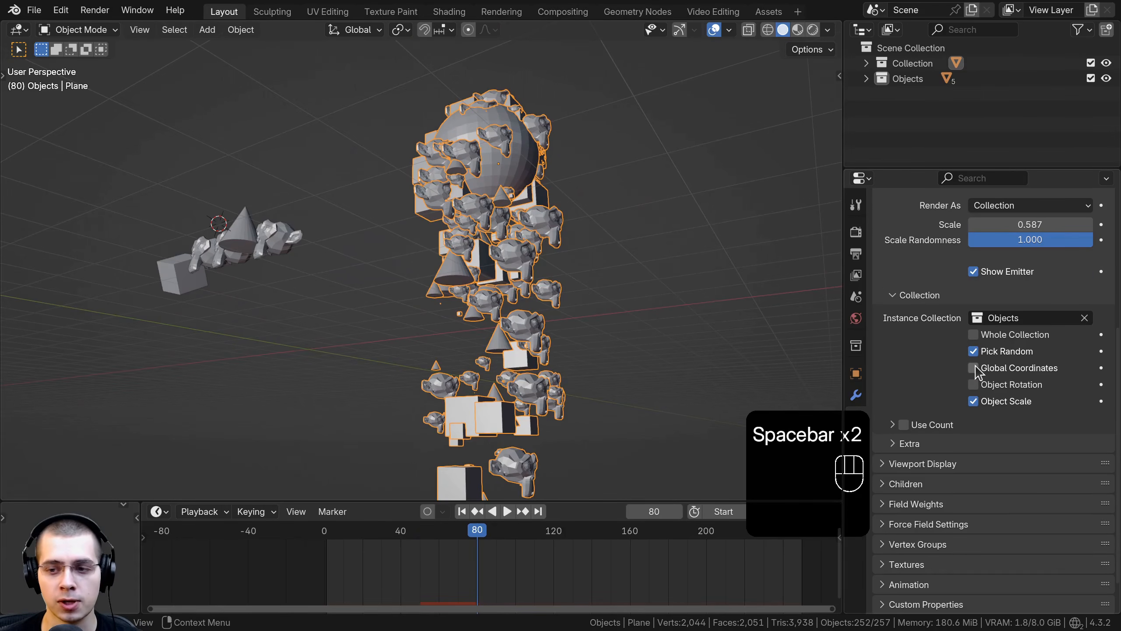
click(973, 367)
middle_drag(614, 283, 432, 306)
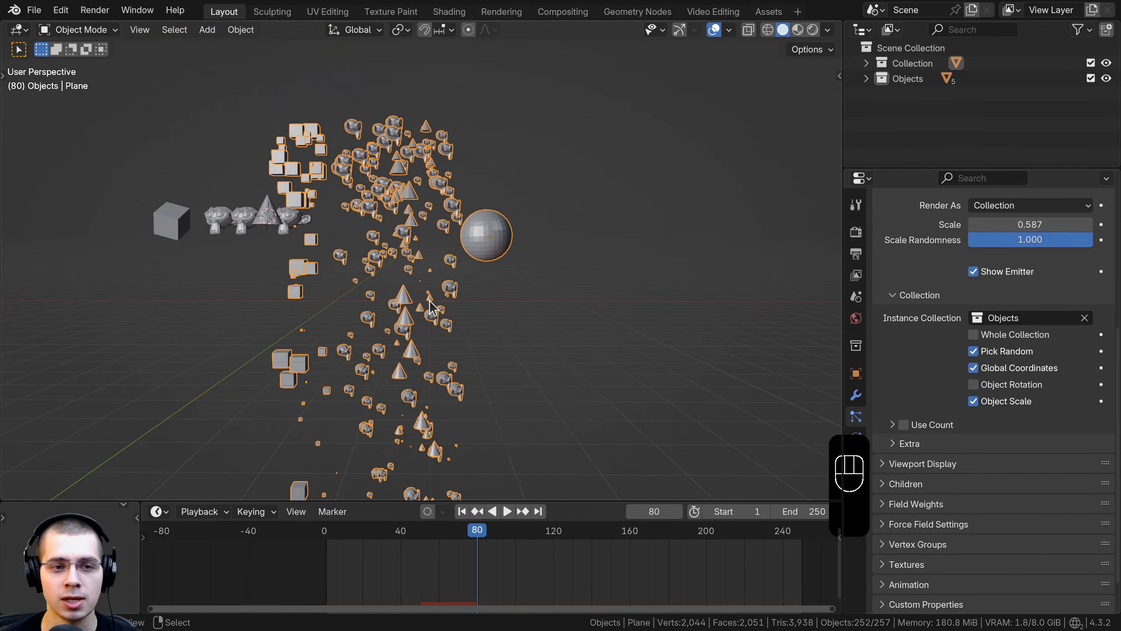
right_click(224, 216)
key(g)
right_click(207, 216)
mouse_move(208, 217)
middle_down()
mouse_move(238, 219)
mouse_move(211, 217)
middle_up()
key(g)
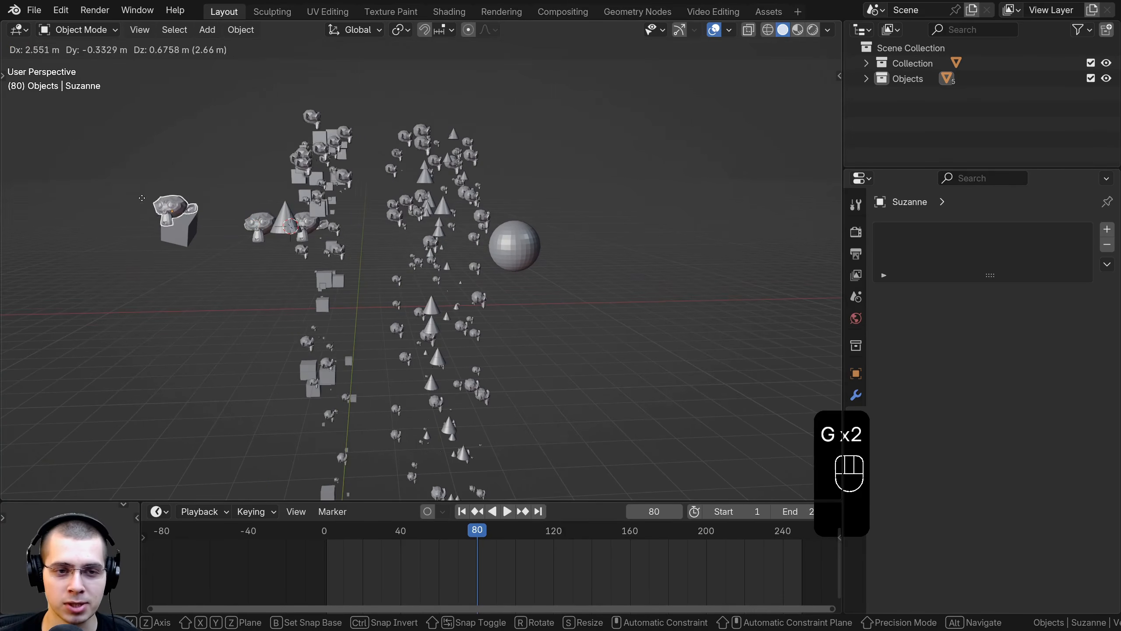
right_click(273, 260)
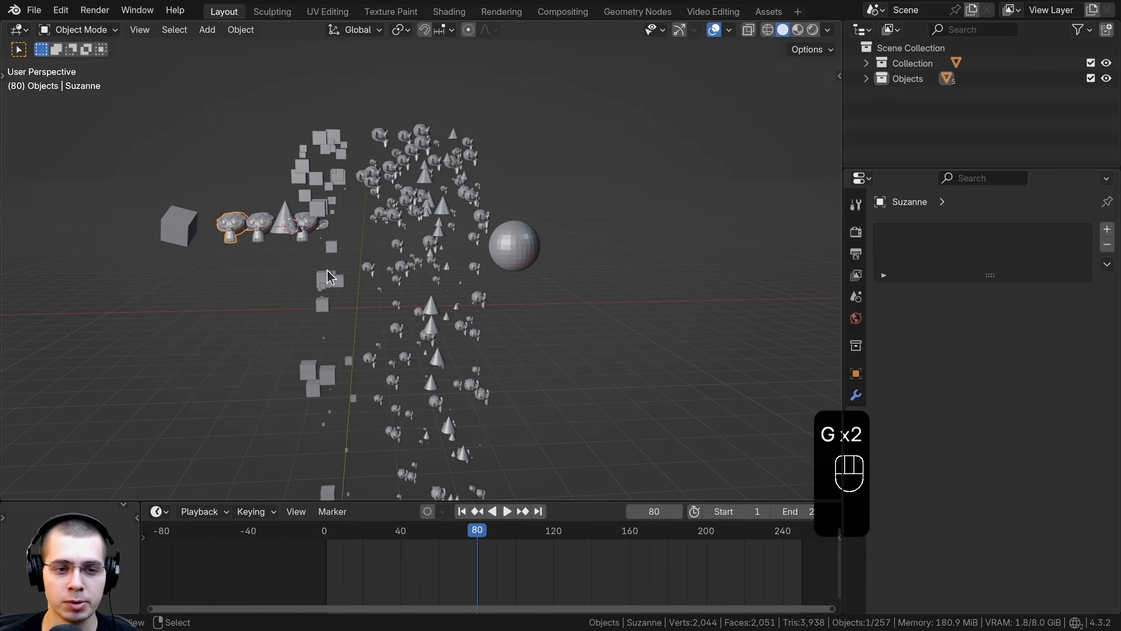
Step: Move the original Suzanne past the cube, farther away from the cone
shift+middle_drag(331, 277, 347, 256)
key(g)
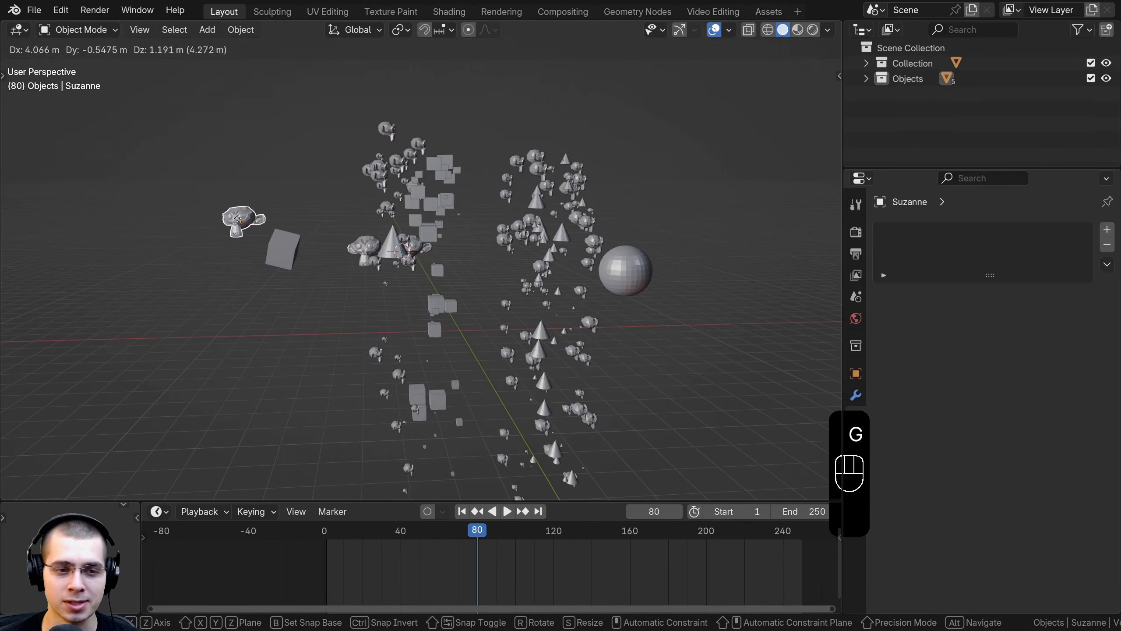
click(245, 223)
shift+middle_drag(457, 313, 407, 313)
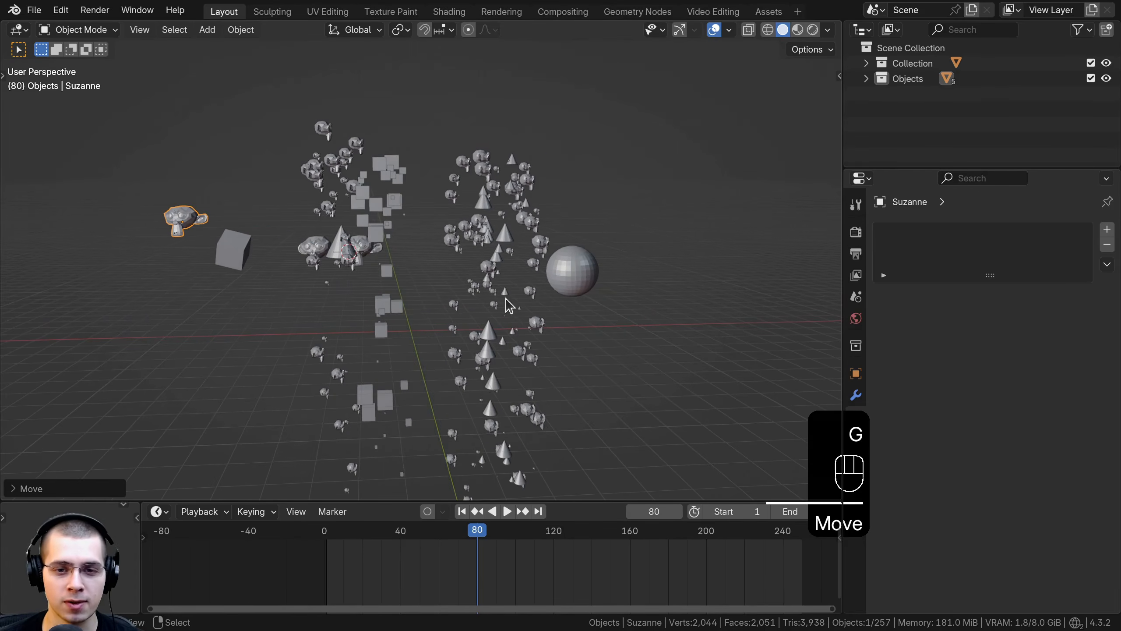
Step: Move the emitter sphere farther from the source objects and play the animation to frame 103
click(587, 282)
key(g)
click(667, 194)
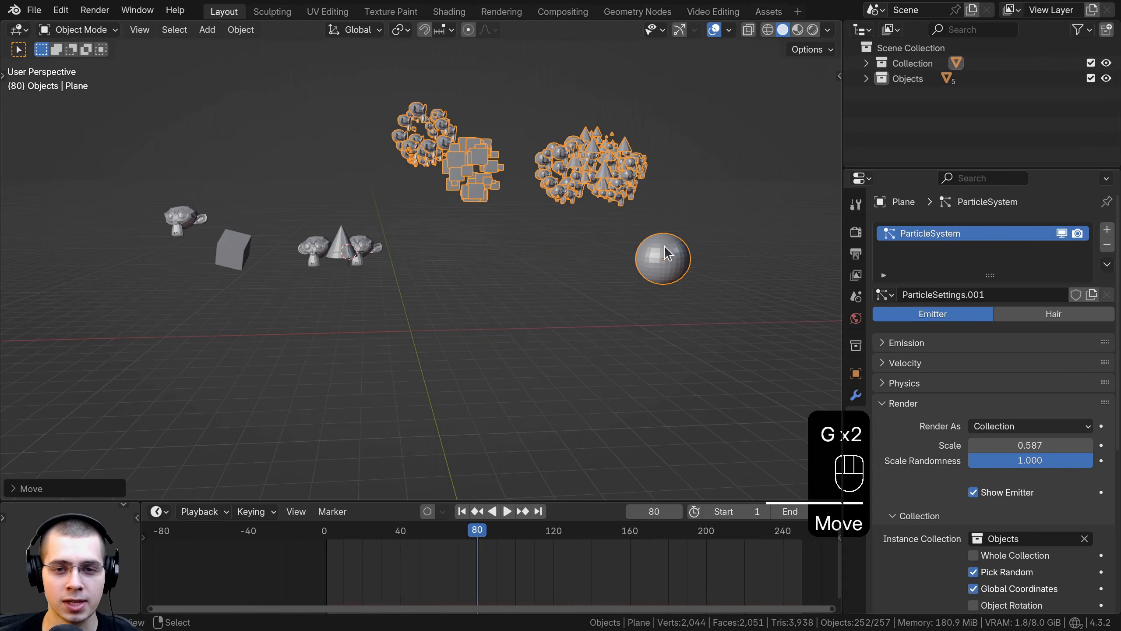
shift+middle_drag(620, 231, 622, 240)
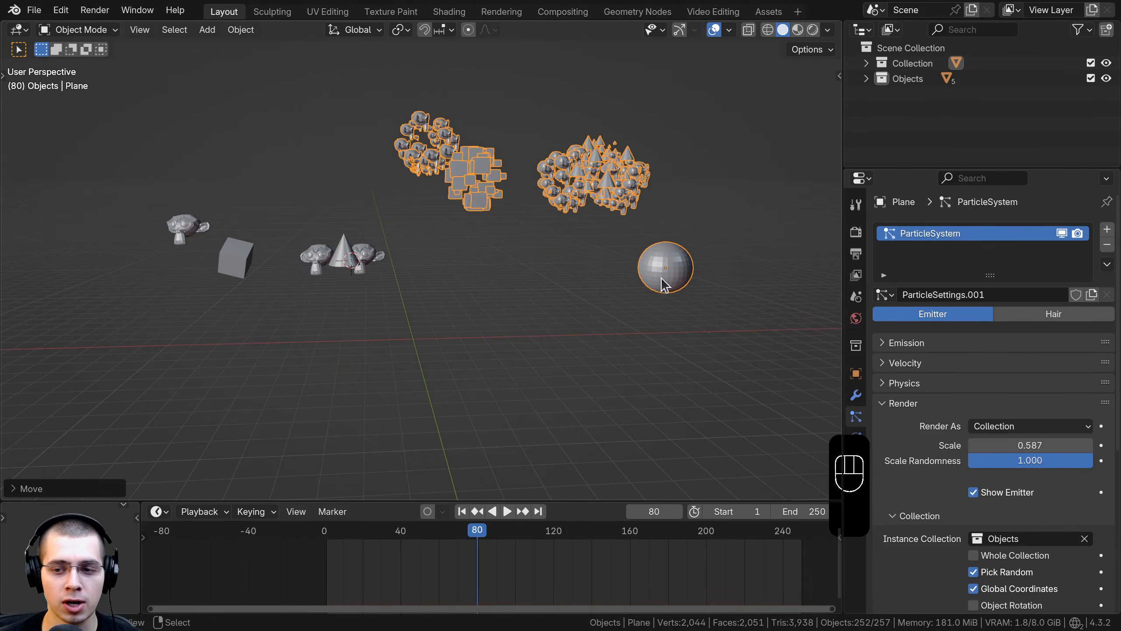
scroll(976, 293, down, 3)
key(space)
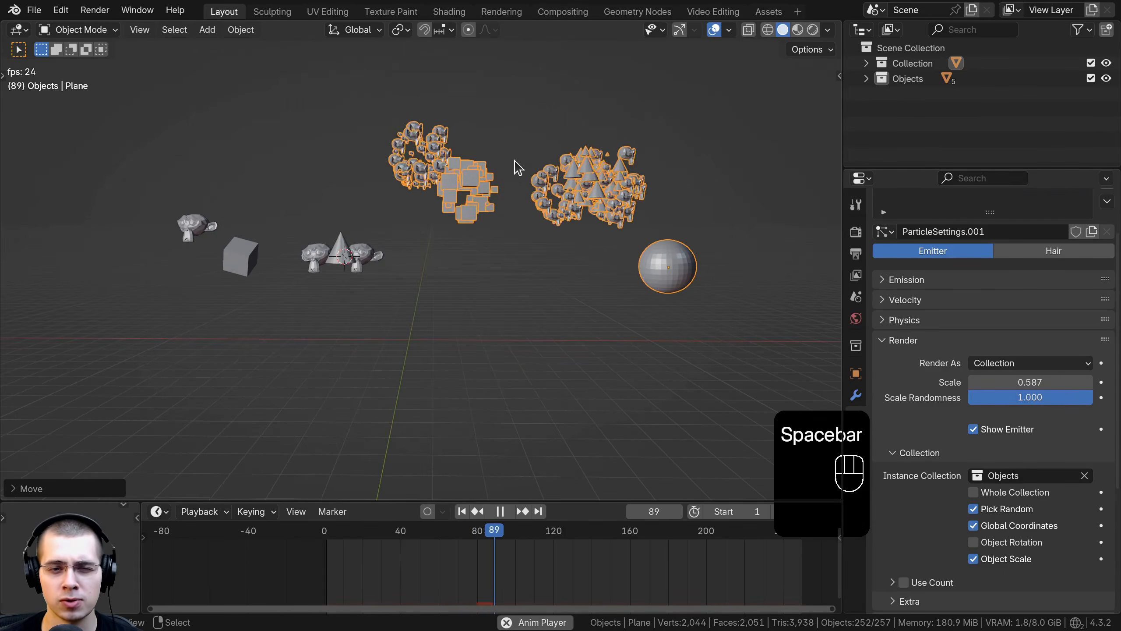
key(space)
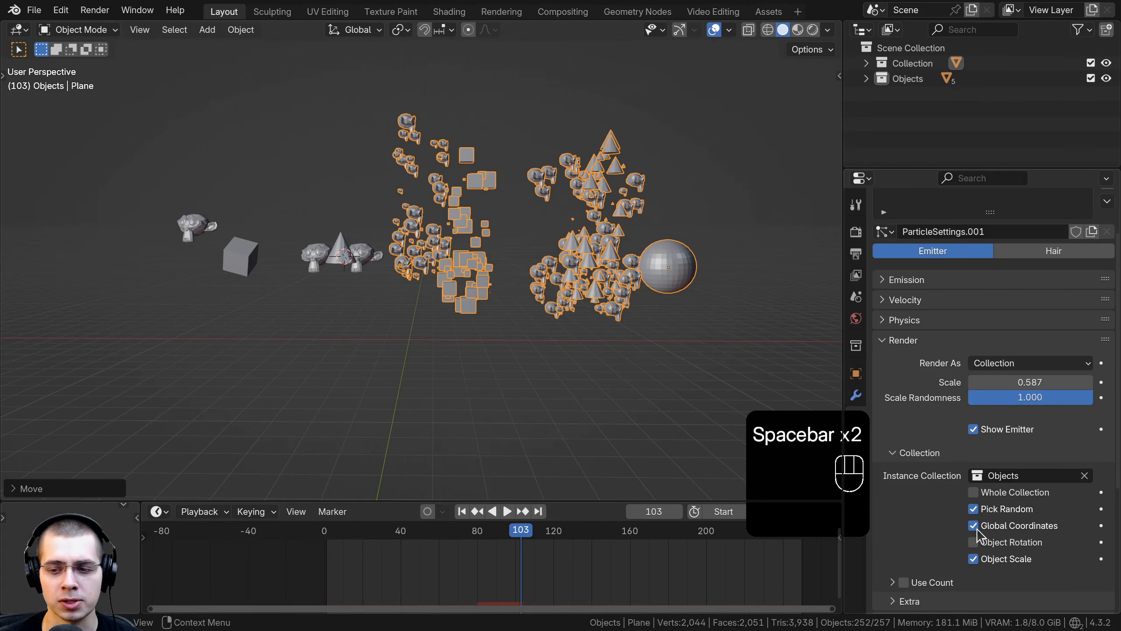
Step: Turn off Global Coordinates and turn on Object Rotation for the instanced collection
click(973, 526)
shift+middle_drag(725, 399, 716, 390)
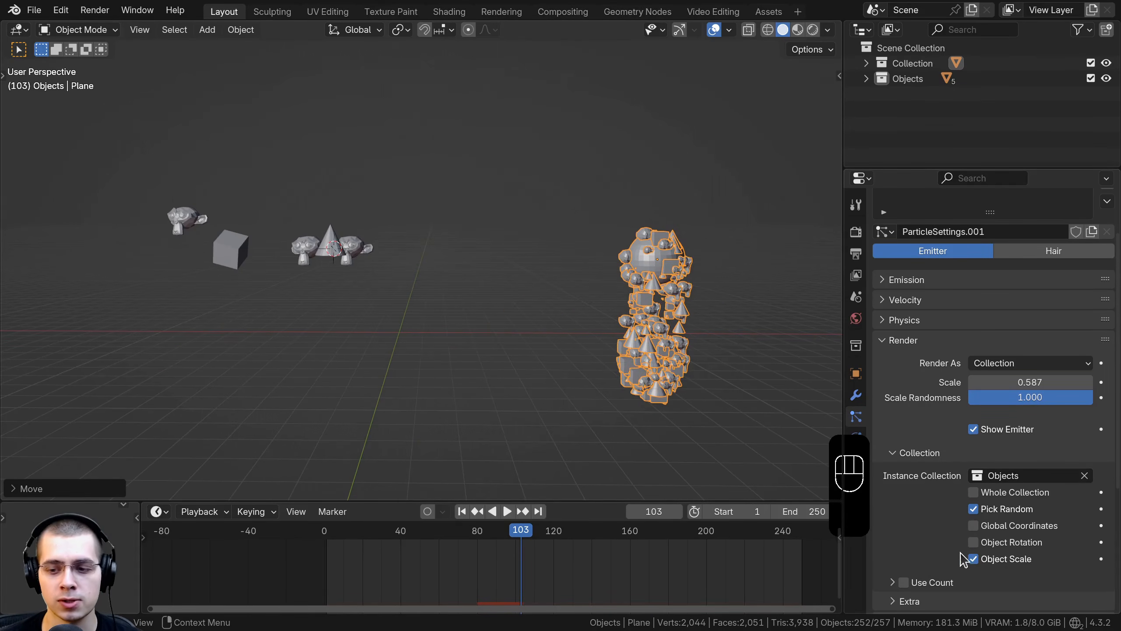
click(974, 543)
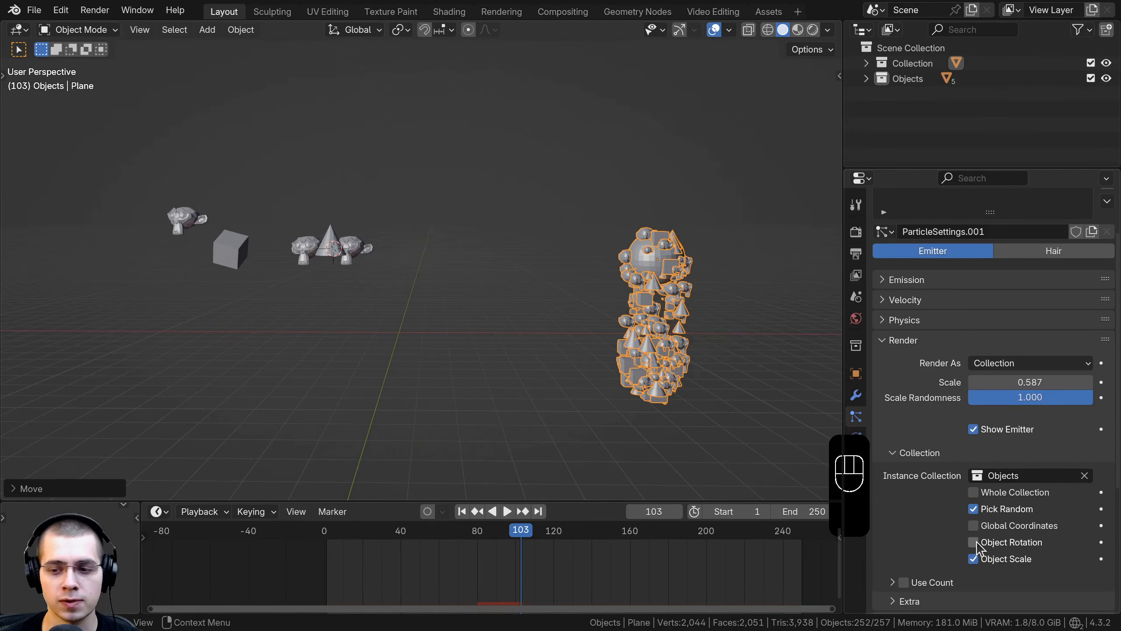
Step: Try freely rotating the Suzanne copy beyond the cone and the cone itself to test Object Rotation on the instances
shift+middle_drag(745, 403, 719, 381)
middle_drag(719, 381, 643, 333)
scroll(284, 251, up, 1)
shift+middle_drag(348, 233, 255, 208)
click(257, 215)
key(r)
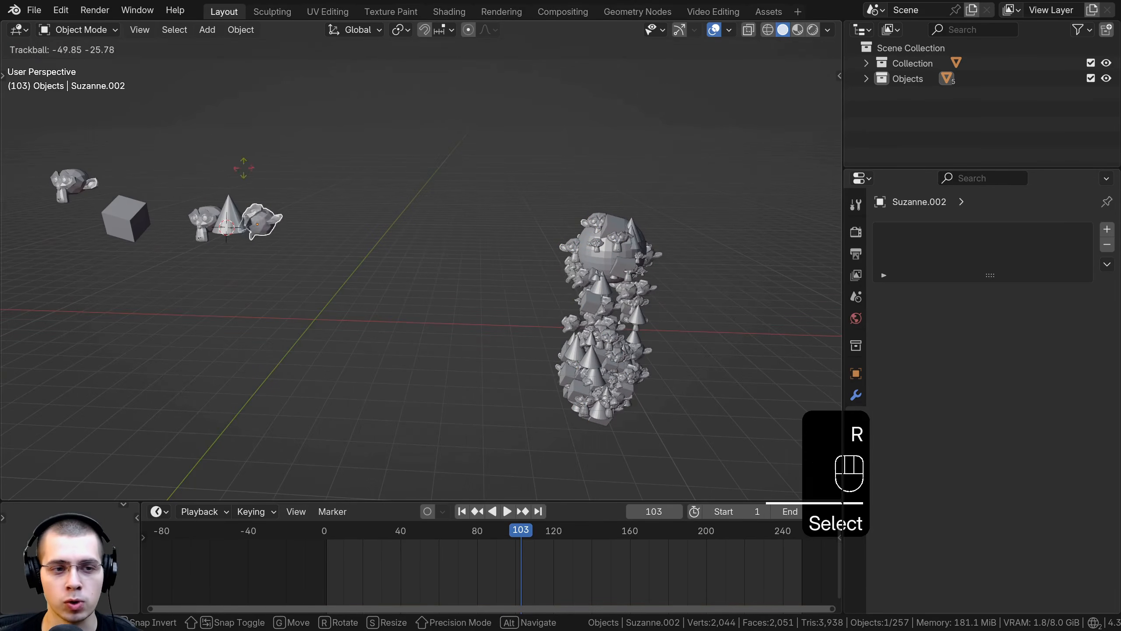
right_click(220, 159)
key(b)
drag(220, 159, 57, 323)
key(r)
key(r)
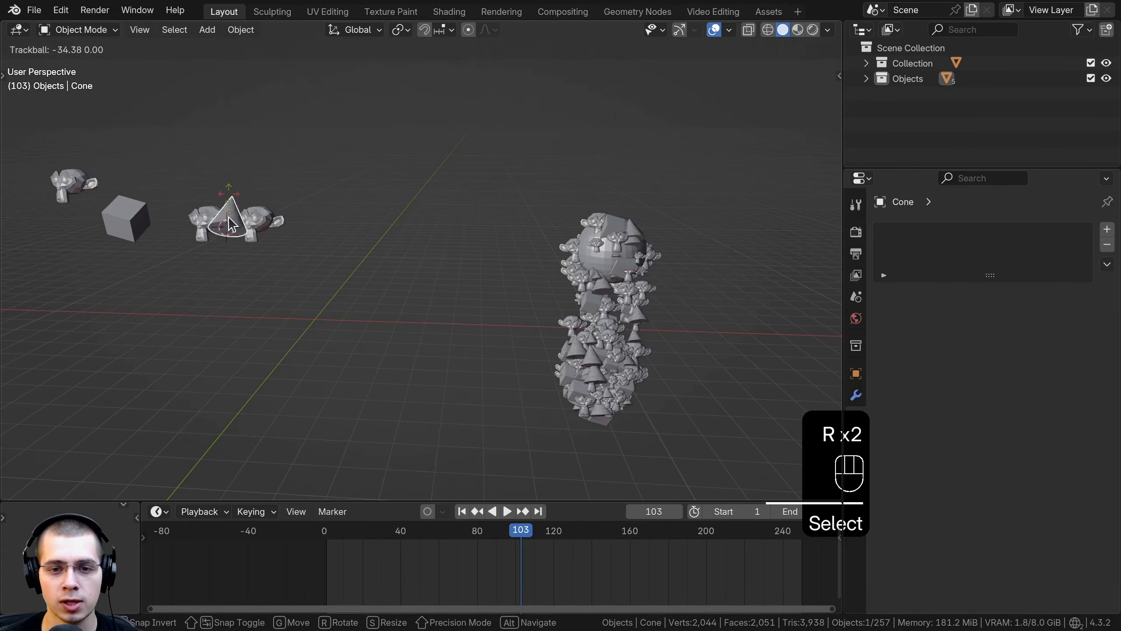
key(r)
click(253, 213)
Step: Select the emitter and toggle Object Scale off and back on to compare the instance sizes
click(618, 285)
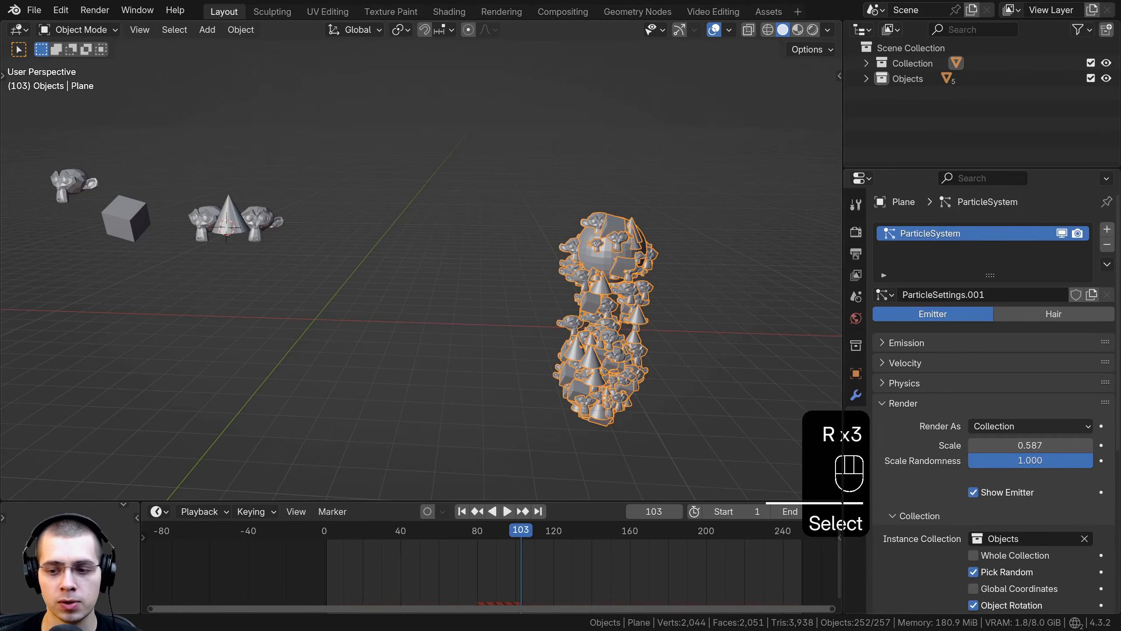
scroll(988, 310, down, 3)
click(975, 561)
click(974, 560)
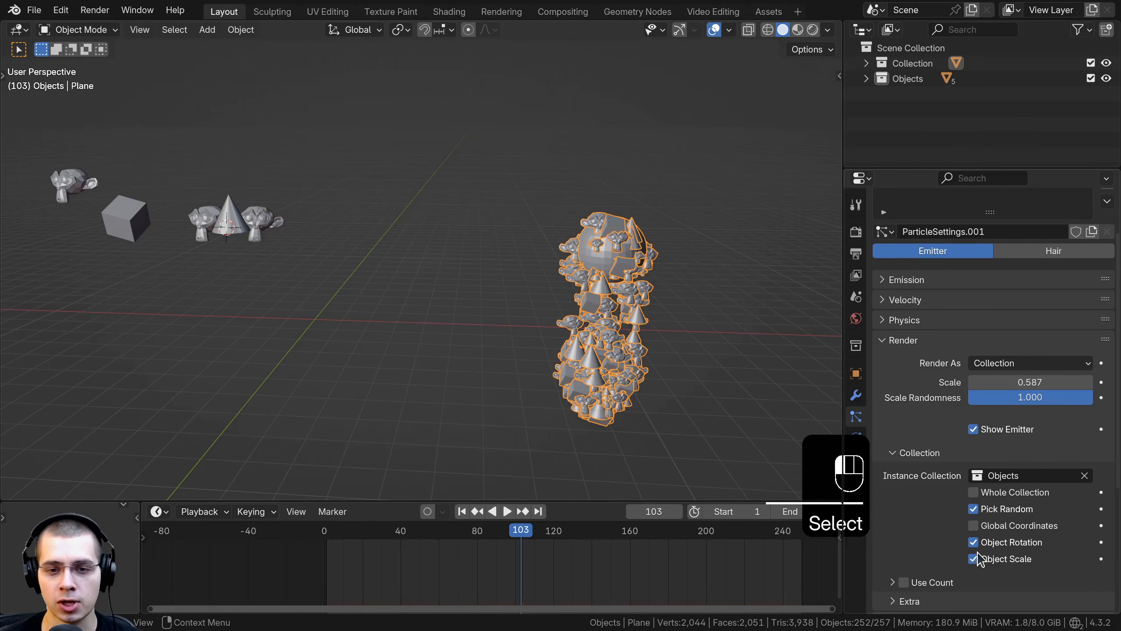
click(973, 559)
click(972, 558)
Step: Try scaling up the Suzanne copy beyond the cone to test how its instances follow the object's scale
click(277, 234)
key(s)
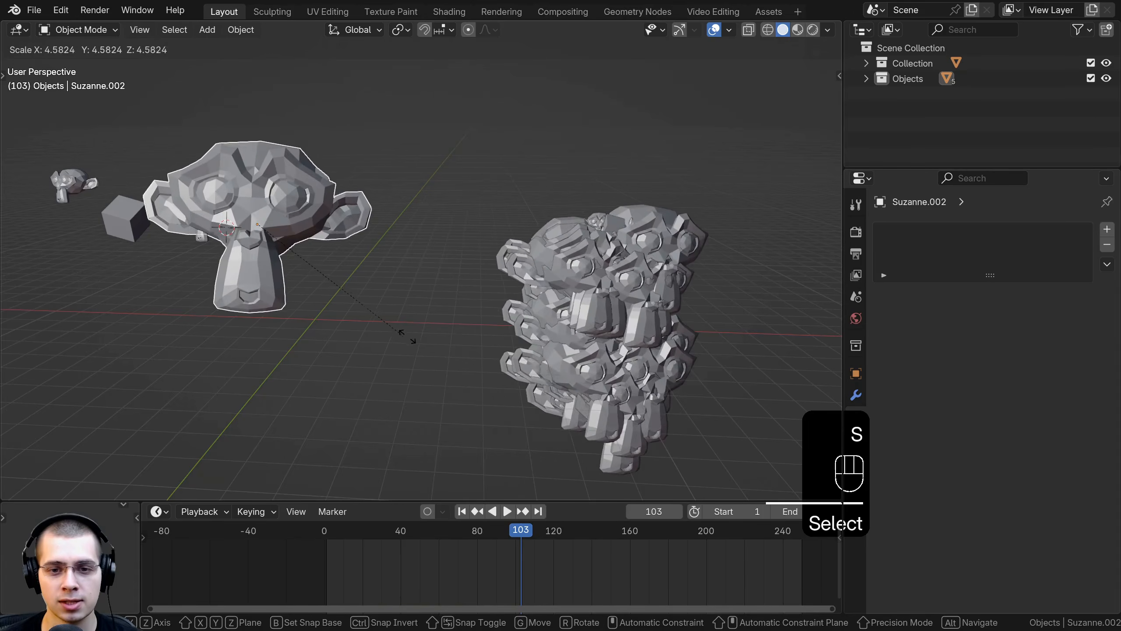
right_click(388, 319)
Step: Select the emitter and turn off Object Scale for the instanced collection
click(582, 301)
scroll(1001, 525, down, 5)
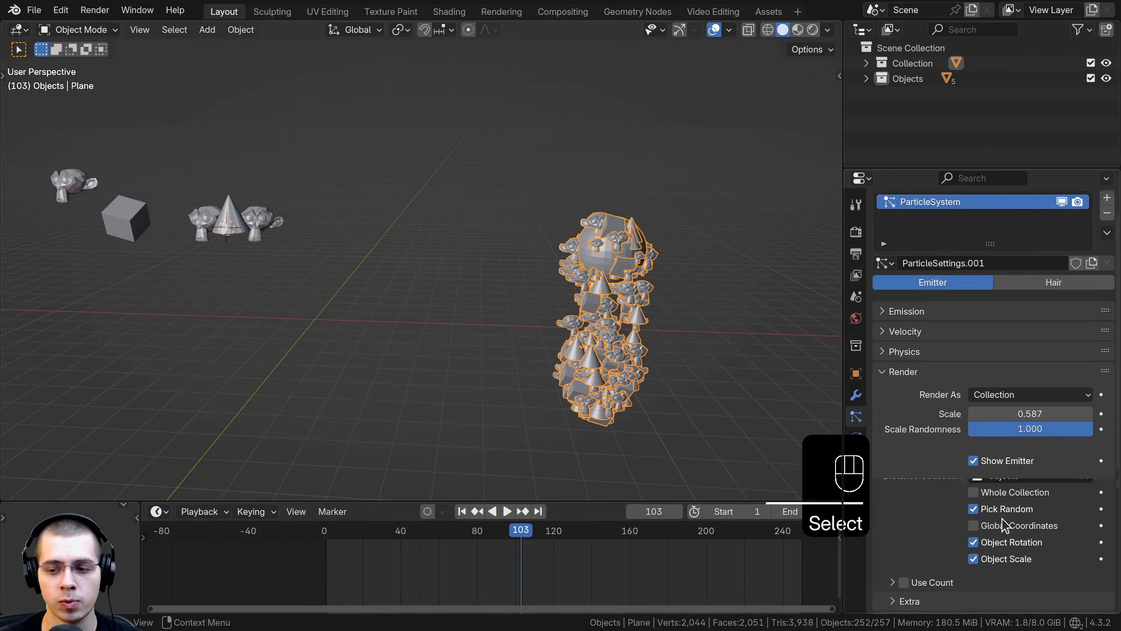
click(974, 465)
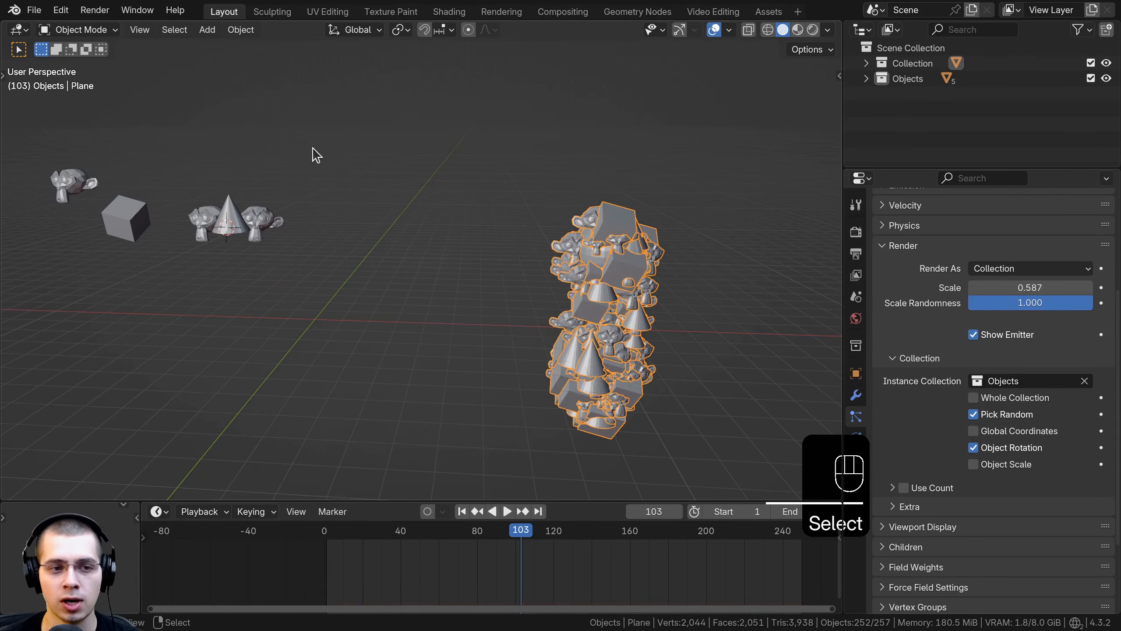
Step: Select all five source objects, scale them up together and apply their scale
drag(36, 148, 310, 277)
key(s)
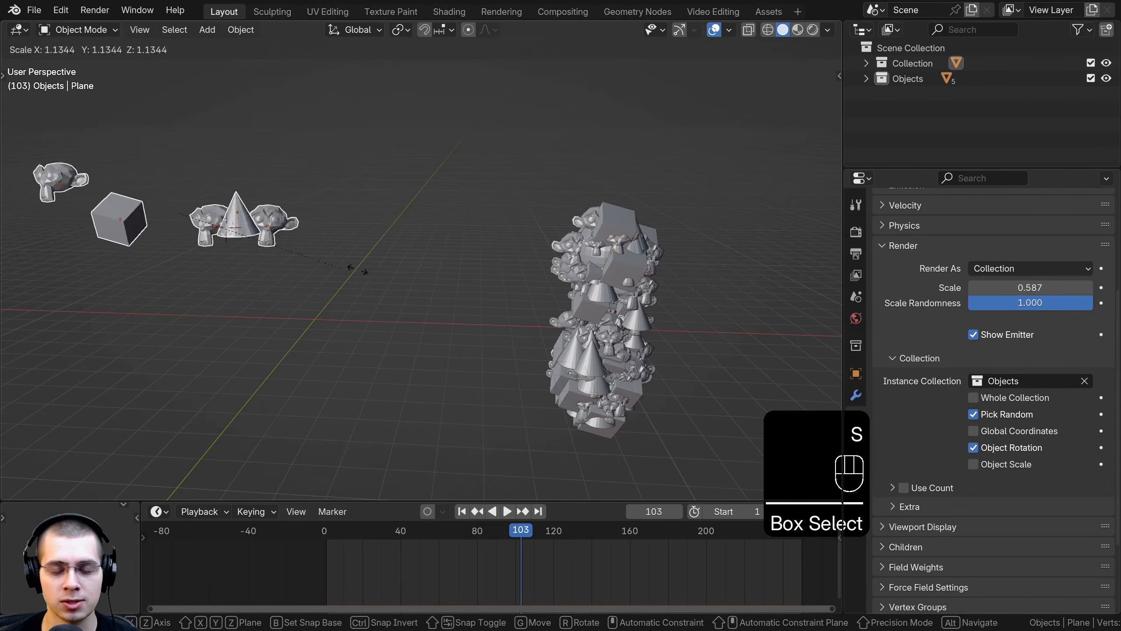
click(248, 237)
key(s)
shift+click(343, 207)
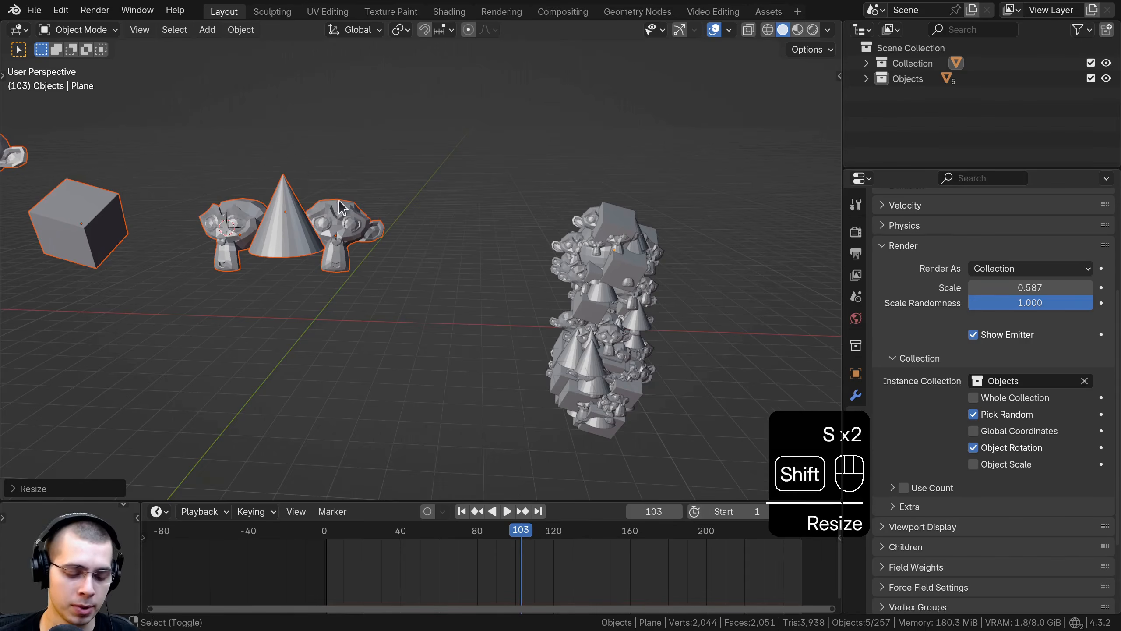
key(ctrl+a)
click(212, 171)
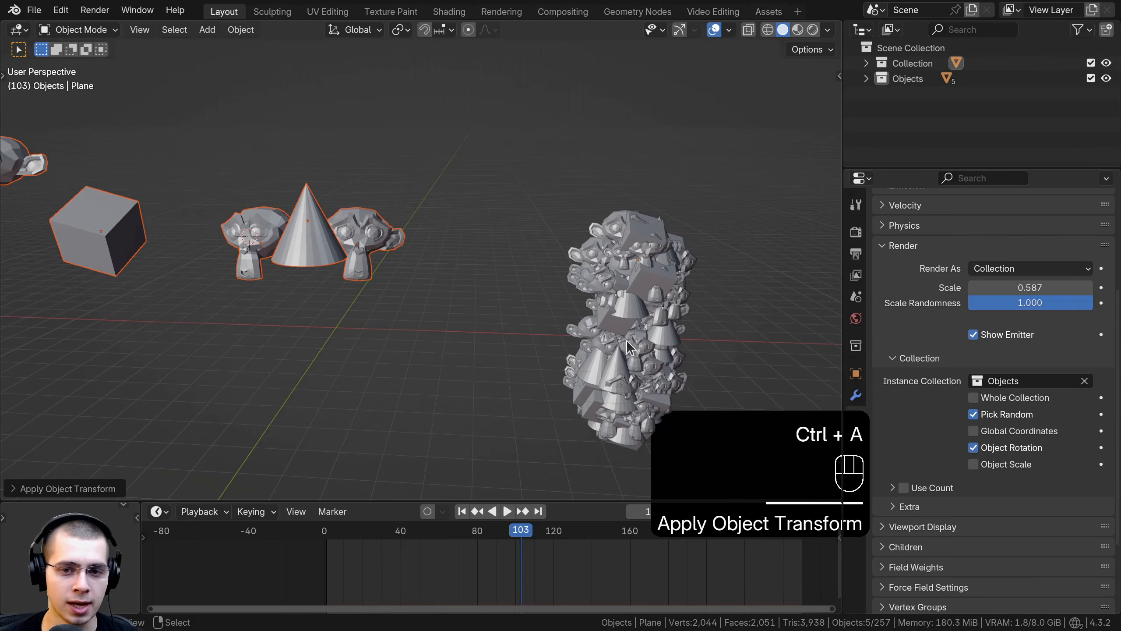
Step: Scale the five source objects down to a tiny size and apply their scale
scroll(383, 331, down, 2)
key(s)
click(273, 236)
key(ctrl+a)
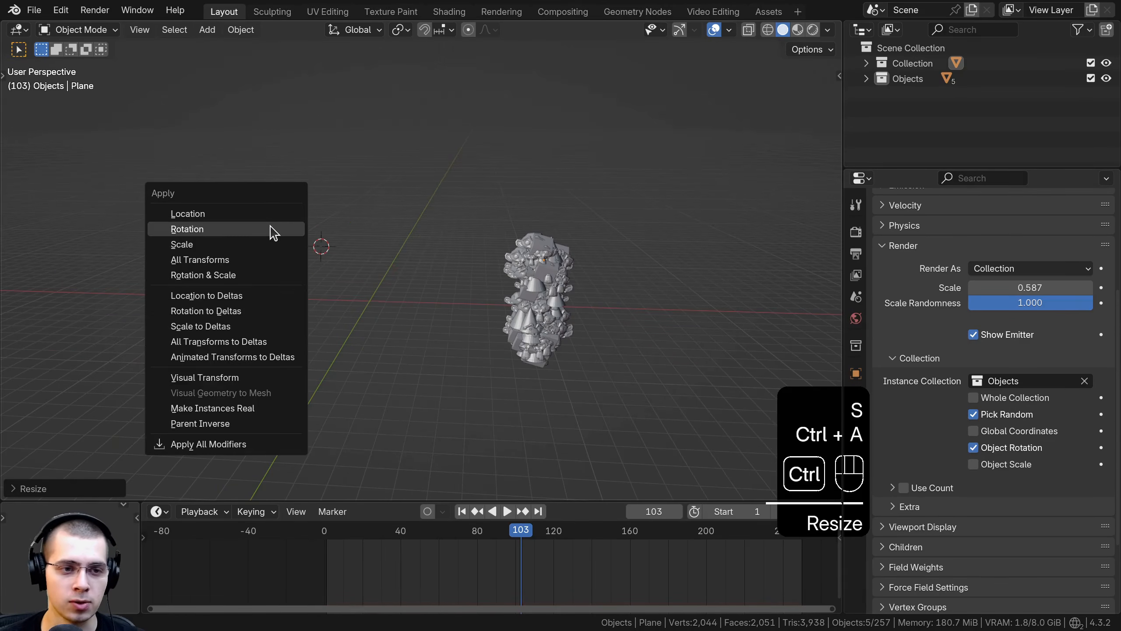
click(269, 245)
Step: Scale the tiny source objects back up to a moderate size and apply their scale
key(s)
click(399, 262)
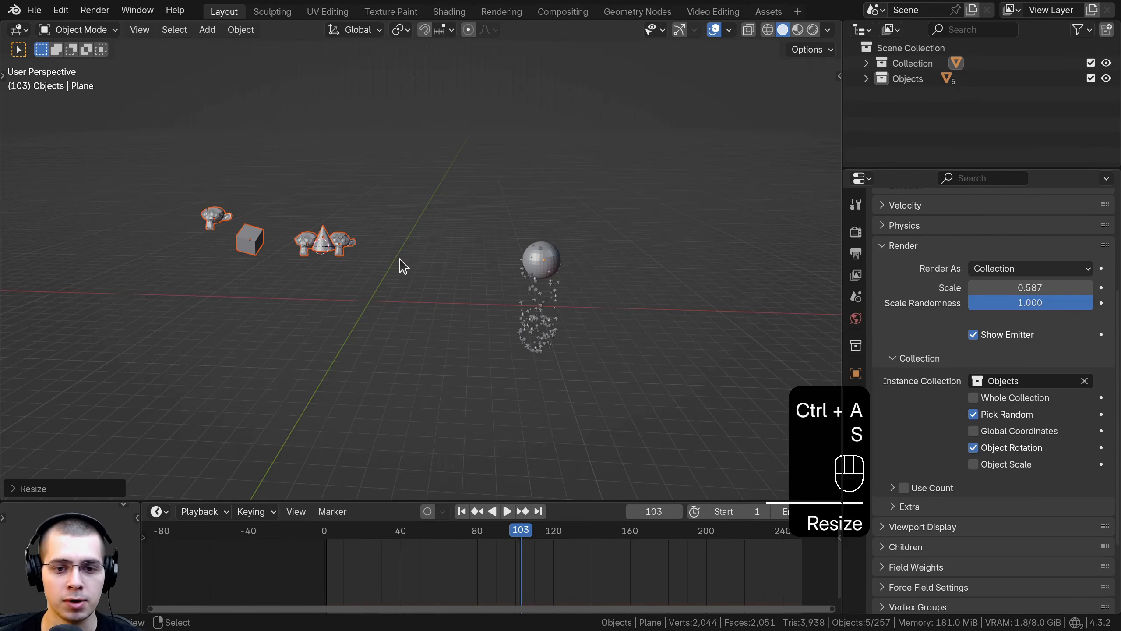
key(ctrl+a)
click(402, 262)
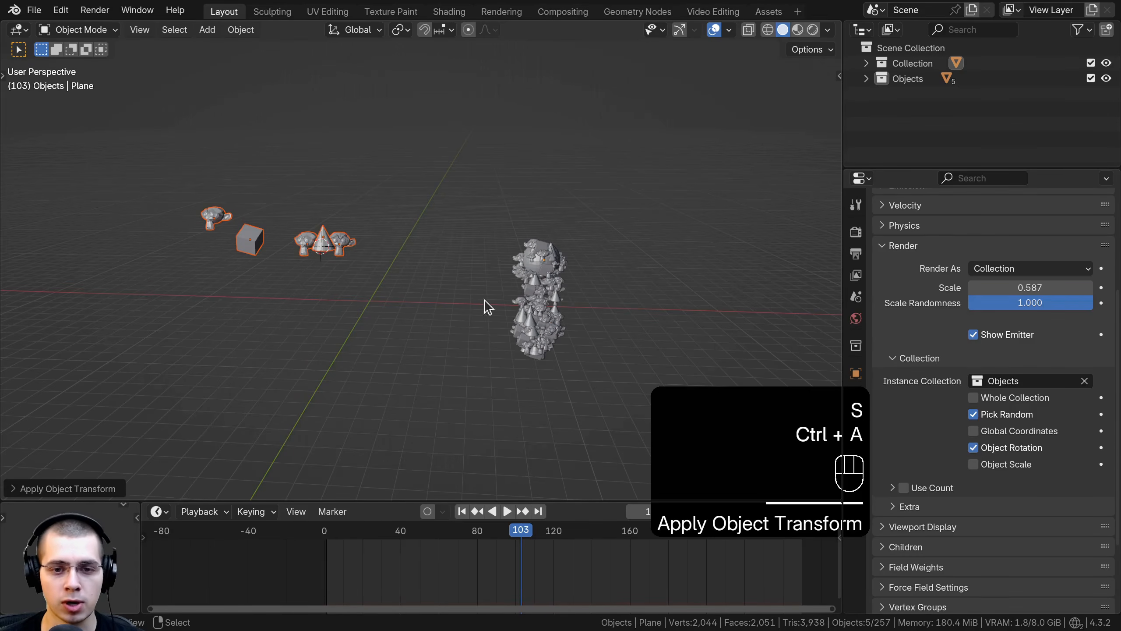
Step: Turn on Object Scale for the emitter's instances and scale up the source objects together
click(973, 464)
key(s)
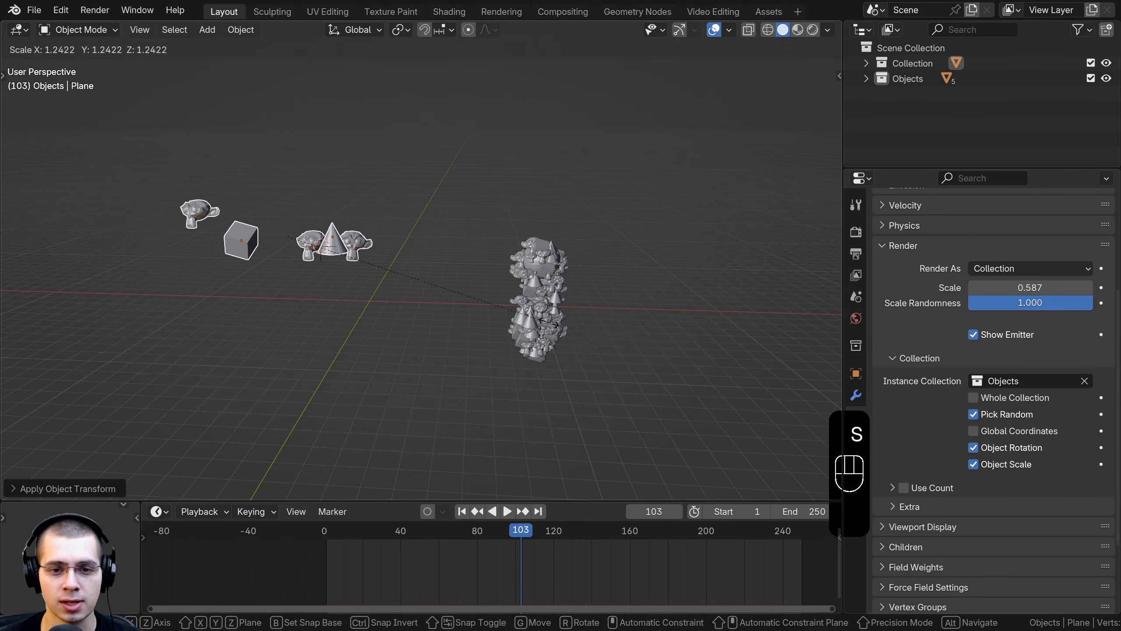
click(548, 314)
key(a)
Step: Play the animation, stop it at frame 3 and turn off Show Emitter in the particle render settings
shift+middle_drag(548, 314, 432, 220)
scroll(536, 305, up, 3)
key(space)
key(space)
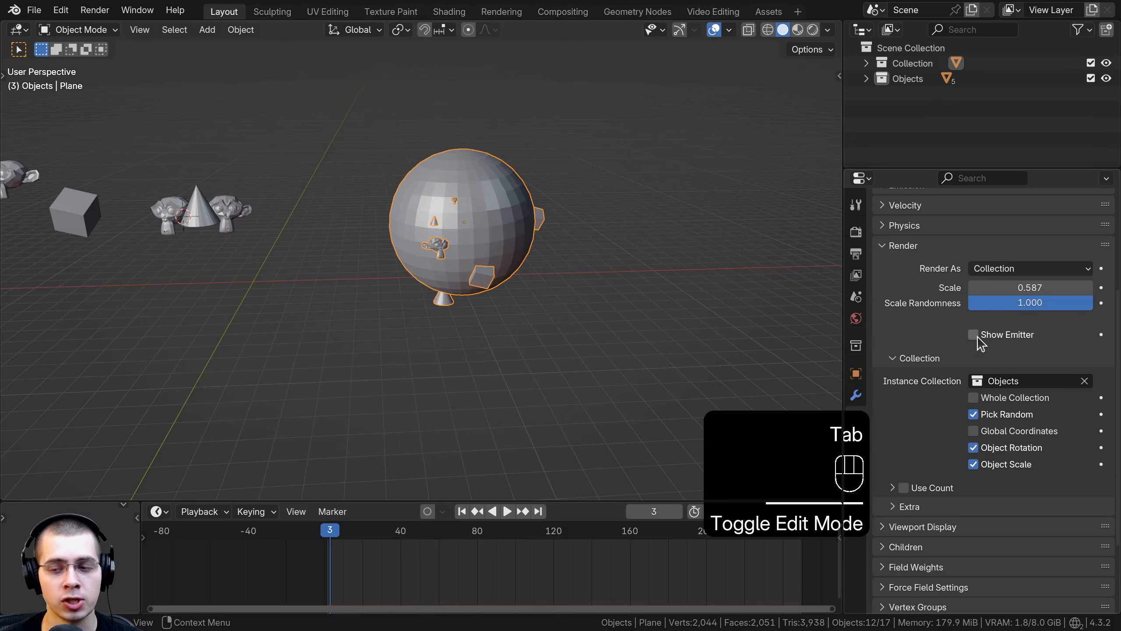
click(974, 334)
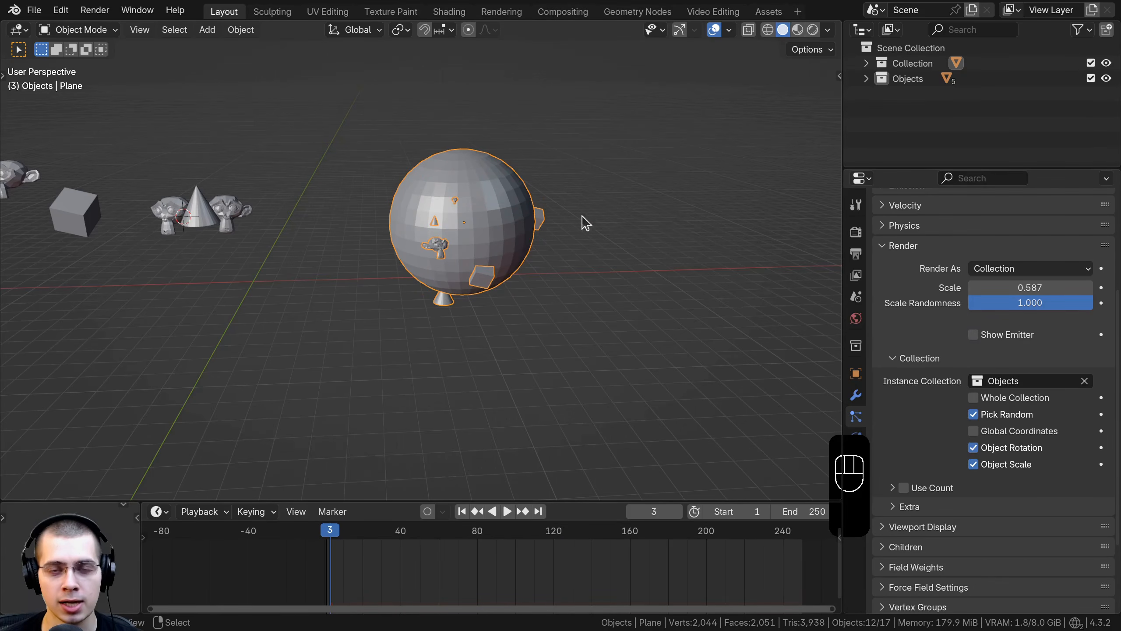
Step: Add a camera to the scene
middle_drag(399, 262, 460, 142)
key(shift+a)
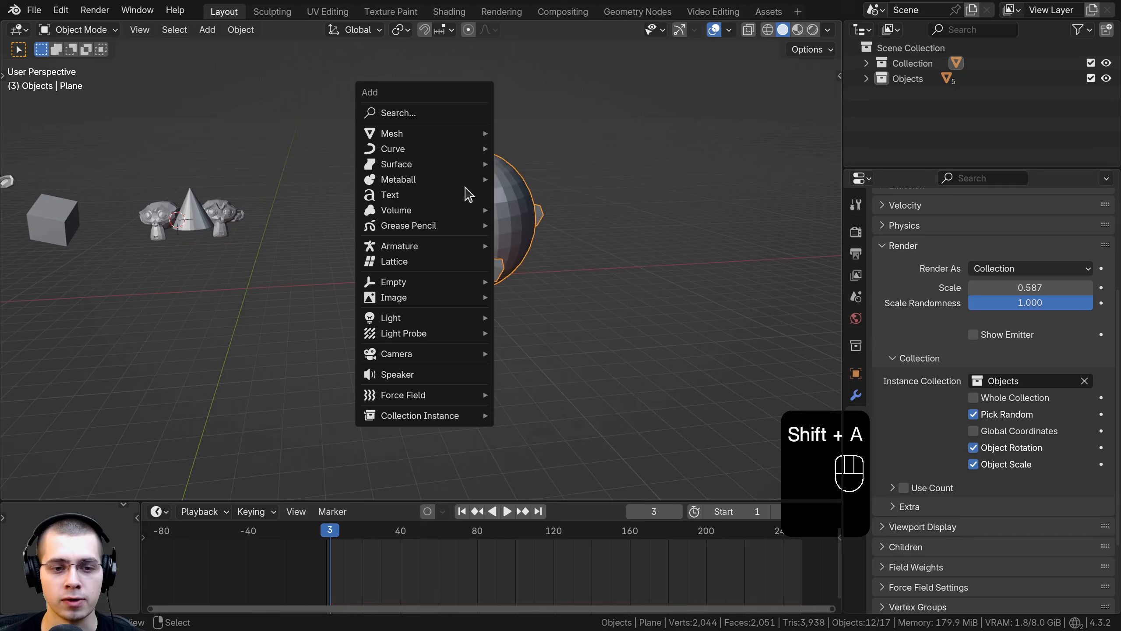
mouse_move(436, 359)
click(532, 354)
Step: Render frame 3 and examine the particle instances in the rendered image
middle_drag(521, 283, 515, 301)
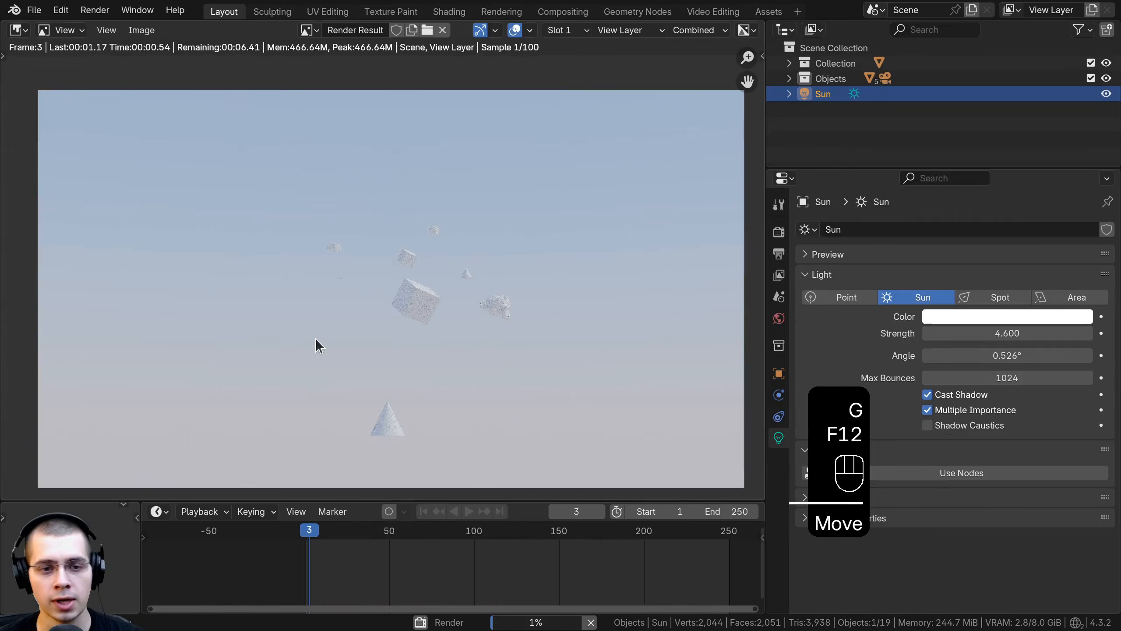
scroll(444, 286, up, 2)
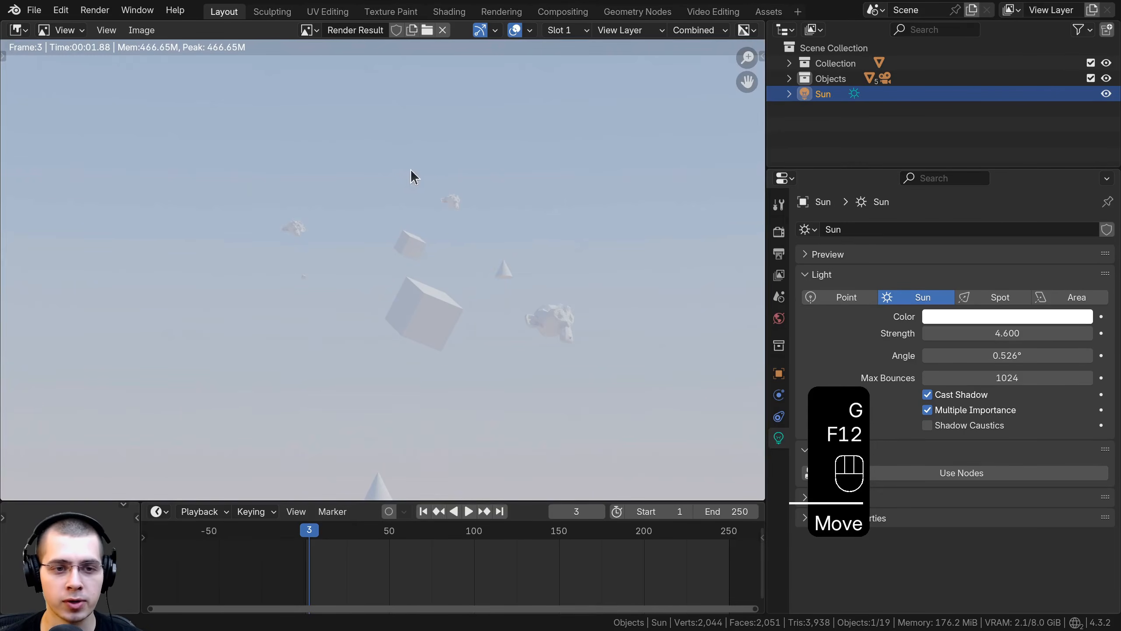
middle_drag(465, 357, 454, 330)
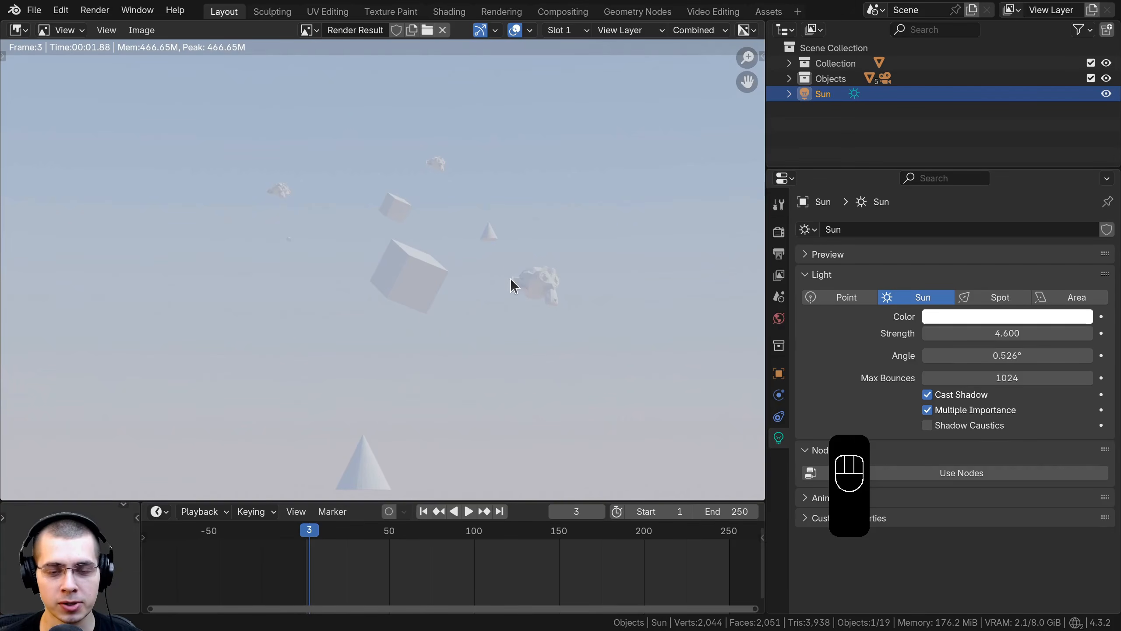
Step: Turn Show Emitter back on in the emitter's particle render settings and render frame 3 for comparison
key(Escape)
key(Escape)
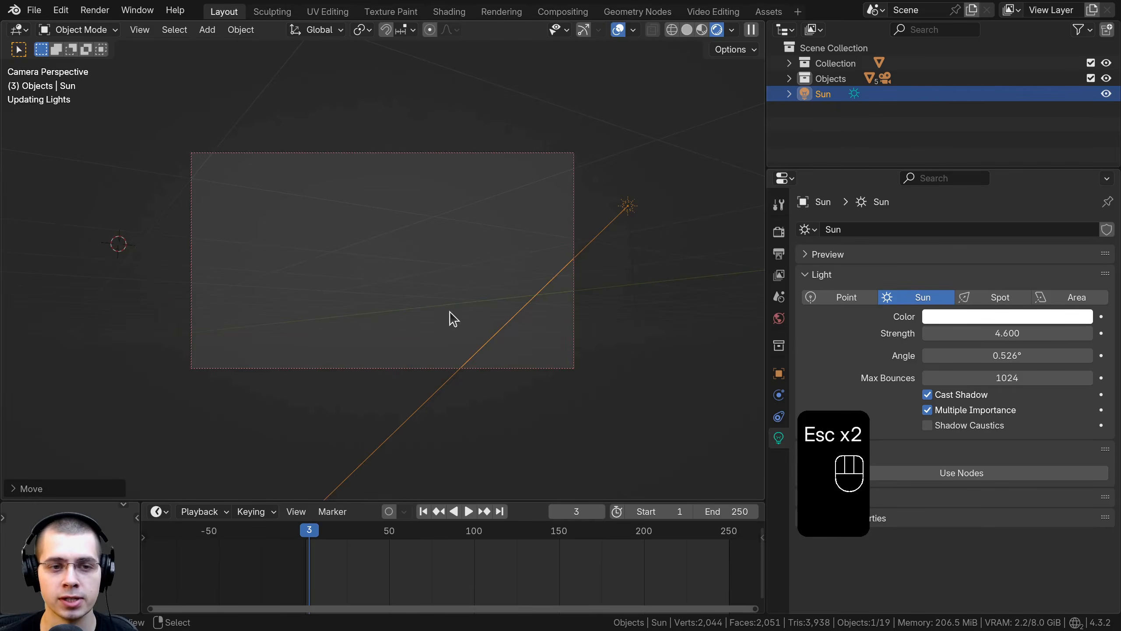
click(447, 241)
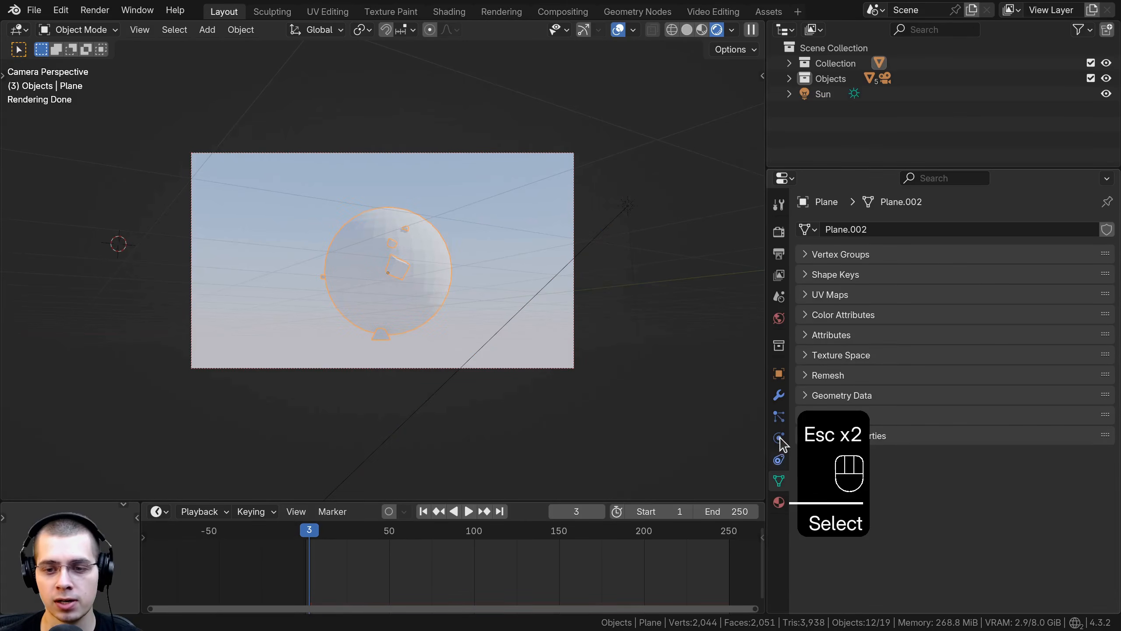
click(779, 417)
scroll(949, 309, down, 6)
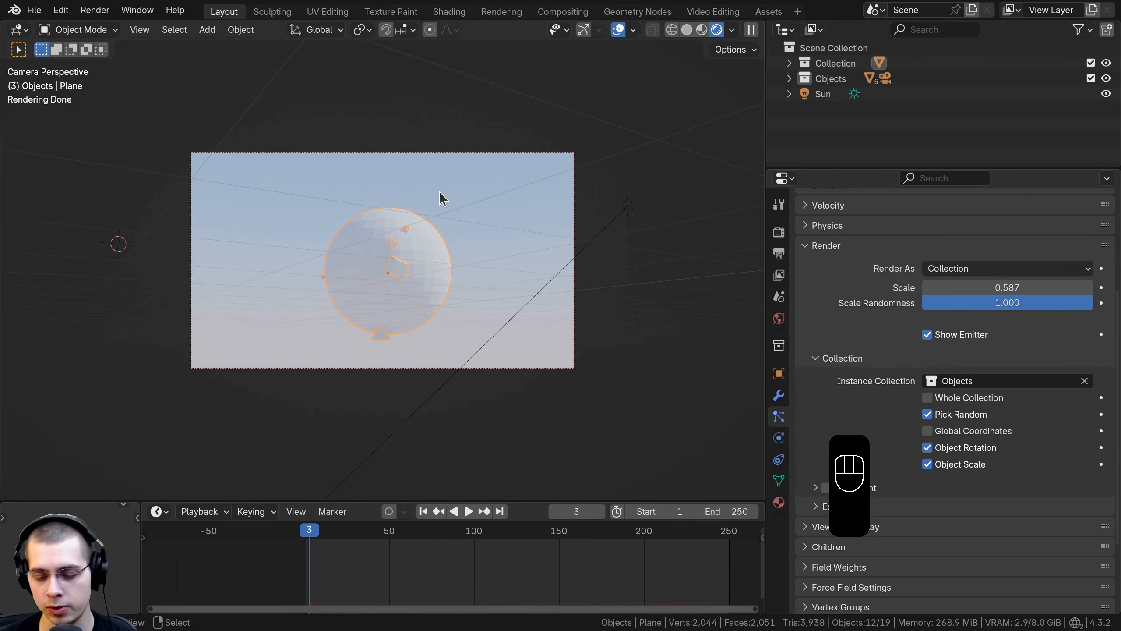
key(F12)
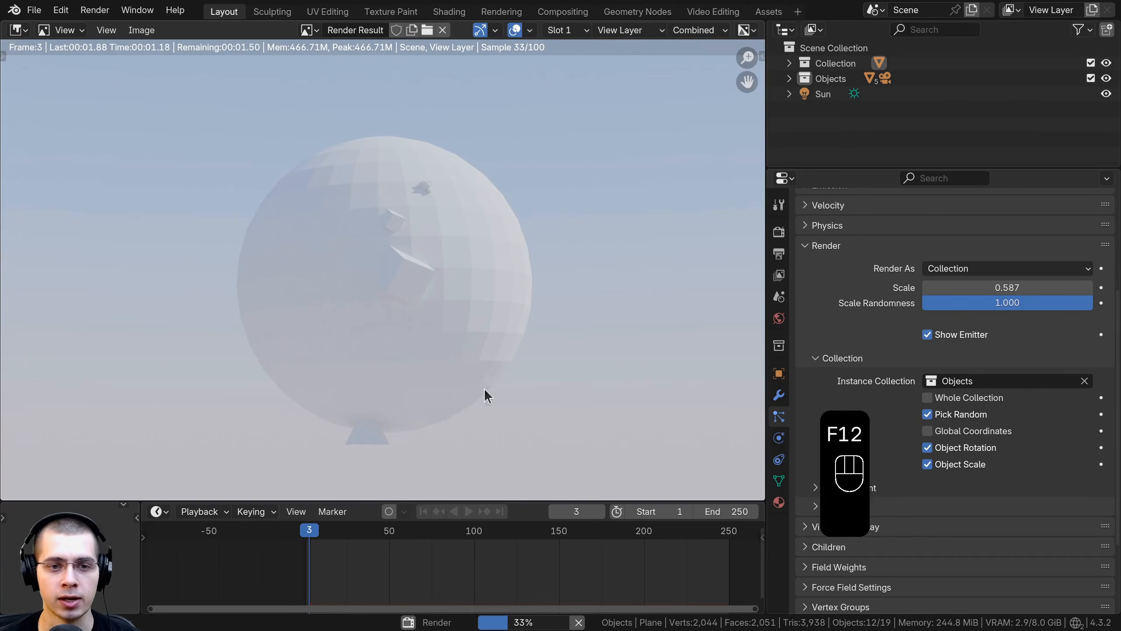
key(Escape)
key(Escape)
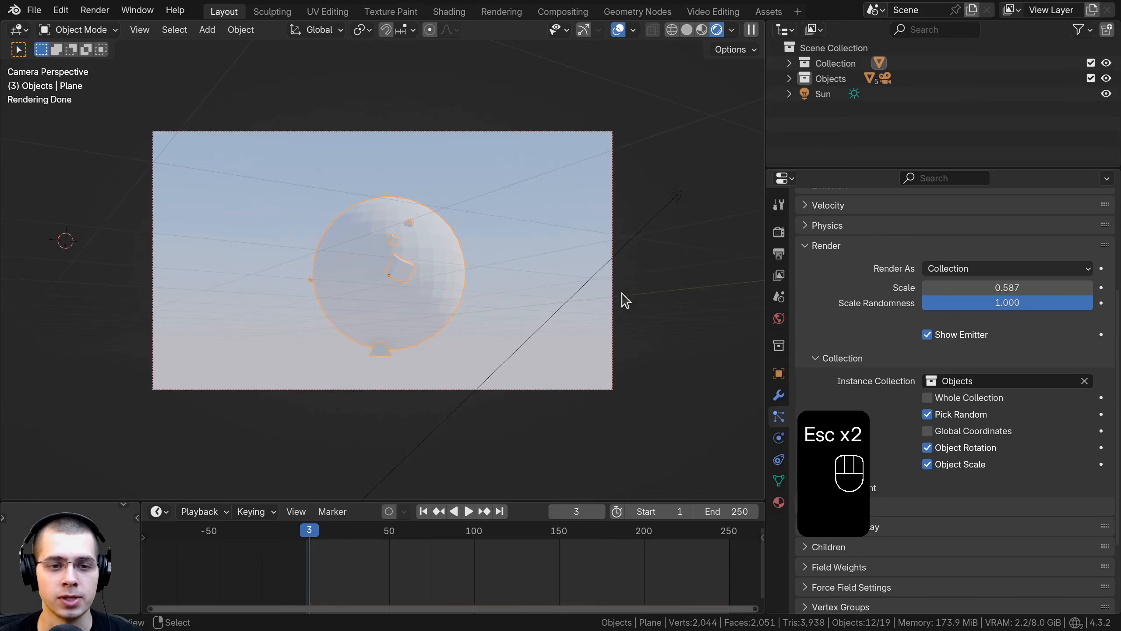
Step: Turn off Show Emitter in the particle render settings and move the emitter sphere
middle_drag(309, 354, 327, 201)
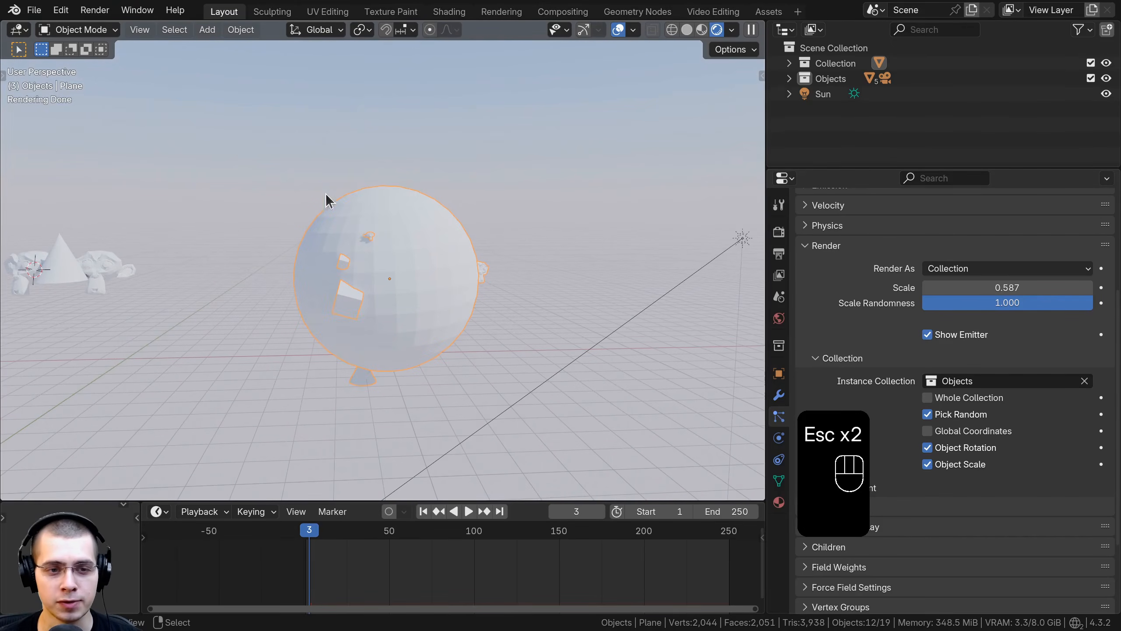
middle_drag(380, 258, 470, 291)
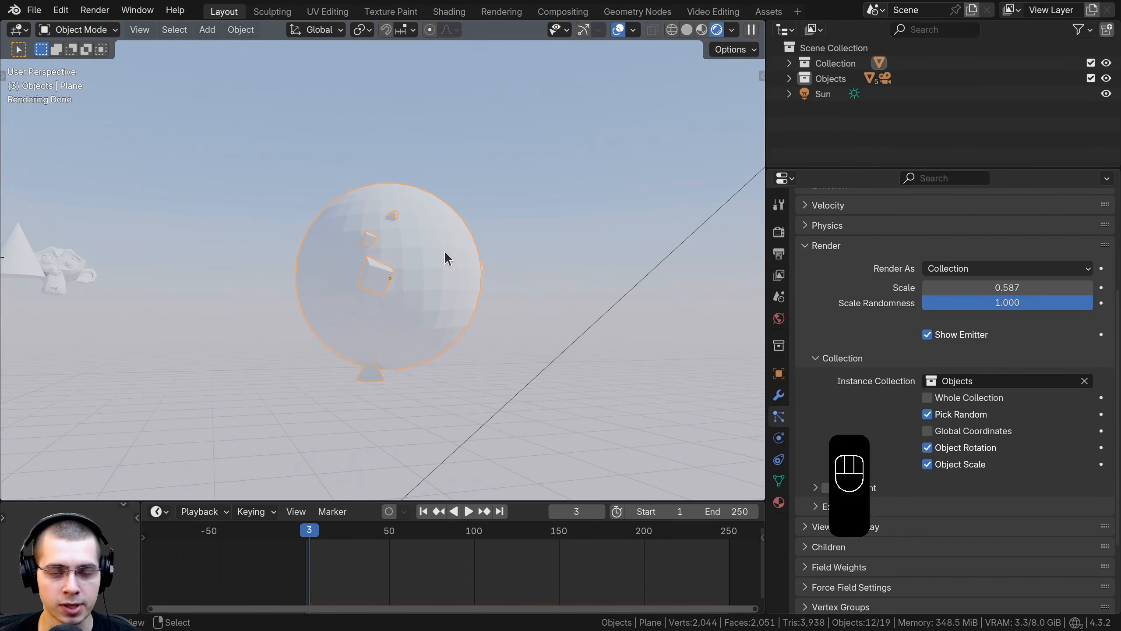
key(g)
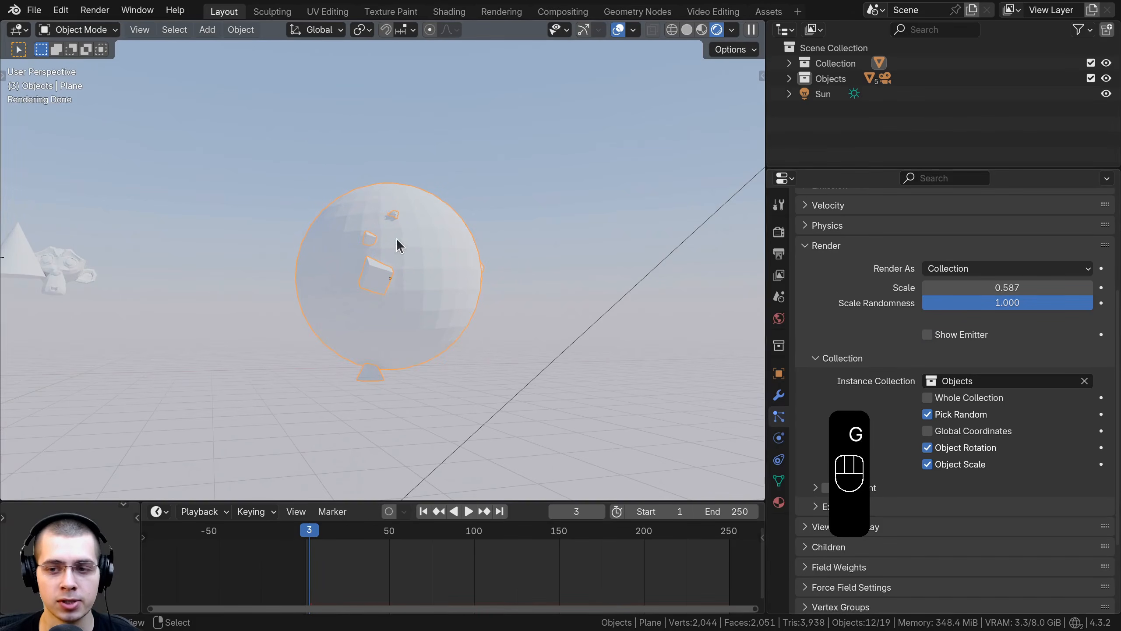
click(507, 276)
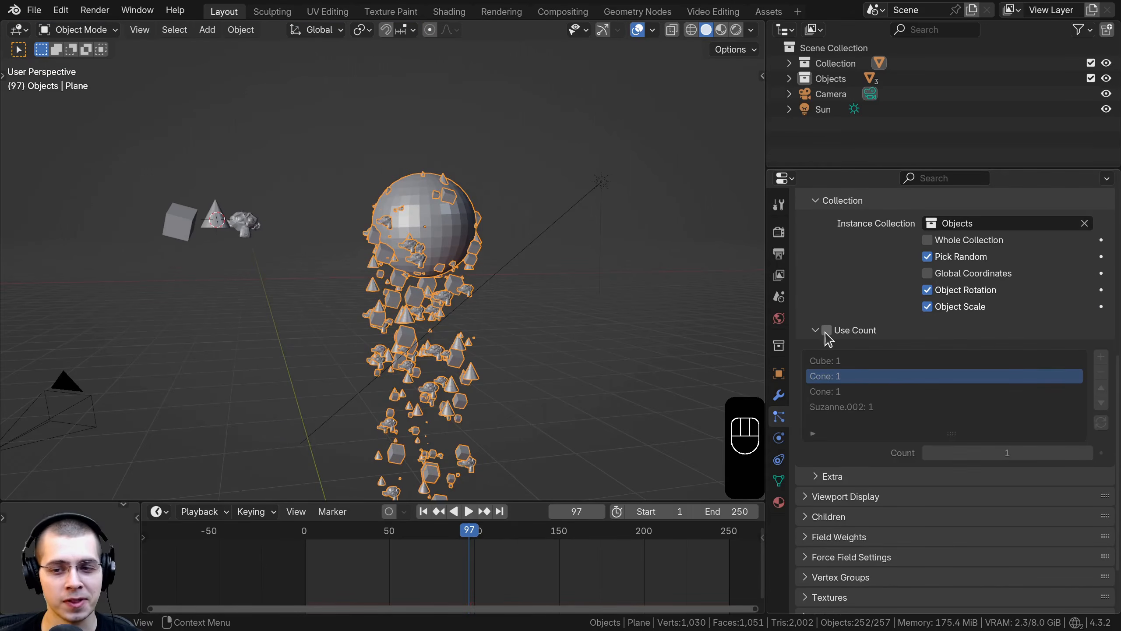
Step: Turn on Use Count for the instance collection, set the Cube entry's count to 27 and play the animation
click(827, 332)
shift+drag(516, 273, 516, 294)
shift+middle_drag(515, 294, 512, 311)
scroll(512, 312, up, 1)
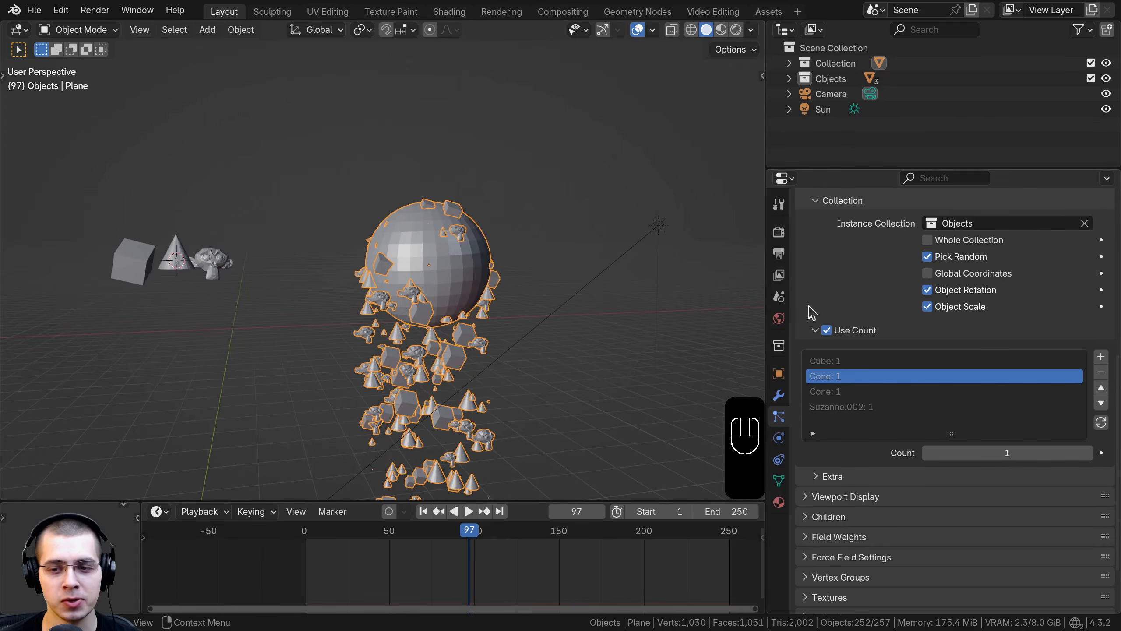
click(828, 362)
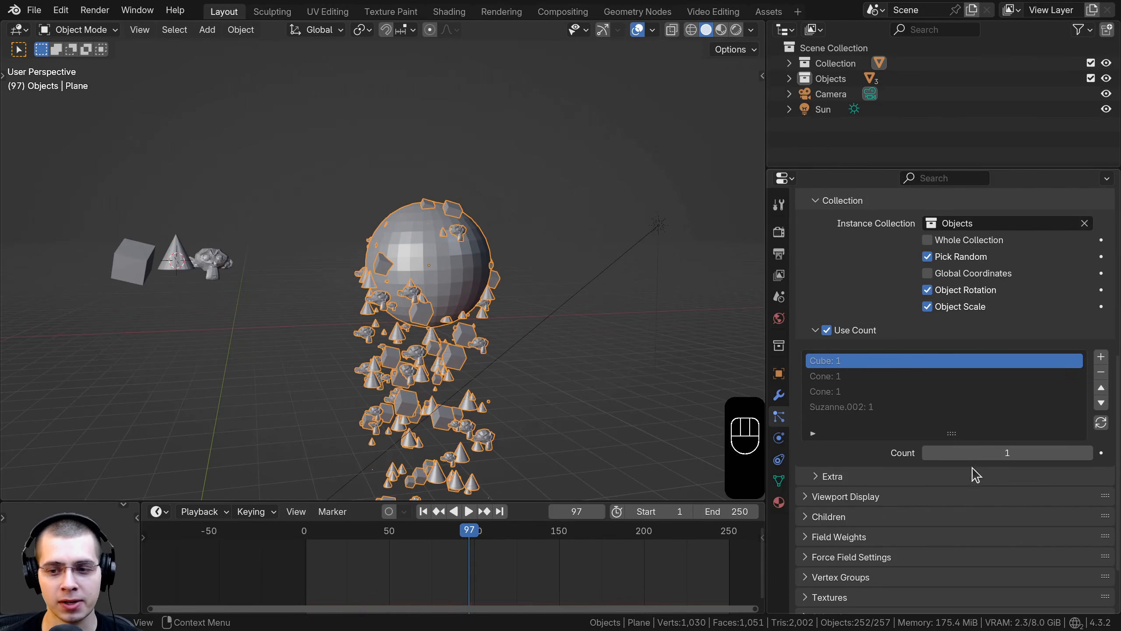
drag(977, 455, 1069, 454)
key(space)
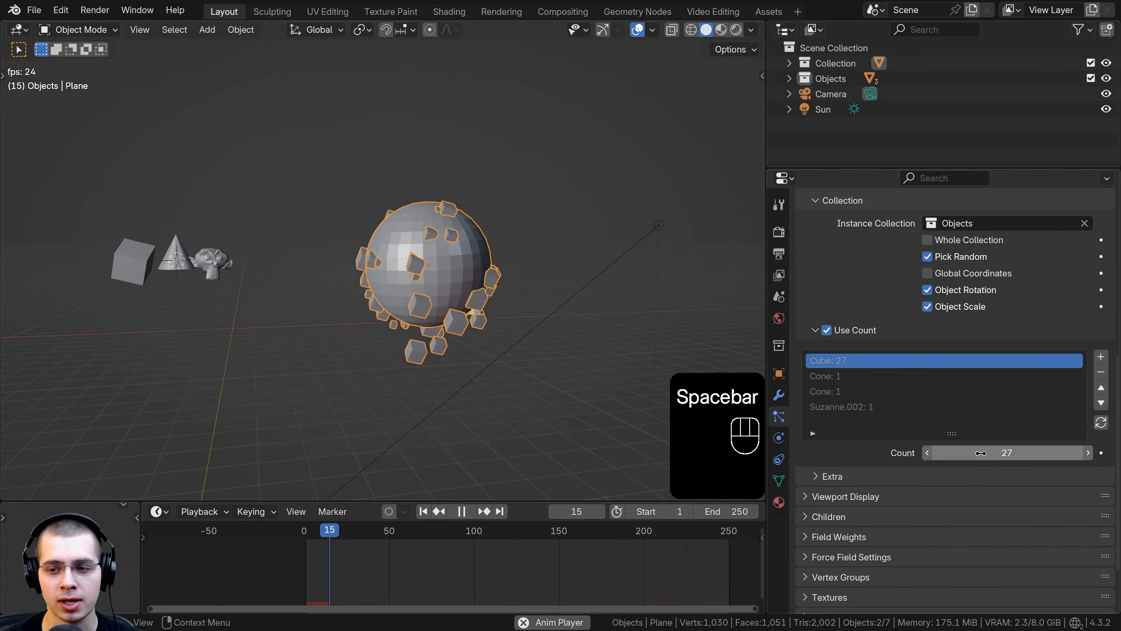
Step: Raise the Cube entry's count to 47 and examine the falling instances from below during playback
drag(981, 454, 1049, 454)
middle_drag(388, 276, 395, 57)
shift+middle_drag(407, 223, 410, 278)
middle_drag(408, 150, 482, 181)
scroll(426, 193, up, 2)
key(space)
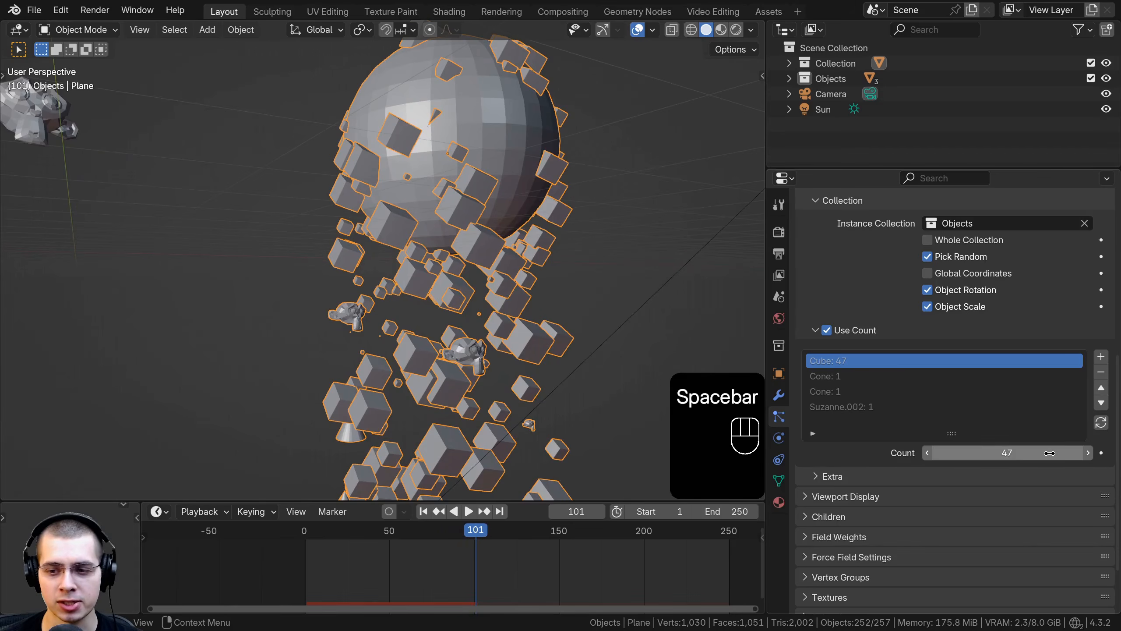
Step: Set the Cube entry's count to 0 and play the animation
drag(1051, 454, 883, 453)
scroll(504, 276, down, 2)
middle_drag(503, 276, 506, 246)
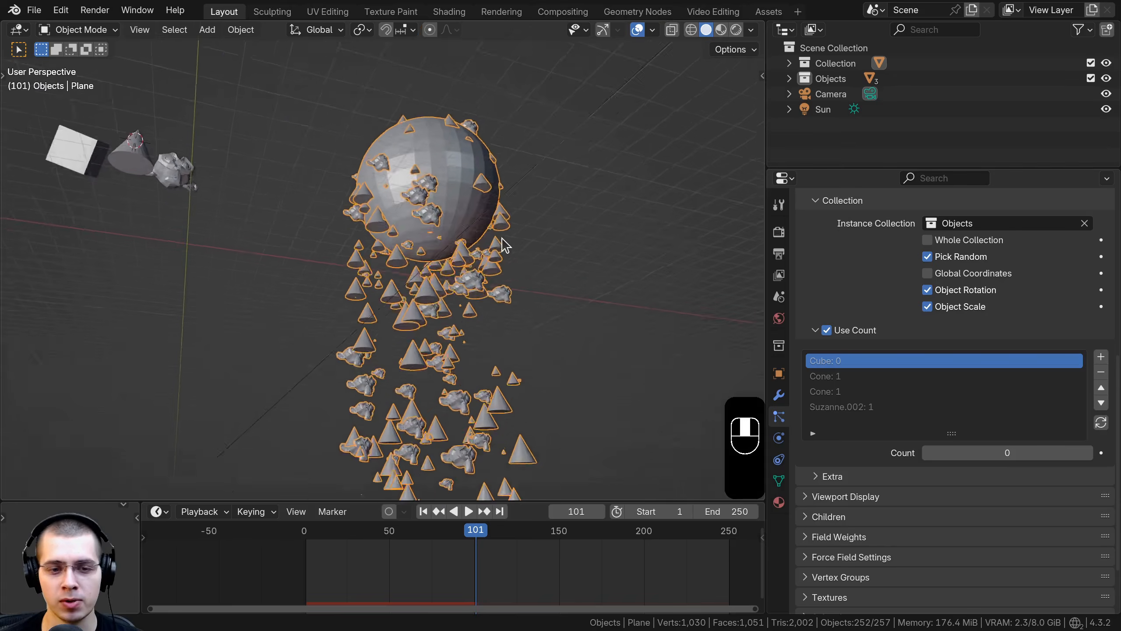
key(space)
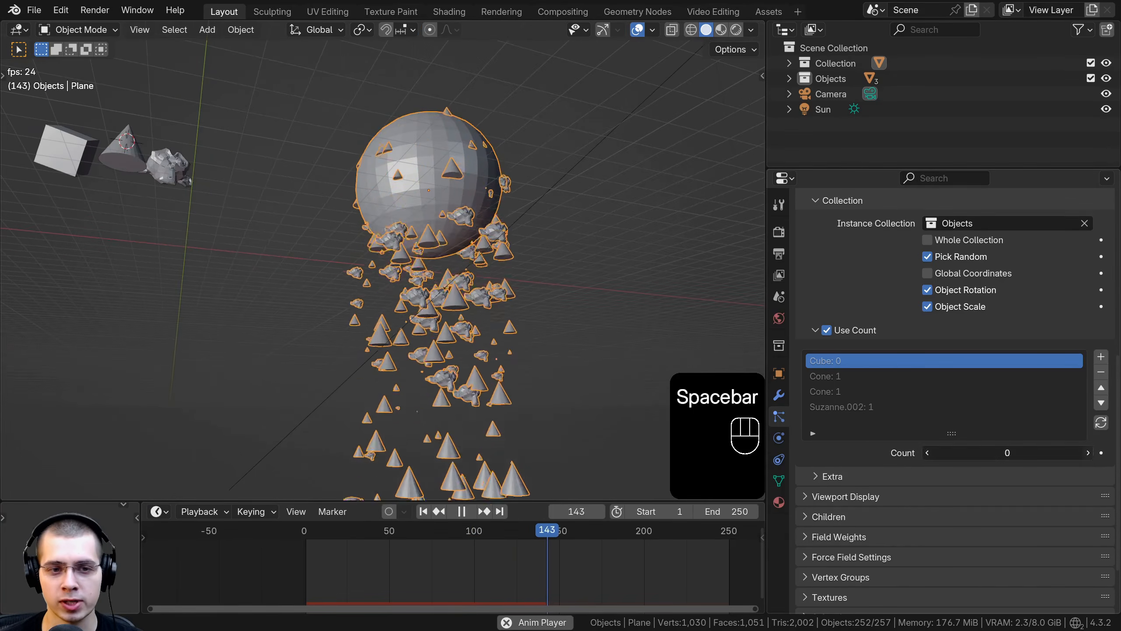
Step: Set the Cube entry's count to 1, select the first Cone entry and replay the animation
click(1088, 452)
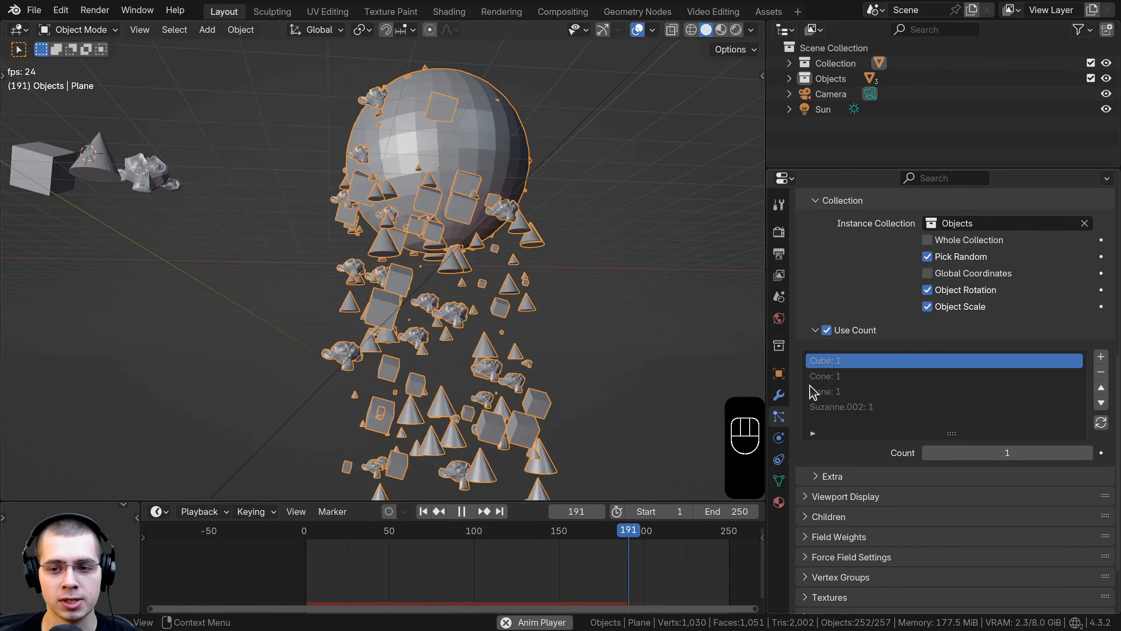
click(826, 379)
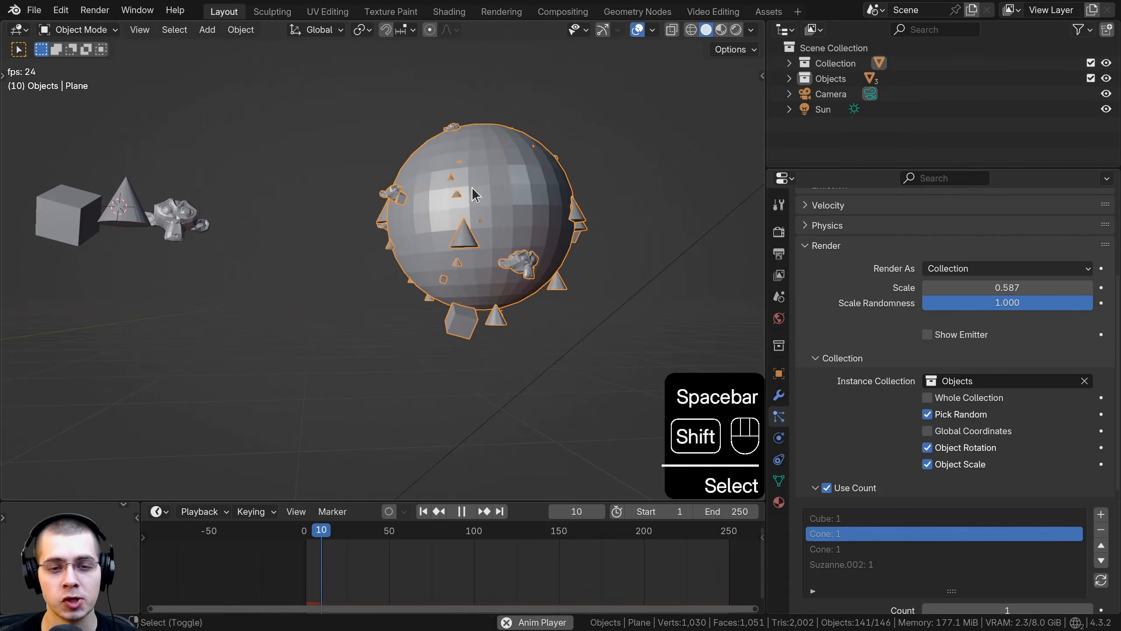
shift+middle_drag(473, 190, 451, 184)
scroll(943, 356, down, 3)
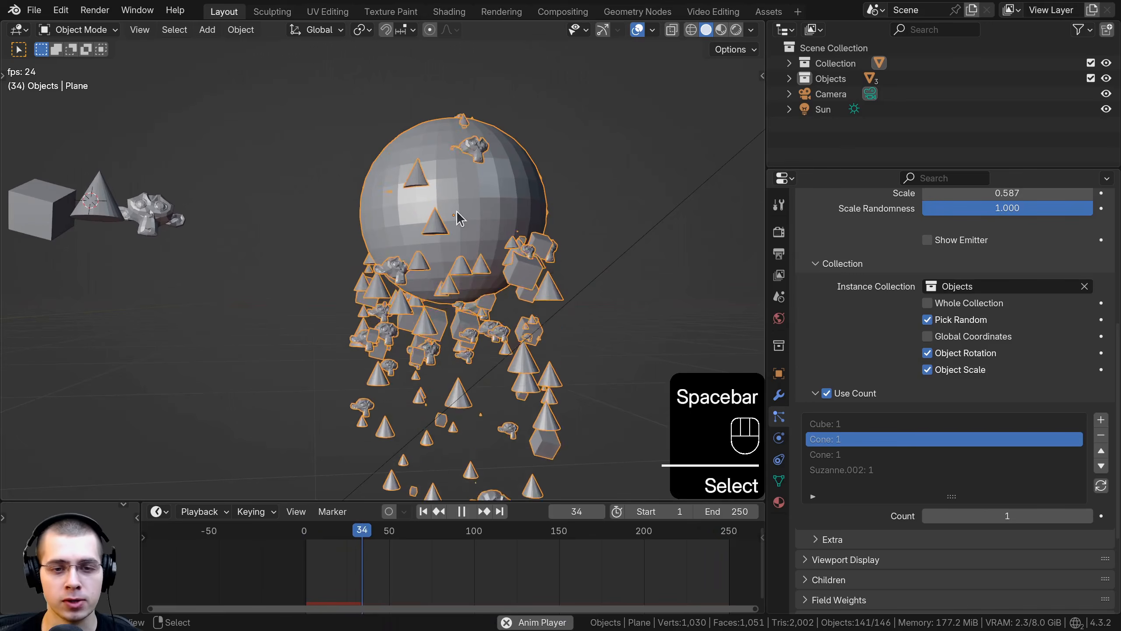
key(space)
shift+middle_drag(483, 246, 447, 211)
scroll(480, 203, up, 3)
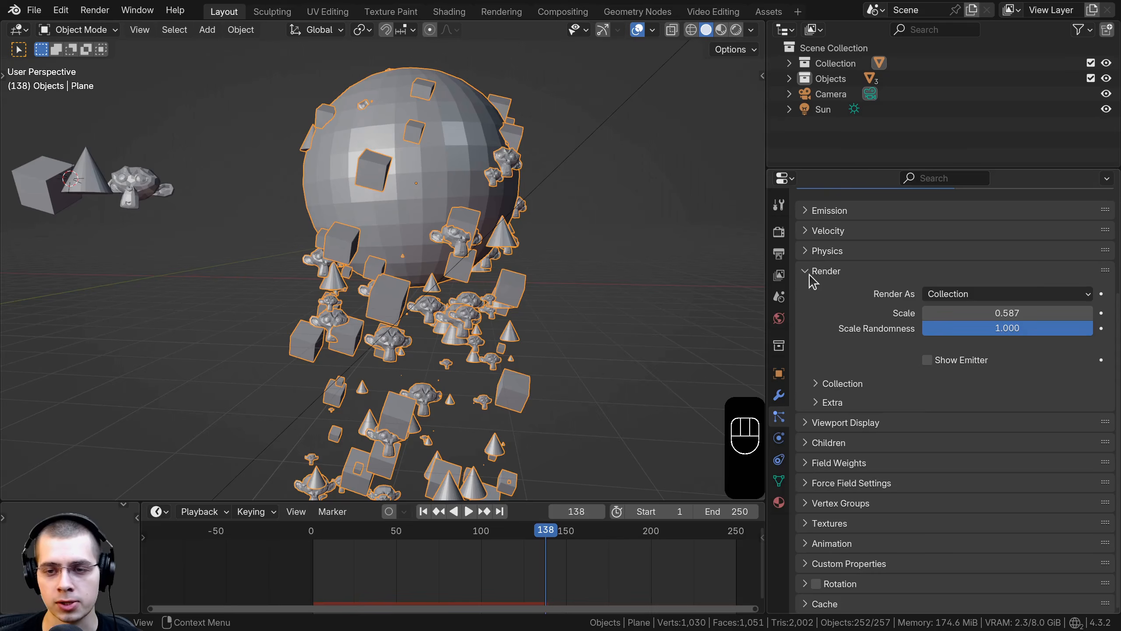
Step: Collapse the Render settings, place the Rotation section directly below them, expand it and turn on Rotation
click(811, 274)
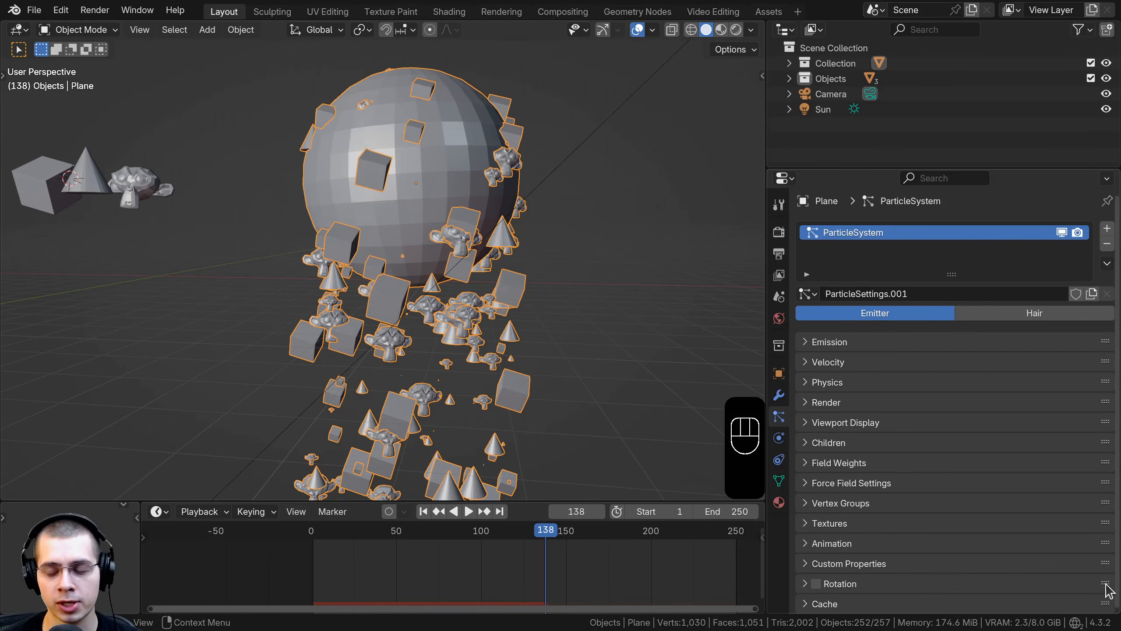
drag(1107, 584, 1094, 410)
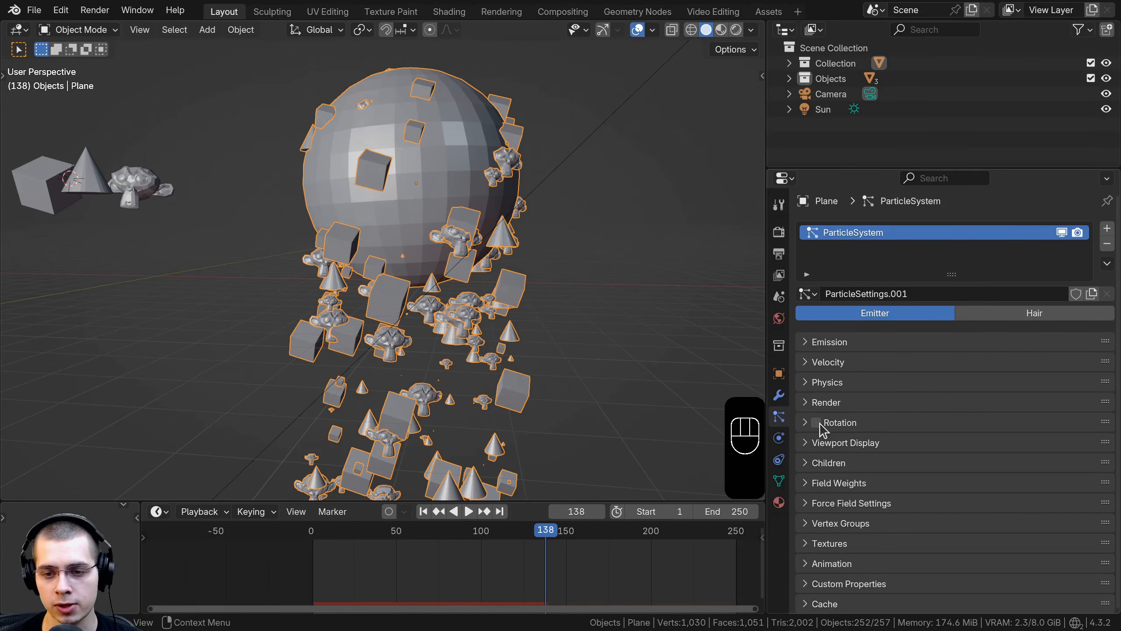
click(803, 423)
click(816, 424)
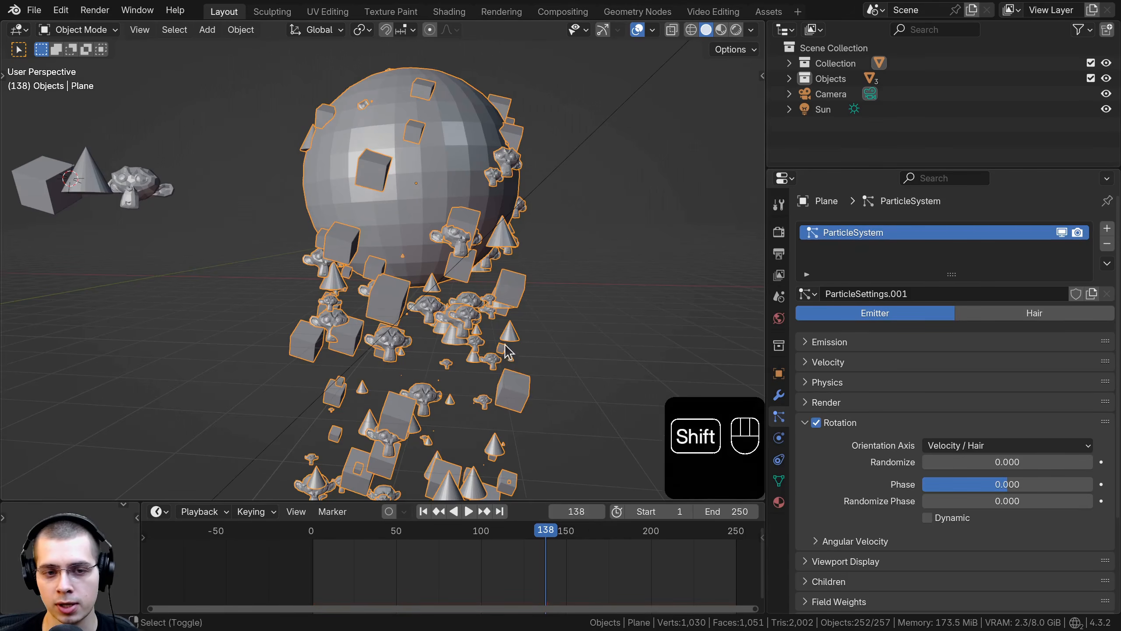
Step: Play the animation to examine the instances' orientation and try Normal-Tangent as the Orientation Axis
shift+middle_drag(512, 343, 560, 336)
scroll(559, 335, up, 1)
key(space)
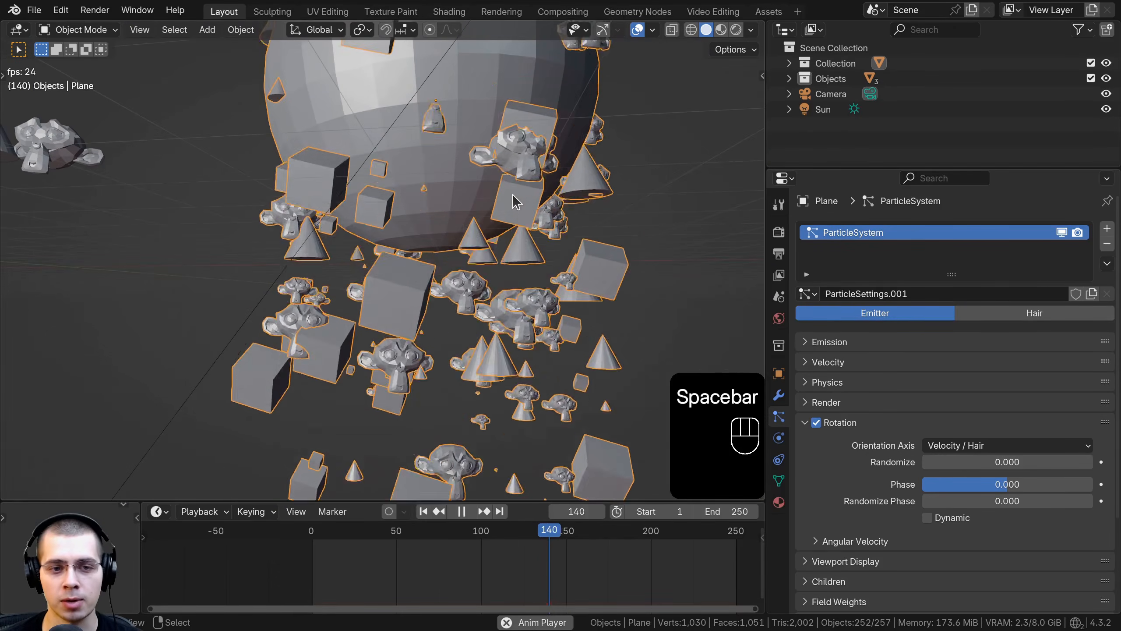
key(space)
middle_drag(535, 265, 492, 243)
key(space)
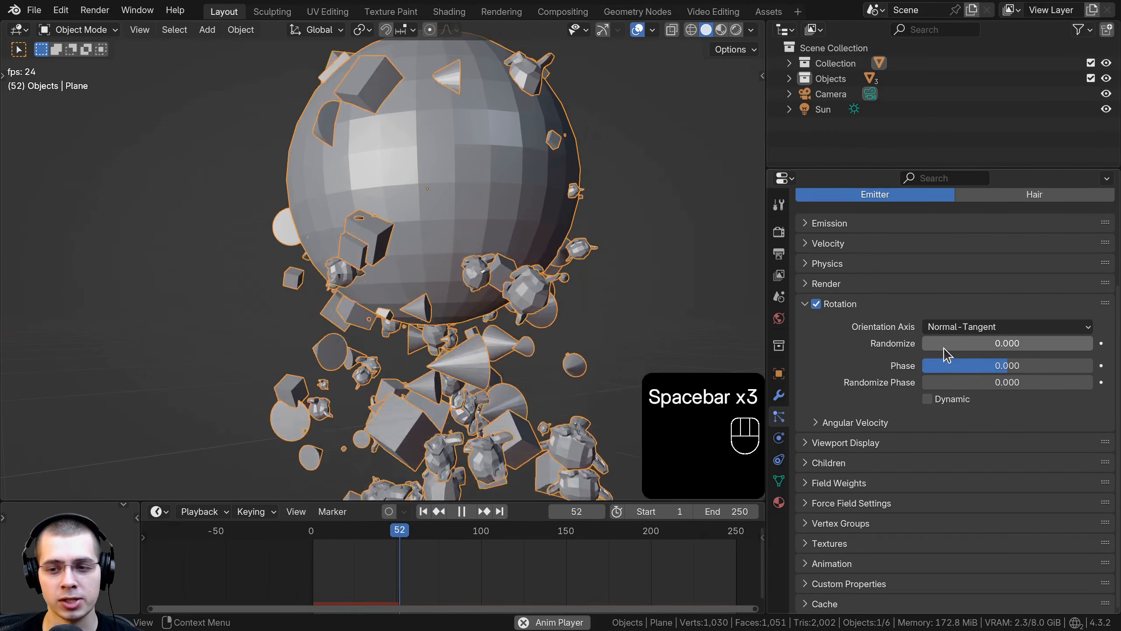
Step: Set the Orientation Axis to Velocity / Hair, Randomize to 1, Phase to 1 and Randomize Phase to 2, checking the rotation in playback
drag(944, 348, 1095, 382)
scroll(433, 380, down, 3)
middle_drag(442, 424, 428, 363)
key(a)
key(space)
scroll(428, 363, up, 2)
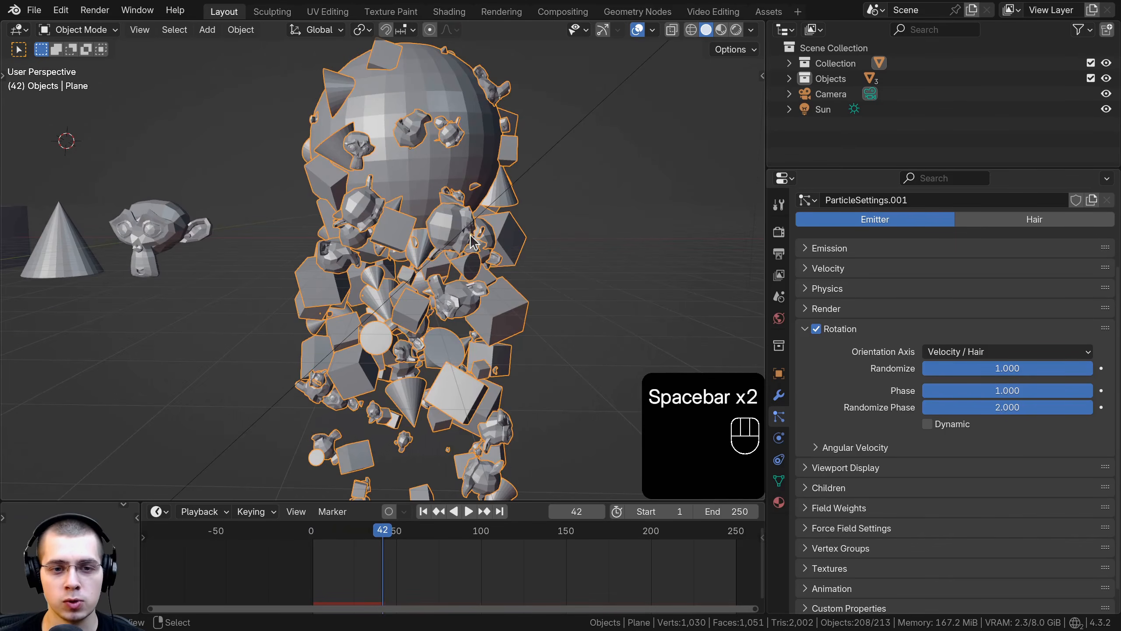
Step: Turn on Dynamic for the particle rotation and play the animation
click(928, 425)
key(space)
key(space)
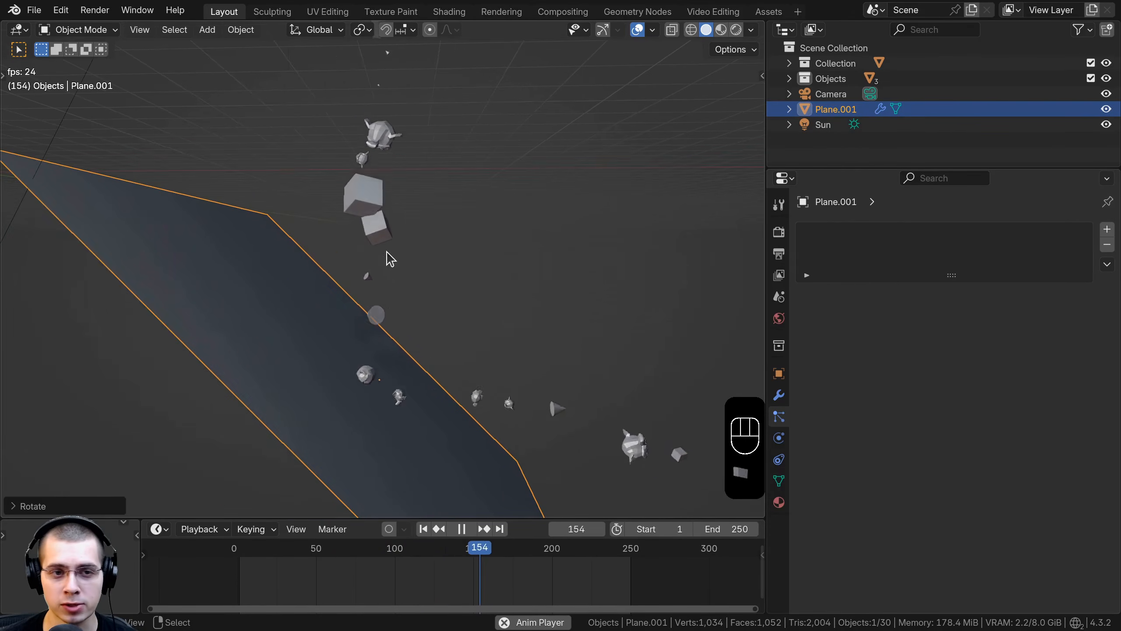
Step: Stop the animation, select the emitter and go through its Emission settings to its Rotation settings
key(space)
click(324, 217)
scroll(830, 232, down, 4)
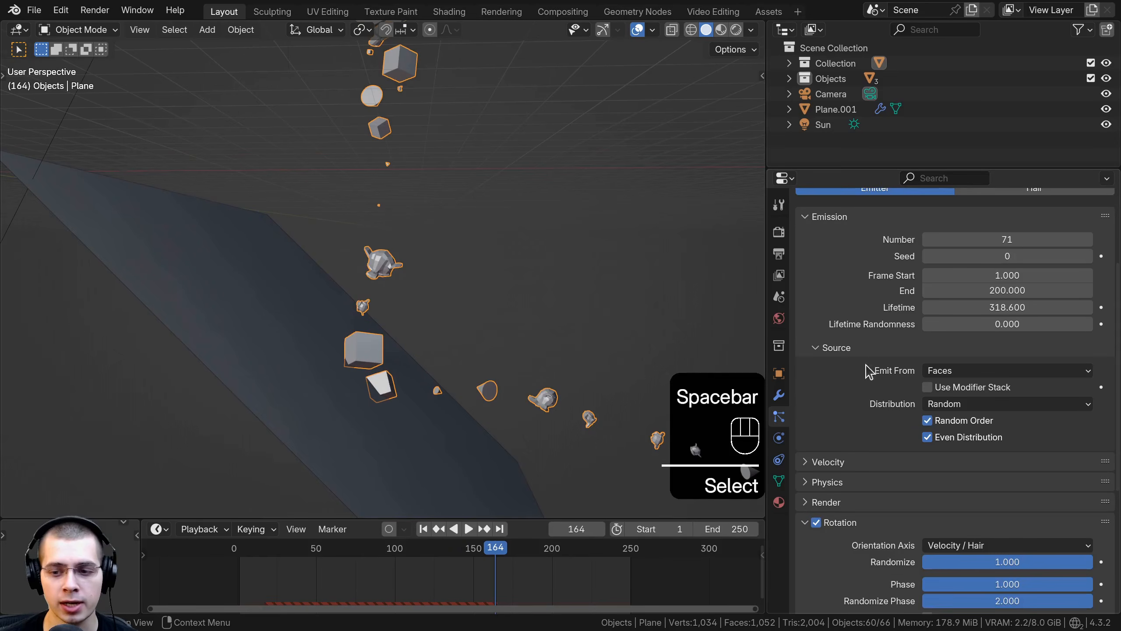
scroll(859, 395, up, 3)
scroll(901, 391, down, 7)
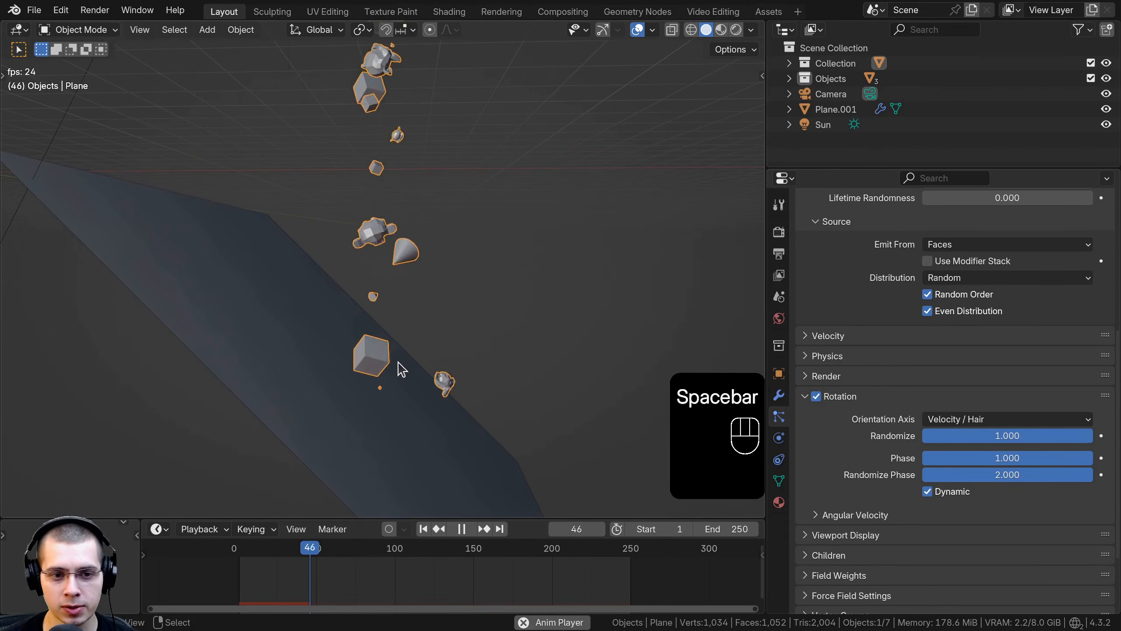
Step: Replay the animation from closer views and examine how the instances rotate when they hit the tilted plane
key(space)
shift+middle_drag(417, 378, 335, 222)
scroll(334, 222, up, 2)
key(space)
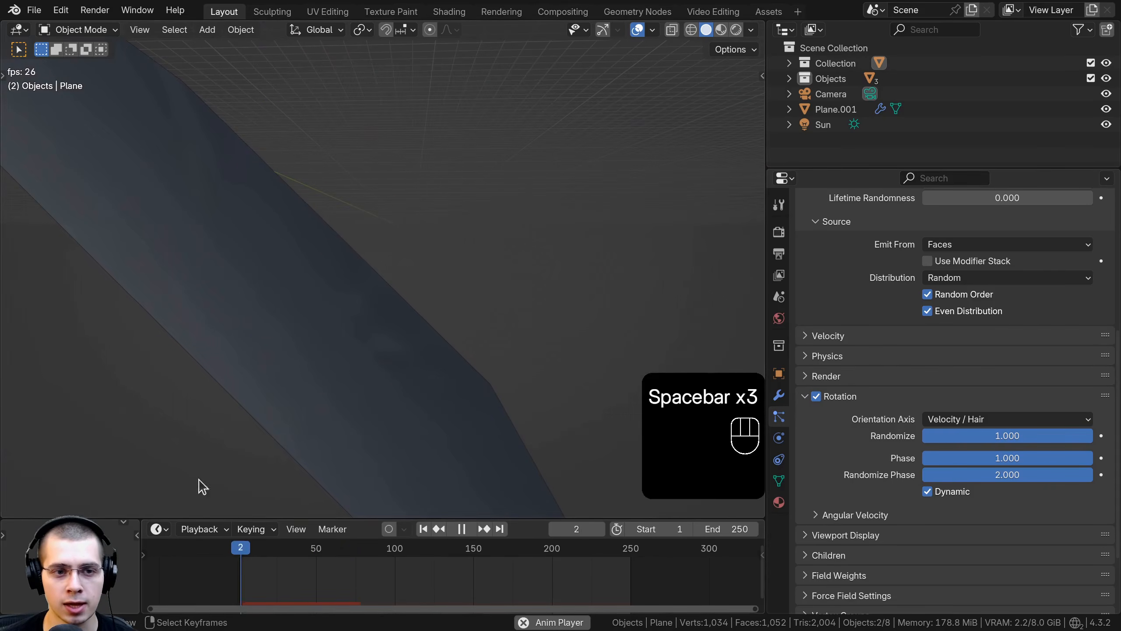
middle_drag(201, 486, 396, 275)
key(space)
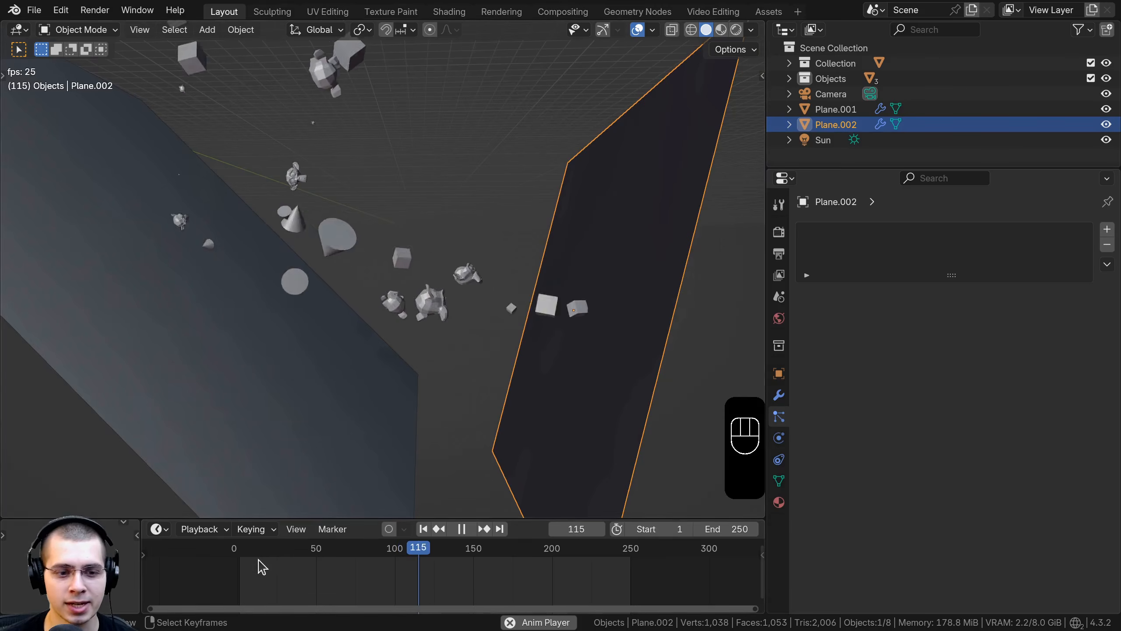
click(263, 563)
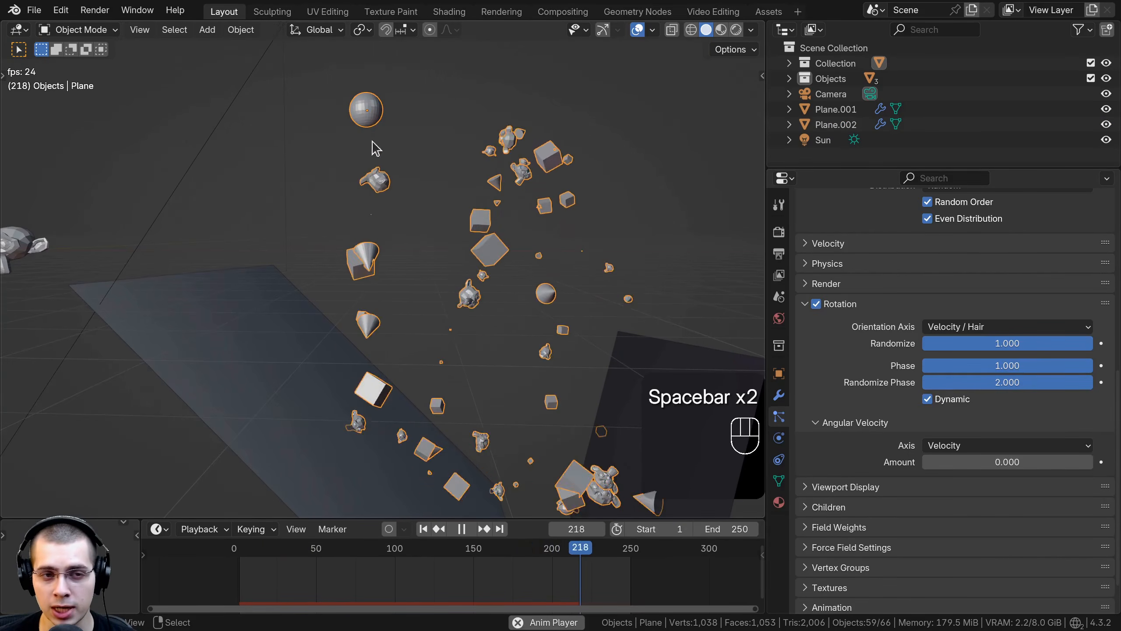
Step: Set the Angular Velocity amount to 15.1, play the animation and readjust the amount to 2
click(819, 424)
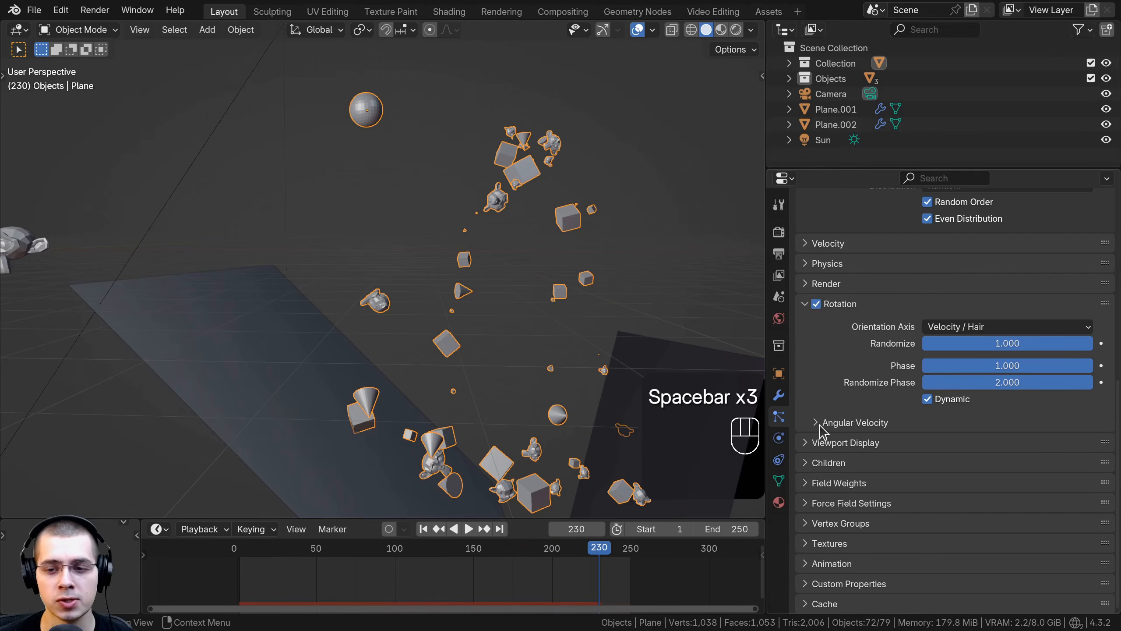
click(820, 424)
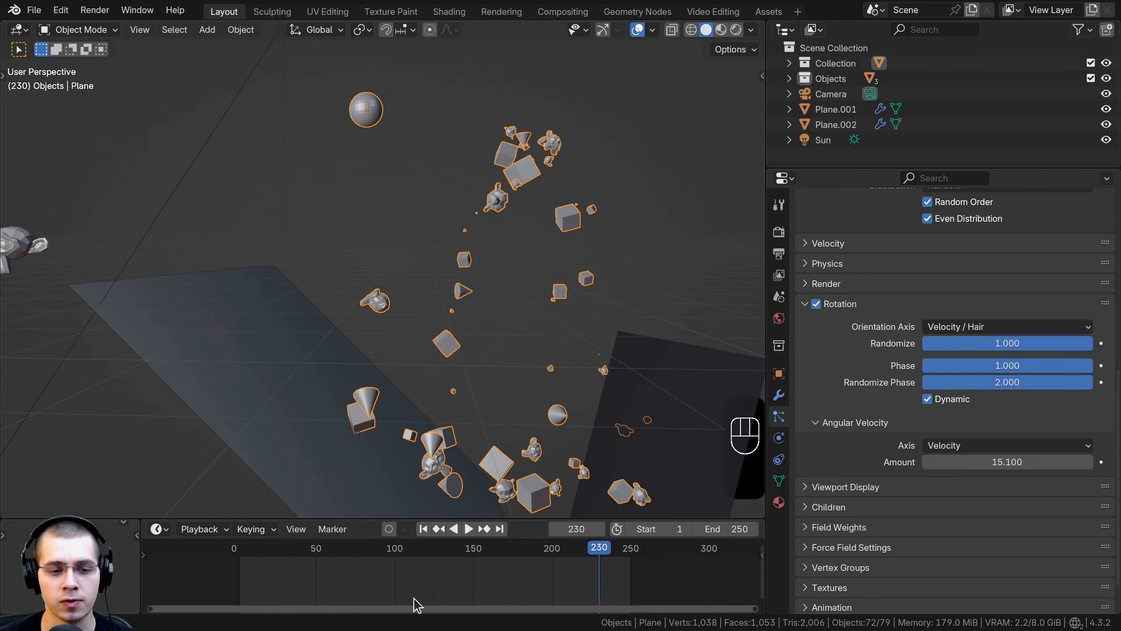
key(space)
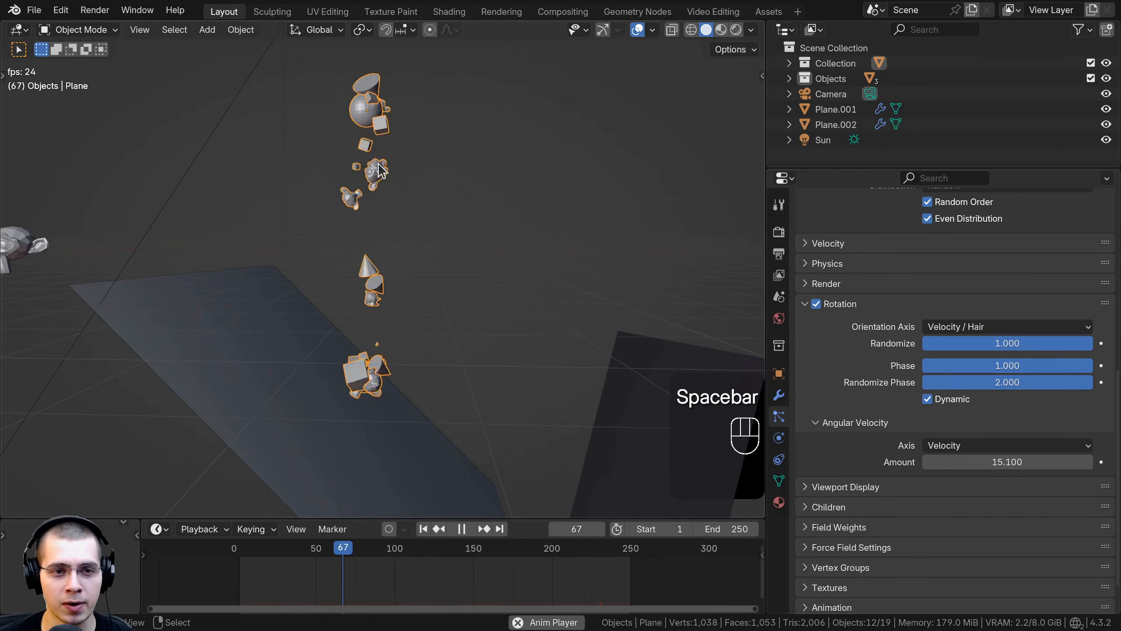
drag(937, 462, 1022, 463)
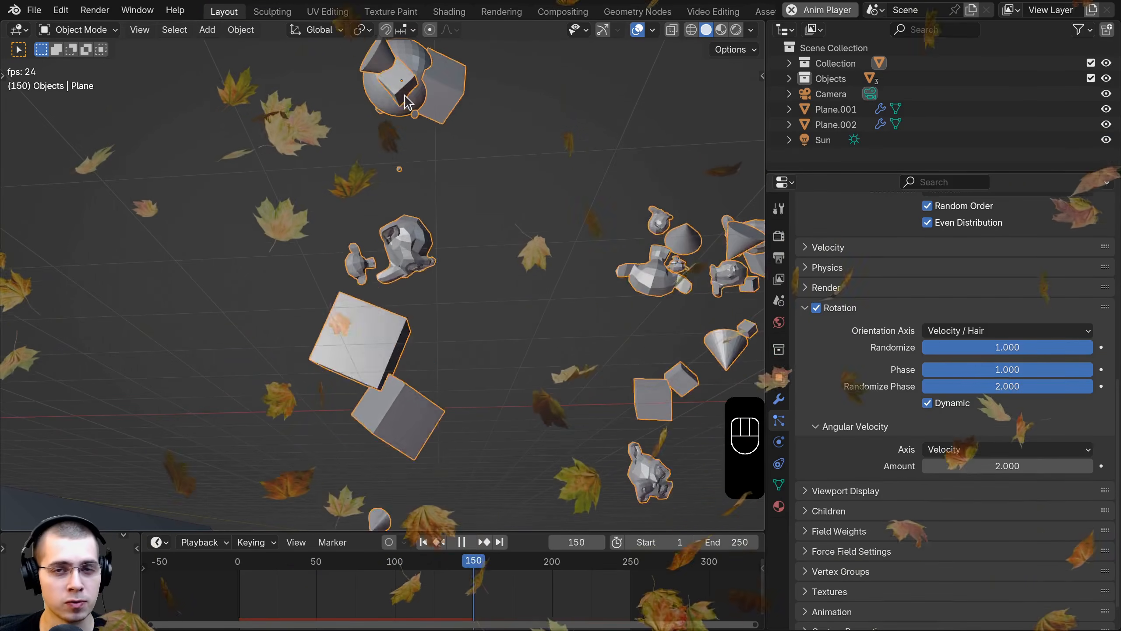
Step: Play the animation, rewind it to the beginning and replay it to examine how the falling instances rotate
key(space)
key(space)
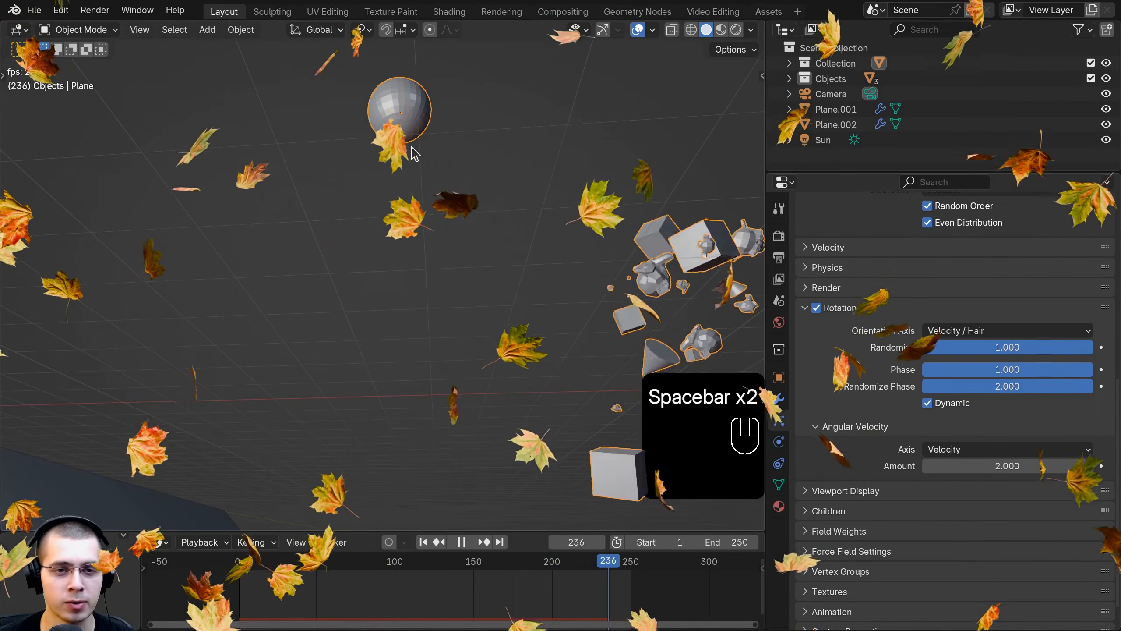
key(space)
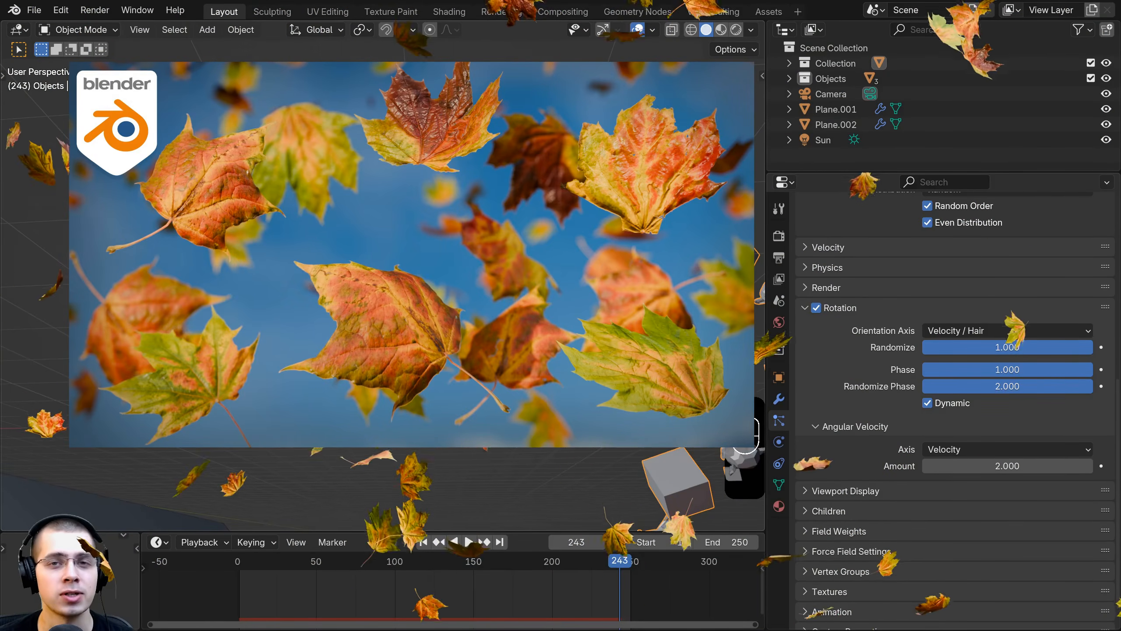
key(space)
drag(247, 563, 145, 568)
key(space)
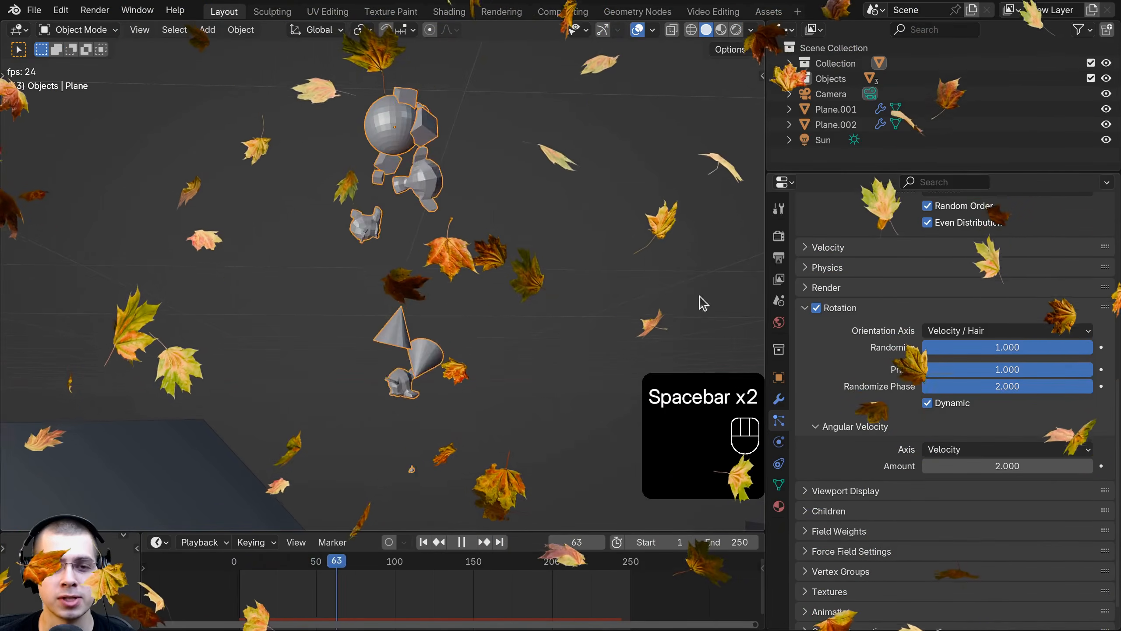
Step: Set the Angular Velocity amount to 5.5 and replay the animation to check the faster spin
key(space)
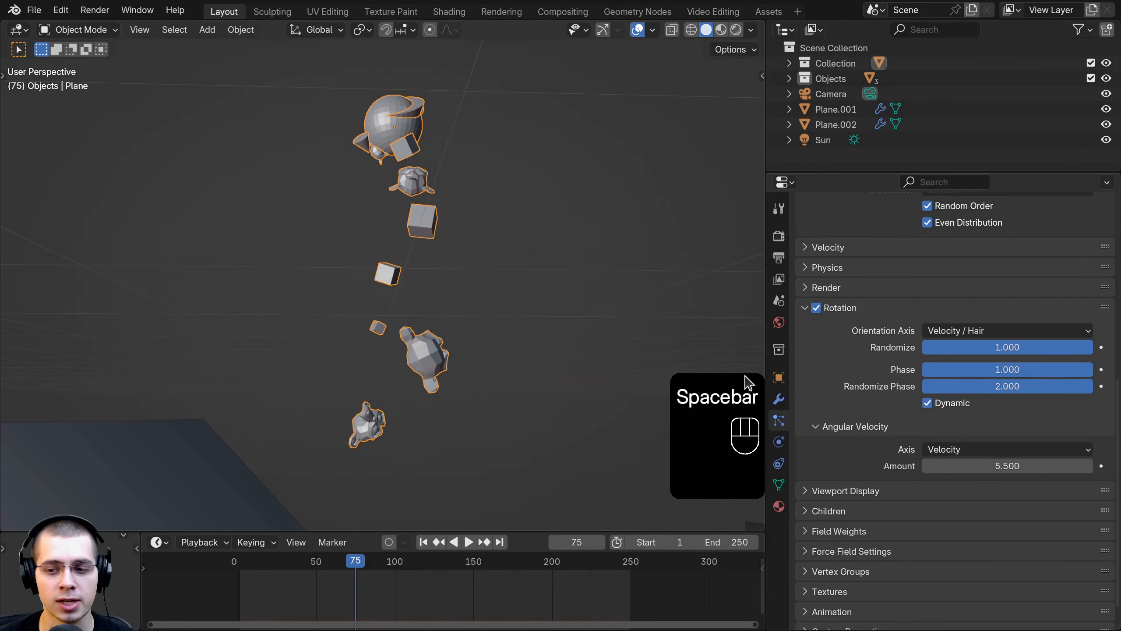
key(space)
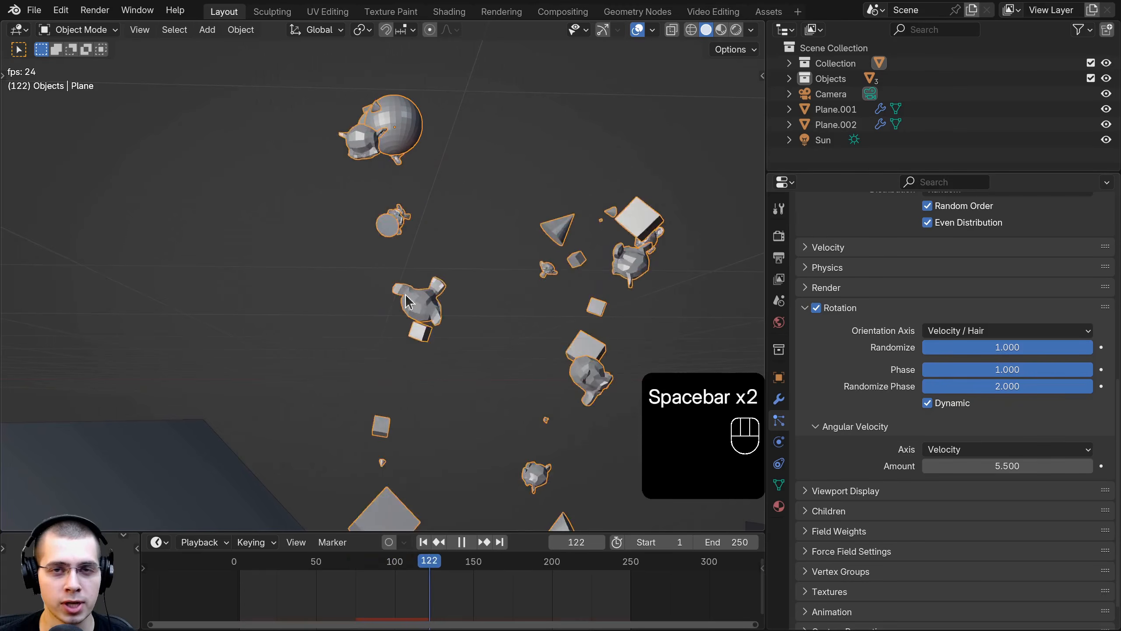
click(169, 610)
shift+middle_drag(329, 376, 413, 363)
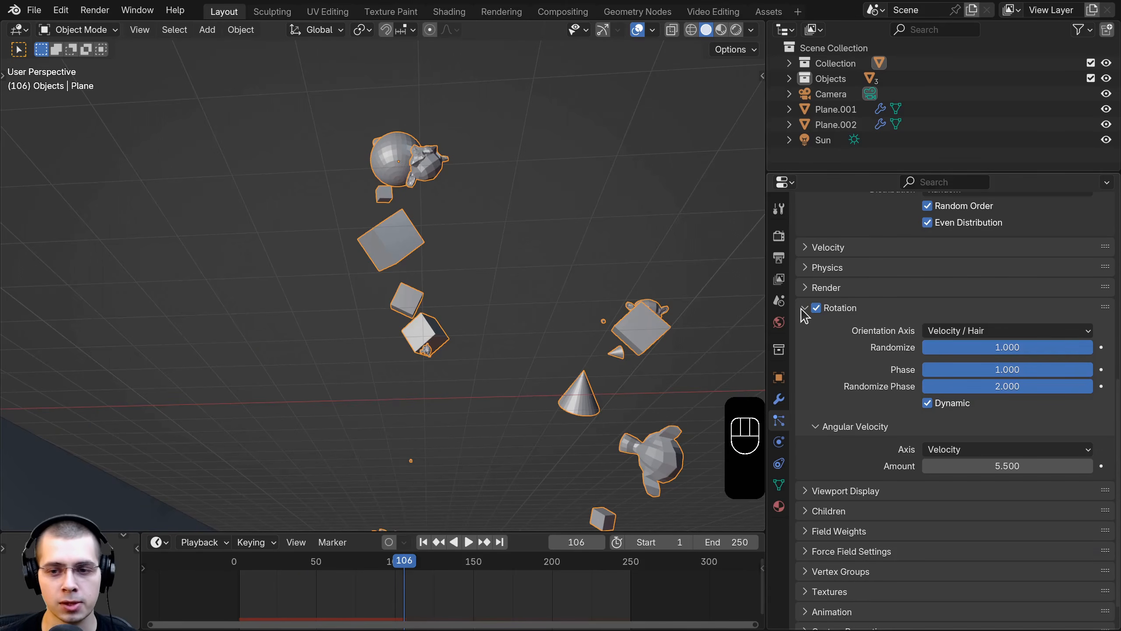
Step: Open the Viewport Display settings, go through the Display As options and examine the instances during playback
click(804, 308)
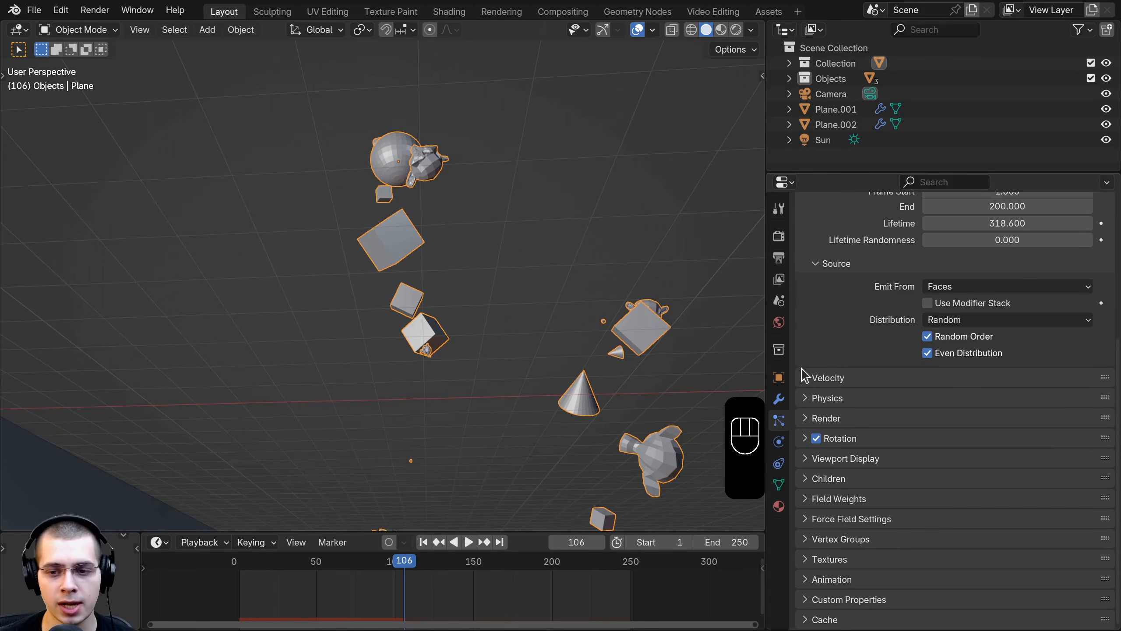
click(804, 459)
scroll(821, 400, down, 5)
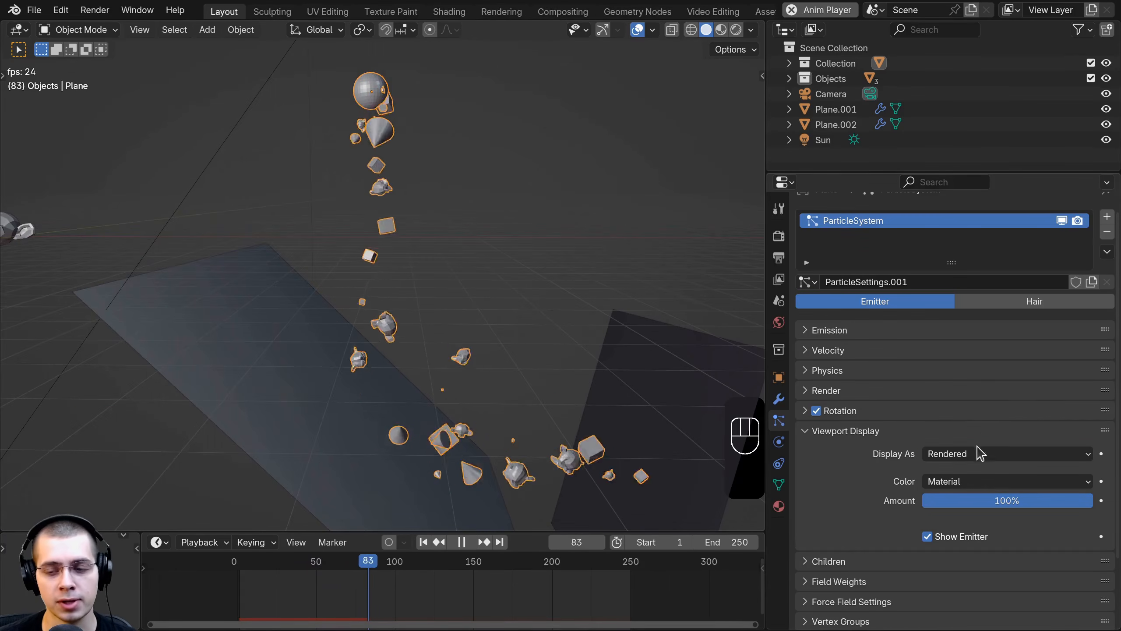
click(979, 455)
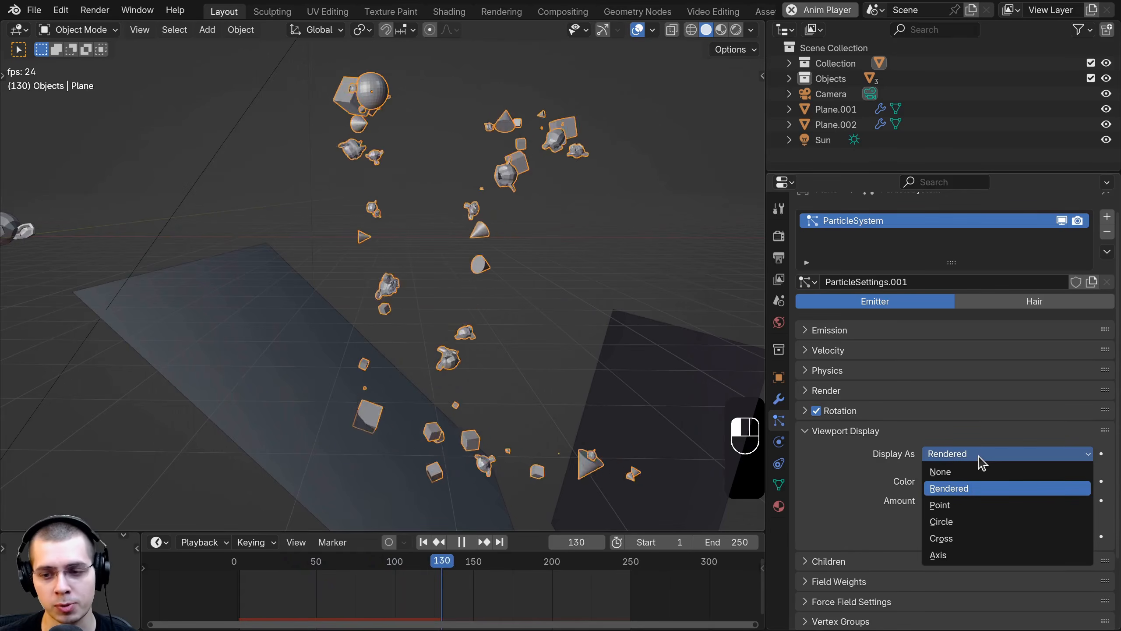
middle_drag(546, 276, 420, 110)
key(space)
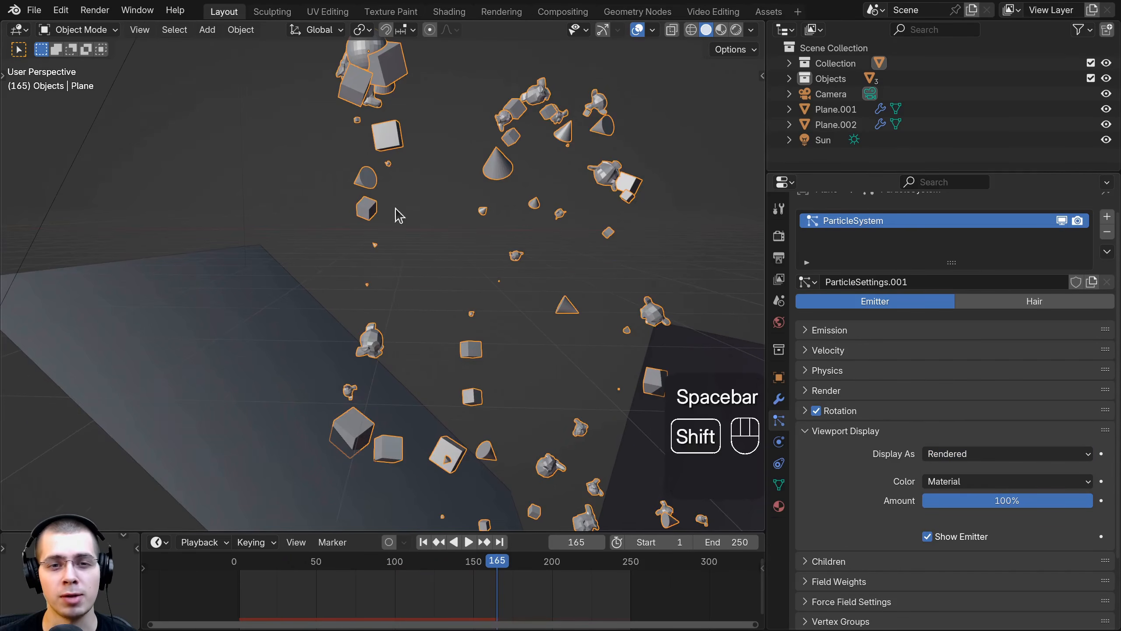
key(space)
key(space)
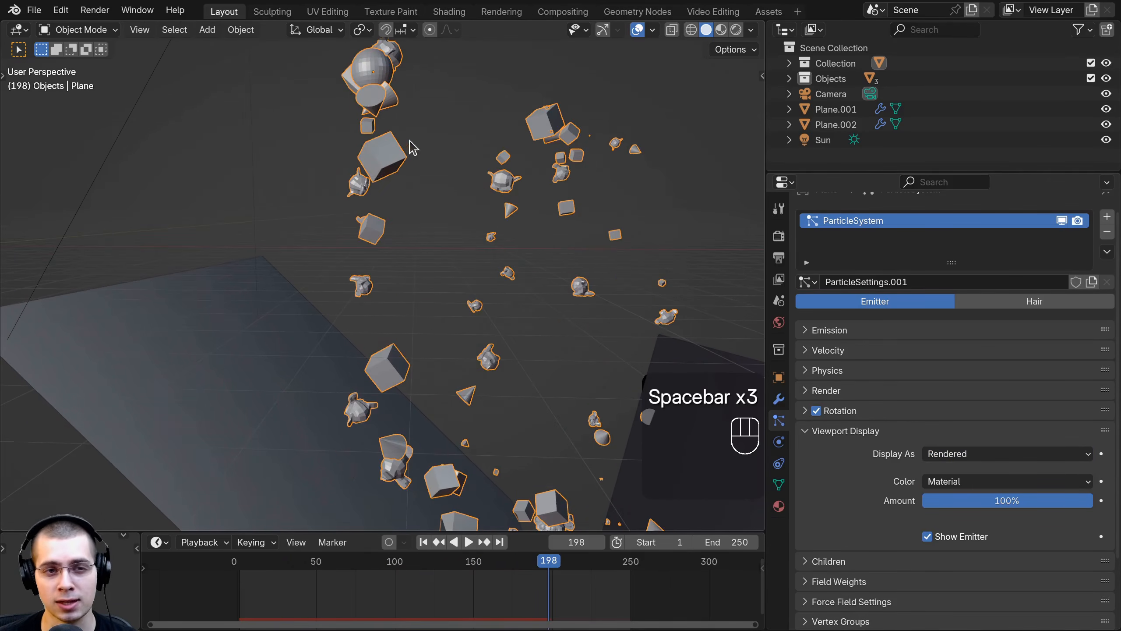
key(space)
key(space)
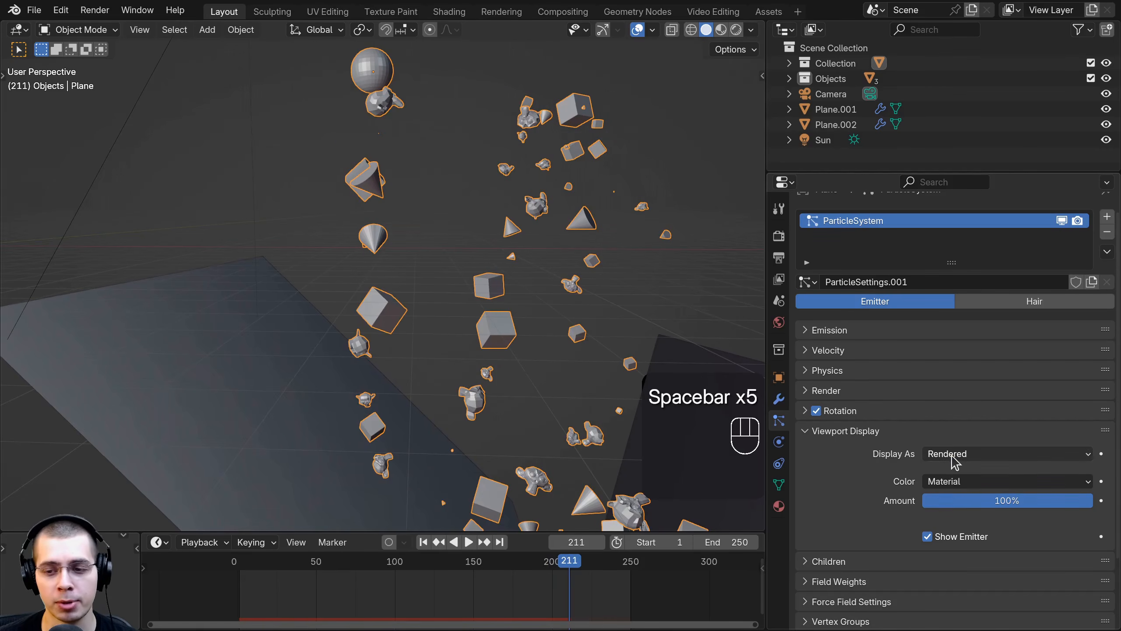
Step: Display the particles as Point in the viewport, play the animation and render the current frame for comparison
click(952, 455)
click(955, 507)
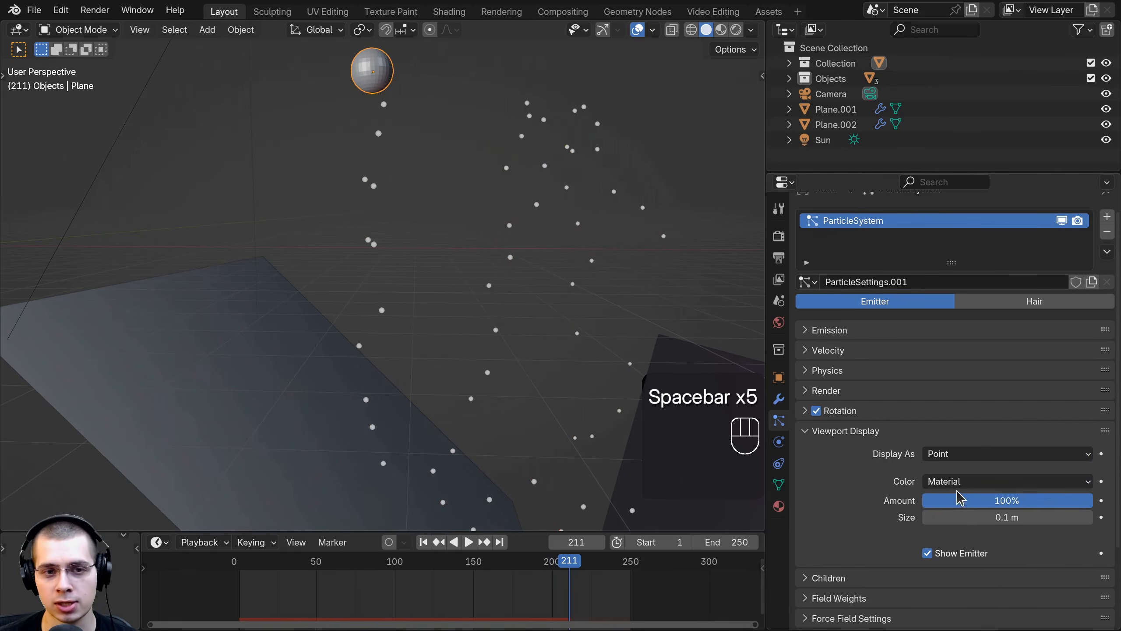
middle_drag(432, 346, 486, 335)
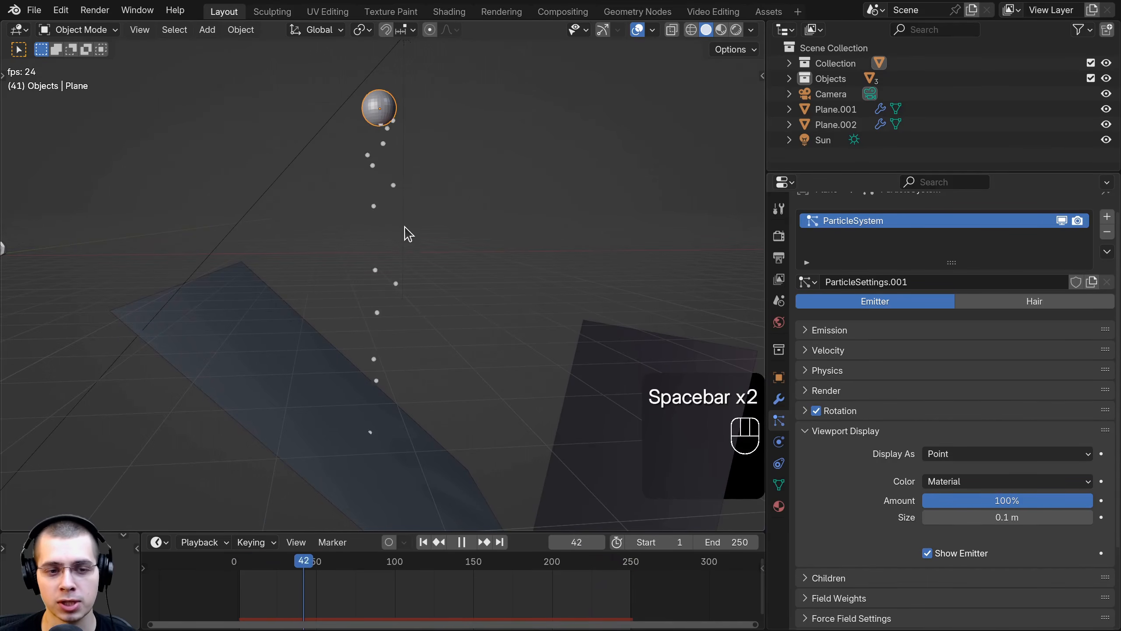
key(F12)
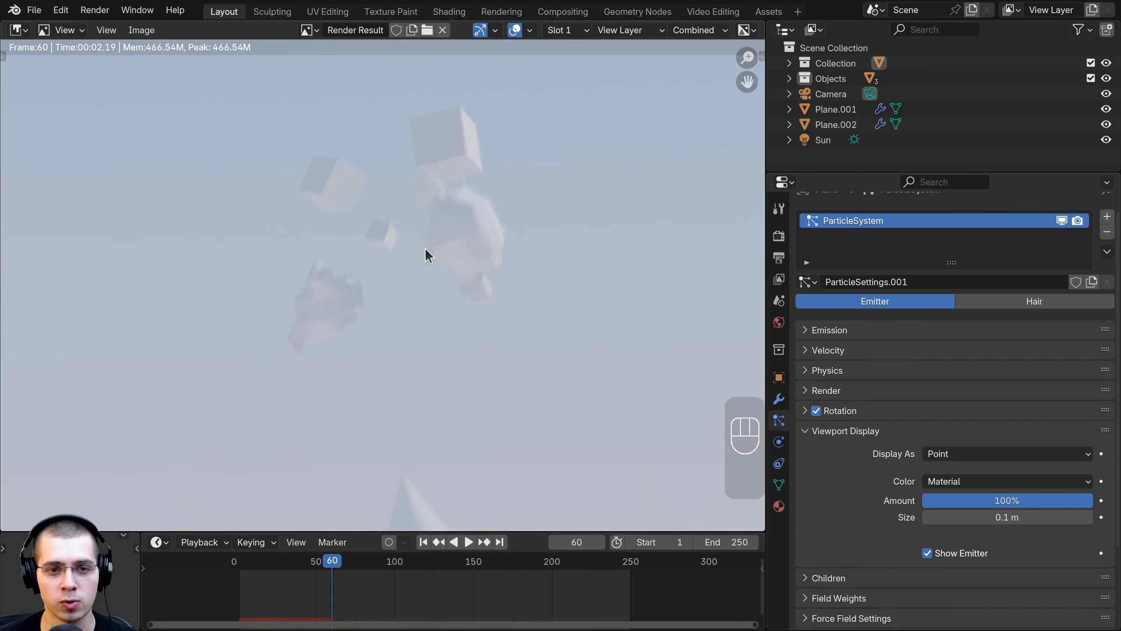
key(Escape)
Step: Set the particles' viewport display back to Rendered and play the animation
scroll(847, 411, down, 5)
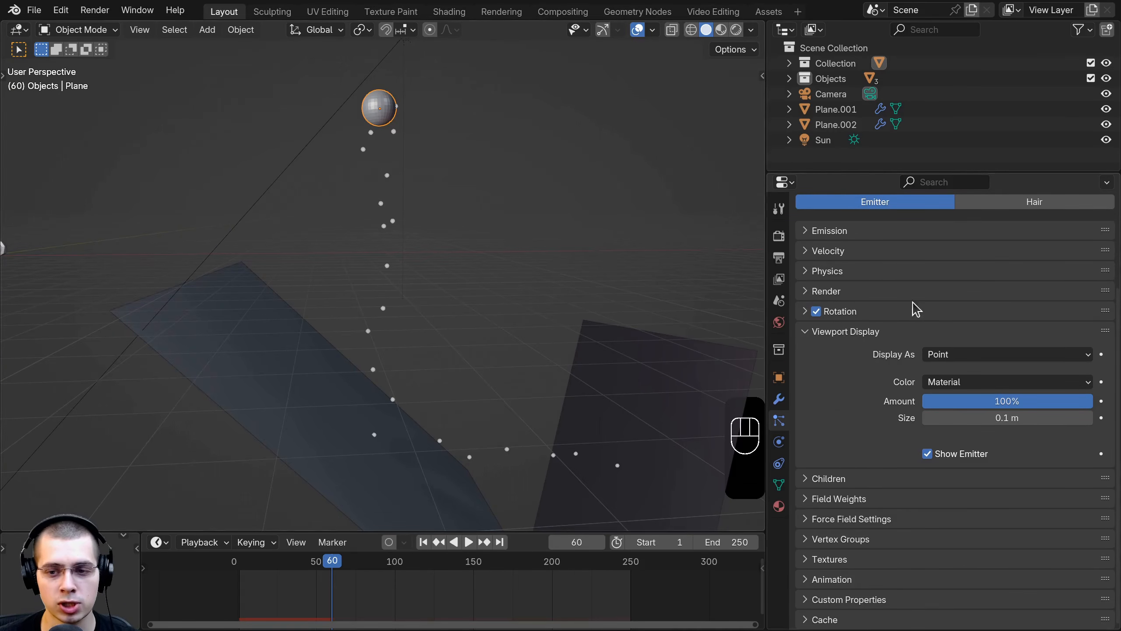
click(939, 355)
click(950, 390)
key(space)
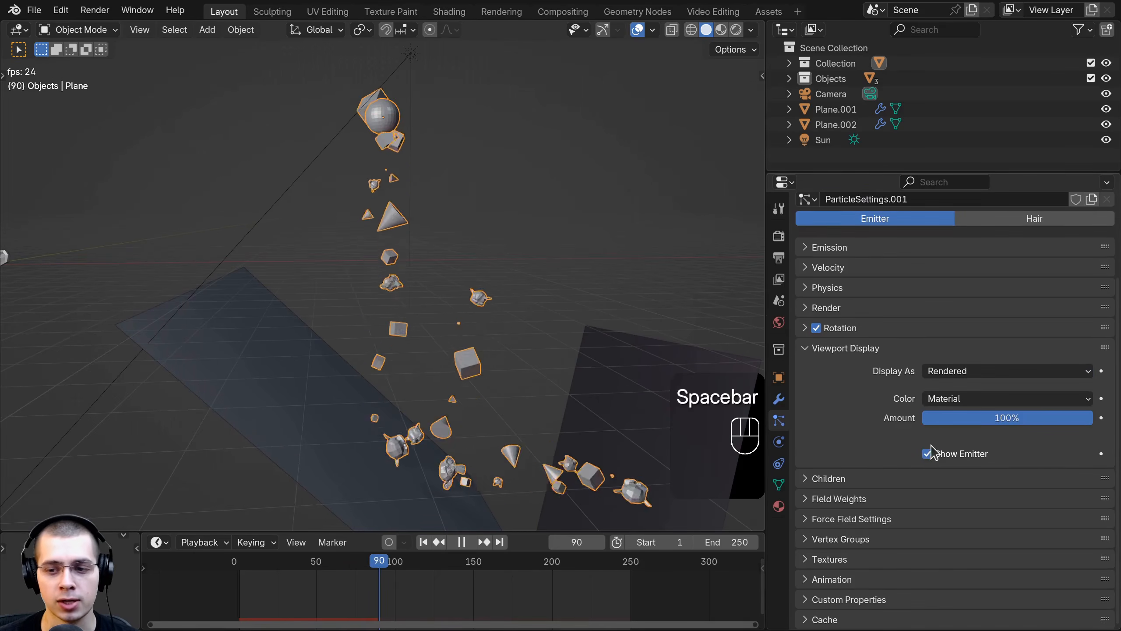
Step: Turn off Show Emitter in Viewport Display and play the animation, deselecting everything and reselecting the emitter
click(929, 454)
shift+middle_drag(424, 275, 442, 371)
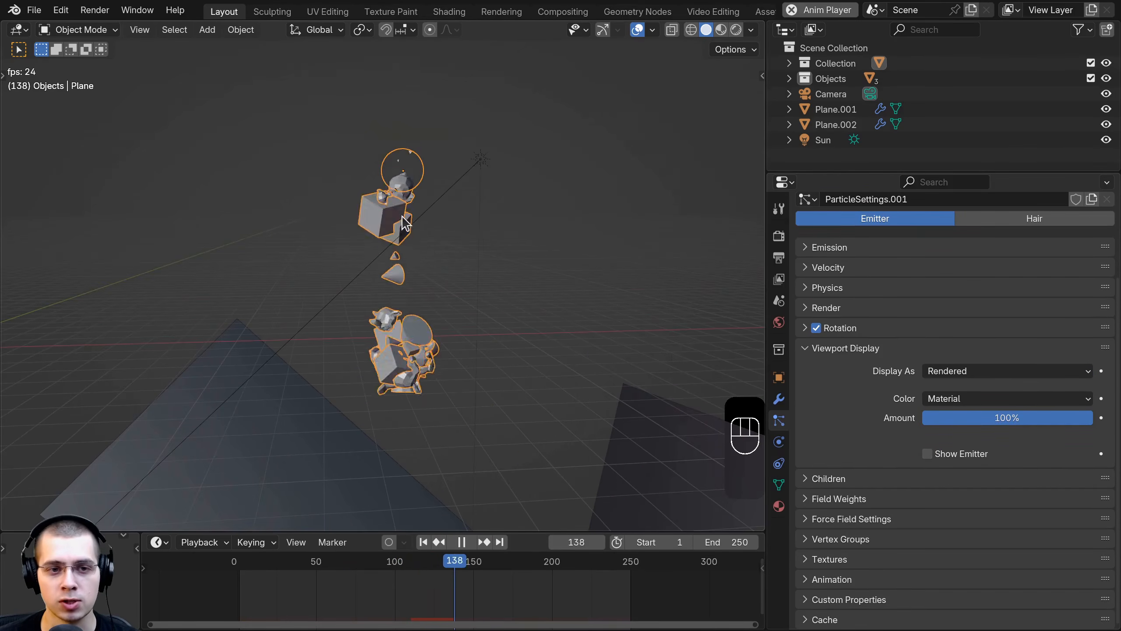
key(a)
key(a)
key(space)
key(space)
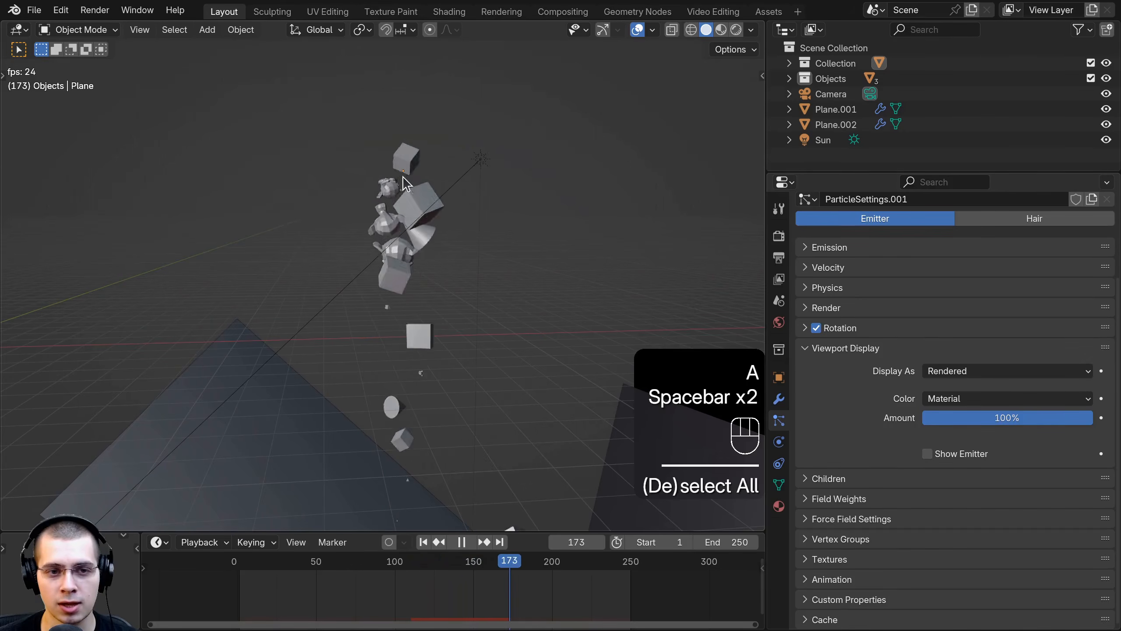
click(390, 170)
key(space)
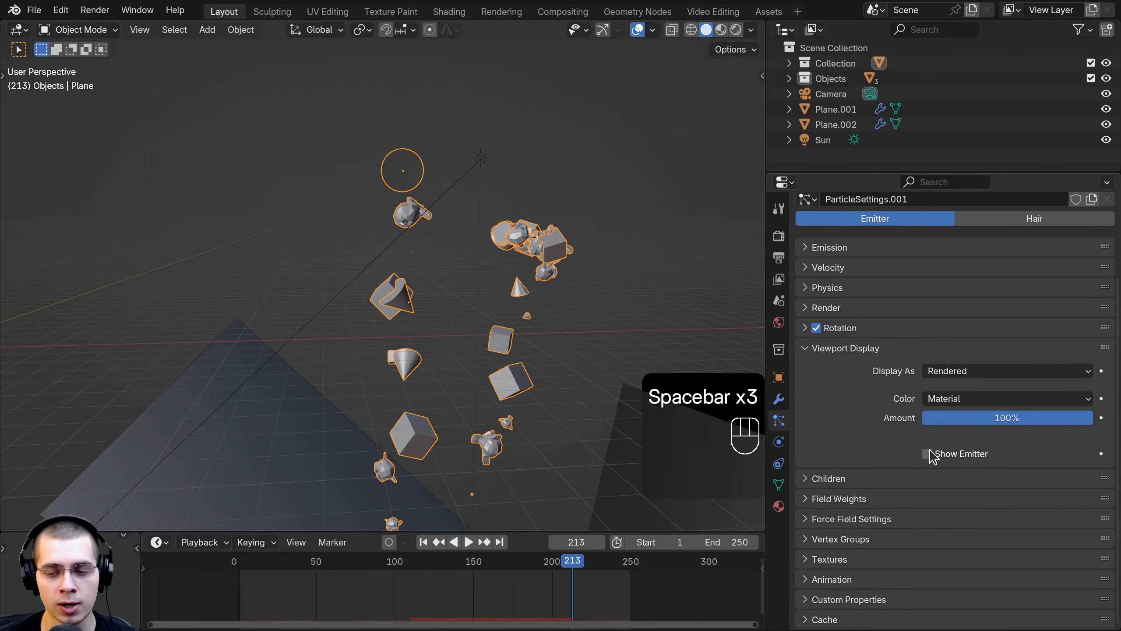
Step: Turn off Show Emitter in the particle system's Render settings and collapse those settings
click(806, 308)
click(928, 397)
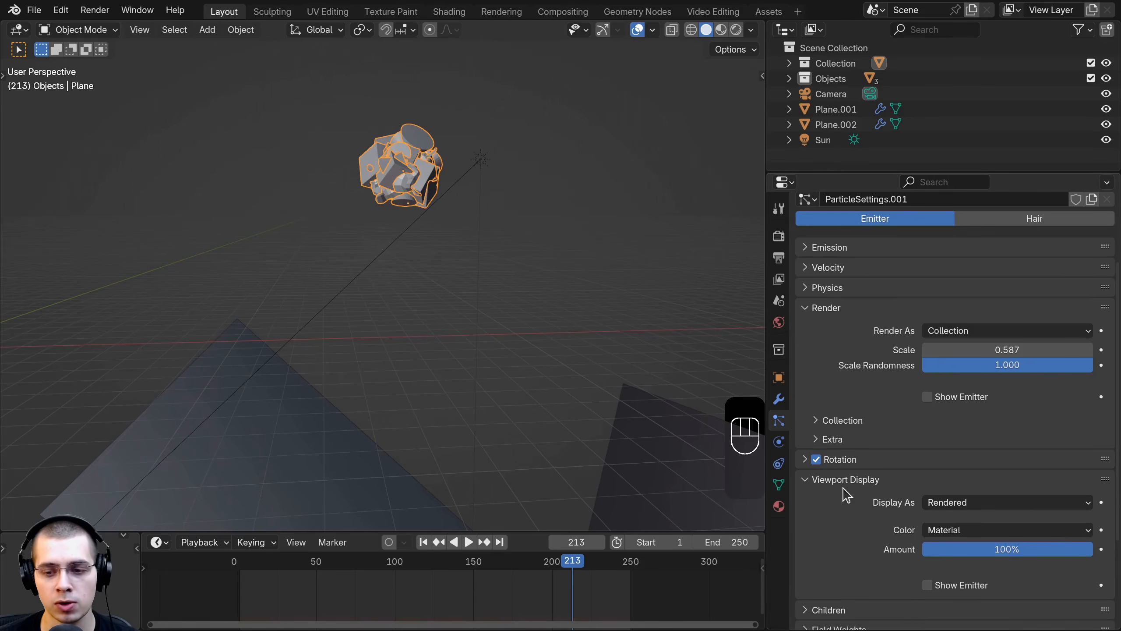
click(813, 308)
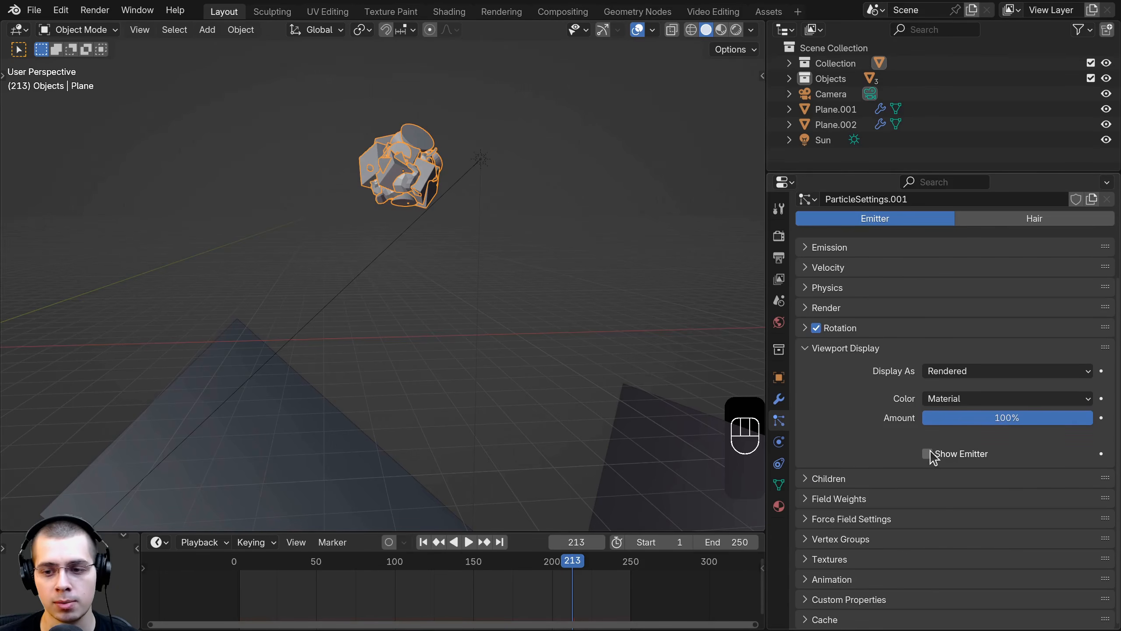
Step: Turn Show Emitter back on in Viewport Display and finish with the display Amount at 100%
click(807, 309)
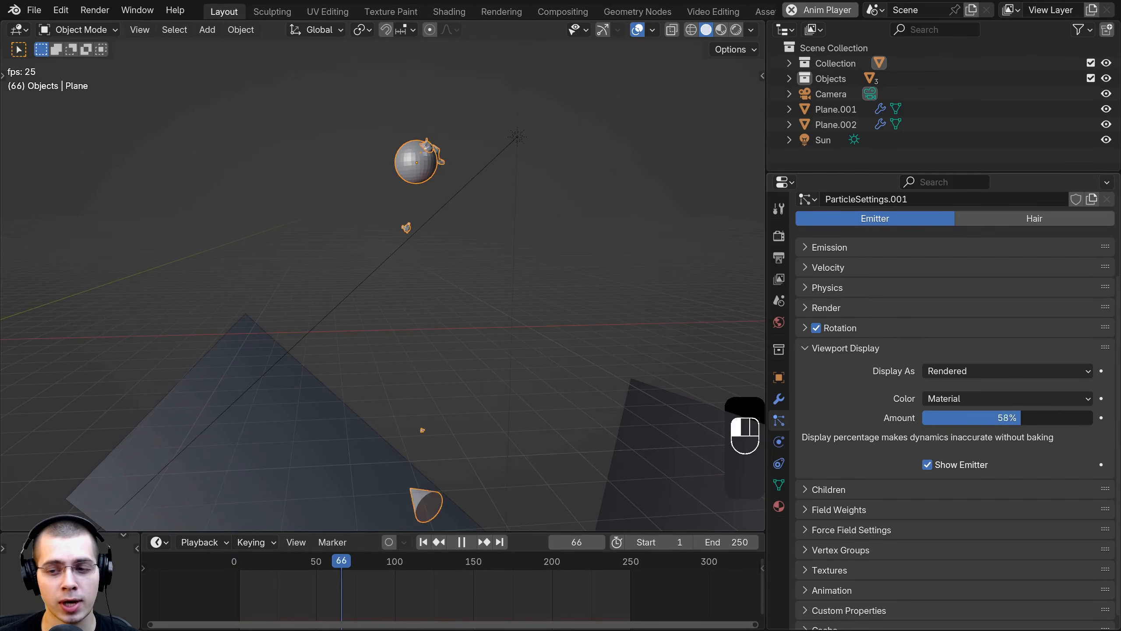
scroll(658, 317, down, 4)
middle_drag(374, 431, 690, 375)
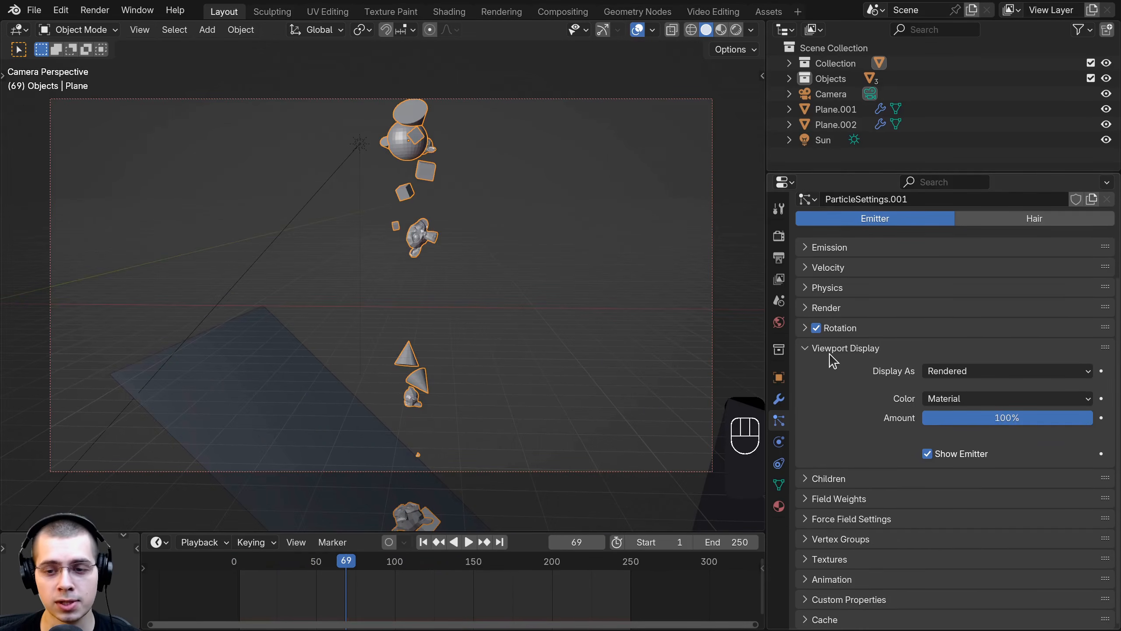
click(831, 352)
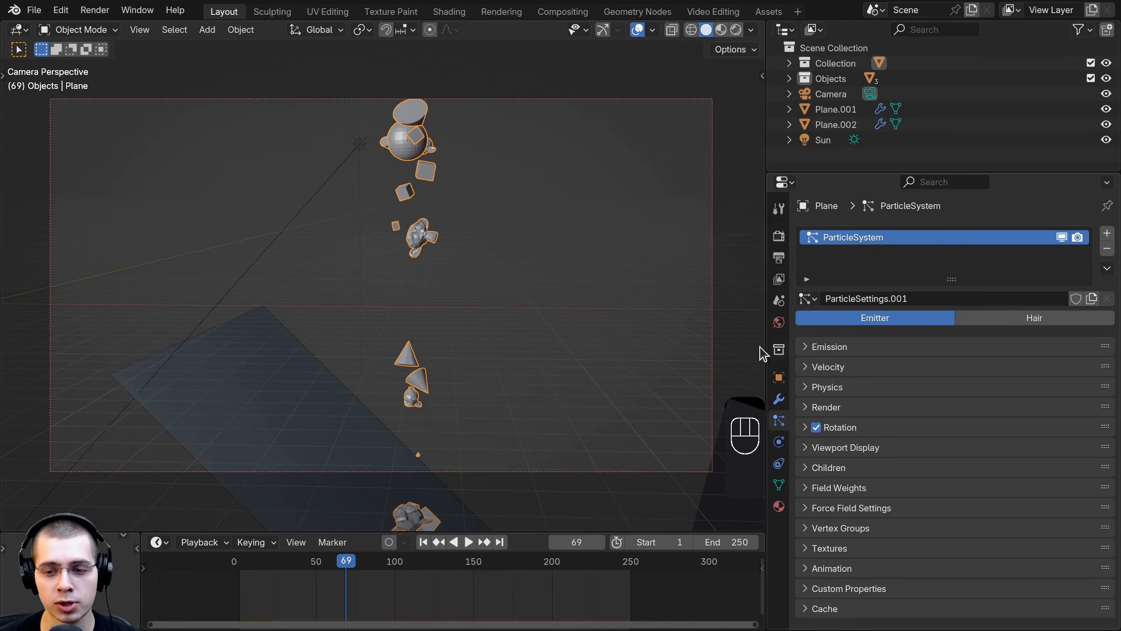
Step: Open the Children settings, set the child particles to Simple and view the clusters up close
click(804, 469)
scroll(826, 458, down, 1)
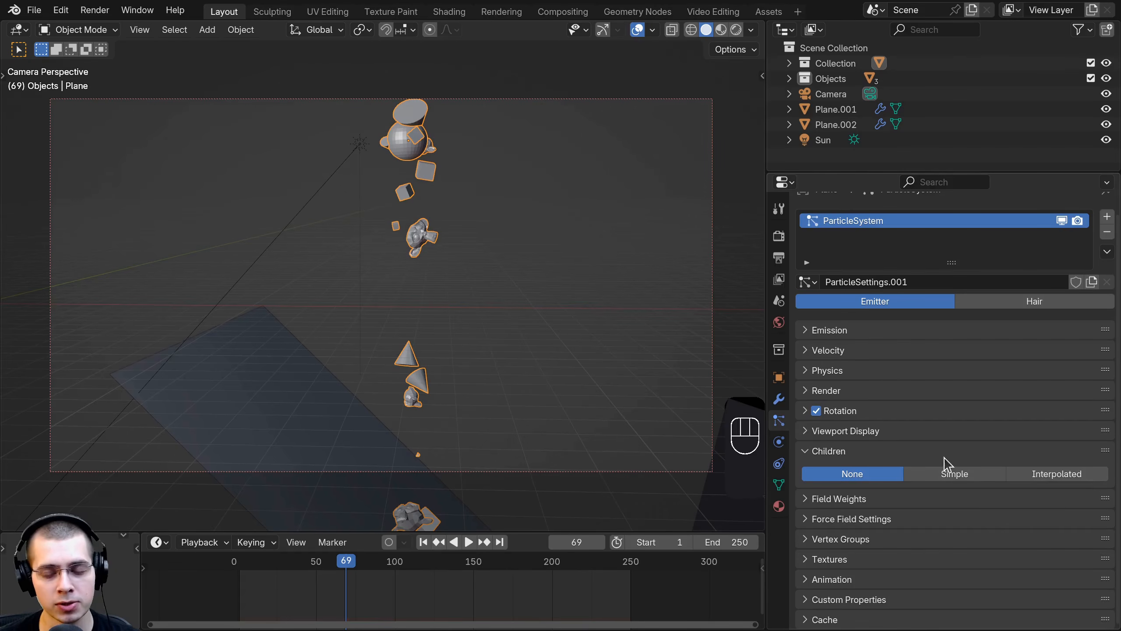
click(927, 477)
middle_drag(407, 243, 360, 287)
scroll(360, 287, up, 4)
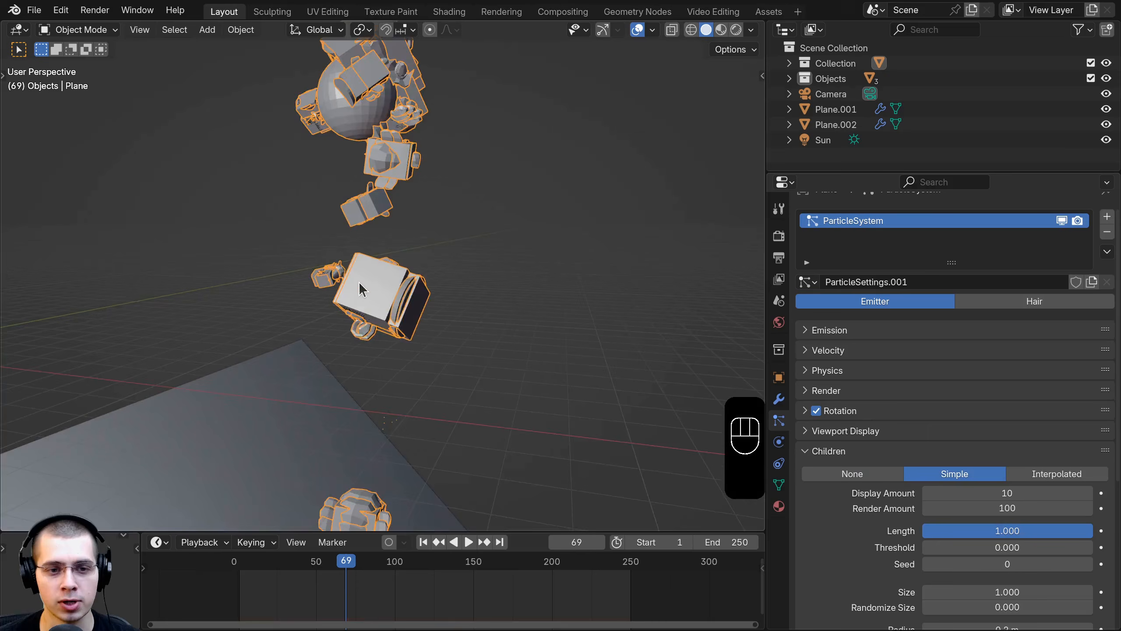
Step: Examine the overlapping child instances around the falling cube and the emitter sphere from several angles
scroll(360, 282, up, 3)
shift+middle_drag(363, 241, 369, 255)
scroll(372, 260, down, 3)
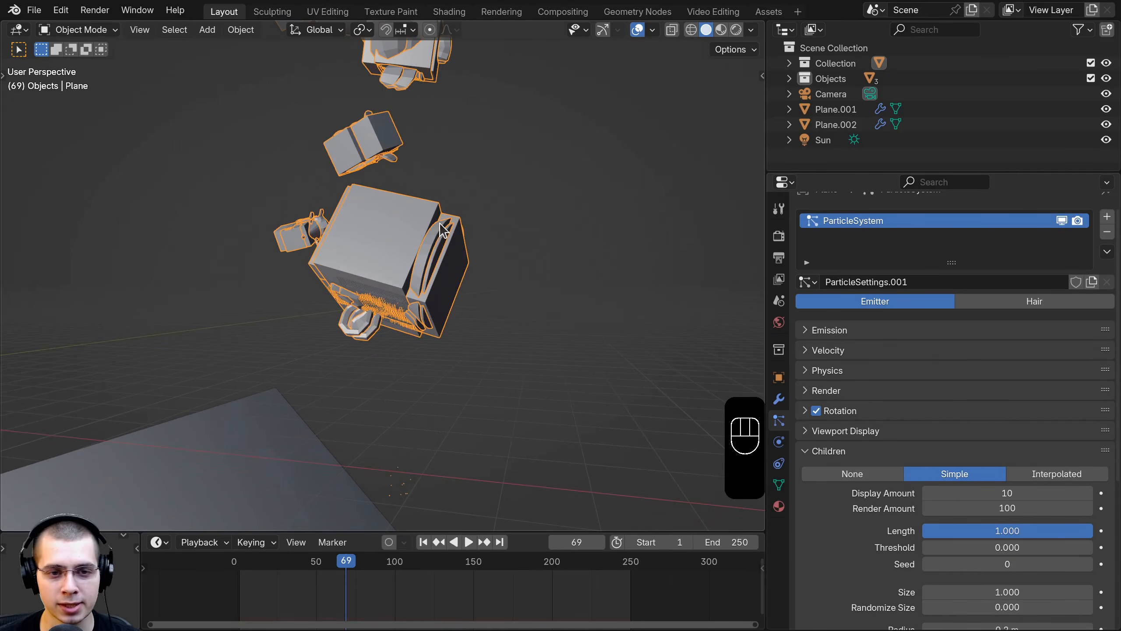
middle_drag(377, 217, 411, 241)
scroll(389, 152, up, 2)
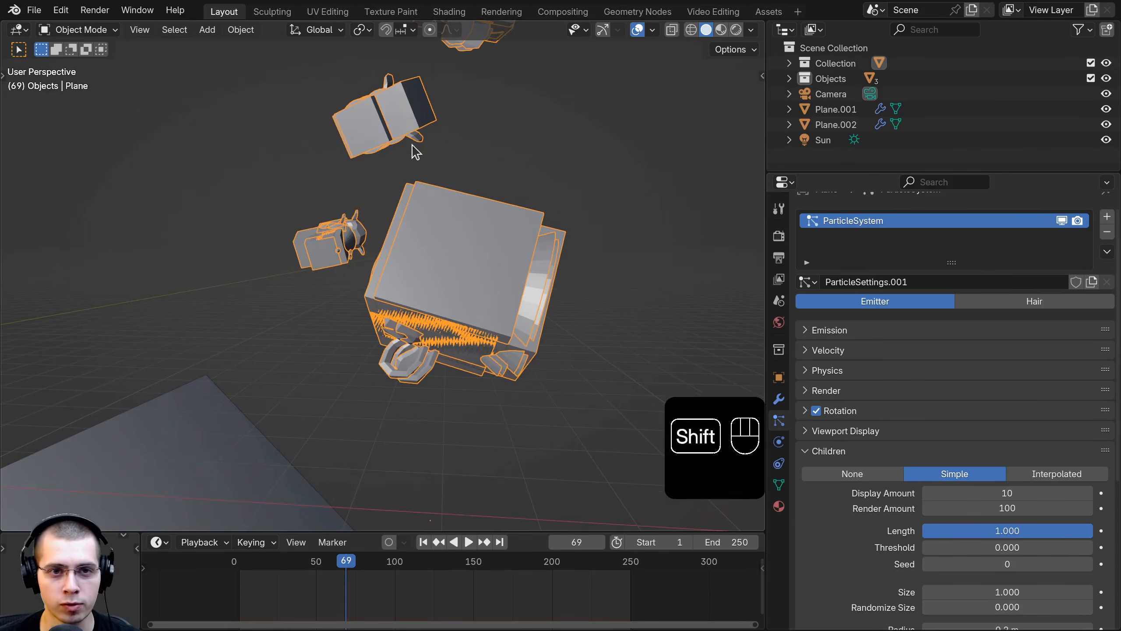
shift+middle_drag(412, 146, 413, 237)
middle_drag(413, 236, 430, 221)
scroll(430, 243, down, 2)
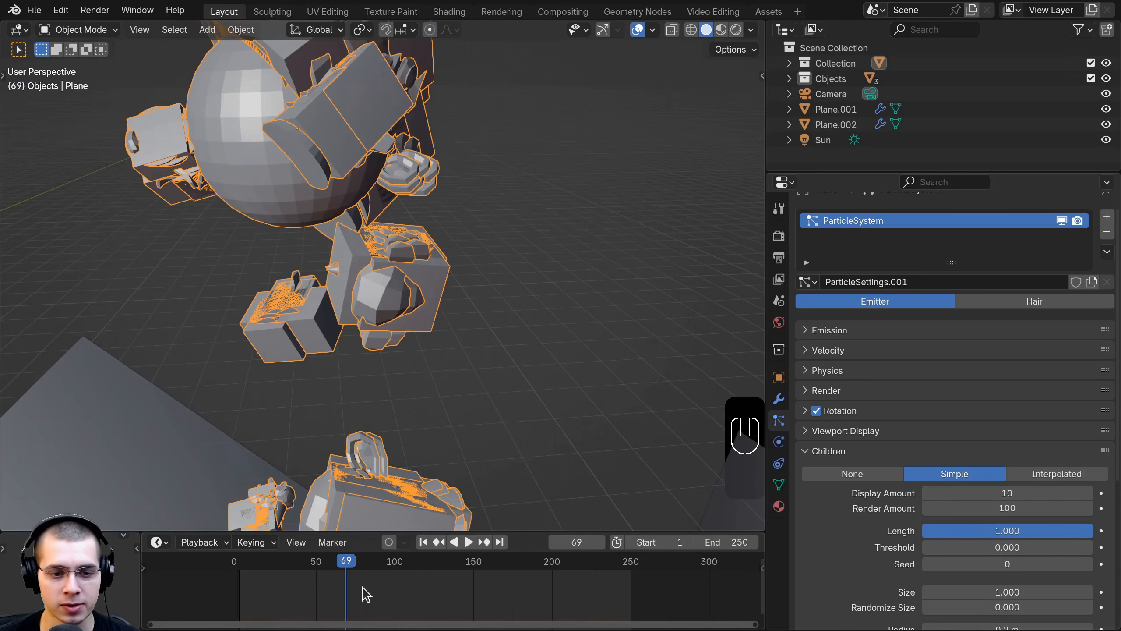
Step: Move to an earlier frame and play the animation to examine how the child particles fall with their parents
click(327, 564)
key(space)
scroll(346, 326, down, 4)
key(space)
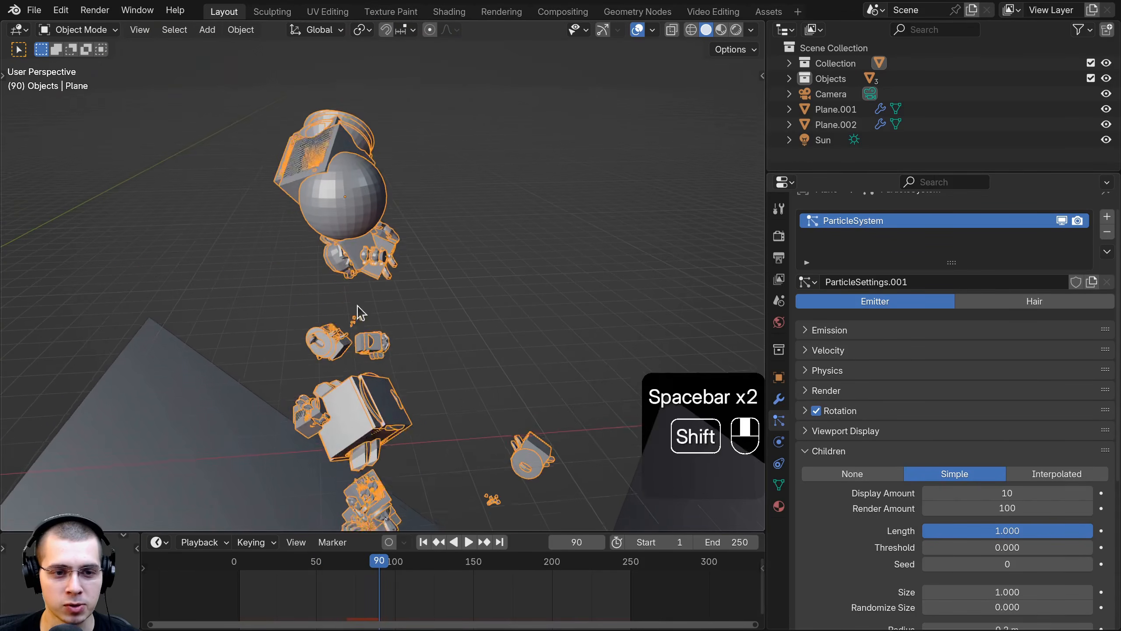
key(space)
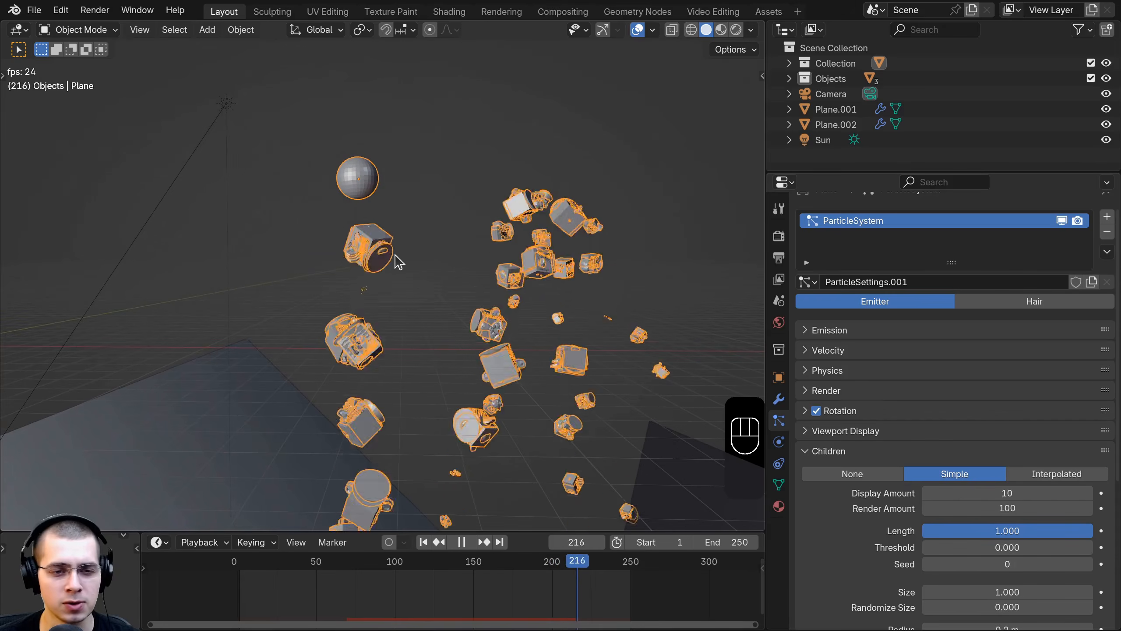
Step: Stop the animation, switch the children to Interpolated and return them to Simple
key(space)
scroll(979, 374, down, 2)
scroll(979, 373, down, 4)
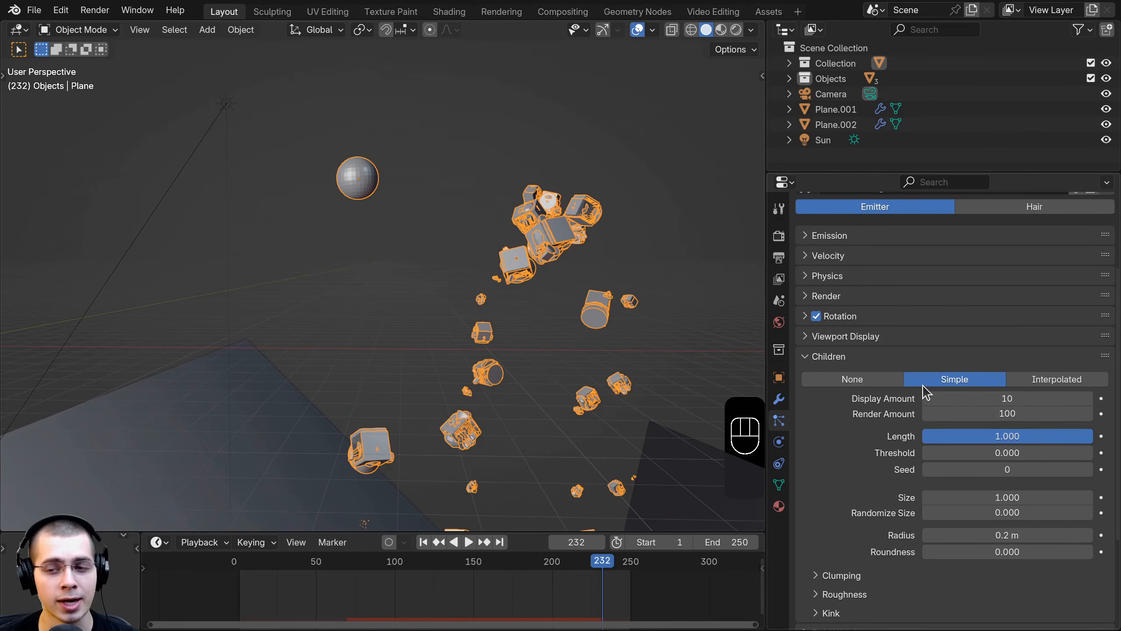
click(1018, 379)
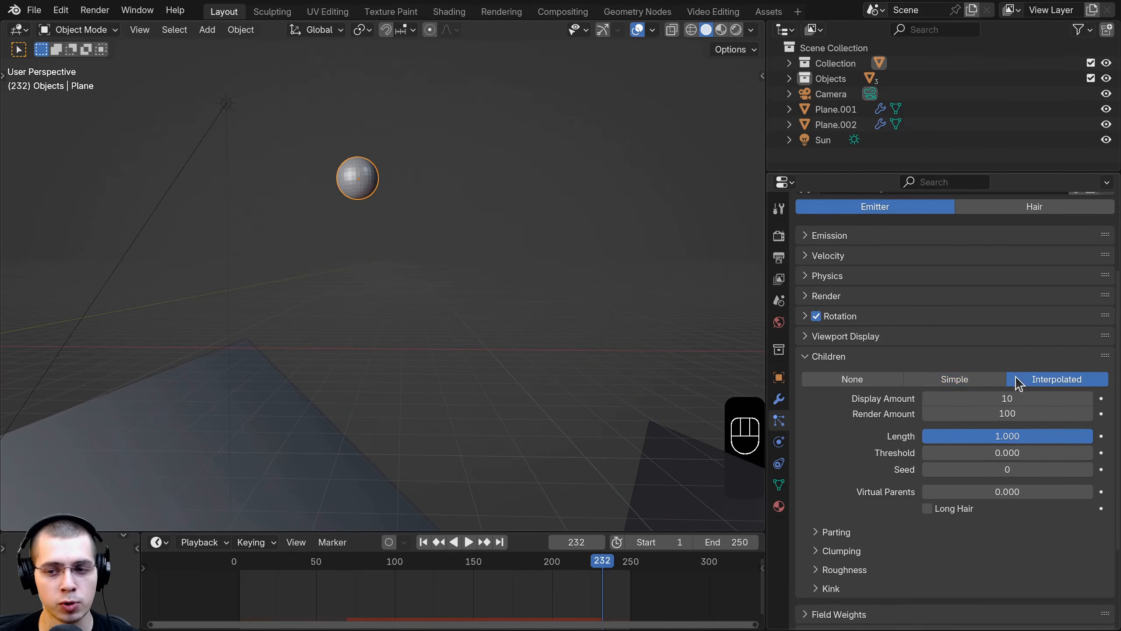
click(983, 379)
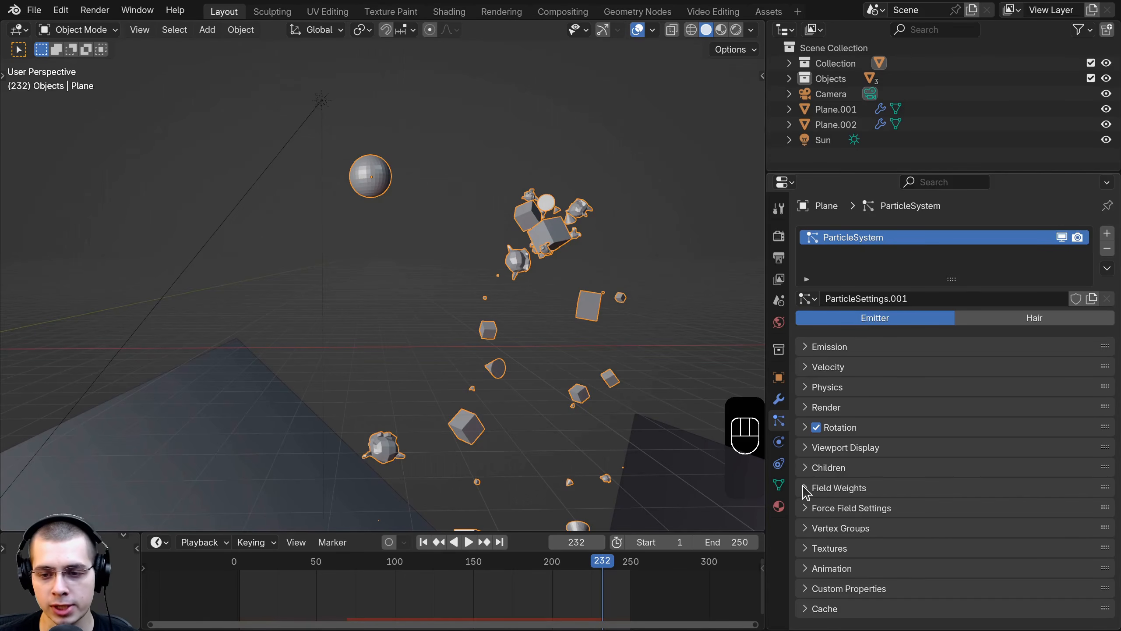
Step: Open the Field Weights settings and play the animation to examine how the particles fall at full gravity
click(805, 487)
scroll(835, 437, down, 8)
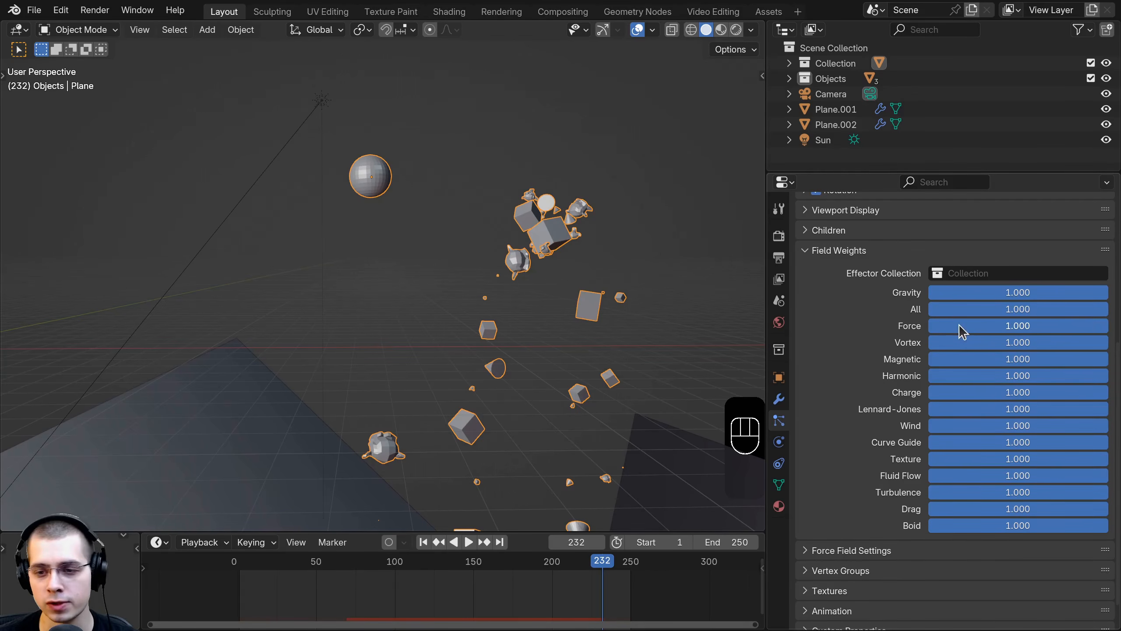
shift+middle_drag(425, 225, 415, 220)
key(space)
scroll(426, 253, up, 1)
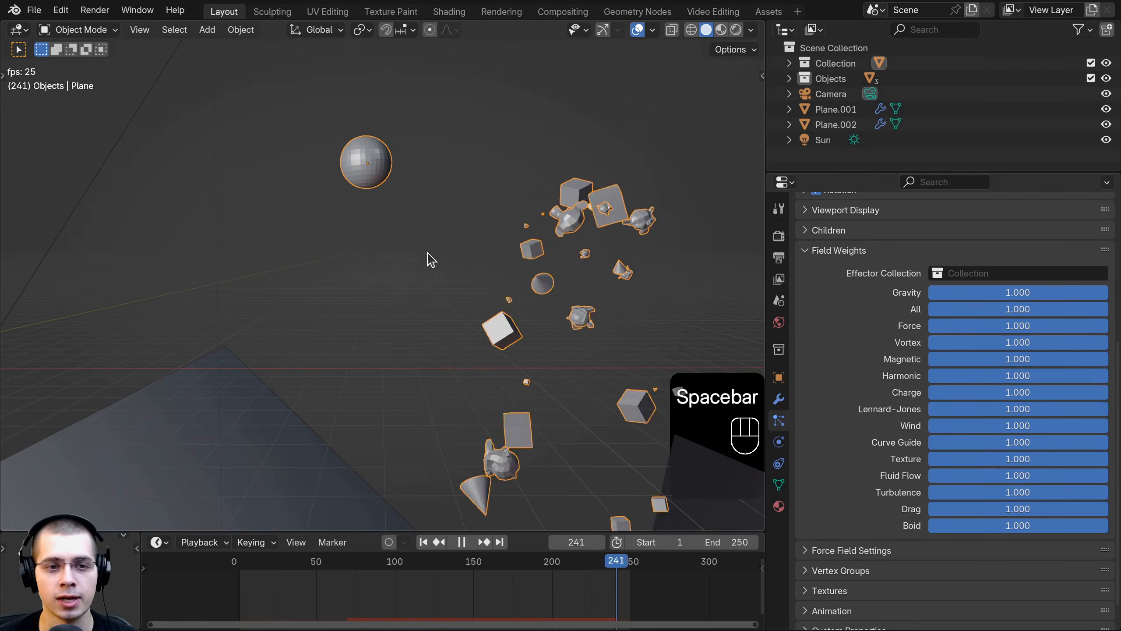
shift+middle_drag(442, 241, 446, 253)
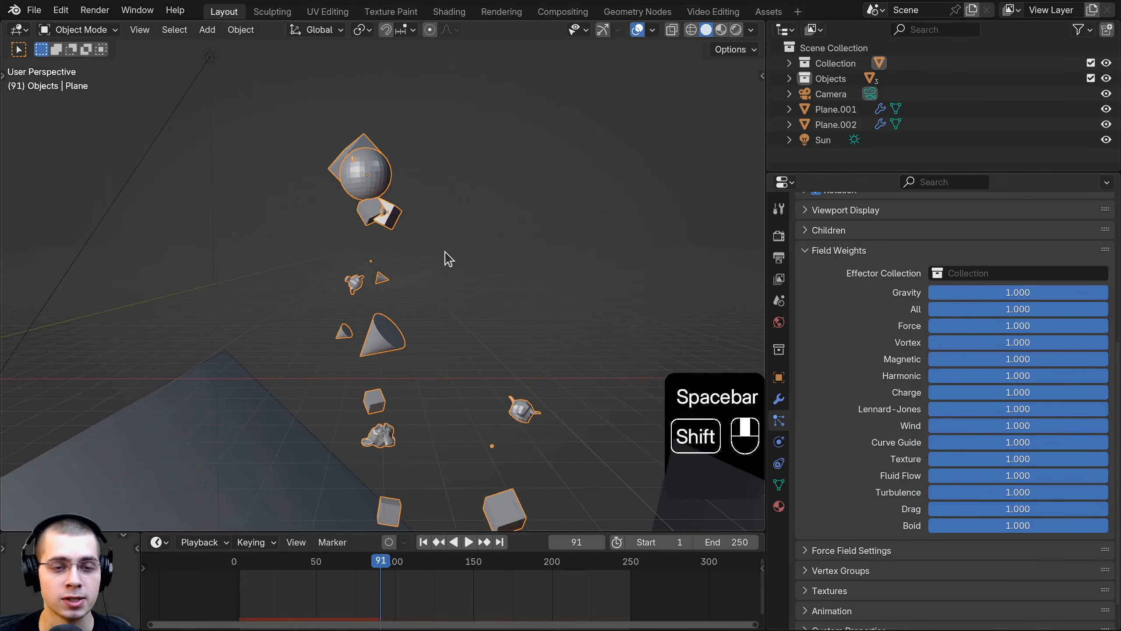
key(space)
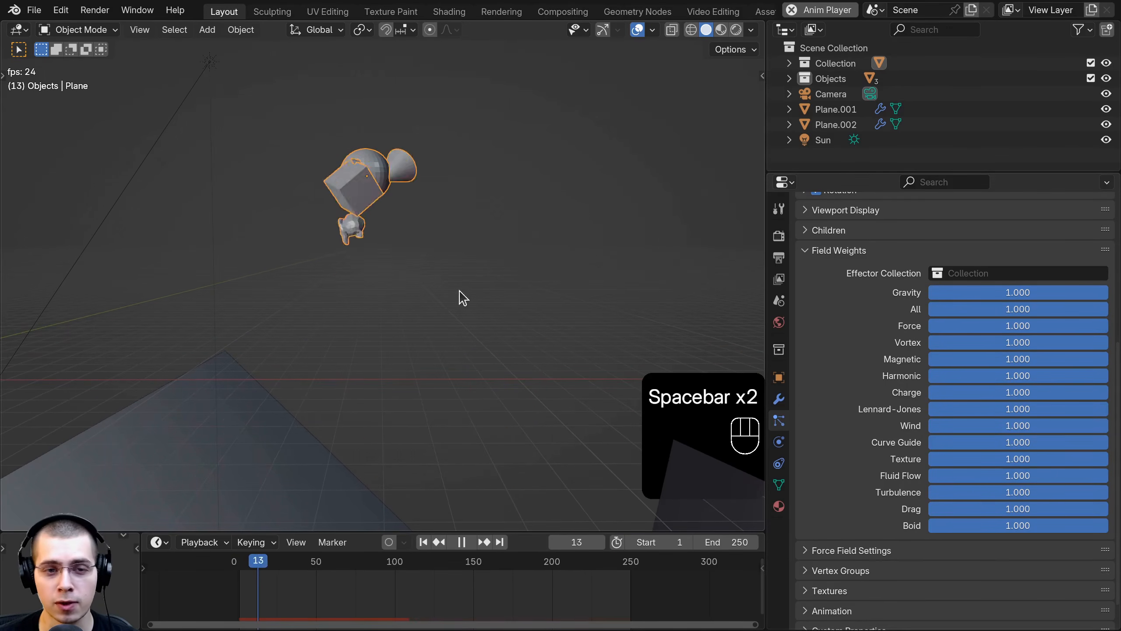
Step: Set the Gravity field weight to 0 and replay the animation to examine the particles around the emitter sphere
key(space)
key(space)
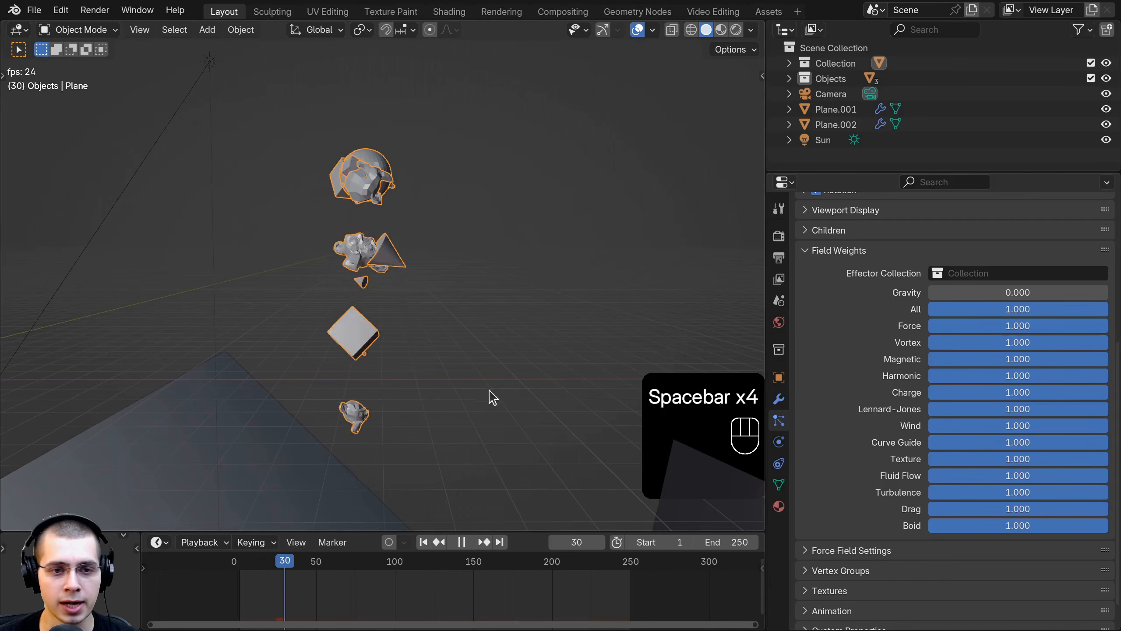
shift+middle_drag(345, 174, 373, 202)
scroll(374, 202, up, 2)
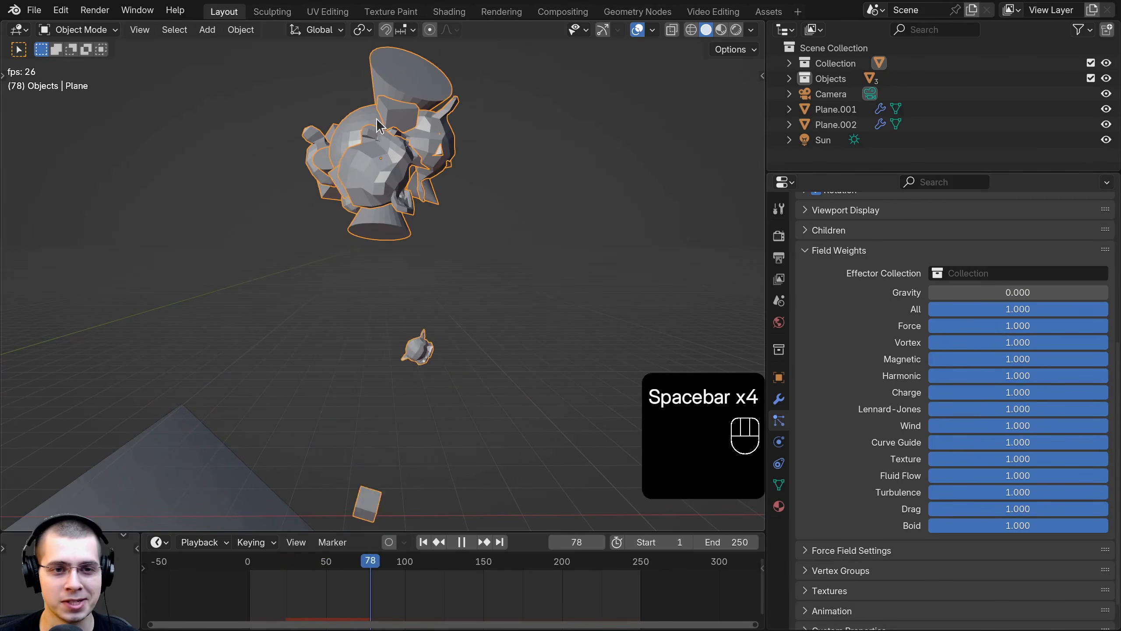
scroll(931, 396, up, 6)
Step: Open the Velocity settings and set the particles' Normal velocity to 2.43 m/s while the animation plays
scroll(923, 398, up, 4)
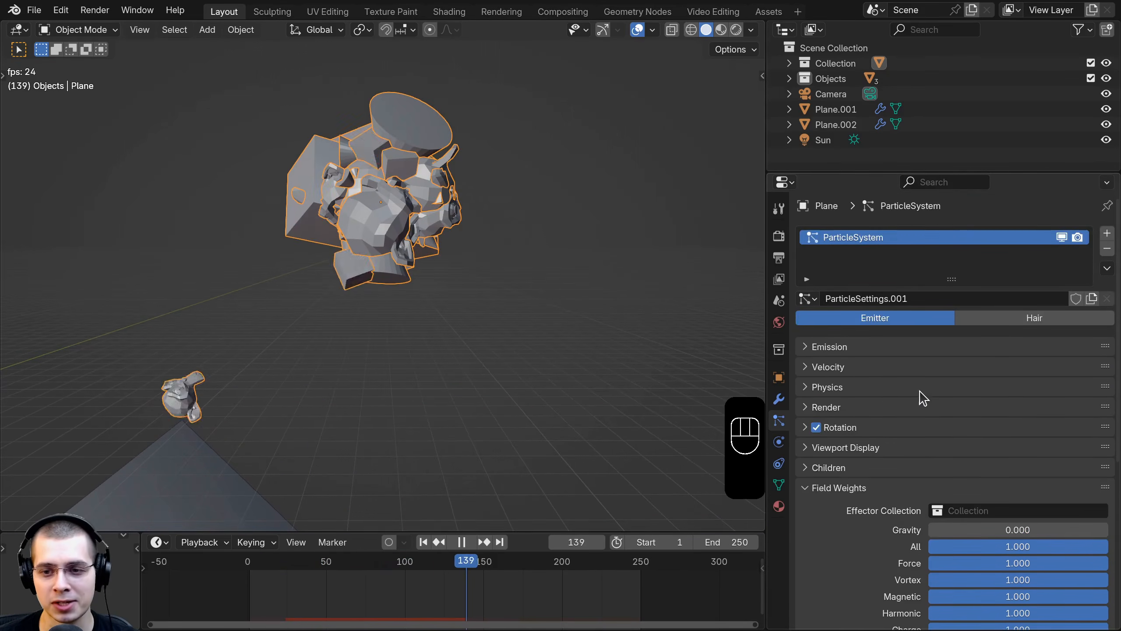
click(828, 367)
scroll(834, 371, down, 2)
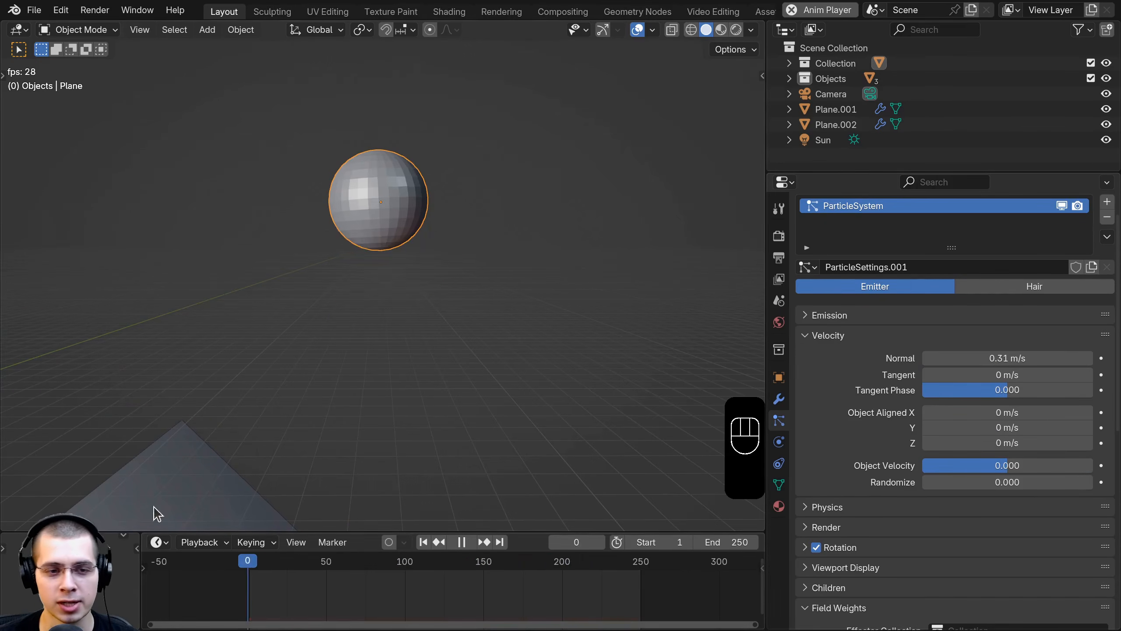
middle_drag(156, 513, 433, 199)
key(a)
scroll(388, 328, up, 4)
scroll(408, 178, up, 2)
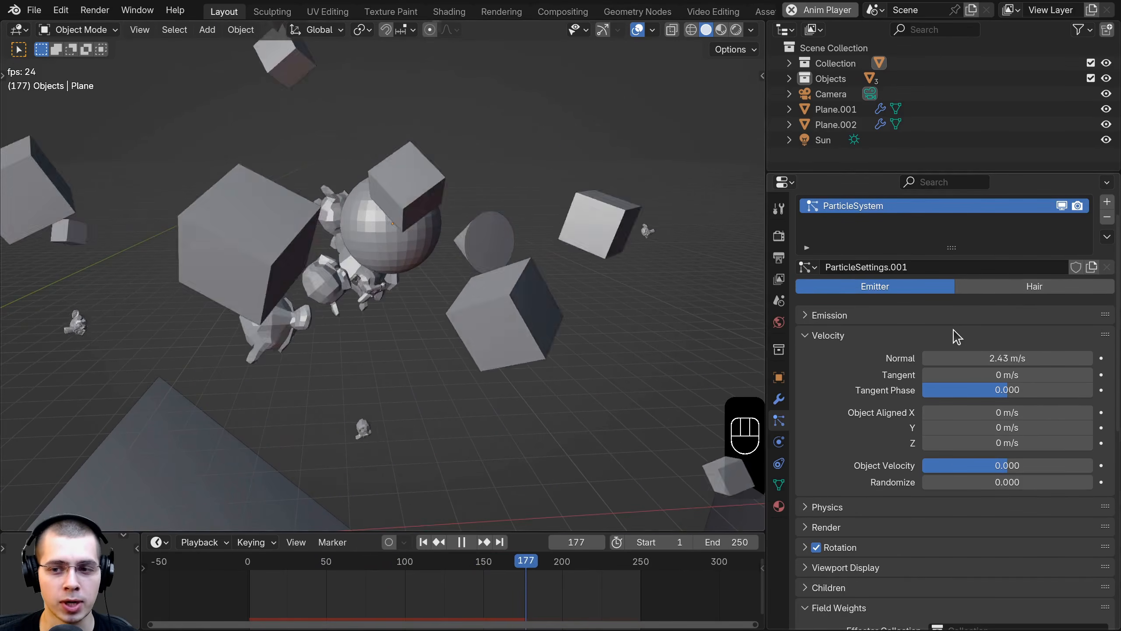
Step: Examine the particles spreading outward around the emitter from several angles and close the Velocity settings
scroll(440, 359, down, 7)
middle_drag(438, 354, 578, 260)
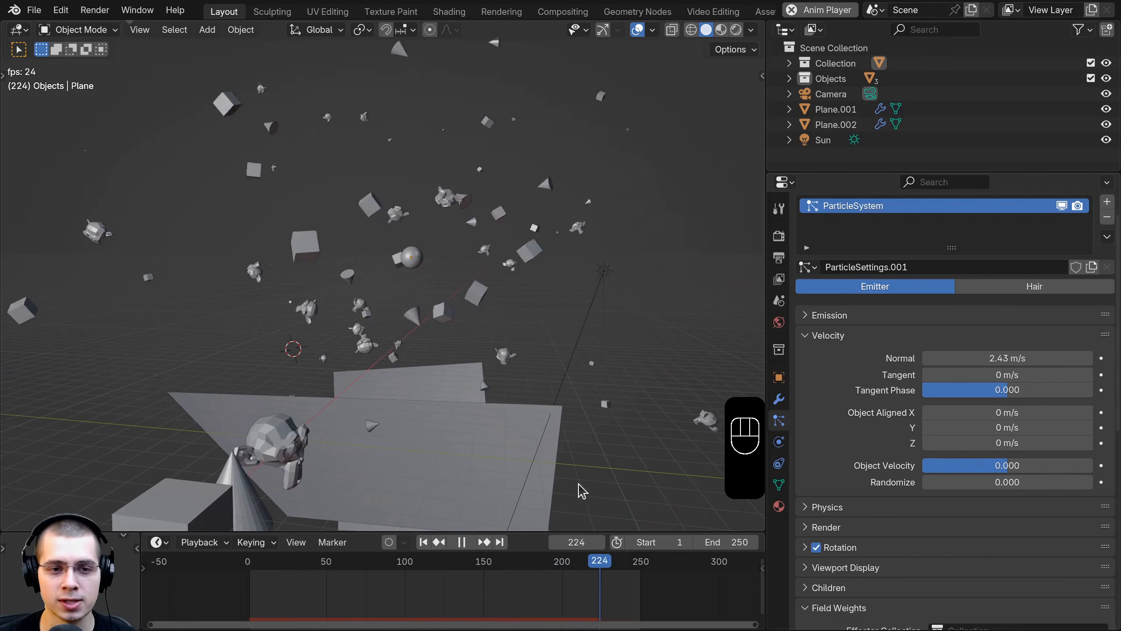
scroll(506, 372, down, 4)
middle_drag(502, 327, 410, 318)
scroll(405, 285, up, 10)
click(443, 262)
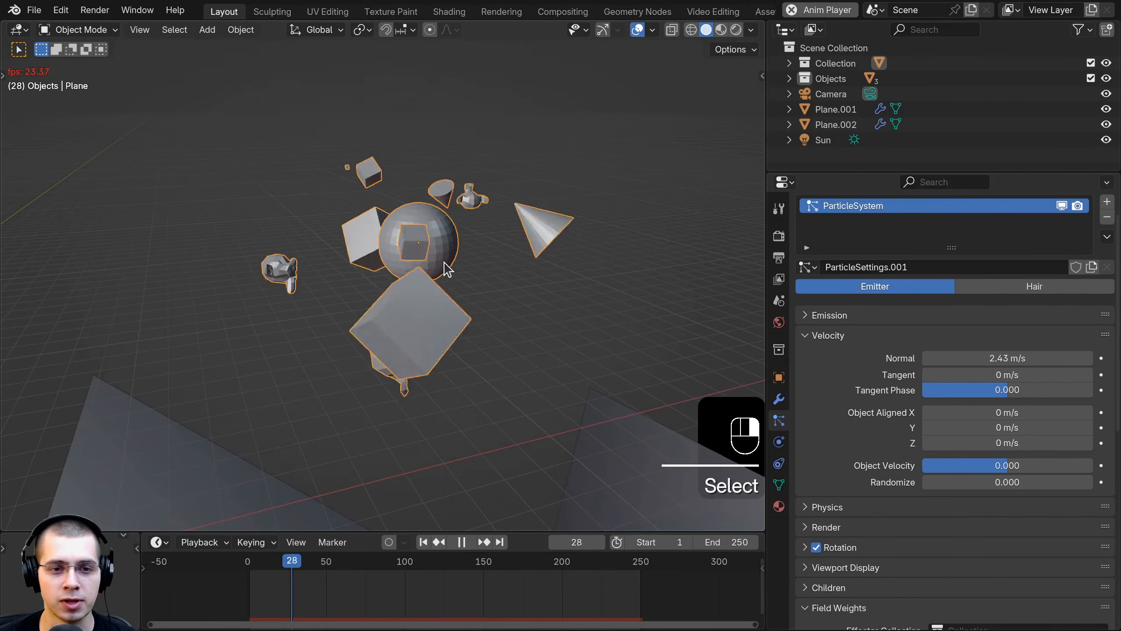
click(856, 337)
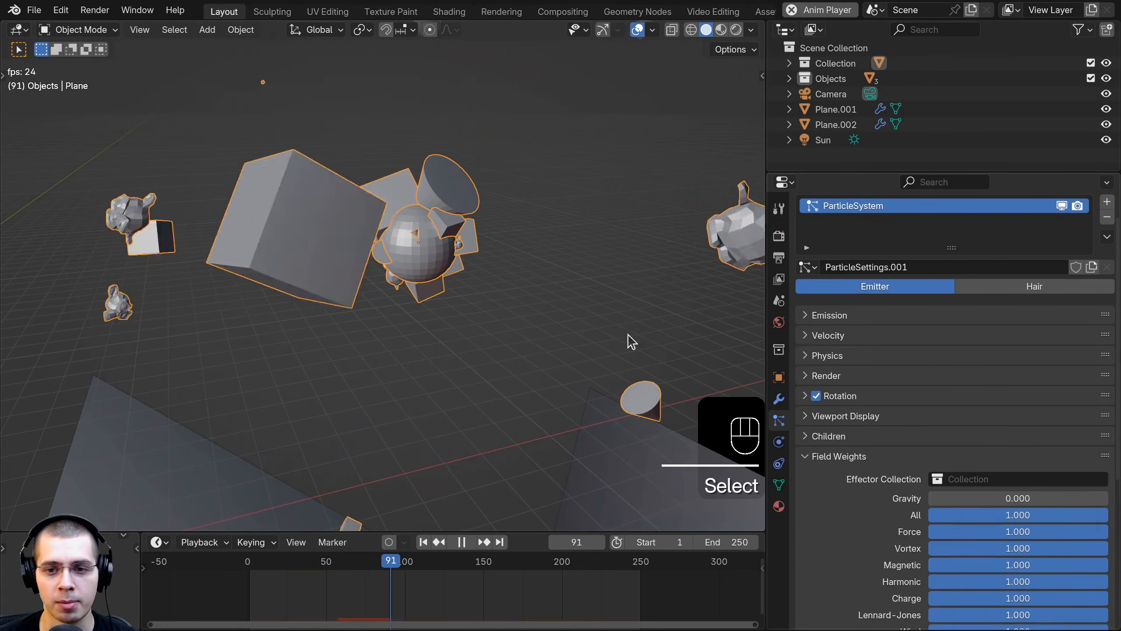
Step: Set the Gravity field weight to 0.264, examine the slower fall and restore the weight to 1.000
scroll(826, 316, down, 5)
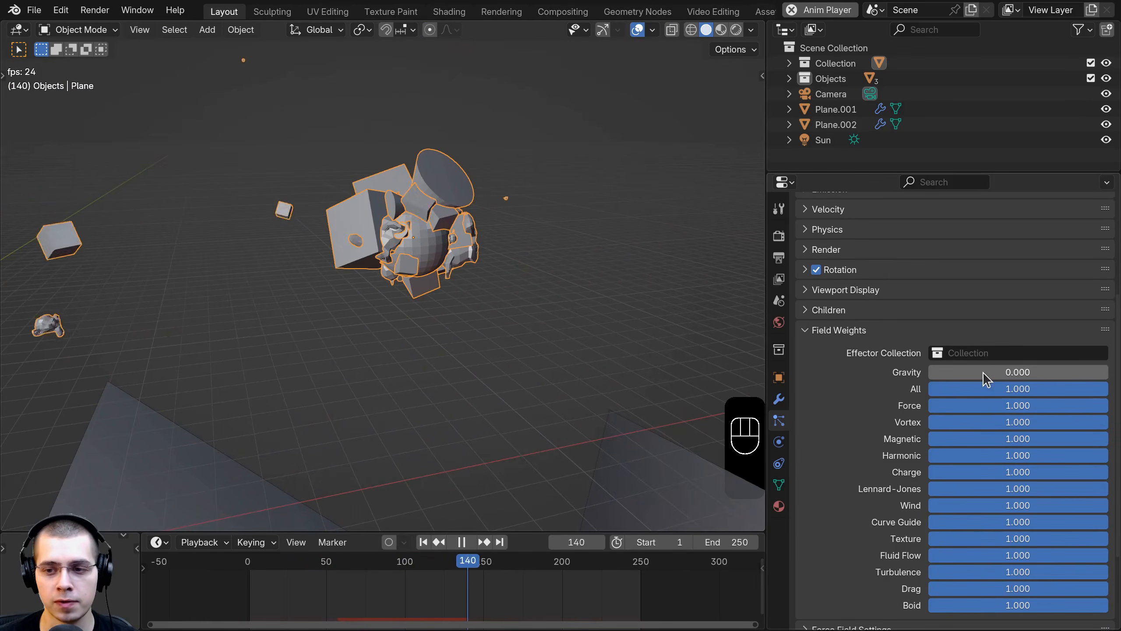
drag(989, 372, 1036, 372)
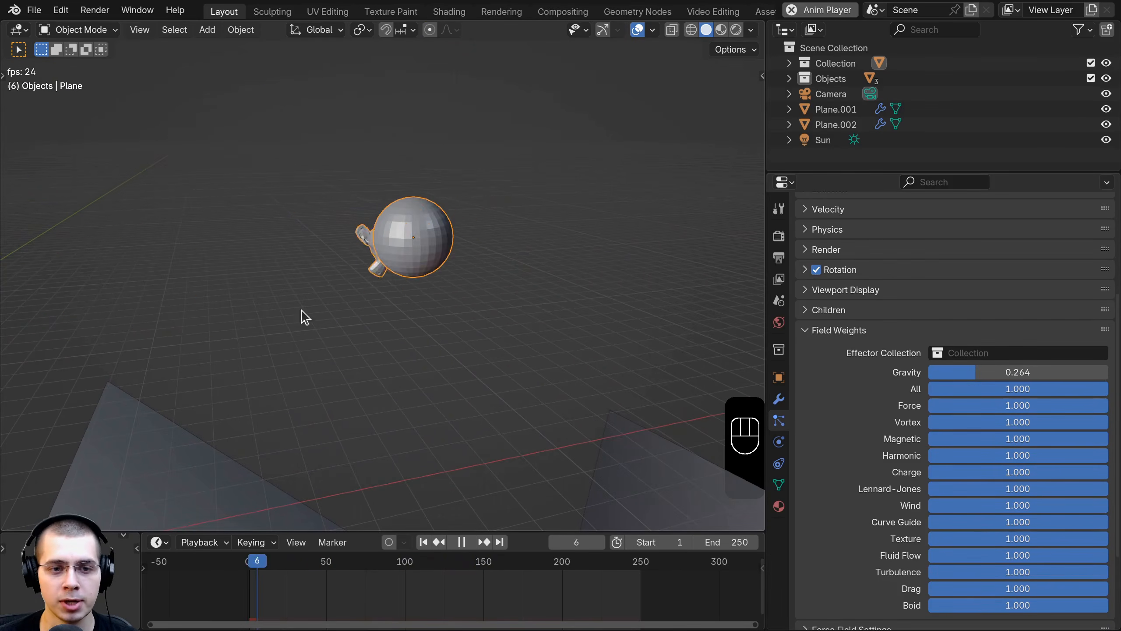
middle_drag(301, 311, 380, 297)
shift+middle_drag(437, 287, 457, 218)
middle_drag(435, 287, 434, 249)
scroll(434, 249, down, 2)
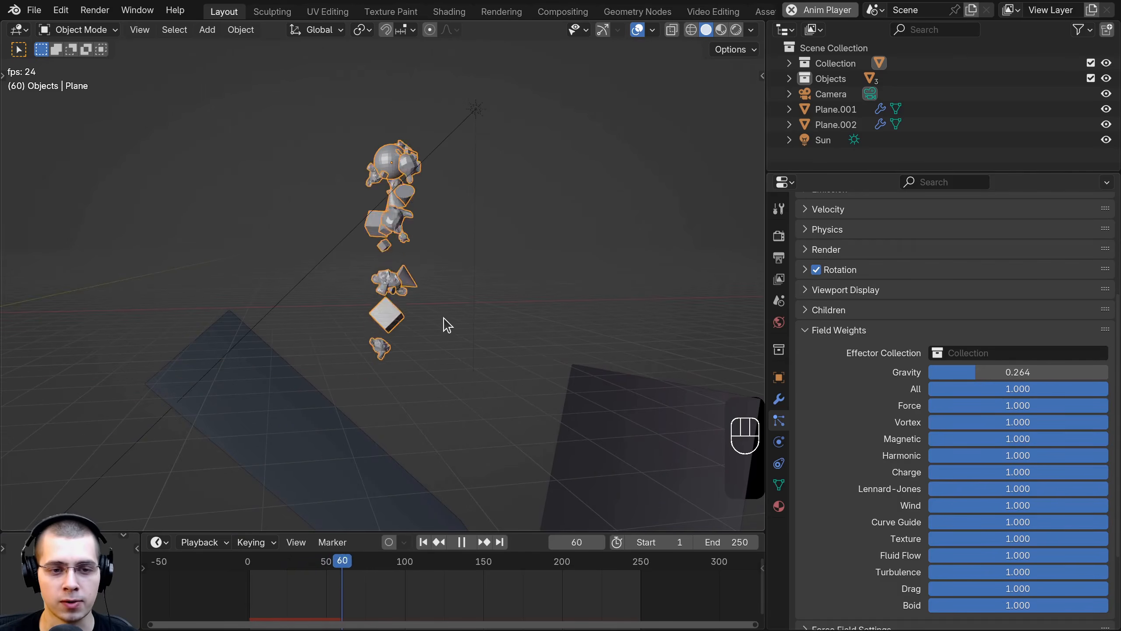
middle_drag(451, 344, 465, 303)
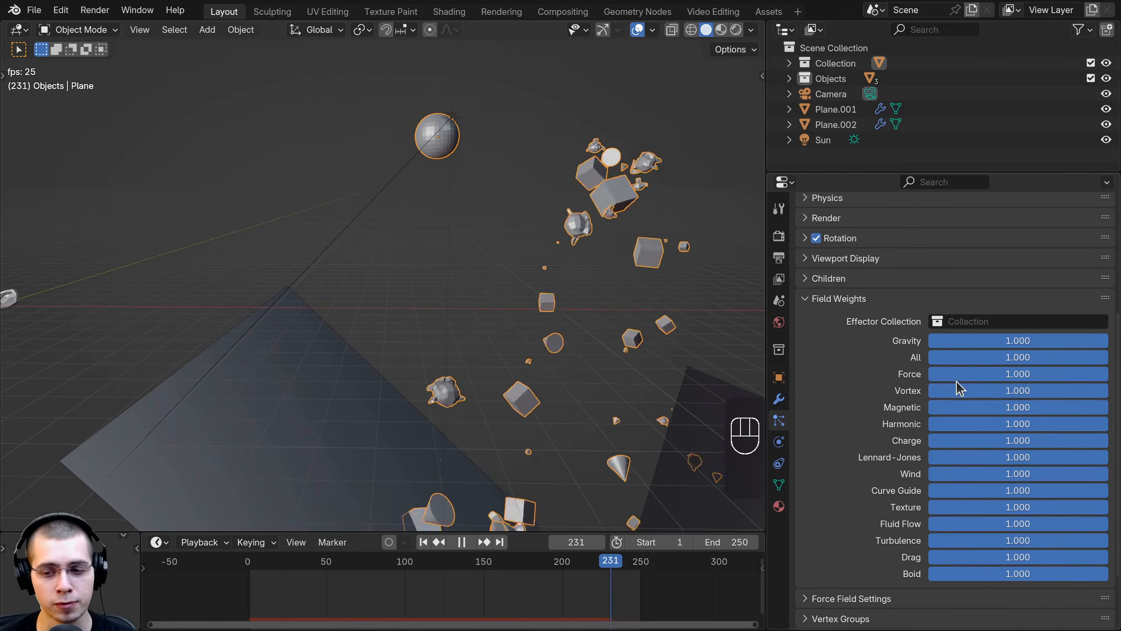
Step: Add a Wind force field to the scene
key(shift+a)
mouse_move(417, 195)
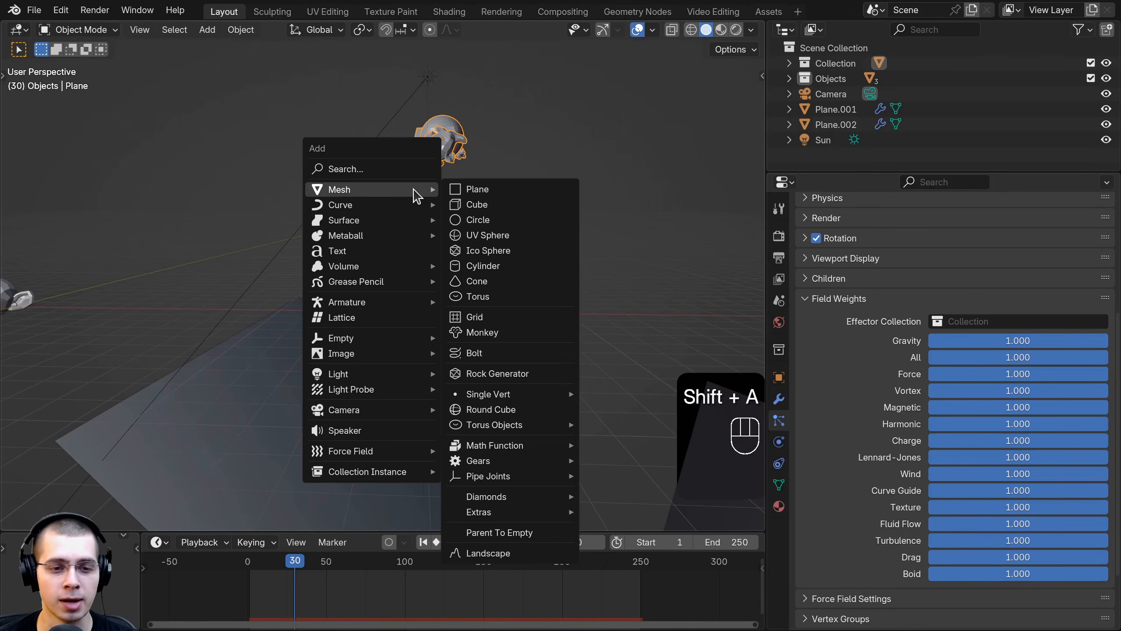
mouse_move(331, 455)
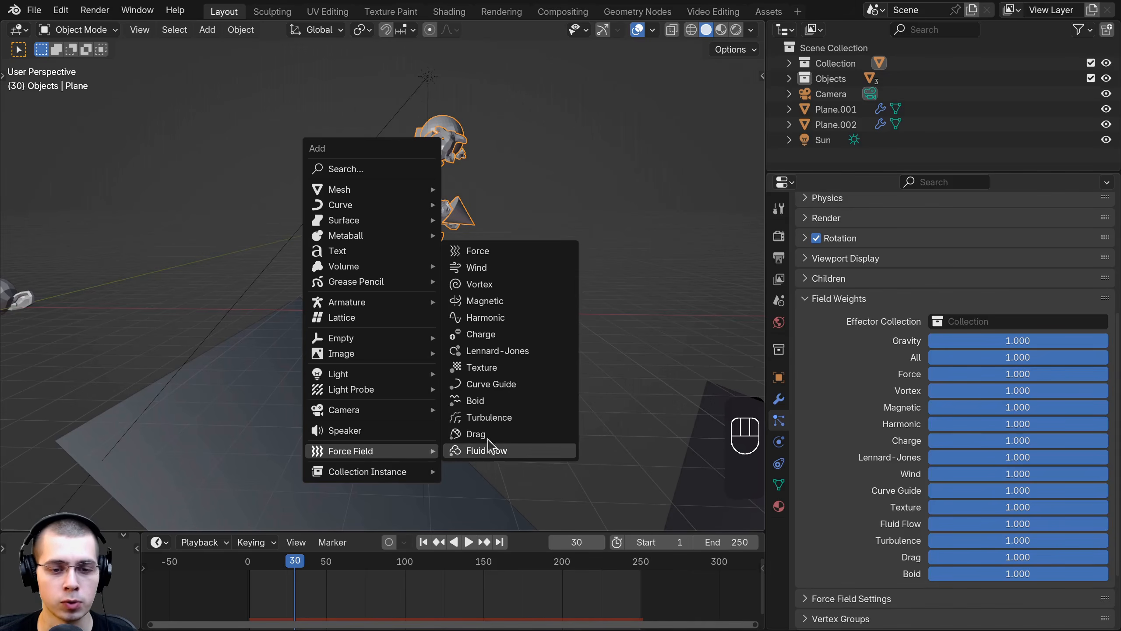
click(499, 274)
scroll(438, 322, down, 5)
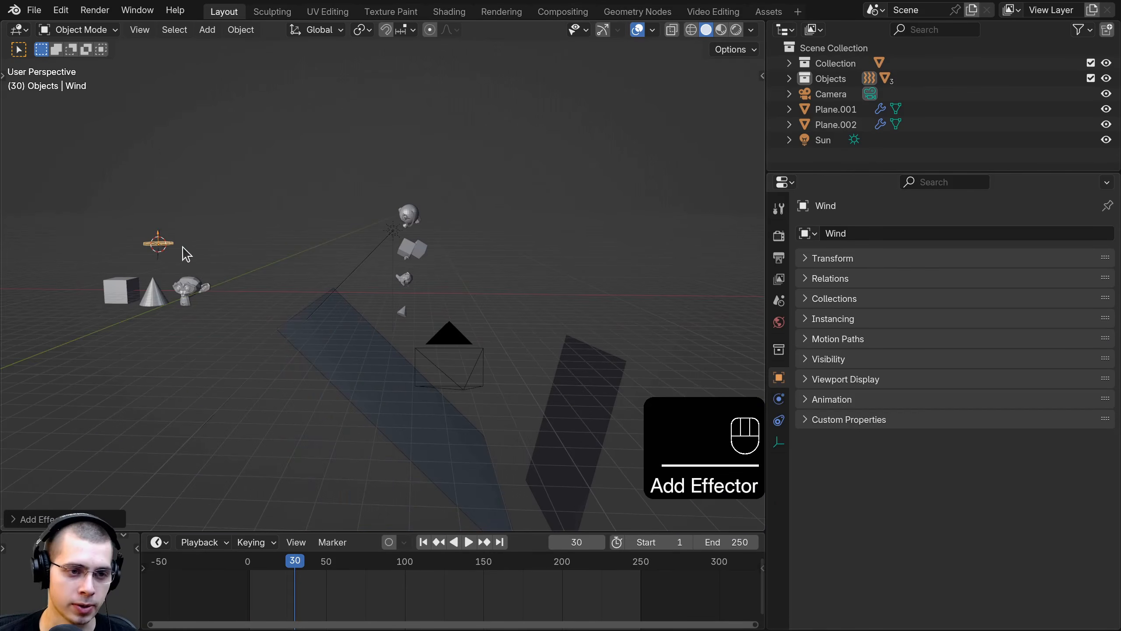
Step: Position the Wind field beside the emitter, scale it up about 3.8 times and rotate its arrow toward the particles
key(g)
click(391, 226)
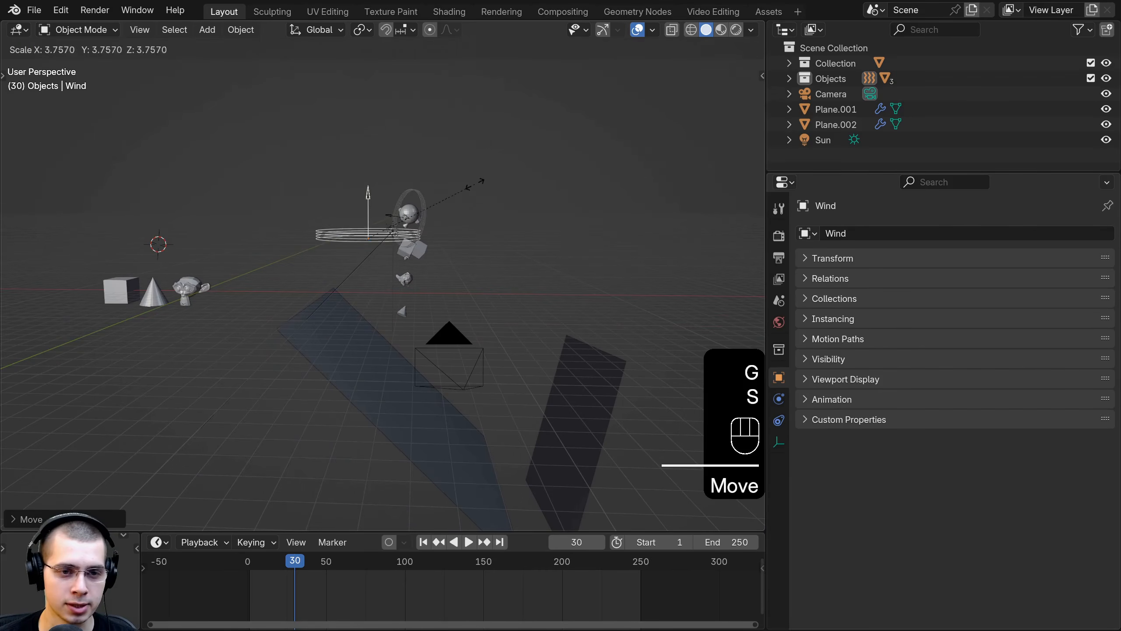
click(440, 152)
key(r)
click(427, 337)
key(g)
click(376, 339)
key(r)
click(395, 321)
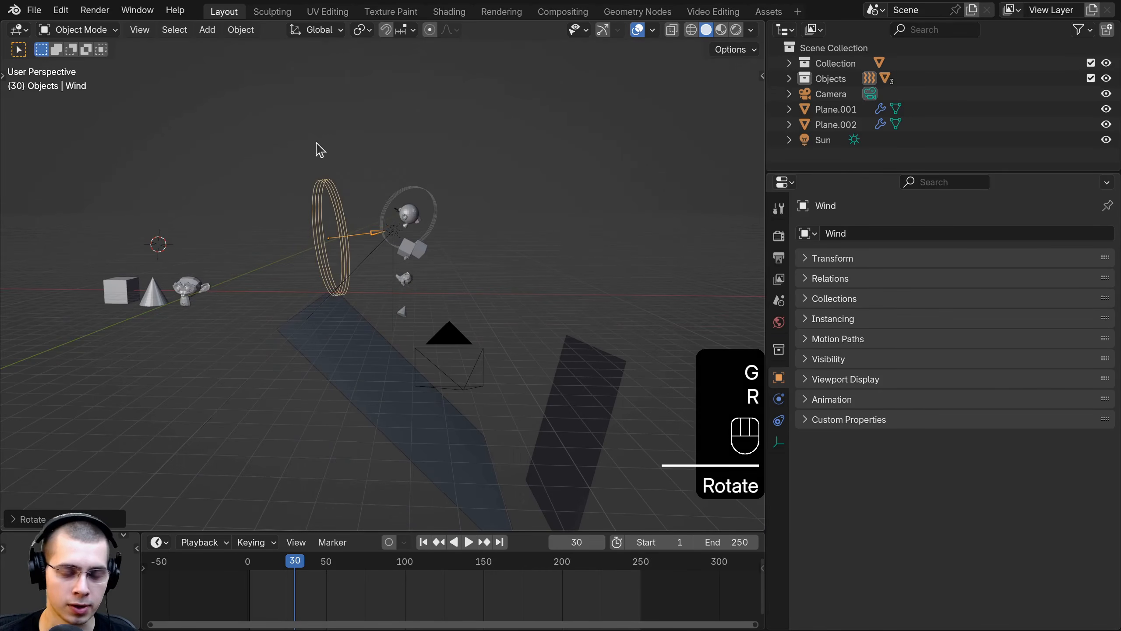
Step: Move the Wind field out of the Objects collection into the Scene Collection
key(m)
click(281, 130)
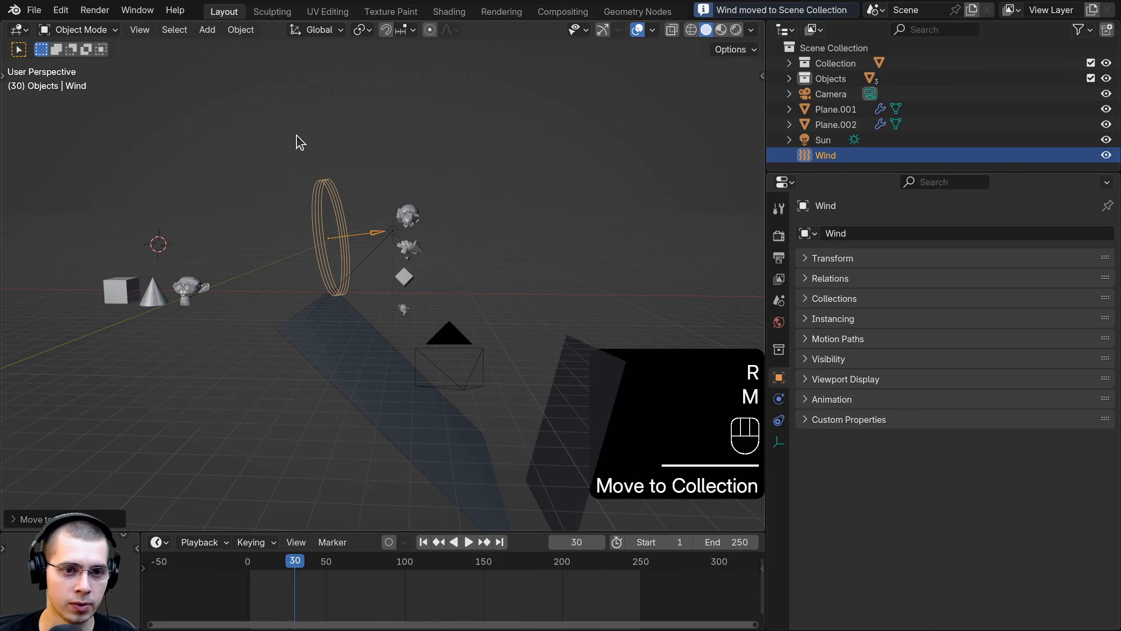
key(t)
key(t)
Step: Rotate the Wind field so it blows horizontally and shift it slightly farther from the emitter
key(r)
click(438, 210)
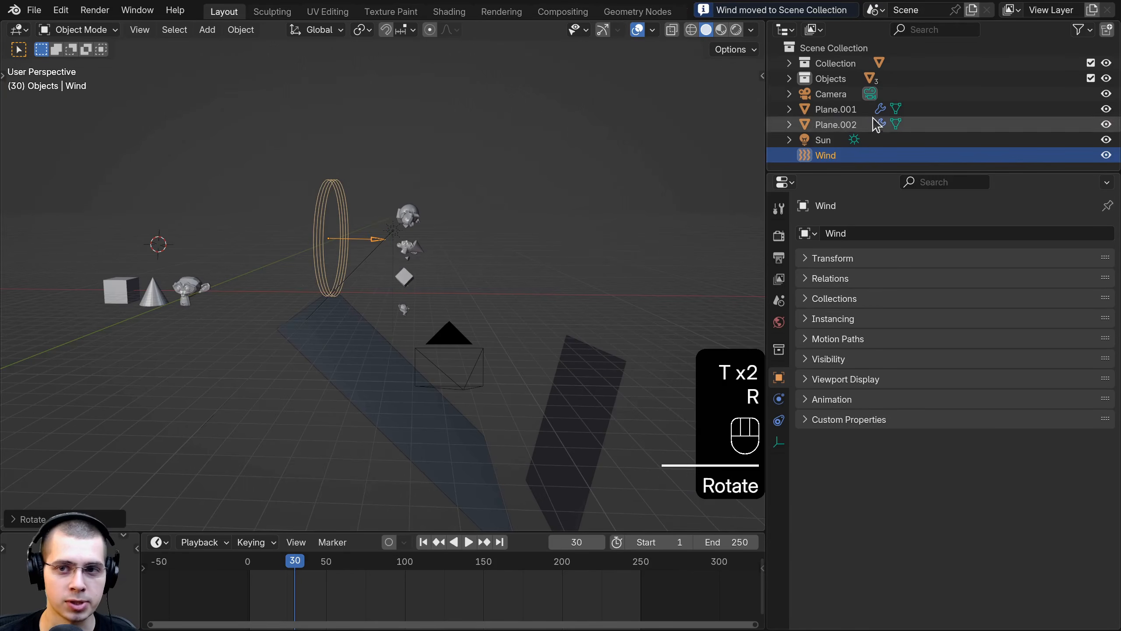
drag(850, 171, 850, 150)
shift+middle_drag(493, 158, 530, 222)
scroll(531, 222, up, 3)
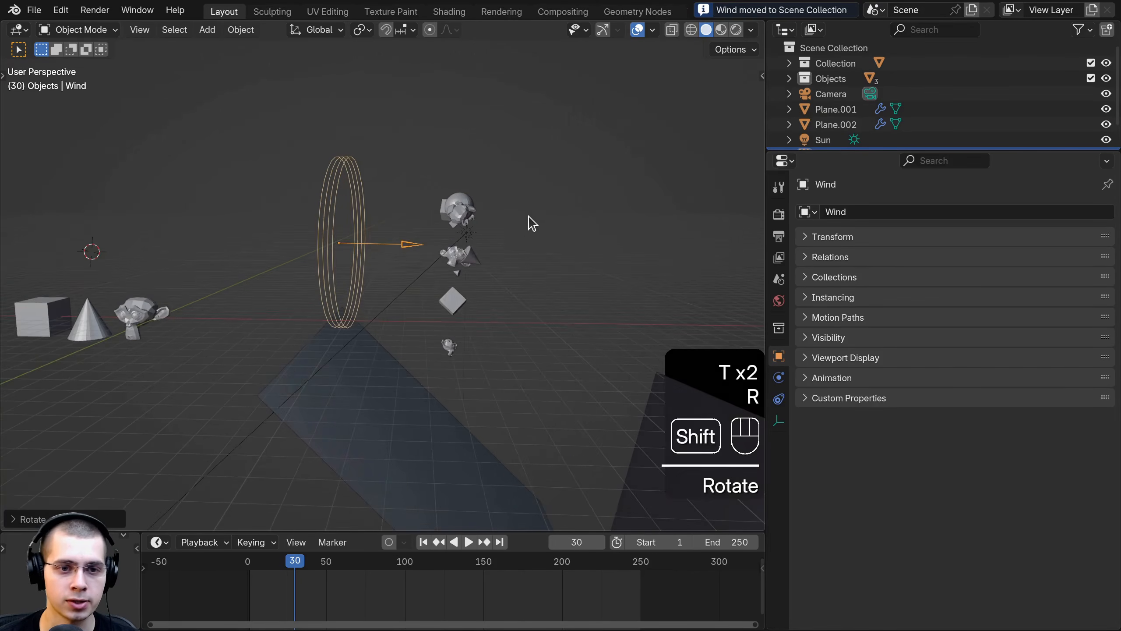
key(g)
click(347, 207)
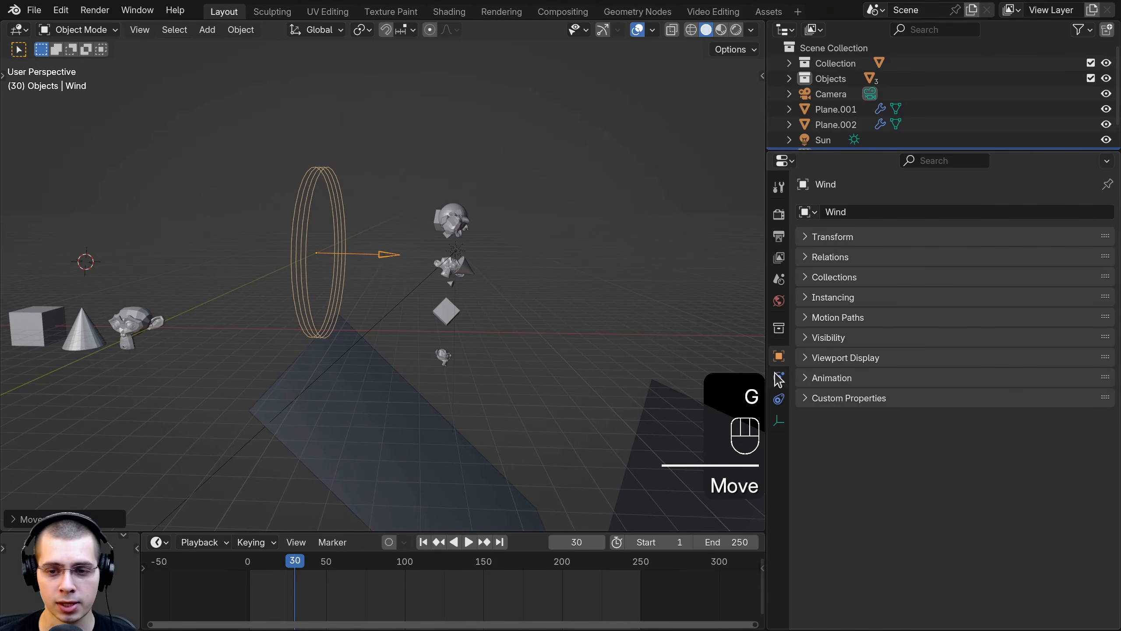
Step: Open the Wind field's physics settings and set its Strength to 25.510
click(780, 379)
drag(767, 362, 715, 362)
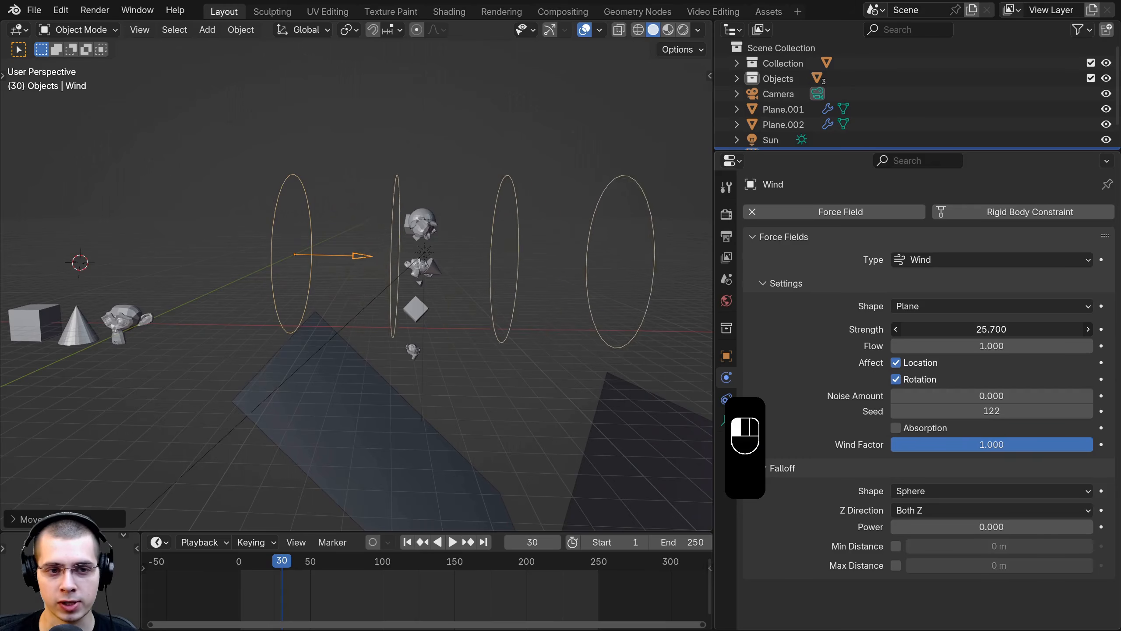
drag(991, 329, 947, 329)
shift+middle_drag(318, 178, 293, 186)
shift+drag(1053, 331, 1060, 331)
scroll(286, 221, down, 3)
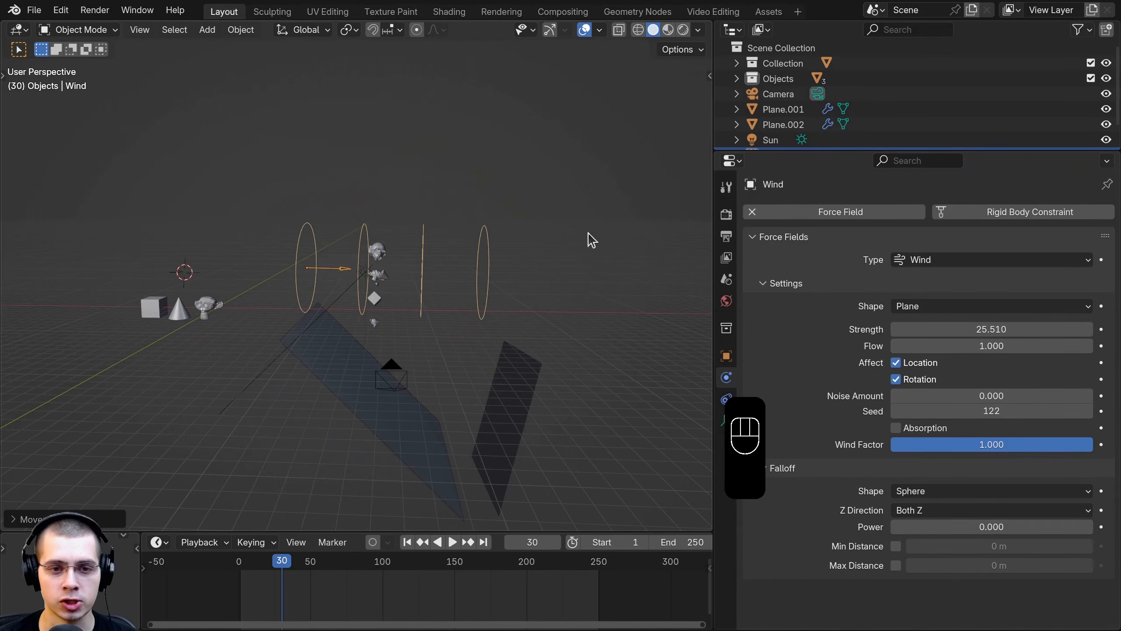
Step: Adjust the Wind field's position and play the animation from the first frame
key(g)
key(space)
click(238, 561)
scroll(603, 338, up, 2)
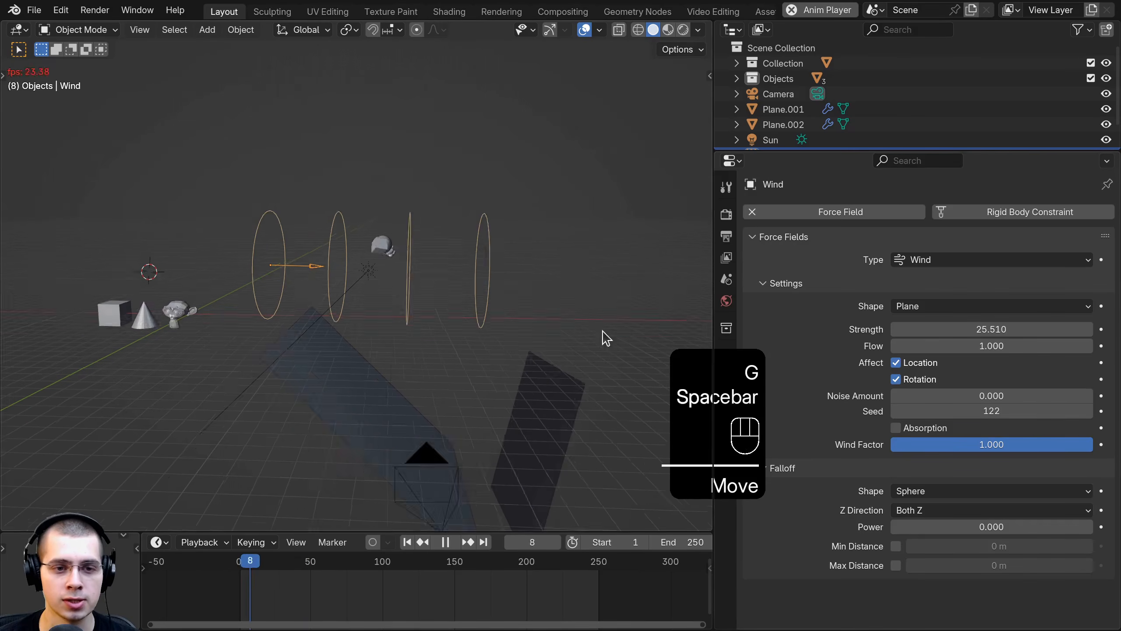
Step: Rotate the Wind field during playback so that it blows slightly upward across the emitter
middle_drag(403, 249, 310, 252)
key(r)
click(469, 222)
scroll(467, 217, down, 5)
key(r)
click(430, 194)
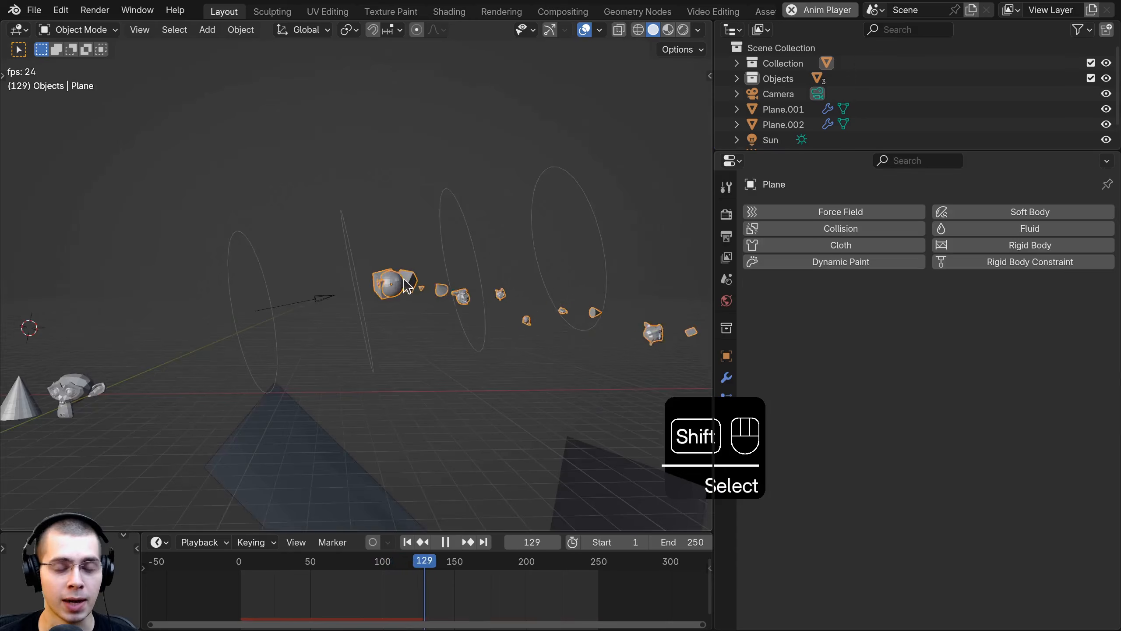
Step: Select the emitter sphere, stop the animation and try to move the sphere
shift+middle_drag(406, 280, 386, 265)
key(space)
scroll(386, 265, up, 1)
key(g)
right_click(394, 255)
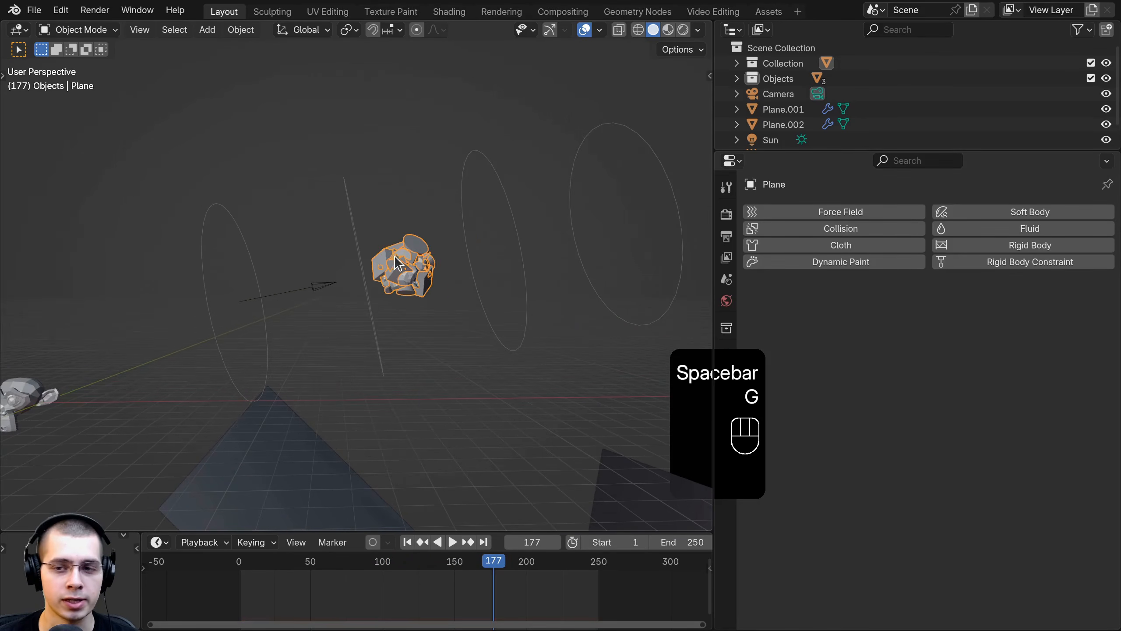
Step: Show the emitter's particle Field Weights and replay the animation from the start
drag(715, 334, 783, 335)
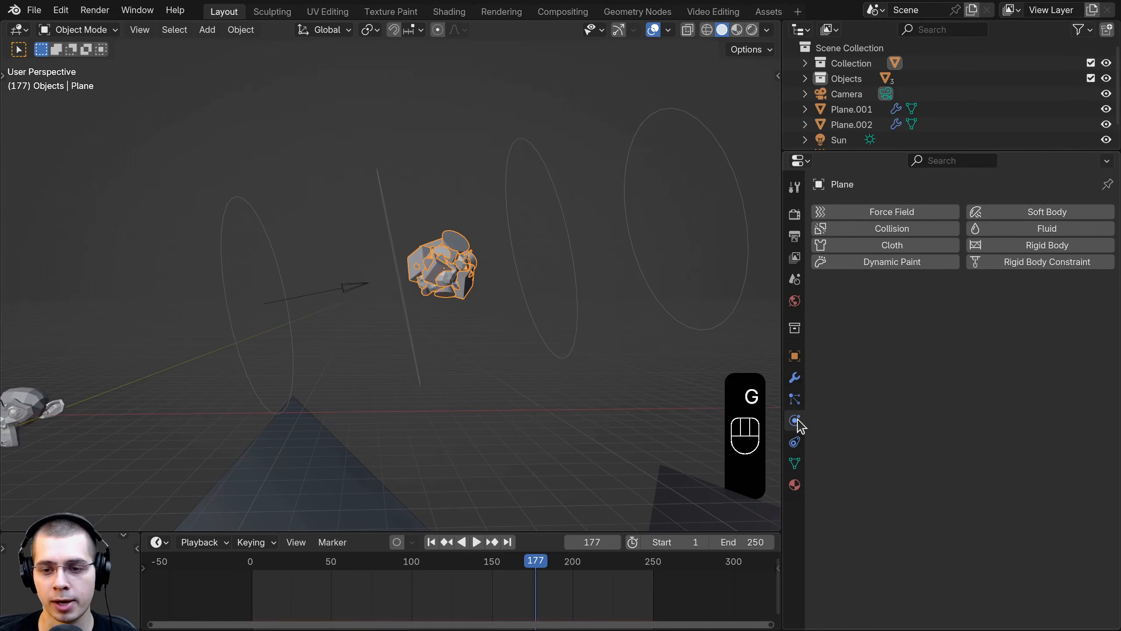
click(795, 399)
scroll(945, 336, down, 3)
scroll(945, 336, down, 2)
key(space)
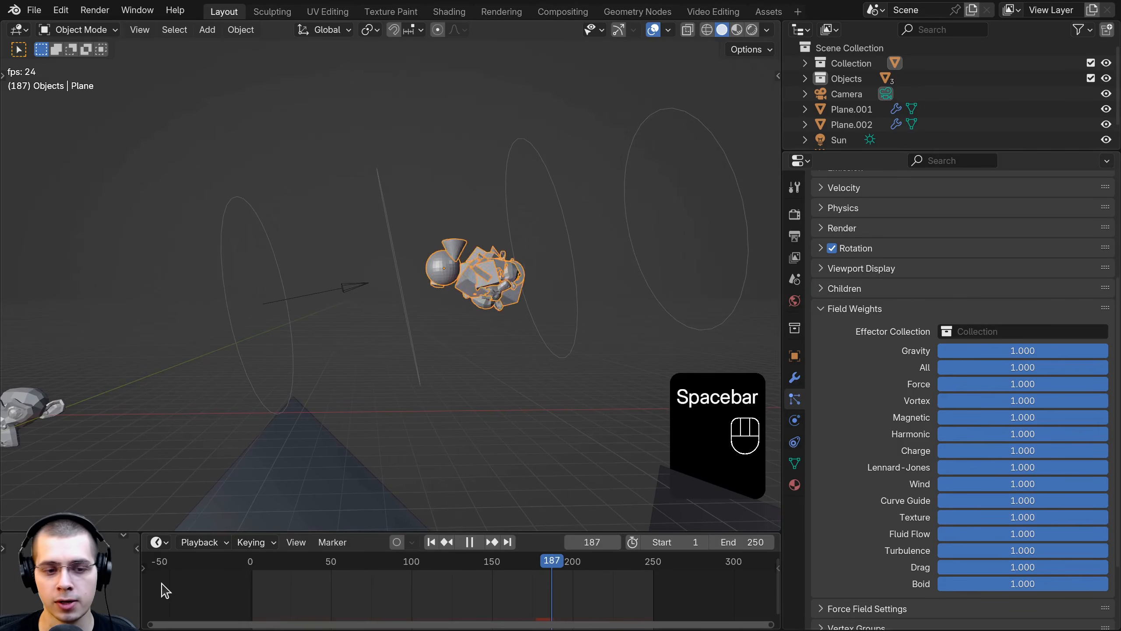
scroll(971, 343, down, 4)
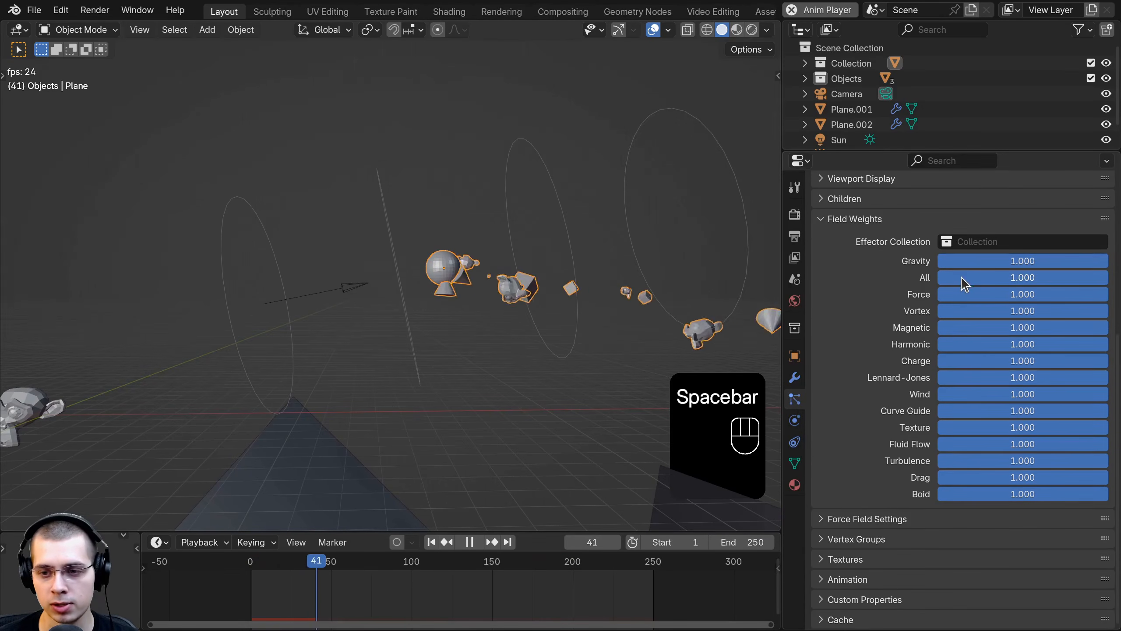
Step: Set the Wind field weight to 0.176 and replay the animation to examine the weaker wind effect
drag(990, 392, 840, 393)
click(239, 566)
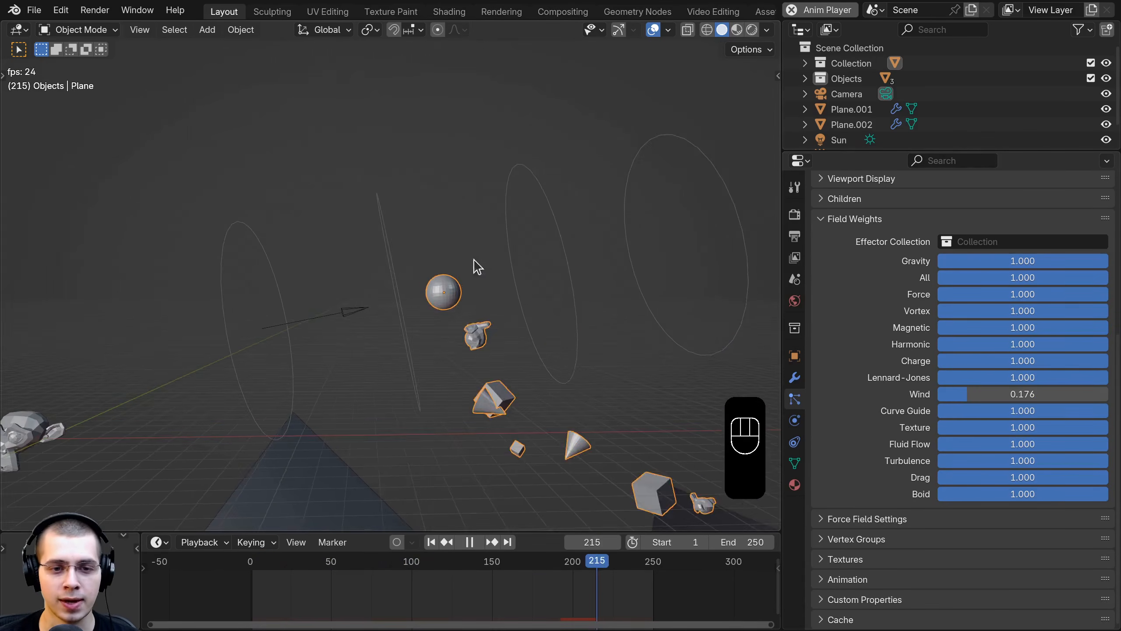
middle_drag(476, 266, 458, 275)
click(237, 564)
middle_drag(463, 314, 448, 305)
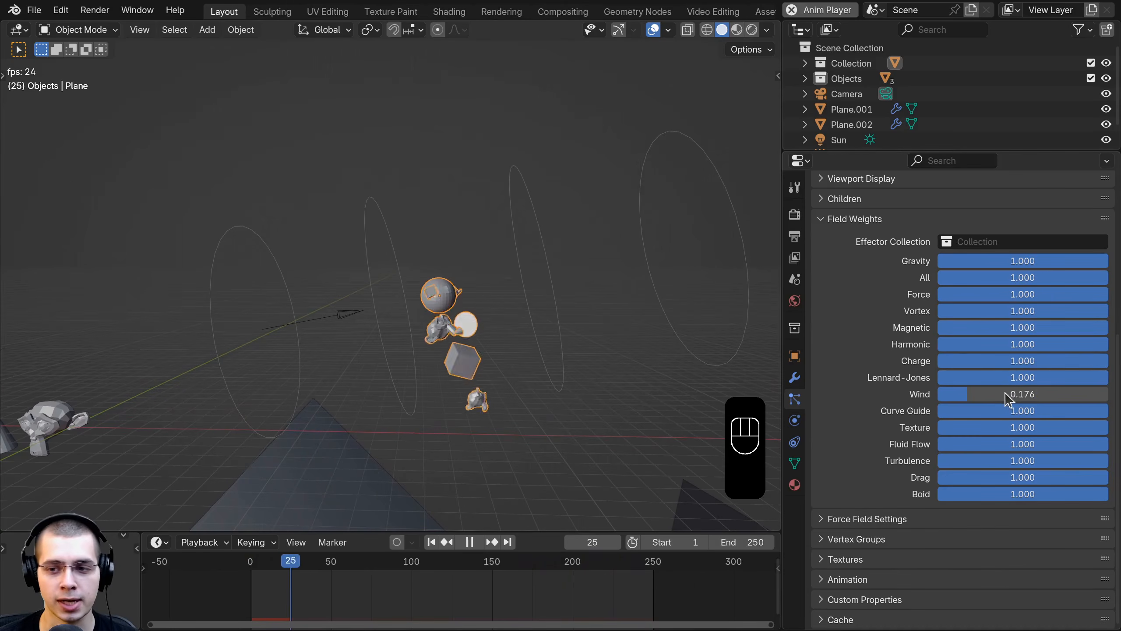
Step: Restore the Wind field weight to 1.000 and try the All weight at 0.260 during playback
drag(1007, 393, 1109, 394)
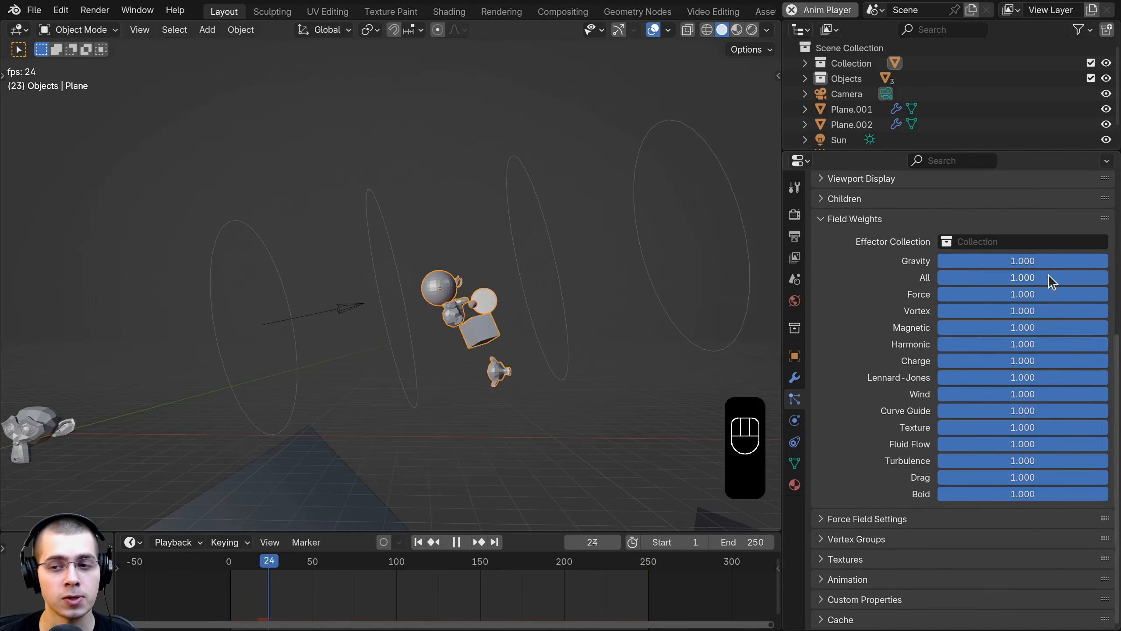
drag(1053, 281, 927, 279)
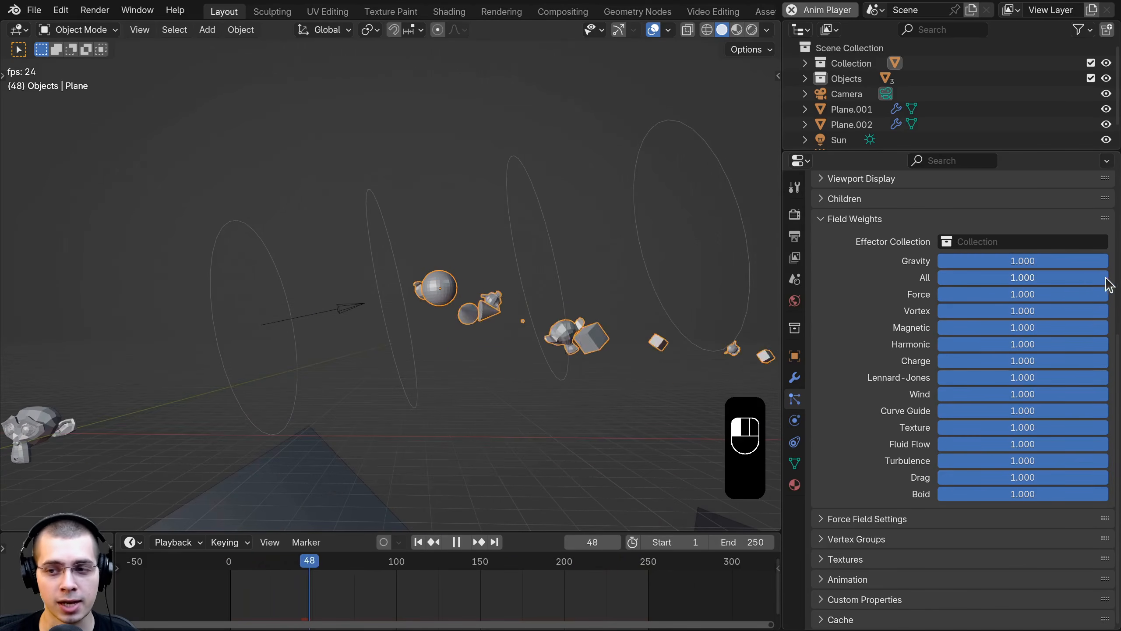
drag(283, 559, 761, 550)
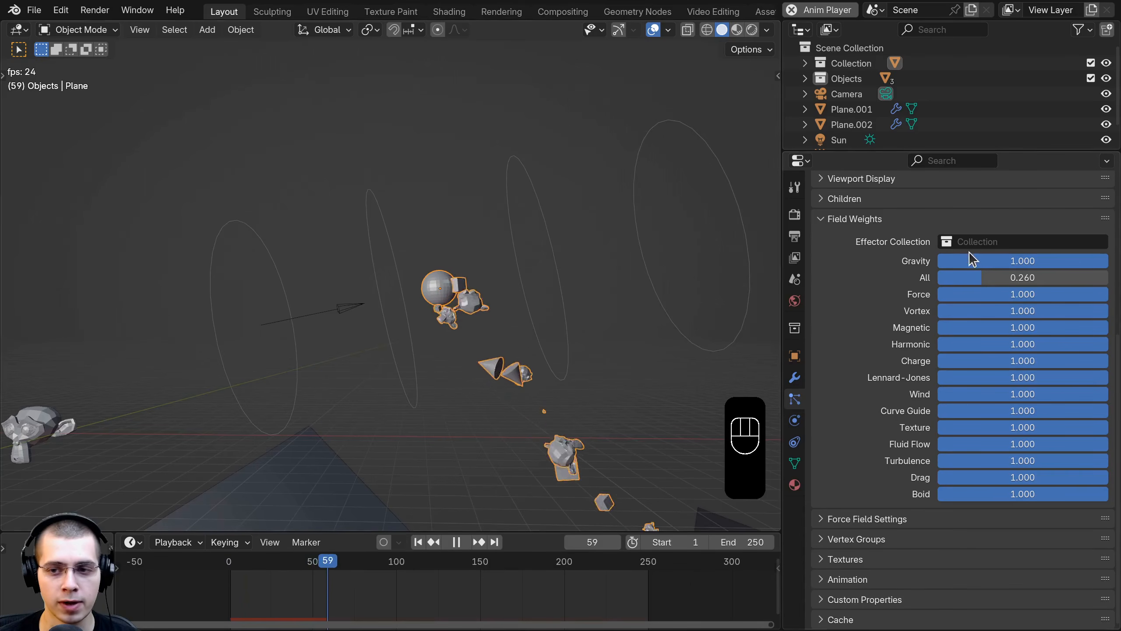
drag(990, 278, 979, 278)
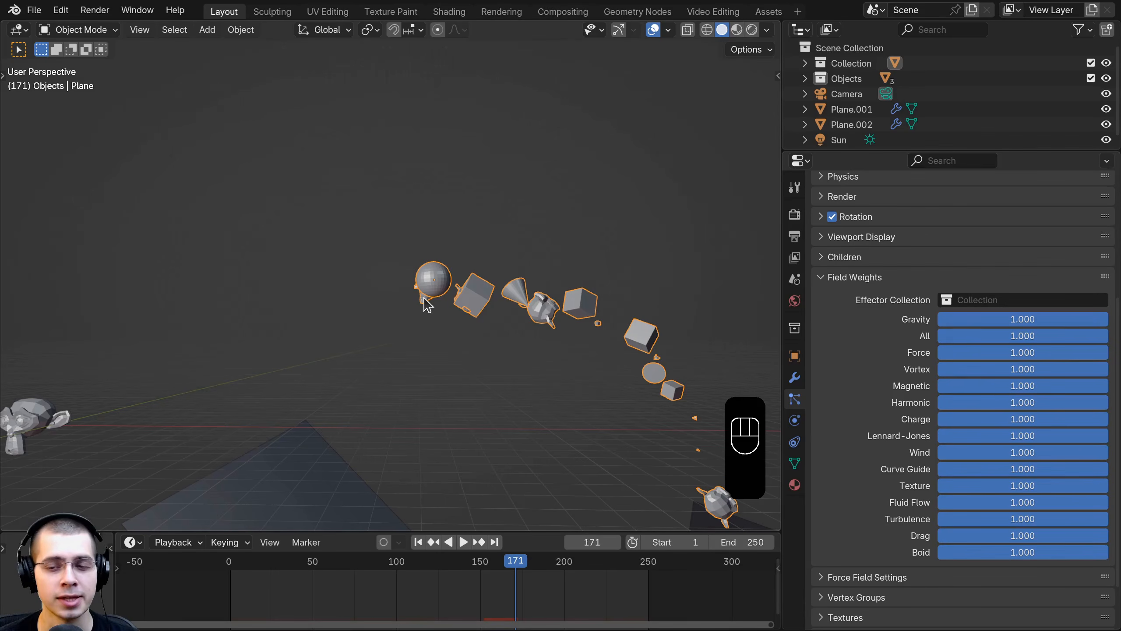
Step: Replay the animation without the Wind field to examine the particles under gravity alone
key(space)
key(space)
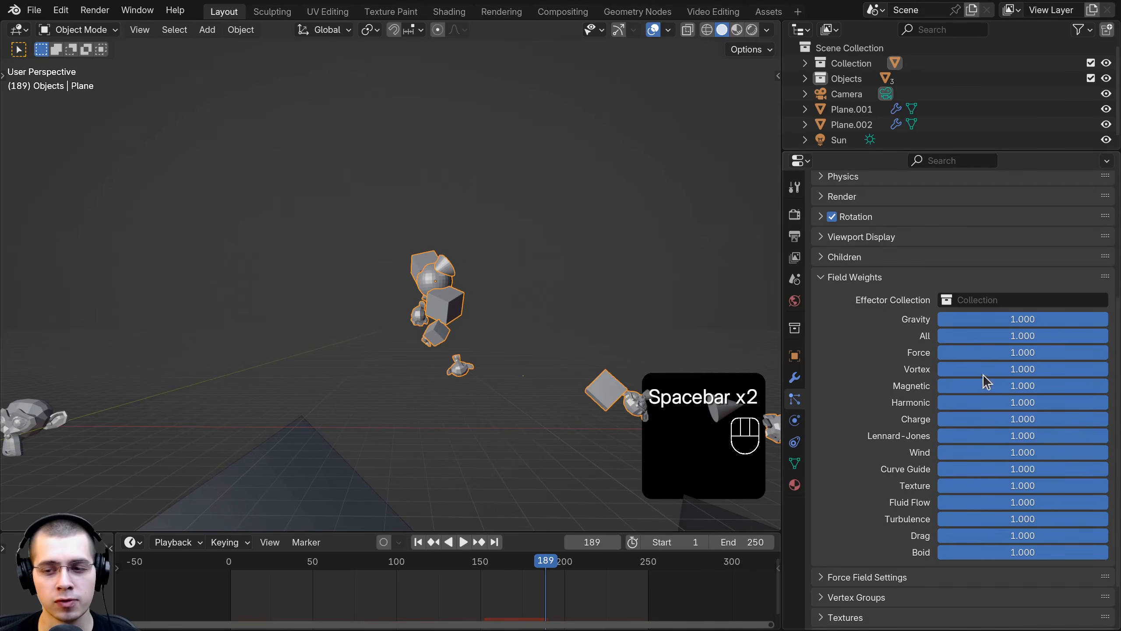
key(space)
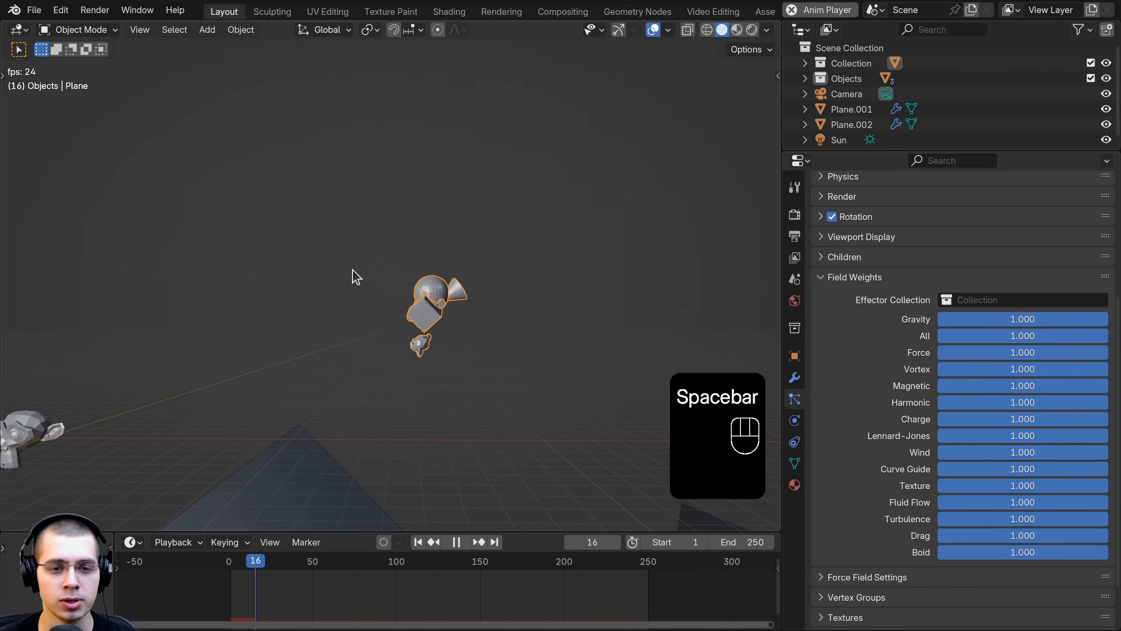
shift+middle_drag(352, 270, 358, 256)
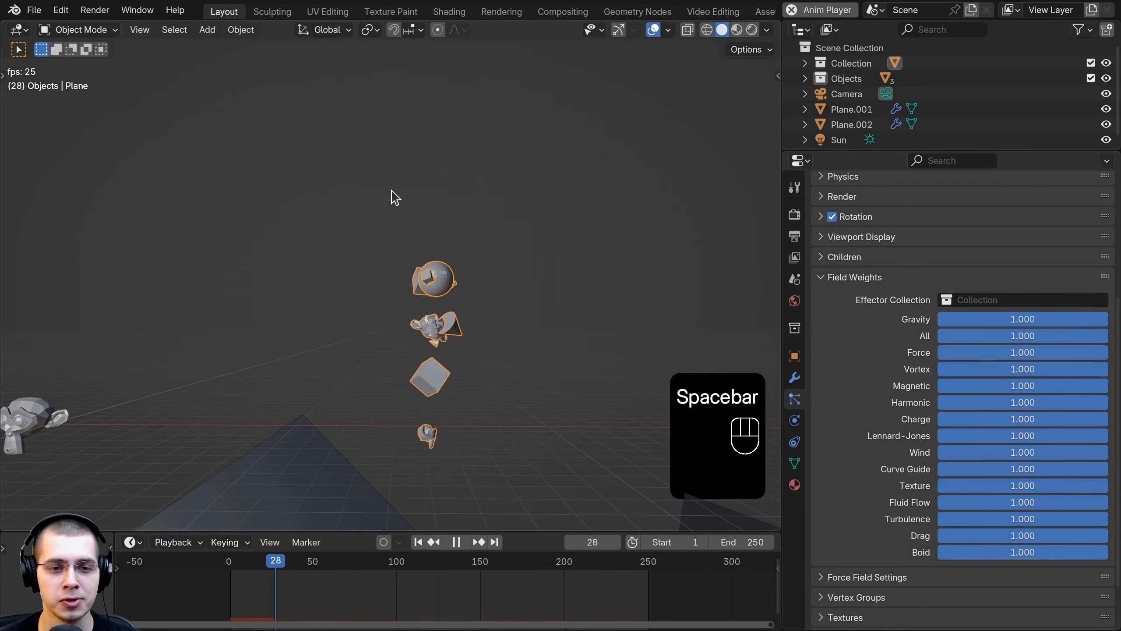
key(space)
shift+middle_drag(430, 201, 436, 201)
key(space)
drag(280, 560, 199, 589)
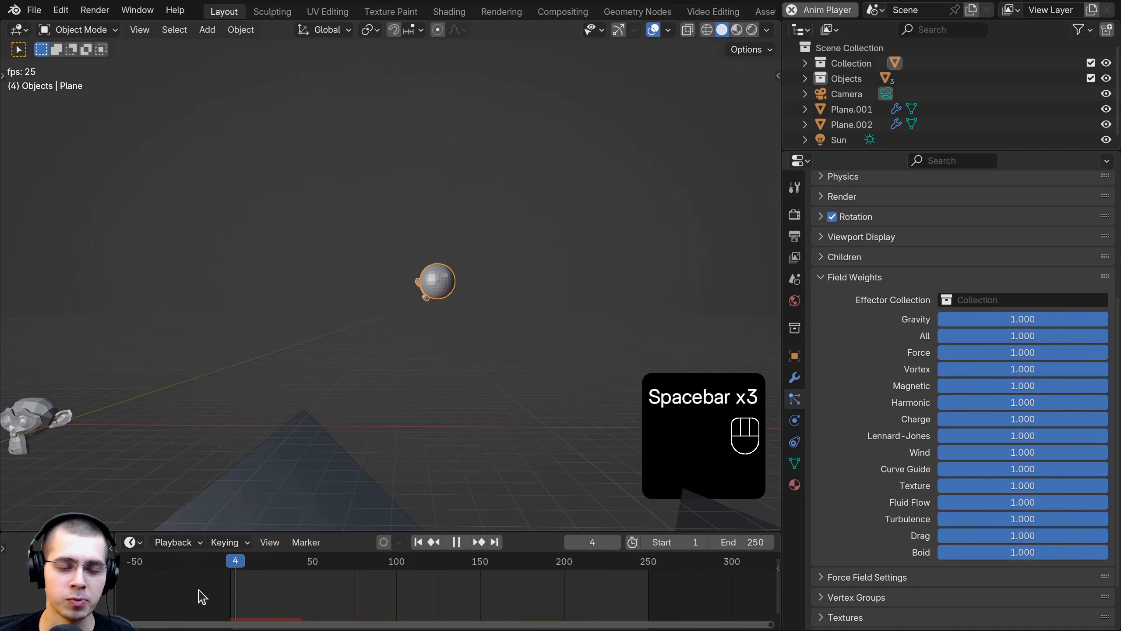
Step: Stop playback, add a Wind force field, and move and rotate it to face the emitter sphere
key(space)
key(shift+a)
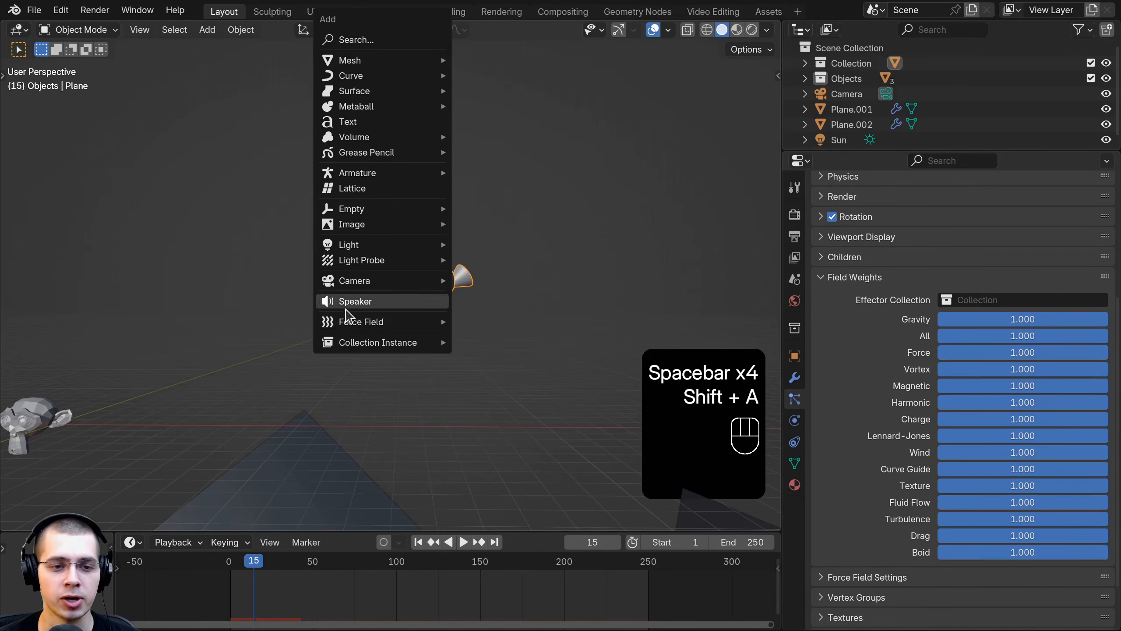
mouse_move(355, 325)
click(495, 338)
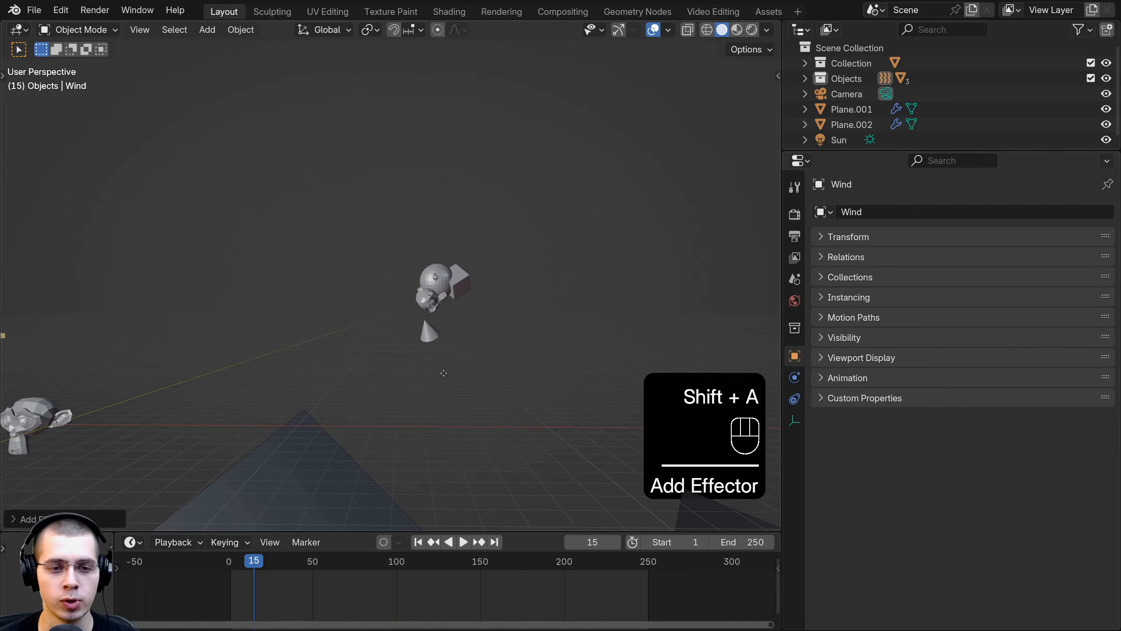
key(g)
key(r)
click(395, 329)
Step: Scale the Wind field up about 3.2 times, adjust its tilt and position it beside the emitter
key(s)
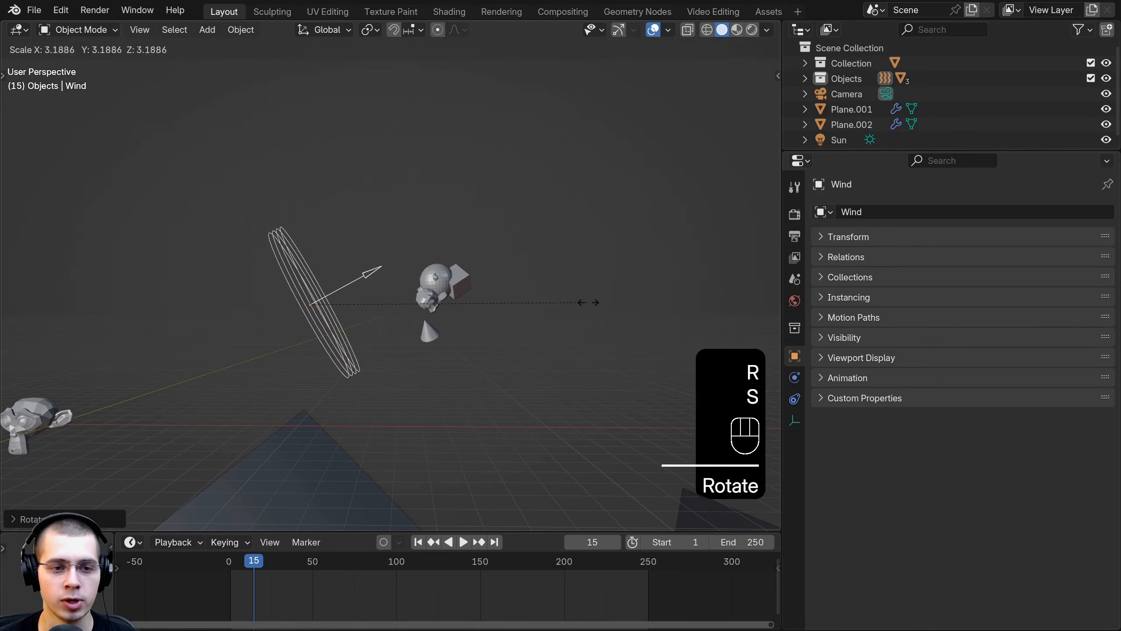
click(572, 292)
key(r)
shift+middle_drag(351, 285, 371, 288)
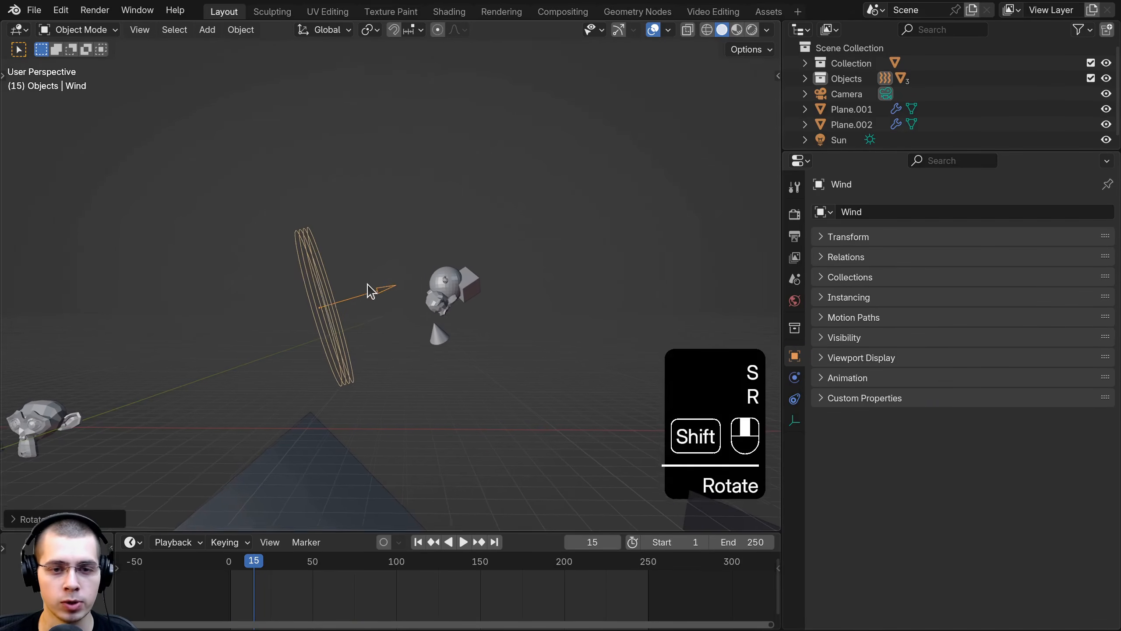
key(g)
click(325, 303)
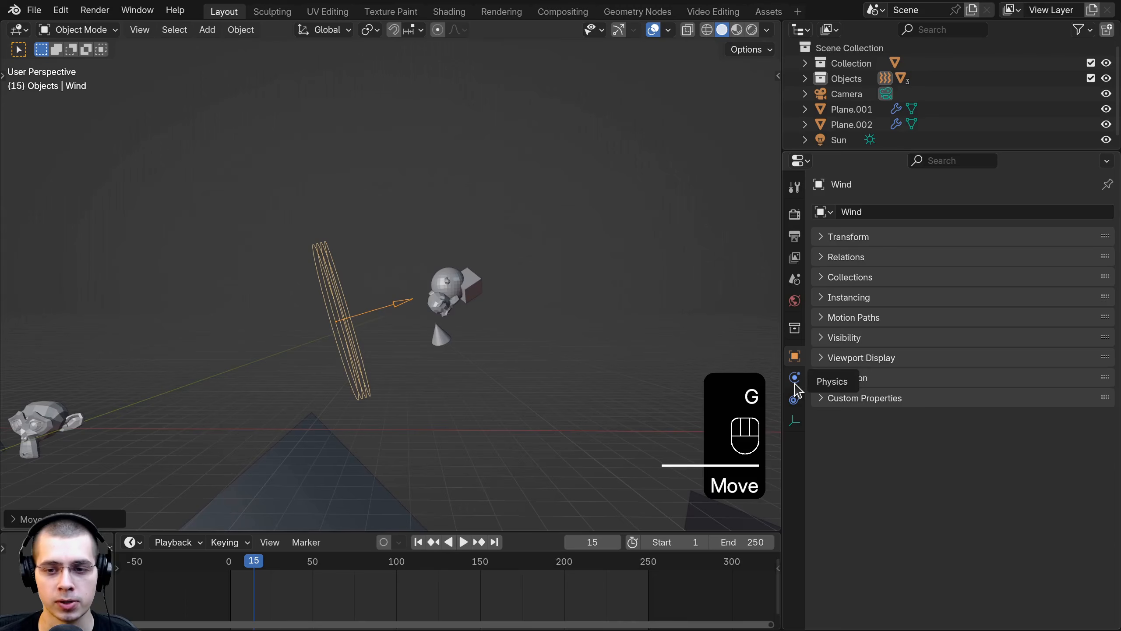
Step: Set the Wind field's strength to 25.700 and play the animation to examine its effect on the particles
click(794, 377)
drag(783, 388, 764, 389)
mouse_move(931, 329)
mouse_down()
mouse_move(994, 329)
mouse_move(934, 325)
mouse_up()
key(space)
scroll(552, 364, down, 3)
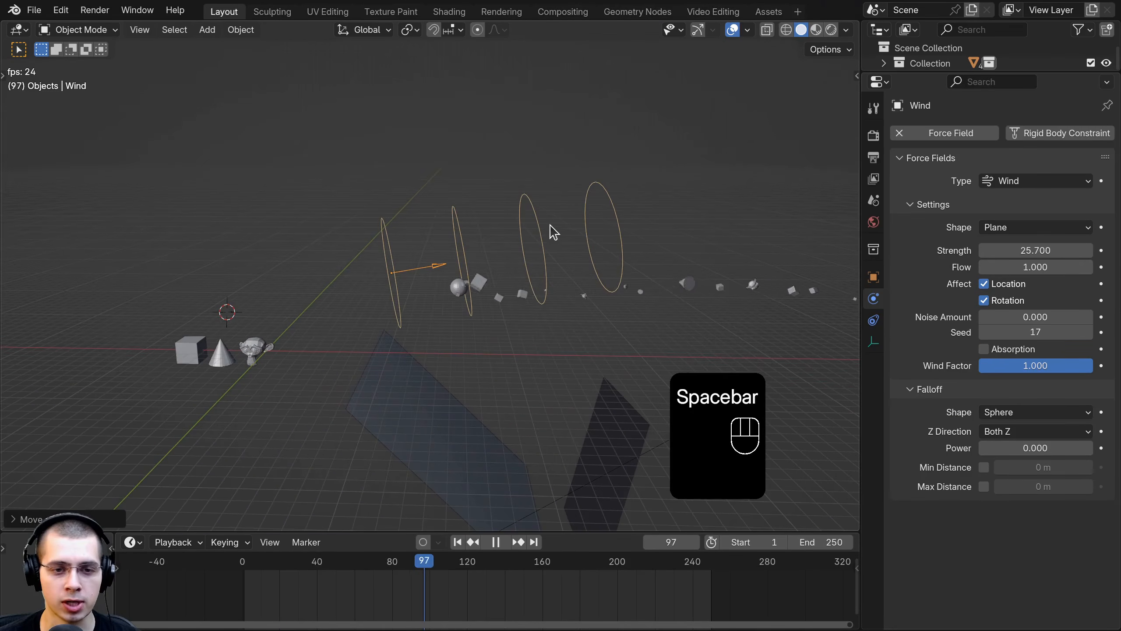
scroll(551, 230, up, 3)
key(g)
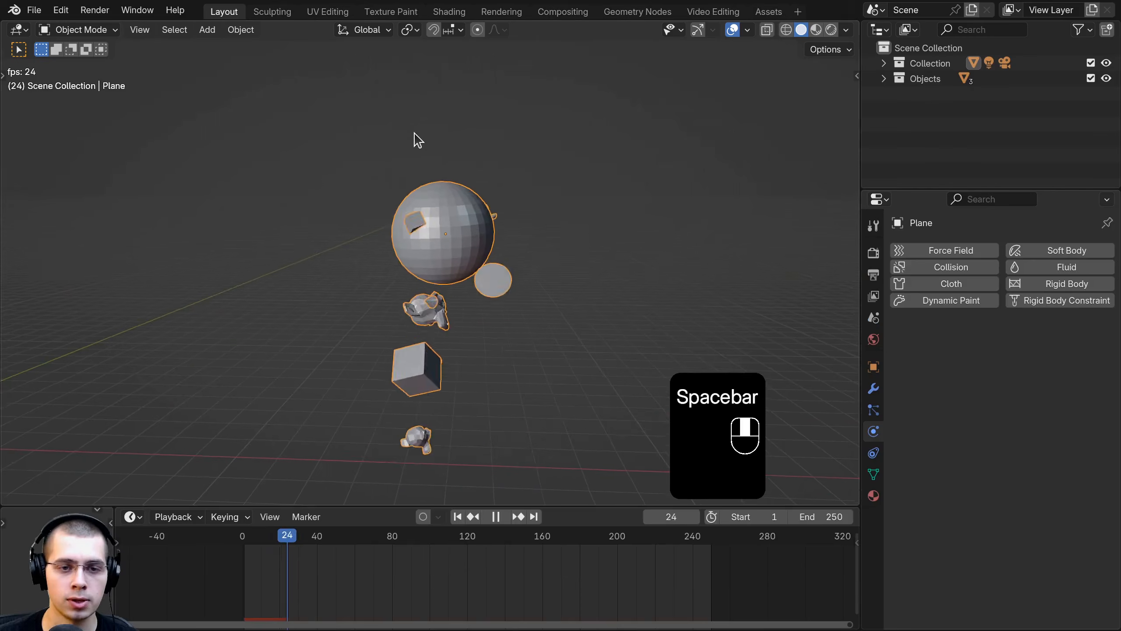
Step: Stop playback, add a Force field of type Force and move it near the emitter sphere
key(space)
key(shift+a)
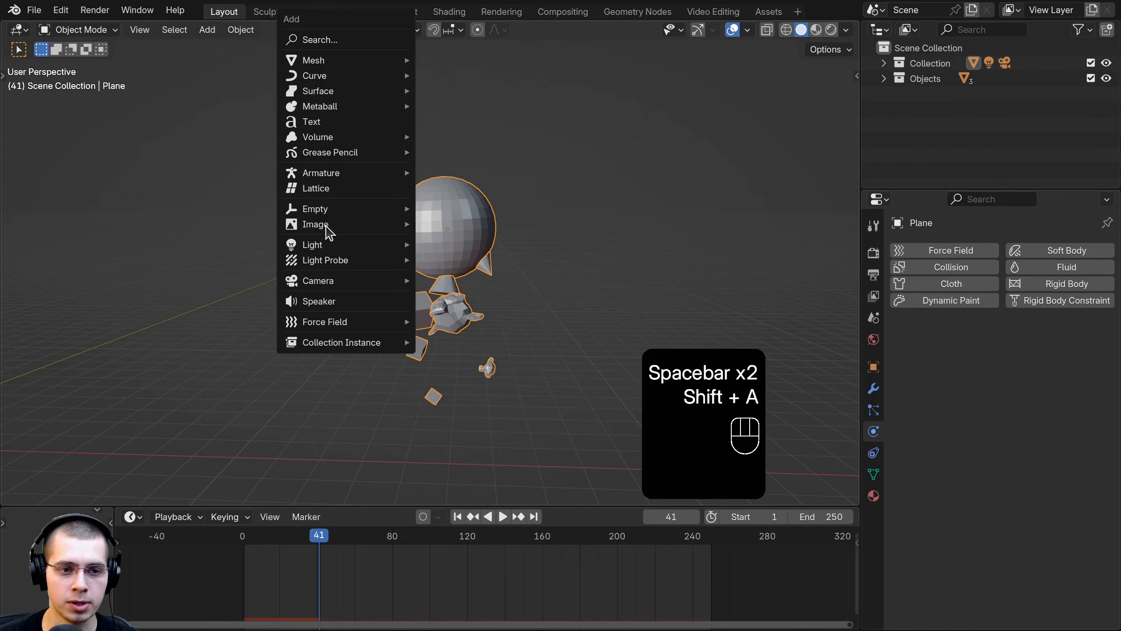
mouse_move(324, 324)
click(457, 323)
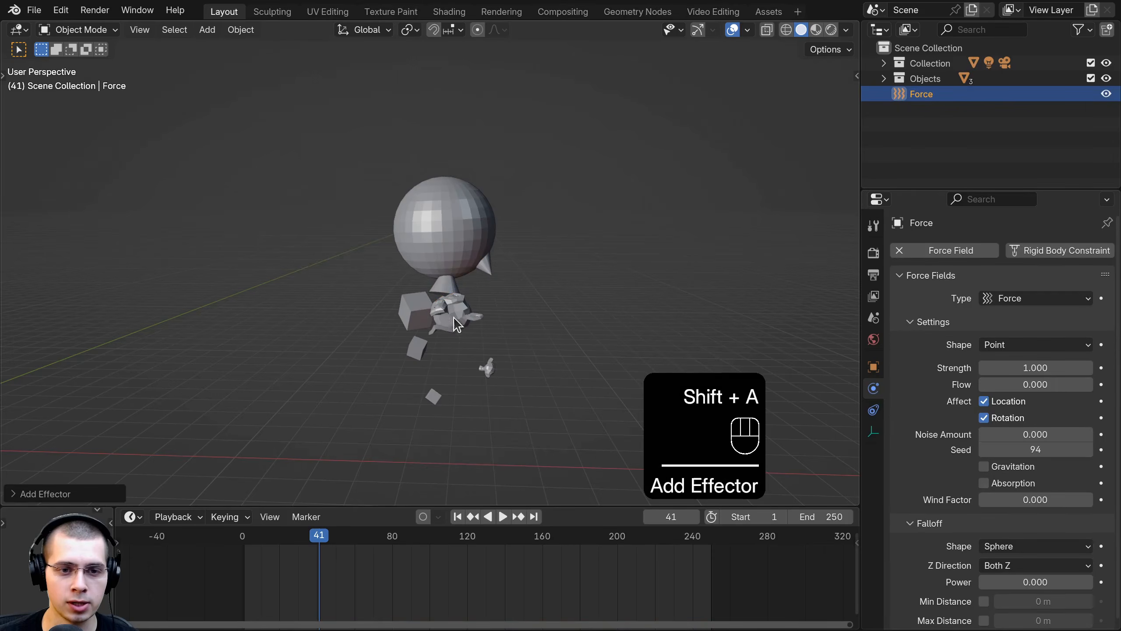
scroll(458, 323, down, 3)
key(g)
click(431, 208)
Step: Reposition the Force field beside the emitter sphere while the animation plays
scroll(403, 244, down, 7)
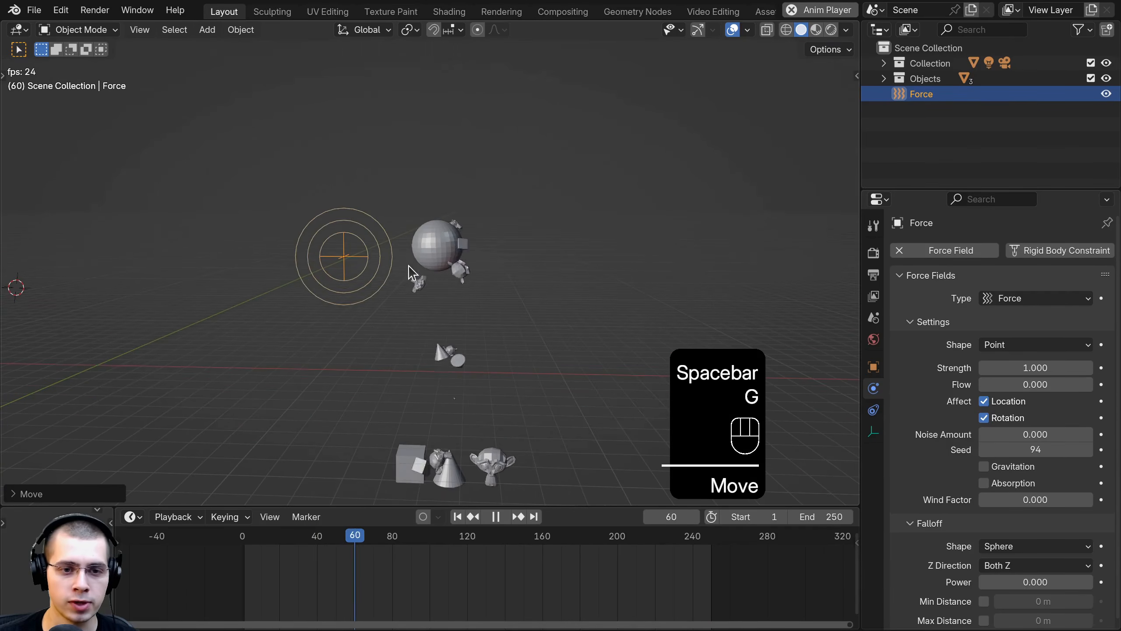
key(g)
click(363, 227)
key(g)
click(396, 278)
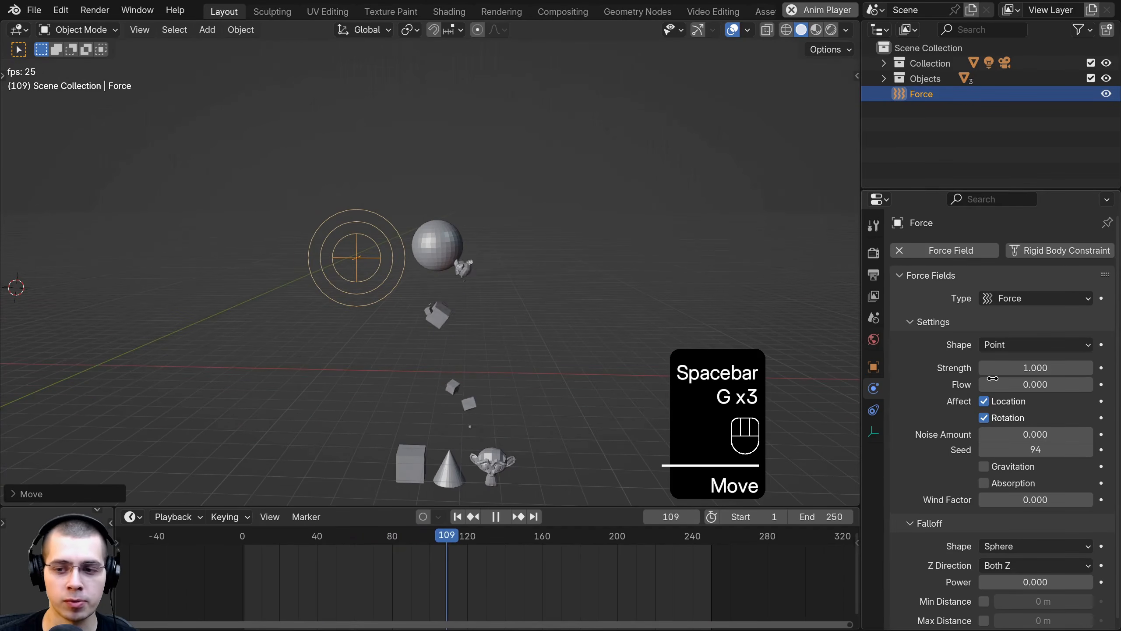
Step: Raise the Force field's strength to 120.800 and move it around the emitter during playback
drag(993, 375, 1062, 367)
scroll(483, 298, down, 3)
key(g)
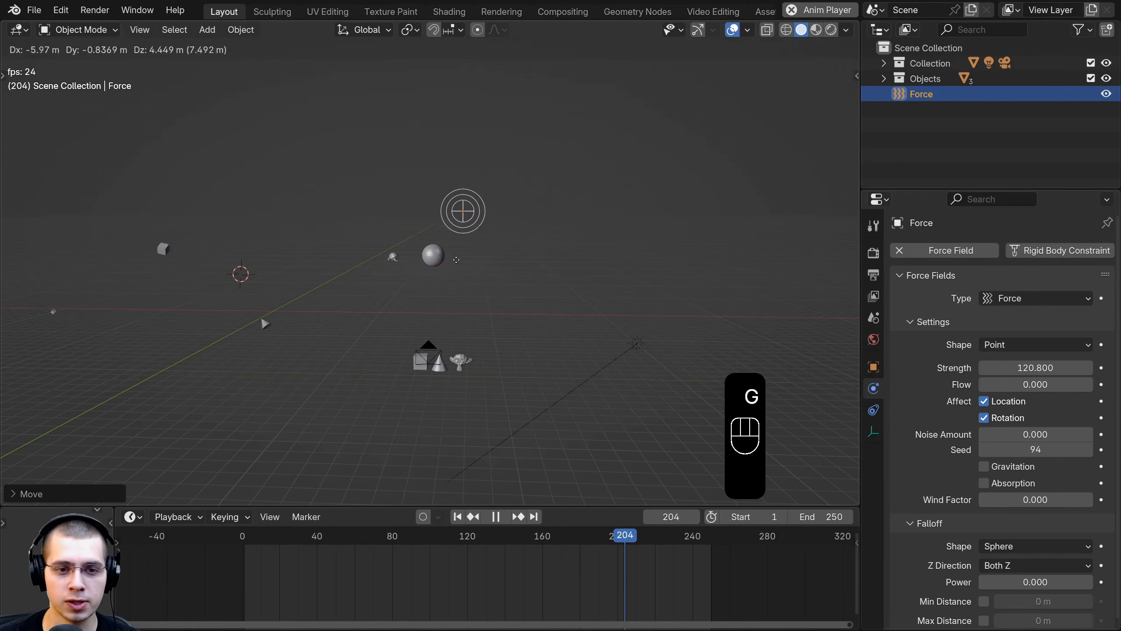
Step: Delete the Force field and add a Vortex force field
key(x)
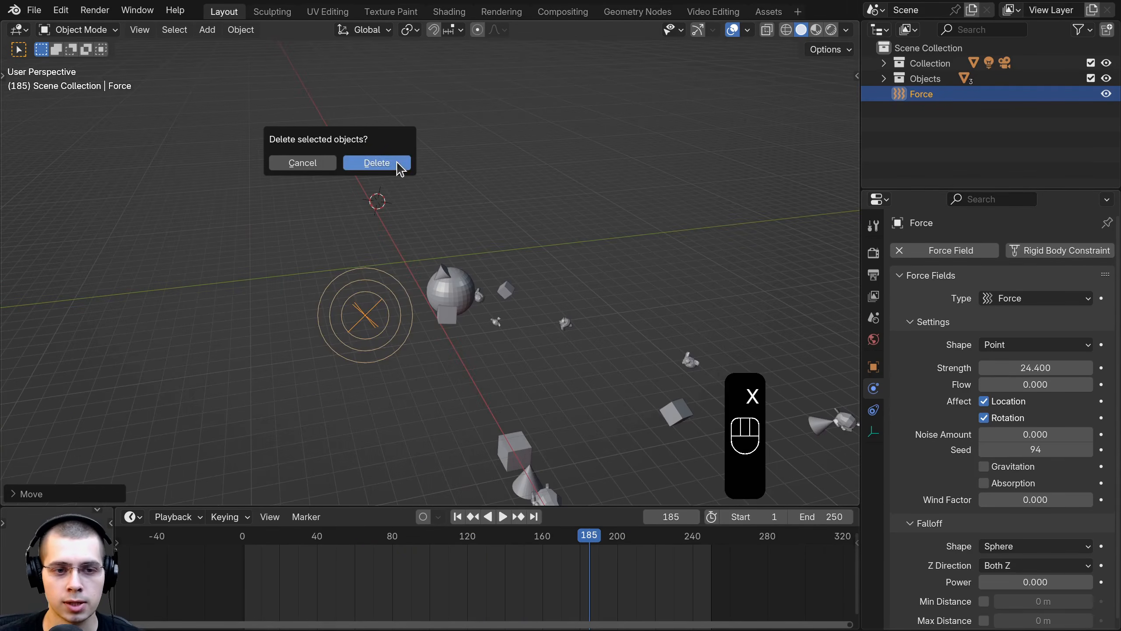
click(394, 164)
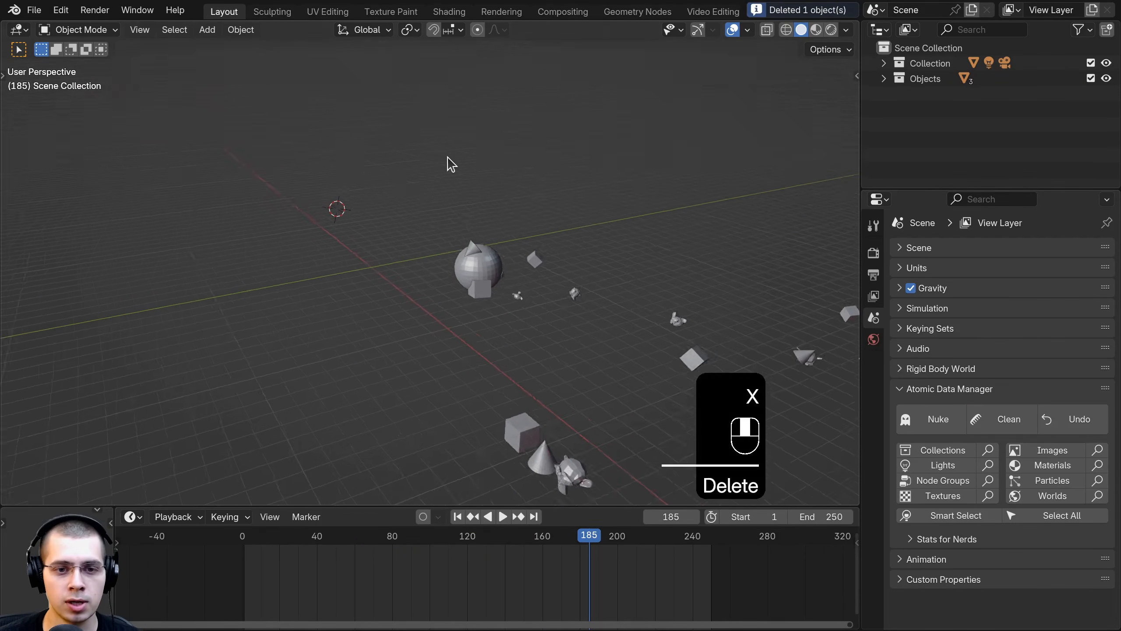
key(shift+a)
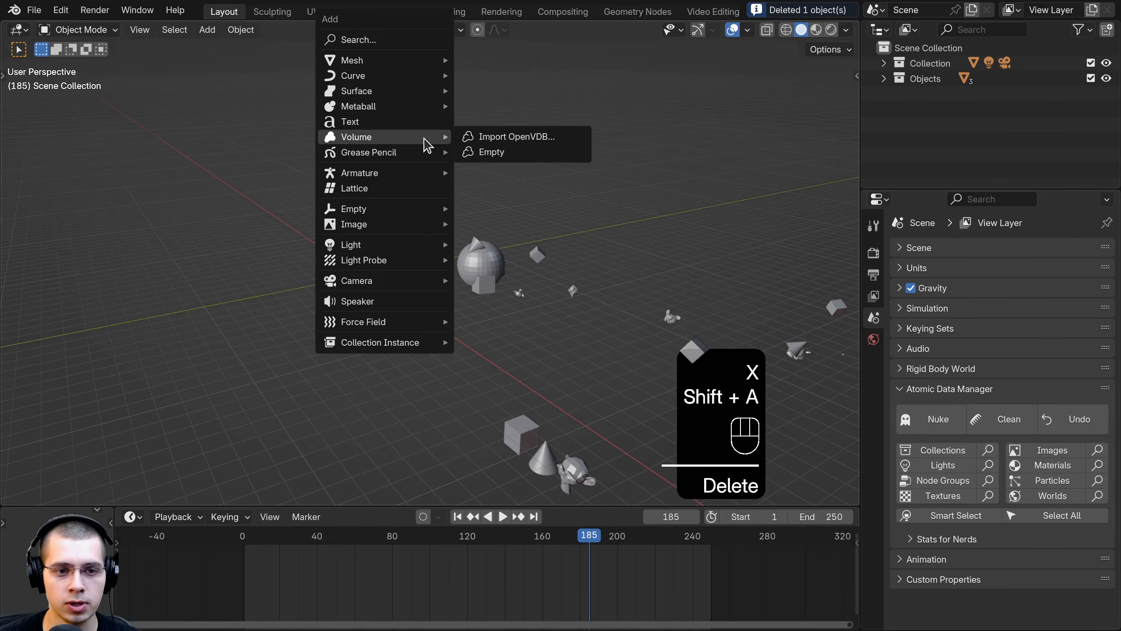
mouse_move(362, 327)
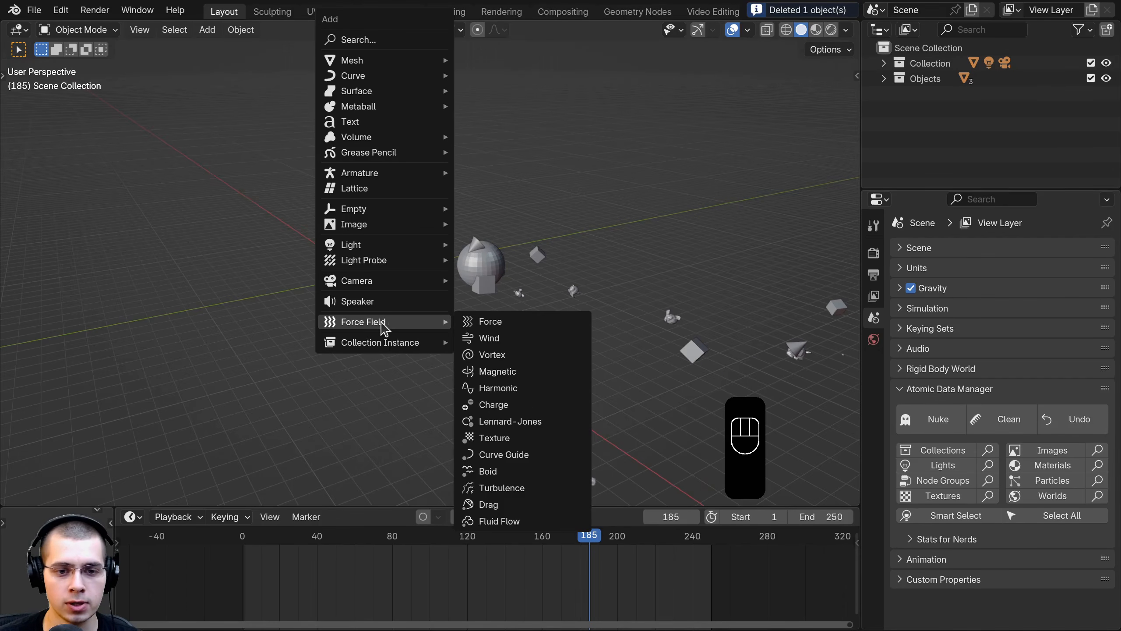
click(499, 355)
Step: Scale up the Vortex field and move it toward the emitter sphere
middle_drag(494, 338, 400, 258)
key(s)
click(294, 302)
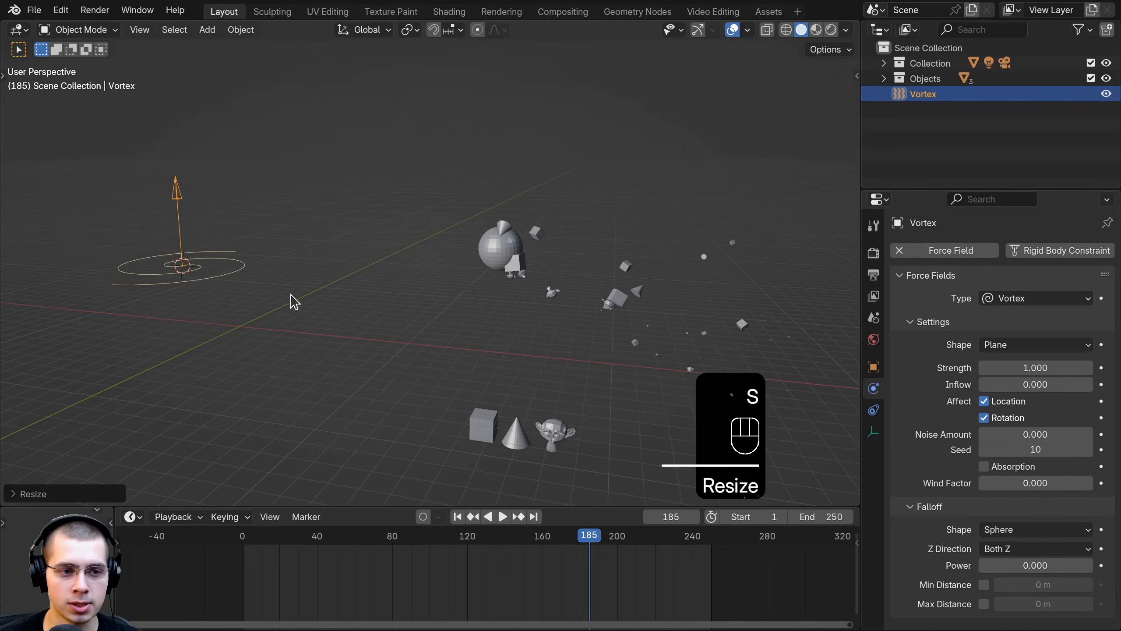
key(g)
click(573, 291)
middle_drag(573, 292, 573, 422)
key(g)
click(584, 5)
Step: Align the Vortex field so that it surrounds the emitter sphere from every viewing direction
middle_drag(554, 311, 644, 138)
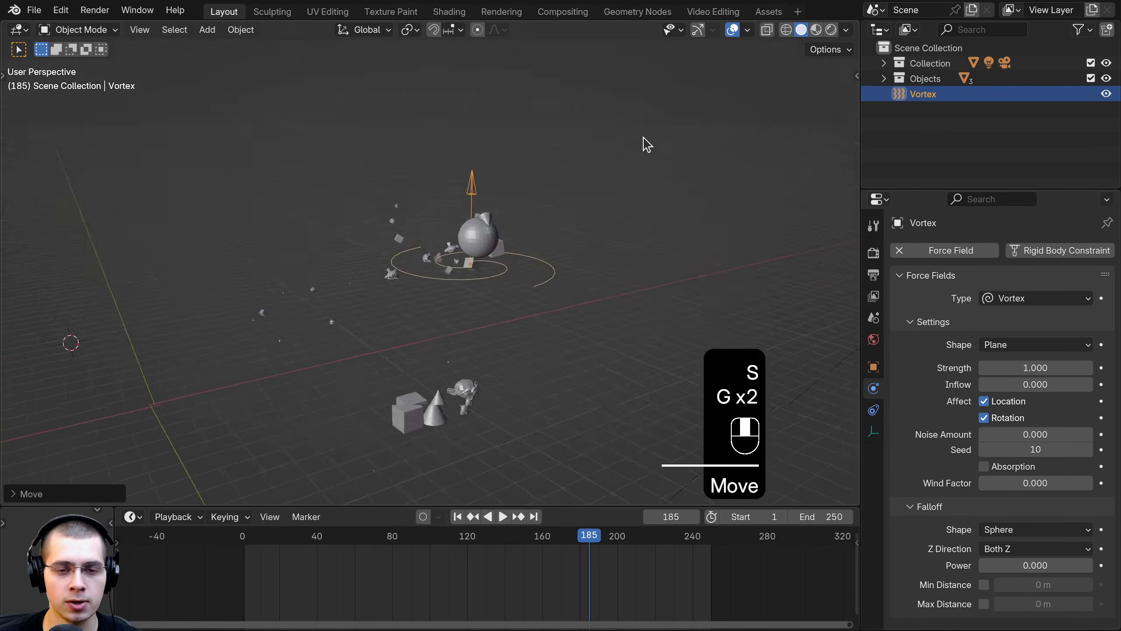
key(g)
click(618, 111)
middle_drag(574, 119, 557, 305)
key(g)
click(557, 324)
shift+middle_drag(536, 247, 467, 358)
Step: Play the animation and move the Vortex field off to one side of the emitter sphere
key(space)
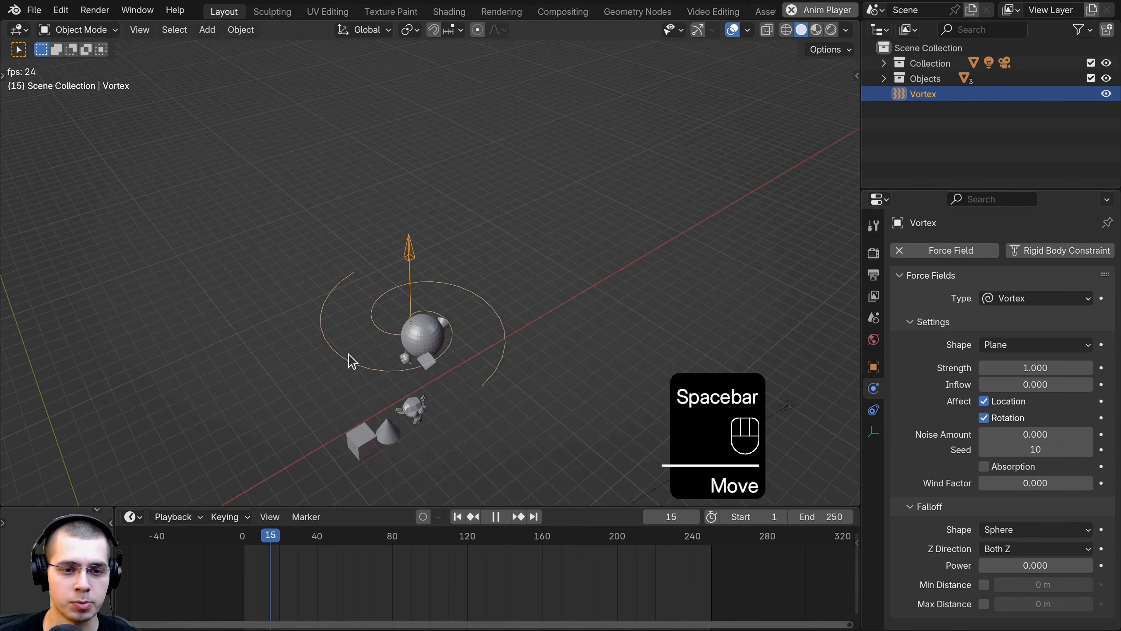
key(g)
click(274, 336)
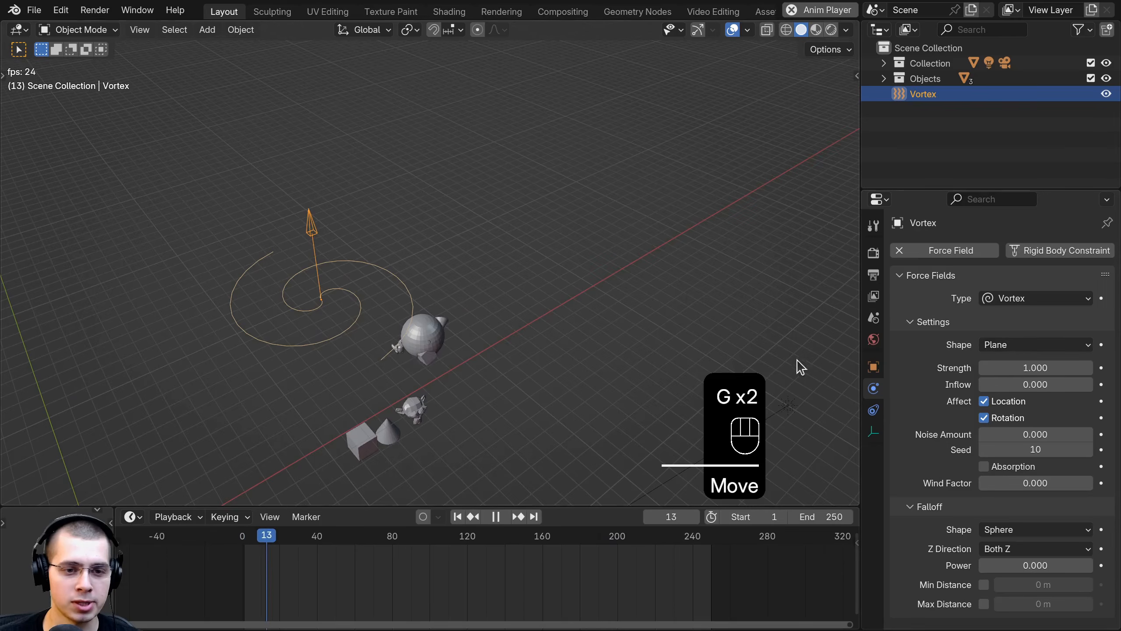
key(g)
click(563, 432)
middle_drag(292, 417, 476, 313)
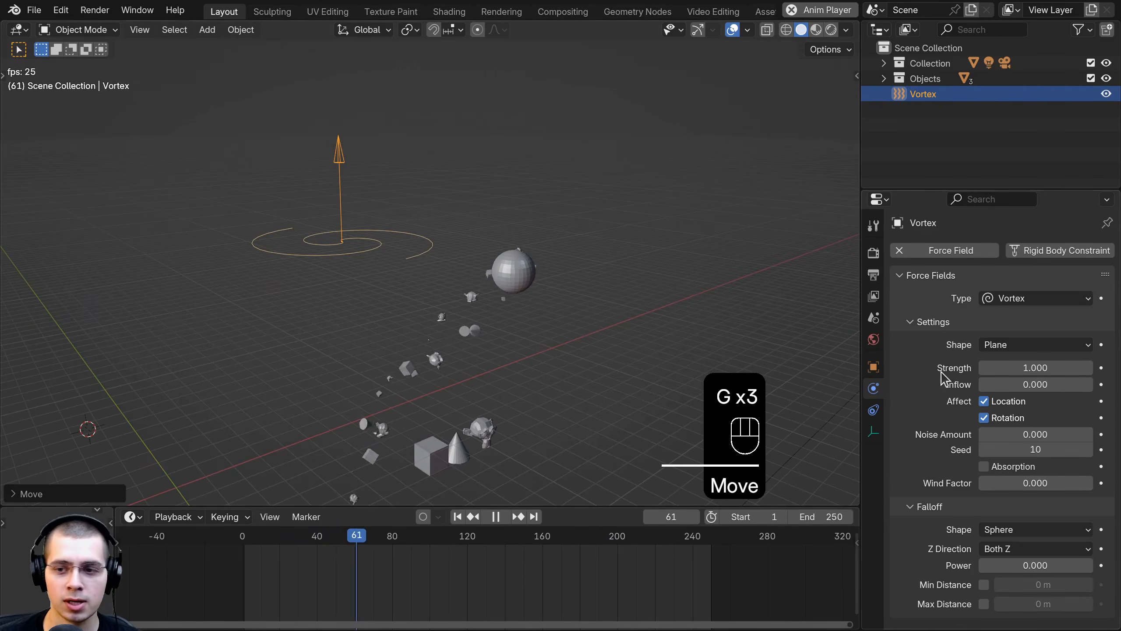
Step: Set the Vortex field's strength to 4.000 and replay the animation from the first frame
drag(1015, 368, 1042, 367)
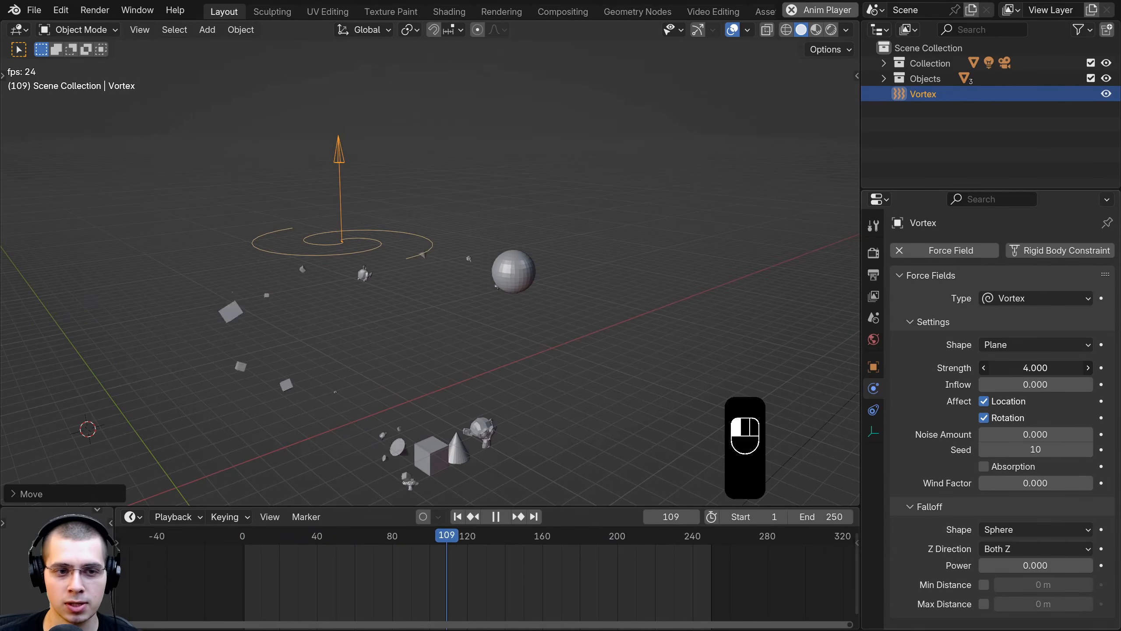
key(shift+Left)
middle_drag(516, 268, 405, 100)
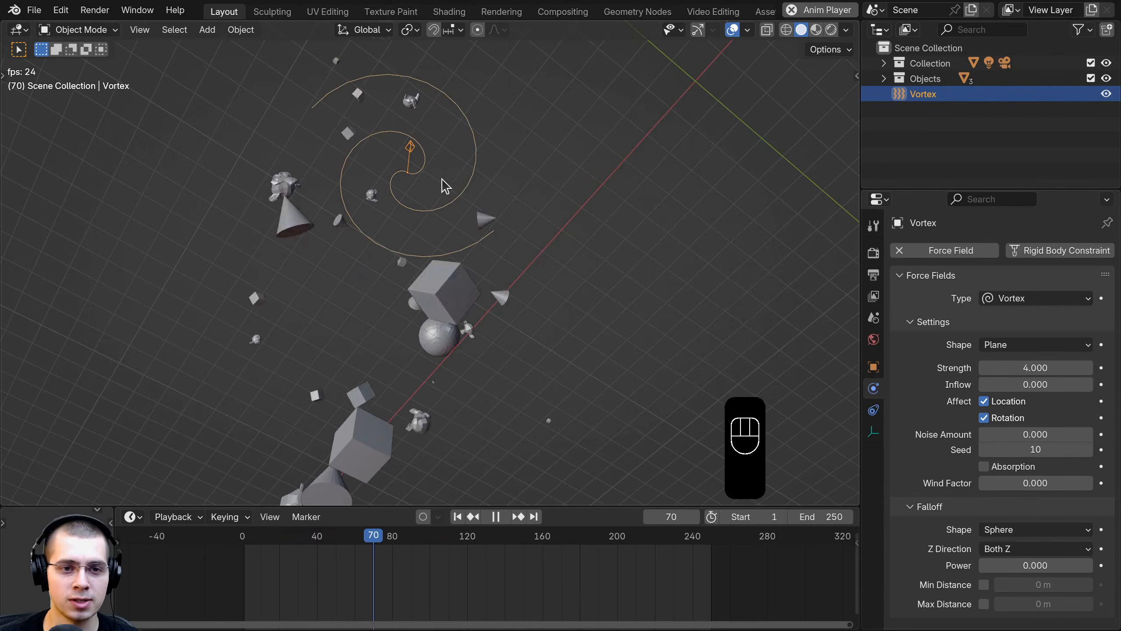
Step: Move the Vortex field closer to the emitter, examine the particle stream from several angles and stop playback
middle_drag(581, 82, 490, 378)
key(g)
click(459, 353)
middle_drag(446, 329, 369, 172)
middle_drag(363, 297, 431, 207)
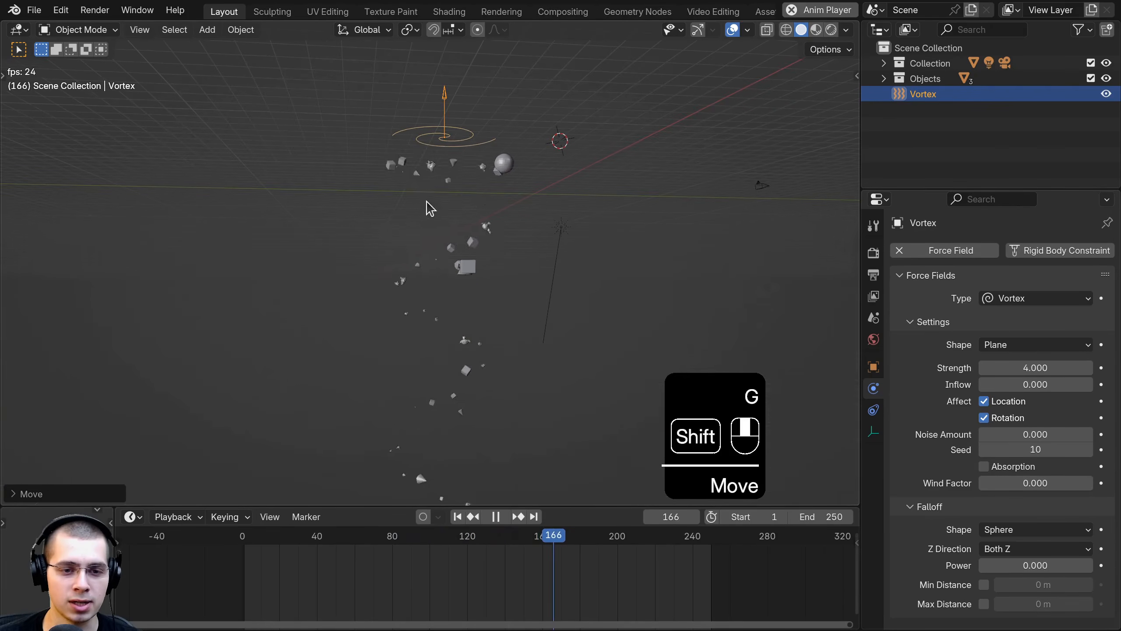
middle_drag(430, 146, 430, 309)
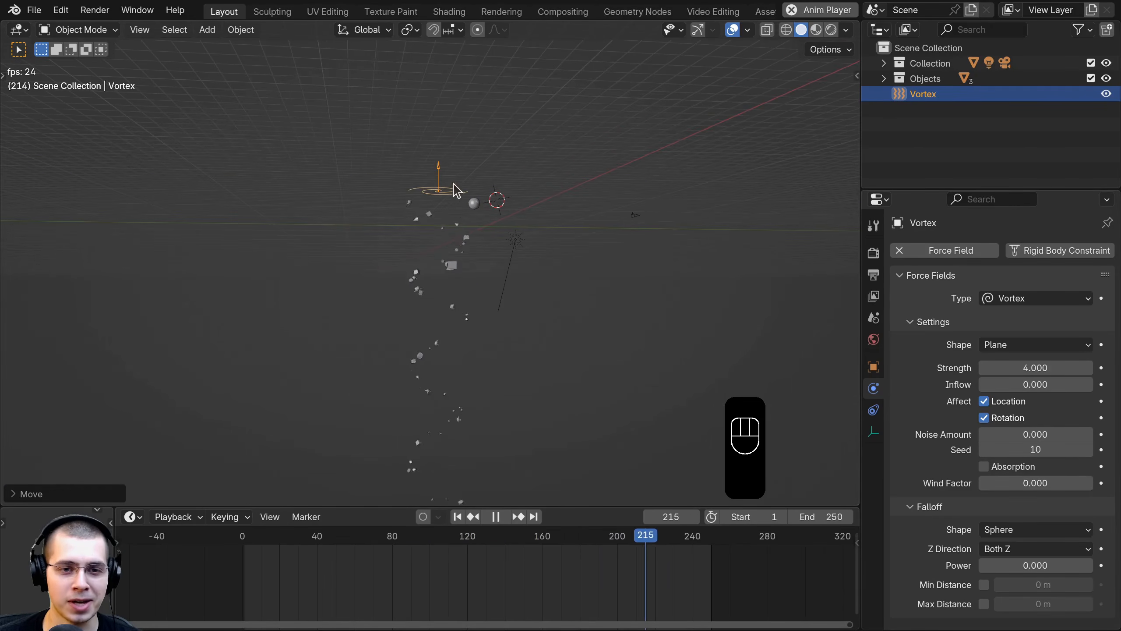
middle_drag(441, 199, 422, 332)
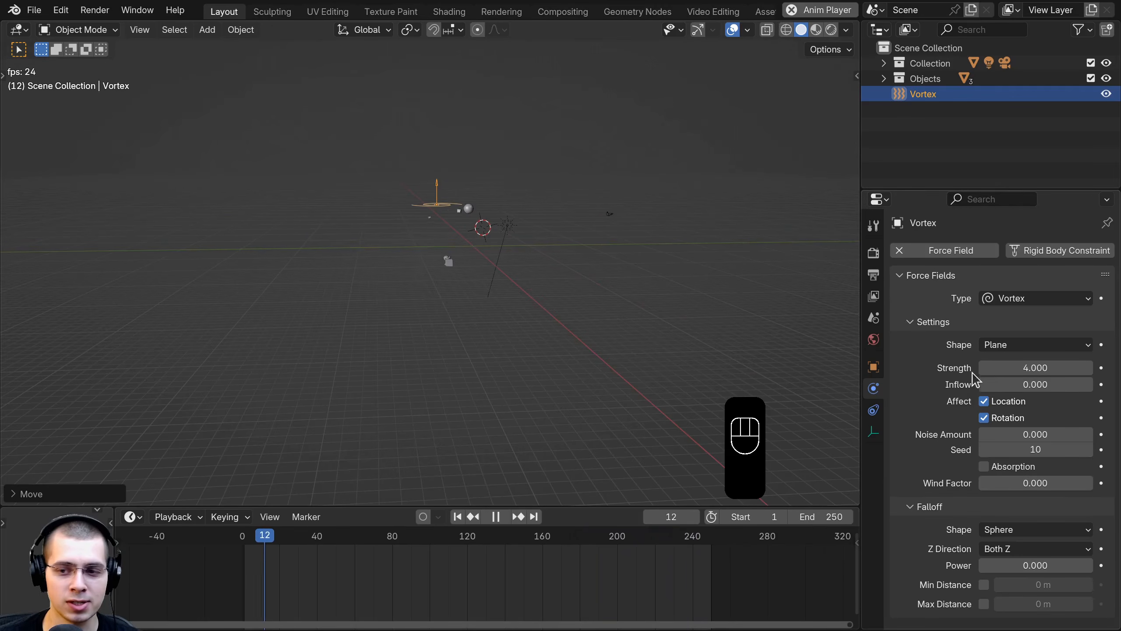
key(space)
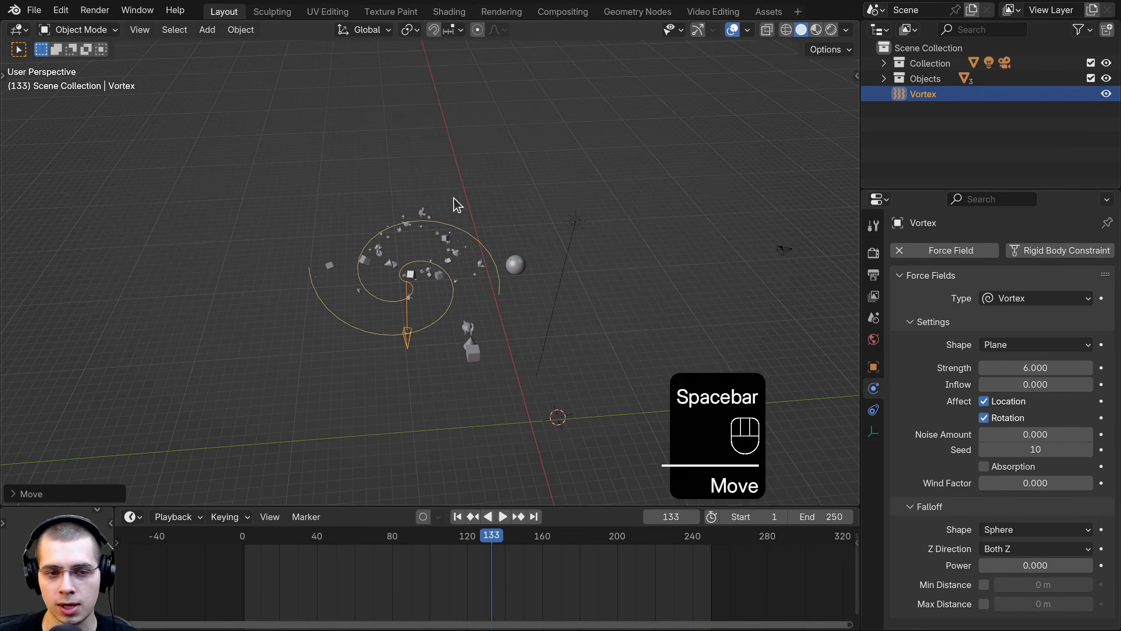
Step: Delete the Vortex field and add a Turbulence force field in its place
key(x)
click(453, 202)
key(shift+a)
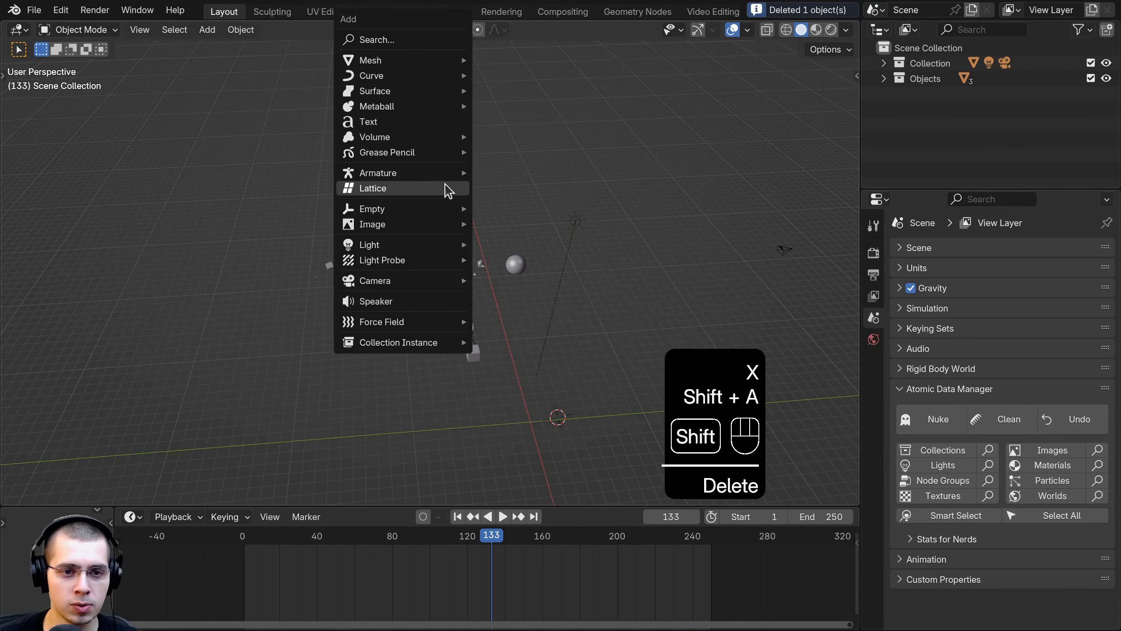
mouse_move(397, 325)
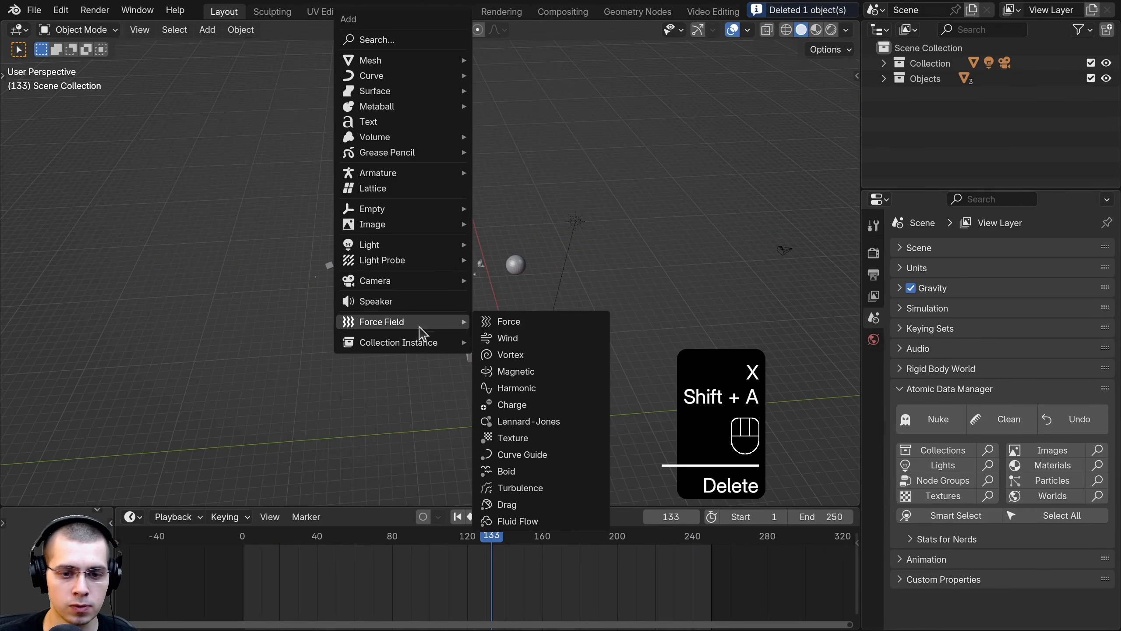
click(515, 487)
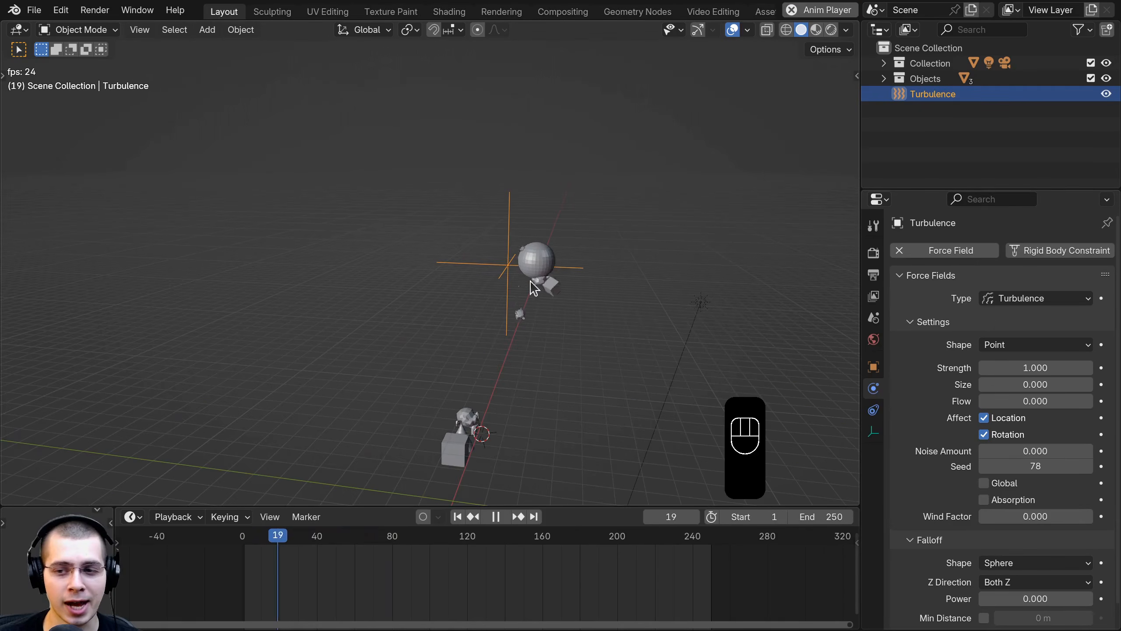
Step: Play the animation briefly, stop it and move the Turbulence field above the emitter sphere
middle_drag(413, 179, 458, 165)
middle_drag(508, 280, 480, 287)
key(space)
key(g)
middle_drag(547, 226, 572, 231)
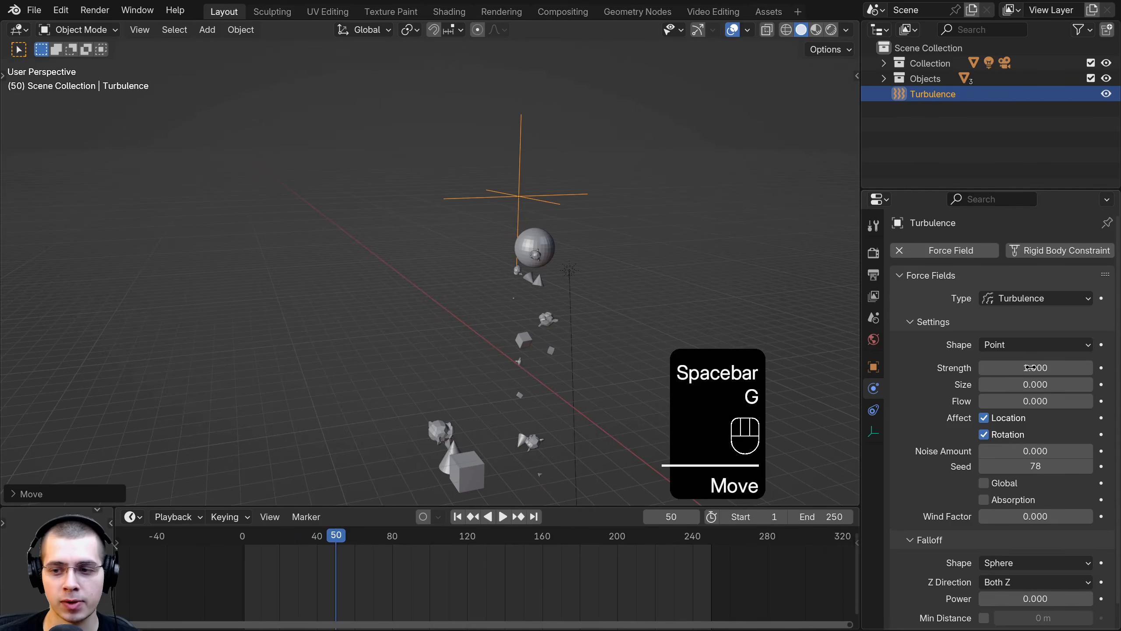
Step: Set the Turbulence field's strength to 64.500 and replay the animation from the start, examining the particles around the sphere
key(space)
drag(1035, 368, 1075, 368)
click(139, 538)
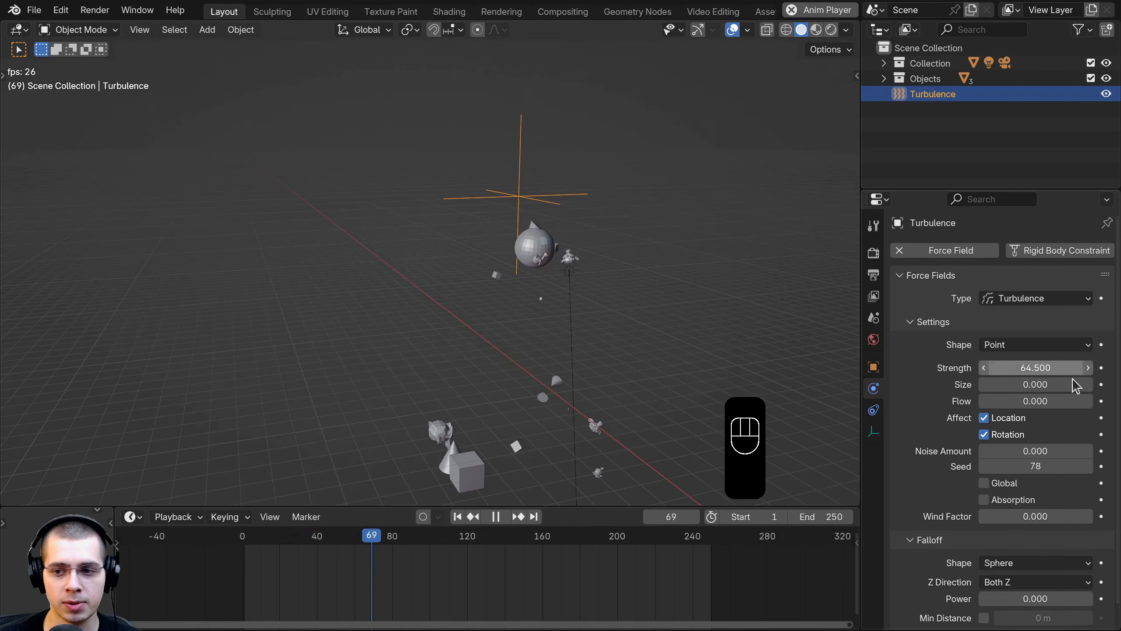
drag(321, 536, 168, 585)
middle_drag(648, 252, 674, 345)
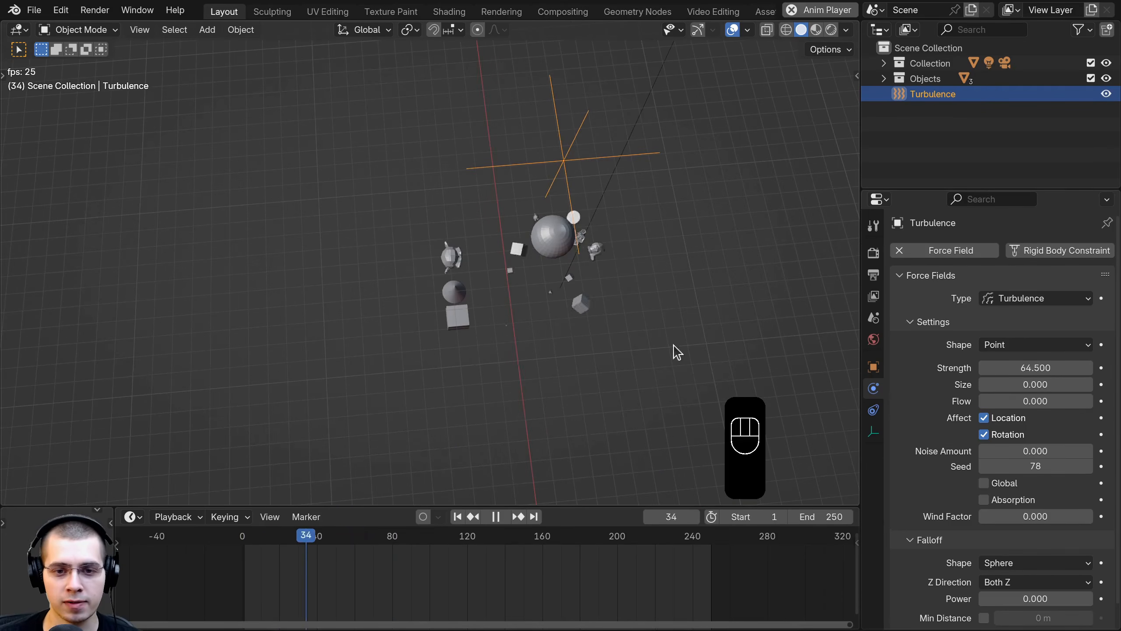
shift+middle_drag(671, 278, 603, 275)
scroll(602, 204, up, 2)
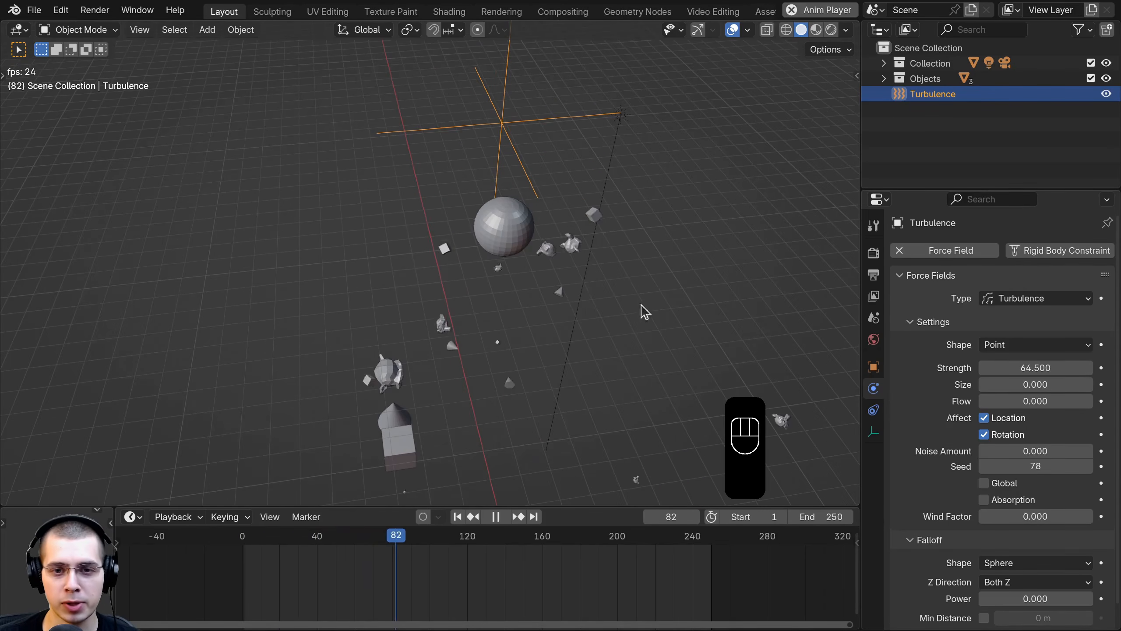
Step: Set the Turbulence field's strength to 90.800 and reposition the field just above the emitter sphere during playback
drag(1011, 368, 1117, 368)
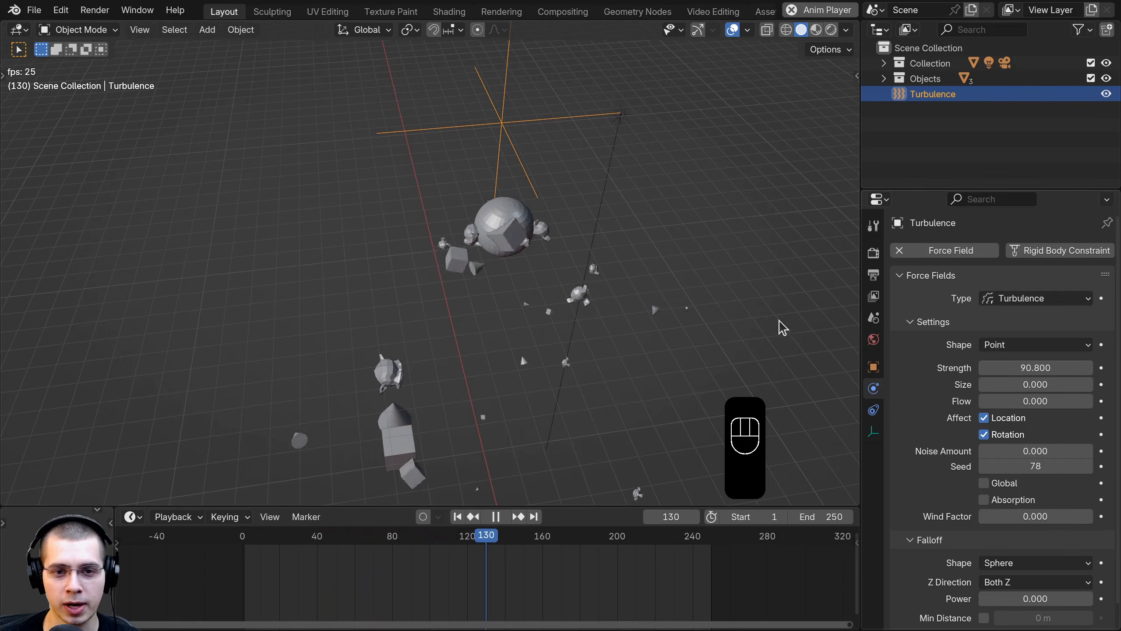
middle_drag(746, 345, 658, 298)
scroll(653, 299, down, 4)
key(g)
click(567, 261)
middle_drag(568, 261, 692, 298)
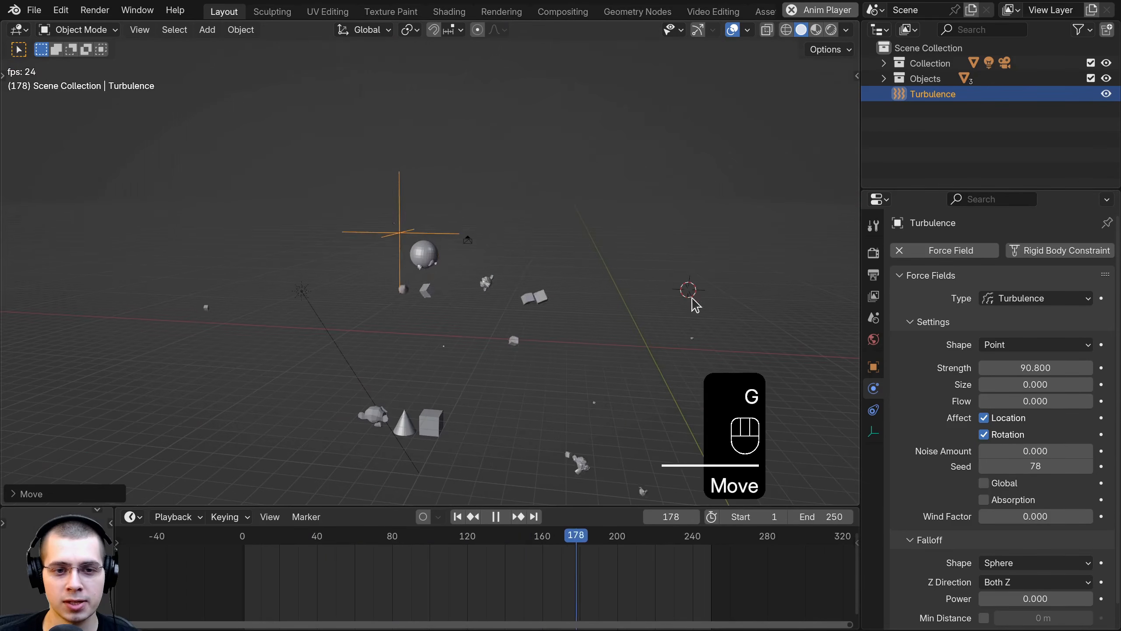
Step: Move the Turbulence field below the emitter sphere, then stop playback and scrub to frame 90
key(g)
click(399, 231)
key(g)
click(527, 364)
middle_drag(529, 371, 442, 490)
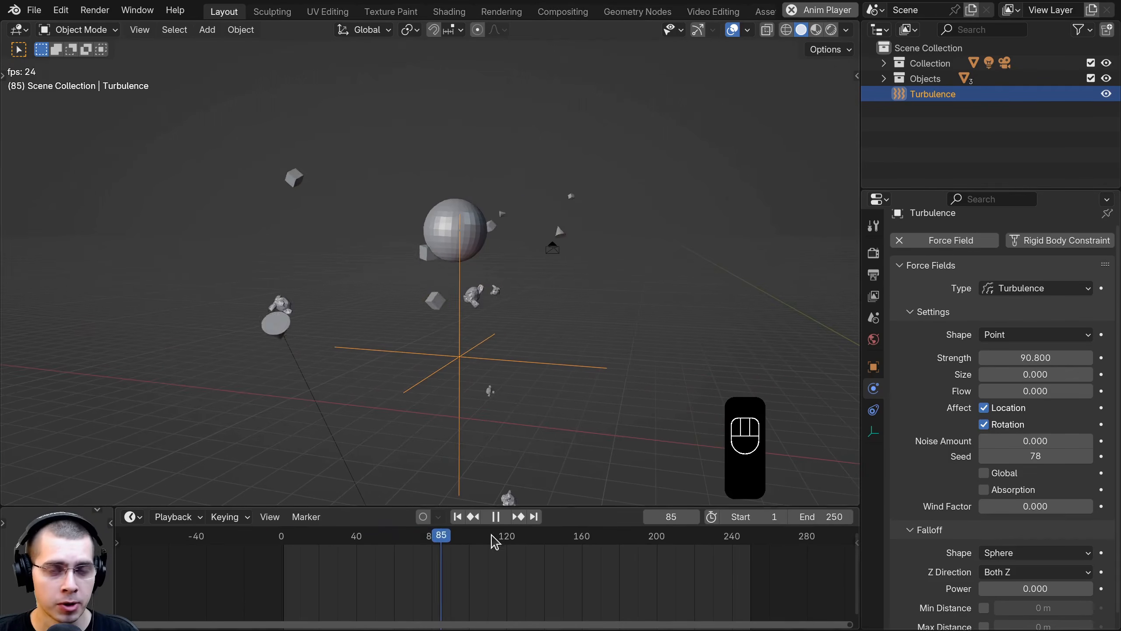
key(space)
drag(514, 562, 450, 557)
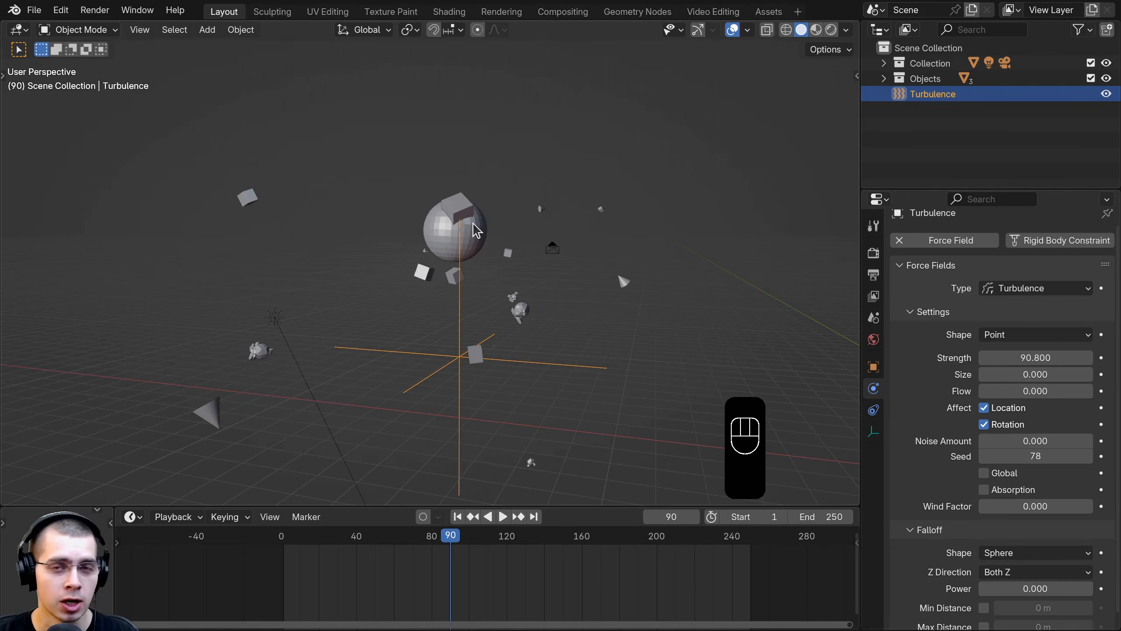
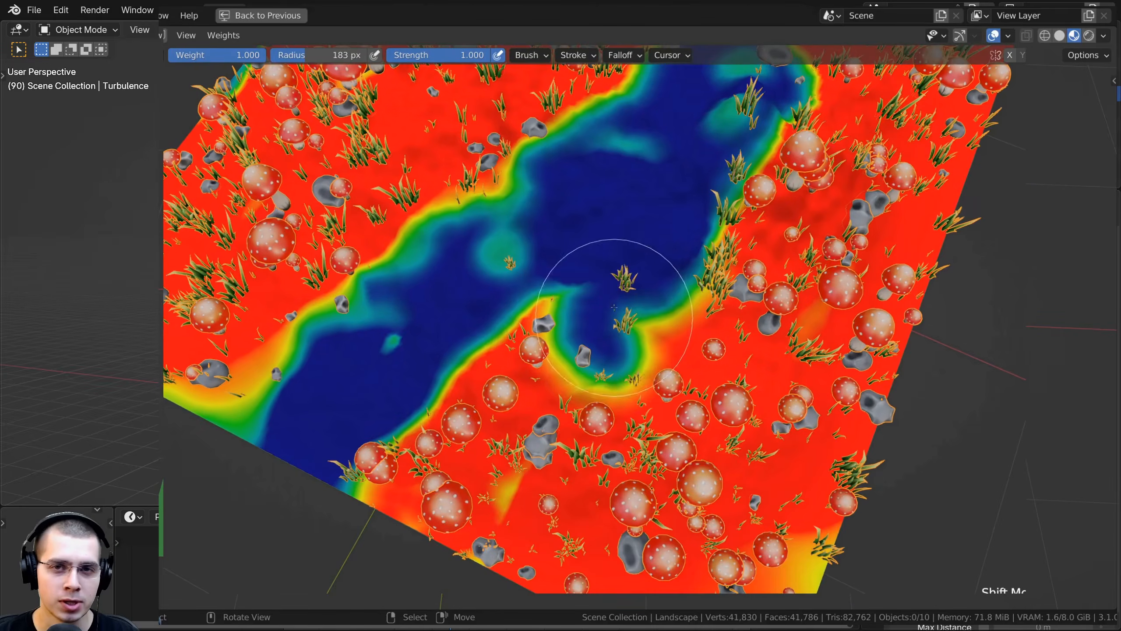
Step: Delete the Turbulence field from the scene
middle_drag(576, 251, 681, 244)
mouse_move(735, 336)
middle_down()
mouse_move(663, 408)
mouse_move(625, 375)
middle_up()
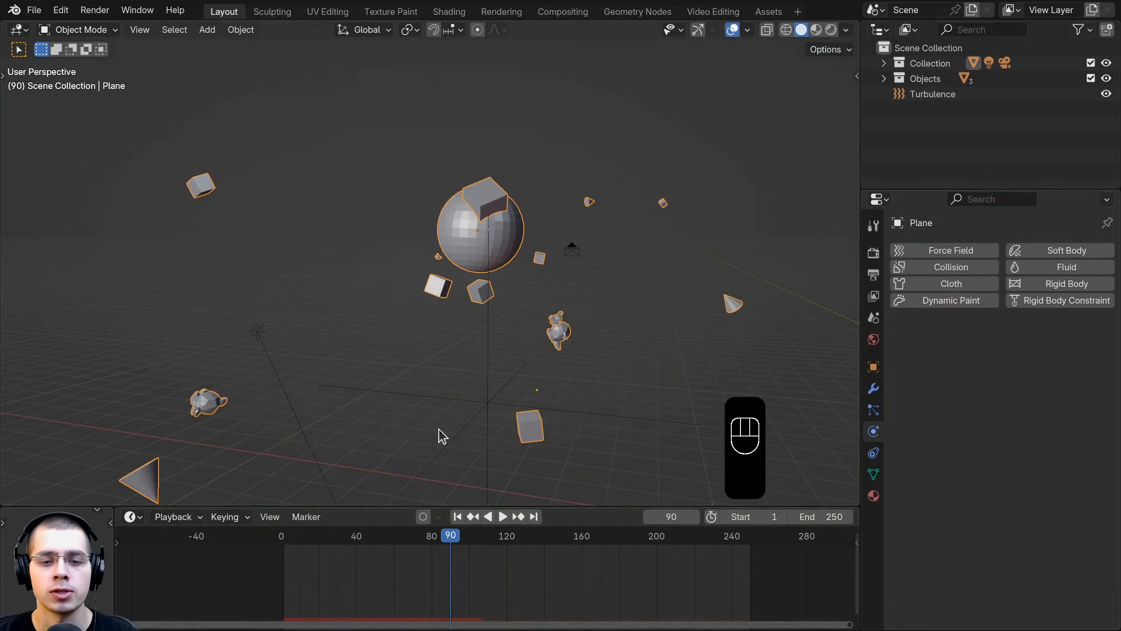
click(459, 441)
key(x)
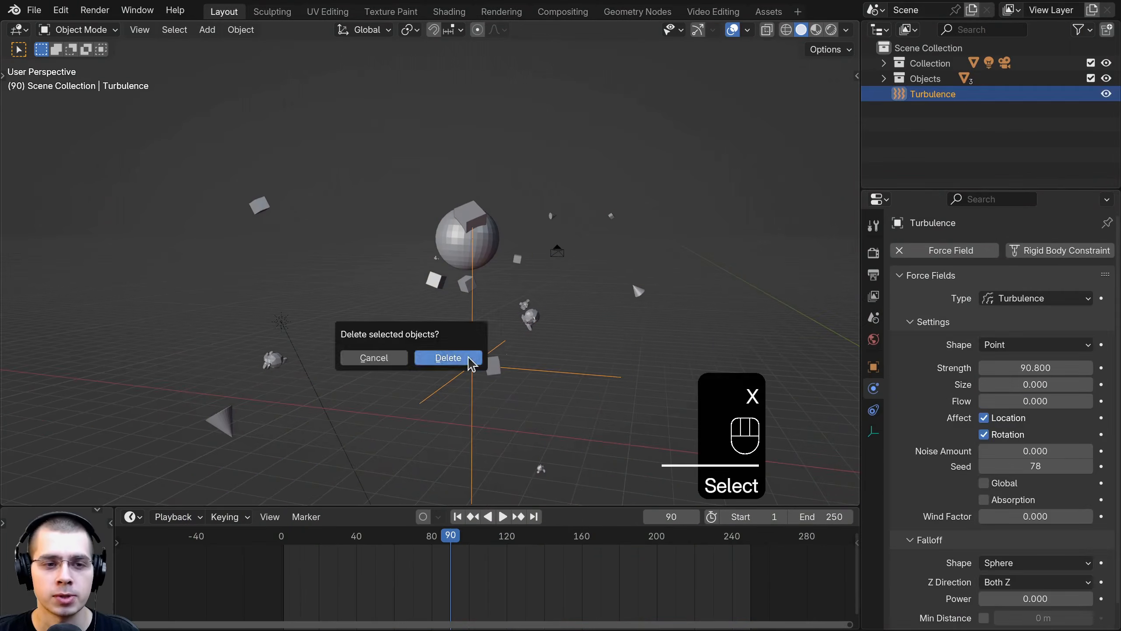
click(451, 358)
Step: Enlarge the emitter sphere and lower it closer to the monkey head, cone and cube
key(s)
click(524, 256)
key(g)
click(534, 365)
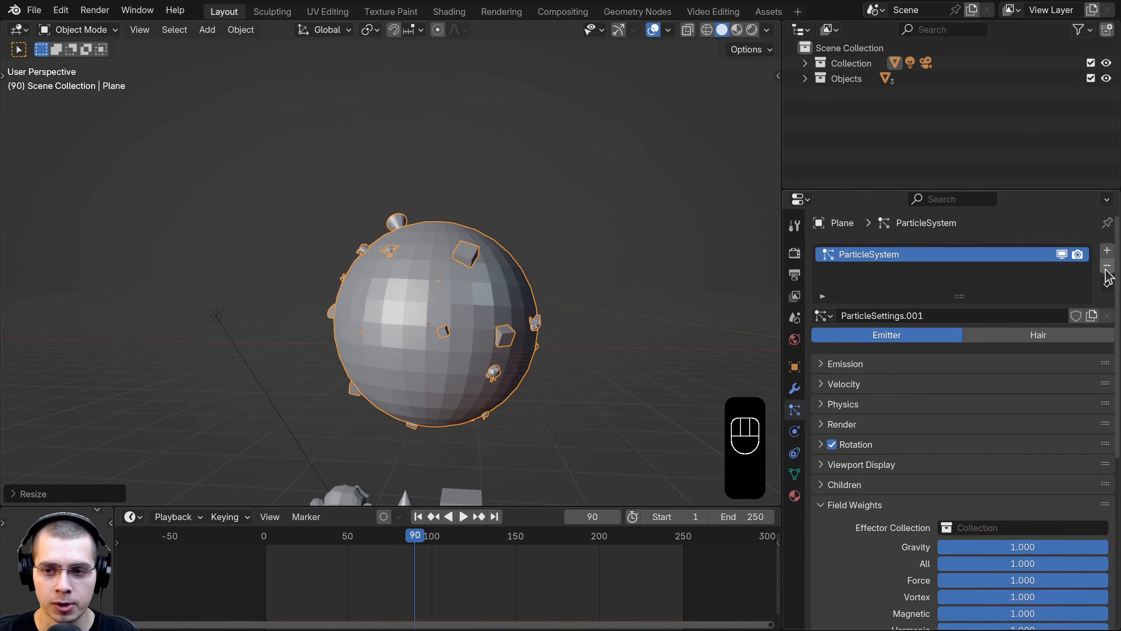
Step: Remove the sphere's existing particle system and add a new one with default settings
click(1107, 267)
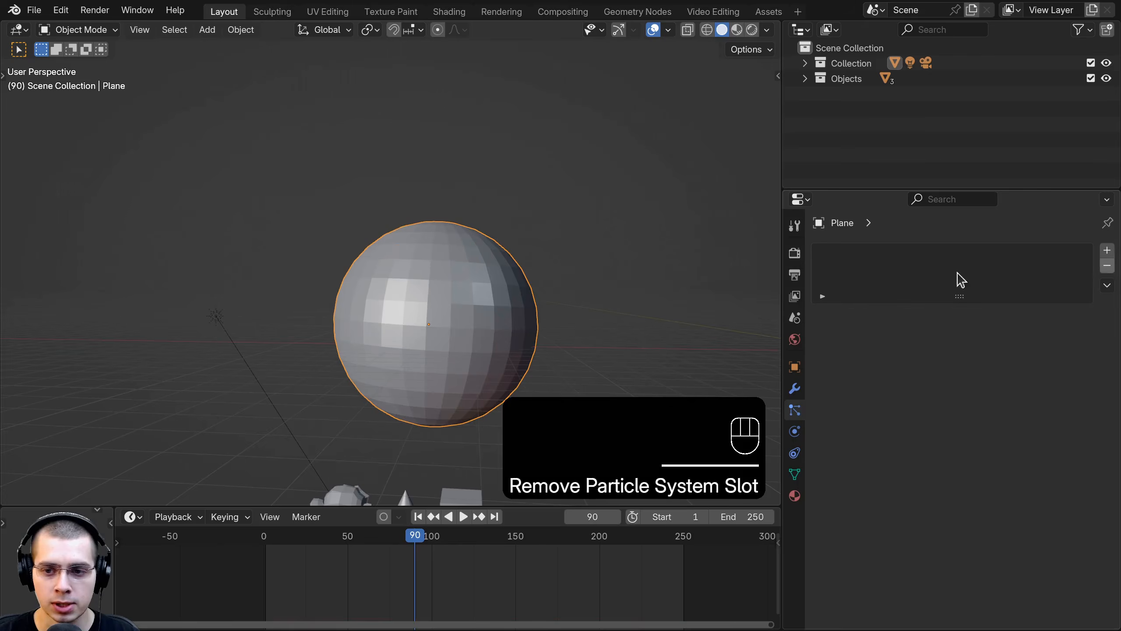
click(1108, 252)
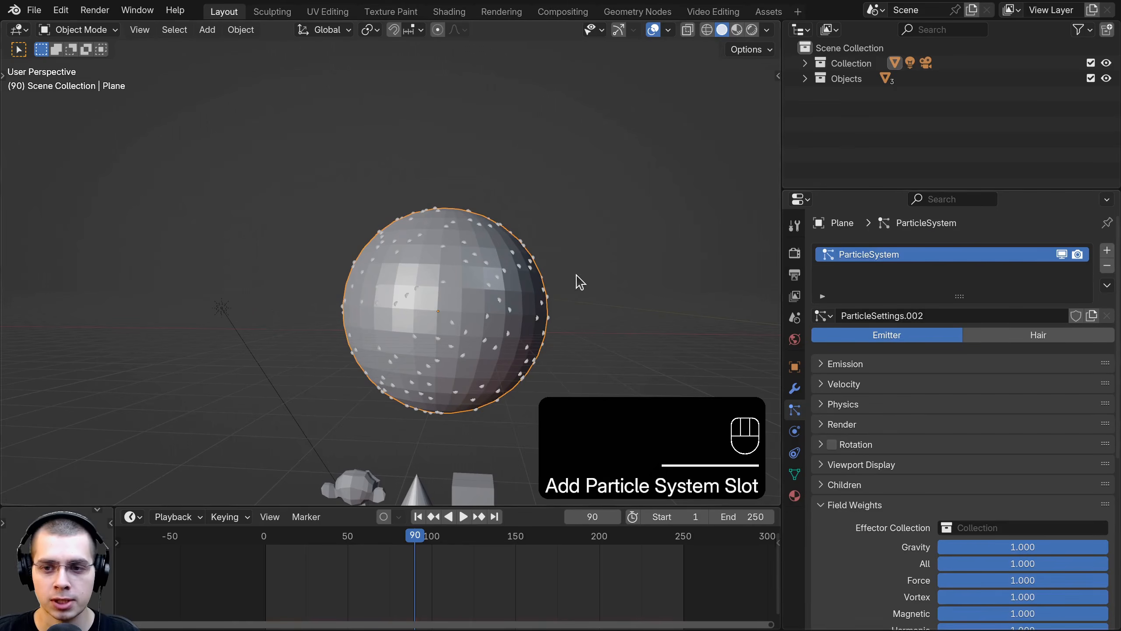
scroll(579, 281, up, 3)
shift+middle_drag(543, 263, 313, 193)
scroll(326, 201, down, 2)
Step: Play the new emitter's animation from the start to examine how the particles fall, then stop playback
key(space)
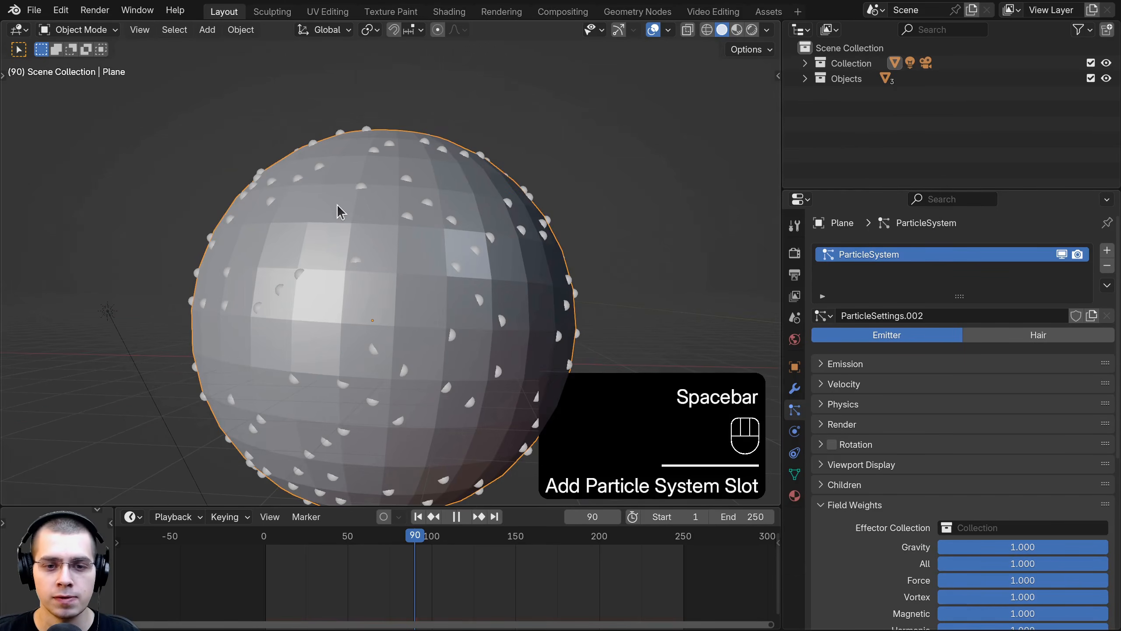
key(space)
drag(312, 537, 216, 469)
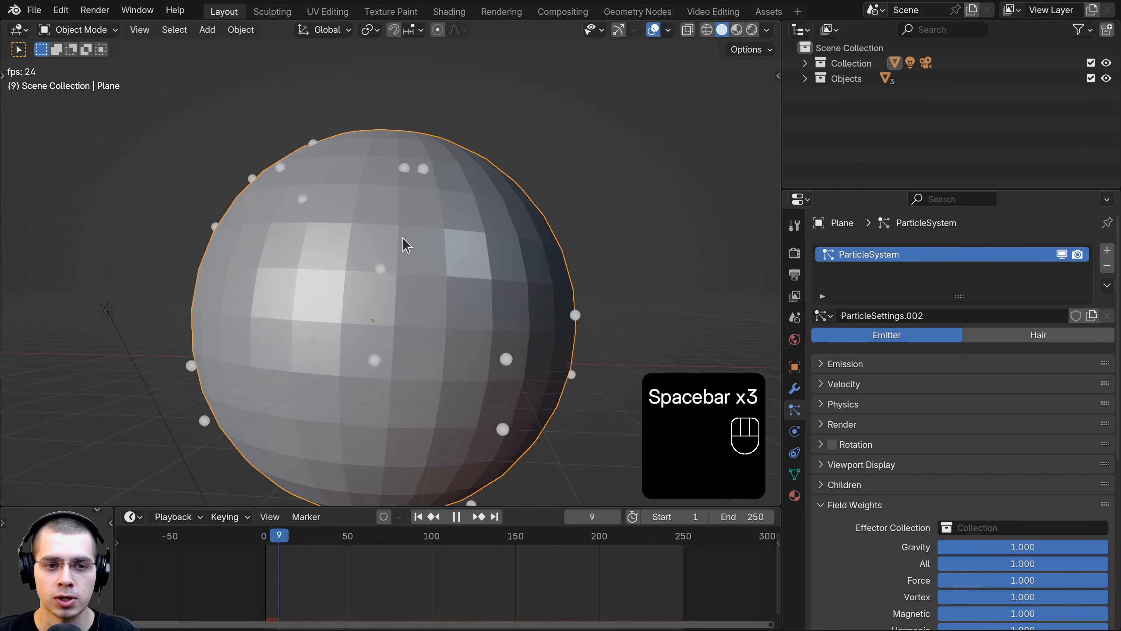
key(space)
middle_drag(428, 353, 735, 310)
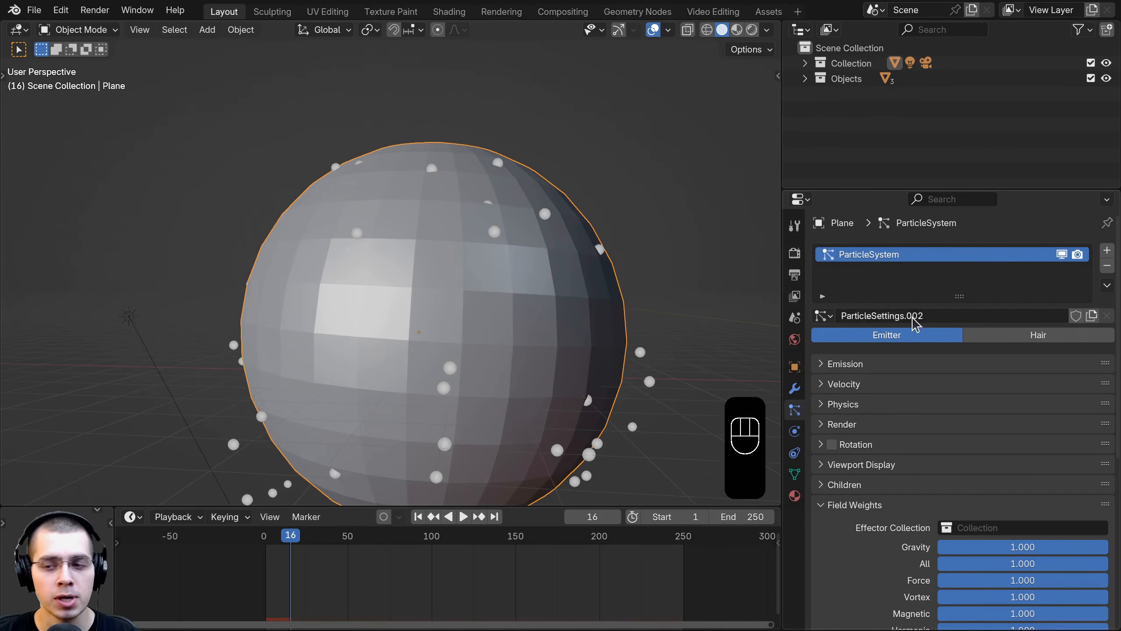
Step: Switch the particle system type to Hair and examine the strands around the sphere
click(1037, 337)
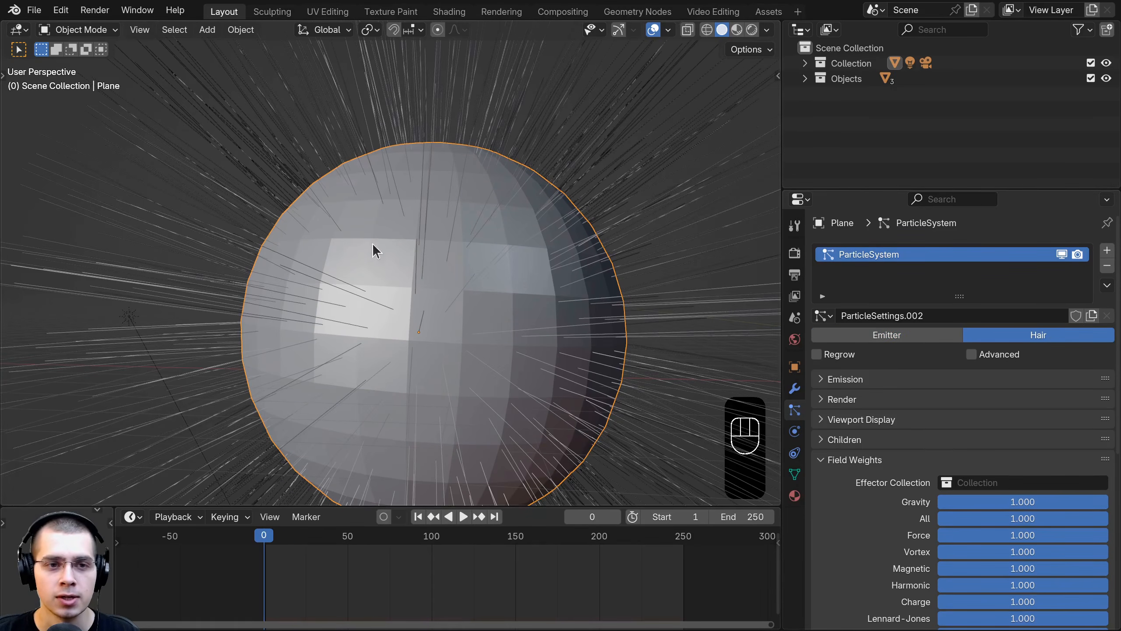
scroll(372, 244, down, 3)
middle_drag(373, 244, 476, 226)
scroll(424, 215, up, 2)
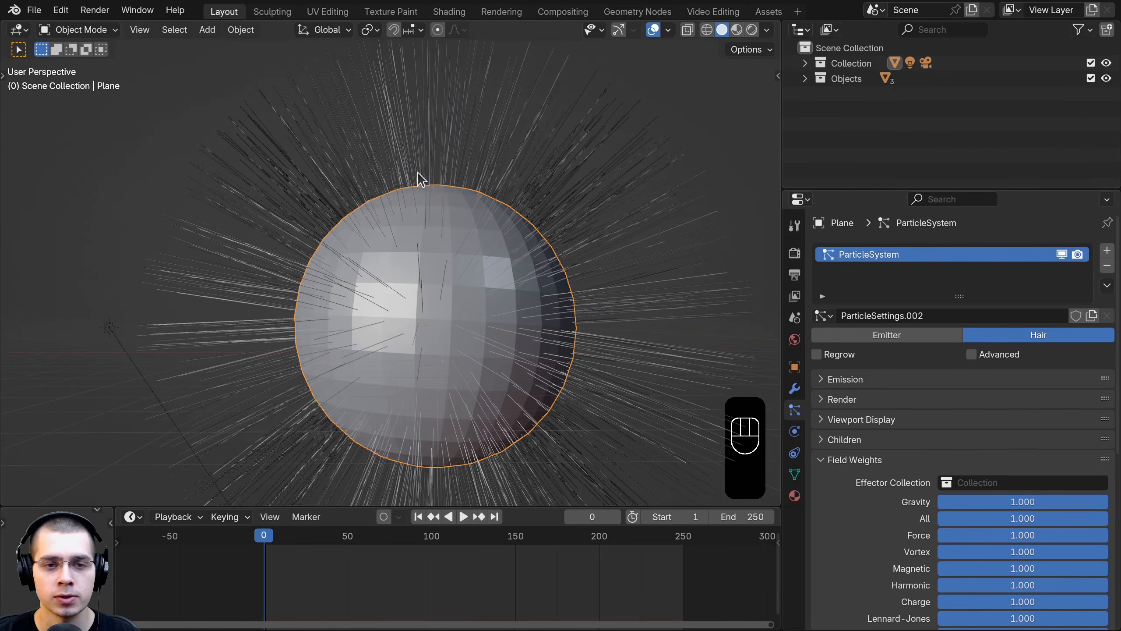
middle_drag(417, 172, 445, 168)
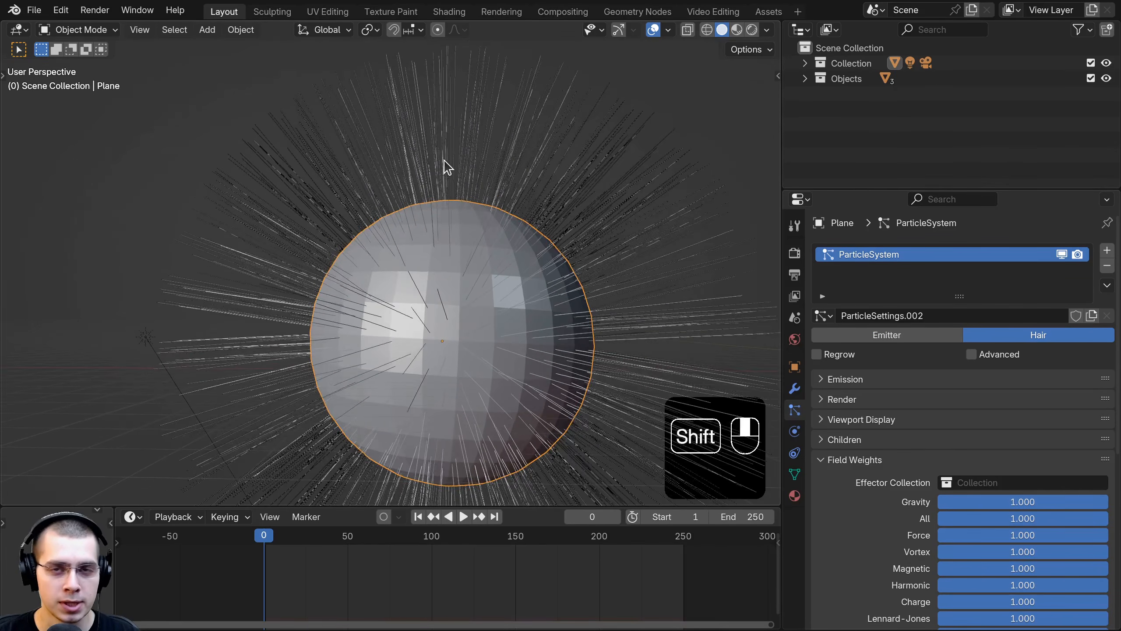
shift+middle_drag(409, 267, 428, 253)
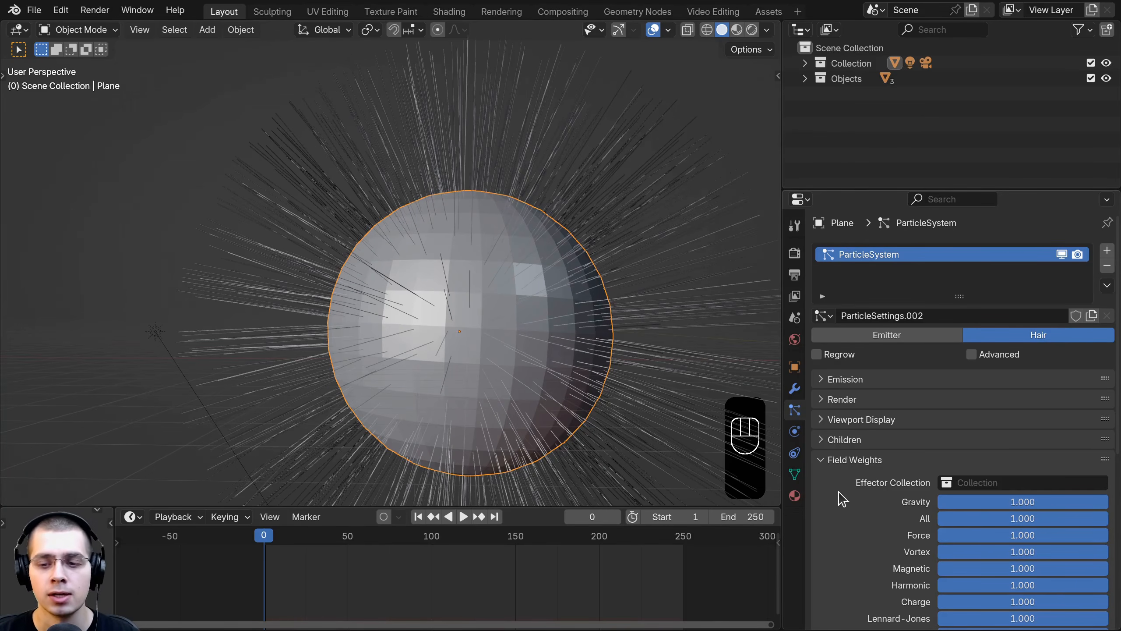
Step: Change the hair particles' render type, trying Object first and settling on Collection
click(838, 460)
click(837, 399)
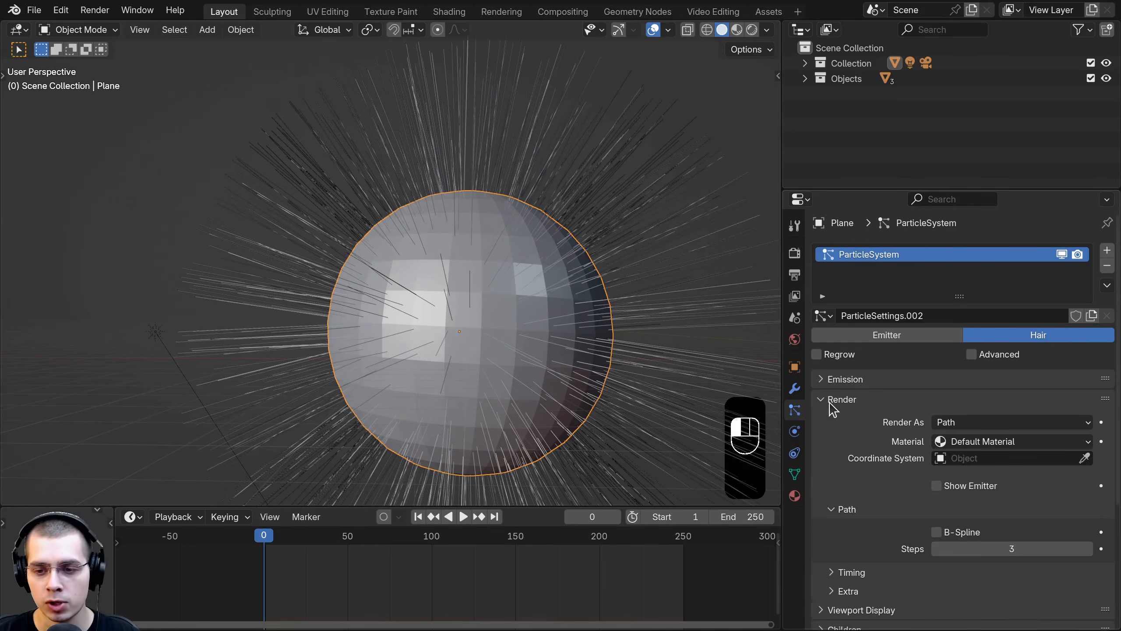
scroll(832, 410, down, 2)
scroll(833, 410, down, 4)
click(947, 328)
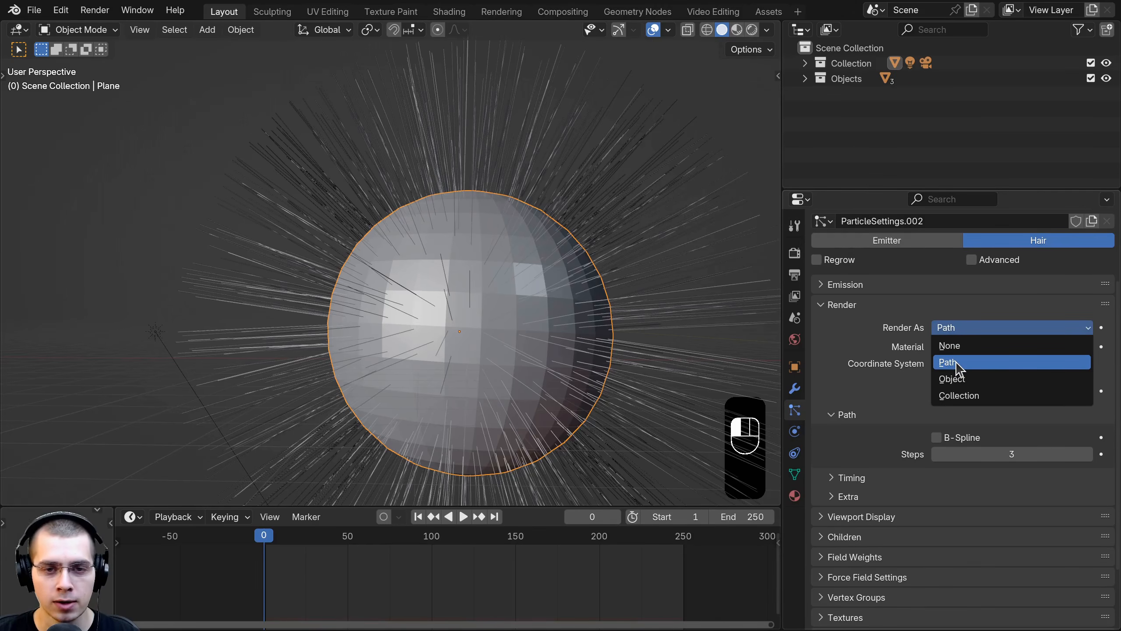
click(964, 380)
click(971, 327)
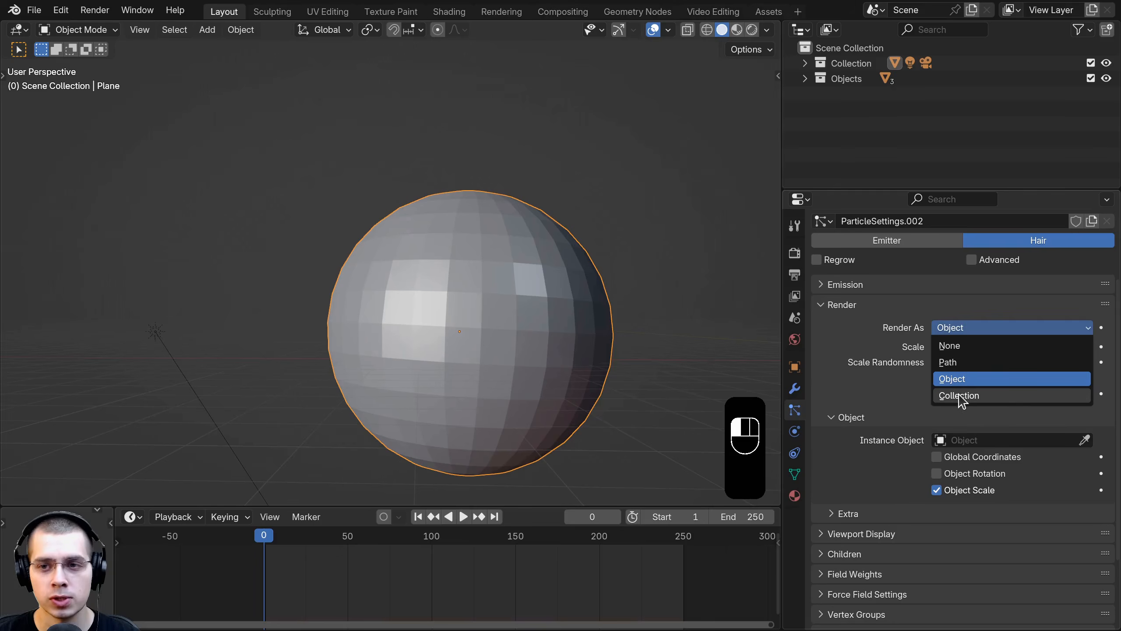
click(962, 396)
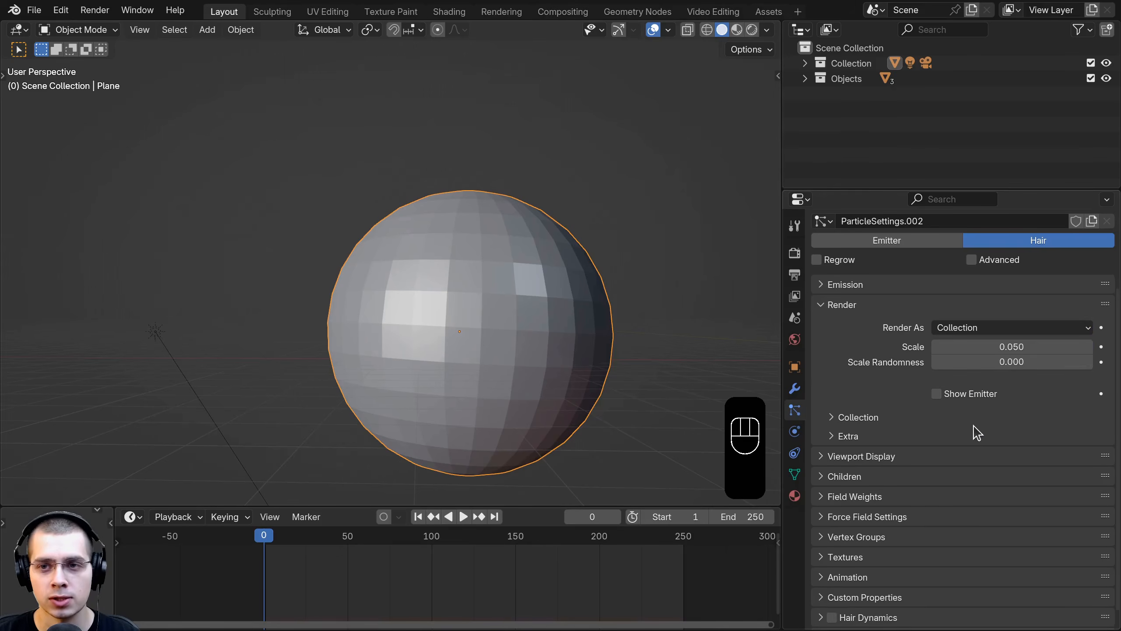
Step: Assign the Objects collection as the instance collection for the hair particles
click(845, 418)
scroll(845, 419, down, 4)
click(965, 379)
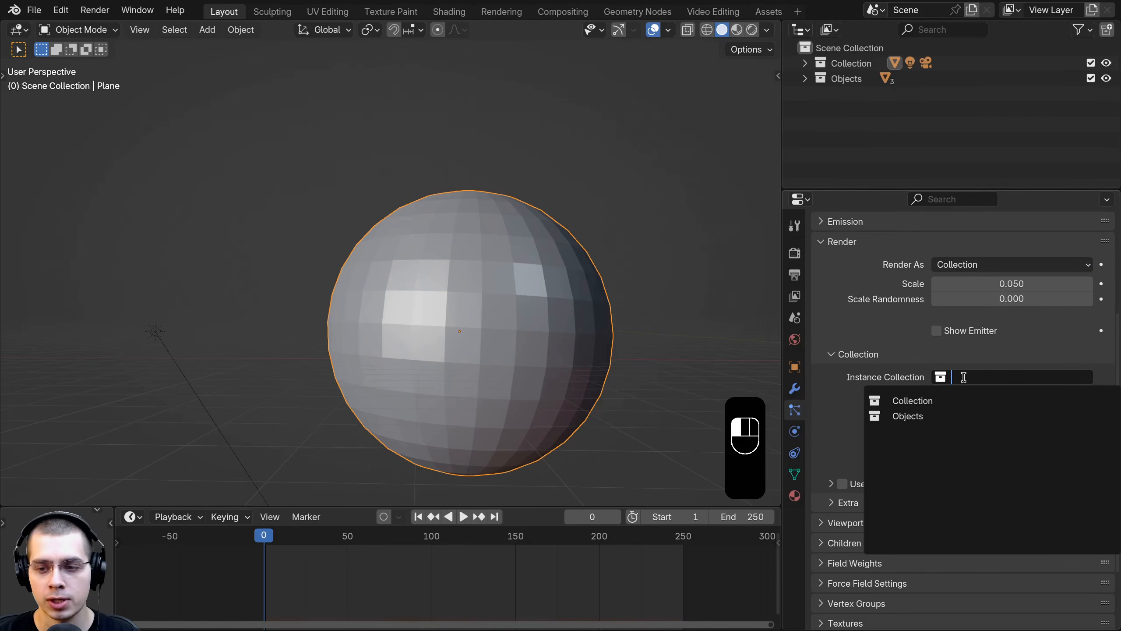
click(911, 416)
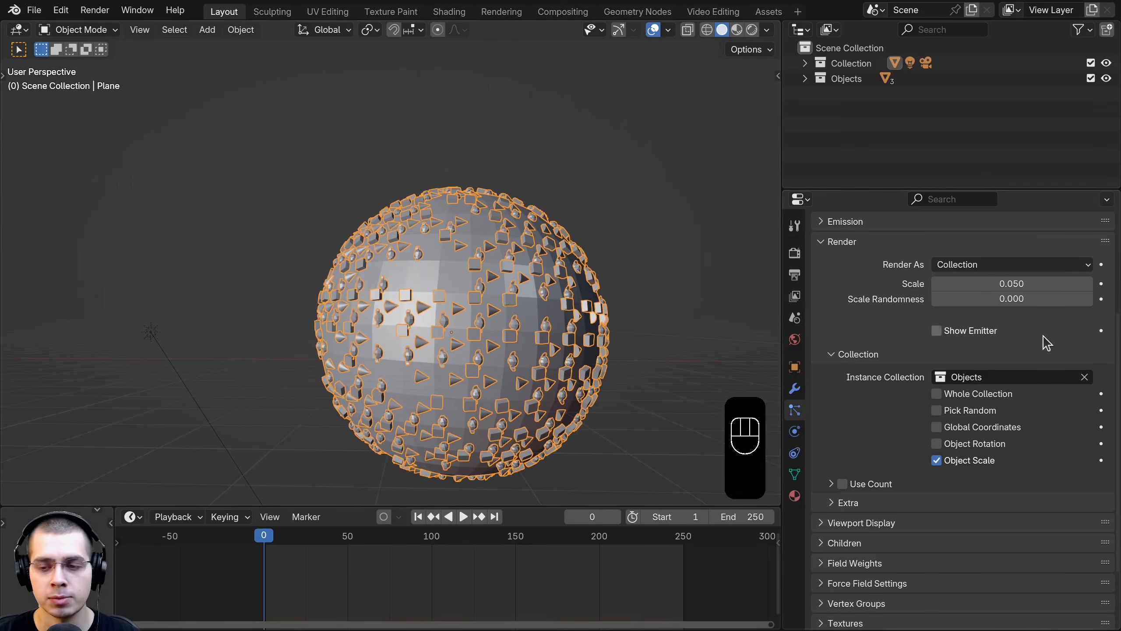
Step: Set the hair particles' emission number to 2133 and examine the instances covering the sphere
shift+middle_drag(491, 258, 435, 321)
scroll(508, 274, up, 2)
shift+middle_drag(444, 321, 521, 345)
scroll(918, 393, up, 4)
click(818, 379)
scroll(979, 422, down, 3)
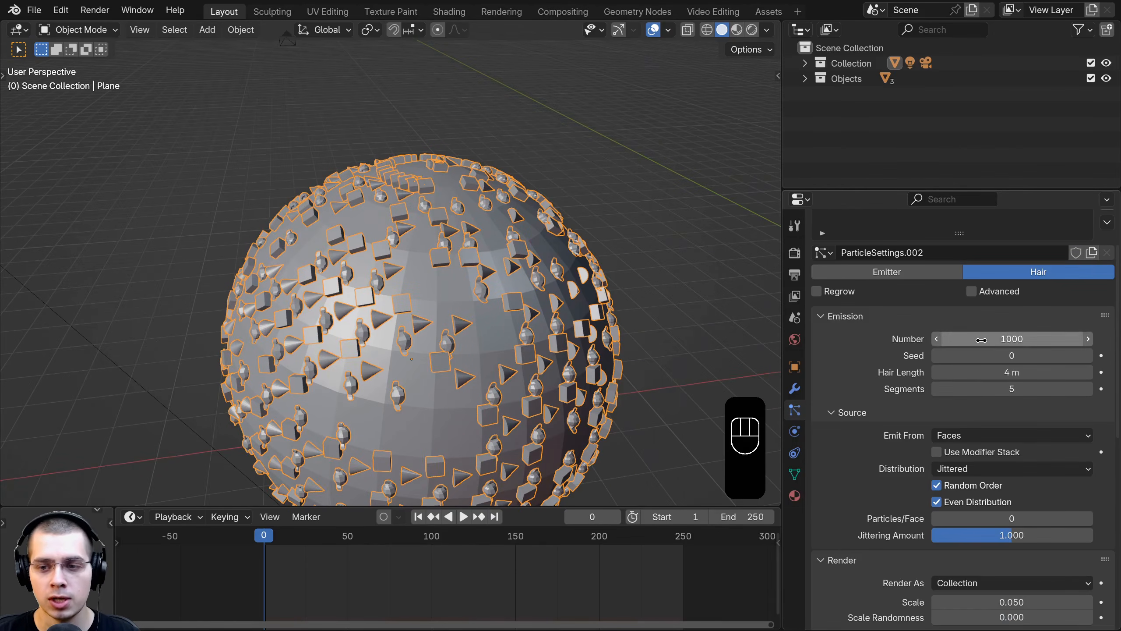
drag(981, 340, 1049, 340)
mouse_move(454, 327)
middle_down()
mouse_move(460, 340)
mouse_move(466, 309)
middle_up()
Step: Set the emission source's distribution to Random
scroll(981, 345, down, 9)
click(956, 280)
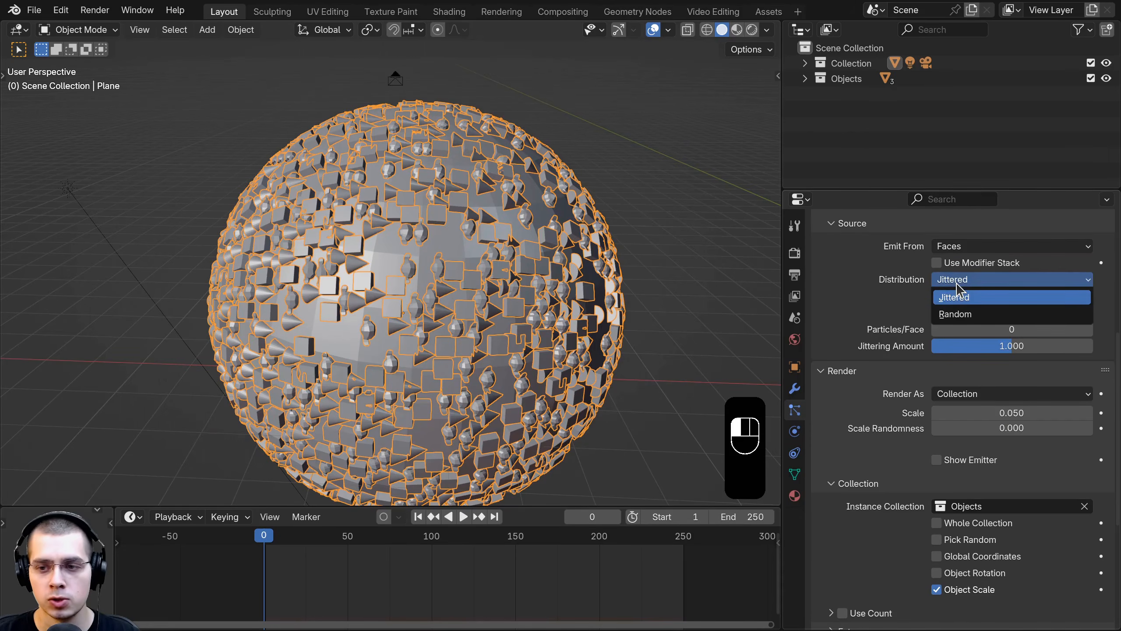
click(962, 318)
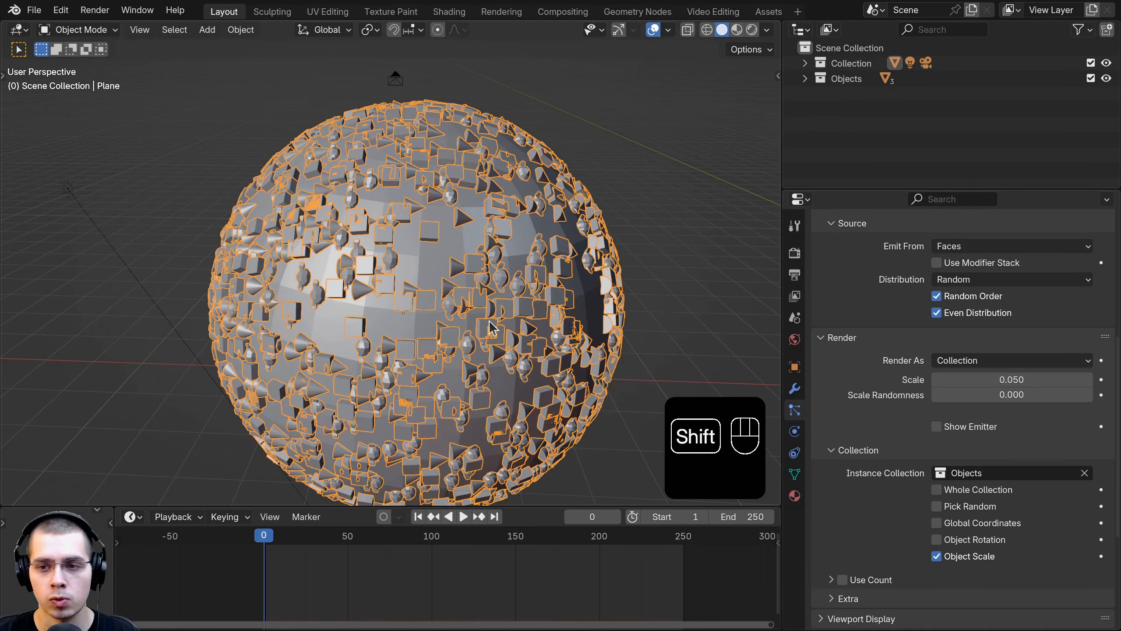
Step: Make the hair particles emit from the sphere's vertices
scroll(1006, 400, up, 3)
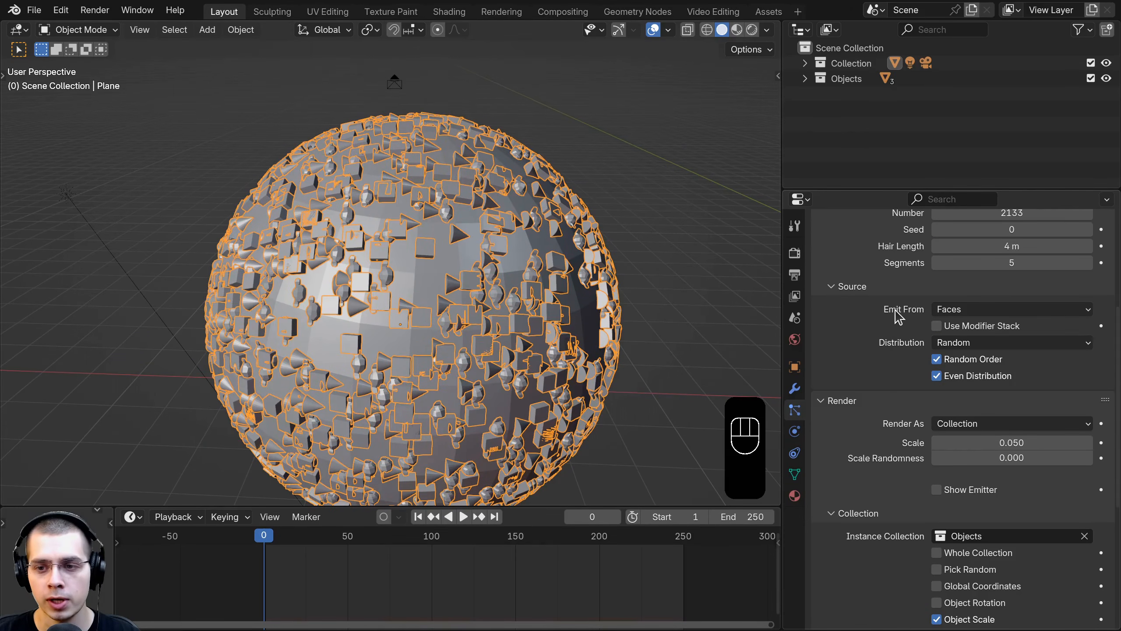
click(963, 310)
click(963, 328)
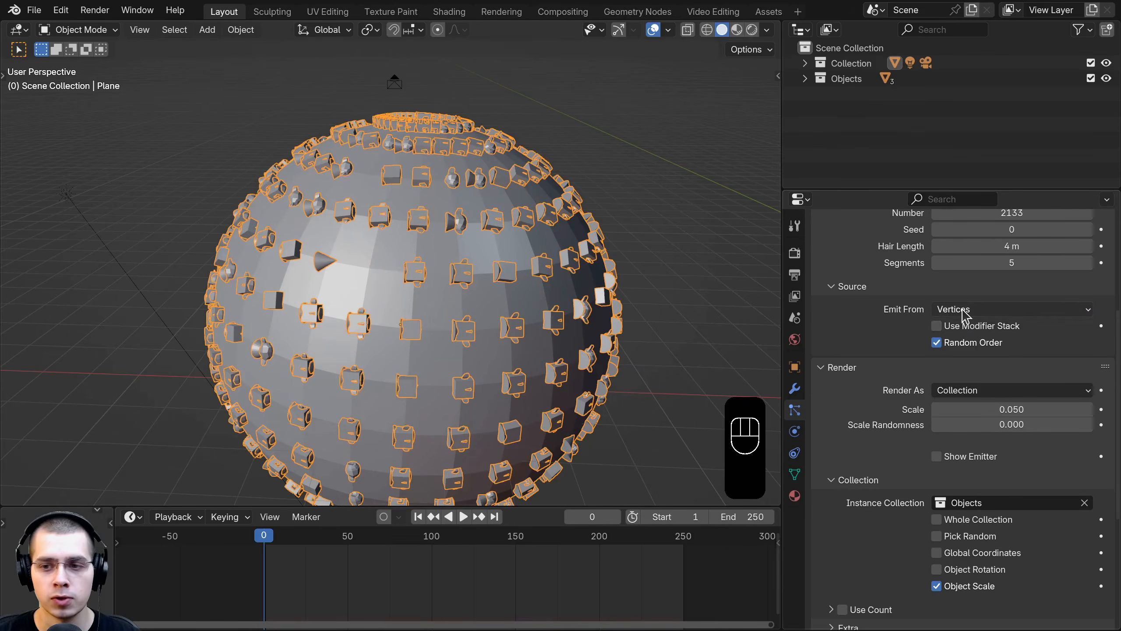
Step: Make the hair particles emit from the sphere's volume and inspect the distribution in wireframe shading
click(962, 312)
click(966, 361)
key(z)
click(573, 313)
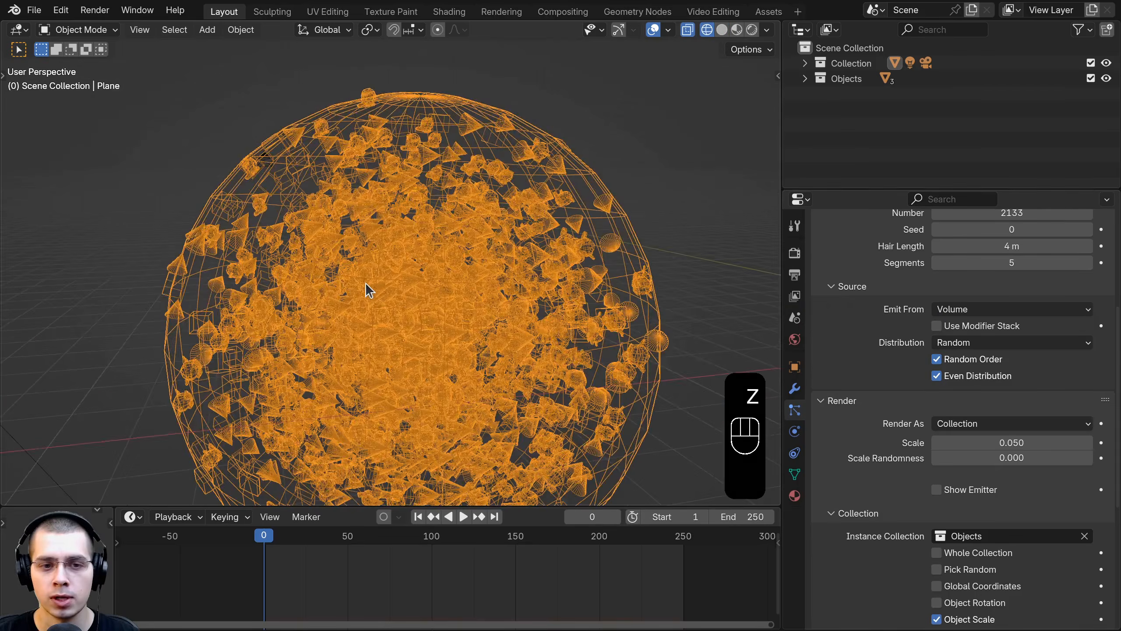
scroll(392, 267, up, 4)
scroll(385, 270, down, 8)
scroll(385, 274, up, 2)
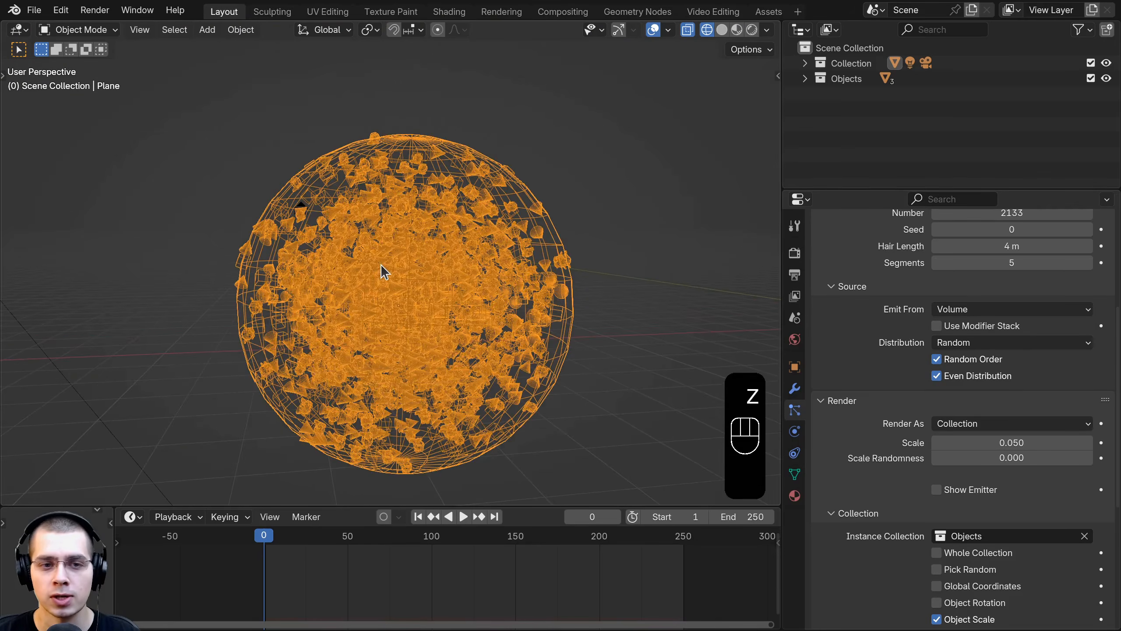
Step: Make the hair particles emit from the sphere's faces and switch the viewport back to solid shading
click(947, 312)
click(947, 341)
key(z)
click(472, 300)
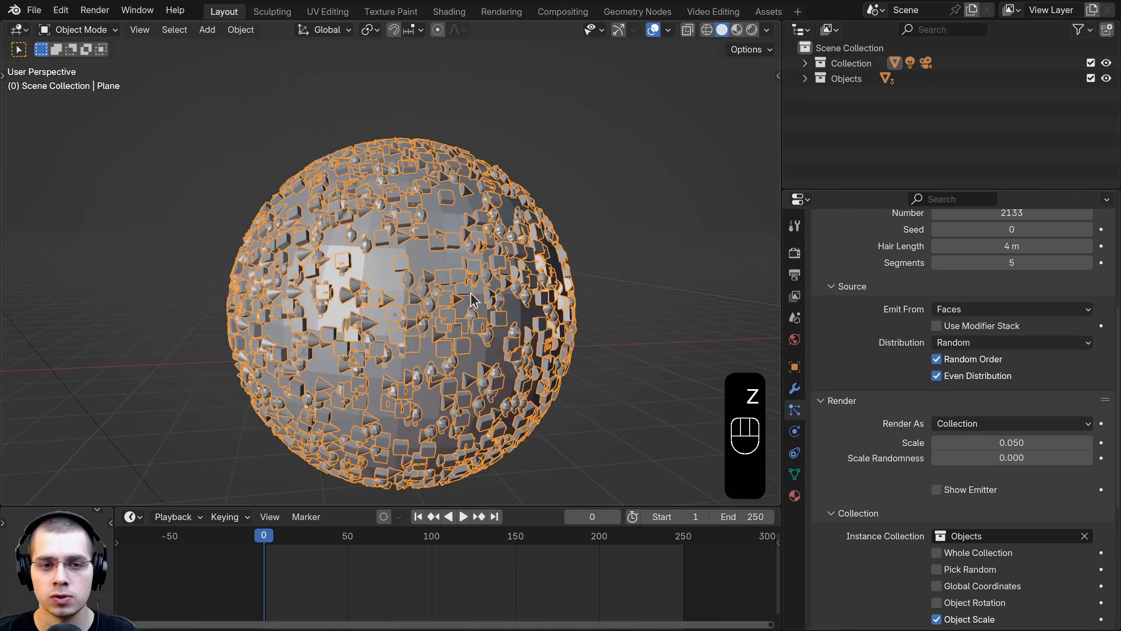
middle_drag(471, 294, 476, 319)
shift+middle_drag(476, 319, 472, 326)
scroll(917, 381, down, 6)
shift+middle_drag(469, 239, 483, 221)
scroll(484, 221, up, 1)
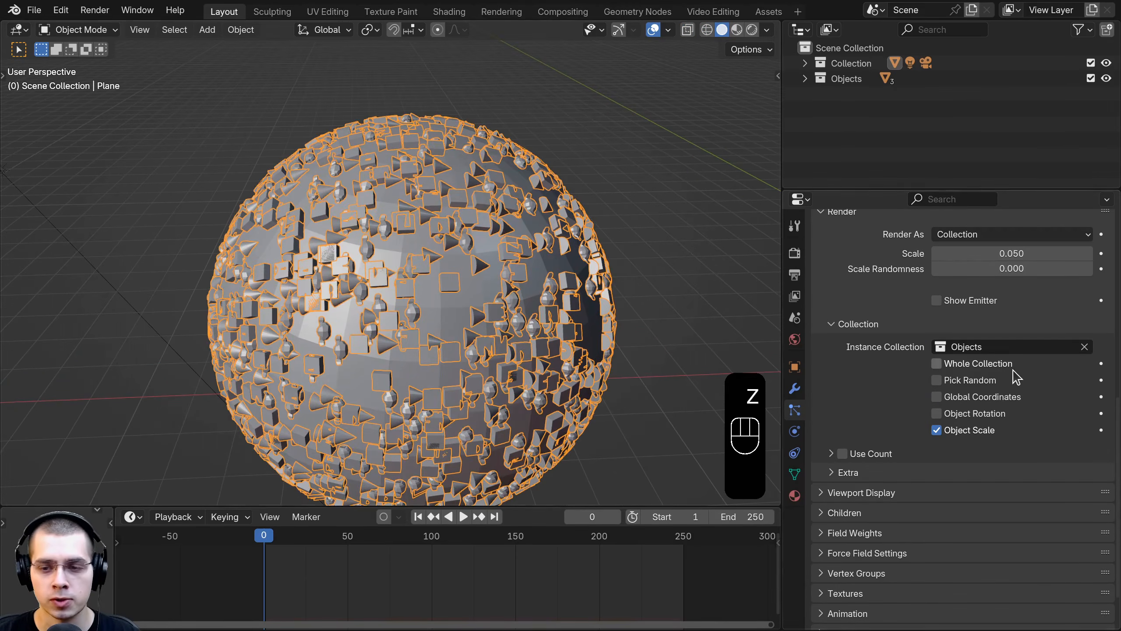
Step: Try the Whole Collection, Global Coordinates and Object Rotation options on the collection instances, switching each one off again
click(936, 364)
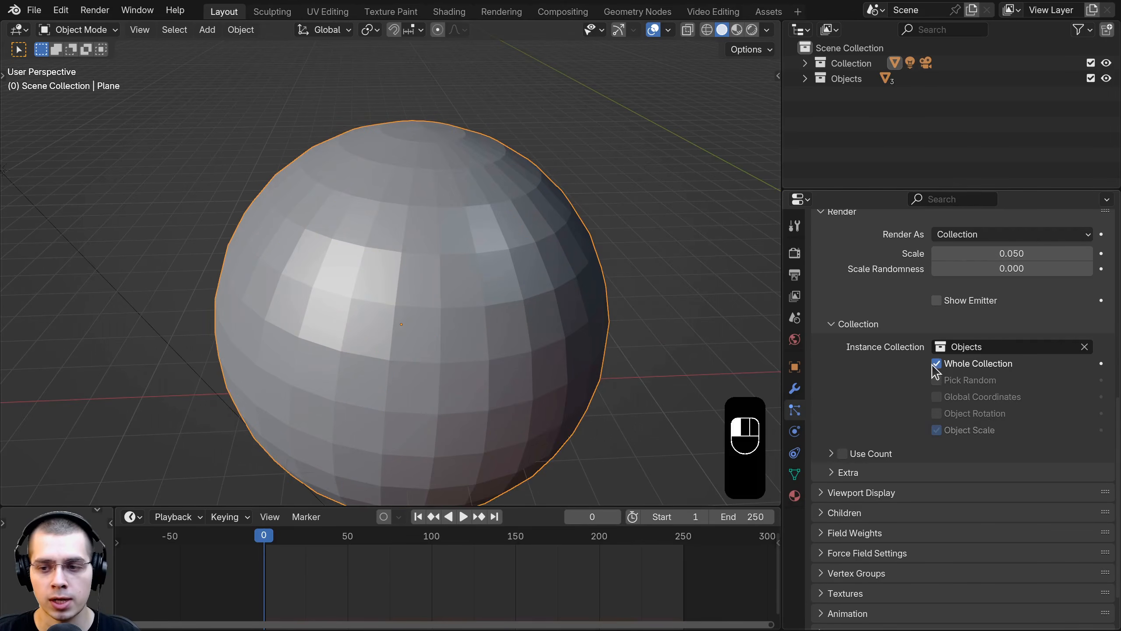
click(936, 365)
click(937, 399)
click(937, 399)
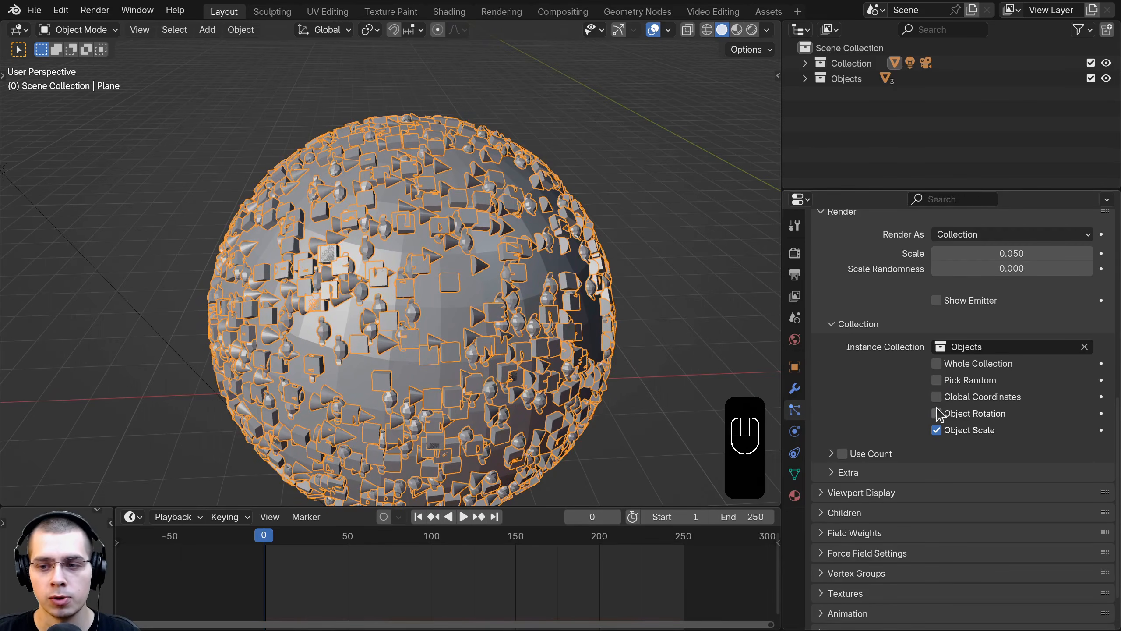
click(936, 410)
click(935, 410)
click(936, 410)
click(934, 409)
middle_drag(578, 335, 582, 312)
scroll(962, 392, up, 2)
scroll(961, 393, down, 3)
Step: Enable the Advanced hair options and turn on Rotation for the hair particles
scroll(961, 393, up, 6)
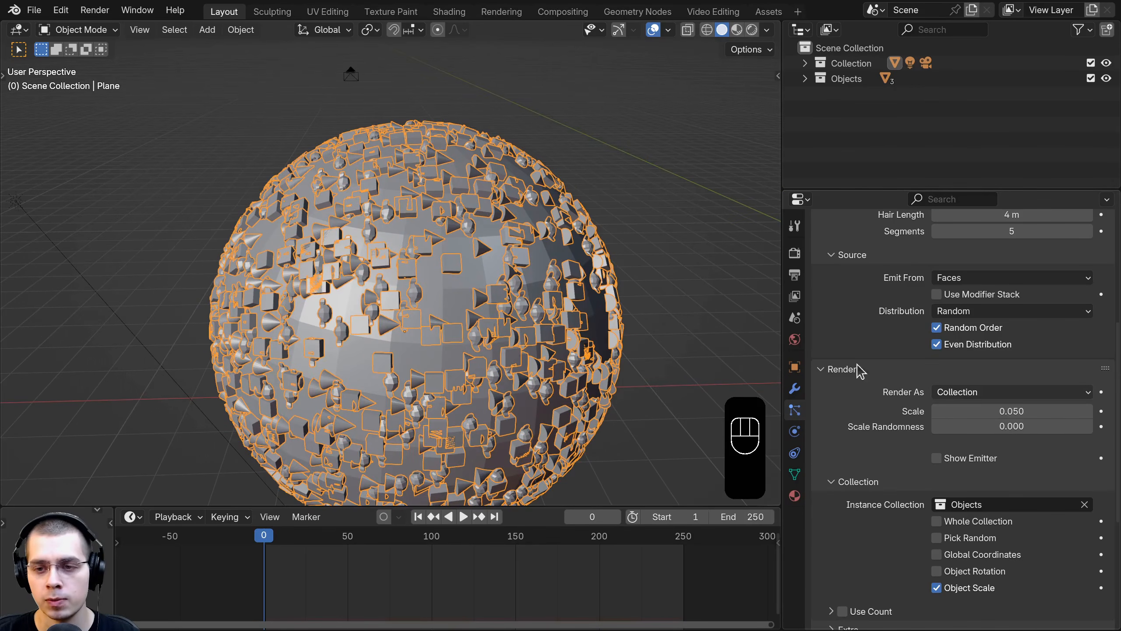
click(828, 371)
scroll(833, 373, up, 5)
click(826, 328)
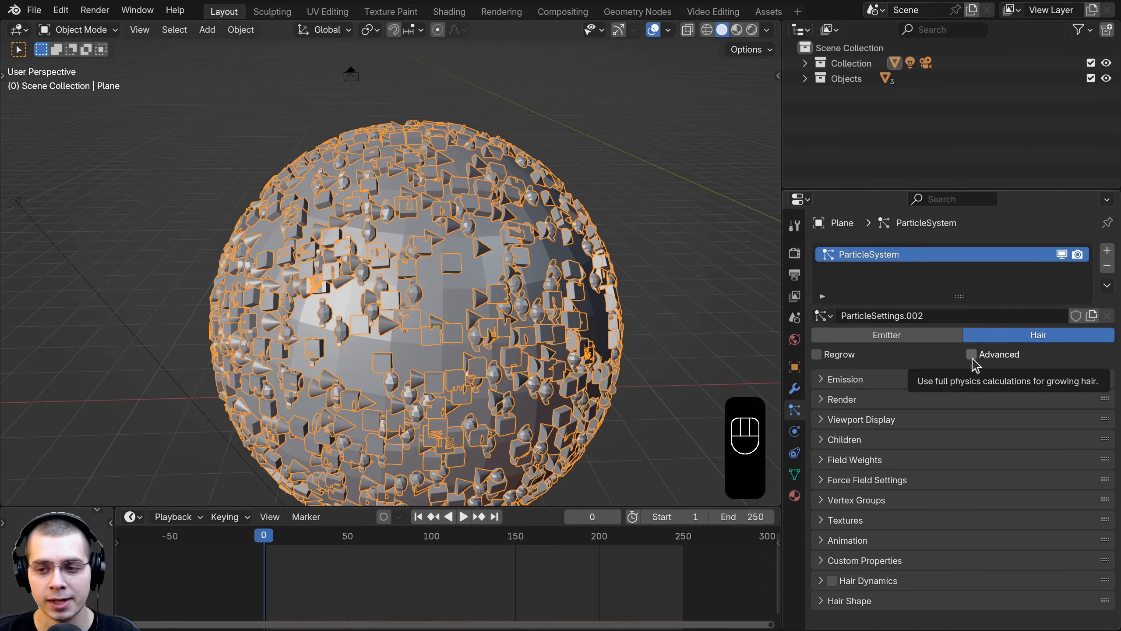
click(1000, 354)
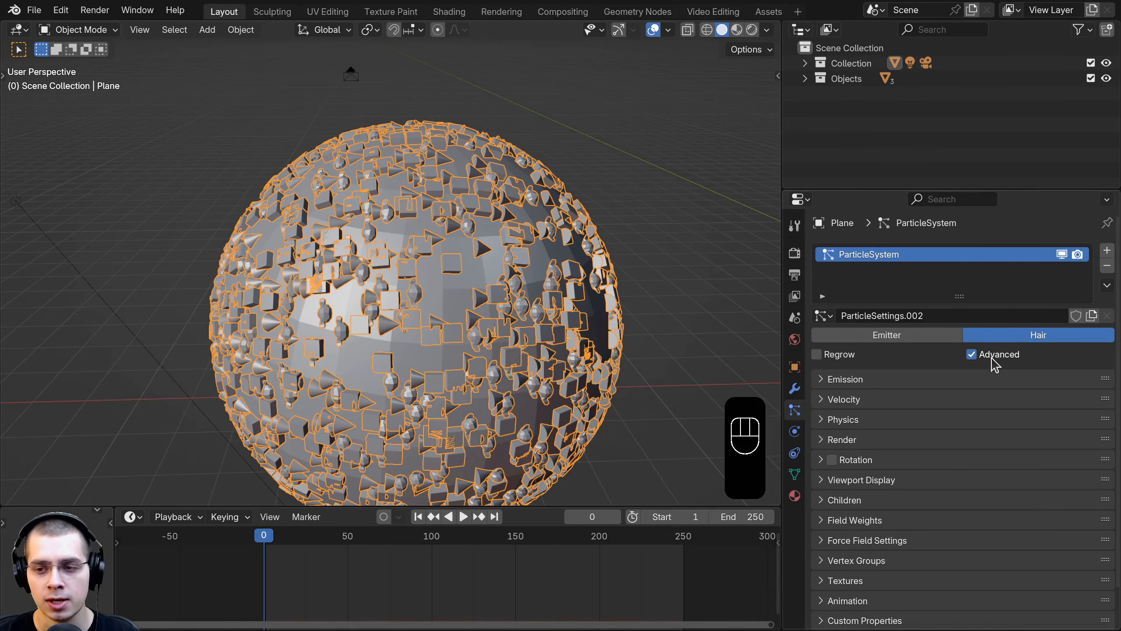
scroll(992, 360, down, 2)
click(822, 418)
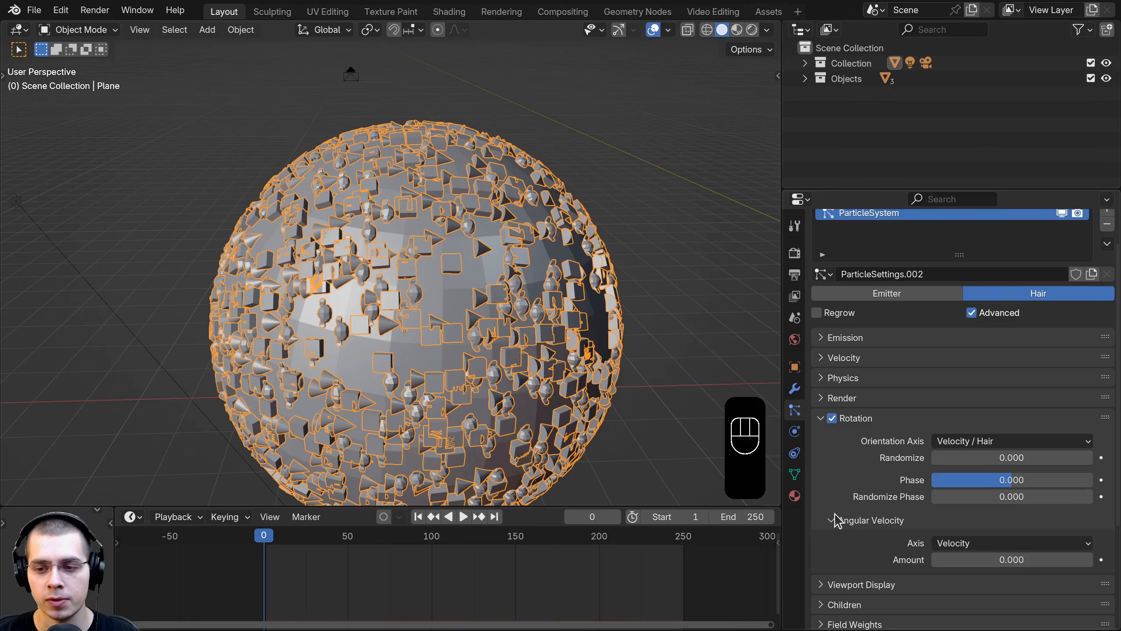
scroll(716, 460, down, 2)
scroll(716, 459, up, 3)
scroll(947, 471, down, 4)
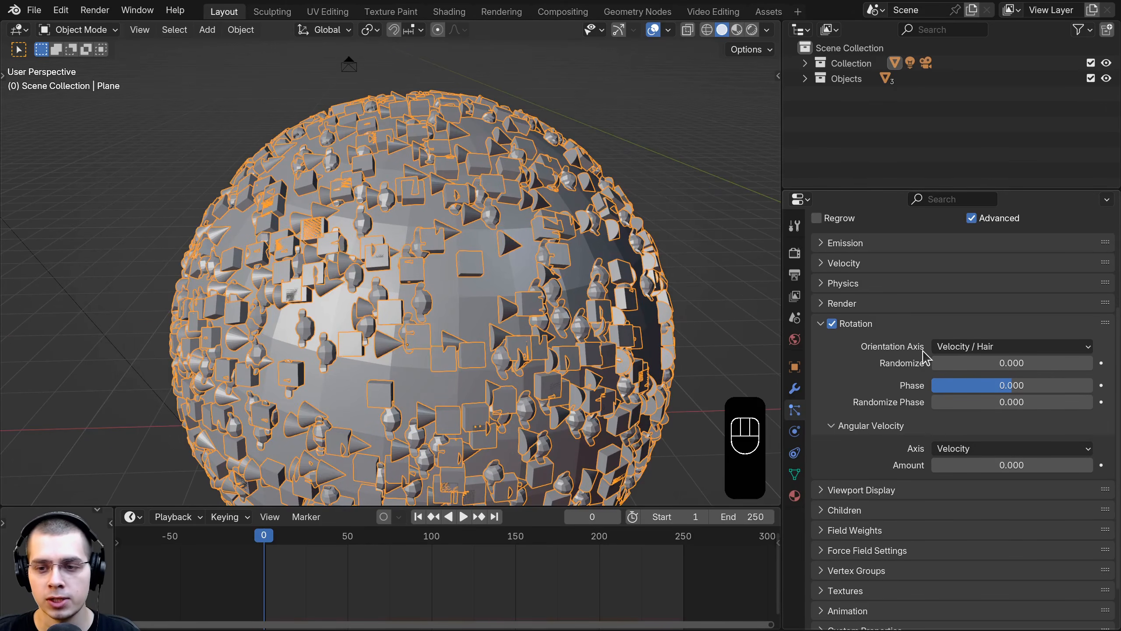
Step: Try the Global X, Global Y and Global Z orientation axes for the hair particles' rotation
click(973, 346)
click(973, 348)
click(975, 348)
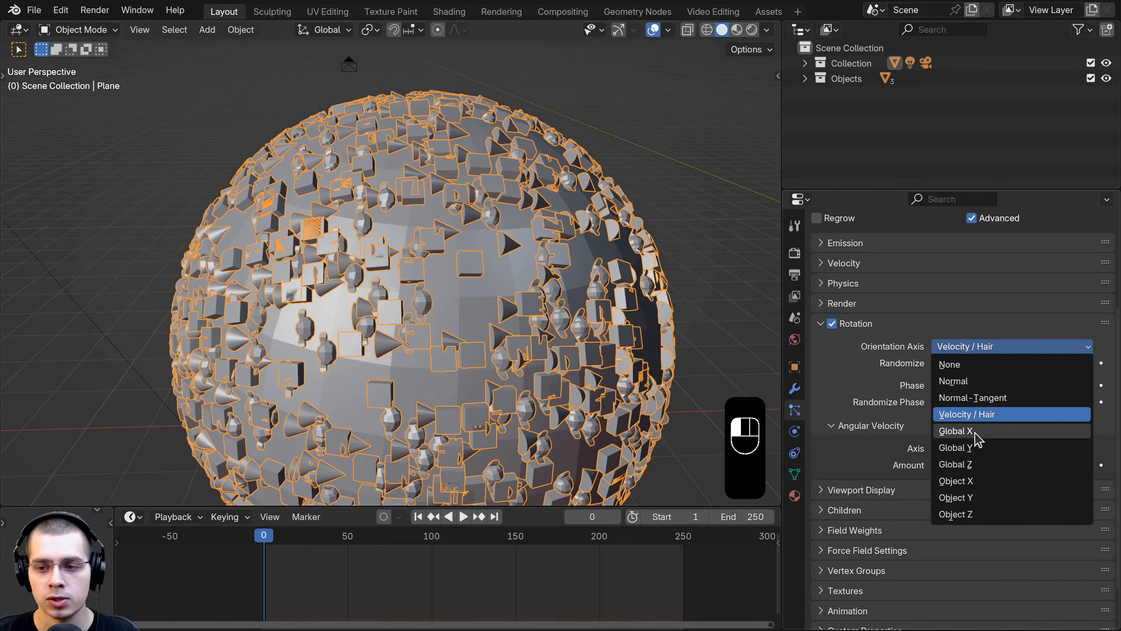
click(956, 431)
click(979, 352)
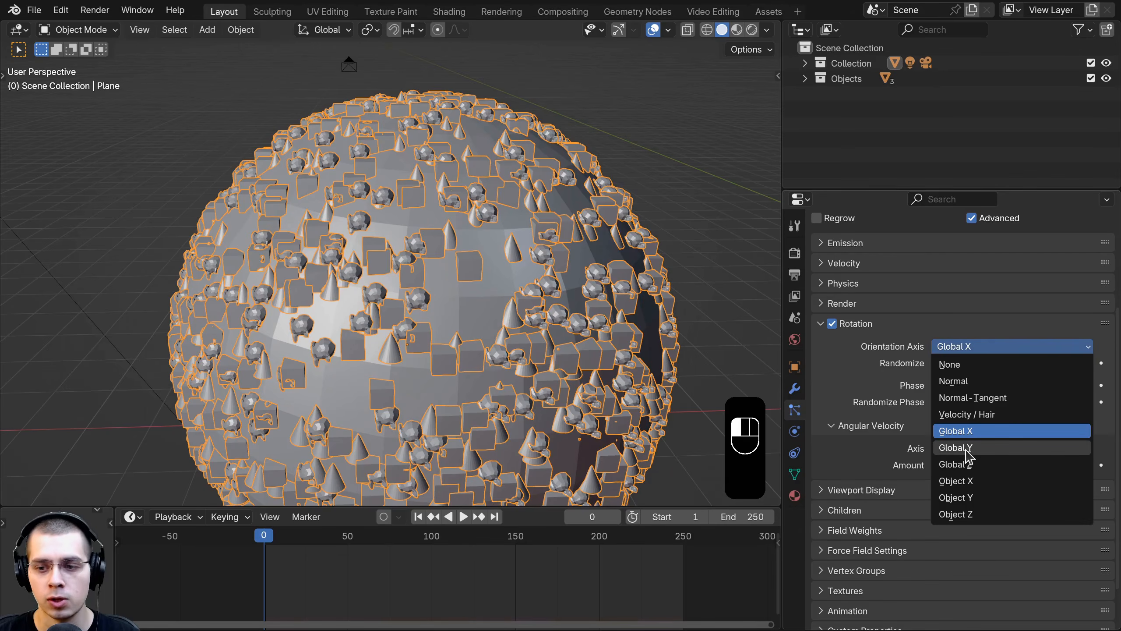
click(956, 448)
click(976, 349)
click(955, 464)
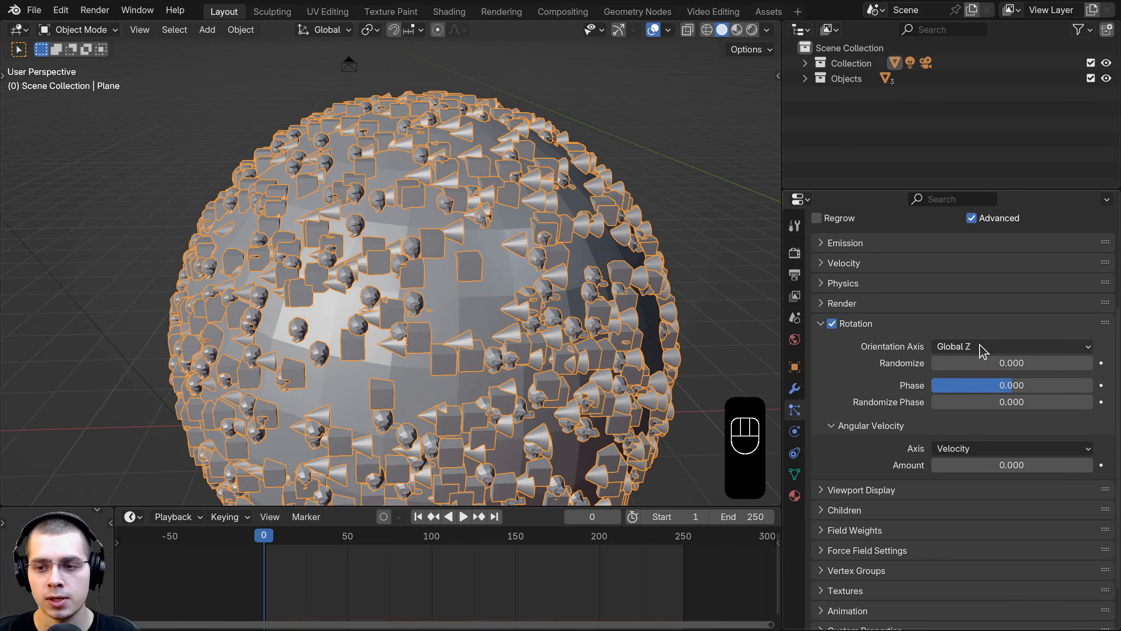
Step: Set the rotation's orientation axis to Normal-Tangent, with Randomize 1.000, Phase 0.388 and Randomize Phase 1.391
click(981, 351)
click(956, 397)
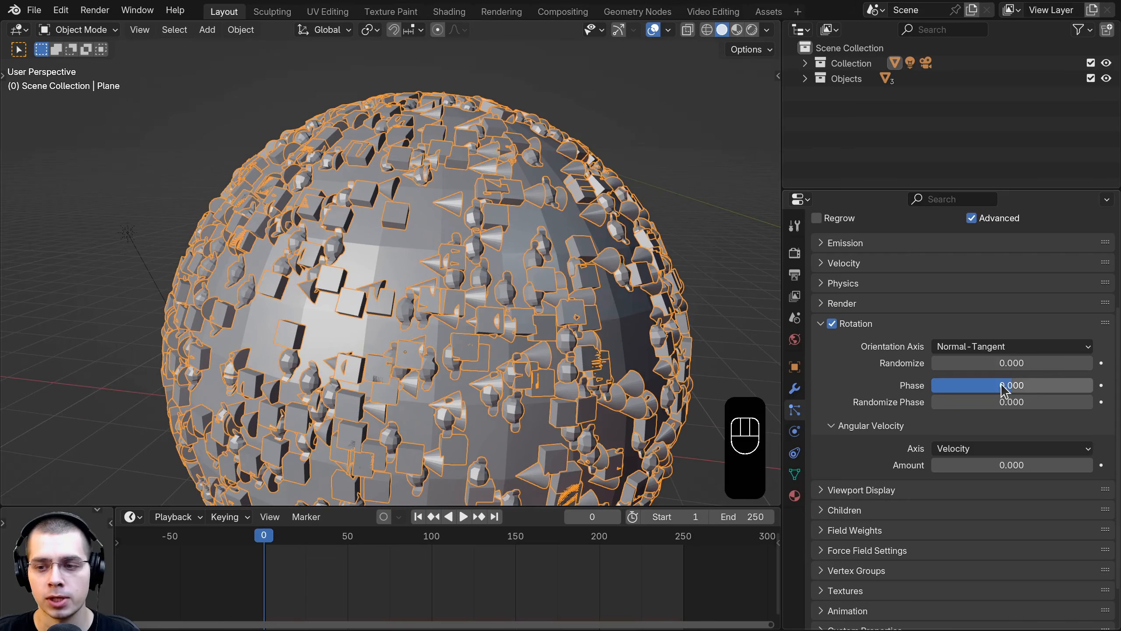
drag(1003, 385, 1092, 363)
scroll(459, 371, up, 2)
drag(994, 402, 1044, 402)
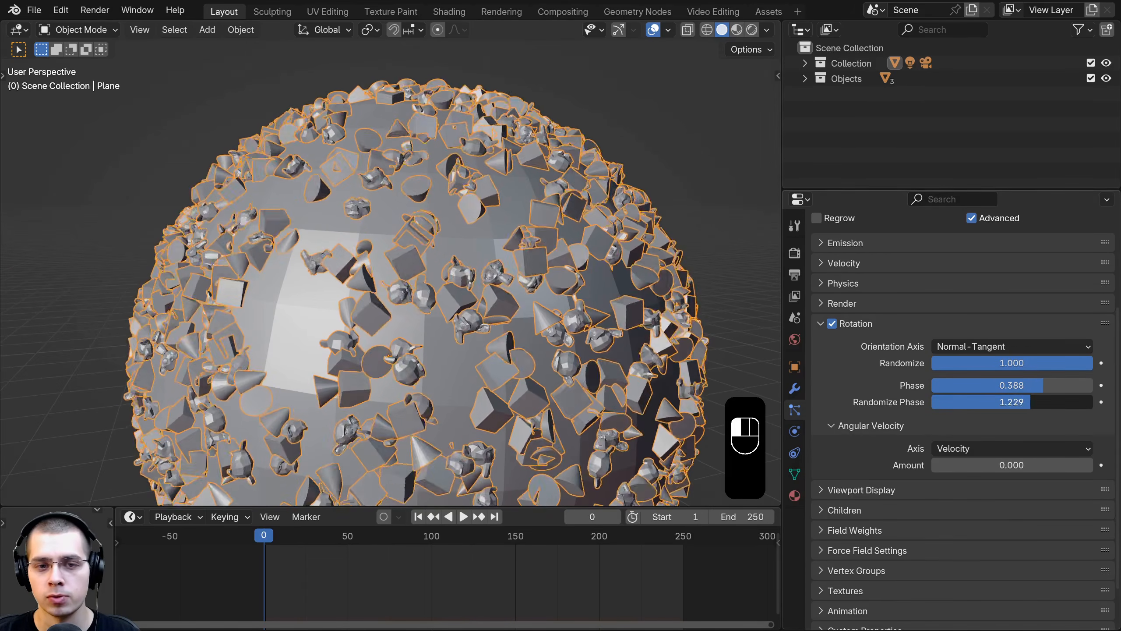
scroll(566, 347, down, 3)
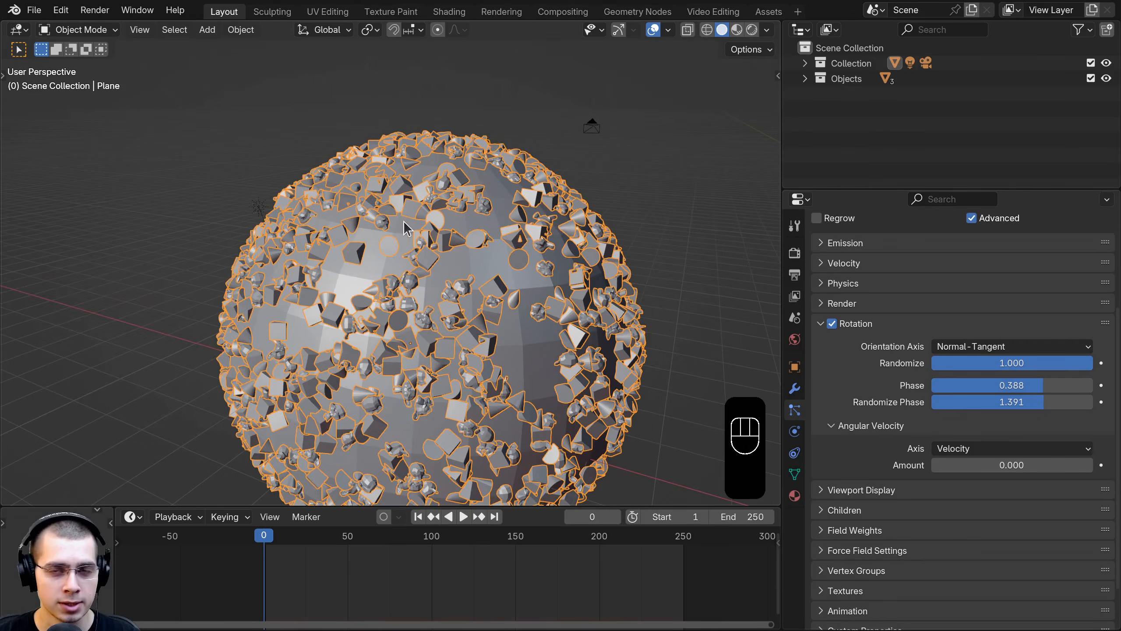
shift+middle_drag(407, 232, 425, 248)
scroll(424, 248, up, 2)
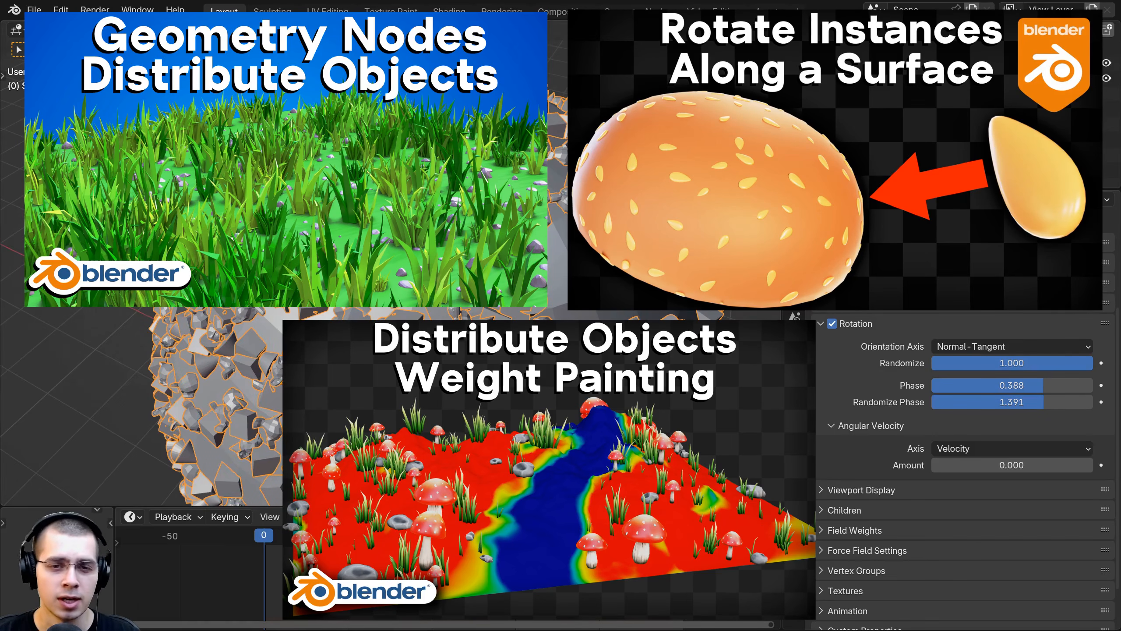
scroll(425, 265, down, 2)
scroll(424, 266, up, 1)
scroll(424, 265, down, 2)
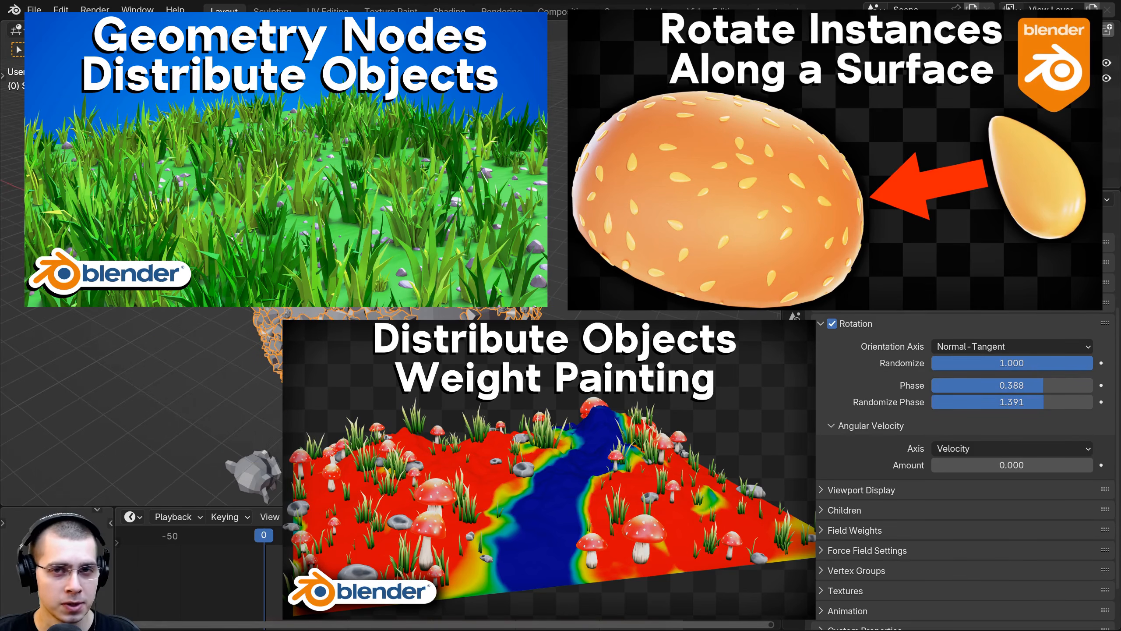
shift+middle_drag(397, 265, 446, 262)
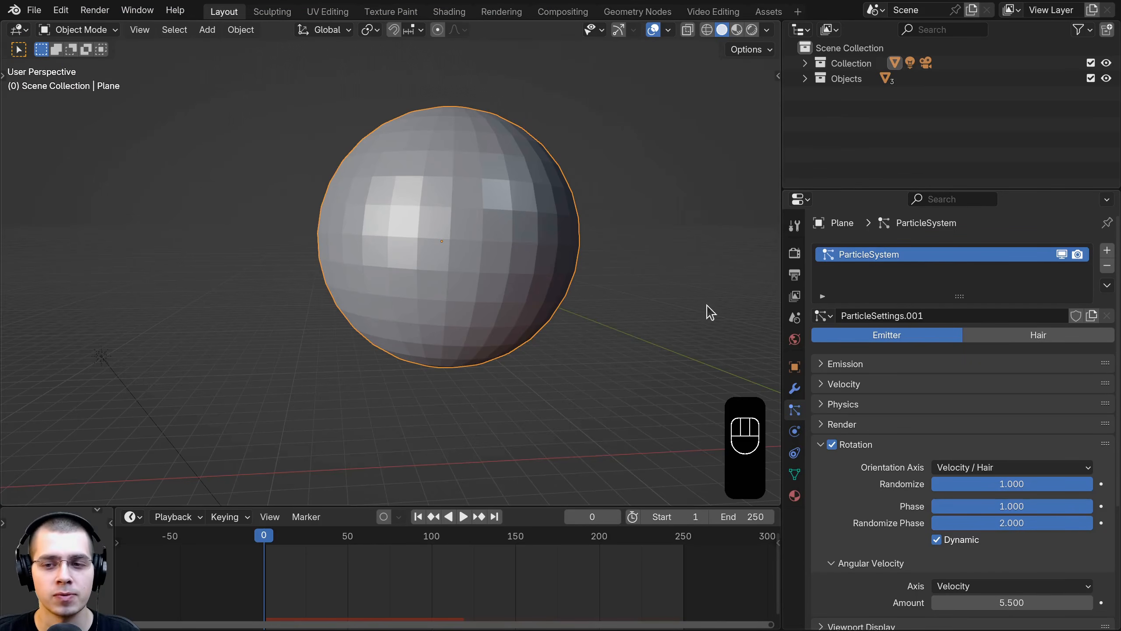
Step: Choose ParticleSettings.001 for the sphere's particle system and play the emitter animation
click(822, 315)
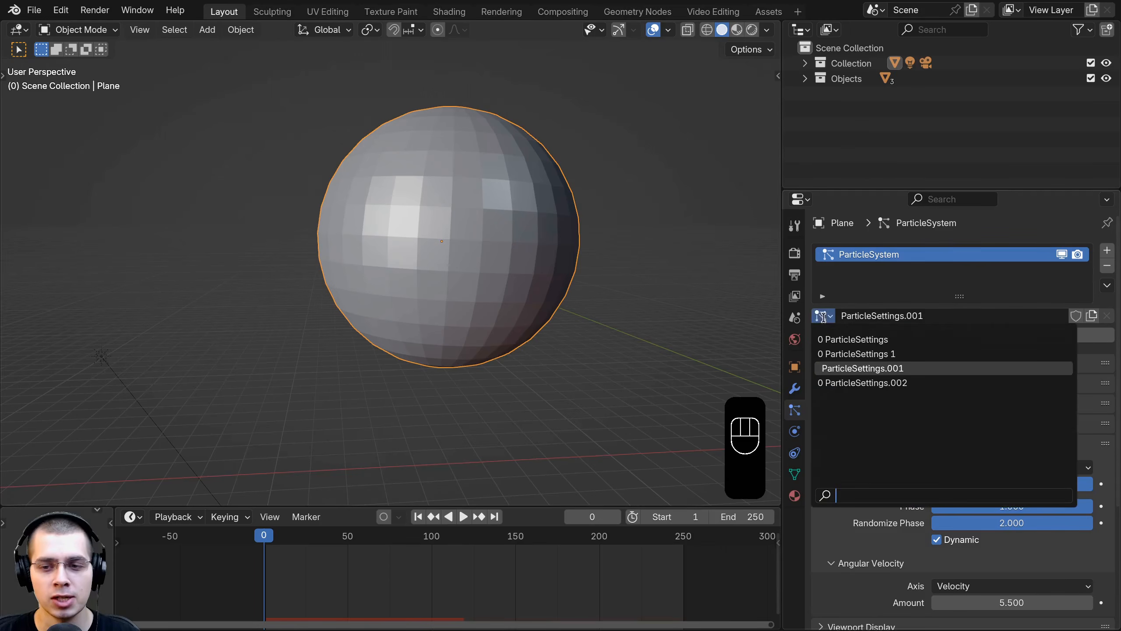
click(849, 370)
key(space)
scroll(458, 276, down, 3)
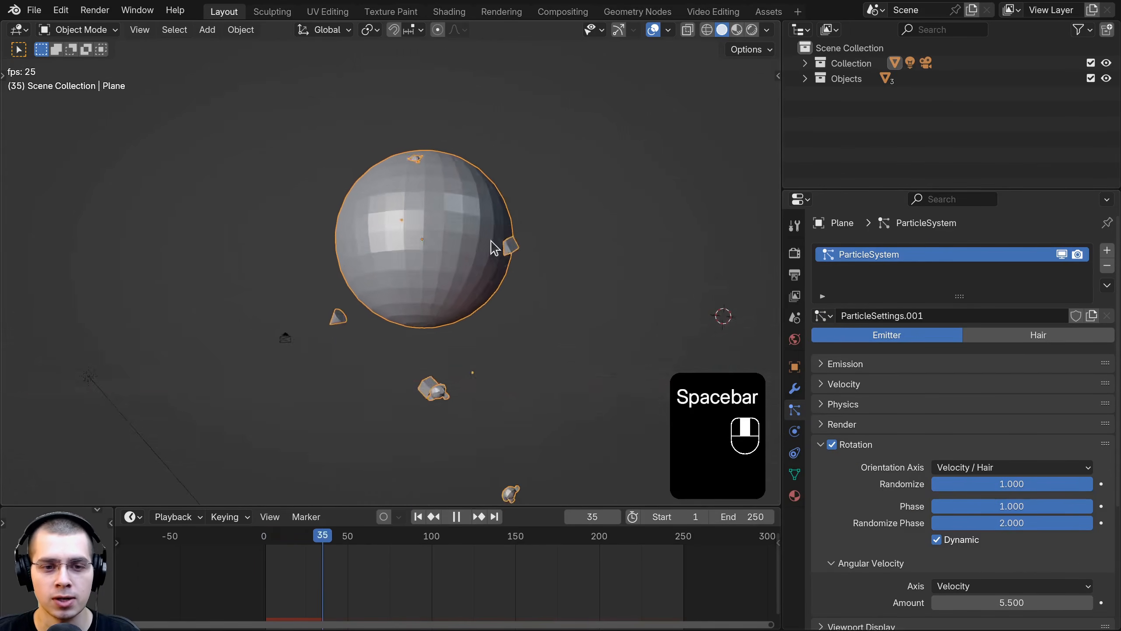
scroll(495, 248, up, 2)
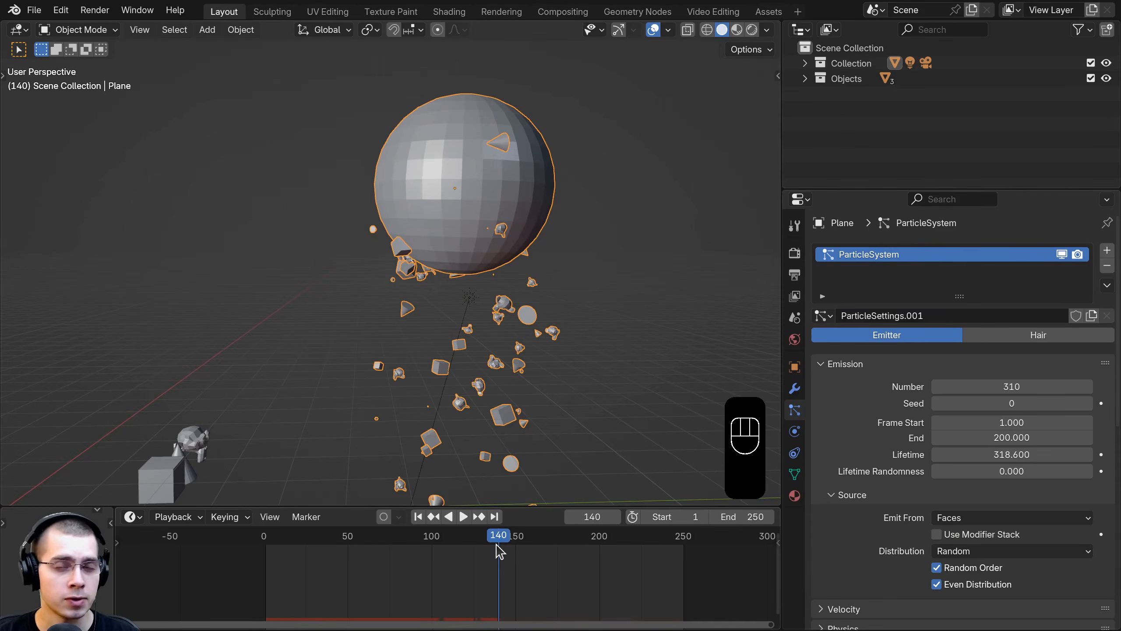
Step: Replay the particle emission from frame 0, pausing along the way, and scrub back to frame 74
drag(499, 549, 265, 523)
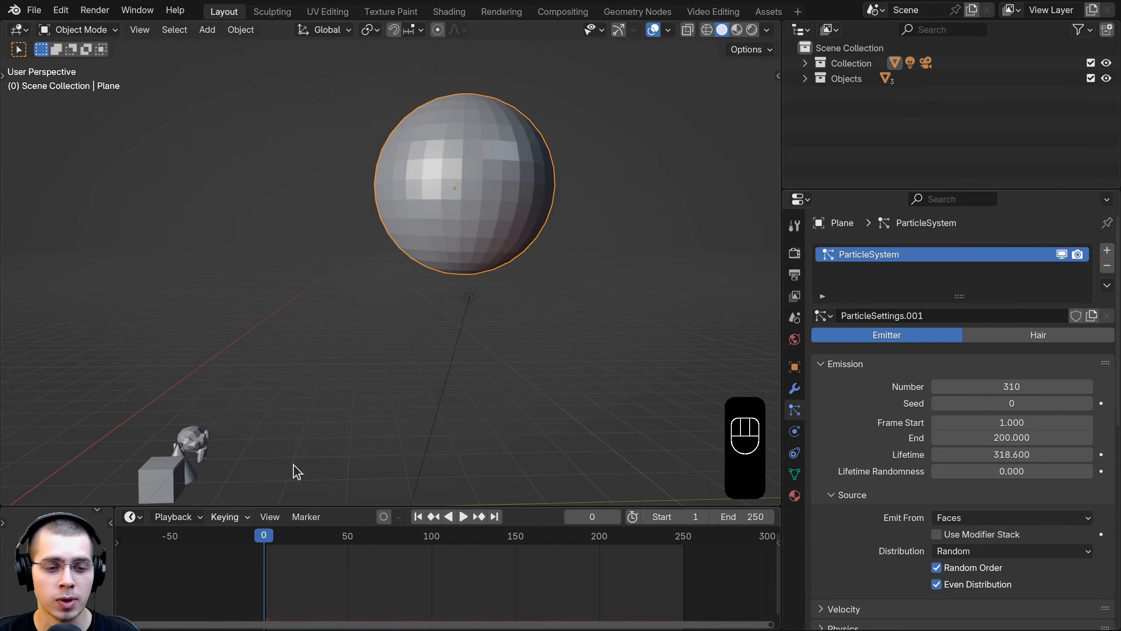
key(space)
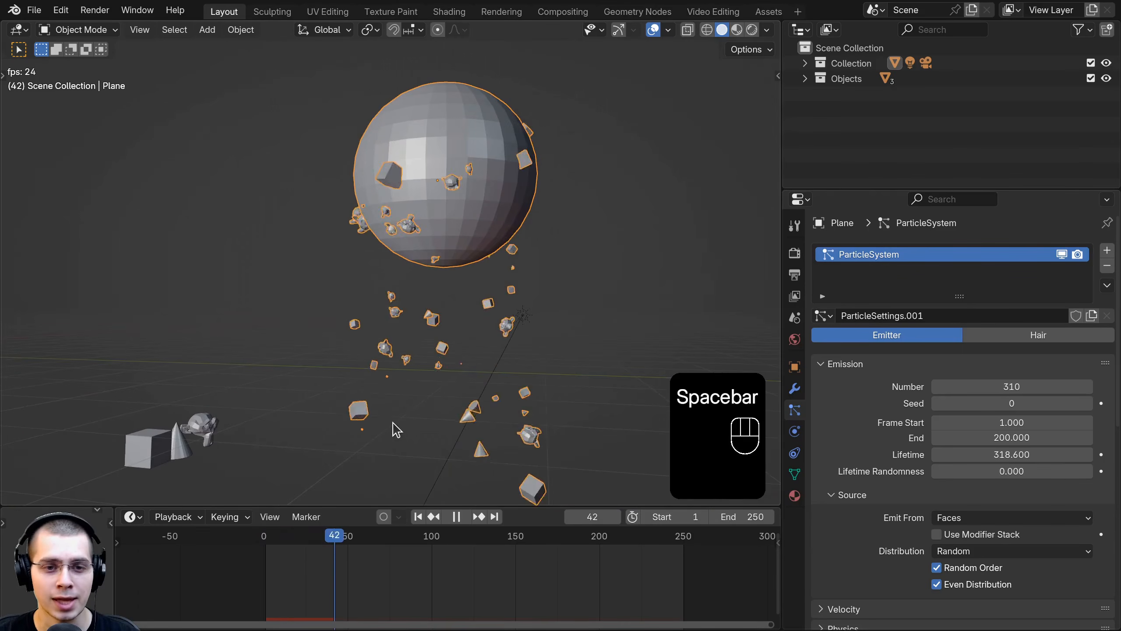
key(space)
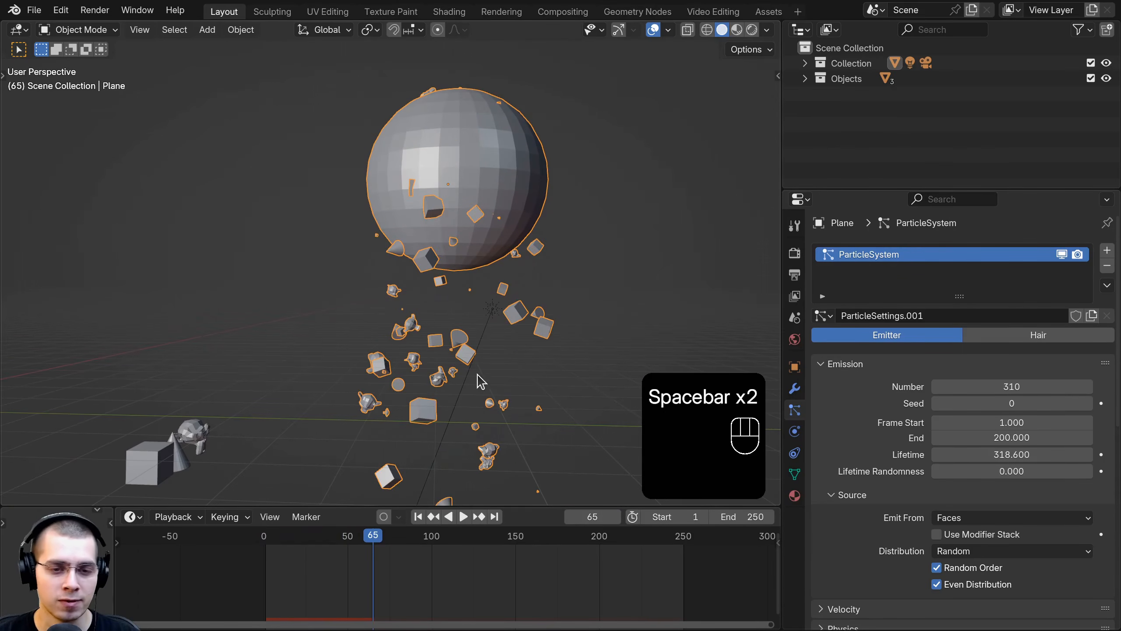
key(space)
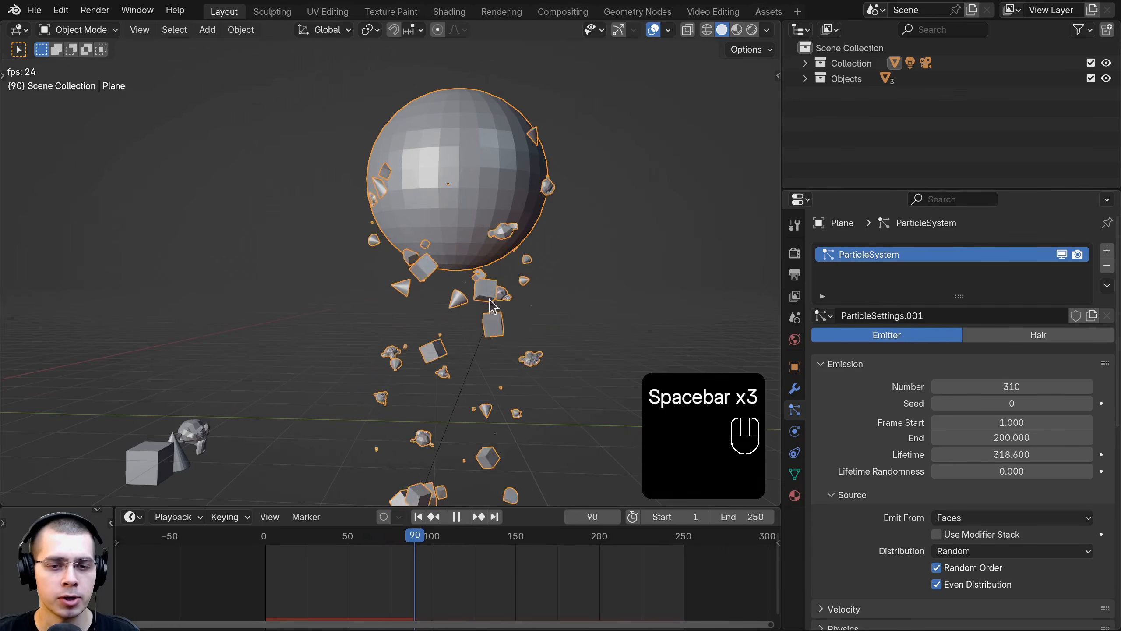
key(space)
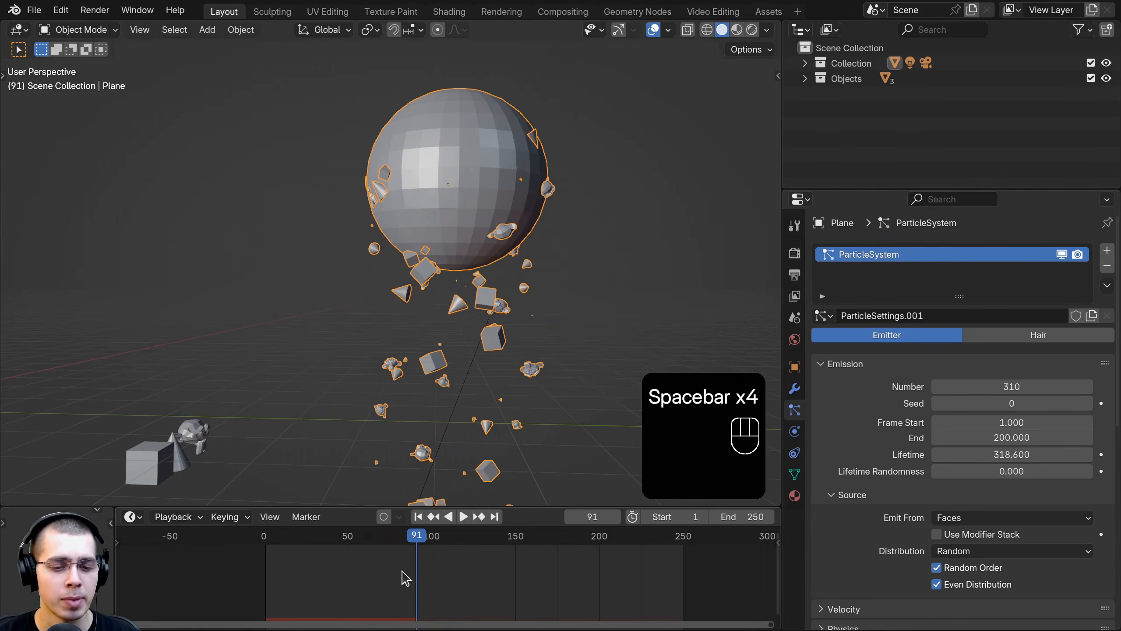
mouse_move(405, 577)
mouse_down()
mouse_move(444, 559)
mouse_move(525, 561)
mouse_move(388, 565)
mouse_up()
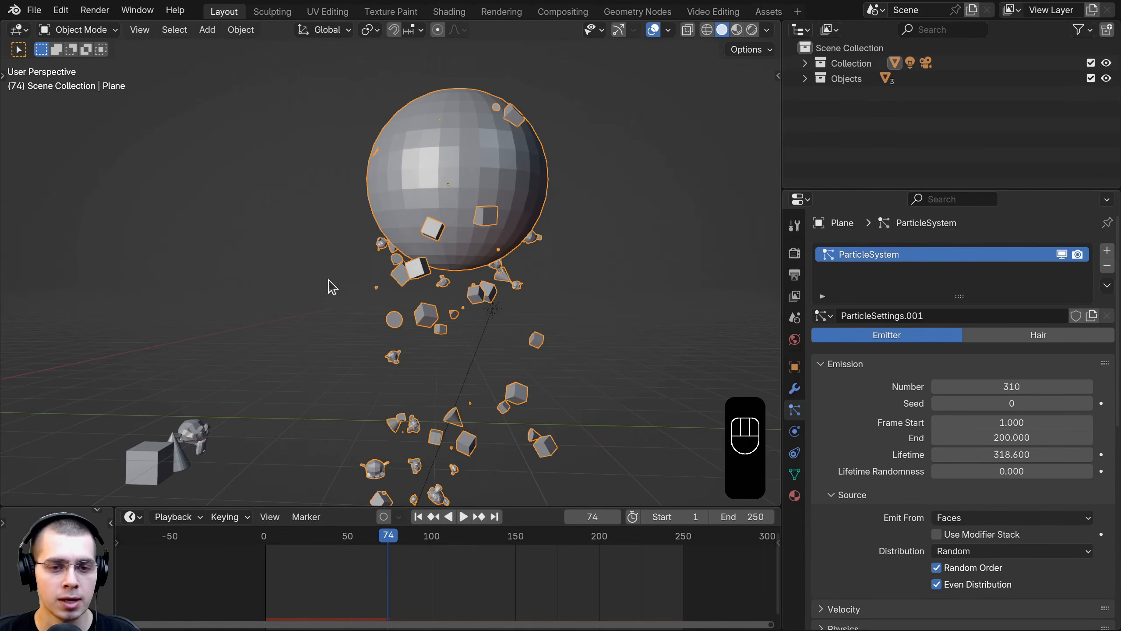
Step: Play on briefly, rewind to the start and replay the emission from other angles, pausing at frame 65
key(space)
middle_drag(340, 285, 388, 282)
key(space)
drag(338, 579, 265, 585)
key(space)
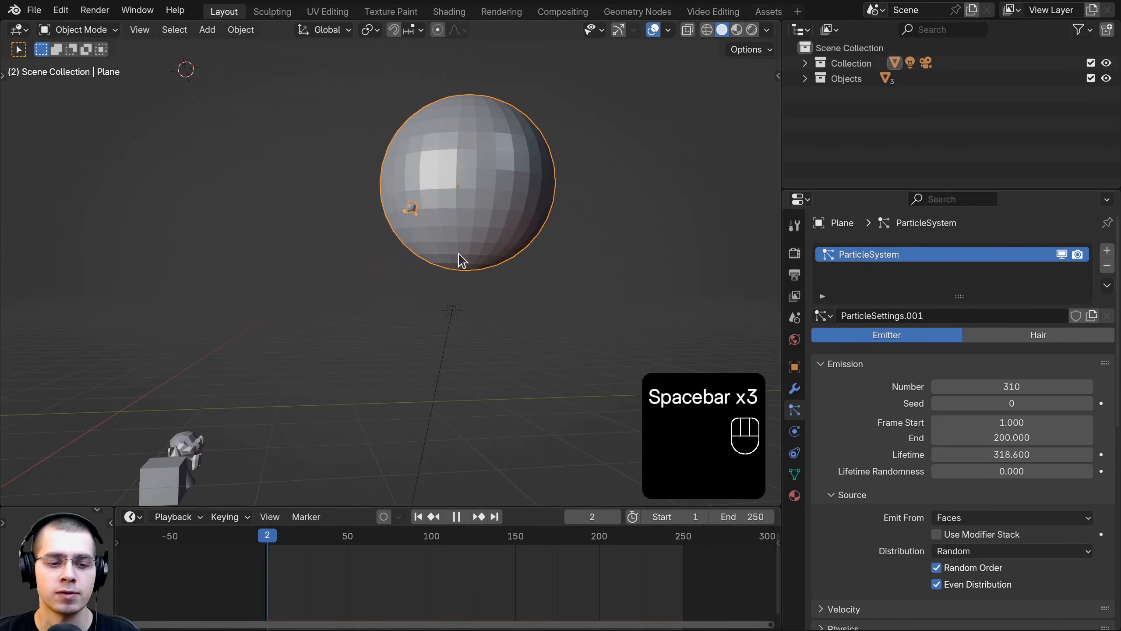
middle_drag(391, 203, 501, 238)
key(space)
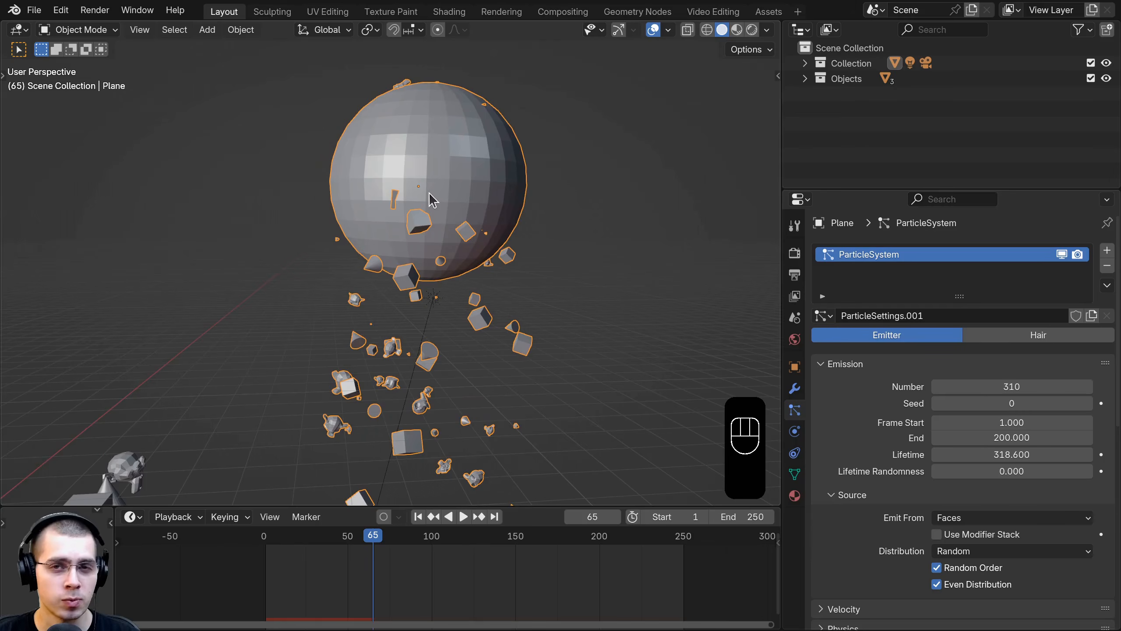
Step: Scrub the timeline to frame 116 and examine the instances falling from the sphere
shift+middle_drag(429, 191, 435, 162)
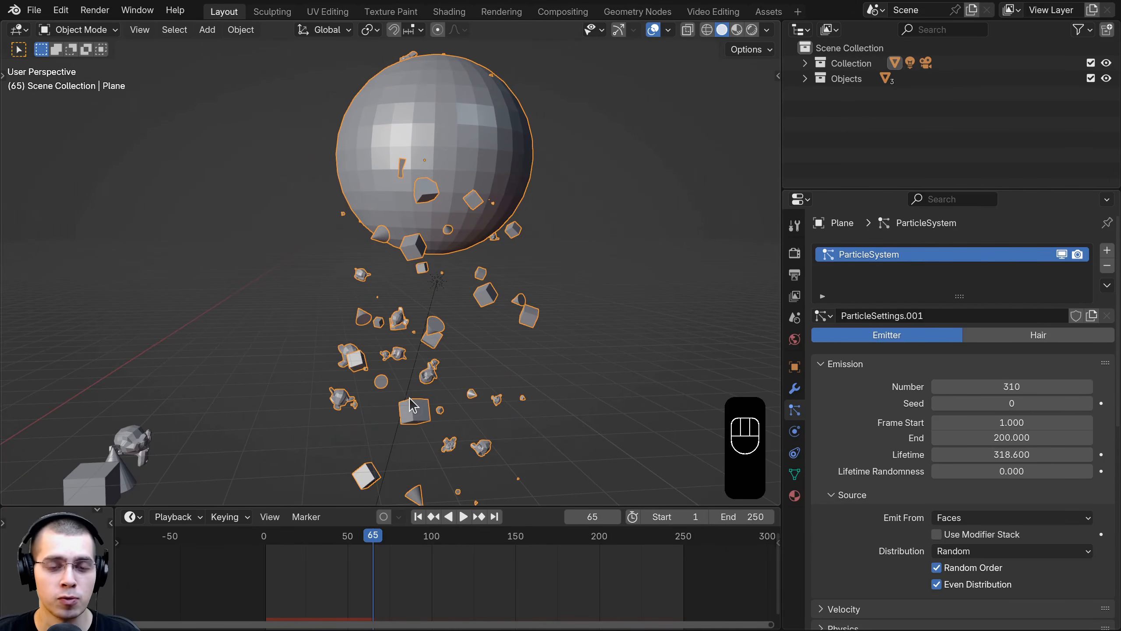
shift+middle_drag(409, 405, 419, 400)
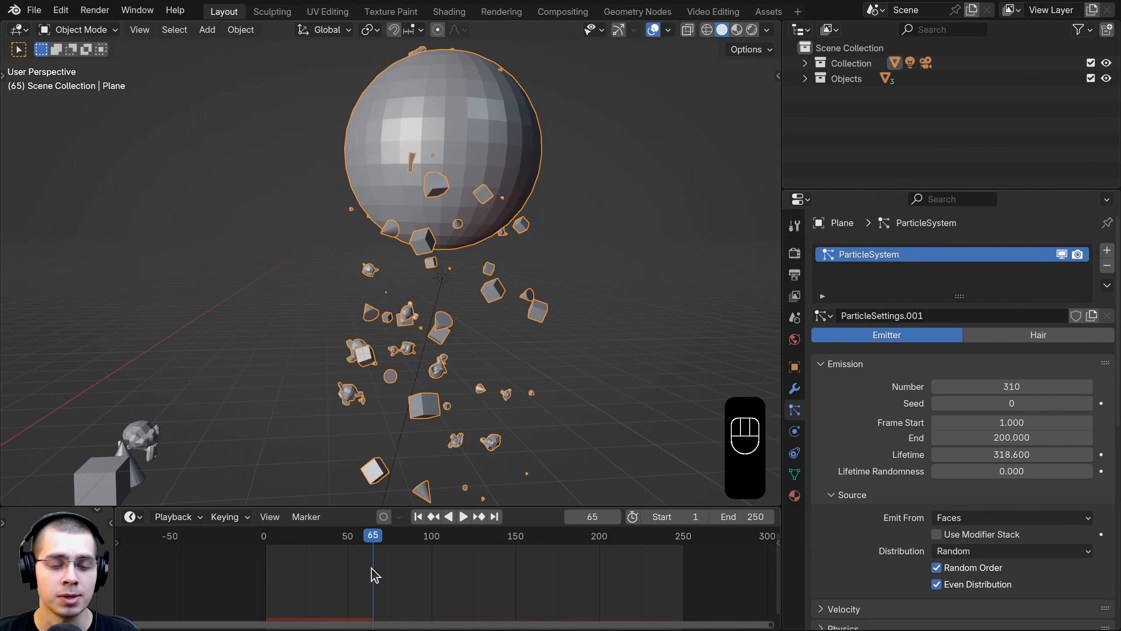
drag(376, 574, 461, 575)
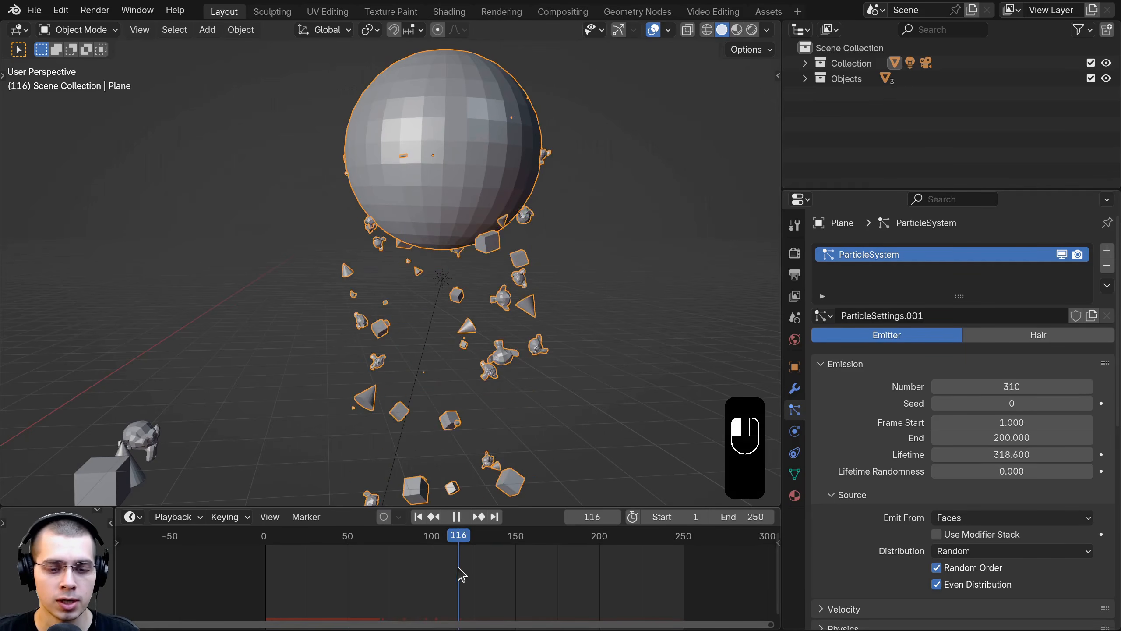
shift+middle_drag(371, 268, 381, 239)
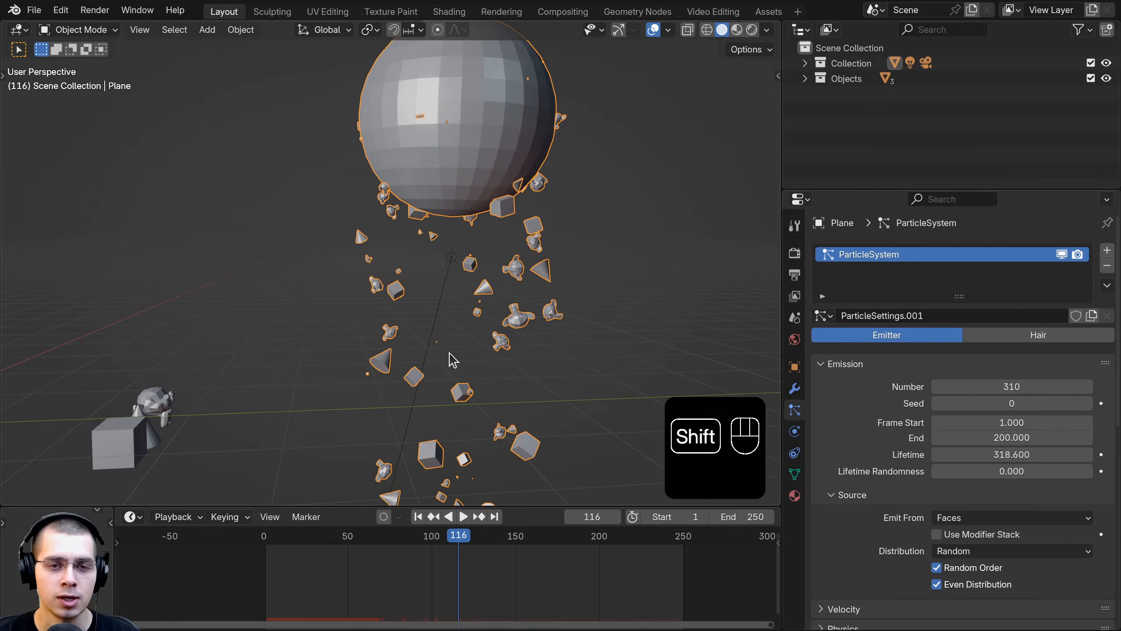
Step: Scrub the timeline back to frame 85 and view the instances around the sphere
shift+middle_drag(450, 356, 454, 400)
drag(492, 583, 461, 583)
shift+middle_drag(495, 403, 498, 422)
key(space)
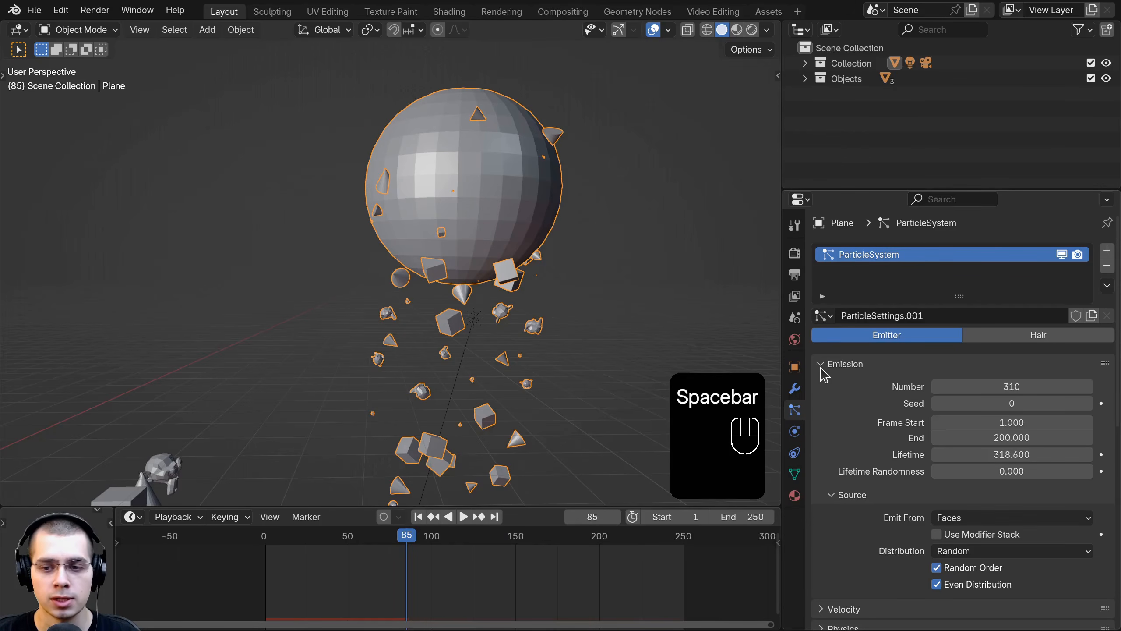
Step: Collapse the open particle settings sections, expand Cache and reorder it above Emission
click(822, 367)
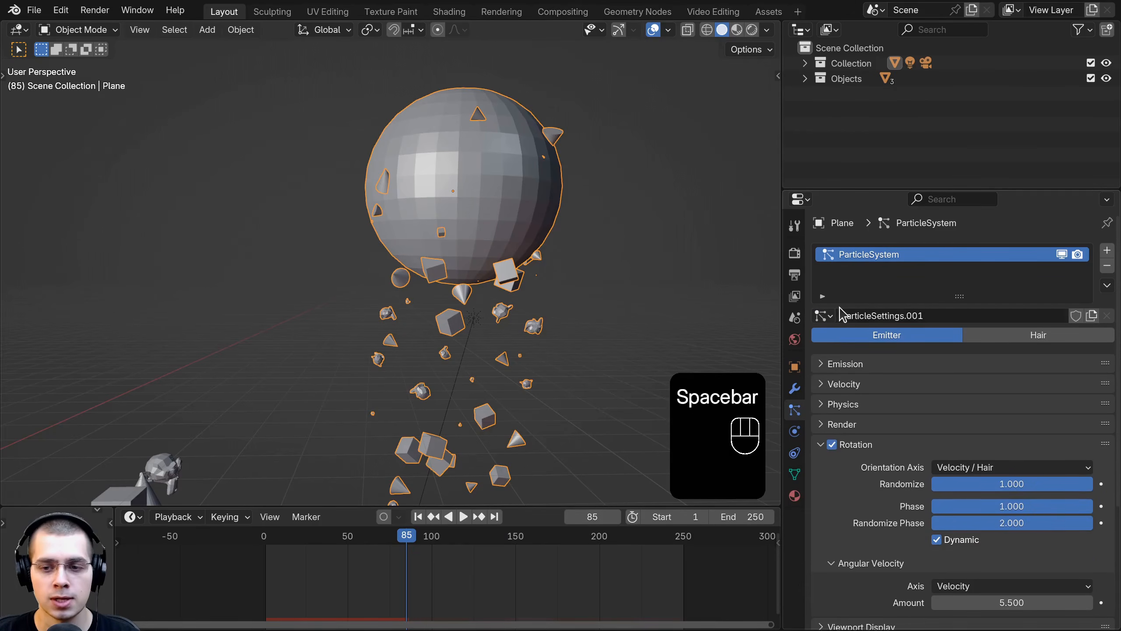
scroll(840, 307, down, 5)
click(817, 352)
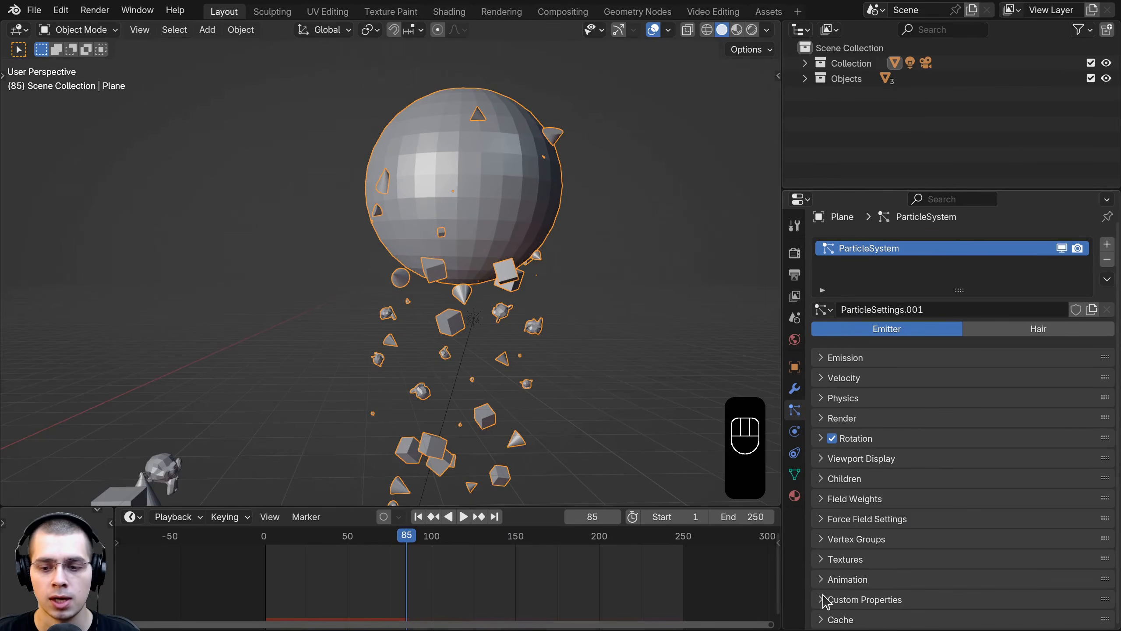
click(822, 620)
scroll(833, 574, down, 8)
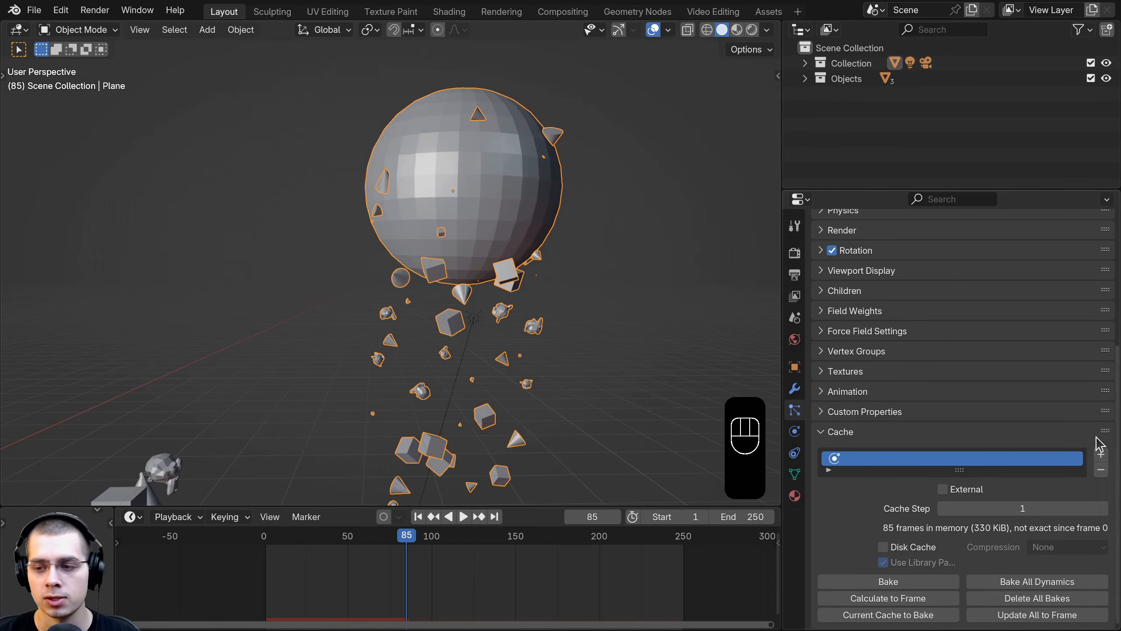
drag(1103, 433, 984, 97)
shift+middle_drag(520, 290, 544, 281)
scroll(544, 281, up, 1)
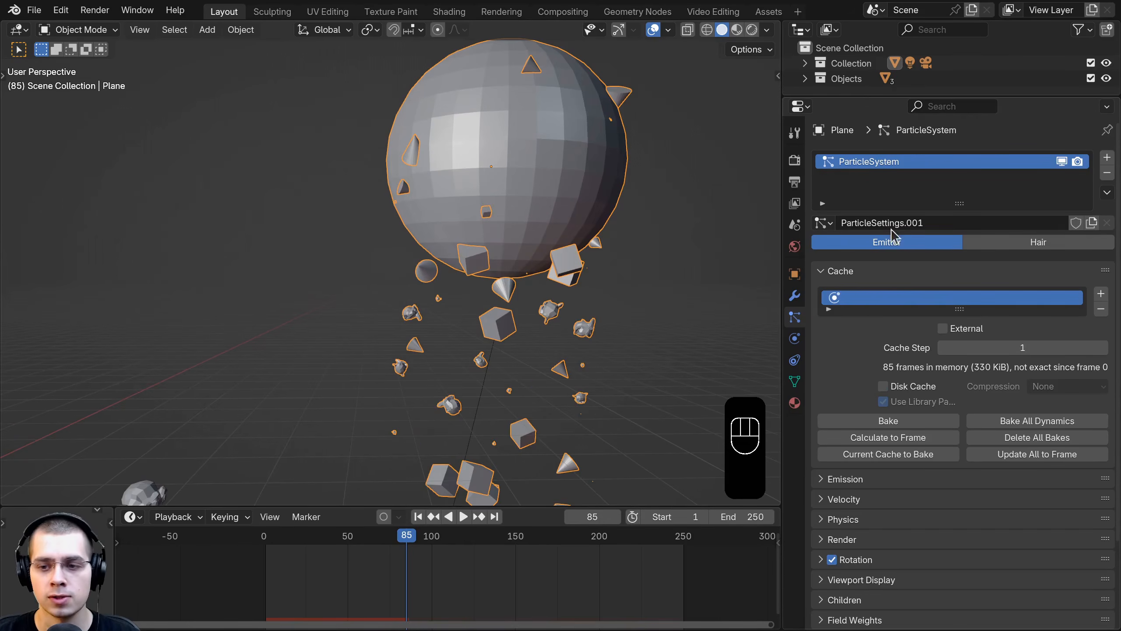
Step: Bake the particle simulation and scrub the timeline to check the baked motion
click(886, 420)
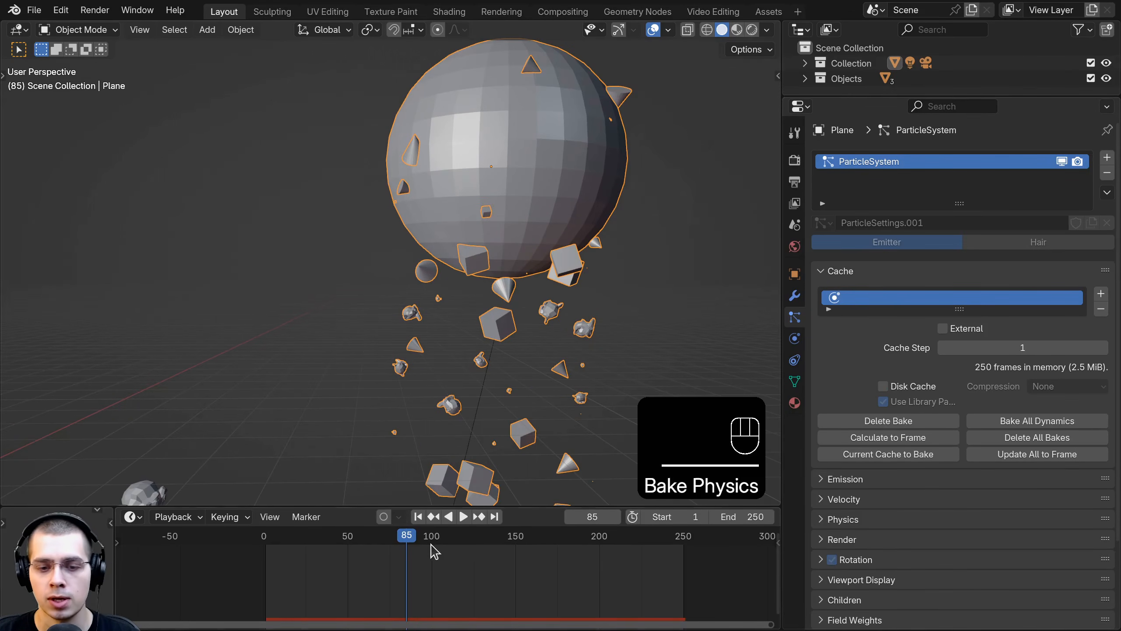
drag(433, 550, 624, 552)
scroll(492, 278, down, 3)
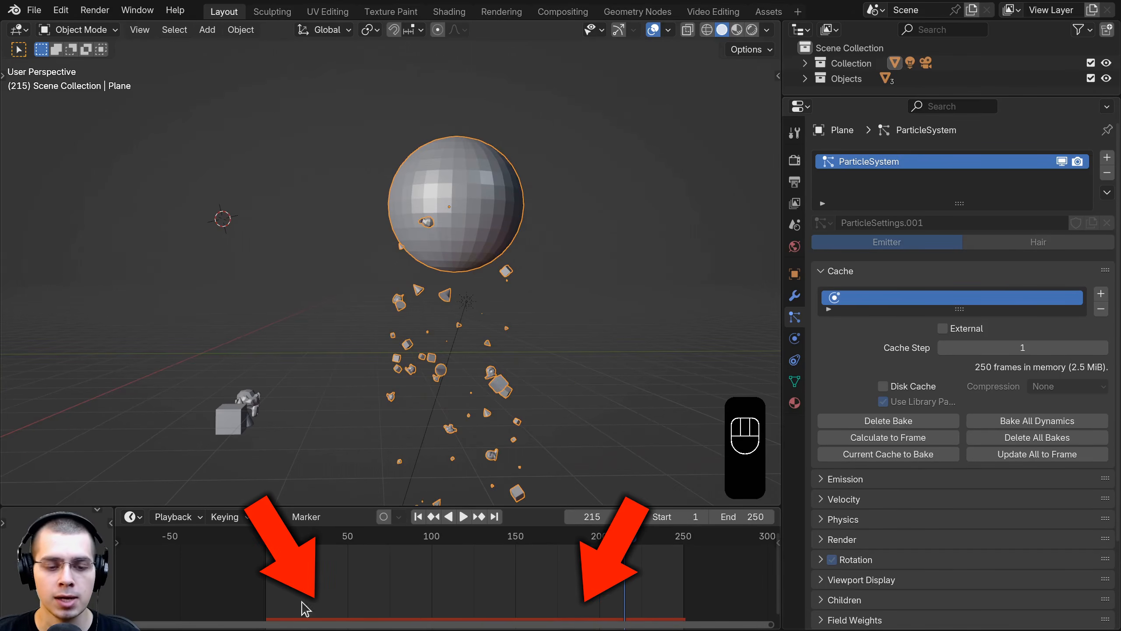
drag(657, 577, 424, 570)
Step: Test the bake by moving the sphere aside, scrubbing to frame 137 and moving the sphere back
key(g)
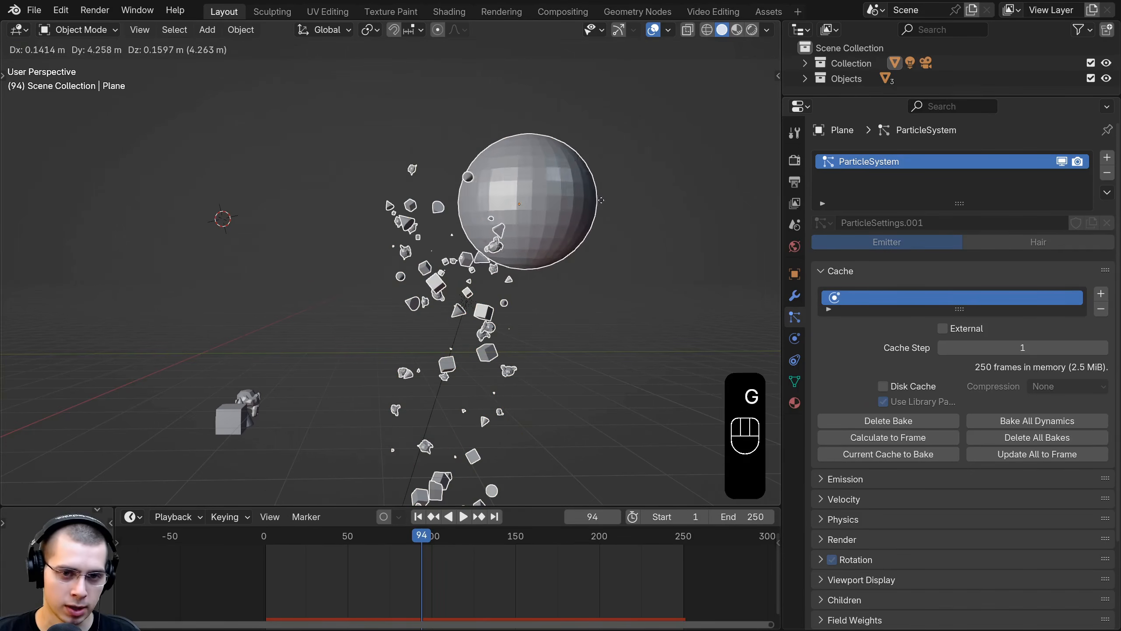
click(569, 198)
drag(485, 606, 495, 570)
key(g)
click(475, 442)
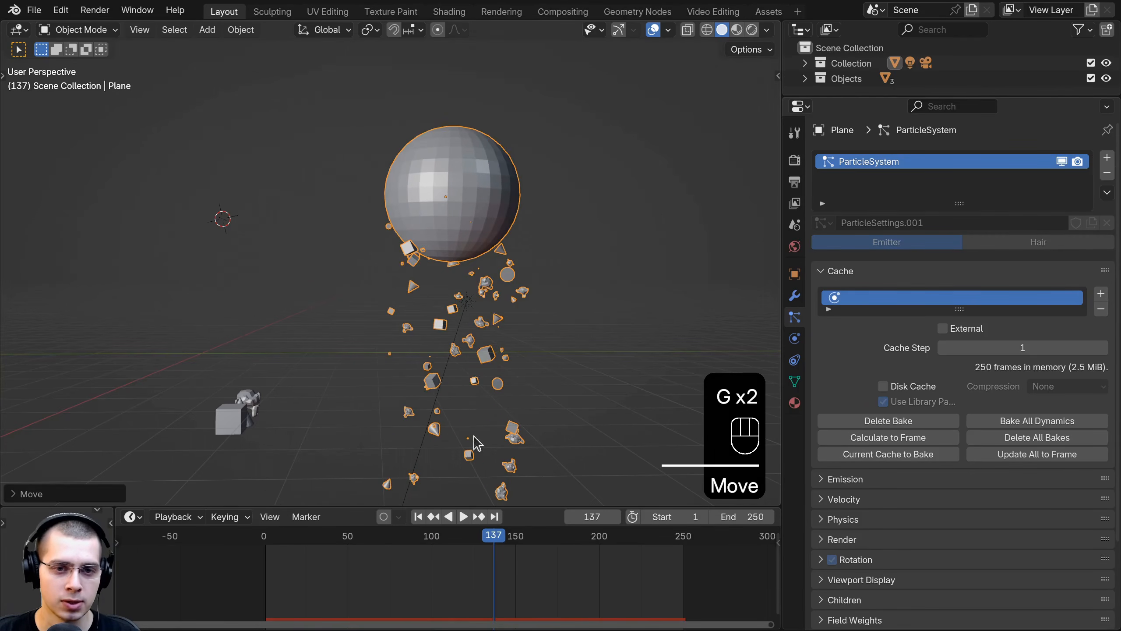
Step: Rewind to frame 0 and play the baked emission, pausing at frame 78
drag(569, 574, 213, 573)
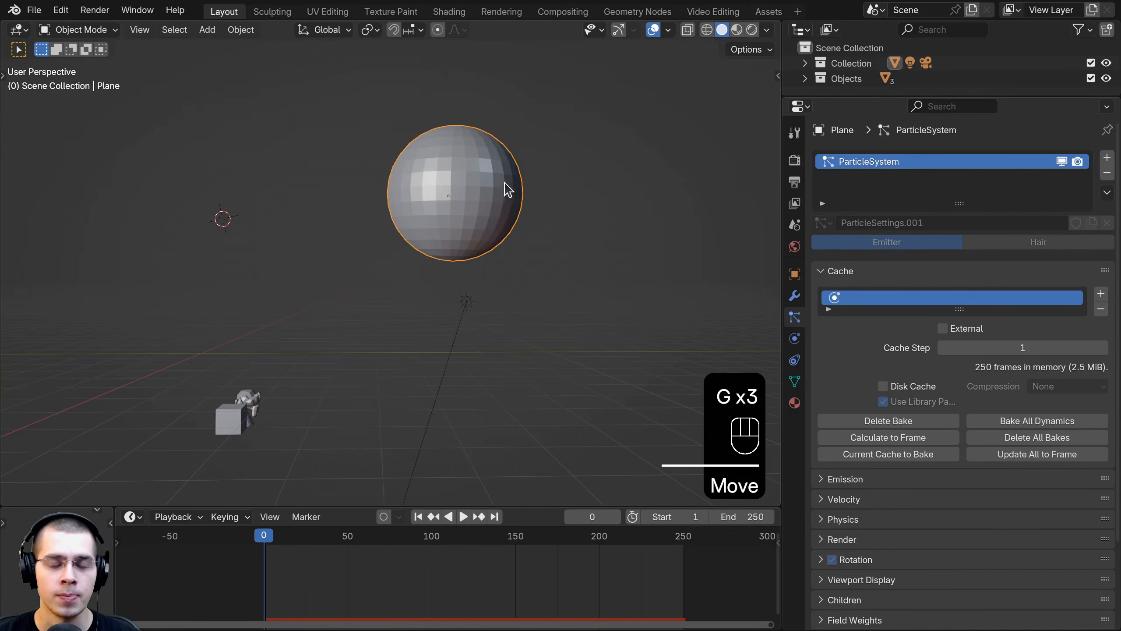
middle_drag(525, 246, 463, 268)
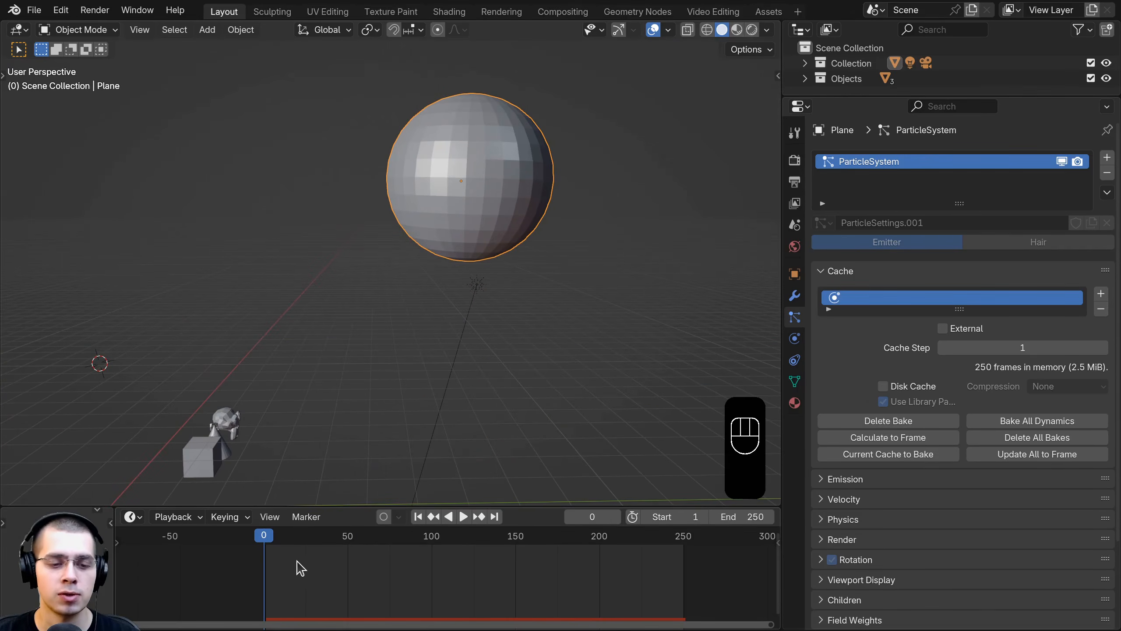
key(space)
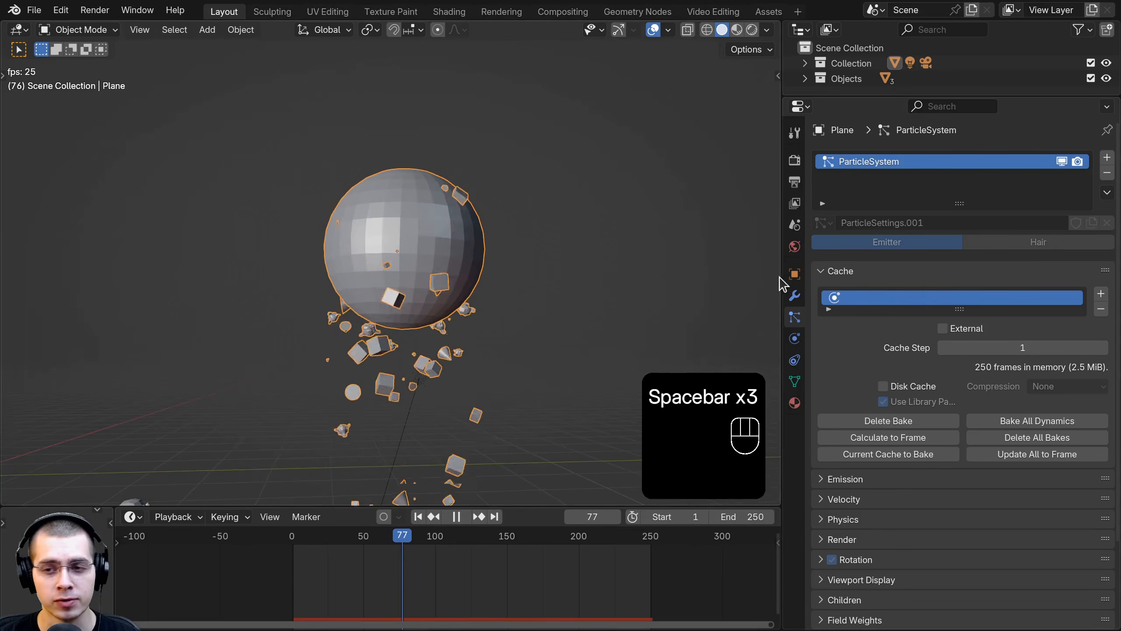
key(space)
Step: Examine which Physics and Render settings can still be edited while the simulation is baked
scroll(854, 460, down, 5)
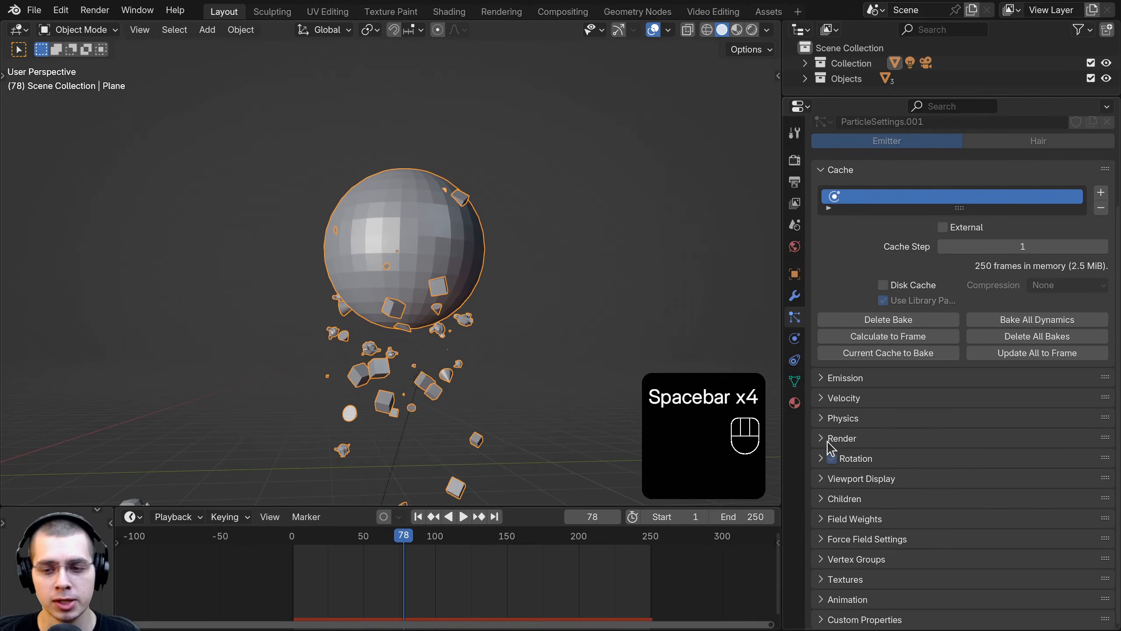
click(830, 438)
click(830, 438)
click(828, 418)
scroll(937, 429, down, 3)
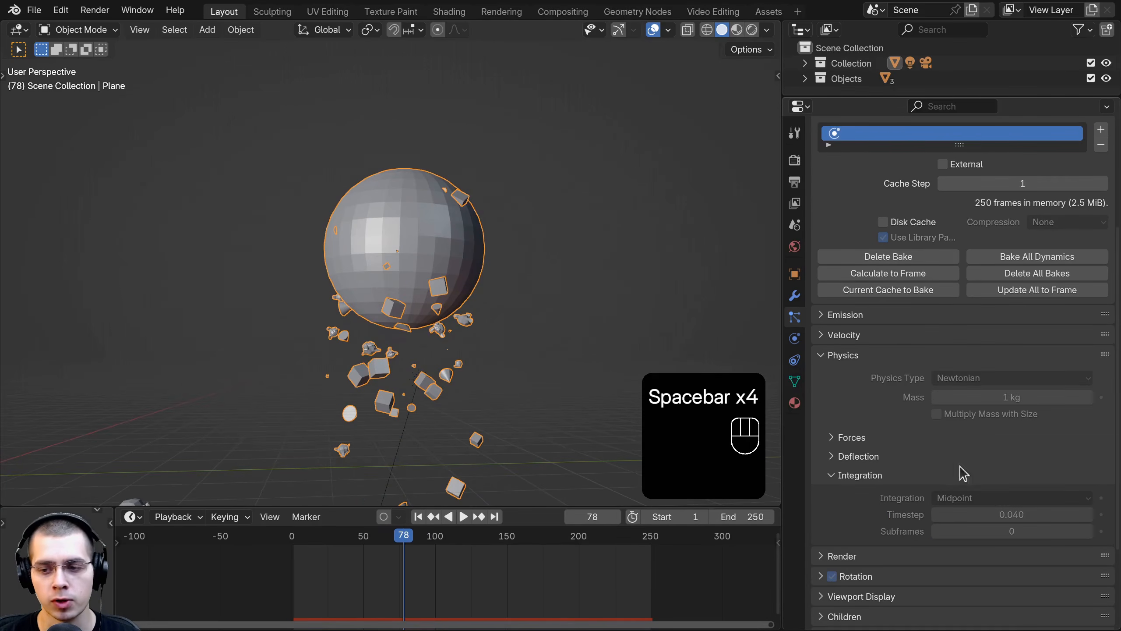
click(822, 556)
scroll(985, 526, down, 9)
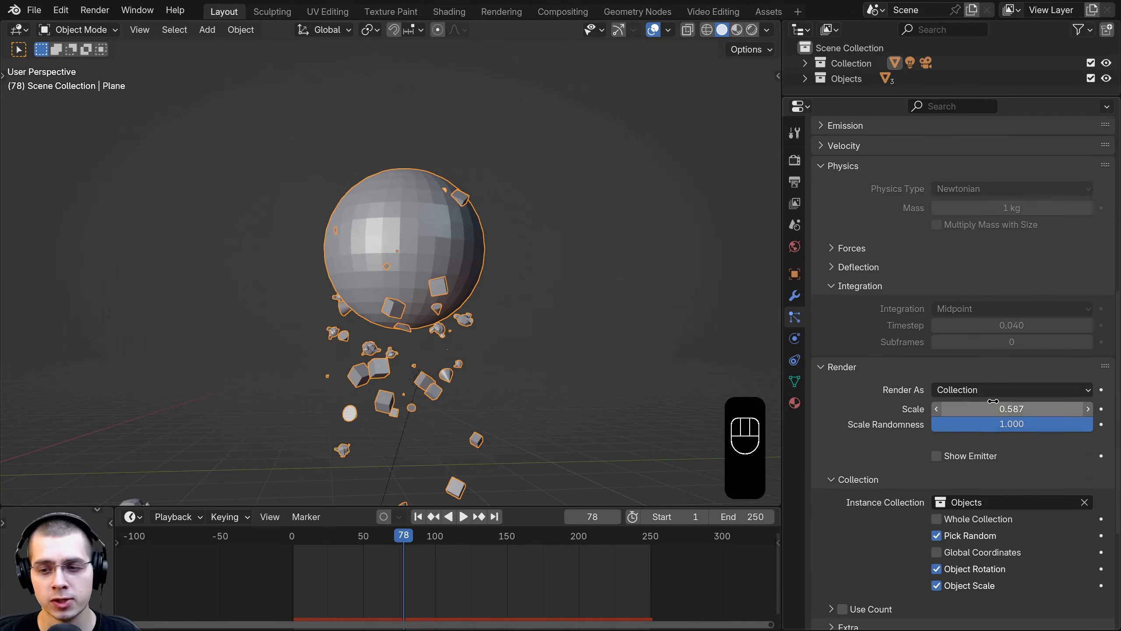
mouse_move(993, 401)
mouse_down()
mouse_move(1069, 401)
mouse_move(998, 406)
mouse_up()
click(841, 368)
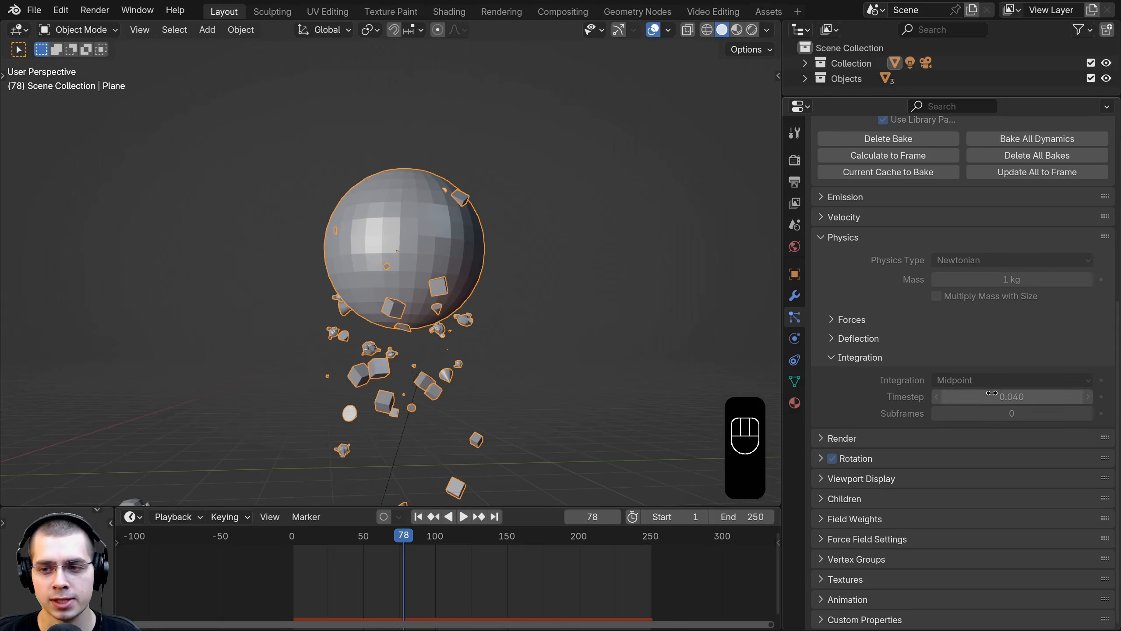
scroll(1002, 305, up, 10)
Step: Resume playback and delete the particle system's bake
key(space)
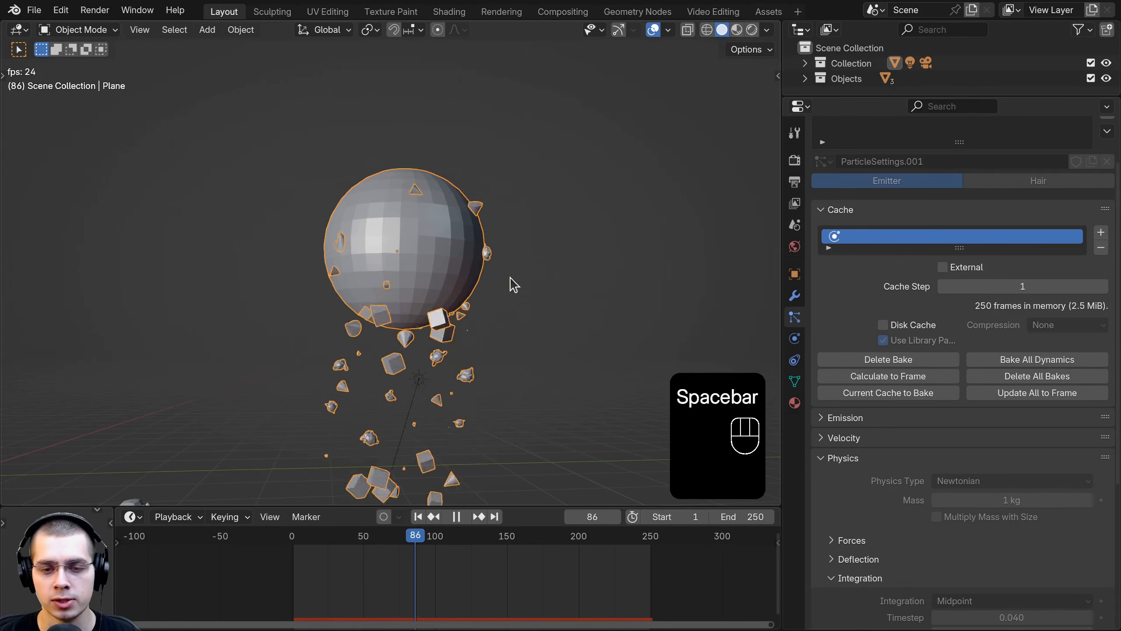
click(864, 361)
scroll(1011, 349, down, 5)
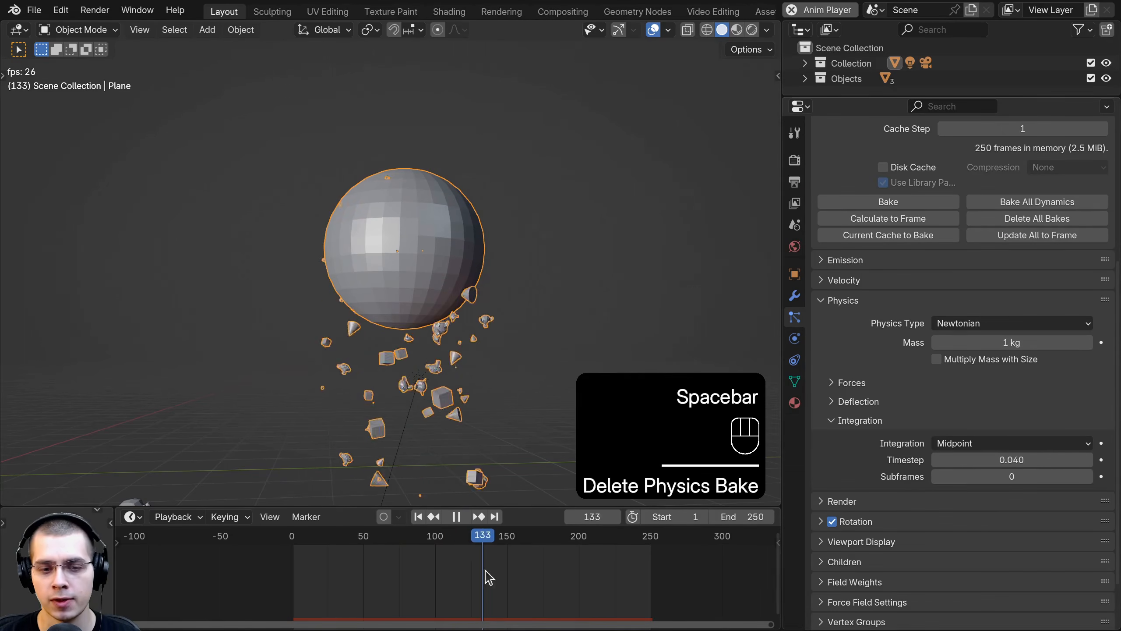
Step: Restart the emission animation from the beginning and pause it at frame 19
click(418, 516)
scroll(906, 298, up, 4)
key(space)
scroll(379, 242, up, 1)
middle_drag(379, 243, 379, 253)
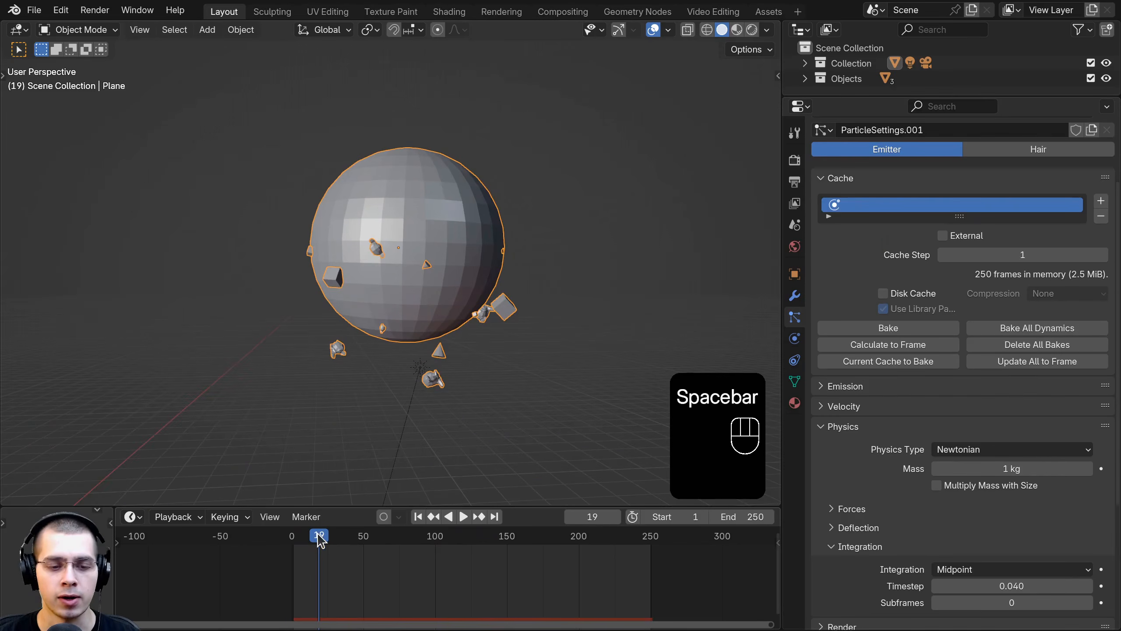
Step: Scrub through the cached frames to frame 185 and slightly enlarge the timeline area
drag(320, 532, 554, 533)
shift+middle_drag(494, 437, 506, 410)
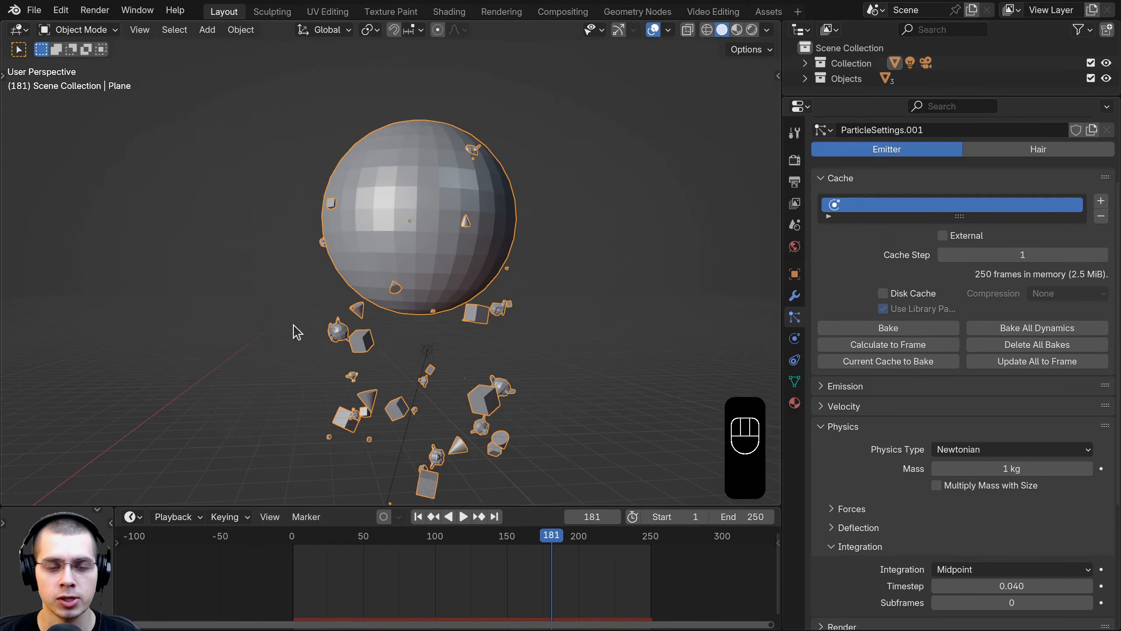
drag(555, 507, 554, 494)
key(space)
click(558, 530)
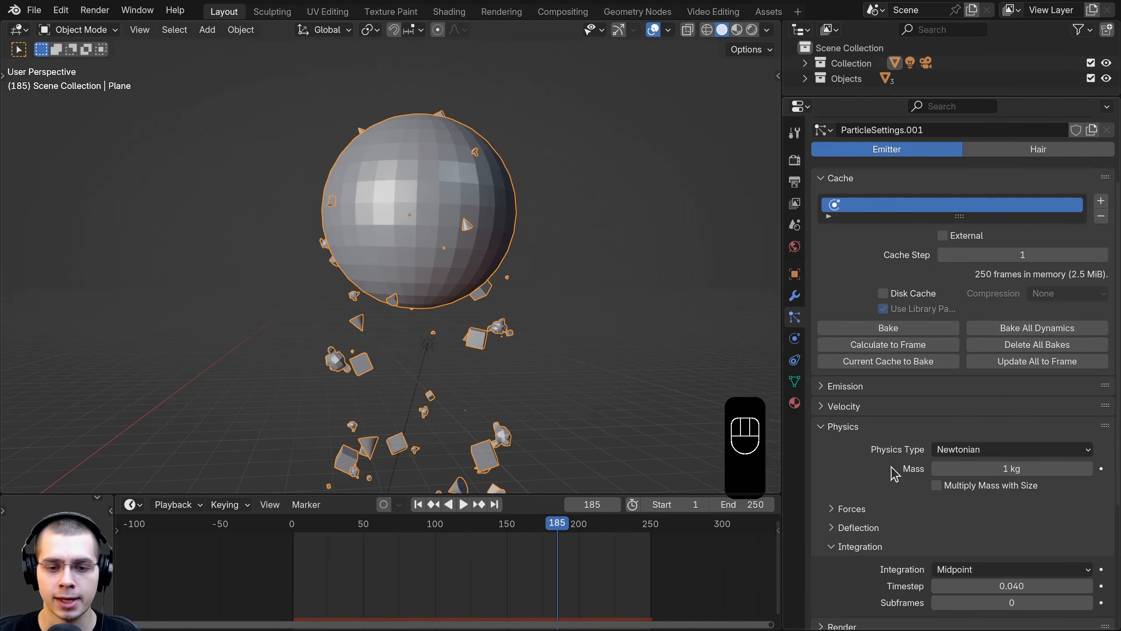
Step: Calculate the particle cache to the current frame, scrub to frame 147 and inspect the falling instances
click(903, 345)
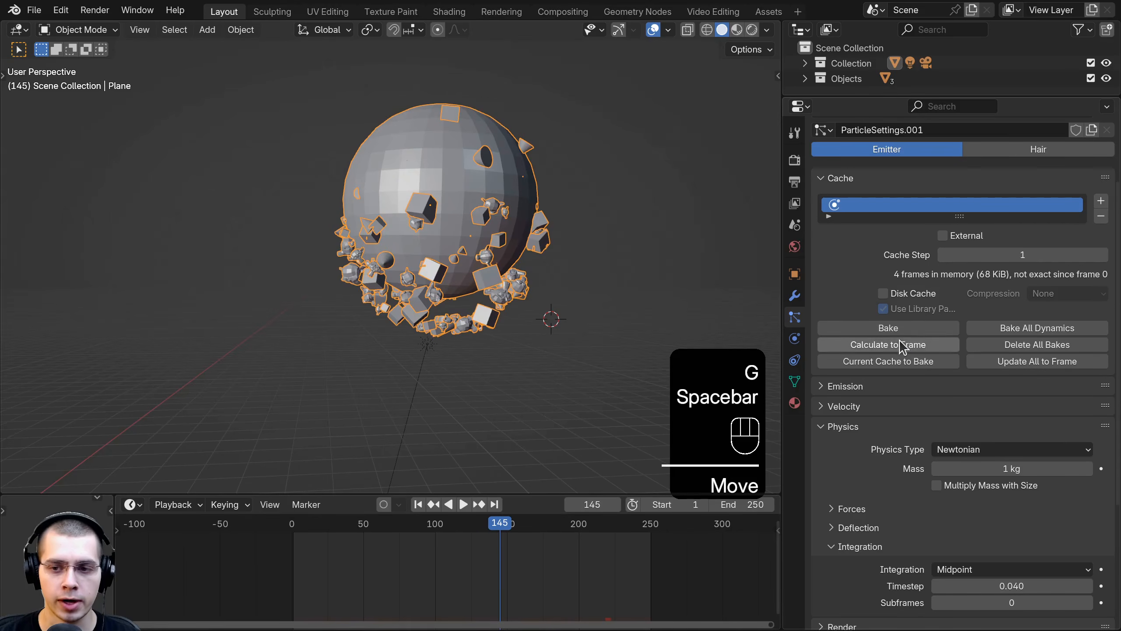
click(901, 345)
drag(305, 553, 505, 553)
middle_drag(324, 267, 305, 201)
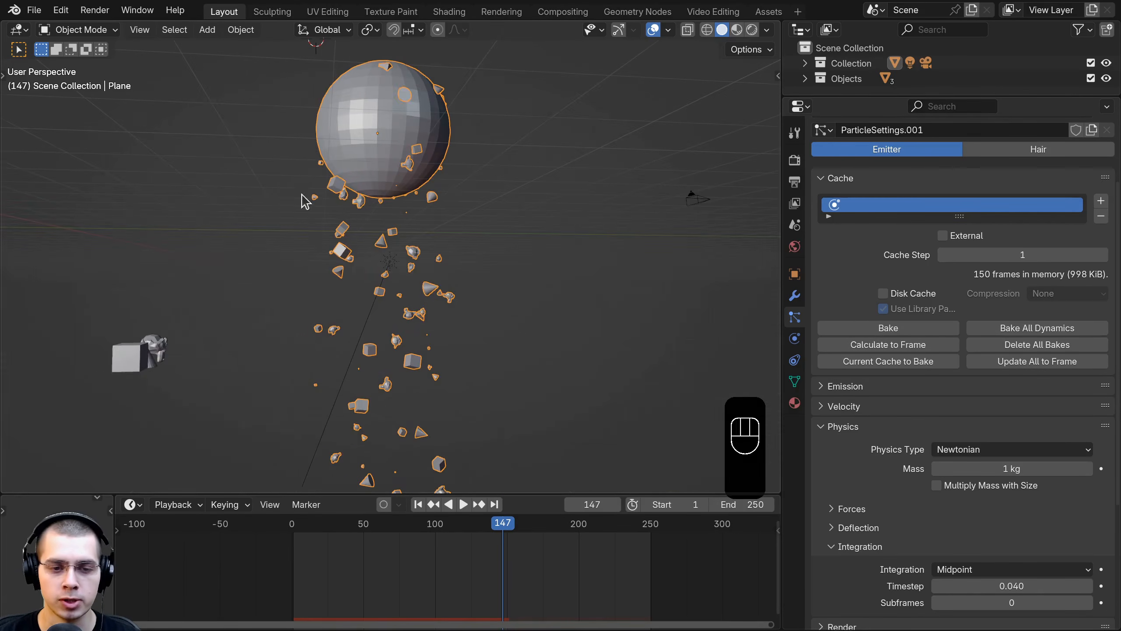
shift+middle_drag(365, 270, 381, 316)
middle_drag(381, 315, 403, 317)
scroll(404, 317, up, 2)
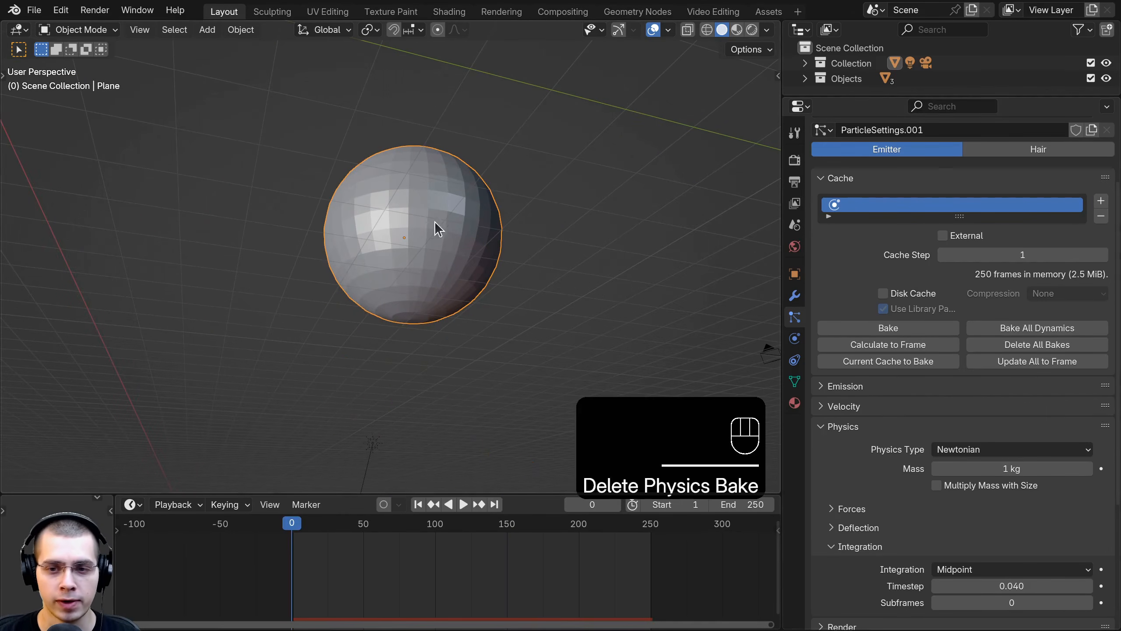
Step: Move the sphere sideways at frame 0 and play the recalculated emission, pausing at frame 146
key(g)
click(521, 238)
middle_drag(521, 238, 520, 287)
key(space)
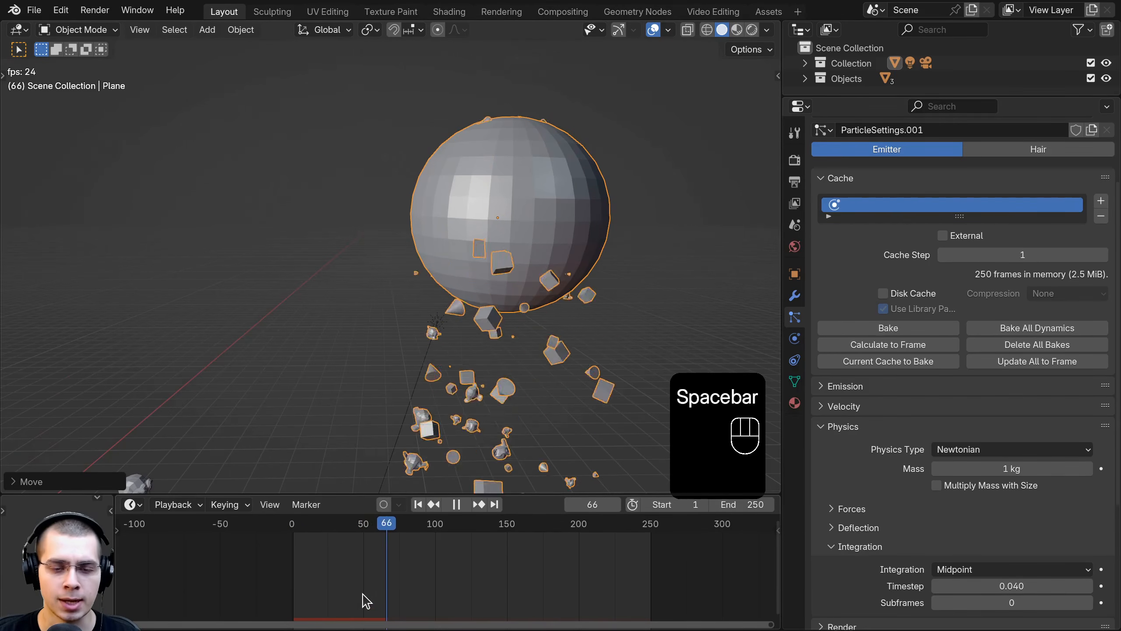
scroll(502, 299, down, 3)
shift+middle_drag(490, 305, 492, 221)
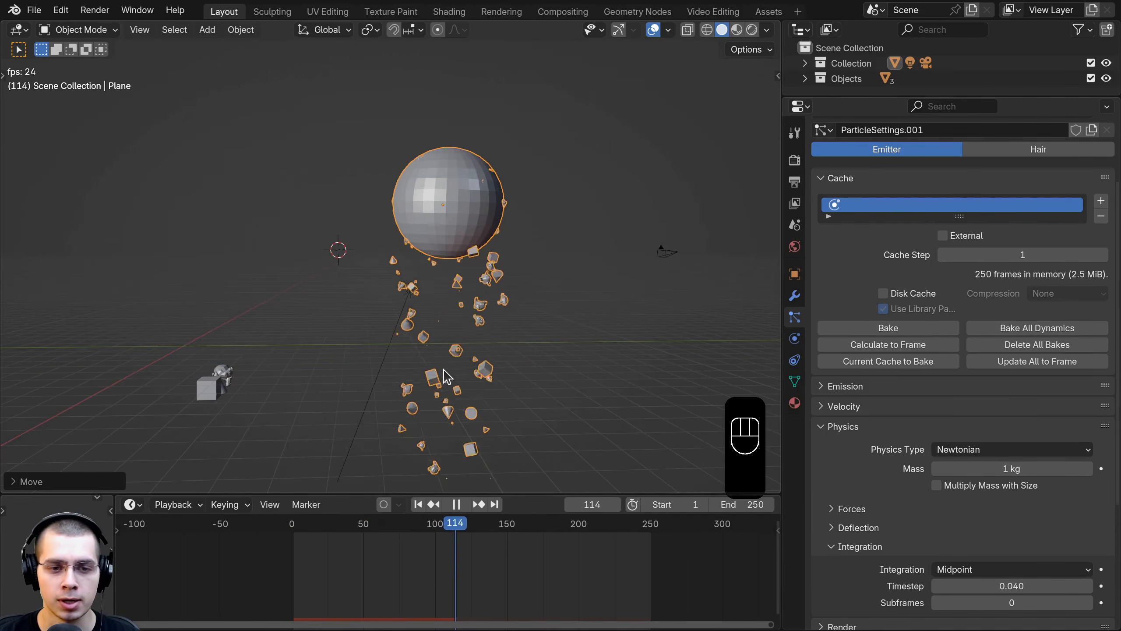
middle_drag(444, 370, 464, 327)
scroll(481, 247, up, 2)
key(space)
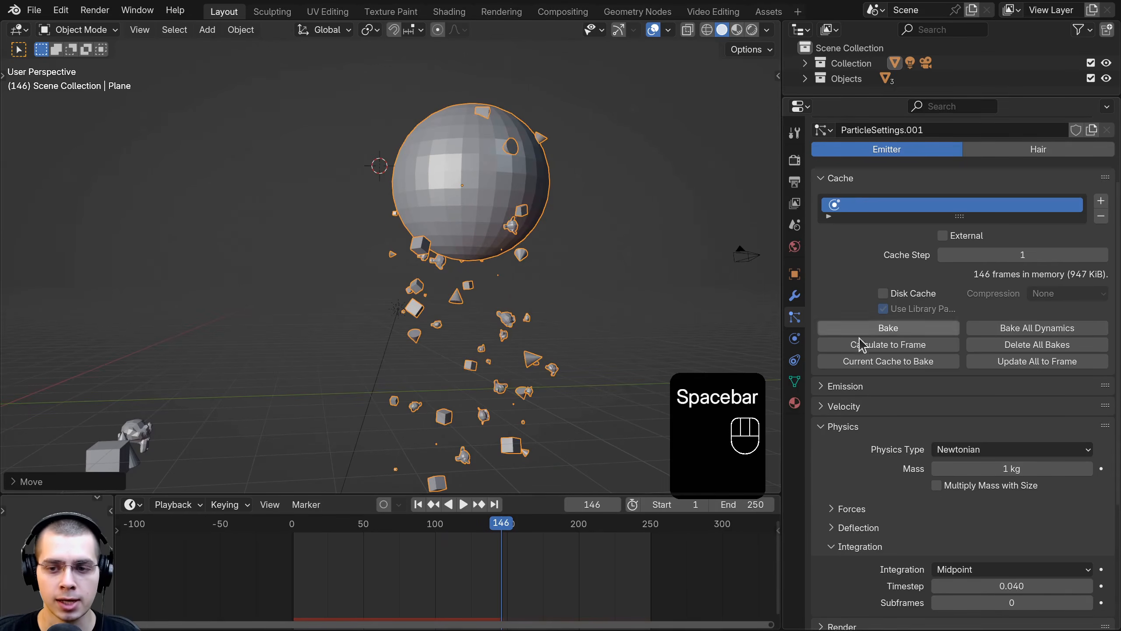
Step: Convert the current cache to a bake and test it by scrubbing the timeline and moving the sphere
click(889, 361)
drag(444, 590, 500, 581)
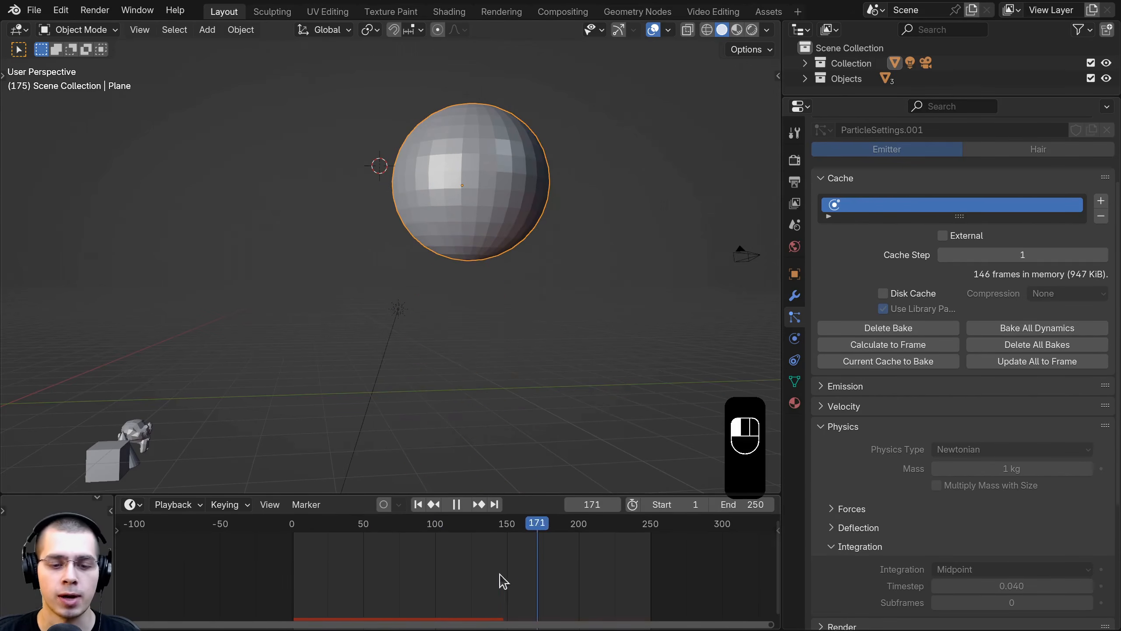
key(g)
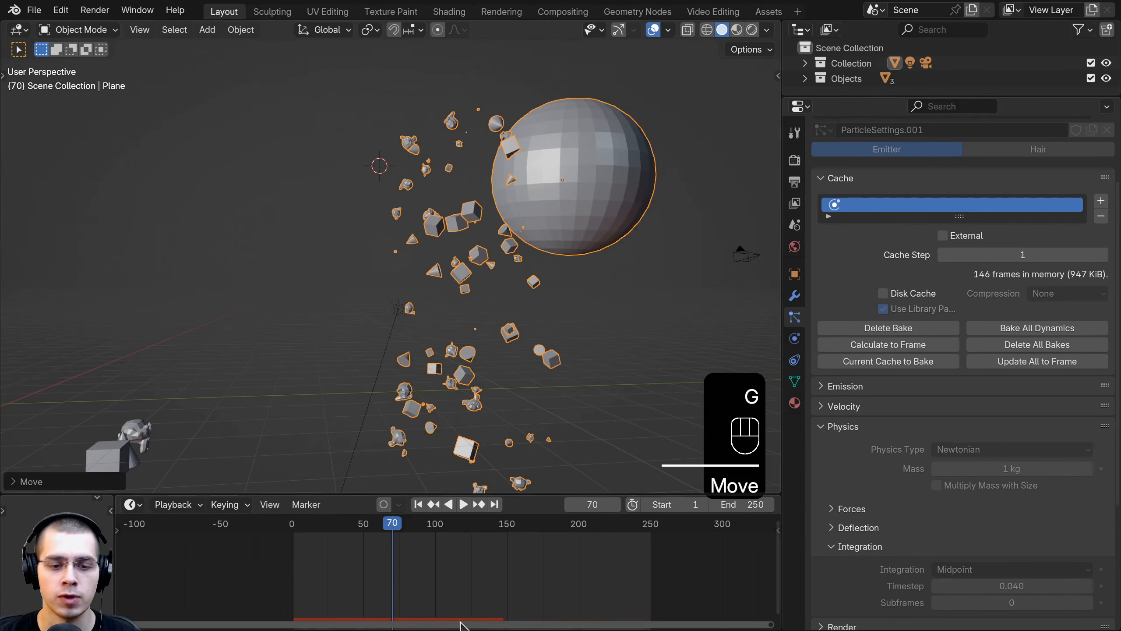
key(g)
click(534, 291)
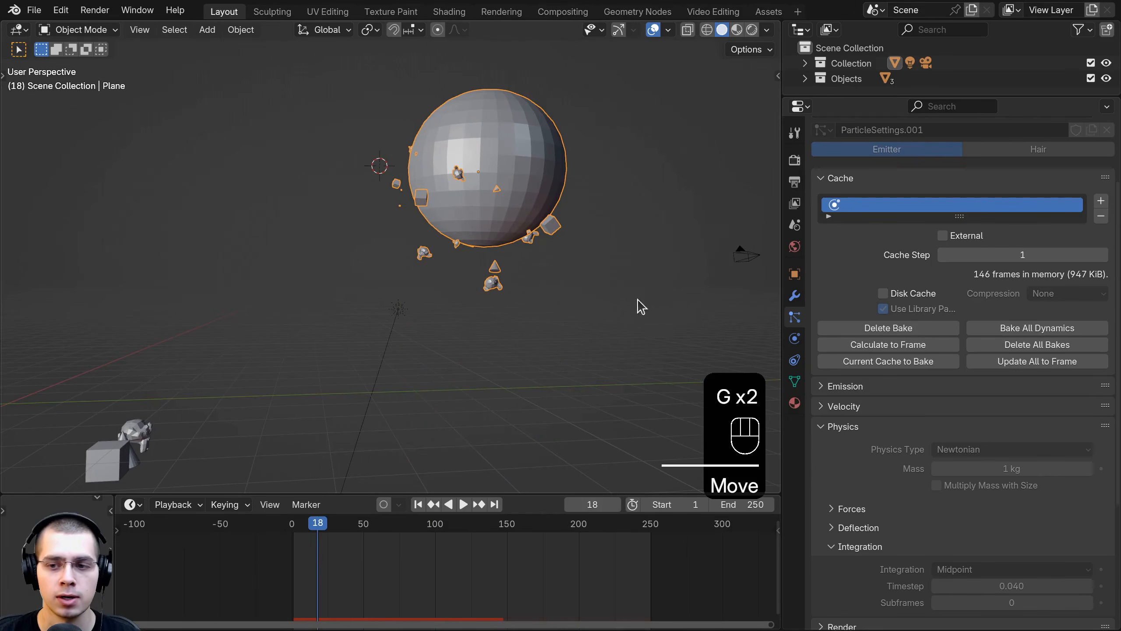
Step: Play the baked cache in short runs, pausing at frames 38 and 98
key(space)
key(space)
shift+middle_drag(600, 327, 608, 355)
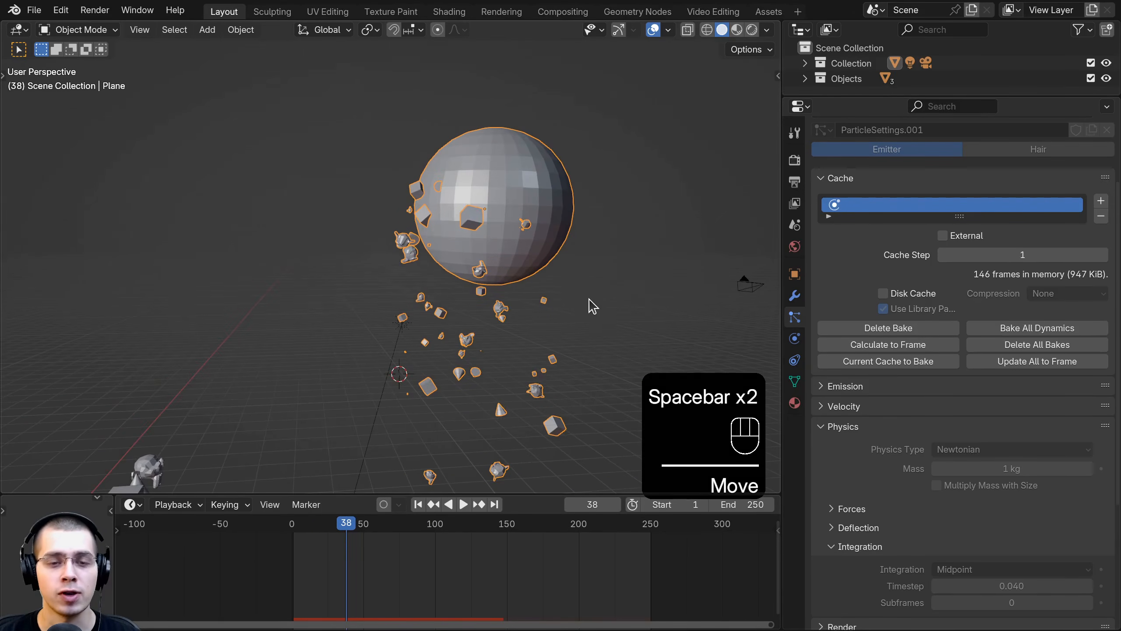
key(space)
scroll(946, 380, up, 3)
scroll(949, 387, up, 2)
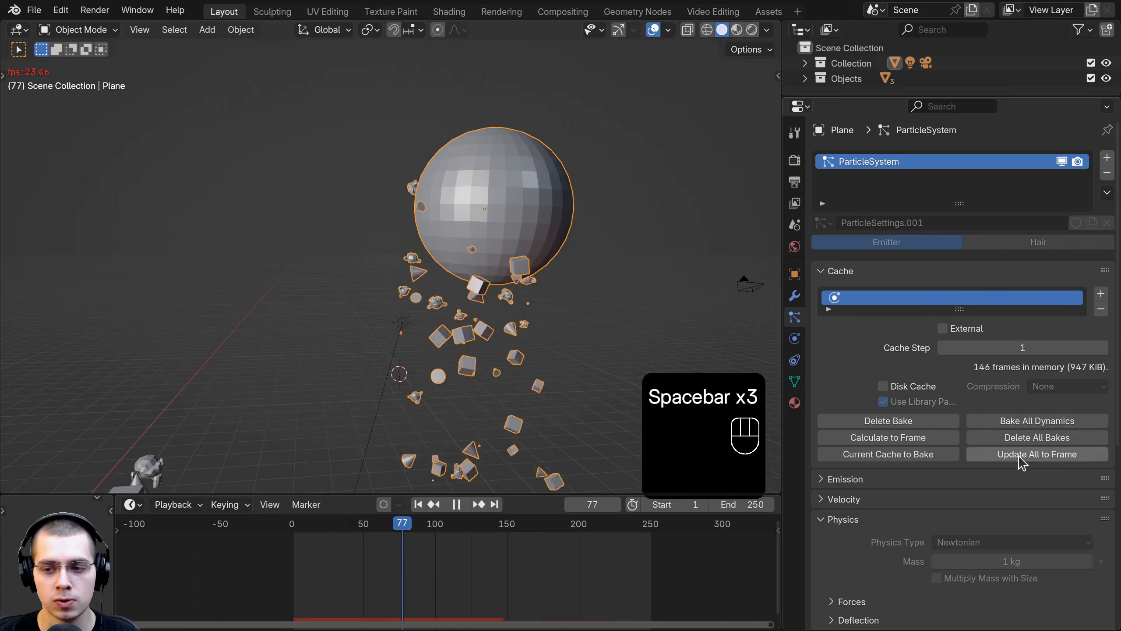
key(space)
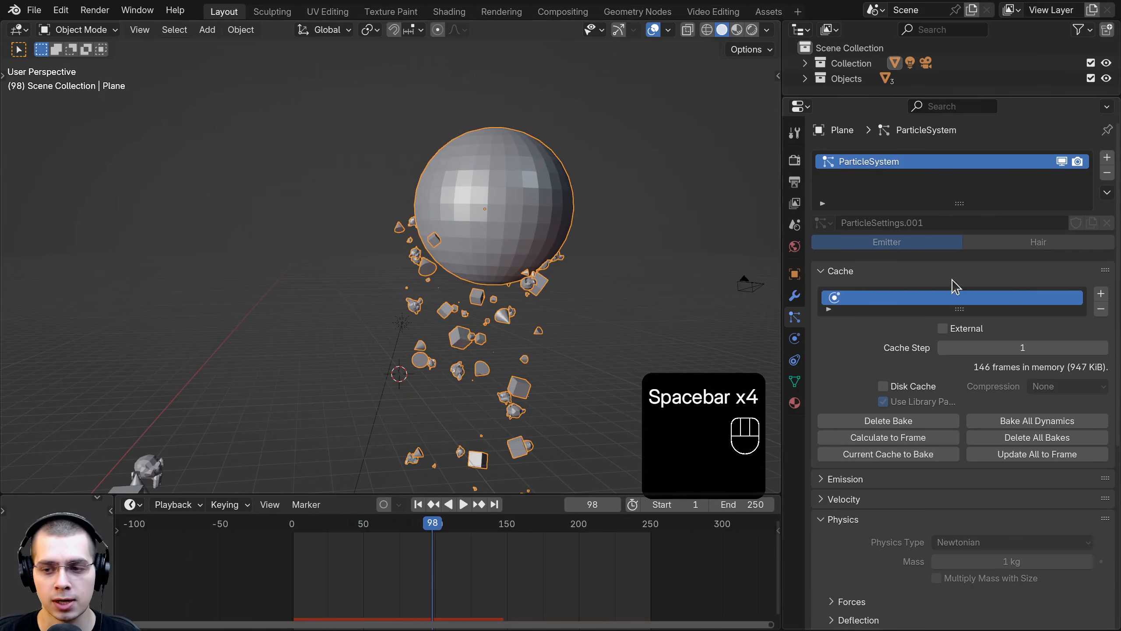
Step: Add a second particle system to the sphere and play its emission, pausing at frame 150
click(1107, 159)
key(space)
middle_drag(453, 197, 449, 163)
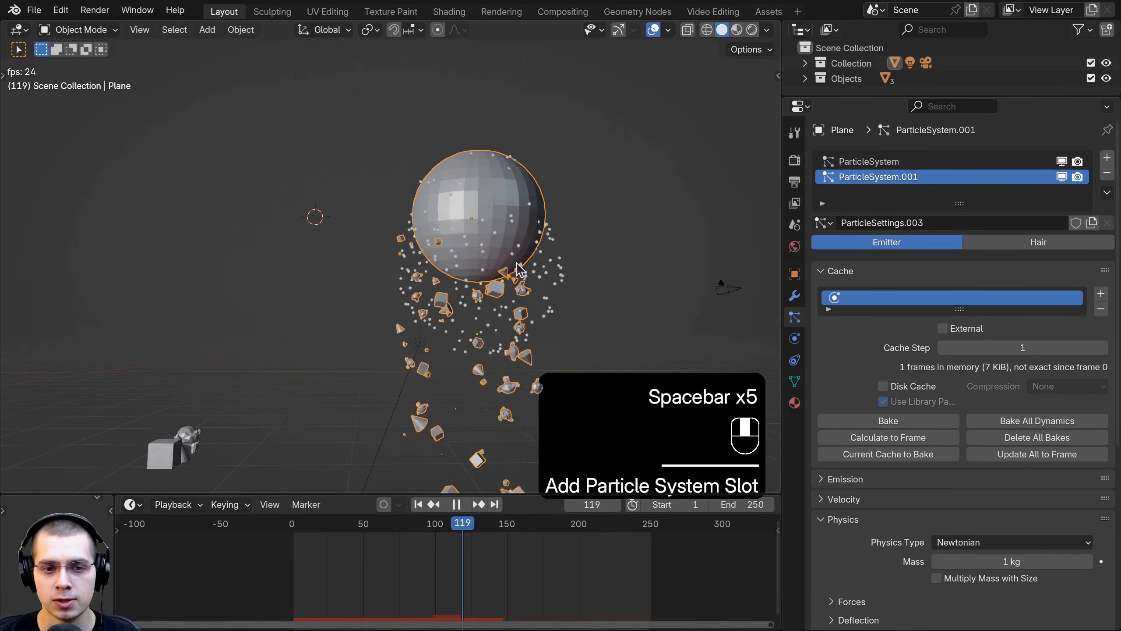
middle_drag(465, 236, 402, 133)
scroll(398, 210, up, 1)
key(space)
middle_drag(394, 206, 424, 252)
shift+middle_drag(424, 252, 448, 318)
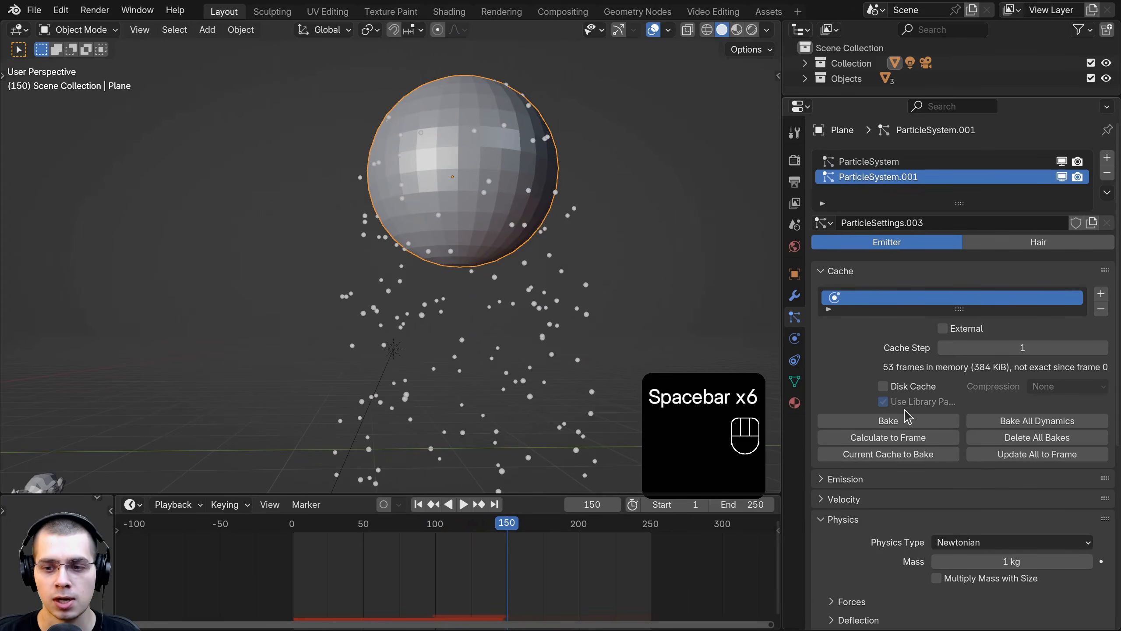
Step: Bake all dynamics for both particle systems on the sphere and compare their cache settings
click(905, 422)
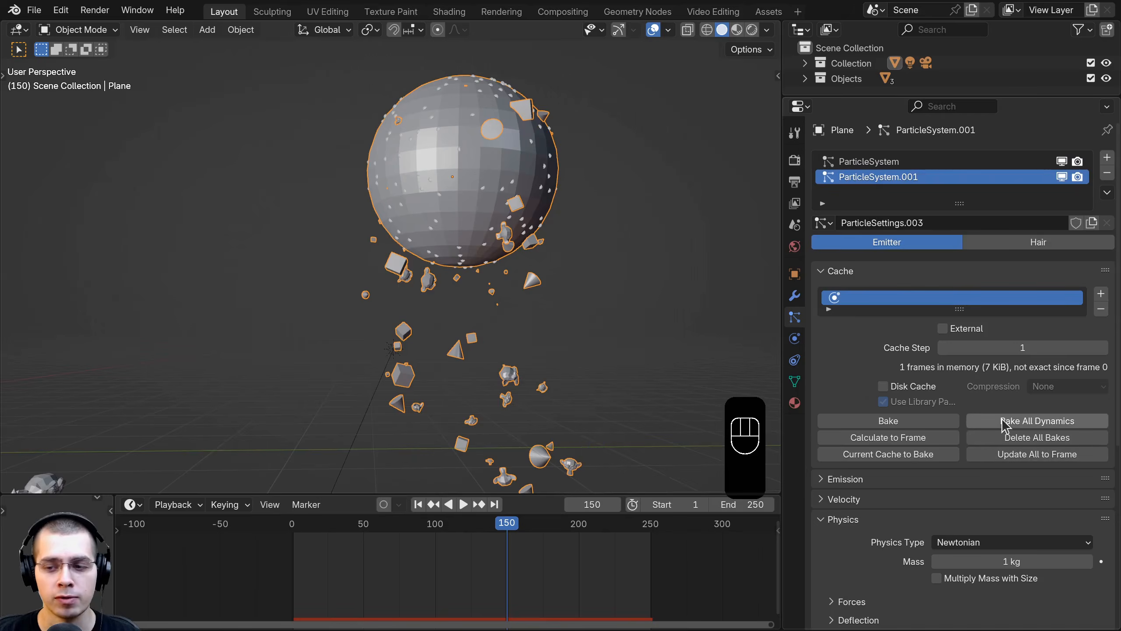
click(1015, 422)
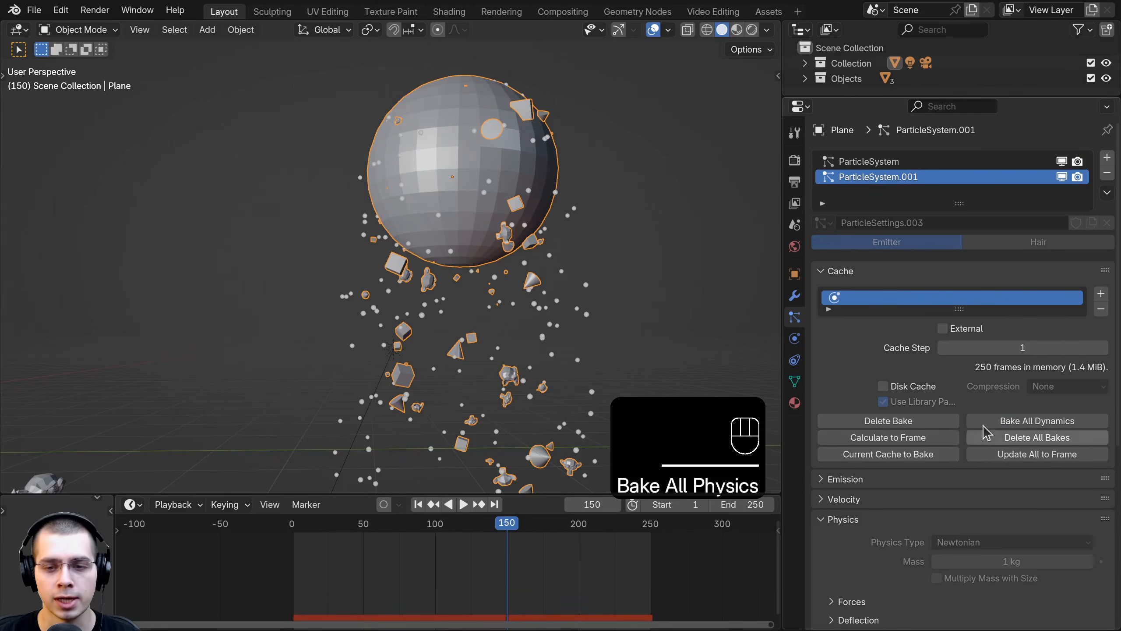
click(867, 162)
click(867, 176)
click(868, 162)
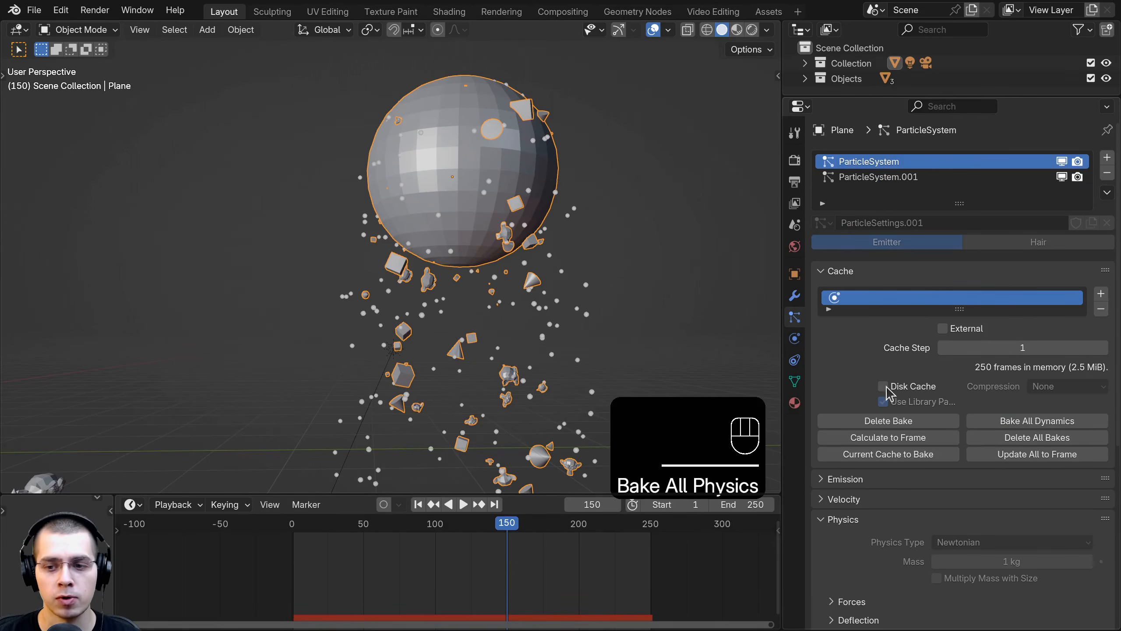
click(873, 177)
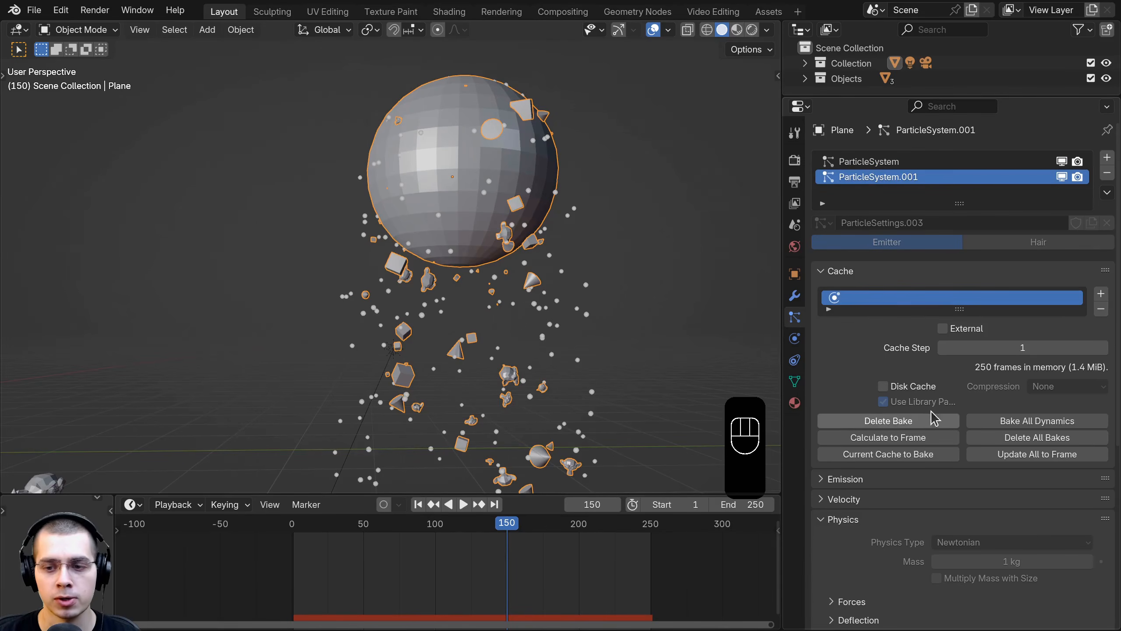
Step: Play the baked animation of both particle systems and pause at frame 155
key(space)
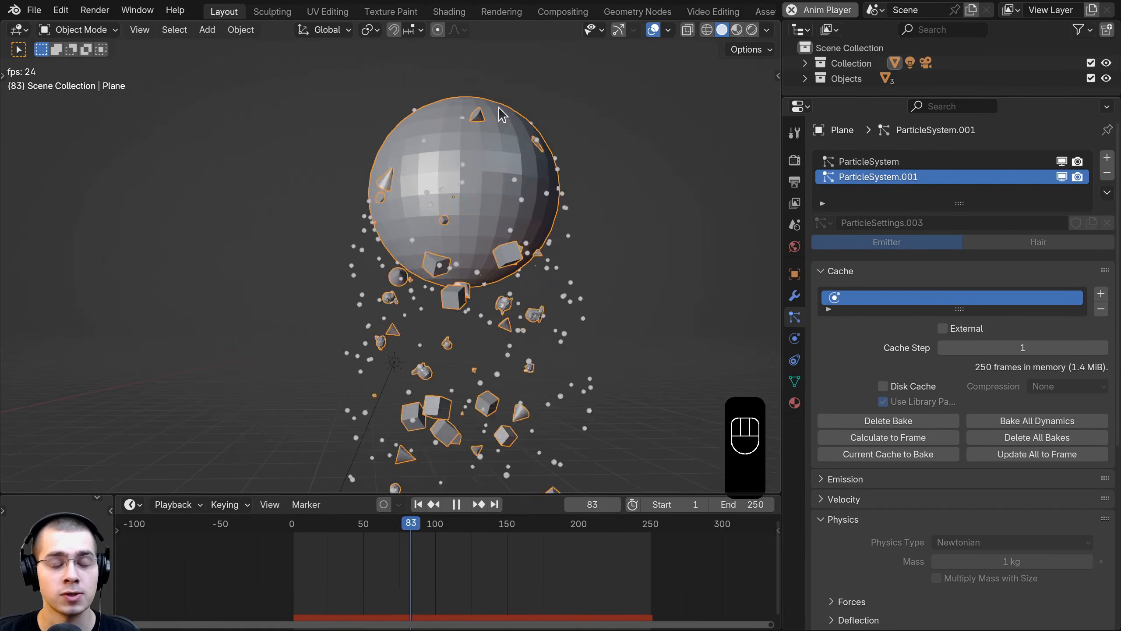
shift+middle_drag(500, 107, 494, 133)
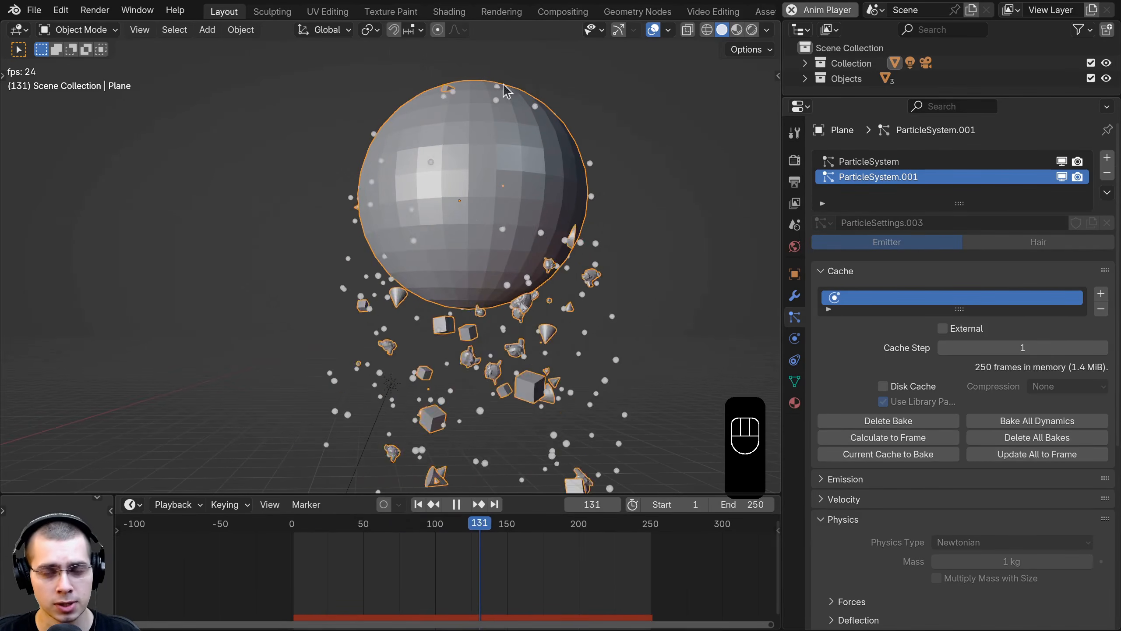
key(space)
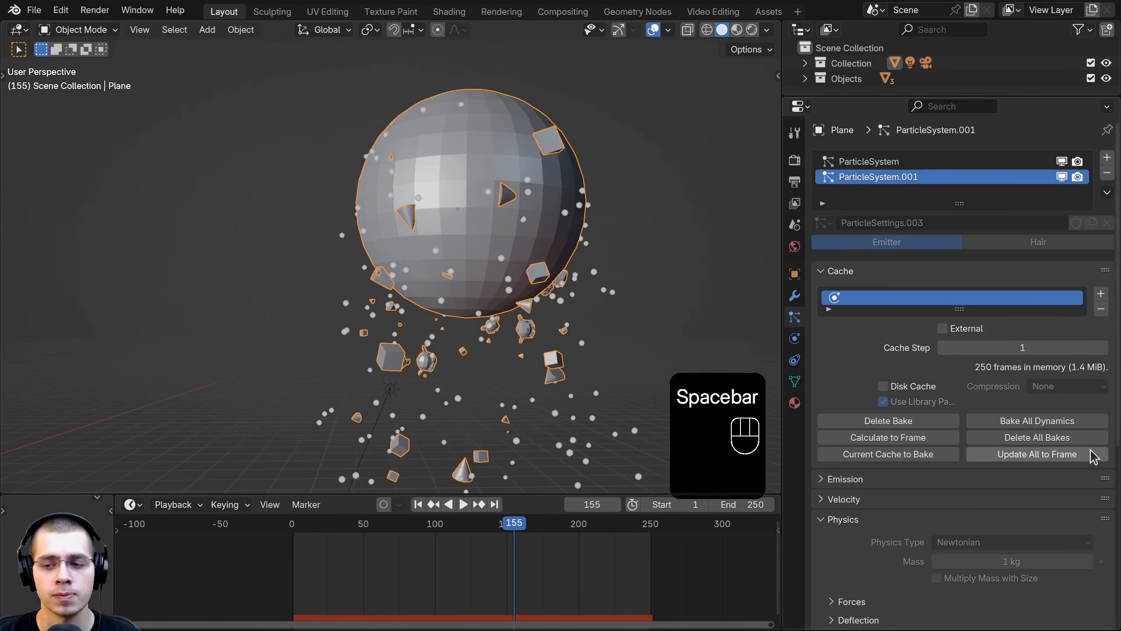
Step: Delete all bakes, then update every particle system's cache to frame 200 and scrub the timeline
click(999, 437)
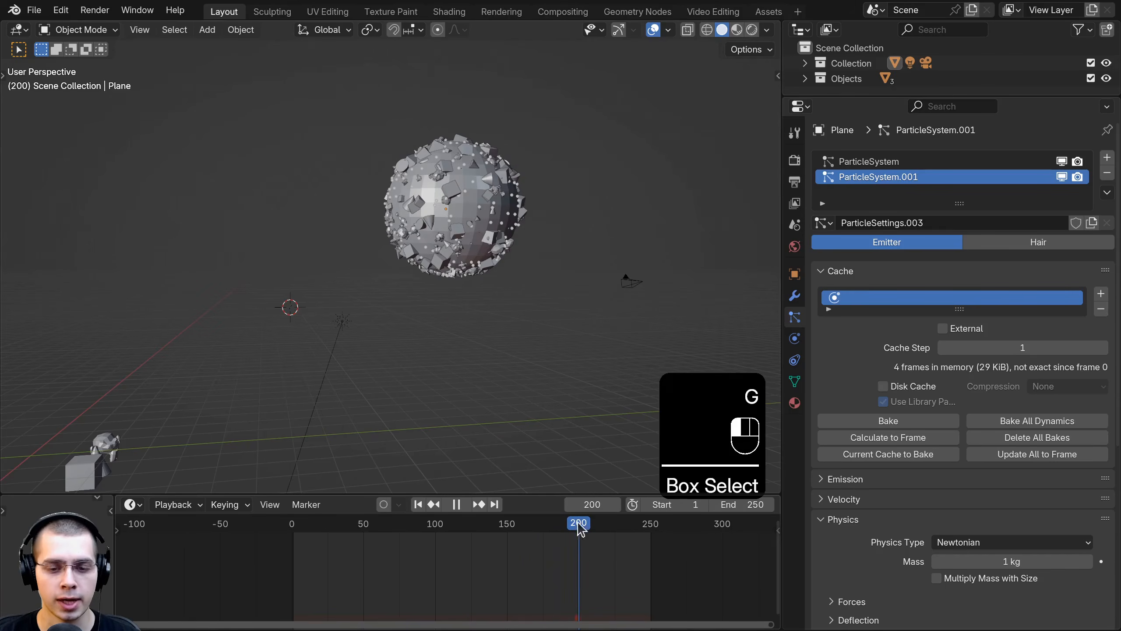
scroll(391, 261, up, 3)
shift+middle_drag(391, 248, 359, 381)
shift+middle_drag(531, 220, 530, 216)
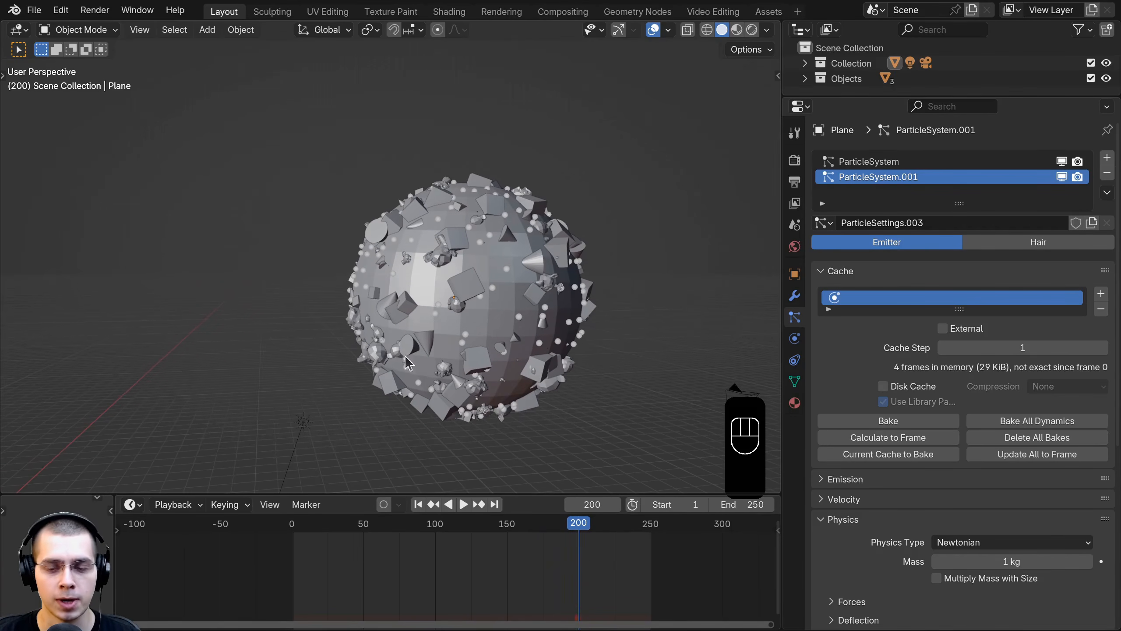
click(997, 458)
drag(261, 545, 584, 552)
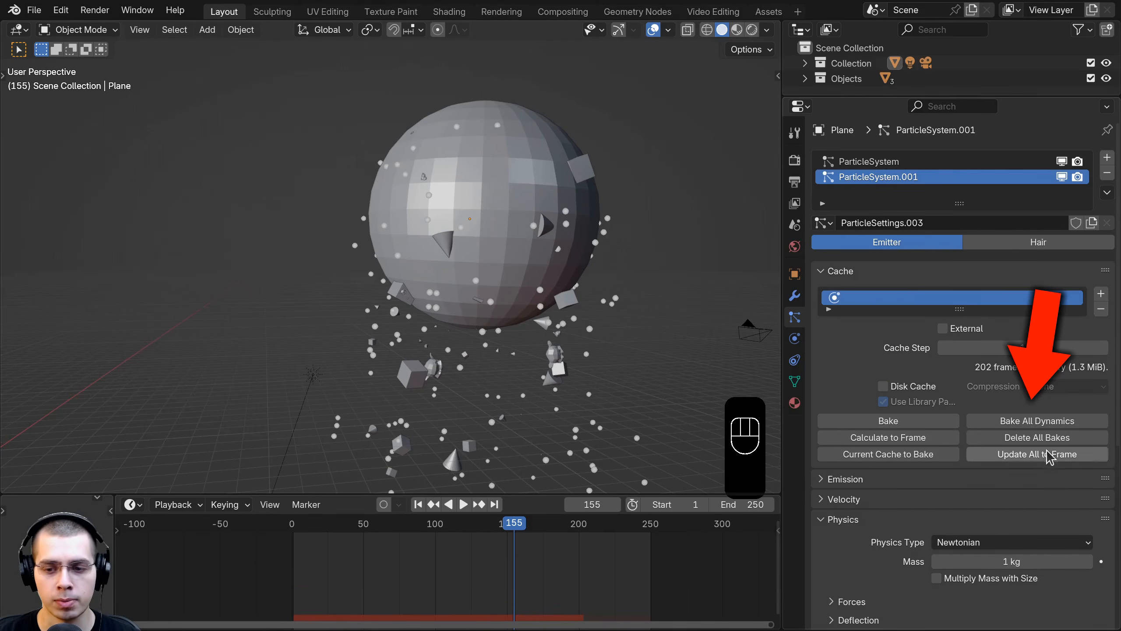
Step: Select the sphere and remove both of its particle systems
shift+middle_drag(610, 323, 609, 335)
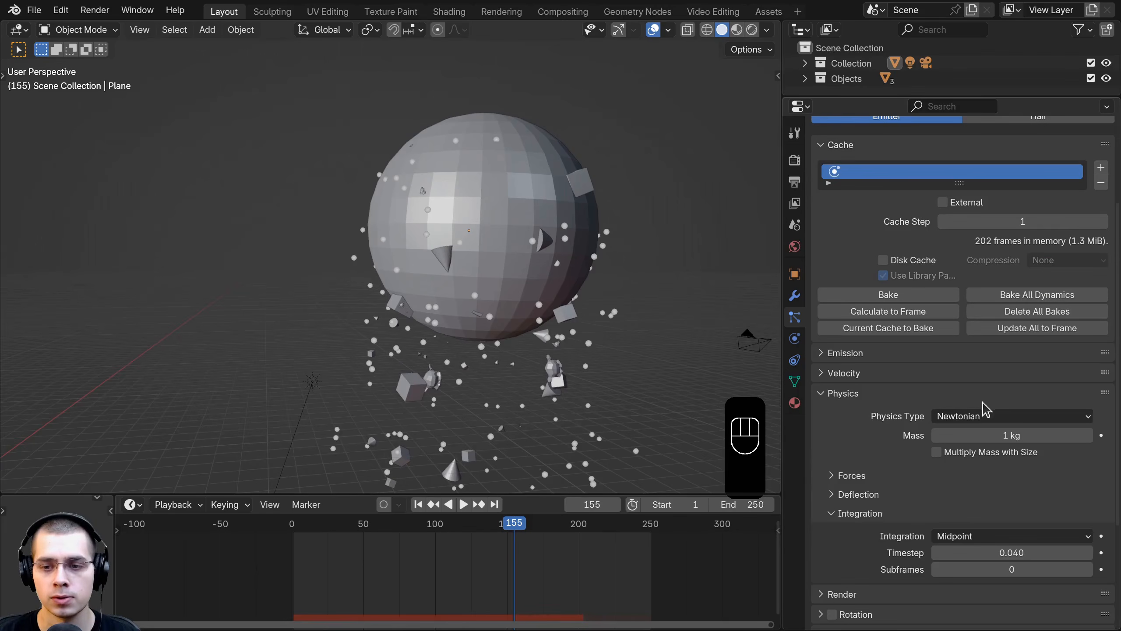
click(546, 230)
scroll(1073, 296, up, 7)
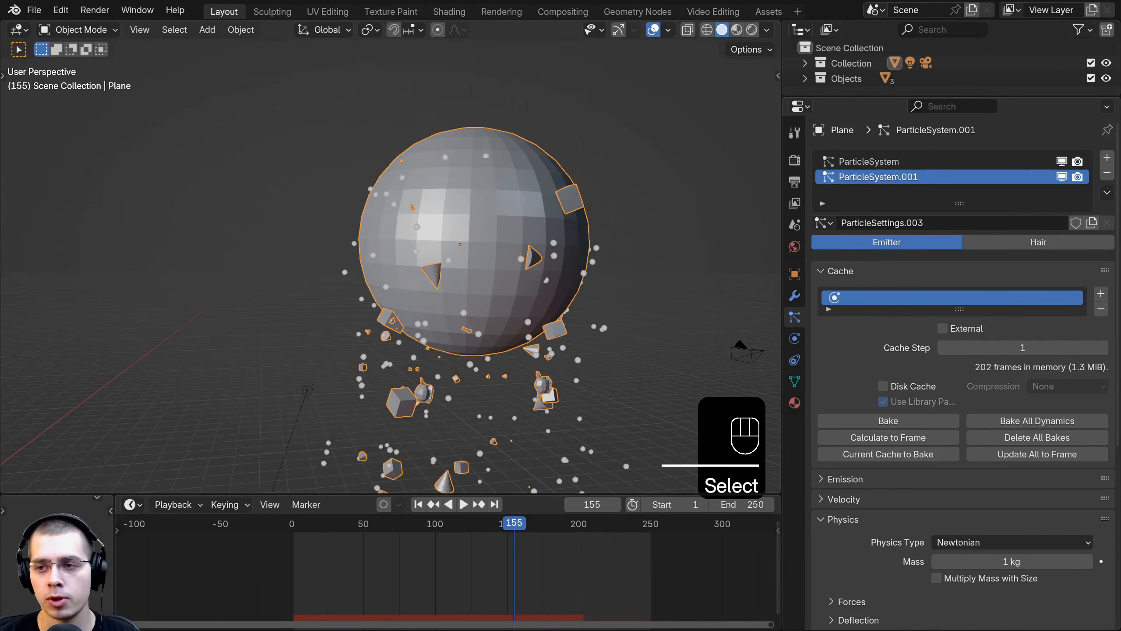
click(1108, 173)
click(1107, 173)
Step: Move the bare sphere slightly sideways and clear its scale
key(g)
click(435, 247)
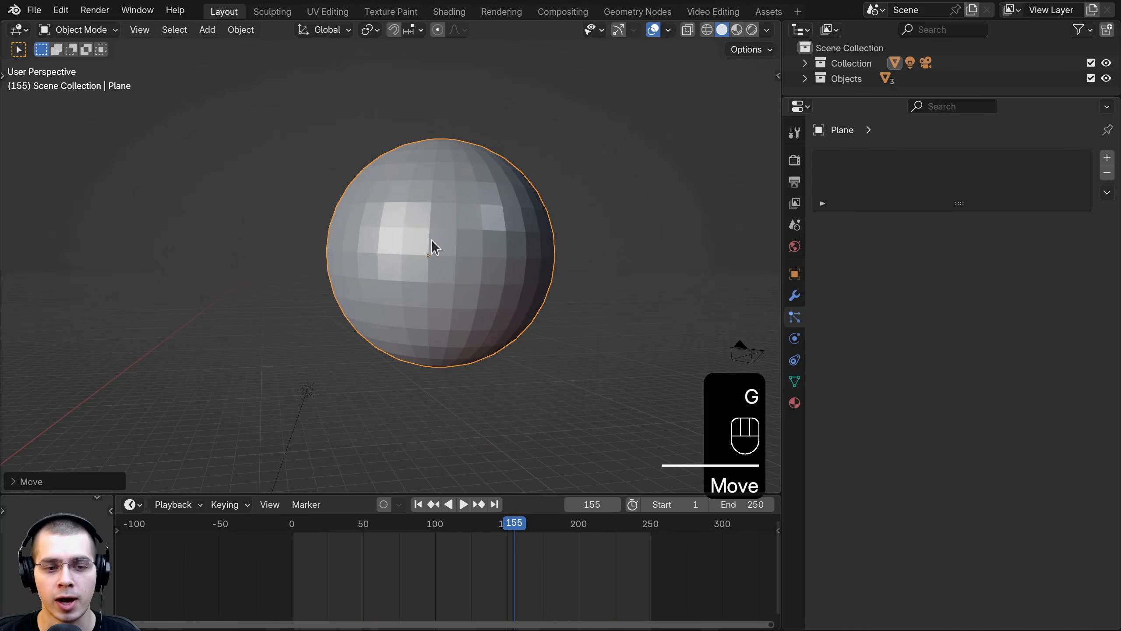
key(alt+s)
key(KP_Decimal)
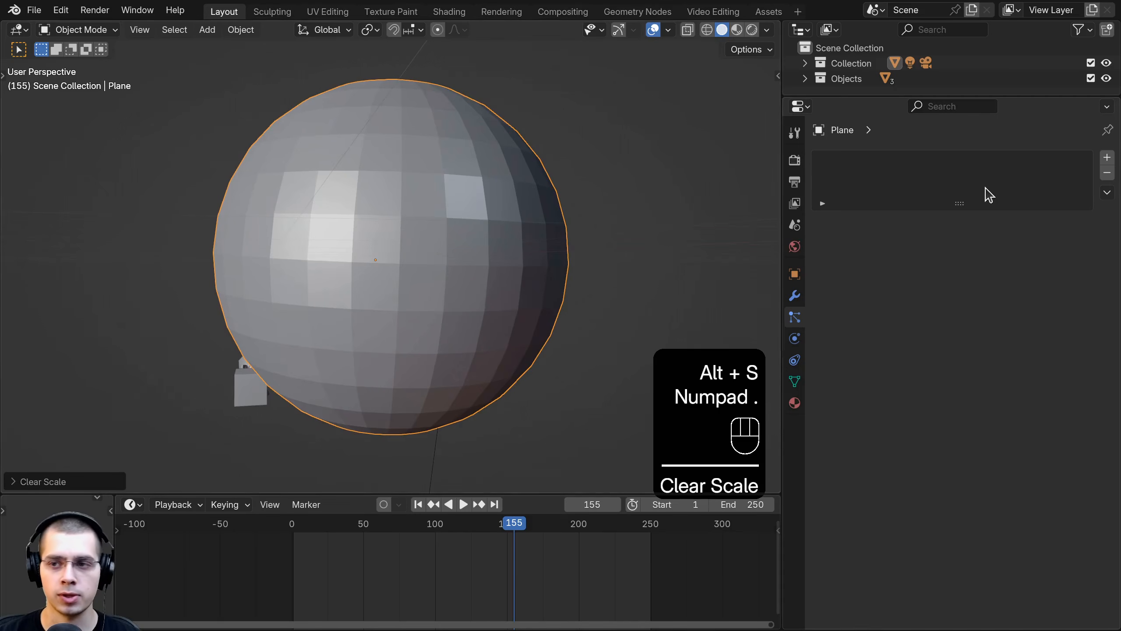
Step: Add a new particle system to the sphere and change its type to Hair
click(1108, 159)
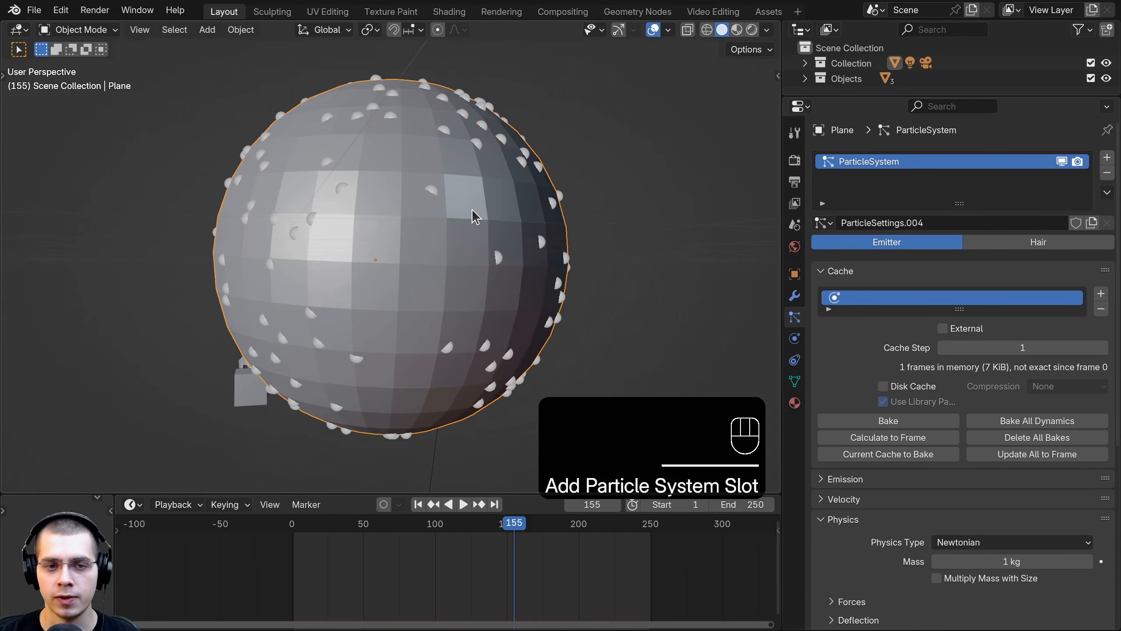
click(994, 242)
middle_drag(408, 235, 733, 252)
scroll(379, 205, down, 2)
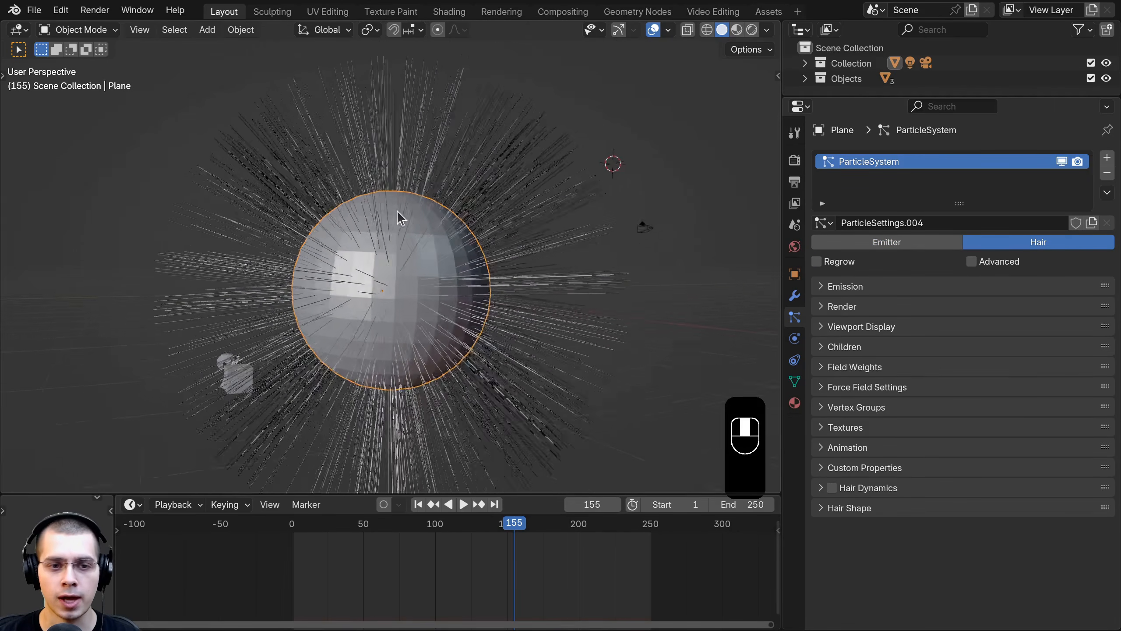
middle_drag(396, 211, 413, 203)
middle_drag(590, 262, 546, 255)
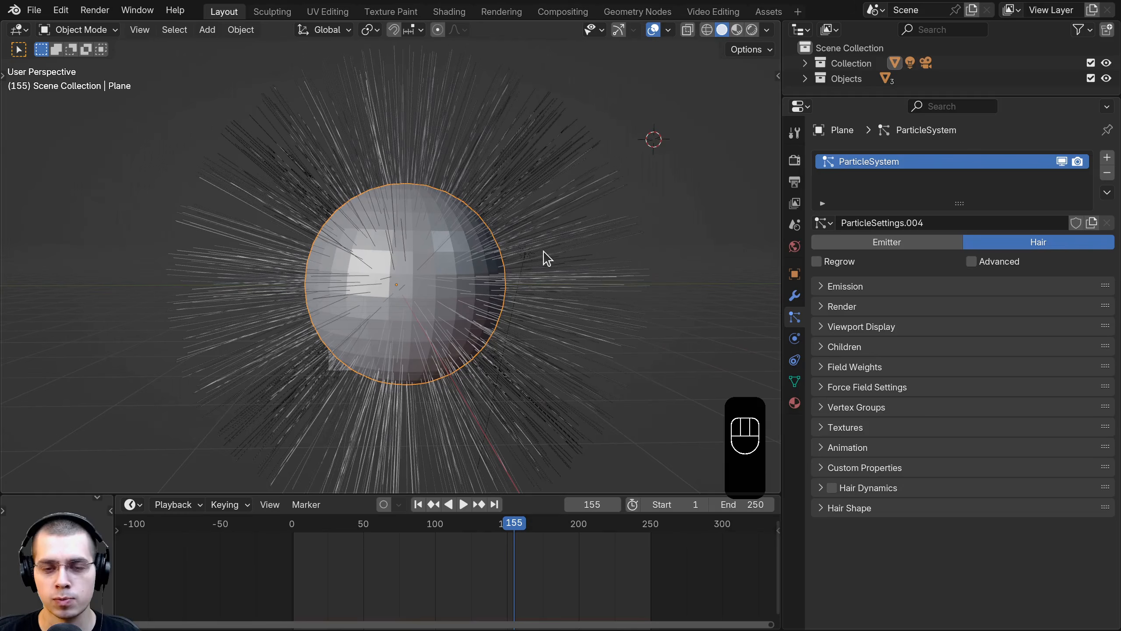
scroll(573, 207, up, 2)
Step: Enable the advanced hair options, collapse the Physics settings and expand the Emission settings
click(972, 261)
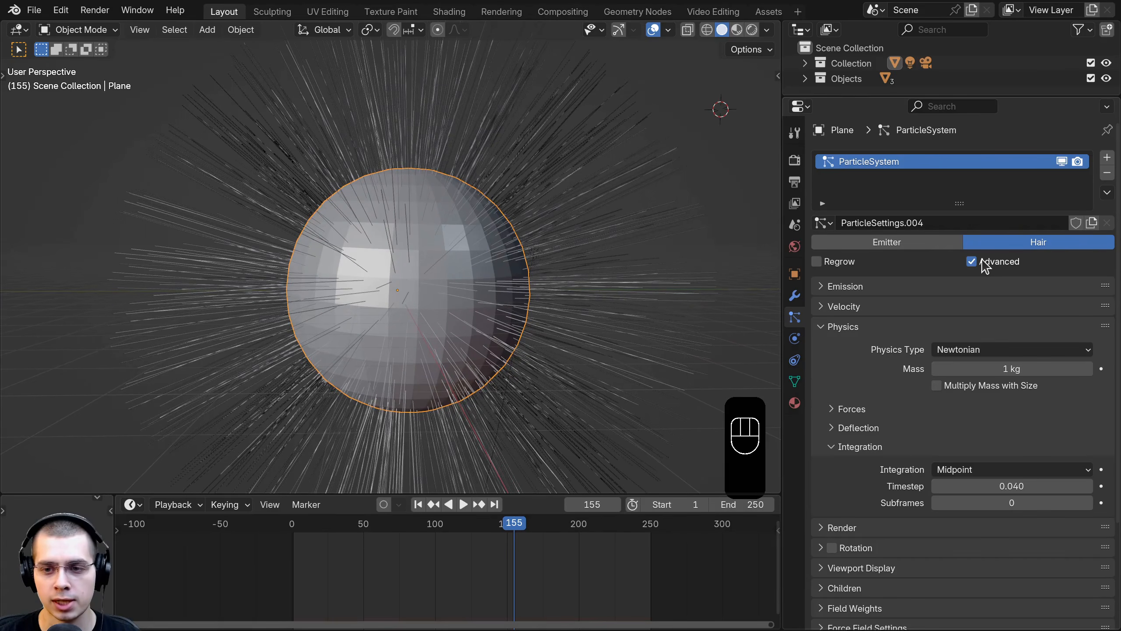
click(845, 326)
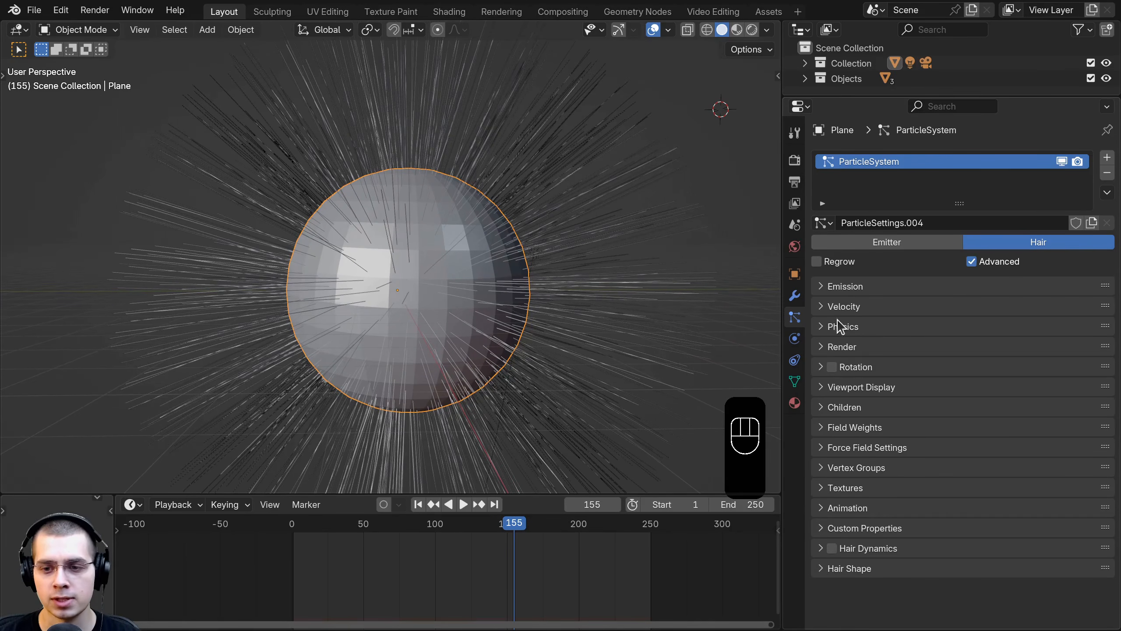
middle_drag(484, 318, 590, 335)
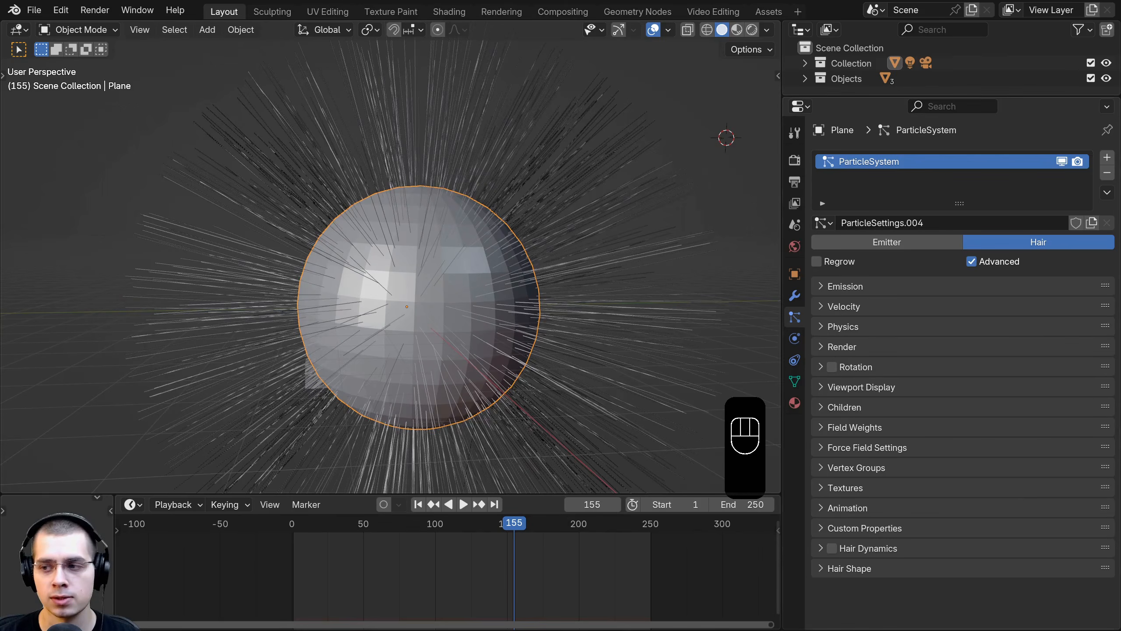
click(841, 287)
Step: Increase the number of hair strands to 1542 and inspect the denser hair around the sphere
middle_drag(508, 229, 495, 190)
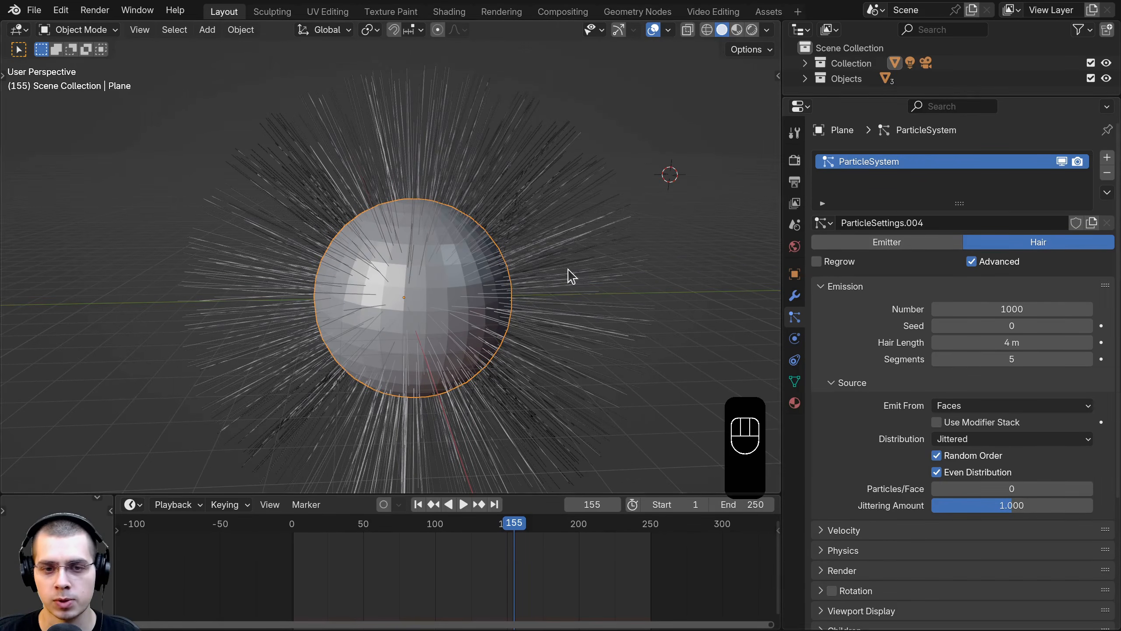
middle_drag(572, 276, 557, 266)
drag(986, 313, 1031, 313)
mouse_move(596, 276)
middle_down()
mouse_move(582, 268)
mouse_move(546, 328)
middle_up()
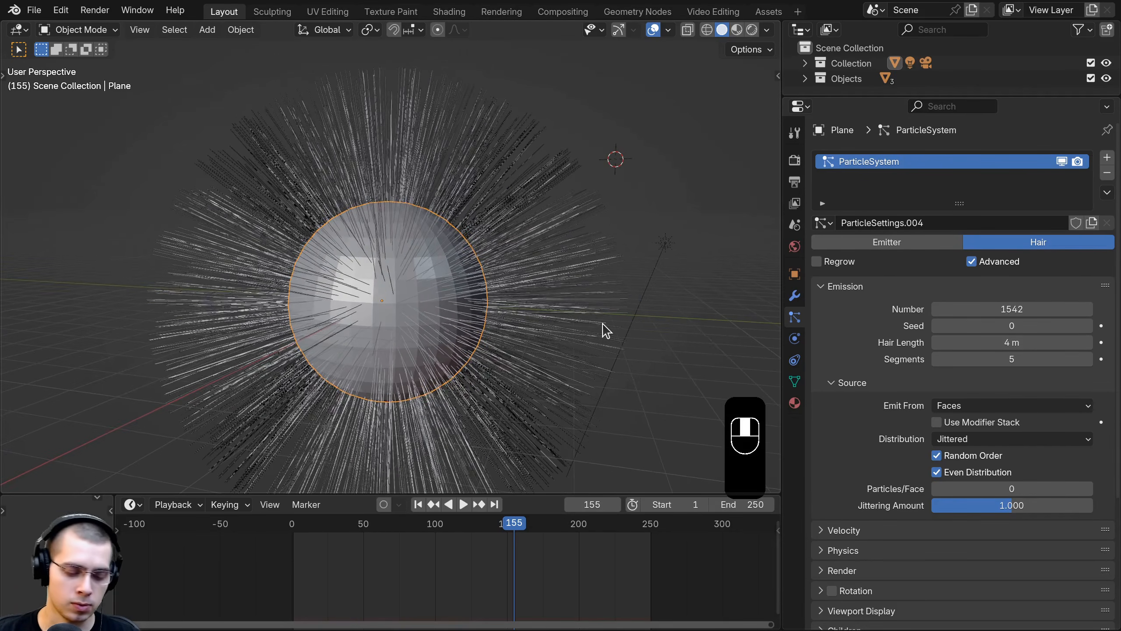
Step: Inspect the hair strands close up on the sphere's surface in rendered shading, then return to solid shading
key(z)
click(585, 282)
middle_drag(582, 275, 481, 302)
scroll(511, 279, up, 4)
scroll(490, 285, up, 2)
scroll(481, 302, up, 5)
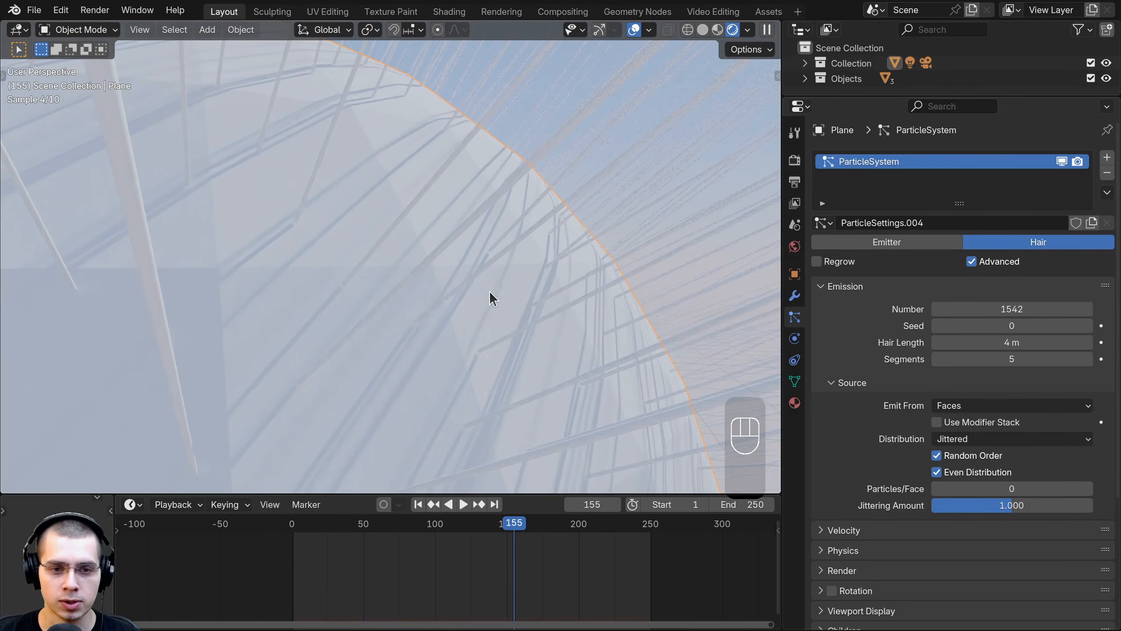
ctrl+middle_drag(499, 254, 518, 223)
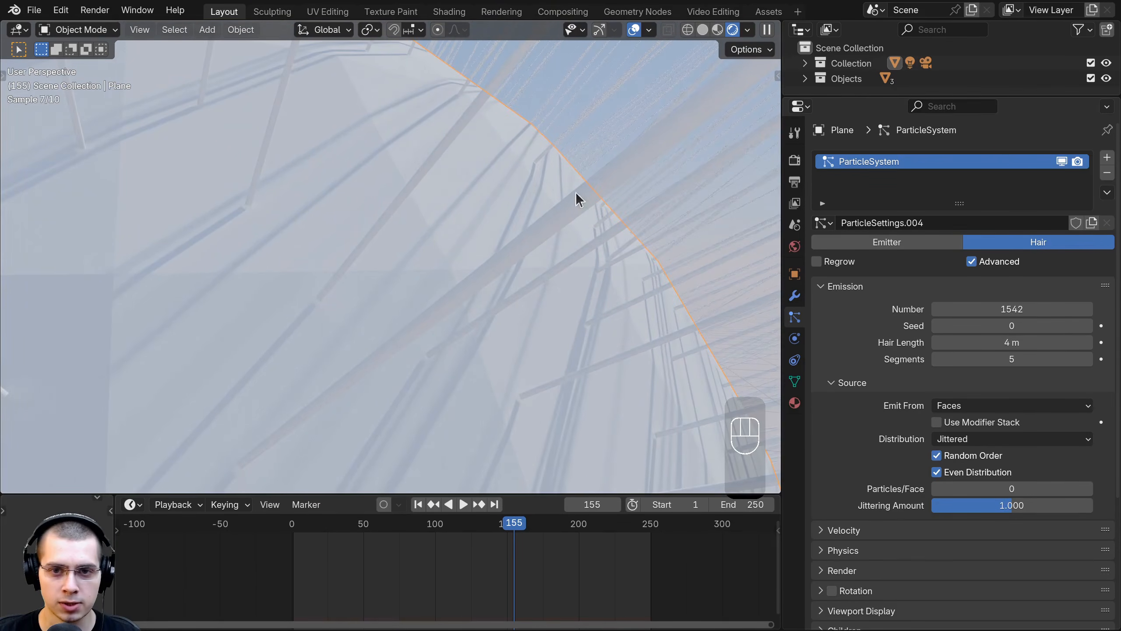
key(z)
scroll(538, 281, down, 8)
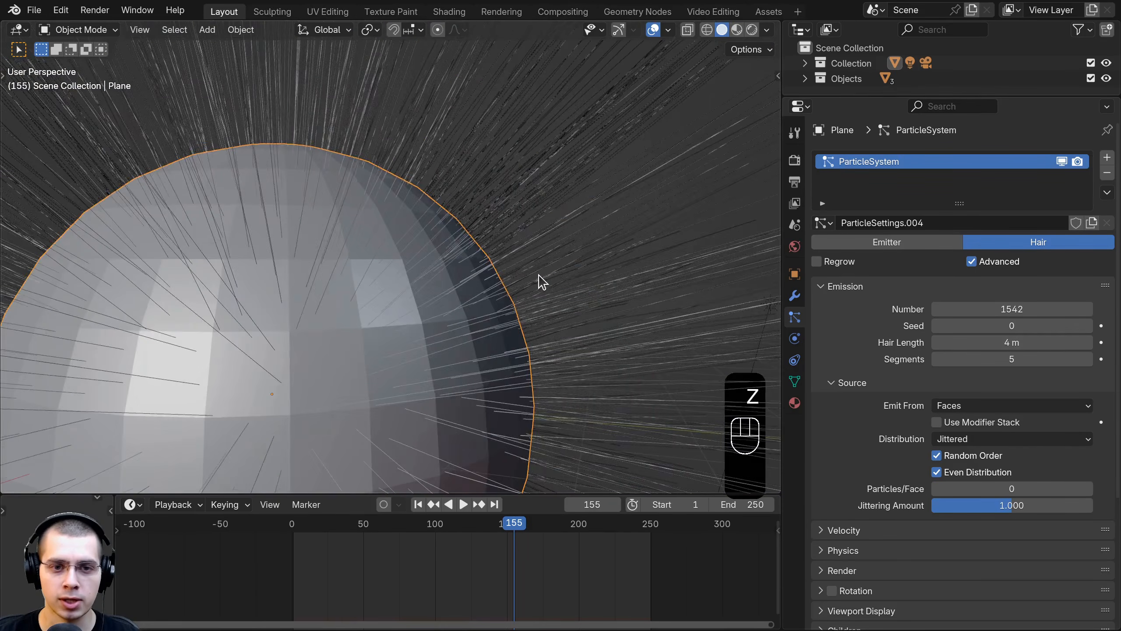
Step: Check the hair around the whole sphere in rendered shading and return to solid shading
key(z)
click(511, 156)
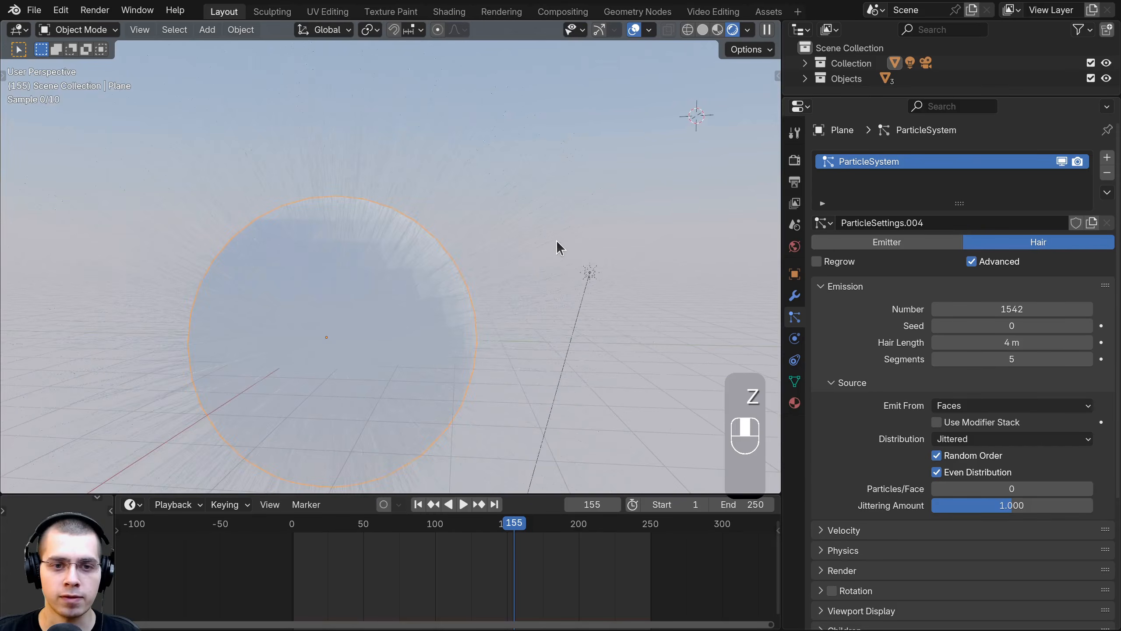
key(z)
click(636, 245)
Step: Set the number of hair strands to 1330
mouse_move(993, 308)
mouse_down()
mouse_move(958, 309)
mouse_move(1077, 326)
mouse_move(980, 325)
mouse_up()
shift+scroll(715, 371, up, 5)
scroll(892, 367, down, 3)
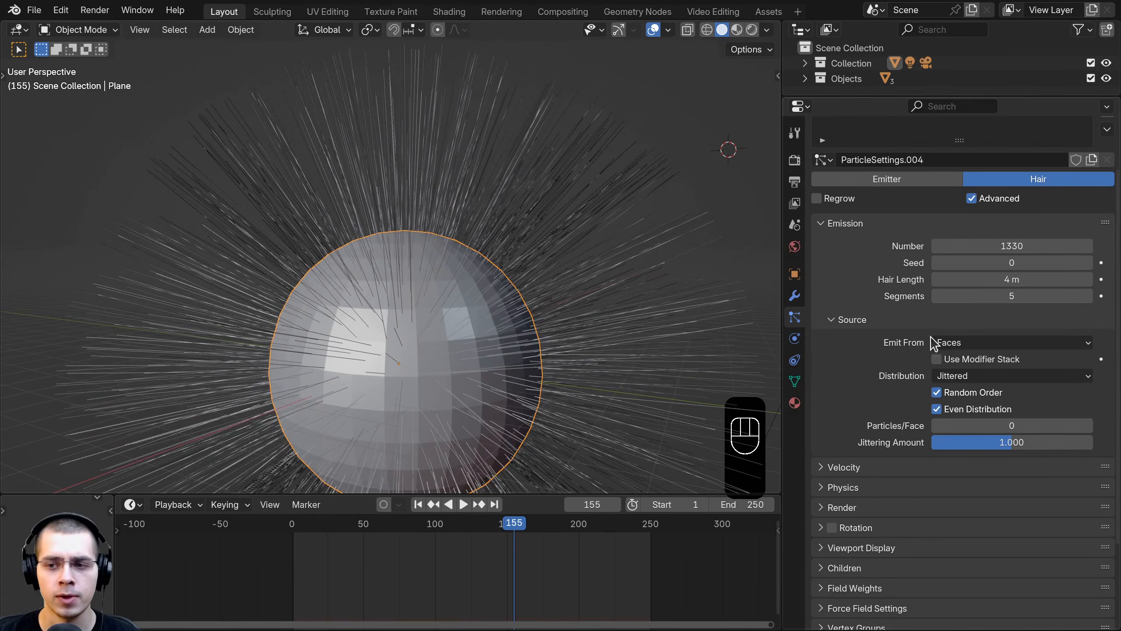
Step: Shorten the hair length to 1.52 m in the emission settings
scroll(578, 356, up, 2)
scroll(966, 339, down, 5)
scroll(566, 328, down, 1)
scroll(570, 334, down, 2)
scroll(994, 325, up, 7)
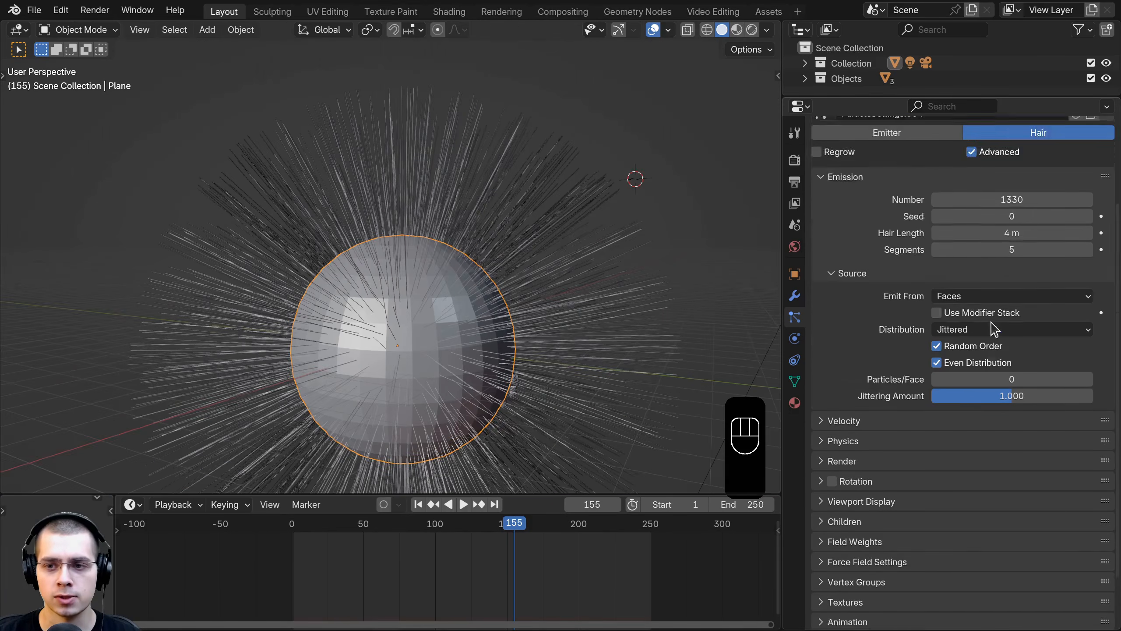
shift+drag(1012, 328, 956, 328)
scroll(571, 293, up, 5)
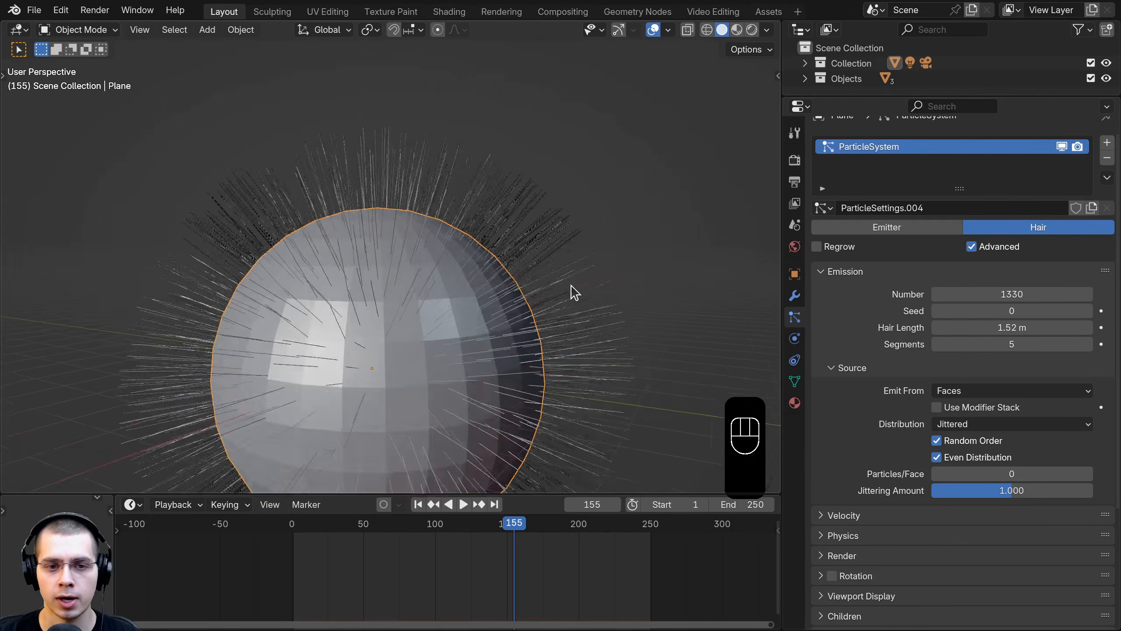
Step: Examine the shortened hair strands on the upper part of the sphere from several close angles
scroll(444, 282, up, 2)
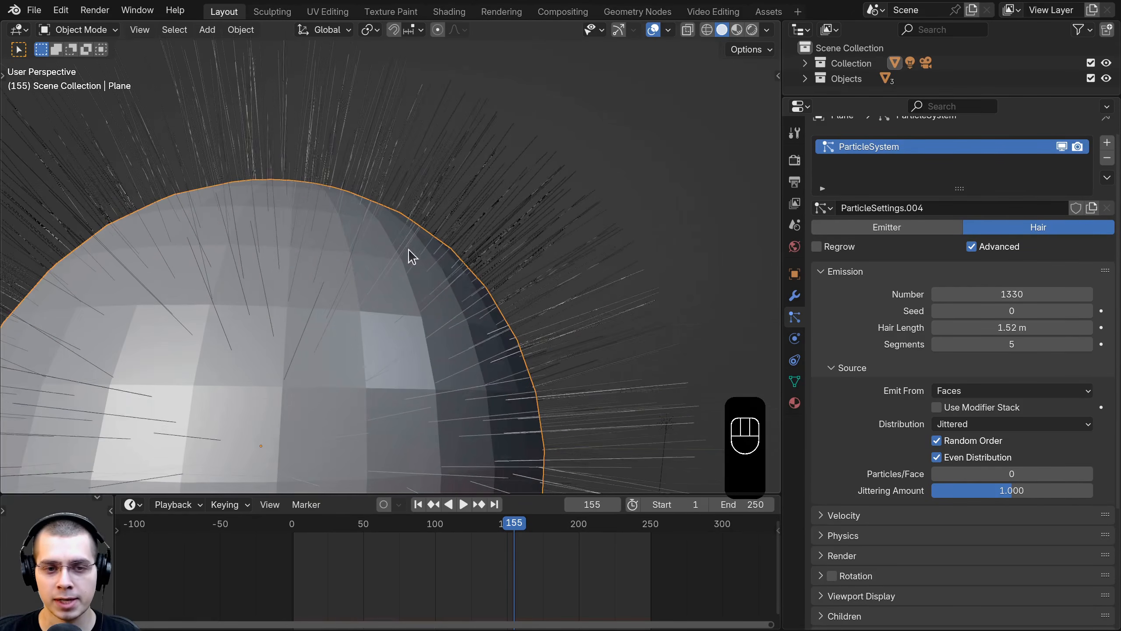
scroll(460, 248, up, 2)
scroll(366, 318, up, 2)
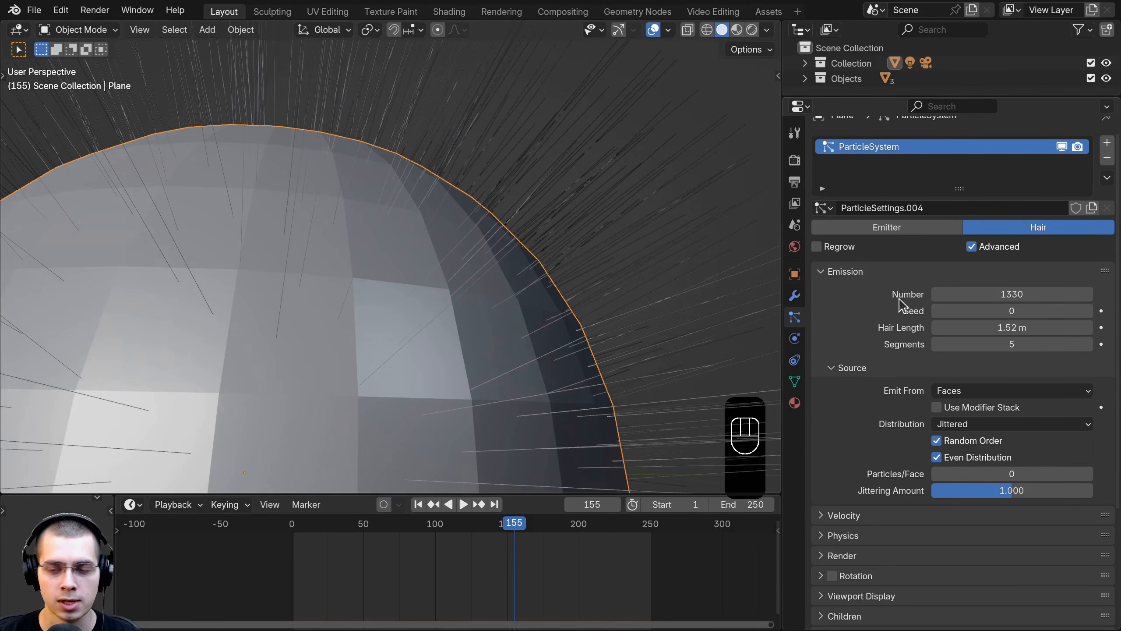
middle_drag(481, 323, 459, 301)
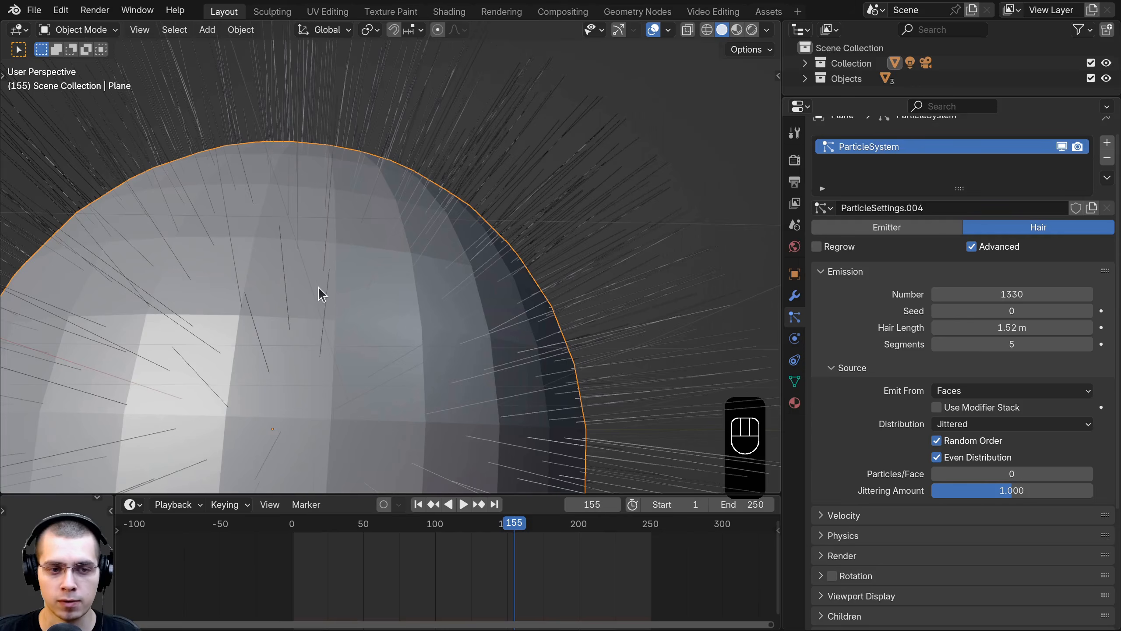
middle_drag(319, 287, 345, 281)
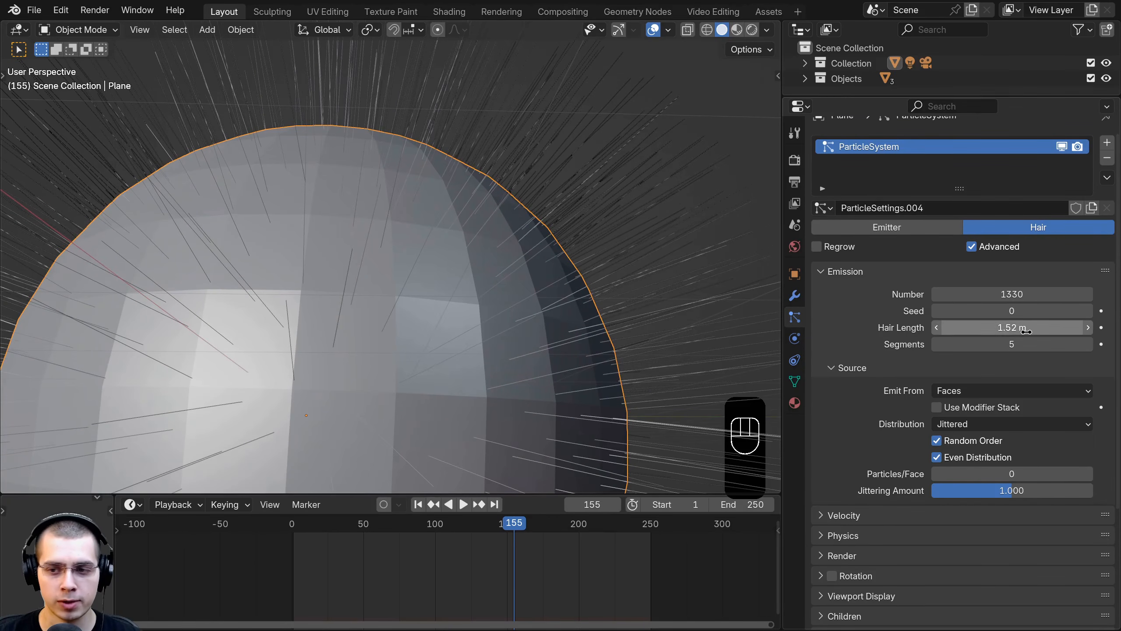
middle_drag(537, 231, 550, 227)
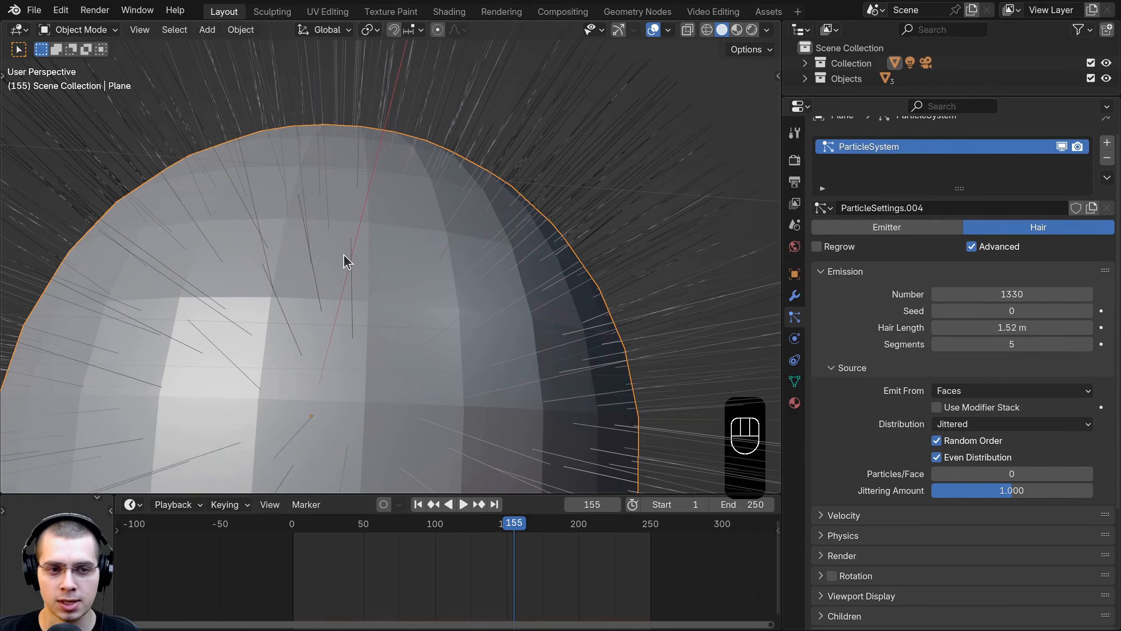
scroll(357, 263, down, 3)
shift+middle_drag(383, 130, 376, 223)
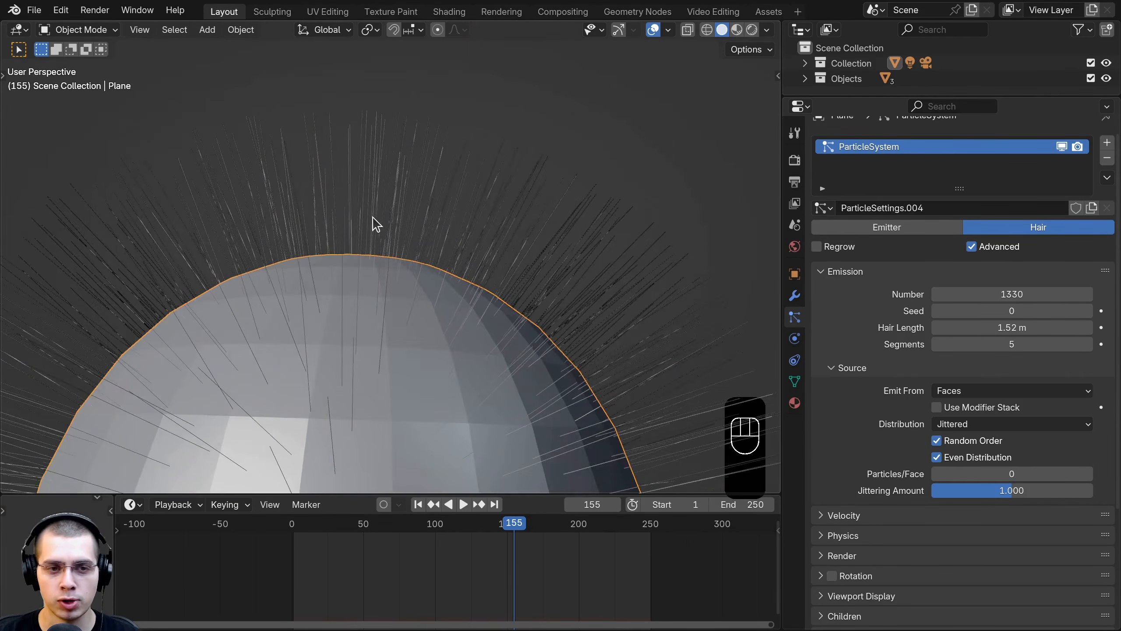
scroll(990, 347, down, 5)
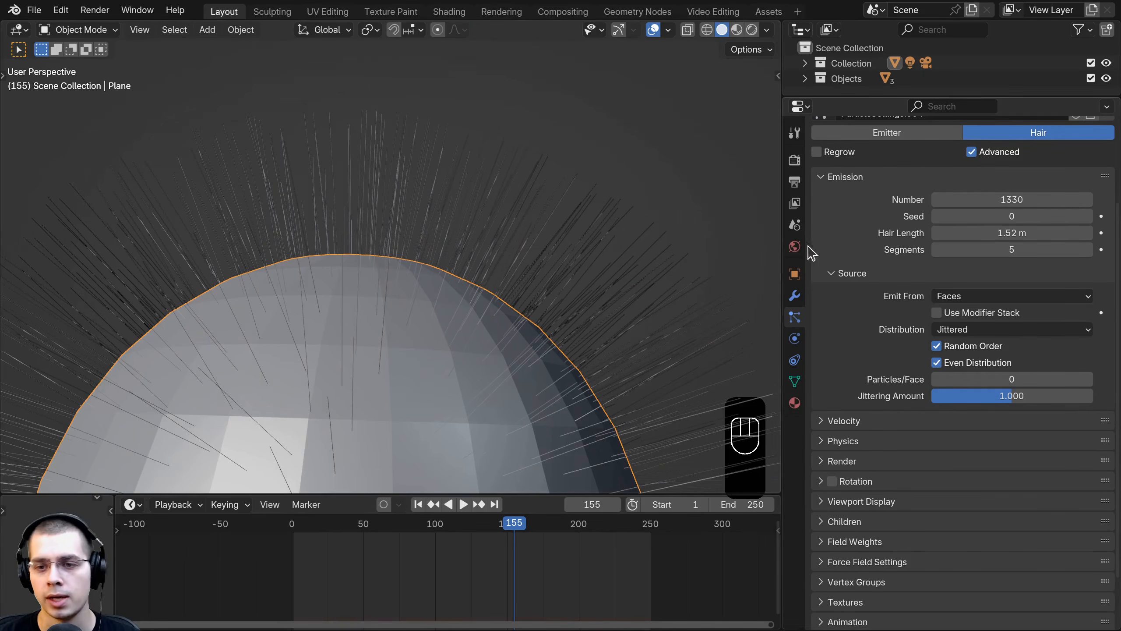
click(841, 274)
click(836, 331)
scroll(841, 321, down, 5)
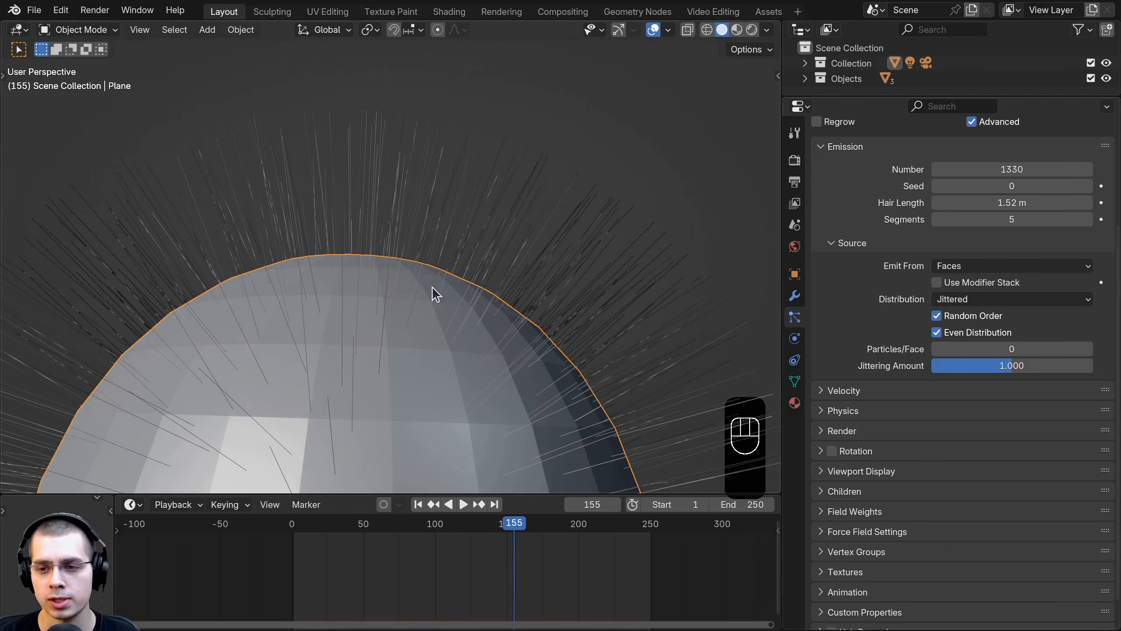
Step: Set the hair emission source to Volume and inspect where the strands start inside the sphere
click(958, 267)
click(948, 302)
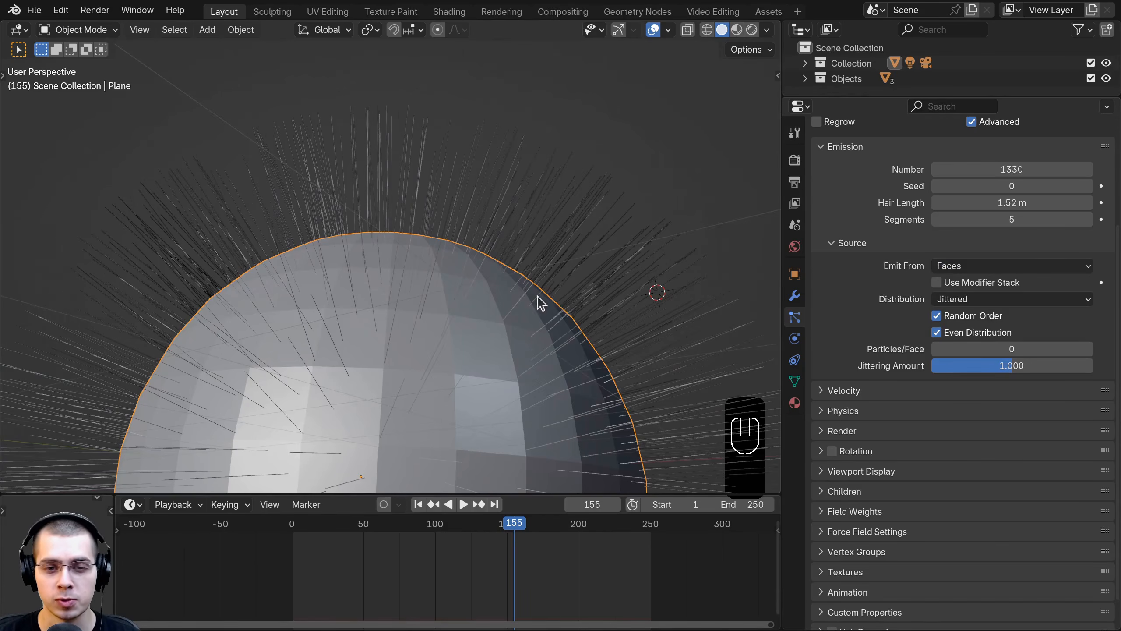
click(1000, 267)
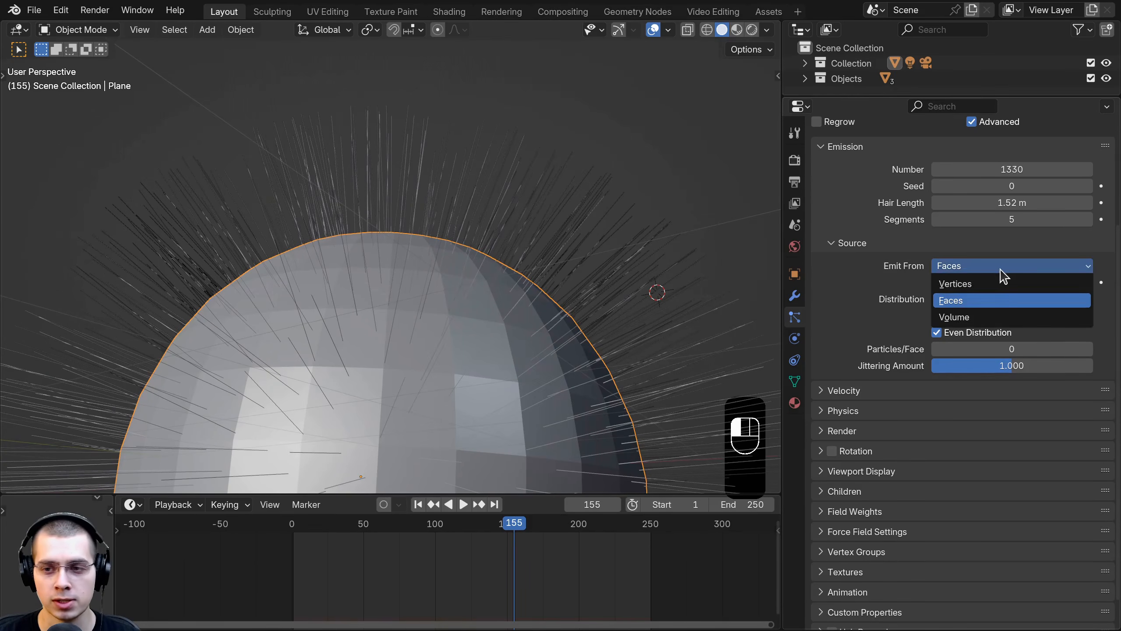
click(975, 320)
scroll(556, 327, up, 8)
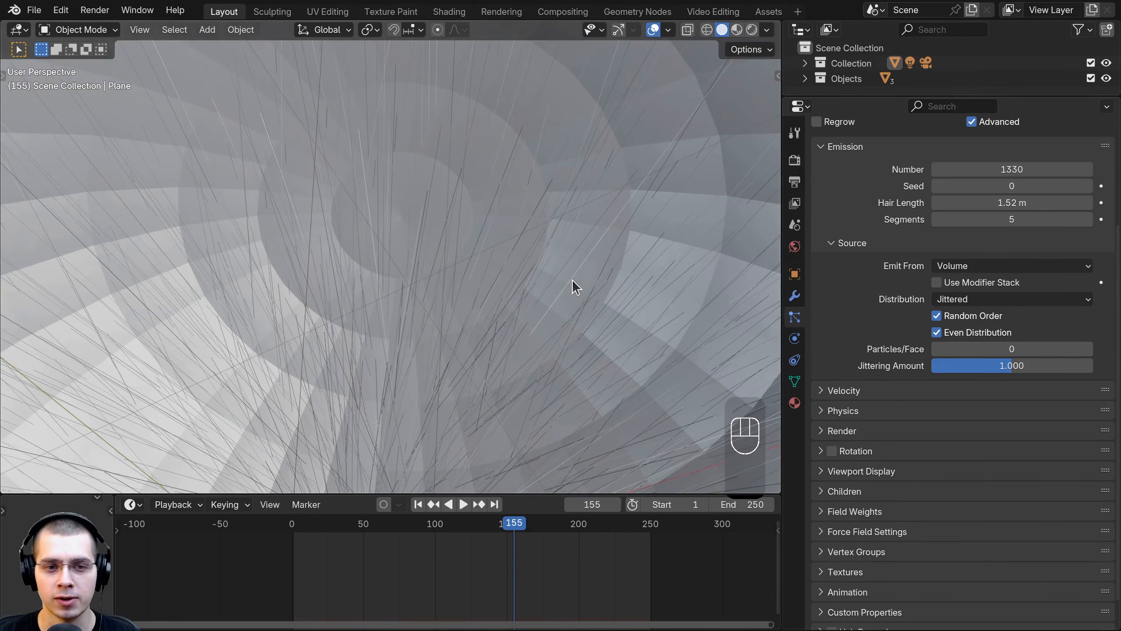
middle_drag(581, 284, 441, 204)
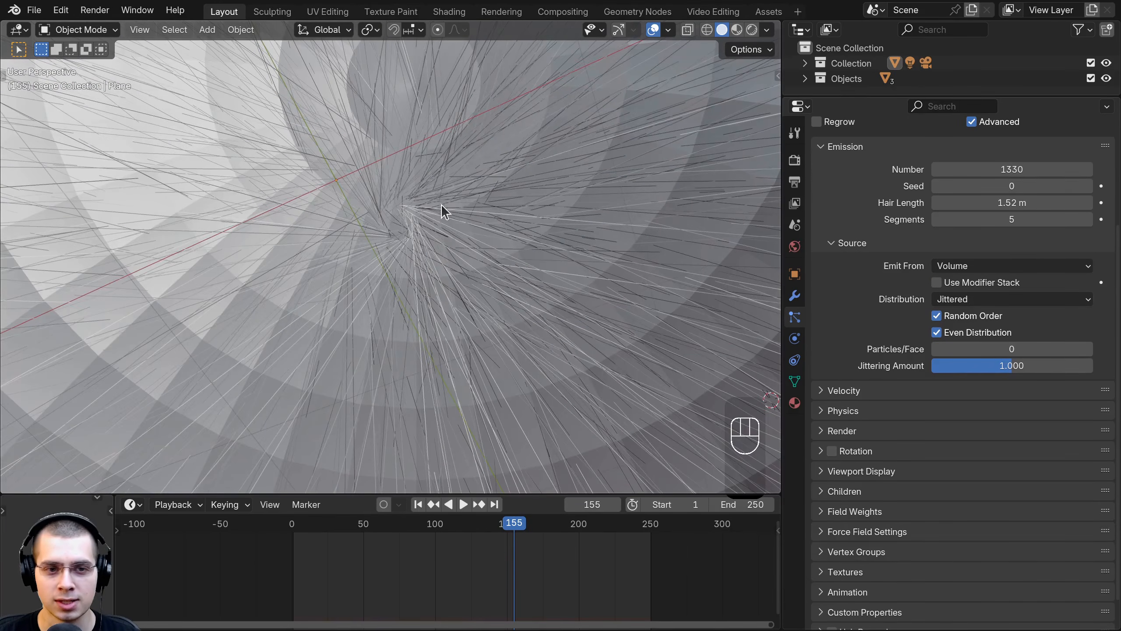
scroll(429, 268, down, 6)
scroll(429, 269, down, 3)
Step: Set the hair to emit from Vertices and inspect the strands around the sphere
click(989, 266)
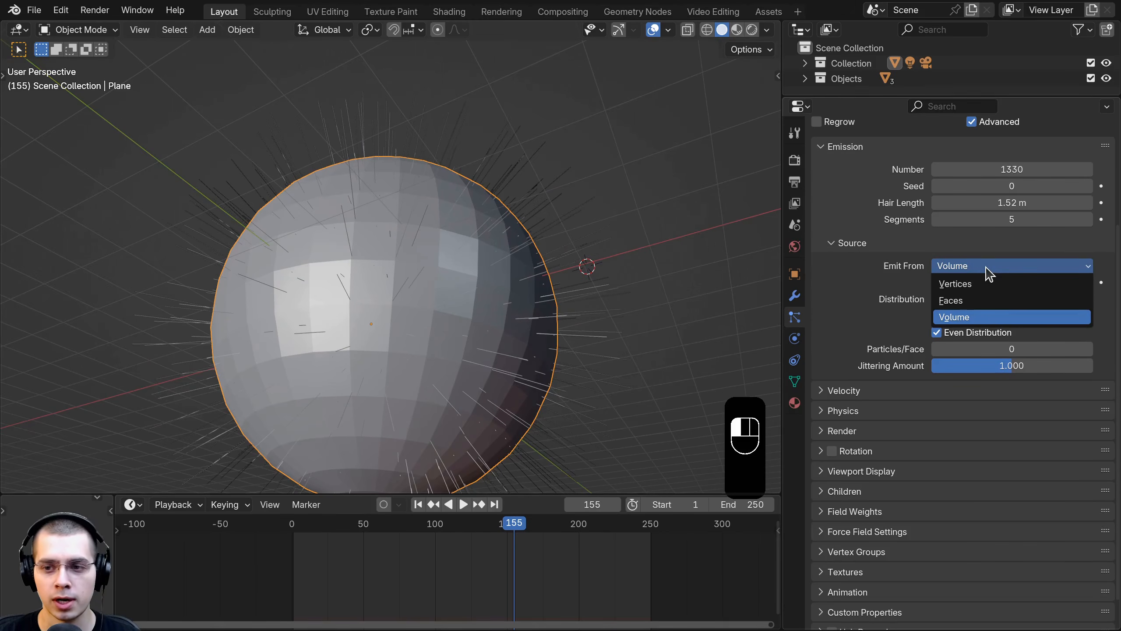
click(980, 288)
middle_drag(518, 251, 347, 285)
scroll(346, 285, up, 1)
shift+middle_drag(347, 285, 371, 306)
scroll(415, 299, up, 2)
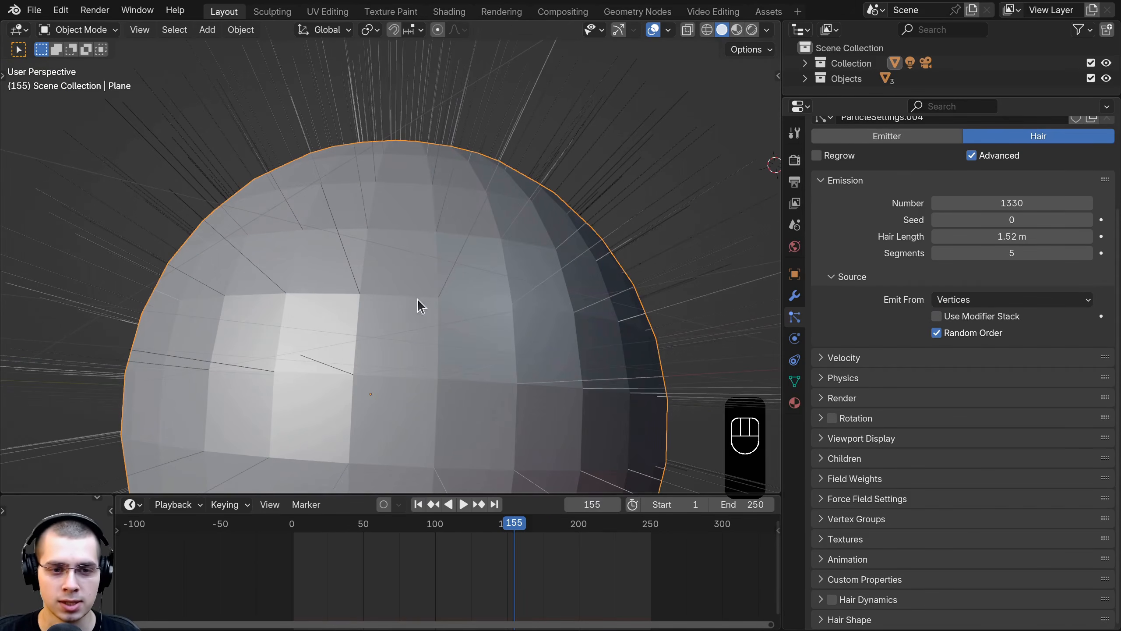
middle_drag(463, 254, 491, 258)
Step: Emit the hair from Faces and set its distribution to Random
click(1060, 300)
click(1018, 333)
scroll(513, 242, down, 4)
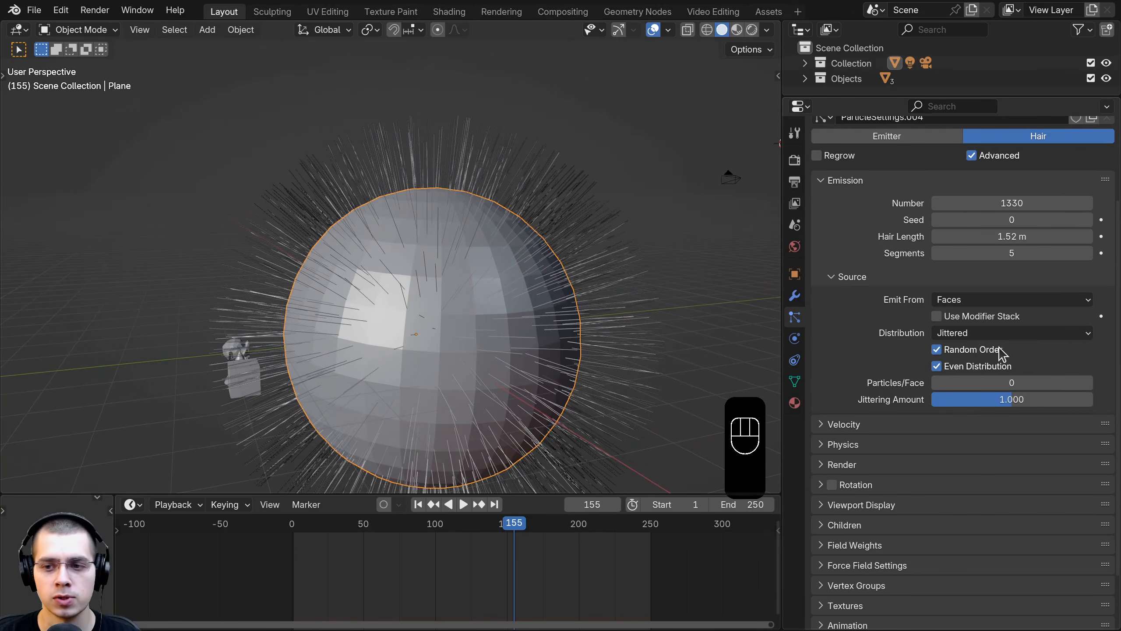
click(991, 333)
click(991, 368)
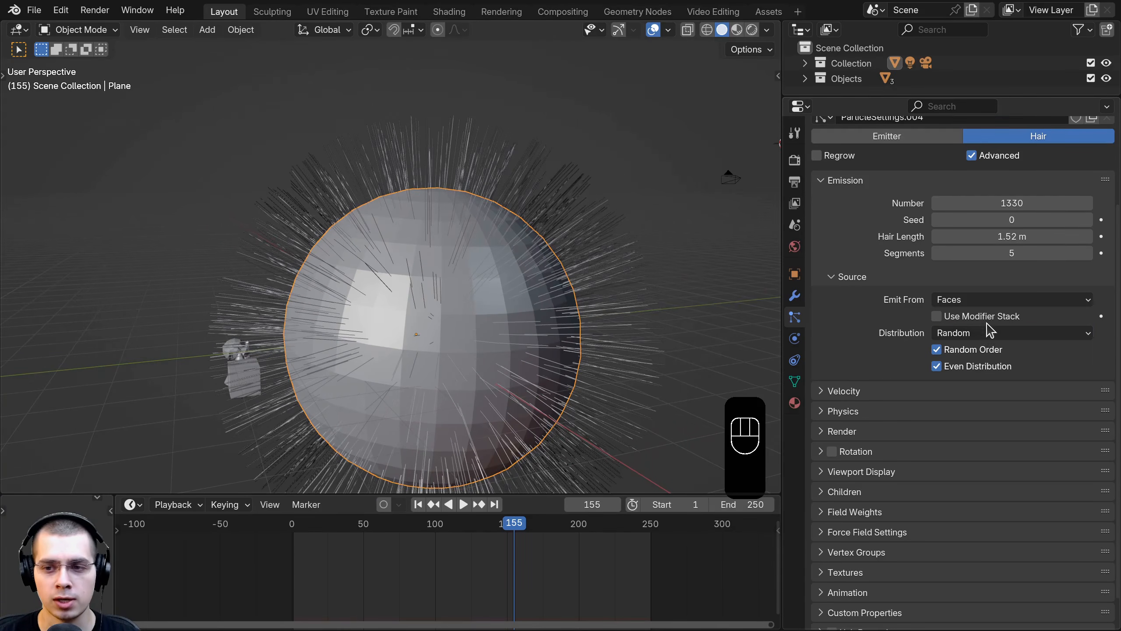
click(984, 334)
middle_drag(495, 278, 436, 311)
shift+middle_drag(436, 312, 435, 319)
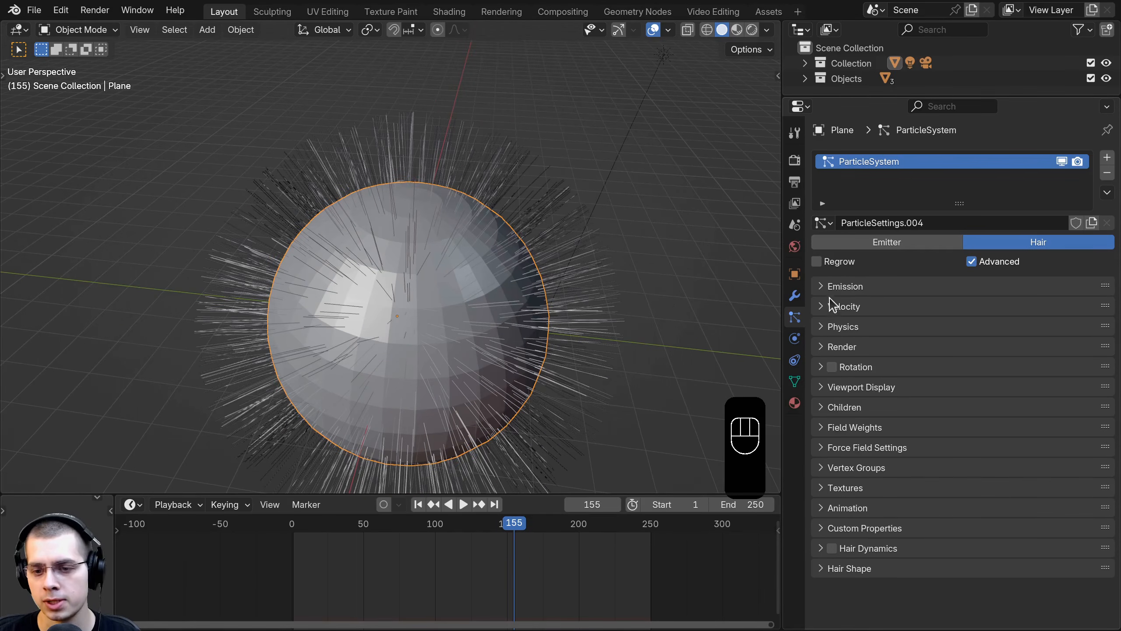
Step: Enable Hair Dynamics for the sphere's particle system and show its settings
click(822, 548)
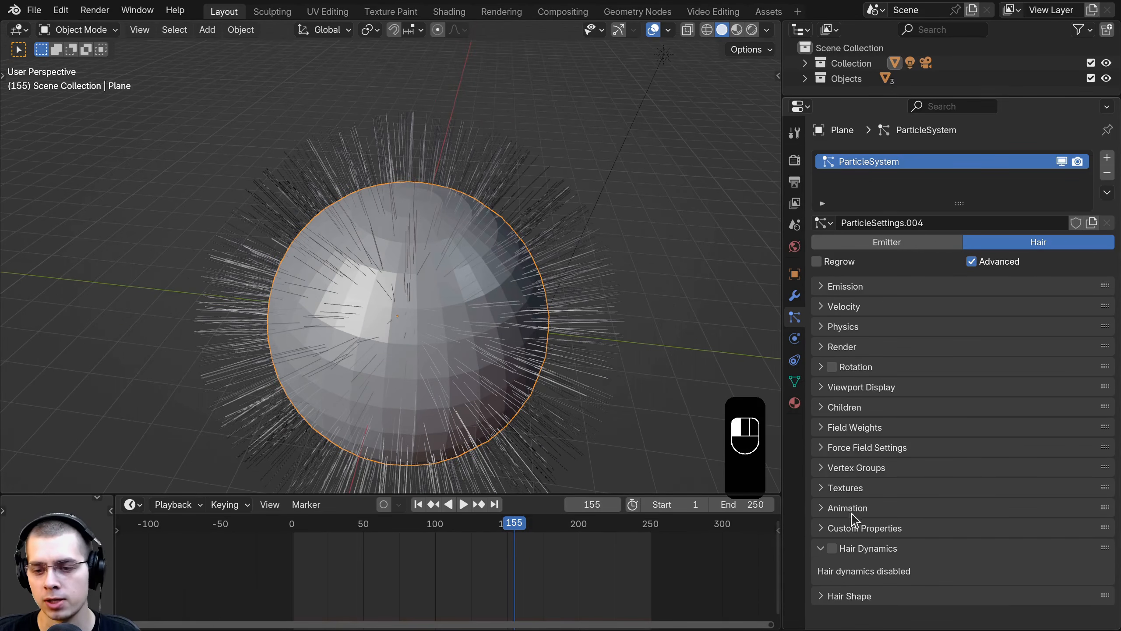
drag(887, 96, 889, 78)
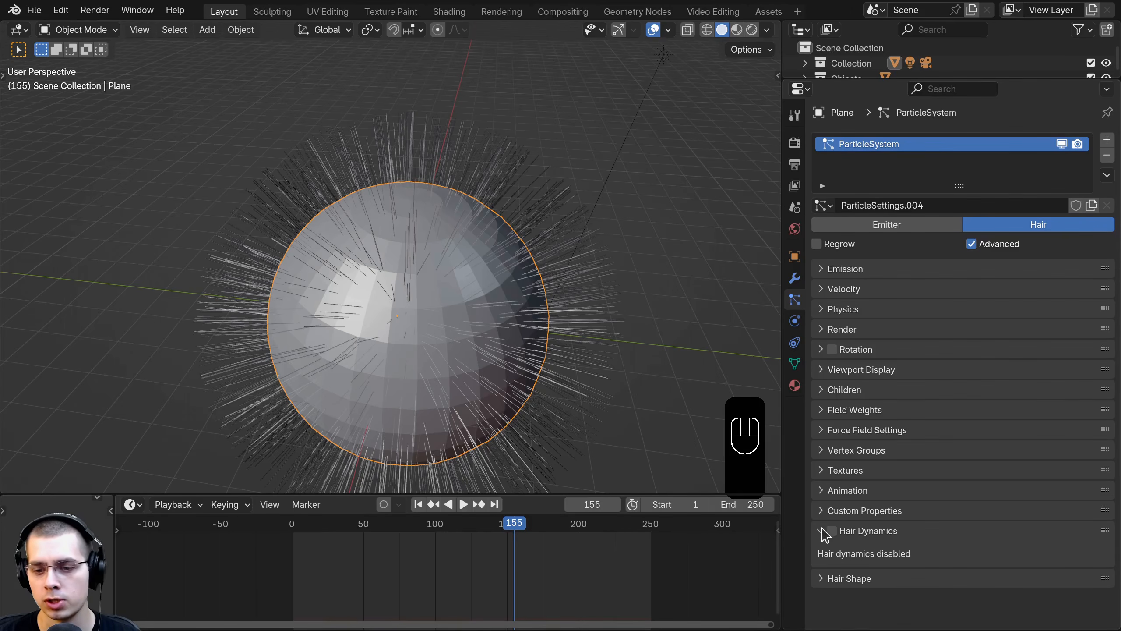
click(833, 531)
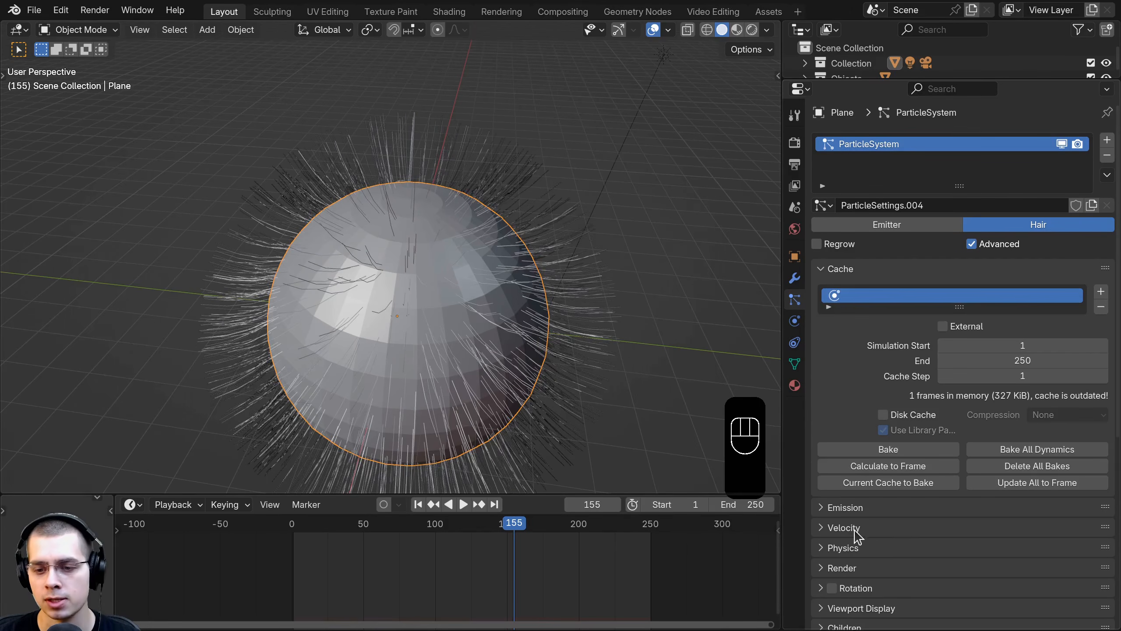
scroll(870, 521, down, 10)
scroll(569, 303, down, 3)
Step: Rewind to frame 0 and play the hair simulation, checking the strands' movement around the sphere
middle_drag(569, 303, 566, 225)
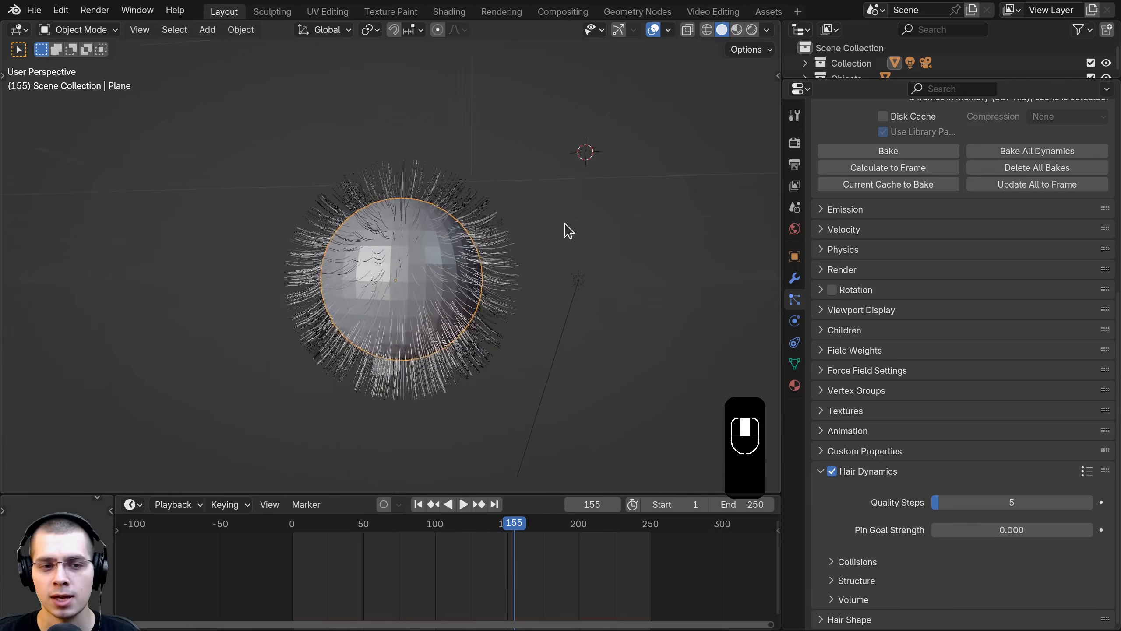
scroll(567, 230, up, 2)
shift+middle_drag(595, 278, 596, 296)
scroll(593, 276, up, 1)
middle_drag(565, 188, 597, 210)
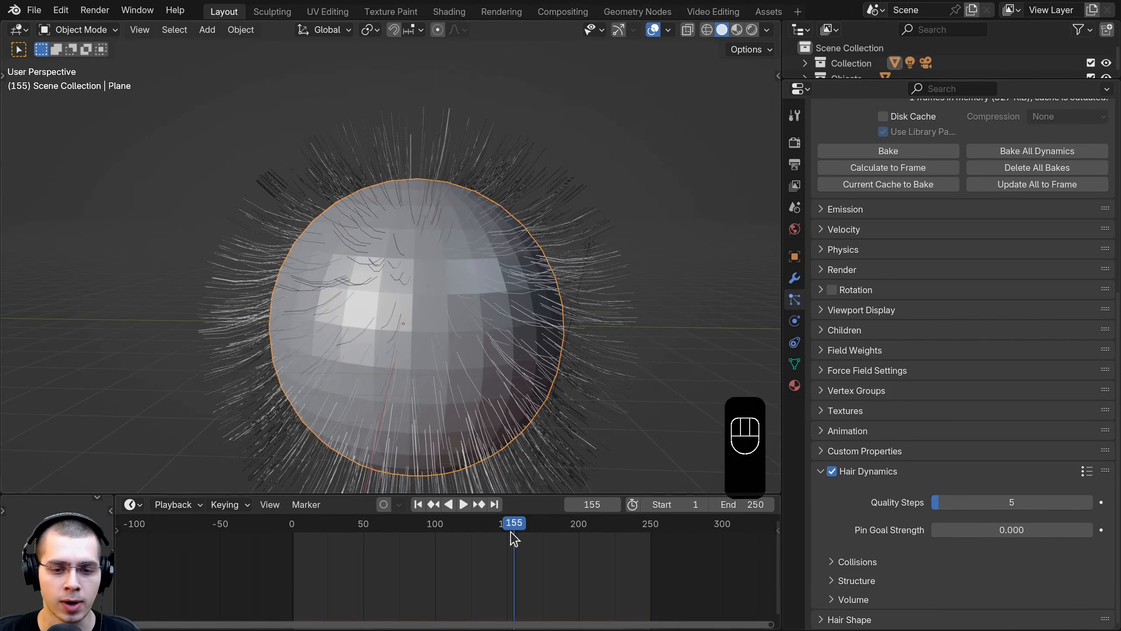
key(Escape)
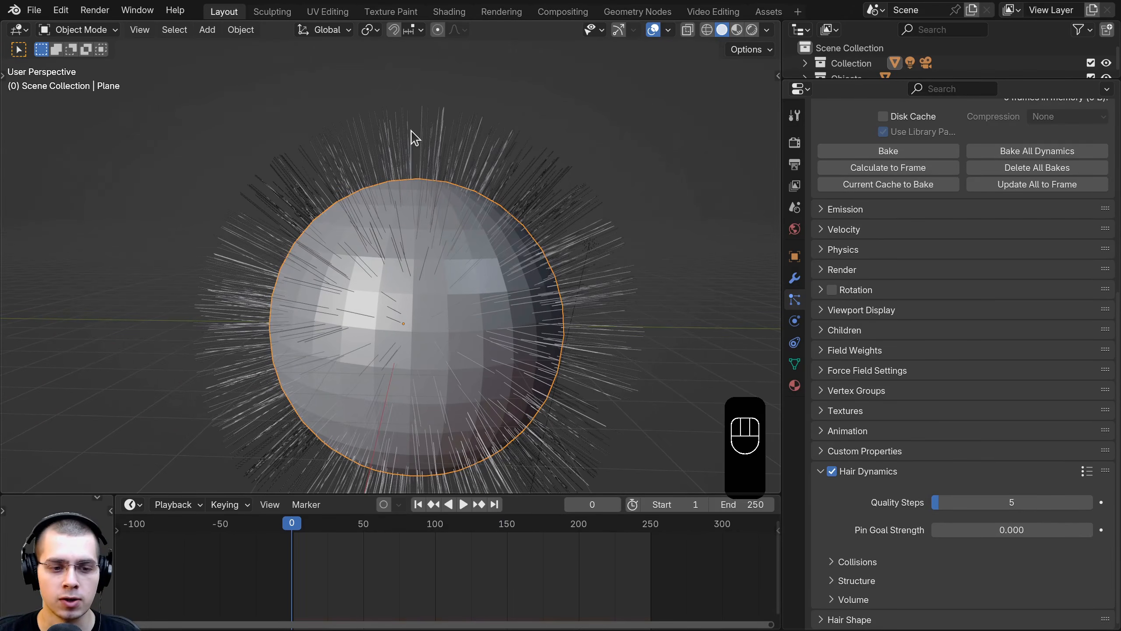
key(space)
mouse_move(410, 138)
middle_down()
mouse_move(400, 232)
mouse_move(424, 150)
middle_up()
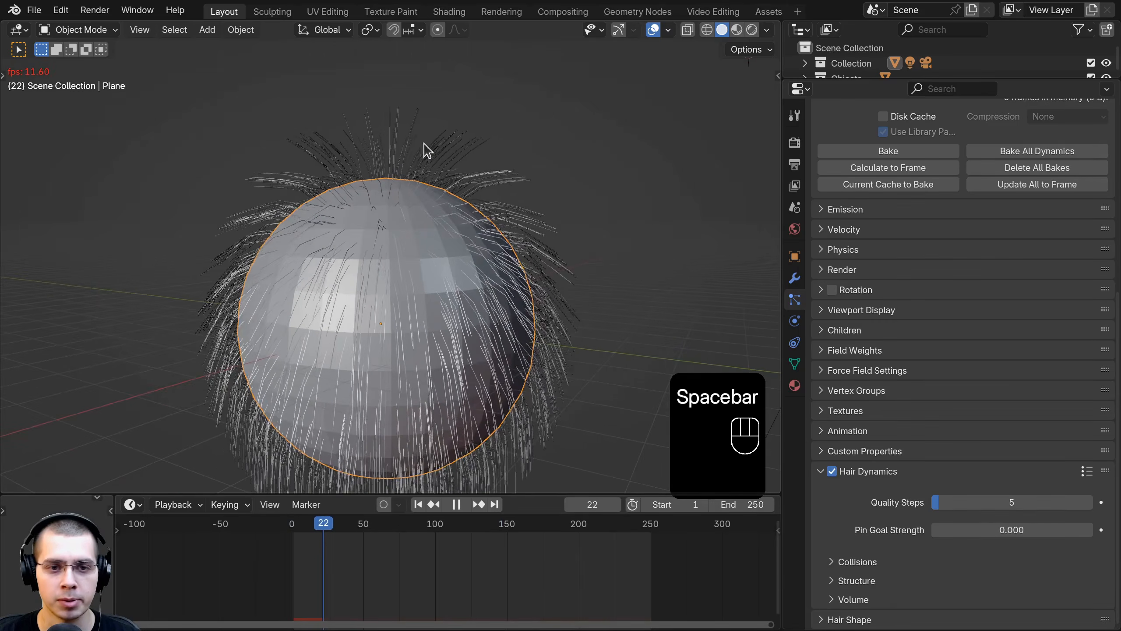
scroll(500, 310, down, 2)
middle_drag(499, 315, 610, 287)
scroll(513, 301, up, 1)
key(space)
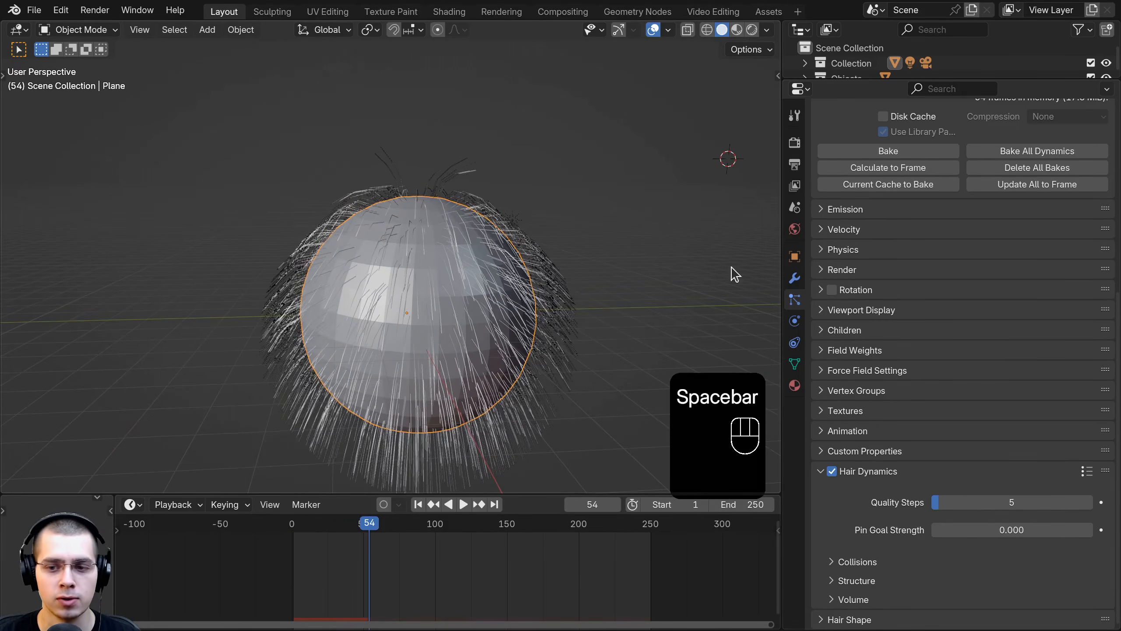
Step: Turn Hair Dynamics off, return to frame 0 and turn Hair Dynamics on again
click(833, 472)
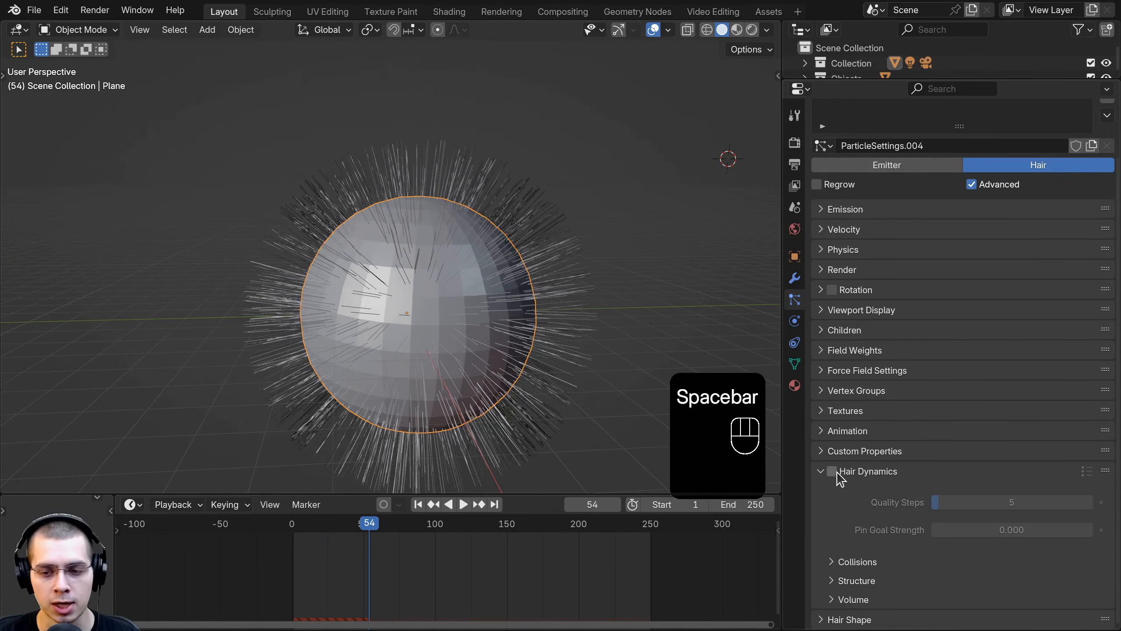
click(206, 565)
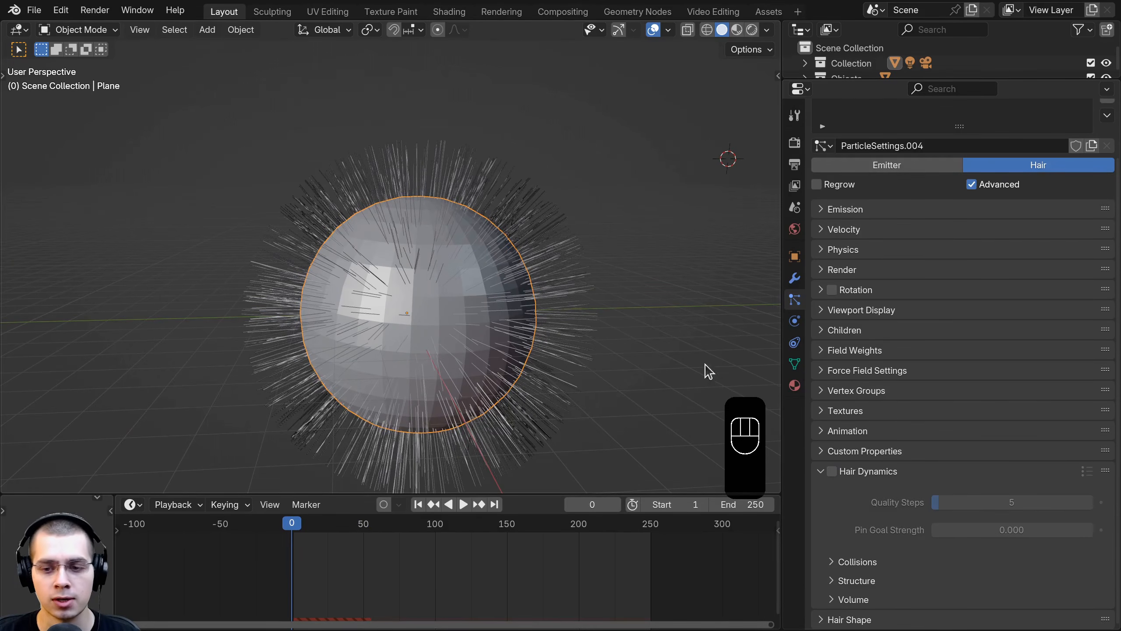
scroll(430, 253, down, 1)
shift+middle_drag(454, 251, 459, 237)
click(833, 472)
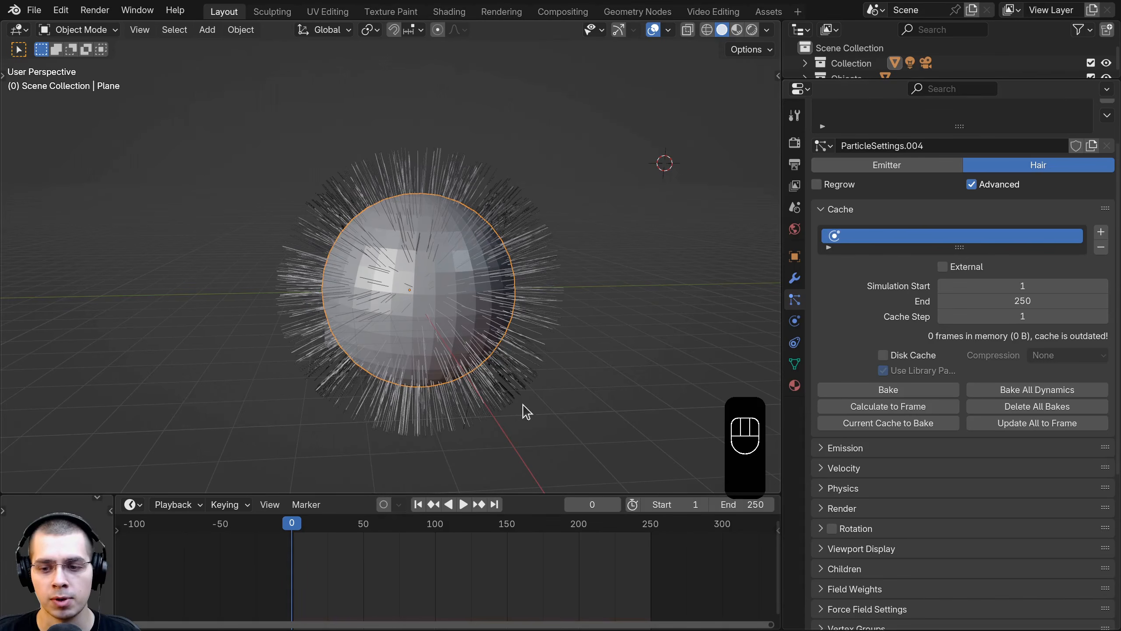
Step: Raise the Hair Dynamics Quality Steps to 29 and replay the simulation from frame 0
scroll(929, 325, down, 10)
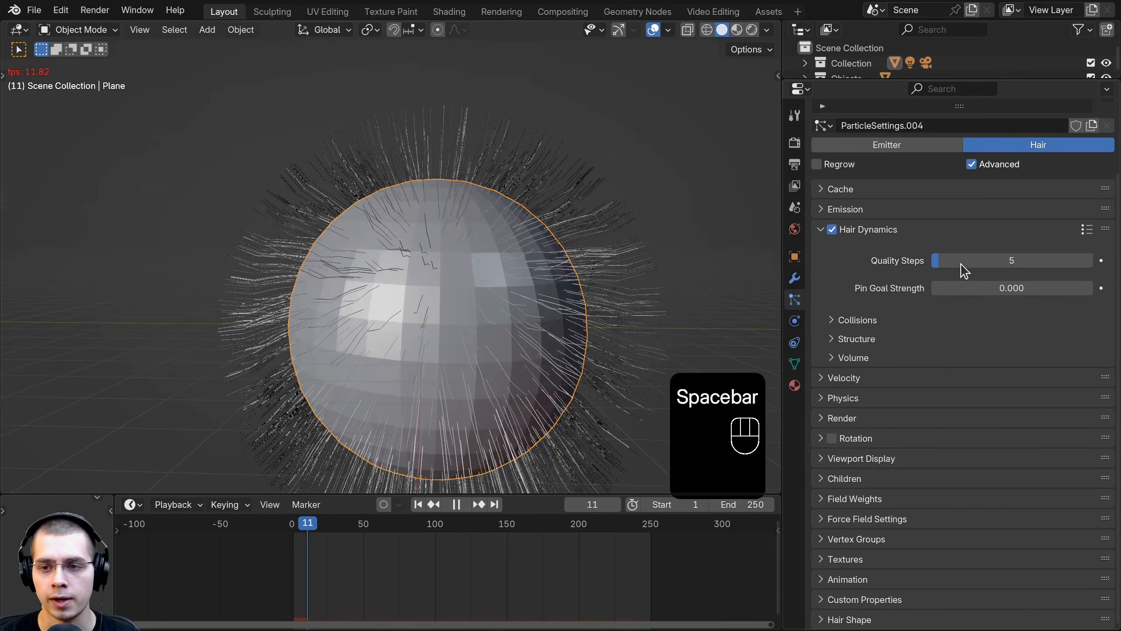
key(space)
drag(953, 261, 988, 260)
drag(273, 524, 170, 558)
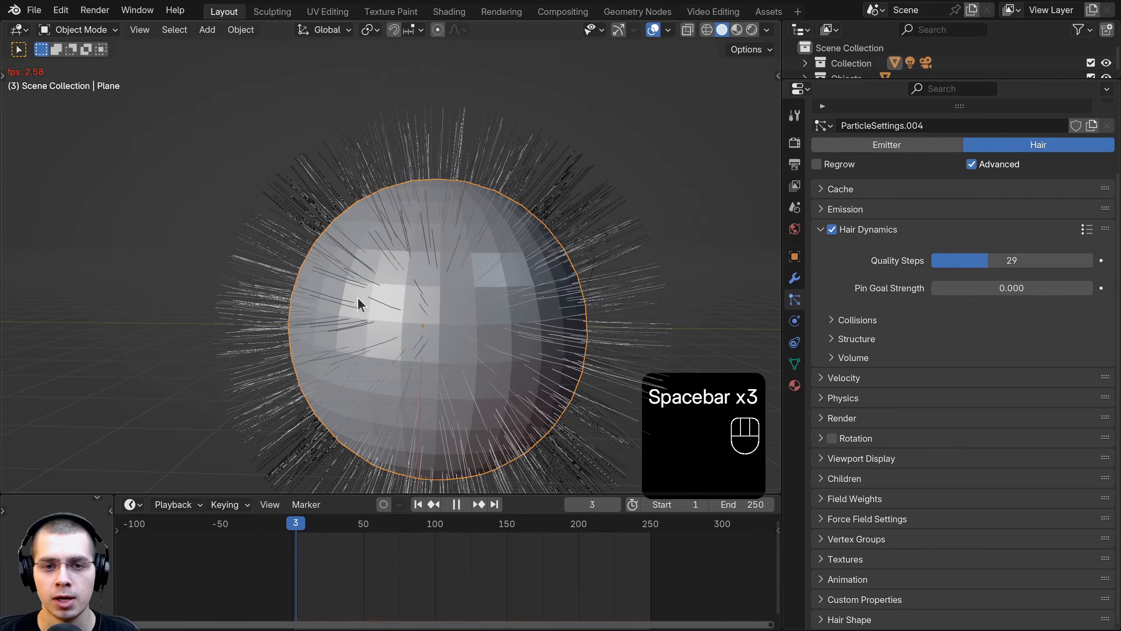
Step: Set the Hair Dynamics Quality Steps to 1 and play the simulation to check the strands' movement
key(space)
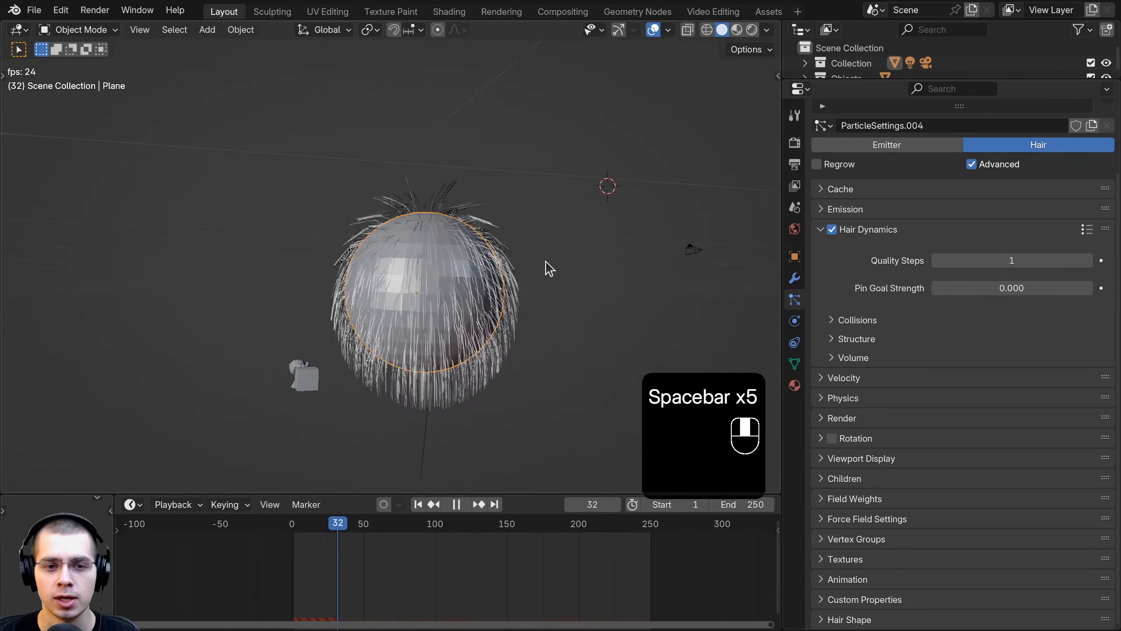
scroll(541, 268, up, 1)
mouse_move(542, 268)
middle_down()
mouse_move(526, 288)
mouse_move(540, 270)
middle_up()
mouse_move(618, 286)
middle_down()
mouse_move(624, 269)
mouse_move(601, 293)
middle_up()
scroll(623, 269, down, 2)
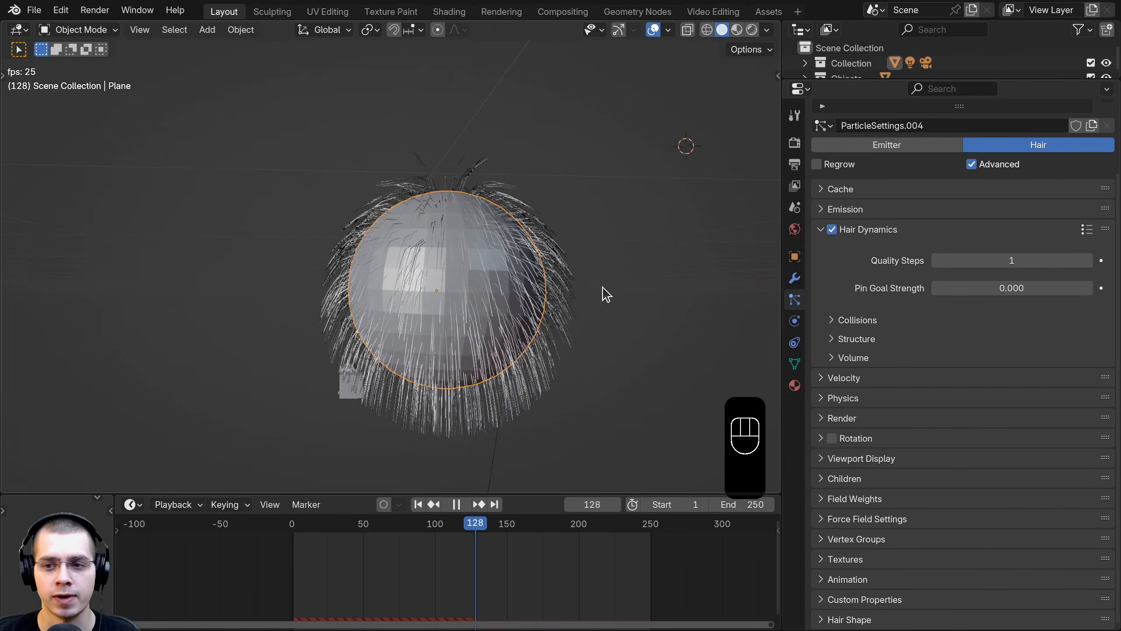
key(space)
Step: Raise the Pin Goal Strength to about 41.3 while playing the hair simulation
double_click(980, 288)
text(50)
key(Return)
key(space)
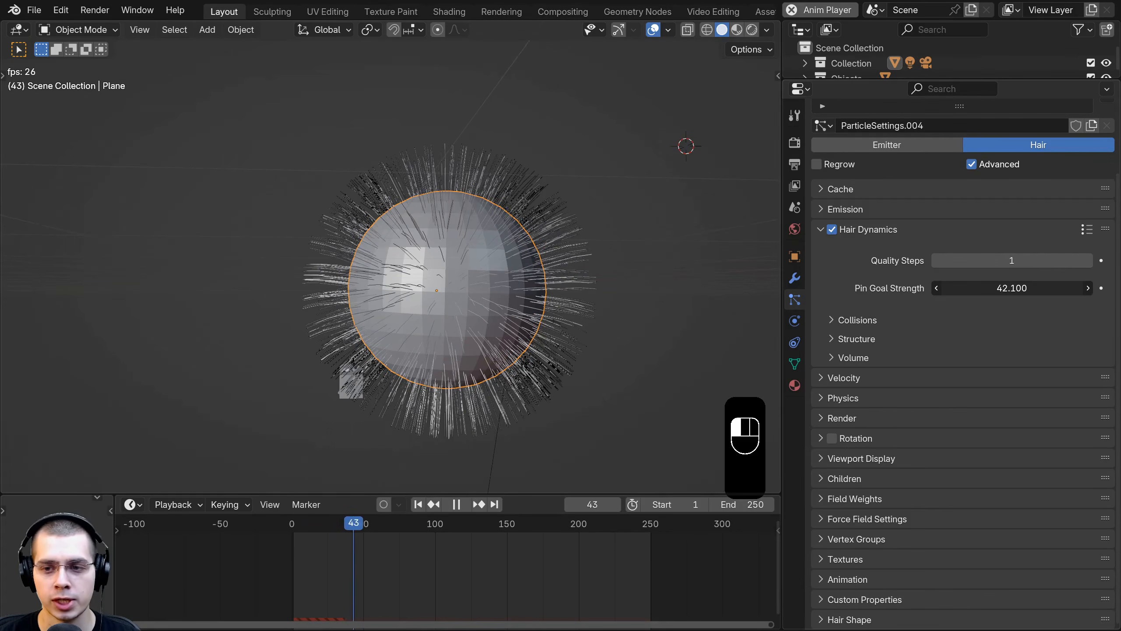
scroll(464, 141, up, 1)
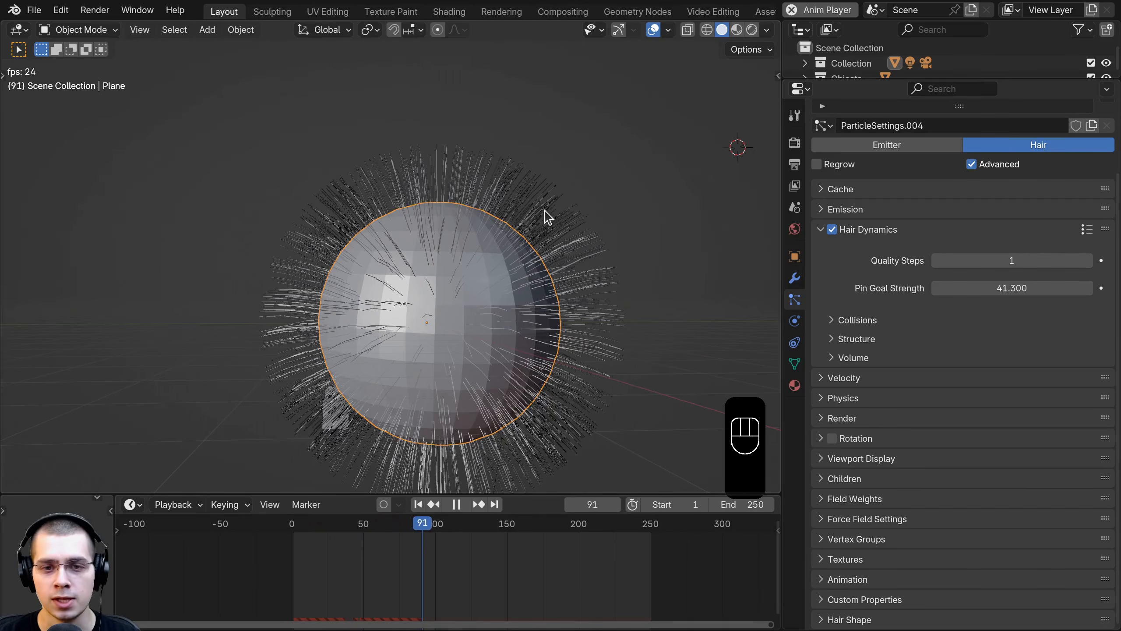
Step: Set the Pin Goal Strength to 0 and return the simulation to frame 0
drag(989, 288, 936, 288)
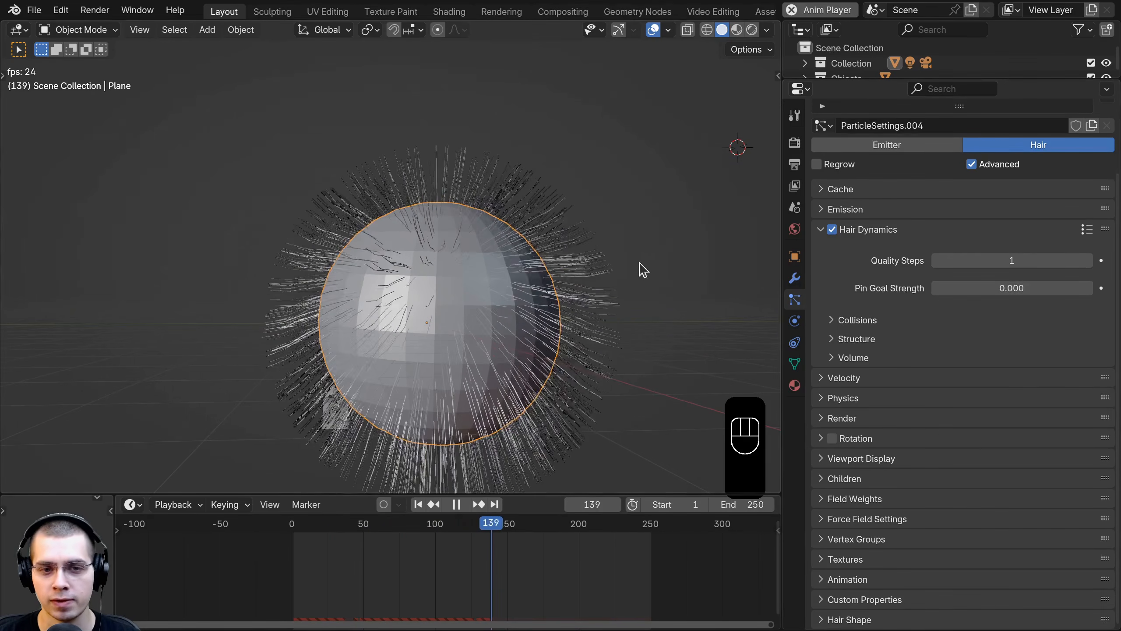
middle_drag(640, 268, 560, 282)
scroll(565, 283, up, 2)
key(space)
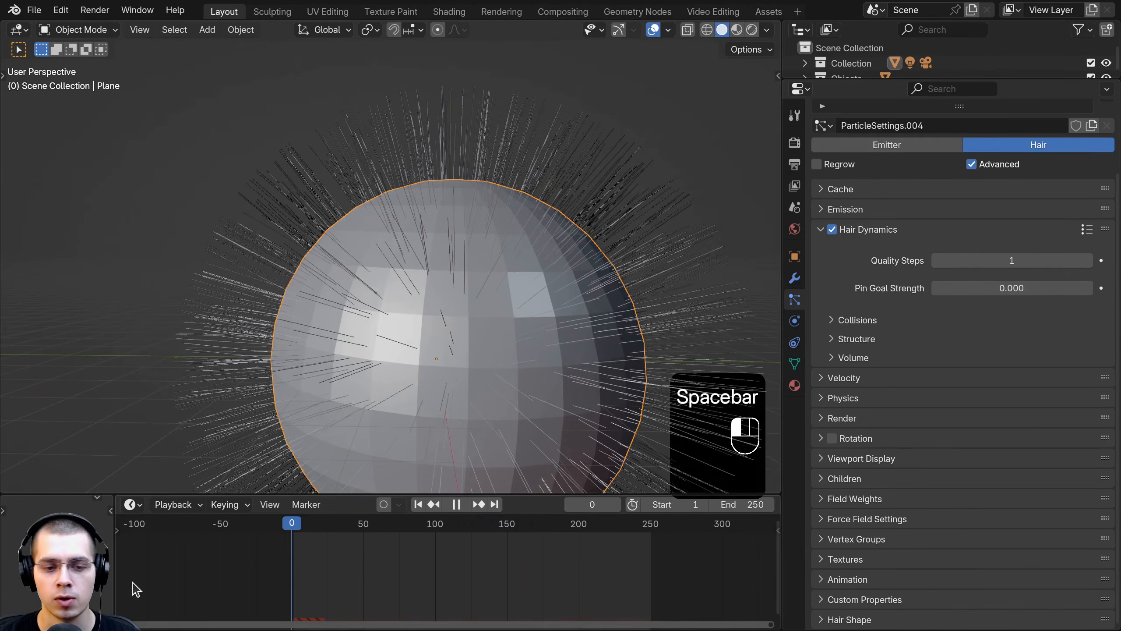
Step: Try a Pin Goal Strength of 16.8 in the playing simulation, reset it to 0 and stop playback
drag(989, 288, 1016, 288)
key(space)
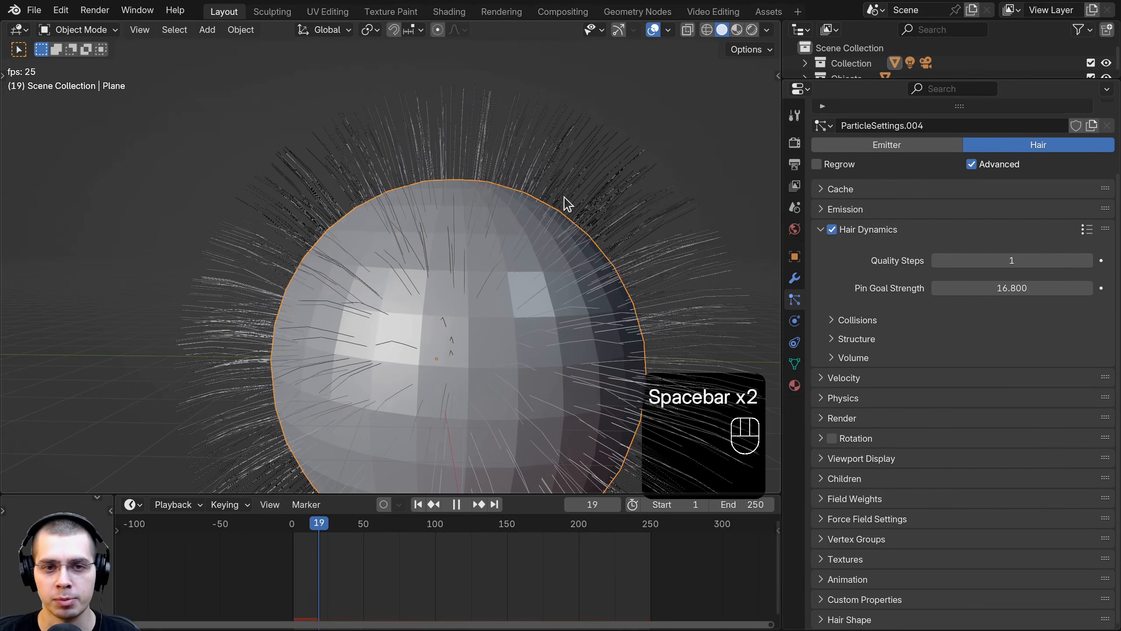
scroll(575, 197, down, 1)
mouse_move(575, 198)
middle_down()
mouse_move(613, 196)
mouse_move(579, 213)
middle_up()
mouse_move(579, 213)
shift+middle_down()
mouse_move(565, 226)
mouse_move(596, 220)
shift+middle_up()
scroll(565, 216, up, 1)
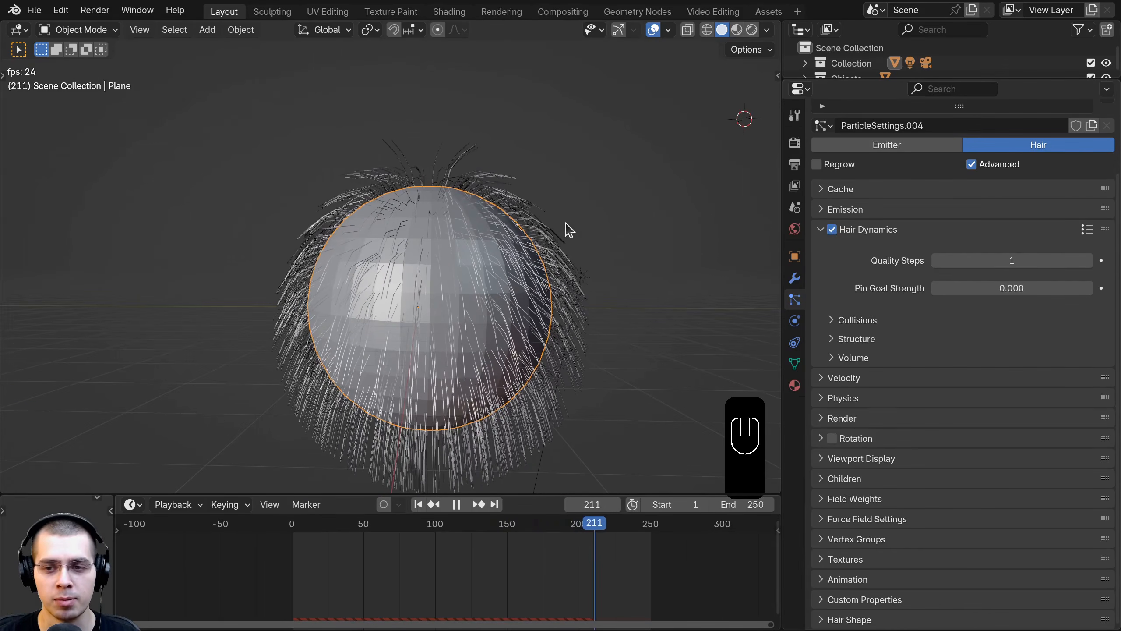
key(space)
middle_drag(511, 185, 507, 201)
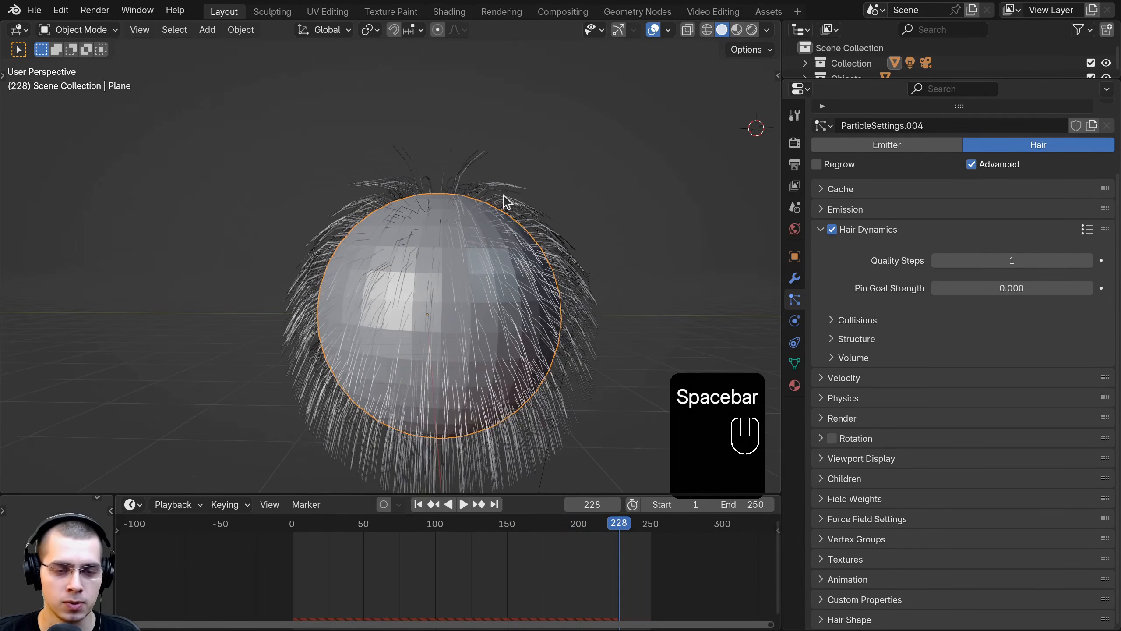
shift+middle_drag(431, 148, 433, 167)
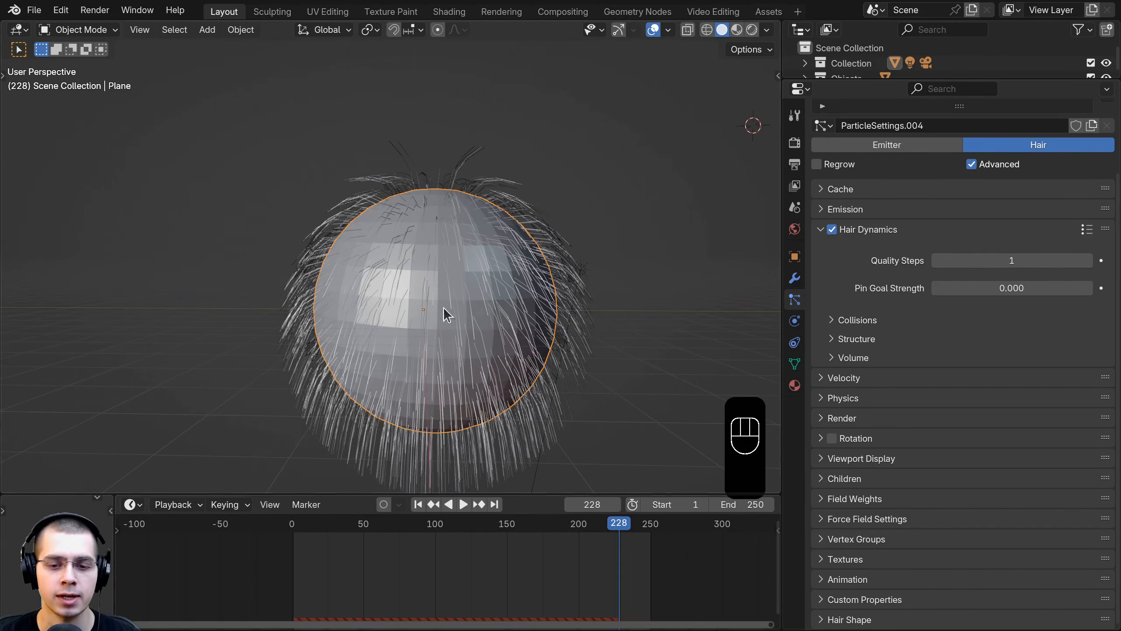
Step: Add a Wind force field to the scene
key(shift+a)
mouse_move(338, 325)
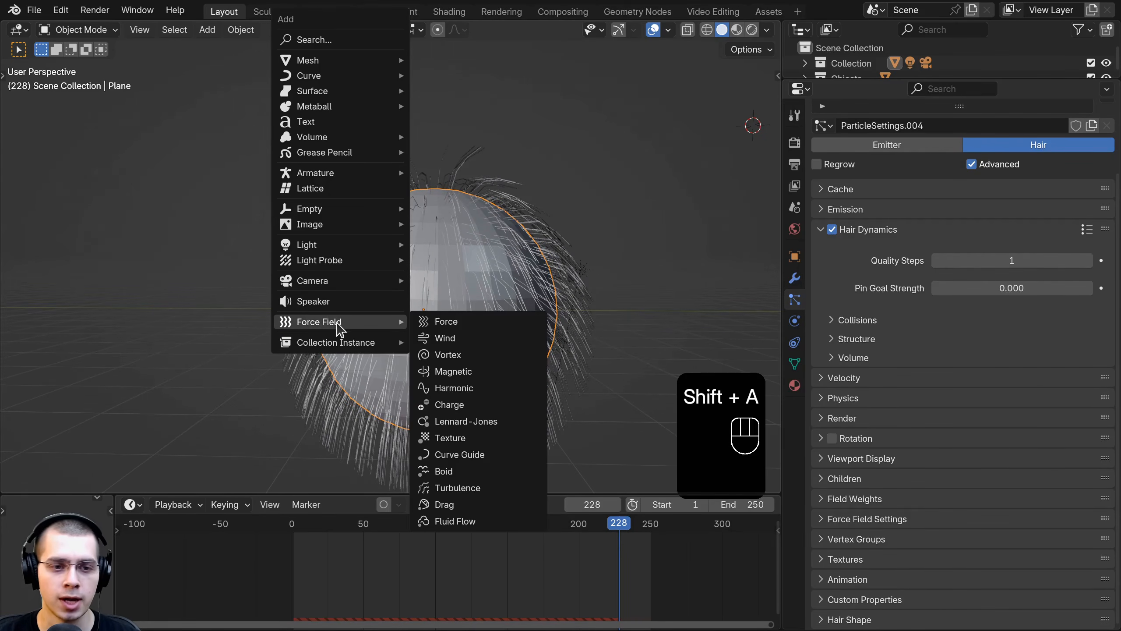
click(498, 340)
scroll(502, 340, down, 3)
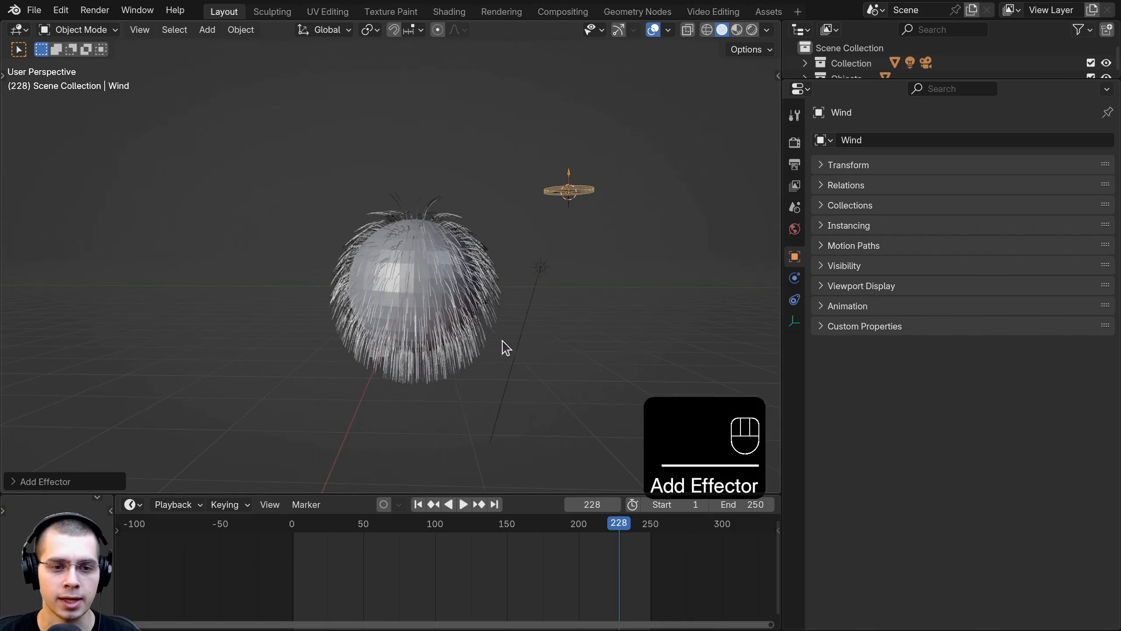
Step: Move the wind force field beside the hairy sphere and rotate it to blow toward the sphere
key(r)
click(481, 303)
key(g)
click(305, 290)
key(r)
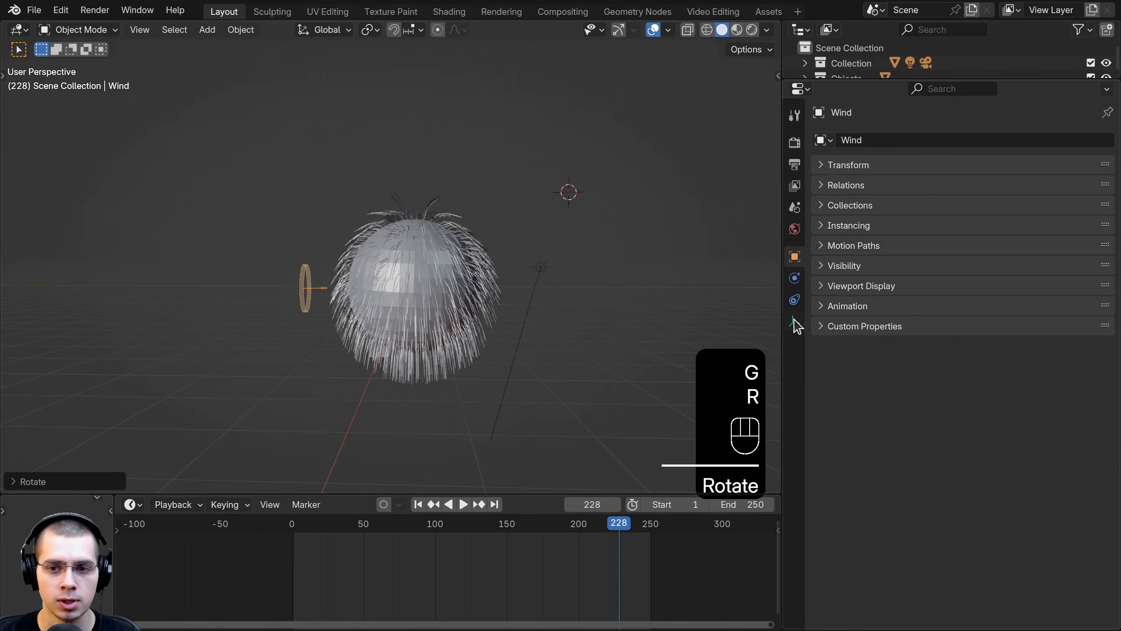
Step: Set the wind force field's Strength to 26.1 and move and rotate it beside the hairy sphere while the simulation plays
click(795, 278)
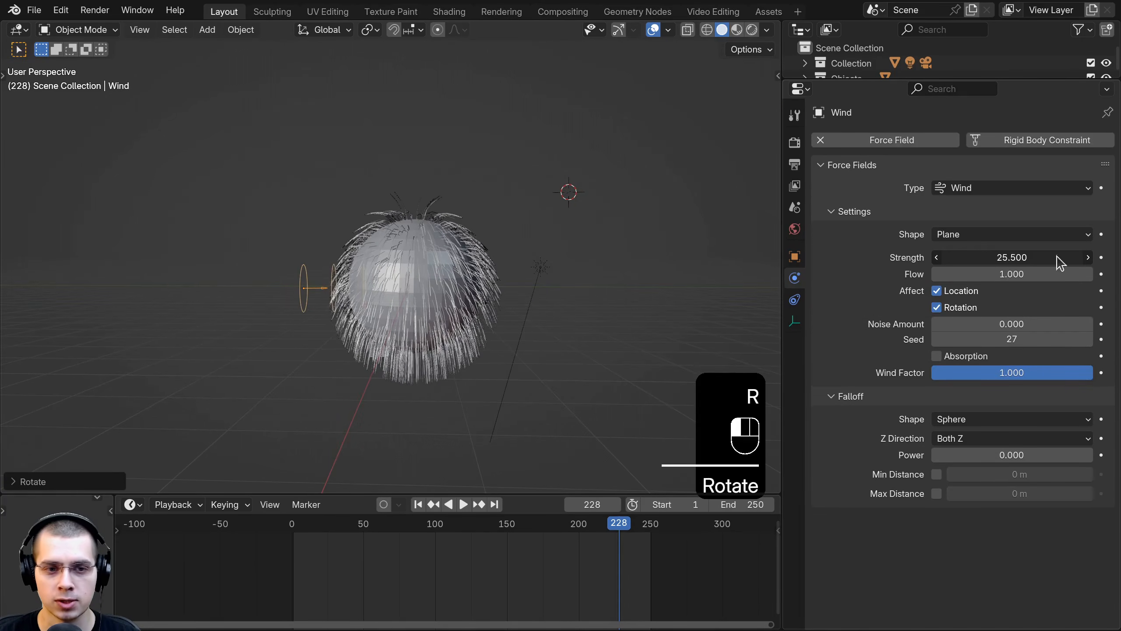
key(space)
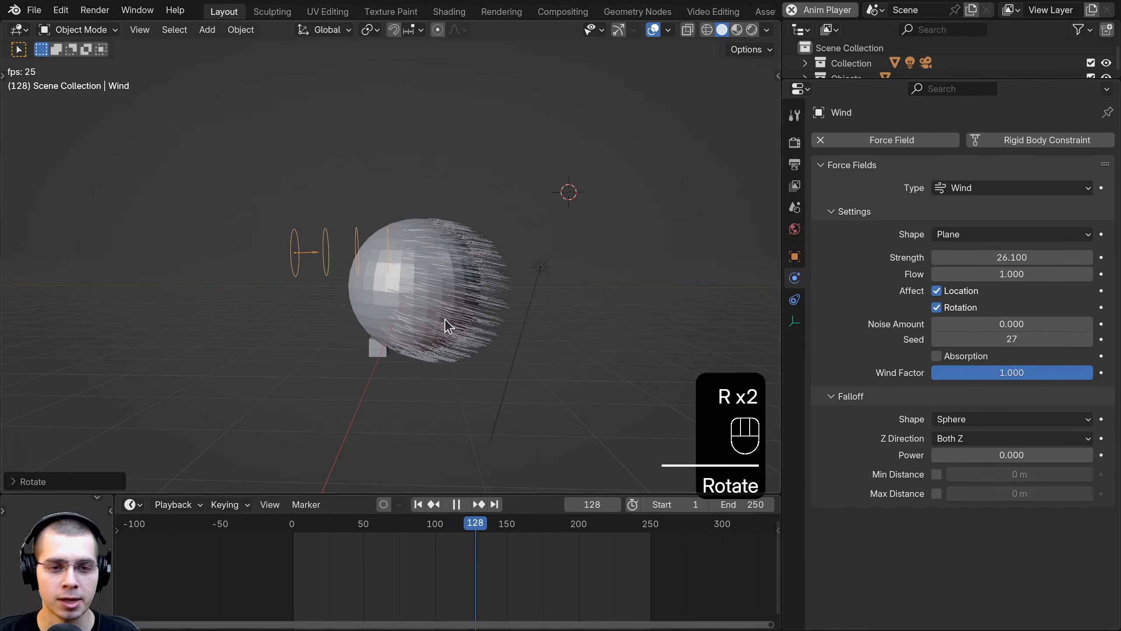
key(r)
click(390, 401)
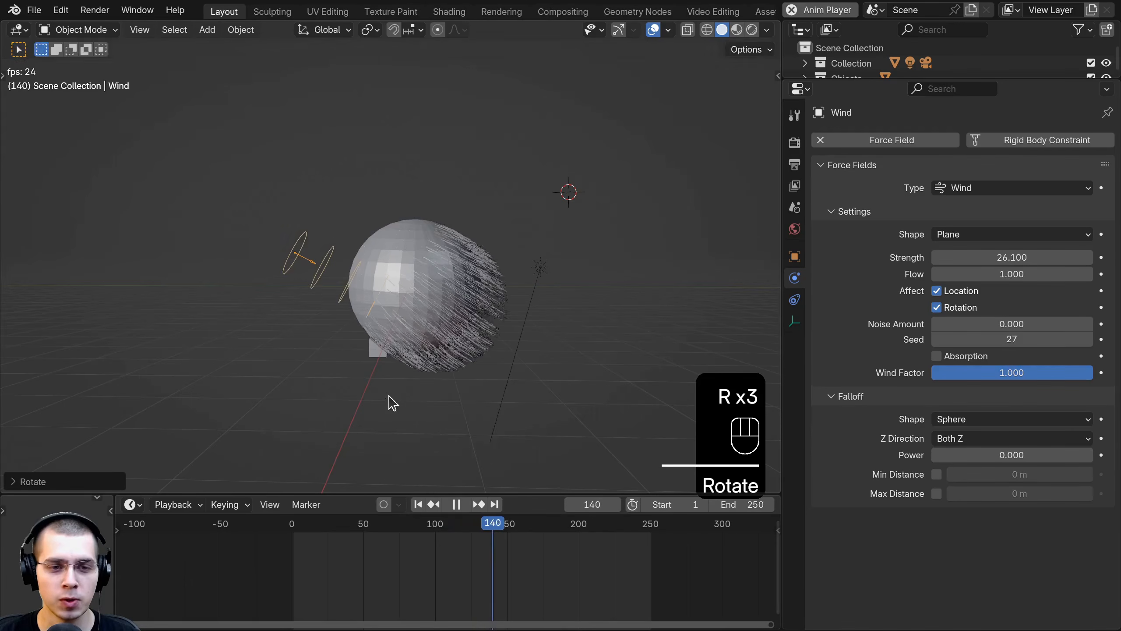
key(g)
click(440, 367)
scroll(450, 345, up, 2)
key(r)
click(466, 261)
Step: Set the wind's Noise Amount to 10, restart the simulation and redirect the field toward the sphere during playback
drag(1001, 324, 1091, 325)
click(774, 530)
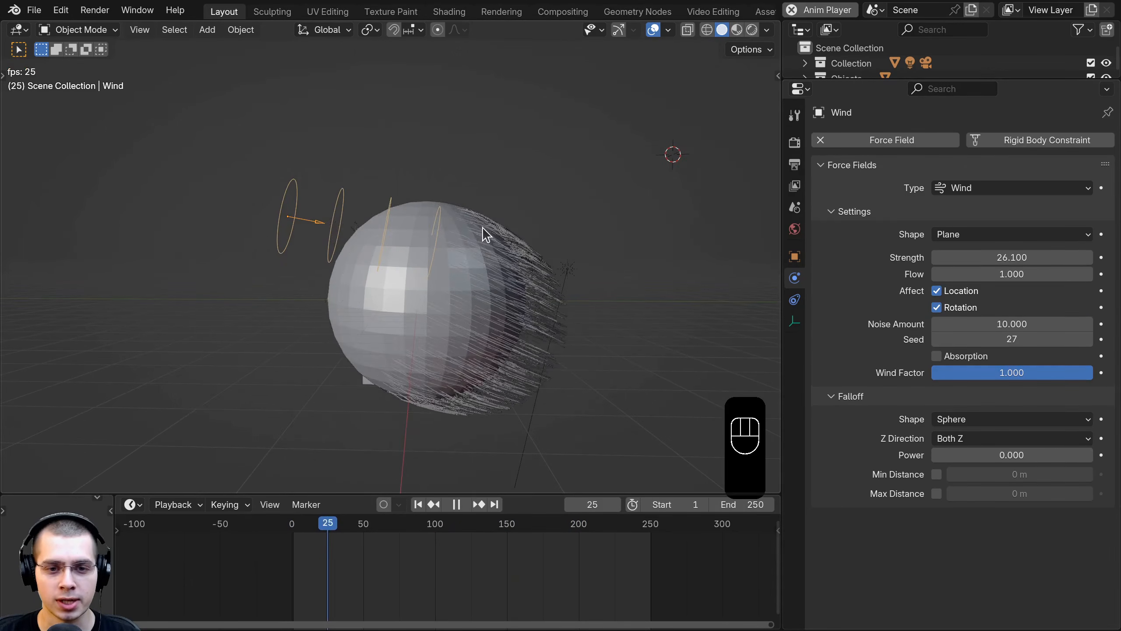
scroll(526, 282, up, 2)
key(r)
click(531, 175)
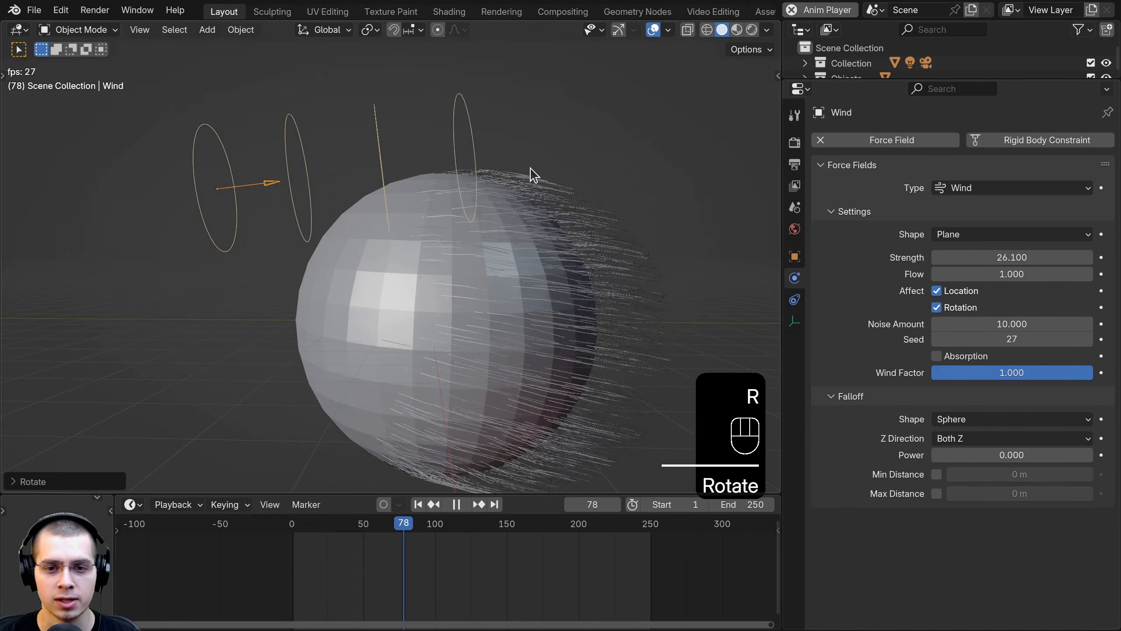
key(g)
click(517, 267)
Step: Delete the wind force field and stop playback
key(x)
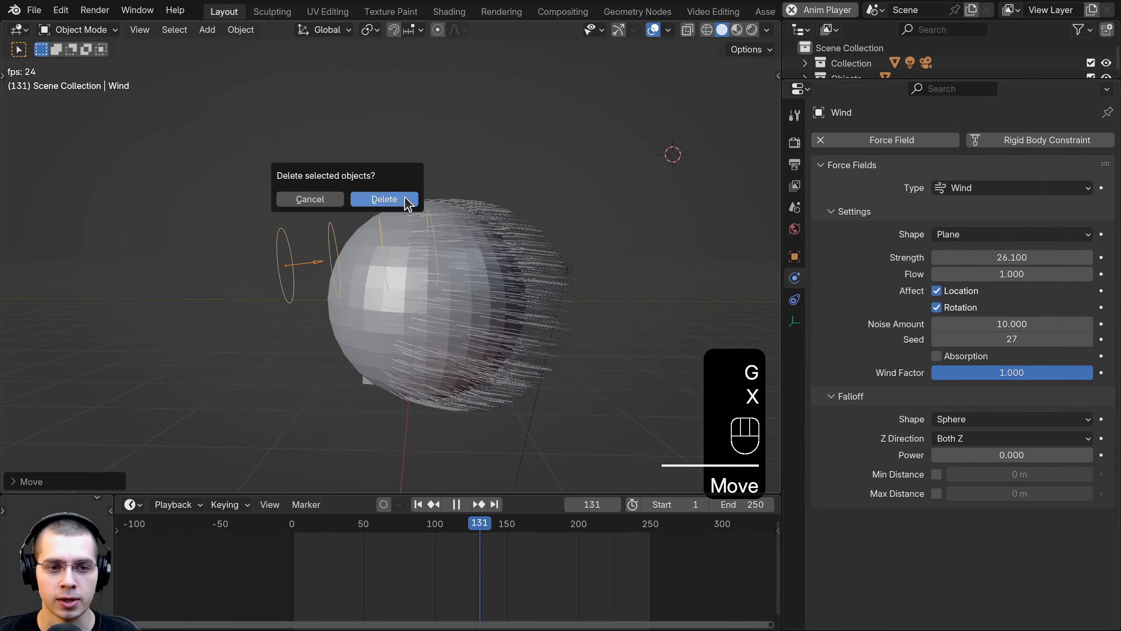
click(405, 196)
key(space)
Step: Add a Vortex force field and move it over to the hairy sphere
key(shift+a)
mouse_move(351, 330)
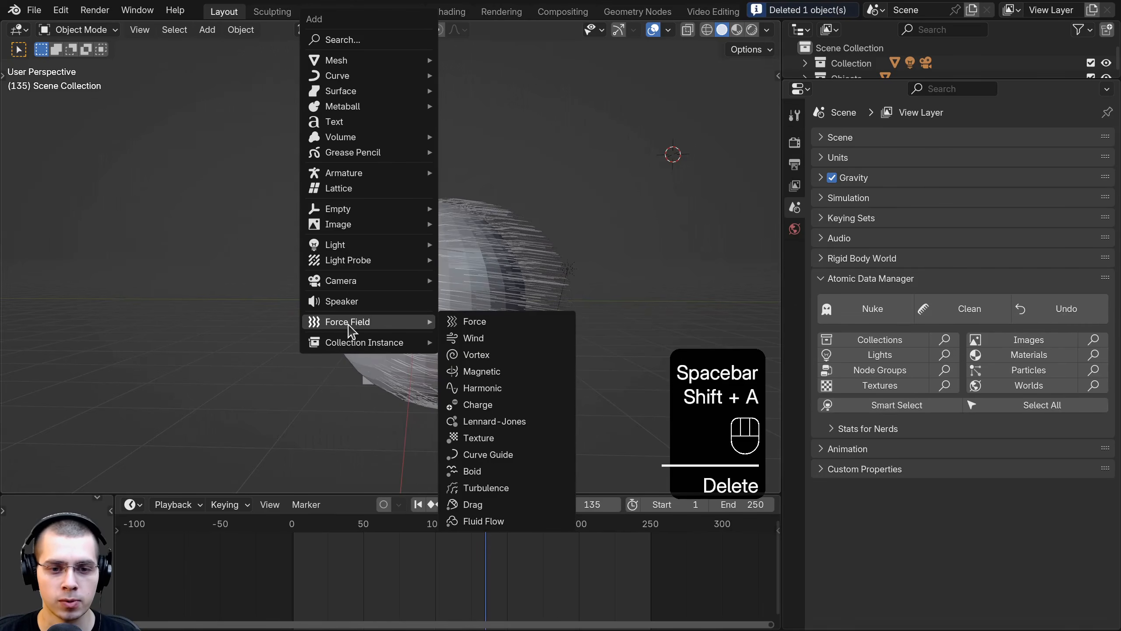
click(491, 357)
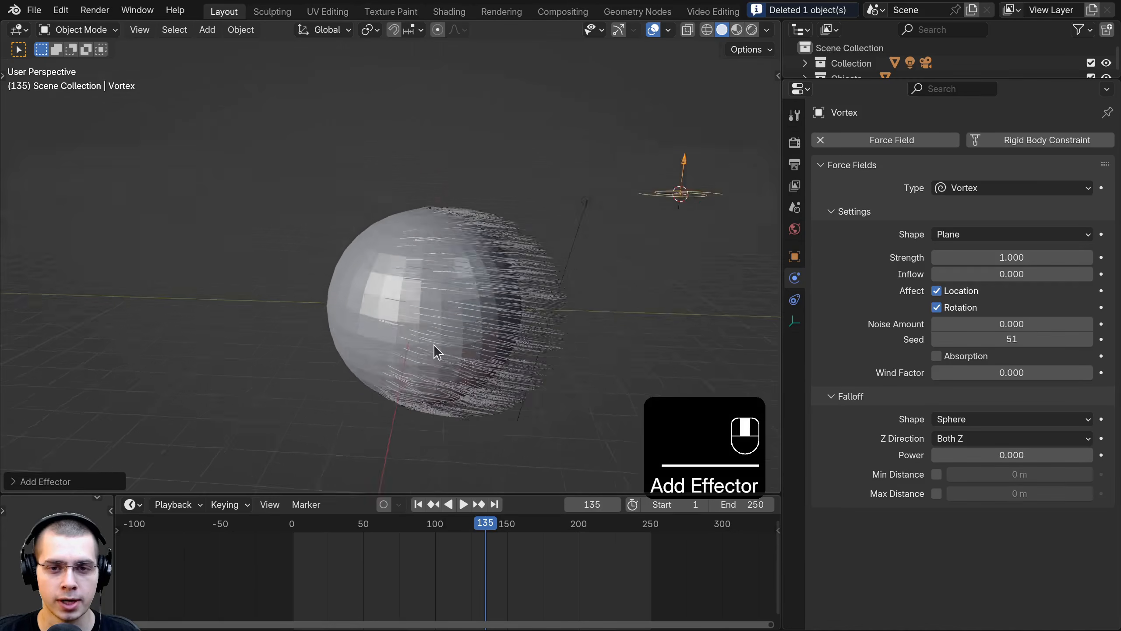
key(g)
click(374, 269)
Step: Play the simulation while moving and scaling the vortex field around the hairy sphere
key(space)
middle_drag(477, 265, 481, 369)
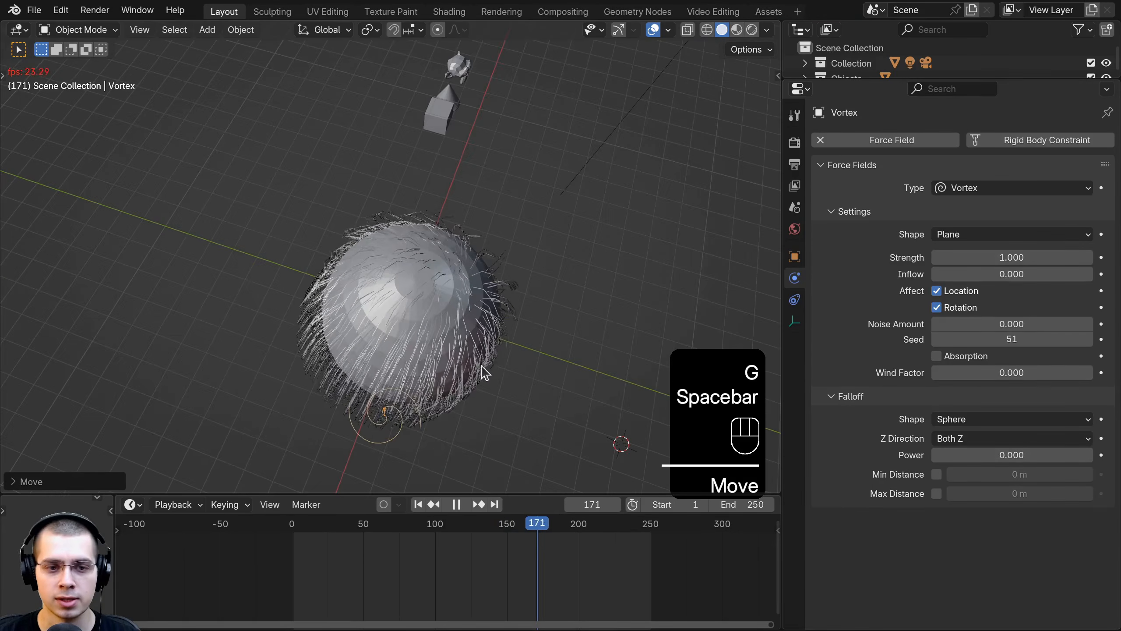
key(g)
click(511, 279)
middle_drag(483, 285, 488, 349)
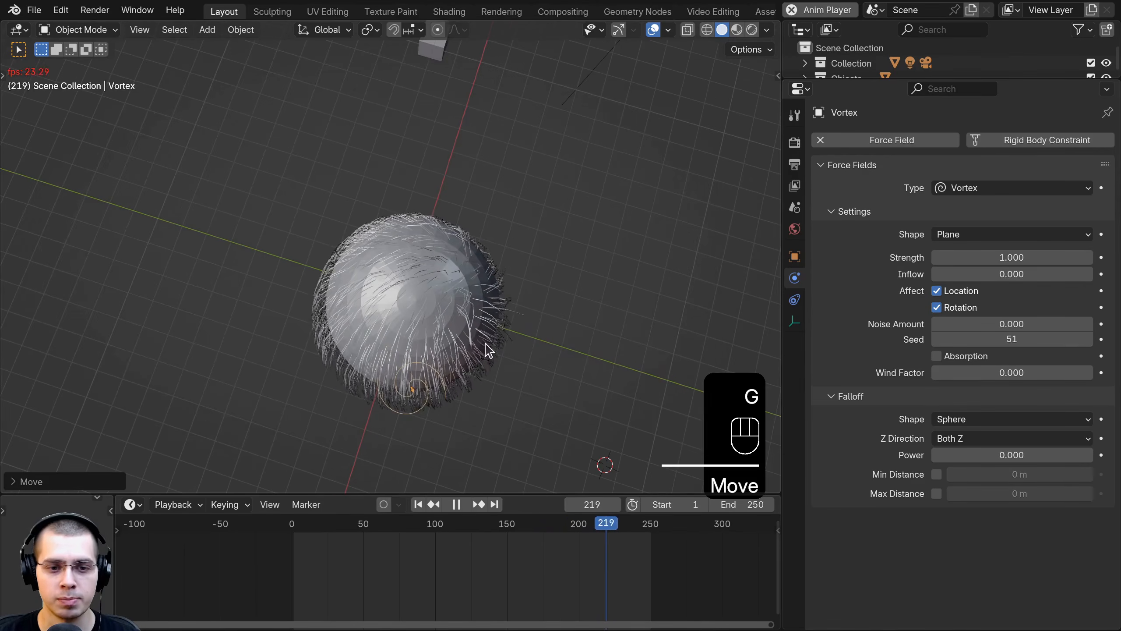
key(s)
click(552, 331)
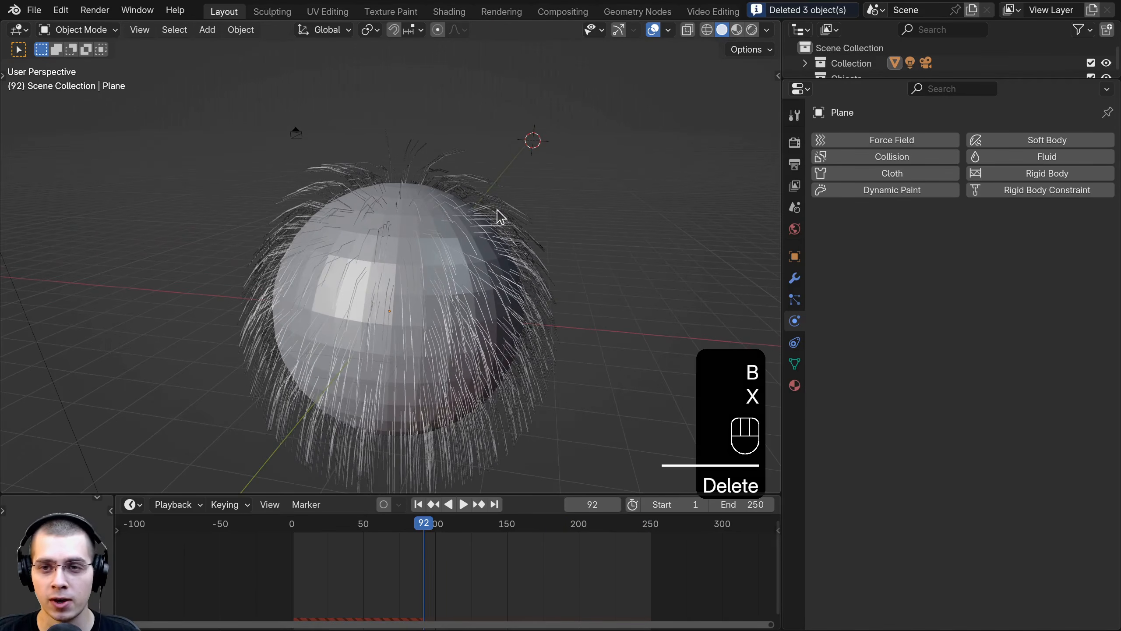
Step: Add a UV sphere, scale it up and place it against the upper side of the hairy sphere
key(space)
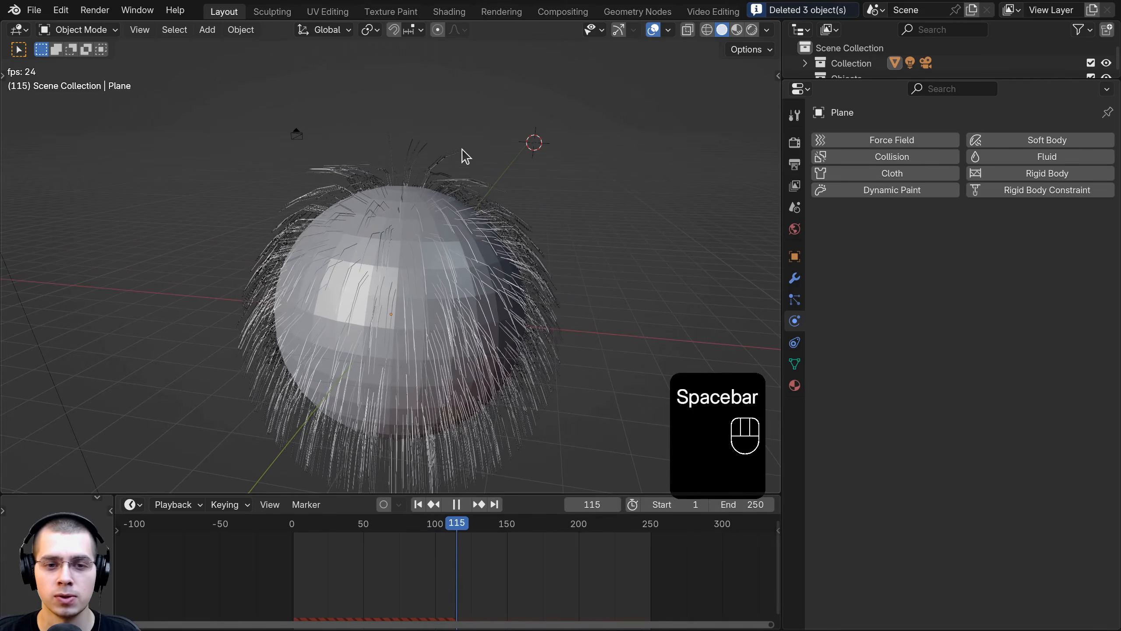
key(space)
key(shift+a)
mouse_move(464, 137)
mouse_move(431, 69)
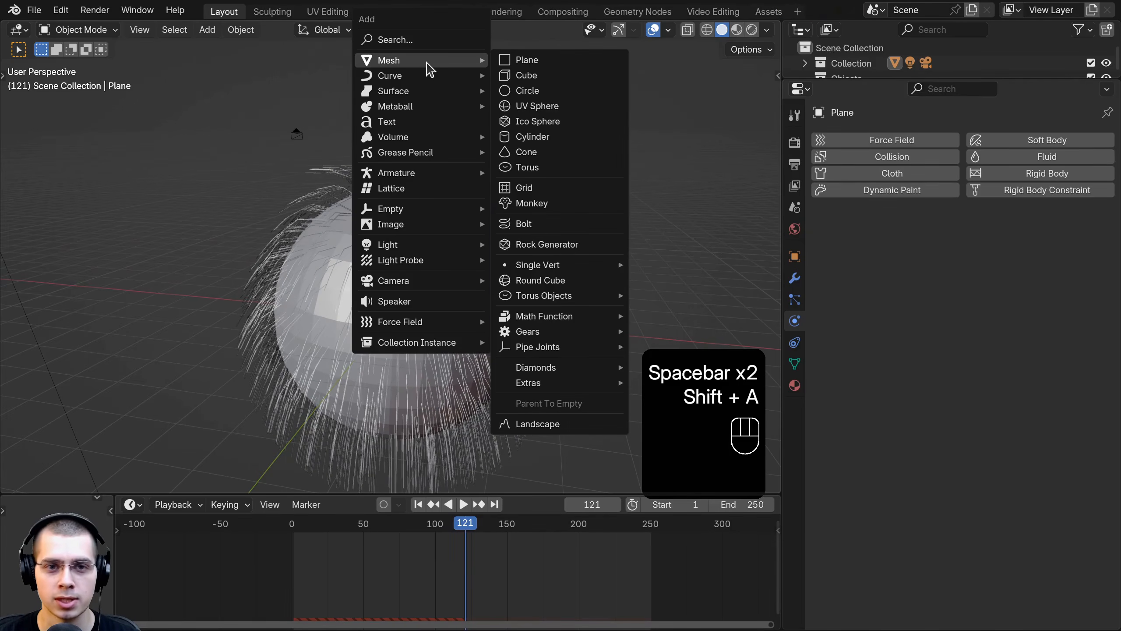
click(556, 106)
key(g)
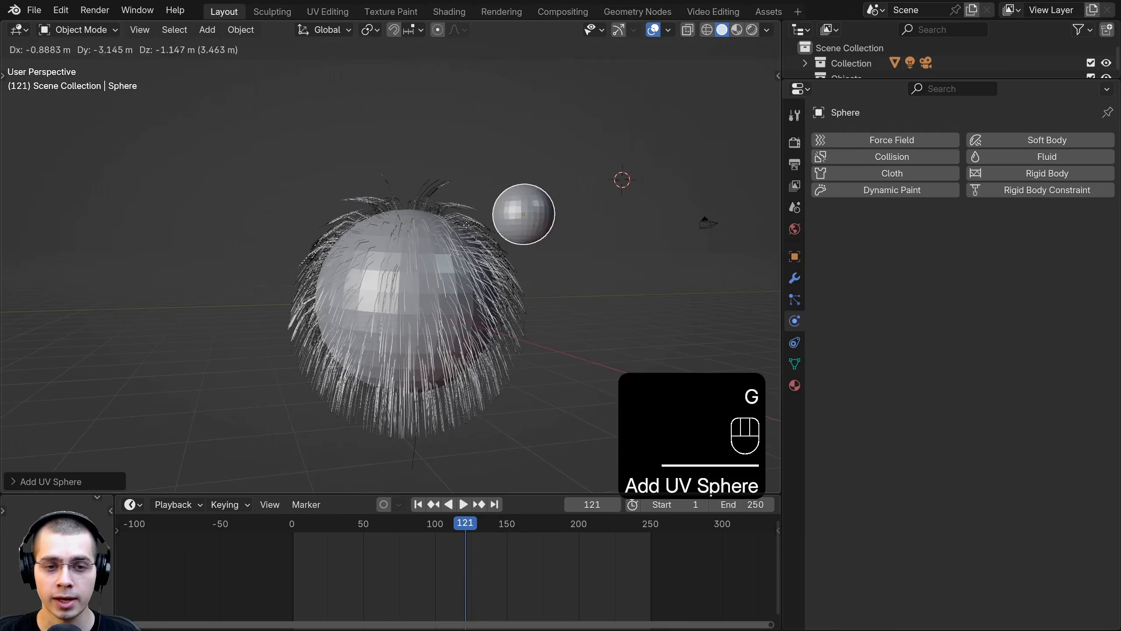
click(541, 228)
key(s)
click(563, 229)
scroll(613, 228, up, 2)
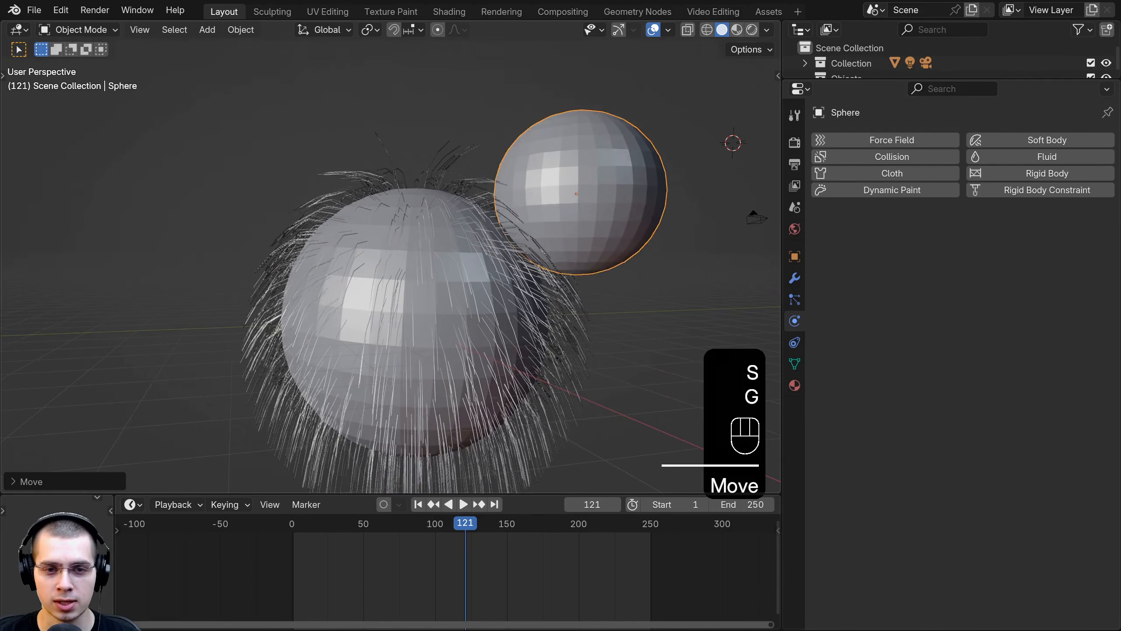
Step: Replay the simulation from the start, moving the added sphere against the hair, and stop playback
key(space)
drag(321, 558, 285, 557)
shift+middle_drag(501, 269, 445, 295)
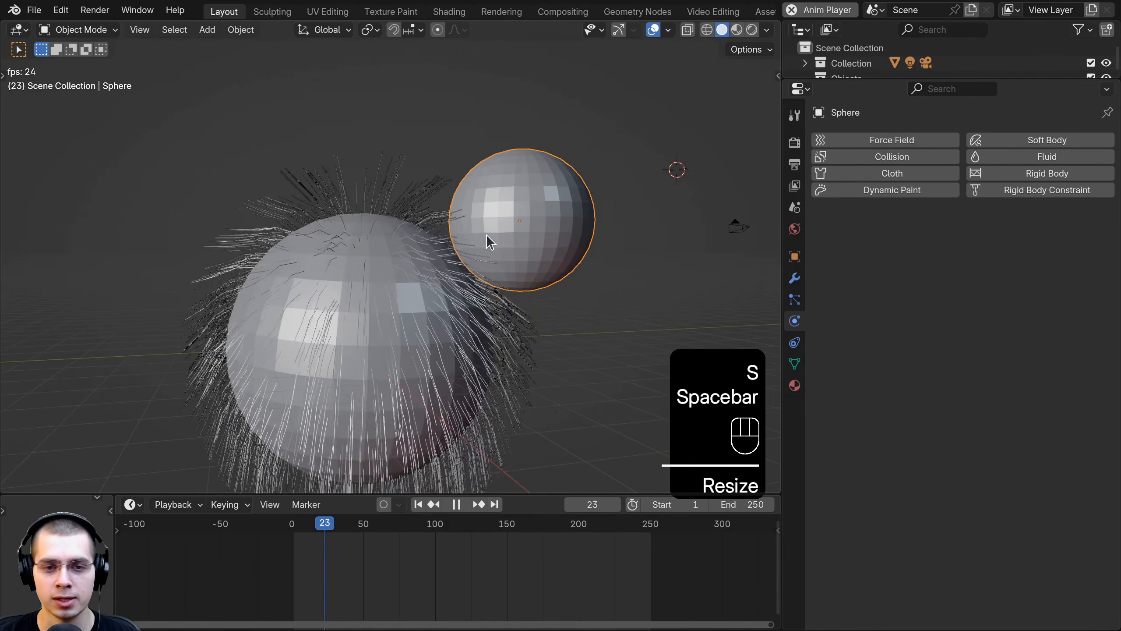
key(f)
shift+right_click(497, 229)
click(410, 283)
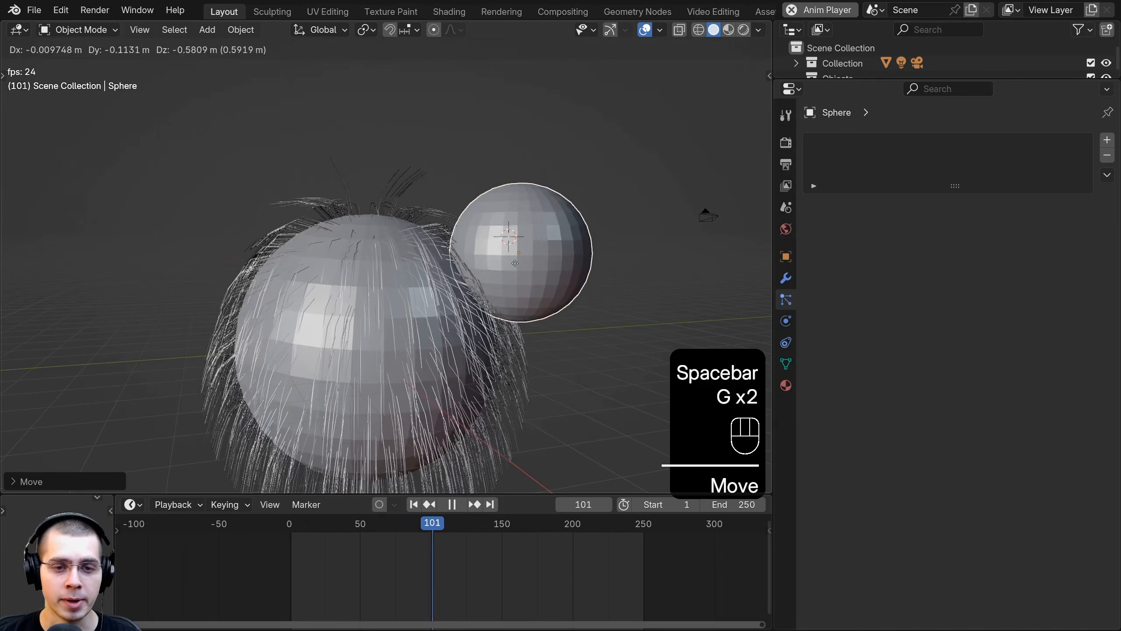
click(519, 243)
key(g)
click(499, 219)
key(space)
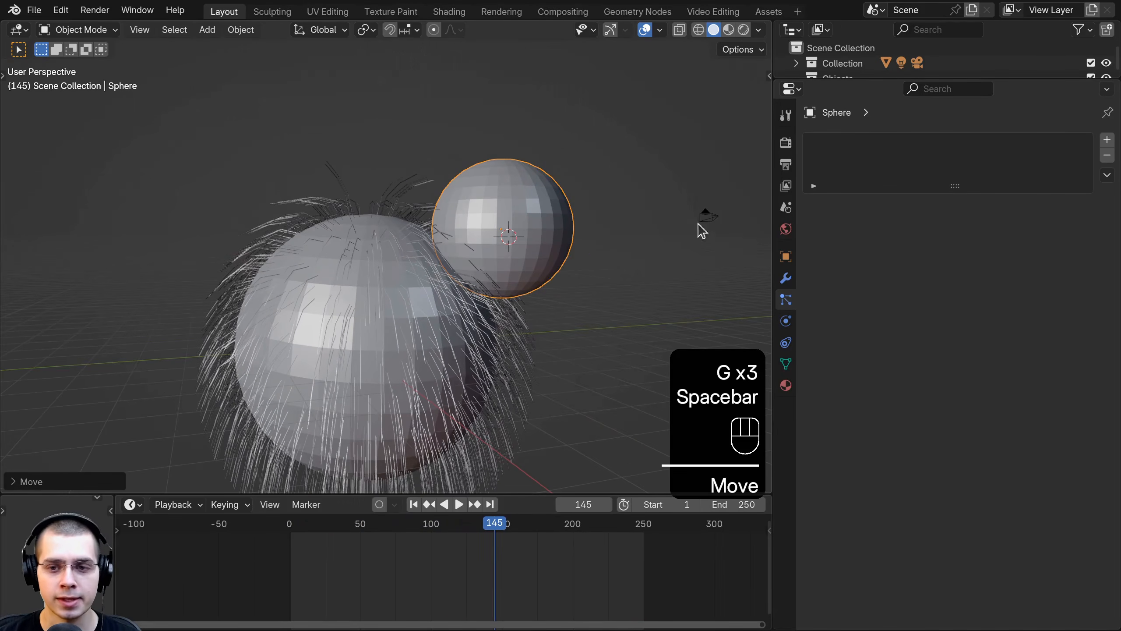
Step: Enable Collision physics on the small sphere and replay the simulation from the start
click(786, 324)
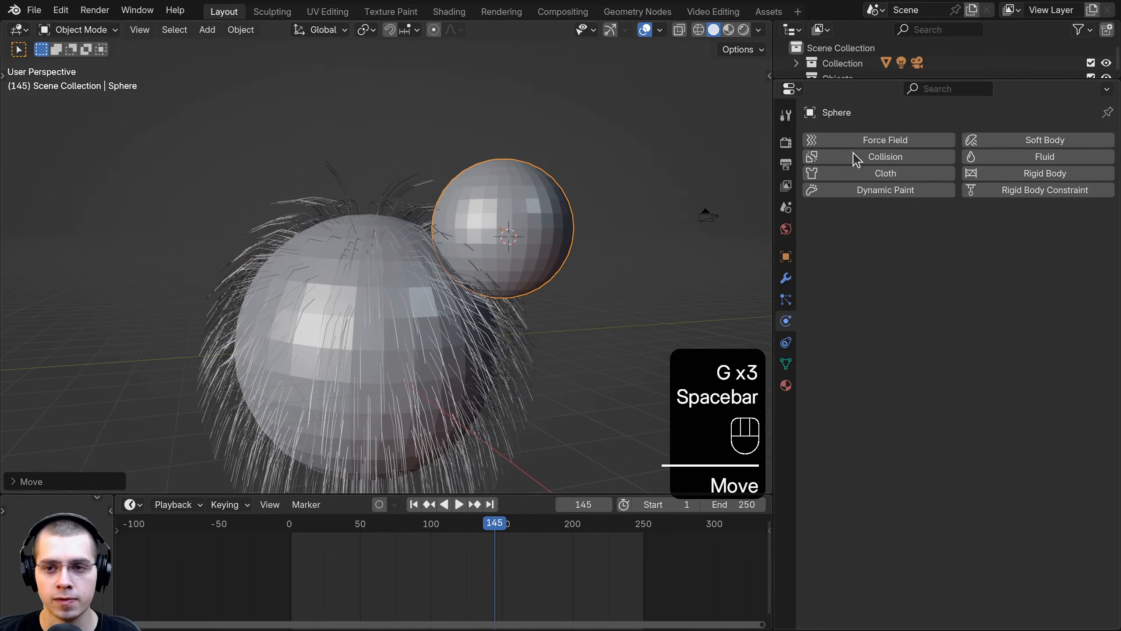
click(854, 156)
key(shift+Left)
key(space)
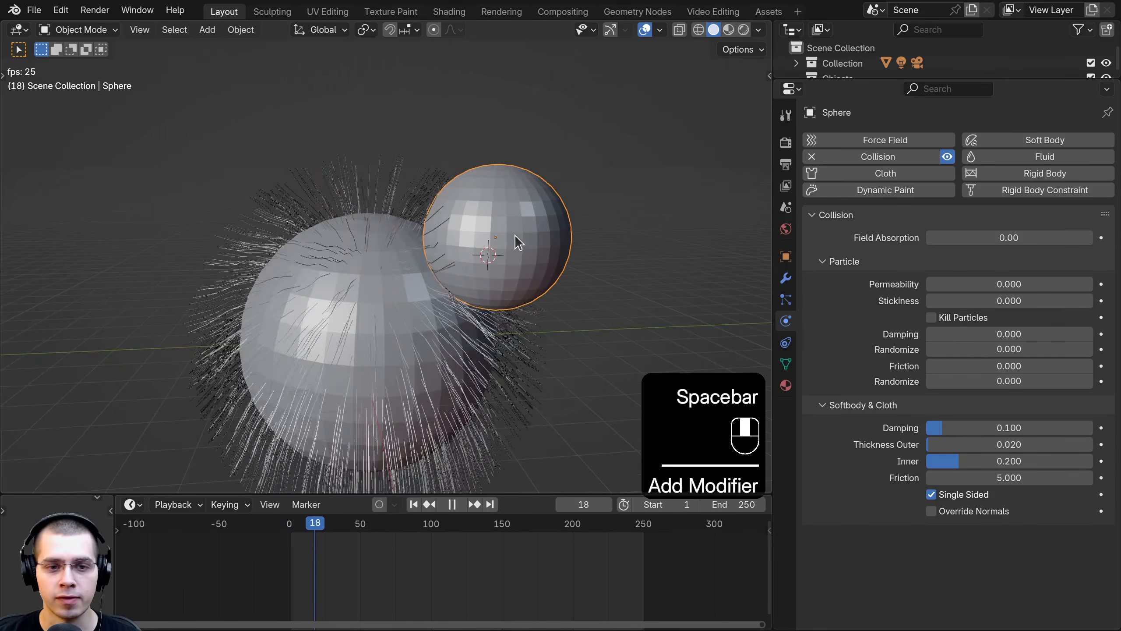
Step: Move the collision sphere down, through the hair and back to the side of the hairy sphere during playback
key(g)
click(523, 385)
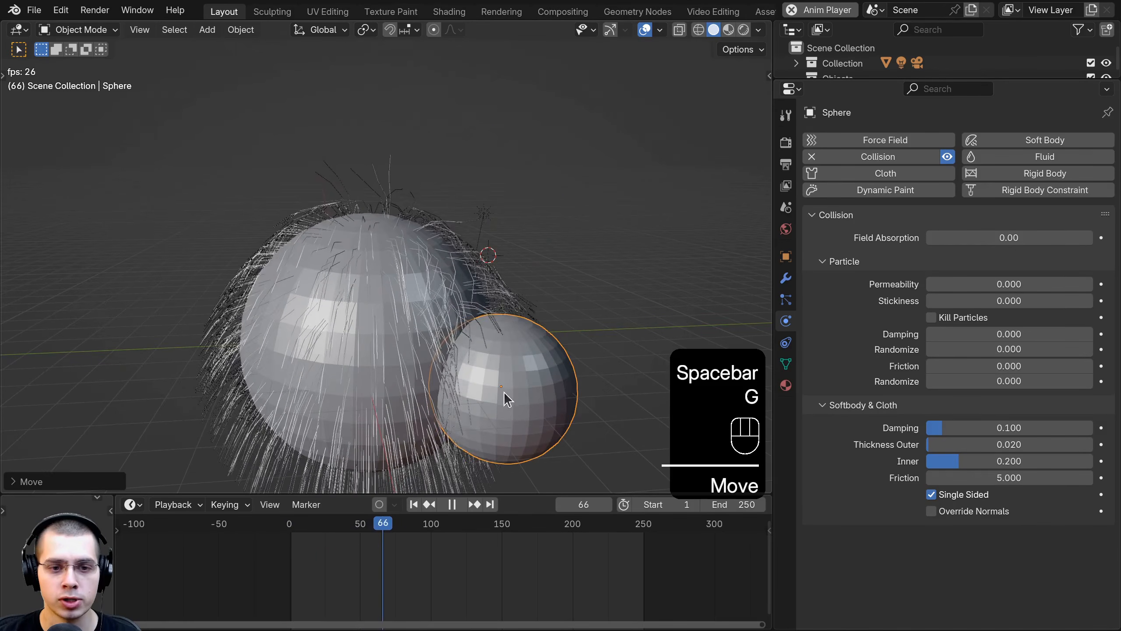
key(g)
click(383, 353)
middle_drag(382, 349, 478, 251)
key(g)
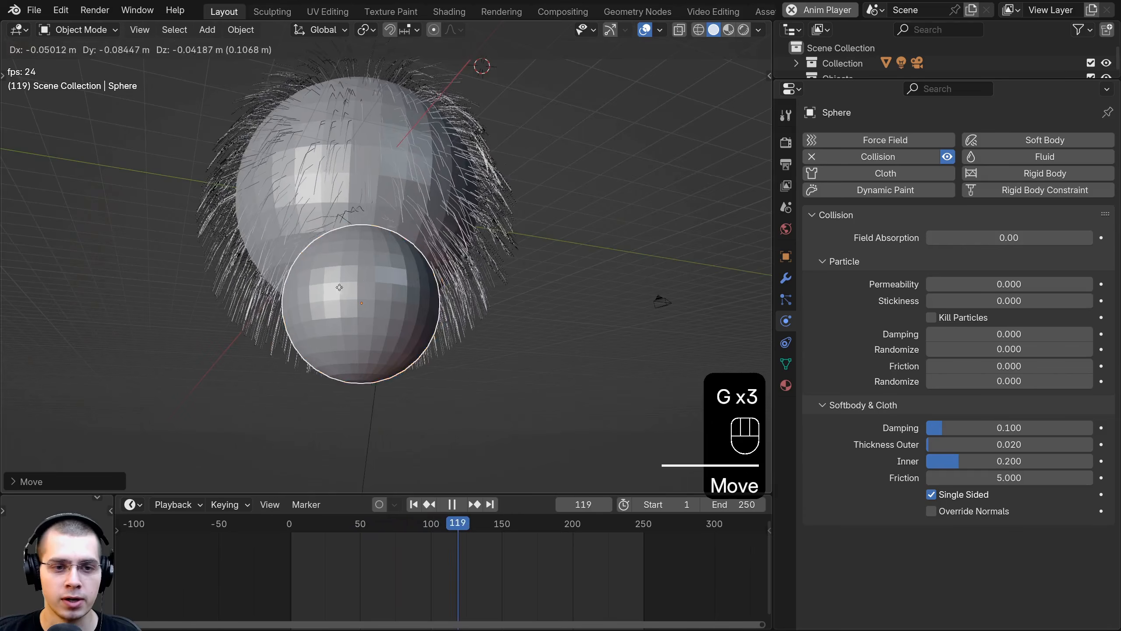
click(482, 186)
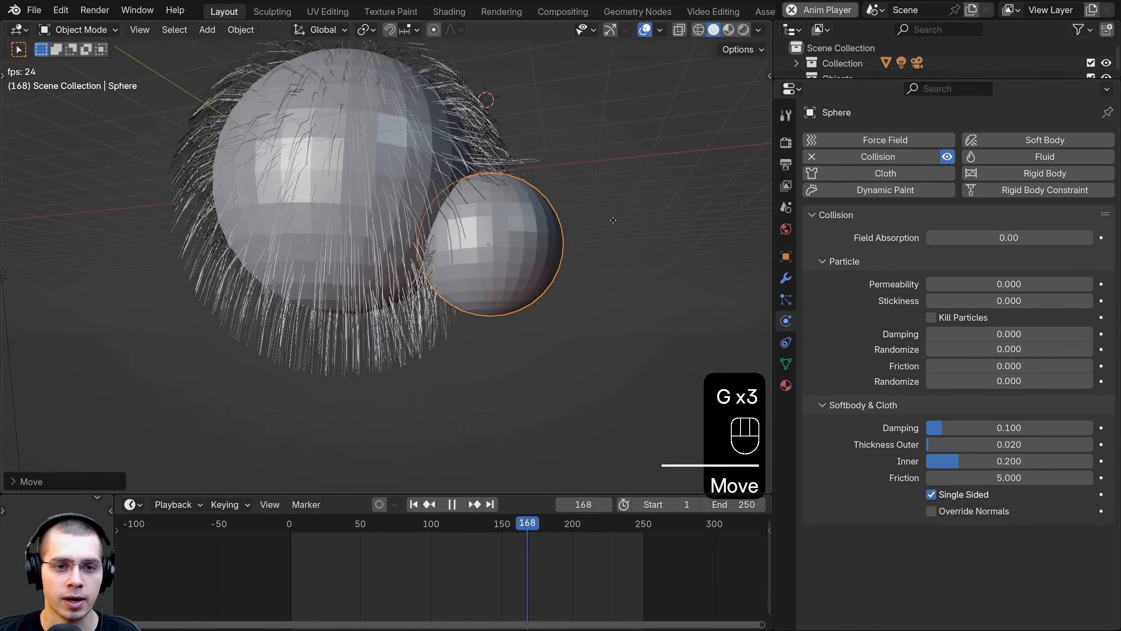
Step: Select the hairy sphere and set the hair Segments to 2 in its particle Emission settings
scroll(387, 264, up, 3)
click(387, 264)
scroll(450, 253, down, 3)
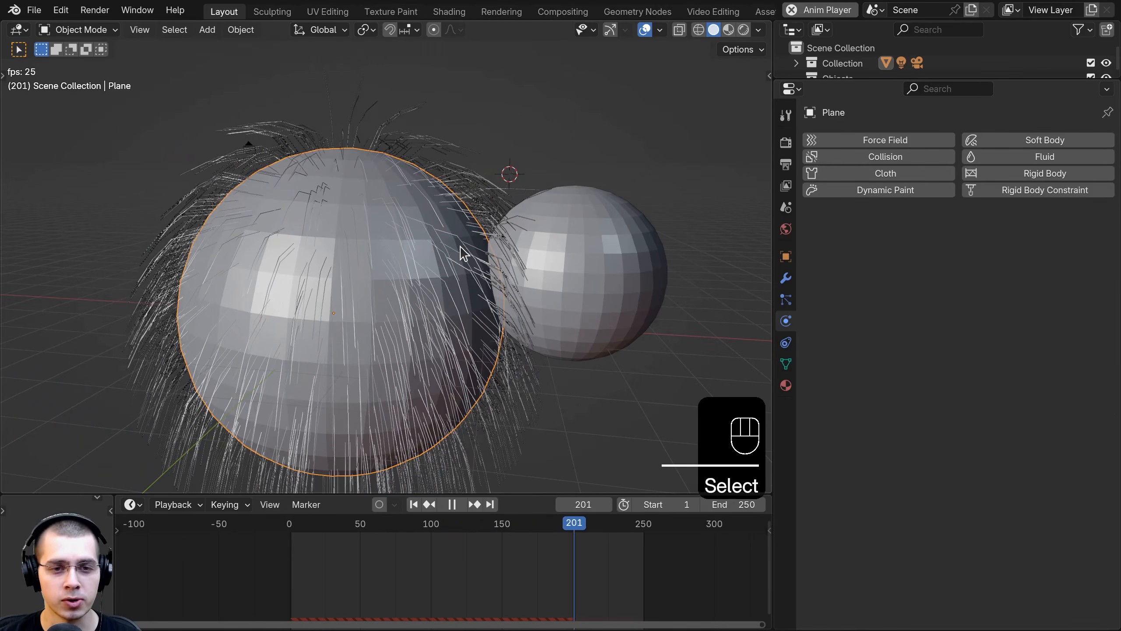
click(785, 300)
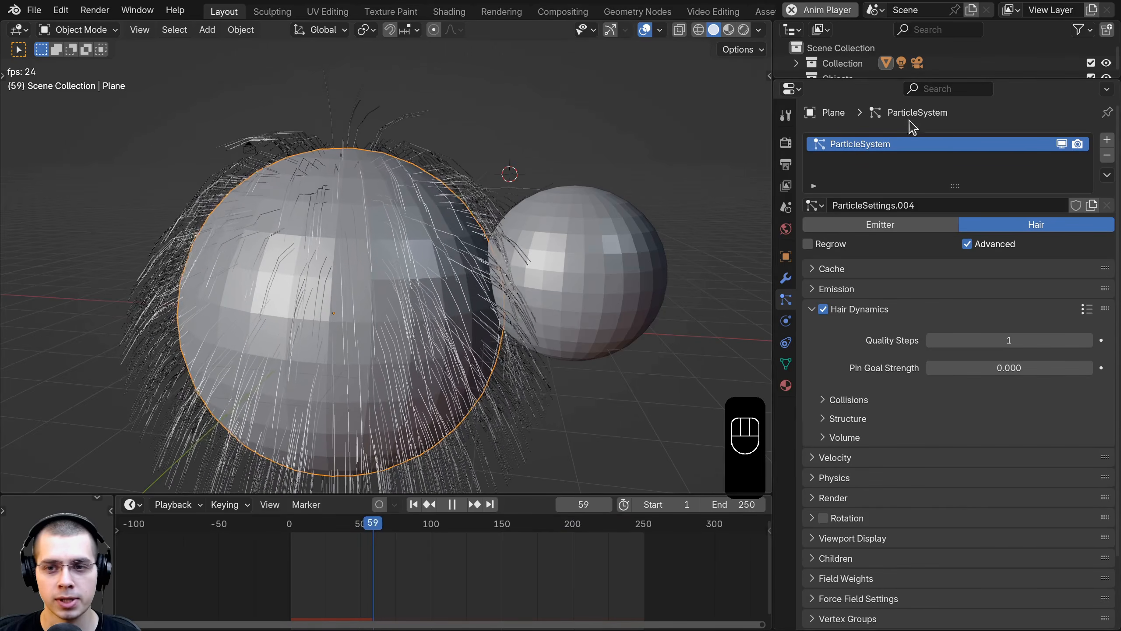
click(825, 290)
scroll(814, 250, down, 3)
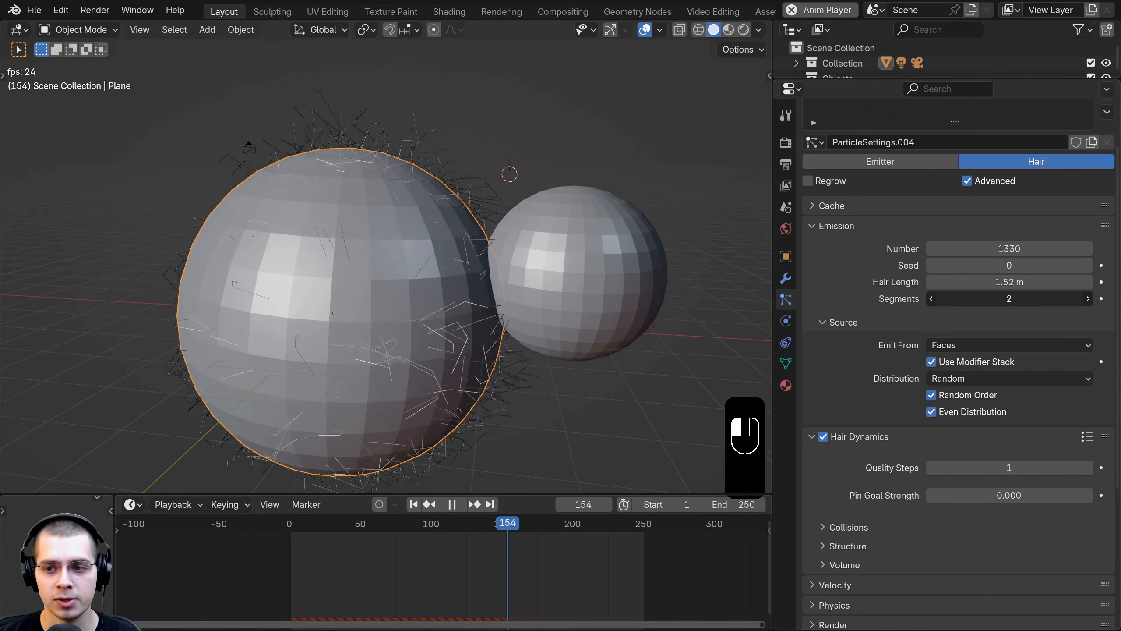
scroll(468, 208, up, 6)
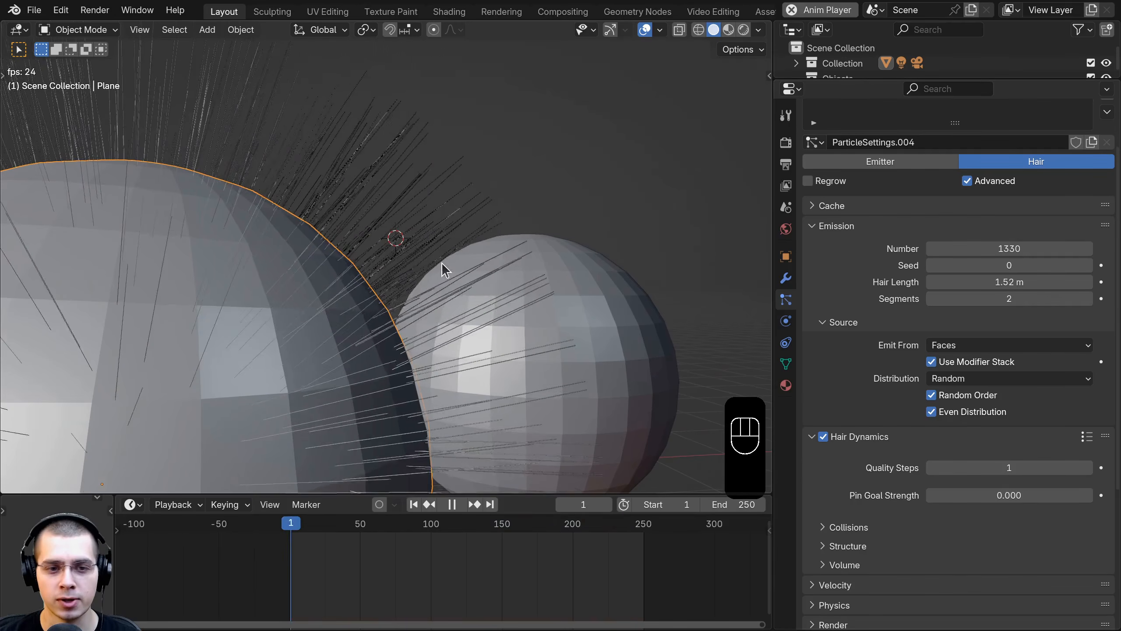
shift+middle_drag(443, 269, 413, 243)
Step: Set the hair Segments to 15 and replay the simulation from frame 0
click(1088, 298)
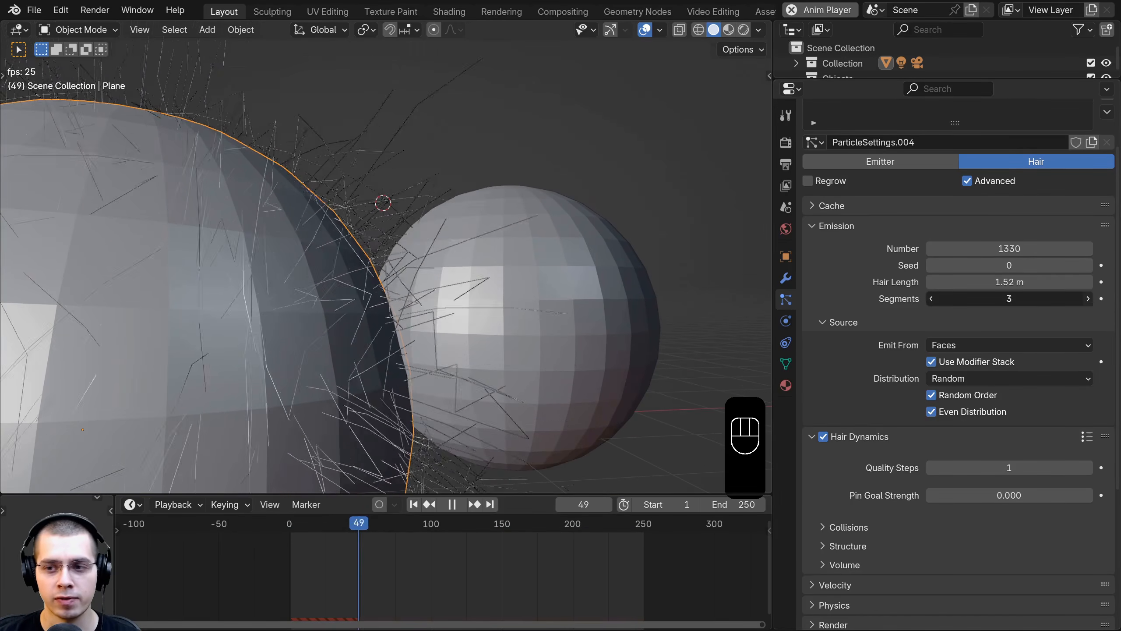
click(1088, 299)
click(1088, 299)
click(1089, 299)
click(1089, 299)
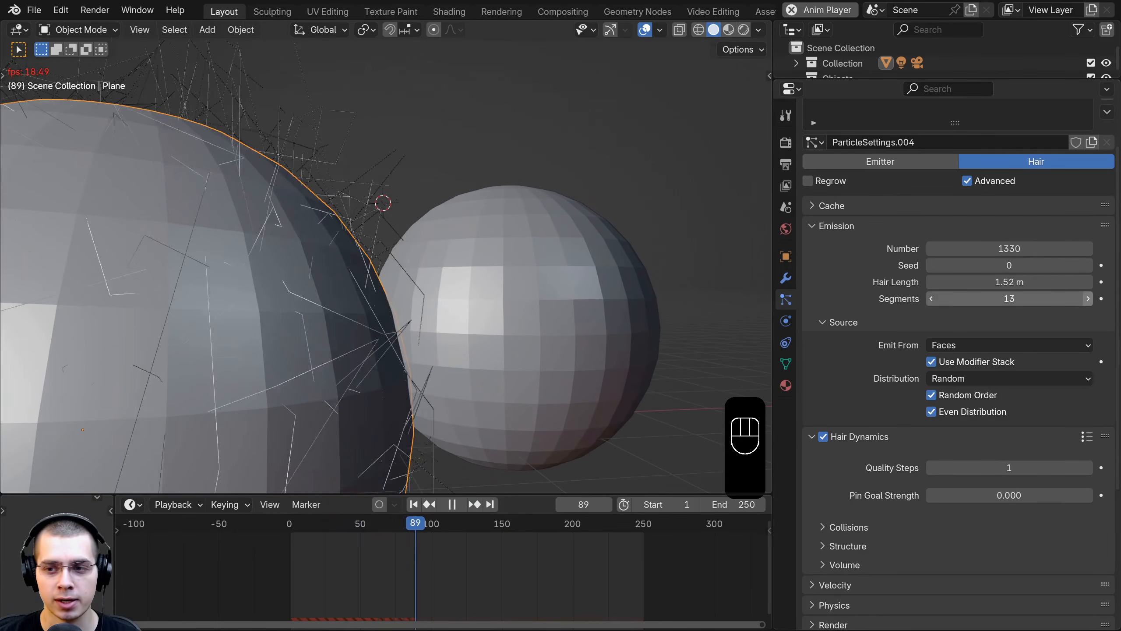
click(1088, 299)
key(space)
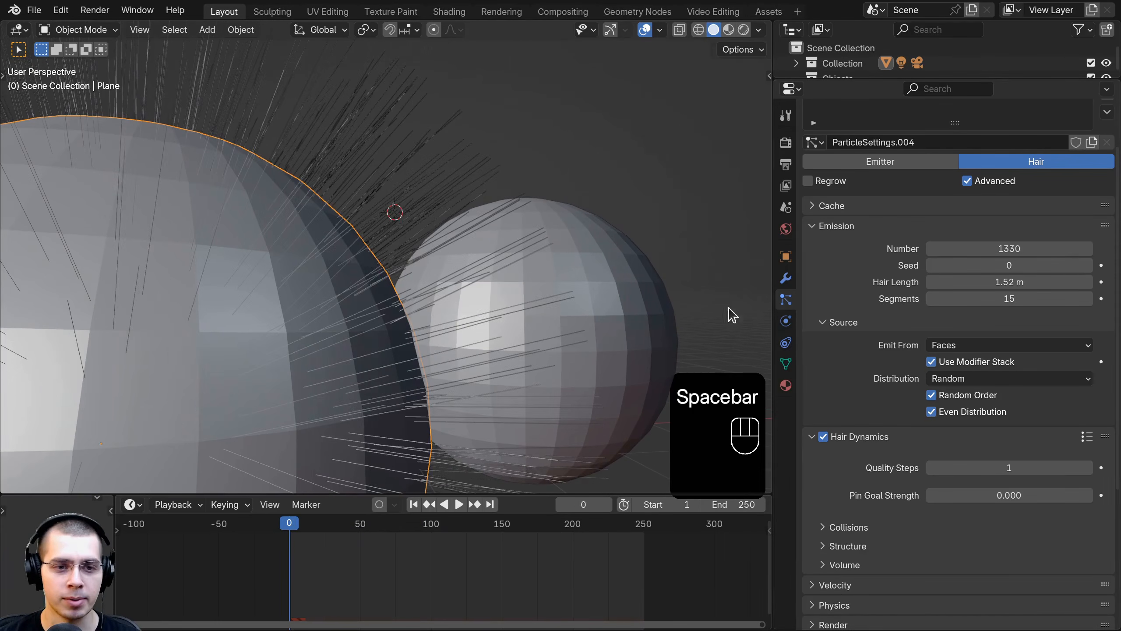
key(space)
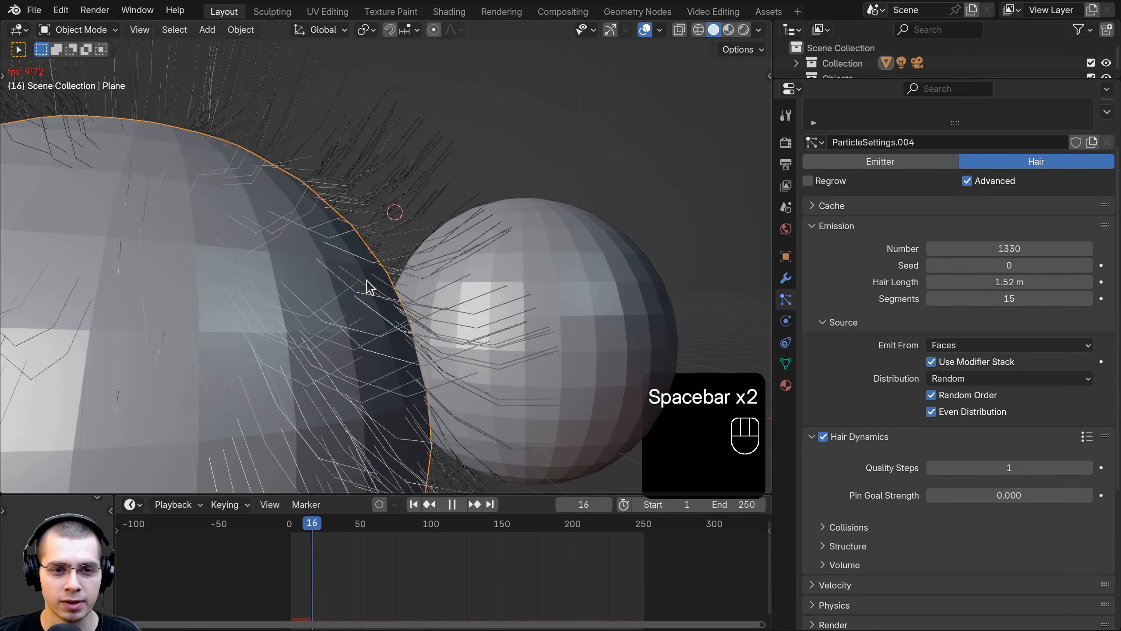
Step: Replay the simulation, examine how the hair behaves near both spheres and at the underside, and stop playback
middle_drag(447, 290, 397, 248)
scroll(381, 245, up, 1)
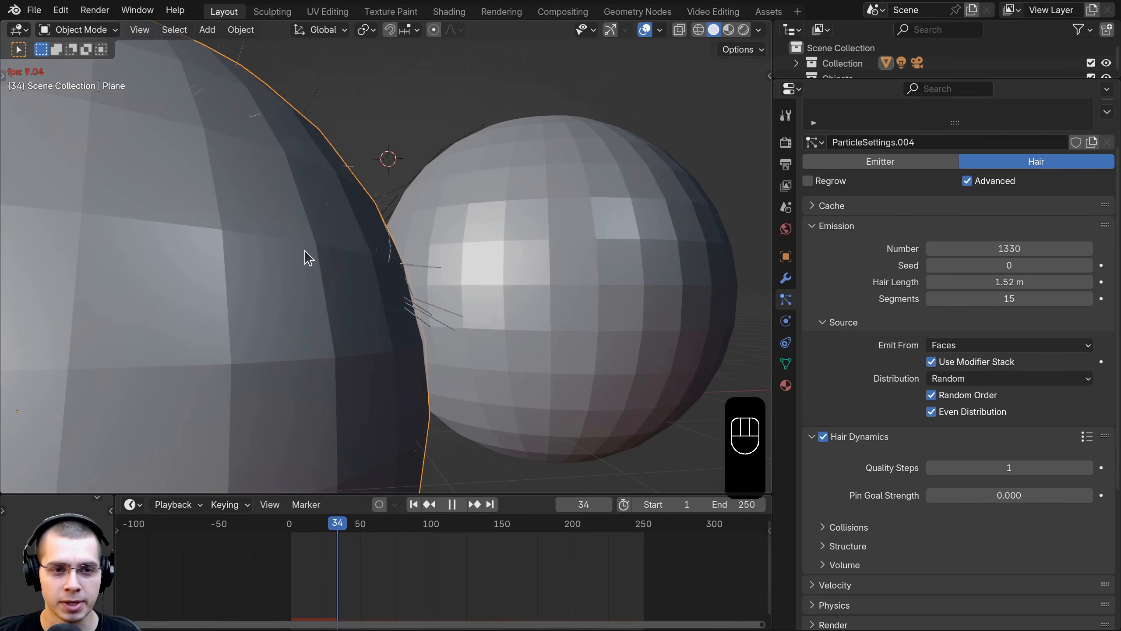
shift+middle_drag(305, 252, 391, 269)
scroll(391, 269, down, 5)
drag(345, 519, 201, 563)
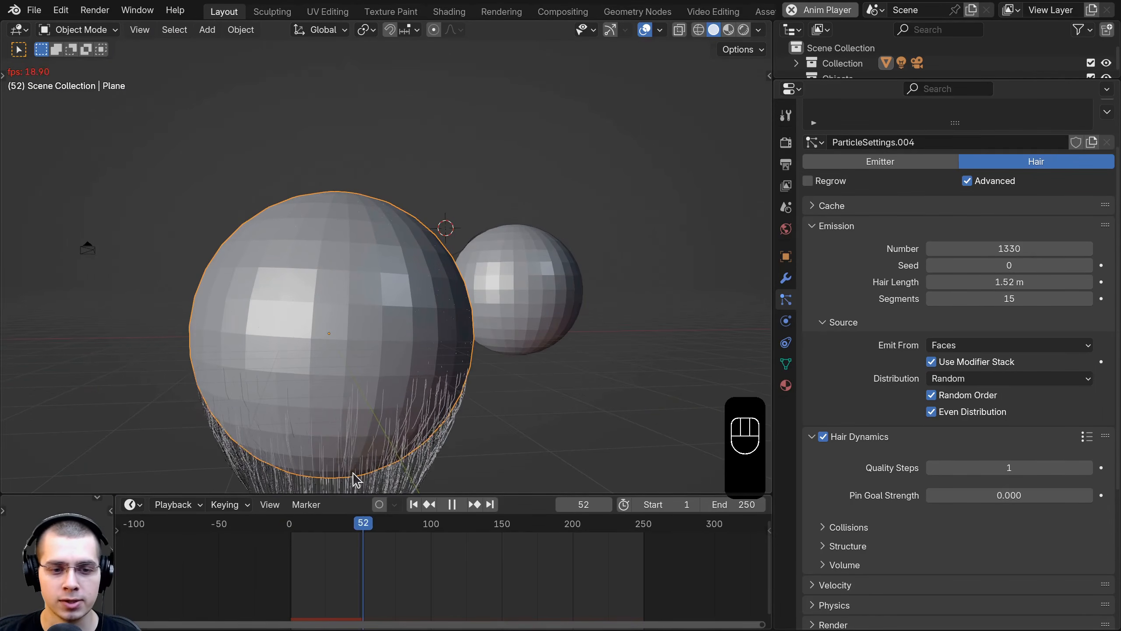
shift+middle_drag(356, 479, 383, 320)
scroll(383, 321, up, 1)
key(space)
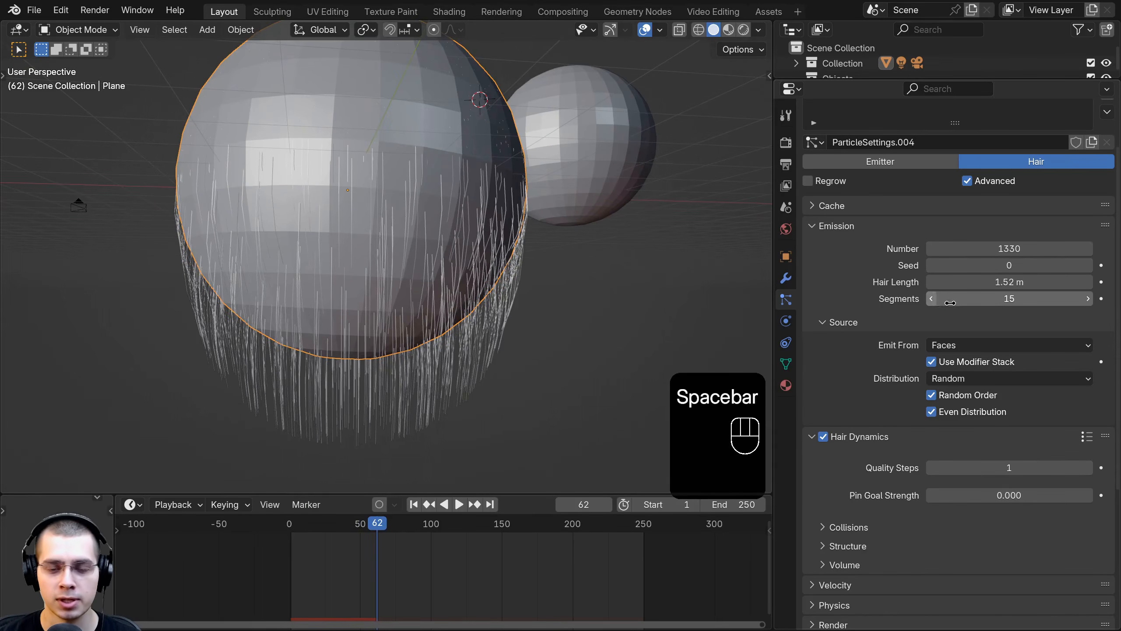
Step: Confirm a new hair Segments value and replay the simulation
key(Return)
shift+middle_drag(544, 334, 539, 285)
key(space)
scroll(543, 349, up, 2)
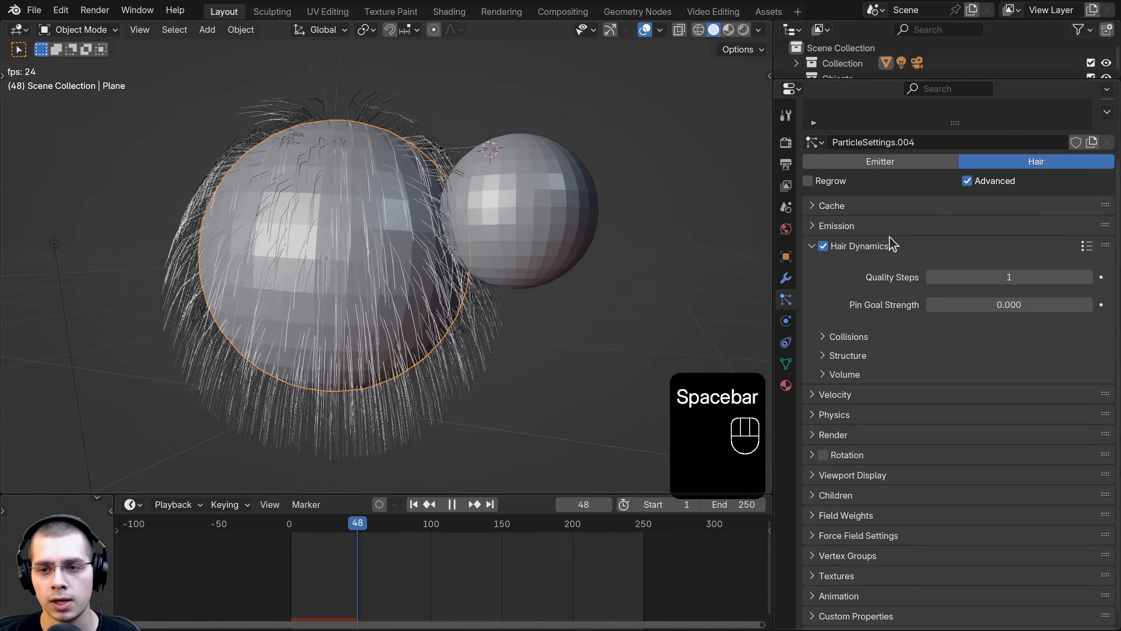
Step: Set the Hair Dynamics Quality Steps to 16 and replay the simulation
scroll(877, 250, down, 1)
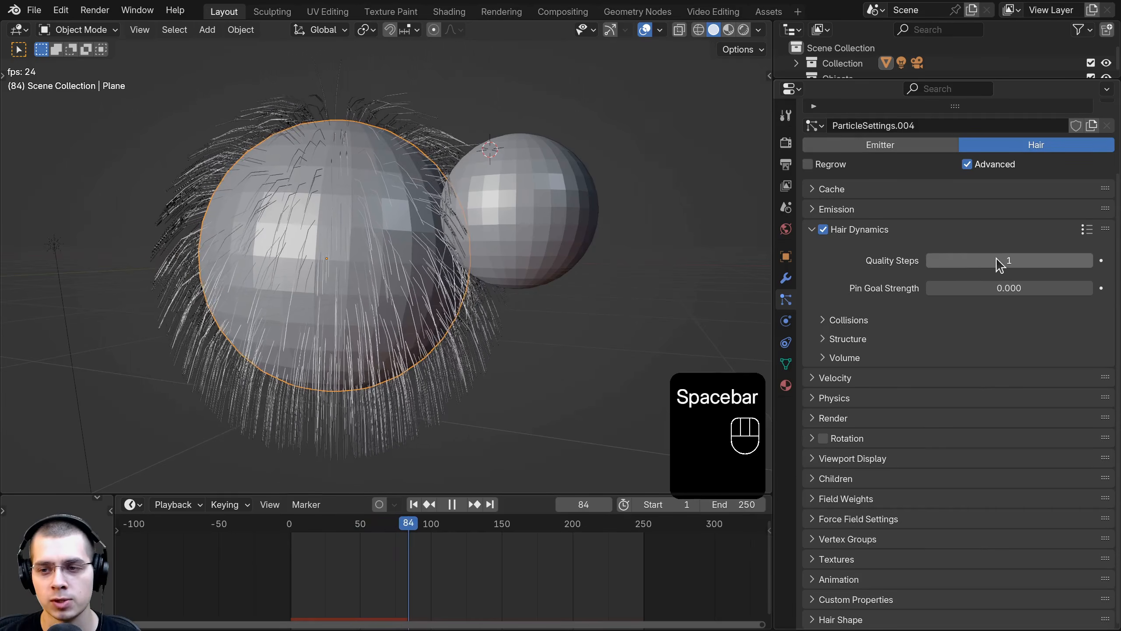
key(space)
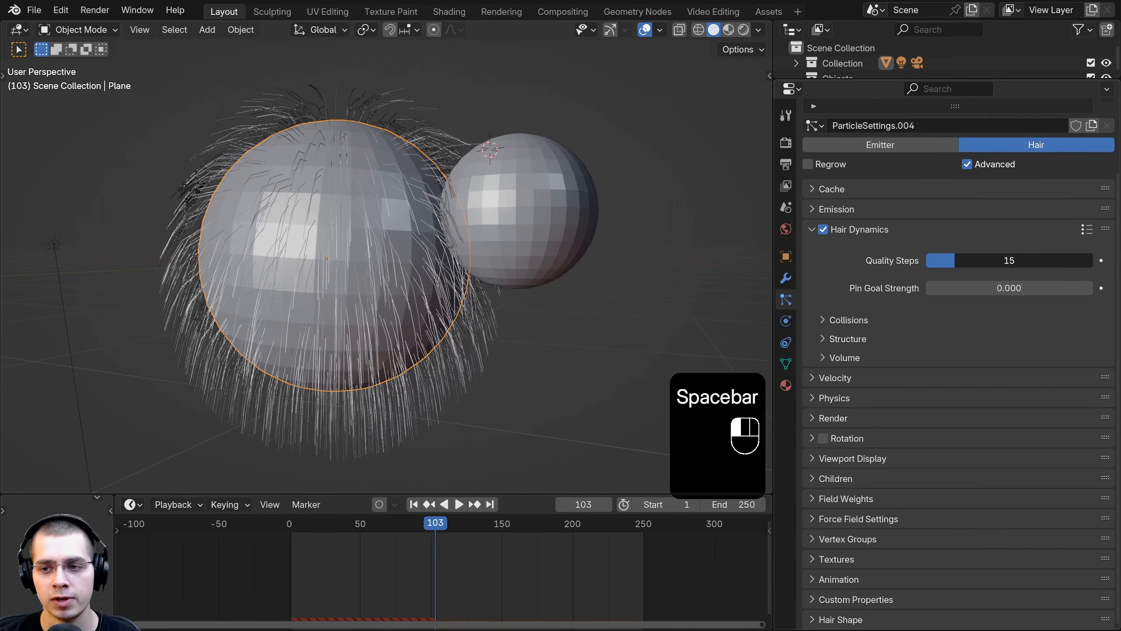
key(space)
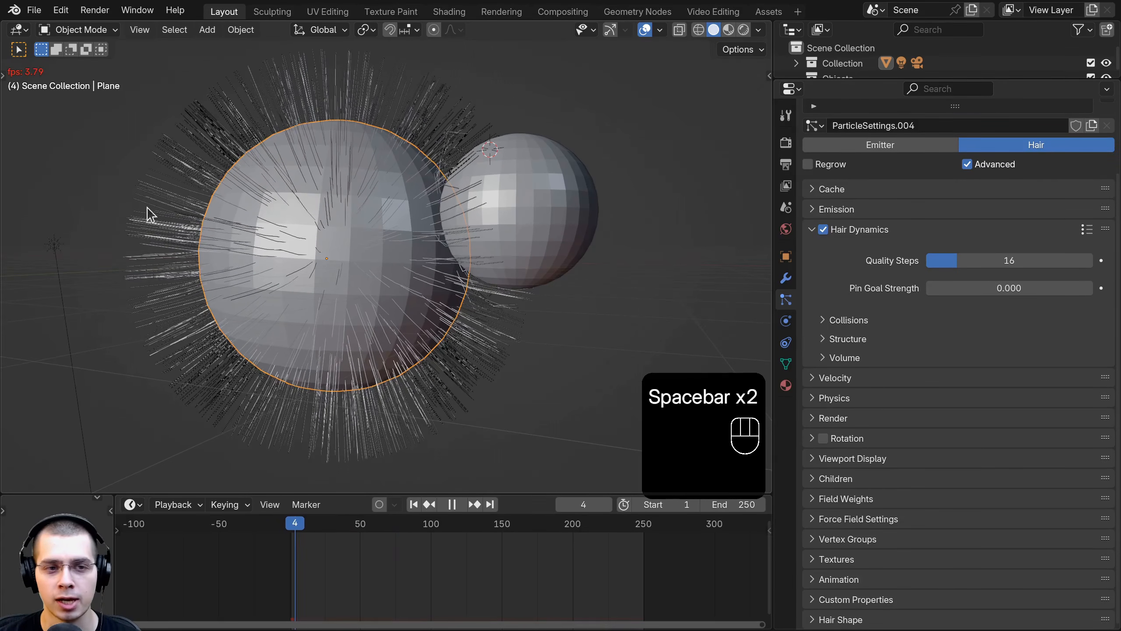
middle_drag(465, 196, 471, 192)
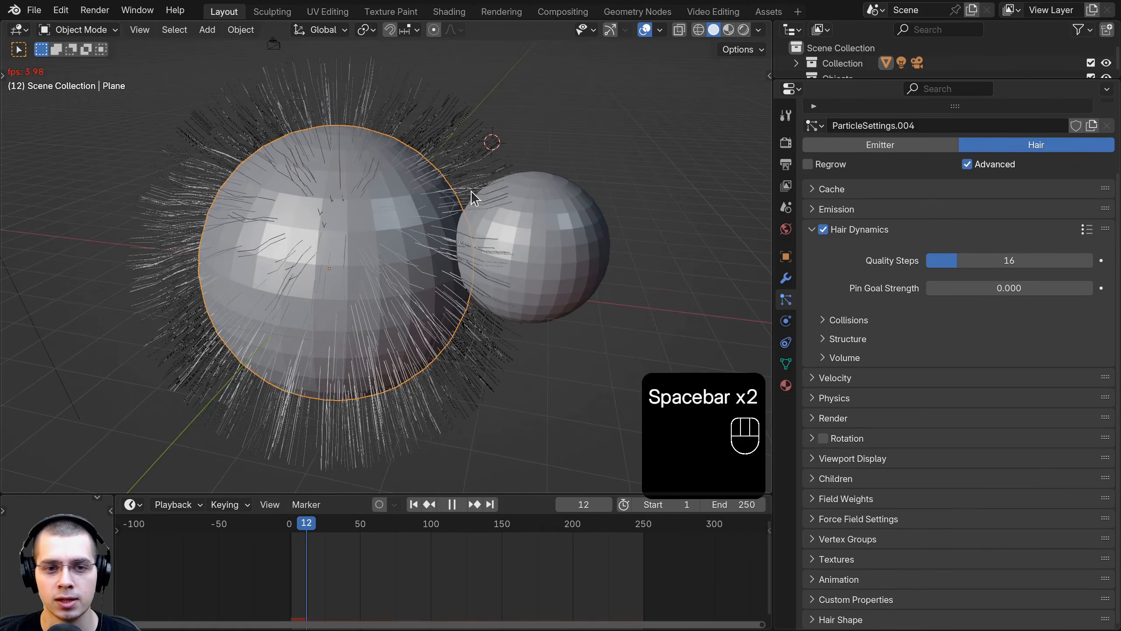
Step: Set the Pin Goal Strength to 50 and move the smaller sphere through the hair at the hairy sphere's upper side during playback
click(954, 290)
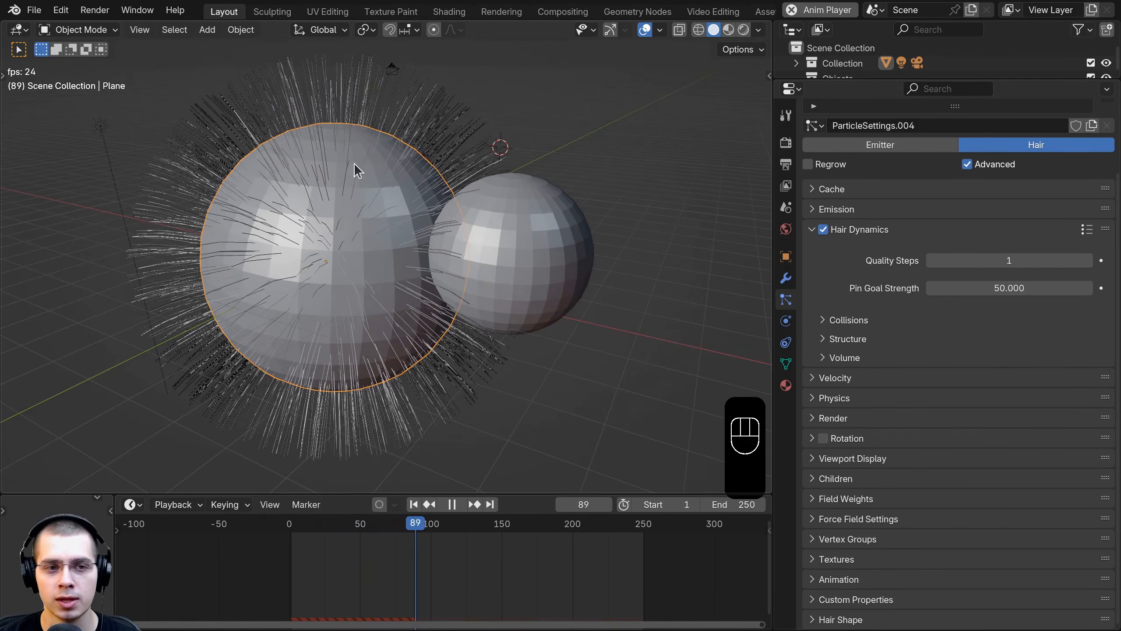
click(571, 250)
key(g)
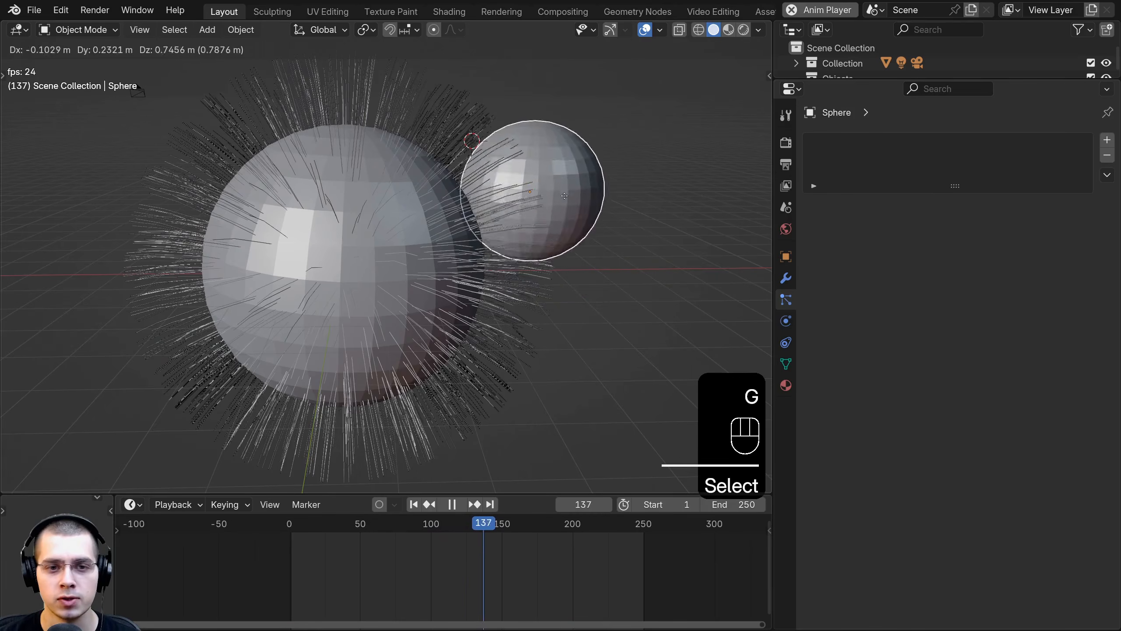
click(544, 175)
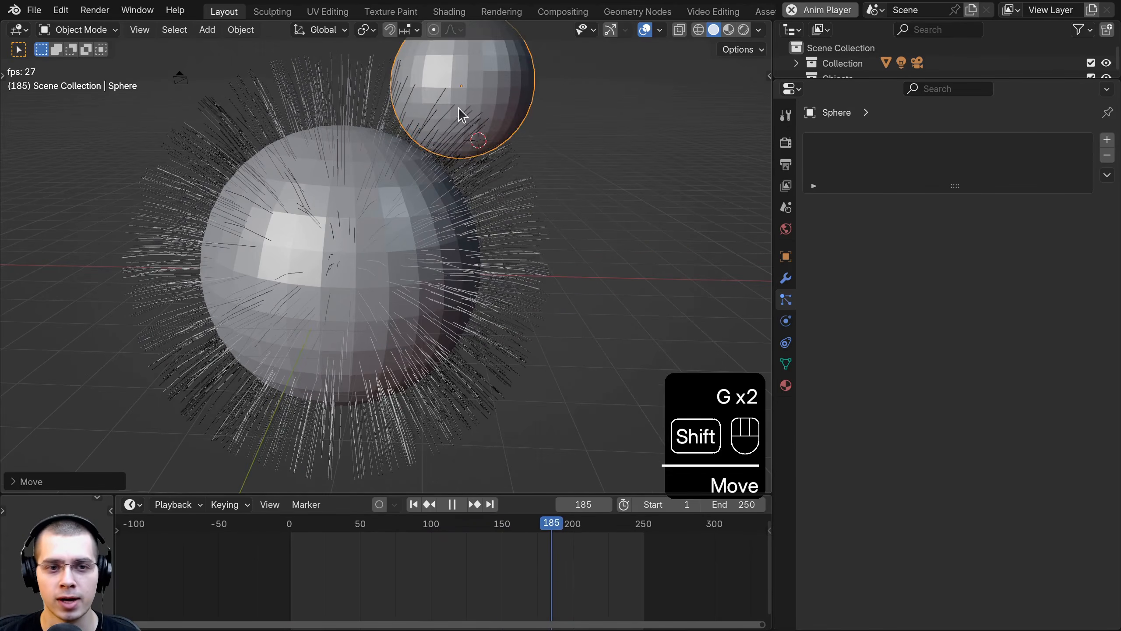
key(g)
click(487, 194)
Step: Select the hairy sphere, stop playback and set its Pin Goal Strength to 9.9
click(490, 274)
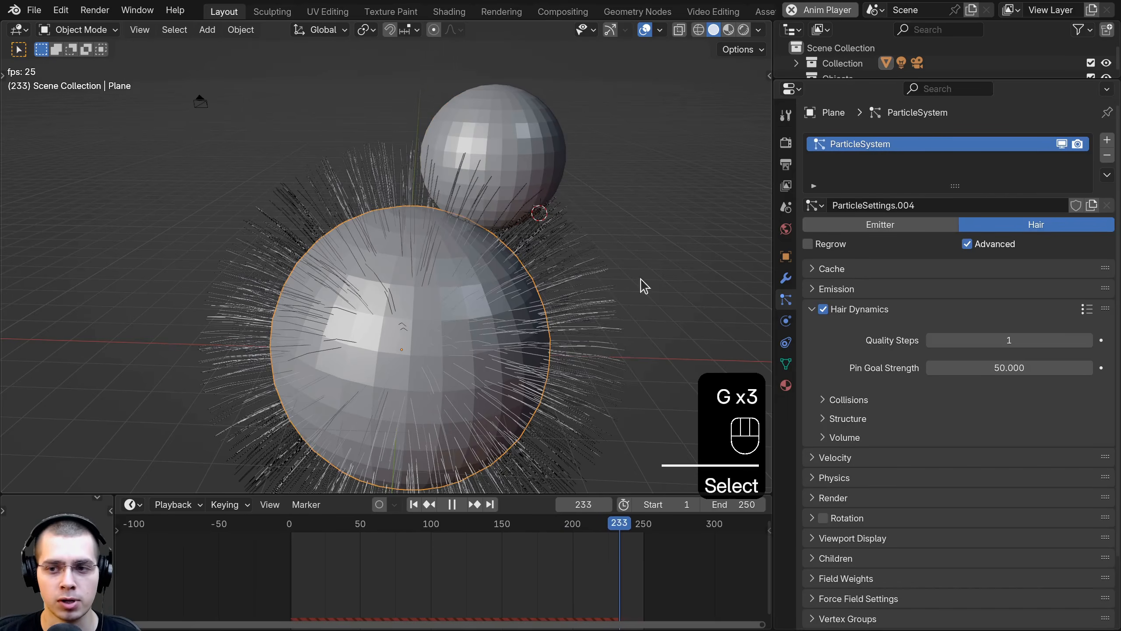
key(space)
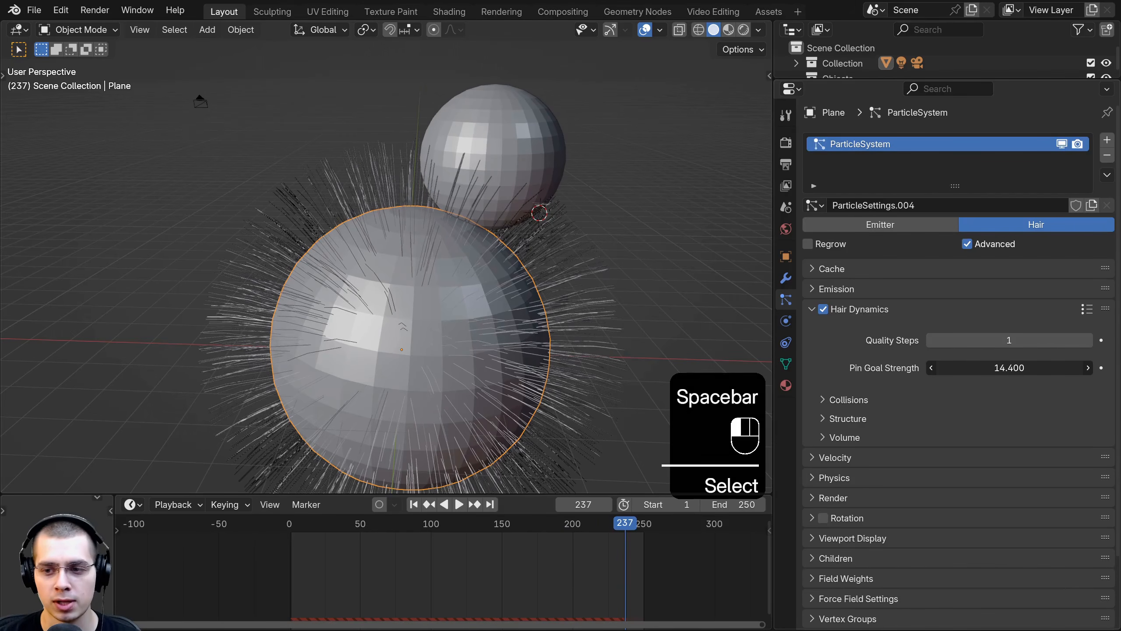
drag(1009, 368, 1034, 368)
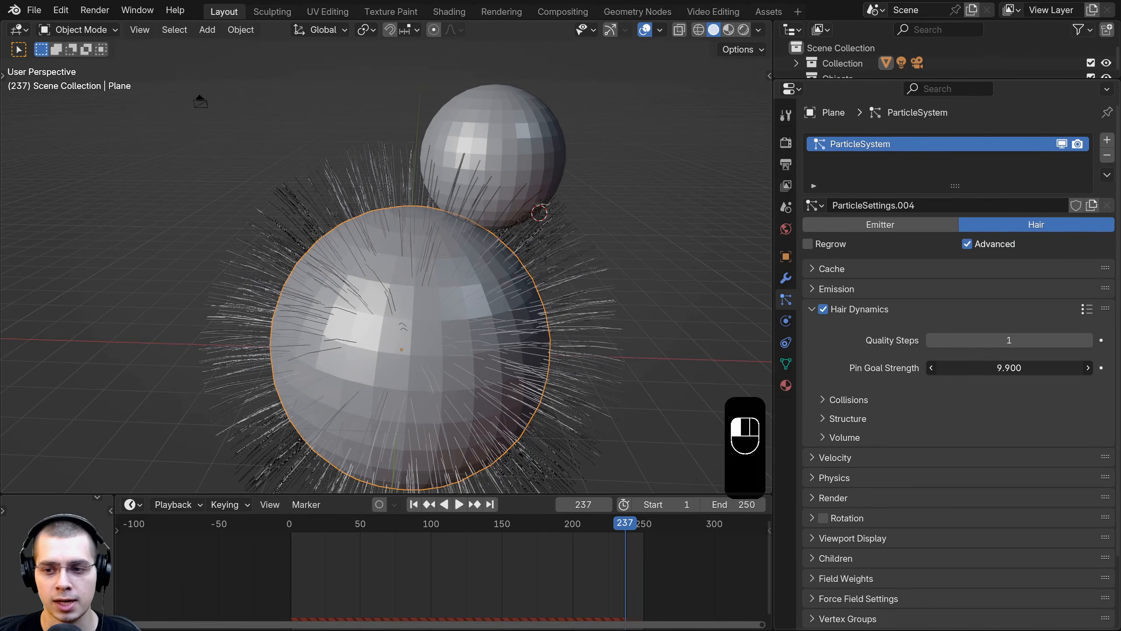
Step: Replay the simulation, move the smaller sphere across the hair on top of the hairy sphere and scale it up
click(528, 152)
key(g)
key(space)
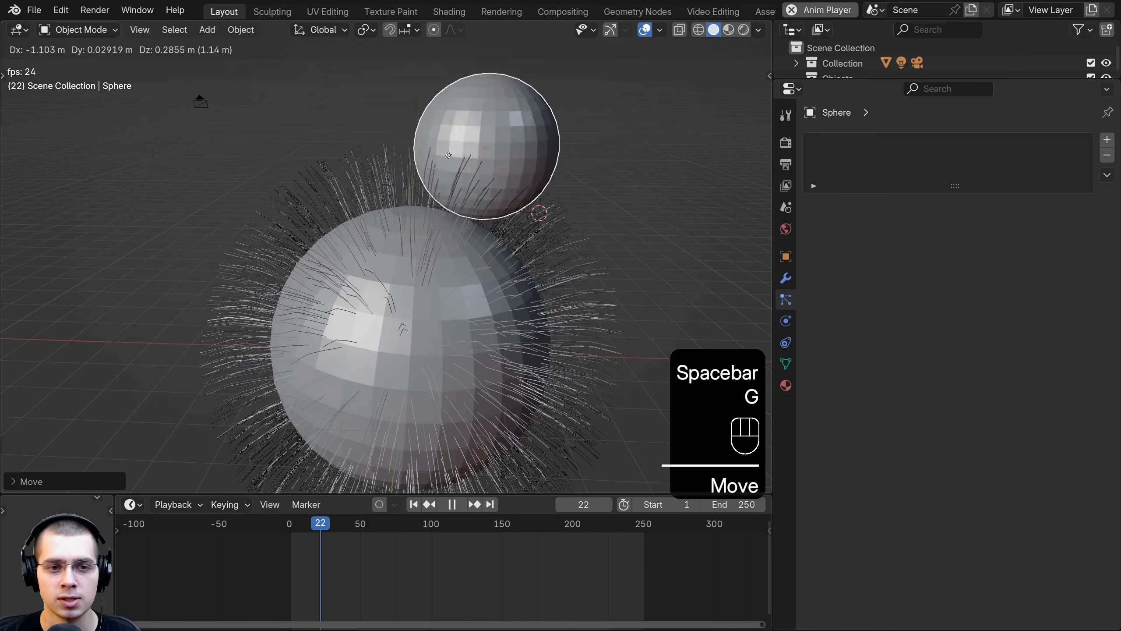
click(360, 155)
key(s)
click(385, 195)
Step: Move the enlarged sphere around the hair to the hairy sphere's lower front, and select the hairy sphere
key(g)
click(535, 194)
middle_drag(536, 195, 494, 154)
key(g)
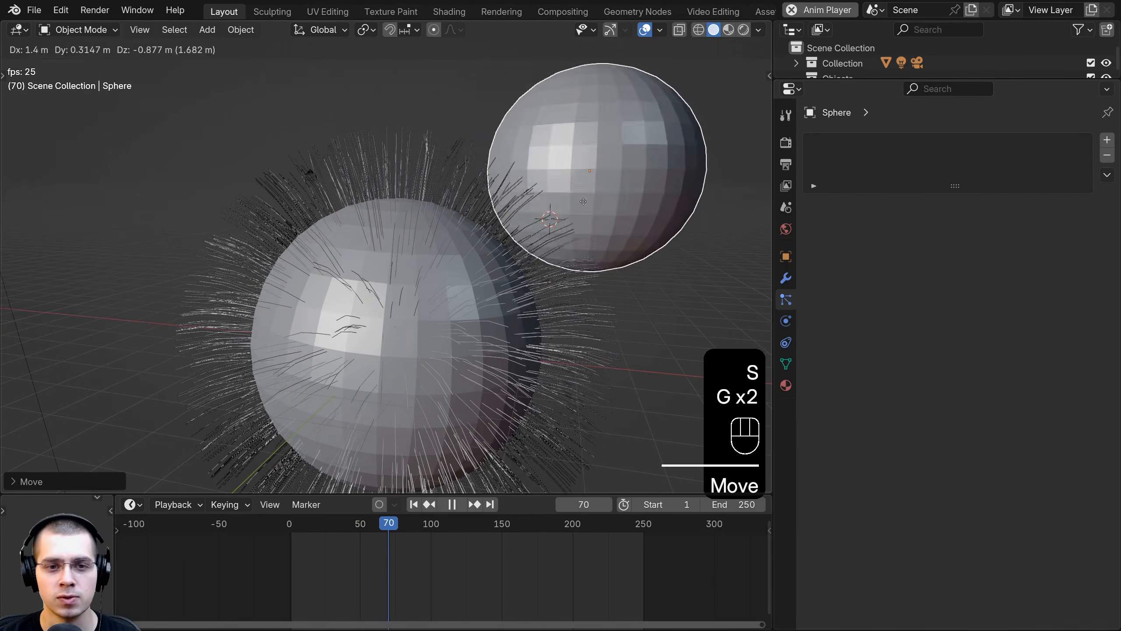
click(395, 363)
click(395, 363)
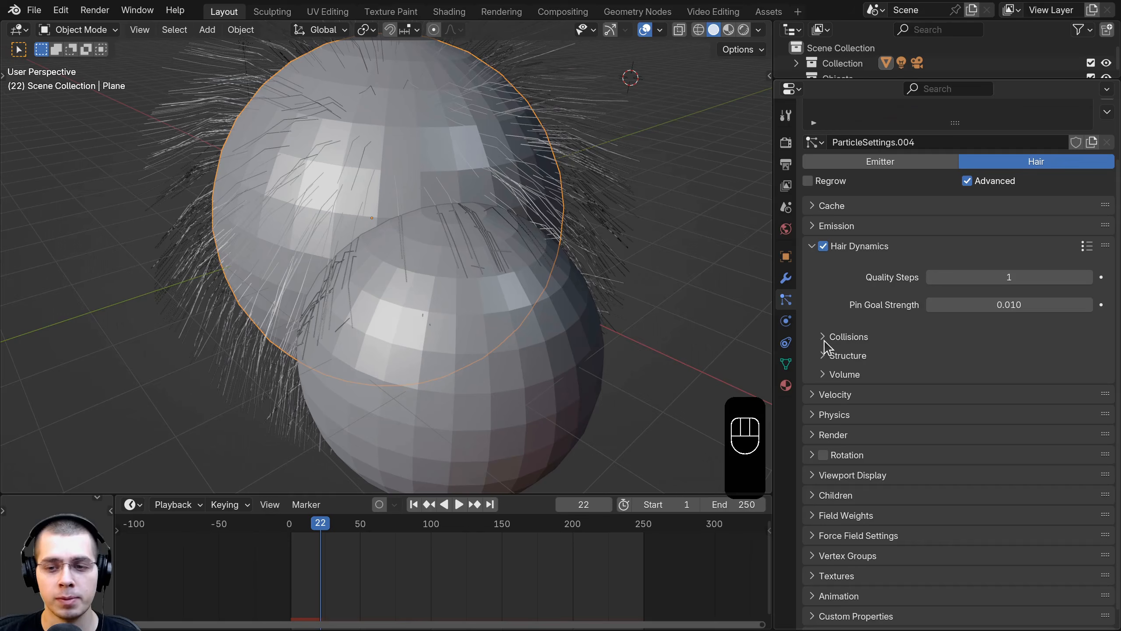
Step: Set the hair collision Quality to 9 and replay the simulation from frame 0, viewing where the spheres meet
click(827, 344)
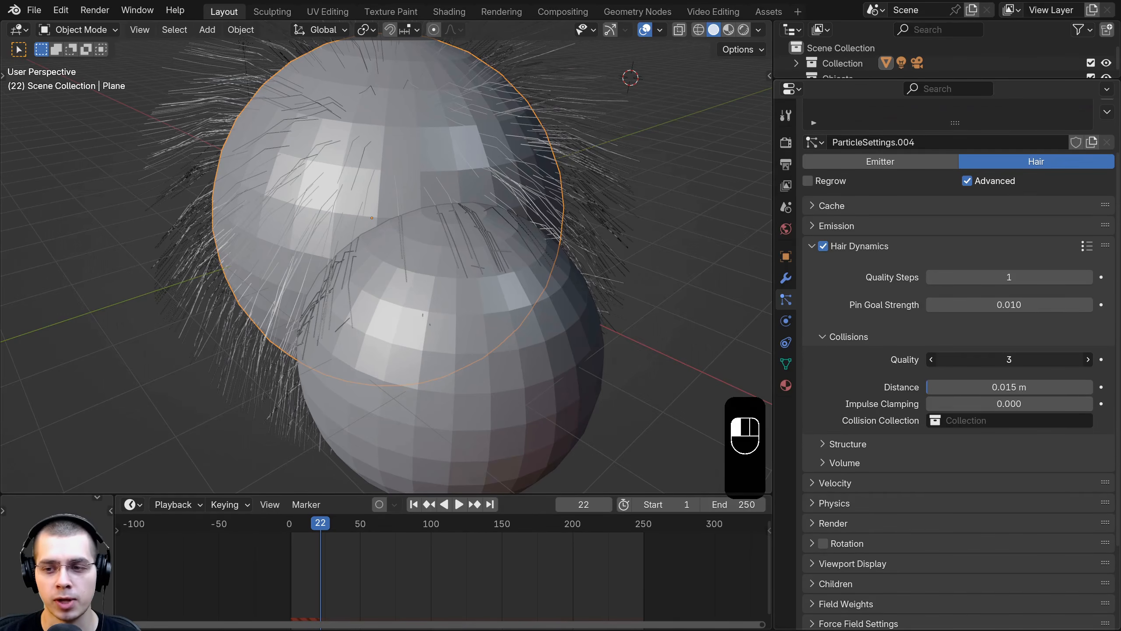
drag(1020, 360, 1068, 363)
click(289, 524)
key(space)
middle_drag(534, 309, 603, 281)
shift+middle_drag(565, 242, 551, 272)
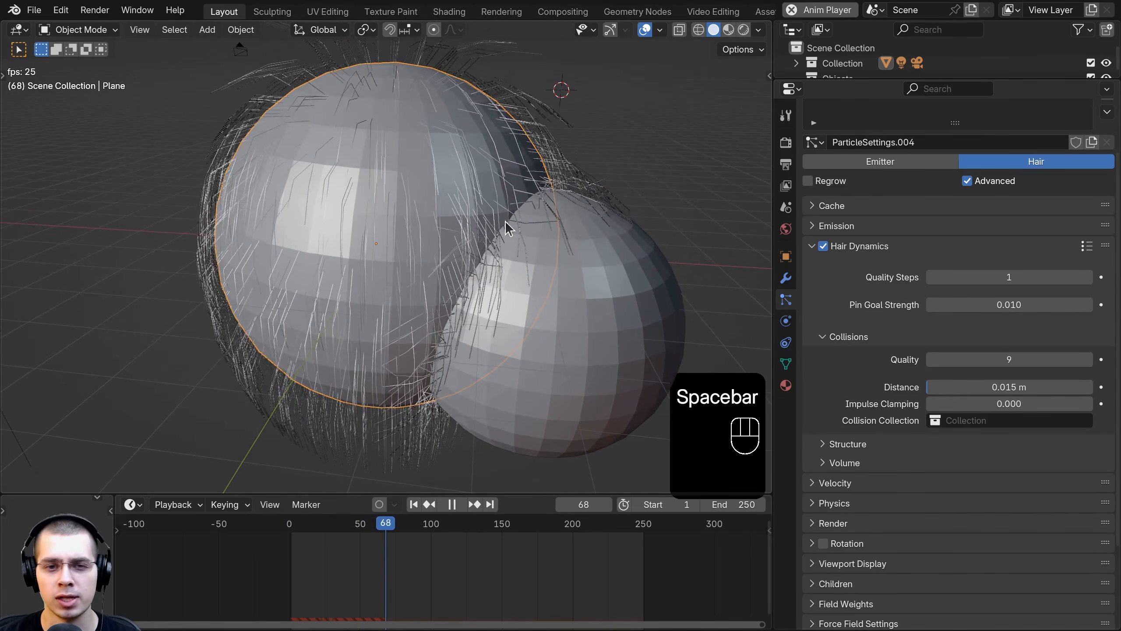
Step: Set the hair collision Quality to 1 and view the hair where the two spheres meet
drag(1011, 360, 948, 359)
shift+middle_drag(530, 276, 499, 256)
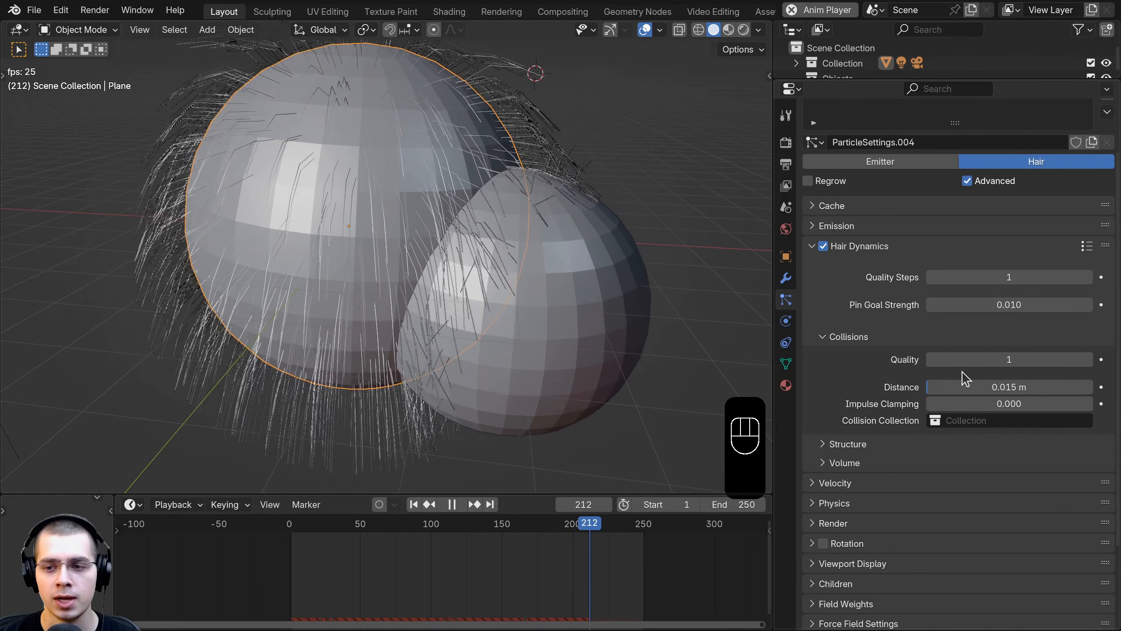
click(962, 389)
click(895, 343)
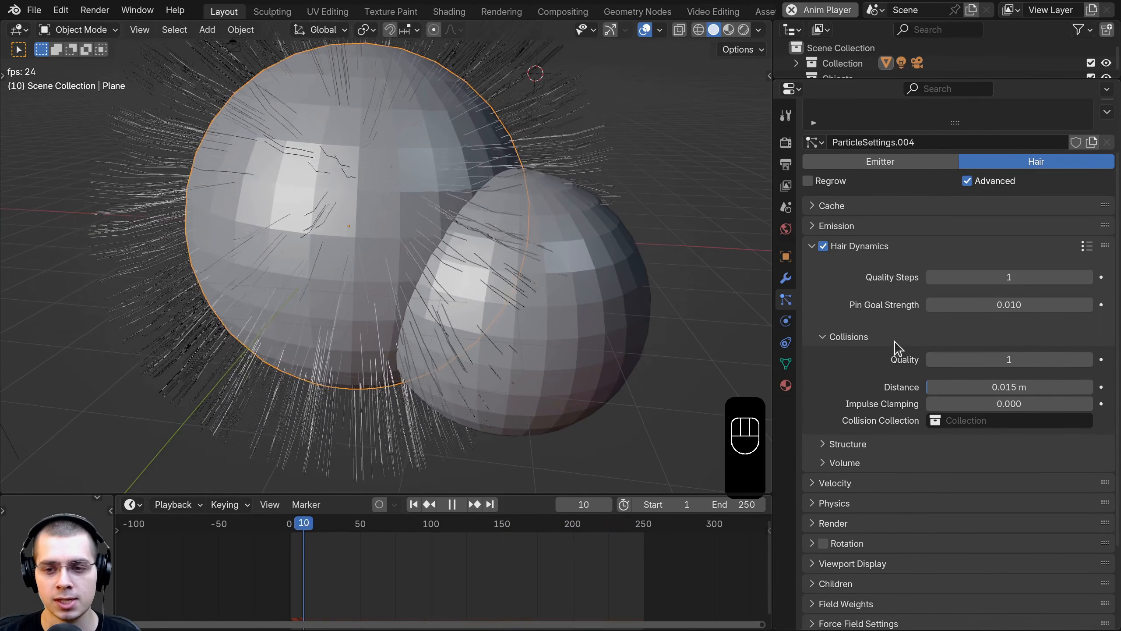
Step: Increase the hairy sphere's hair collision Distance to 0.158 m
click(939, 390)
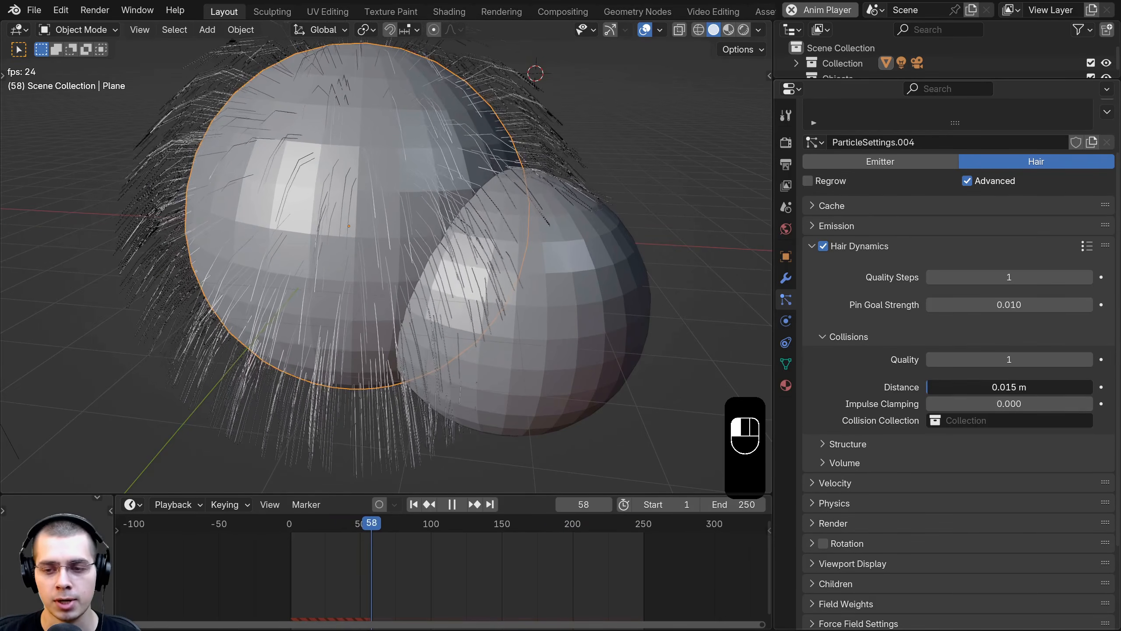
drag(939, 387, 958, 387)
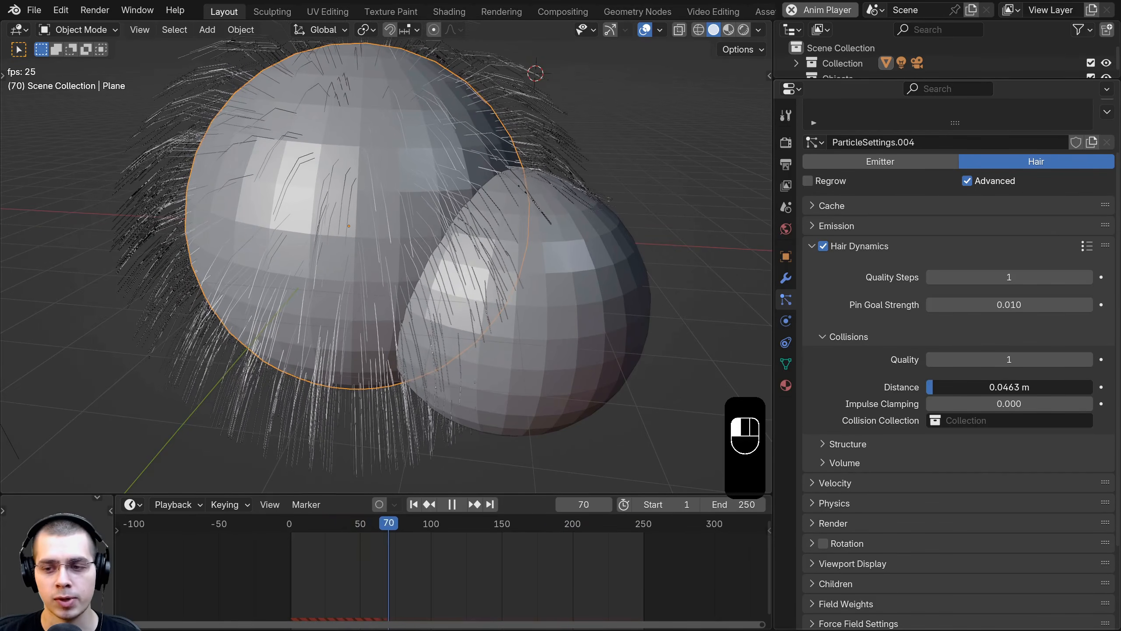
click(657, 298)
click(387, 185)
drag(934, 450, 978, 450)
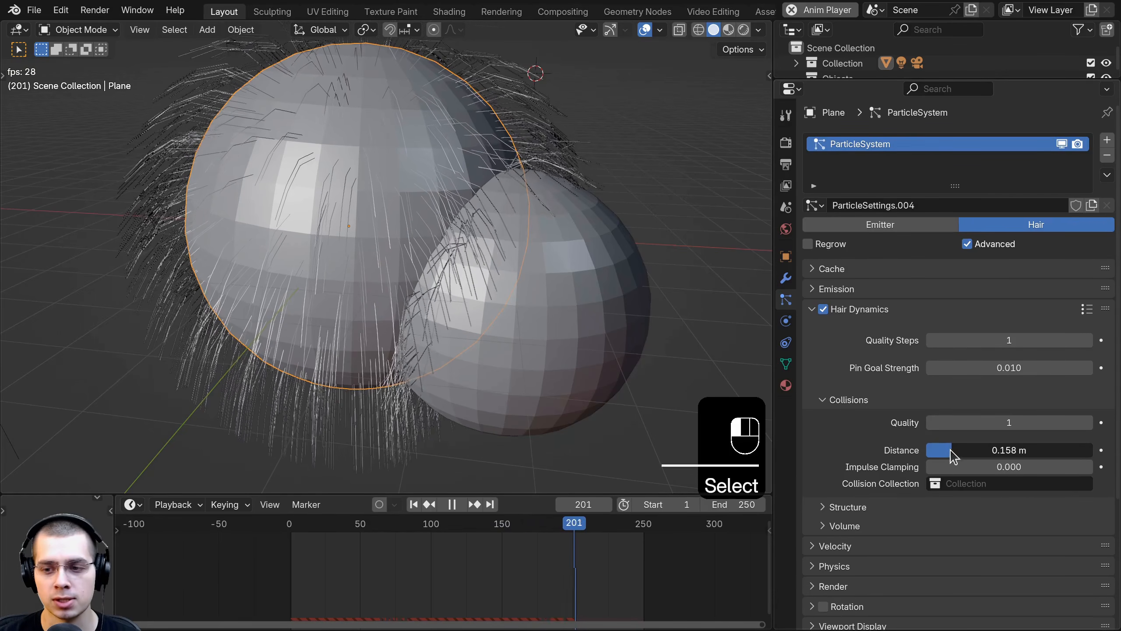
Step: Select the collision sphere and move it up beside the top of the hairy sphere during playback
click(564, 321)
key(g)
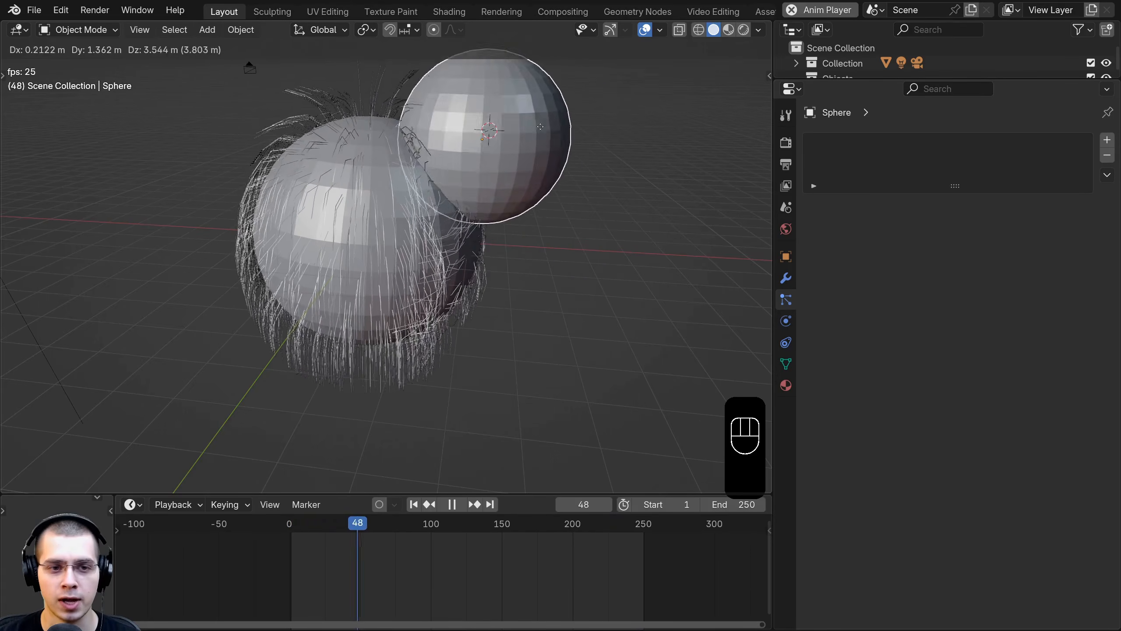
click(514, 92)
shift+middle_drag(433, 254, 438, 324)
Step: Move the collision sphere down through the hair and back up until it rests against the hairy sphere's side
key(g)
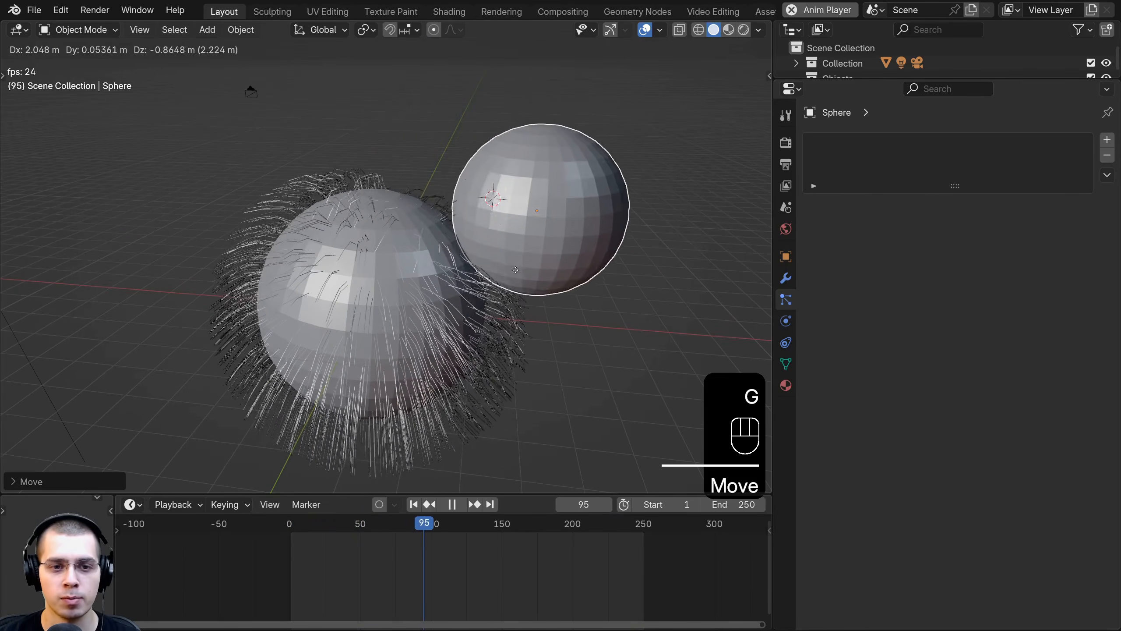
click(507, 339)
middle_drag(507, 339, 436, 313)
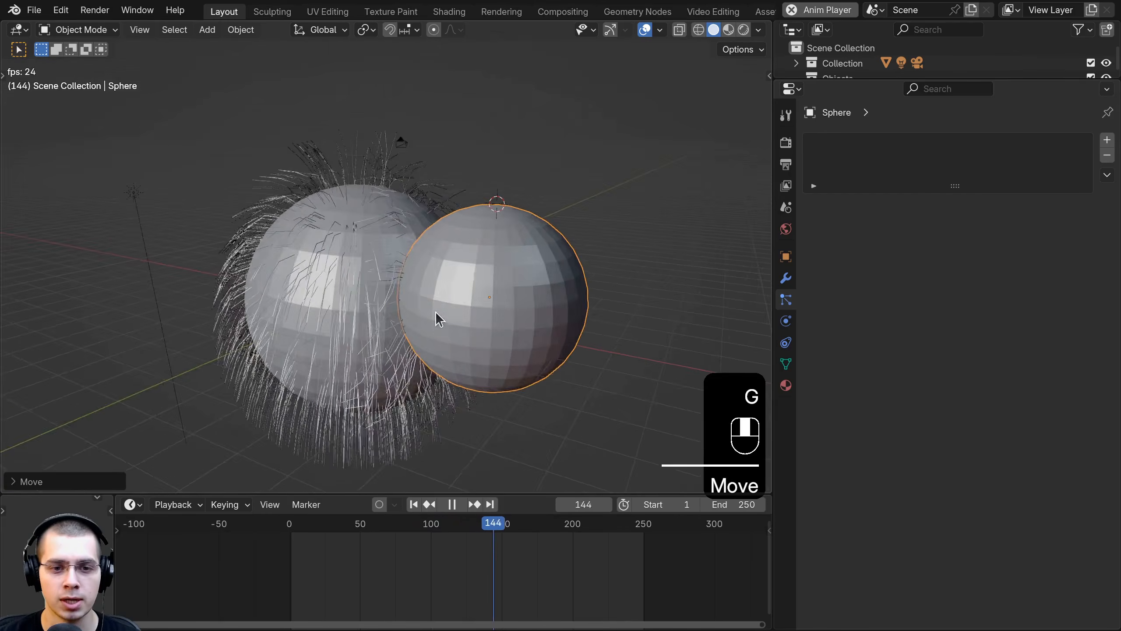
key(g)
click(520, 405)
key(g)
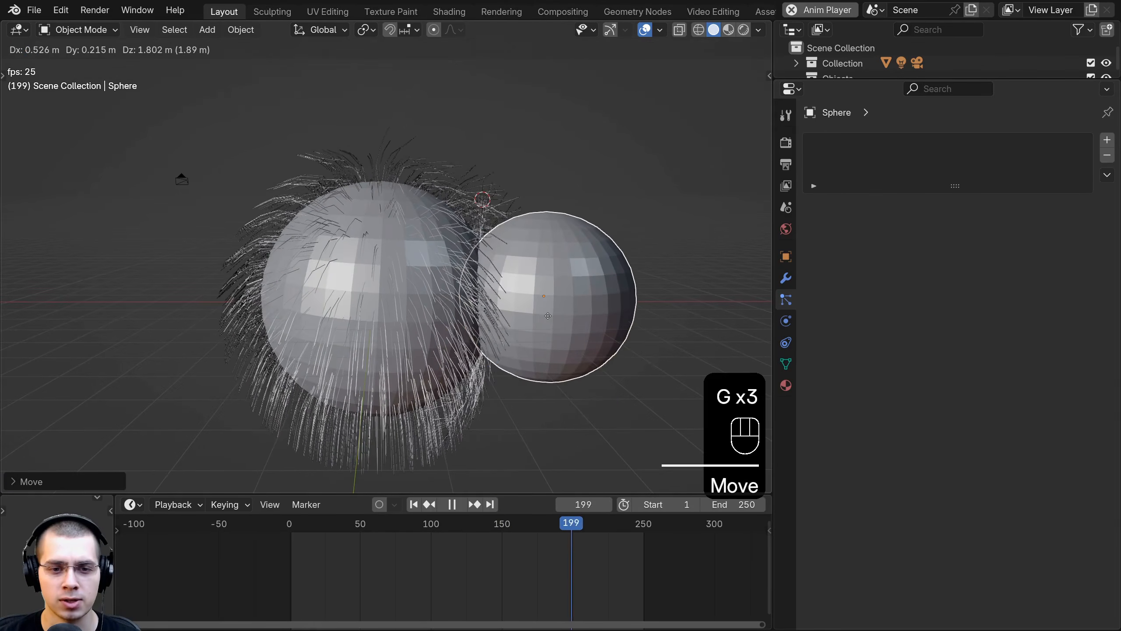
click(548, 316)
Step: Select the hairy sphere, set the hair Structure's Vertex Mass to 4 kg and replay the simulation from the start
shift+click(350, 296)
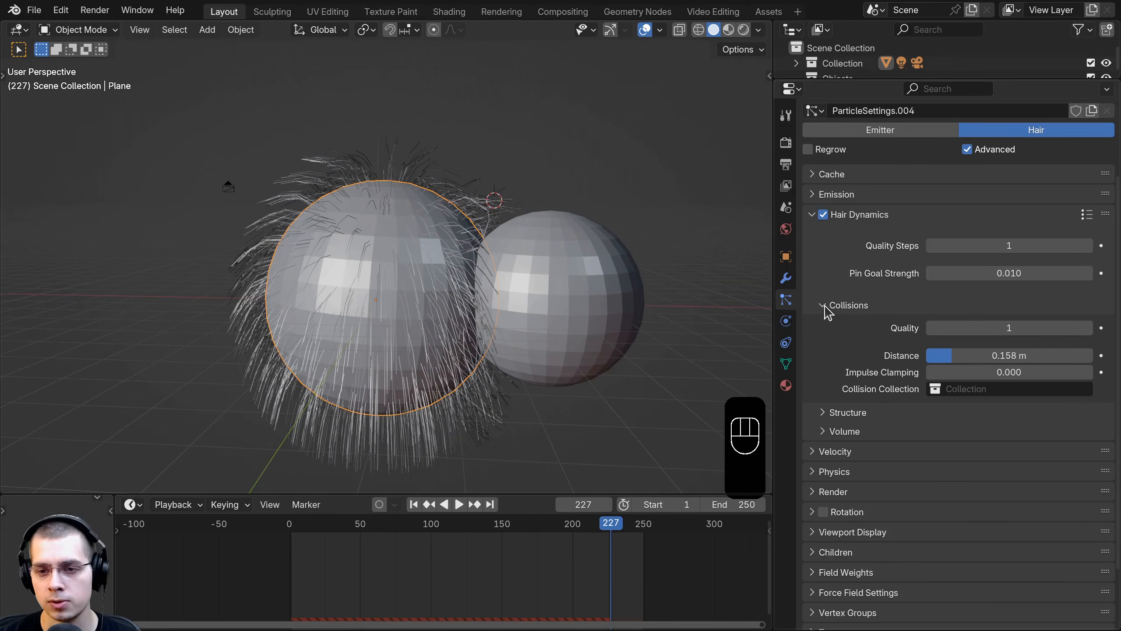
click(825, 306)
click(823, 339)
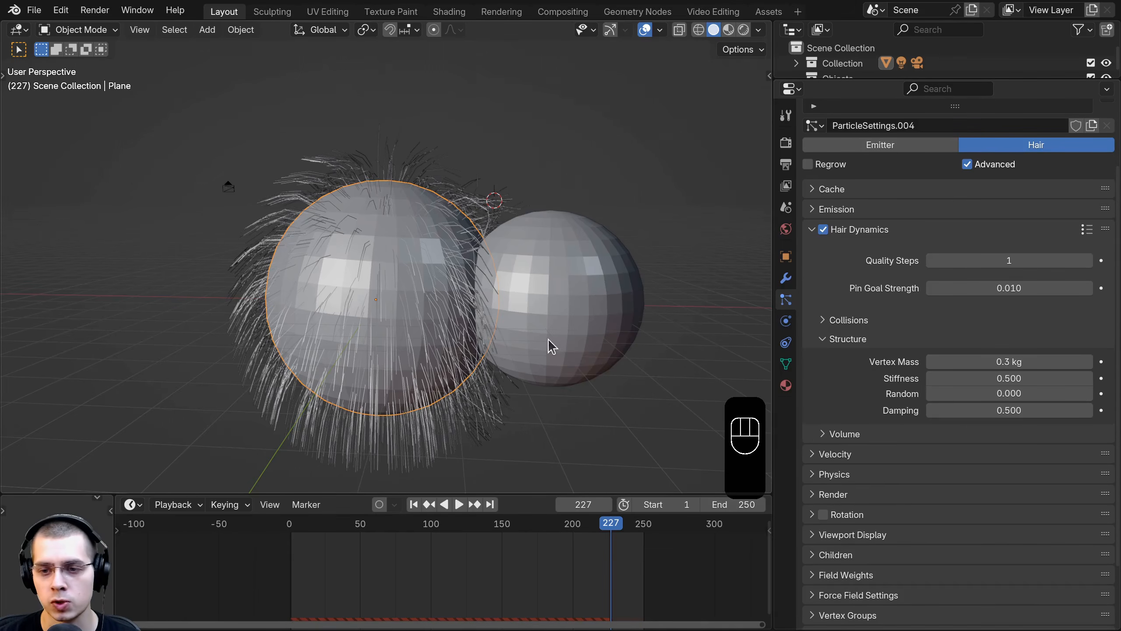
scroll(940, 336, up, 1)
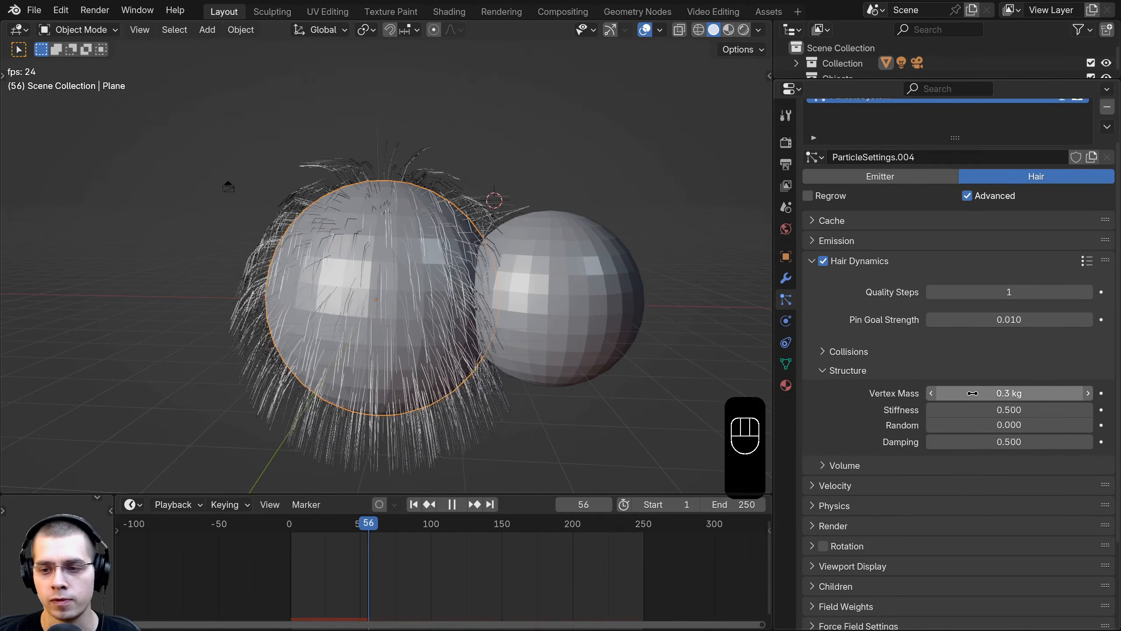
drag(971, 392, 1009, 393)
click(414, 504)
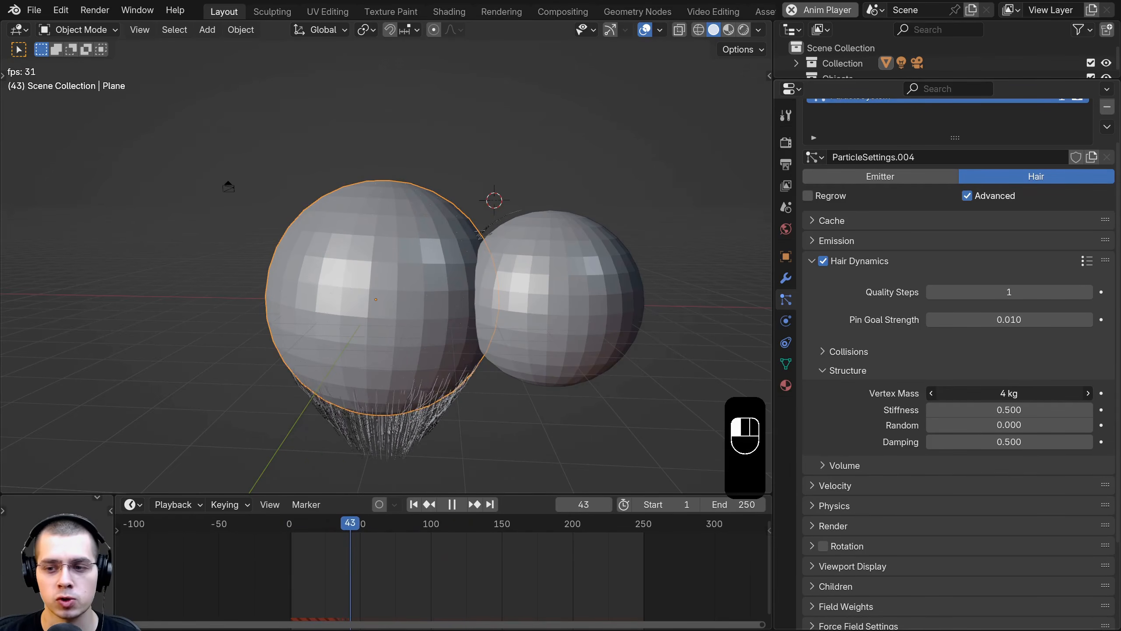
drag(287, 525, 238, 570)
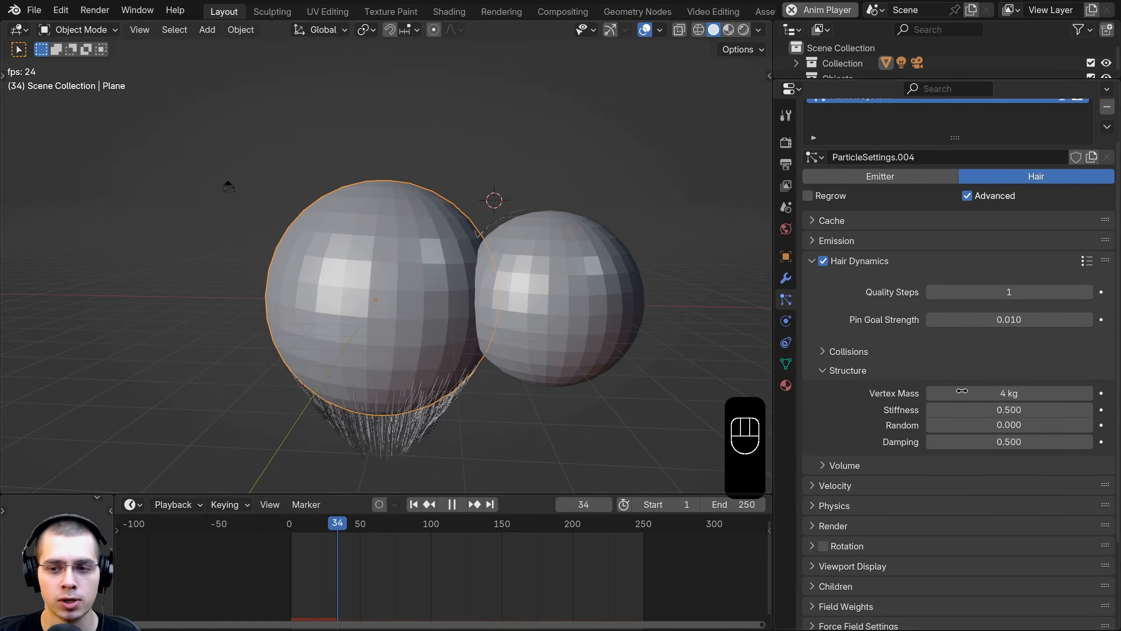
Step: Set the hair's Vertex Mass to 0.7 kg and replay the simulation from the start, viewing the hair up close
middle_drag(383, 398, 356, 398)
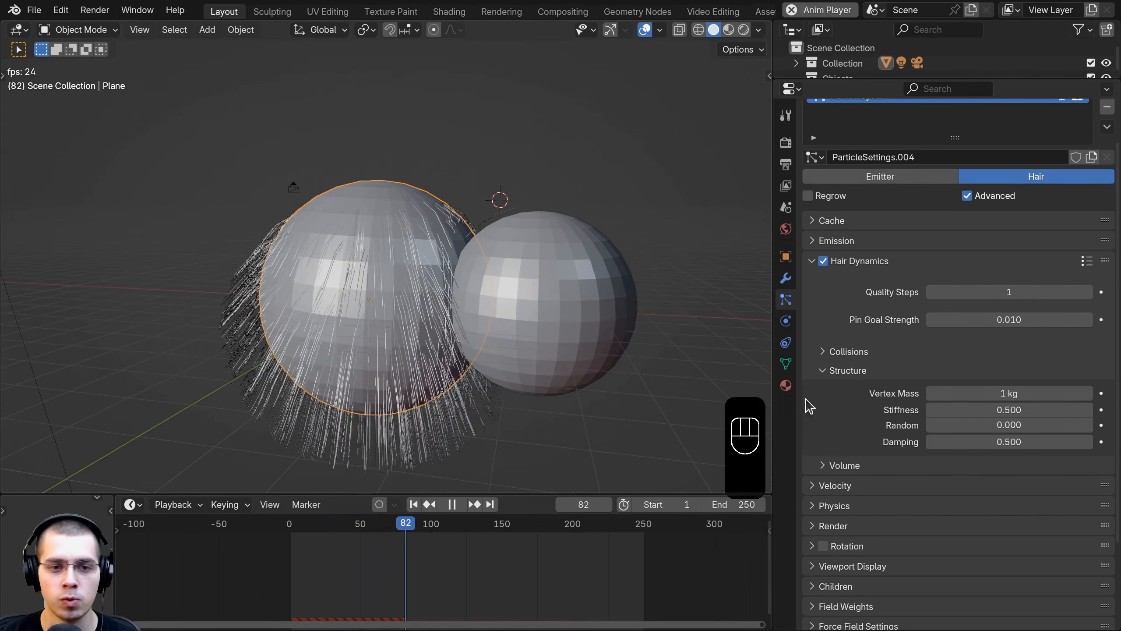
shift+drag(965, 393, 948, 393)
drag(352, 524, 253, 561)
middle_drag(366, 225, 389, 228)
scroll(390, 228, up, 2)
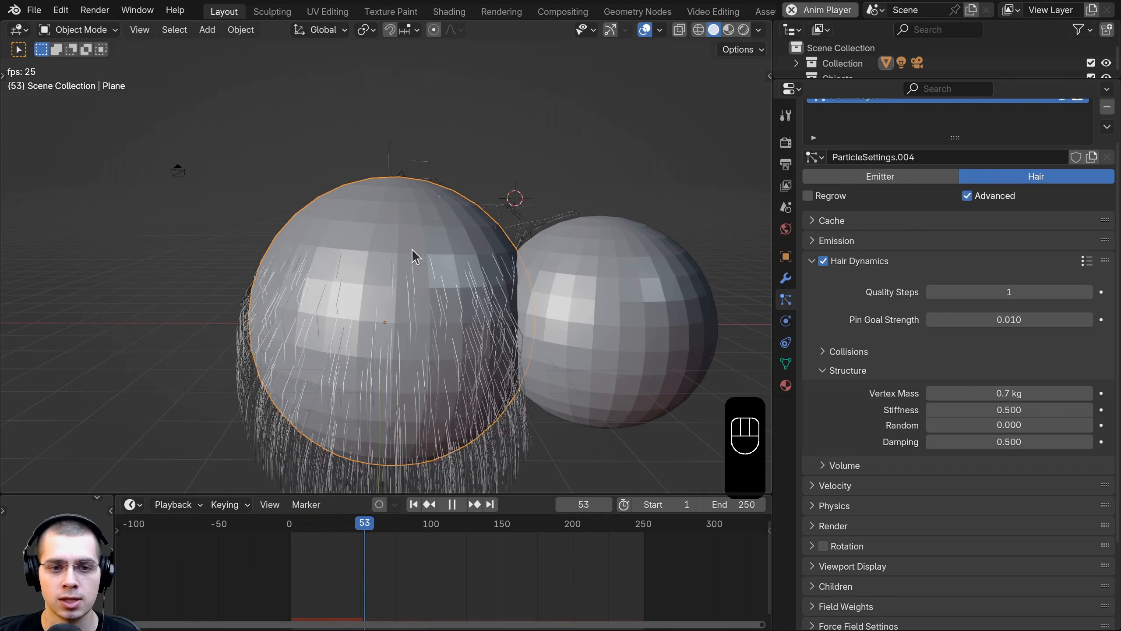
Step: Set the hair Stiffness to 35.7 and move the collision sphere across the hair to the hairy sphere's upper side
key(space)
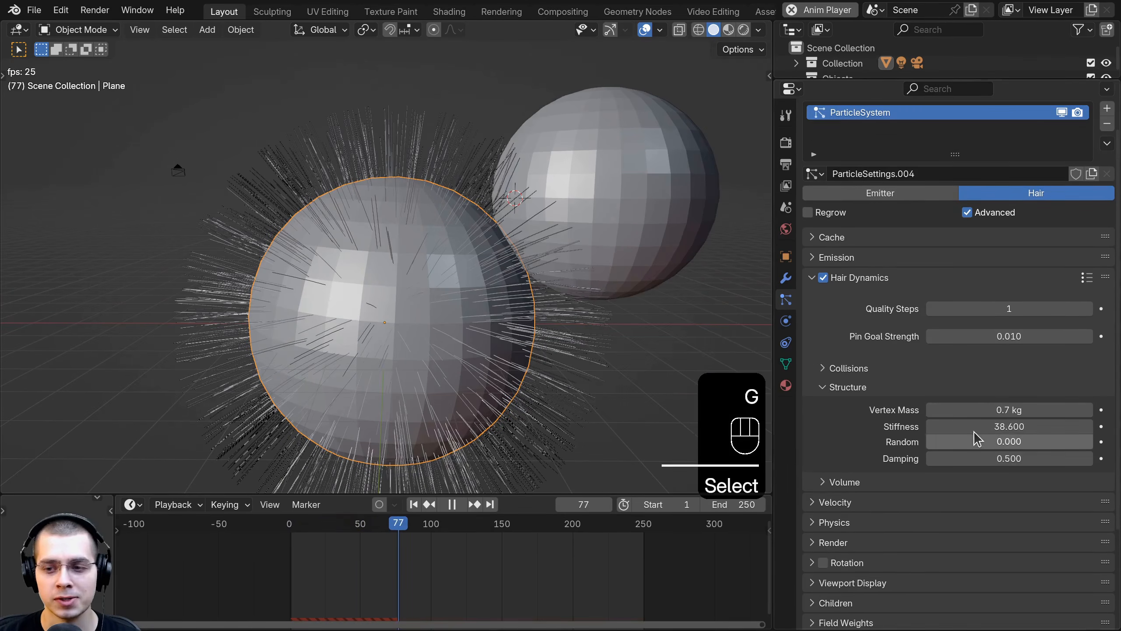
drag(975, 427, 972, 427)
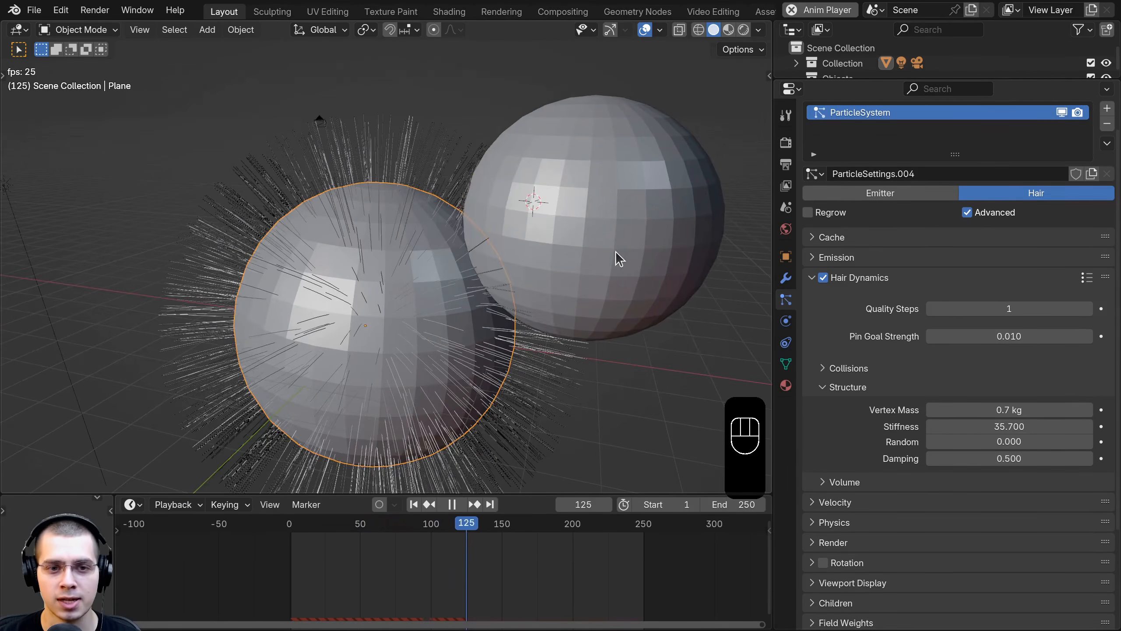
click(618, 258)
key(g)
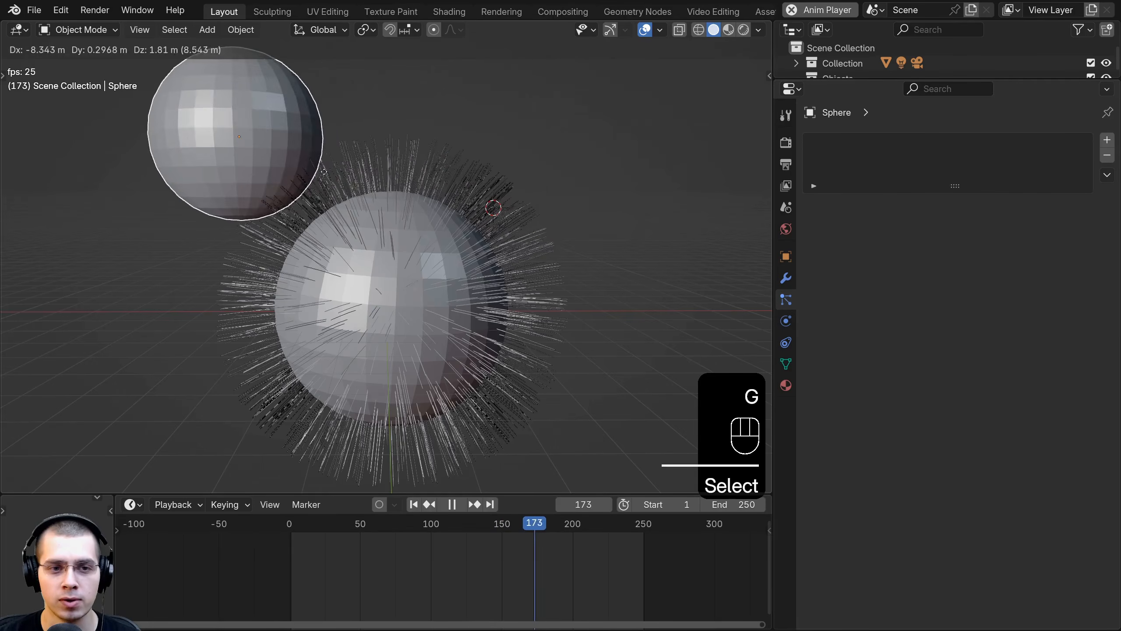
click(655, 214)
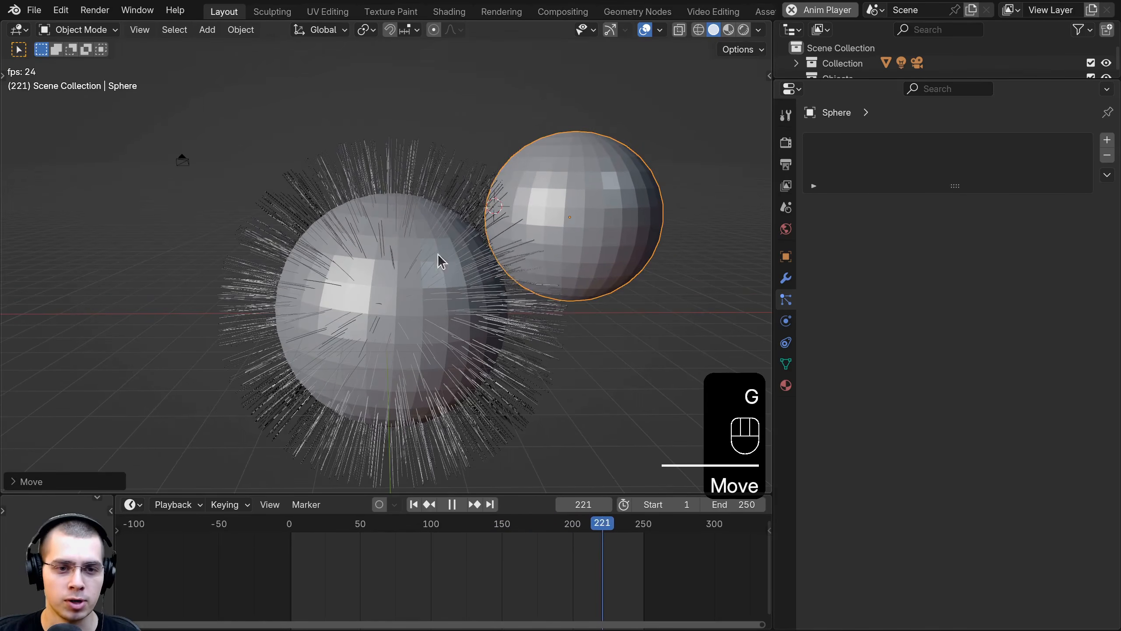
Step: Select the hairy sphere, set the hair Stiffness to 3.3 and Random to 1, and play the simulation
click(438, 258)
key(space)
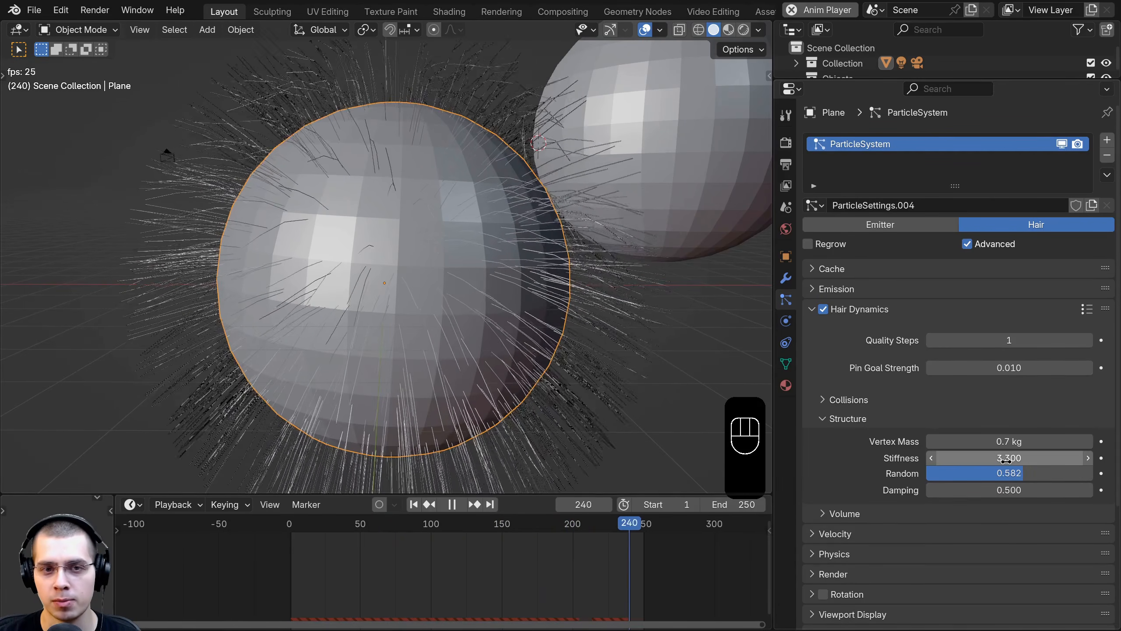
drag(1013, 477, 1087, 476)
scroll(669, 327, down, 3)
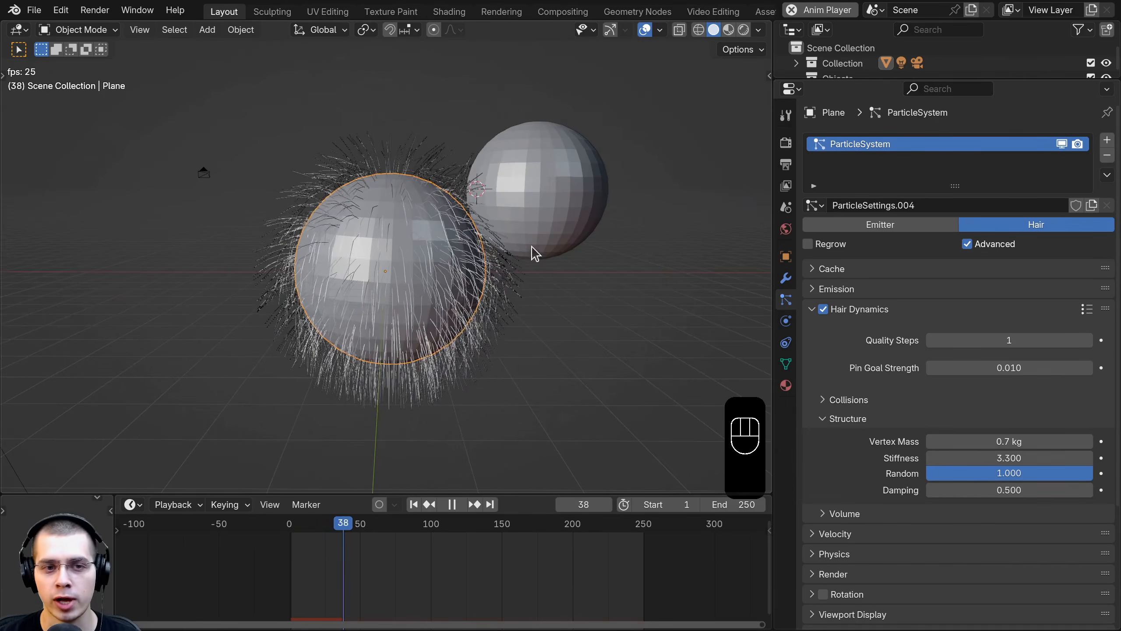
Step: Move the collision sphere sideways, well clear of the hairy sphere
shift+middle_drag(530, 216, 564, 215)
click(573, 212)
key(g)
click(37, 213)
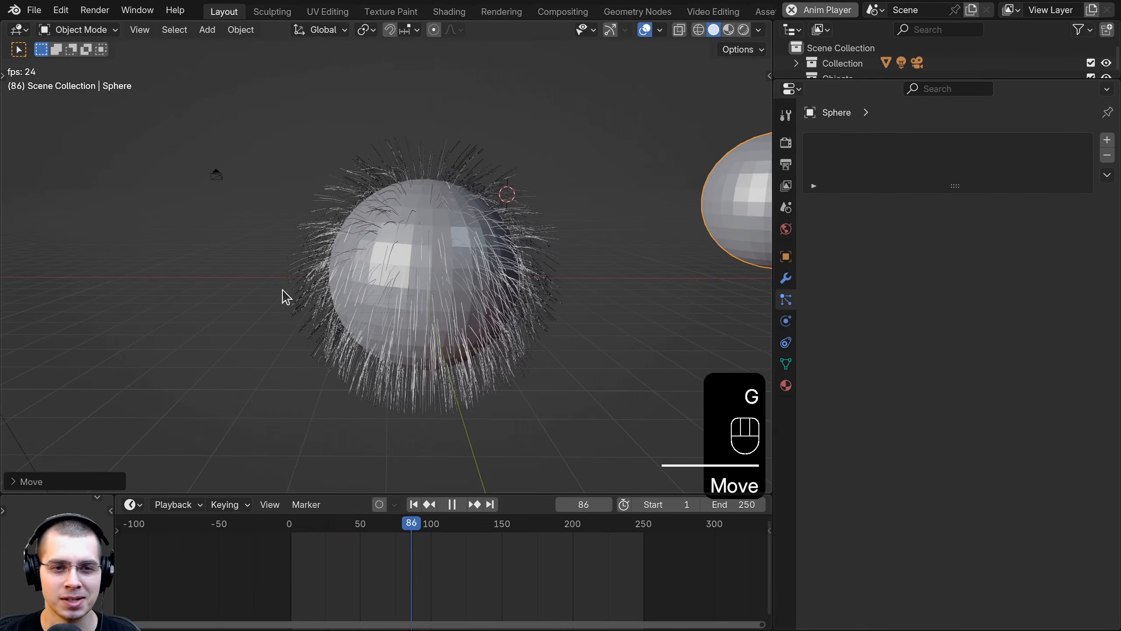
Step: Reselect the hairy sphere, adjust its hair Stiffness and examine the simulated hair up close
middle_drag(282, 291, 329, 291)
click(419, 279)
scroll(443, 274, up, 1)
scroll(445, 282, up, 1)
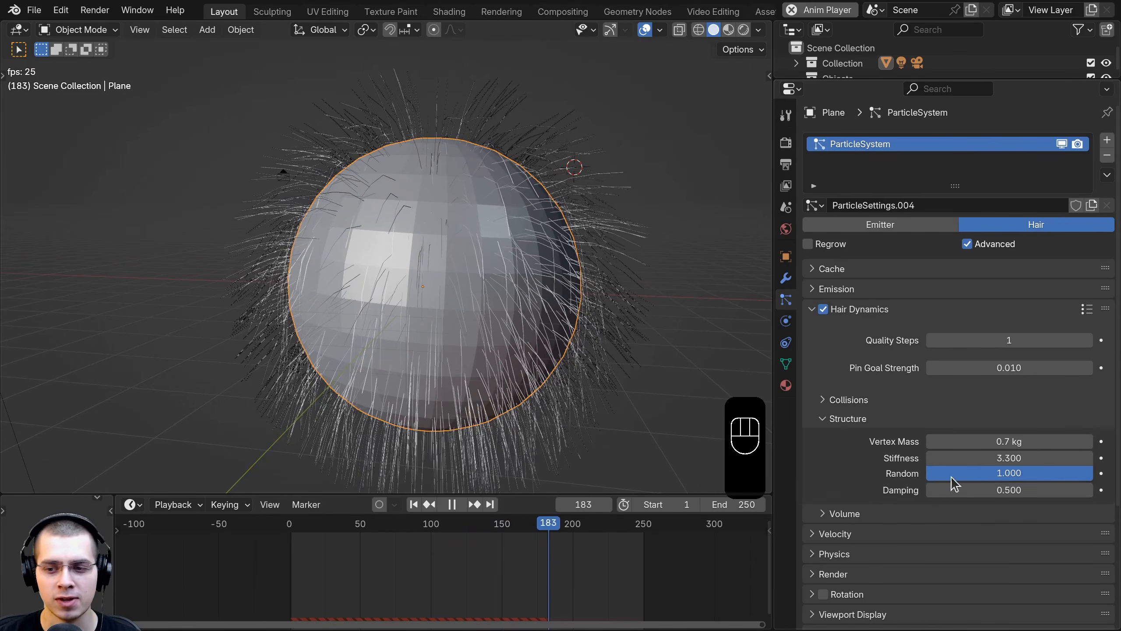
shift+middle_drag(582, 350, 580, 280)
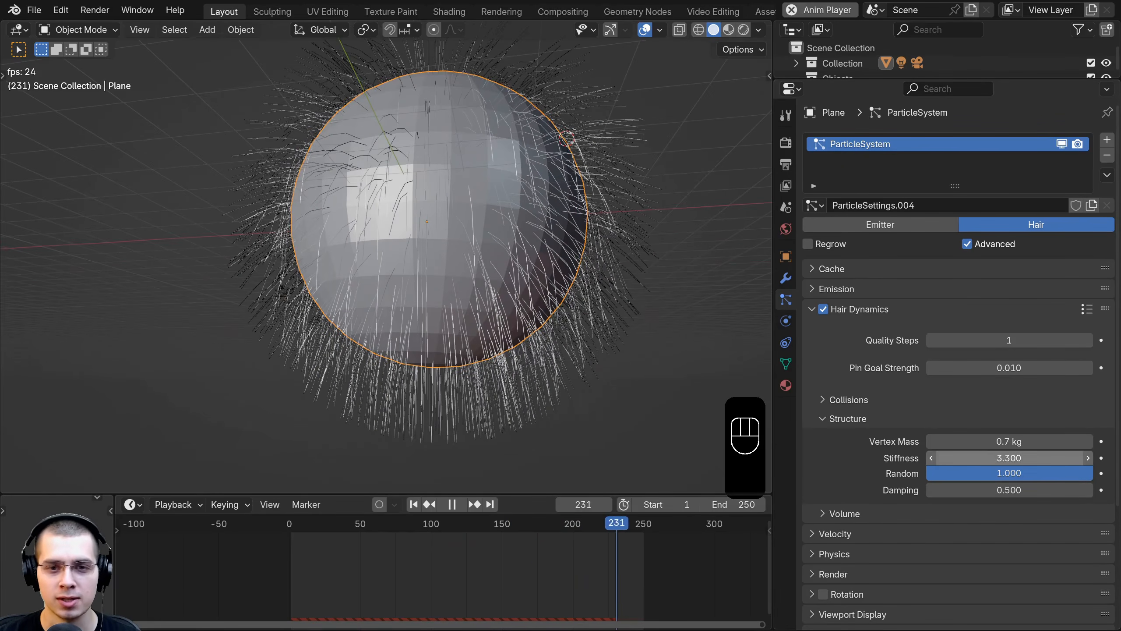
drag(1009, 458, 1029, 458)
shift+middle_drag(451, 279, 456, 456)
scroll(437, 178, up, 1)
middle_drag(460, 209, 456, 249)
scroll(457, 241, up, 1)
scroll(526, 275, down, 3)
shift+middle_drag(525, 286, 518, 231)
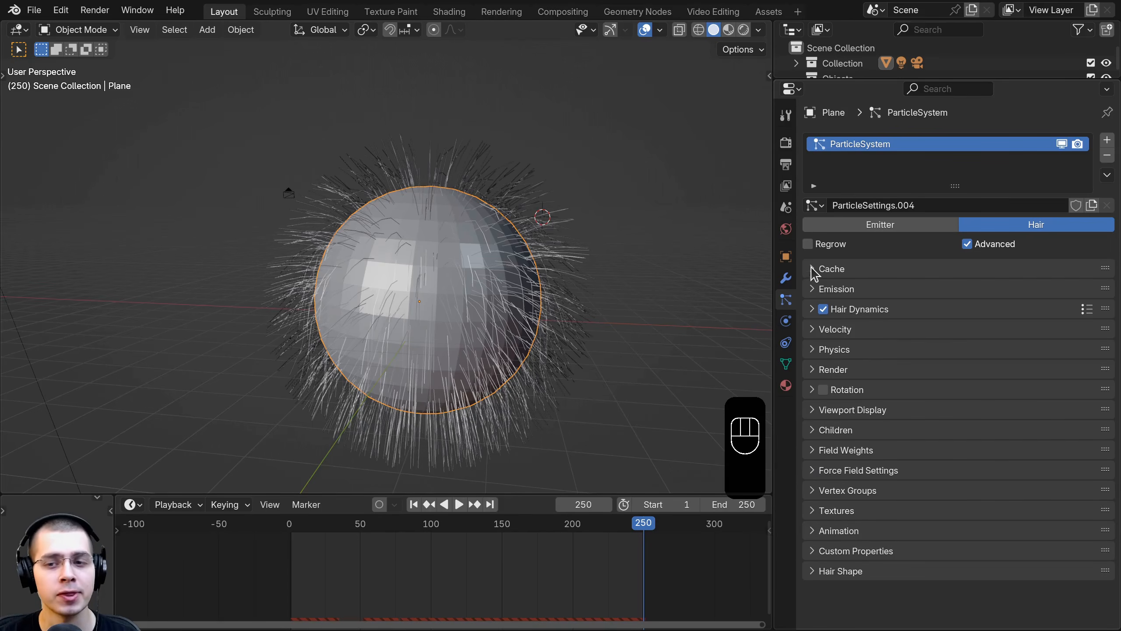
Step: Open the hair particle system's Cache settings and review the simulation range and baking options
click(815, 269)
mouse_move(473, 359)
shift+middle_down()
mouse_move(484, 372)
mouse_move(479, 364)
shift+middle_up()
scroll(484, 373, up, 1)
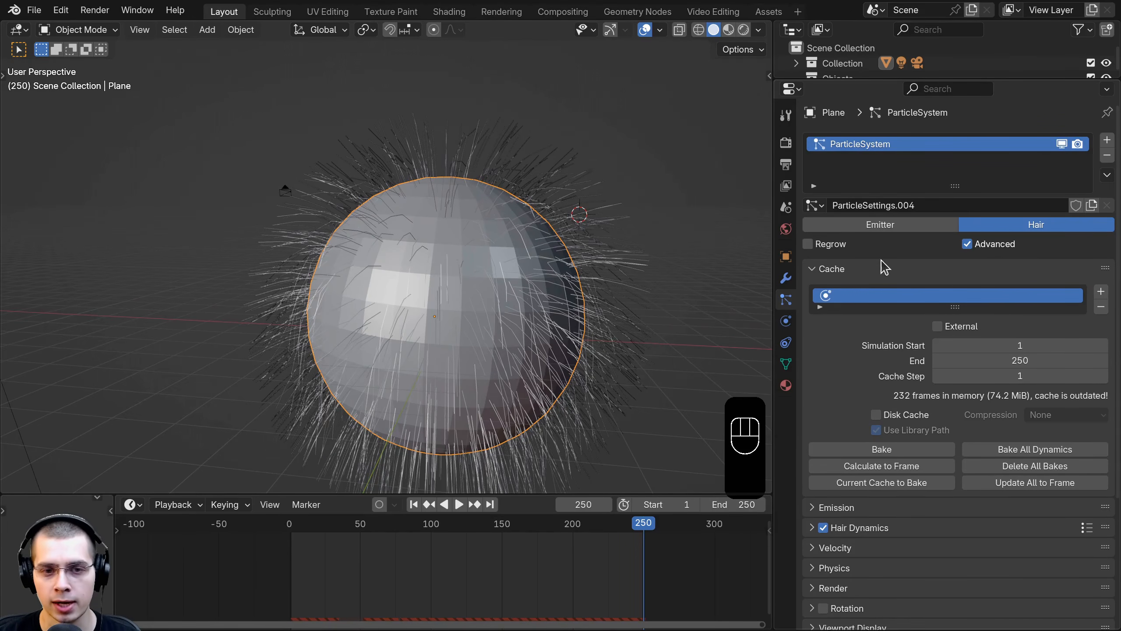
scroll(885, 268, down, 8)
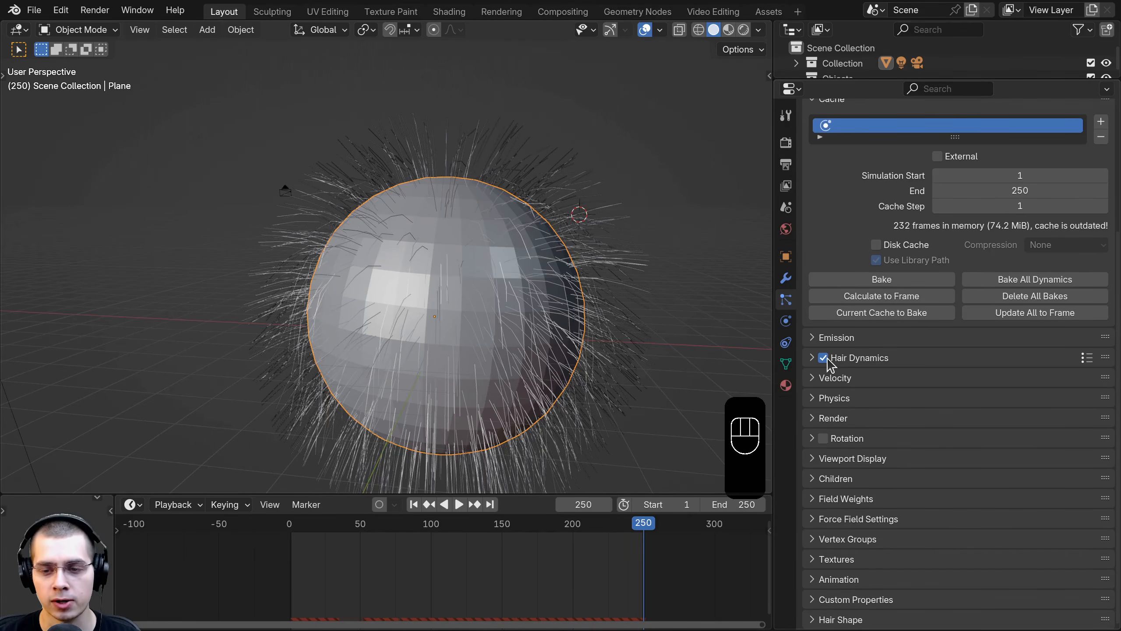
shift+middle_drag(530, 215, 532, 265)
scroll(951, 238, up, 3)
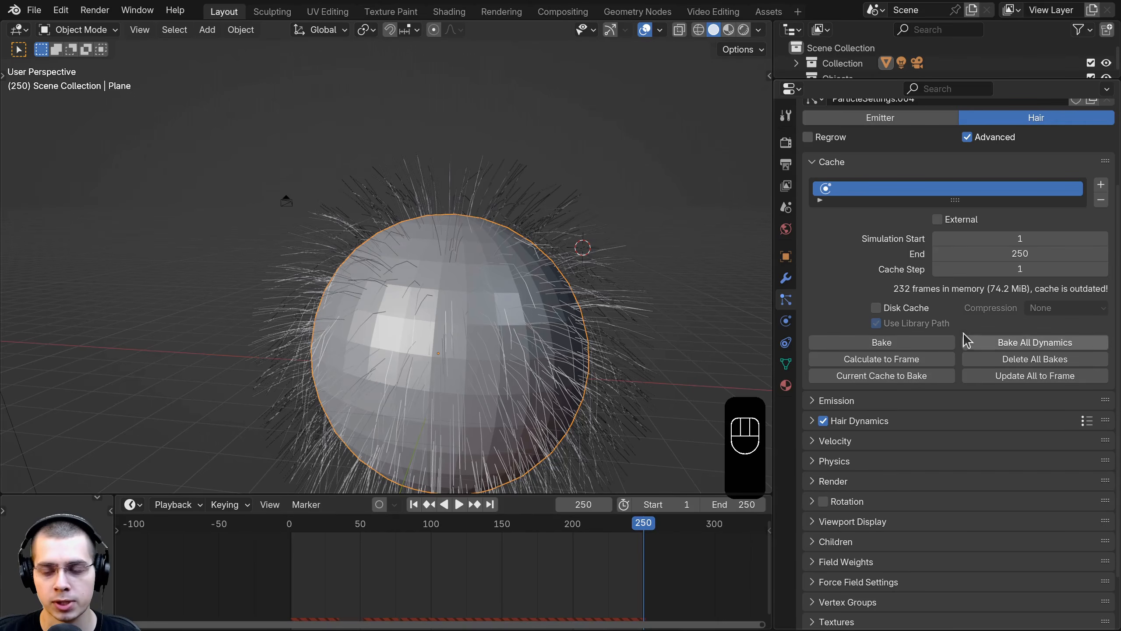
Step: Bake part of the hair simulation, play back the baked frames and delete the bake
click(911, 347)
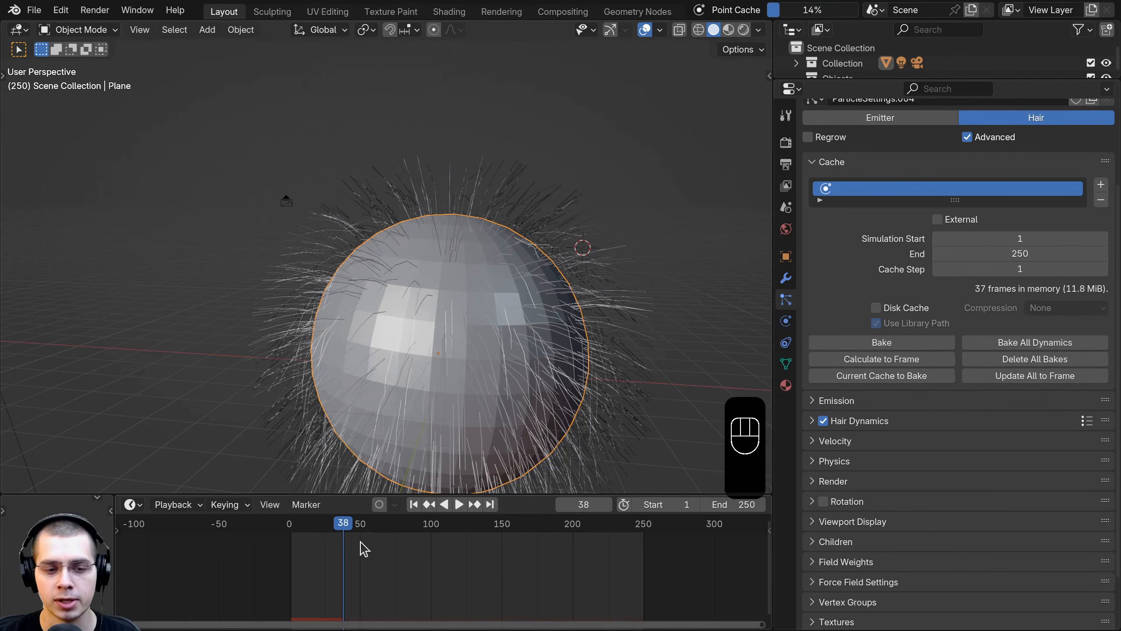
key(Escape)
key(space)
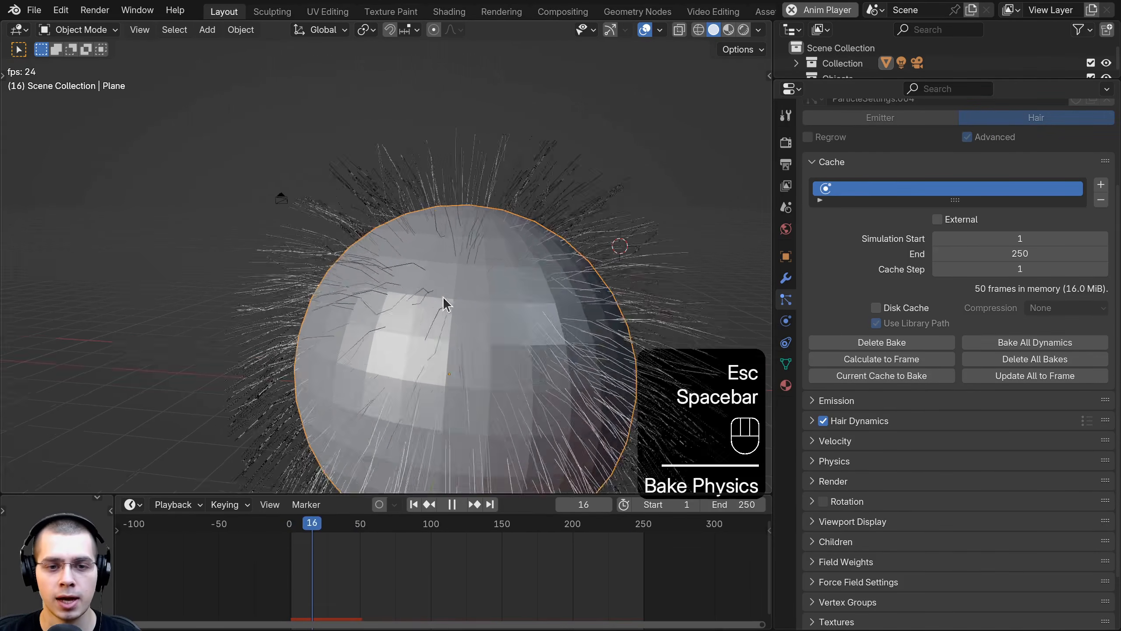
click(883, 343)
click(825, 163)
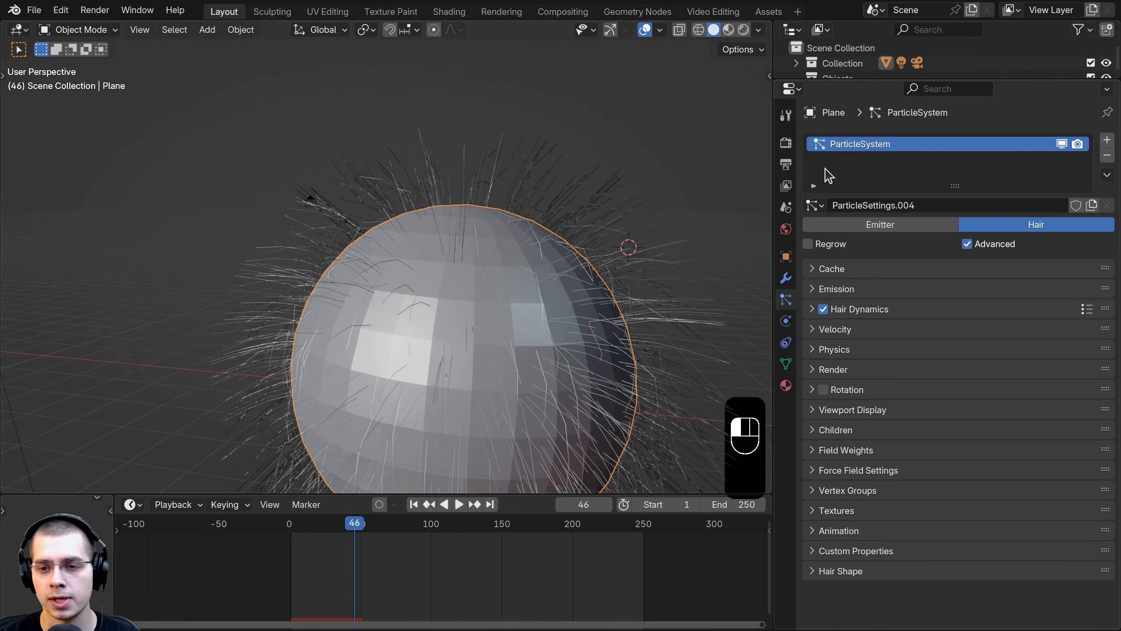
Step: Try a hair Physics Mass of 1.334 kg while the simulation plays and set it back to 1 kg
click(812, 350)
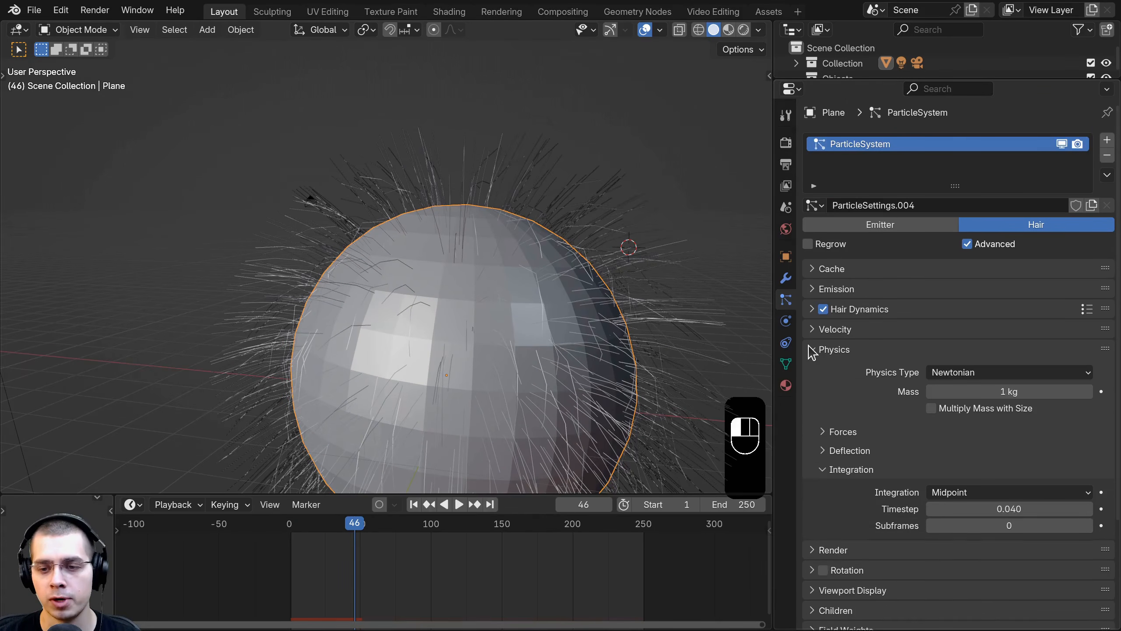
scroll(821, 355, down, 2)
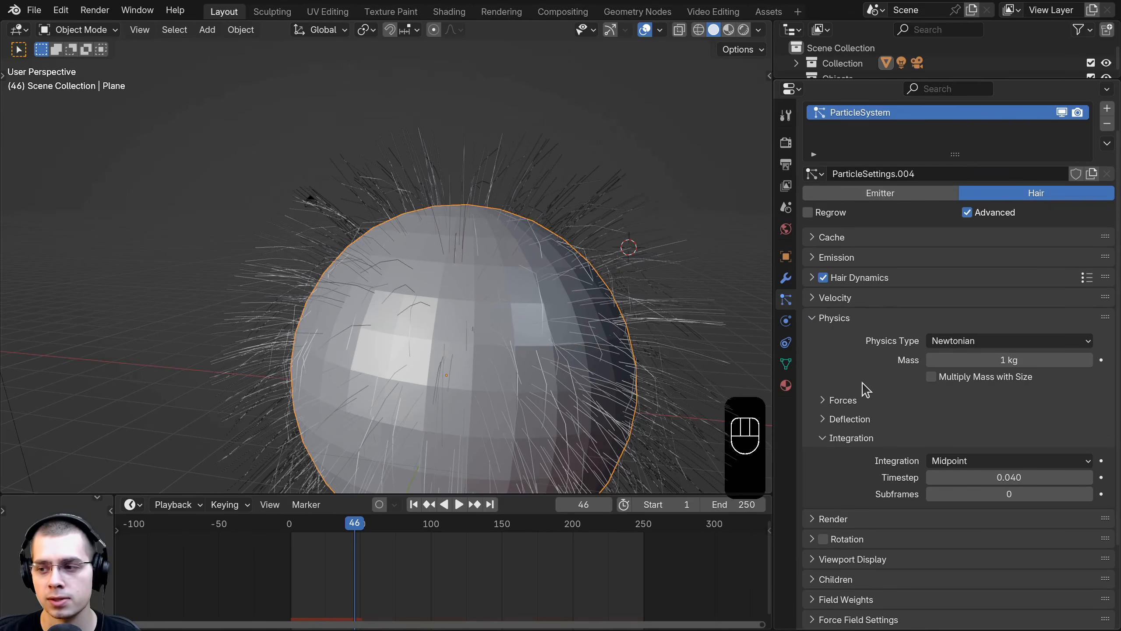
key(space)
drag(966, 363, 1015, 363)
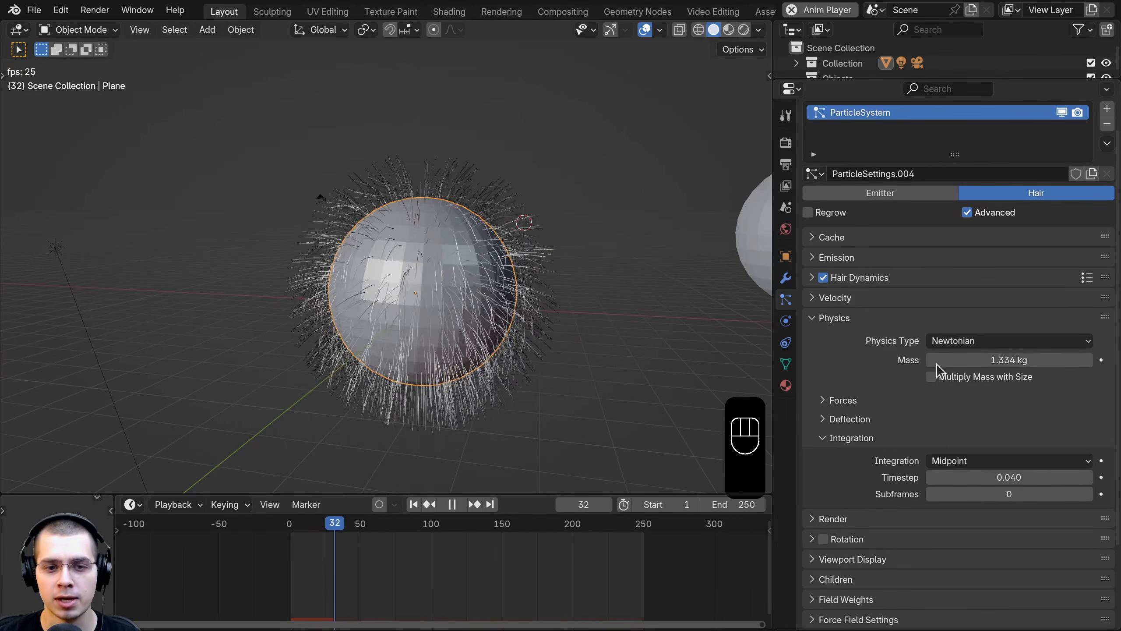
drag(940, 361, 969, 377)
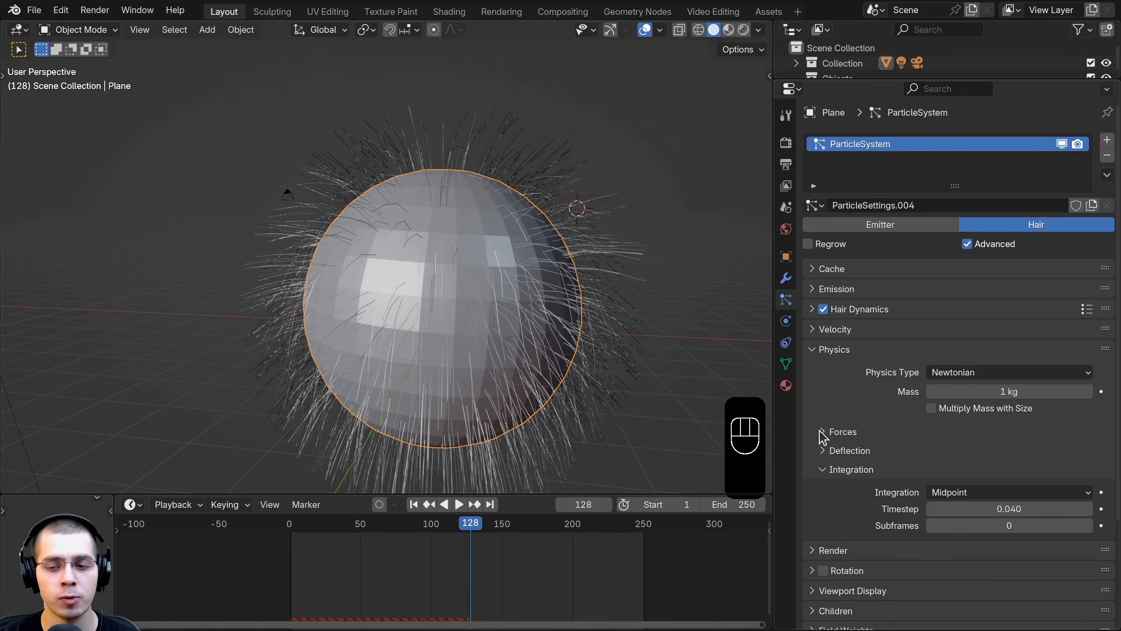
Step: Set the Brownian force in the hair's Physics settings to about 1.8 and replay the simulation from the start
click(822, 432)
scroll(928, 437, down, 2)
key(space)
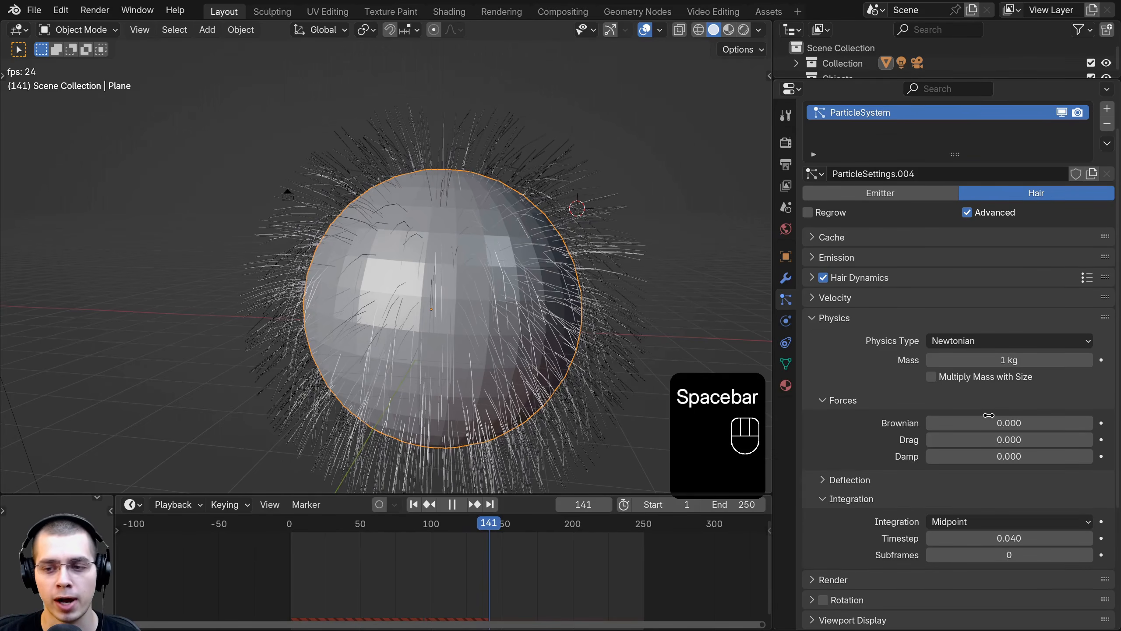
key(space)
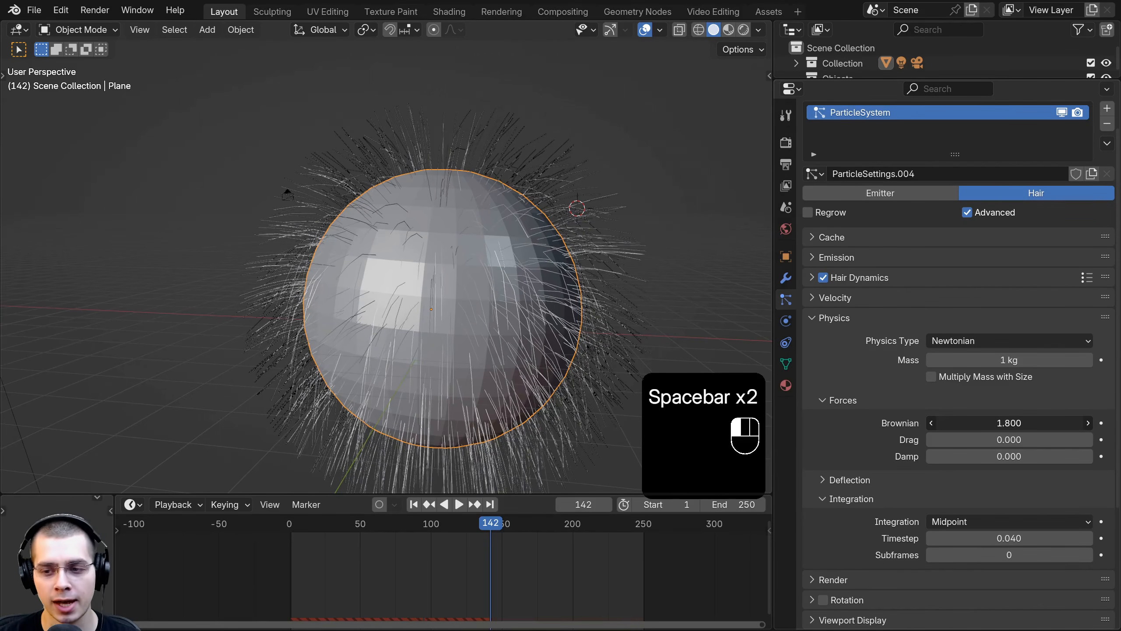
drag(1009, 423, 1016, 422)
key(space)
click(197, 526)
key(space)
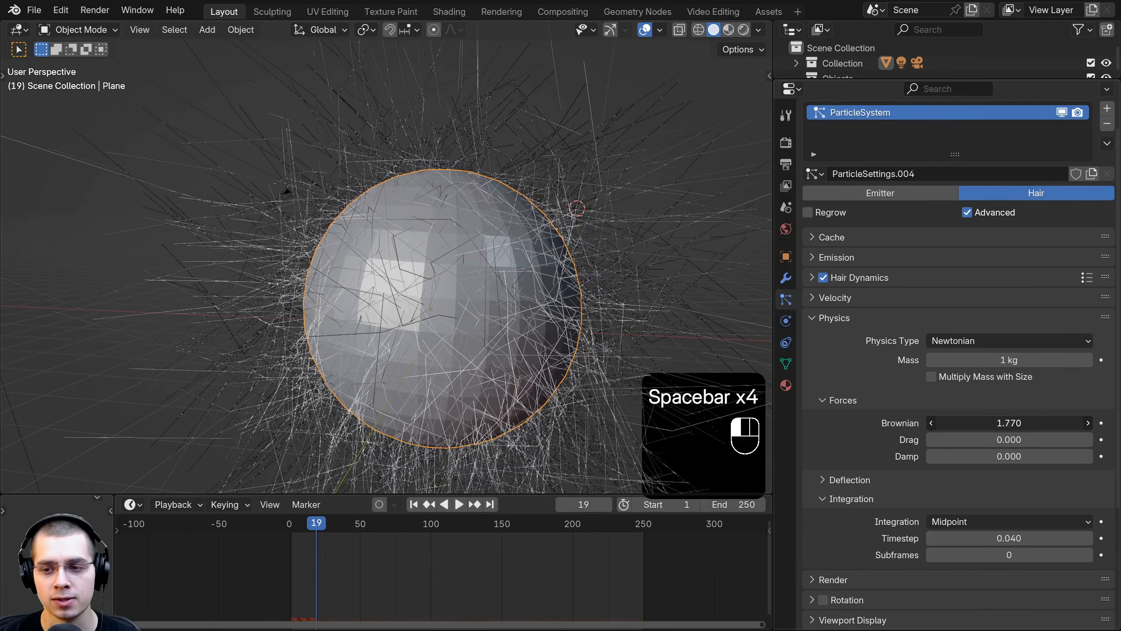
Step: Set the Brownian force to 0.64 and replay the simulation from the start, viewing the hair from another angle
click(239, 525)
key(space)
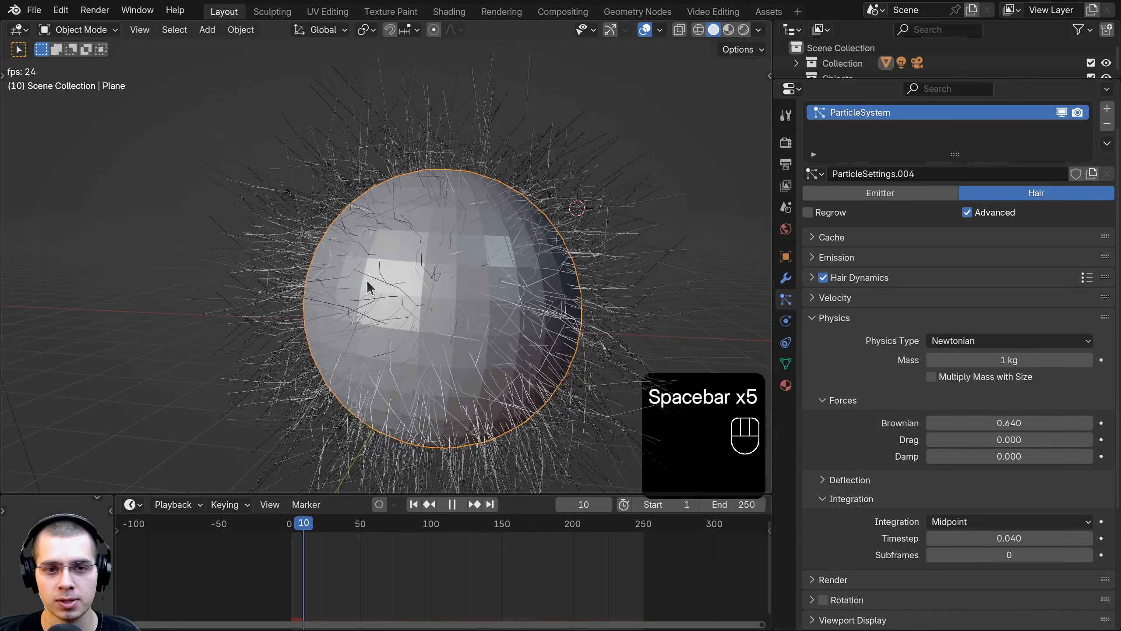
middle_drag(536, 275, 576, 261)
scroll(451, 177, down, 3)
mouse_move(450, 179)
middle_down()
mouse_move(424, 304)
mouse_move(353, 269)
middle_up()
Step: Pause the simulation and preview the hairy sphere in rendered shading
key(z)
key(space)
middle_drag(429, 264, 463, 269)
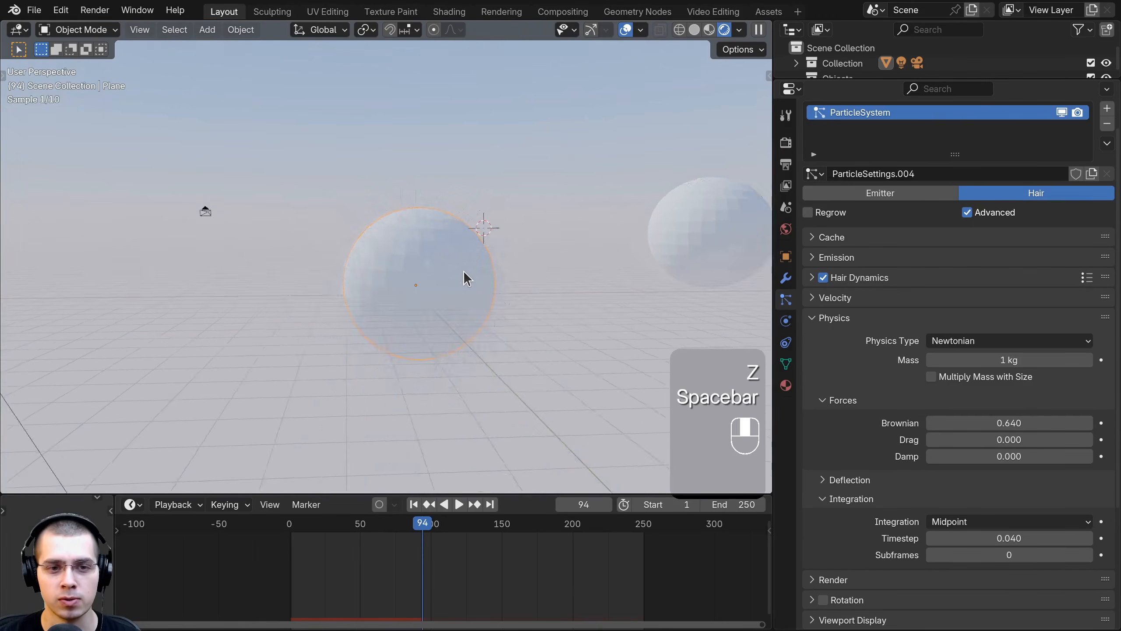
scroll(464, 268, up, 3)
Step: Give the hairy sphere a new material with a red base color and view the rendered hair up close
click(786, 386)
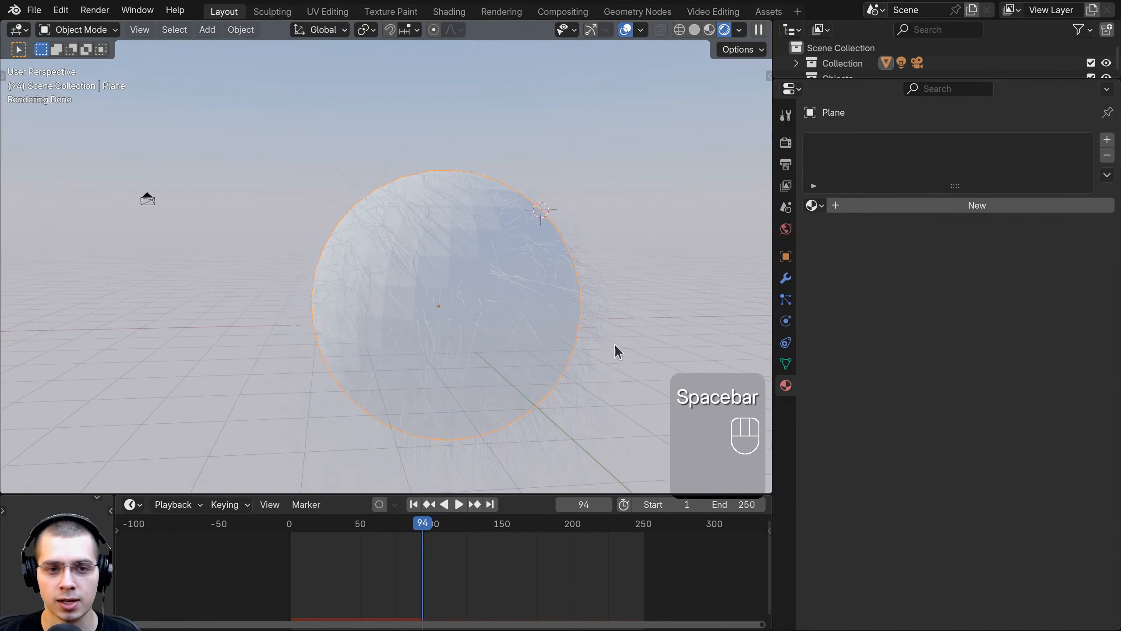
click(928, 205)
click(976, 297)
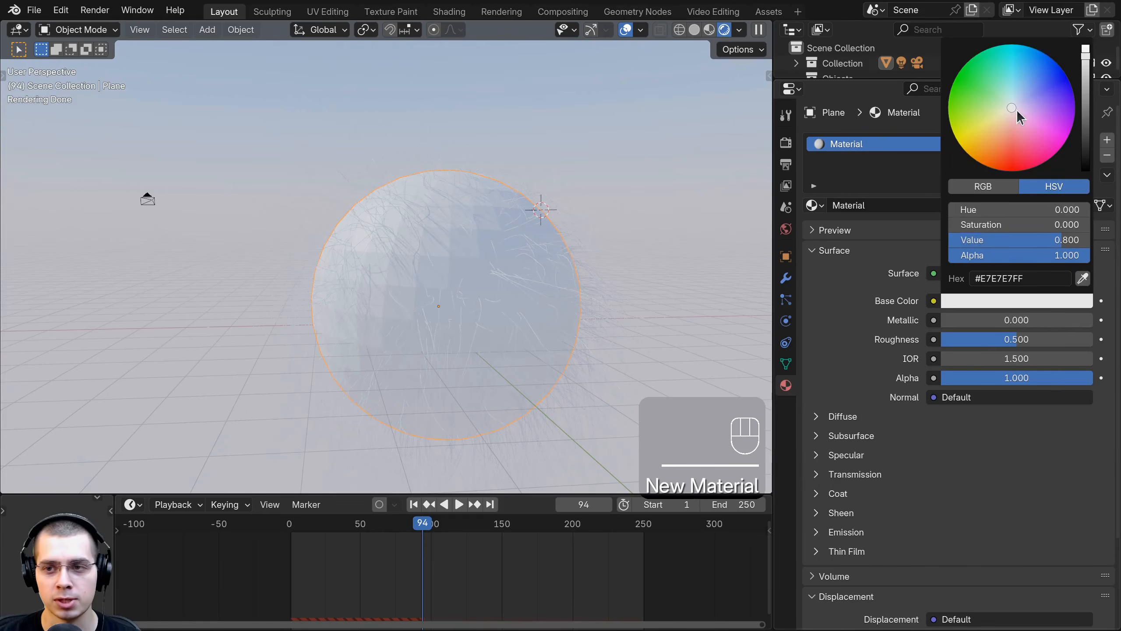
drag(1017, 111, 1012, 157)
scroll(1013, 156, down, 2)
shift+middle_drag(525, 191, 495, 265)
scroll(495, 264, up, 2)
scroll(495, 265, up, 1)
key(a)
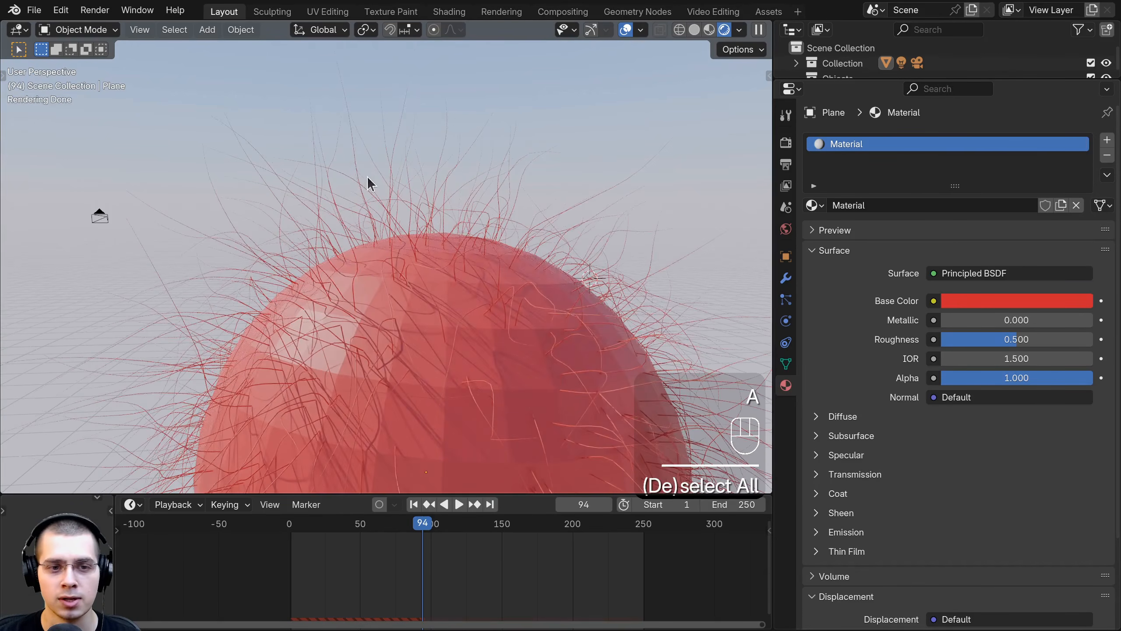
scroll(363, 189, up, 1)
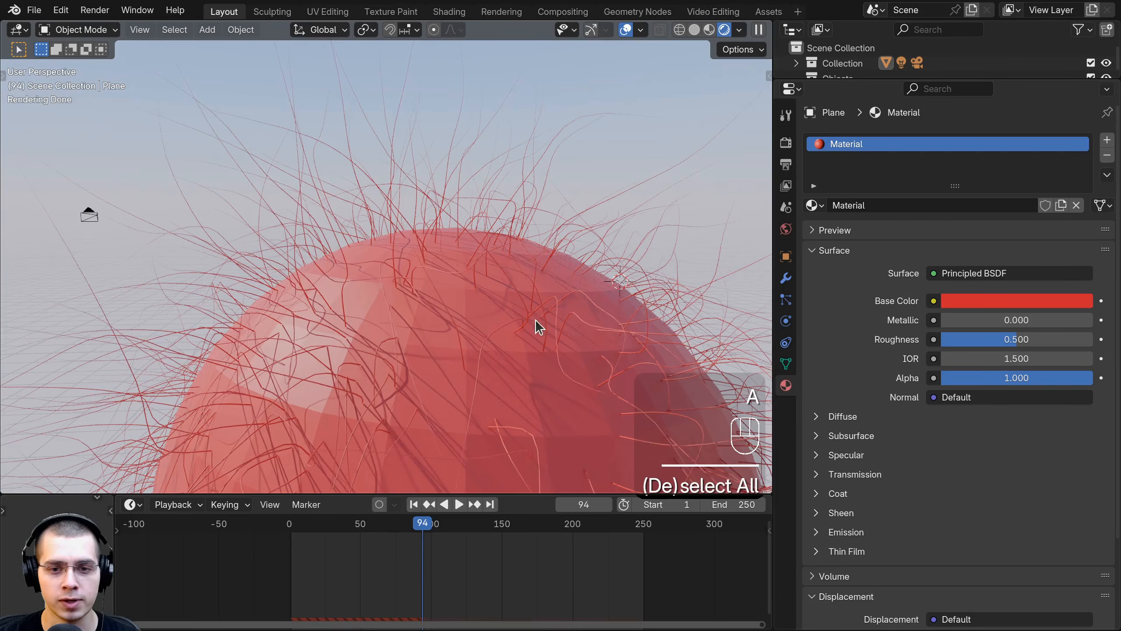
Step: Return to solid shading with the hairy sphere selected, and set the hair's Brownian force to 0.1
scroll(538, 327, down, 3)
click(398, 346)
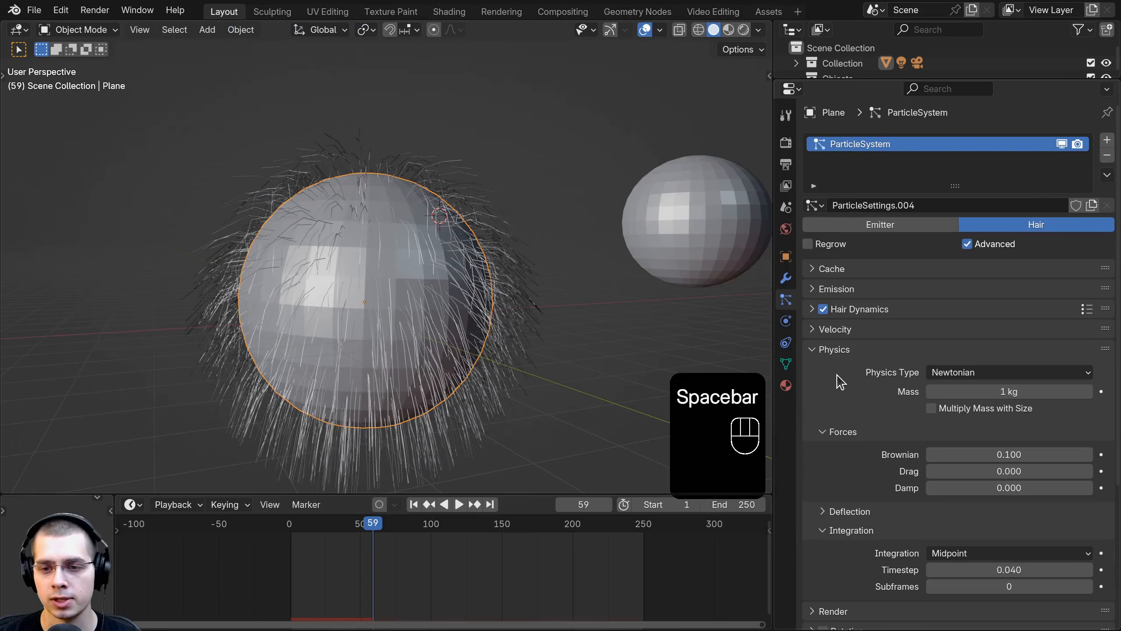
click(833, 350)
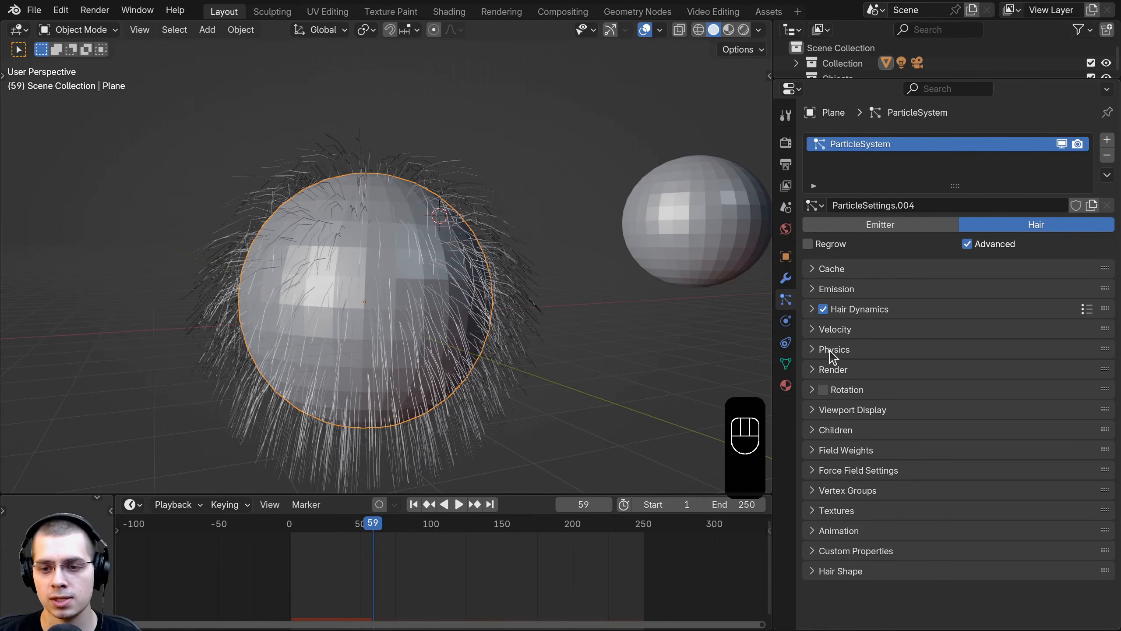
Step: Open the hair's Children settings, run the simulation briefly and examine the density of the strands up close
click(811, 430)
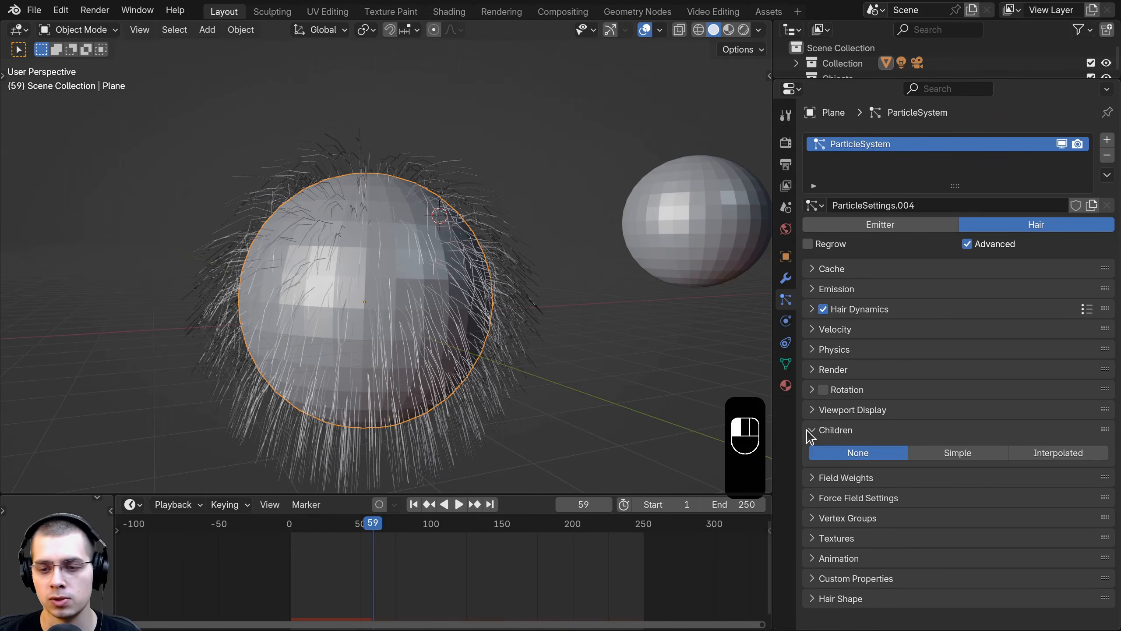
shift+middle_drag(454, 328, 455, 311)
scroll(457, 307, up, 2)
key(space)
key(space)
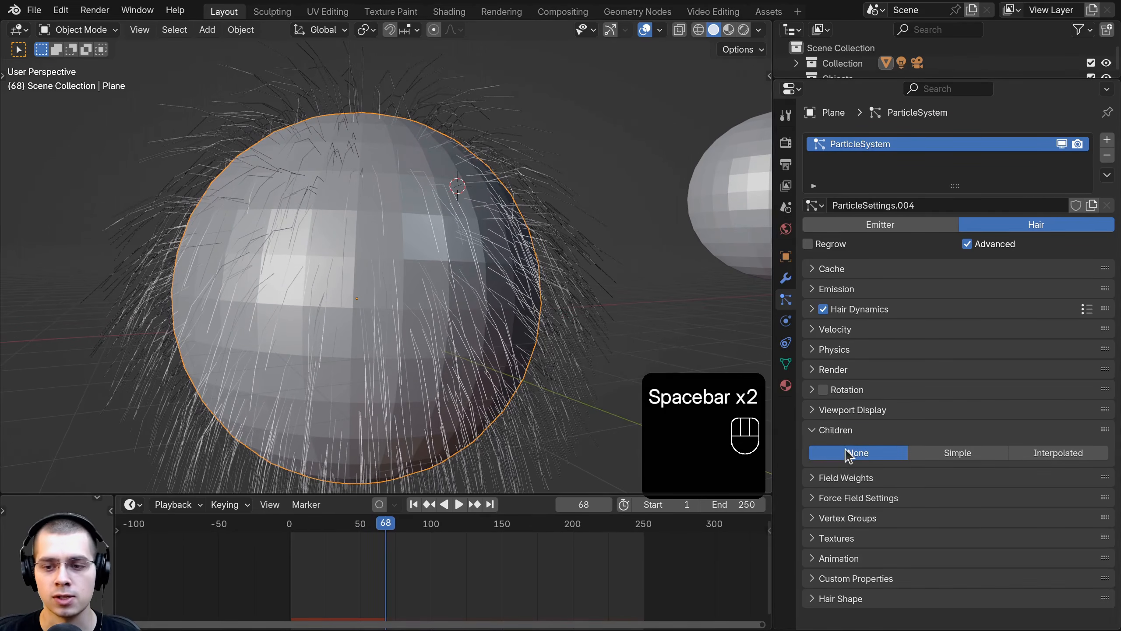
shift+middle_drag(516, 224, 509, 293)
scroll(415, 258, up, 2)
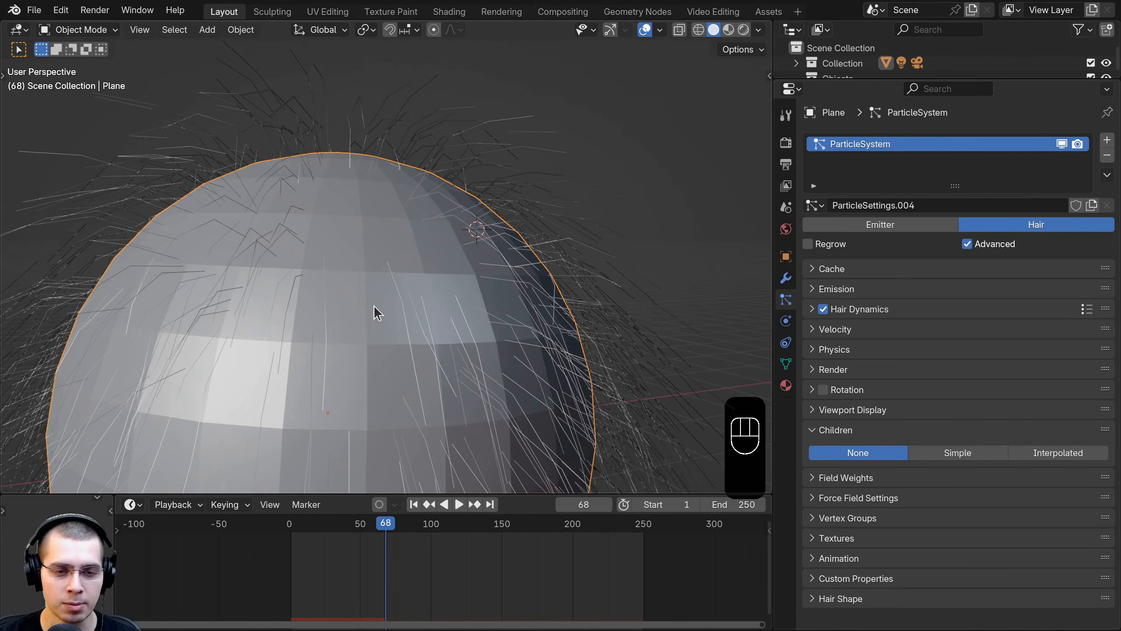
scroll(400, 257, up, 2)
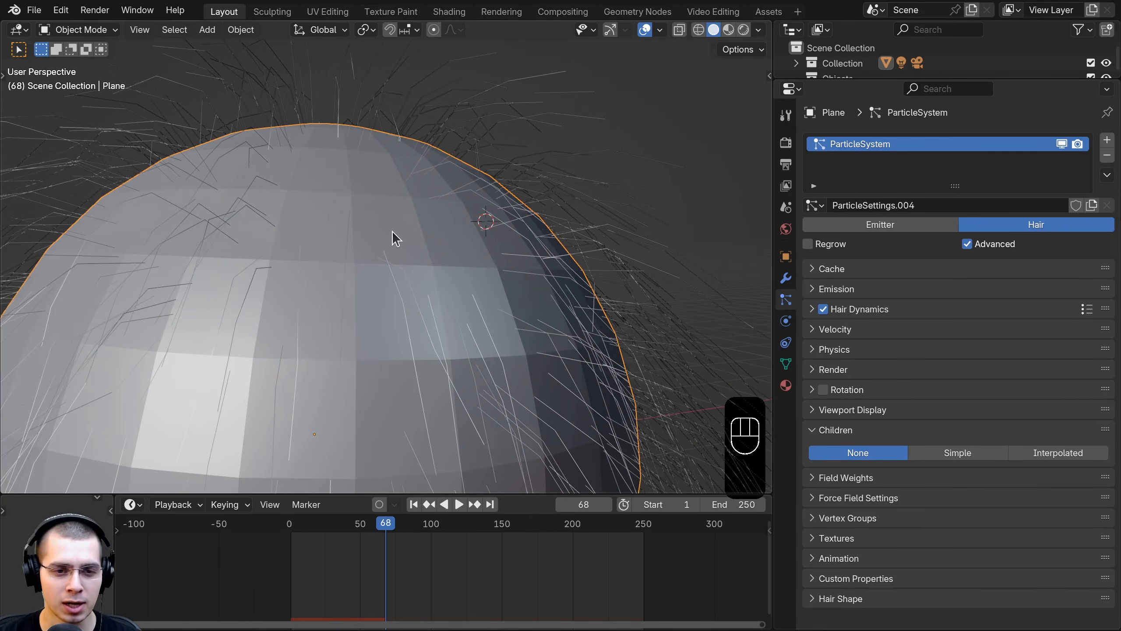
shift+middle_drag(388, 255, 400, 260)
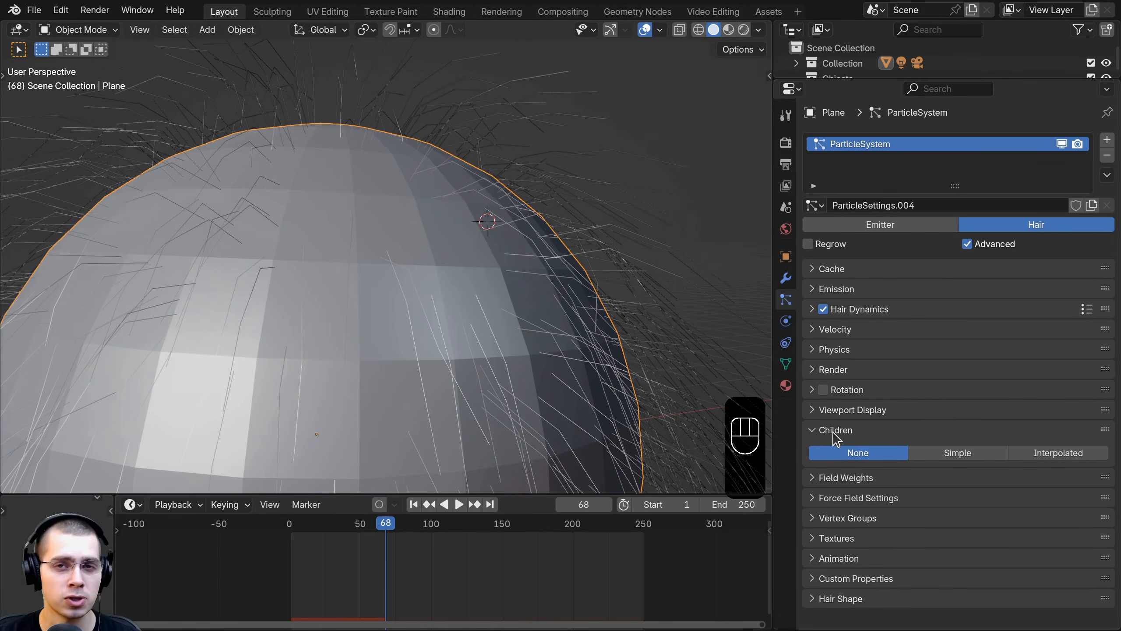
scroll(374, 215, down, 3)
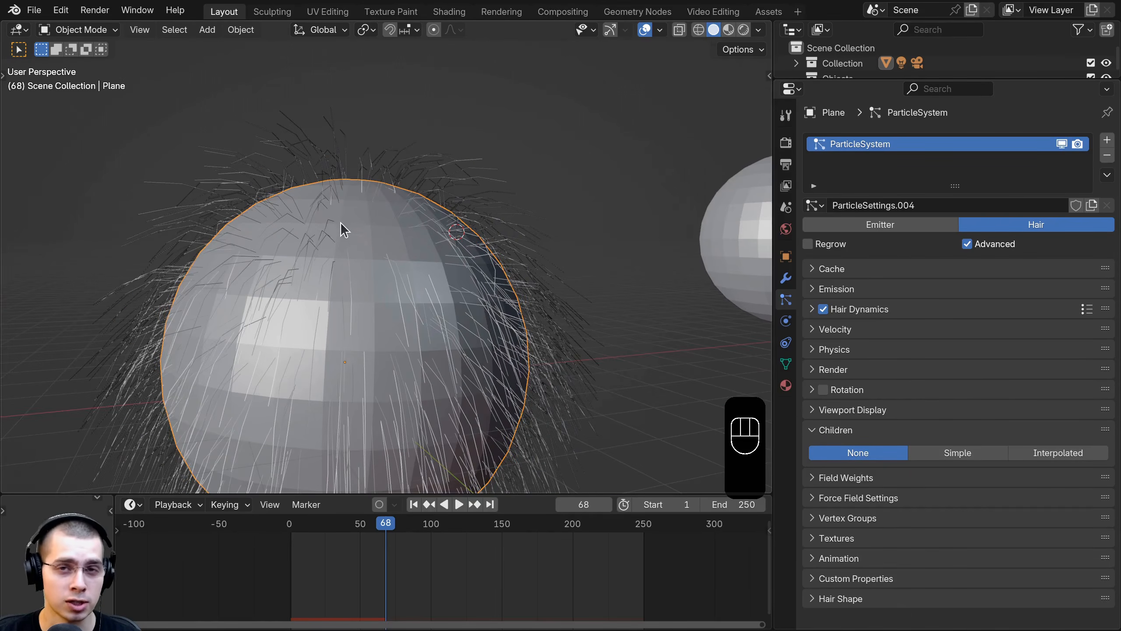
shift+middle_drag(341, 223, 357, 221)
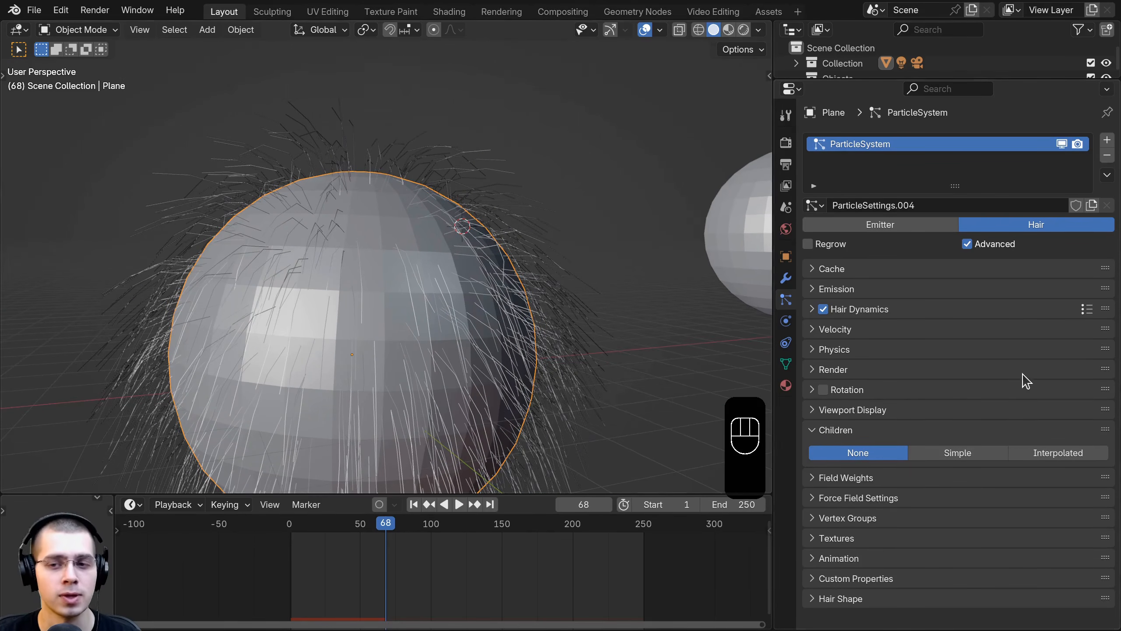
Step: Lower the hair's emission number to 535 and replay the start of the simulation briefly
click(819, 290)
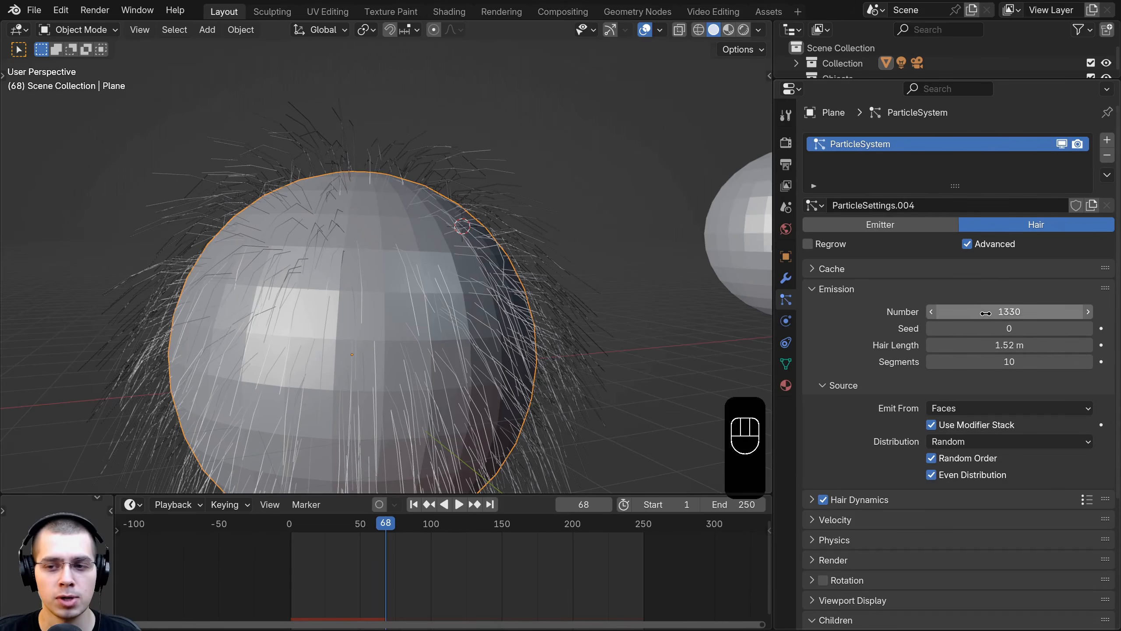
drag(1009, 312, 911, 312)
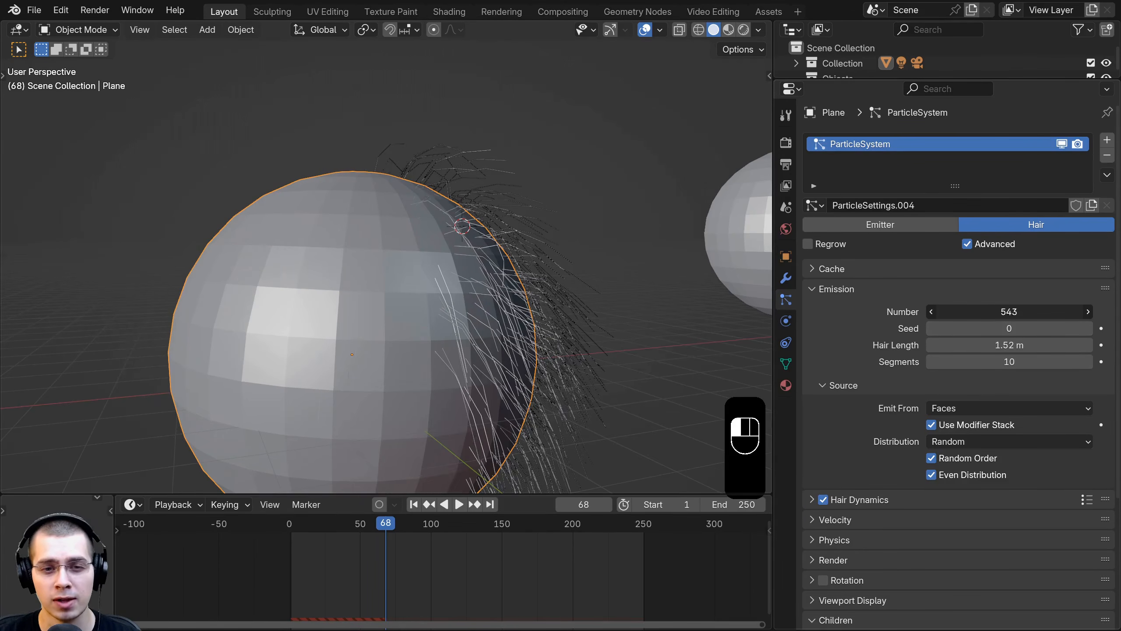
drag(372, 560, 171, 571)
key(space)
key(space)
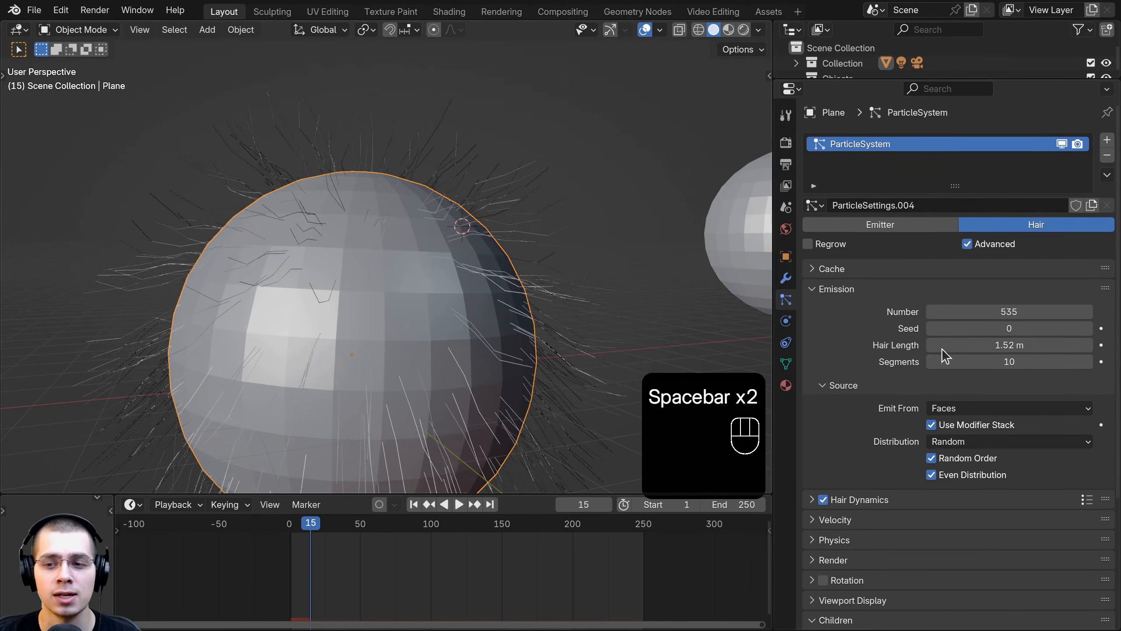
Step: Set the hair's emission number to 200, run the simulation and examine the sparse strands up close
text(20)
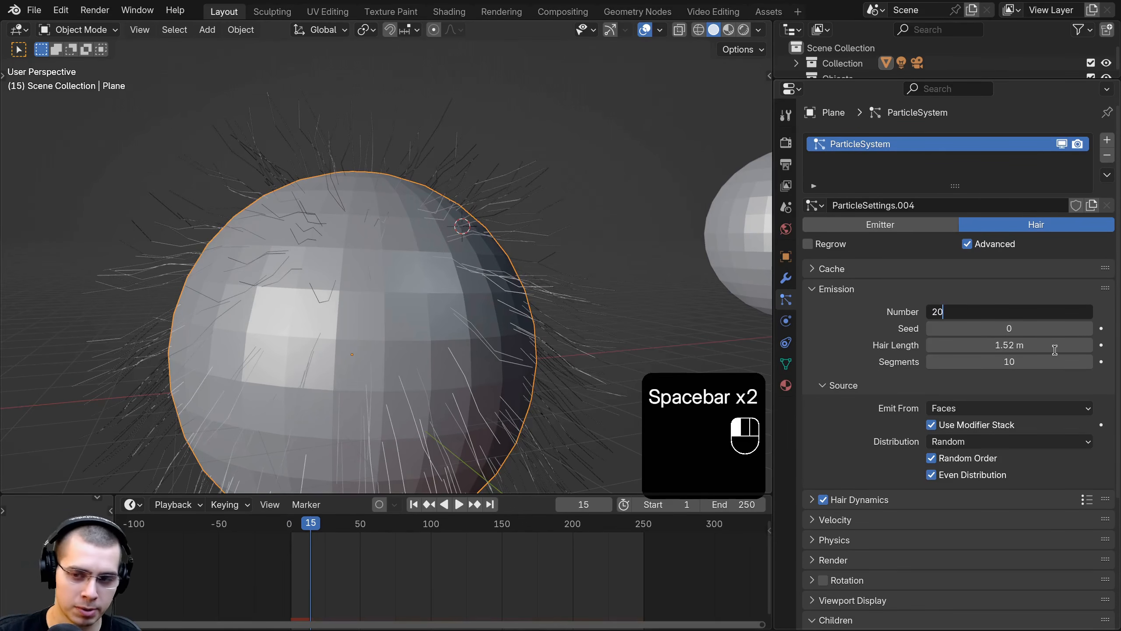
text(0)
key(Return)
key(space)
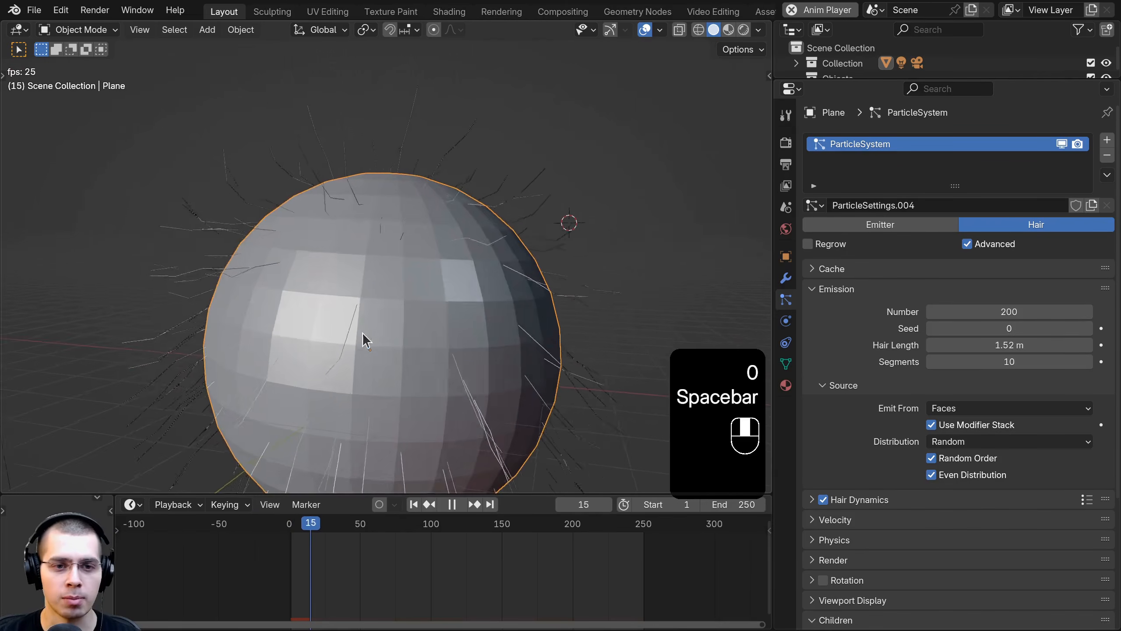
middle_drag(364, 334, 450, 246)
key(space)
key(space)
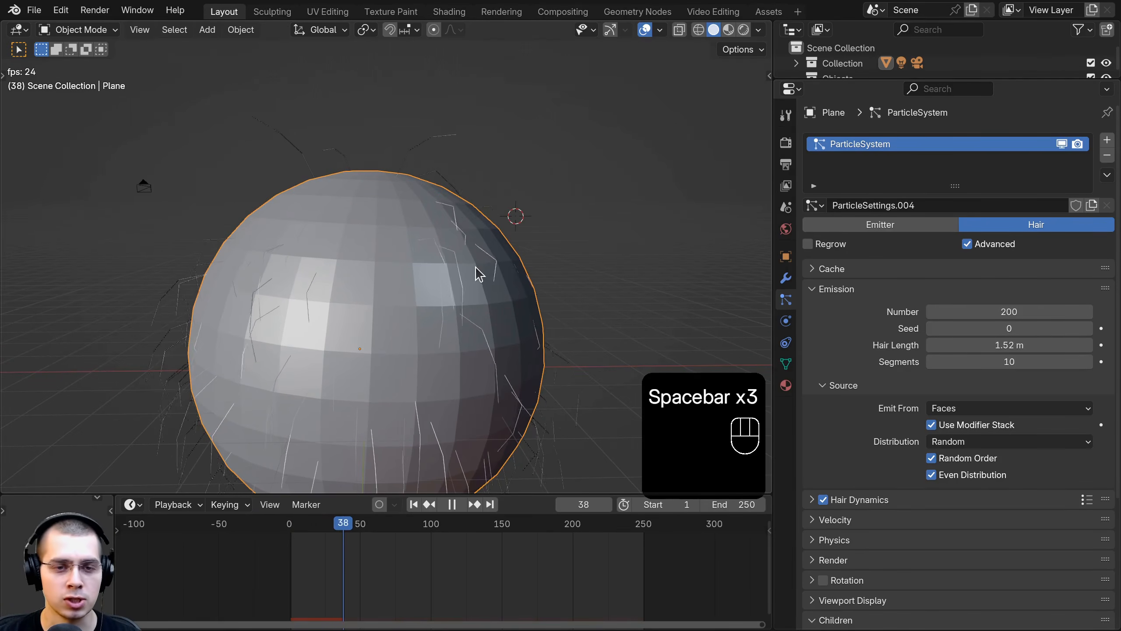
key(space)
scroll(481, 265, up, 2)
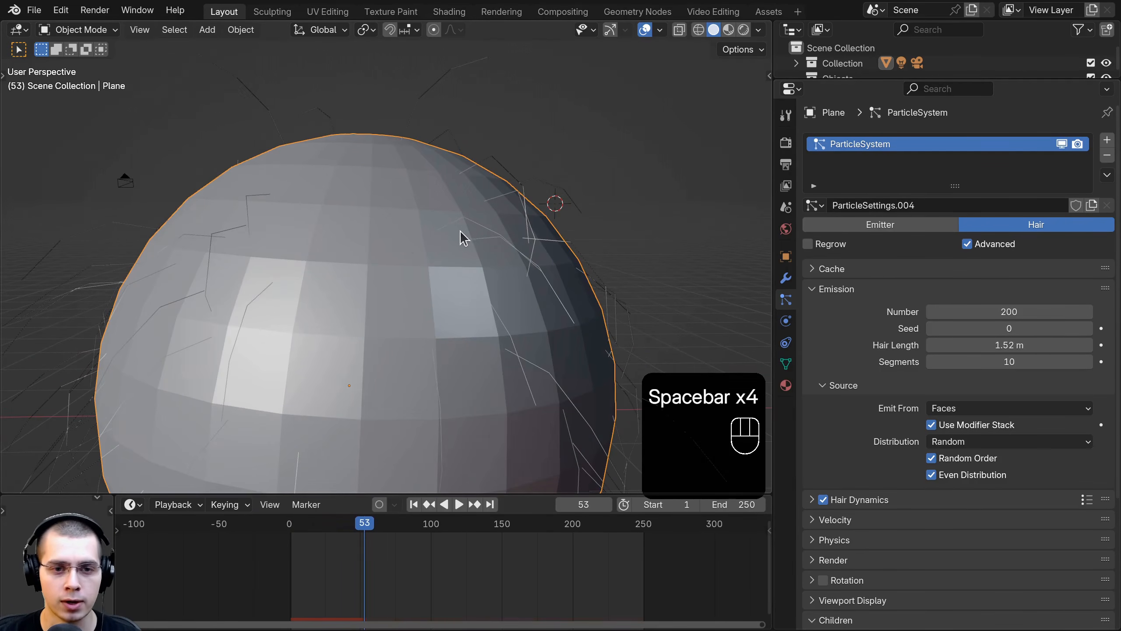
Step: Set the hair's children type to Simple and run the simulation with the child strands near the sphere's top
scroll(919, 251, down, 6)
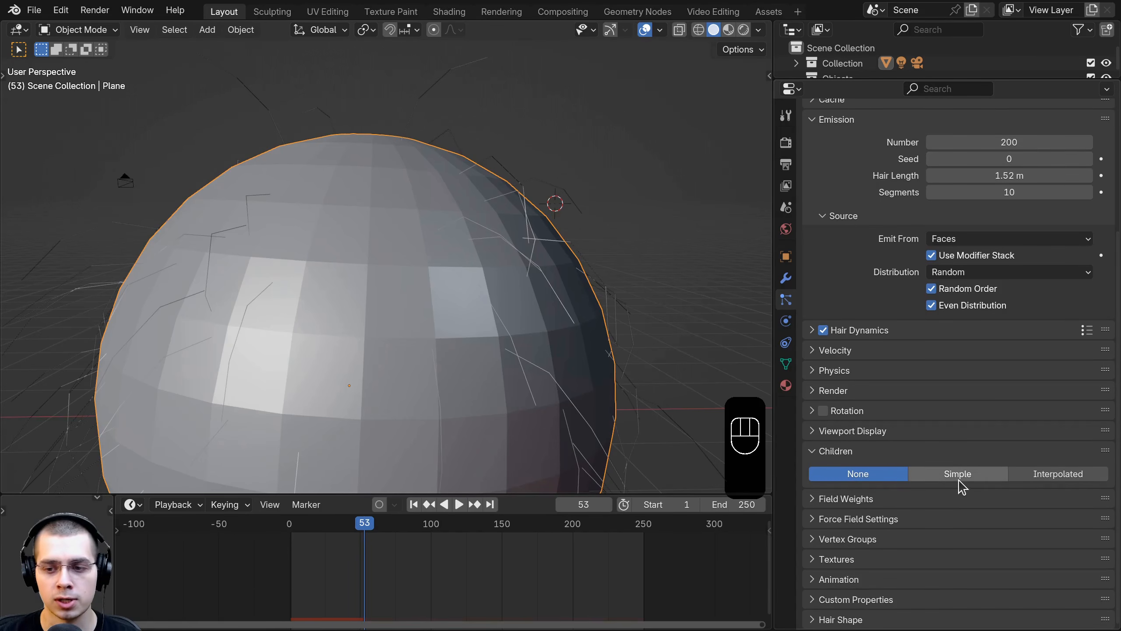
click(958, 480)
scroll(413, 308, down, 3)
middle_drag(413, 308, 523, 250)
scroll(454, 332, up, 2)
scroll(561, 220, up, 2)
key(space)
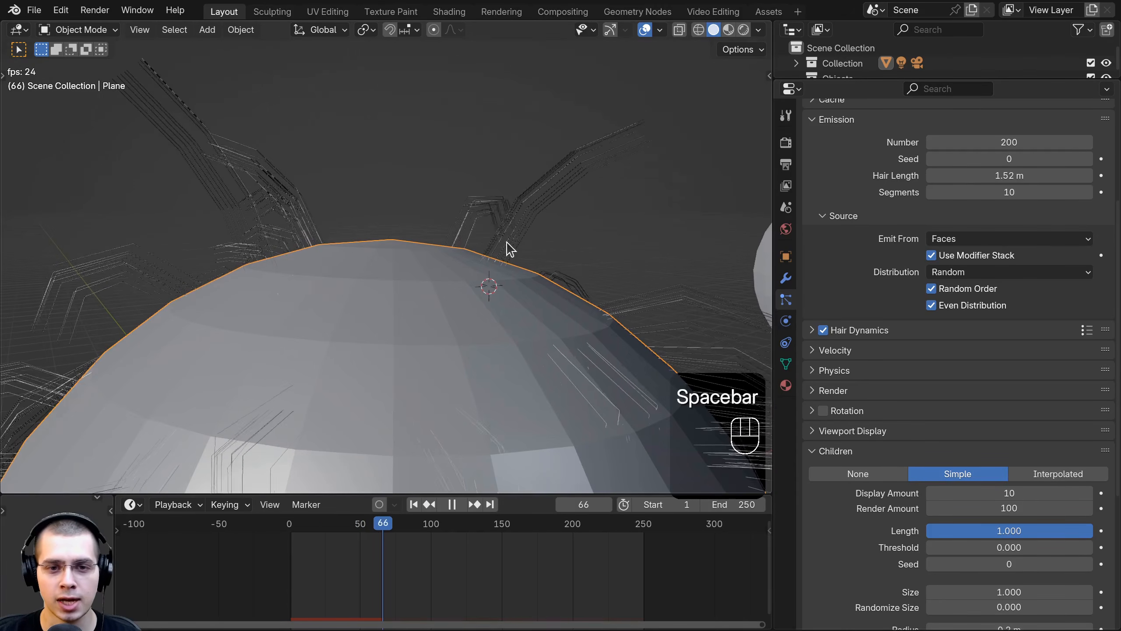
middle_drag(560, 258, 550, 284)
key(space)
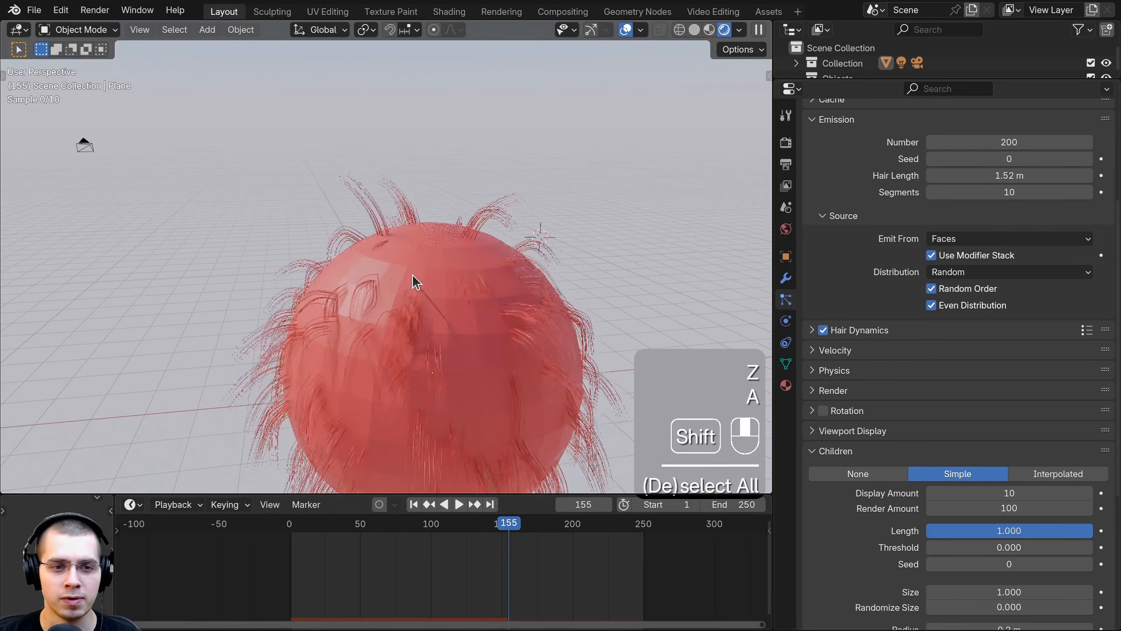
Step: Examine the clumps of simple child hairs up close in rendered shading from several angles
middle_drag(319, 361, 275, 353)
shift+middle_drag(374, 203, 443, 291)
scroll(367, 242, up, 3)
scroll(443, 291, up, 2)
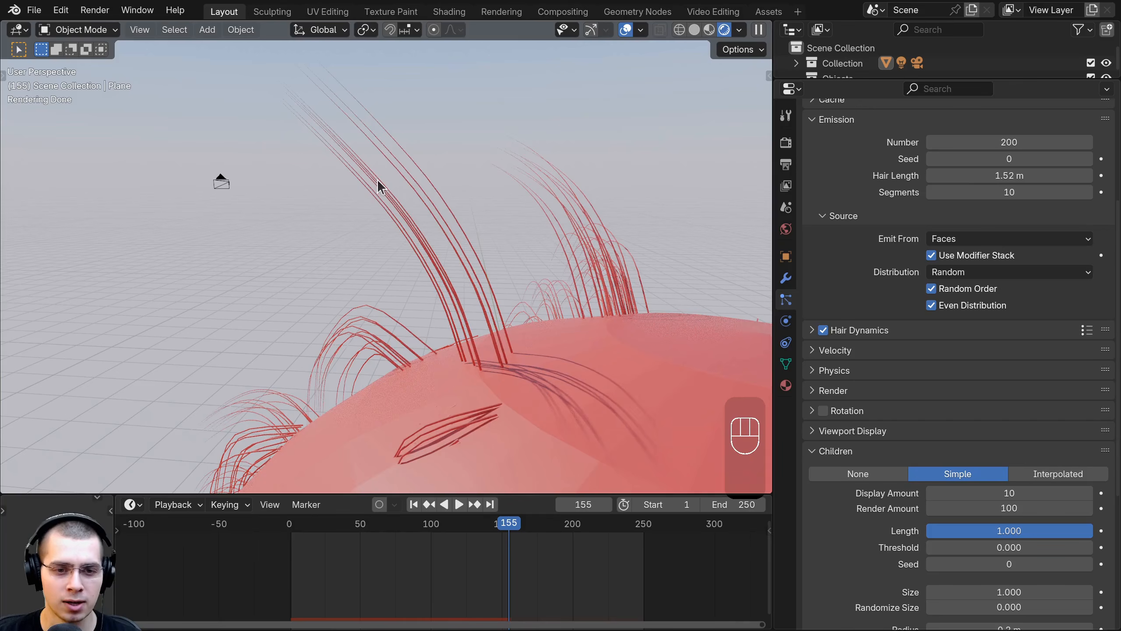
shift+middle_drag(412, 213, 409, 218)
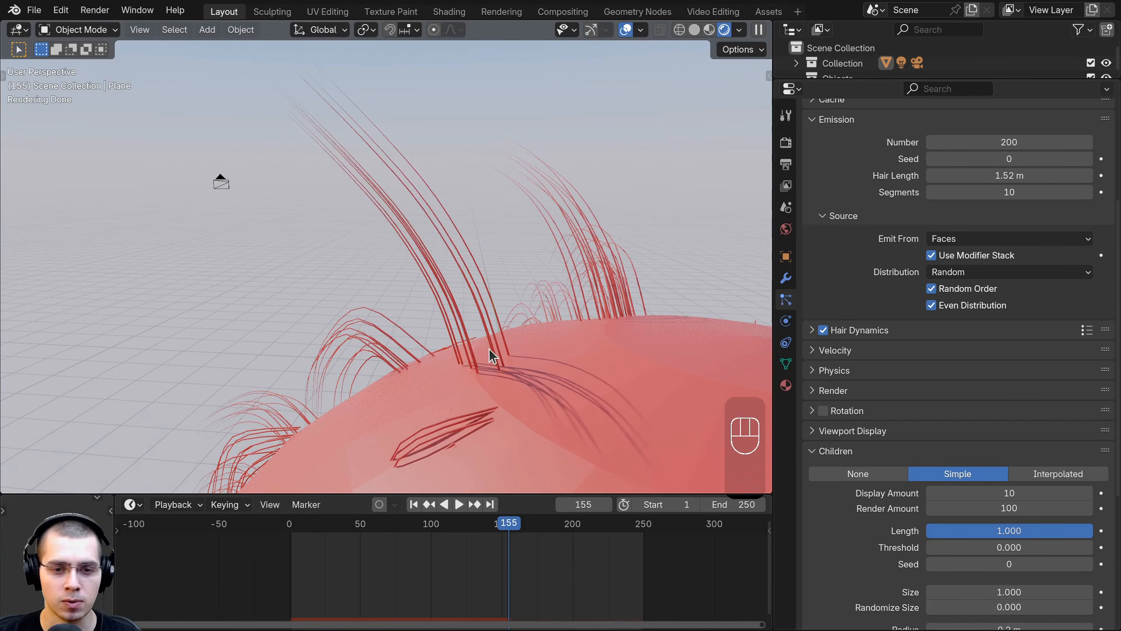
middle_drag(458, 364, 495, 412)
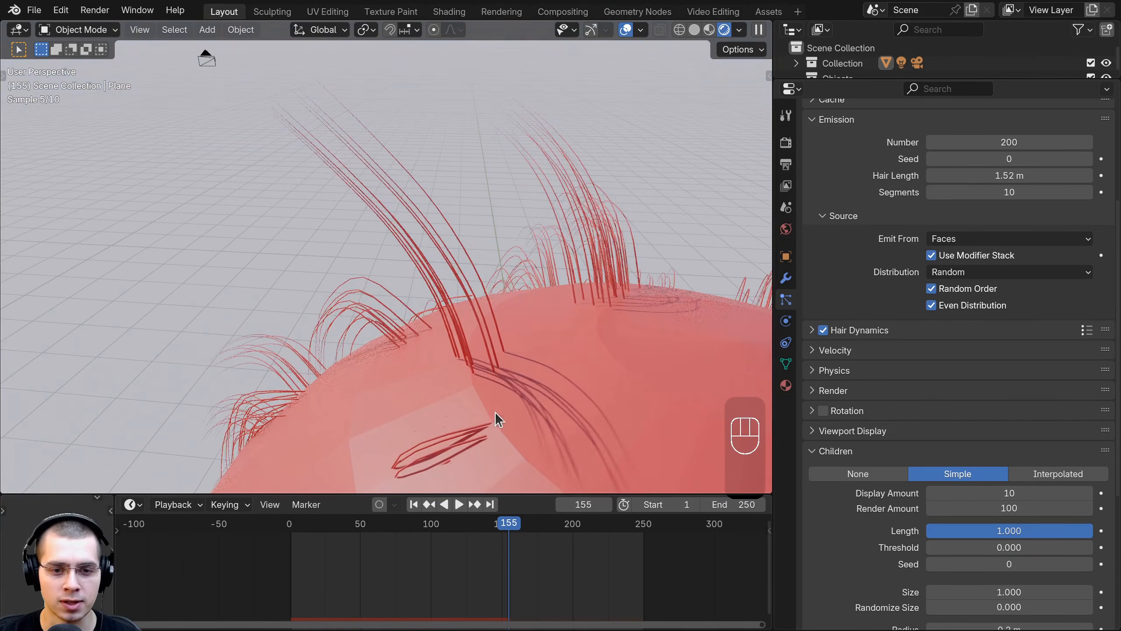
middle_drag(482, 365, 461, 307)
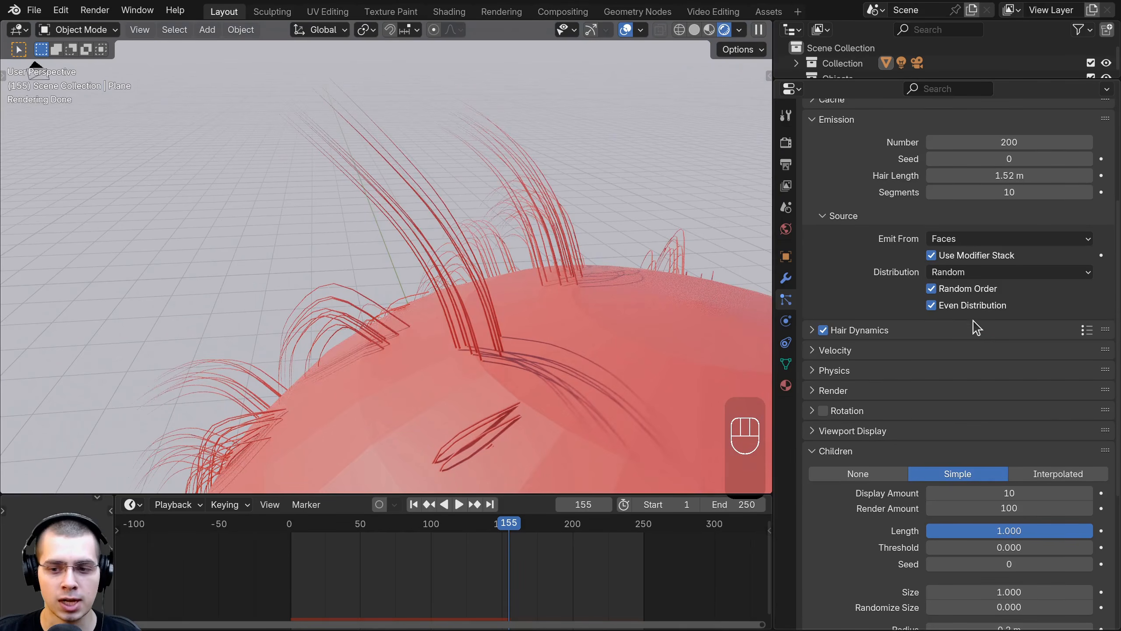
scroll(973, 322, down, 4)
middle_drag(548, 365, 534, 347)
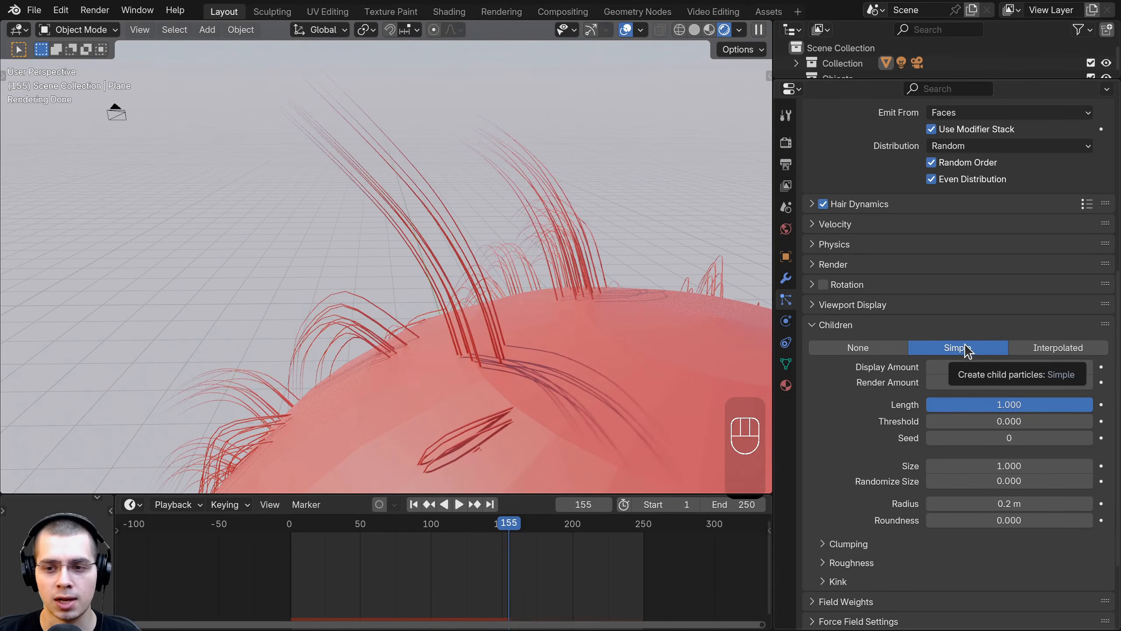
Step: Set the children type to Interpolated, and return to solid shading with the hairy sphere selected
click(1050, 351)
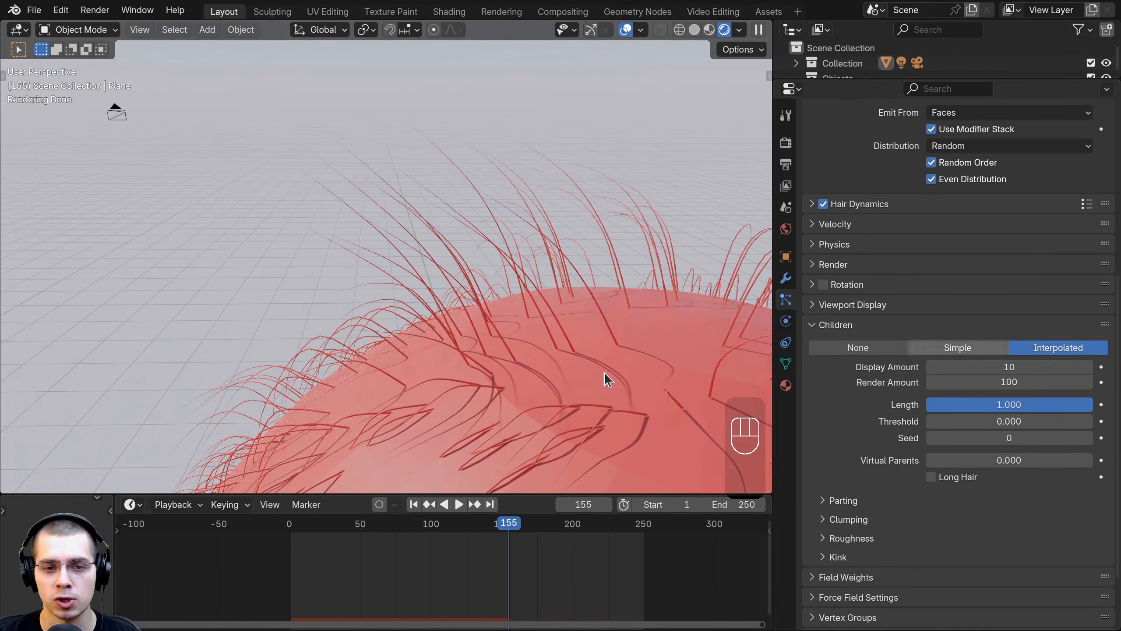
mouse_move(604, 372)
middle_down()
mouse_move(460, 380)
mouse_move(673, 349)
middle_up()
key(z)
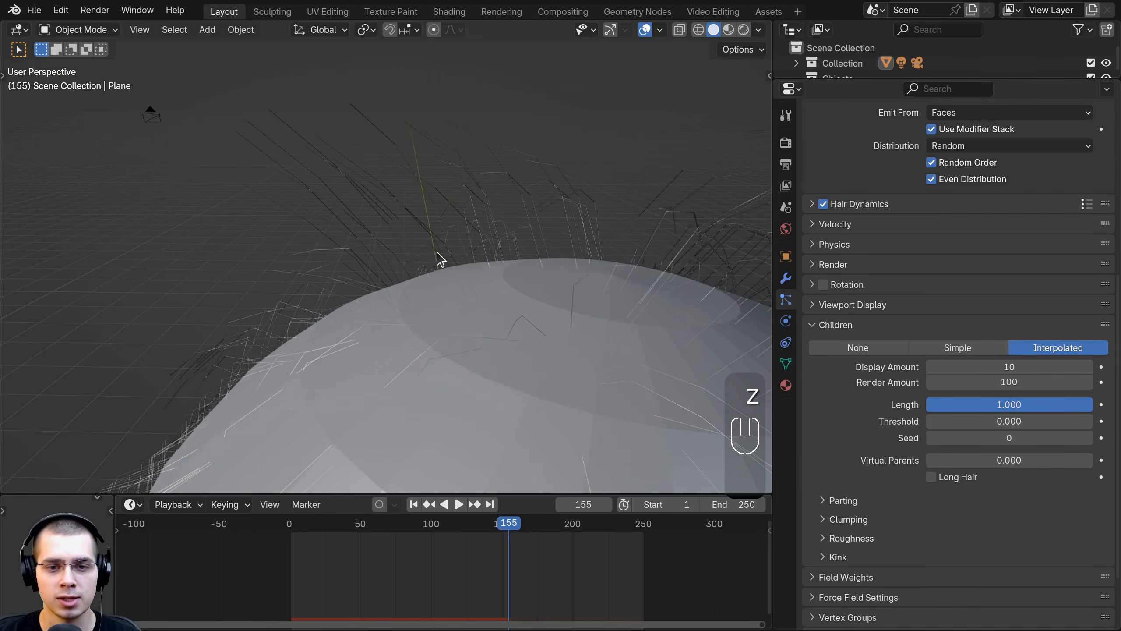
scroll(439, 258, down, 3)
click(483, 308)
shift+right_click(461, 229)
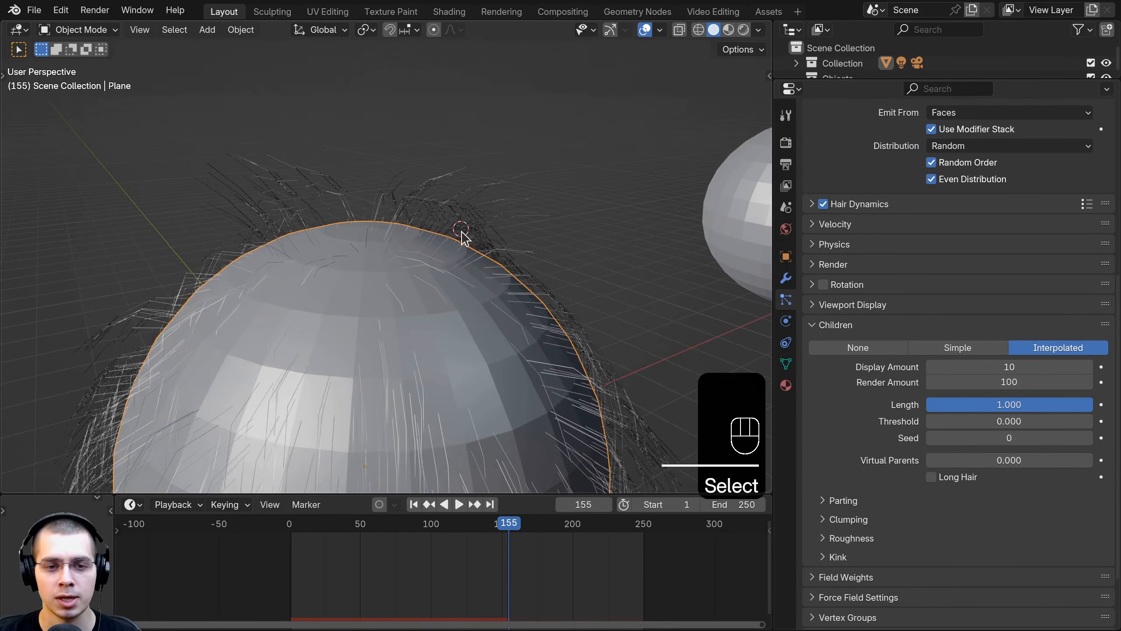
Step: Run the simulation with the interpolated child hairs, pause it and inspect the strands in rendered shading
key(space)
shift+middle_drag(449, 271, 477, 480)
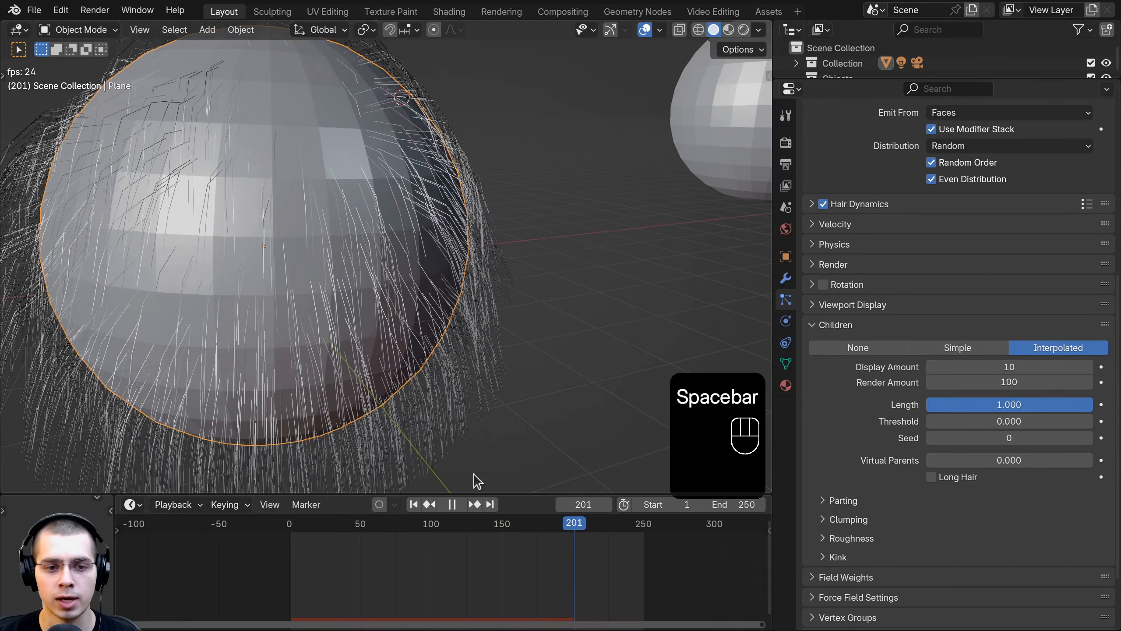
key(z)
shift+middle_drag(498, 338, 506, 400)
key(space)
key(a)
mouse_move(437, 353)
shift+middle_down()
mouse_move(464, 363)
mouse_move(349, 221)
mouse_move(318, 266)
mouse_move(330, 251)
mouse_move(395, 420)
mouse_move(496, 420)
mouse_move(533, 390)
shift+middle_up()
scroll(441, 336, up, 2)
scroll(971, 274, down, 4)
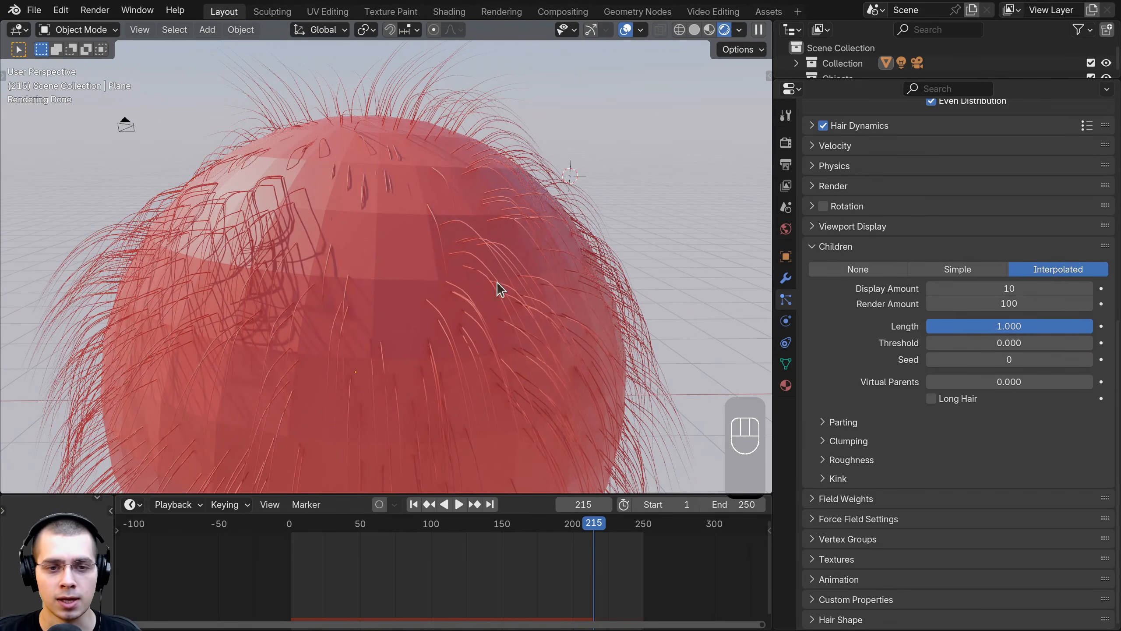
Step: Return to solid shading and view the whole hairy sphere with its interpolated children
key(shift+z)
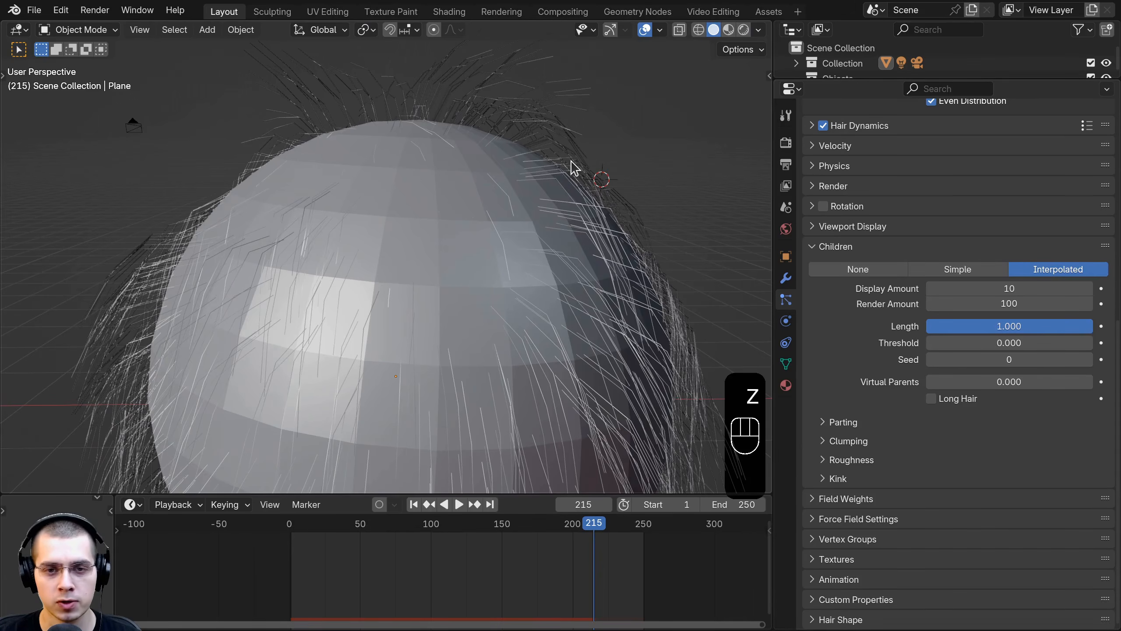
scroll(322, 115, down, 3)
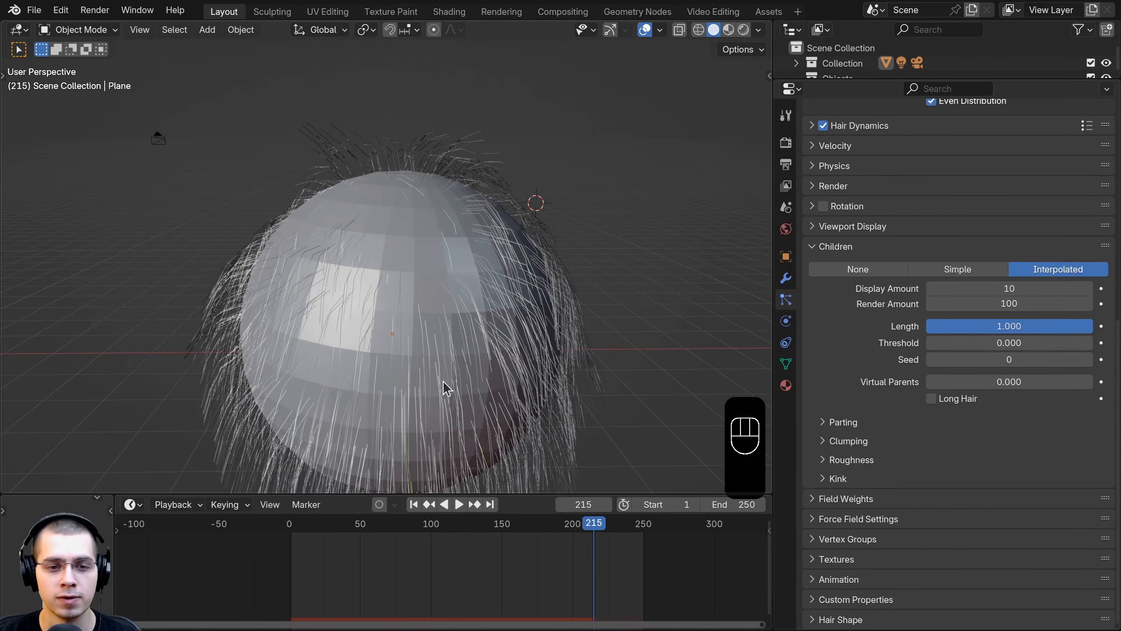
shift+middle_drag(444, 383, 515, 301)
shift+middle_drag(446, 360, 438, 364)
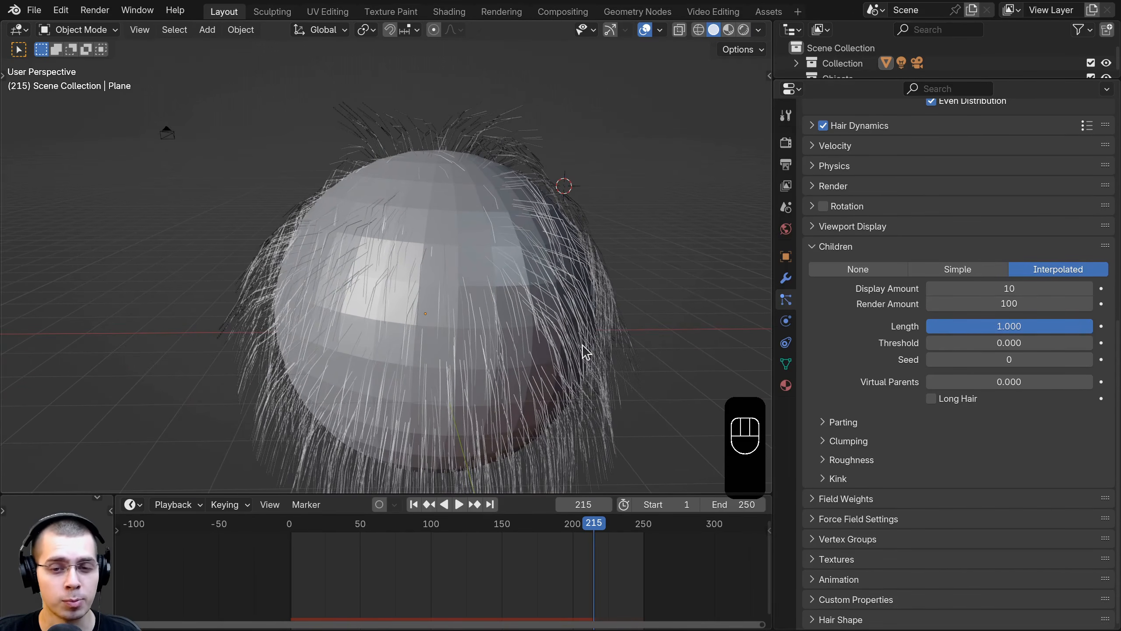
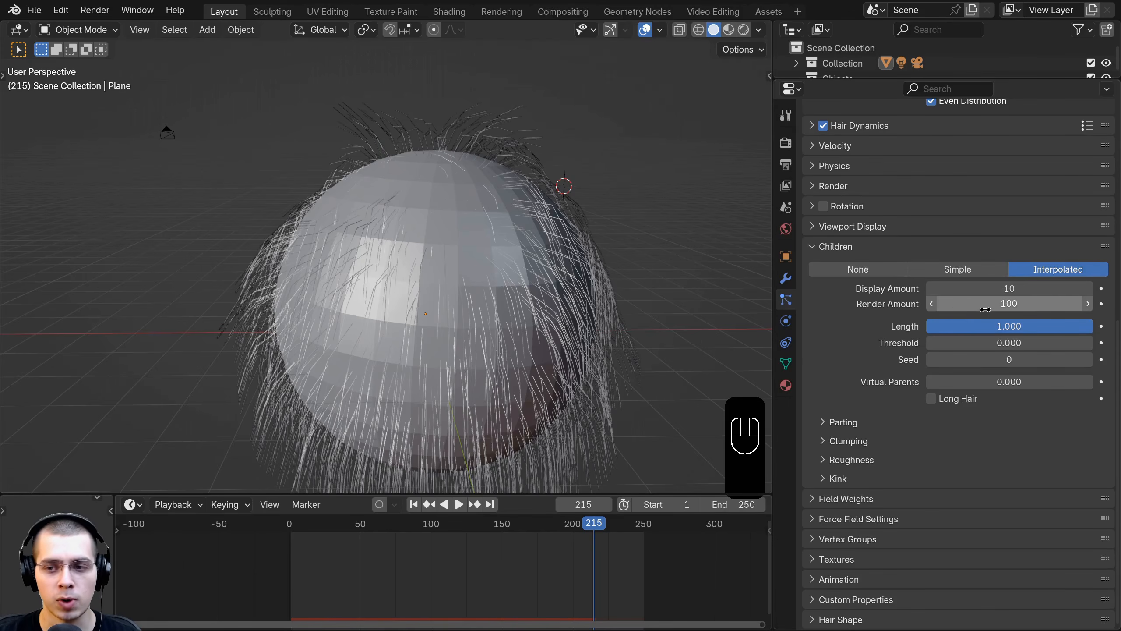
Step: Set the children's Display Amount to 100 and replay the simulation from the first frame
click(1028, 297)
scroll(570, 343, down, 4)
key(space)
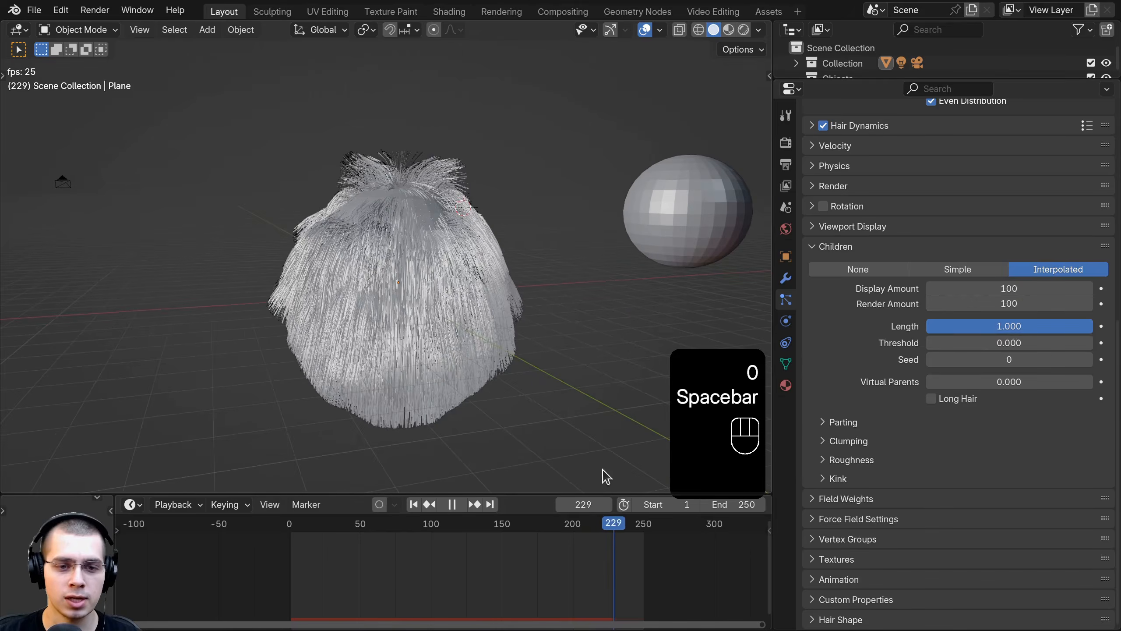
click(291, 523)
scroll(393, 197, up, 3)
middle_drag(411, 203, 383, 215)
key(space)
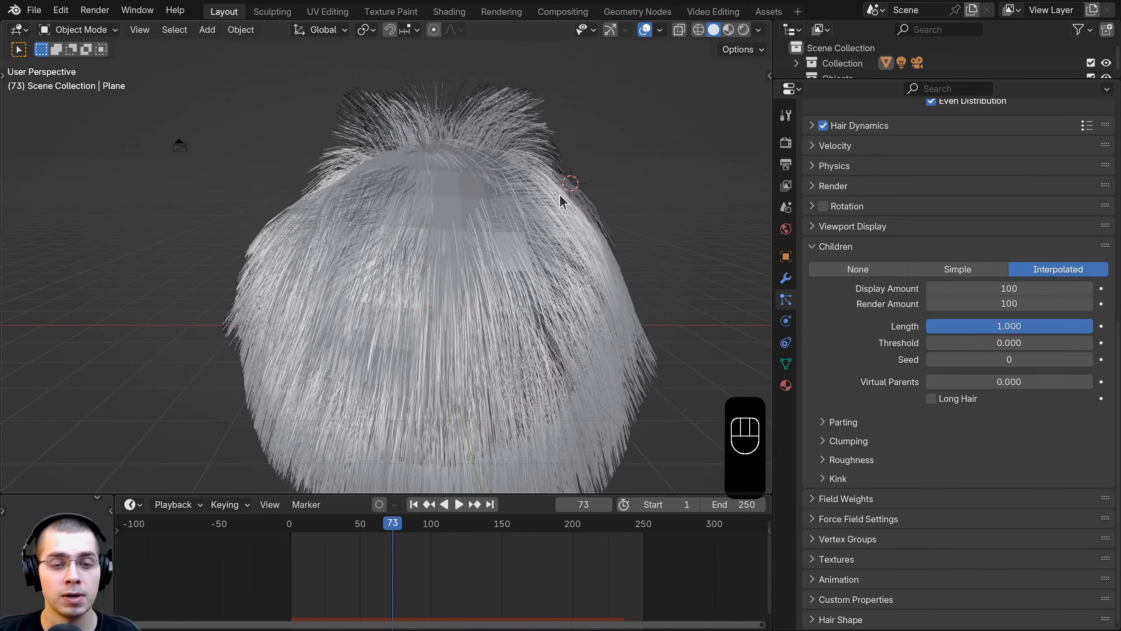
Step: Try a minimal children's Display Amount, set it to 10 and play the simulation briefly
shift+middle_drag(561, 201, 558, 217)
drag(968, 287, 906, 288)
middle_drag(435, 291, 473, 296)
shift+middle_drag(472, 297, 471, 306)
double_click(1021, 291)
text(100 z)
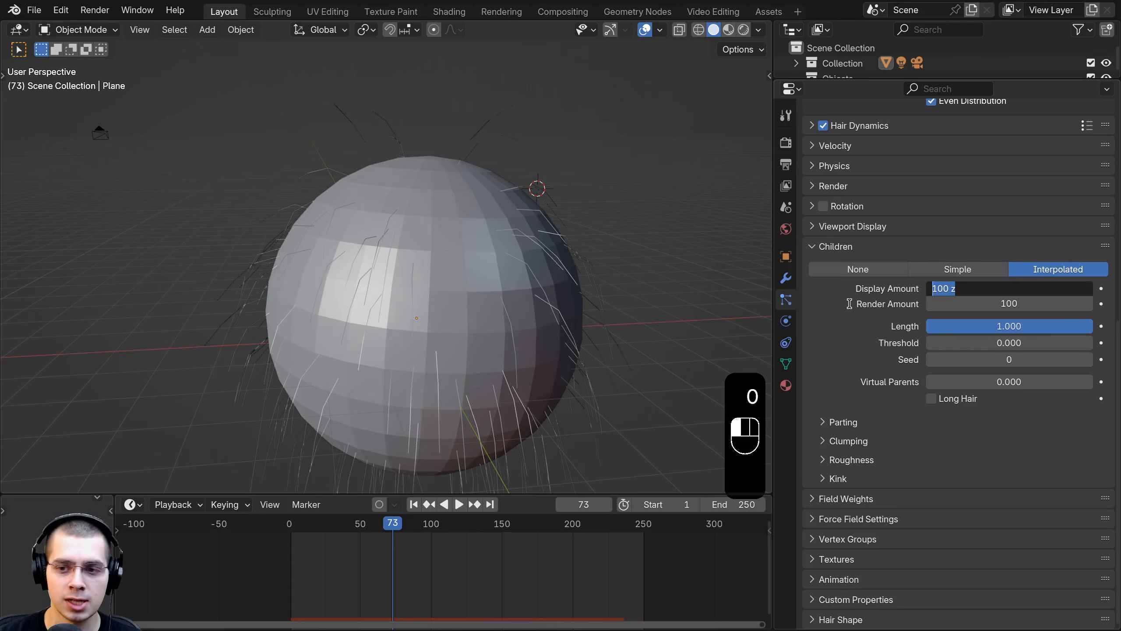
text(10)
key(space)
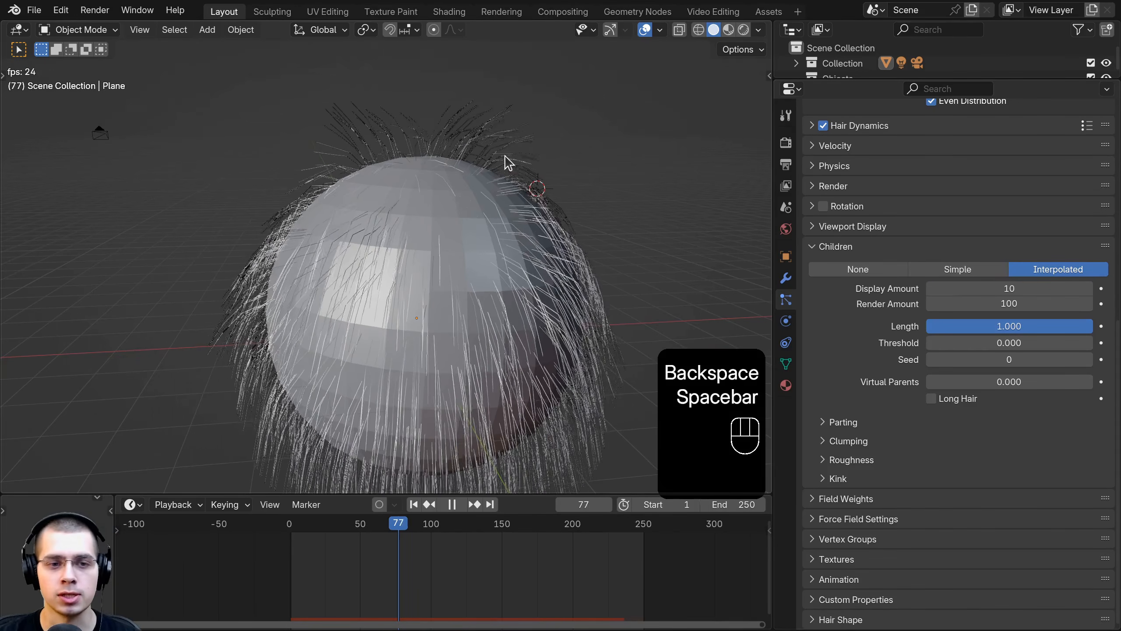
key(space)
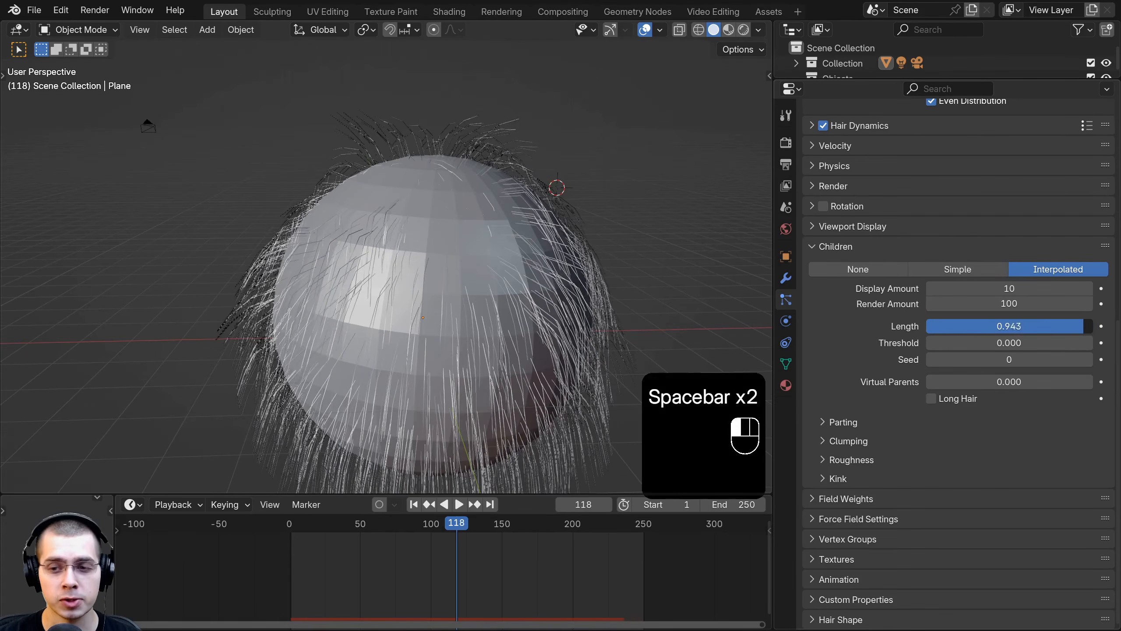
Step: Shorten the children's Length to 0.277 and reduce the emission Hair Length to about 1.41 m
drag(1084, 326, 971, 326)
scroll(869, 274, up, 6)
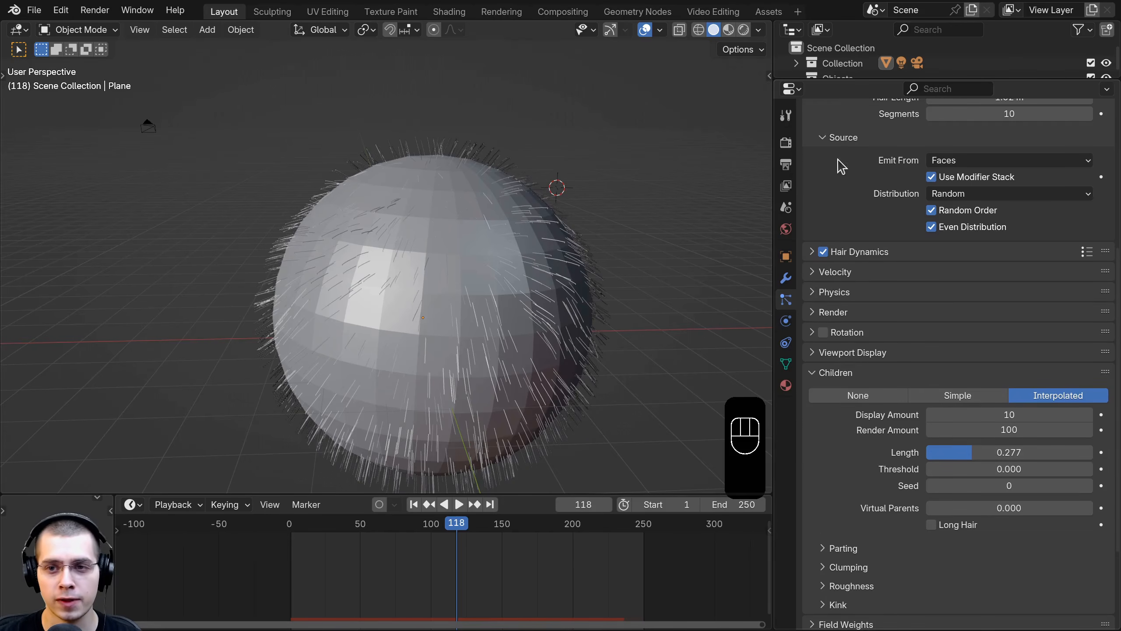
scroll(841, 166, up, 6)
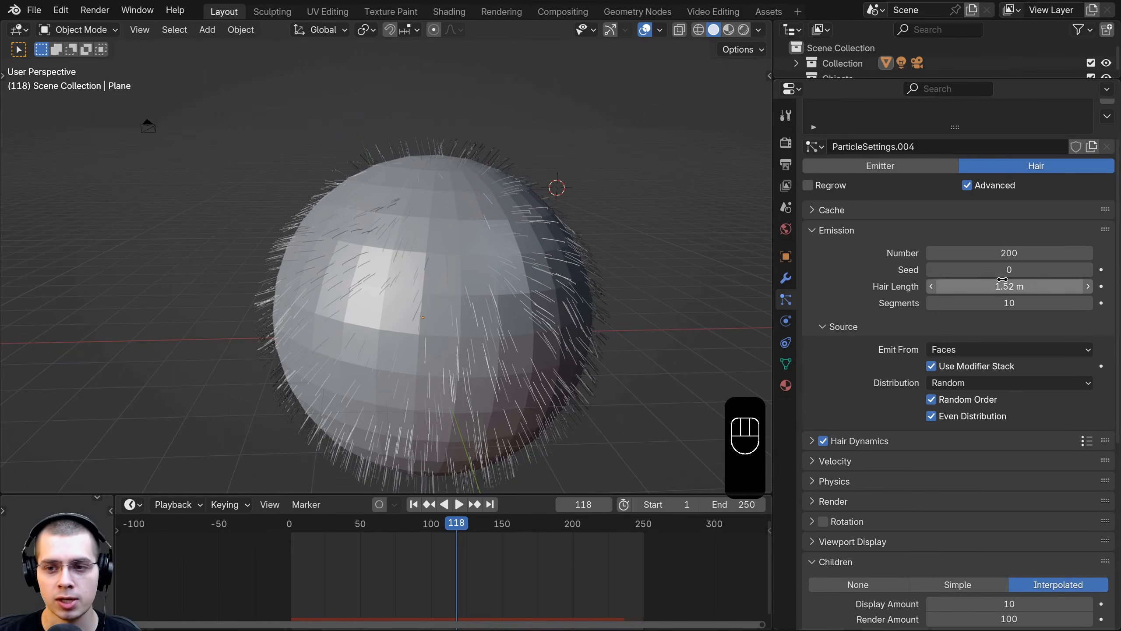
shift+drag(1006, 286, 1002, 286)
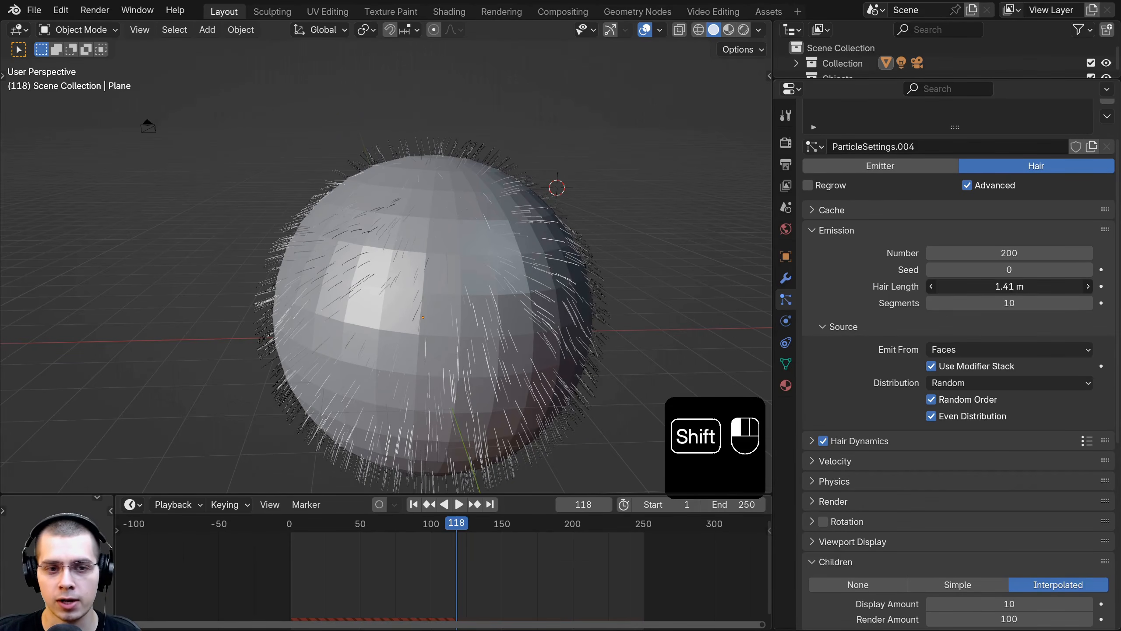
Step: Set the children's Length to 0.564, and try a higher Threshold while replaying the hair from the start of the timeline
scroll(1006, 286, down, 10)
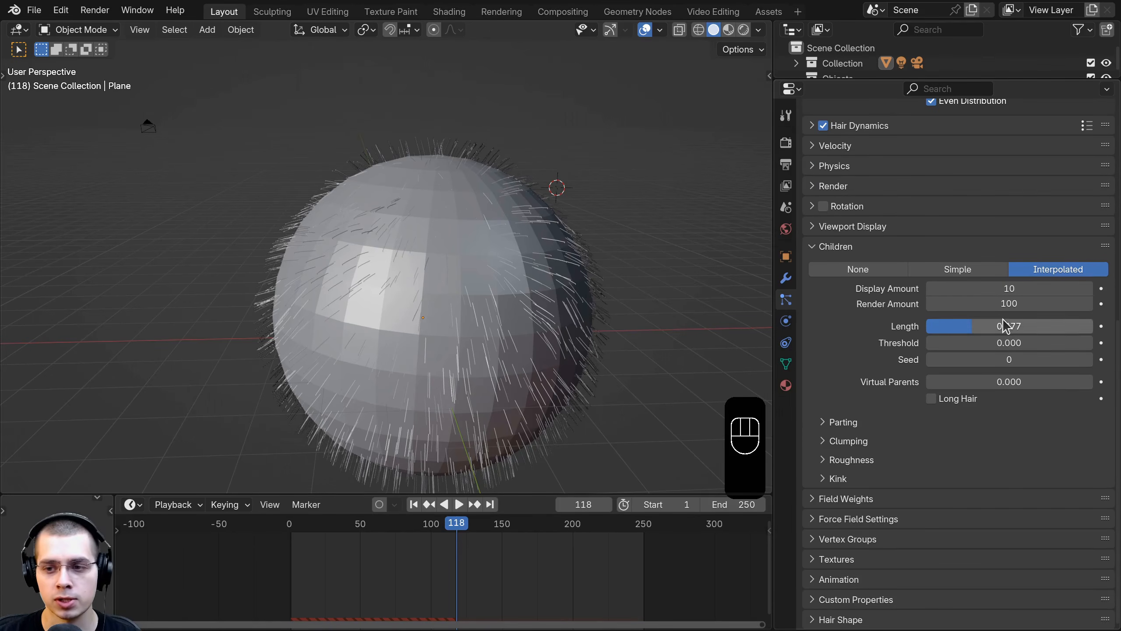
mouse_move(1005, 326)
mouse_down()
mouse_move(932, 326)
mouse_move(1069, 326)
mouse_move(1020, 326)
mouse_up()
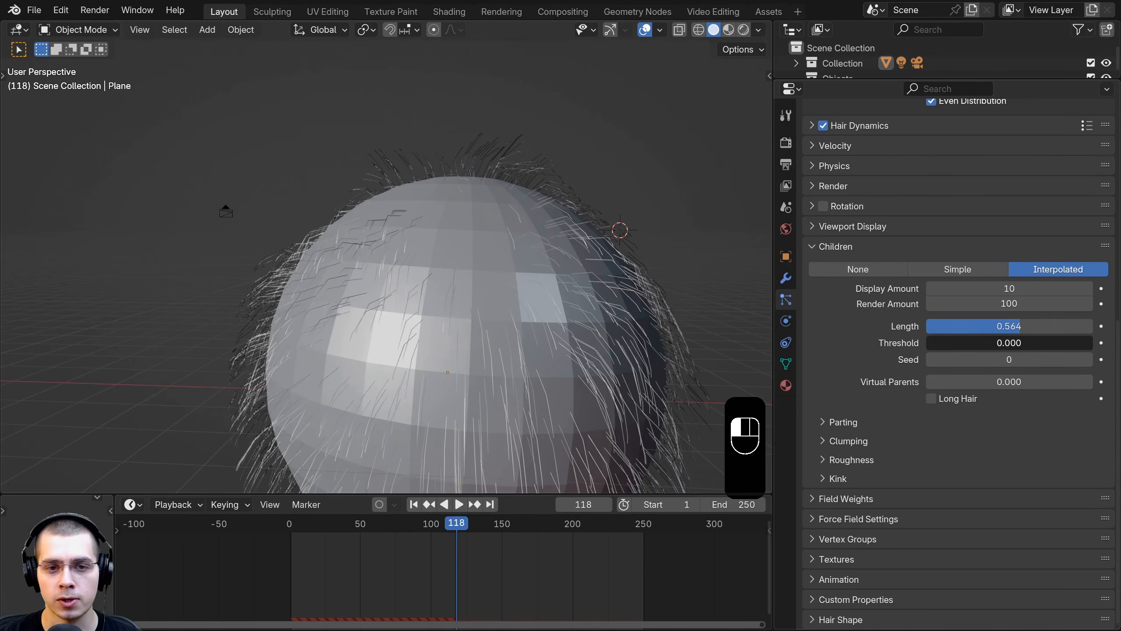
drag(932, 343, 974, 343)
drag(484, 537, 244, 535)
key(space)
middle_drag(647, 349, 574, 320)
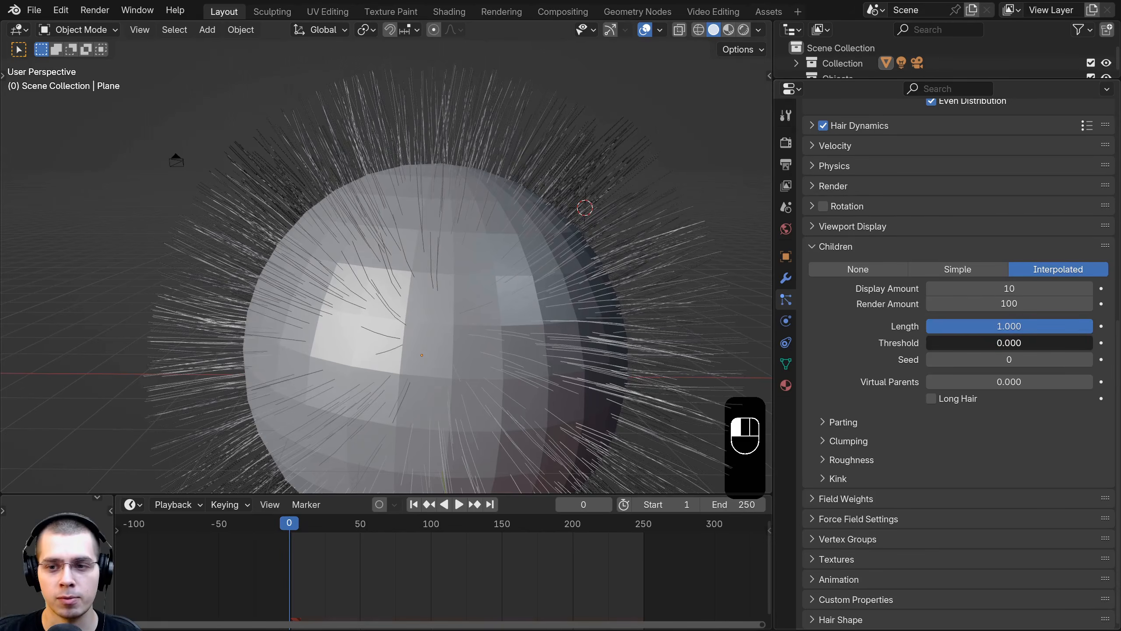
Step: Shorten the children's Length to 0.172 and raise the Threshold to 0.324
drag(1011, 326, 920, 325)
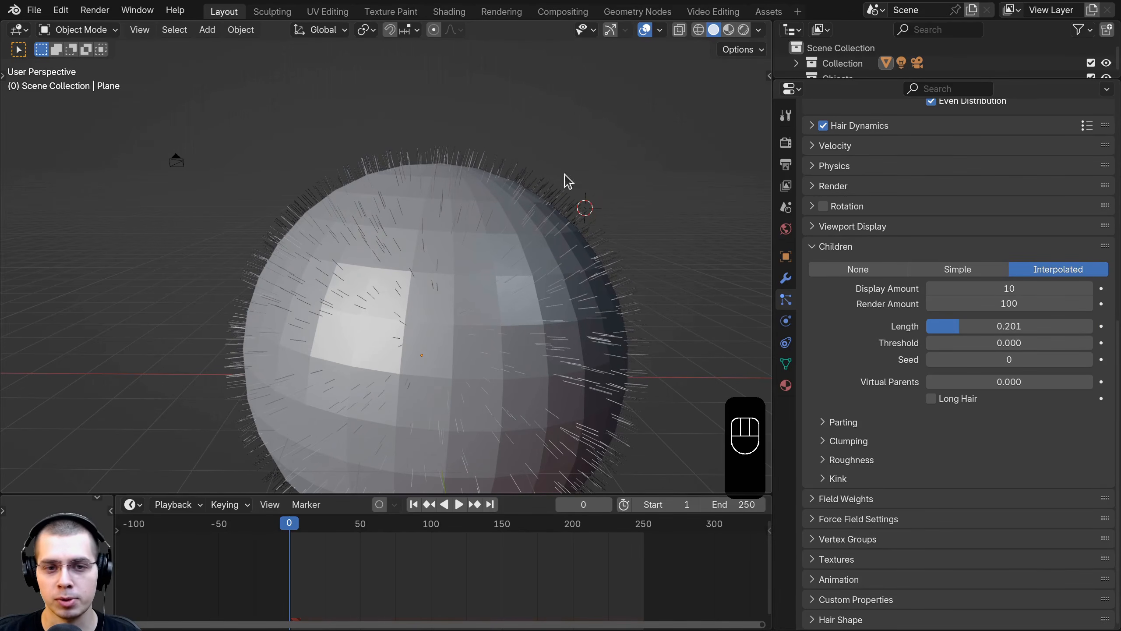
middle_drag(430, 251, 491, 267)
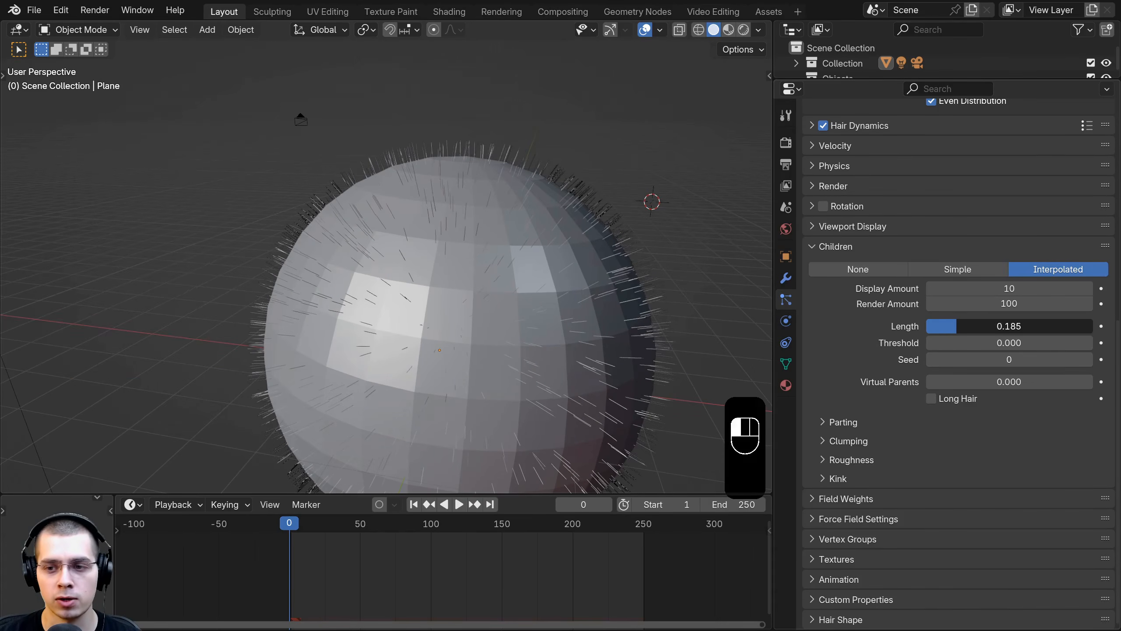
middle_drag(440, 322, 468, 324)
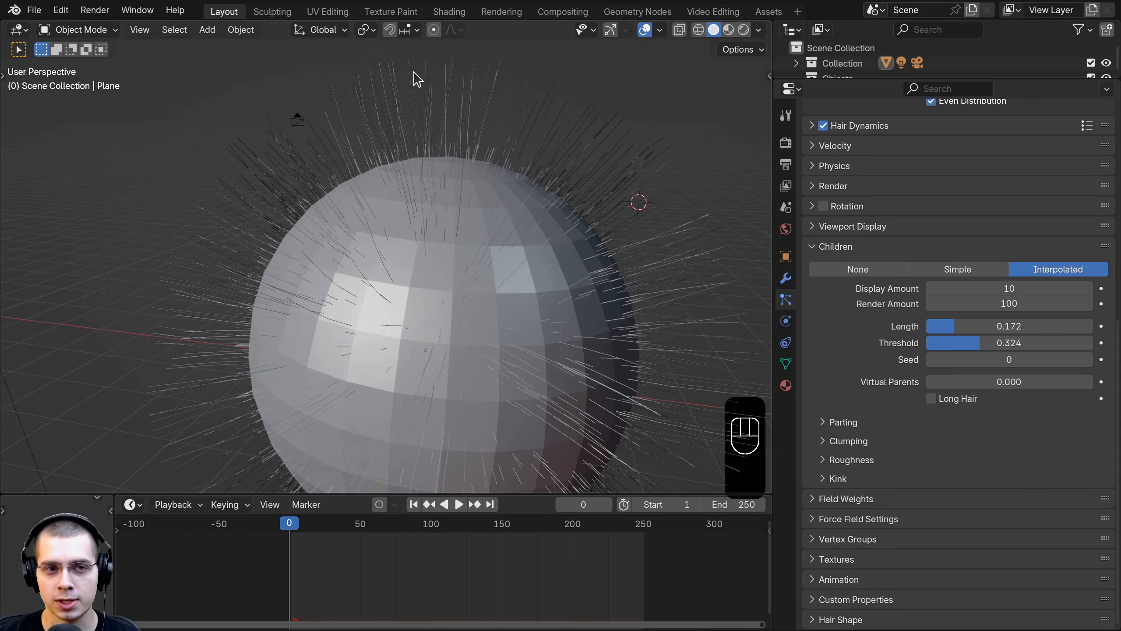
Step: Adjust the emission Hair Length, set the children's Length to 0.316 and the Threshold to 0.446
scroll(951, 301, up, 12)
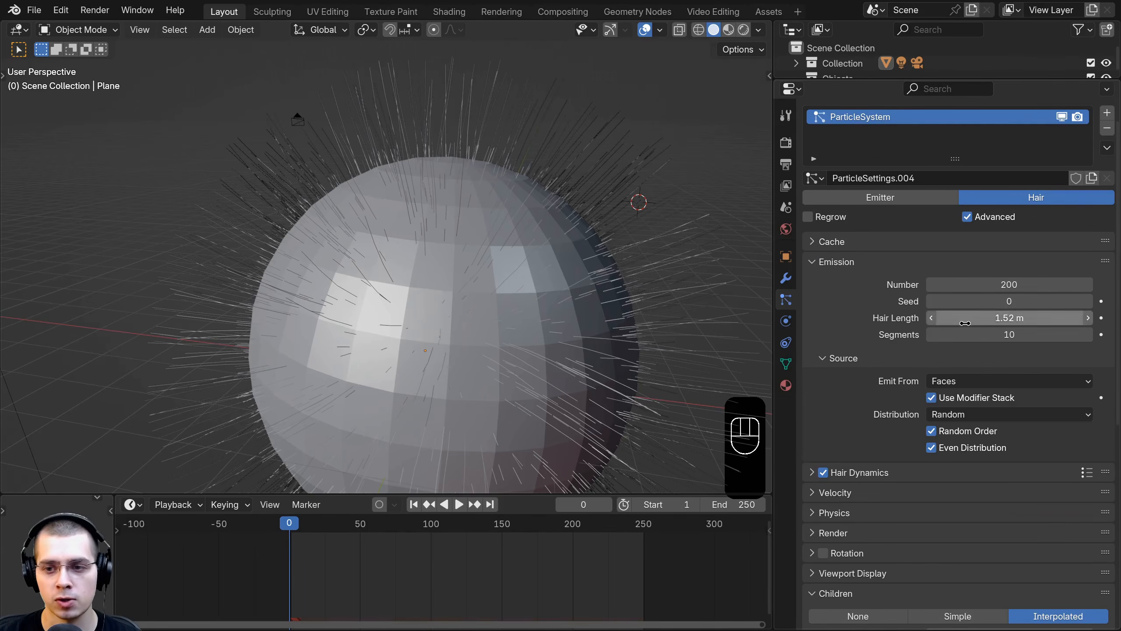
drag(1007, 318, 1000, 343)
scroll(1002, 303, down, 10)
drag(993, 326, 986, 325)
scroll(521, 211, down, 3)
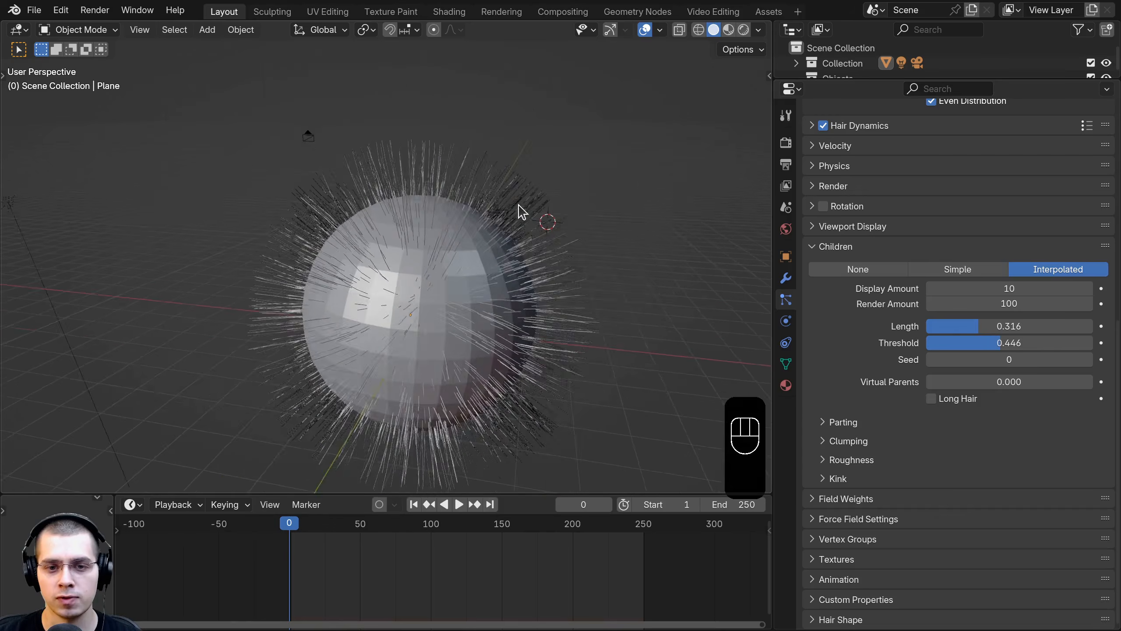
Step: Set the children's Threshold to 0.084 and Length to 0.272, and check the uneven hairs in rendered shading
middle_drag(521, 210, 591, 197)
drag(1000, 343, 1026, 343)
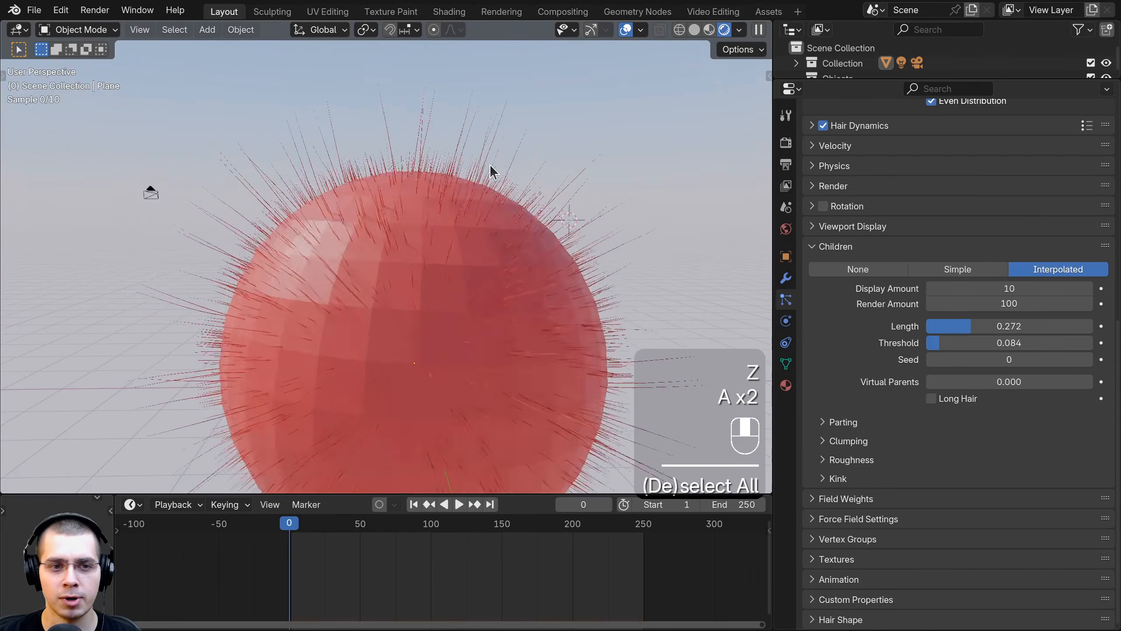
scroll(440, 267, down, 3)
scroll(438, 248, up, 2)
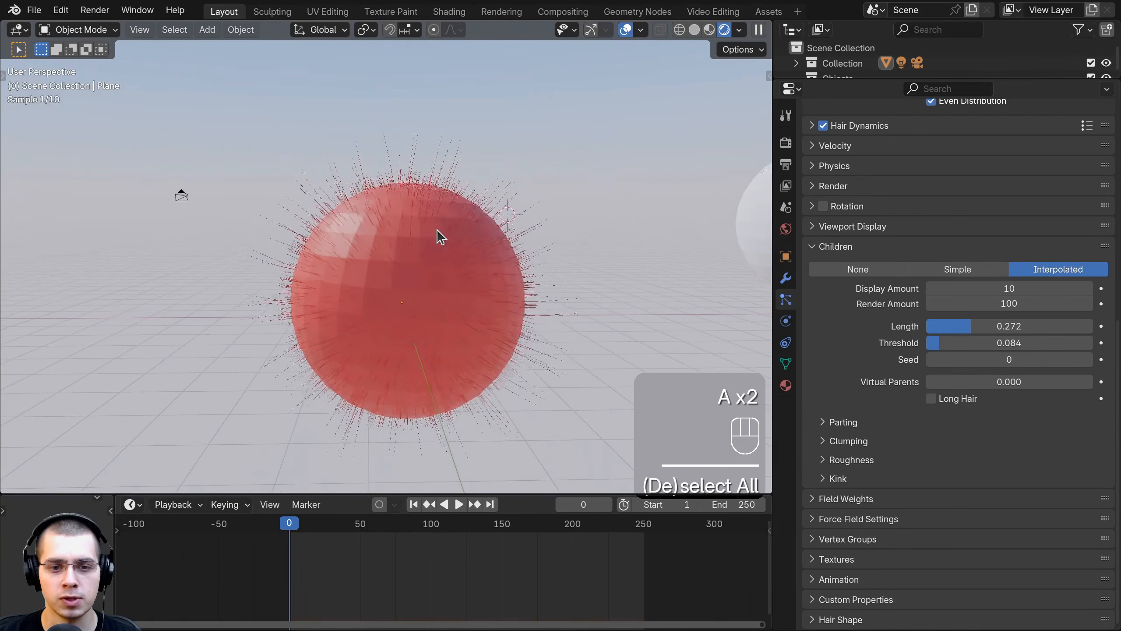
Step: Return the viewport to solid shading and try other Seed values for the child hairs
key(z)
click(647, 228)
mouse_move(1009, 360)
mouse_down()
mouse_move(1029, 359)
mouse_move(1010, 360)
mouse_up()
scroll(541, 292, up, 1)
middle_drag(548, 305, 555, 235)
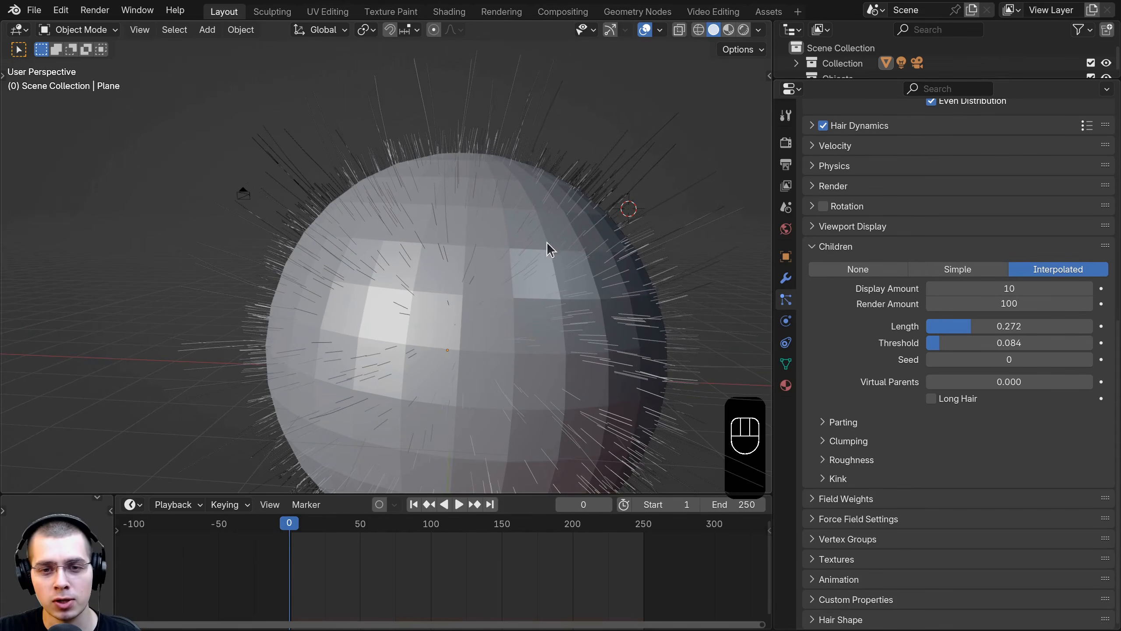
middle_drag(547, 249, 569, 265)
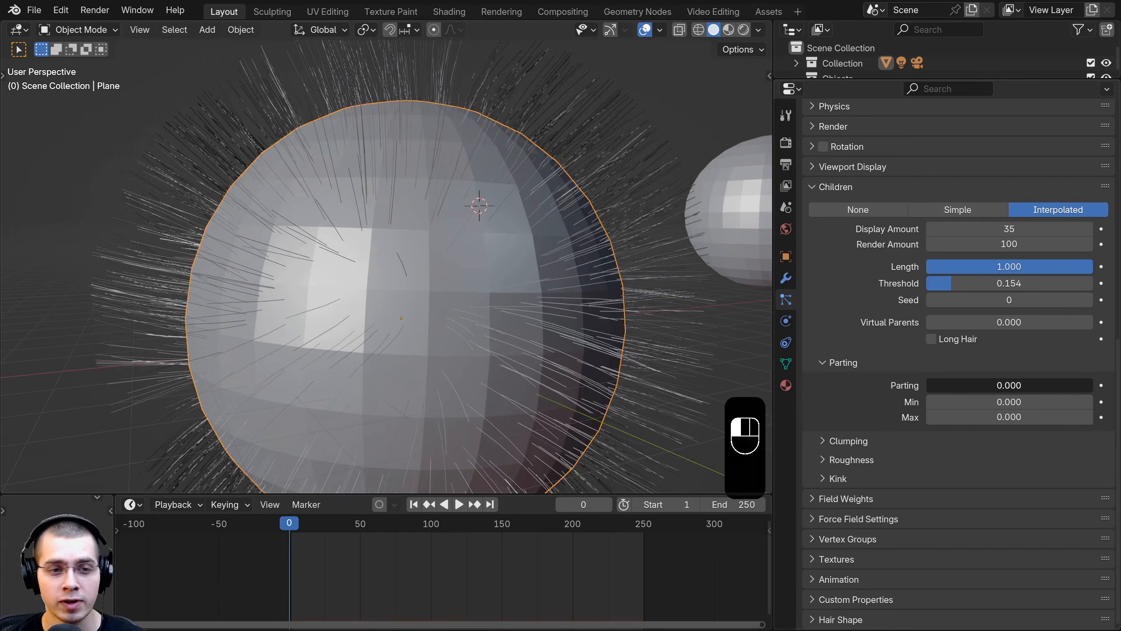
Step: Try a Parting value of 1.000 on the child hairs, and reset it to 0
drag(971, 385, 1060, 385)
mouse_move(381, 289)
middle_down()
mouse_move(292, 271)
mouse_move(313, 285)
middle_up()
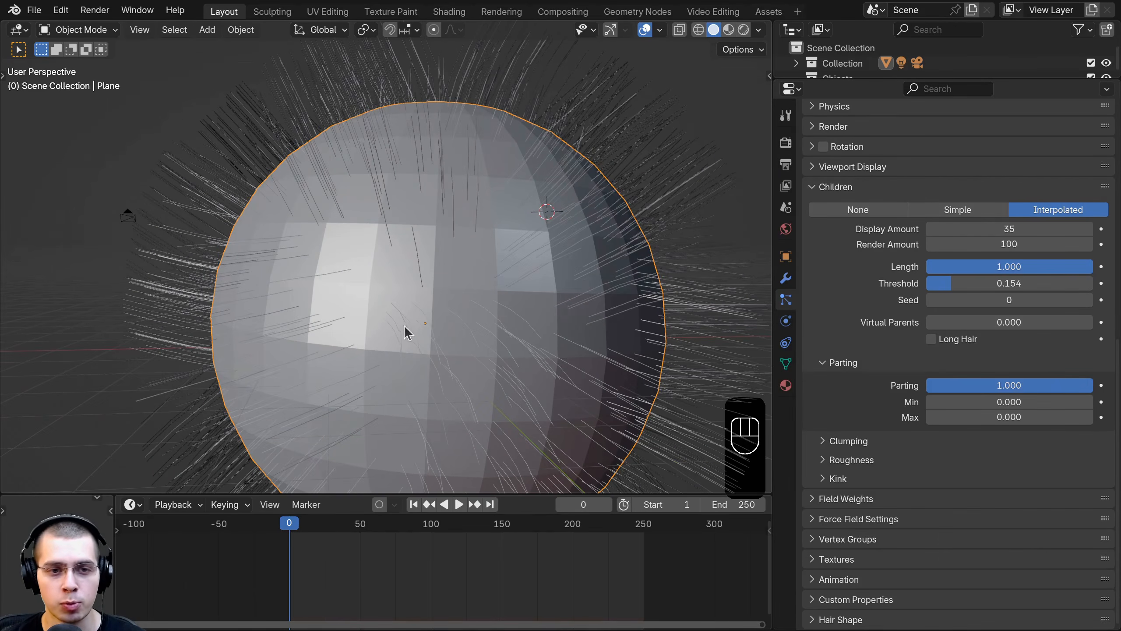
middle_drag(404, 327, 491, 363)
shift+middle_drag(182, 187, 324, 340)
scroll(429, 206, up, 2)
drag(998, 391, 839, 391)
scroll(408, 199, down, 3)
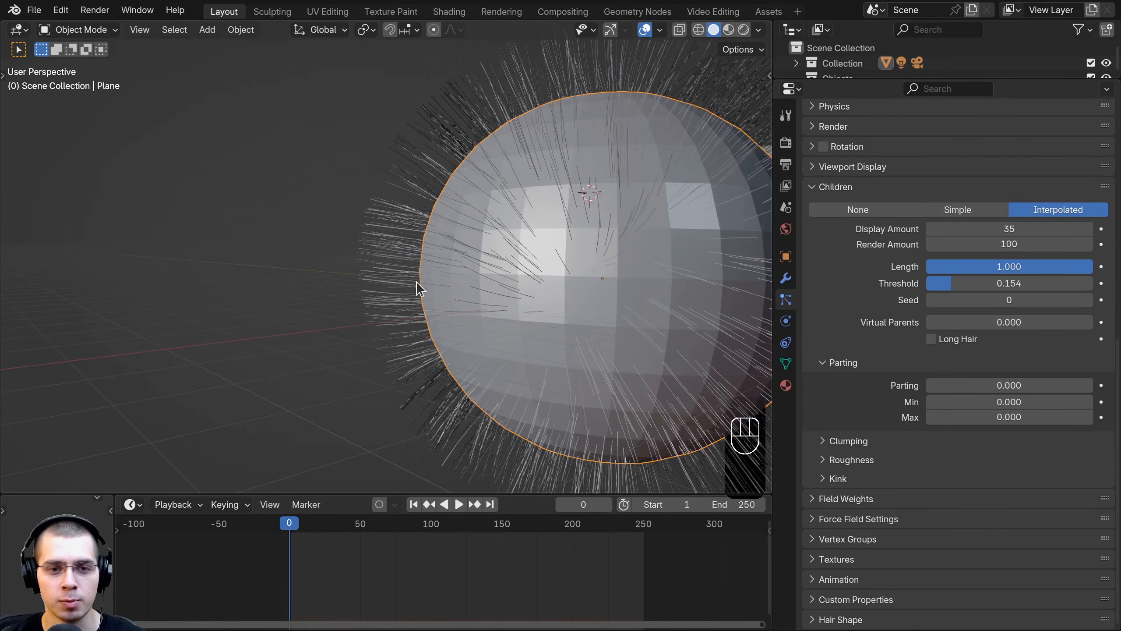
Step: Collapse the Parting settings, expand the Clumping settings and set the children's Clump to 1.000
click(815, 361)
click(824, 435)
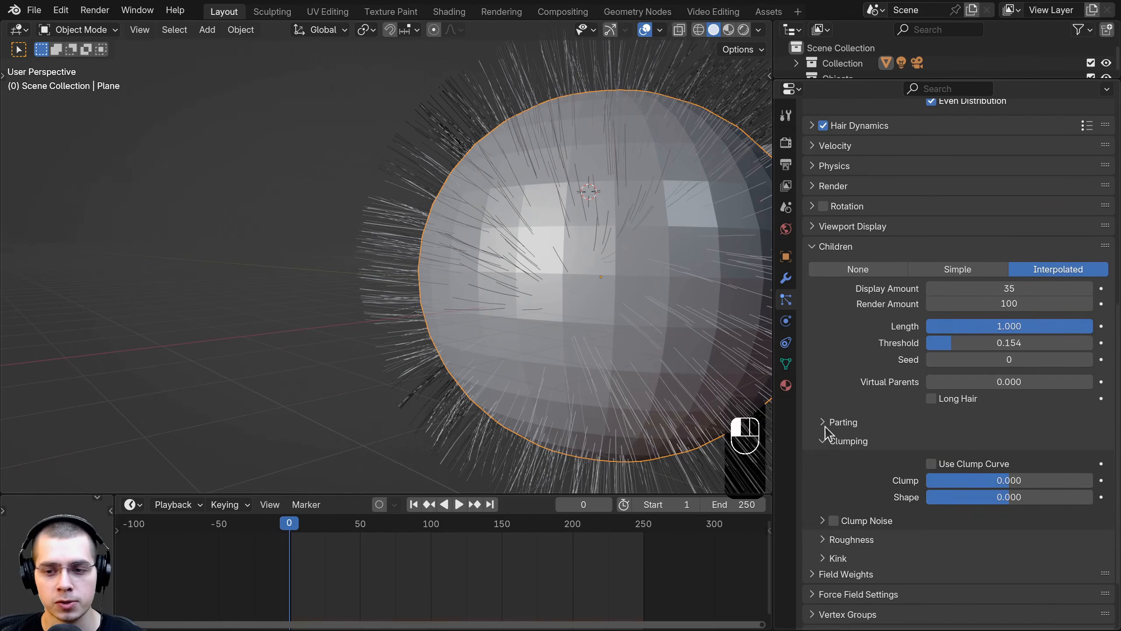
scroll(936, 411, down, 4)
drag(1009, 401, 1089, 401)
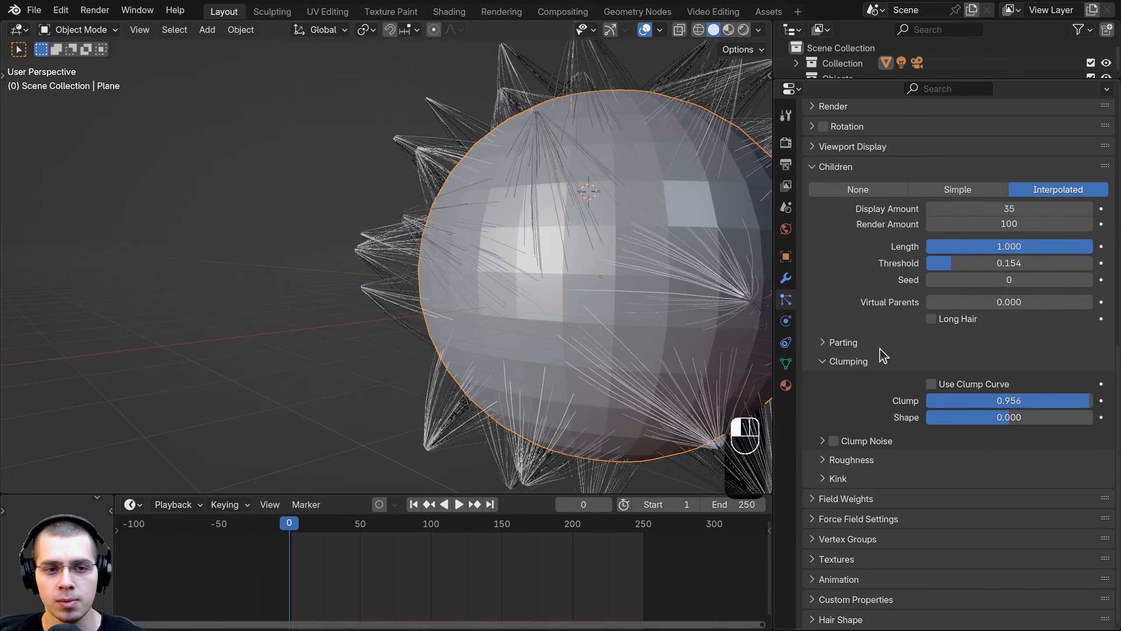
scroll(660, 321, up, 2)
drag(974, 400, 1034, 373)
middle_drag(424, 283, 348, 265)
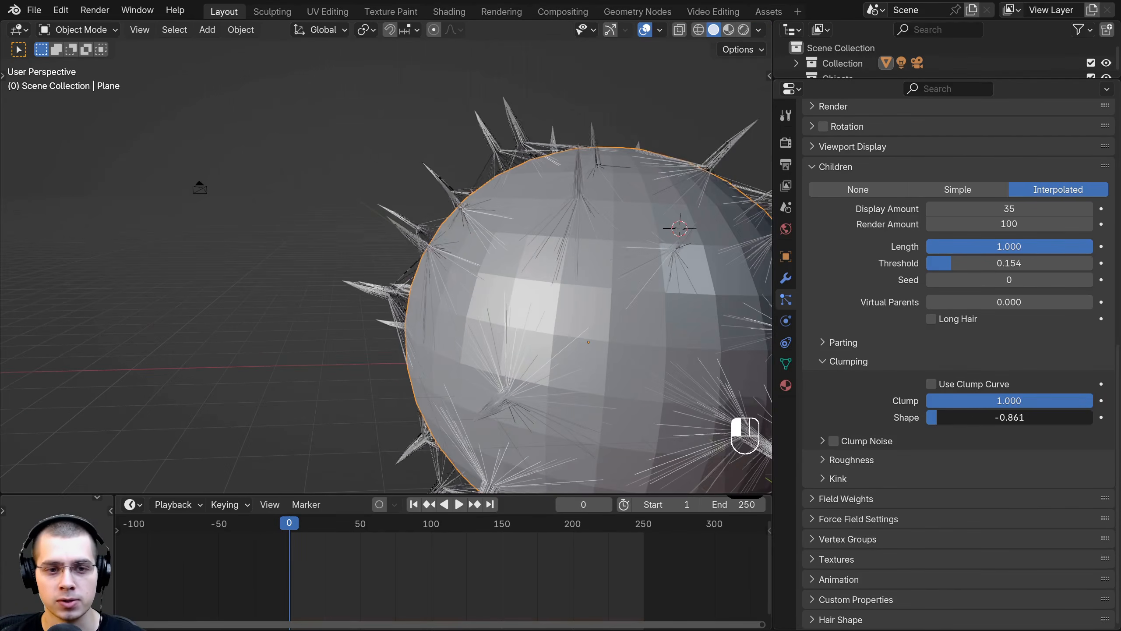
Step: Try a clump Shape of -0.569, check the spikes in rendered shading, and reset the Shape to 0
drag(972, 417, 958, 417)
middle_drag(499, 259, 411, 304)
scroll(411, 305, up, 2)
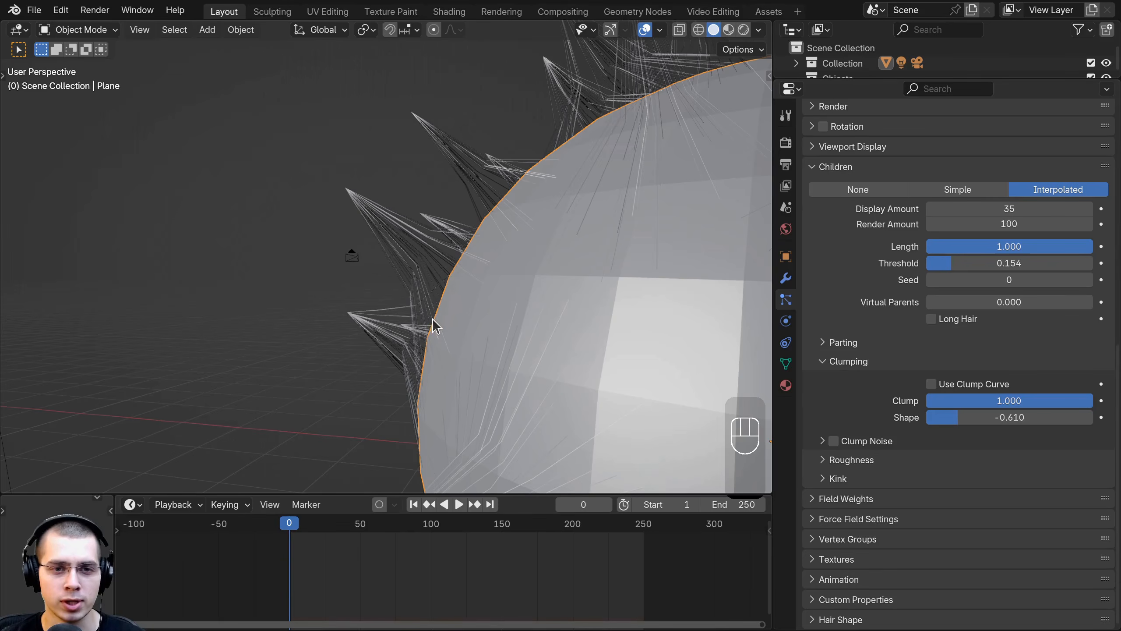
drag(958, 417, 962, 417)
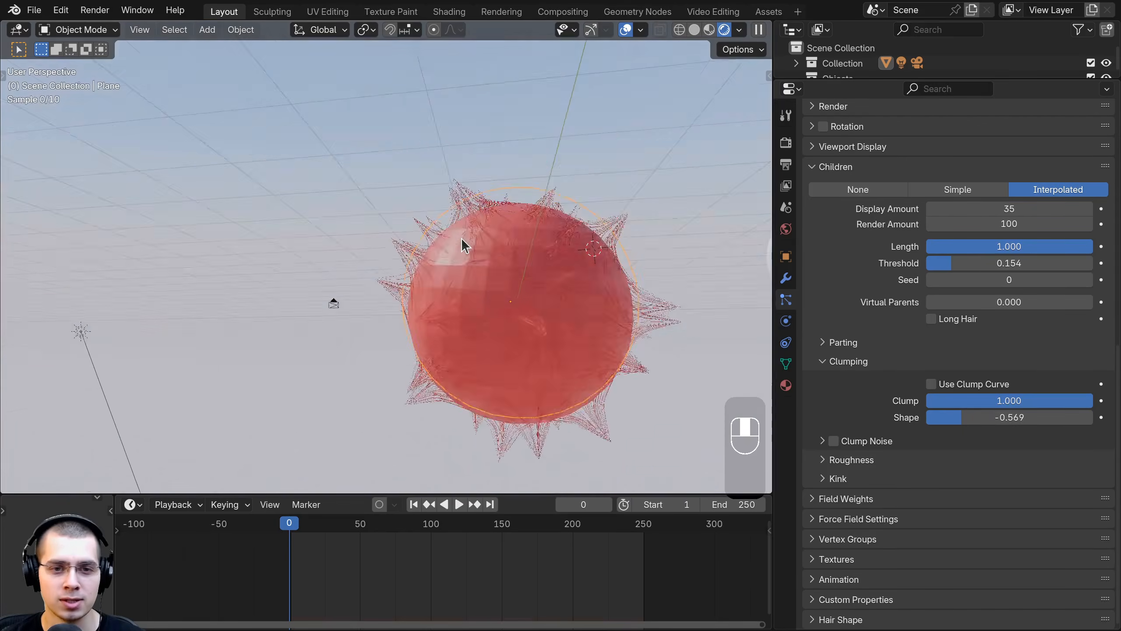
middle_drag(461, 239, 431, 331)
scroll(431, 332, up, 4)
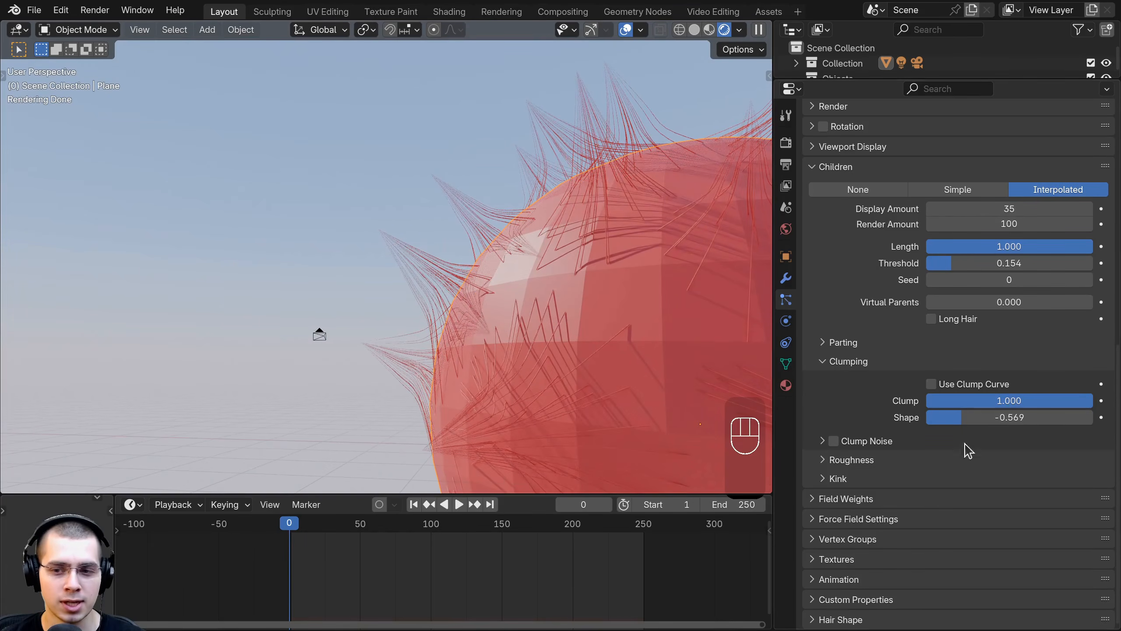
drag(970, 420, 973, 417)
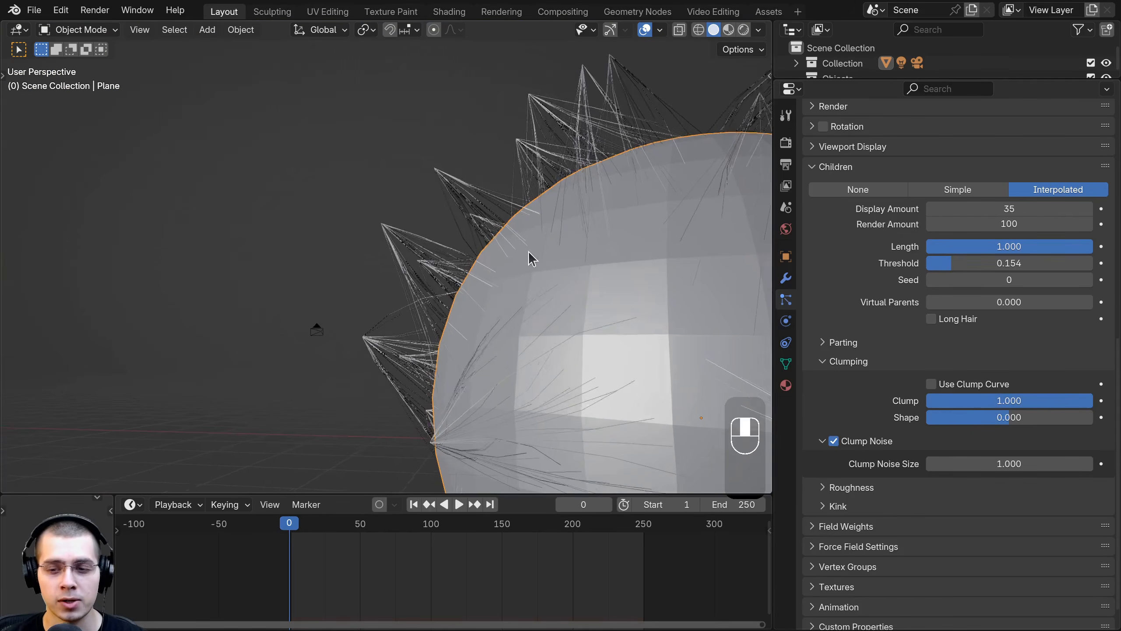
Step: Enable Clump Noise for the child hairs and set its Clump Noise Size to 1.400
click(835, 442)
click(835, 442)
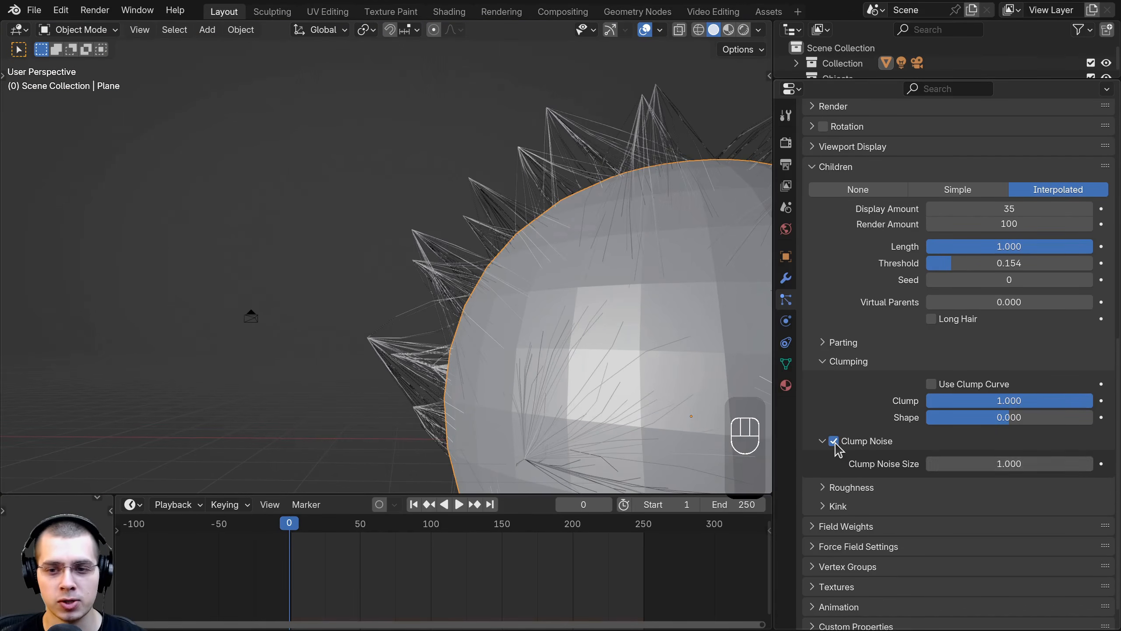
drag(1010, 464, 1029, 464)
middle_drag(688, 389, 574, 318)
Step: Set the children's Clump to -1.000 and view the whole hairy sphere in rendered shading
drag(965, 401, 887, 401)
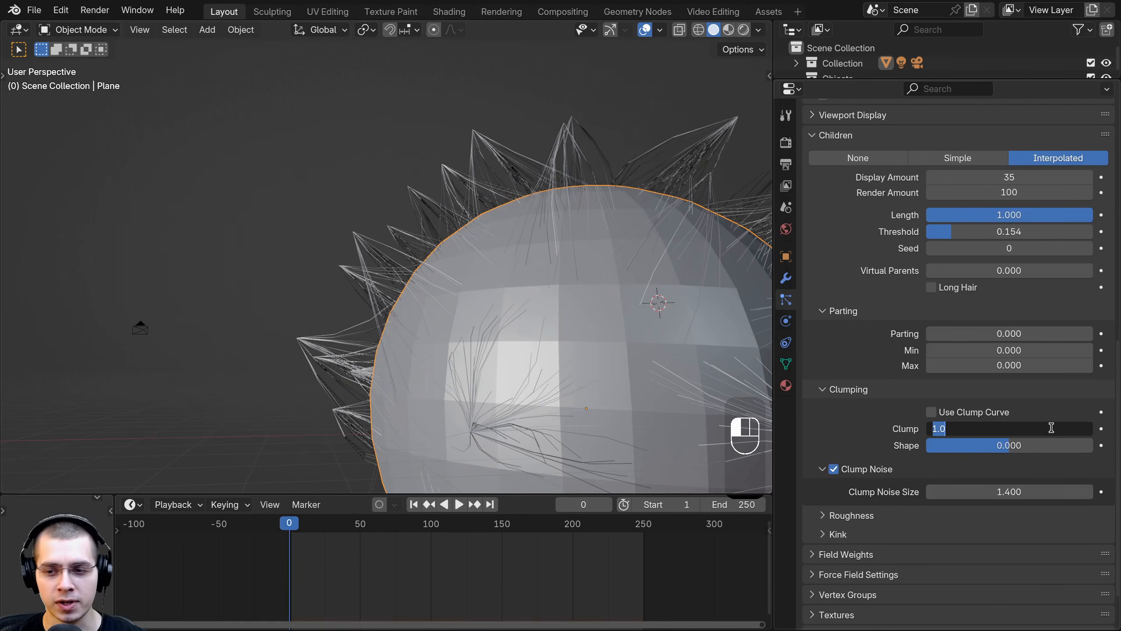
drag(1068, 432, 943, 430)
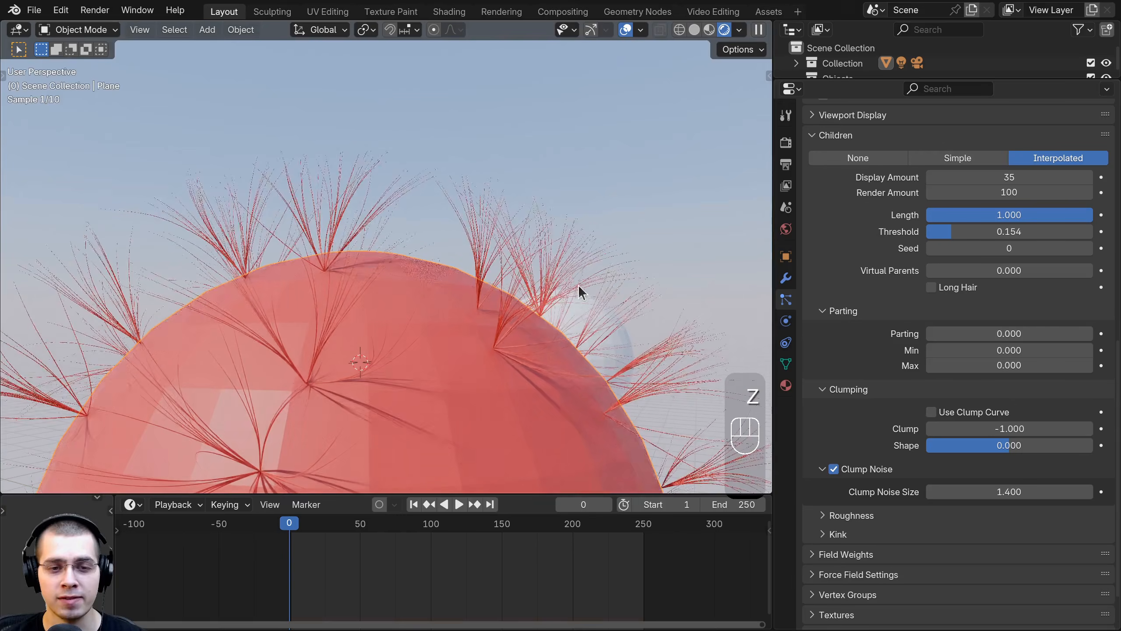
scroll(470, 342, down, 6)
key(a)
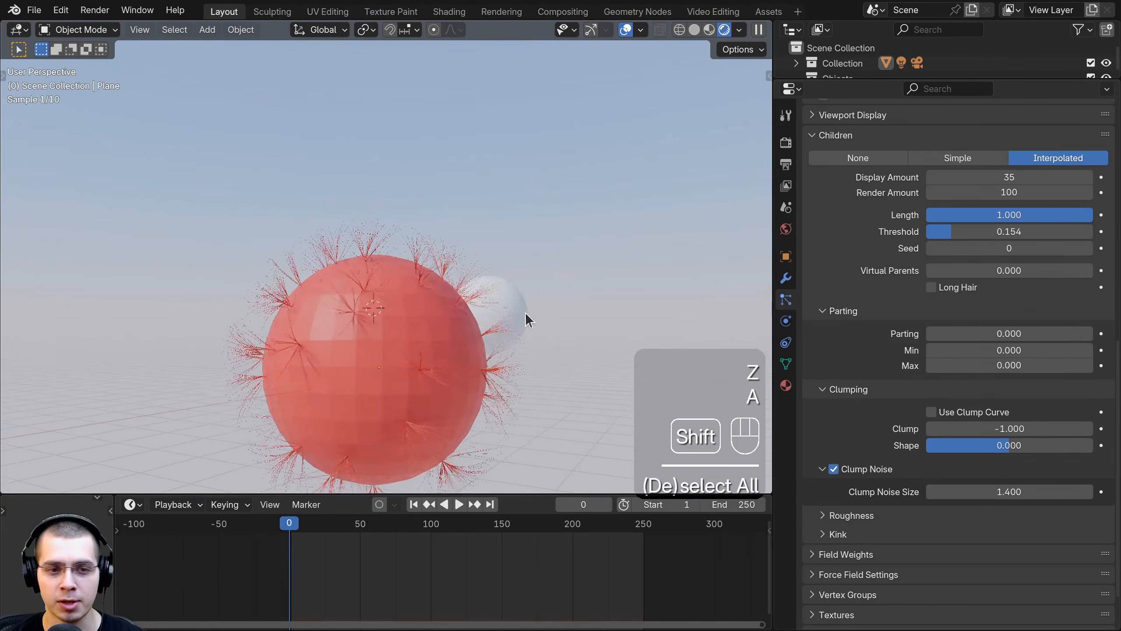
shift+middle_drag(526, 312, 520, 287)
key(a)
middle_drag(481, 310, 287, 265)
key(a)
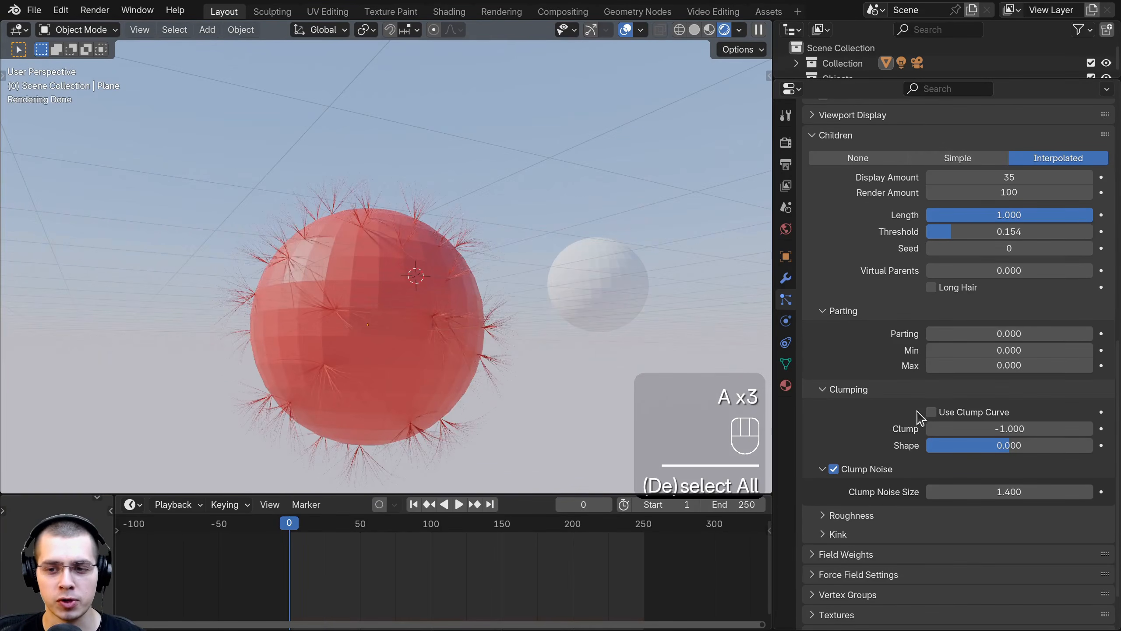
Step: Inspect the tufts spreading from their roots, return to solid shading and set the Clump to -0.577
mouse_move(932, 429)
mouse_down()
mouse_move(1092, 429)
mouse_move(927, 429)
mouse_up()
scroll(460, 270, up, 5)
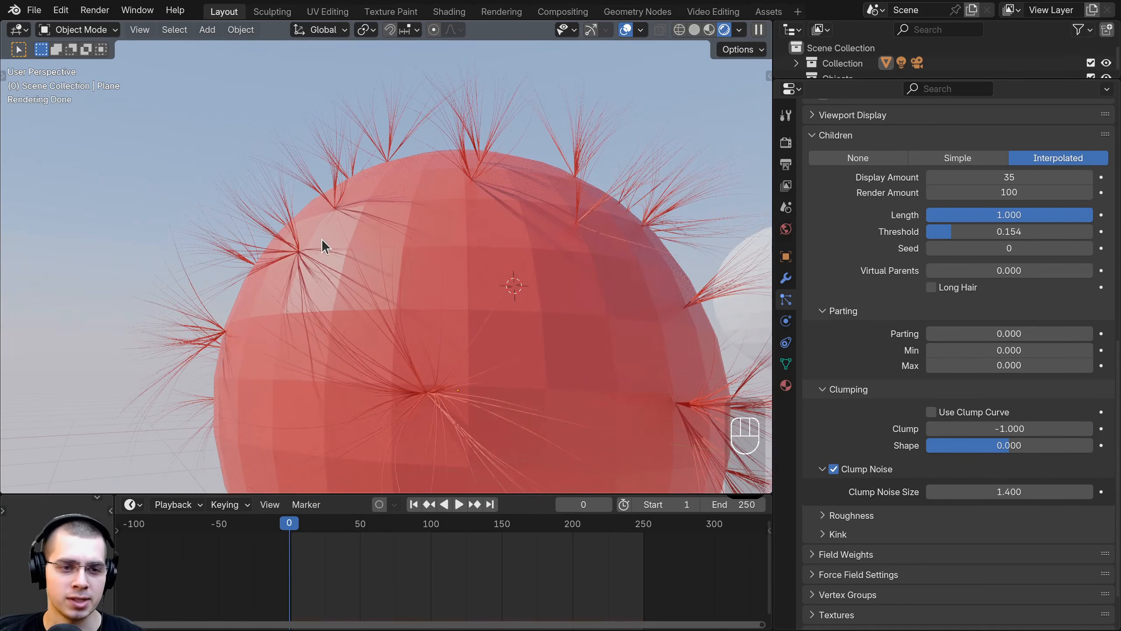
middle_drag(304, 242, 415, 321)
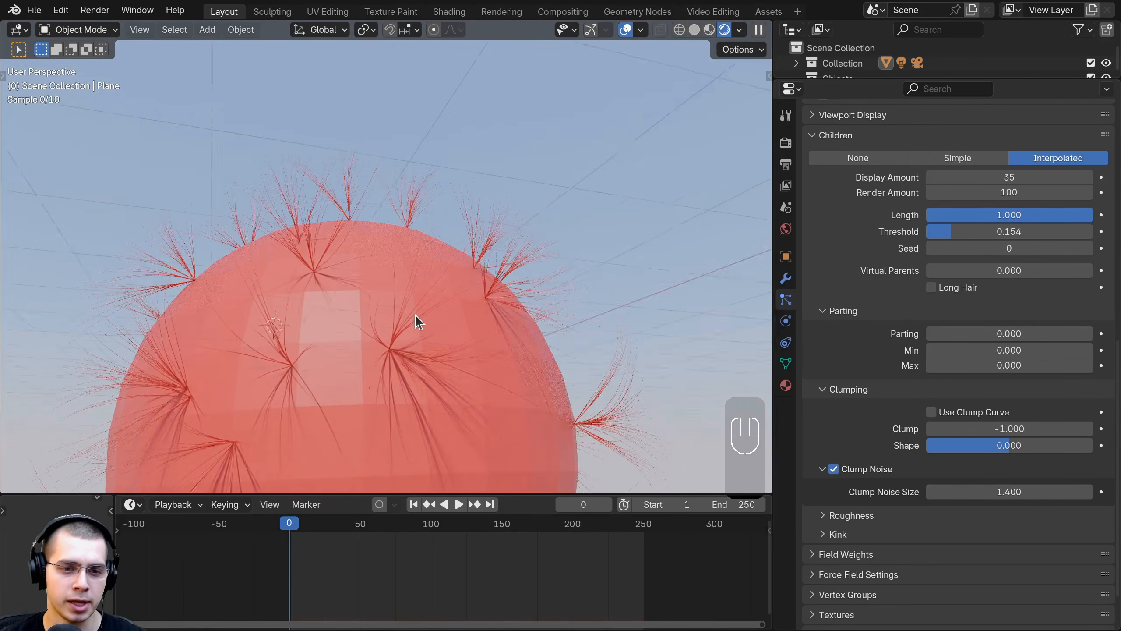
scroll(476, 246, down, 4)
middle_drag(475, 246, 484, 204)
scroll(485, 235, up, 5)
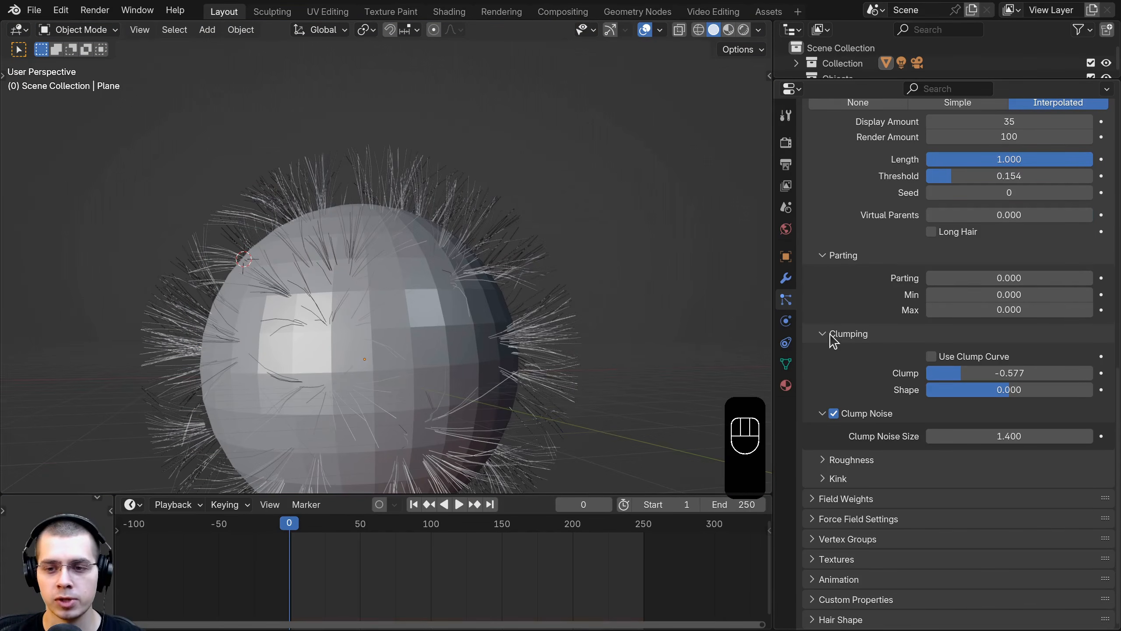
Step: Collapse the Parting and Clumping settings and set the children's Kink Type to Curl
click(834, 340)
click(828, 368)
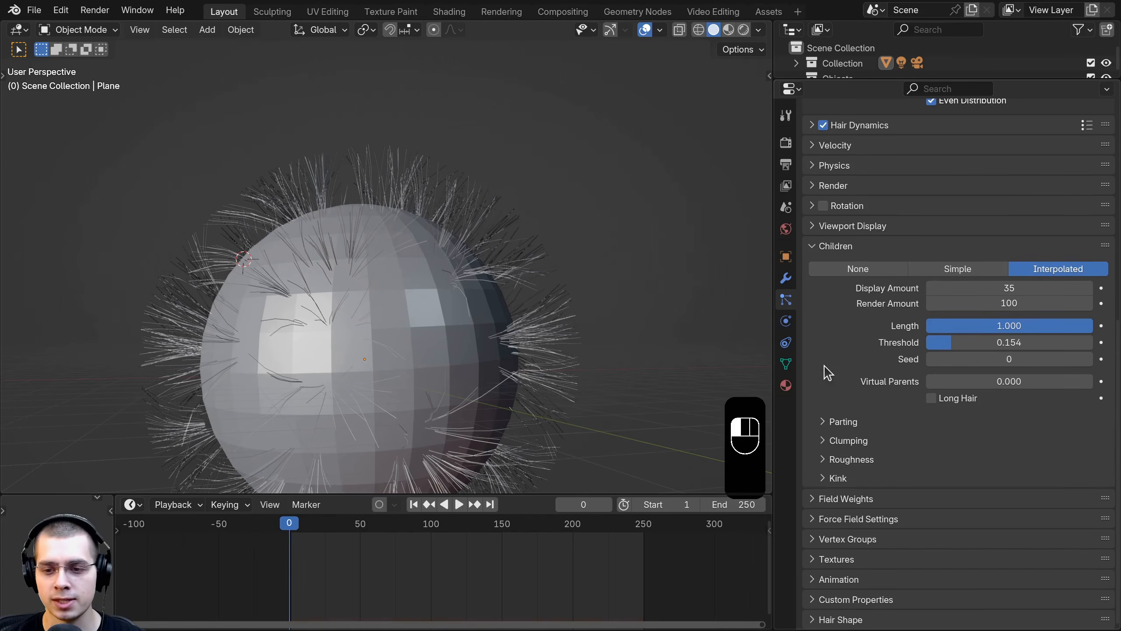
click(829, 479)
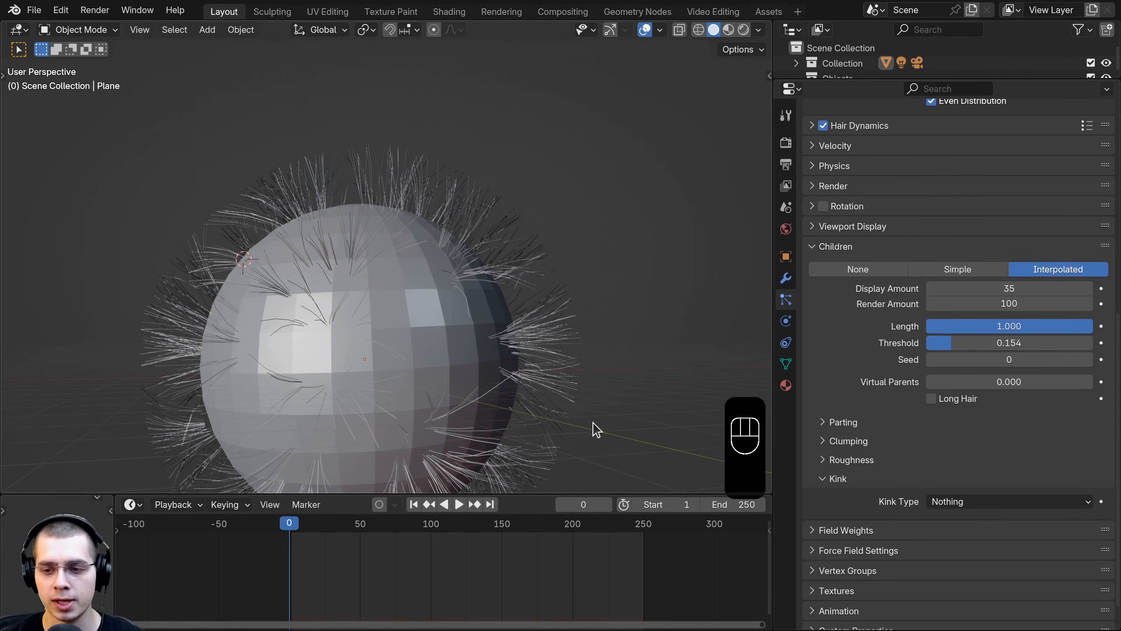
middle_drag(597, 429, 871, 388)
scroll(928, 419, down, 2)
click(969, 470)
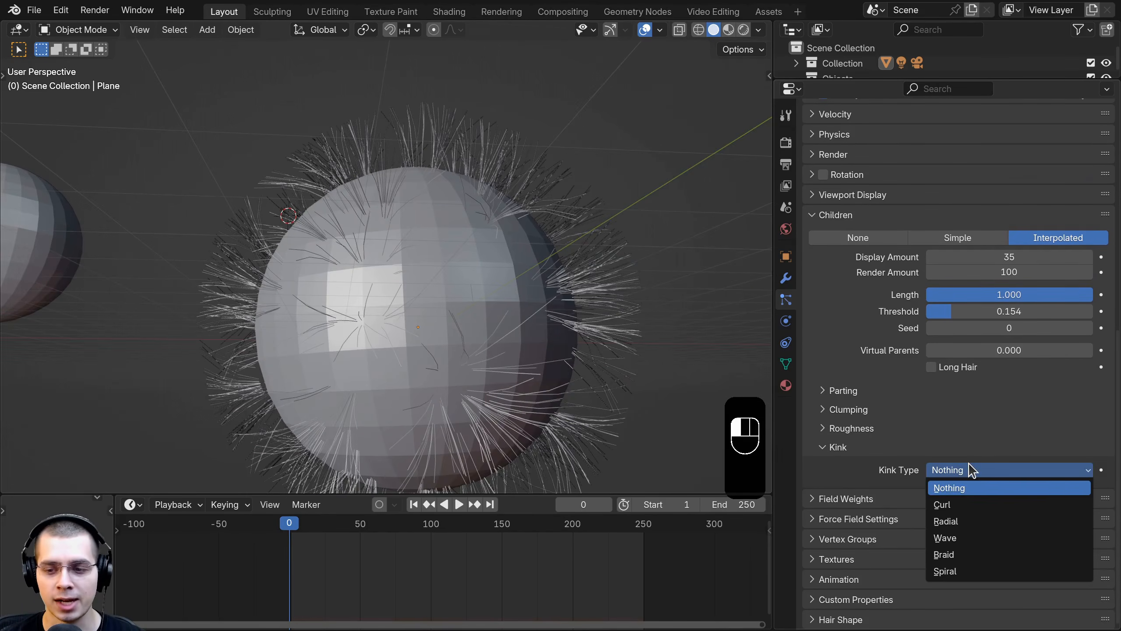
click(961, 504)
Step: Examine the curled child hairs up close in rendered shading
shift+middle_drag(432, 220, 427, 250)
scroll(441, 199, up, 3)
key(z)
click(450, 51)
shift+middle_drag(449, 93, 436, 211)
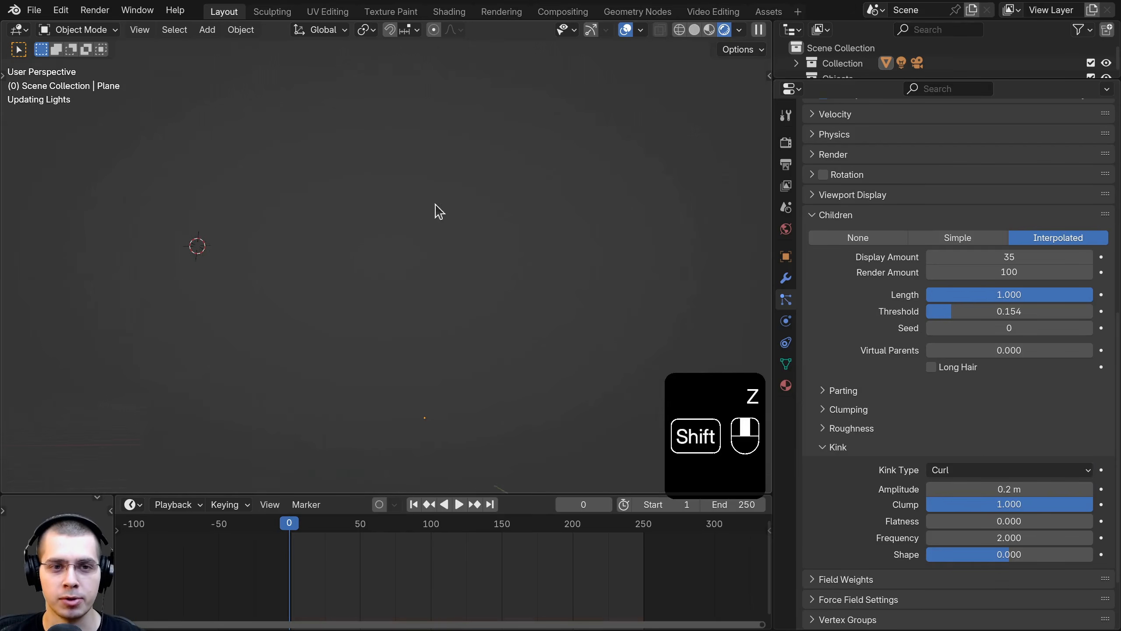
scroll(451, 190, up, 1)
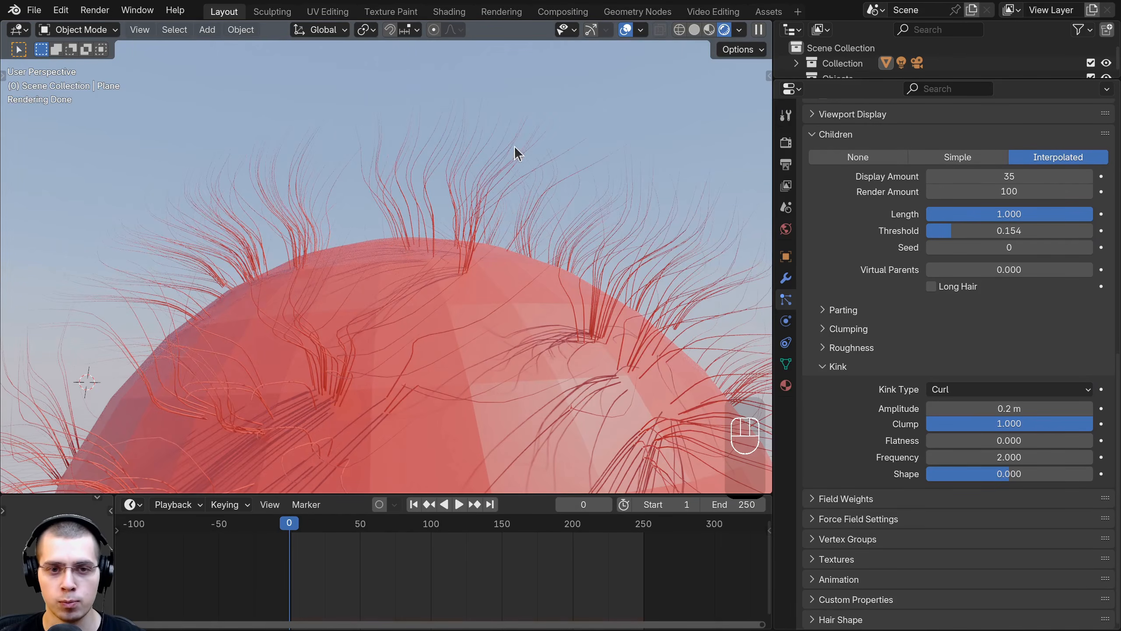
Step: Try different Amplitude, Flatness and Frequency values for the curl kink
drag(981, 409, 981, 440)
drag(988, 440, 927, 440)
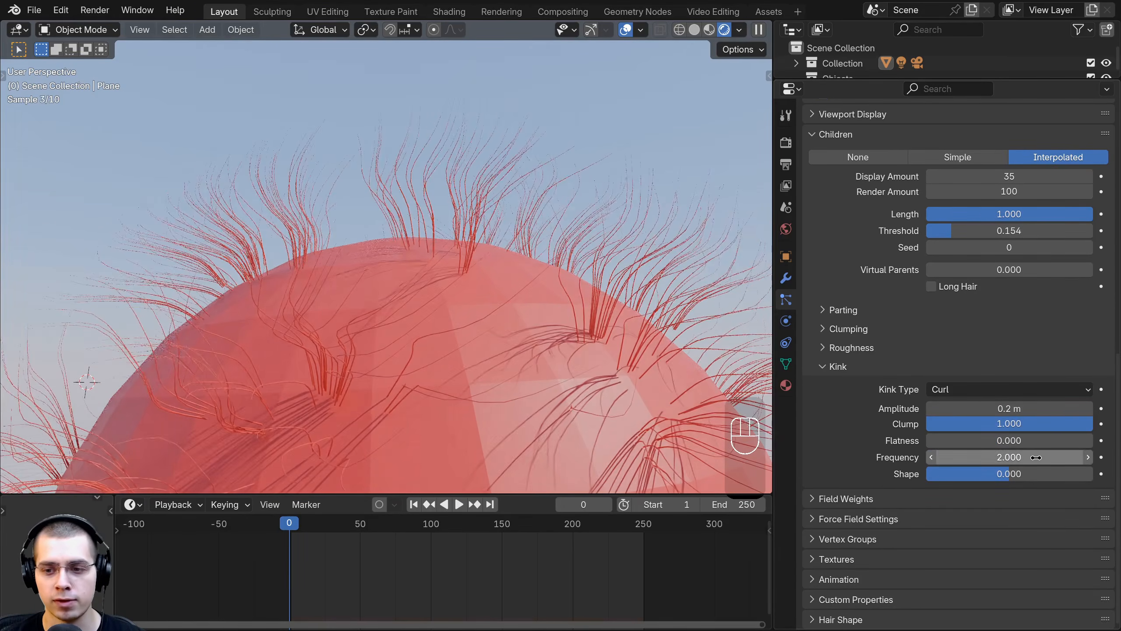
drag(1039, 458, 1090, 458)
Step: Try the Radial Kink Type on the child hairs, and change it to Wave
click(967, 391)
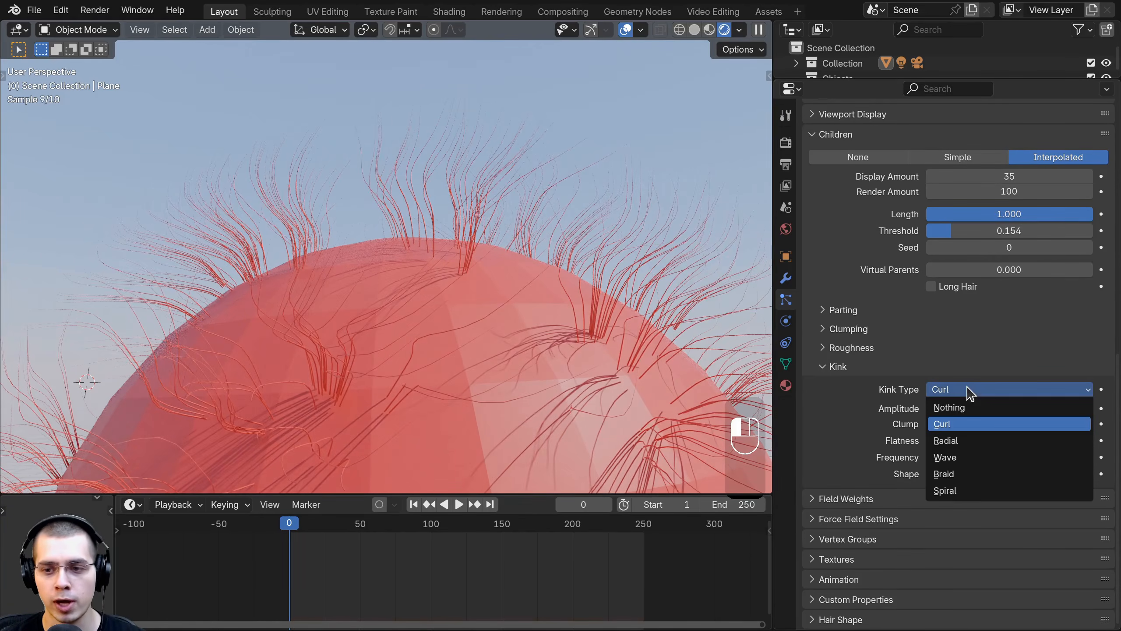
click(971, 440)
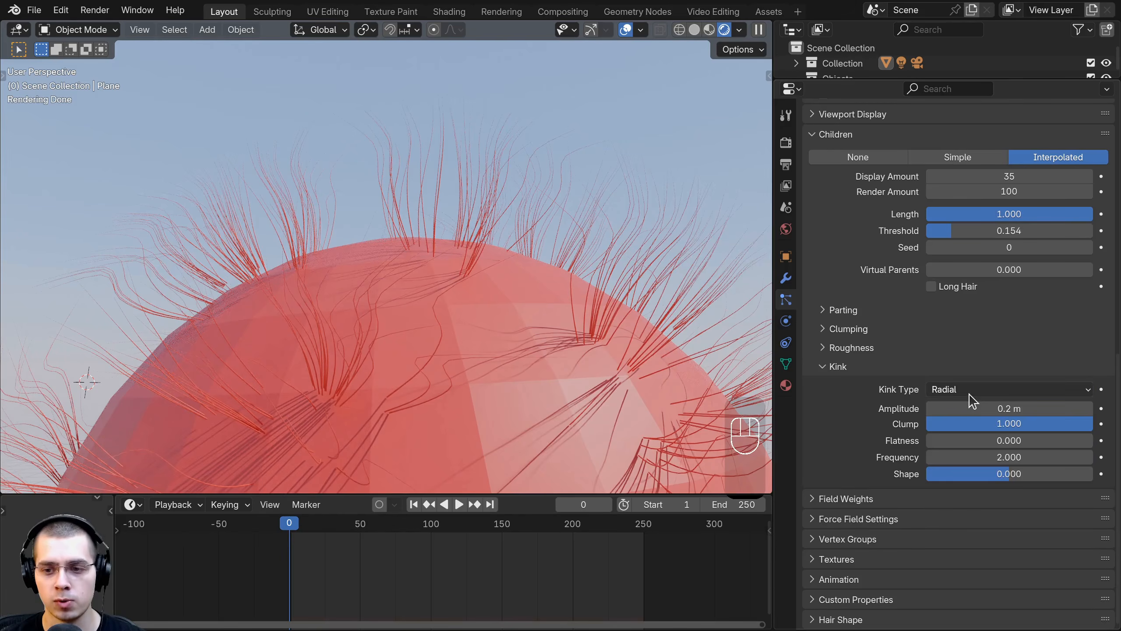
click(970, 392)
click(977, 460)
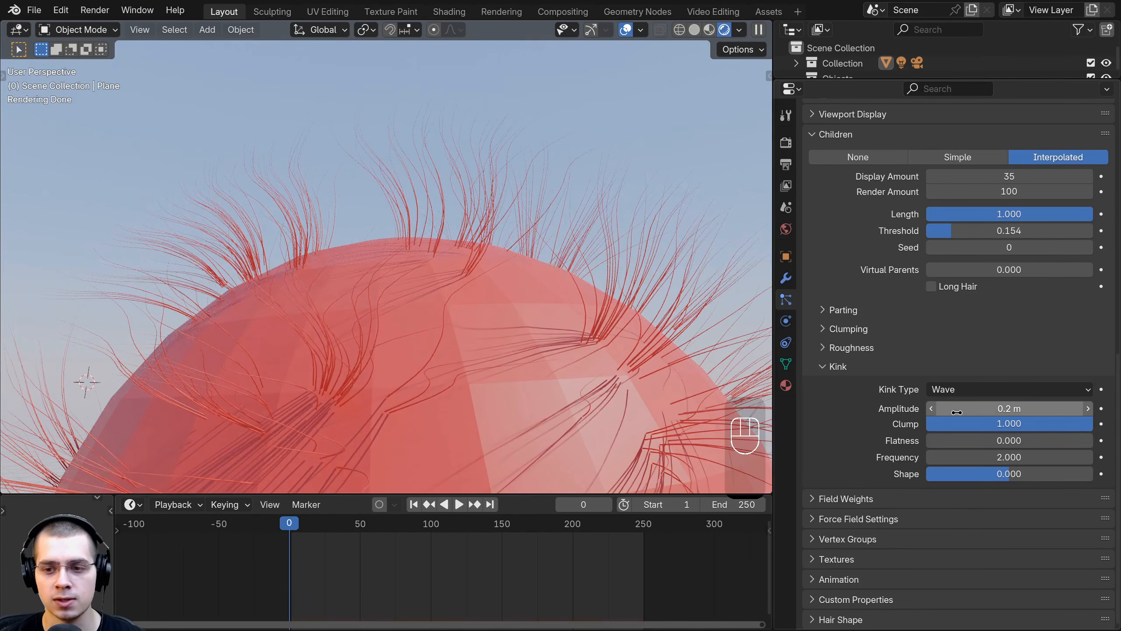
Step: Try a Flatness of 0.634 on the wave kink, and change the child hairs' Kink Type to Braid
mouse_move(957, 411)
mouse_down()
mouse_move(936, 411)
mouse_move(957, 412)
mouse_up()
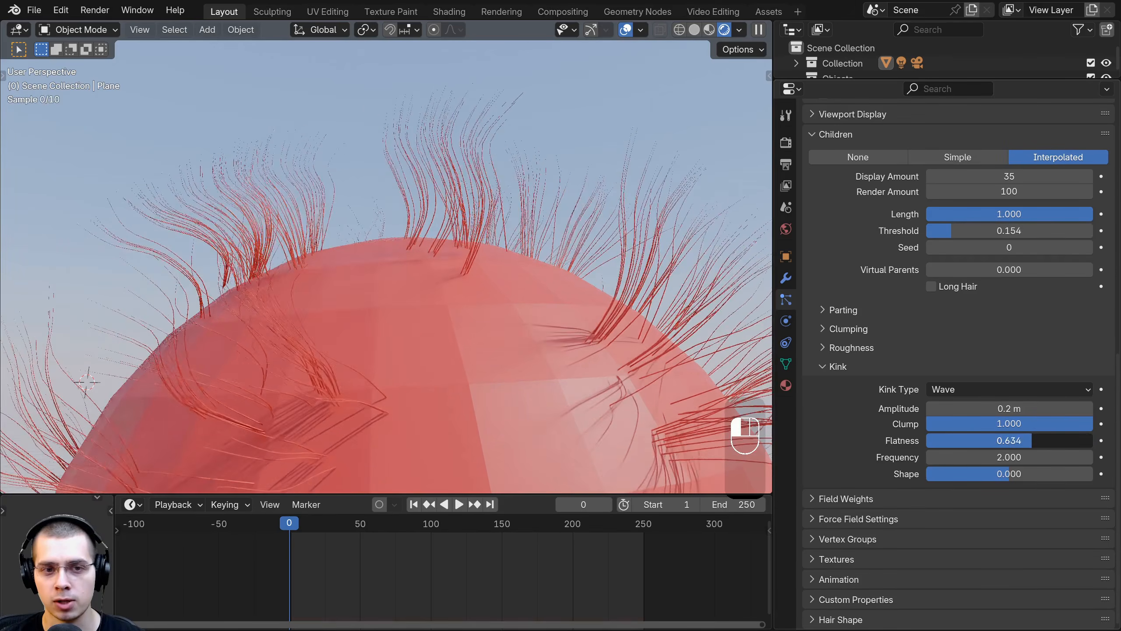
click(955, 390)
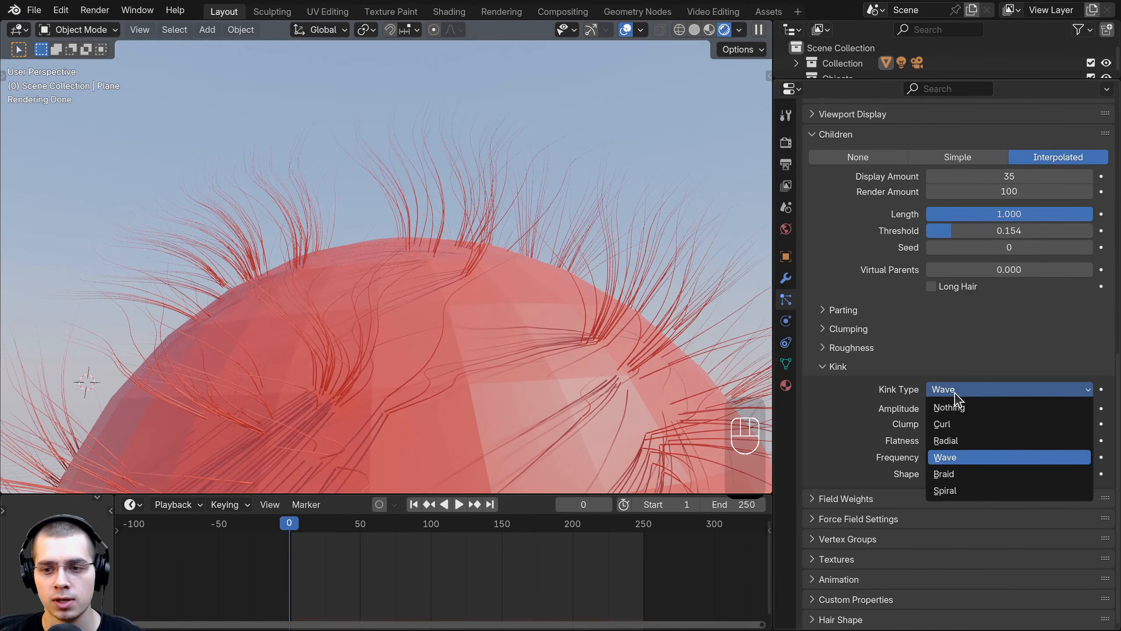
click(965, 476)
shift+middle_drag(504, 274, 546, 270)
scroll(495, 267, down, 3)
mouse_move(968, 423)
mouse_down()
mouse_move(852, 424)
mouse_move(969, 424)
mouse_up()
Step: Set the child hairs' Kink Type to Spiral
click(1068, 389)
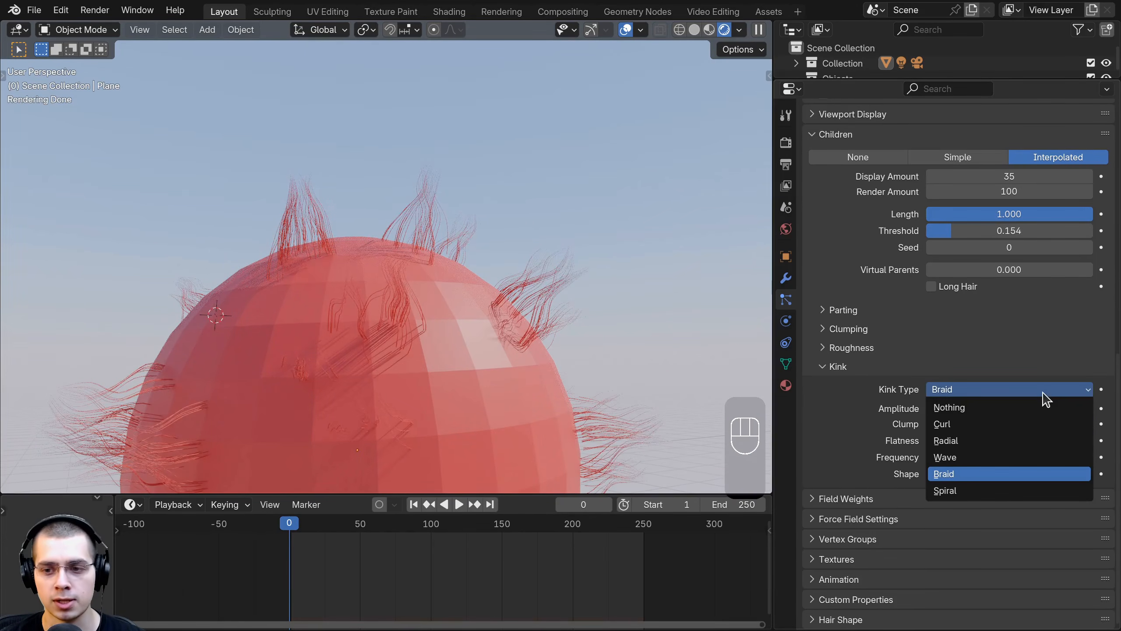
click(1009, 493)
scroll(535, 344, up, 2)
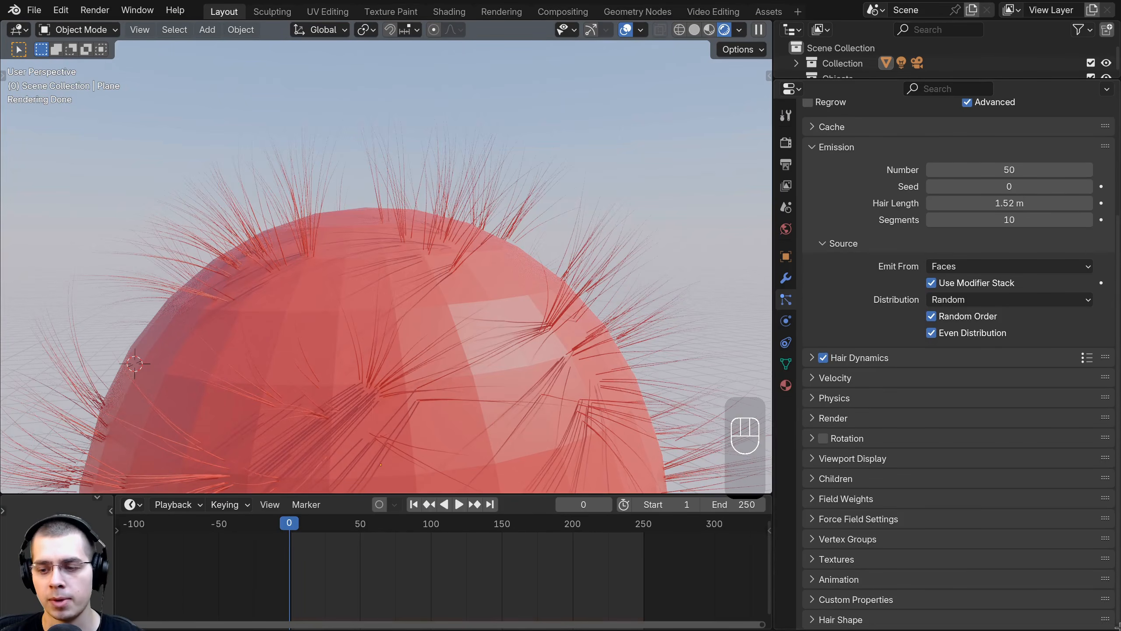
Step: Move the Hair Shape settings directly below Emission, expand them, and set Strand Shape to -1
drag(1103, 619, 1046, 353)
scroll(982, 315, down, 3)
drag(1085, 282, 927, 282)
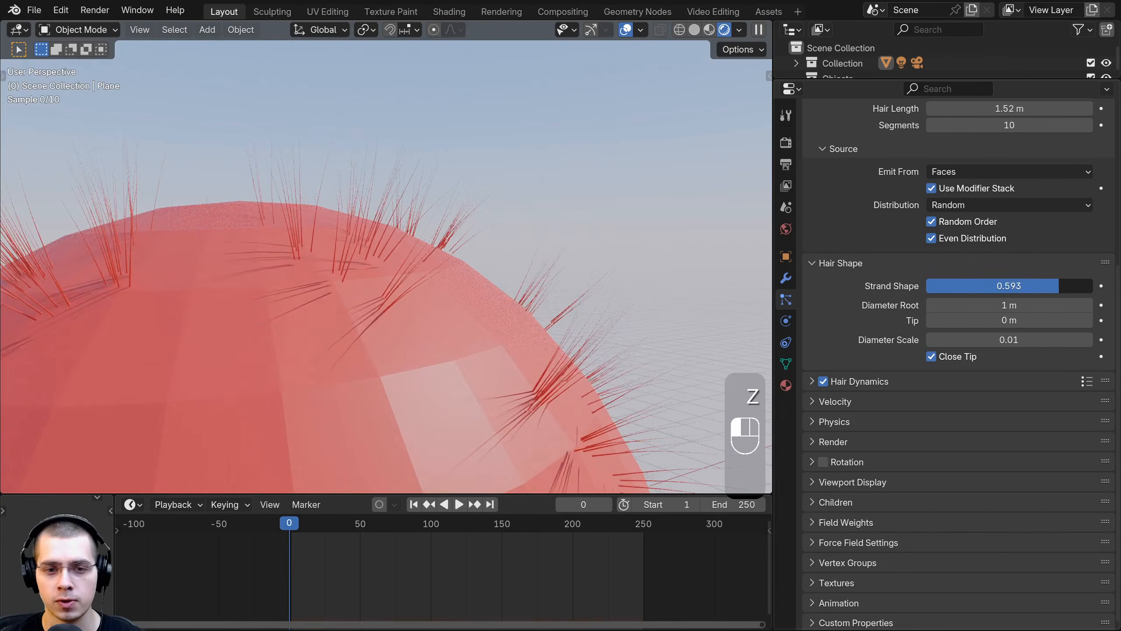
scroll(468, 269, up, 2)
scroll(468, 270, up, 1)
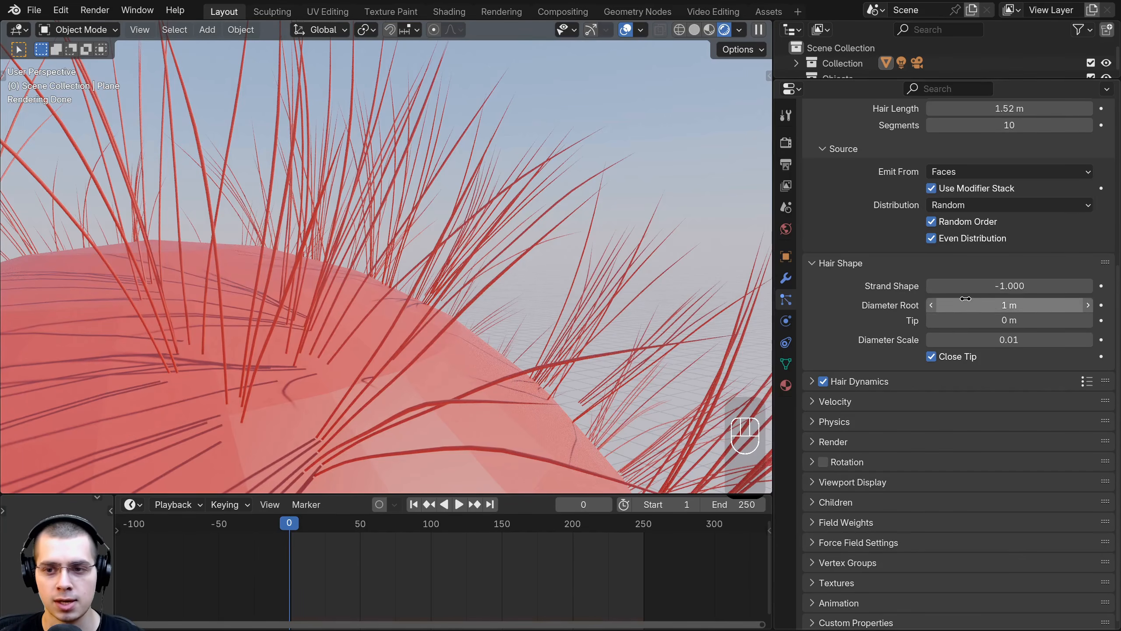
Step: Try a Strand Shape of 0.619 on the hairs, and change it to -0.107
drag(964, 286, 1100, 286)
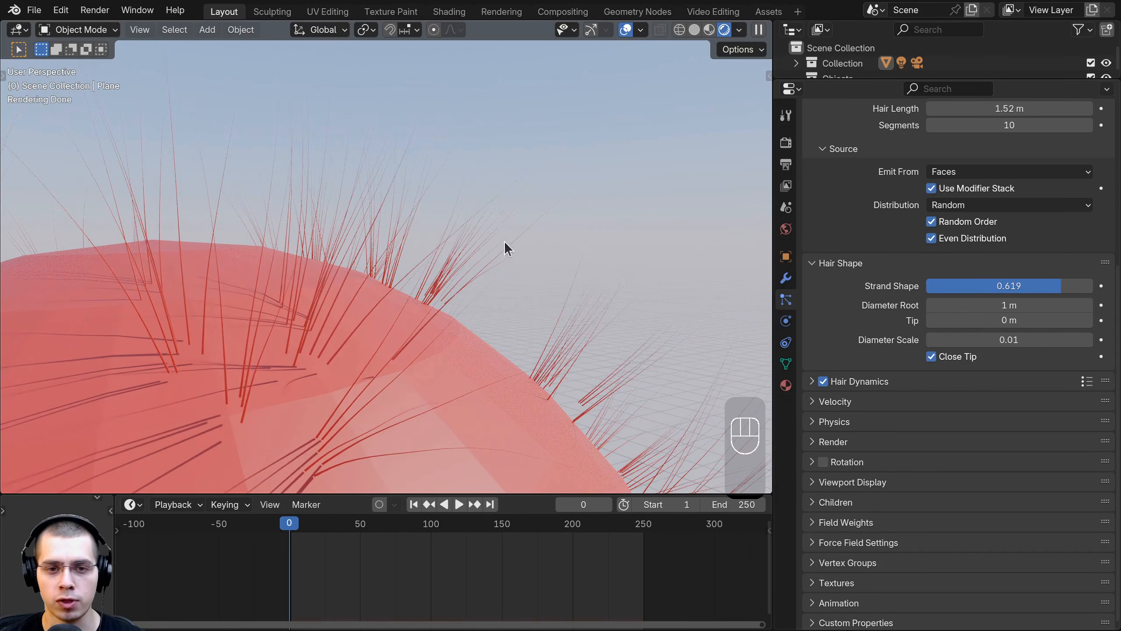
shift+middle_drag(504, 241, 560, 192)
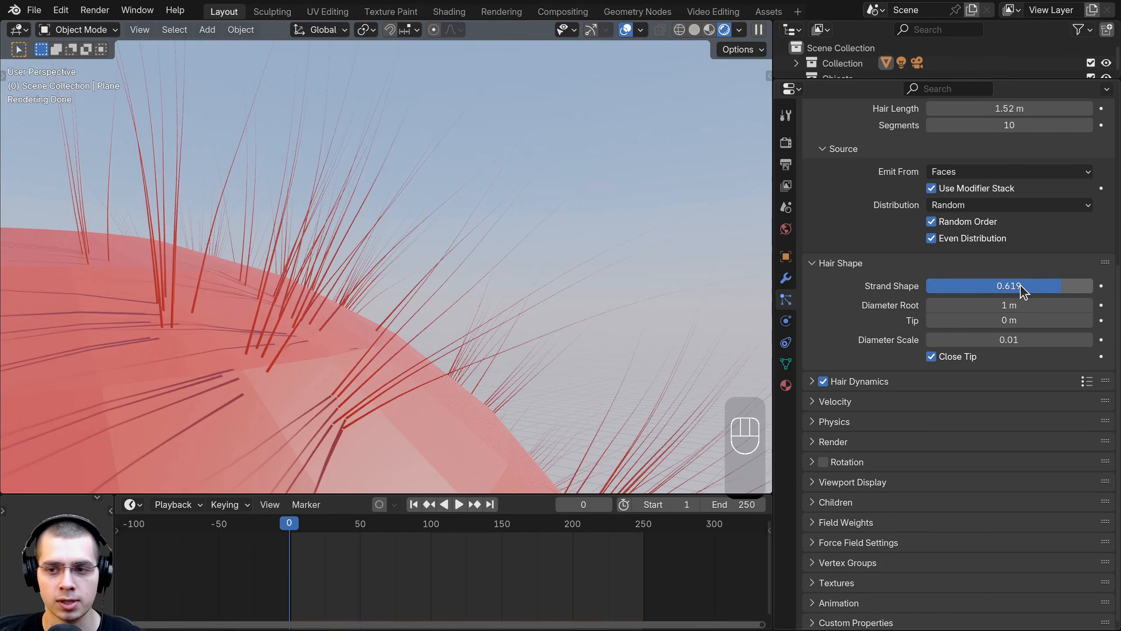
drag(1021, 286, 960, 286)
shift+middle_drag(606, 247, 595, 316)
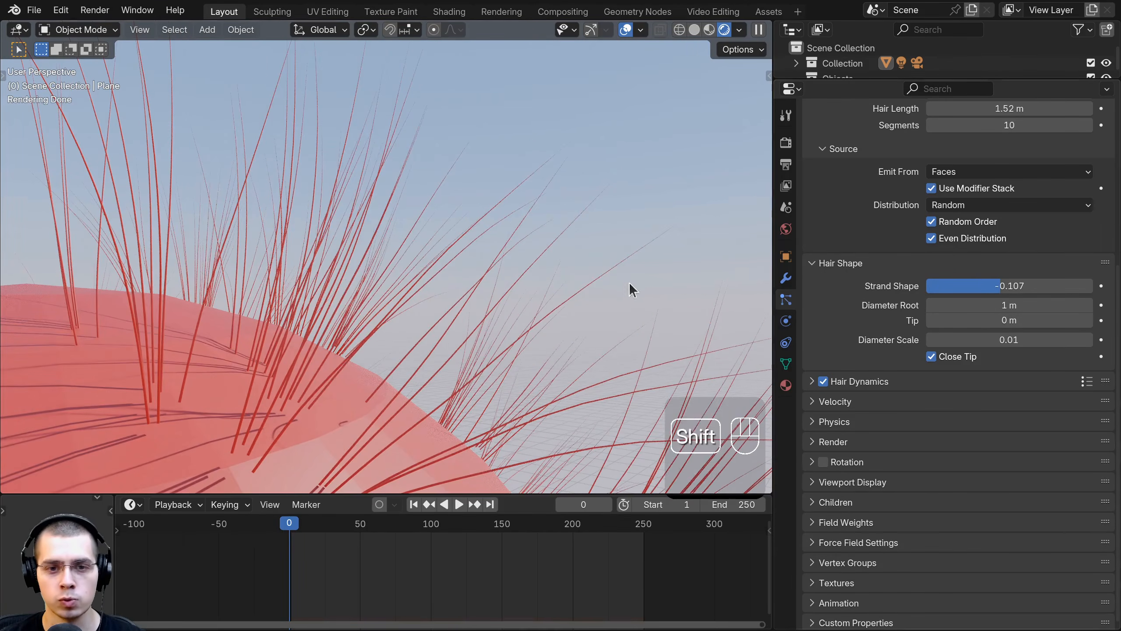
shift+middle_drag(629, 282, 571, 225)
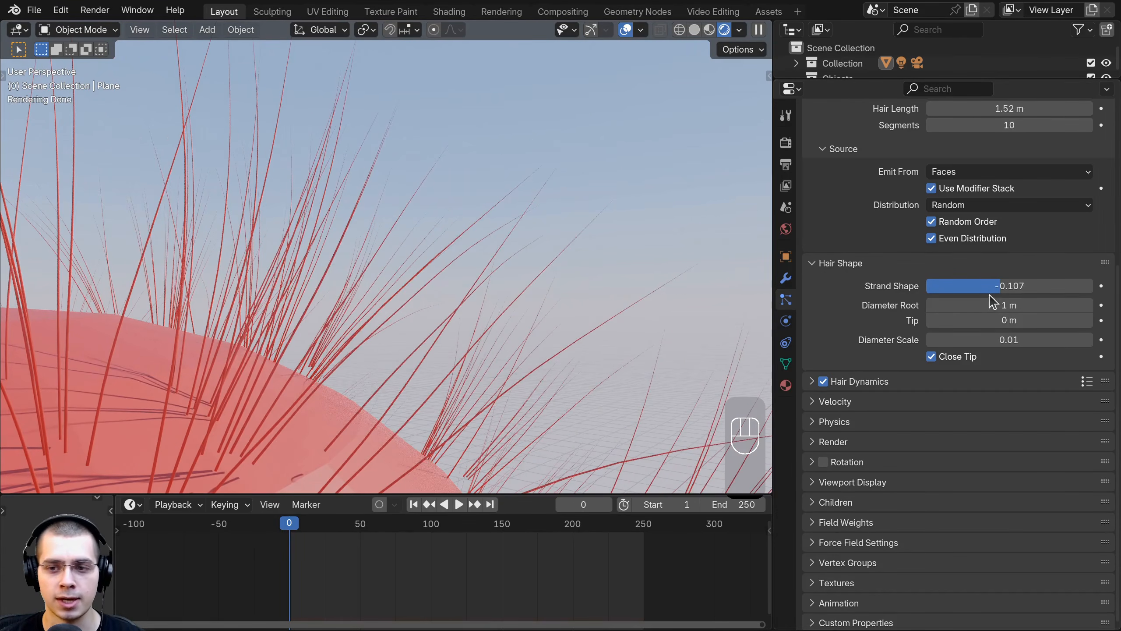
Step: Try a Diameter Root of 5.5 m on the hairs, and increase it to 6.6 m
drag(1009, 305, 1072, 305)
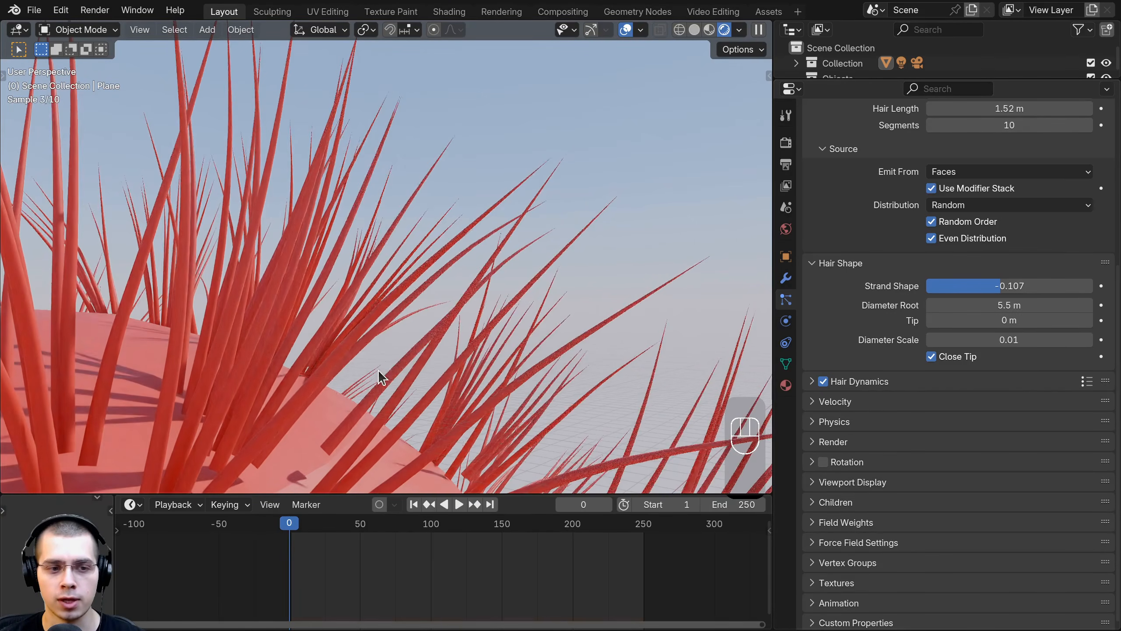
scroll(373, 370, down, 5)
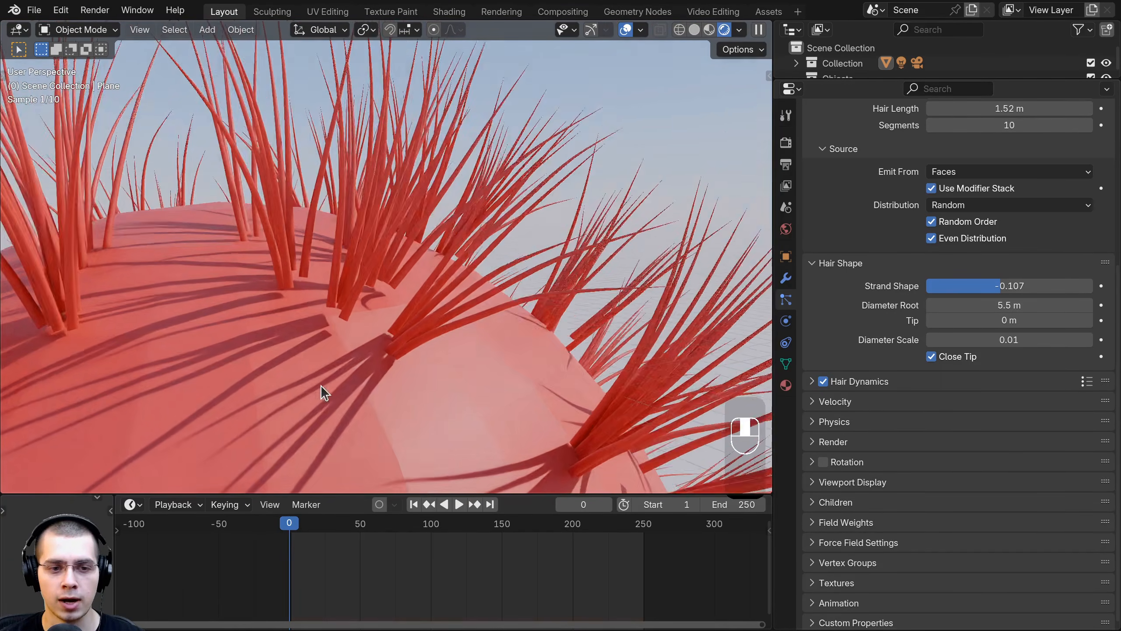
drag(1009, 305, 1020, 305)
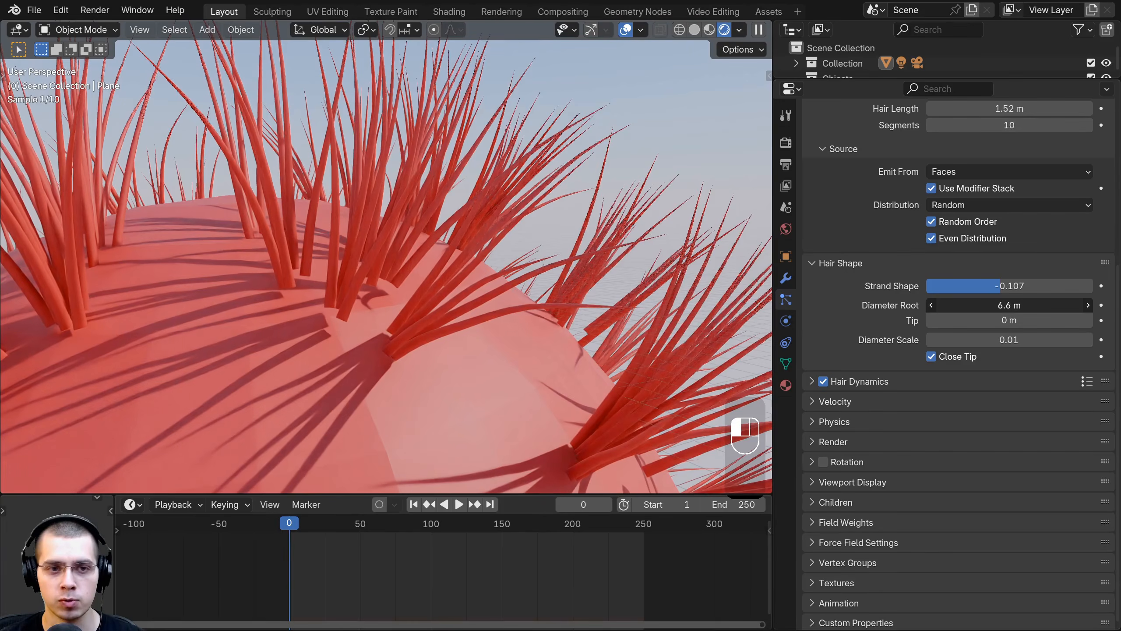
shift+middle_drag(403, 239, 612, 149)
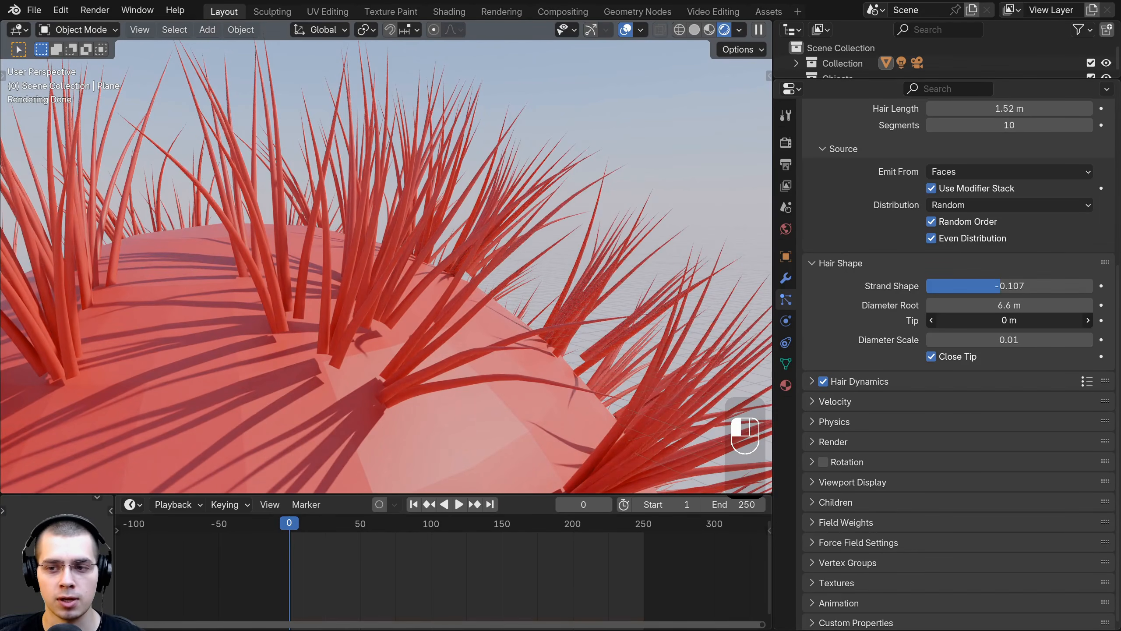
Step: Set the hairs' Diameter Root to 0.89 m and Tip to 7.7 m, with Close Tip turned off
drag(1010, 305, 1064, 320)
shift+middle_drag(624, 274, 439, 209)
scroll(392, 284, up, 2)
scroll(410, 250, up, 1)
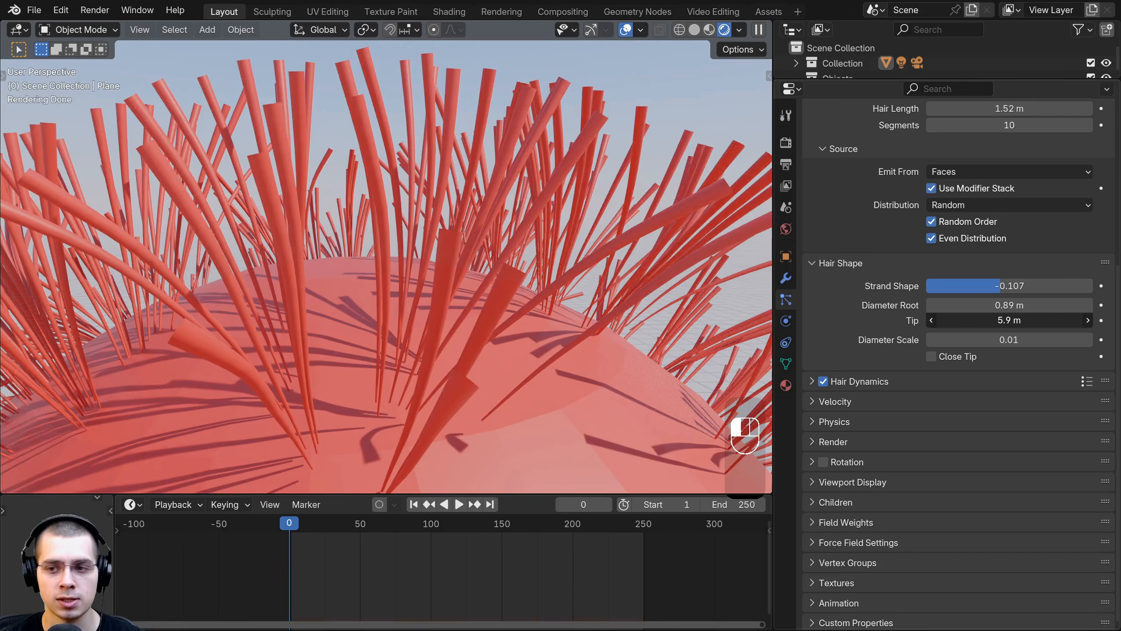
drag(1010, 320, 1033, 321)
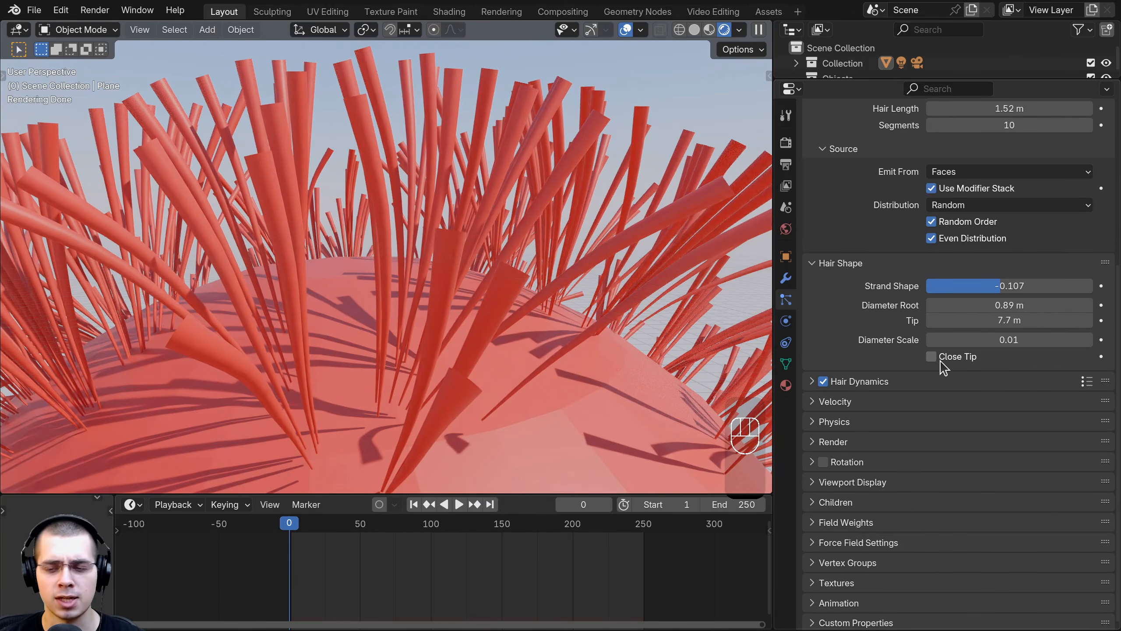
Step: Turn Close Tip back on and reduce the hairs' Tip diameter
scroll(477, 265, down, 3)
mouse_move(477, 266)
shift+middle_down()
mouse_move(508, 293)
mouse_move(472, 278)
shift+middle_up()
scroll(368, 181, up, 2)
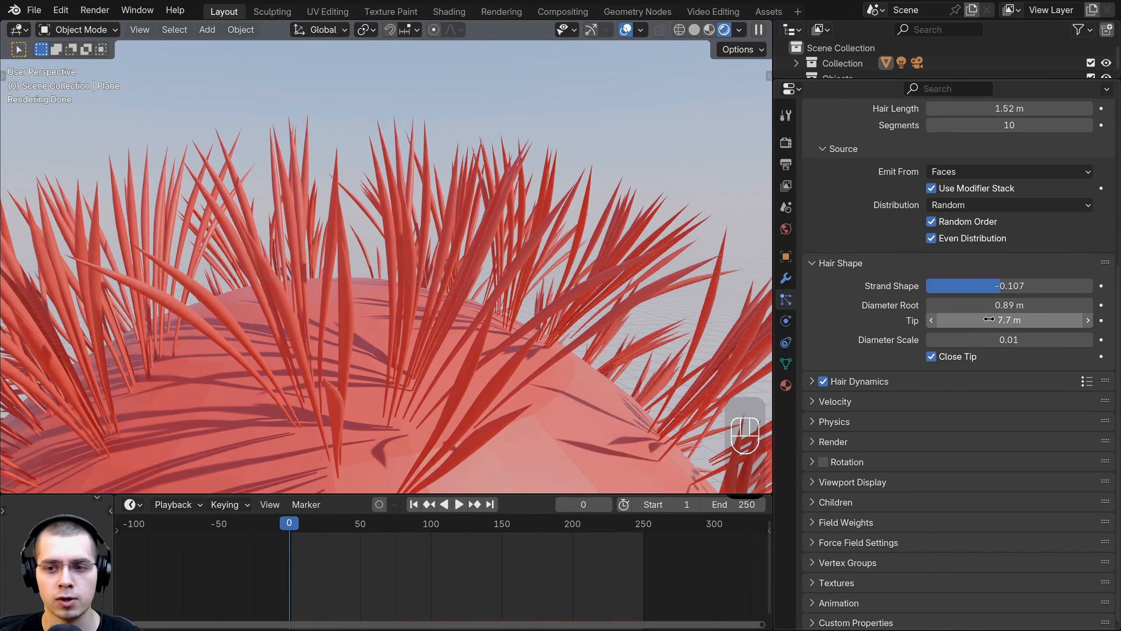
drag(1010, 320, 928, 320)
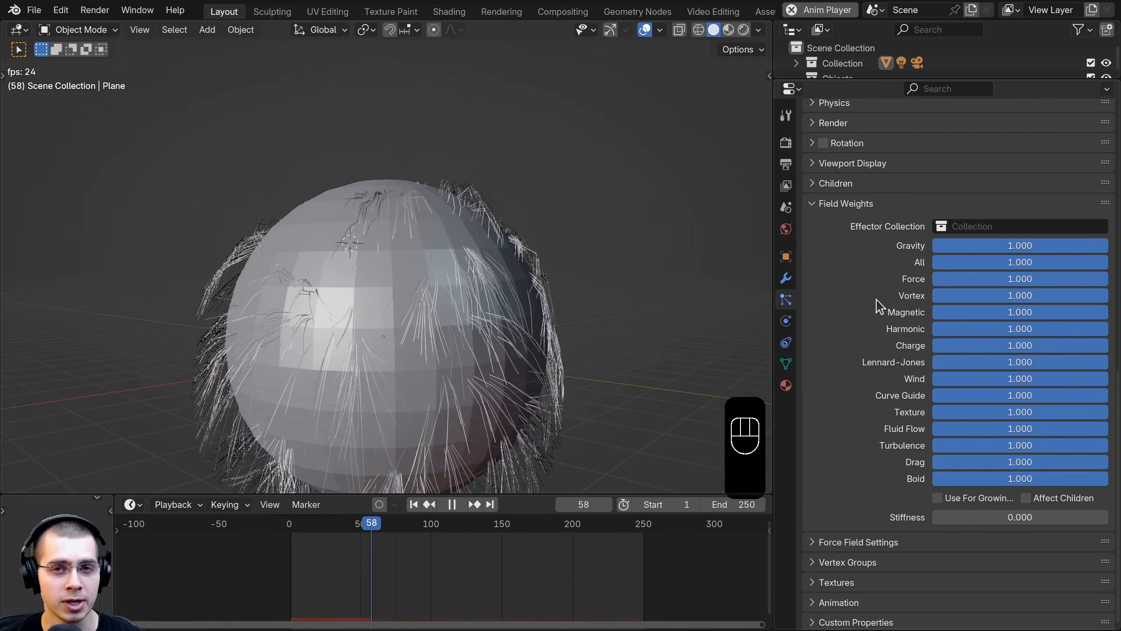
Step: Replay the hair simulation from the start and lower the Gravity field weight to 0.228
middle_drag(480, 298, 530, 348)
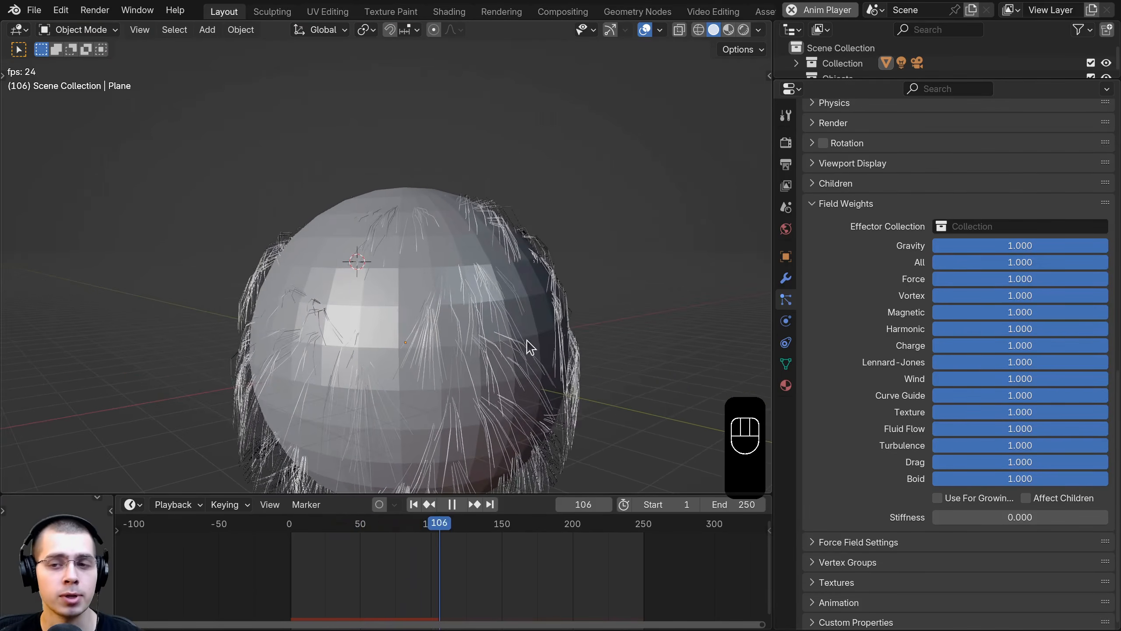
key(space)
key(shift+Left)
key(space)
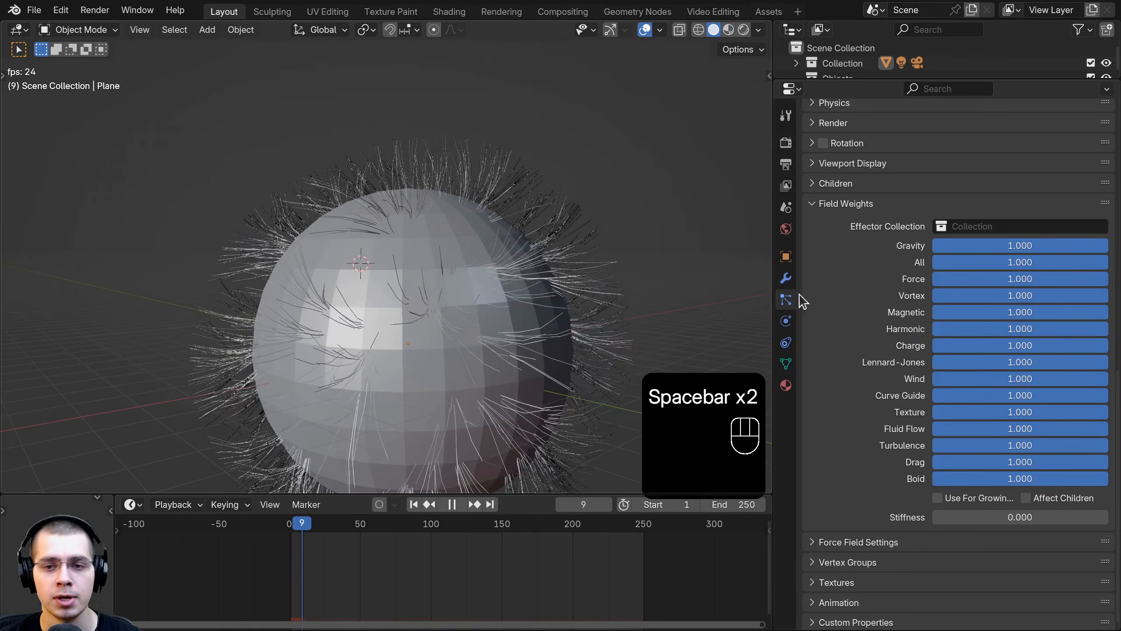
mouse_move(1004, 248)
mouse_down()
mouse_move(905, 221)
mouse_move(993, 247)
mouse_up()
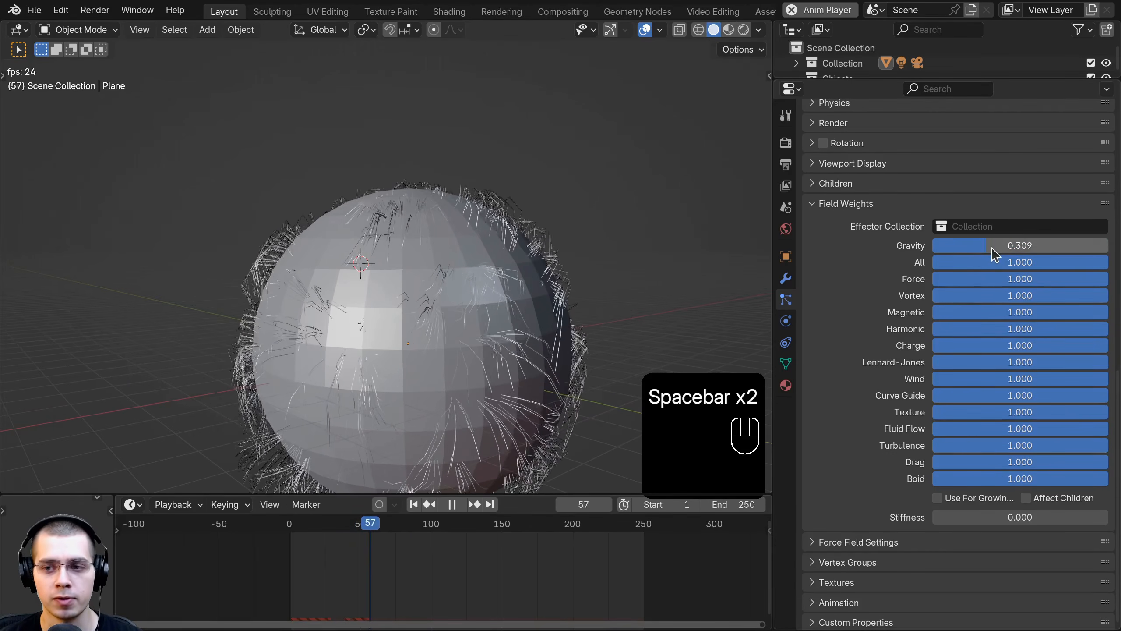
scroll(759, 280, down, 3)
drag(384, 524, 245, 461)
Step: Move the hairy sphere around while the simulation plays, and stop the playback
click(388, 295)
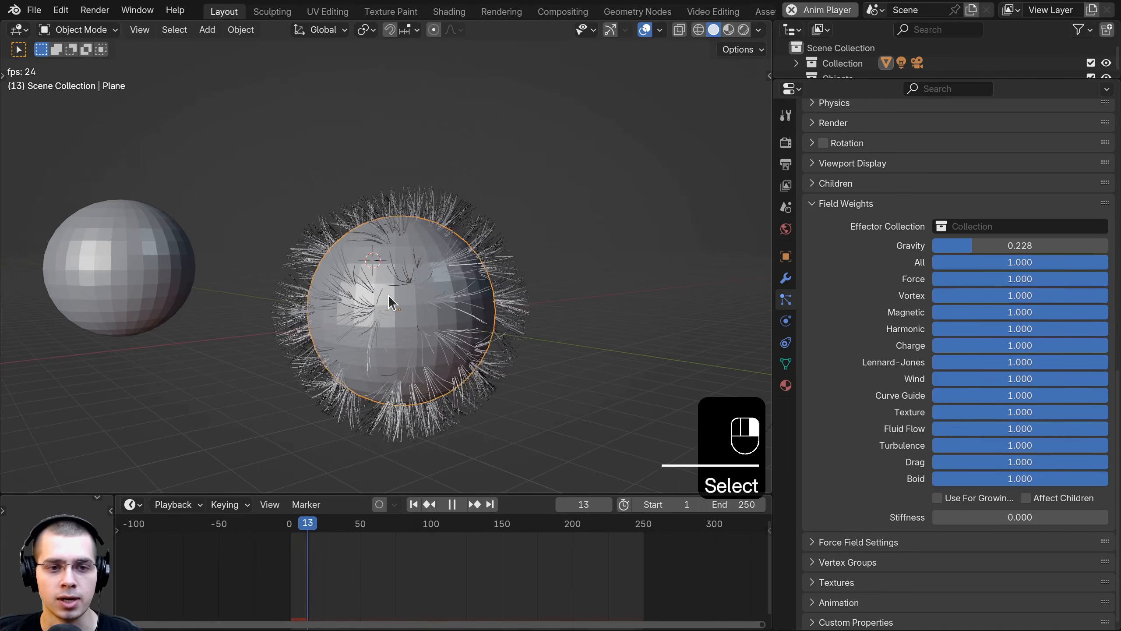
key(g)
click(419, 282)
key(g)
click(362, 306)
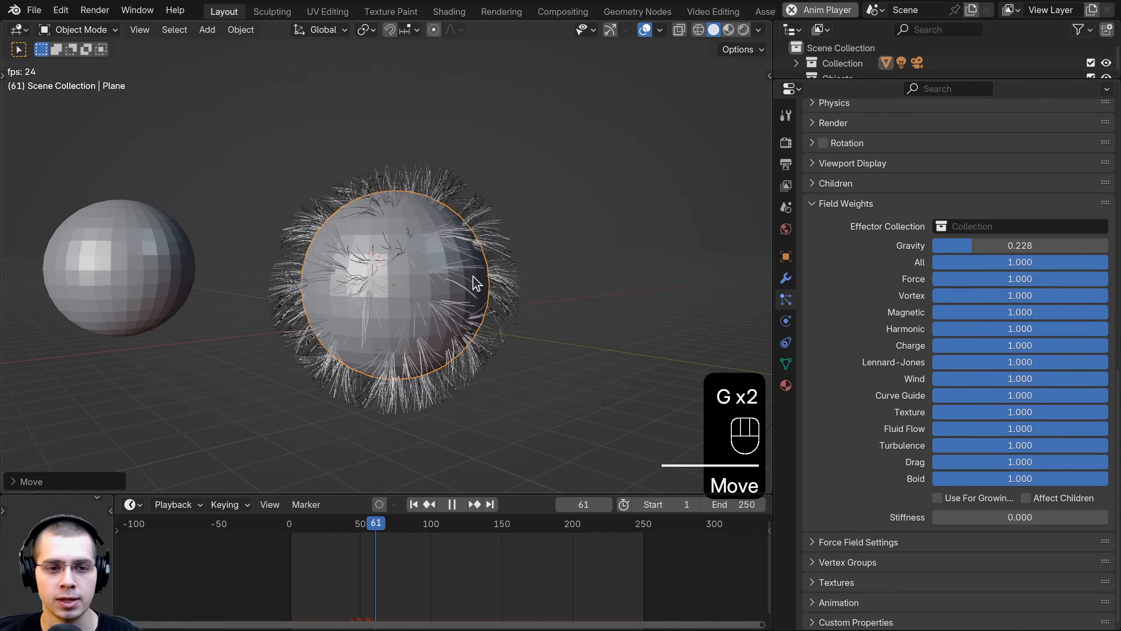
key(space)
Step: Add a Wind force field to the scene
key(shift+a)
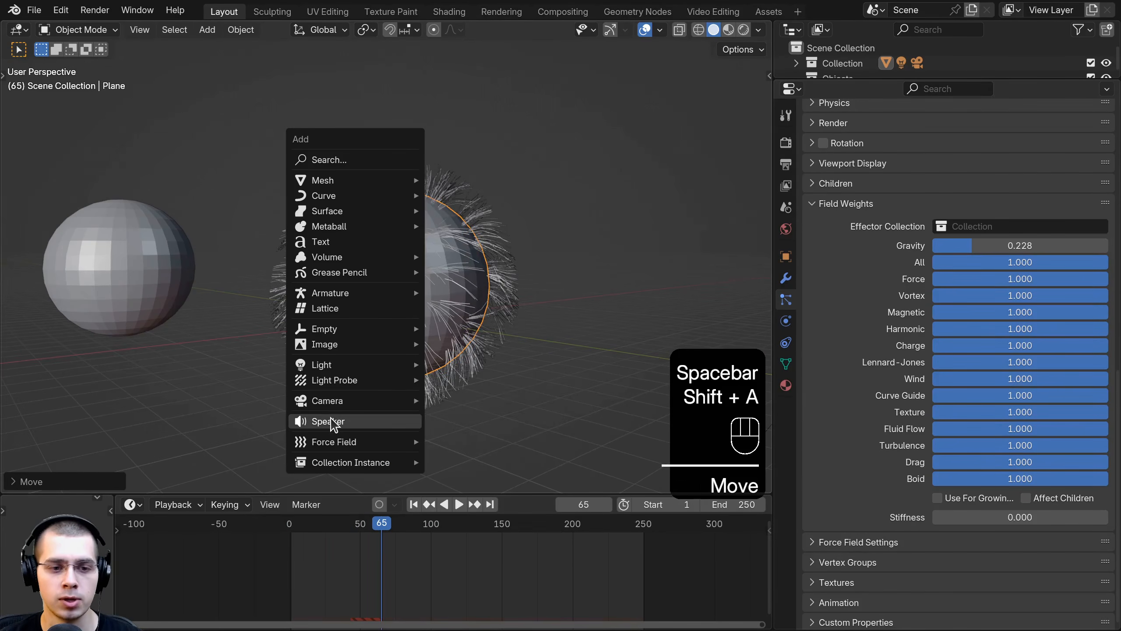
mouse_move(380, 445)
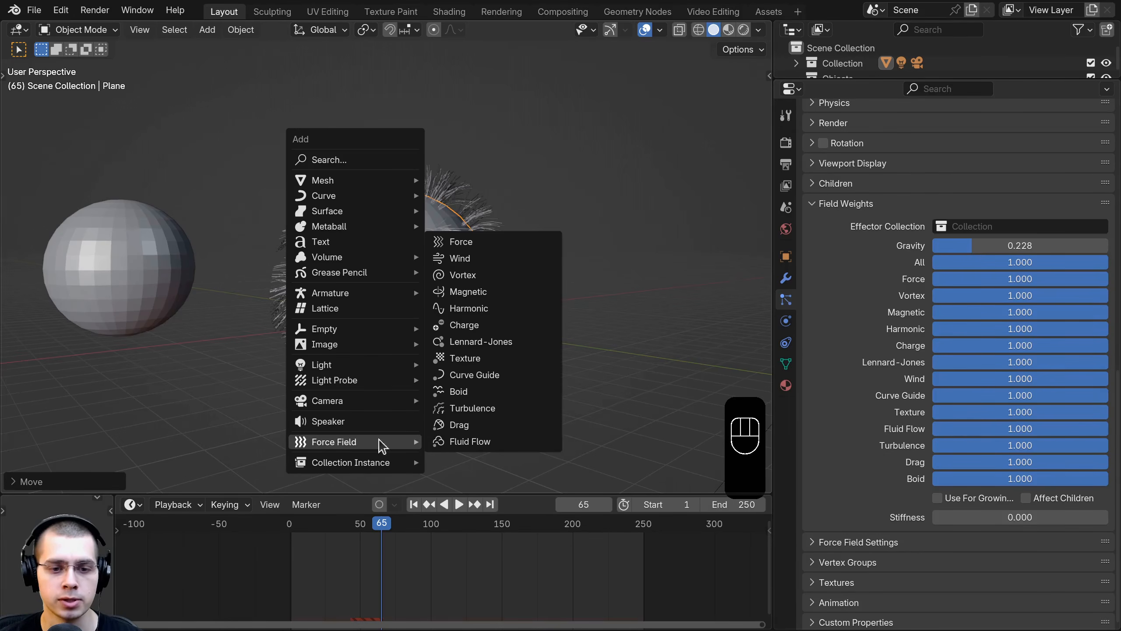
click(496, 262)
scroll(493, 277, down, 3)
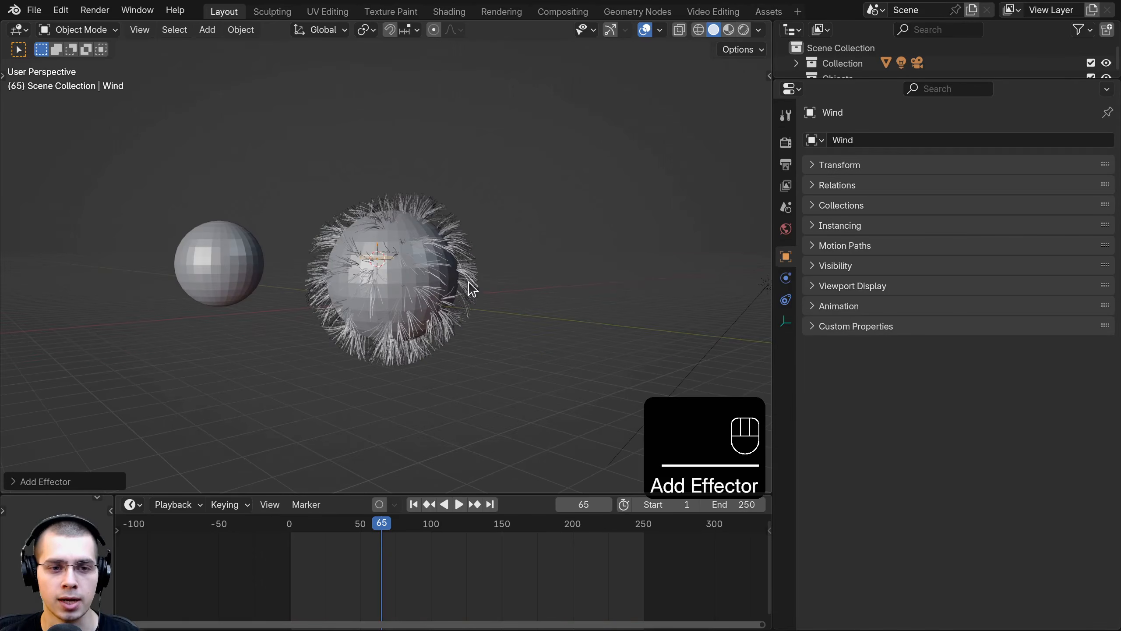
Step: Rotate and move the wind force field so it sits between the two spheres, facing the hairy one
key(g)
click(334, 288)
key(r)
click(270, 264)
key(g)
click(309, 256)
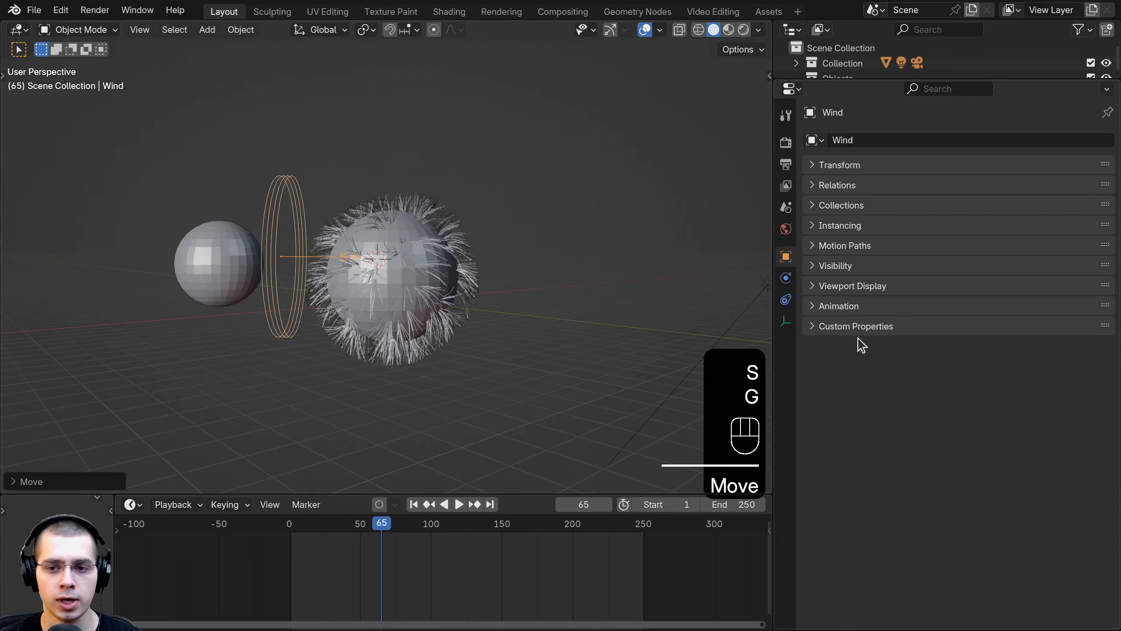
Step: Increase the wind force field's Strength and play the simulation to blow the hairs sideways
click(790, 283)
mouse_move(984, 262)
mouse_down()
mouse_move(1011, 261)
mouse_move(966, 266)
mouse_up()
key(space)
shift+middle_drag(493, 261, 498, 303)
scroll(497, 303, up, 3)
Step: Lower the Wind field weight in the hairy sphere's particle settings
click(441, 273)
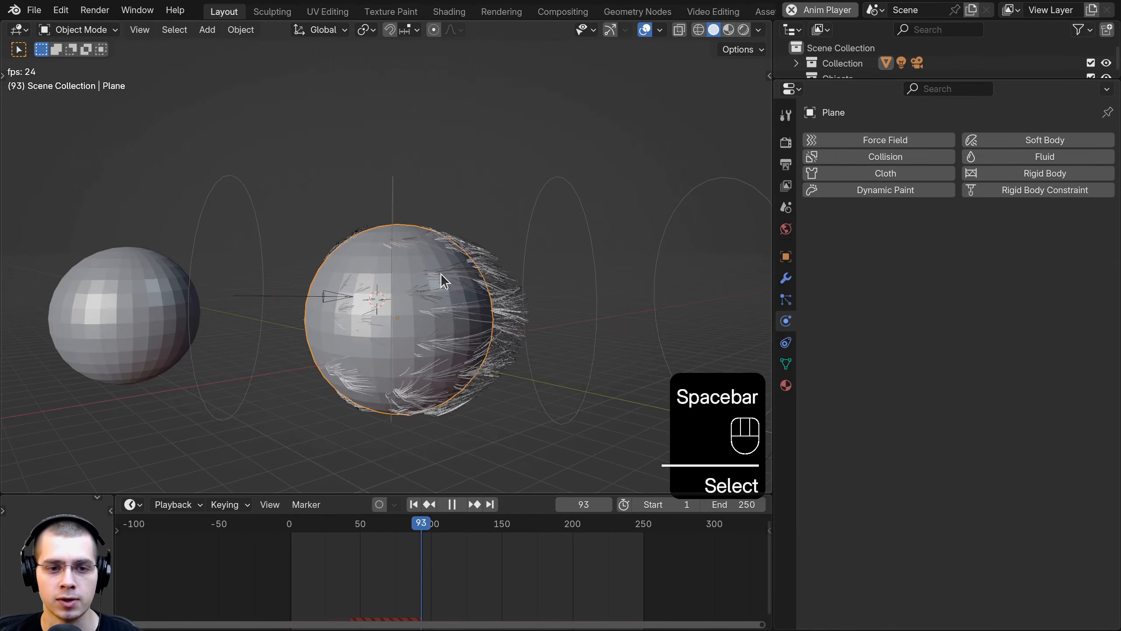
click(786, 302)
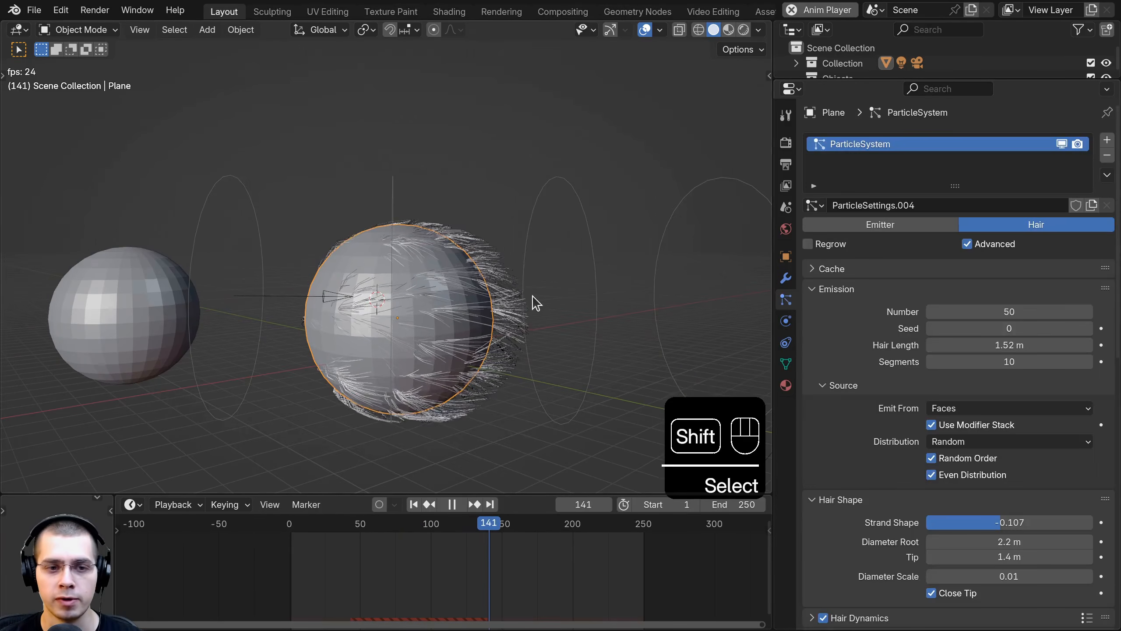
scroll(976, 426, down, 12)
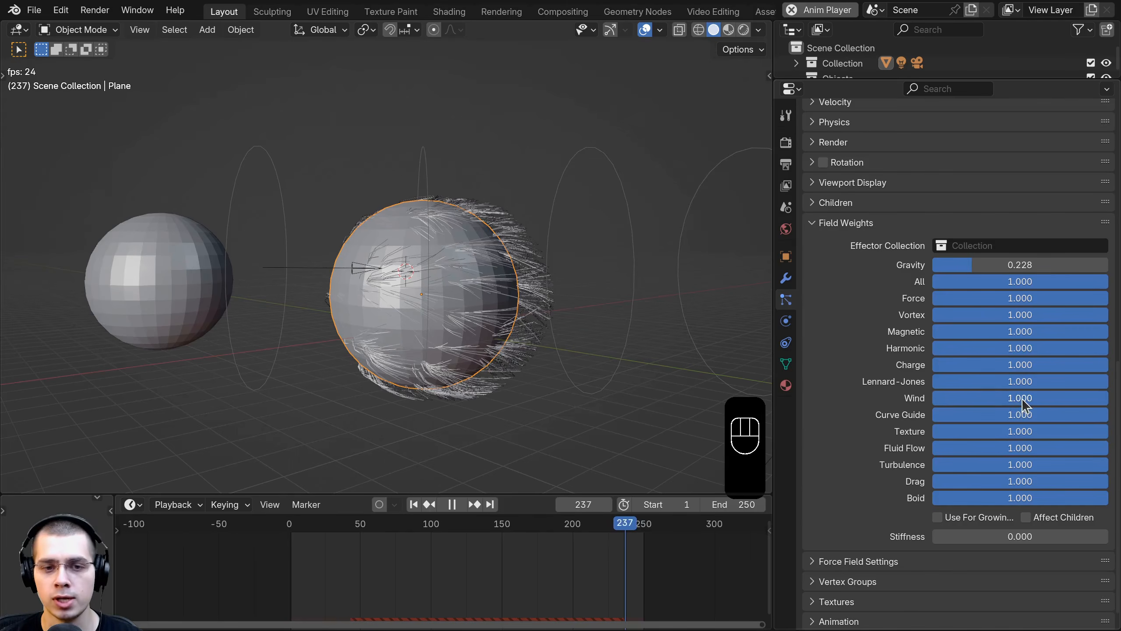
drag(1010, 398, 993, 398)
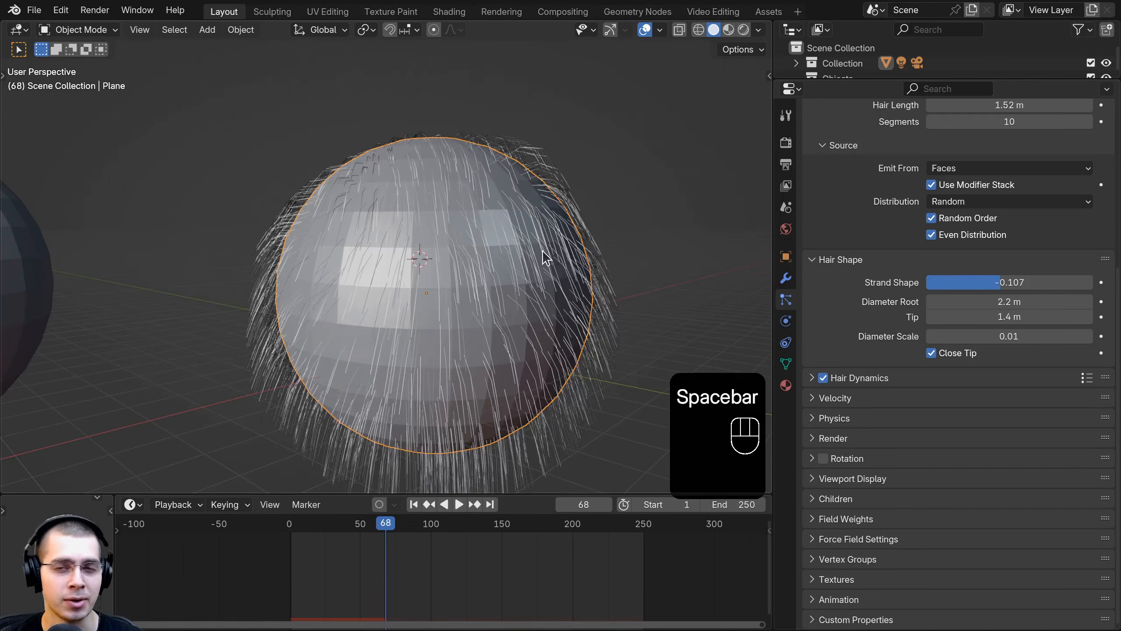
Step: Play the hair simulation and stop it at frame 116
key(space)
mouse_move(542, 251)
middle_down()
mouse_move(511, 251)
mouse_move(537, 268)
middle_up()
key(space)
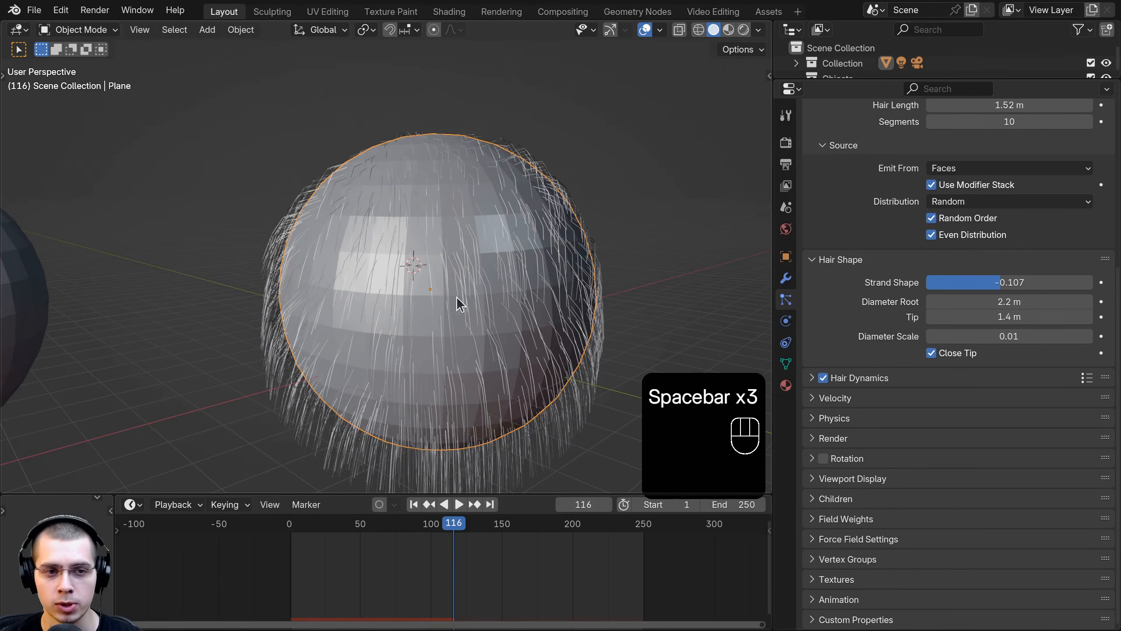
Step: Move the particle system's Textures settings directly below Hair Shape, add a new texture, and open its texture properties
click(889, 582)
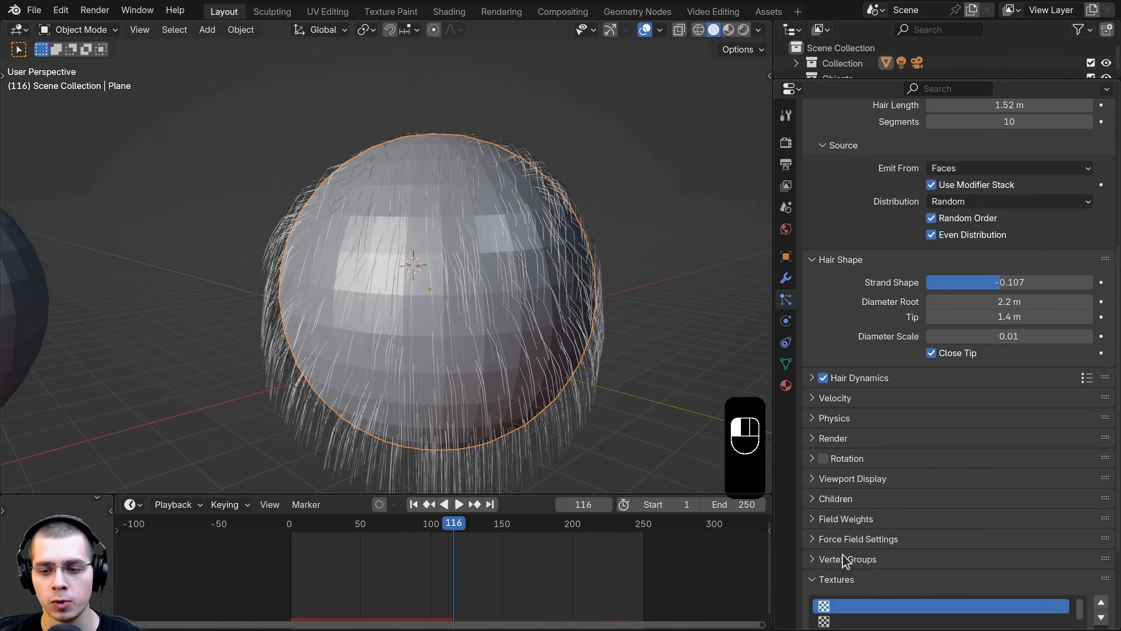
scroll(879, 539, down, 5)
drag(1095, 458, 1086, 290)
click(968, 375)
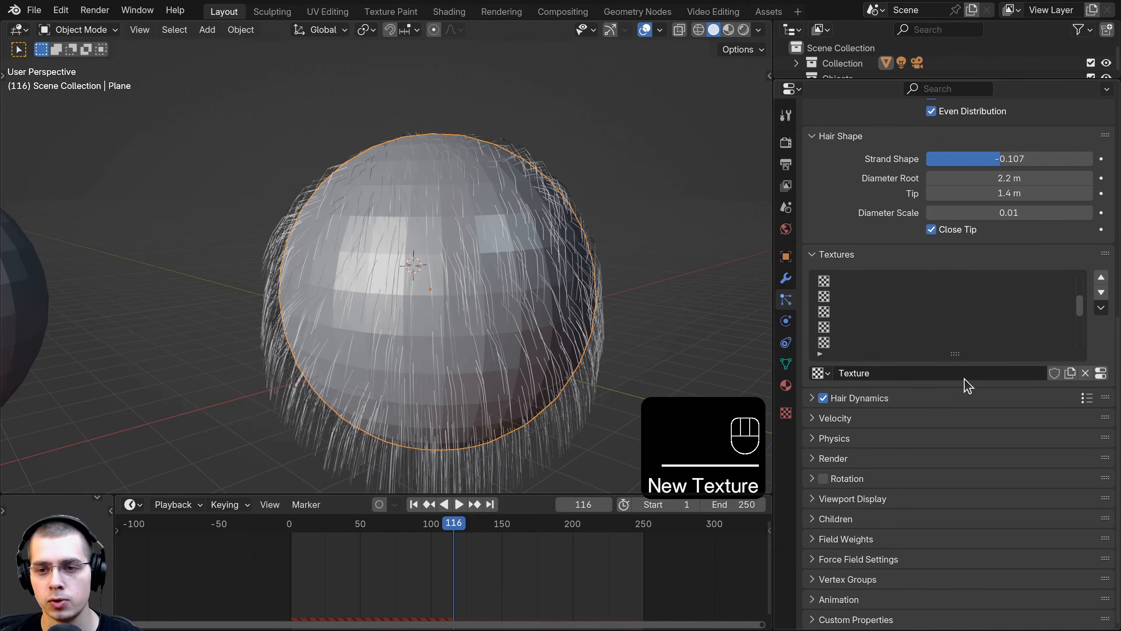
click(1101, 374)
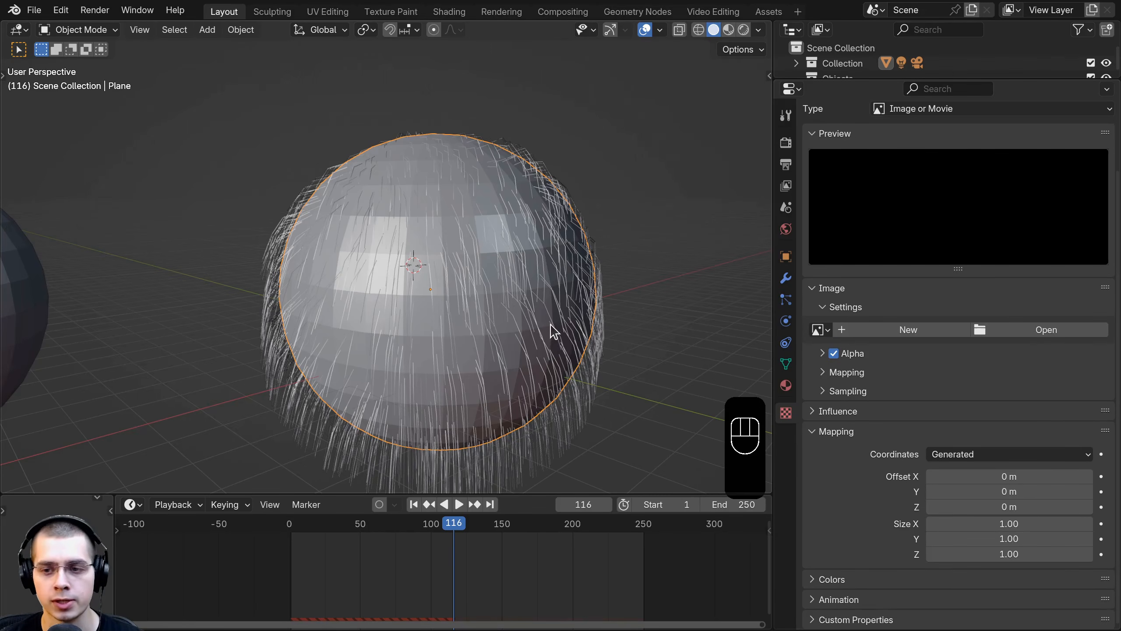
Step: Make the particle texture a Clouds texture with a size of 0.54 and the Hard noise type
scroll(883, 209, up, 3)
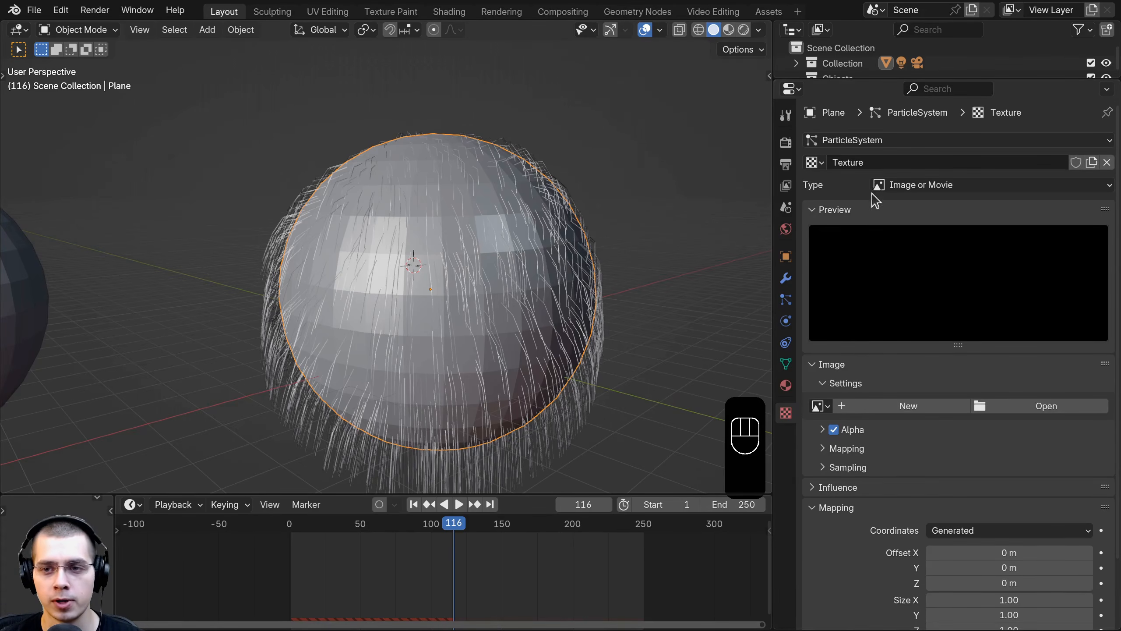
click(930, 186)
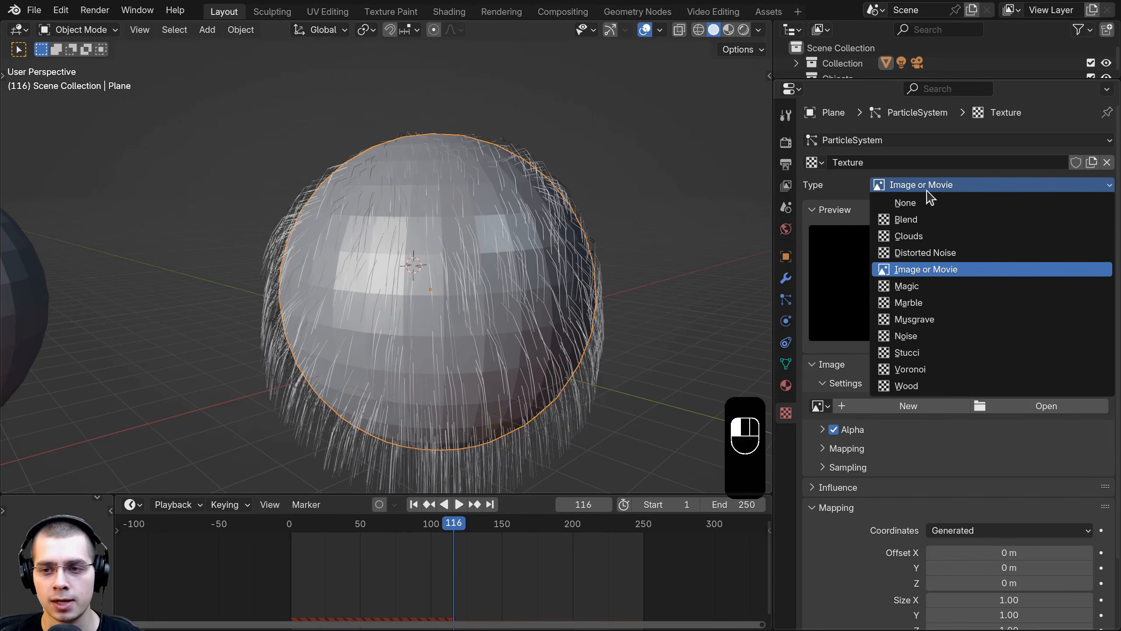
click(937, 237)
scroll(497, 307, up, 2)
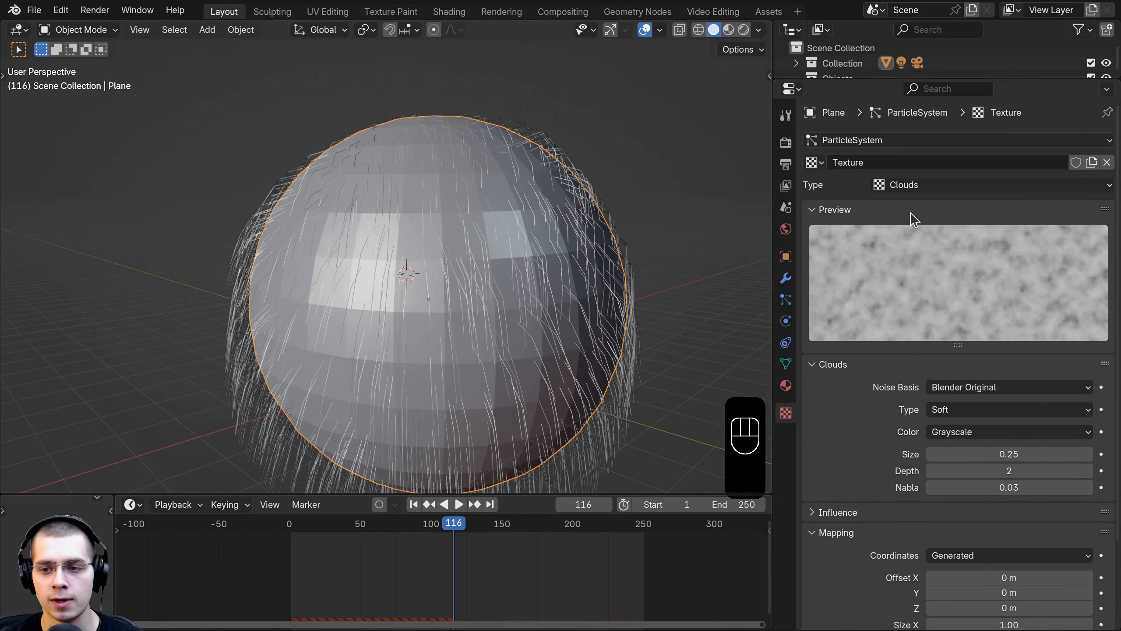
shift+drag(1003, 454, 1040, 455)
click(949, 414)
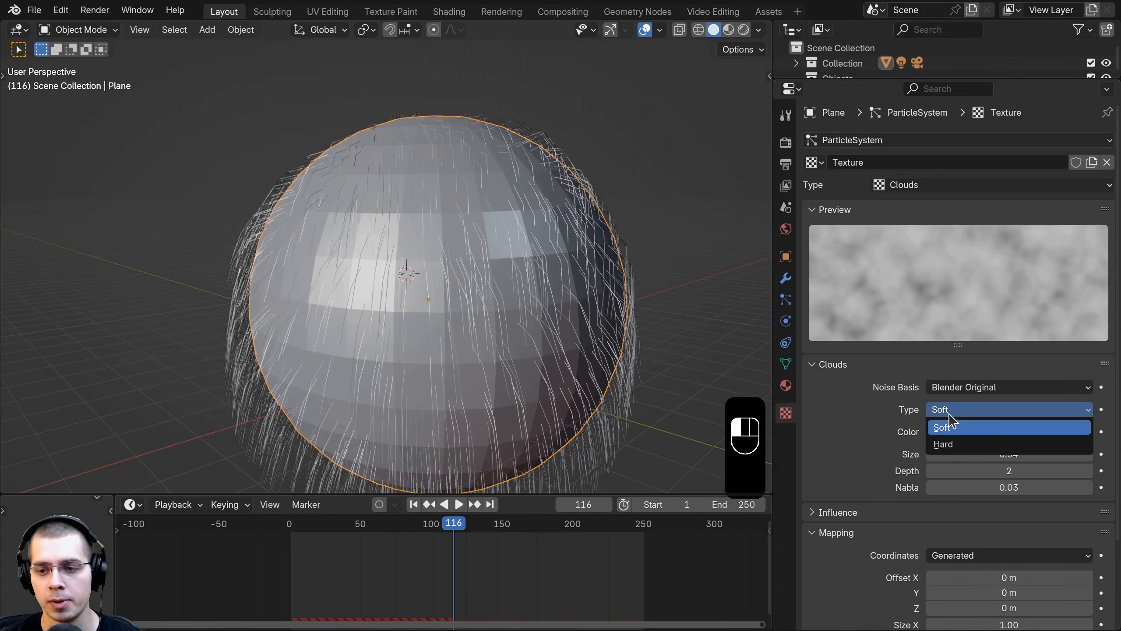
click(958, 443)
middle_drag(532, 293, 534, 312)
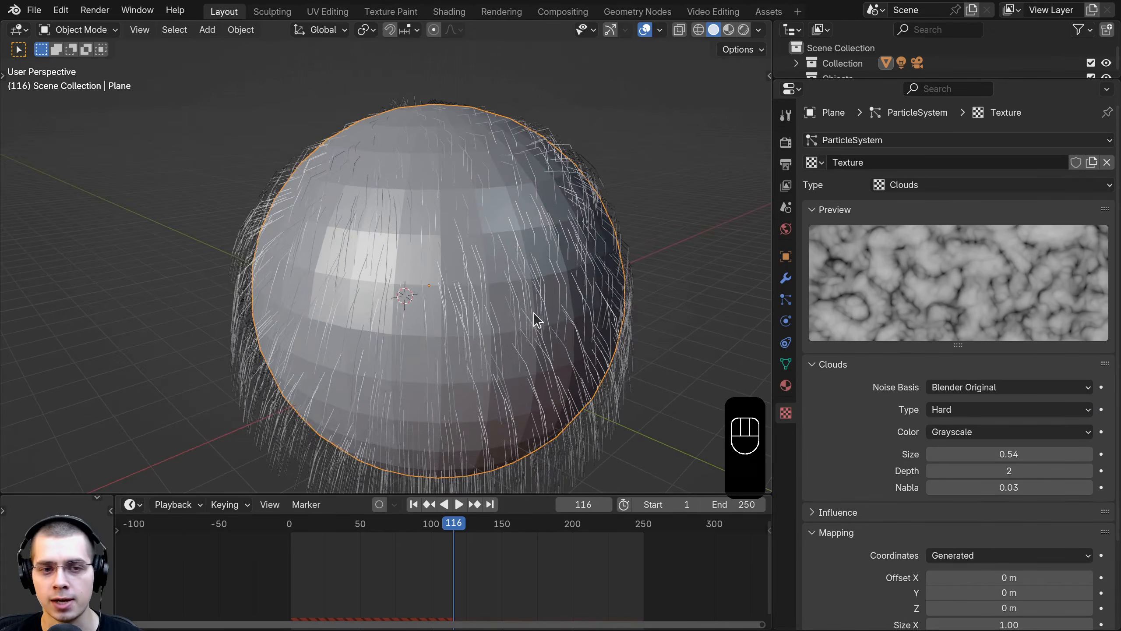
Step: Expand the texture's Influence settings and enable Density so the clouds control where hairs grow
scroll(956, 314, down, 5)
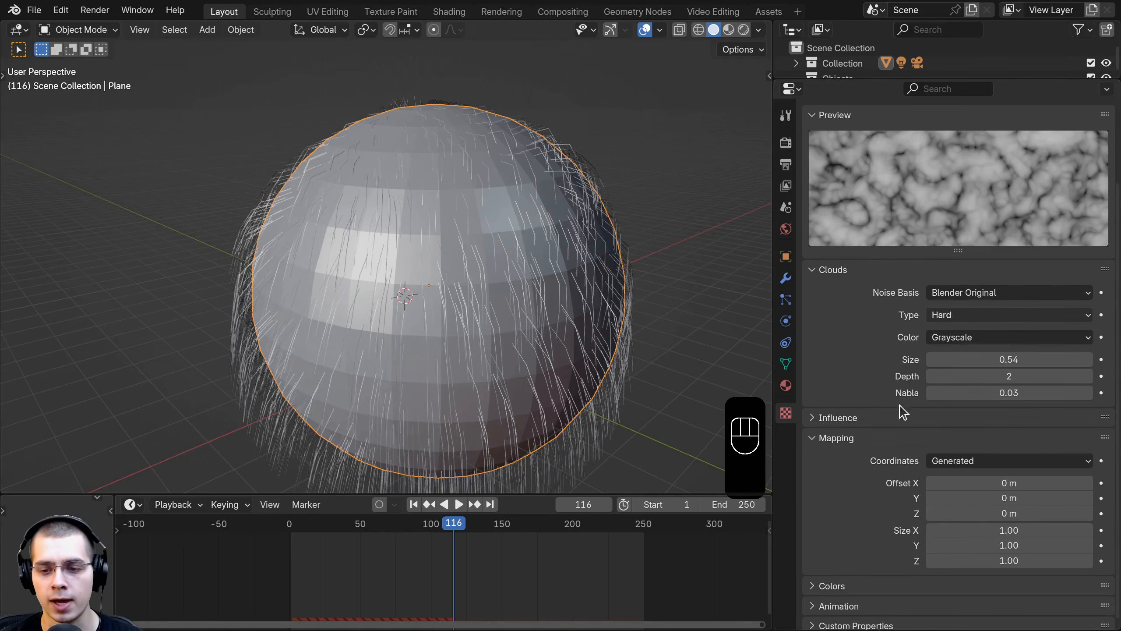
click(834, 418)
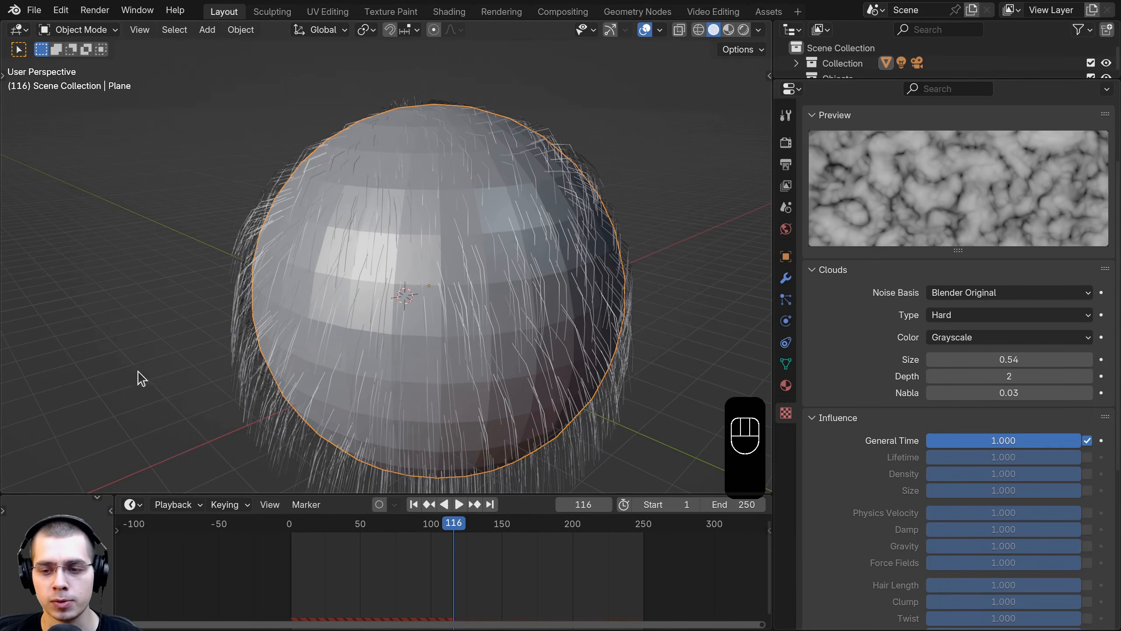
scroll(912, 375, down, 3)
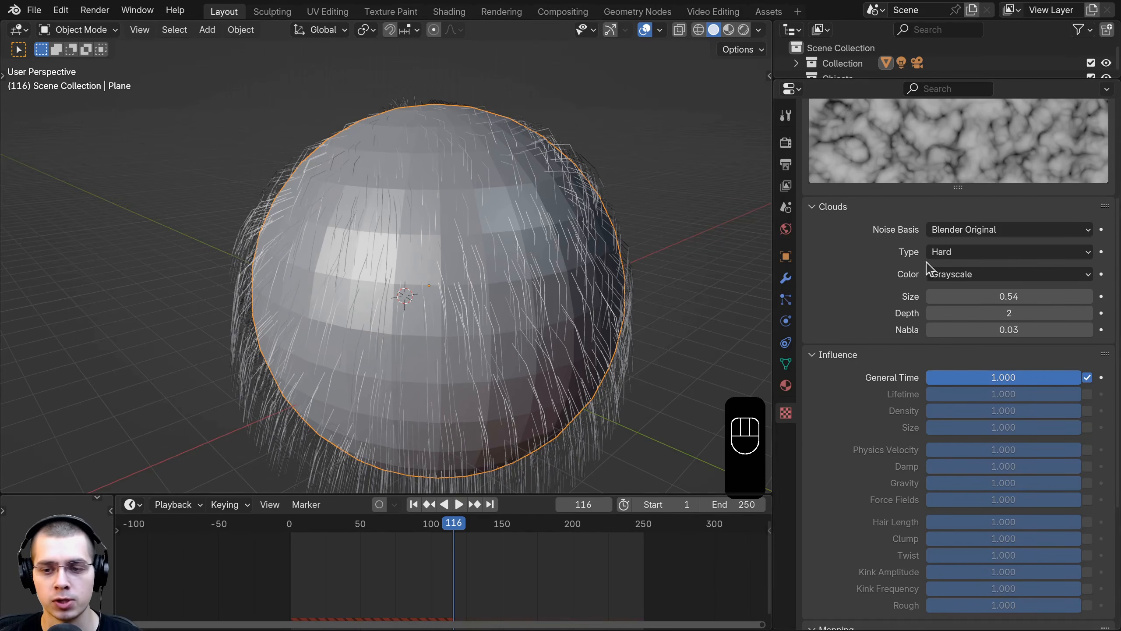
scroll(926, 267, down, 3)
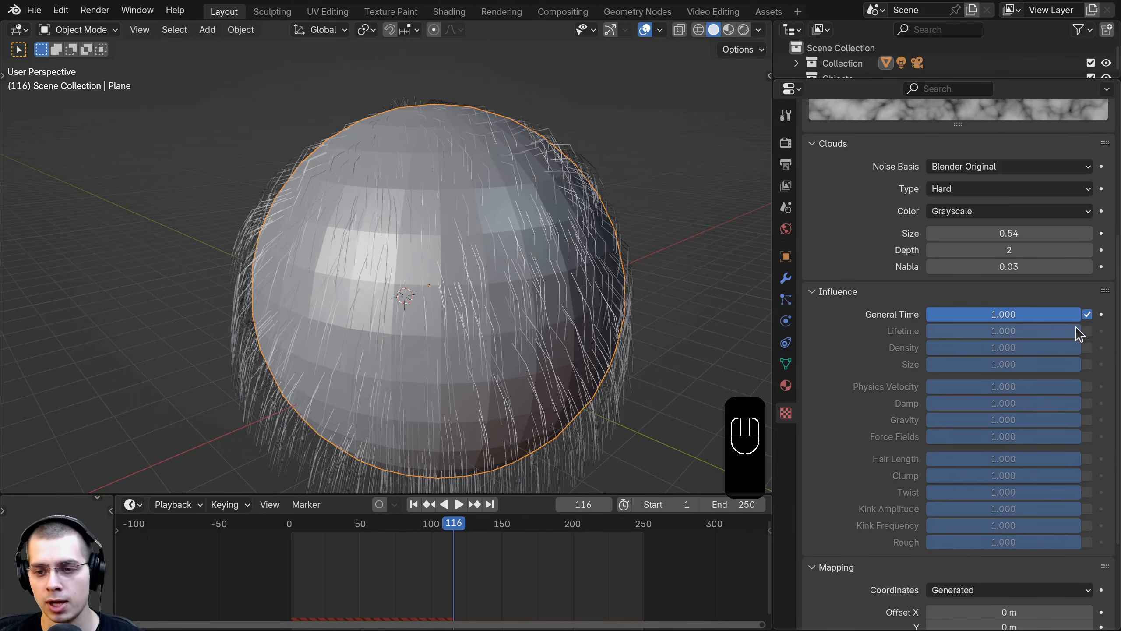
click(1088, 349)
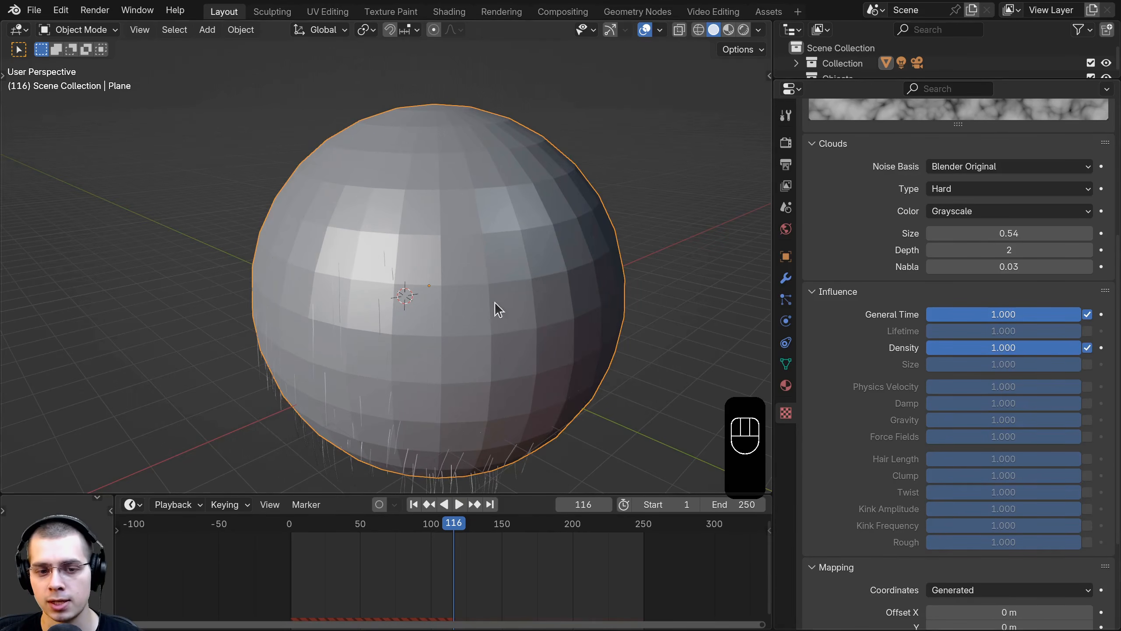
middle_drag(494, 302, 460, 241)
Step: Return the timeline to frame 0 and increase the Clouds texture's size to 0.98
scroll(993, 283, up, 7)
drag(992, 391, 1003, 391)
drag(319, 528, 195, 531)
middle_drag(494, 335, 504, 393)
drag(993, 391, 1025, 391)
middle_drag(570, 210, 567, 248)
scroll(938, 311, up, 3)
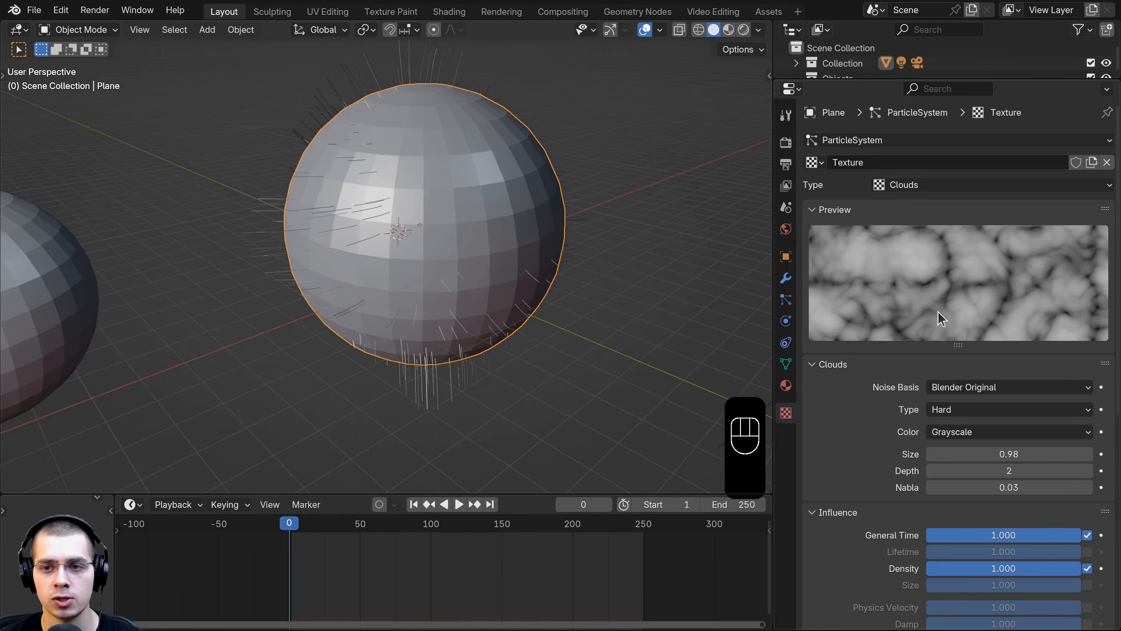
Step: Raise the hair particle system's emission number to 405
click(786, 300)
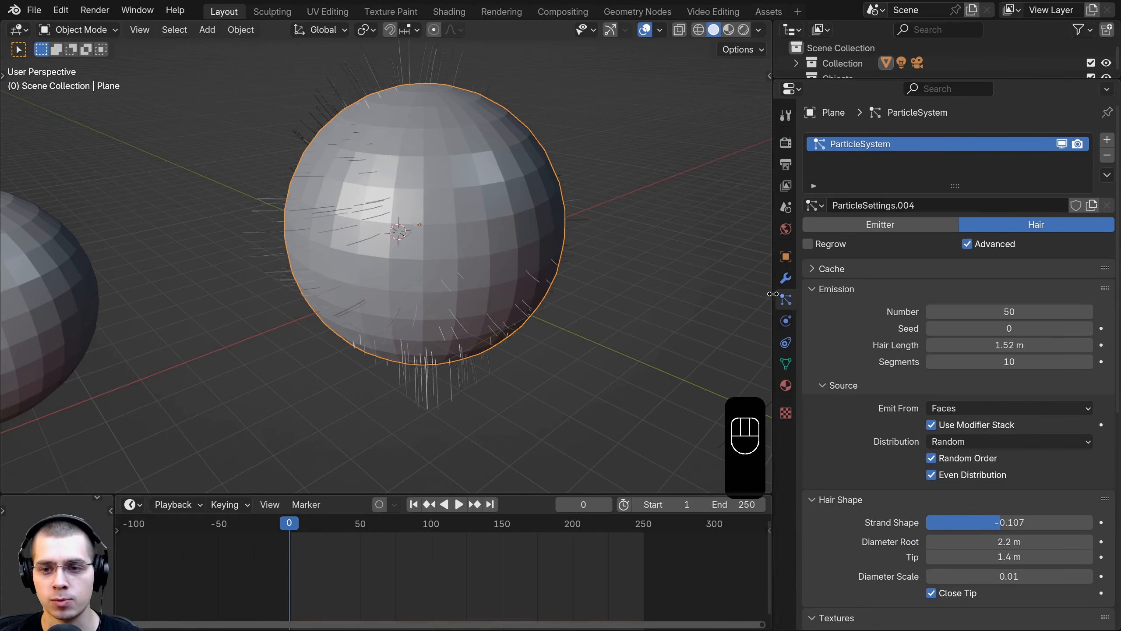
drag(1015, 312, 1113, 311)
middle_drag(335, 344, 268, 298)
scroll(523, 318, up, 2)
middle_drag(351, 275, 366, 340)
shift+middle_drag(367, 340, 422, 344)
click(366, 183)
scroll(366, 183, down, 4)
middle_drag(366, 184, 305, 156)
scroll(328, 155, up, 3)
Step: Enable the texture's Size influence and lower its Density influence to 0.374
click(787, 412)
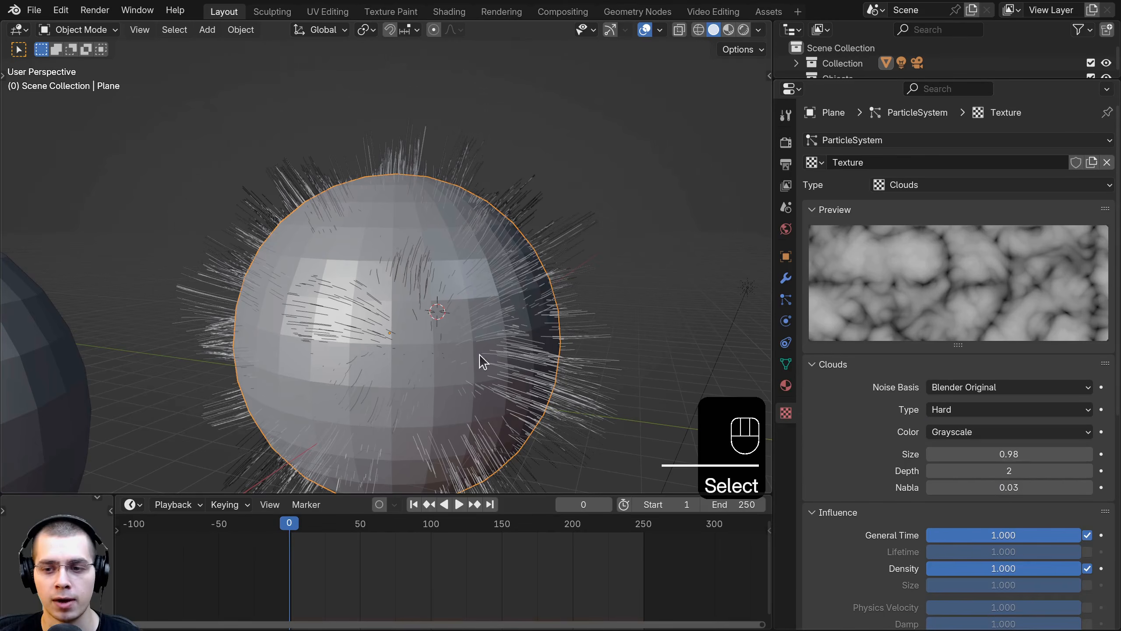
scroll(867, 345, down, 5)
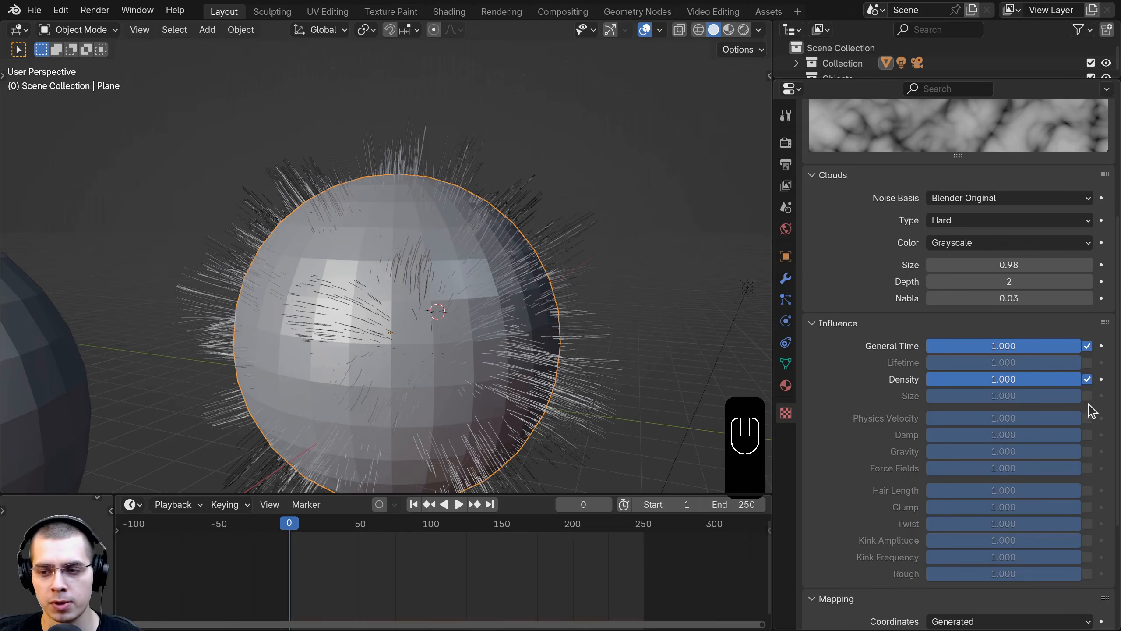
mouse_move(1044, 395)
mouse_down()
mouse_move(887, 396)
mouse_move(1044, 396)
mouse_up()
drag(973, 380, 918, 379)
middle_drag(596, 343, 574, 372)
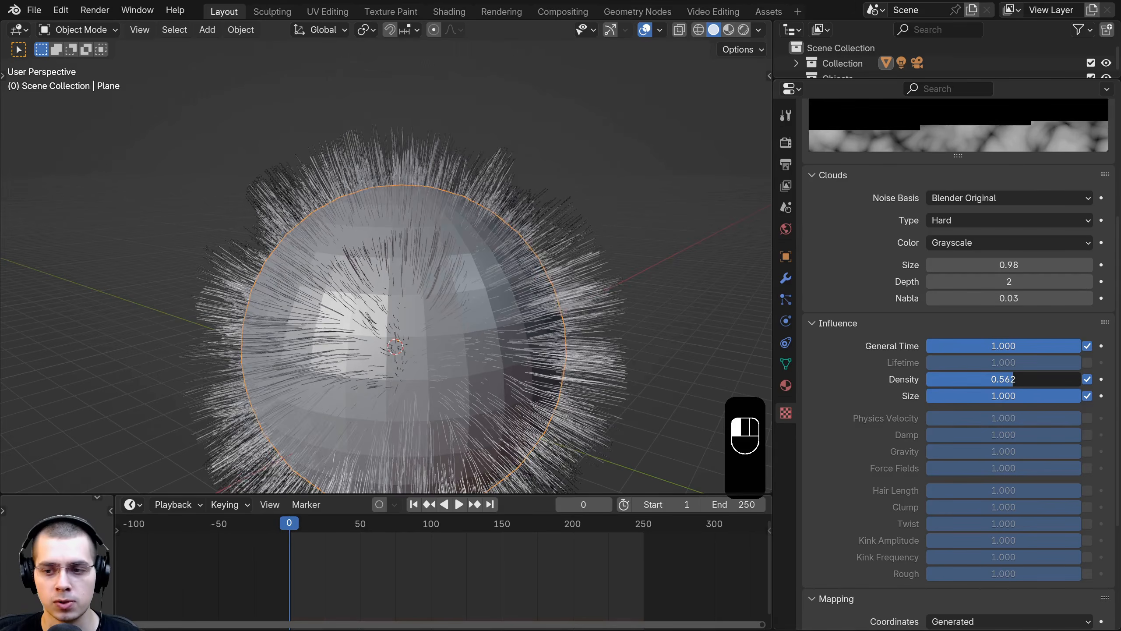
drag(1025, 379, 985, 378)
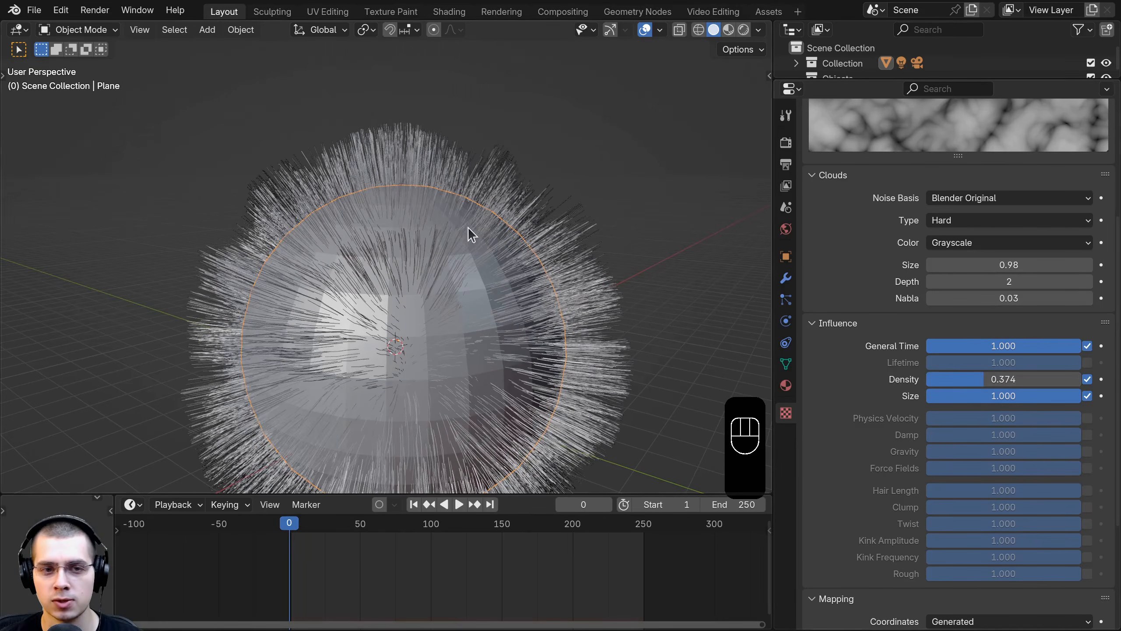
Step: Examine the hair coverage on the sphere from several sides
middle_drag(468, 227, 444, 252)
mouse_move(443, 252)
shift+middle_down()
mouse_move(423, 261)
mouse_move(432, 263)
shift+middle_up()
scroll(449, 131, up, 1)
scroll(443, 215, down, 4)
scroll(443, 214, down, 1)
middle_drag(443, 214, 508, 172)
shift+middle_drag(508, 172, 521, 123)
middle_drag(520, 124, 534, 44)
scroll(388, 378, up, 4)
middle_drag(388, 379, 504, 344)
scroll(361, 335, down, 4)
shift+middle_drag(504, 345, 503, 416)
scroll(504, 416, up, 1)
middle_drag(503, 415, 490, 364)
Step: Expand the texture's Colors settings, raise the contrast to 5.000, and check the texture preview
scroll(1036, 413, up, 6)
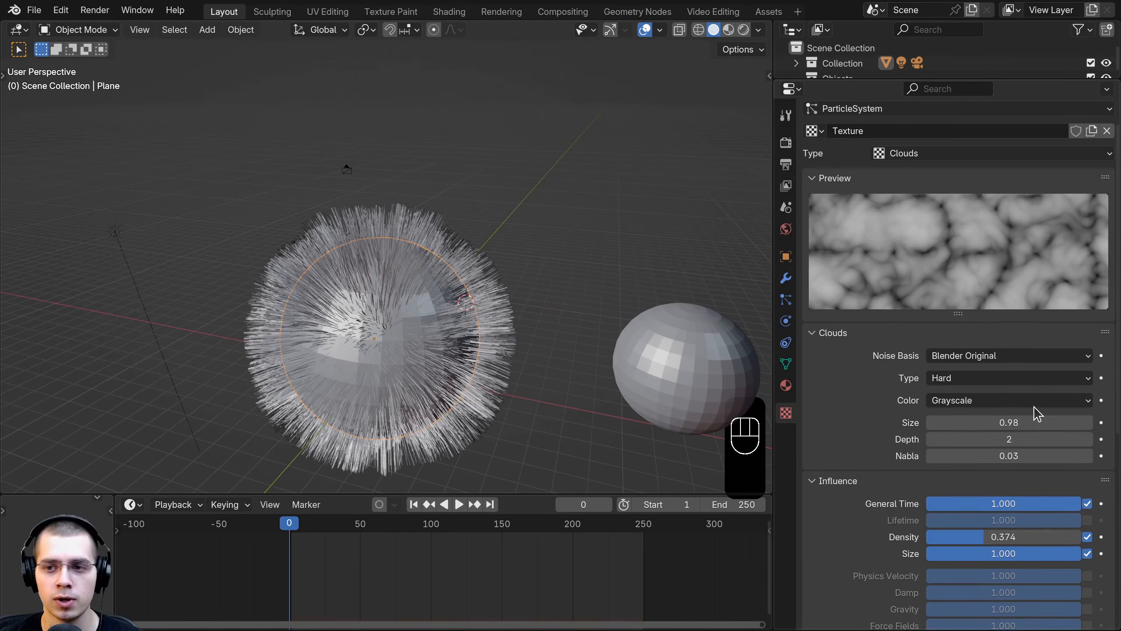
scroll(879, 236, down, 10)
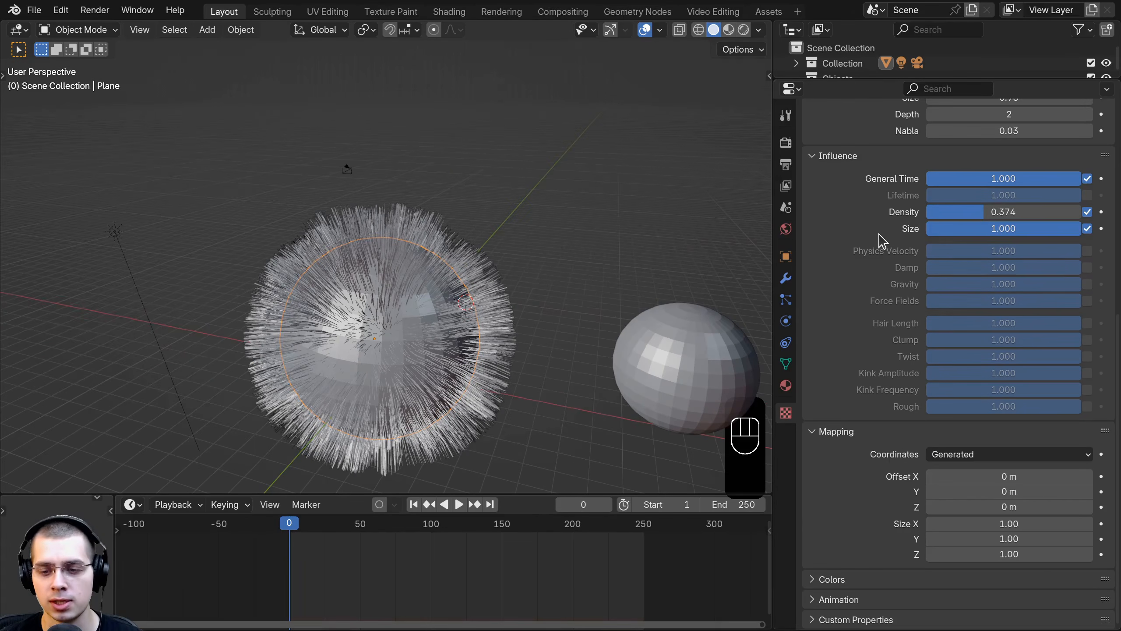
click(824, 582)
scroll(850, 541, down, 5)
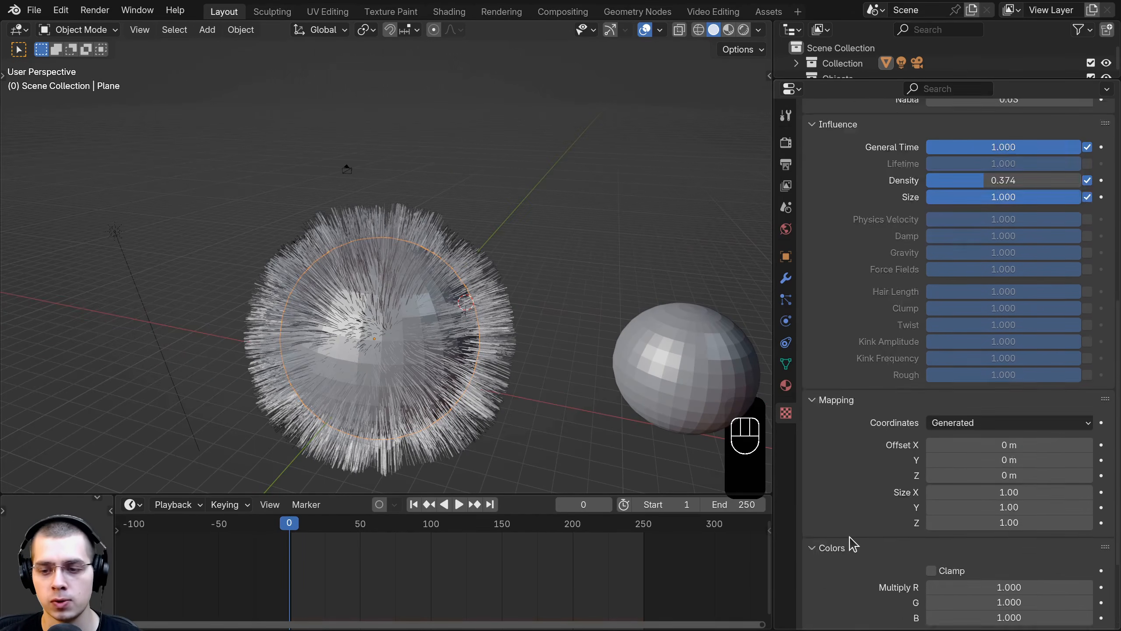
drag(977, 521, 1028, 536)
right_click(978, 521)
right_click(974, 536)
middle_drag(490, 287, 458, 313)
scroll(458, 313, up, 1)
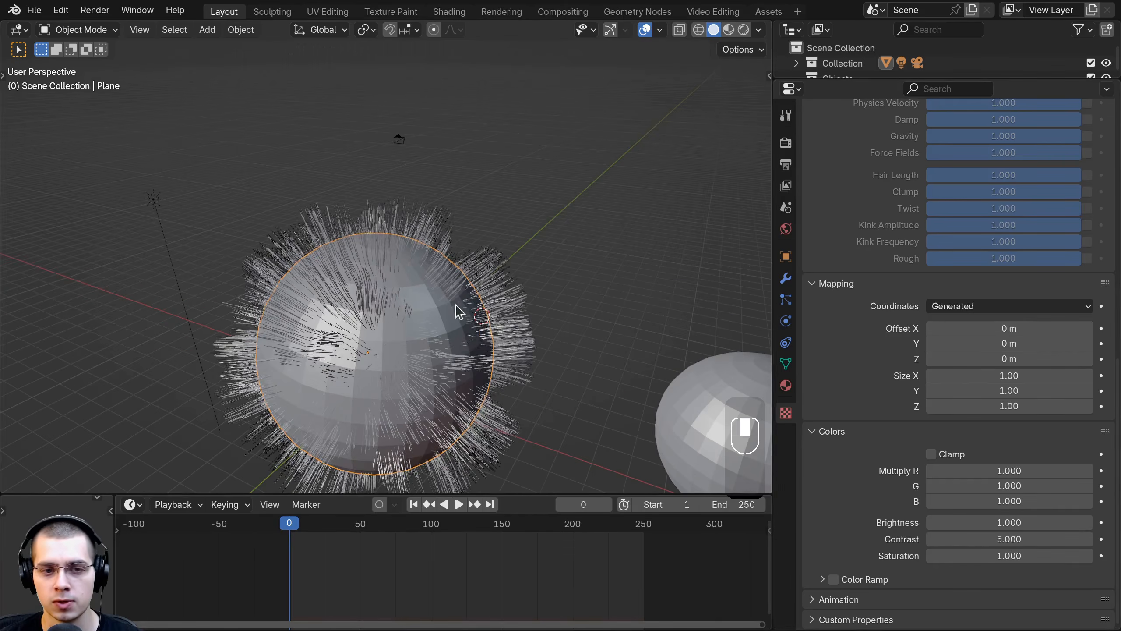
scroll(903, 283, up, 14)
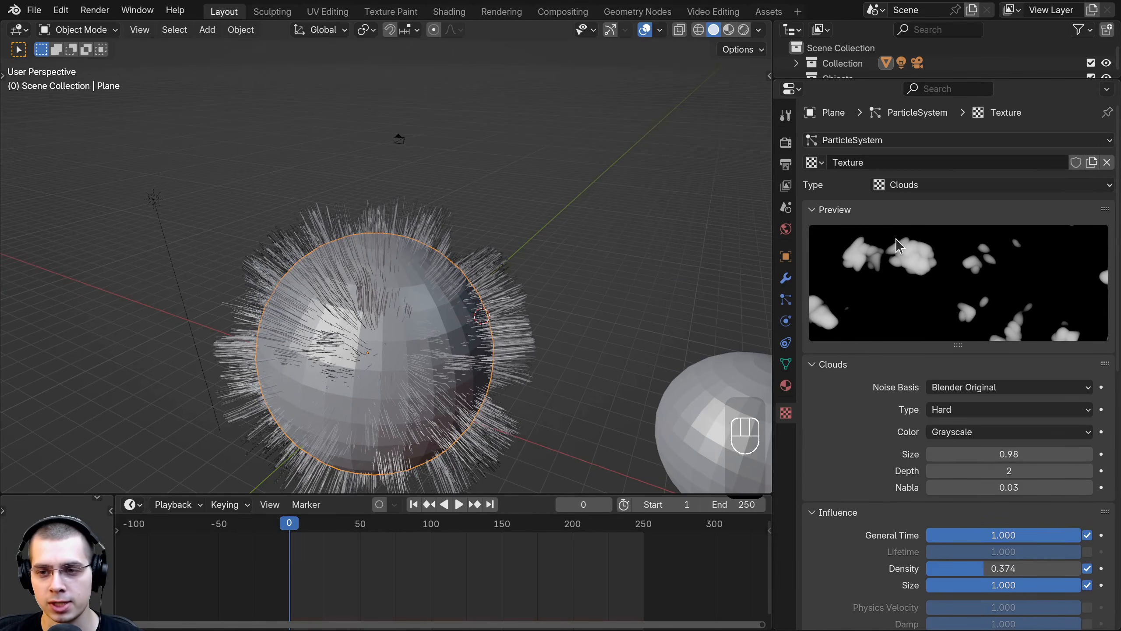
Step: Switch the hairy sphere from Object Mode to Particle Edit mode
middle_drag(468, 274, 444, 293)
shift+middle_drag(444, 293, 909, 312)
scroll(394, 265, up, 3)
scroll(353, 294, down, 4)
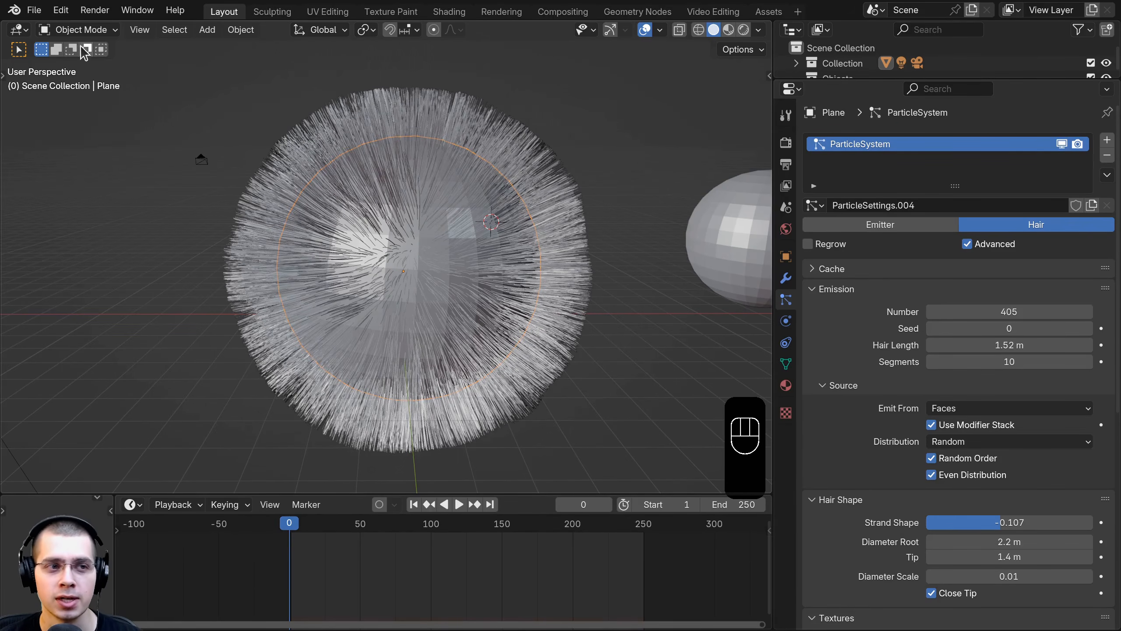
click(81, 30)
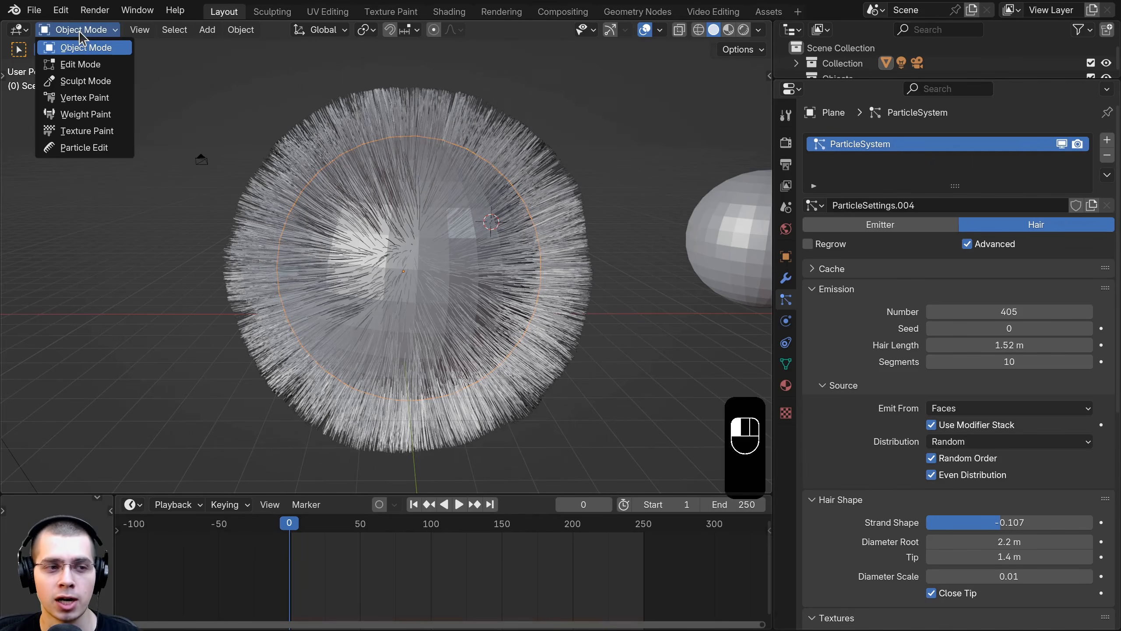
click(65, 149)
shift+middle_drag(410, 195, 418, 220)
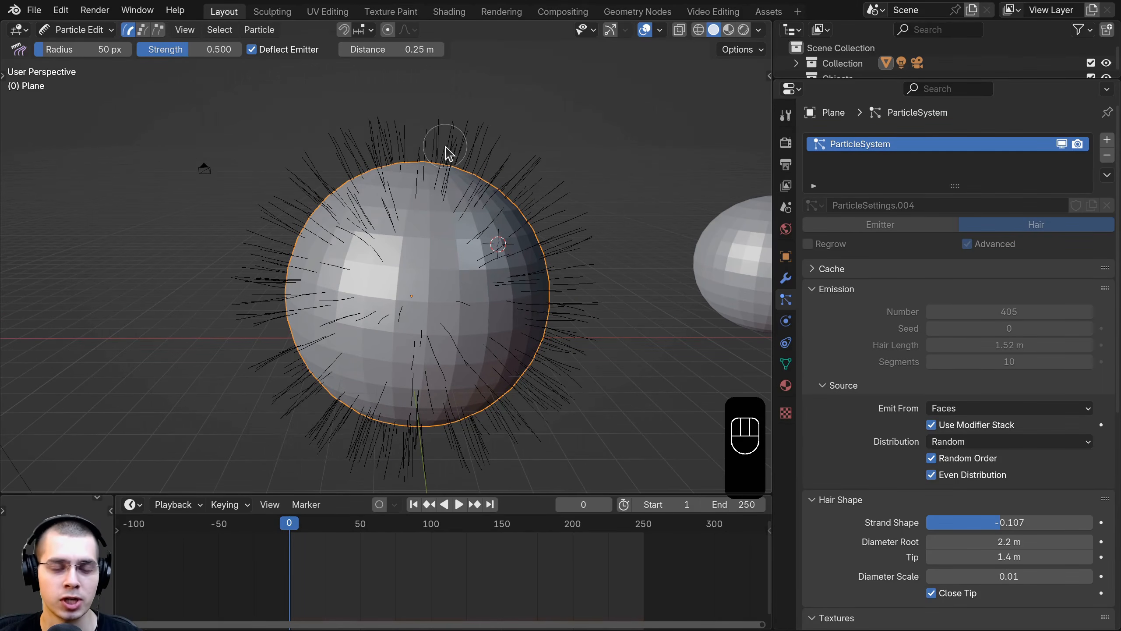
shift+middle_drag(446, 150, 446, 159)
scroll(435, 133, up, 1)
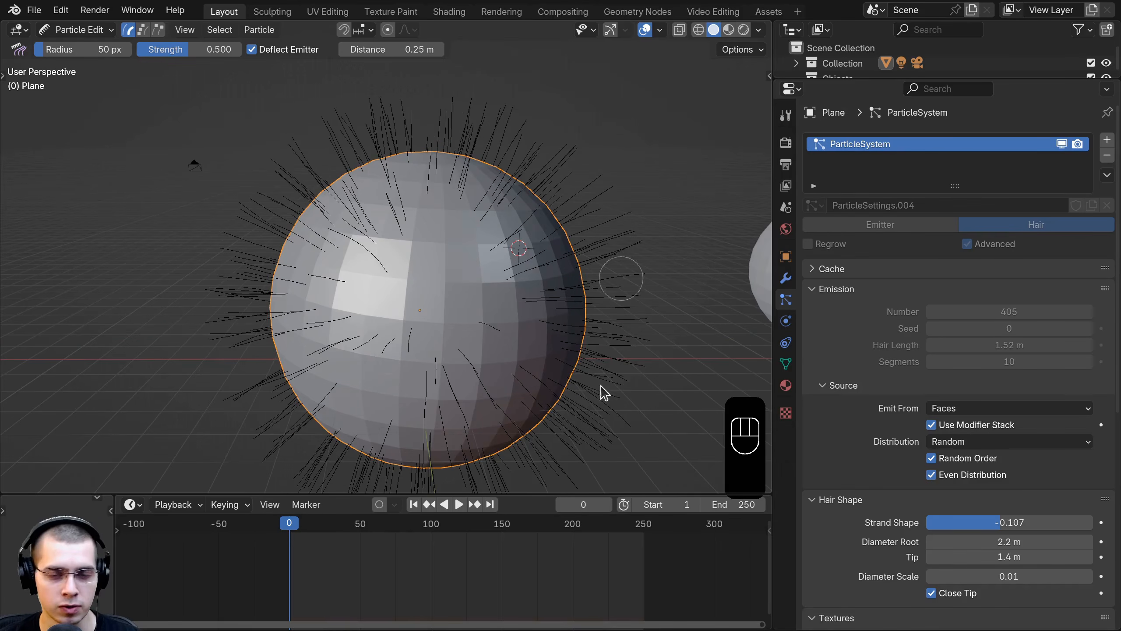
Step: Show the particle editing tools in the viewport and widen the tool list to reveal their names
shift+middle_drag(517, 171, 484, 137)
key(t)
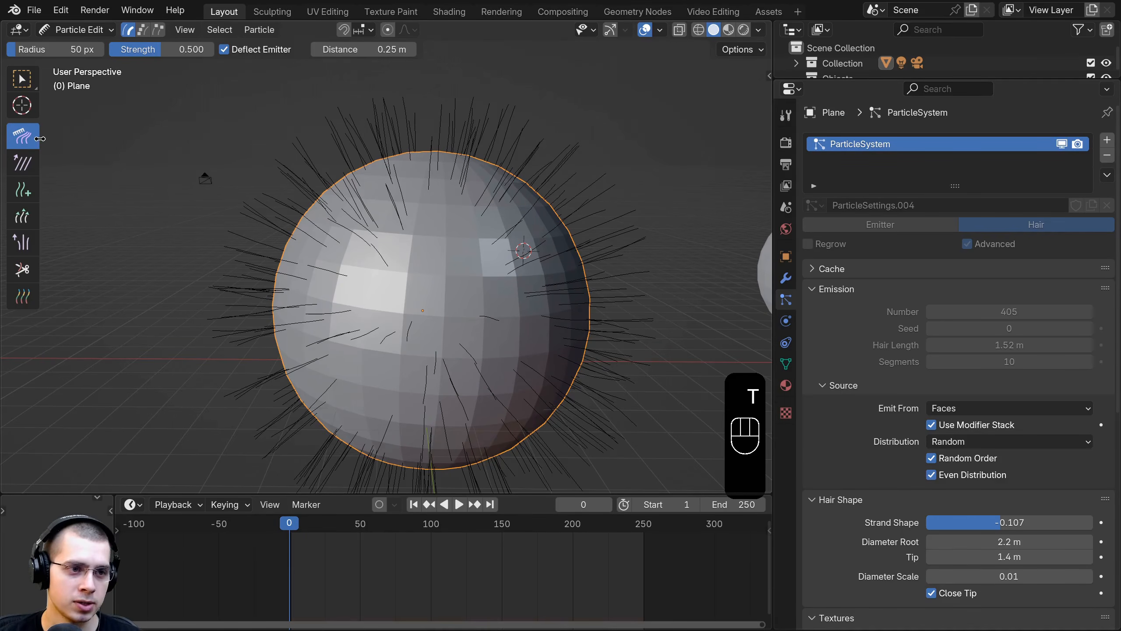
drag(40, 139, 108, 119)
shift+middle_drag(484, 205, 480, 201)
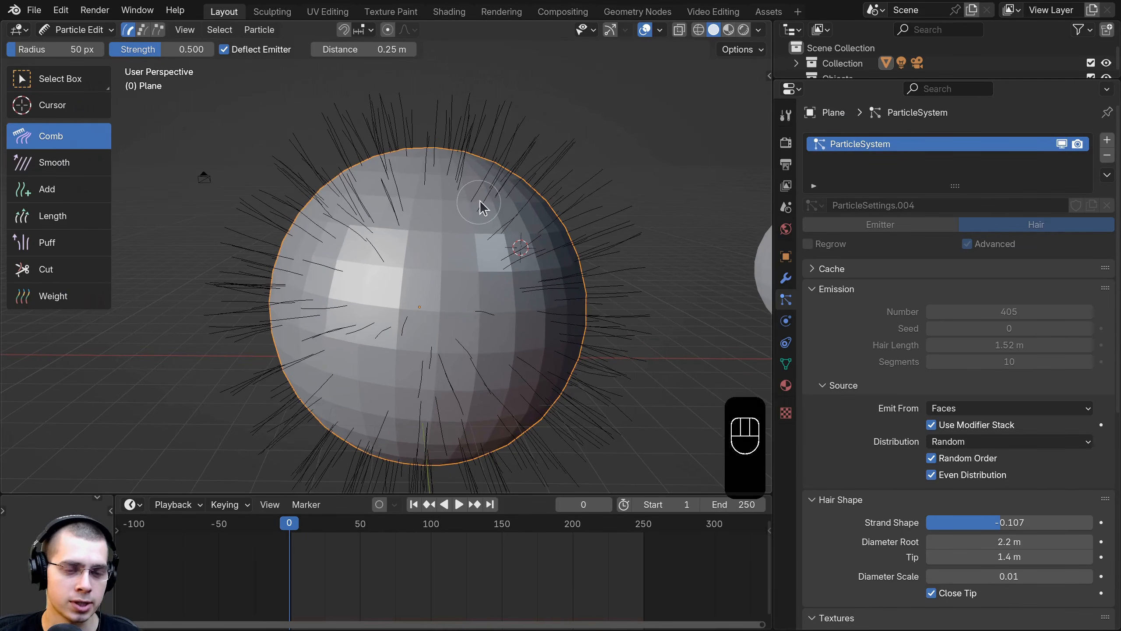
Step: Set the Comb brush radius to 239 px and strength to 0.260, and comb the hairs on top of the sphere
drag(167, 49, 174, 49)
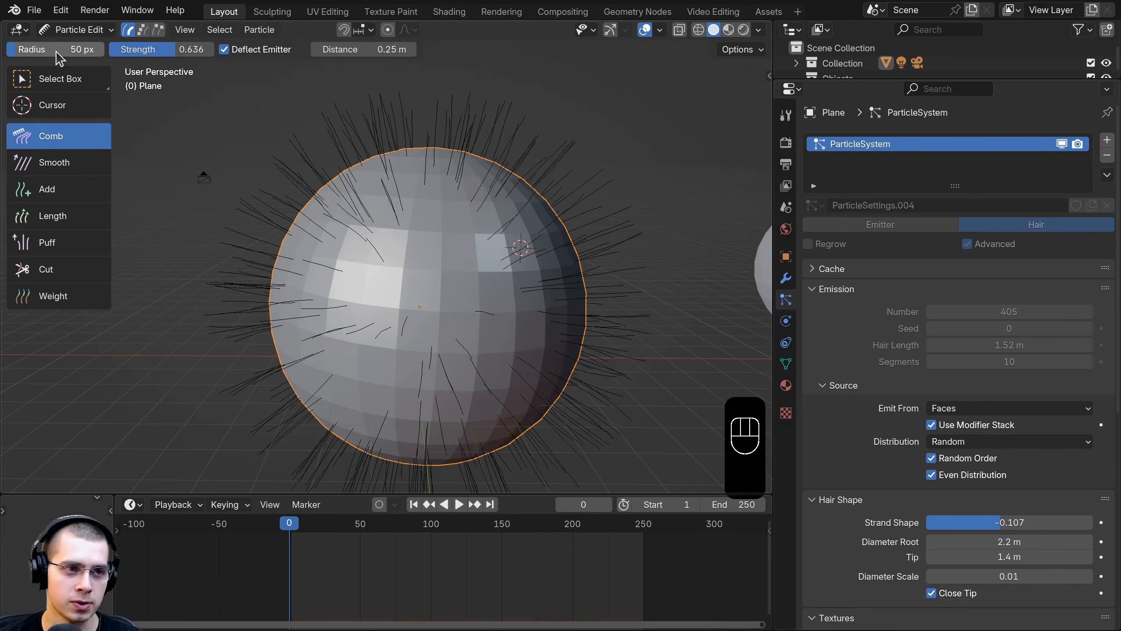
drag(46, 49, 48, 49)
shift+middle_drag(403, 222, 407, 228)
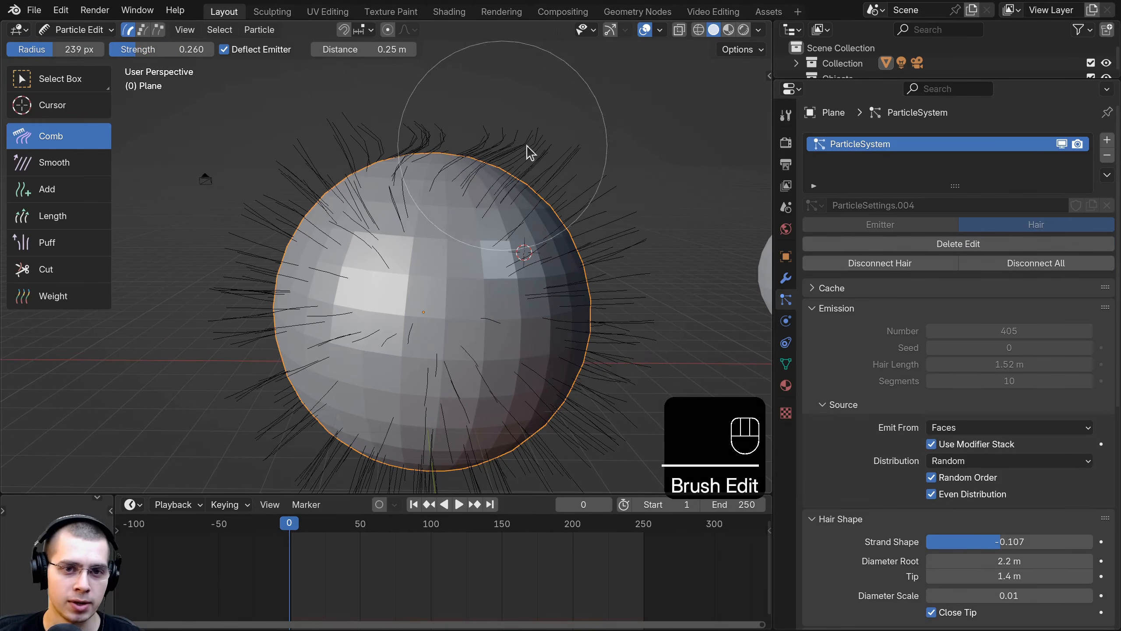
drag(527, 146, 554, 159)
Step: Lower the Comb strength to 0.170 and comb the hairs downward along the sphere's sides and front
drag(185, 49, 180, 49)
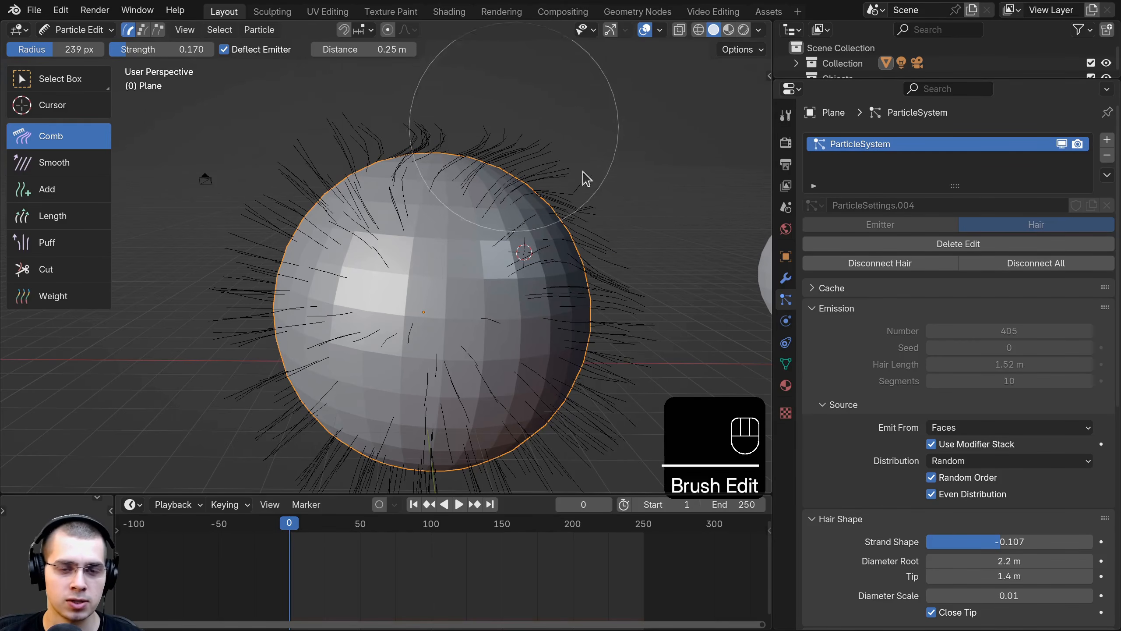
mouse_move(342, 146)
mouse_down()
mouse_move(324, 155)
mouse_move(257, 351)
mouse_up()
scroll(264, 327, down, 3)
drag(281, 224, 268, 283)
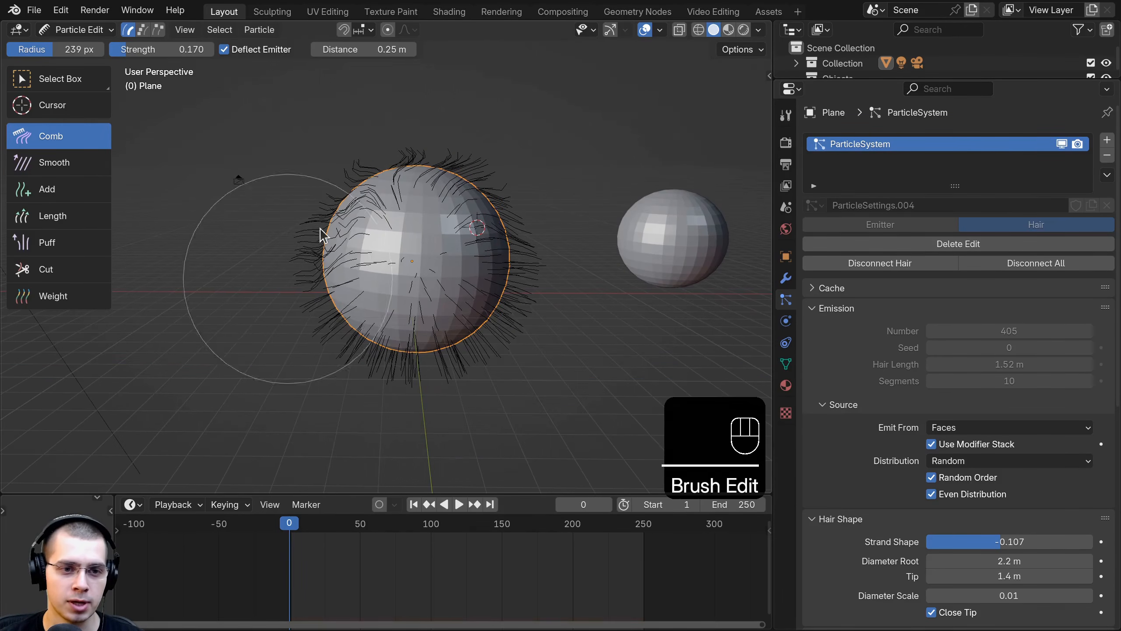
drag(327, 216, 297, 335)
mouse_move(417, 159)
mouse_down()
mouse_move(462, 175)
mouse_move(521, 357)
mouse_up()
mouse_move(493, 351)
middle_down()
mouse_move(283, 276)
mouse_move(321, 194)
middle_up()
middle_drag(297, 326, 513, 371)
scroll(489, 218, up, 3)
mouse_move(402, 148)
mouse_down()
mouse_move(553, 214)
mouse_move(614, 345)
mouse_up()
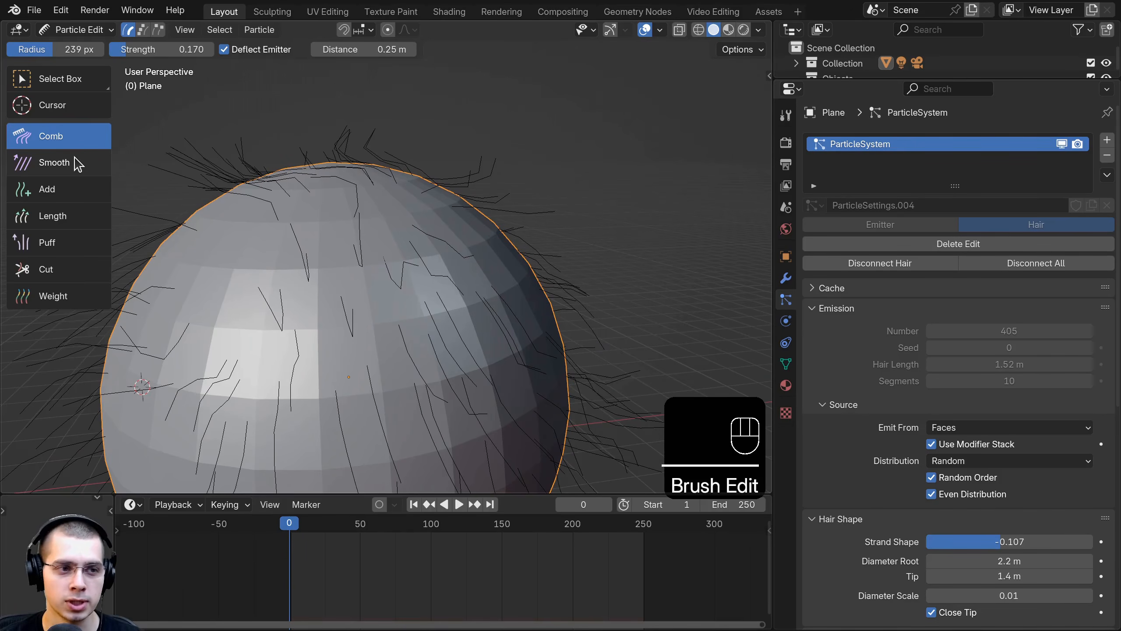
Step: Smooth the combed hairs across the sphere's front and side with the Smooth brush at 50 px radius
click(74, 157)
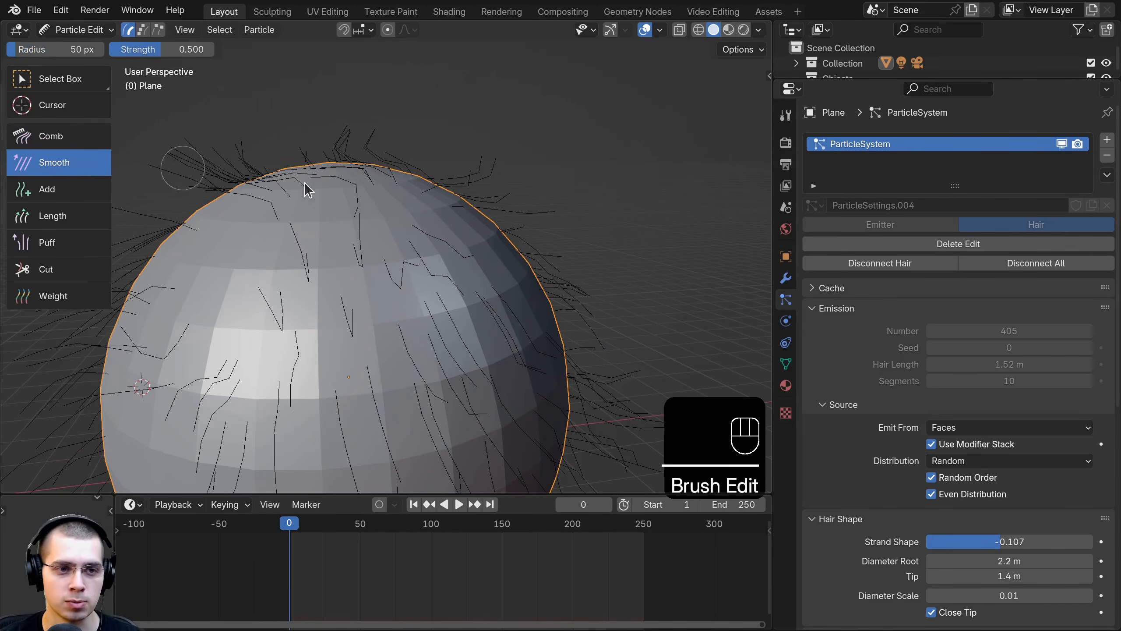
scroll(340, 186, down, 3)
shift+middle_drag(366, 195, 392, 162)
mouse_move(405, 217)
mouse_down()
mouse_move(436, 308)
mouse_move(464, 288)
mouse_up()
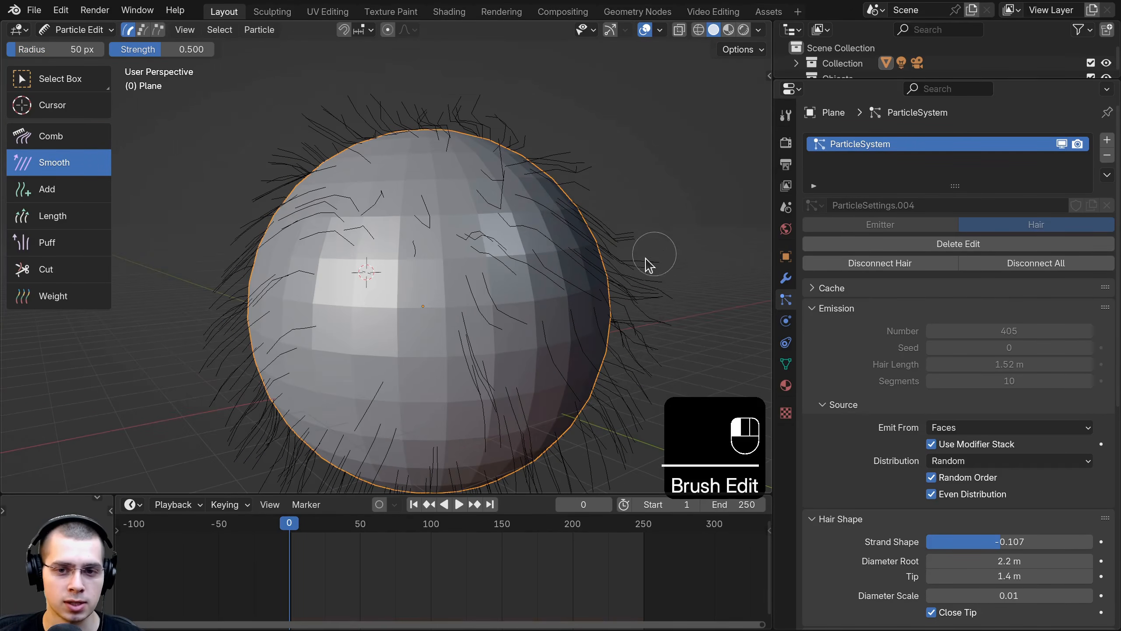
mouse_move(648, 265)
mouse_down()
mouse_move(601, 250)
mouse_move(631, 309)
mouse_up()
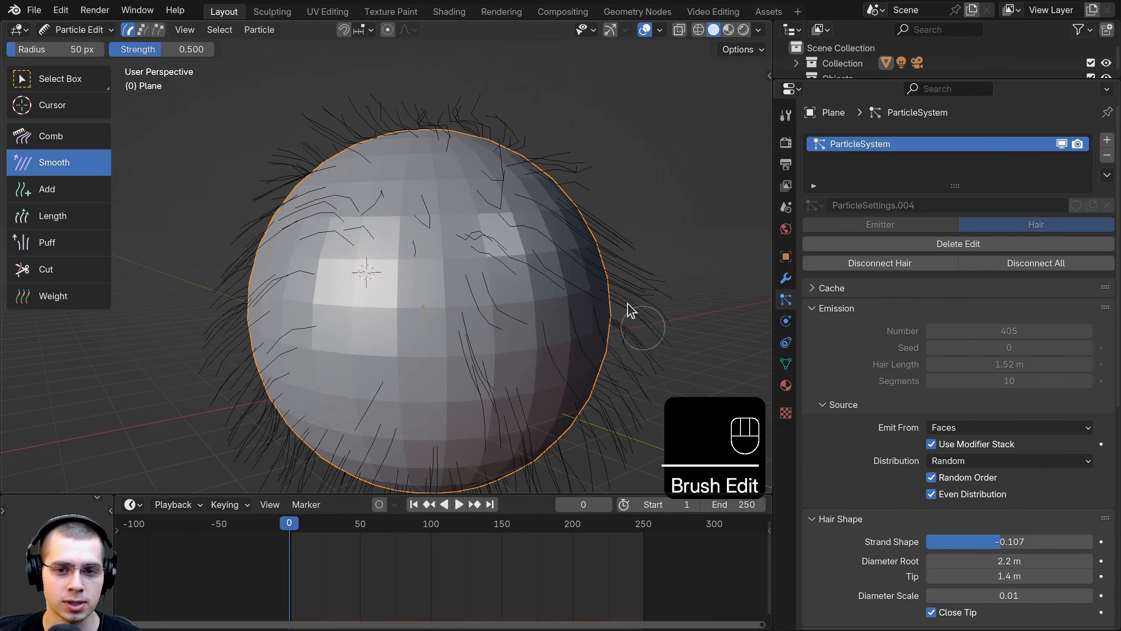
Step: Add new hairs across the top of the sphere using the Add brush with radius 50 px and count 10
key(Tab)
key(Tab)
key(z)
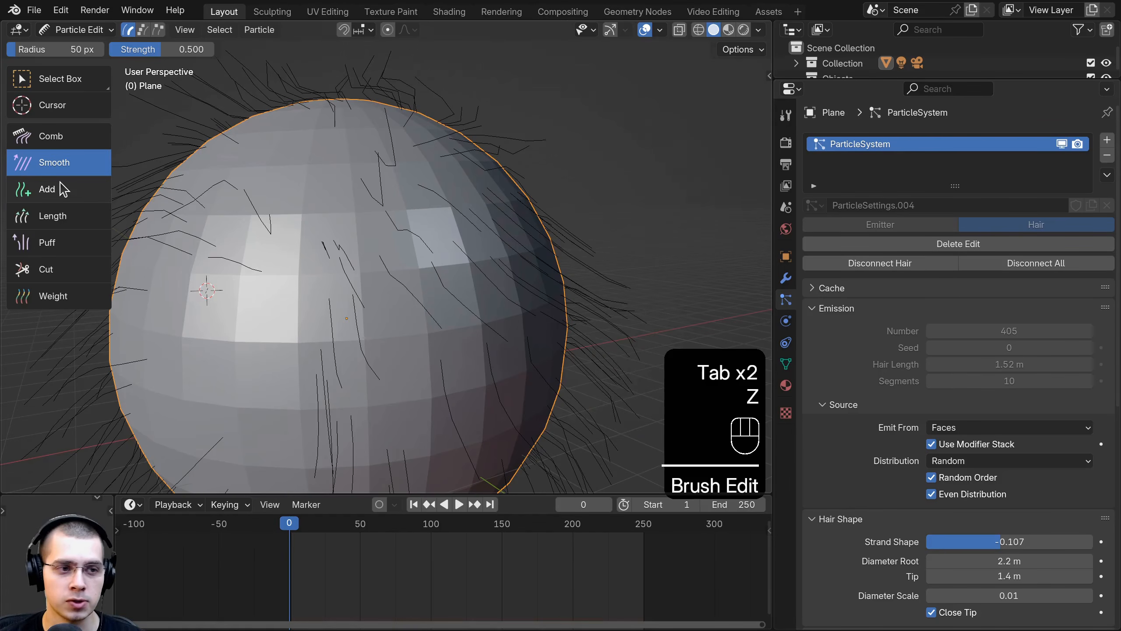
click(64, 189)
mouse_move(311, 191)
middle_down()
mouse_move(448, 253)
mouse_move(461, 336)
mouse_move(461, 214)
middle_up()
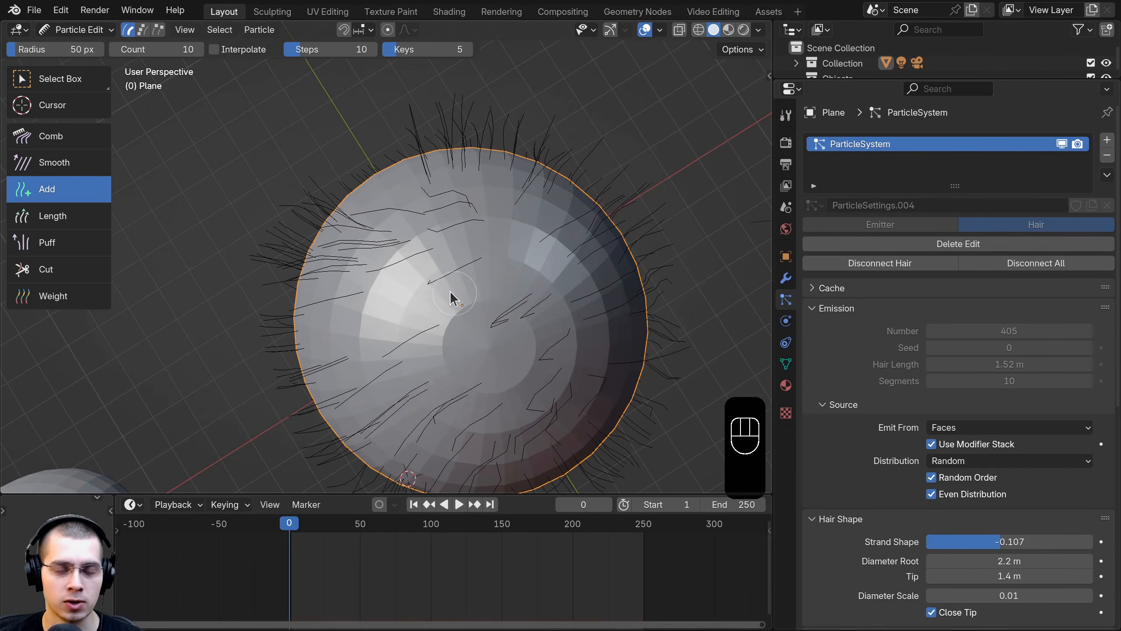
middle_drag(450, 292, 438, 322)
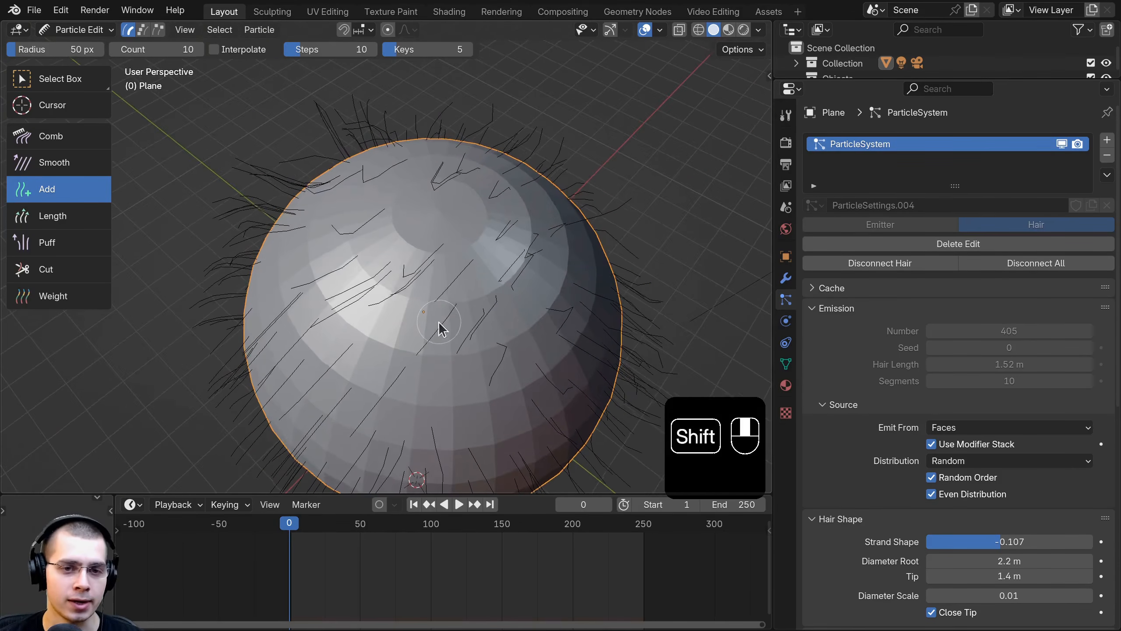
click(378, 197)
middle_drag(400, 234, 395, 181)
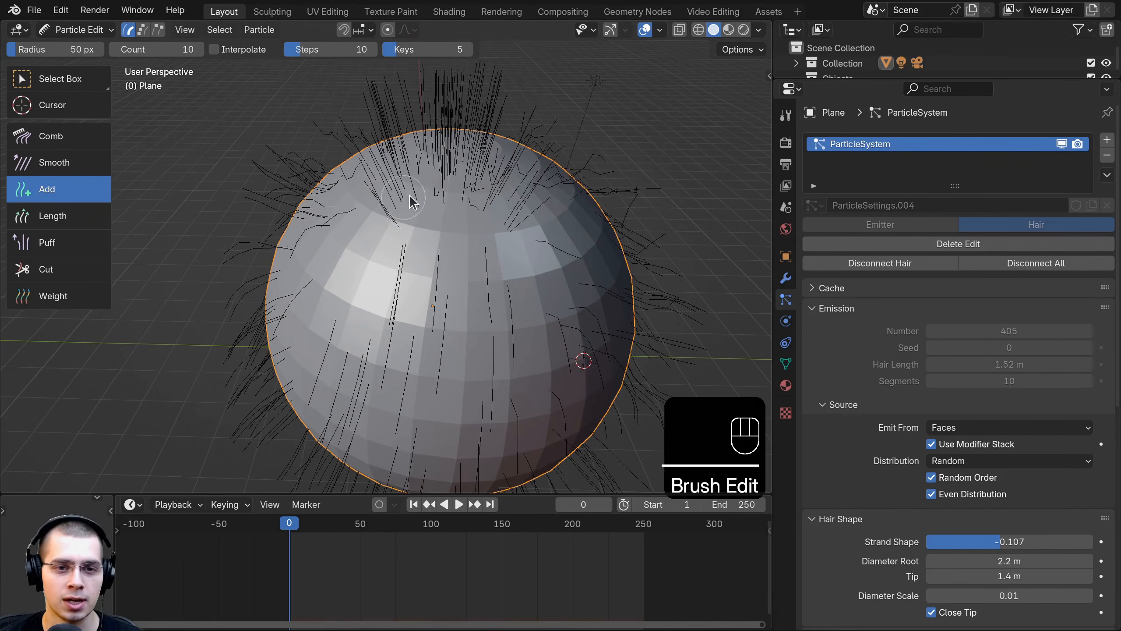
middle_drag(467, 226, 388, 279)
click(440, 210)
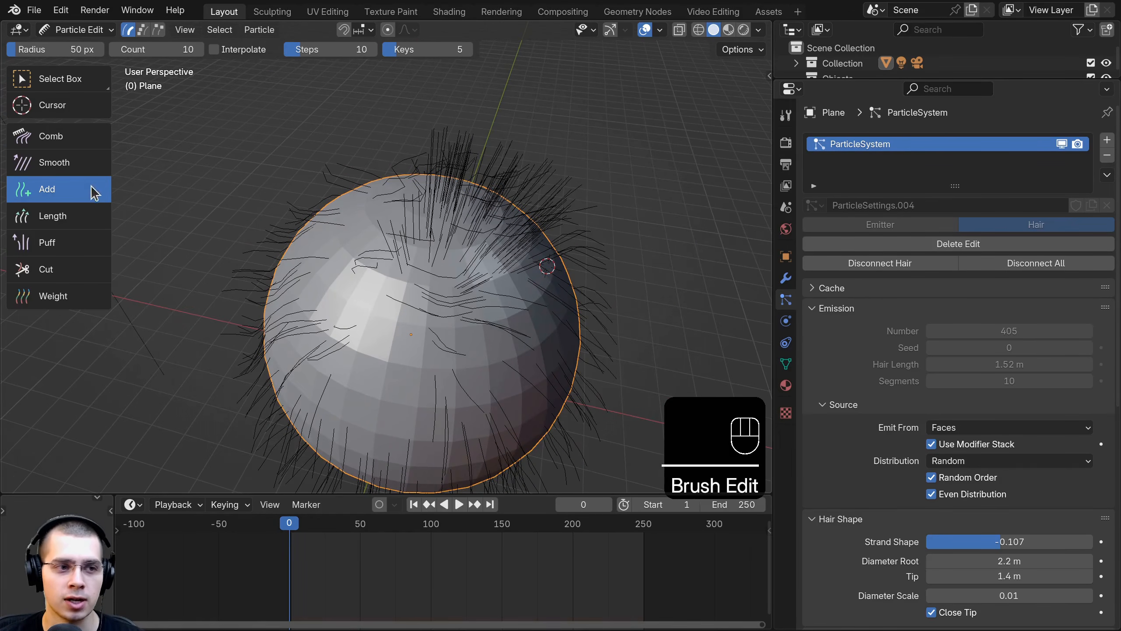
Step: Comb the newly added hairs on top of the sphere downward over its side, using 239 px radius and 0.170 strength
click(72, 136)
middle_drag(206, 188, 433, 168)
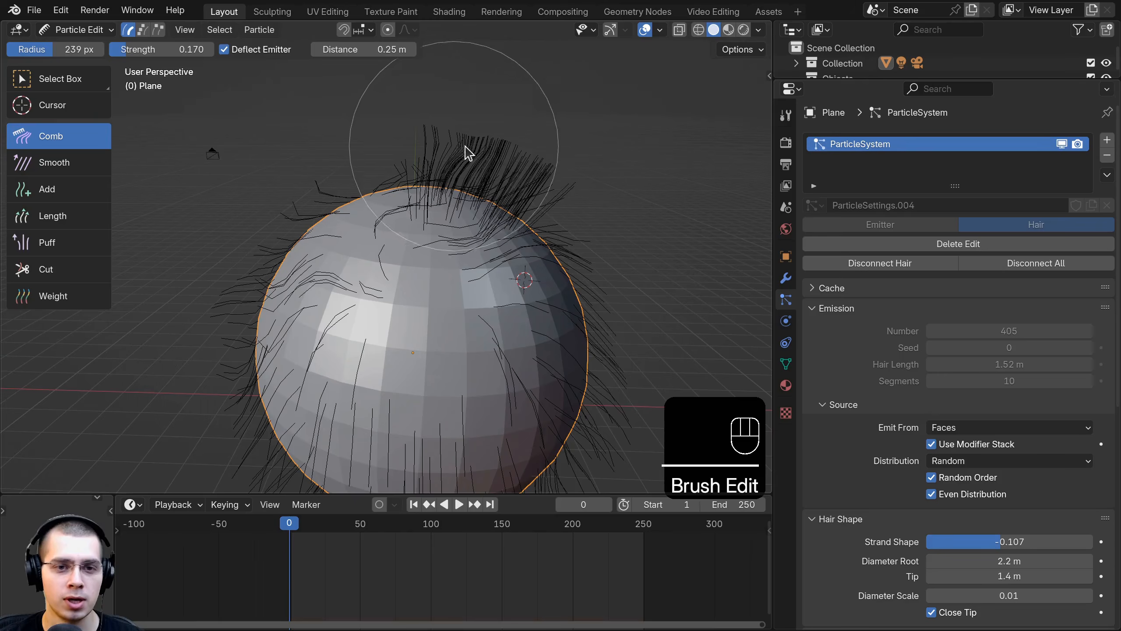
mouse_move(455, 143)
mouse_down()
mouse_move(512, 121)
mouse_move(566, 238)
mouse_move(406, 150)
mouse_move(563, 187)
mouse_move(534, 237)
mouse_move(468, 175)
mouse_move(556, 226)
mouse_move(543, 265)
mouse_up()
middle_drag(543, 265, 269, 224)
Step: Smooth the combed hairs along the sphere's top and upper side with the Smooth brush at 50 px radius
click(85, 163)
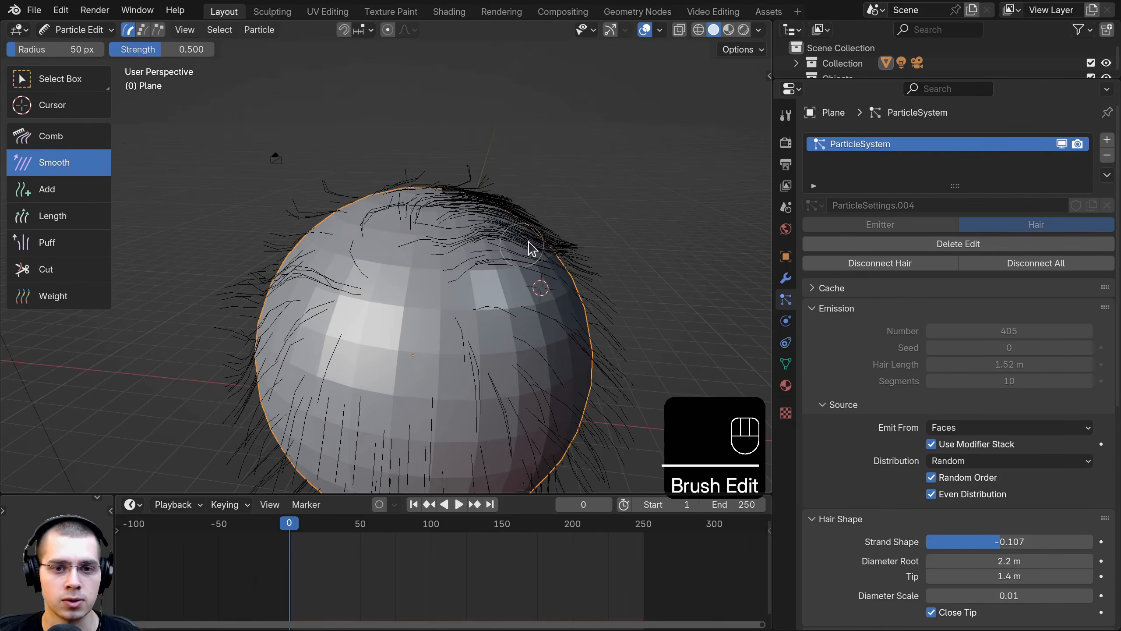
drag(534, 246, 556, 248)
middle_drag(556, 248, 481, 294)
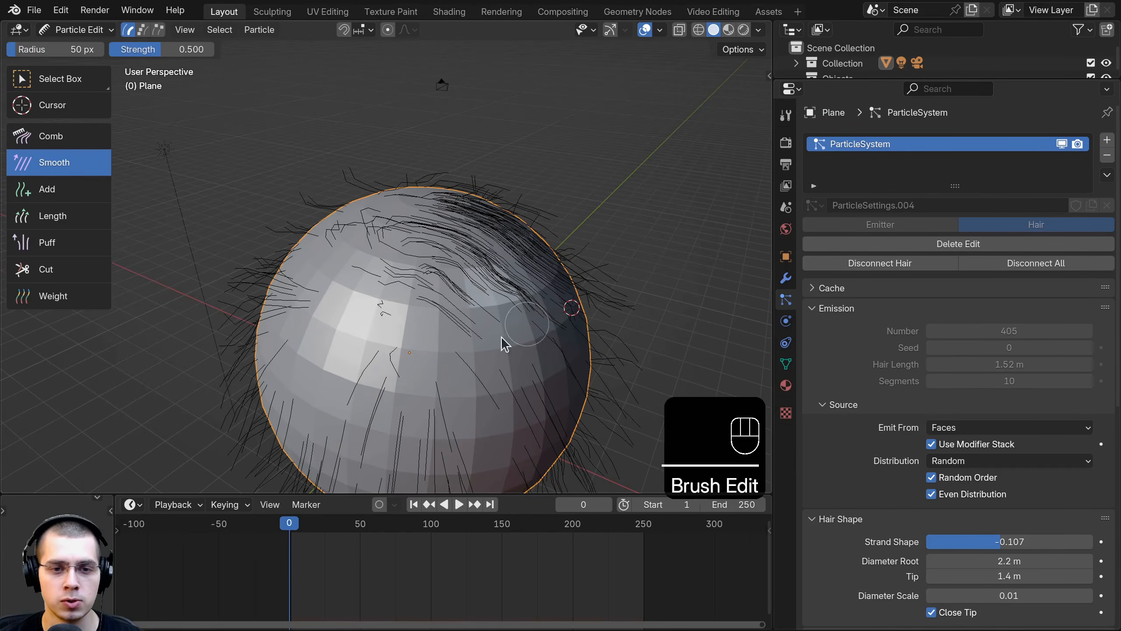
middle_drag(502, 337, 442, 292)
drag(413, 277, 383, 264)
drag(451, 268, 468, 265)
middle_drag(468, 265, 516, 251)
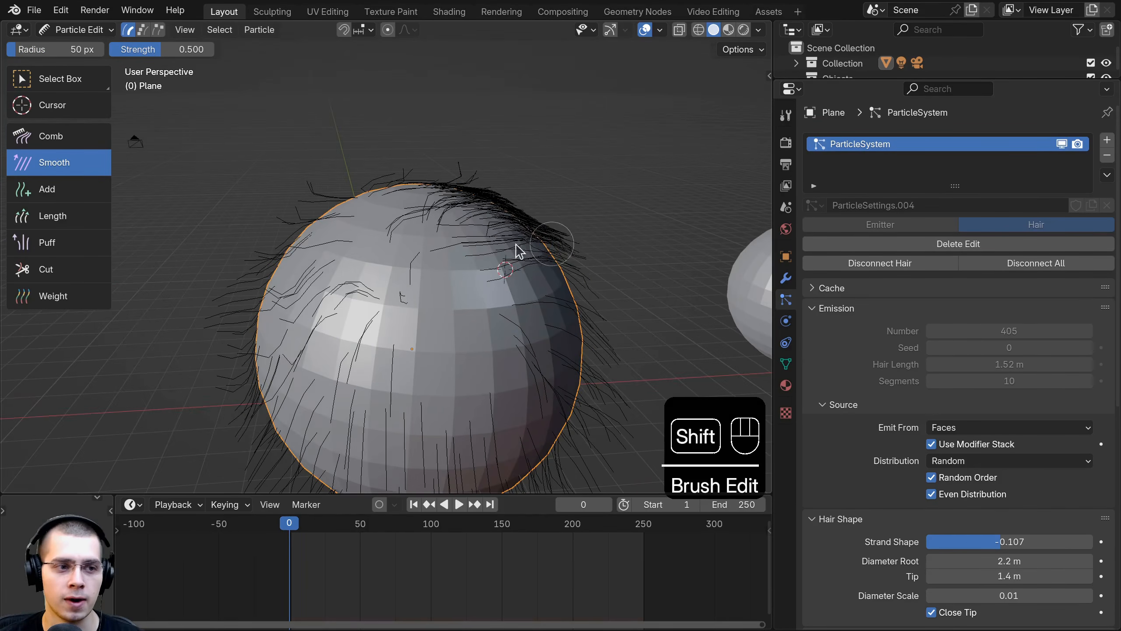
Step: Lengthen the hairs on the sphere's top and upper side with the Length brush in Grow mode at 50 px radius
click(56, 217)
mouse_move(407, 208)
shift+middle_down()
mouse_move(329, 205)
mouse_move(311, 221)
shift+middle_up()
middle_drag(472, 244, 460, 210)
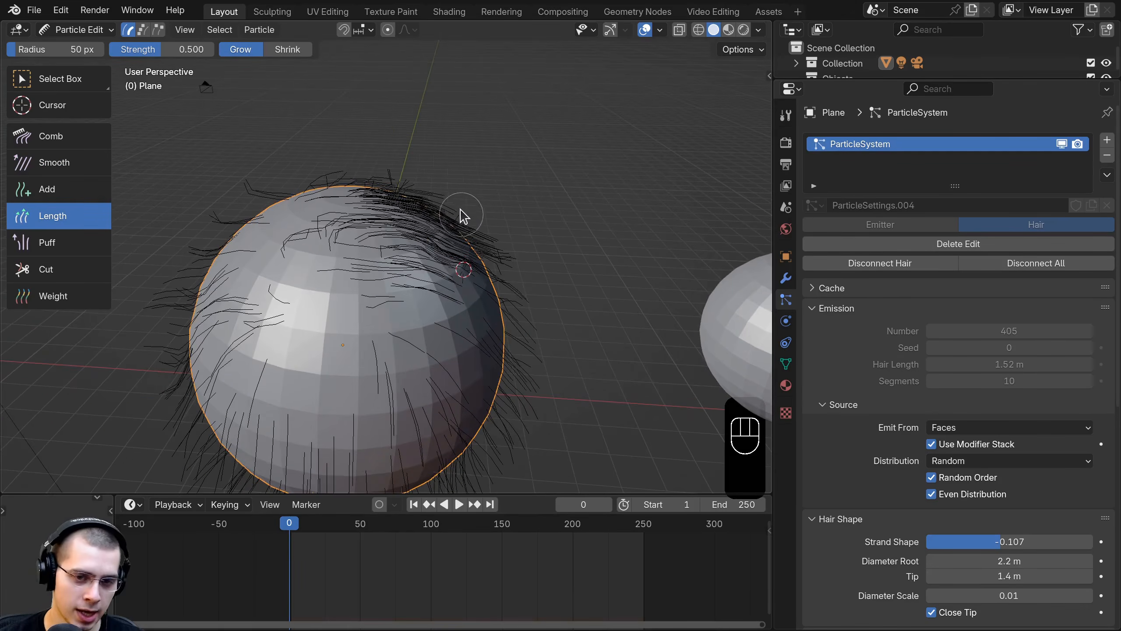
mouse_move(499, 313)
middle_down()
mouse_move(462, 280)
mouse_move(459, 252)
middle_up()
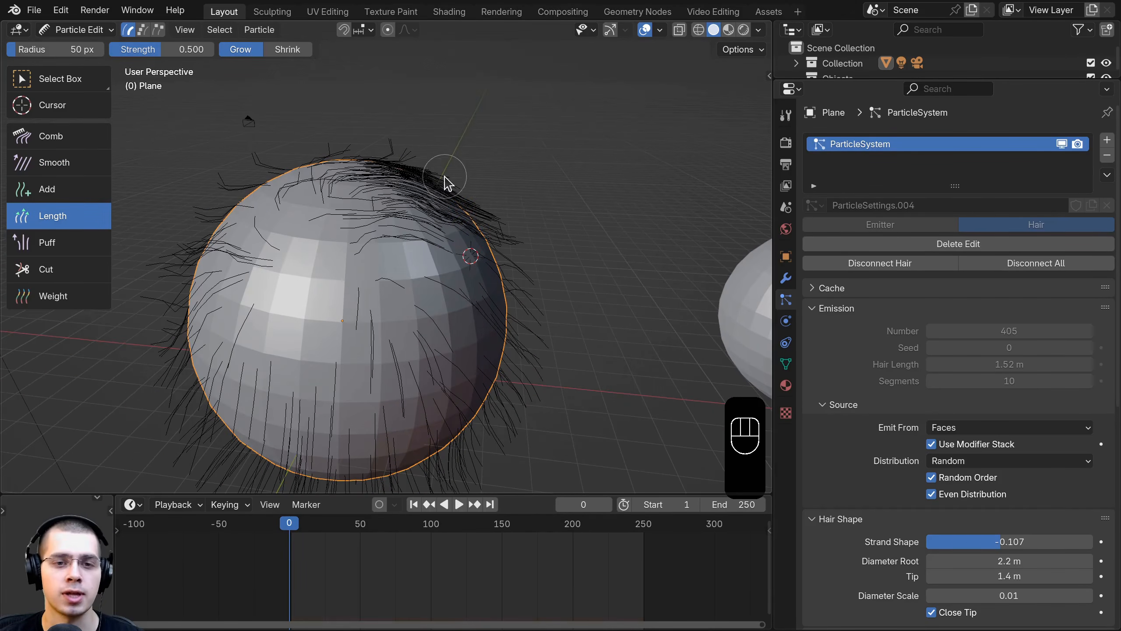
drag(460, 195, 485, 216)
middle_drag(485, 216, 471, 253)
mouse_move(472, 261)
mouse_down()
mouse_move(483, 193)
mouse_move(458, 301)
mouse_move(501, 208)
mouse_move(479, 276)
mouse_up()
middle_drag(478, 271, 345, 313)
mouse_move(383, 309)
mouse_down()
mouse_move(502, 281)
mouse_move(451, 326)
mouse_up()
middle_drag(450, 326, 599, 218)
drag(599, 218, 570, 247)
middle_drag(571, 248, 519, 212)
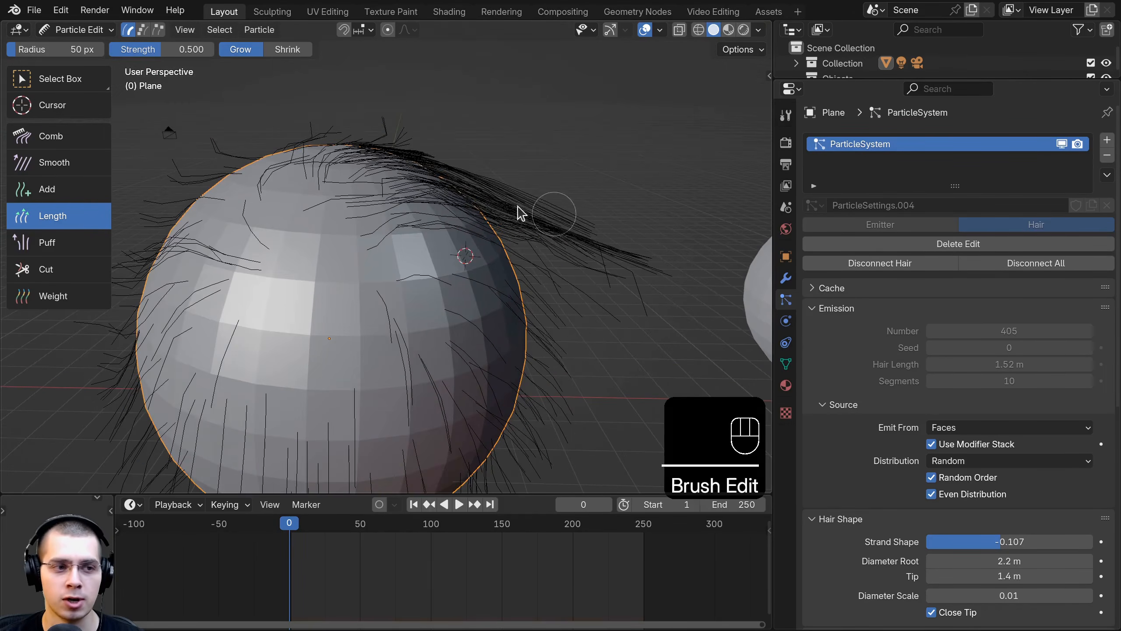
Step: Comb the lengthened hairs downward around the side of the sphere
click(57, 138)
scroll(442, 177, up, 1)
scroll(507, 203, down, 2)
mouse_move(523, 211)
mouse_down()
mouse_move(576, 256)
mouse_move(525, 256)
mouse_move(531, 280)
mouse_move(515, 305)
mouse_up()
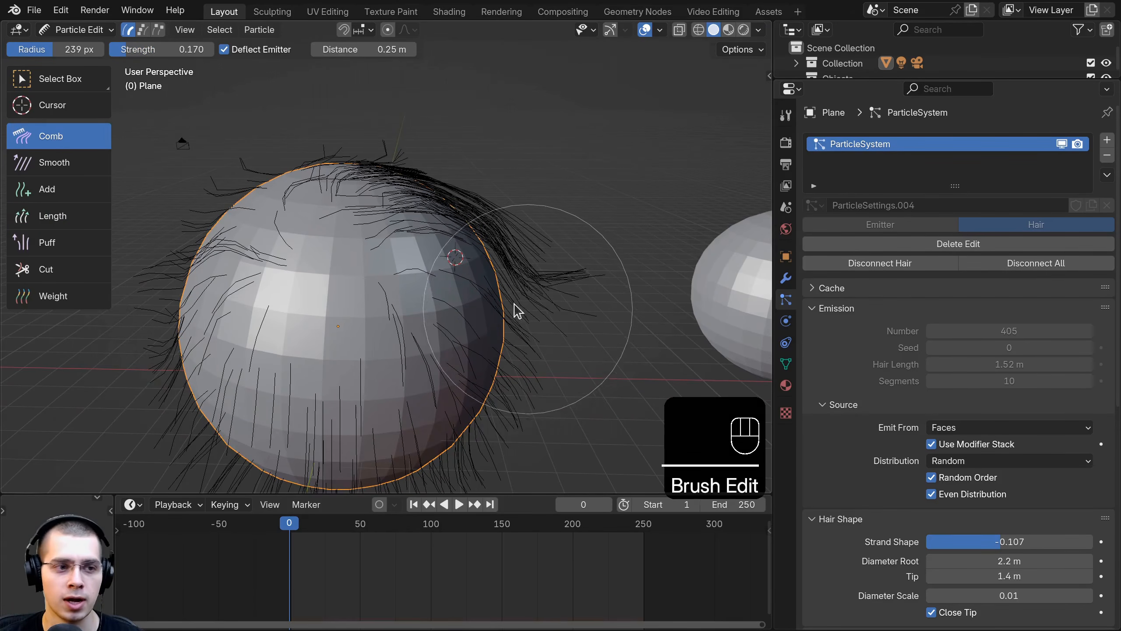
Step: Set the Puff brush radius to 110 px and puff up the hairs on the sphere's top and side in Add mode
click(48, 249)
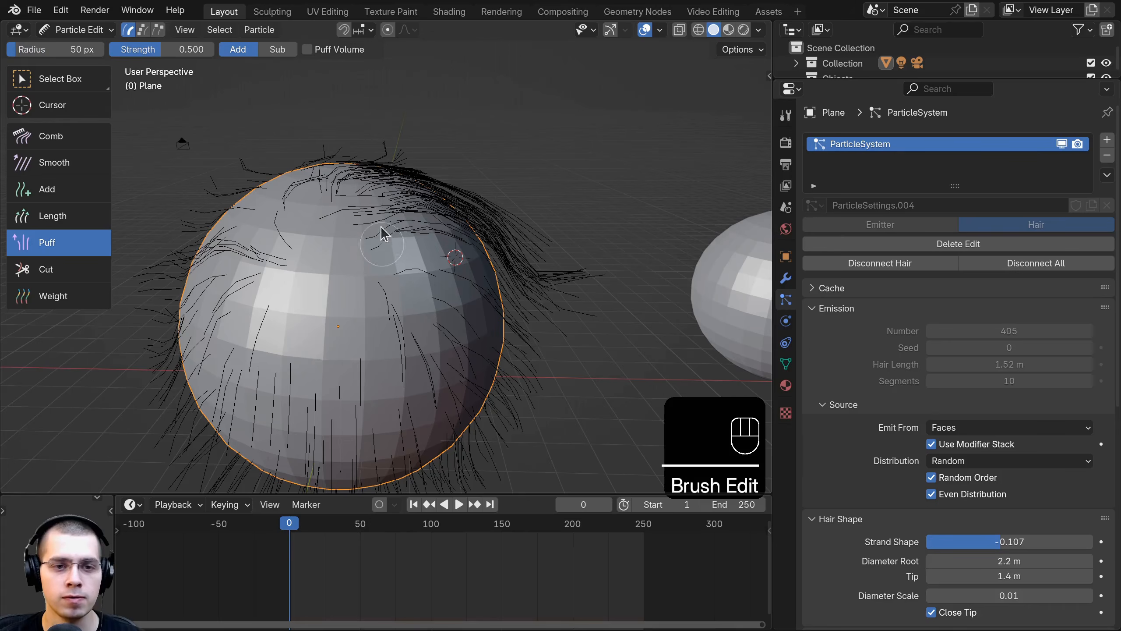
key(f)
click(375, 188)
middle_drag(375, 188, 351, 191)
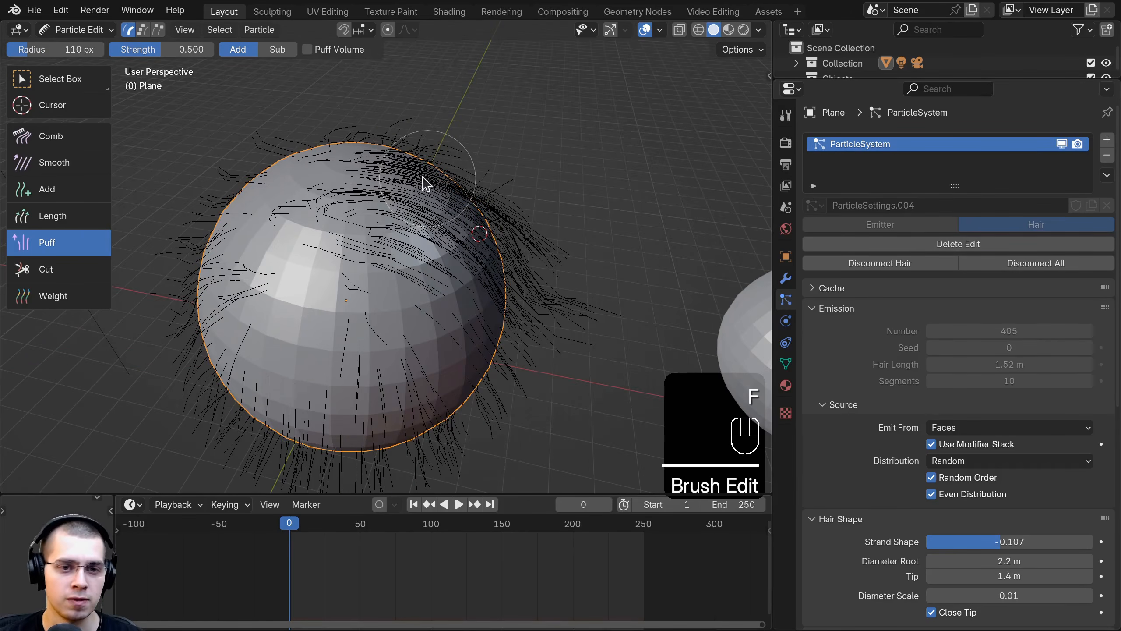
middle_drag(423, 177, 393, 257)
scroll(394, 257, up, 2)
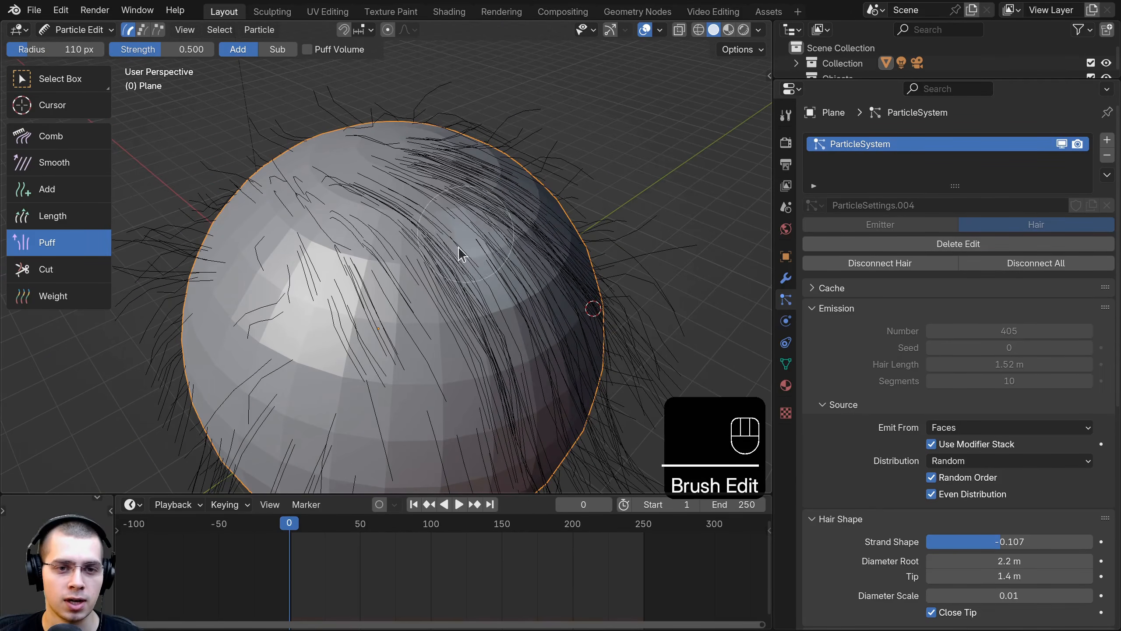
drag(458, 248, 422, 273)
middle_drag(472, 246, 516, 210)
drag(516, 210, 462, 238)
shift+middle_drag(421, 271, 407, 276)
middle_drag(407, 276, 406, 270)
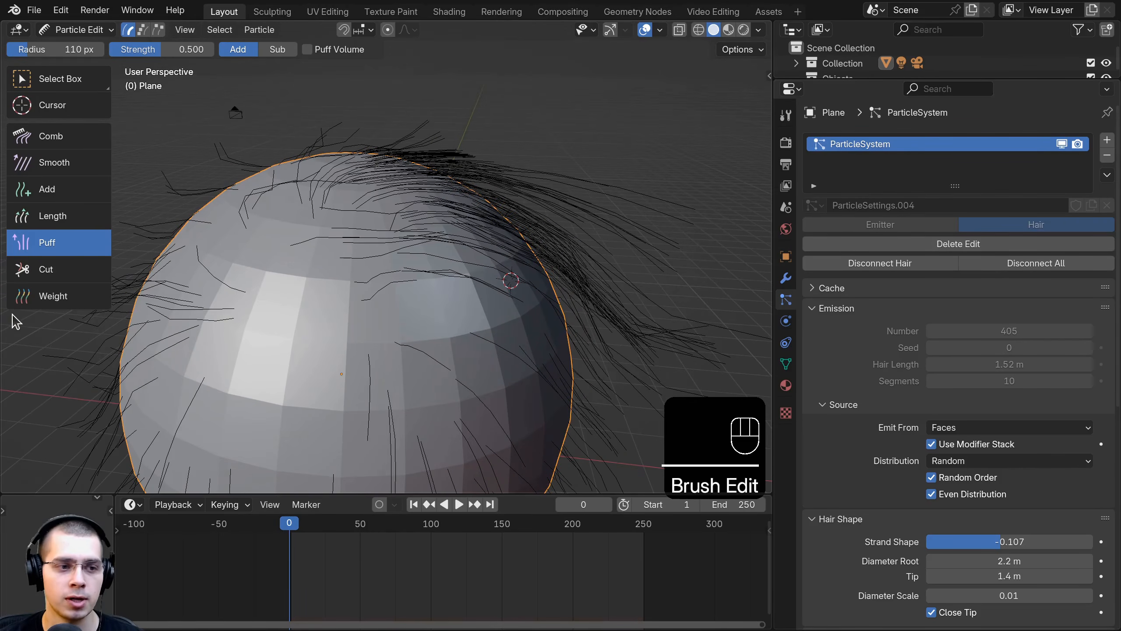
Step: Trim the ends of the long hairs above the sphere with the Cut brush at 50 px radius and 1.000 strength
click(43, 278)
middle_drag(371, 258, 494, 112)
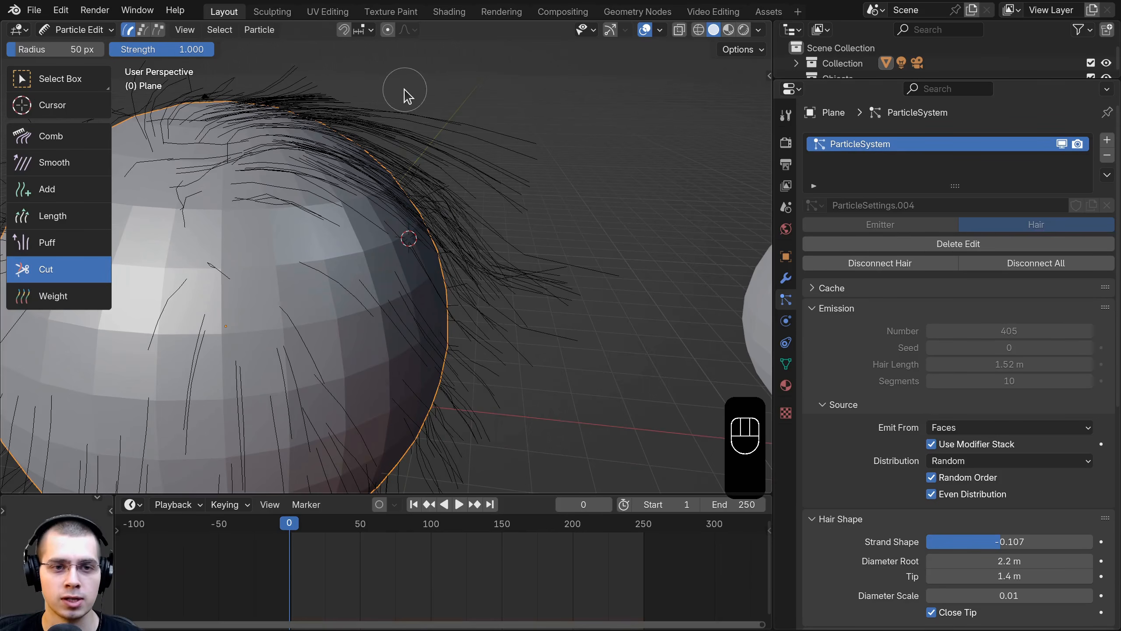
drag(406, 93, 416, 113)
middle_drag(458, 155, 411, 211)
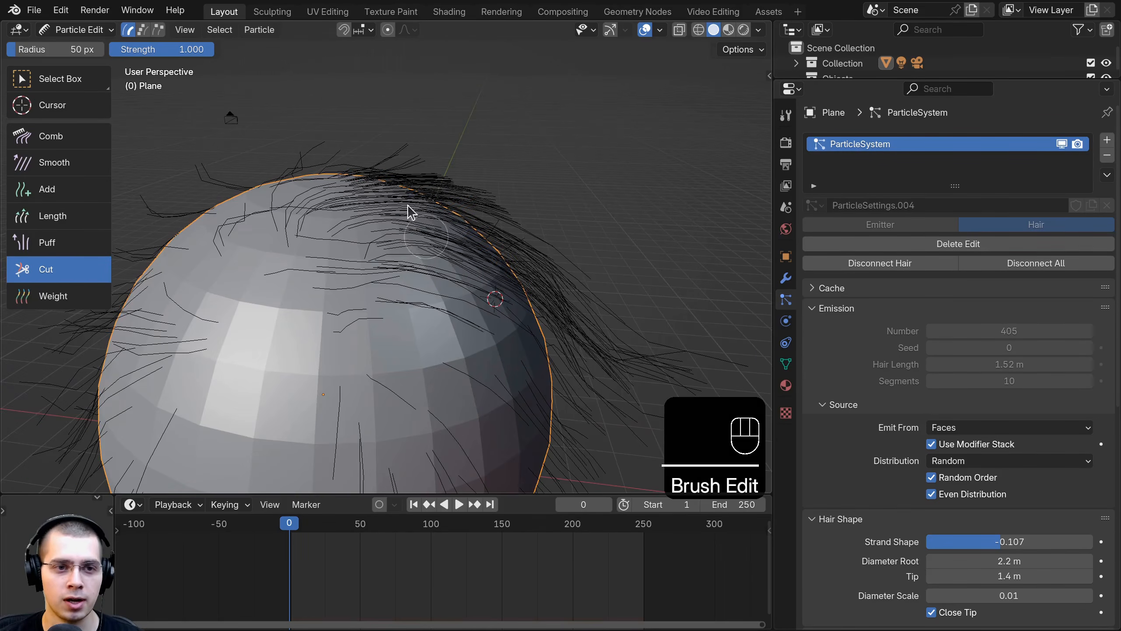
Step: Cut away the hairs on the lower half of the sphere with the same Cut brush
shift+middle_drag(255, 147, 376, 123)
scroll(278, 230, down, 4)
shift+middle_drag(285, 320, 367, 291)
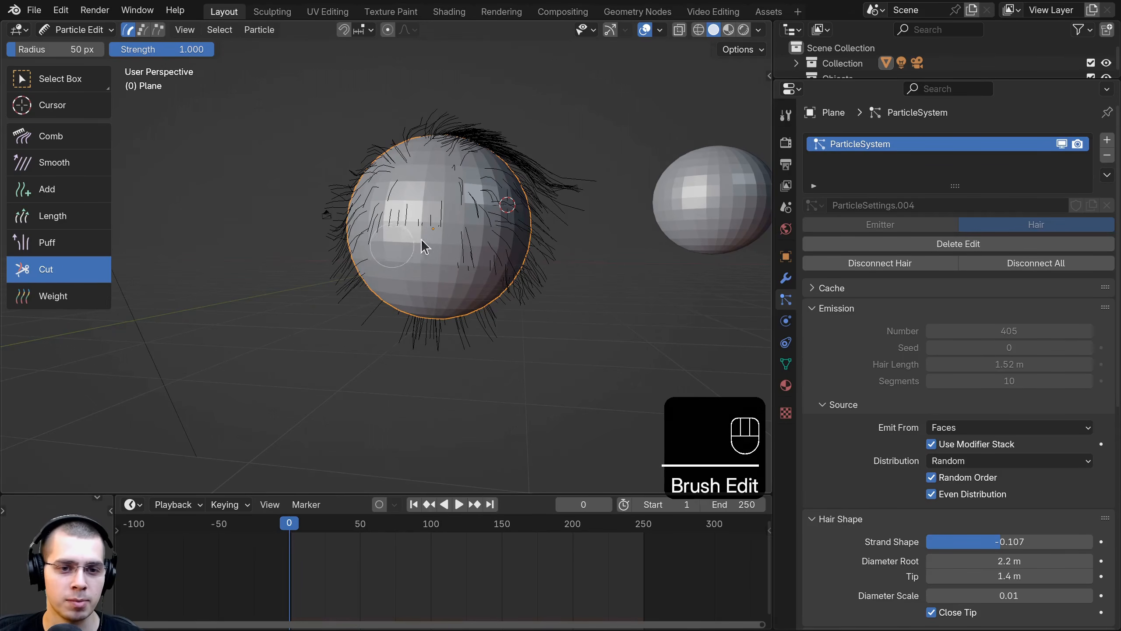
middle_drag(329, 343, 396, 347)
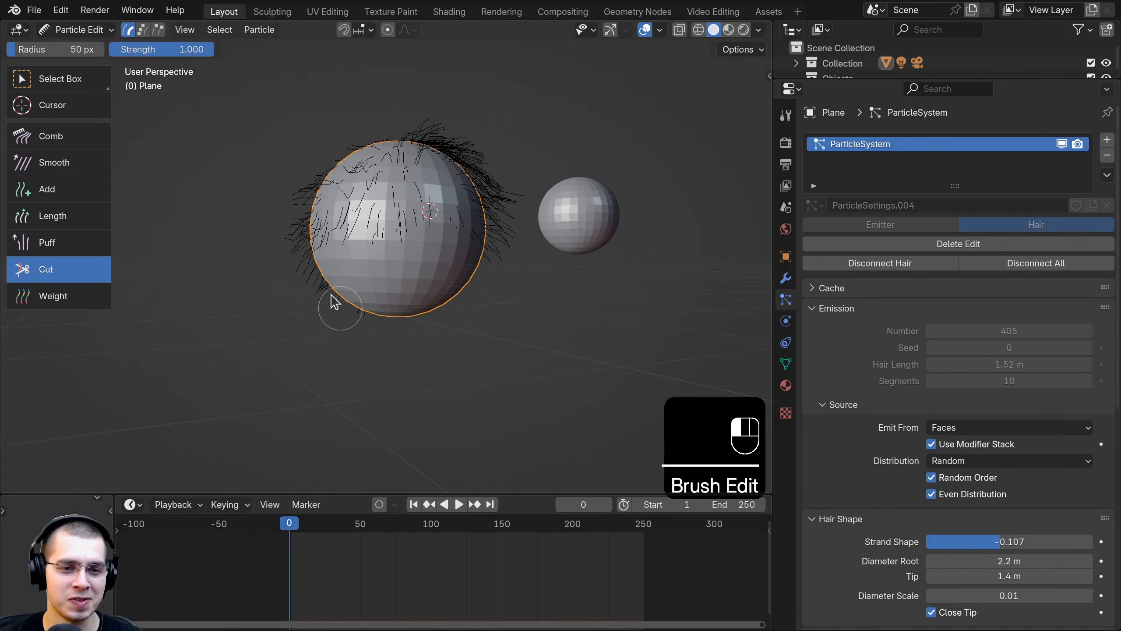
drag(405, 248, 353, 251)
middle_drag(269, 246, 472, 221)
shift+middle_drag(396, 226, 338, 208)
scroll(354, 199, up, 2)
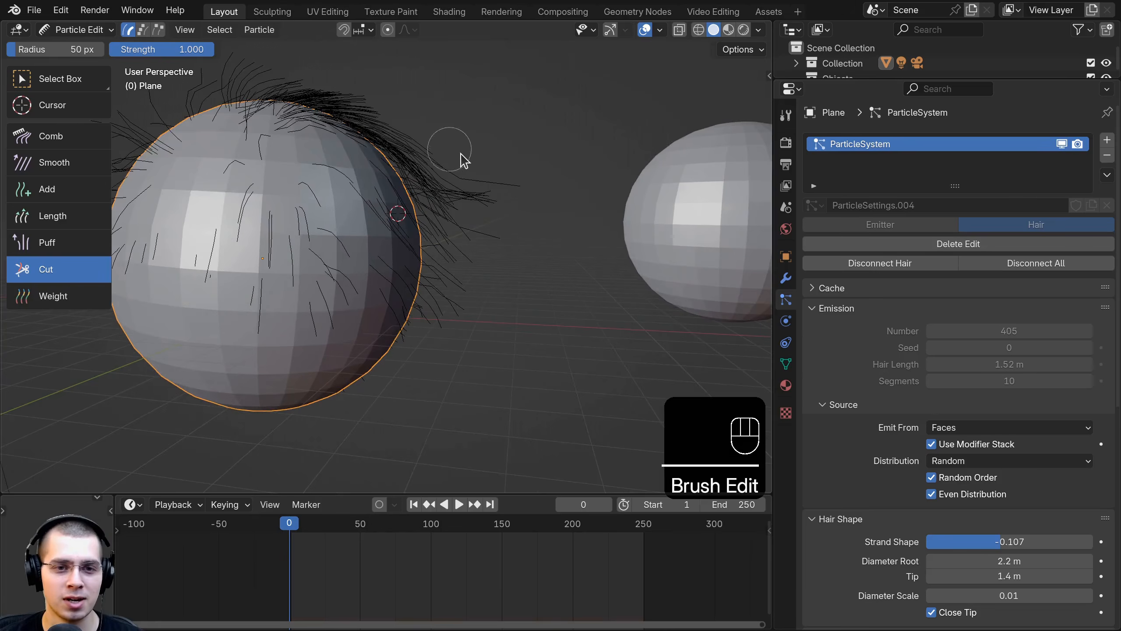
middle_drag(499, 239, 468, 327)
Step: Return to Object Mode and view the groomed sphere with its child hairs
click(79, 30)
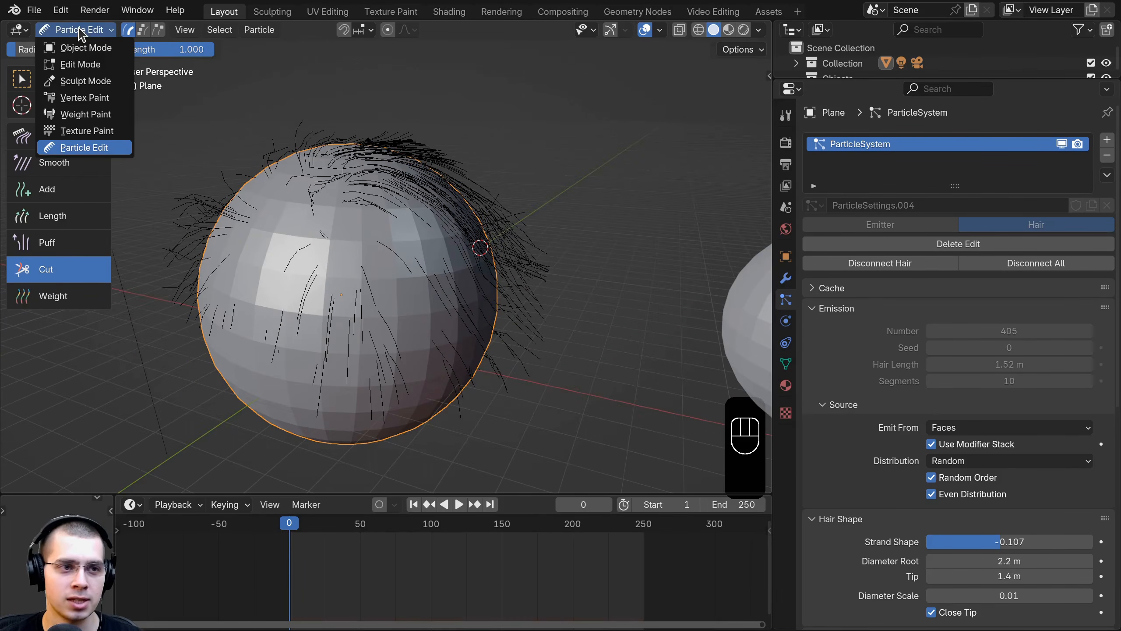
click(93, 52)
middle_drag(353, 254, 441, 282)
key(a)
scroll(460, 199, up, 3)
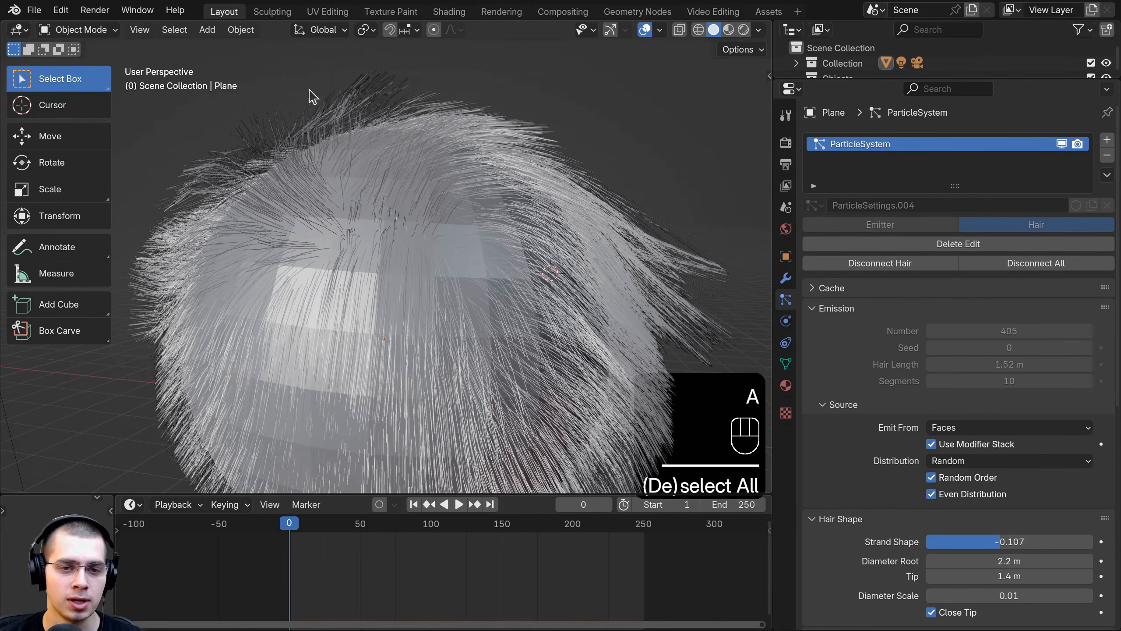
Step: Collapse the Emission, Hair Shape and Textures settings and expand the Children settings
scroll(877, 278, down, 7)
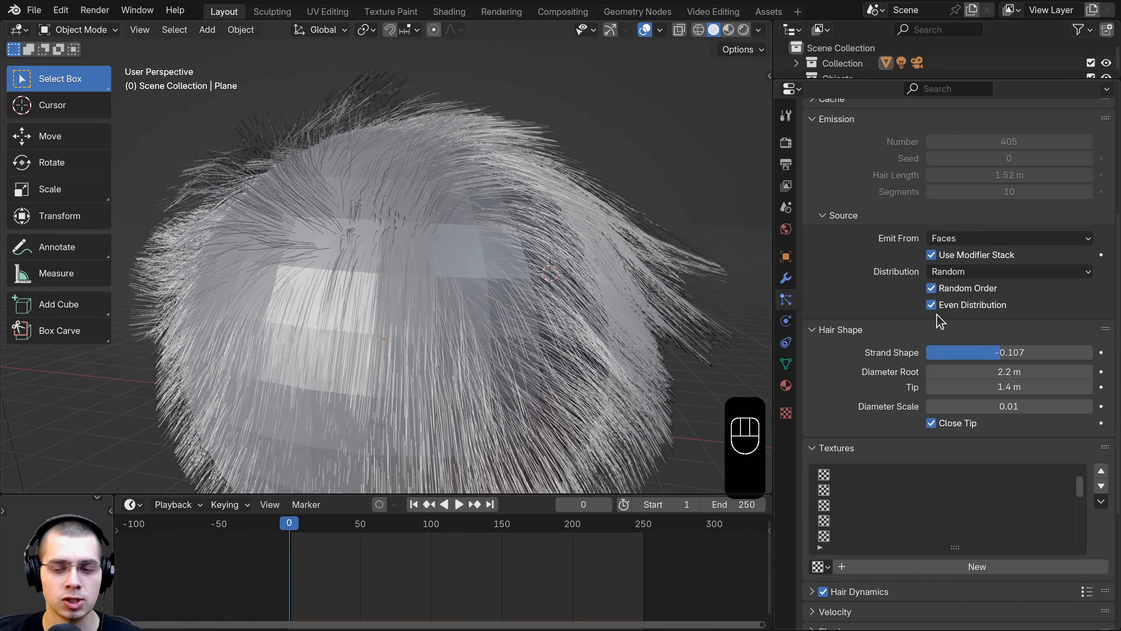
click(820, 123)
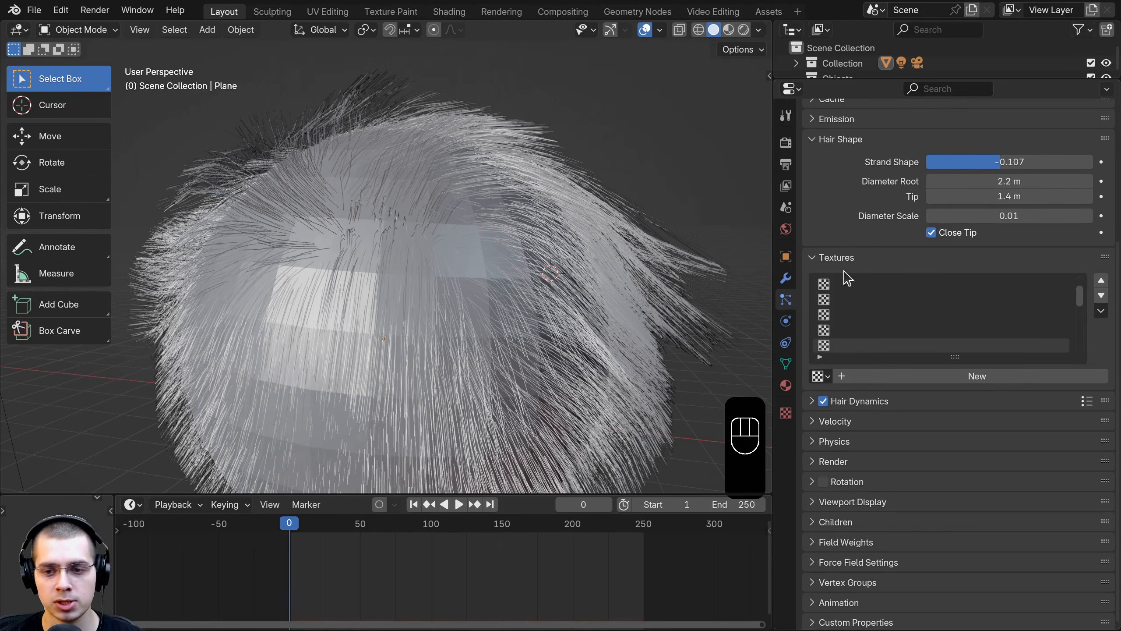
click(819, 143)
click(820, 254)
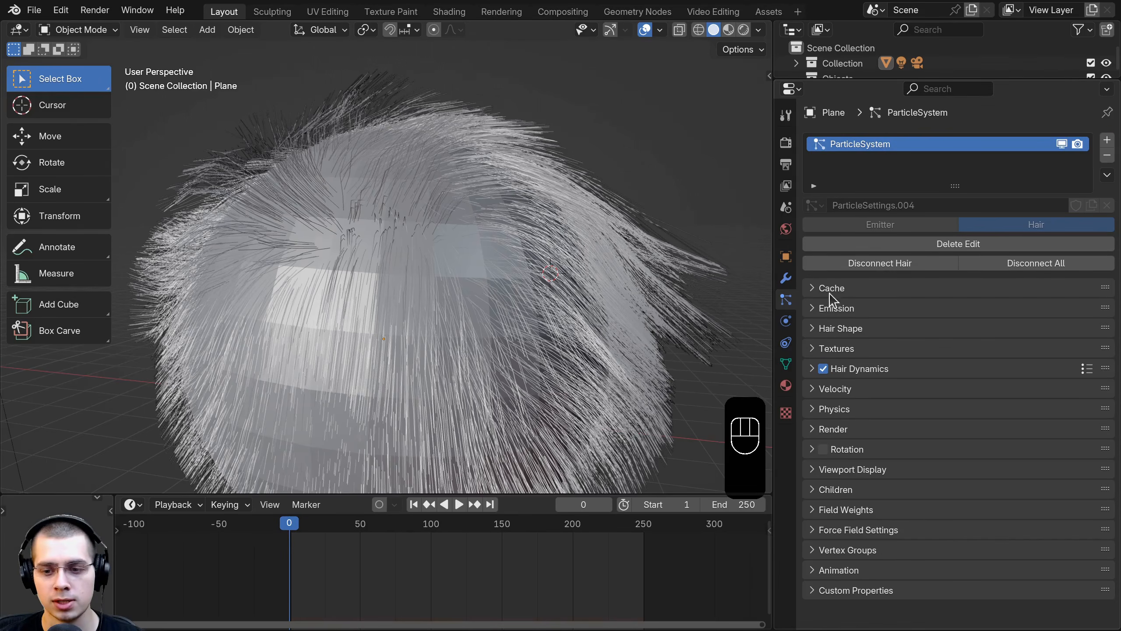
click(822, 490)
scroll(826, 493, down, 7)
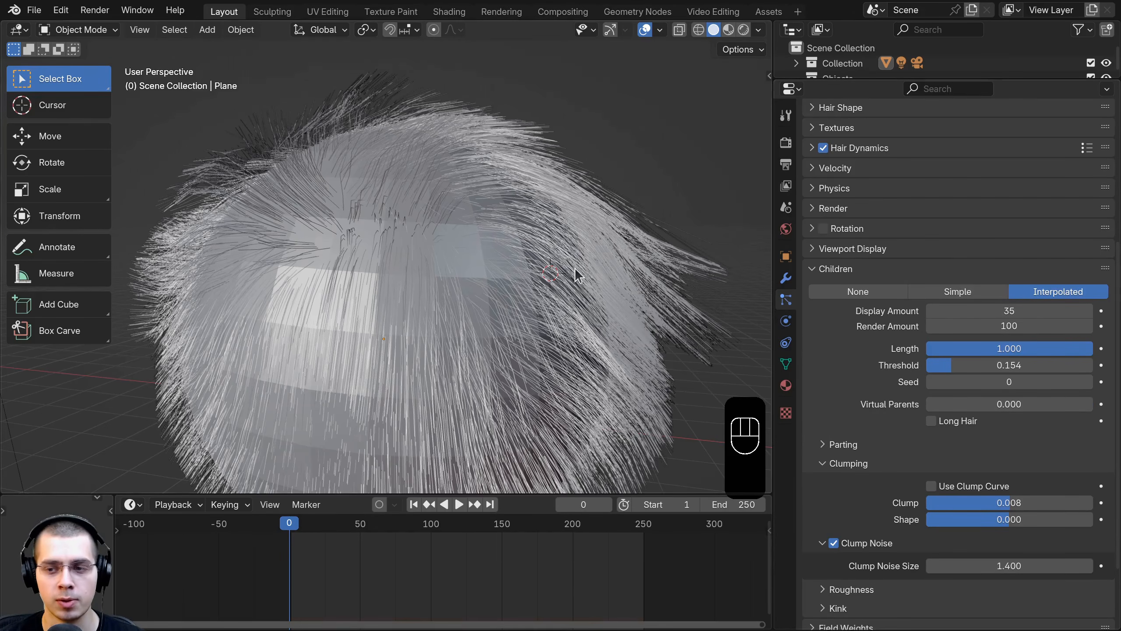
Step: Set the children's Display Amount to 100
middle_drag(578, 276, 373, 311)
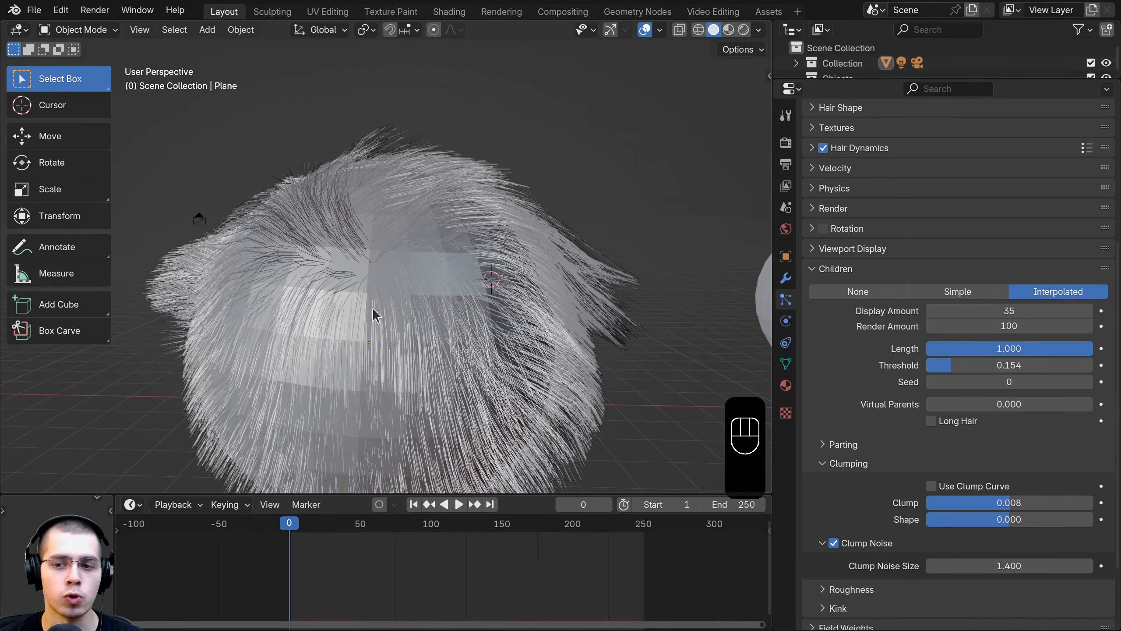
click(994, 311)
key(Return)
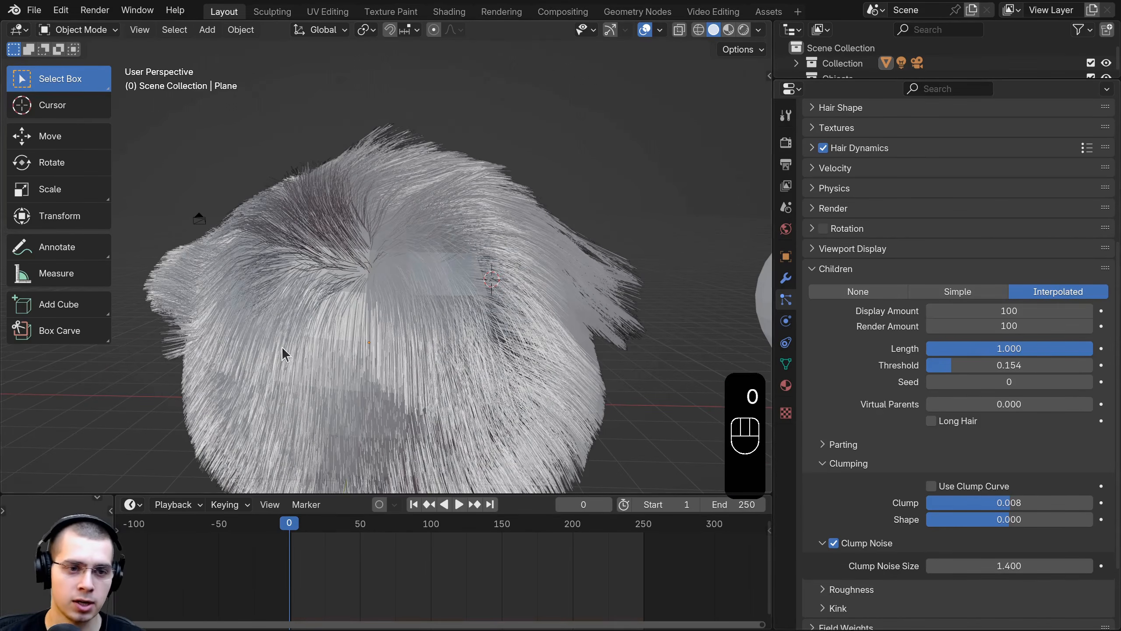
Step: Switch the viewport to Rendered shading and inspect the dense fur up close from several angles
key(z)
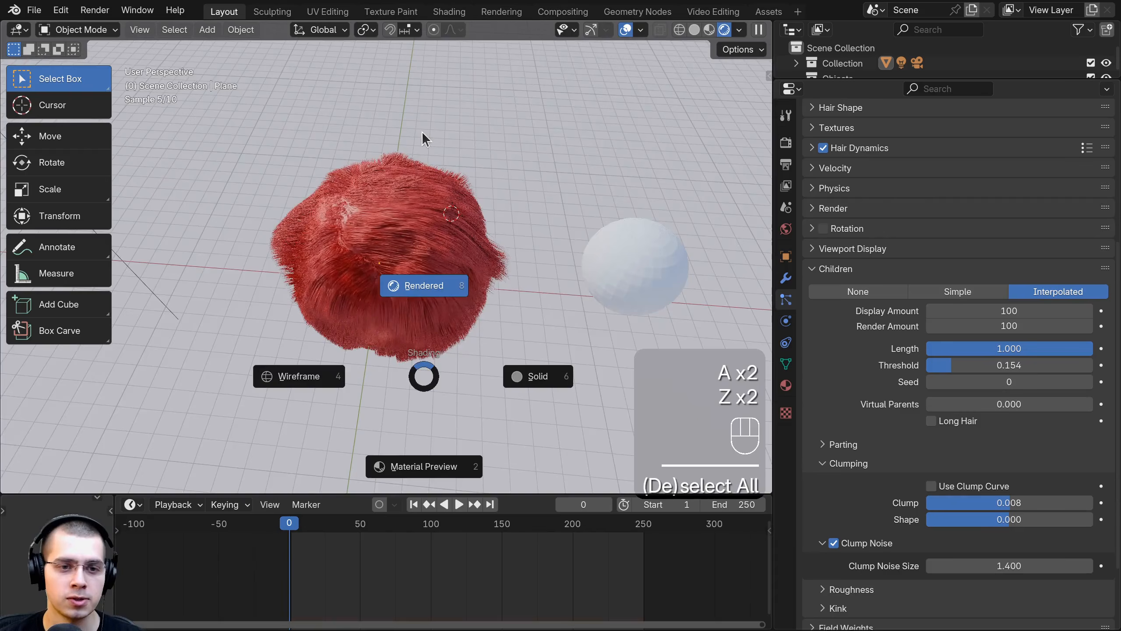
middle_drag(431, 290, 440, 246)
key(a)
key(a)
scroll(441, 327, up, 6)
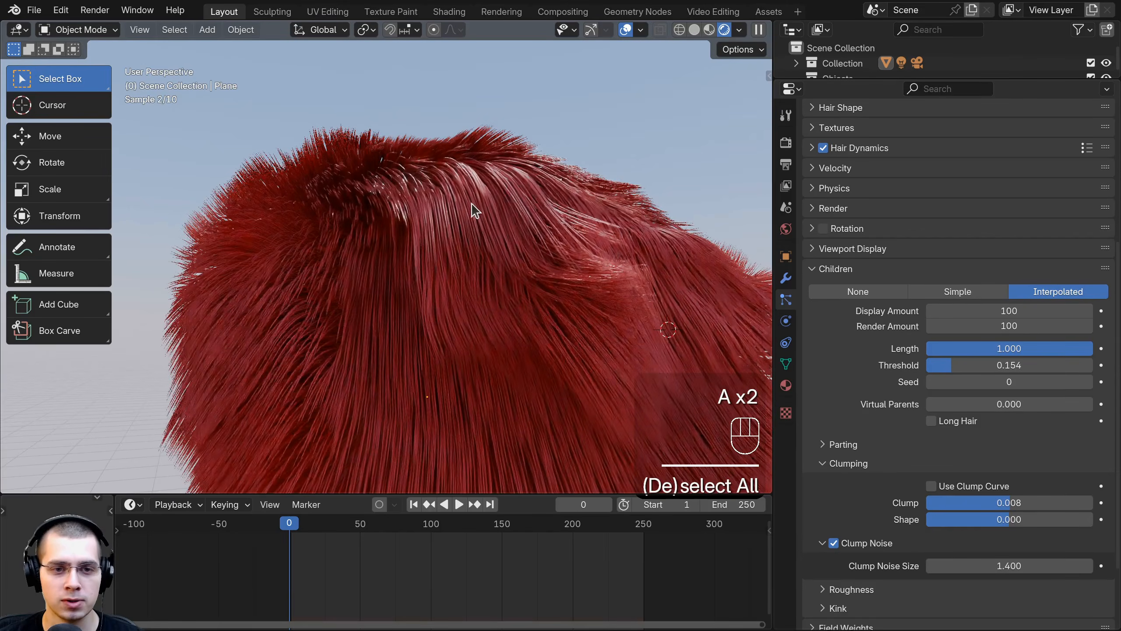
middle_drag(531, 194, 521, 283)
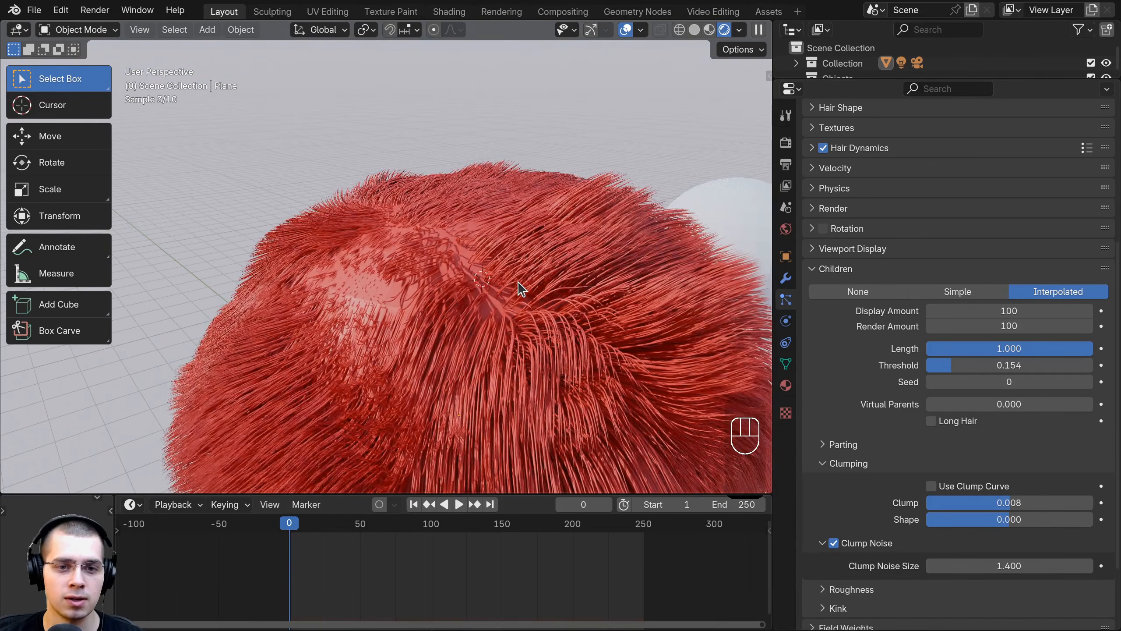
Step: Look through the particle system's Cache settings, collapse them and expand the Emission settings
scroll(927, 319, up, 10)
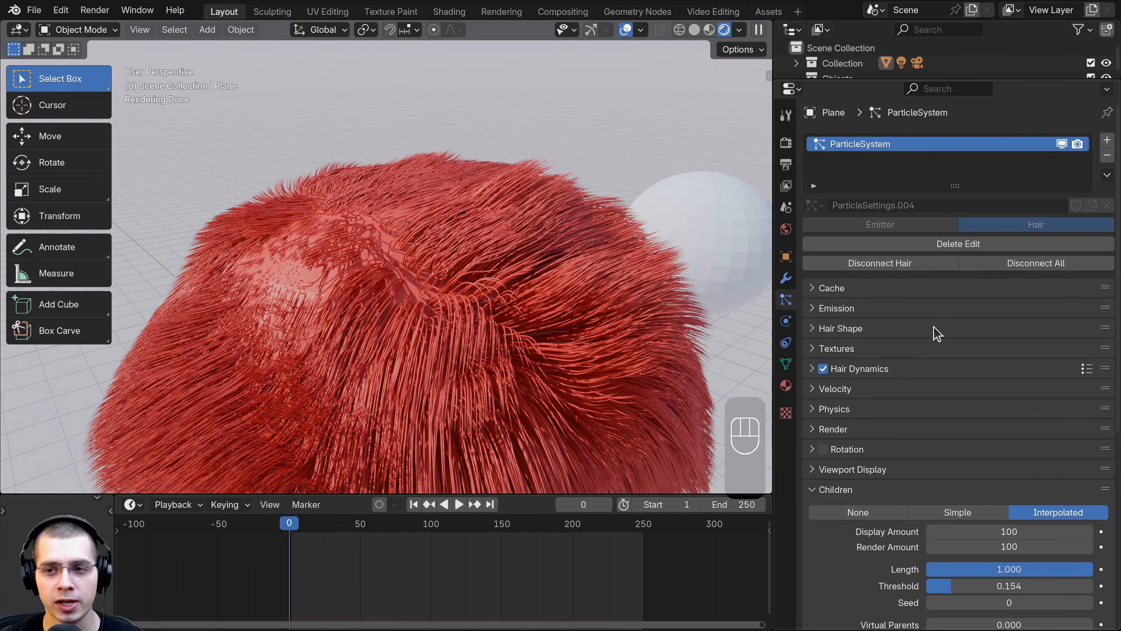
click(822, 288)
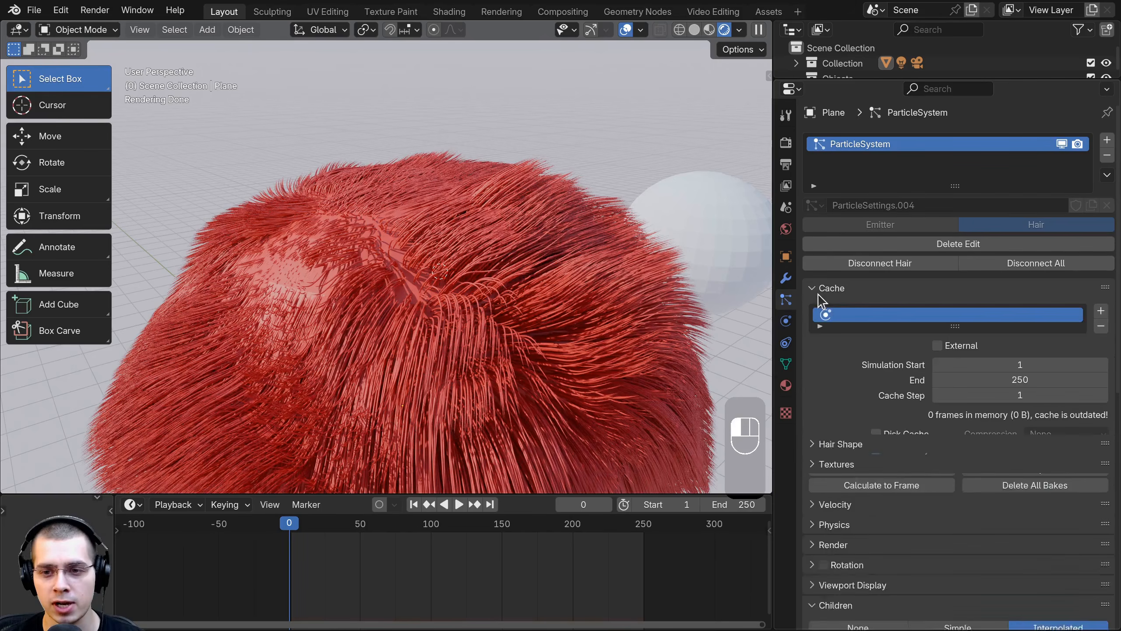
click(823, 287)
click(815, 308)
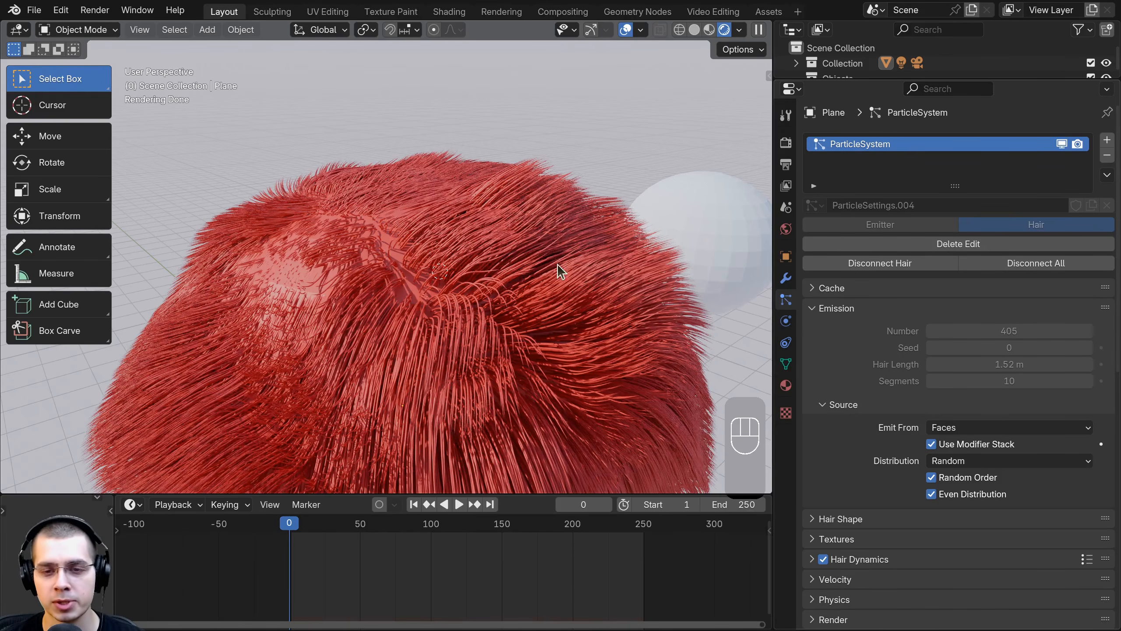
click(457, 366)
scroll(883, 309, down, 5)
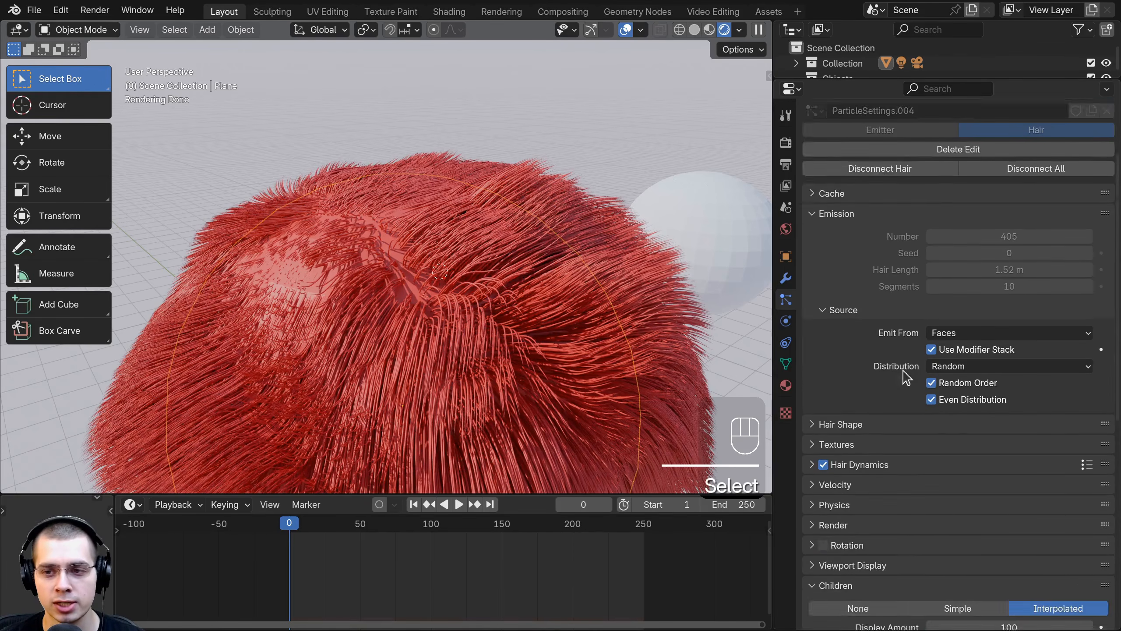
scroll(872, 309, up, 5)
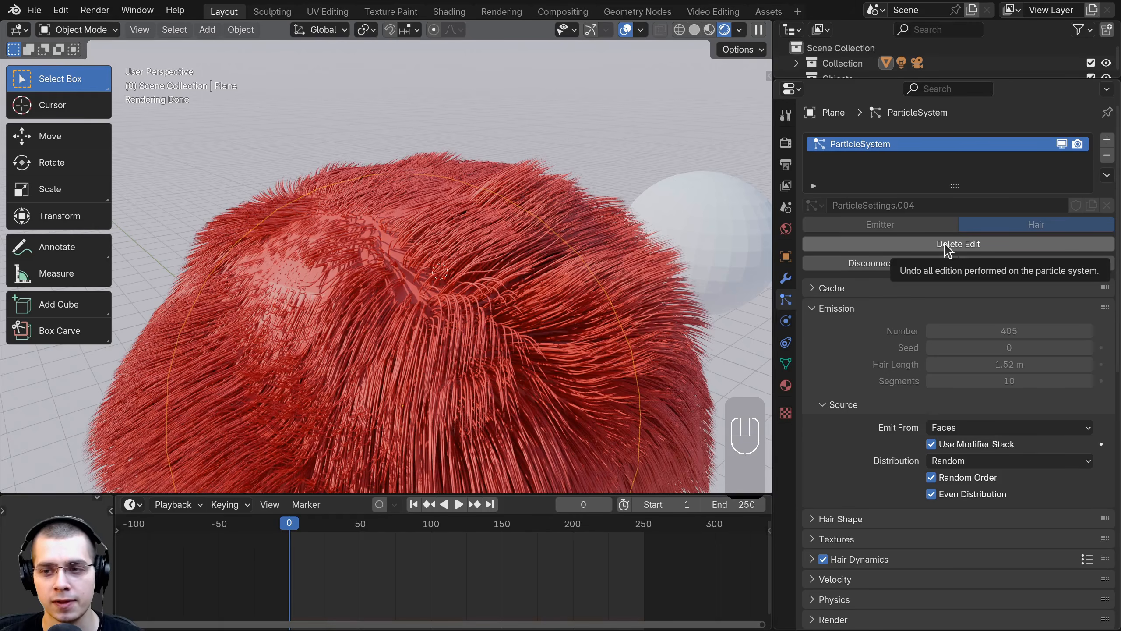
Step: Switch the viewport to Solid shading and delete all grooming edits from the sphere's hair particle system
key(z)
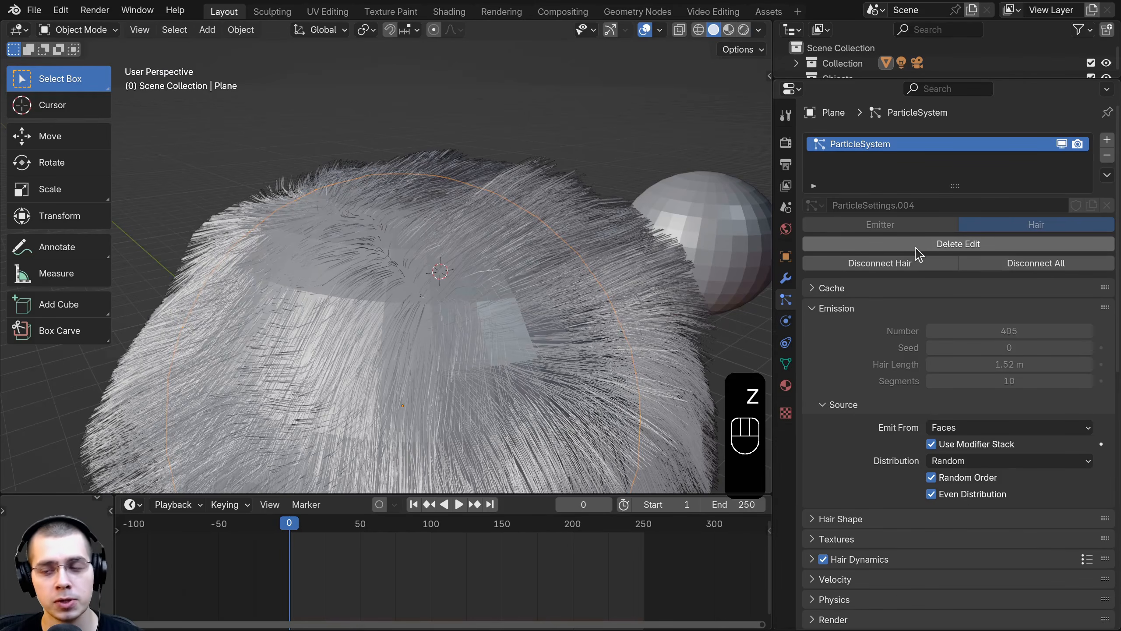
scroll(542, 240, down, 5)
middle_drag(446, 362, 405, 333)
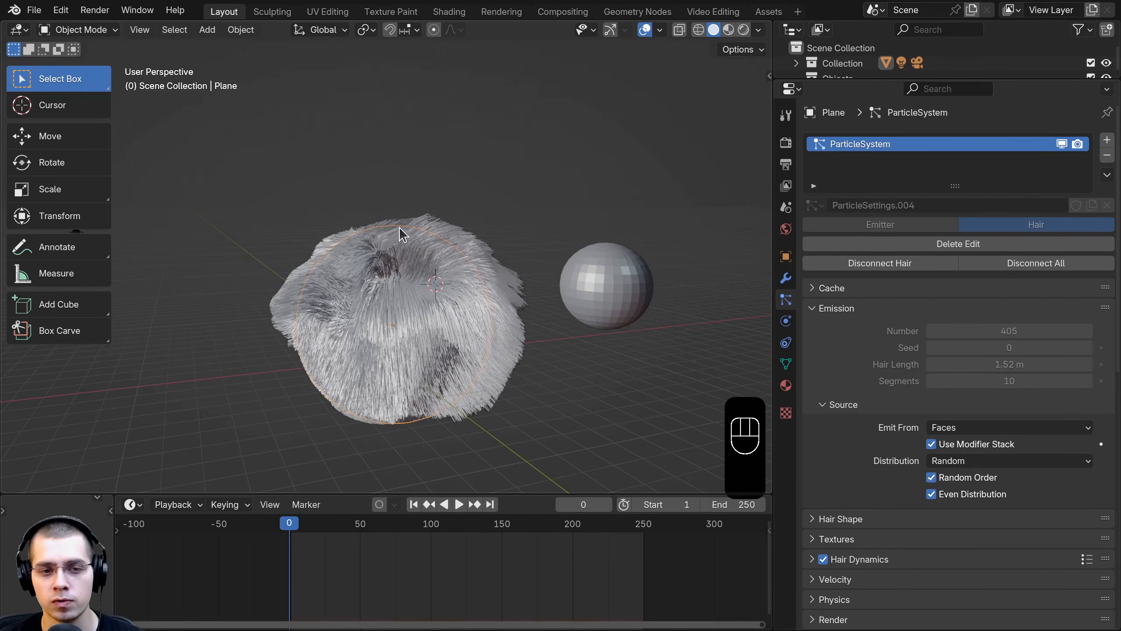
click(958, 244)
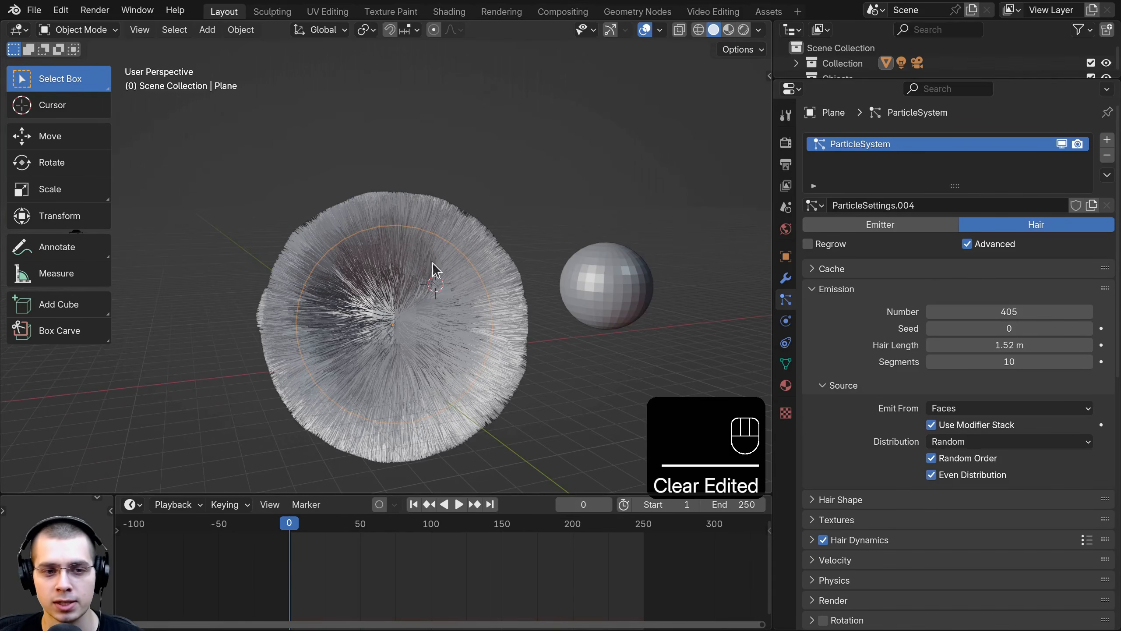
middle_drag(431, 268, 495, 305)
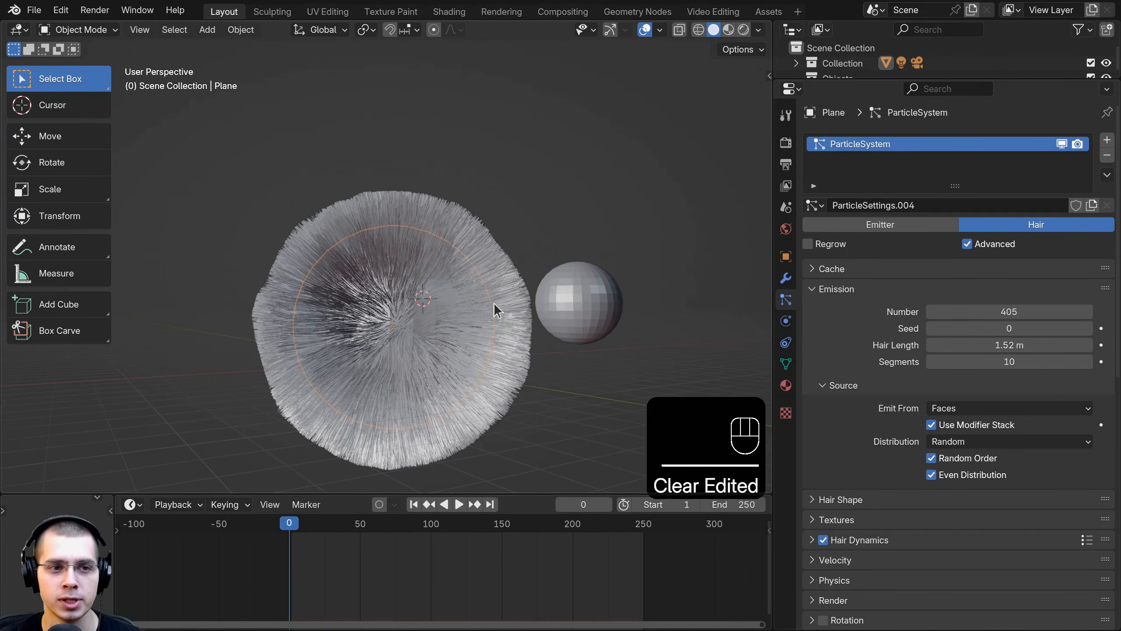
Step: Enter Particle Edit mode and comb the hairs on the sphere's upper side sideways with the Comb brush
click(77, 30)
click(84, 149)
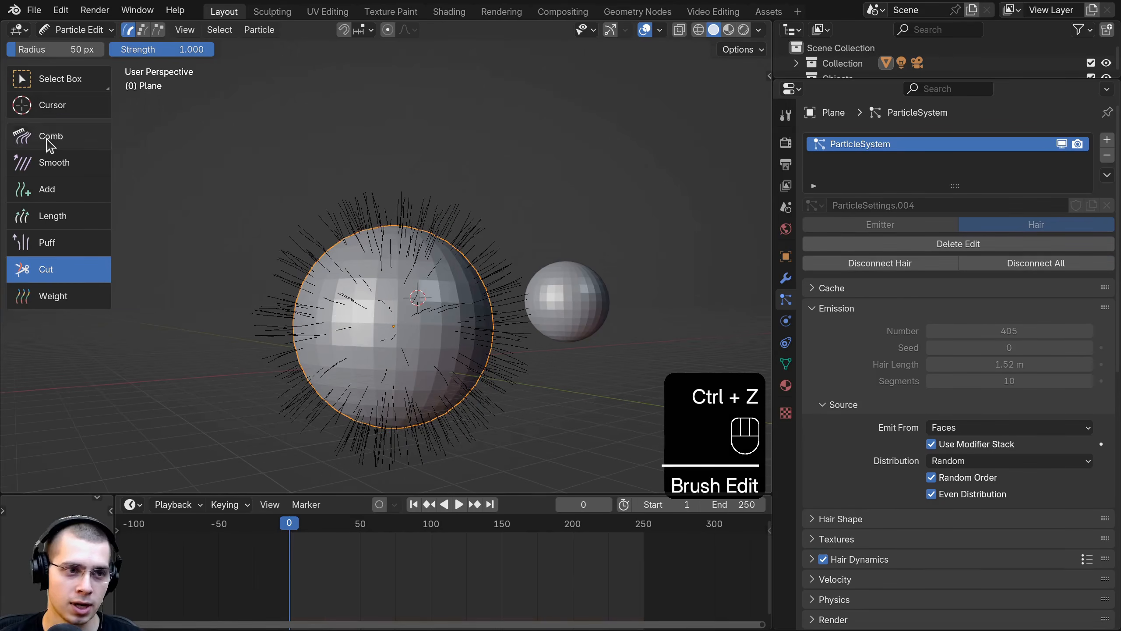
click(48, 139)
drag(378, 217, 474, 227)
drag(411, 211, 498, 262)
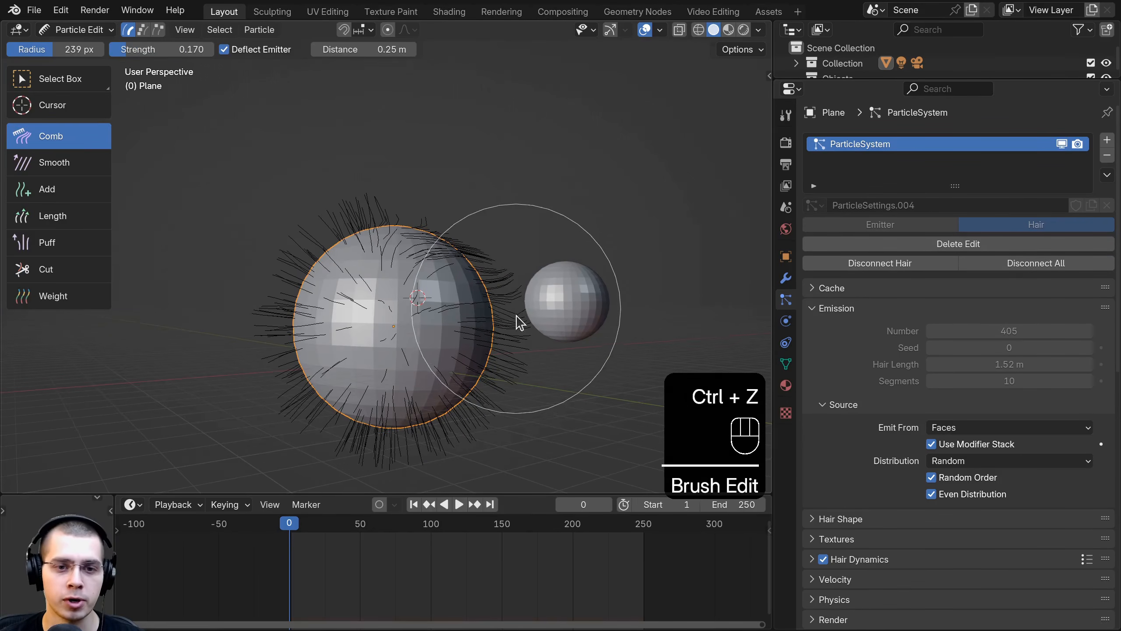
middle_drag(505, 316, 488, 324)
scroll(962, 335, down, 10)
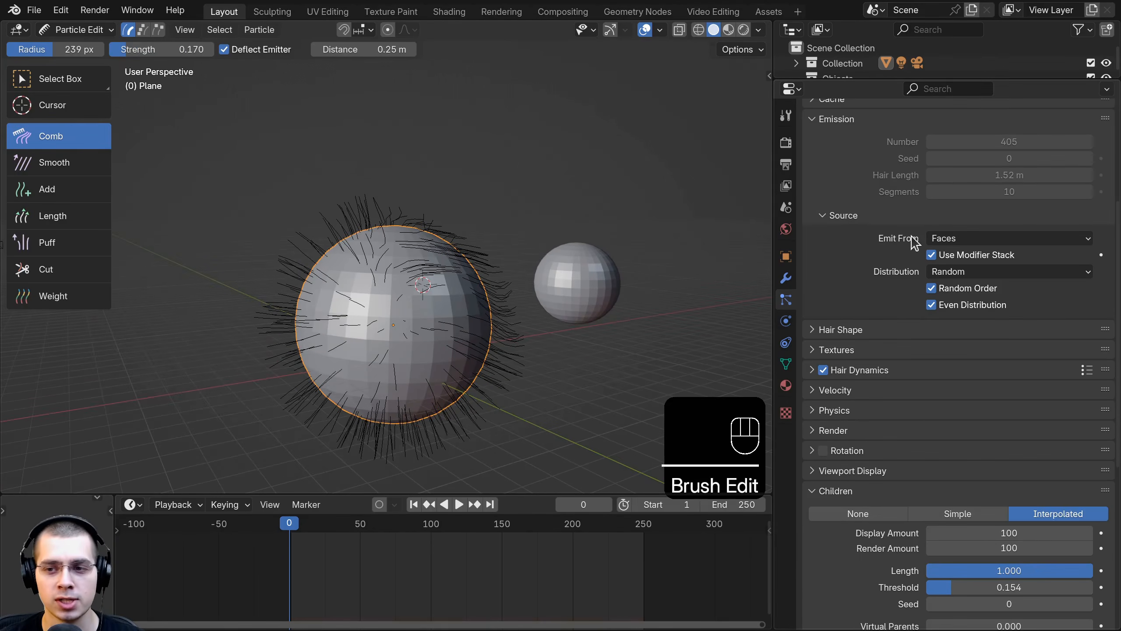
scroll(951, 403, down, 5)
scroll(951, 403, up, 12)
Step: Comb the sphere's upper hairs further, and inspect the fur in Object Mode with Rendered shading
click(64, 32)
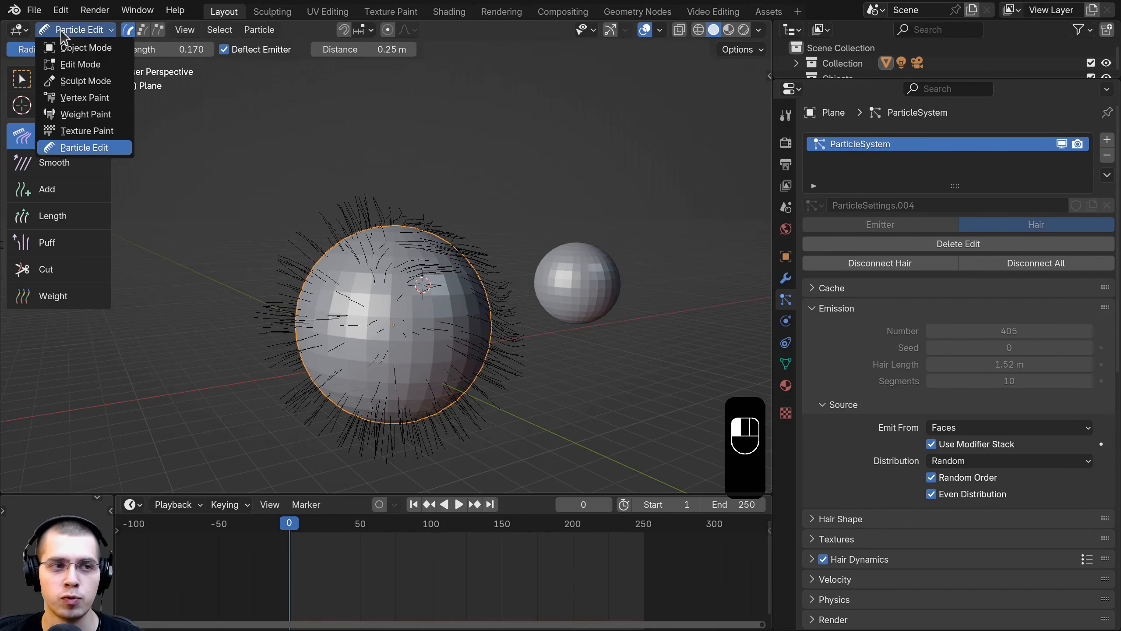
click(89, 153)
drag(412, 233, 476, 277)
mouse_move(494, 266)
middle_down()
mouse_move(414, 263)
mouse_move(469, 274)
middle_up()
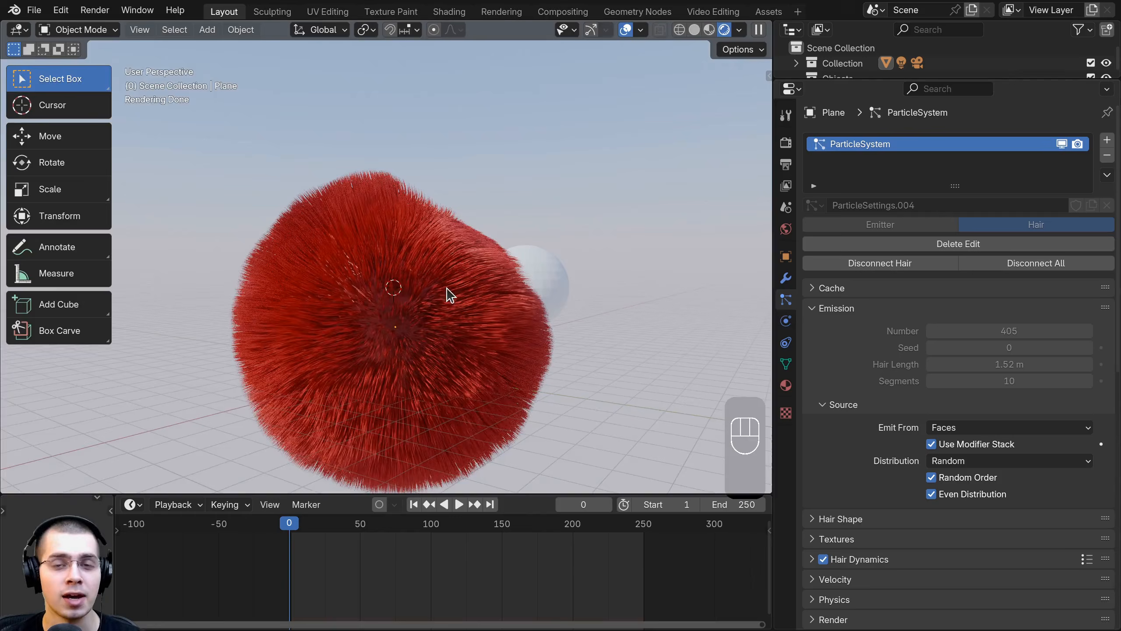
middle_drag(448, 296, 397, 367)
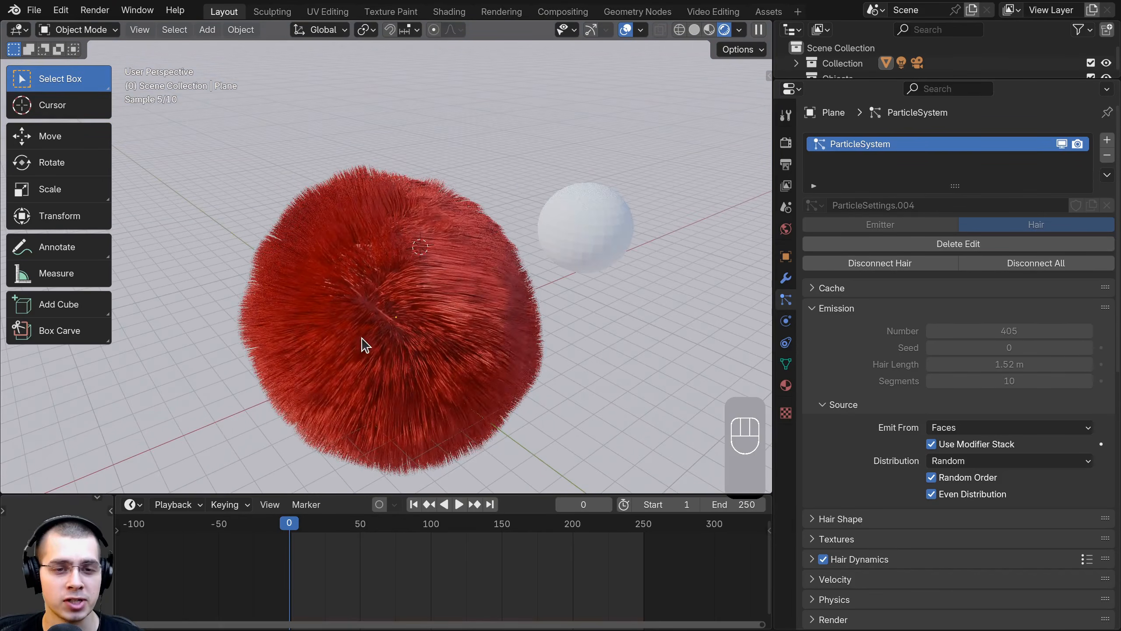
scroll(375, 265, up, 2)
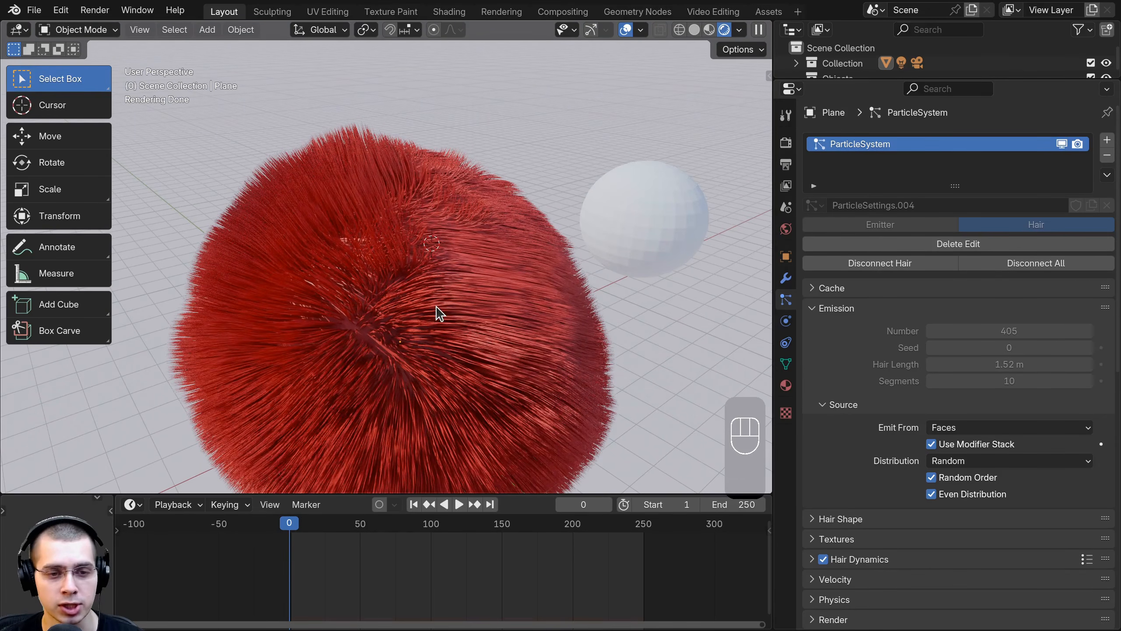
mouse_move(437, 306)
middle_down()
mouse_move(518, 192)
mouse_move(443, 310)
middle_up()
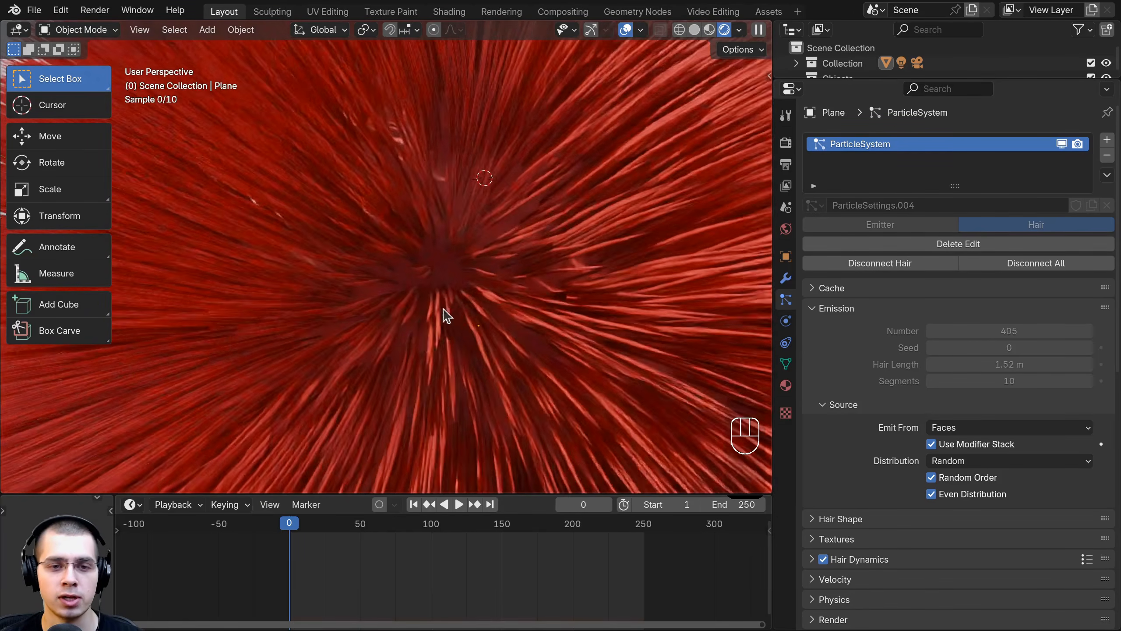
Step: Add a second material slot to the furry sphere and create a new material named Hair in it
click(442, 257)
click(786, 385)
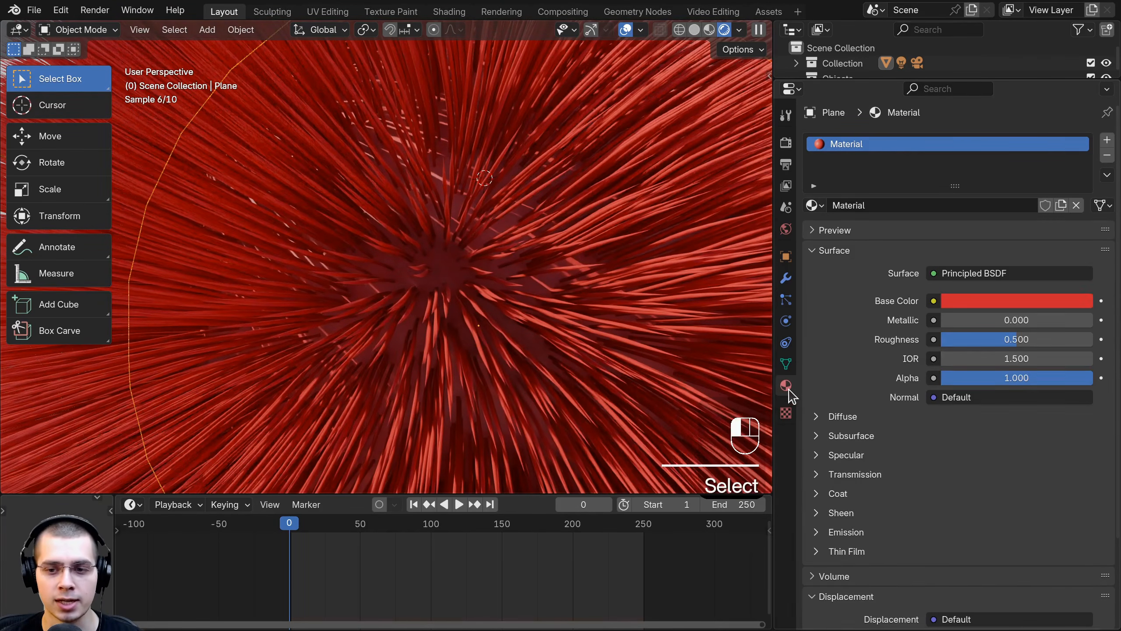
shift+middle_drag(418, 266, 414, 274)
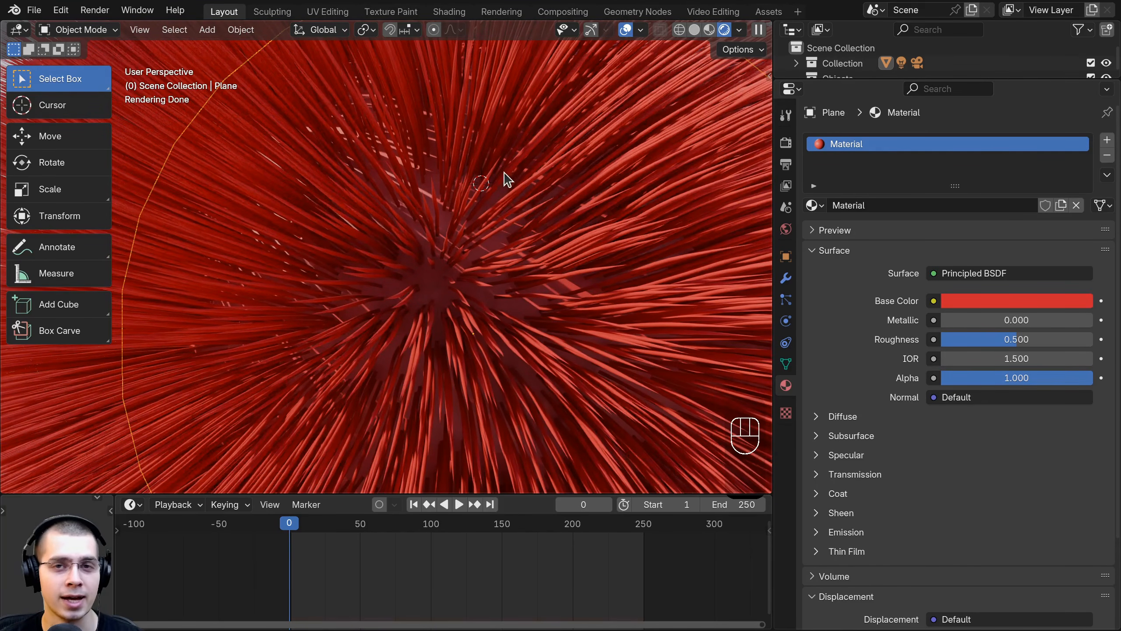
scroll(469, 283, down, 2)
scroll(470, 284, up, 2)
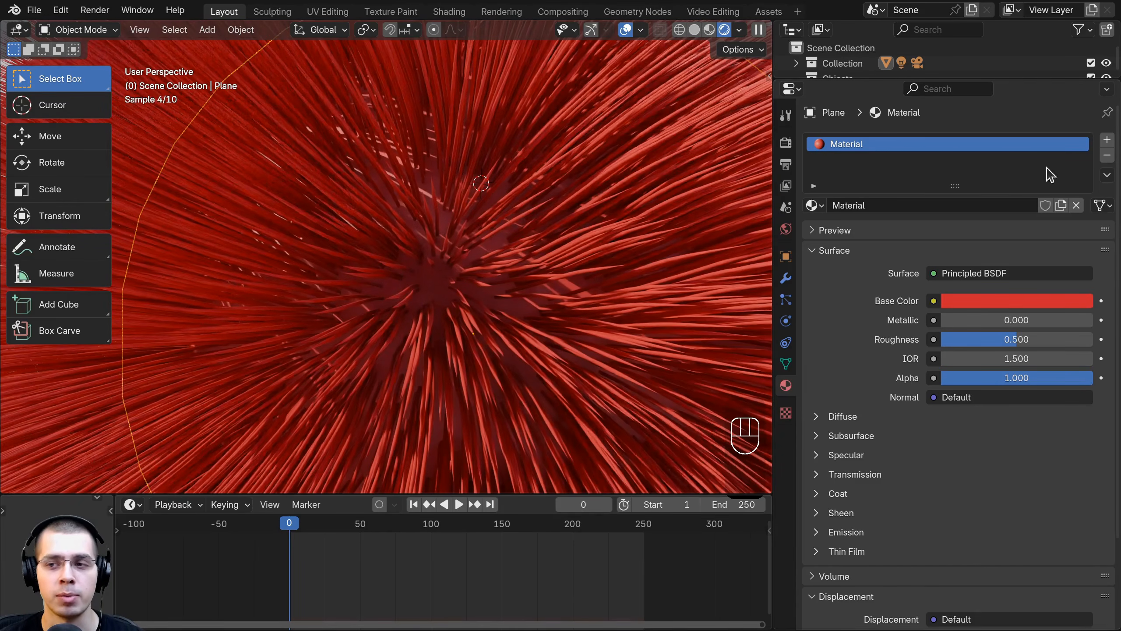
click(1108, 141)
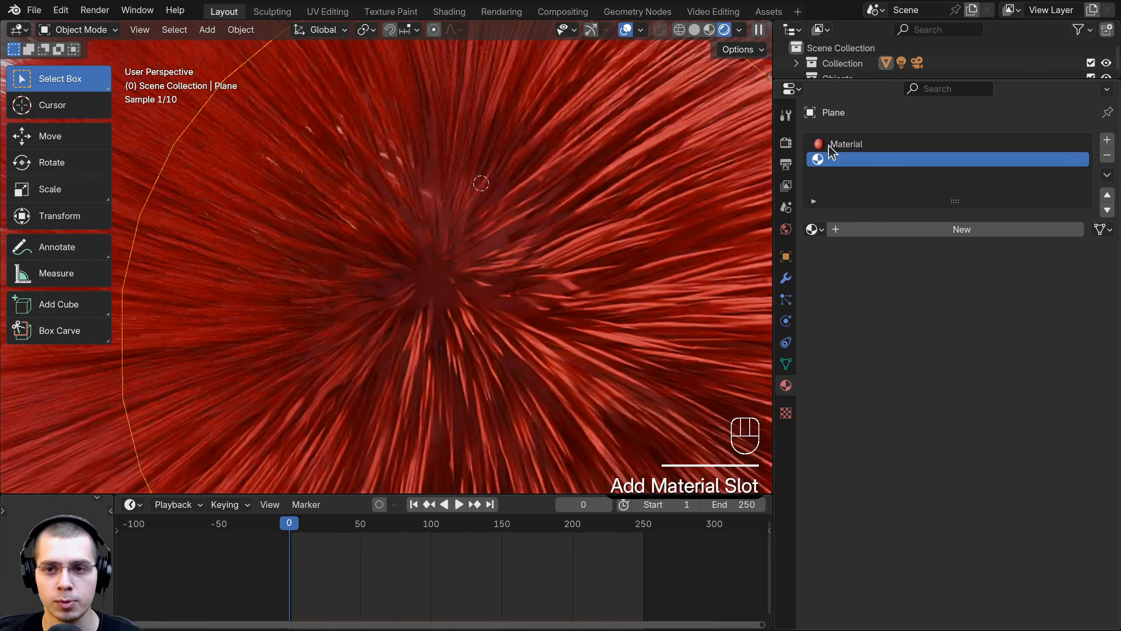
click(934, 230)
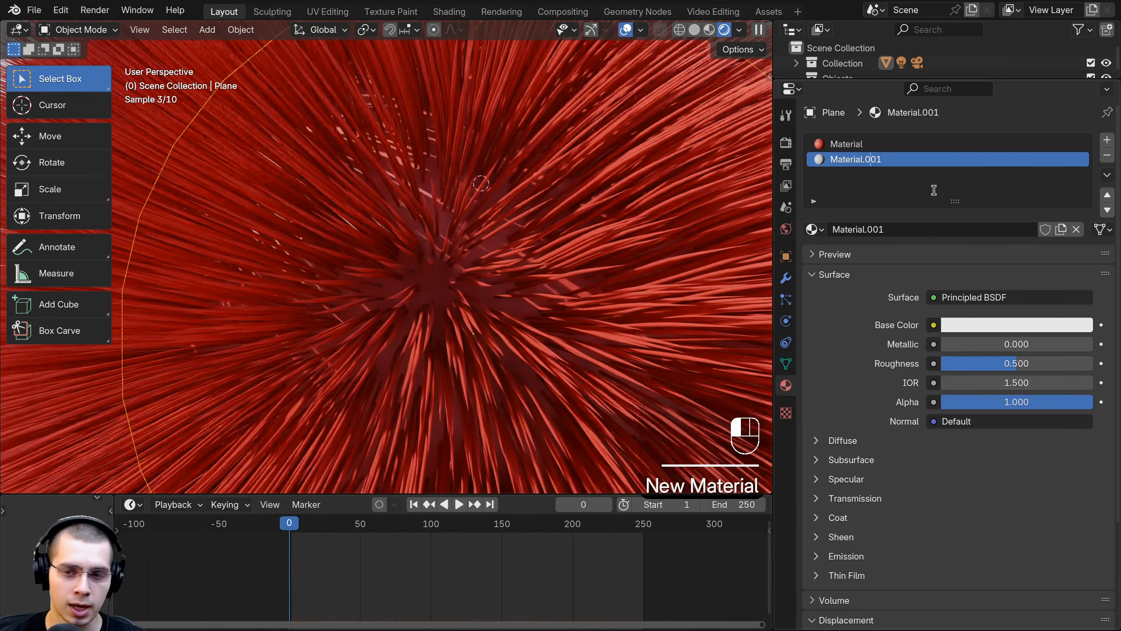
text(Hair)
key(Return)
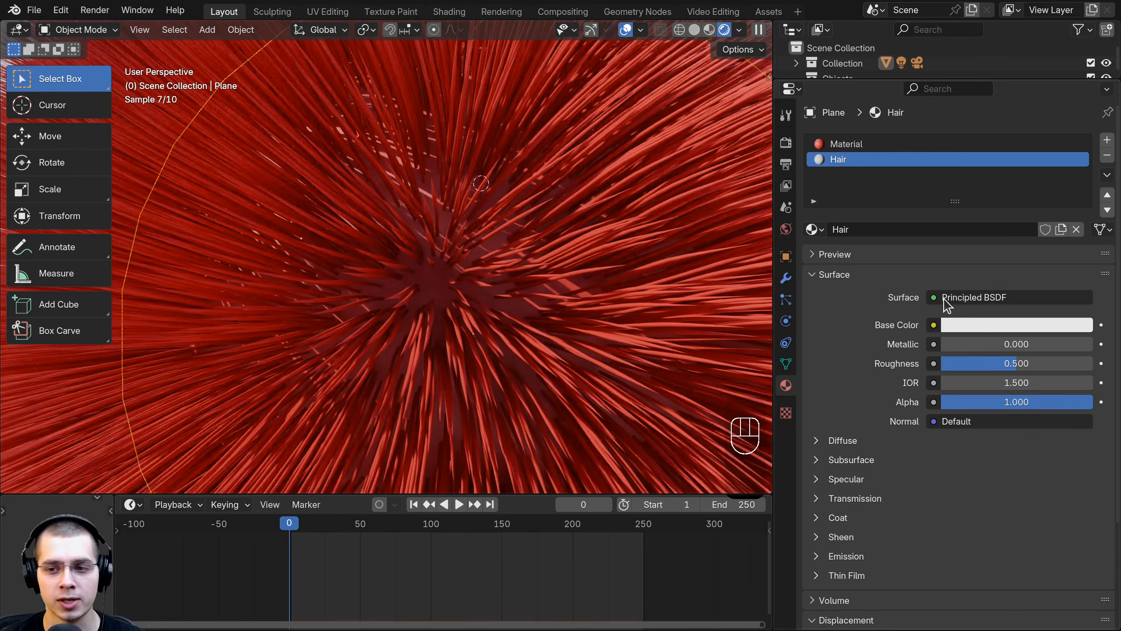
Step: Set the Hair material's surface shader to Principled Hair BSDF
click(961, 299)
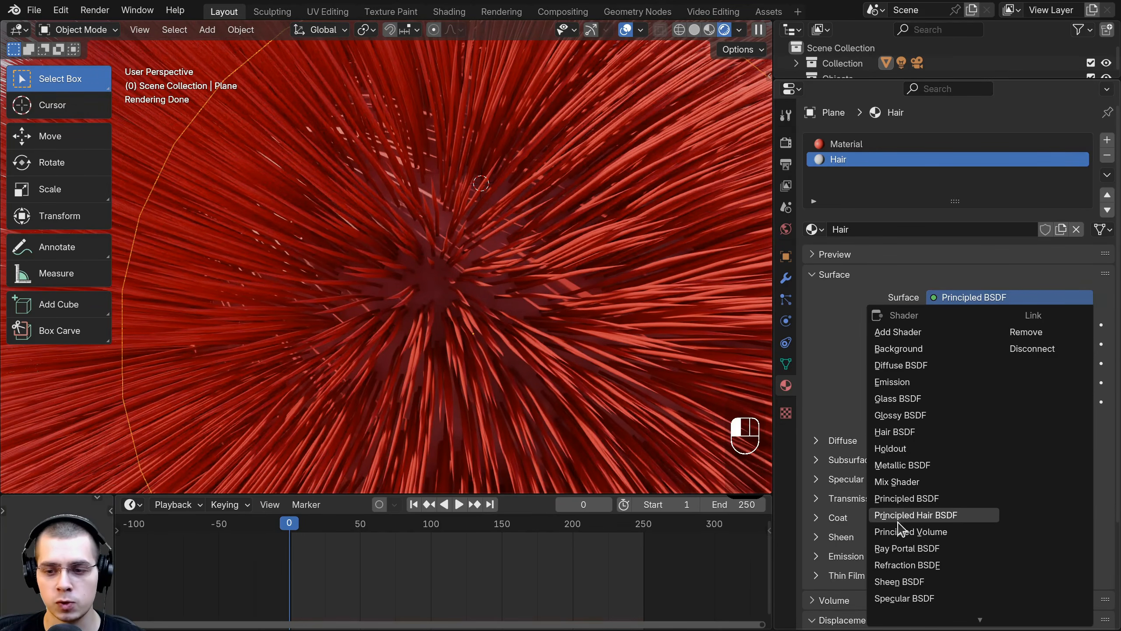
click(927, 515)
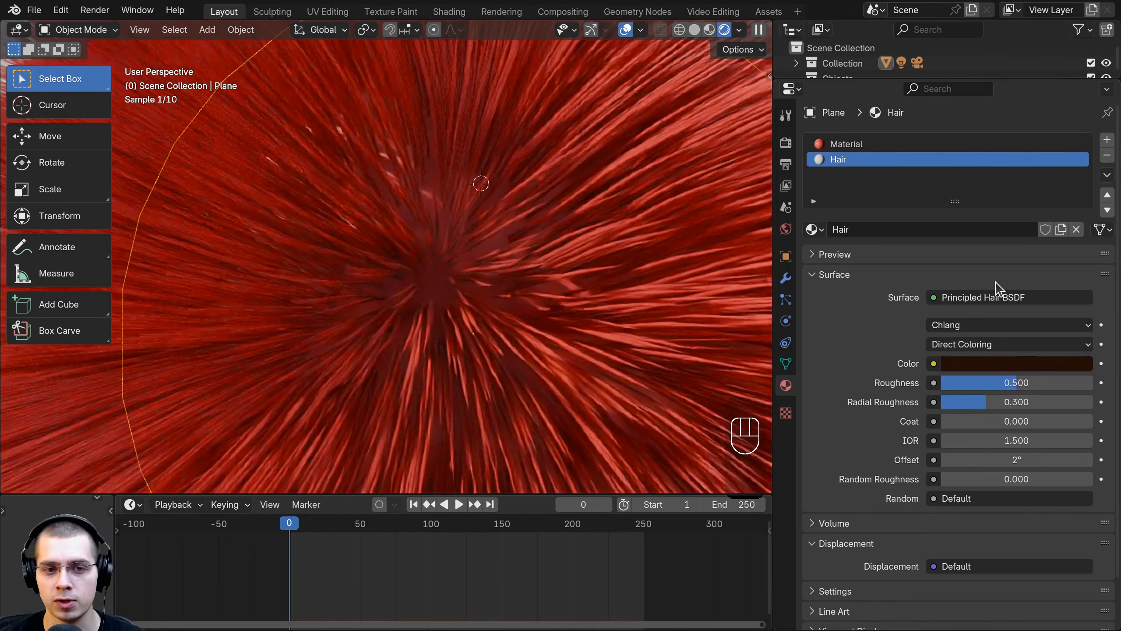
scroll(961, 252, down, 3)
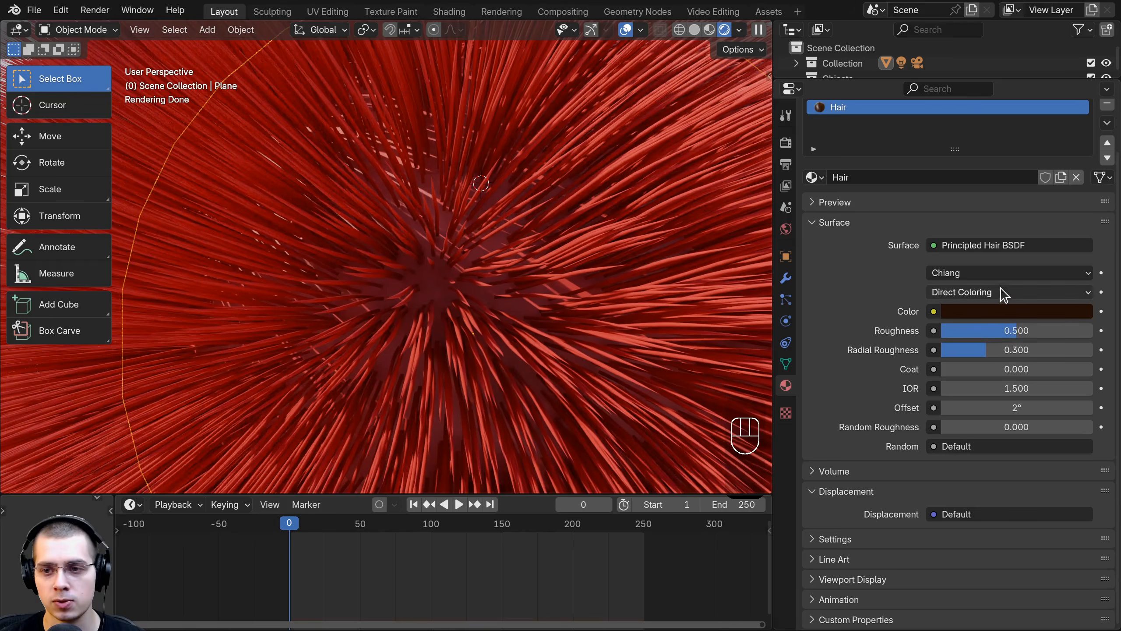
Step: Examine the Hair material's color, preview and surface settings, and compare it with the red material in the first slot
click(973, 313)
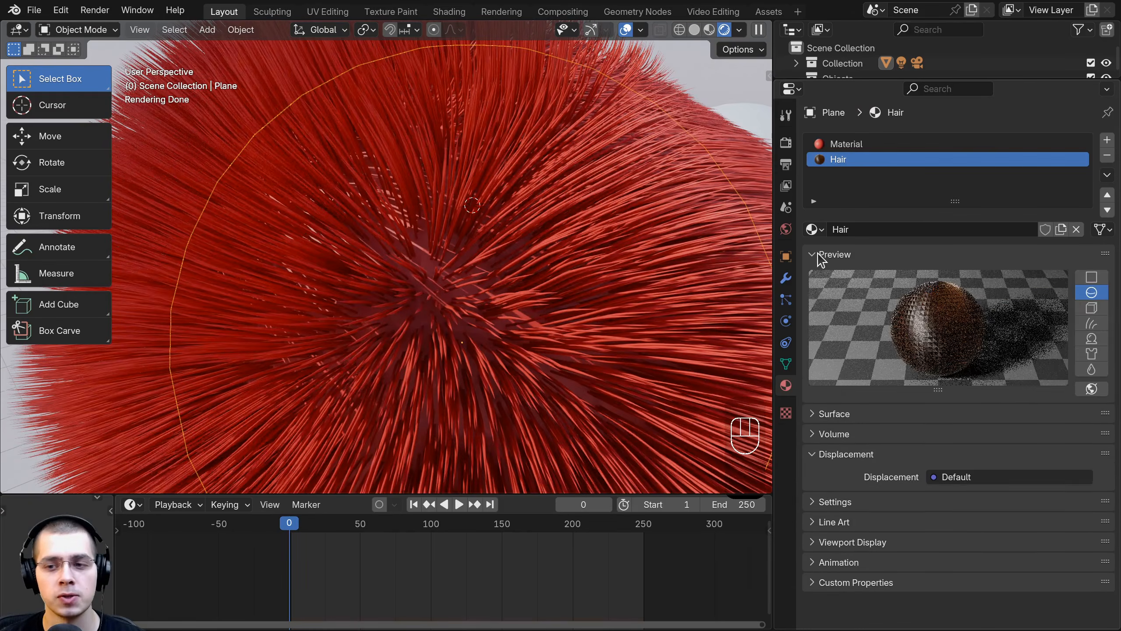
click(818, 255)
click(818, 273)
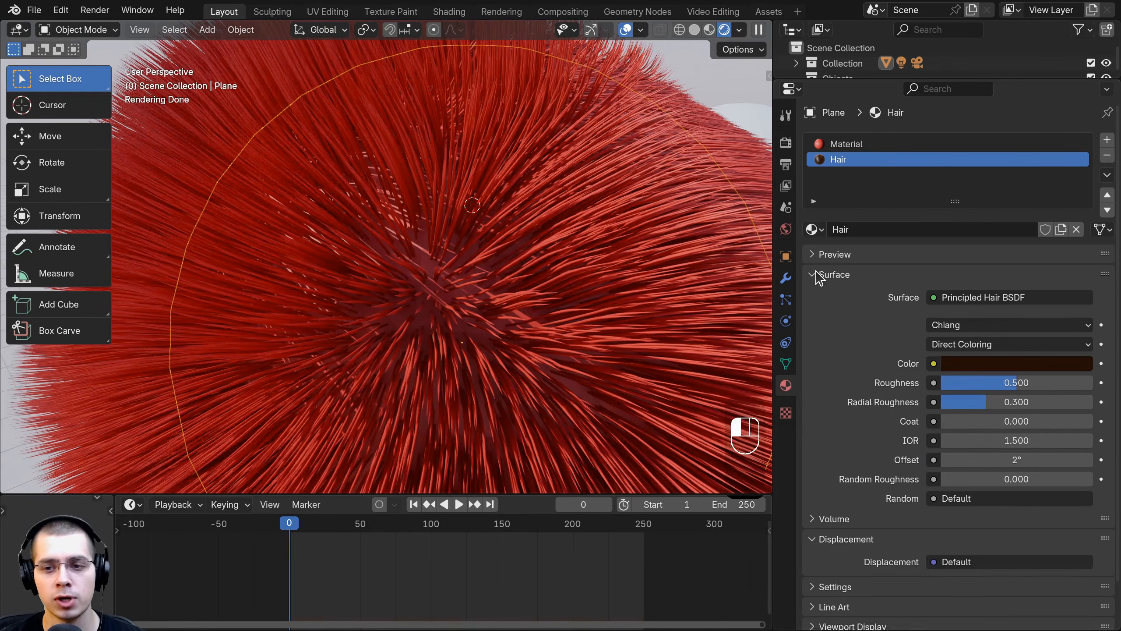
shift+middle_drag(501, 260, 488, 266)
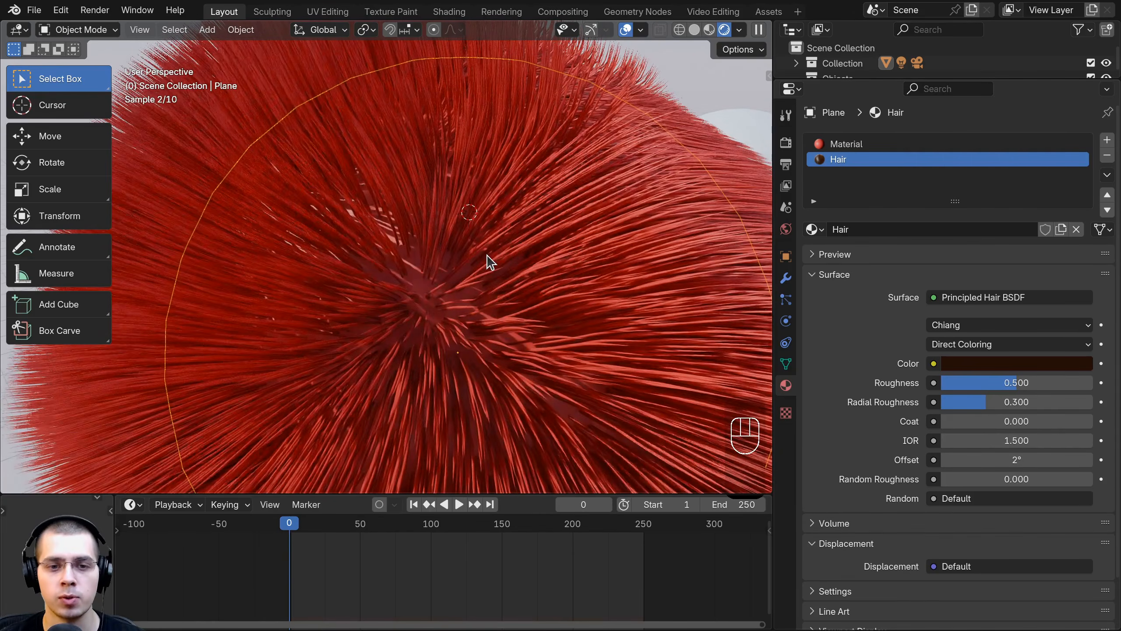
scroll(488, 260, down, 1)
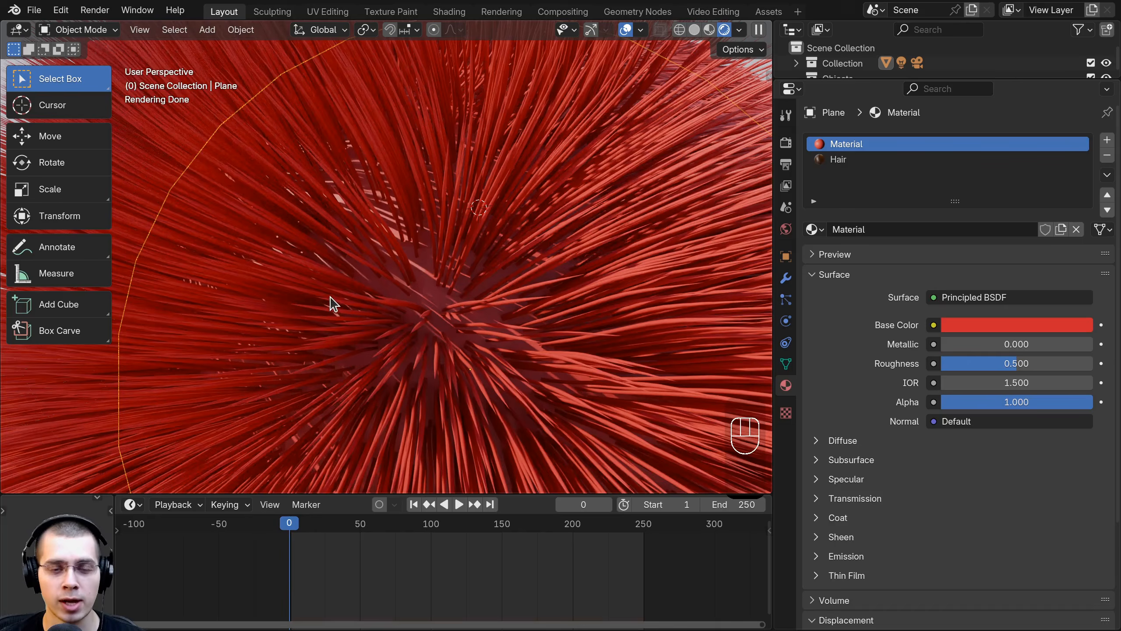
scroll(333, 304, down, 5)
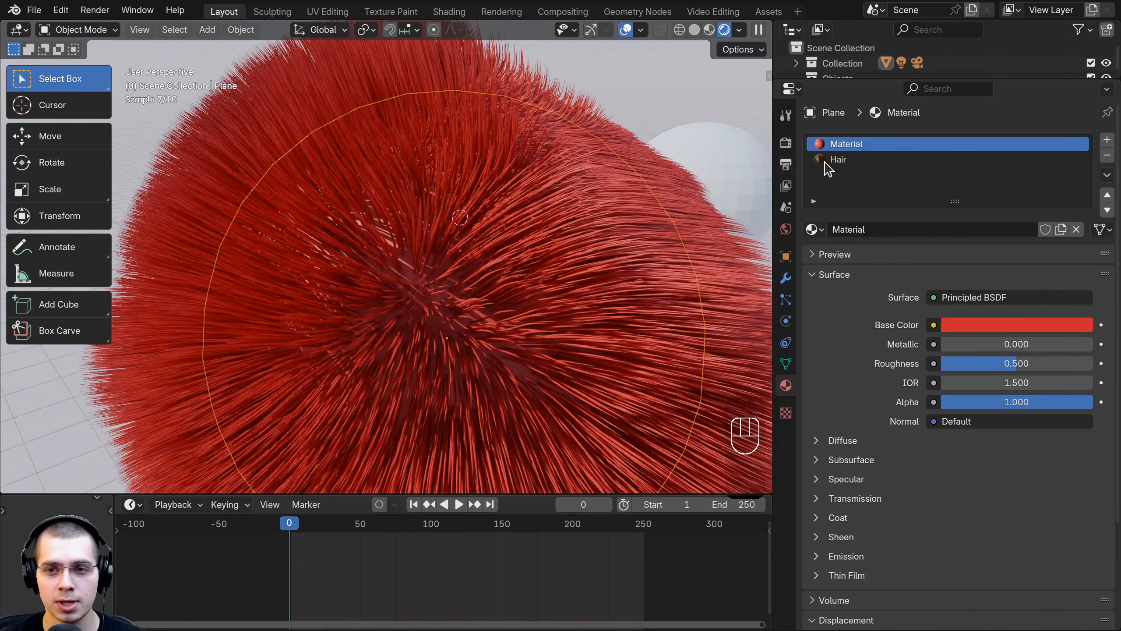
click(830, 160)
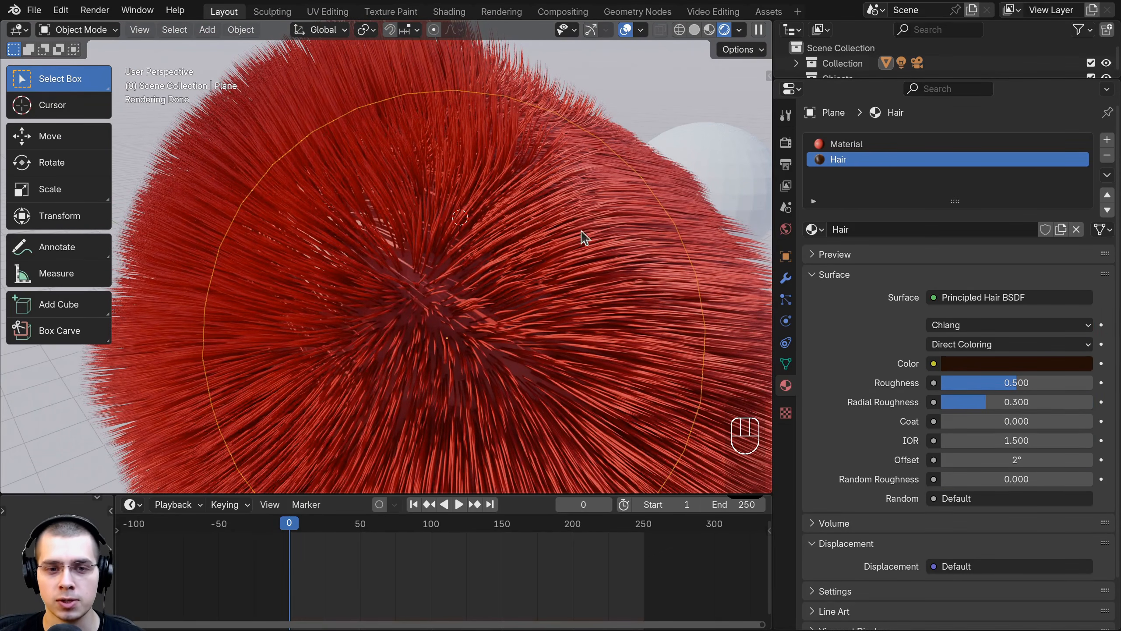
Step: Return to the particle system settings, collapse Emission and Children, and expand the Render settings
click(786, 301)
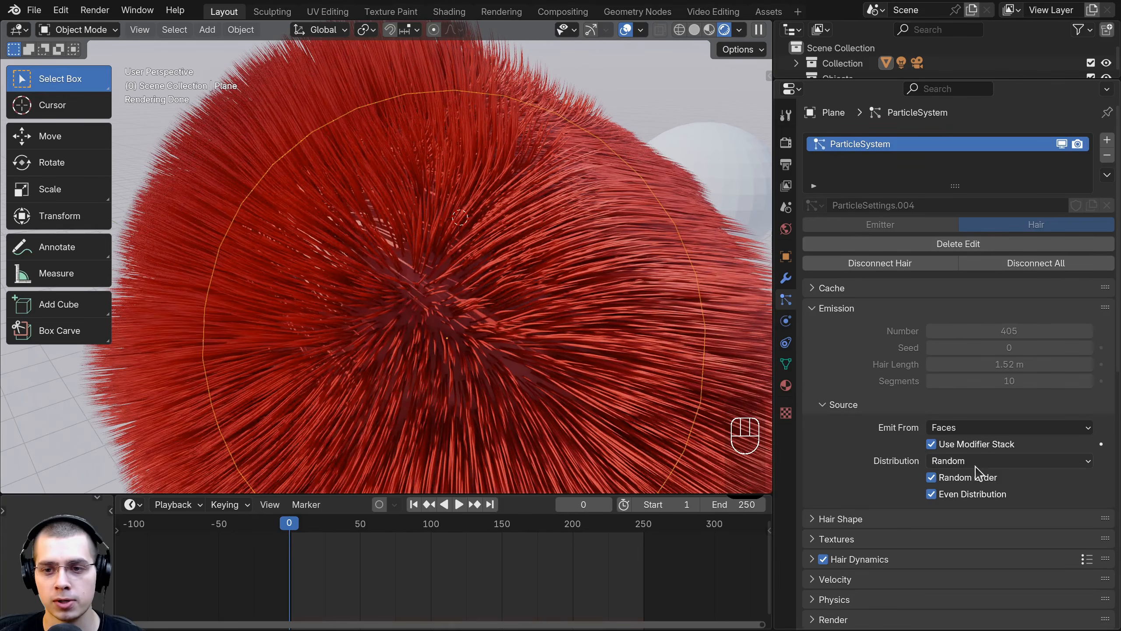
click(826, 308)
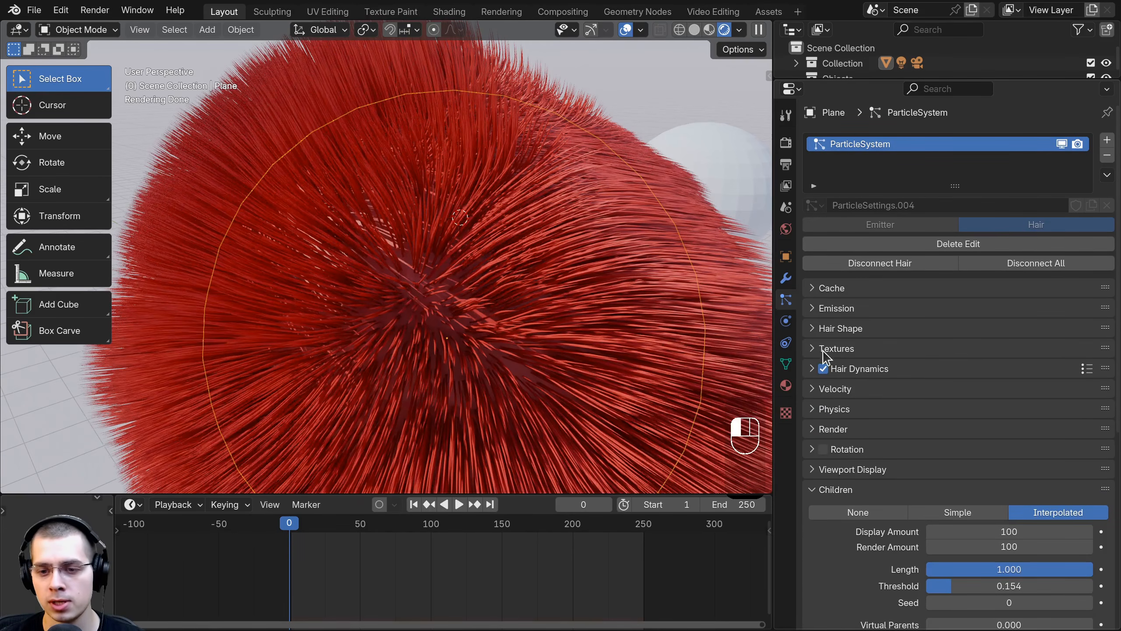
click(828, 490)
click(814, 429)
scroll(817, 433, down, 5)
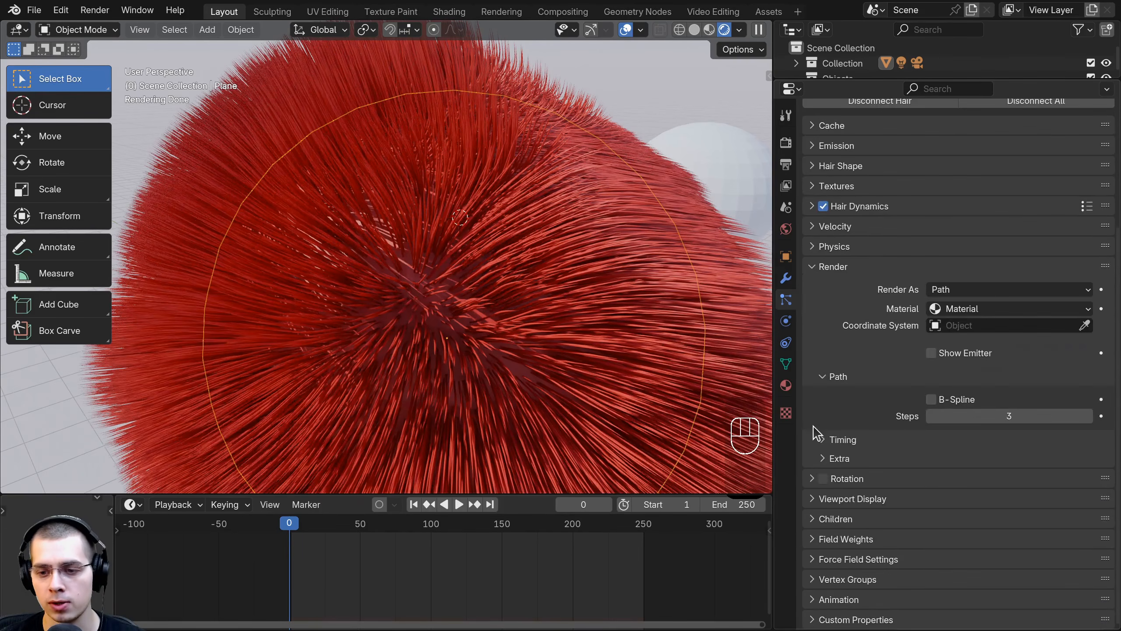
Step: Set the hair particle system's render material to Hair and inspect the strands on the sphere
click(976, 307)
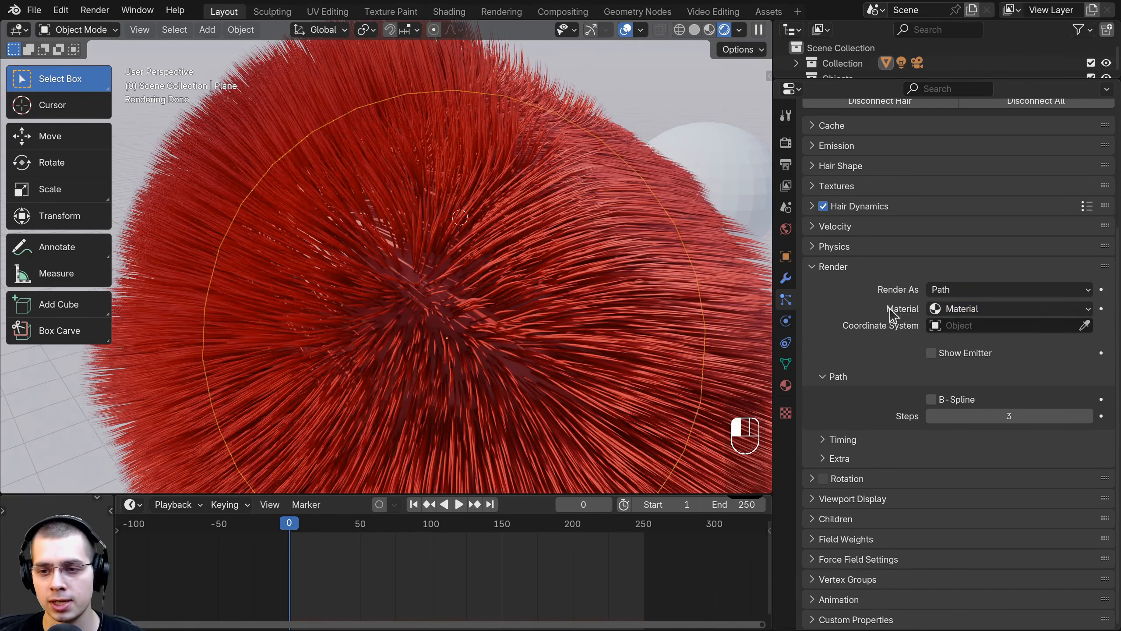
click(947, 314)
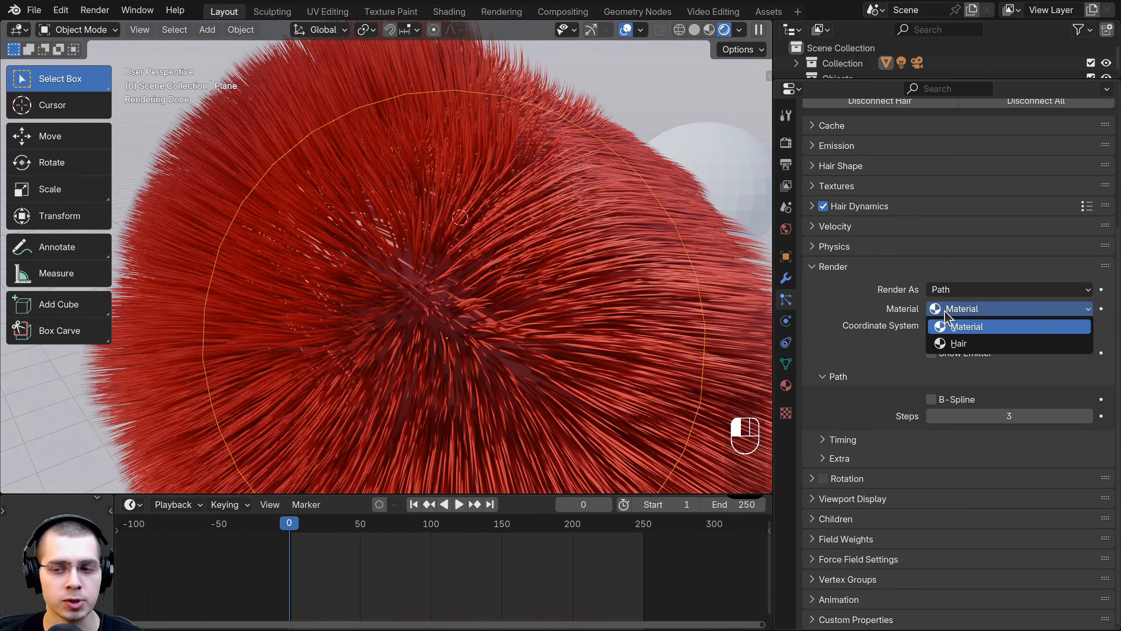
click(967, 345)
middle_drag(623, 281, 536, 168)
scroll(400, 411, up, 2)
shift+middle_drag(400, 410, 427, 322)
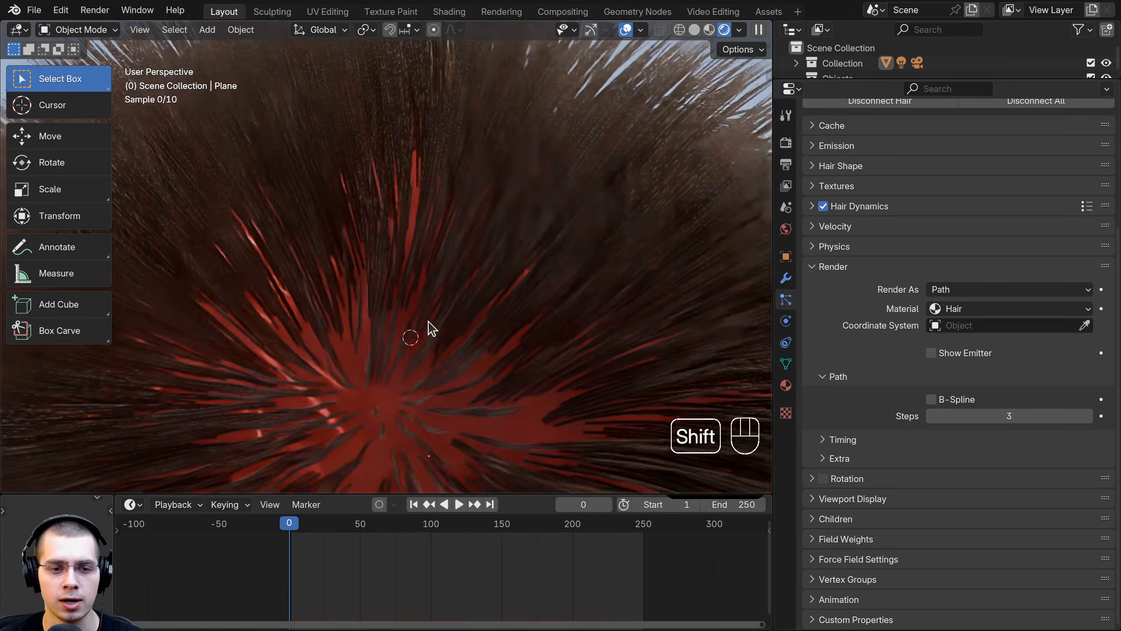
scroll(411, 353, down, 4)
right_click(508, 295)
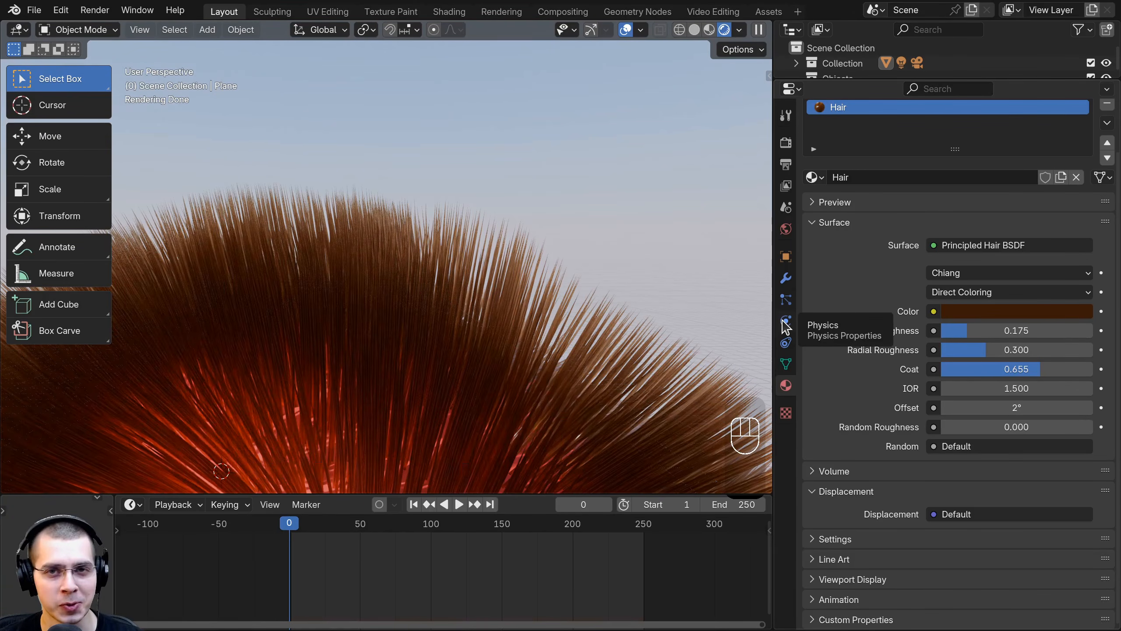
Step: Play the timeline to preview the particles emitted from the plane
key(space)
key(space)
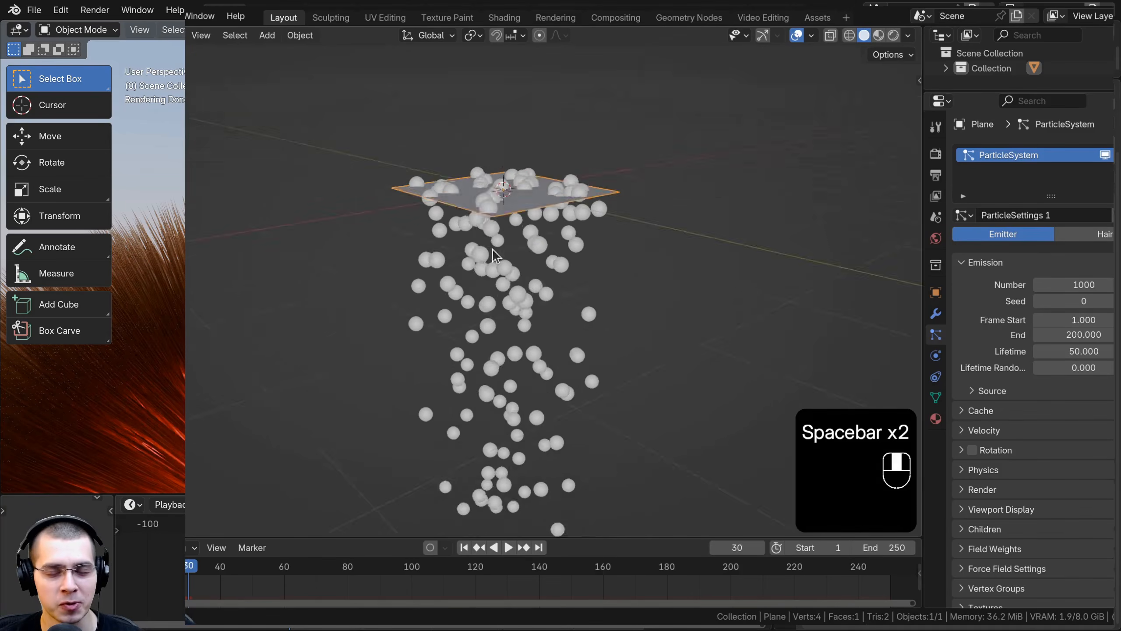
click(509, 547)
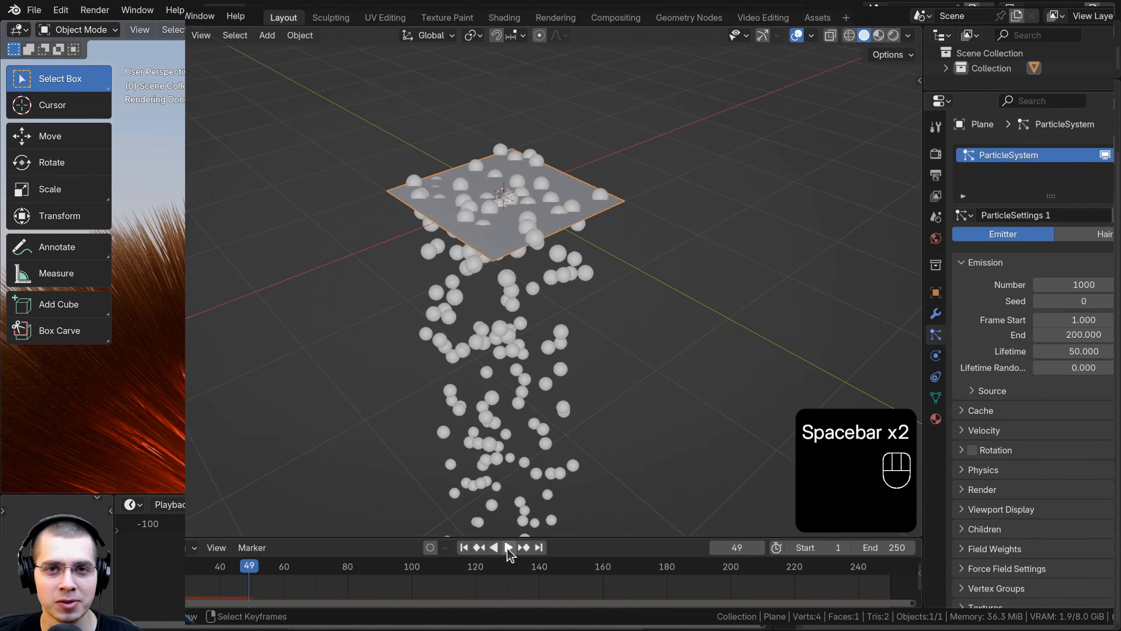